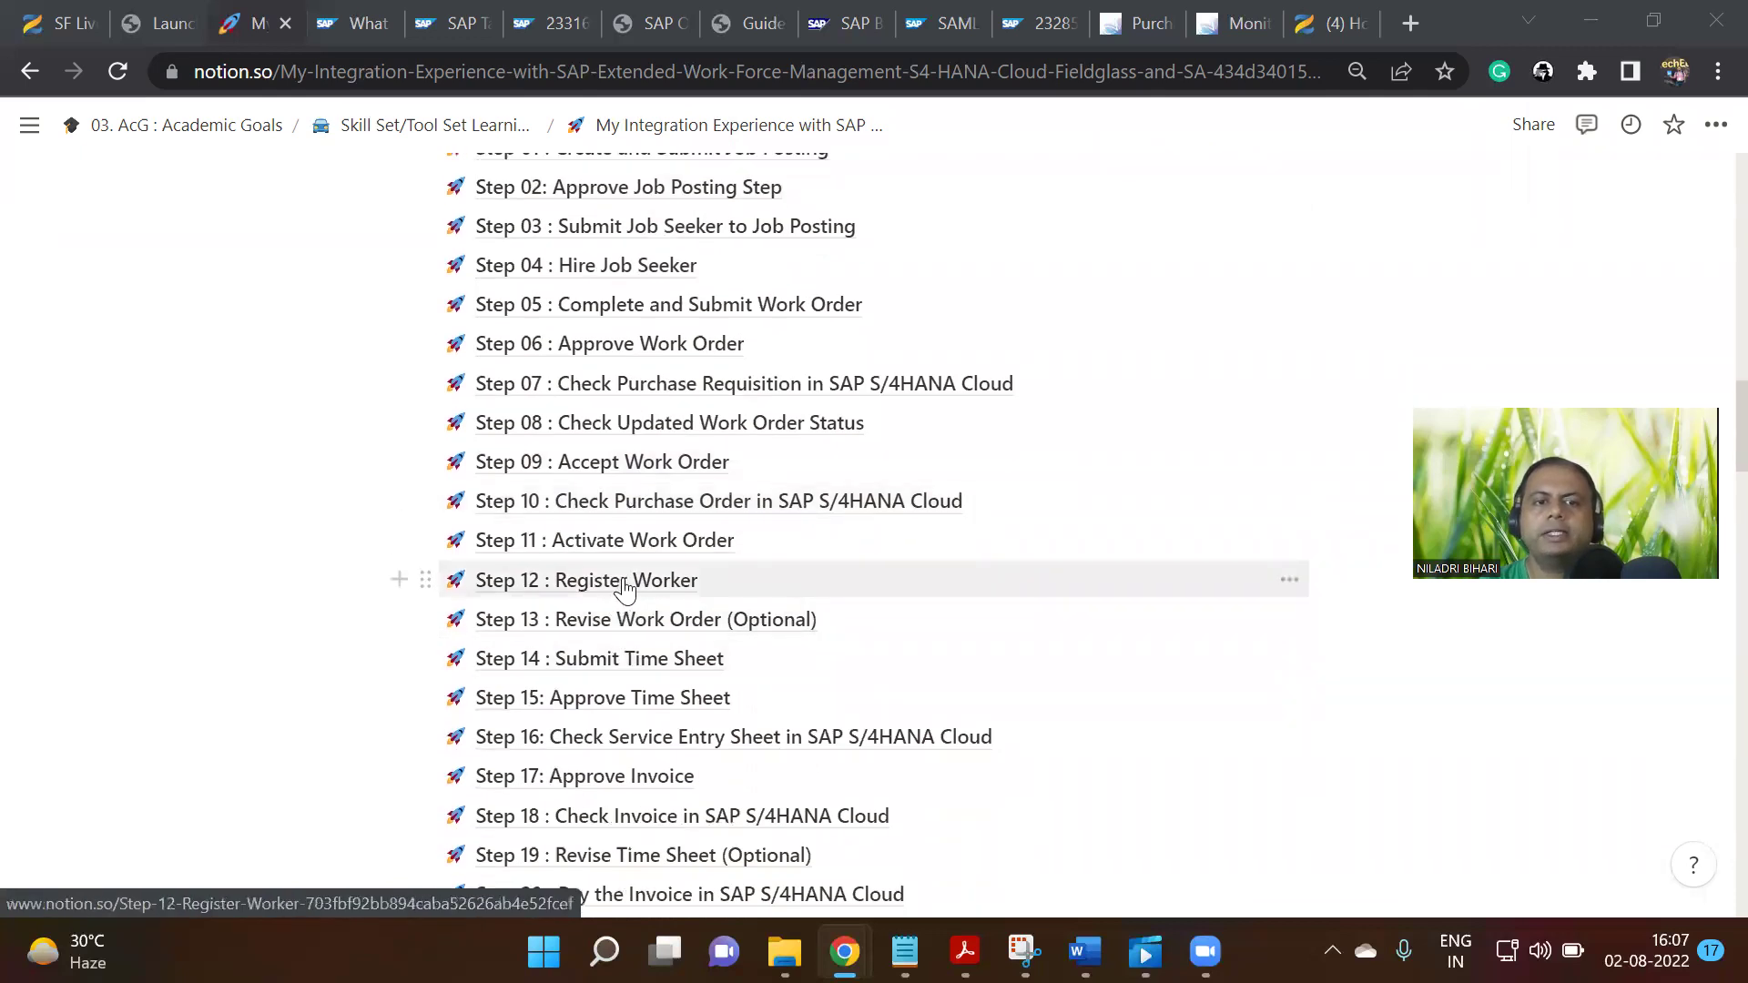
{"action": "scroll", "coordinate": [628, 583], "scroll_direction": "down", "scroll_amount": 1}
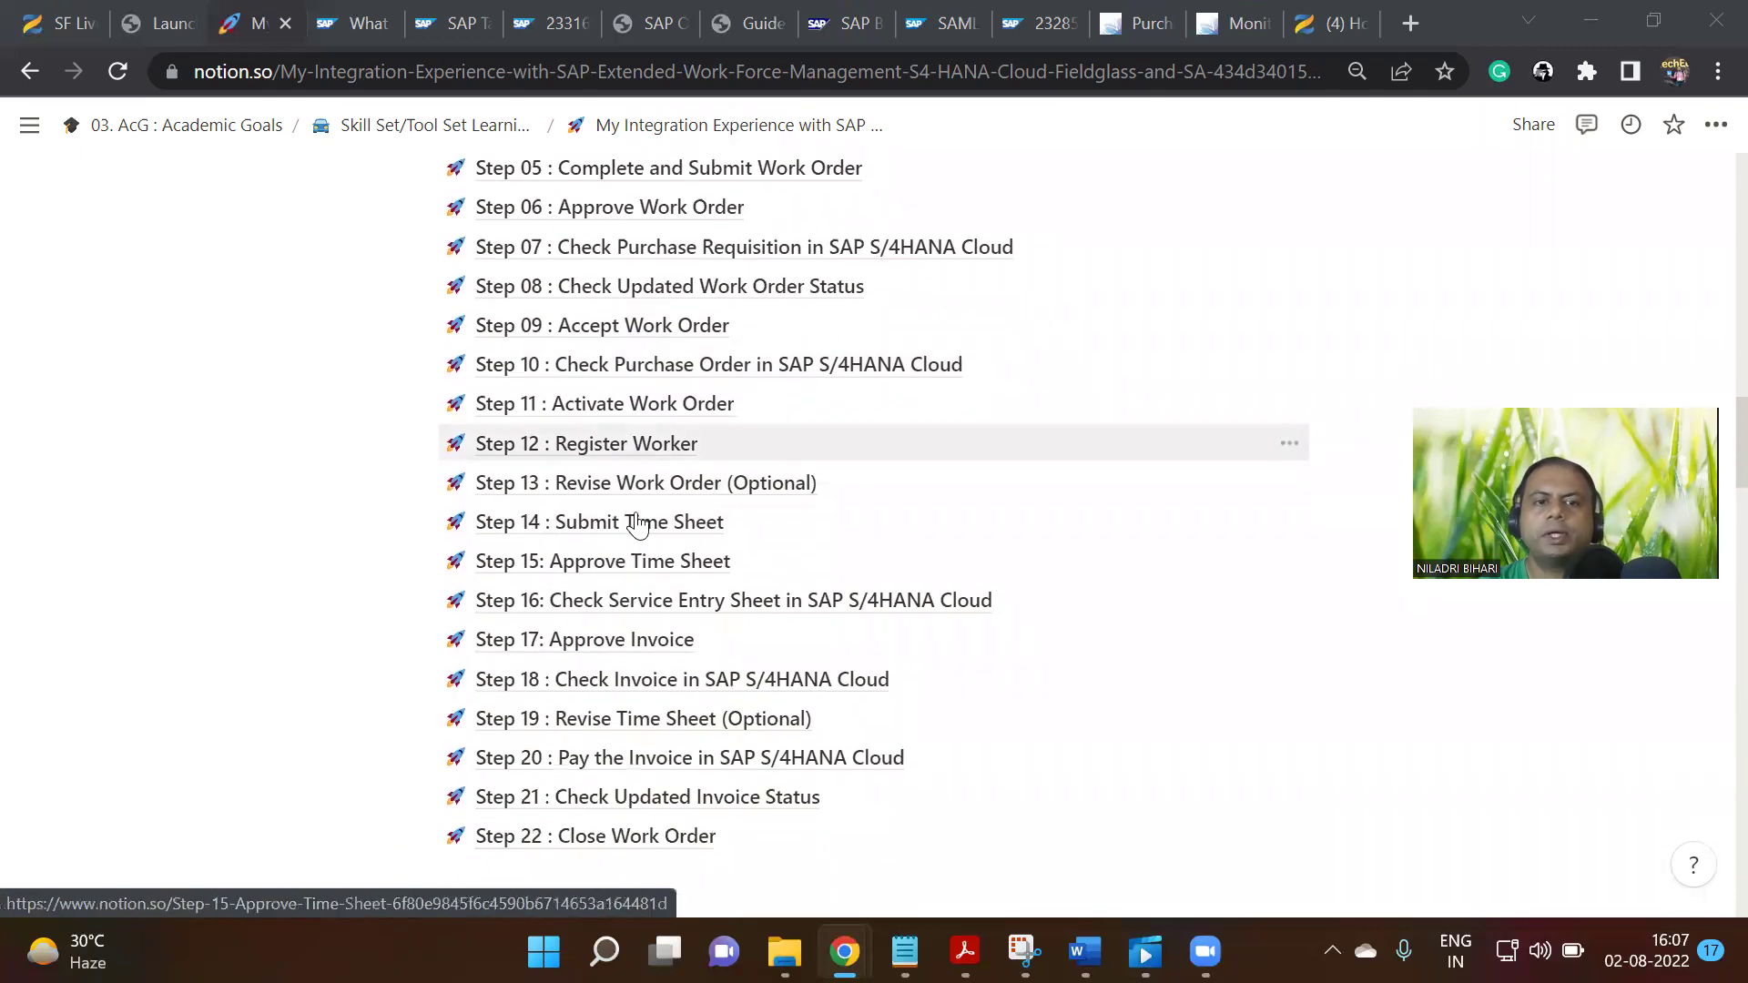
Open the Step 12 : Register Worker page and scroll through its test-step table
{"action": "left_click", "coordinate": [653, 448]}
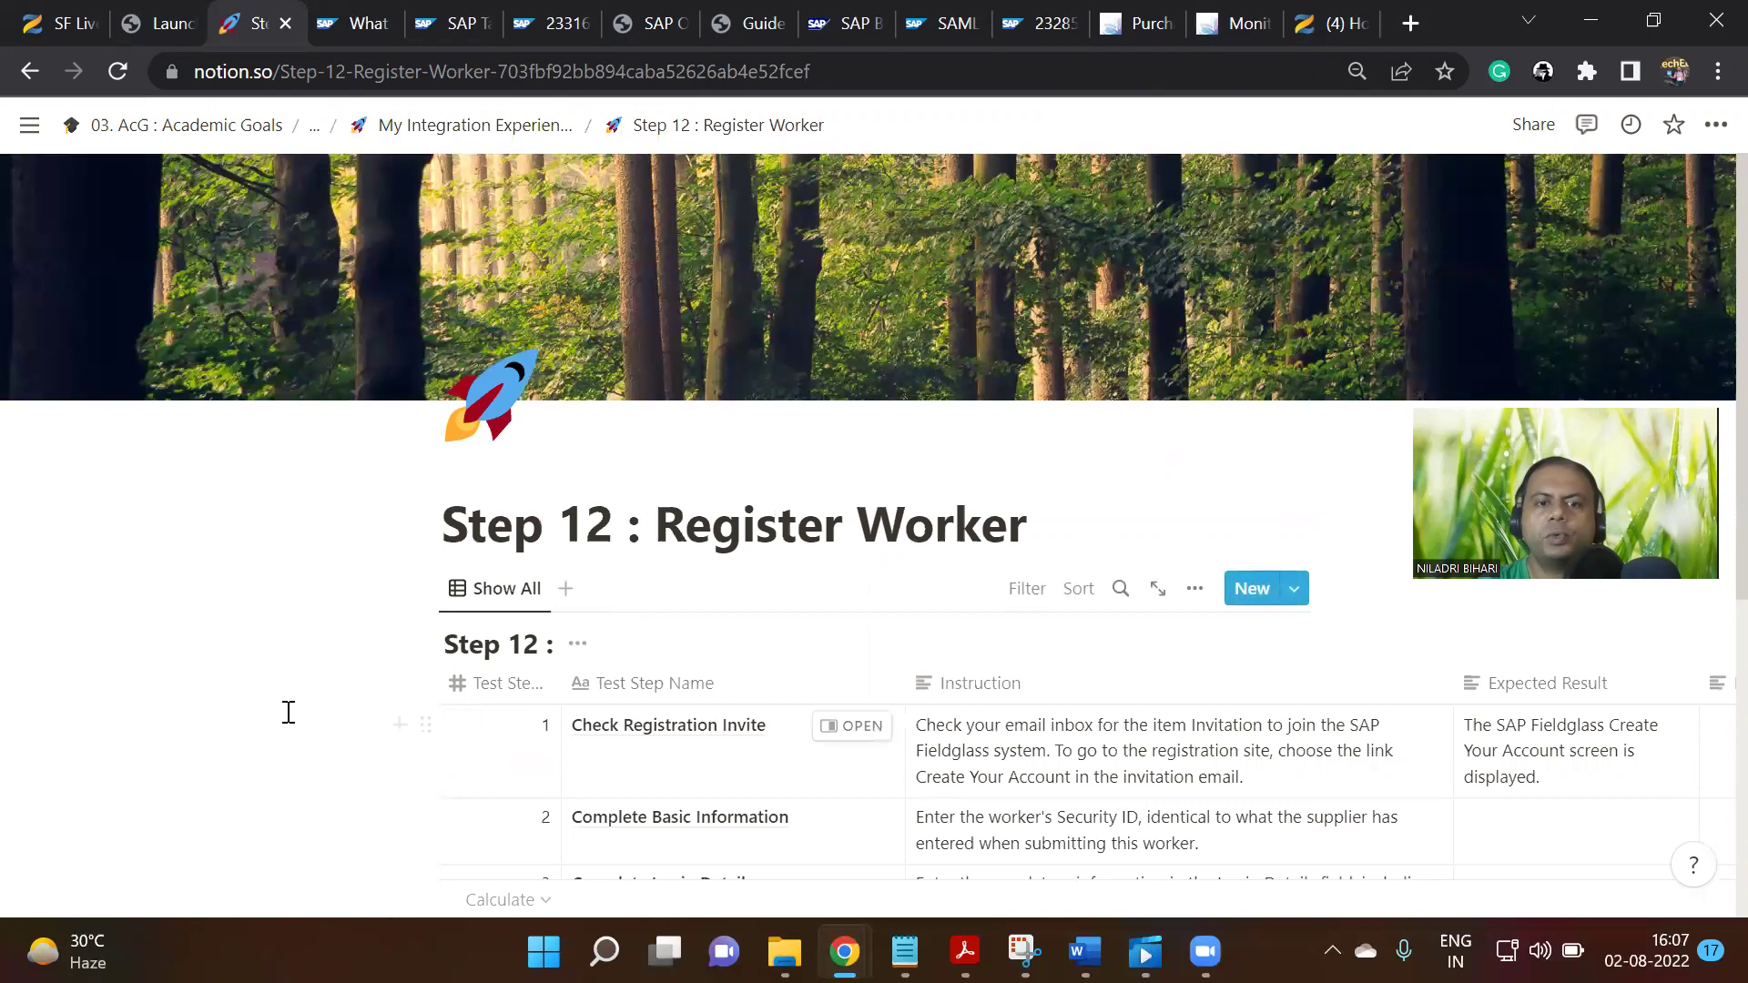
{"action": "scroll", "coordinate": [729, 652], "scroll_direction": "down", "scroll_amount": 3}
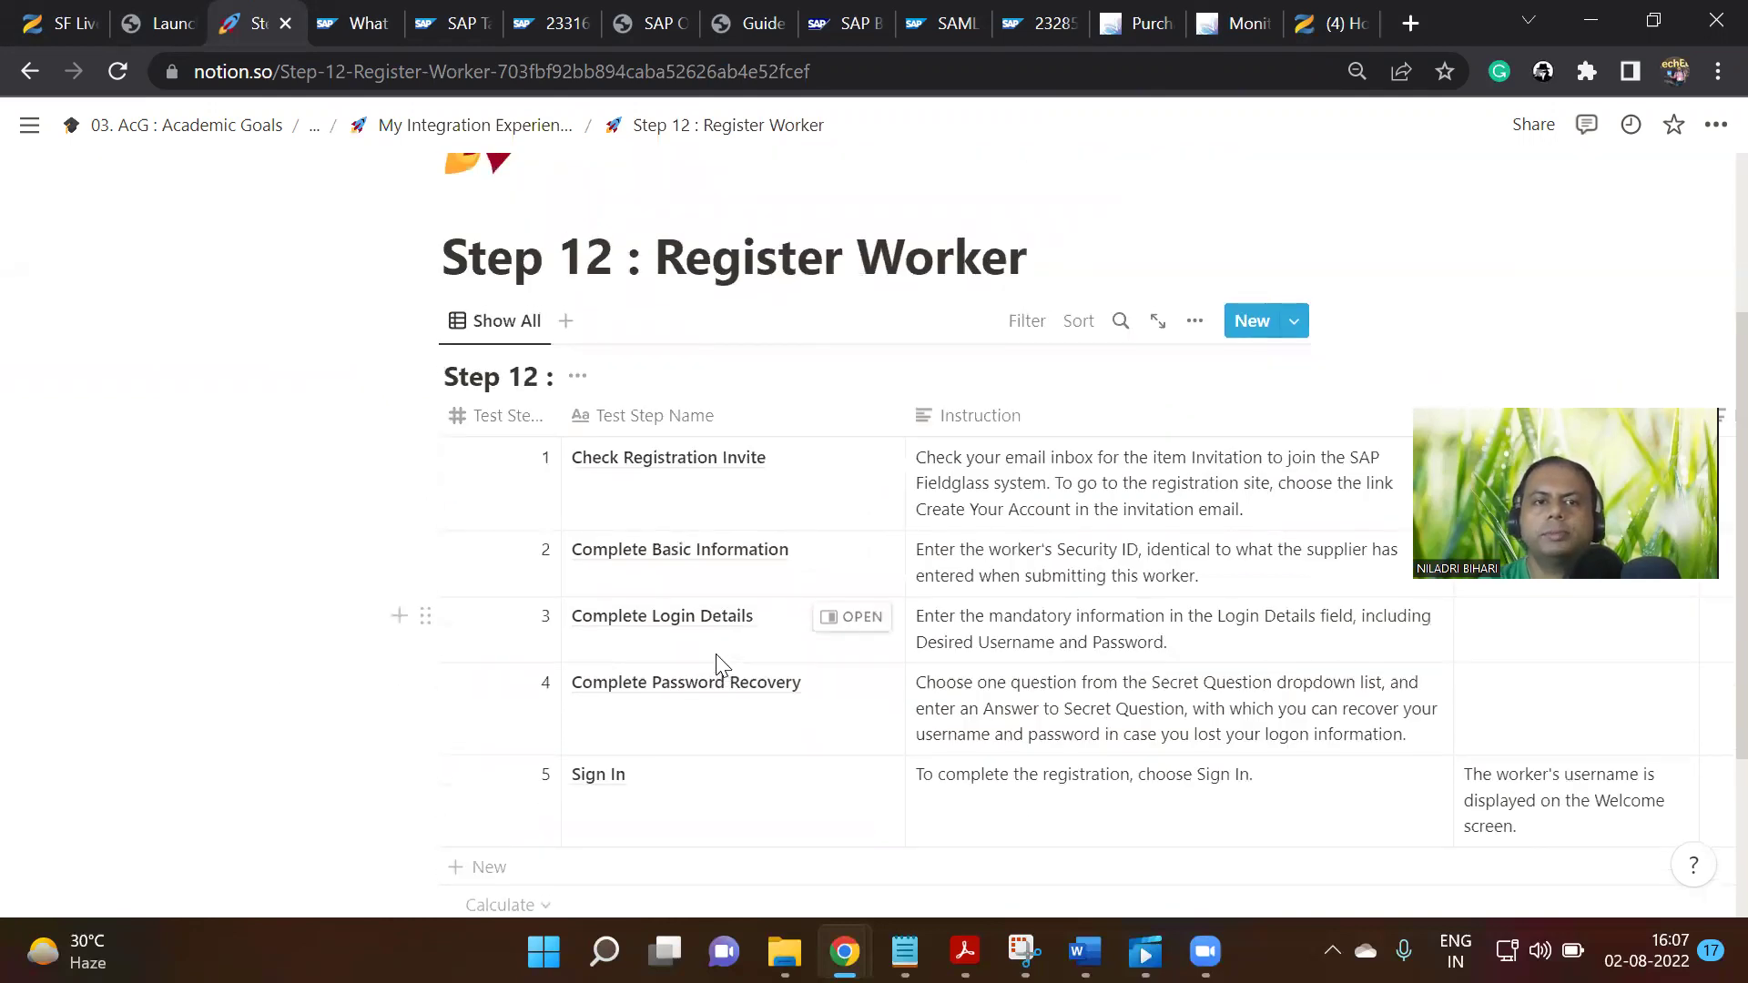
{"action": "scroll", "coordinate": [715, 656], "scroll_direction": "up", "scroll_amount": 3}
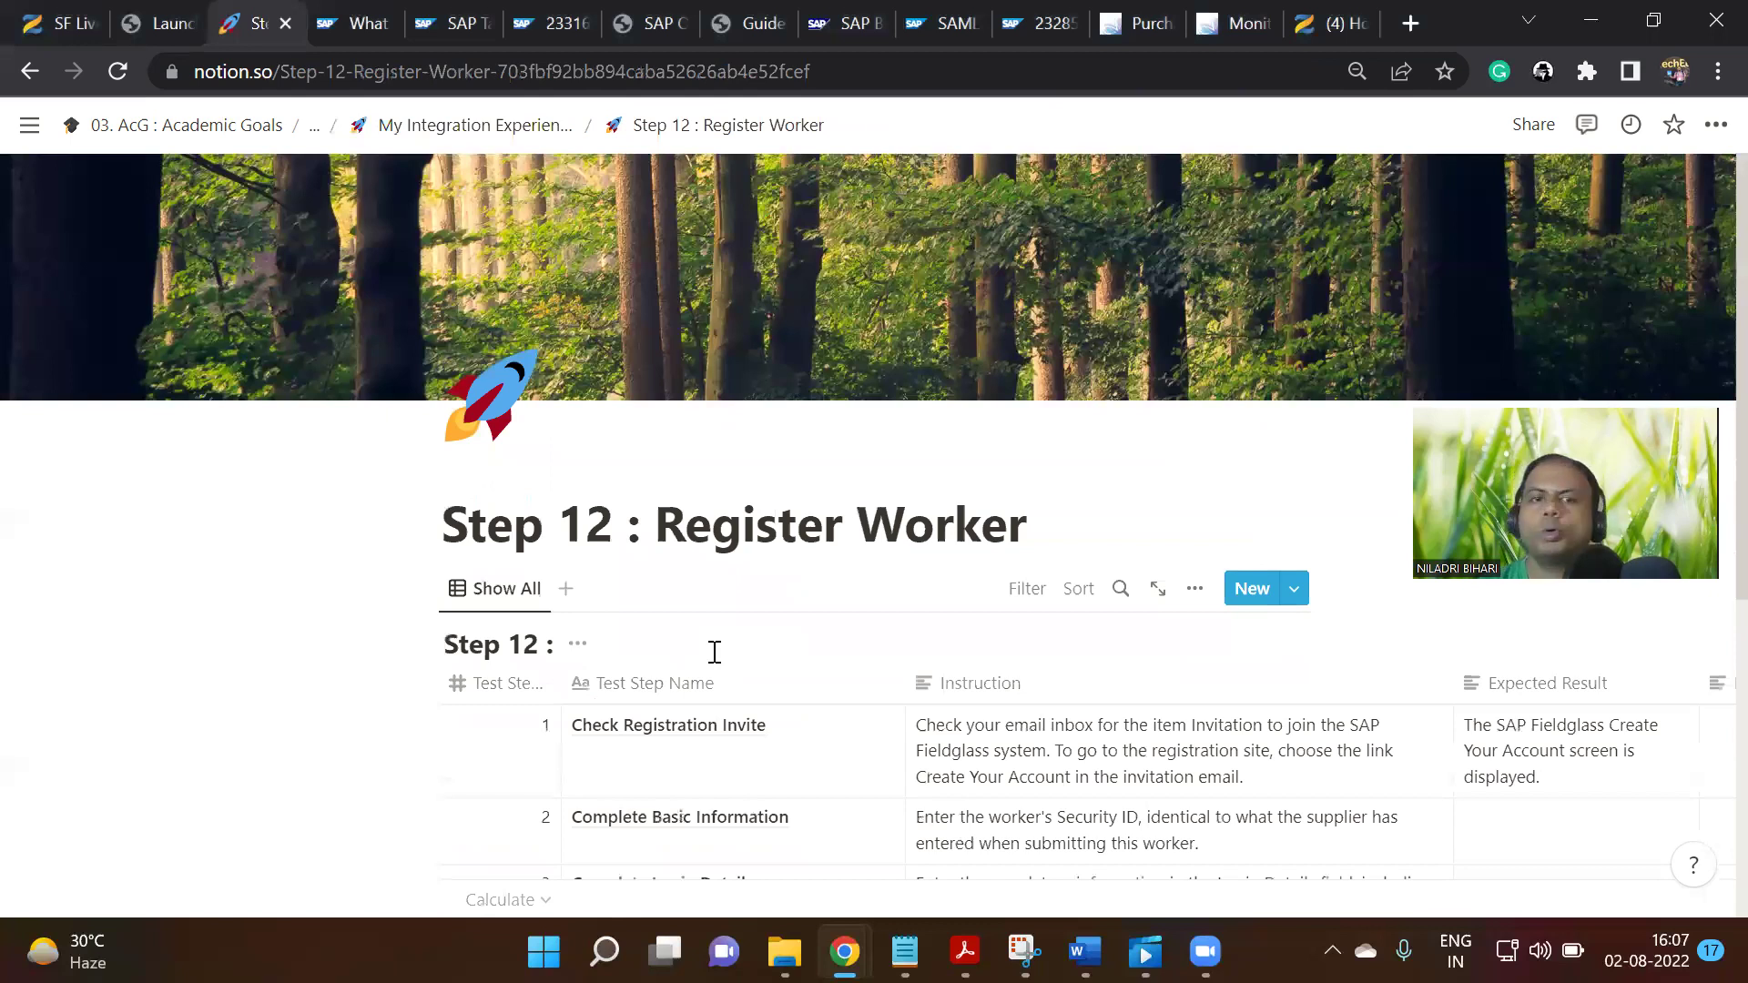
{"action": "scroll", "coordinate": [820, 674], "scroll_direction": "down", "scroll_amount": 3}
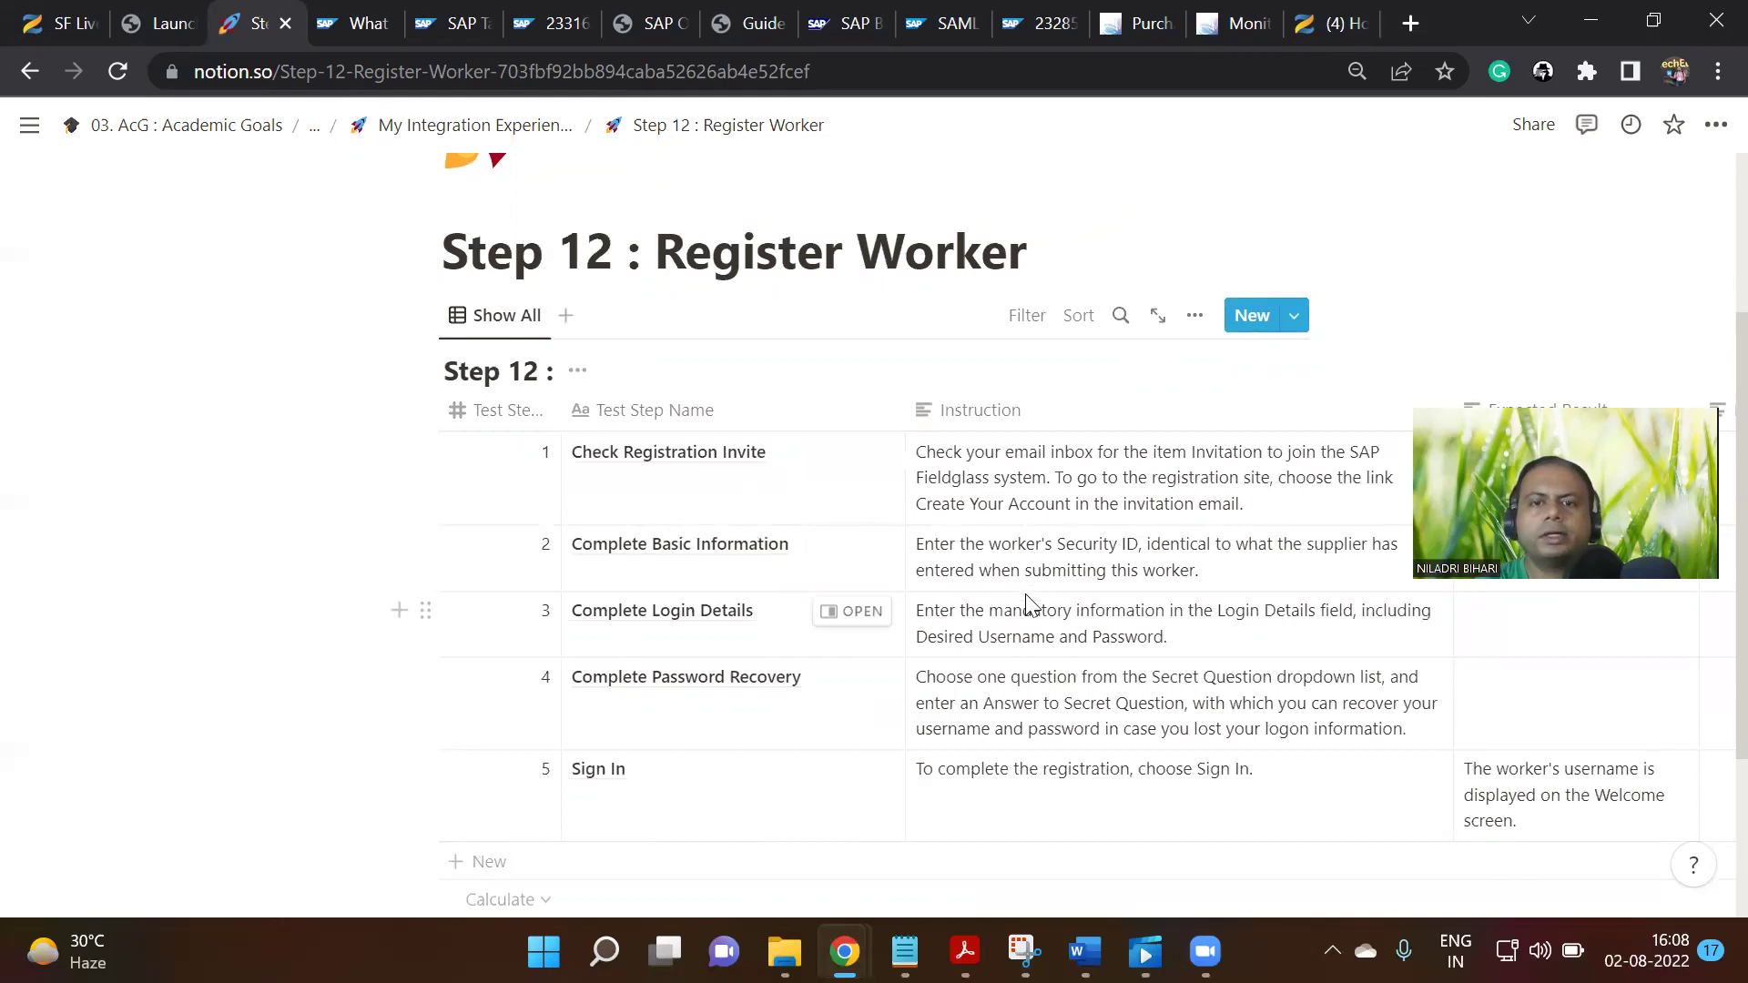
{"action": "scroll", "coordinate": [1025, 608], "scroll_direction": "down", "scroll_amount": 1}
{"action": "scroll", "coordinate": [1024, 612], "scroll_direction": "up", "scroll_amount": 3}
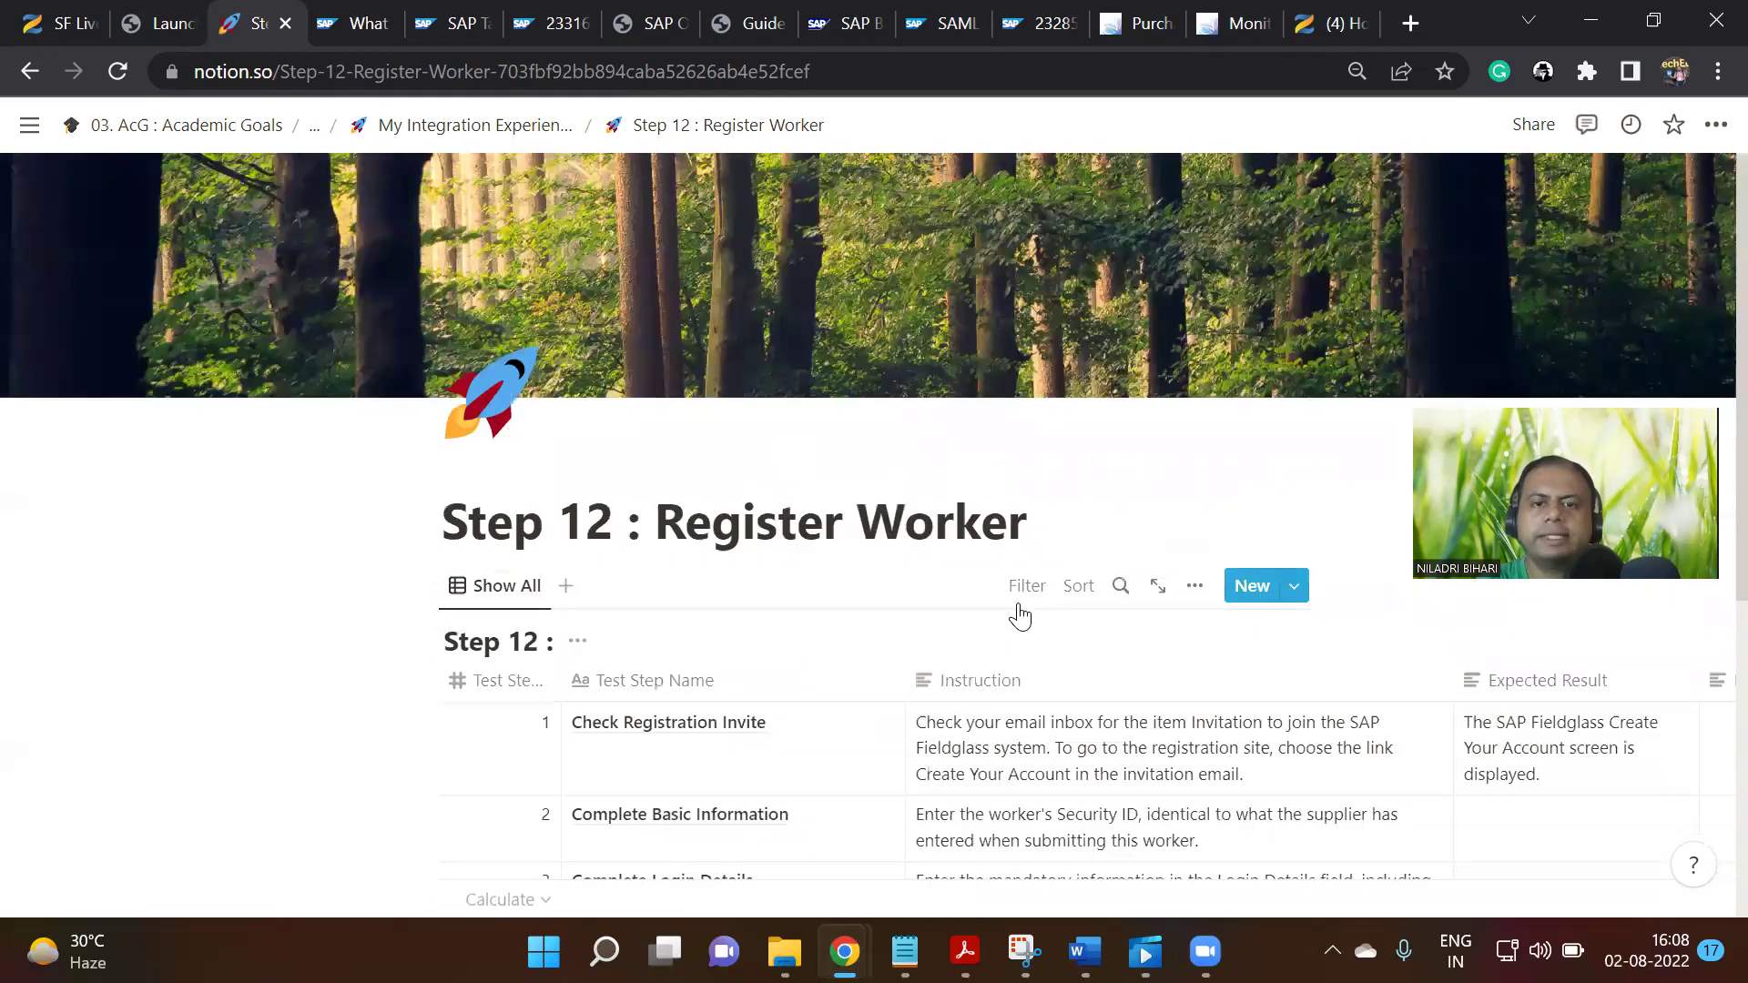
{"action": "scroll", "coordinate": [1020, 616], "scroll_direction": "down", "scroll_amount": 1}
{"action": "scroll", "coordinate": [819, 622], "scroll_direction": "up", "scroll_amount": 1}
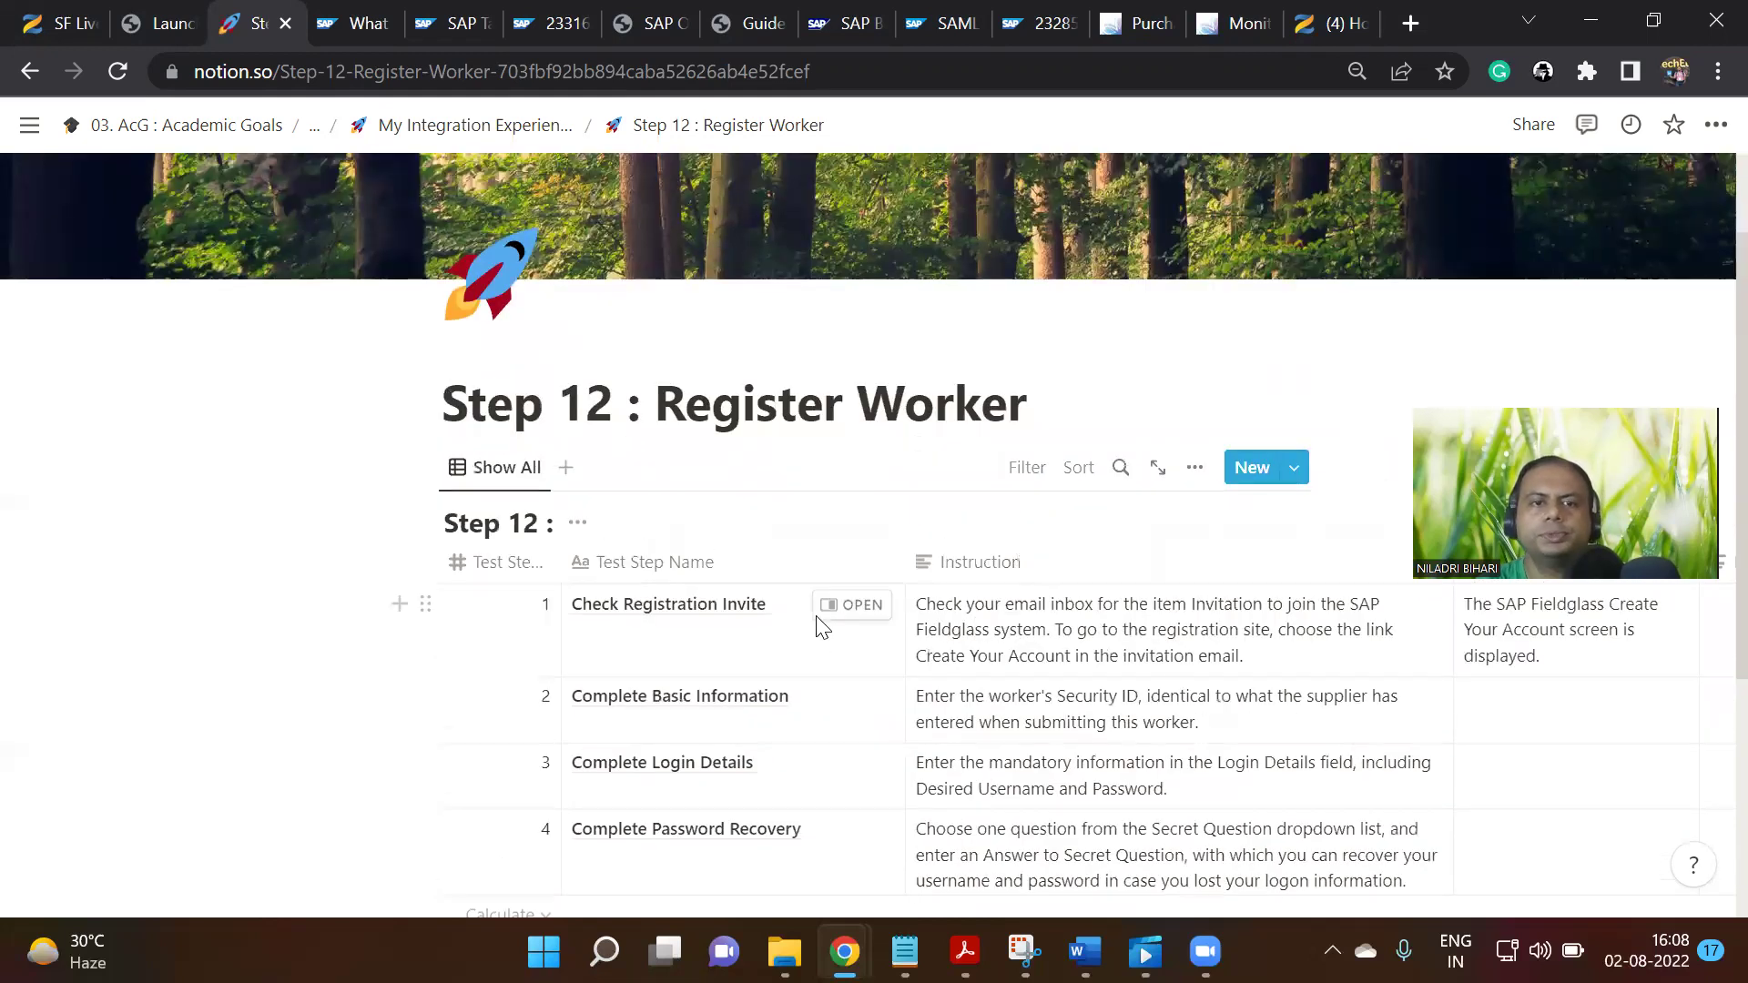
{"action": "scroll", "coordinate": [1040, 699], "scroll_direction": "up", "scroll_amount": 1}
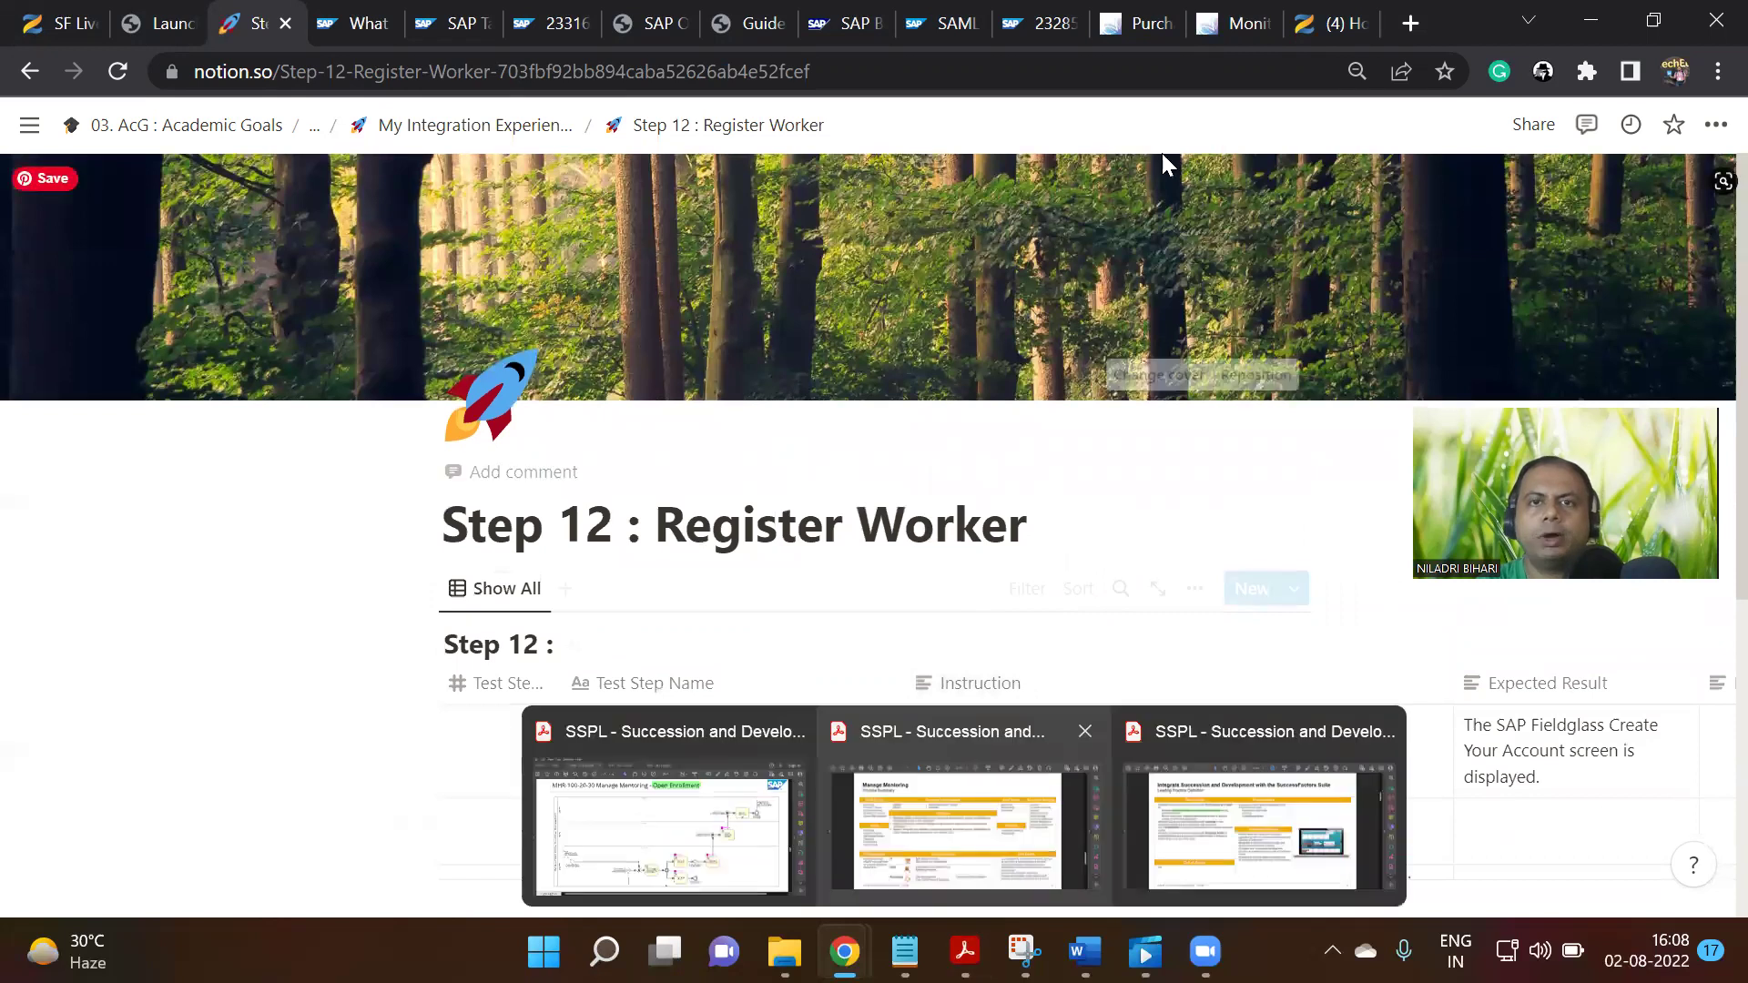
Glance at the SAP Purchase Order and Monitoring and Error Handling tabs, then return to Notion
{"action": "left_click", "coordinate": [1154, 24]}
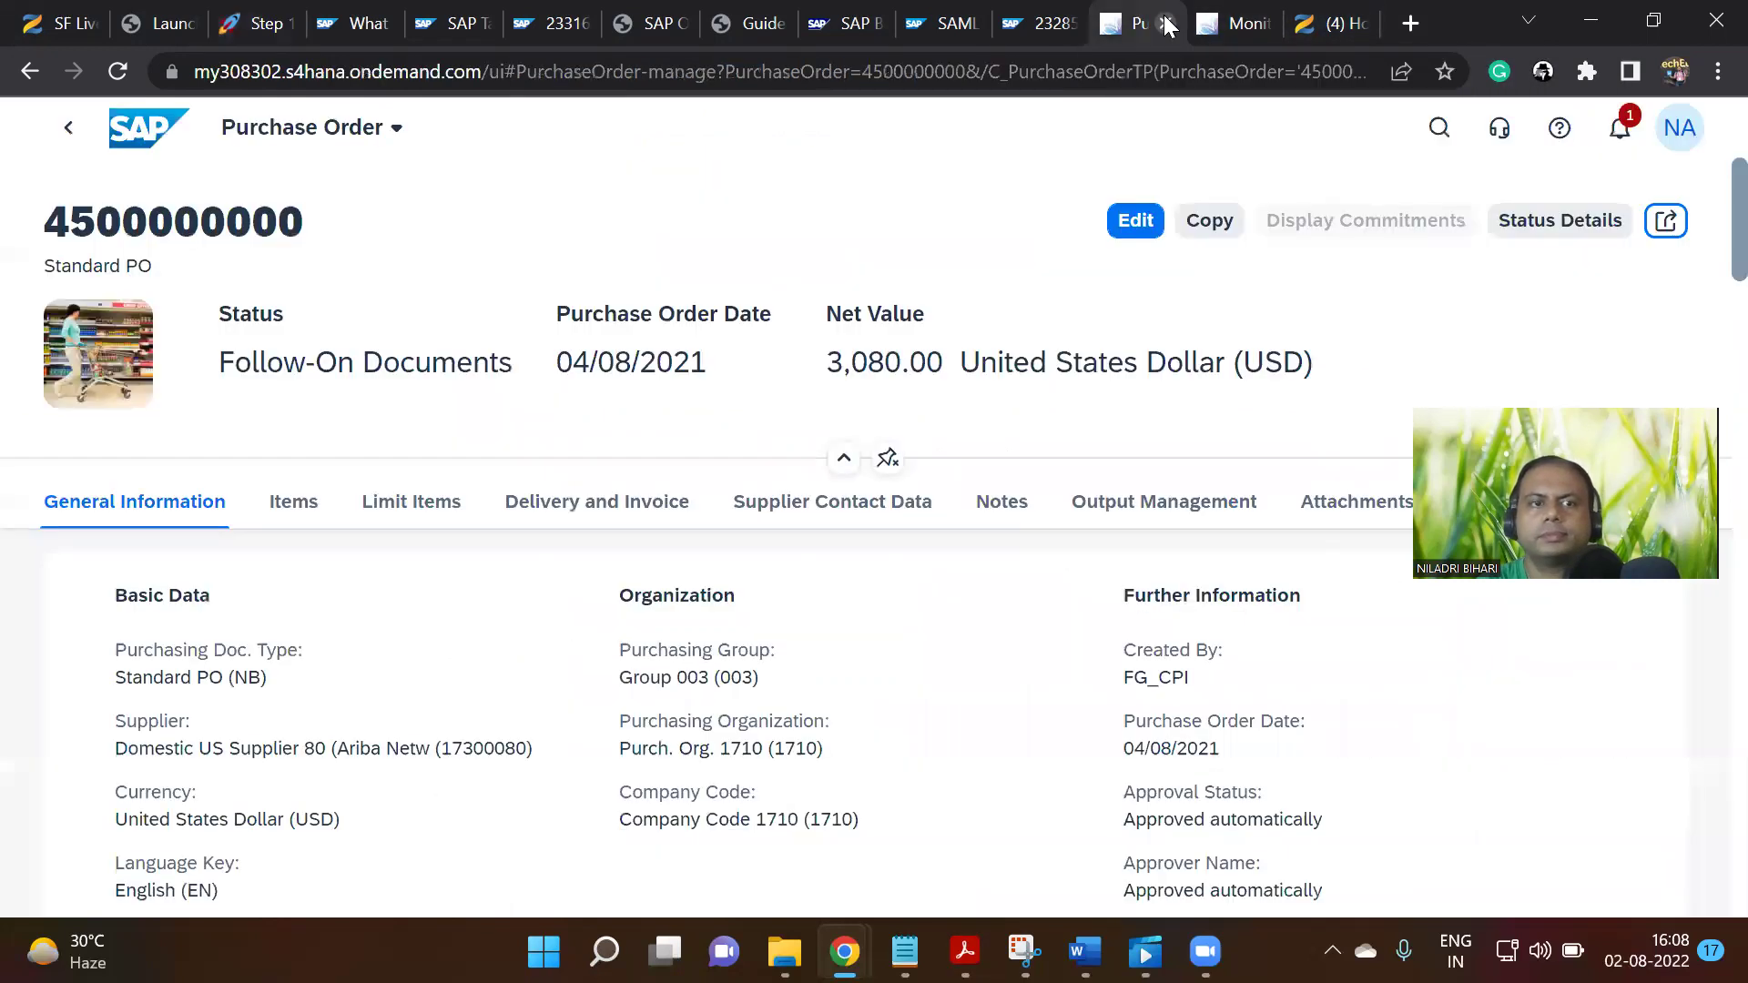
{"action": "left_click", "coordinate": [1237, 20]}
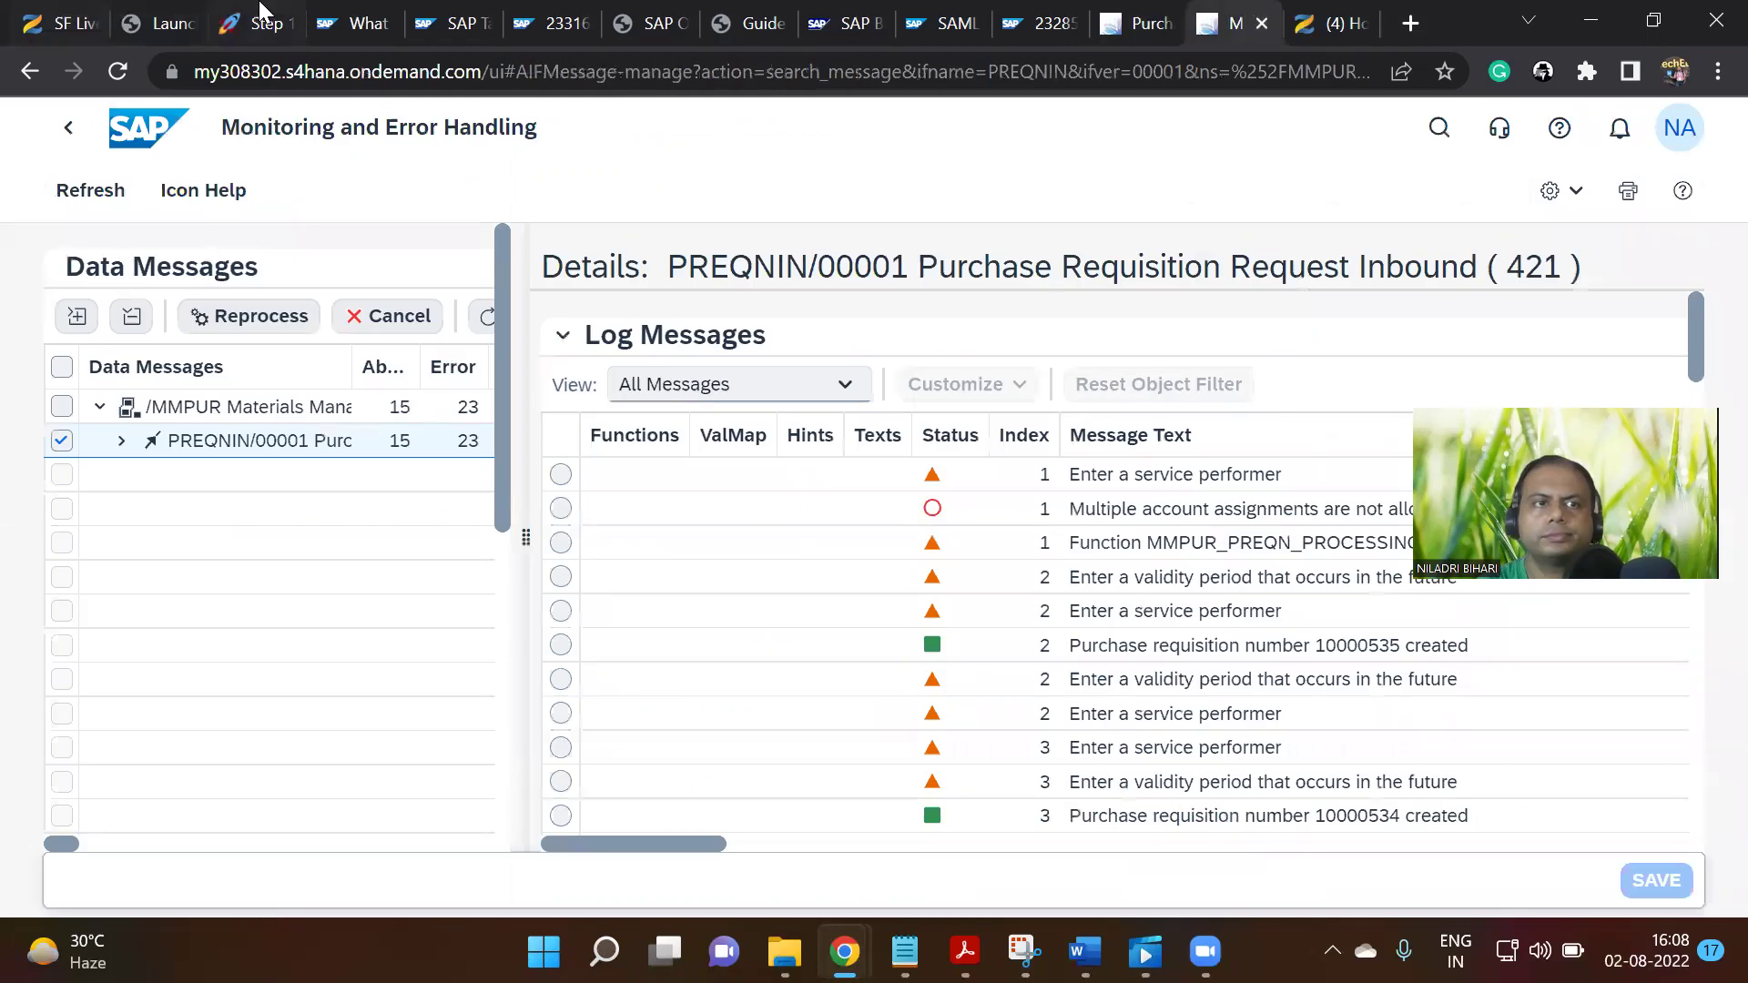
{"action": "left_click", "coordinate": [262, 23]}
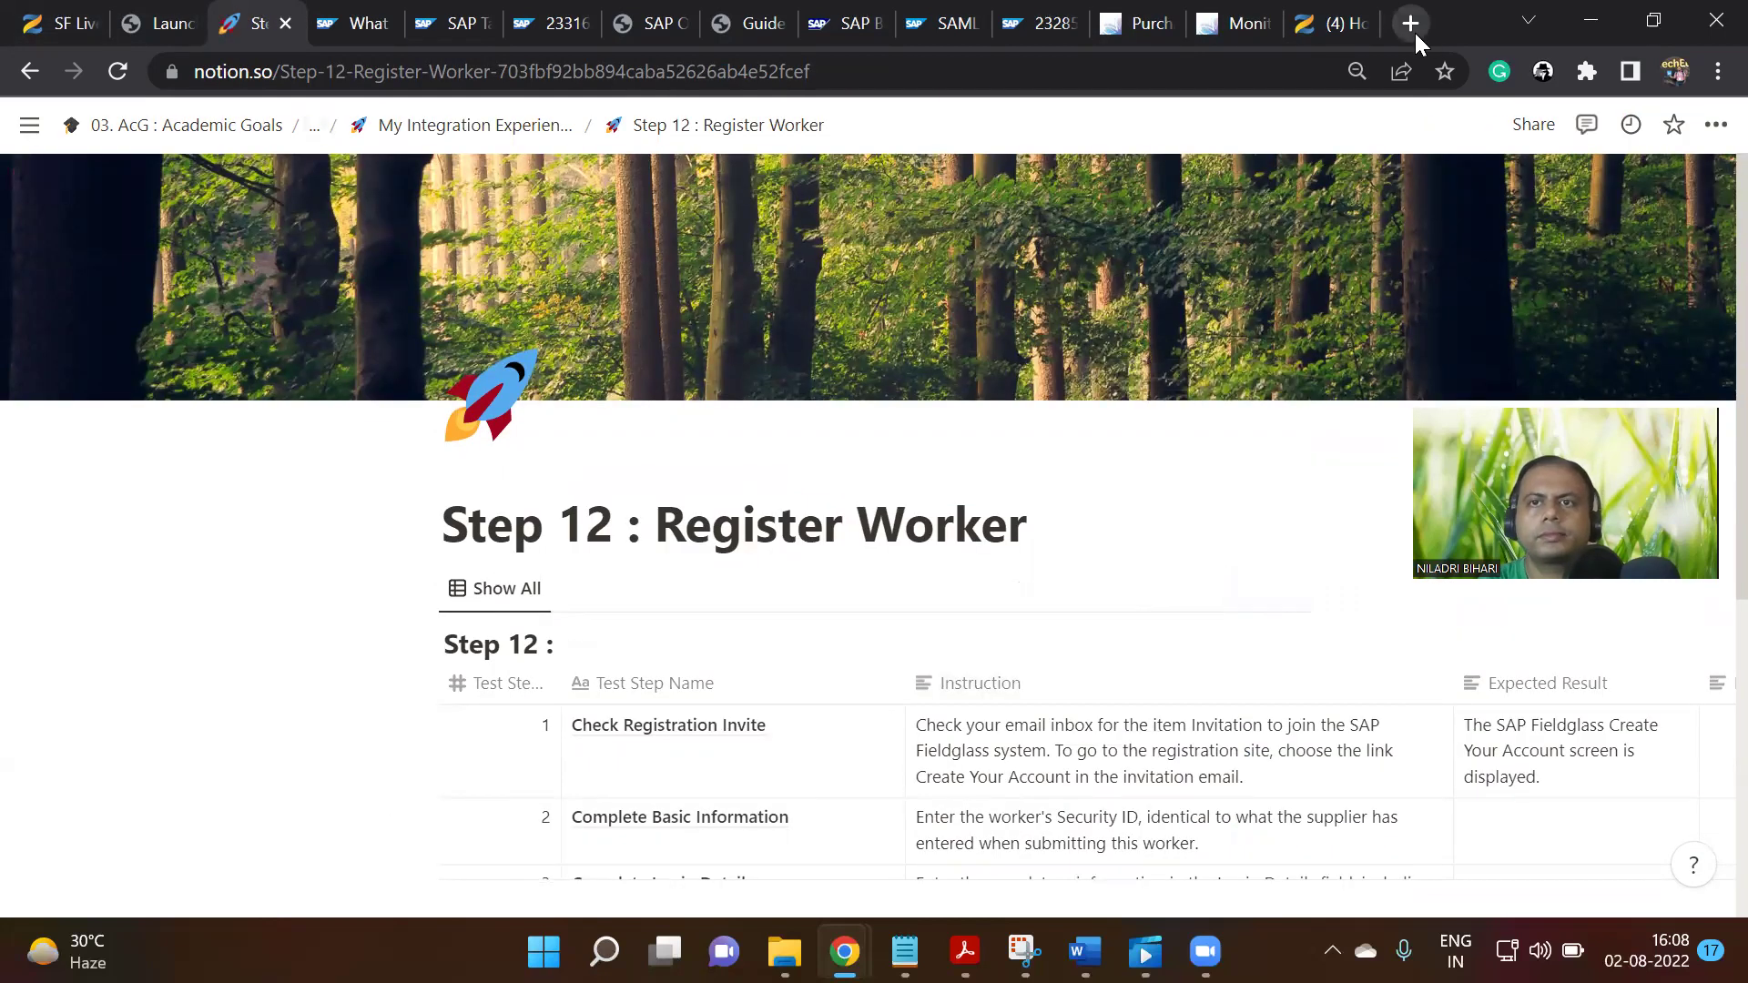
Sign in to SAP Fieldglass using a saved login
{"action": "mouse_move", "coordinate": [845, 951]}
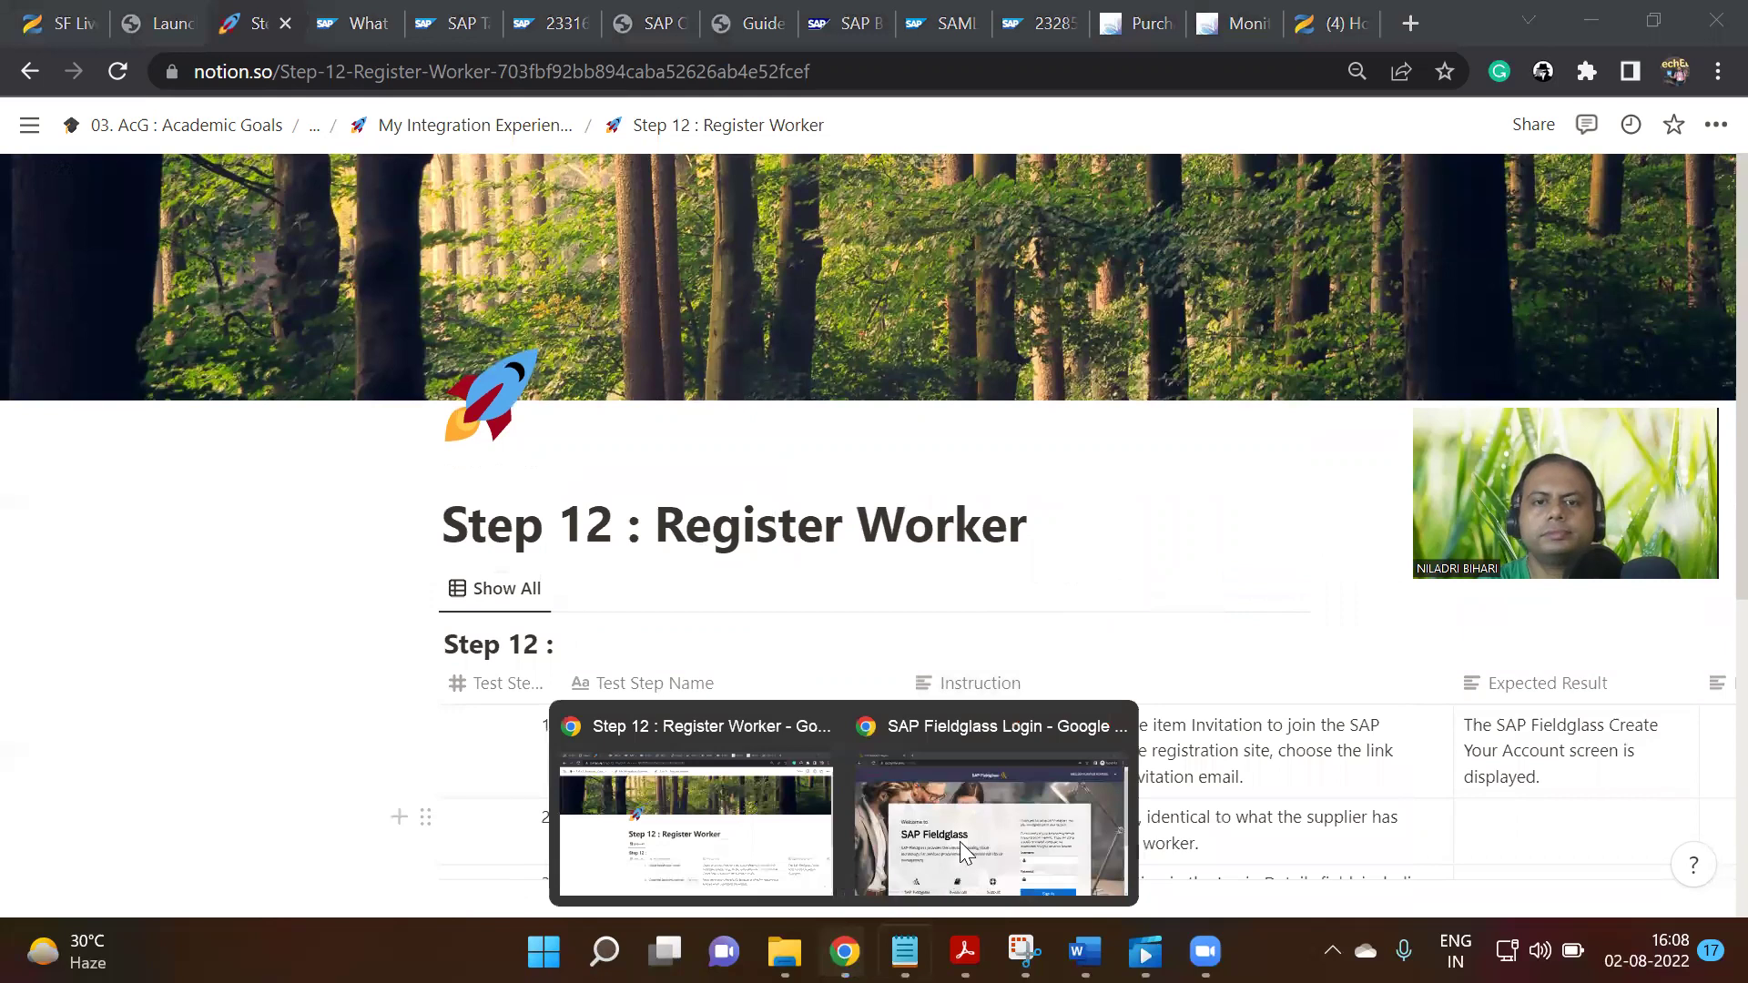
{"action": "left_click", "coordinate": [997, 819]}
{"action": "left_click", "coordinate": [1108, 683]}
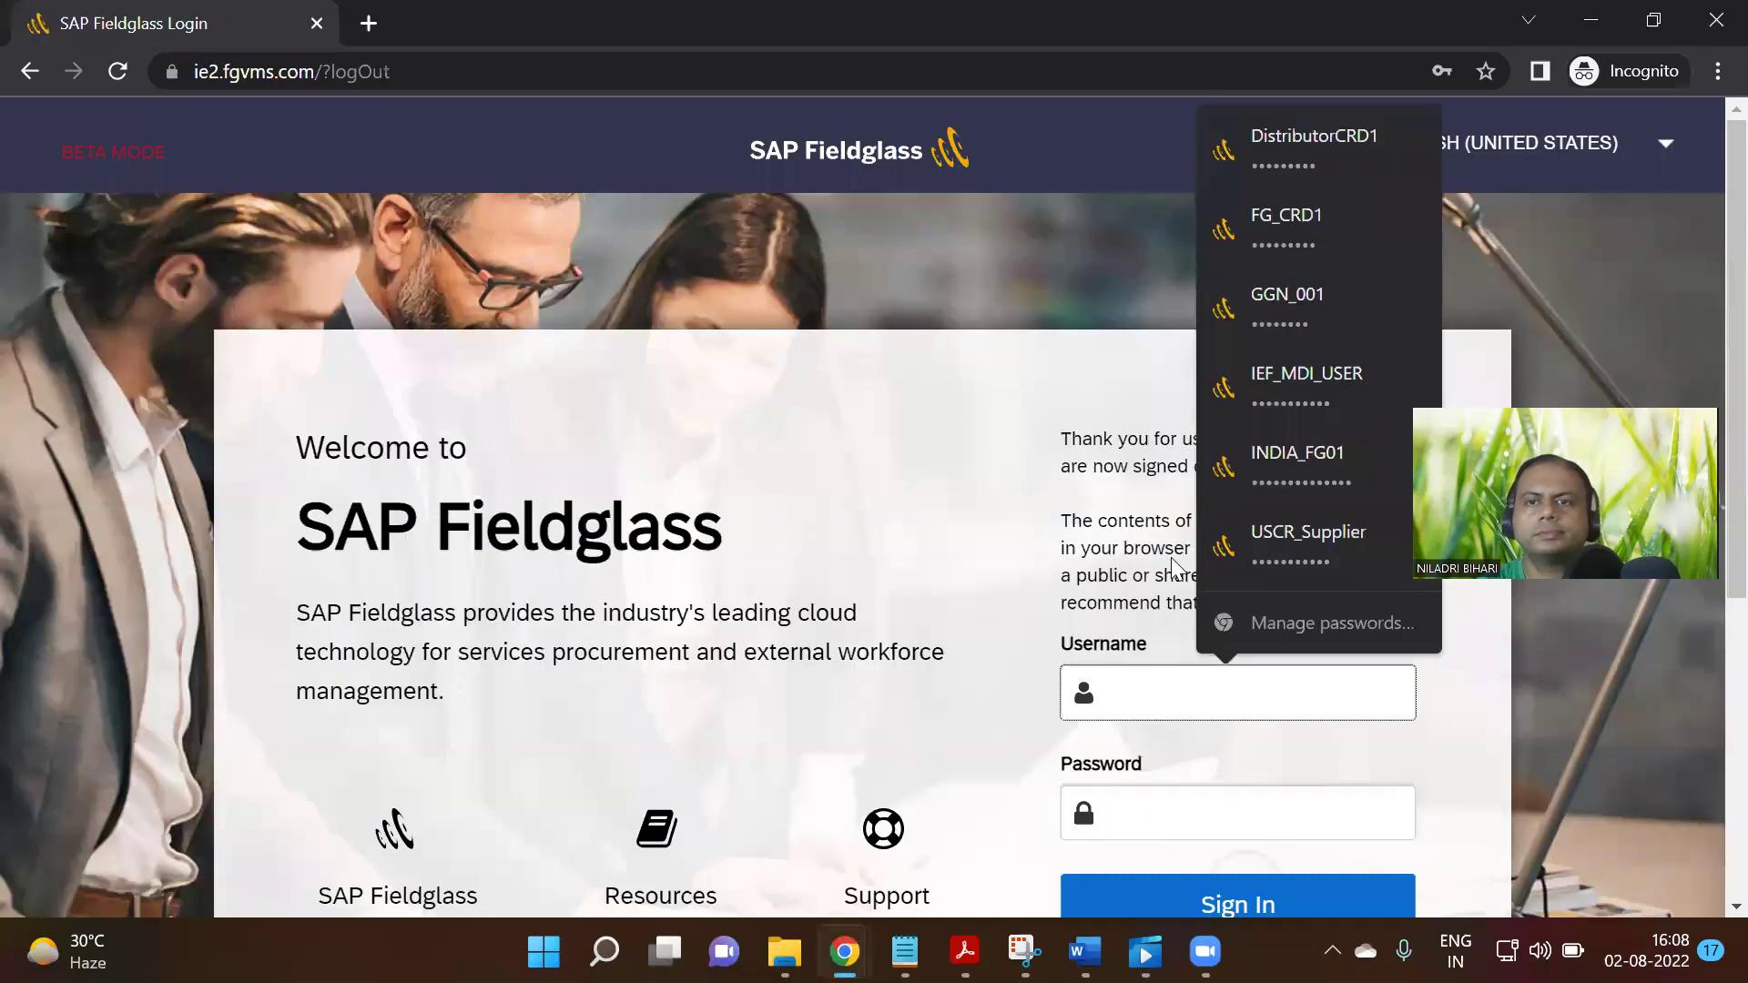
{"action": "left_click", "coordinate": [1279, 399]}
{"action": "scroll", "coordinate": [1257, 594], "scroll_direction": "down", "scroll_amount": 2}
{"action": "scroll", "coordinate": [1240, 510], "scroll_direction": "down", "scroll_amount": 3}
{"action": "left_click", "coordinate": [1240, 510]}
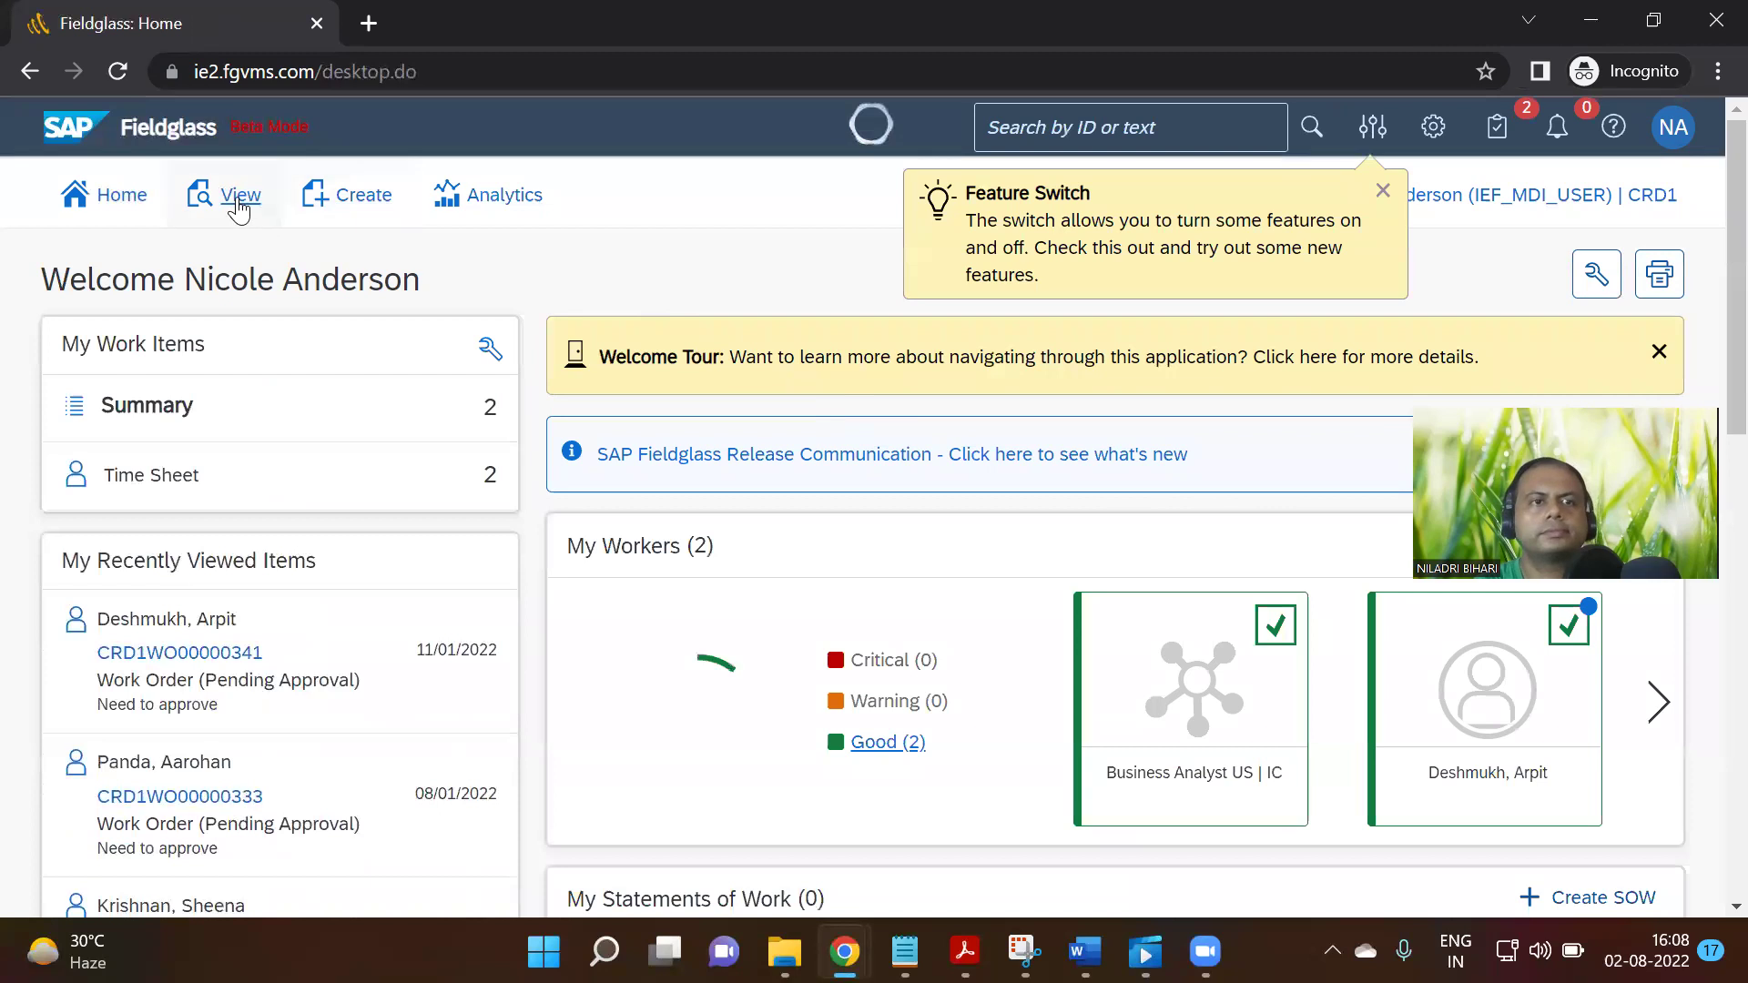
Open the View menu, then bring the Notion Register Worker page back to front
{"action": "left_click", "coordinate": [239, 208]}
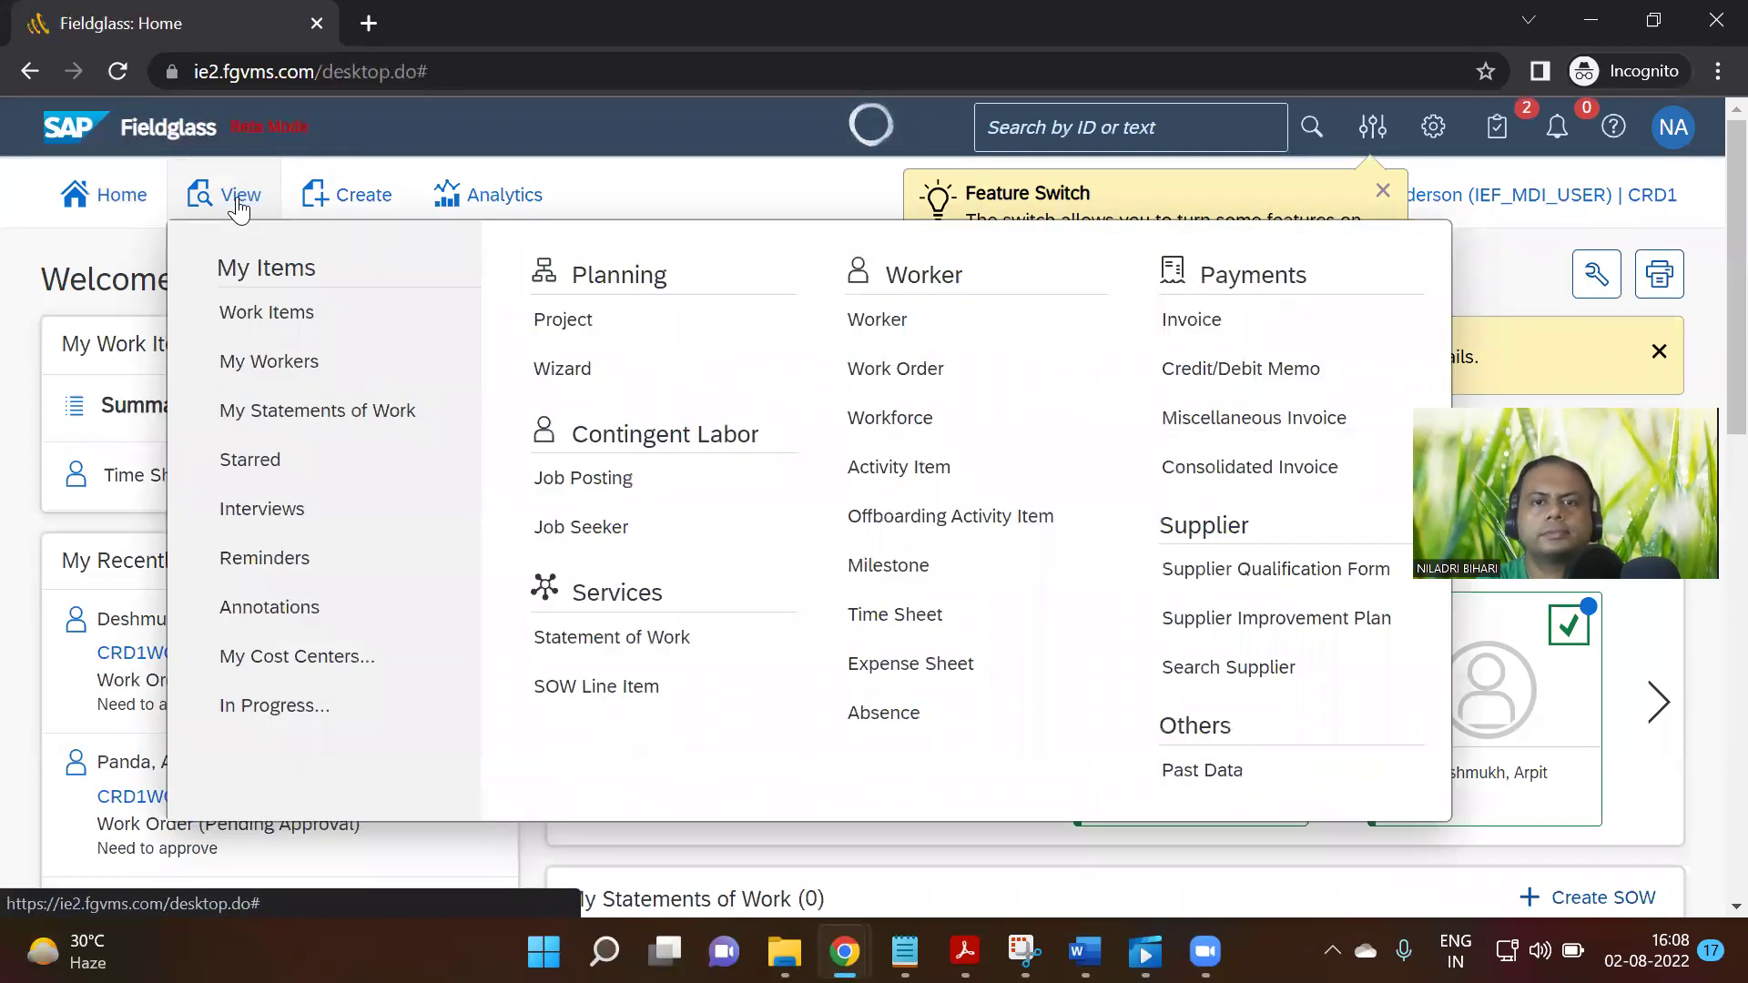
{"action": "mouse_move", "coordinate": [785, 953]}
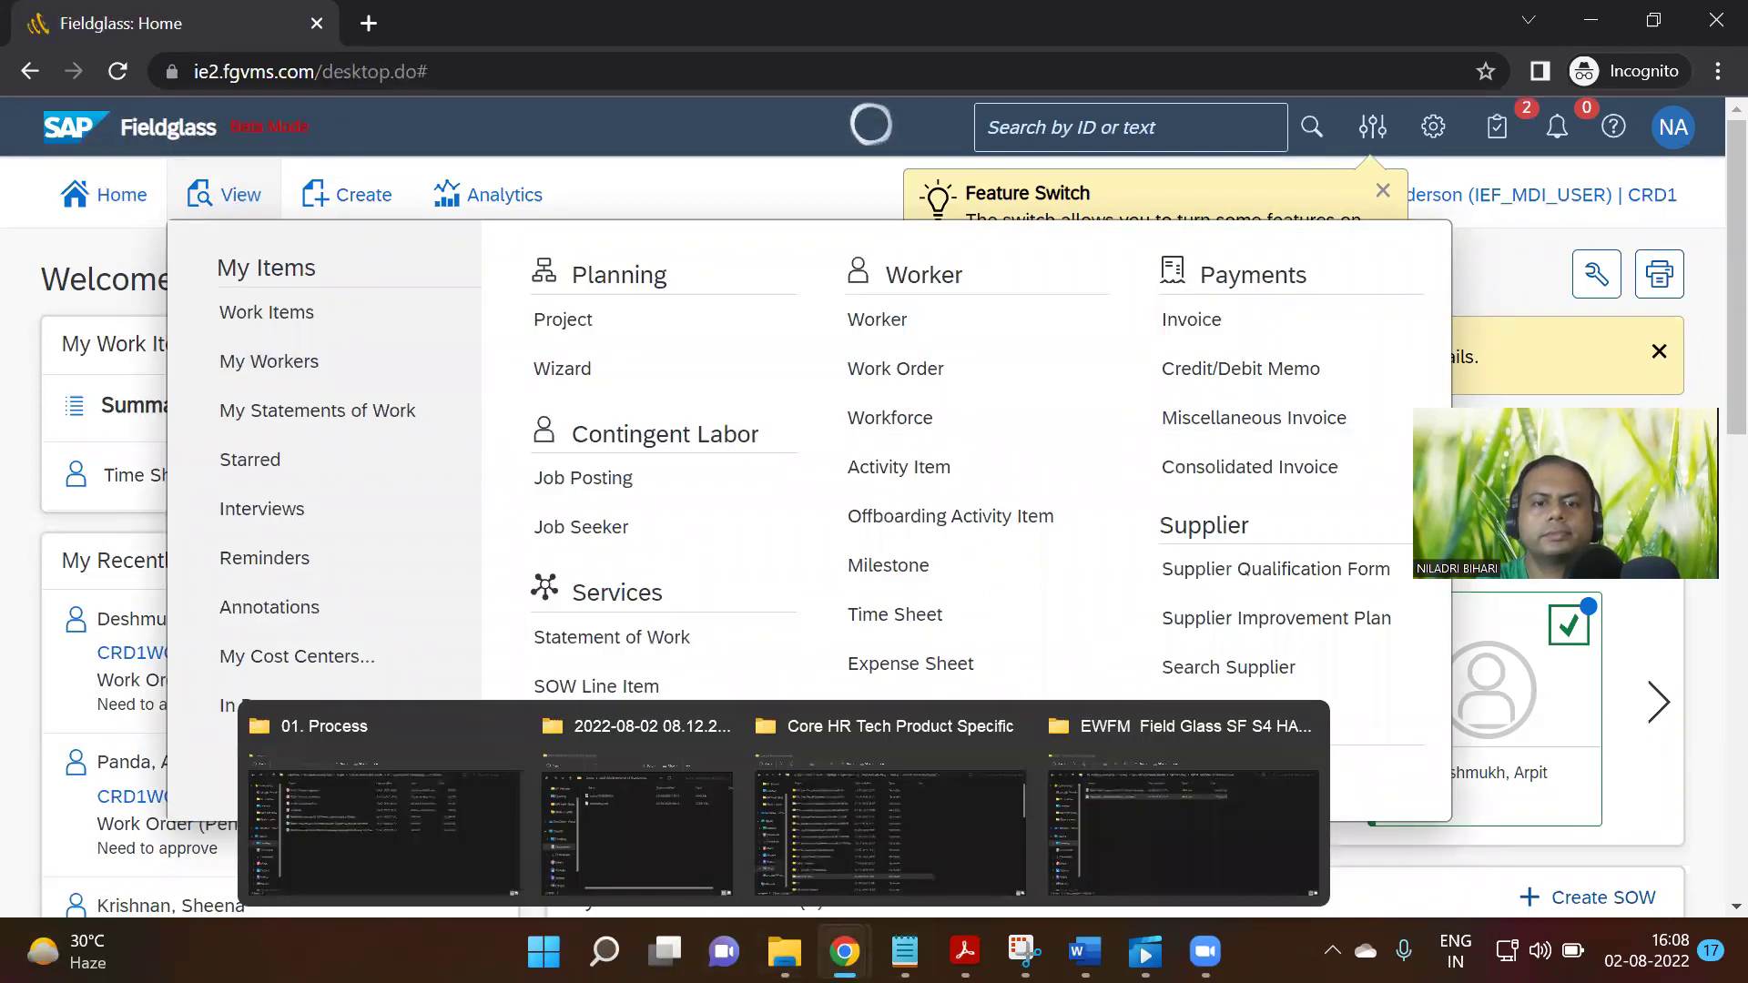
{"action": "mouse_move", "coordinate": [845, 953]}
{"action": "left_click", "coordinate": [771, 824]}
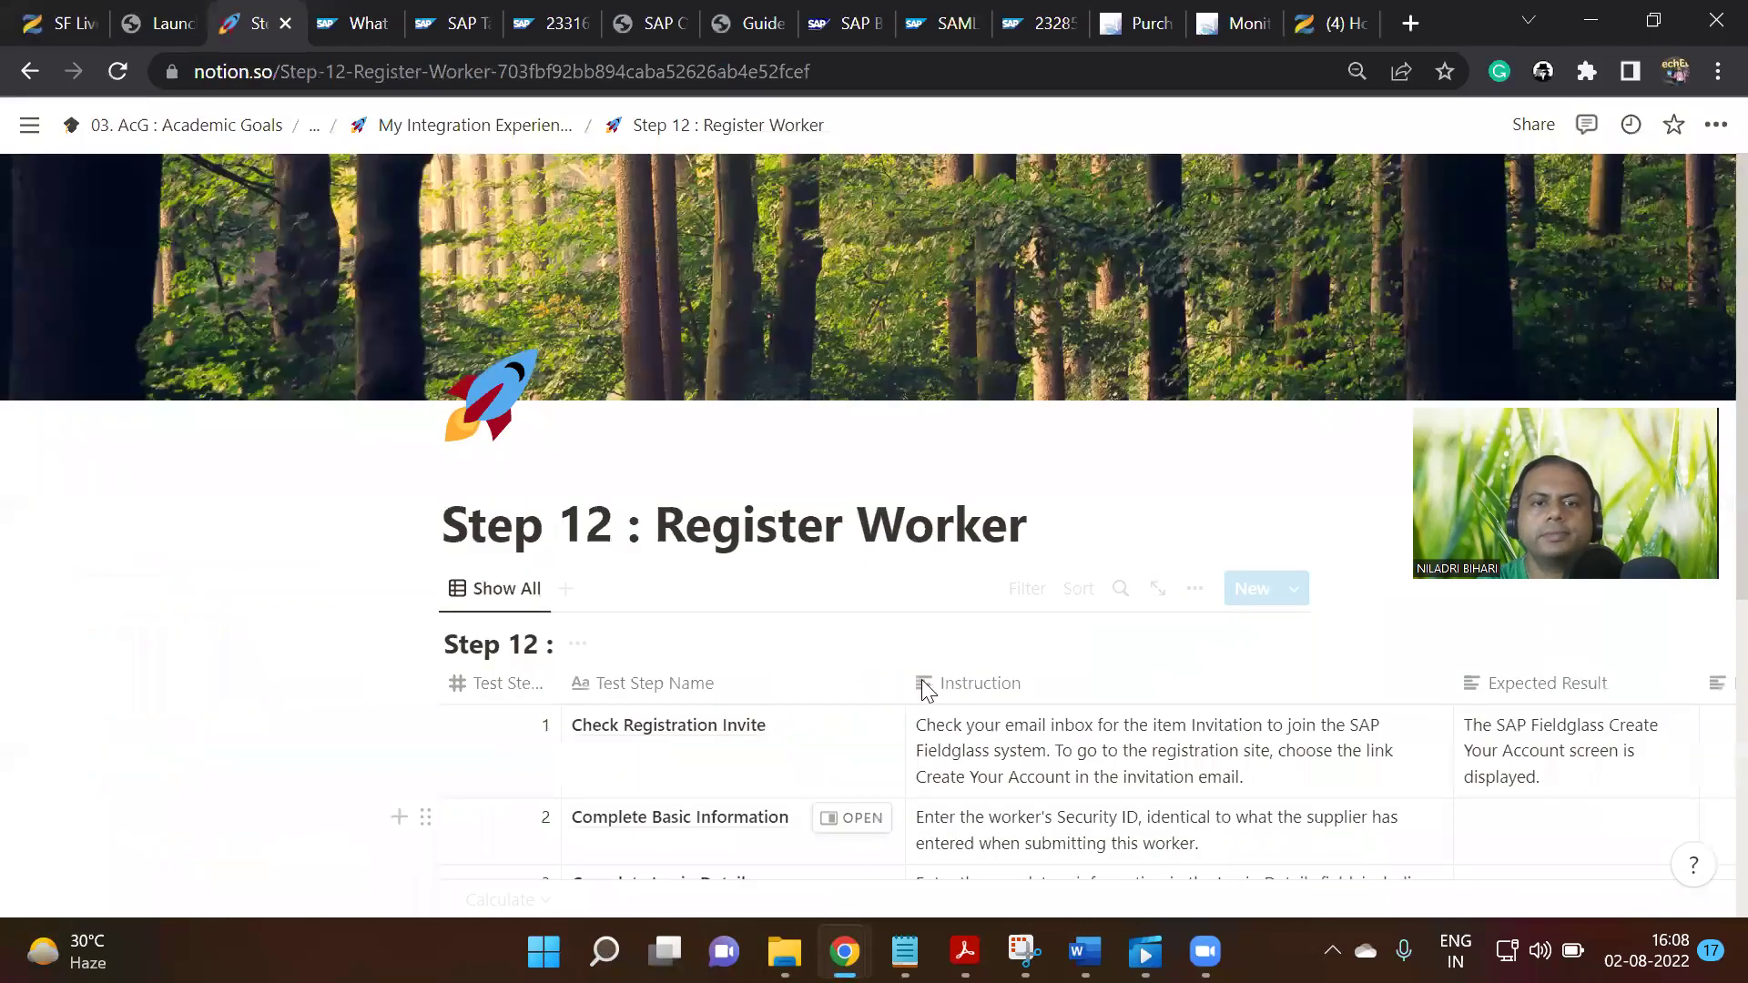
Scroll through rows 1–5 of the Register Worker table, then switch to the Fieldglass: Home window
{"action": "scroll", "coordinate": [955, 457], "scroll_direction": "down", "scroll_amount": 3}
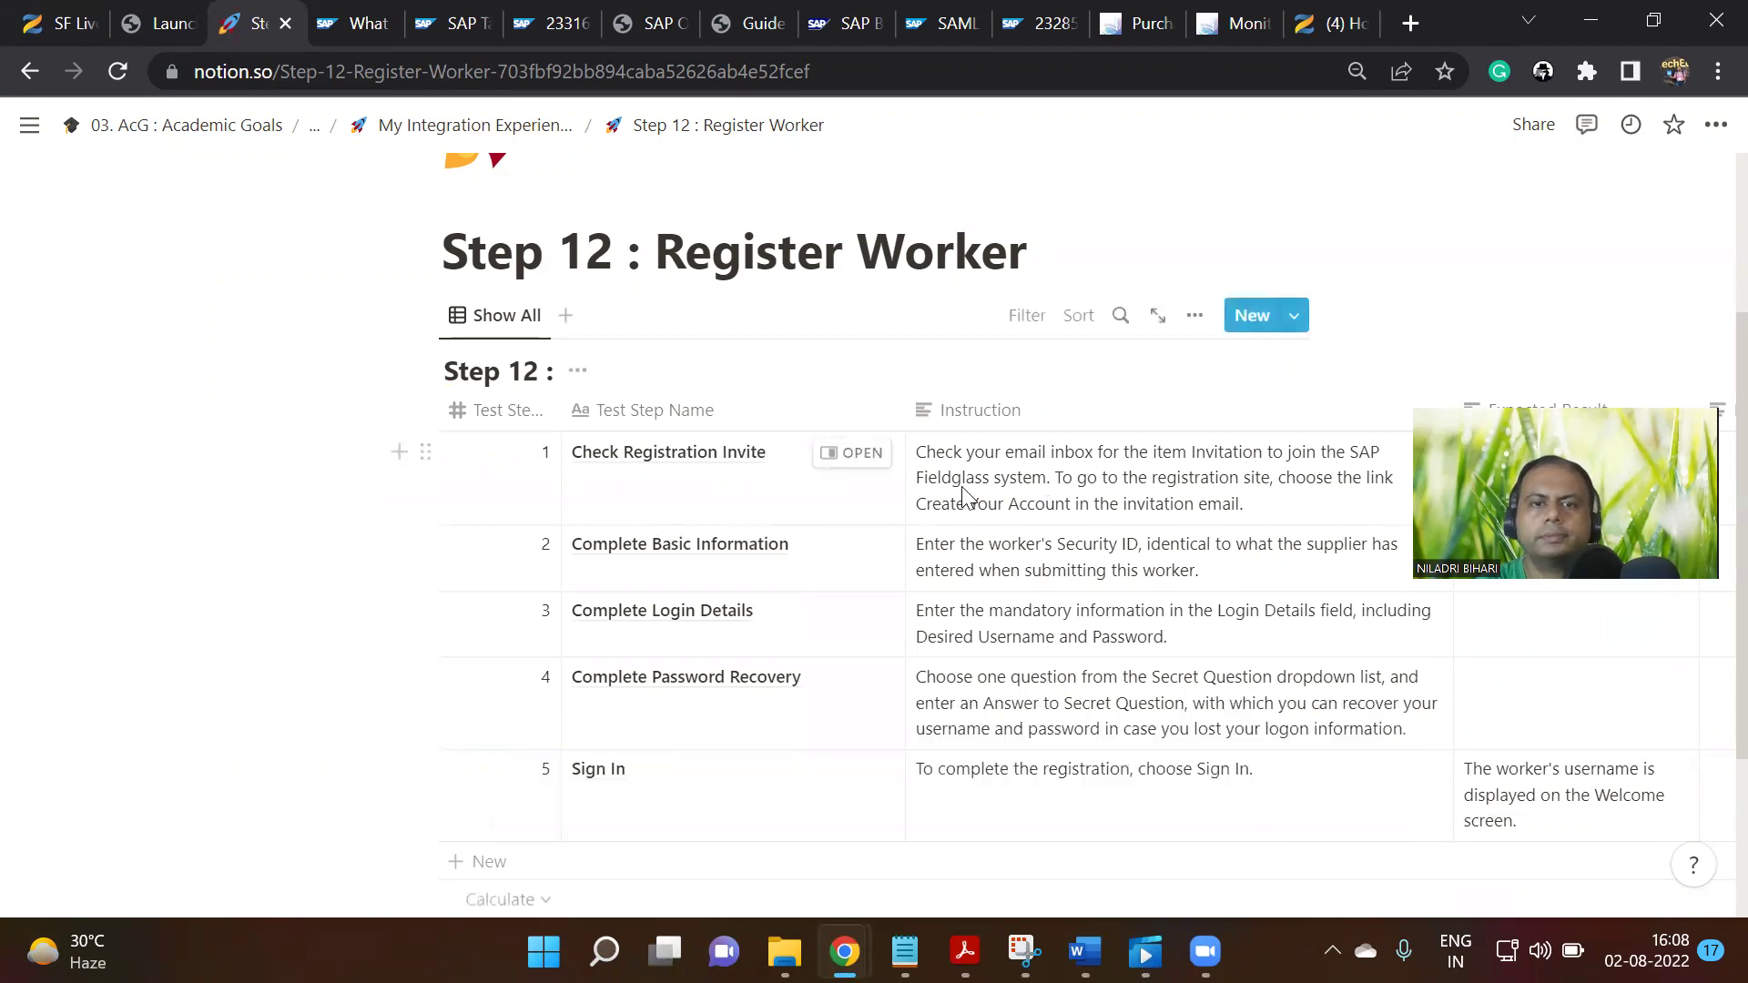
{"action": "scroll", "coordinate": [965, 497], "scroll_direction": "down", "scroll_amount": 2}
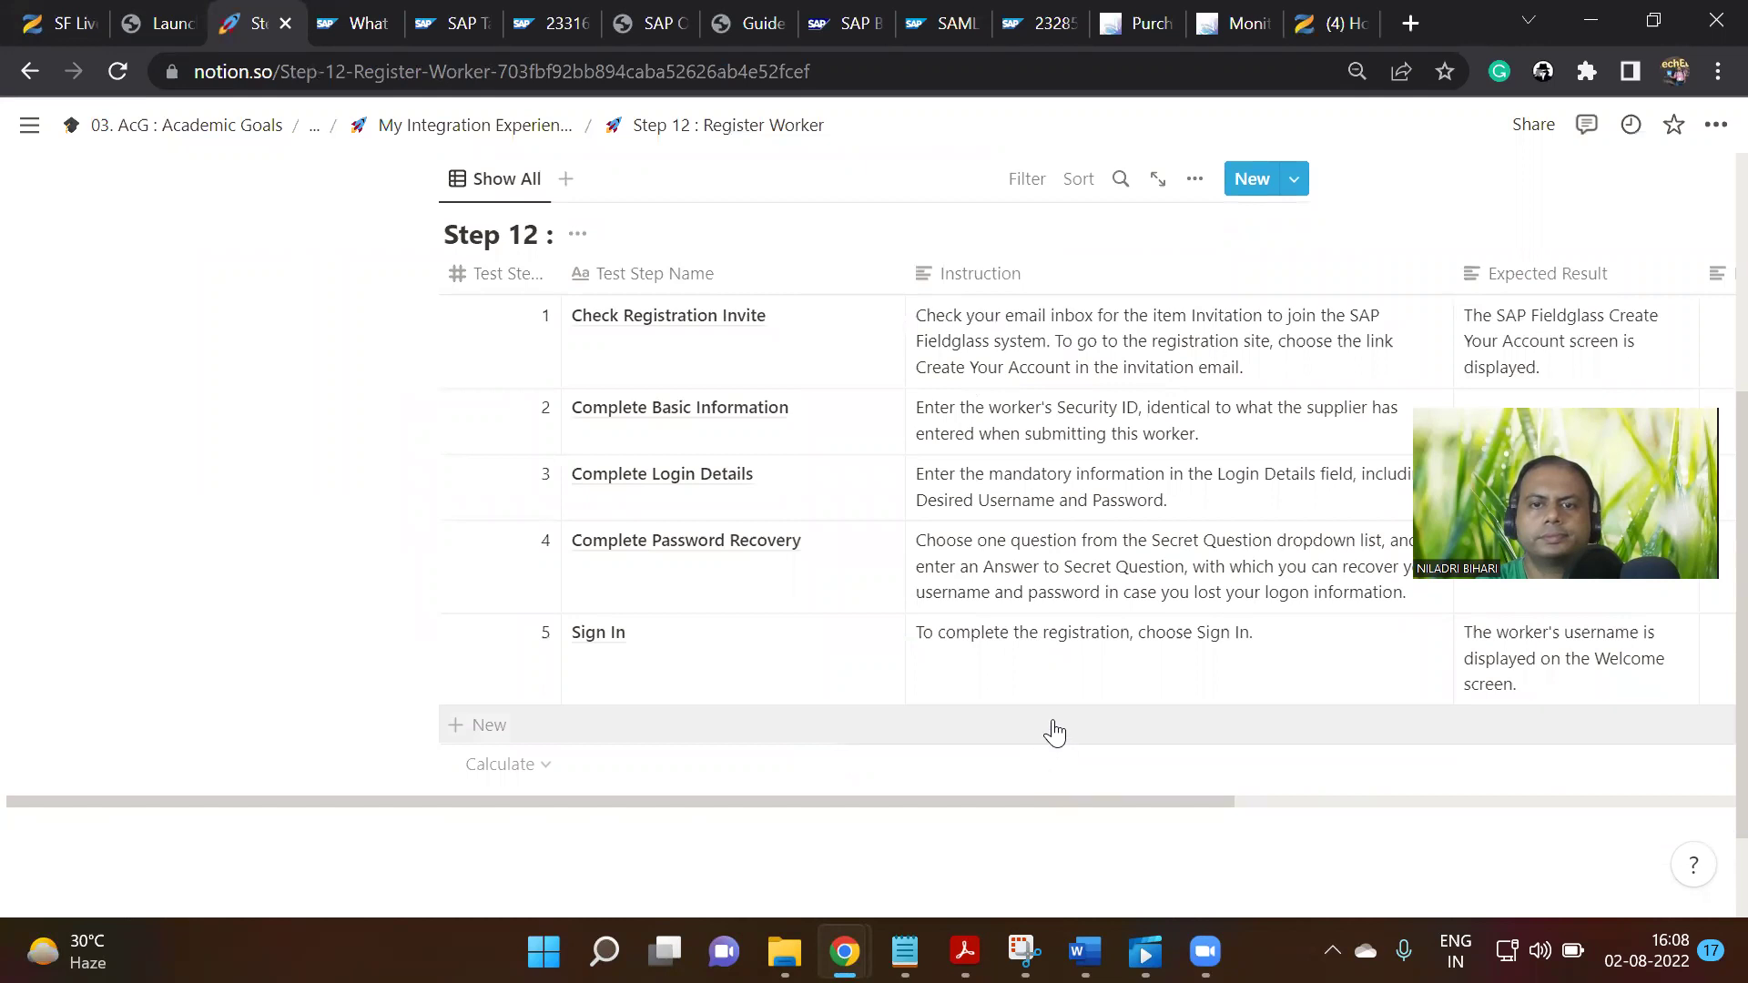
{"action": "mouse_move", "coordinate": [844, 952]}
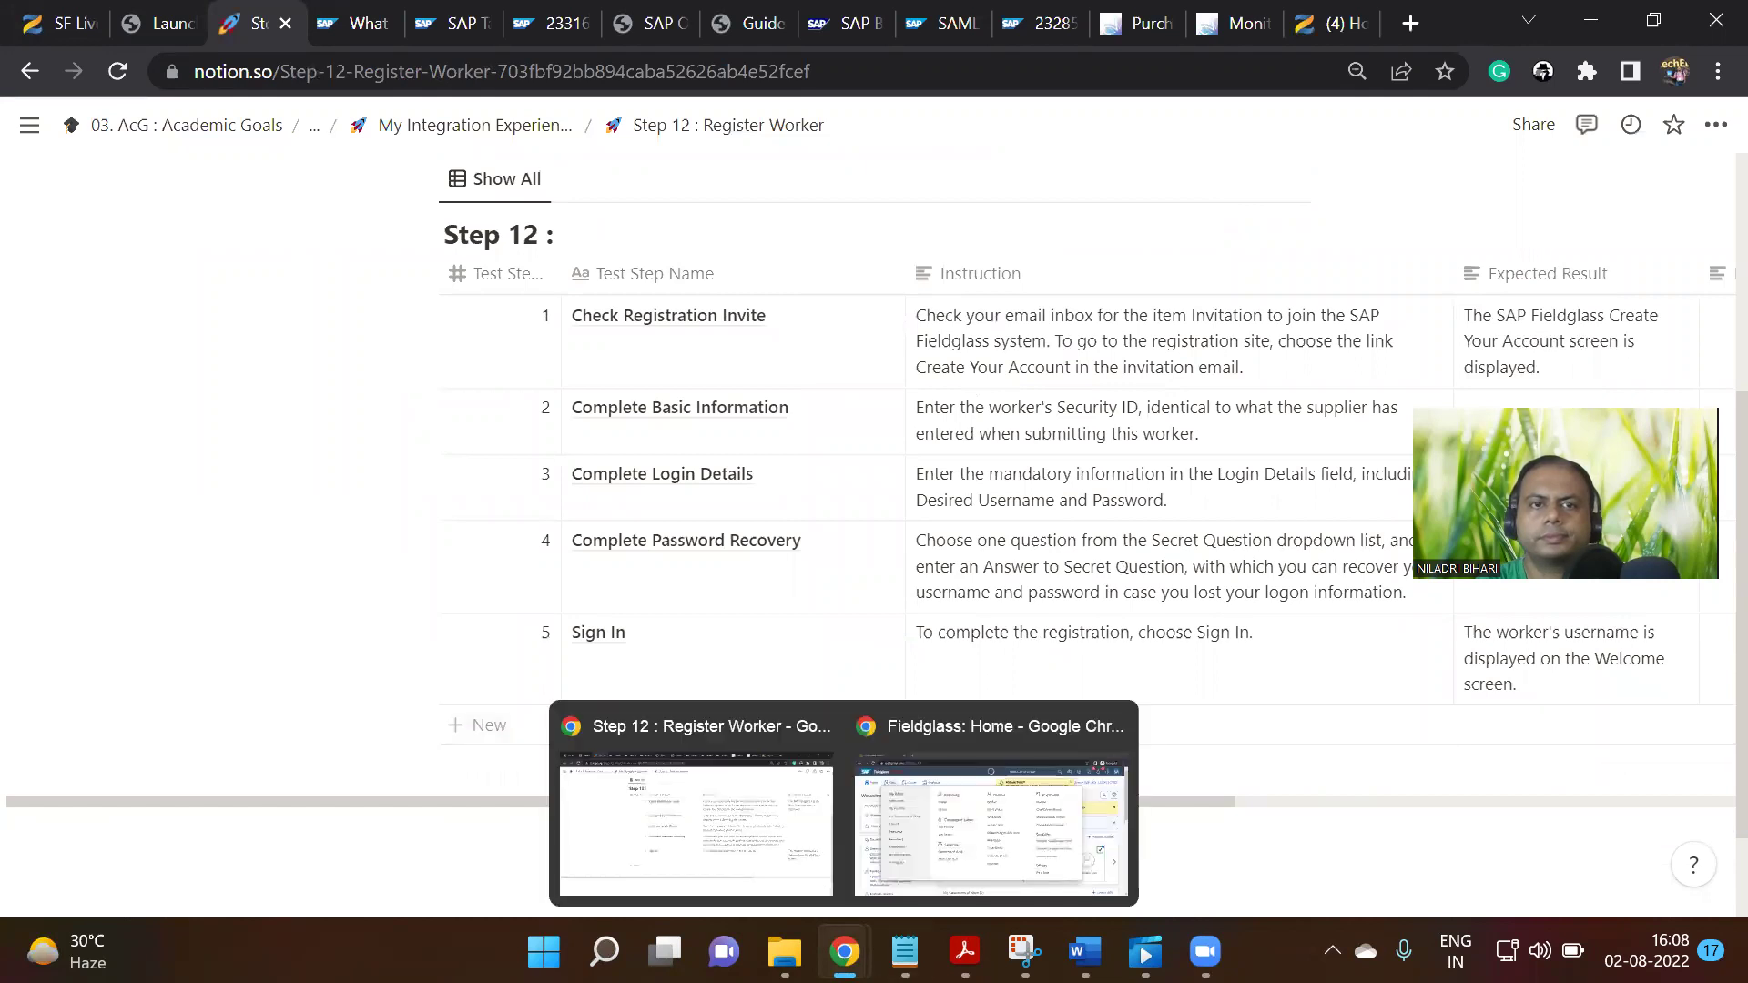
{"action": "left_click", "coordinate": [965, 801]}
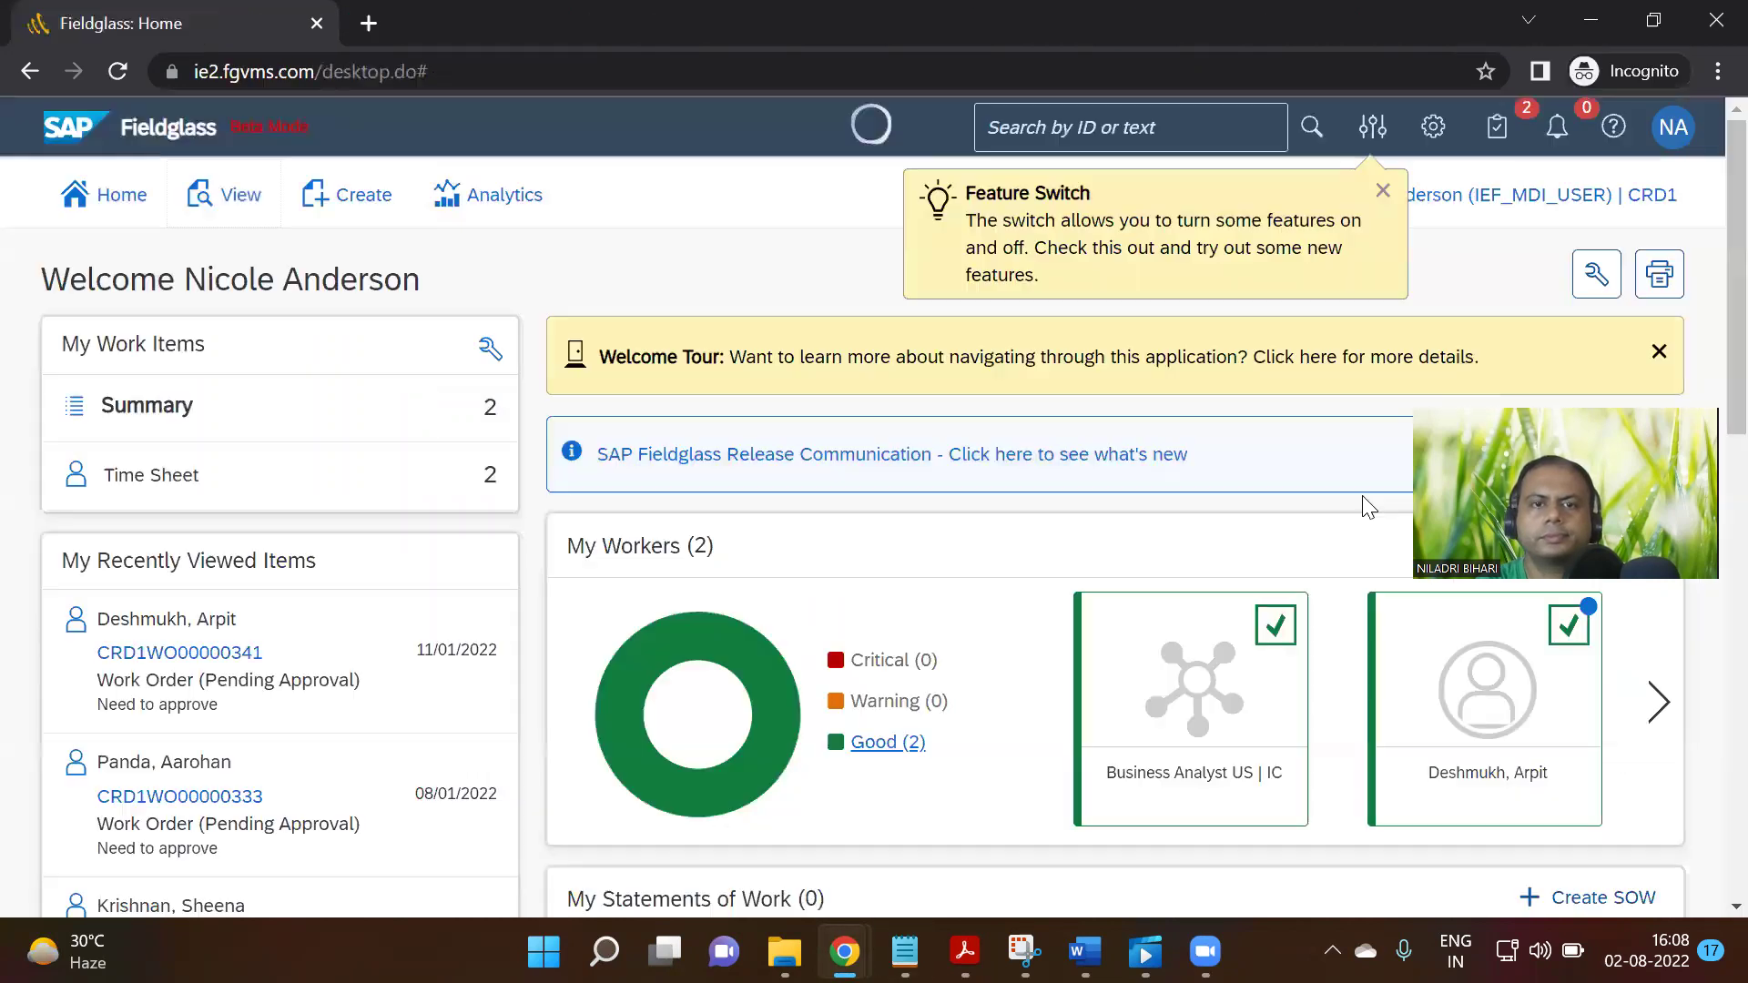
Open the Workers list from the View menu, dismissing the list-view tip and options menu
{"action": "left_click", "coordinate": [361, 206]}
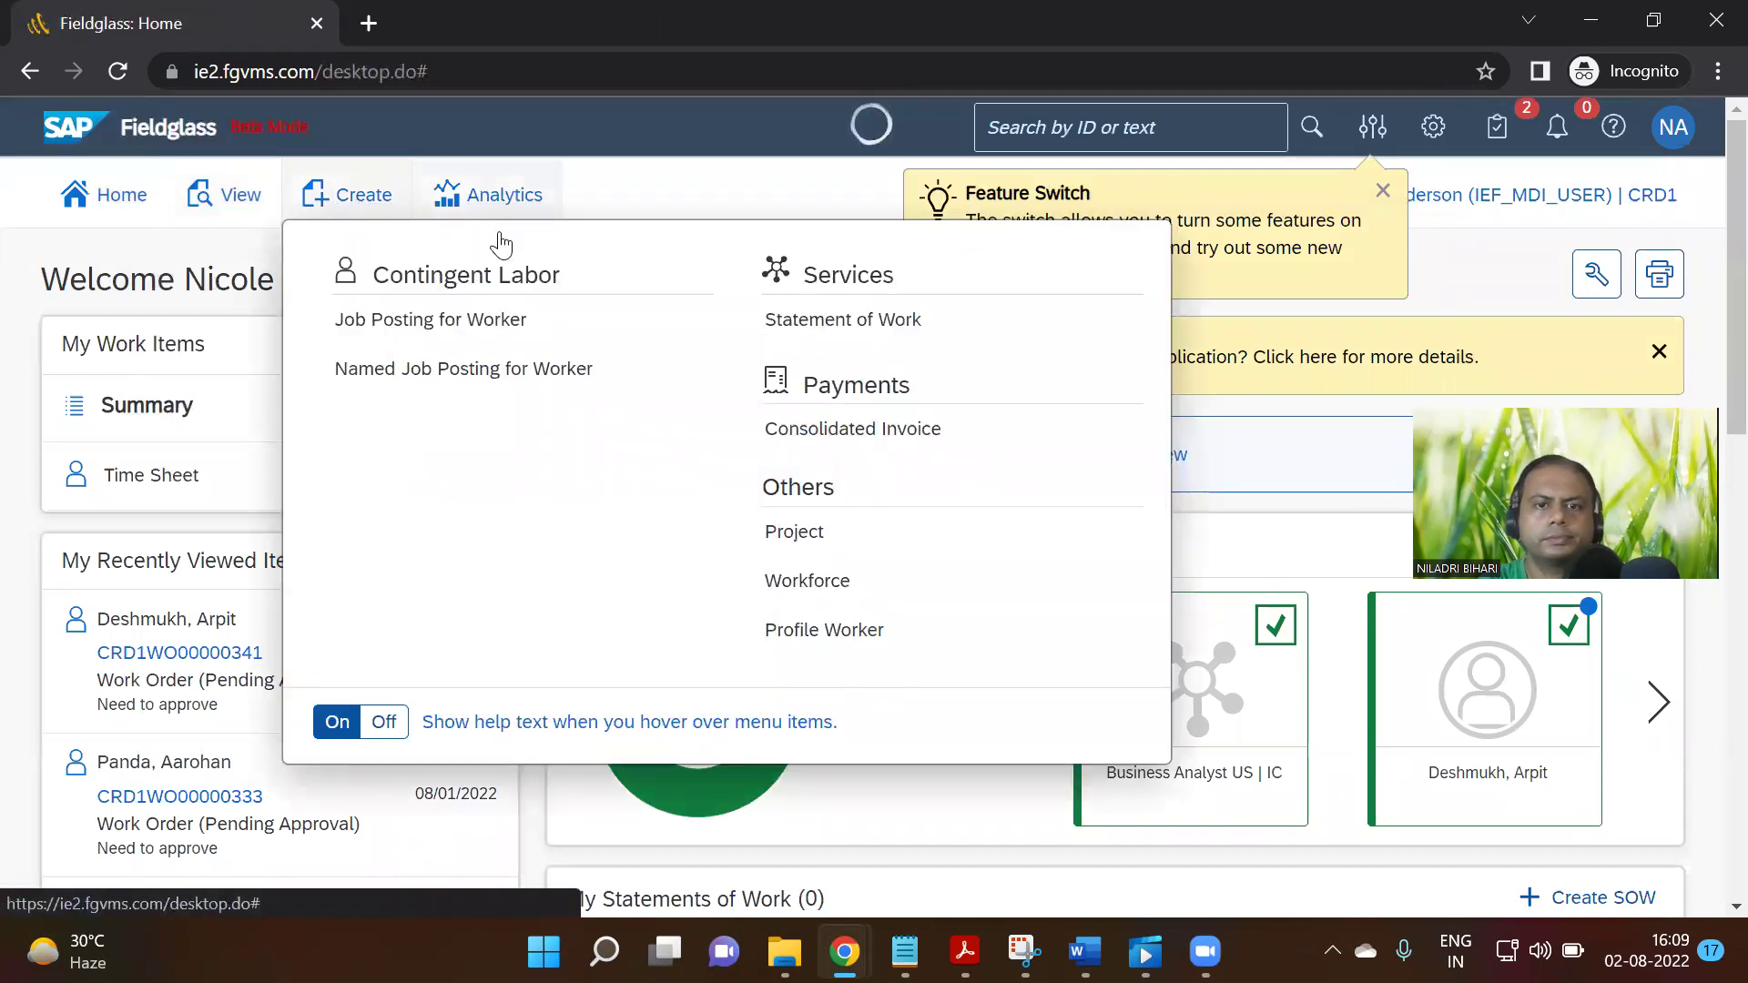
{"action": "left_click", "coordinate": [223, 194]}
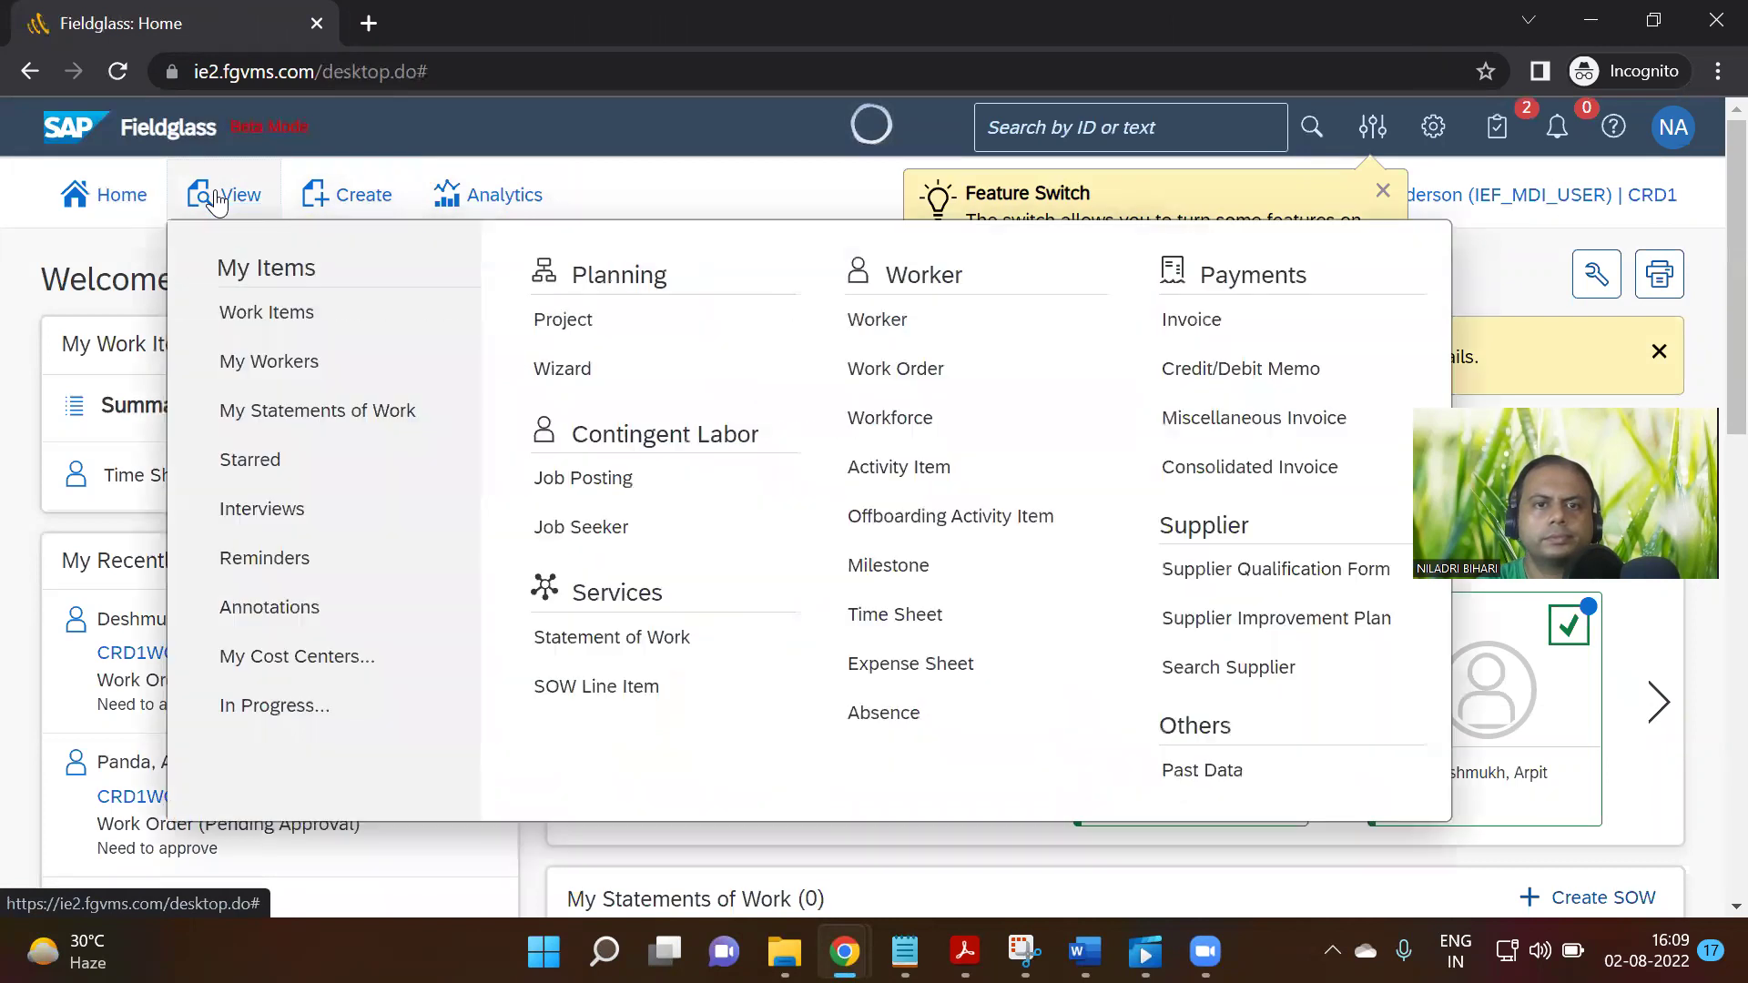
{"action": "left_click", "coordinate": [901, 337]}
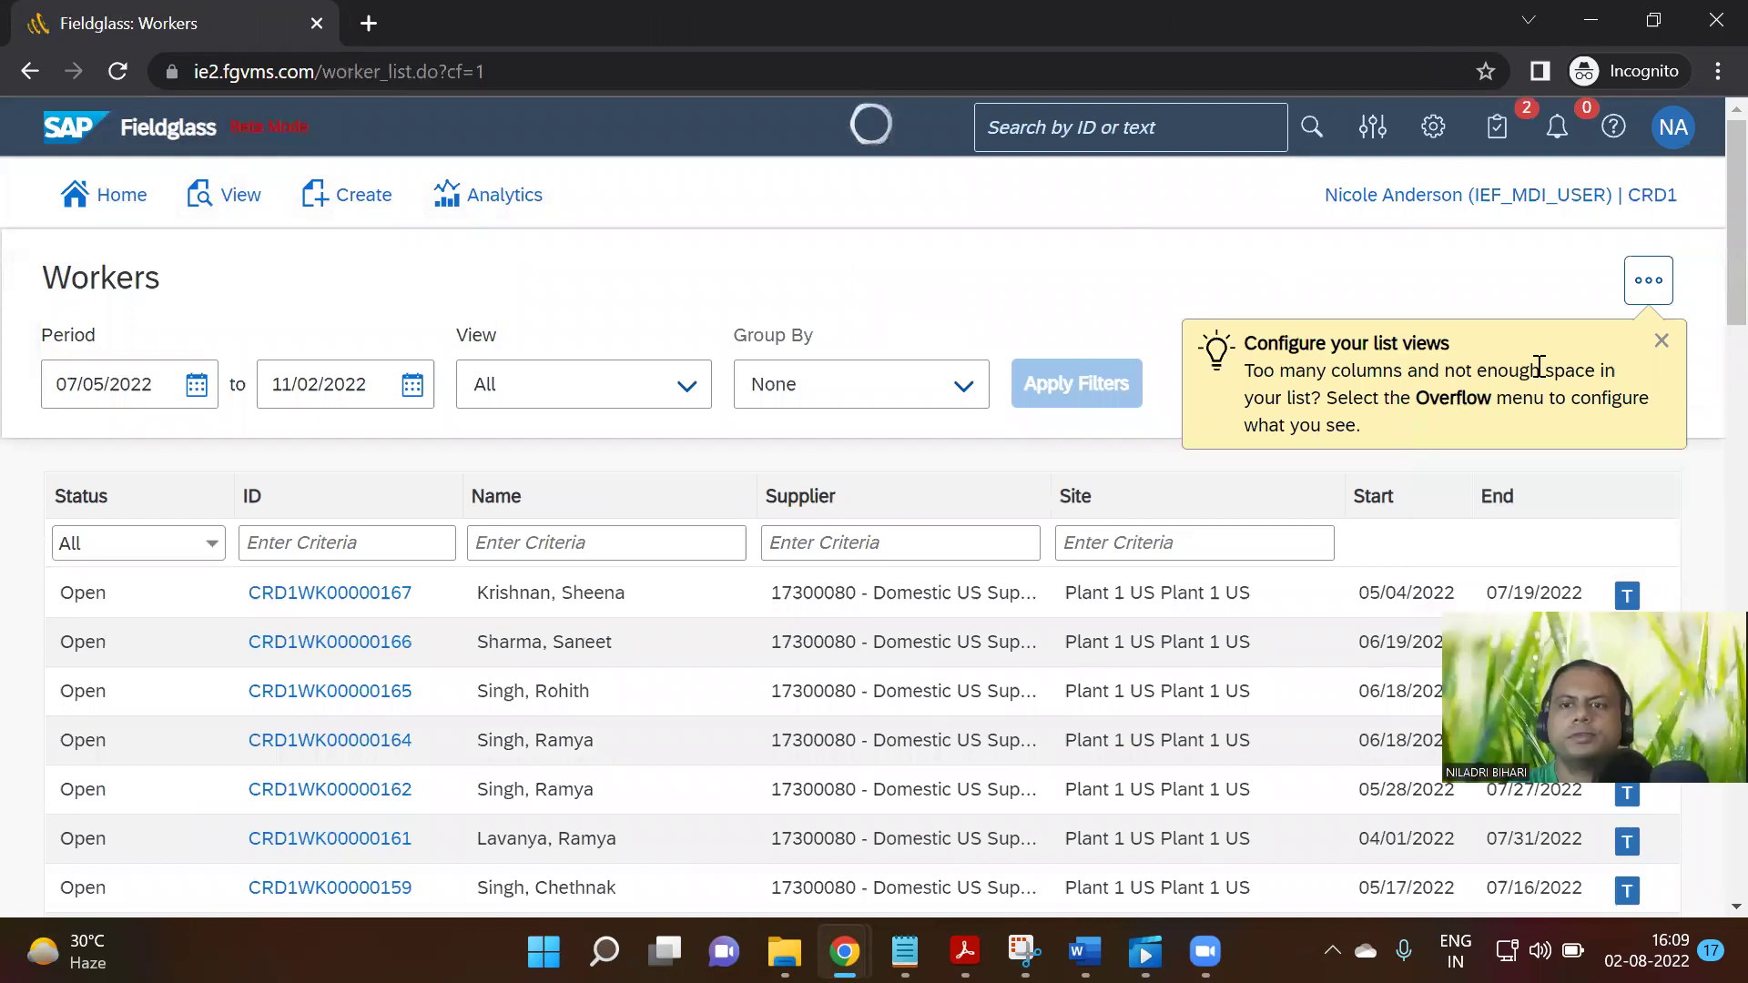
{"action": "left_click", "coordinate": [1661, 341]}
{"action": "left_click", "coordinate": [1648, 282]}
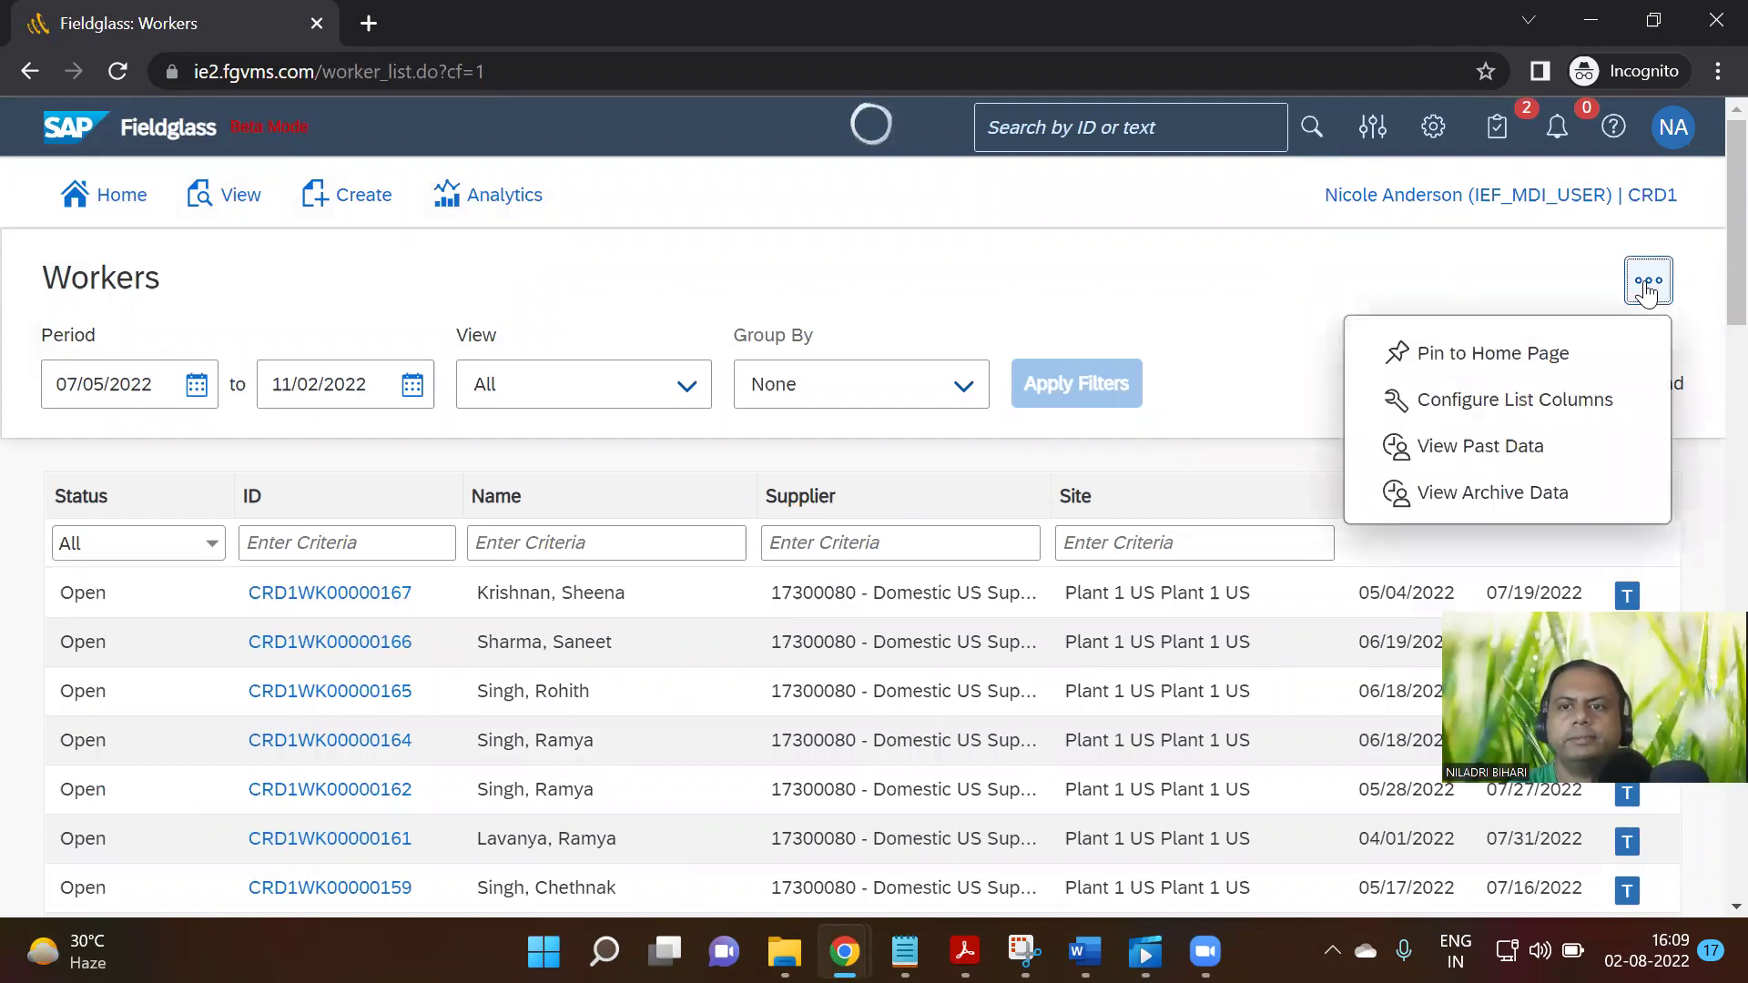
{"action": "left_click", "coordinate": [1346, 303]}
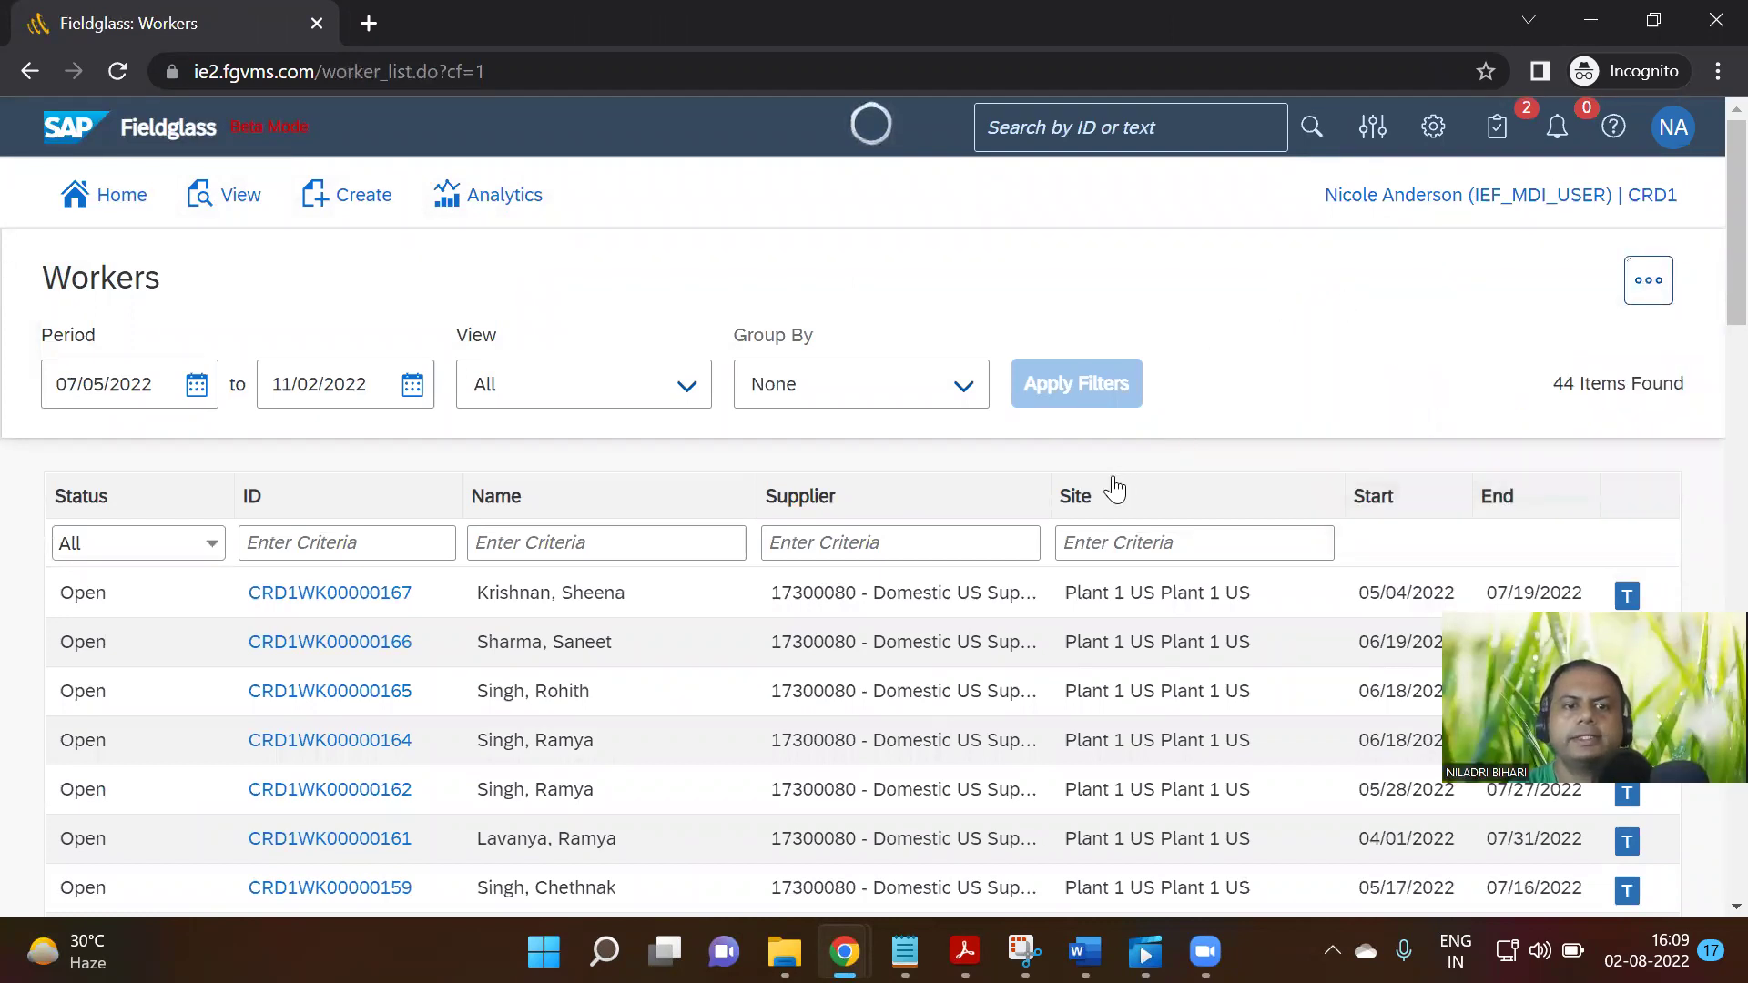
{"action": "scroll", "coordinate": [1117, 484], "scroll_direction": "down", "scroll_amount": 3}
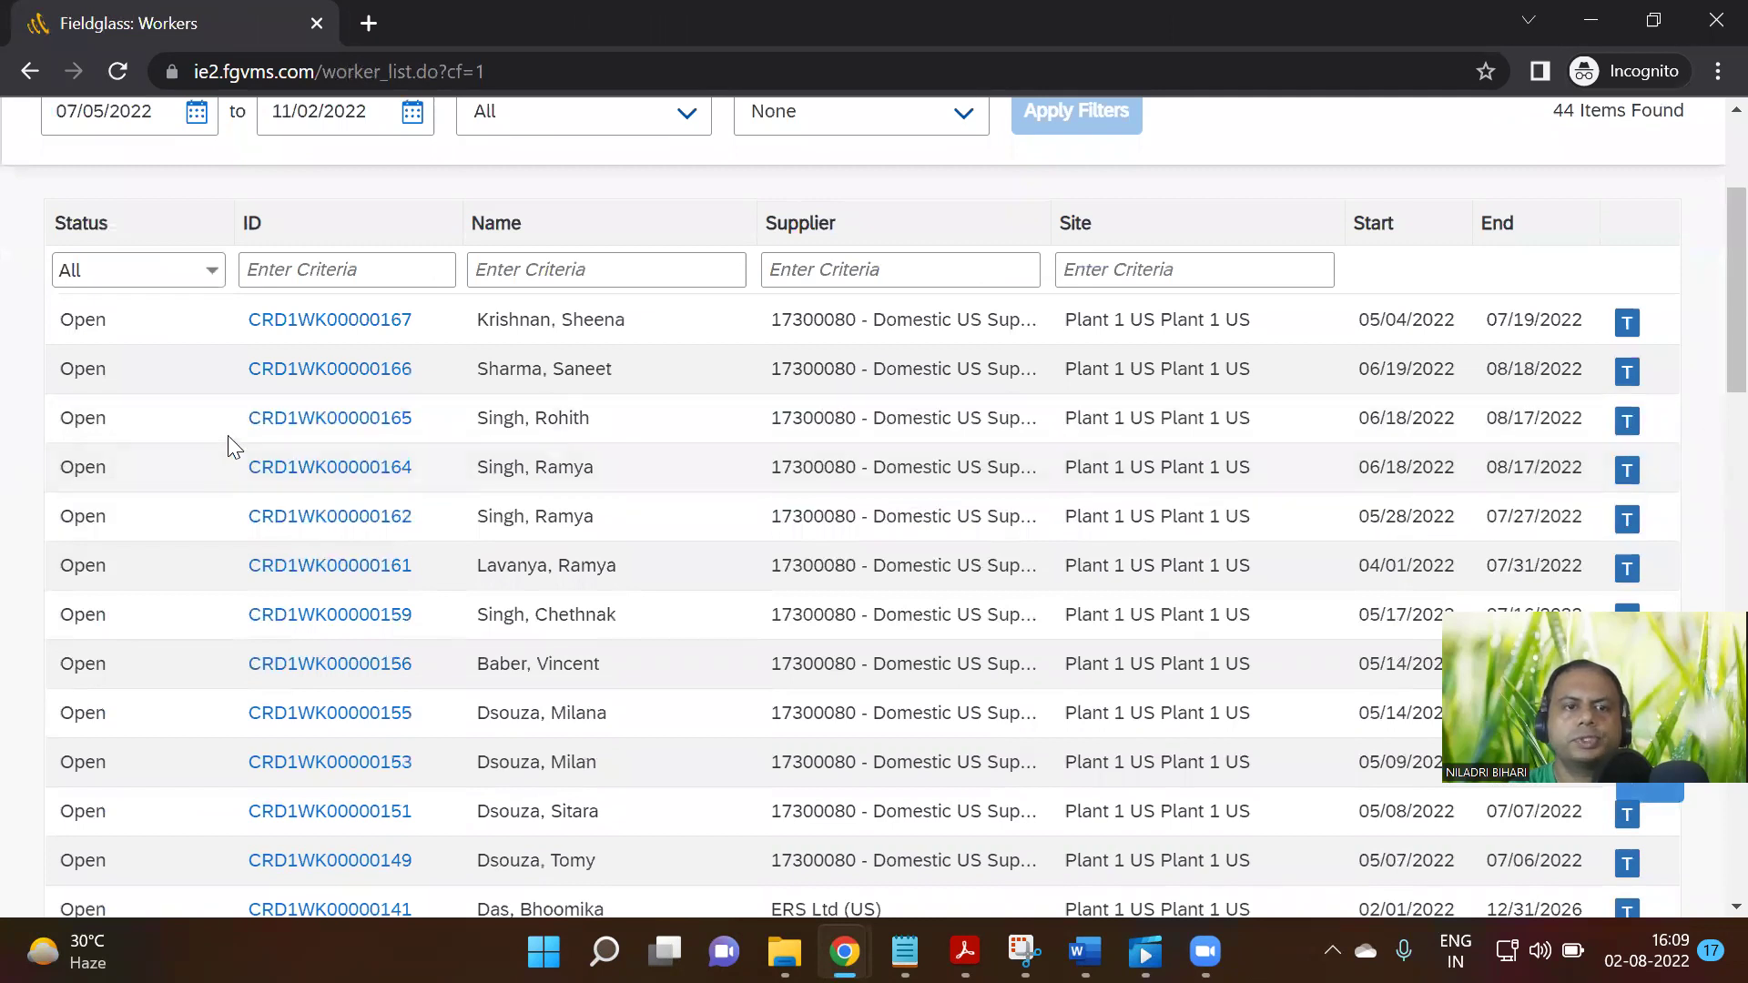
Open the top worker's record, then go back to the Workers list and scroll through it
{"action": "left_click", "coordinate": [354, 333]}
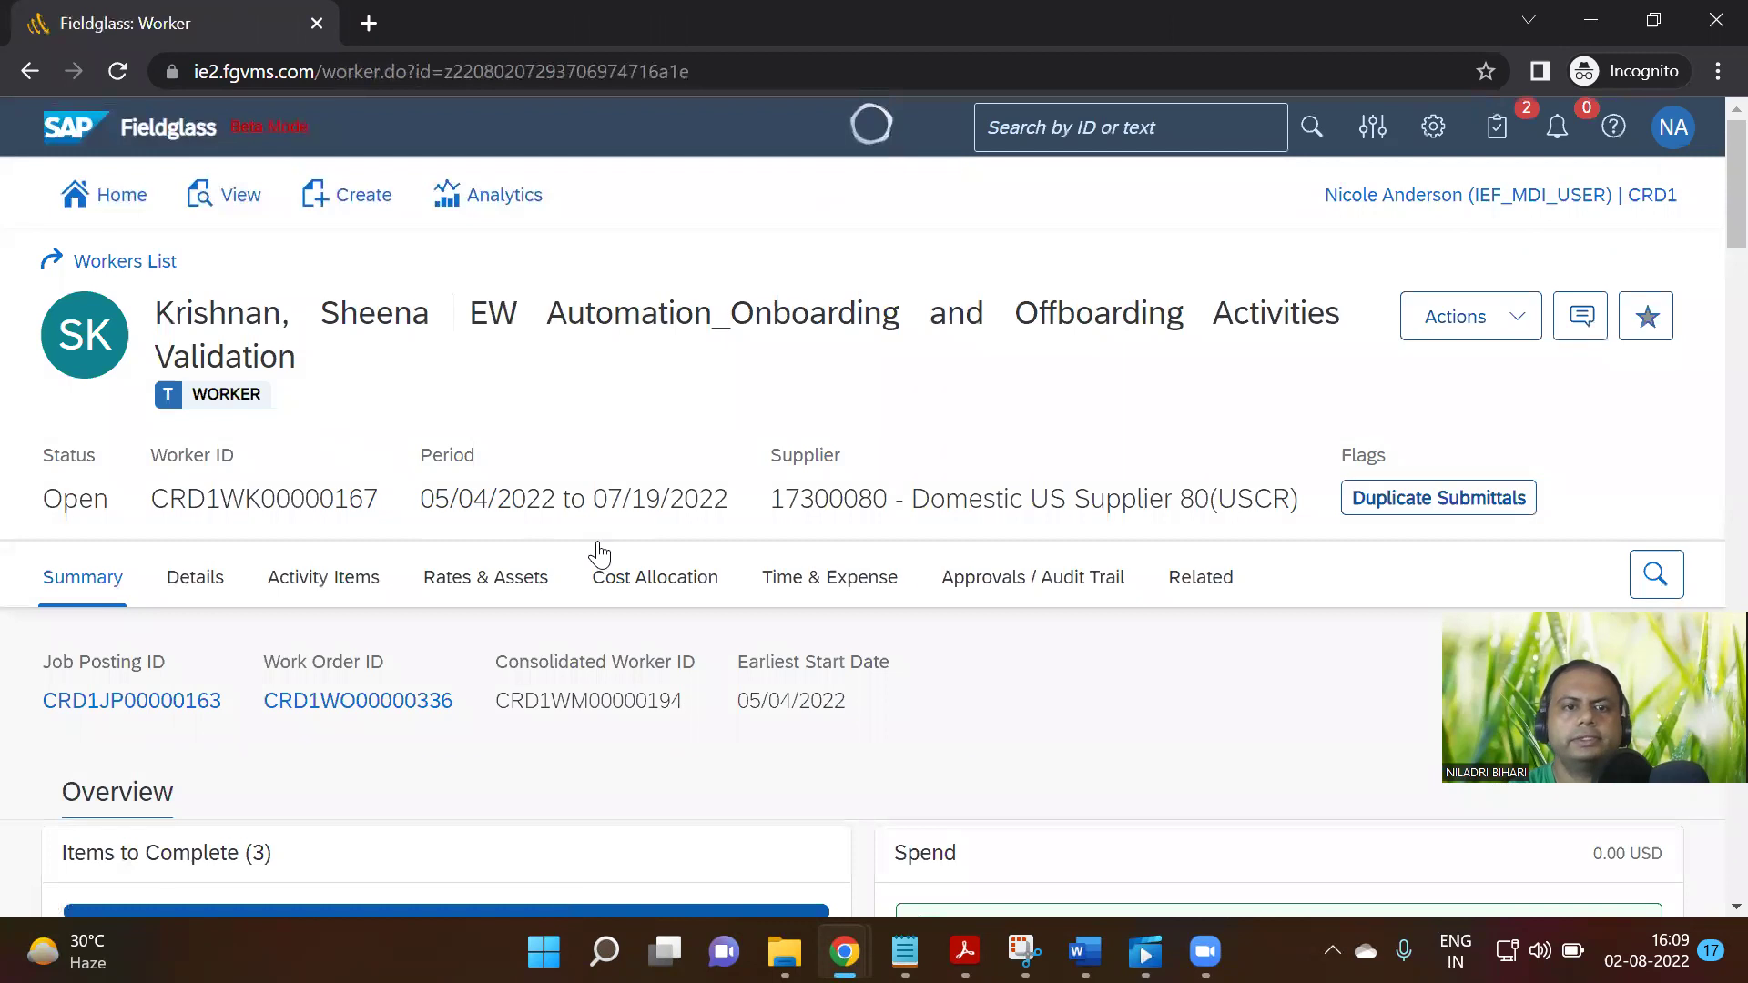
{"action": "scroll", "coordinate": [419, 655], "scroll_direction": "down", "scroll_amount": 5}
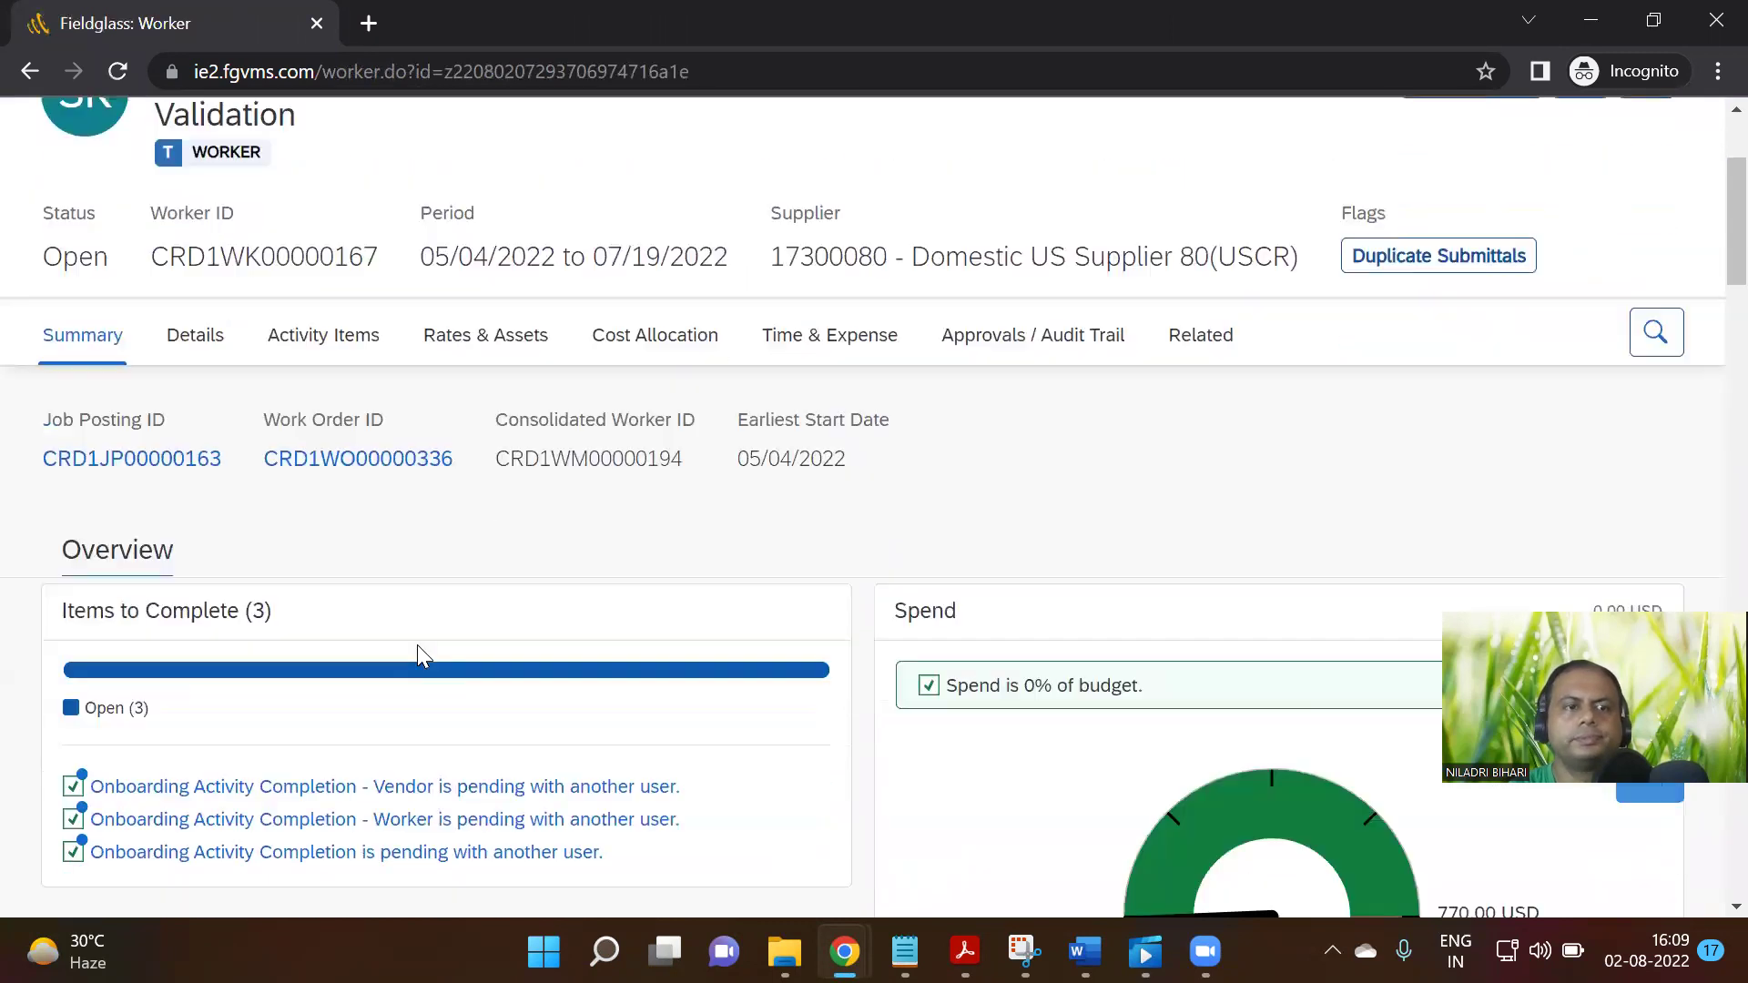
{"action": "scroll", "coordinate": [419, 656], "scroll_direction": "down", "scroll_amount": 12}
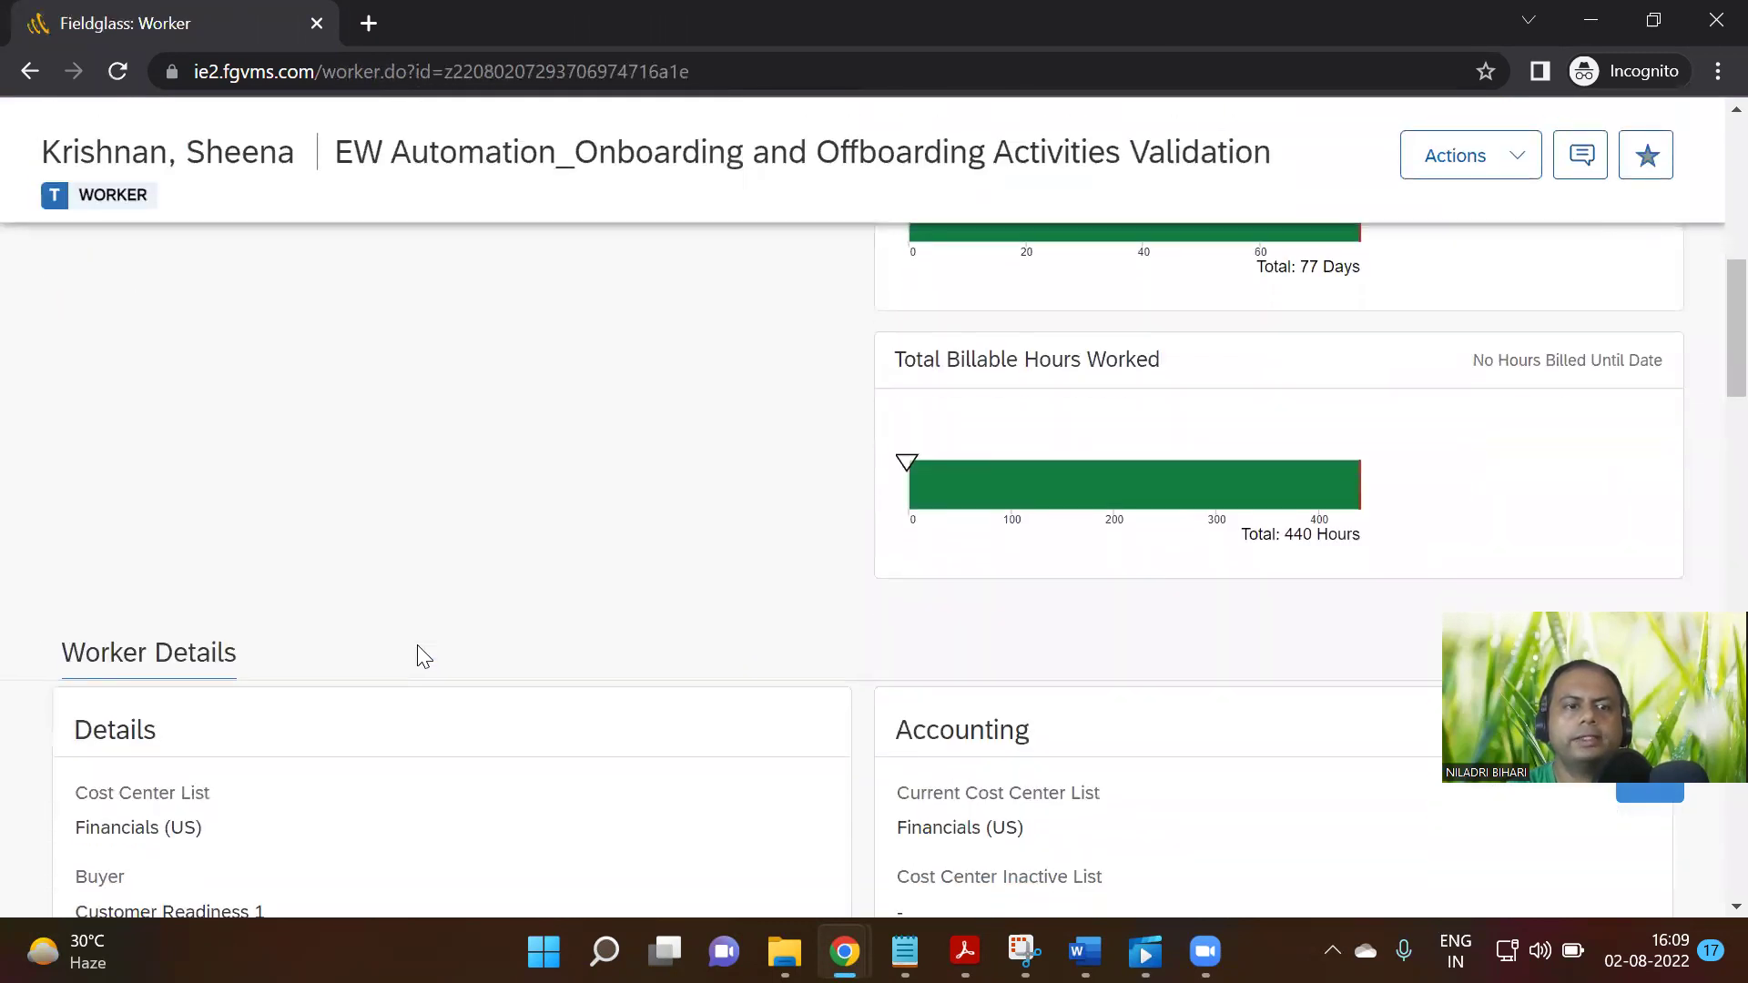
{"action": "scroll", "coordinate": [421, 656], "scroll_direction": "up", "scroll_amount": 15}
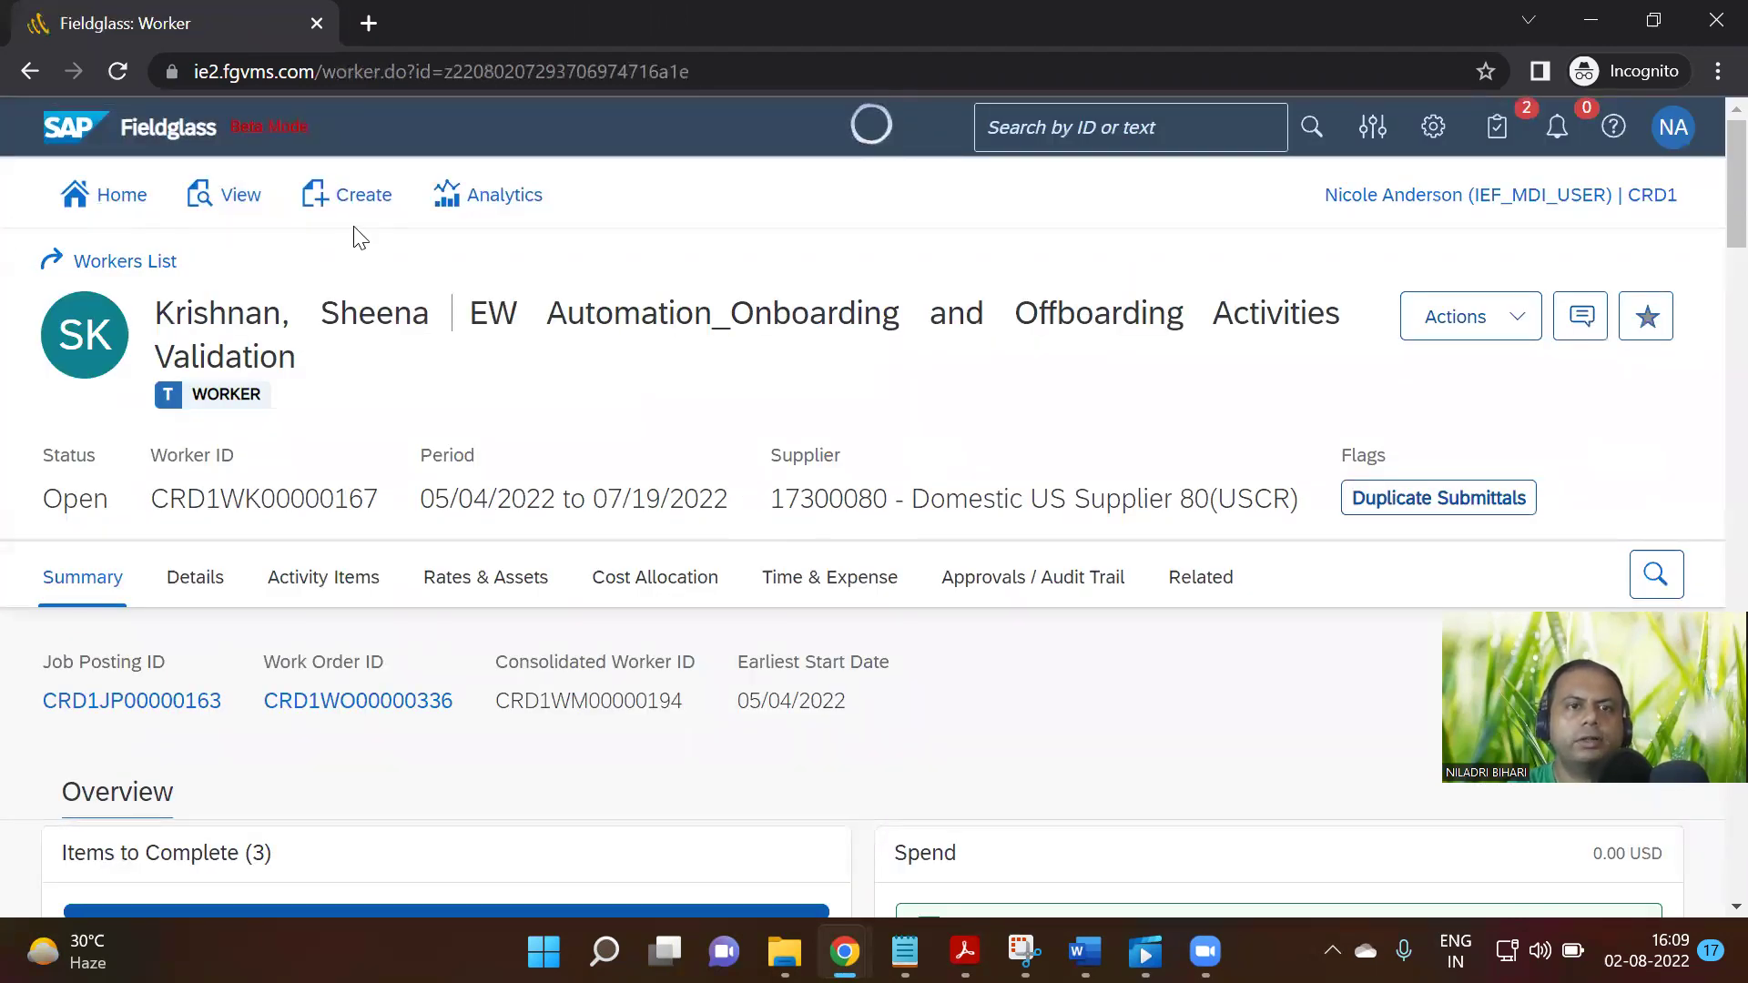
{"action": "left_click", "coordinate": [119, 266]}
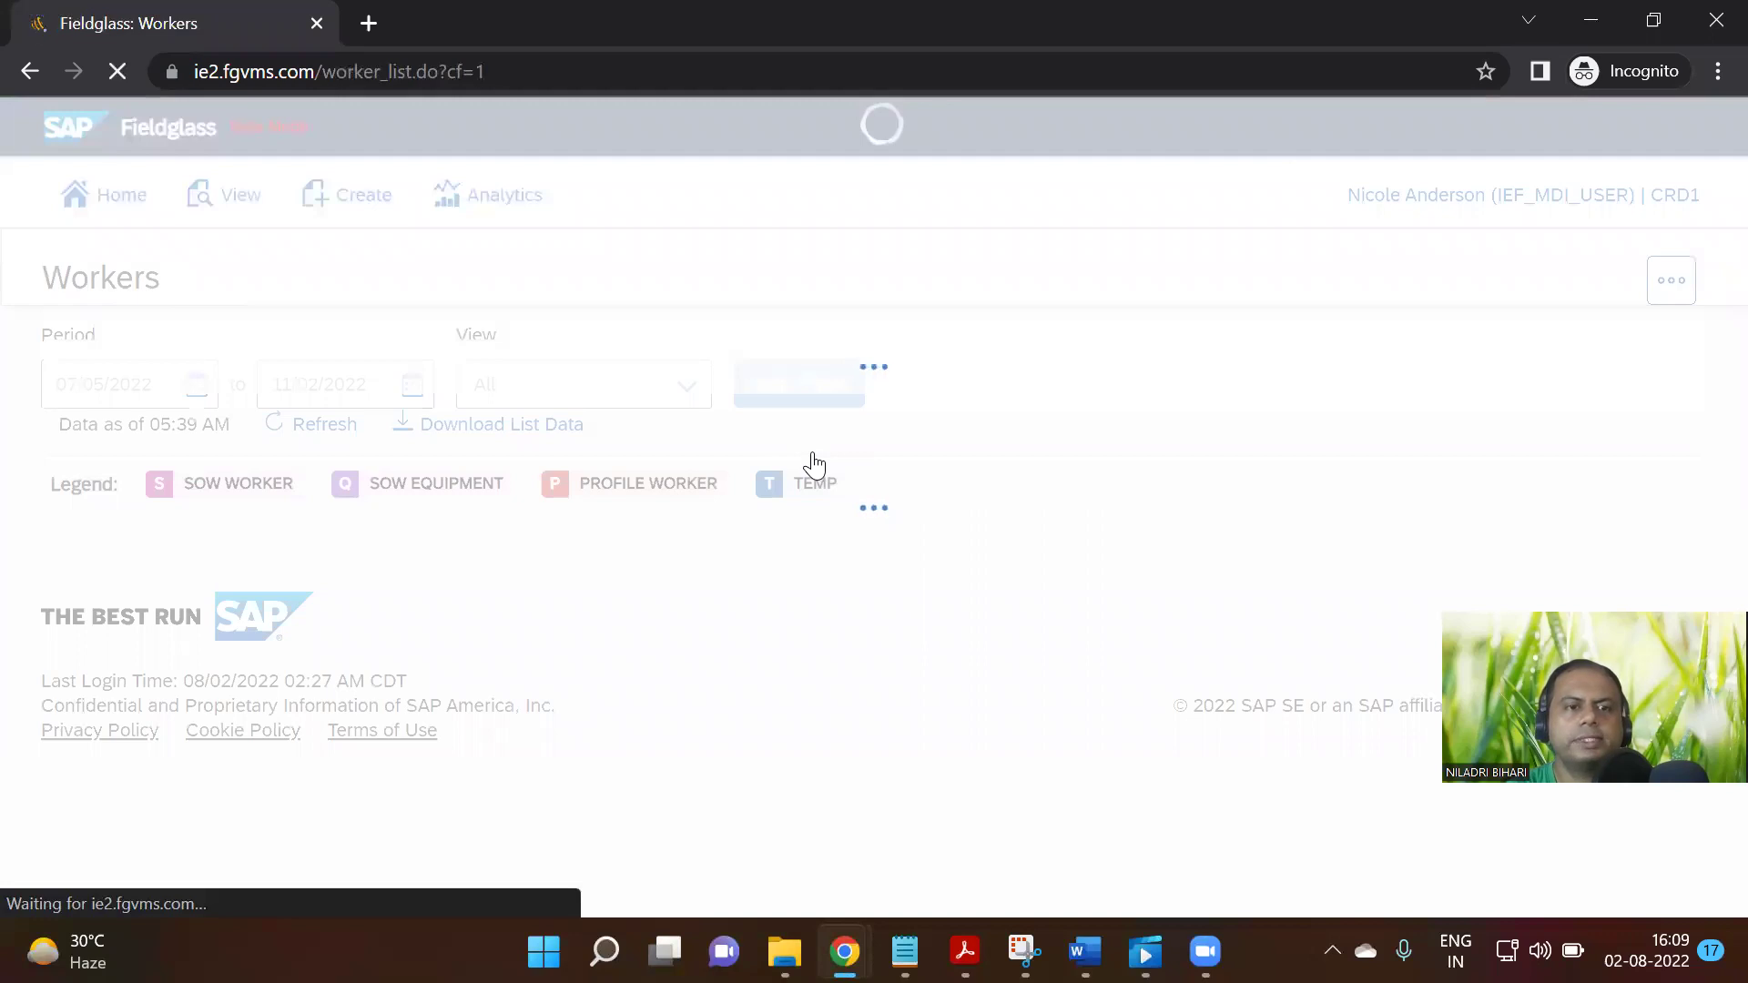
{"action": "scroll", "coordinate": [725, 605], "scroll_direction": "down", "scroll_amount": 5}
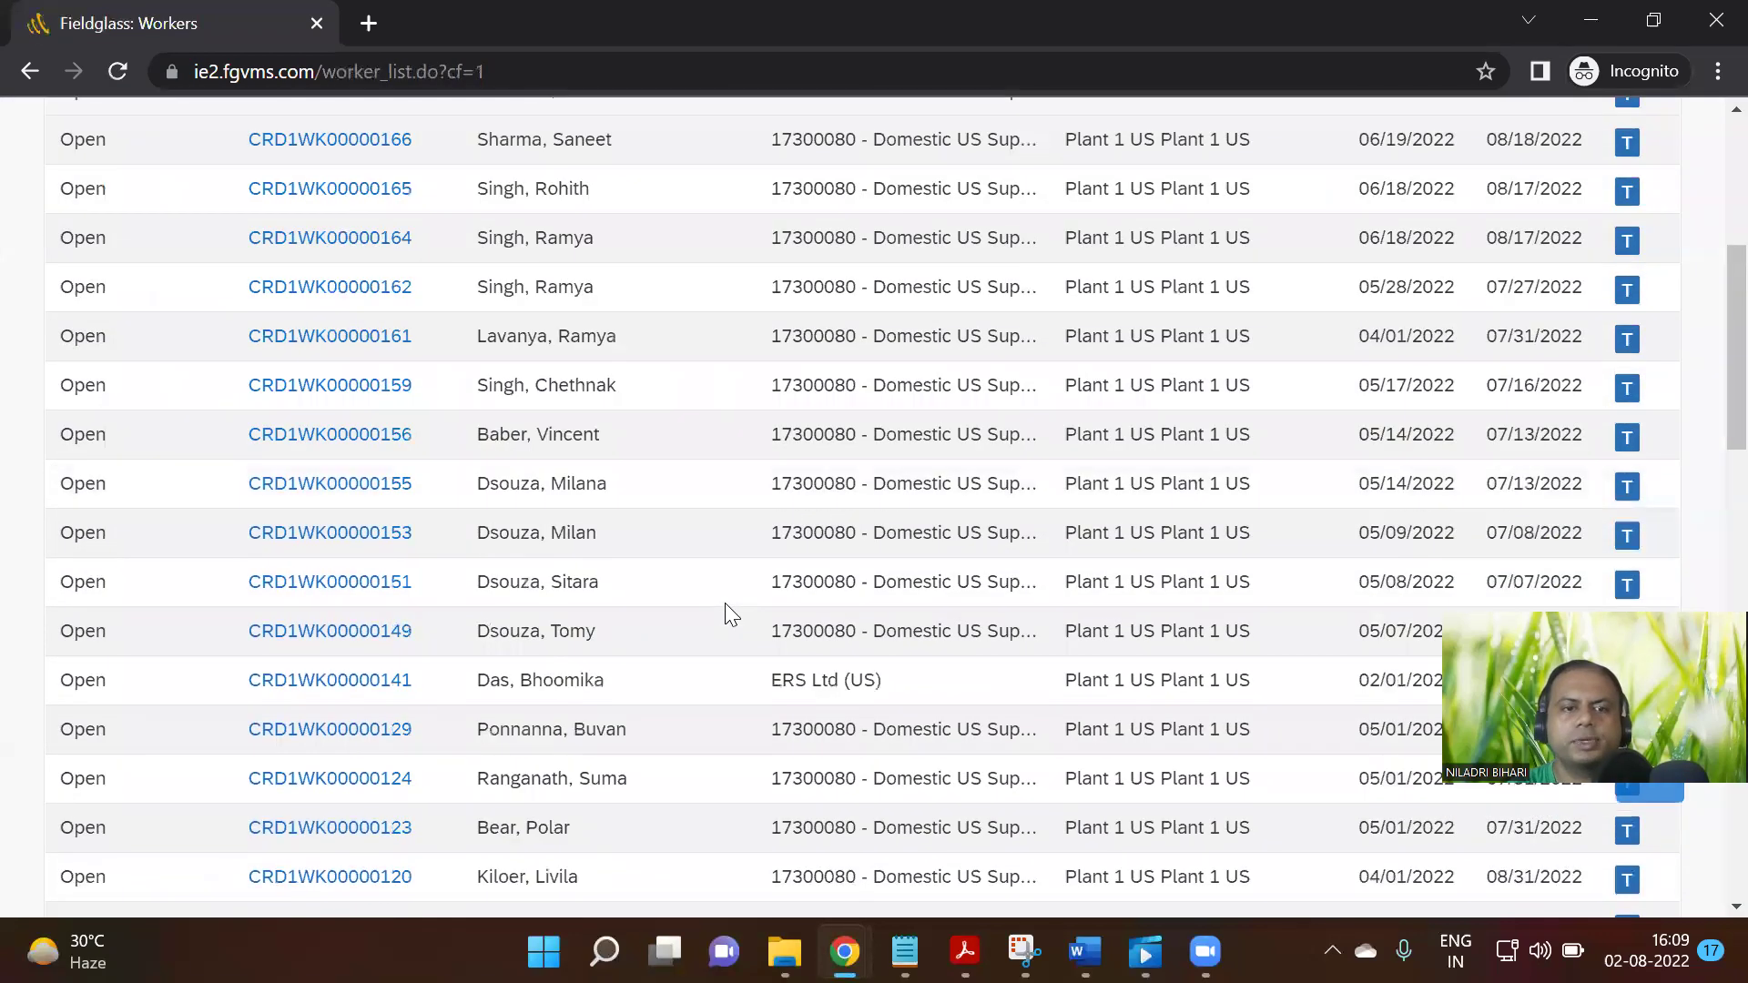
{"action": "scroll", "coordinate": [726, 606], "scroll_direction": "down", "scroll_amount": 1}
{"action": "scroll", "coordinate": [728, 612], "scroll_direction": "down", "scroll_amount": 12}
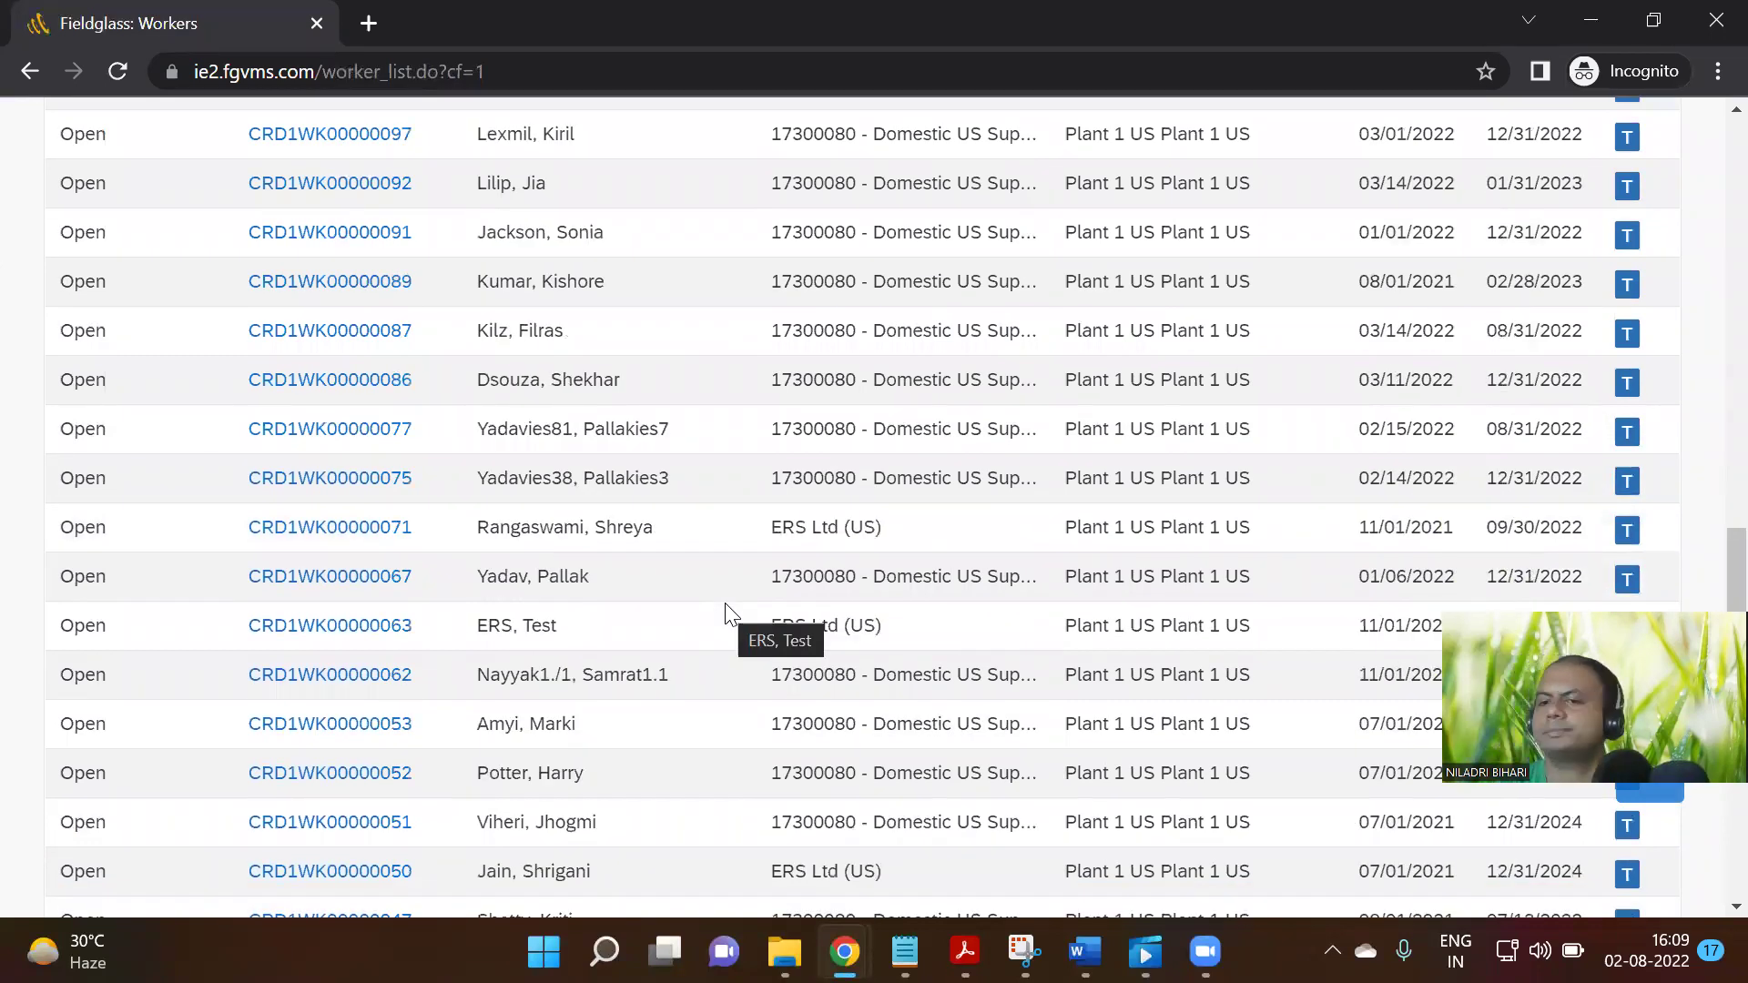
{"action": "mouse_move", "coordinate": [844, 952]}
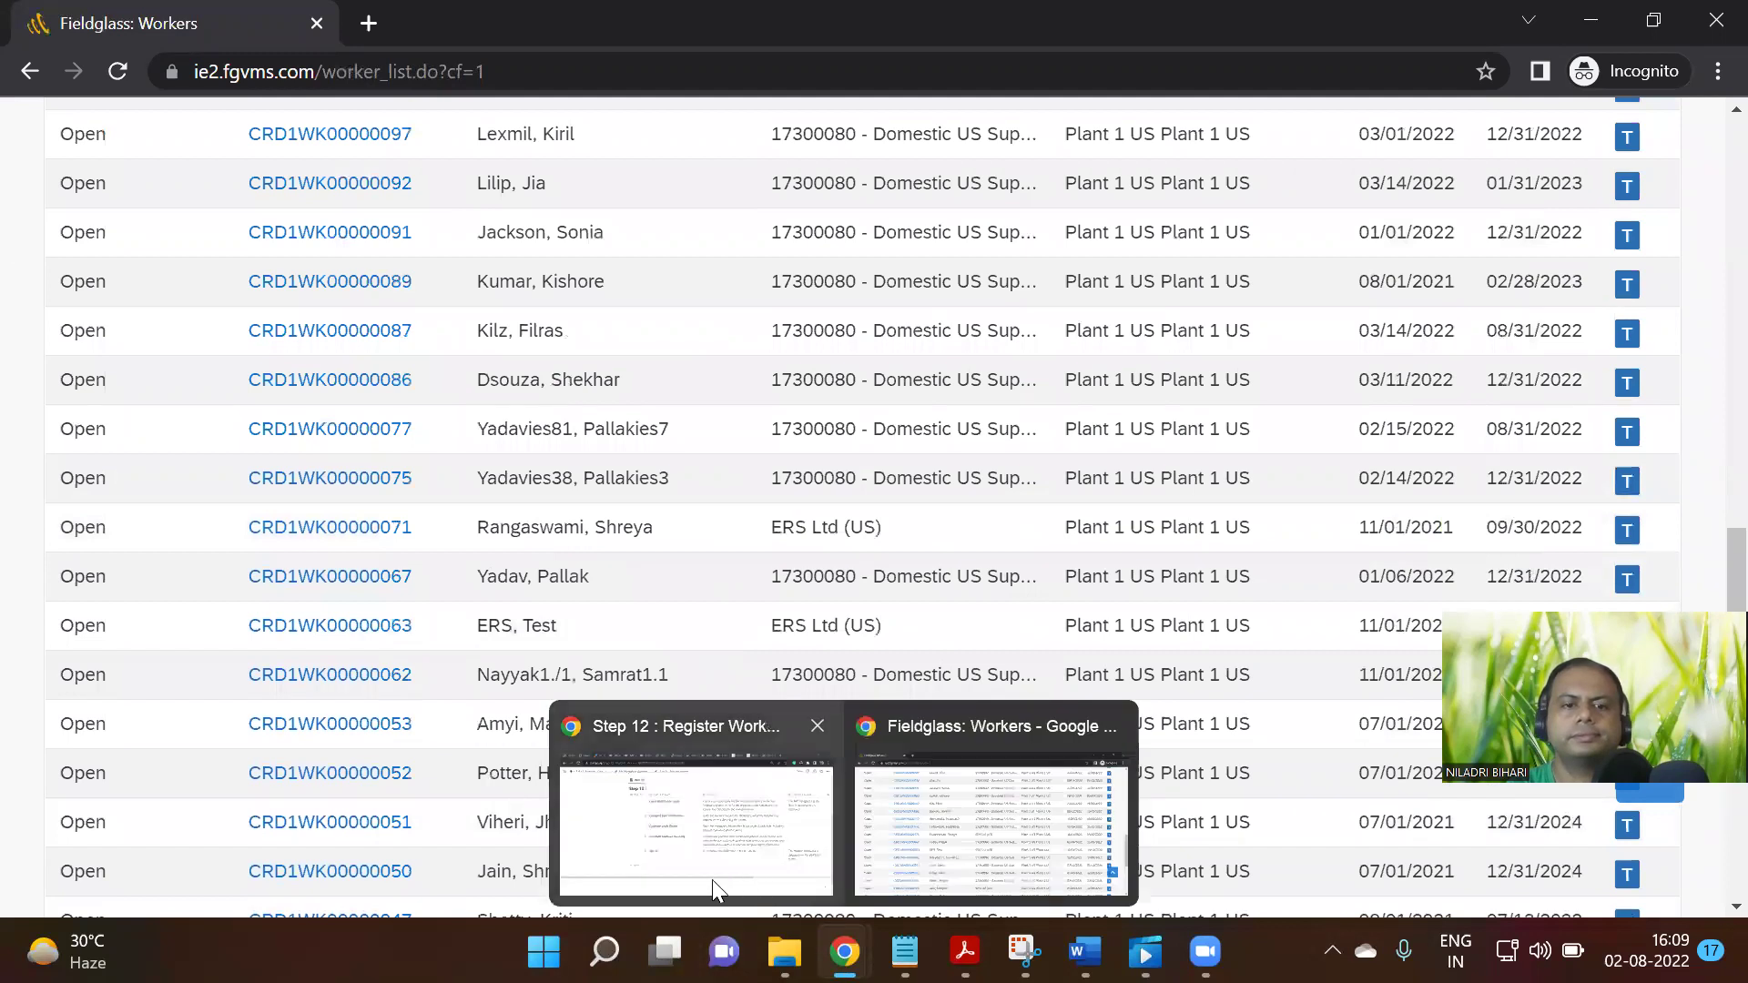
{"action": "left_click", "coordinate": [712, 880]}
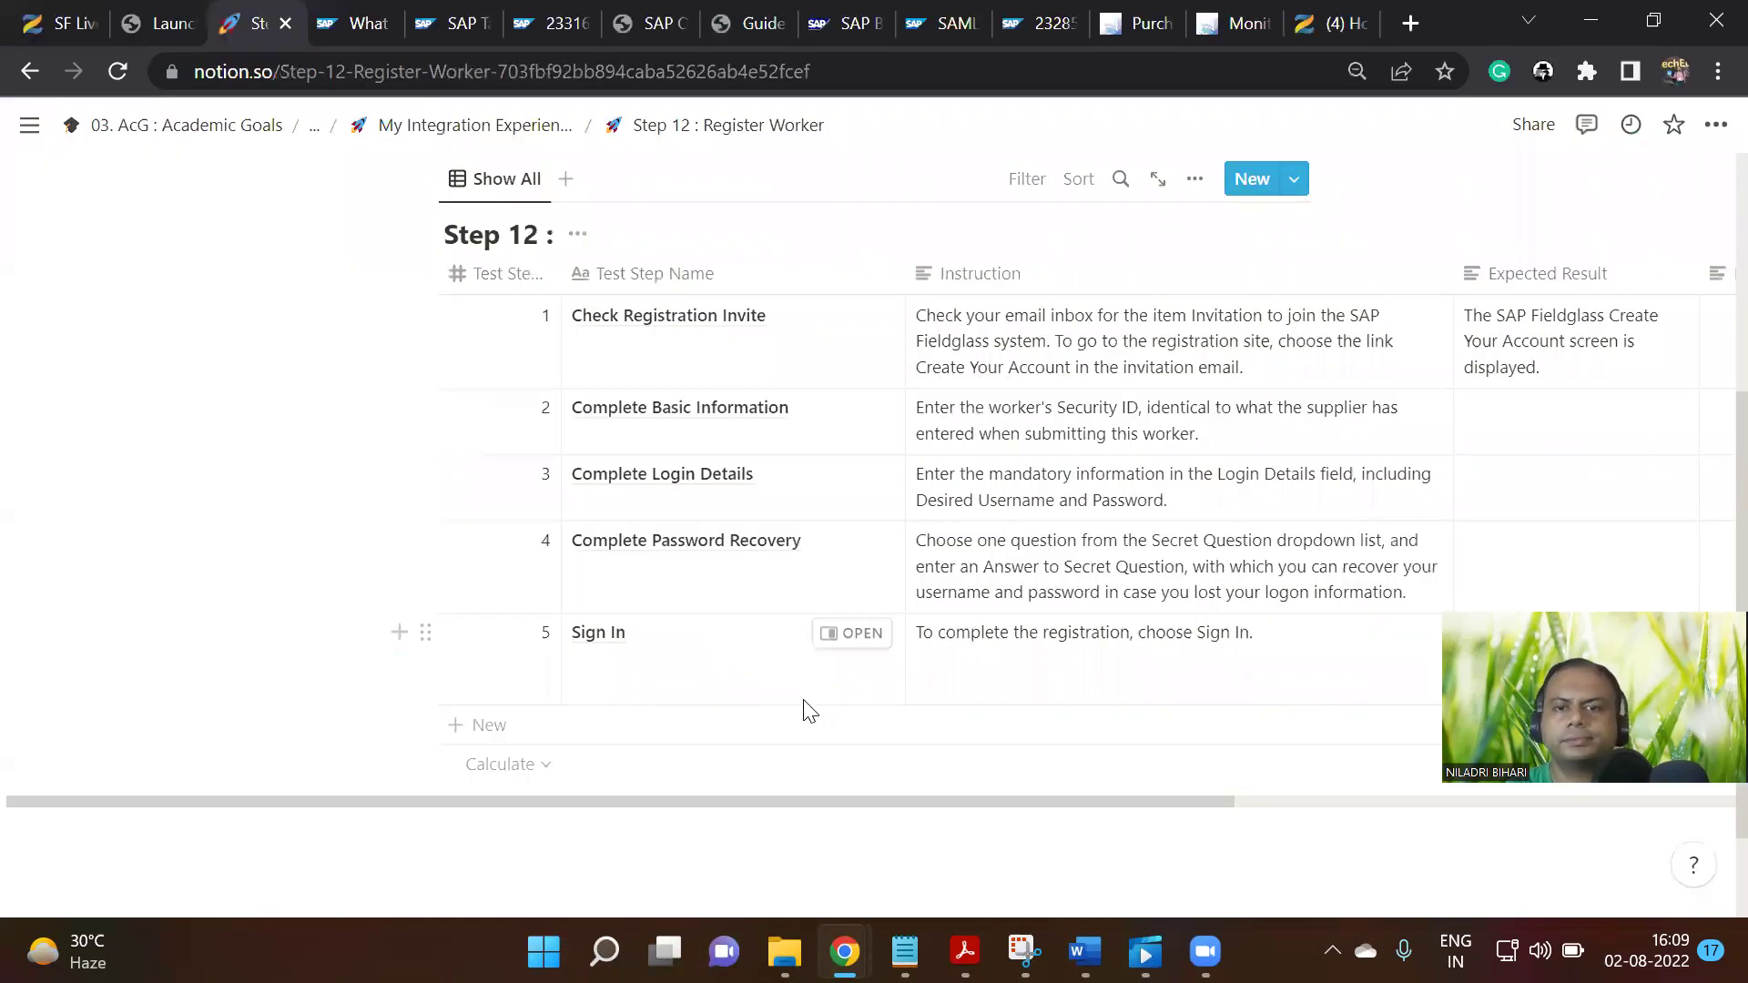
{"action": "scroll", "coordinate": [813, 741], "scroll_direction": "down", "scroll_amount": 2}
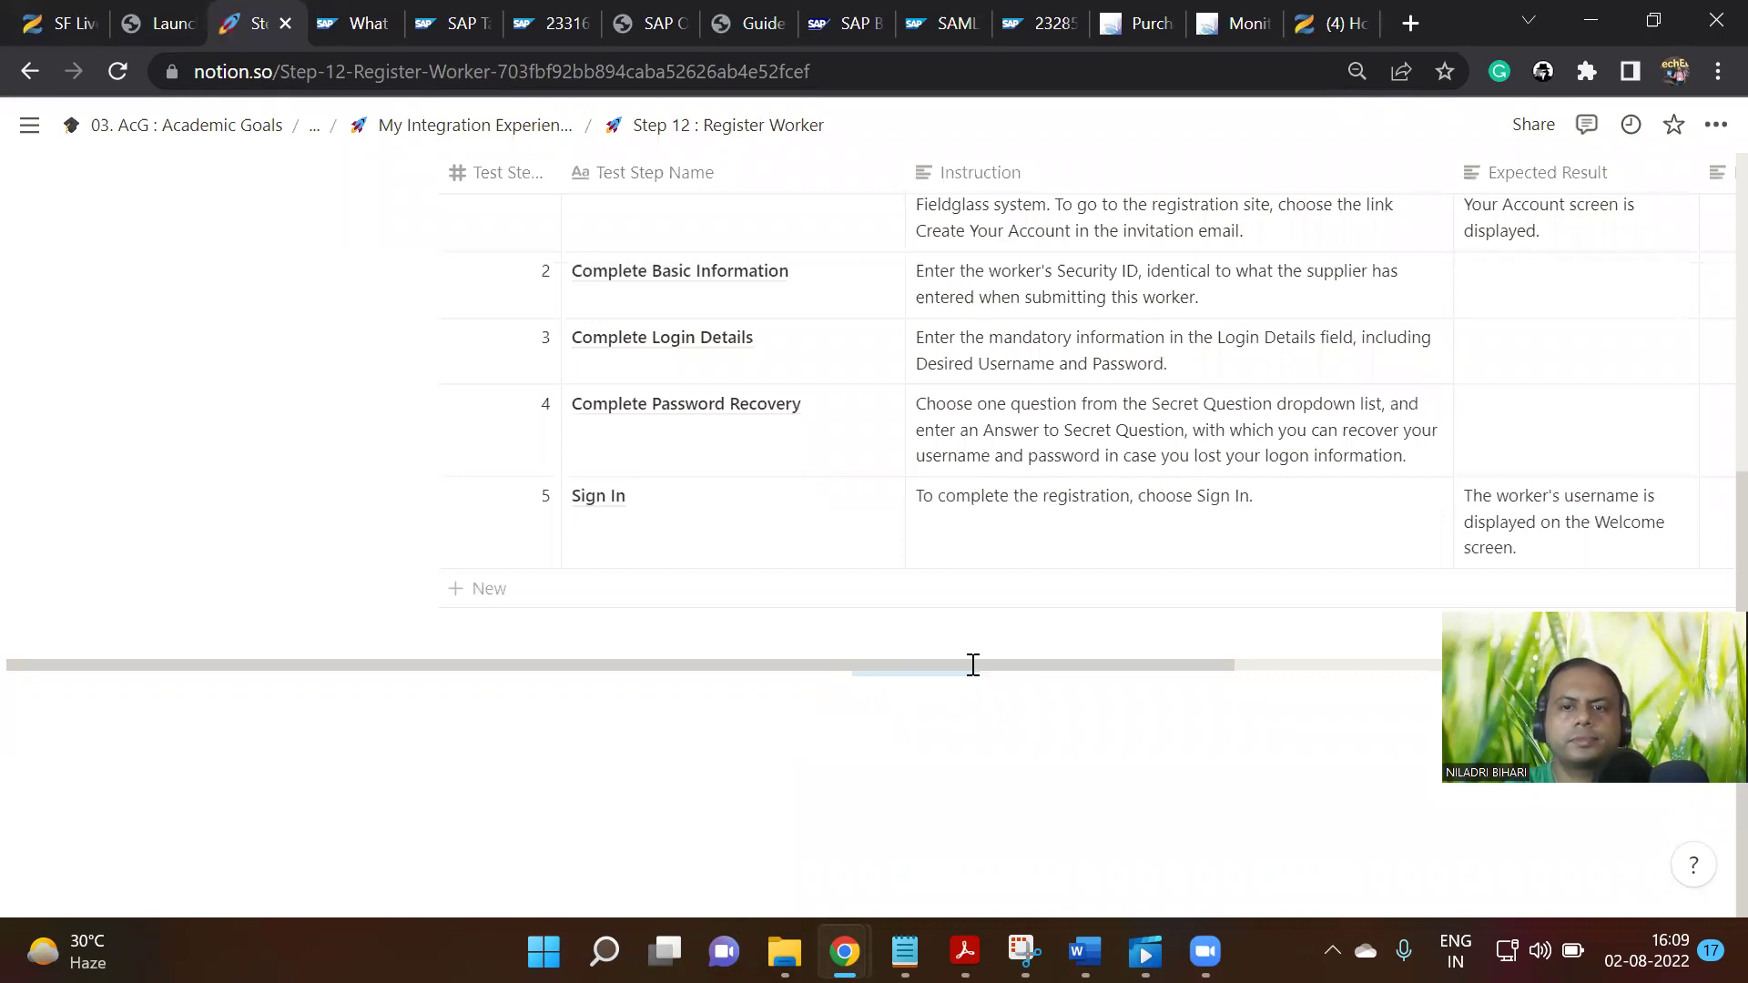
{"action": "left_click_drag", "start_coordinate": [952, 667], "coordinate": [1190, 668]}
{"action": "scroll", "coordinate": [1016, 603], "scroll_direction": "up", "scroll_amount": 6}
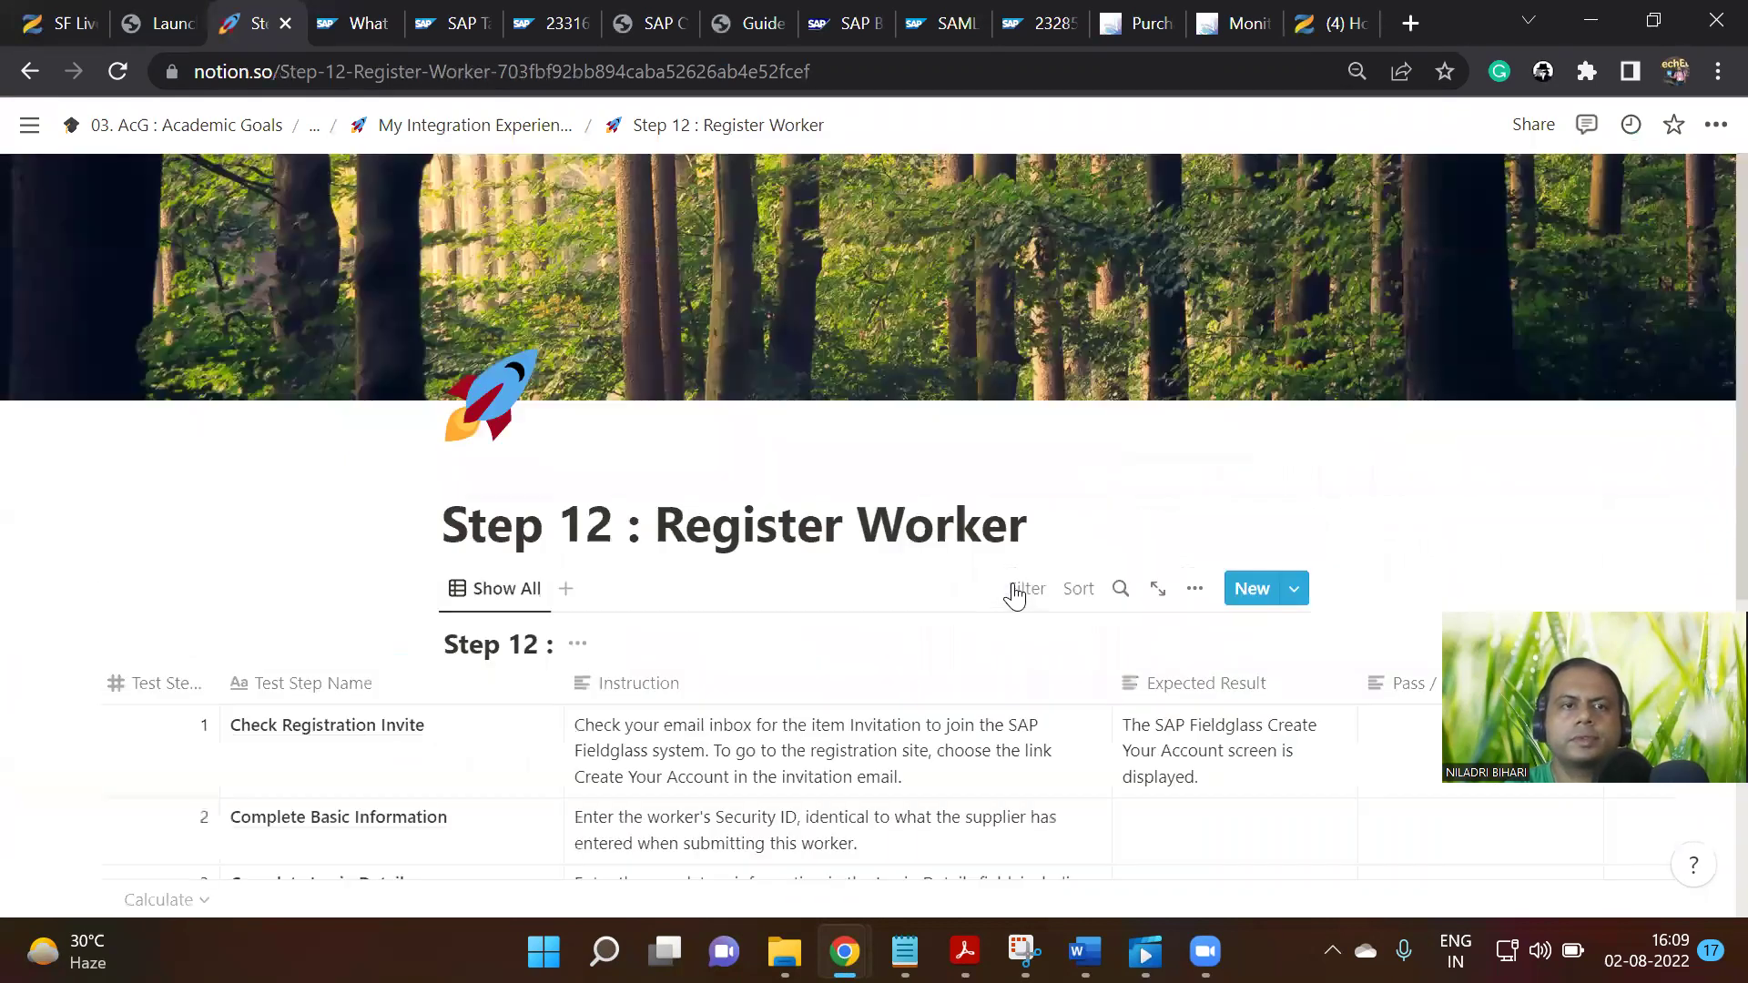
{"action": "scroll", "coordinate": [978, 608], "scroll_direction": "down", "scroll_amount": 3}
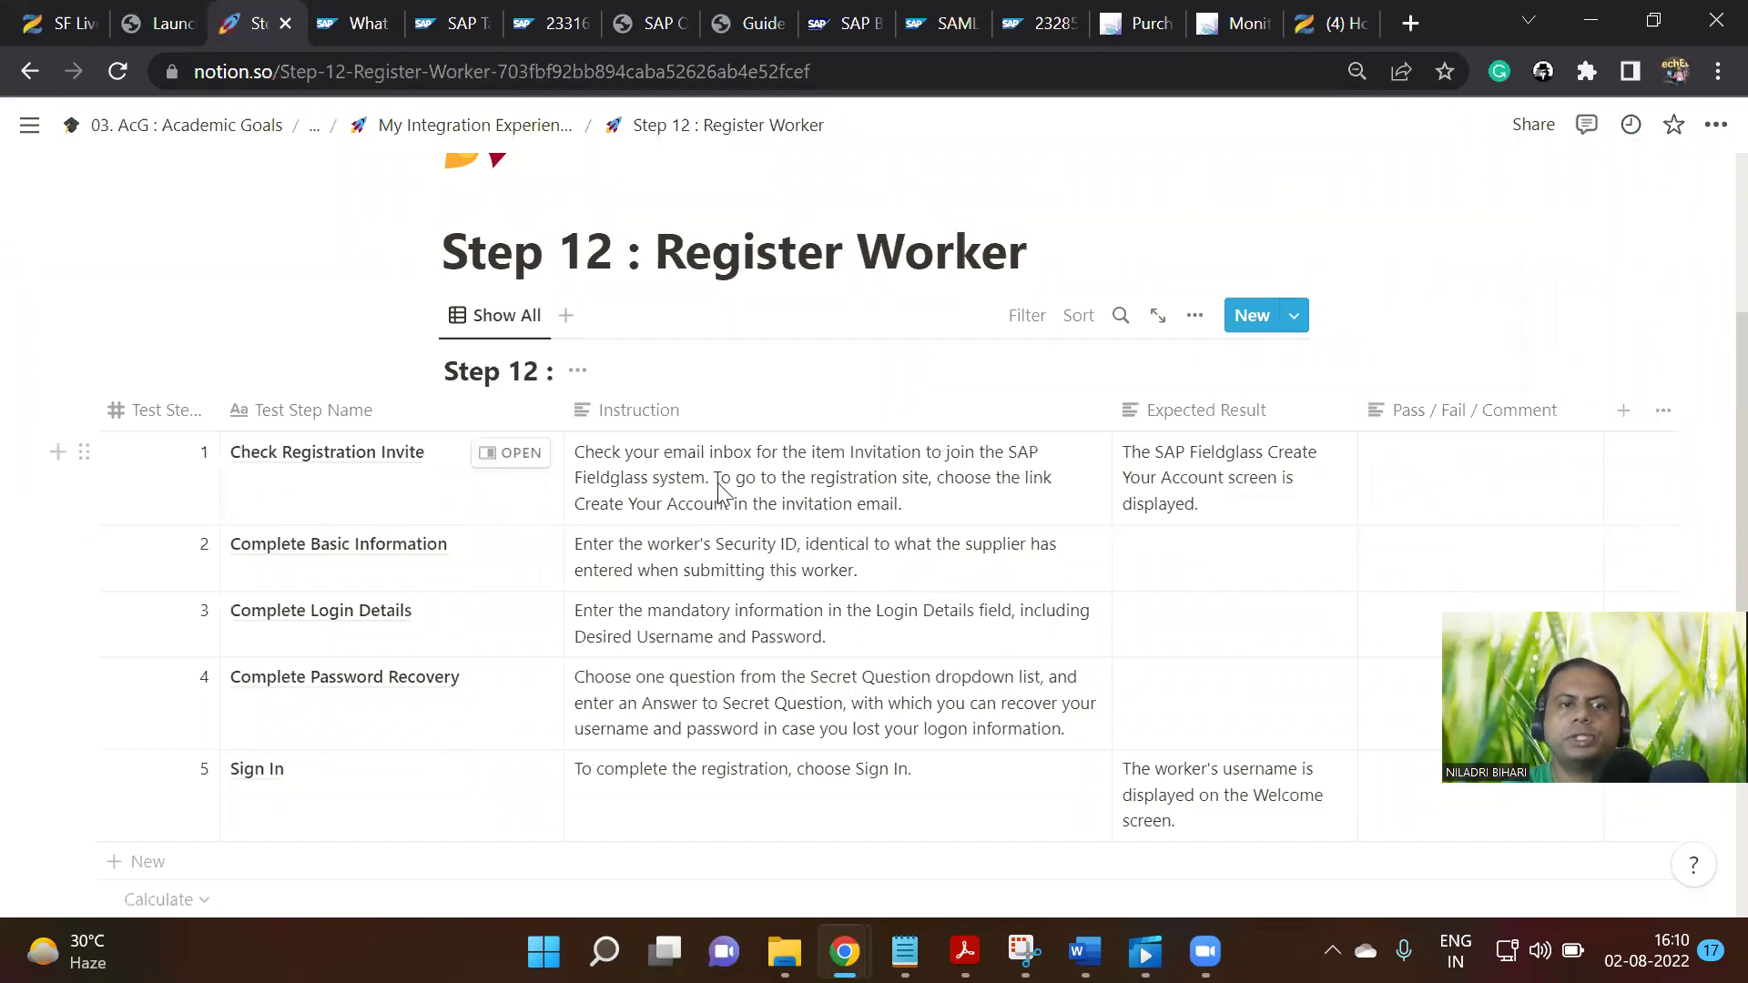
{"action": "mouse_move", "coordinate": [1146, 951]}
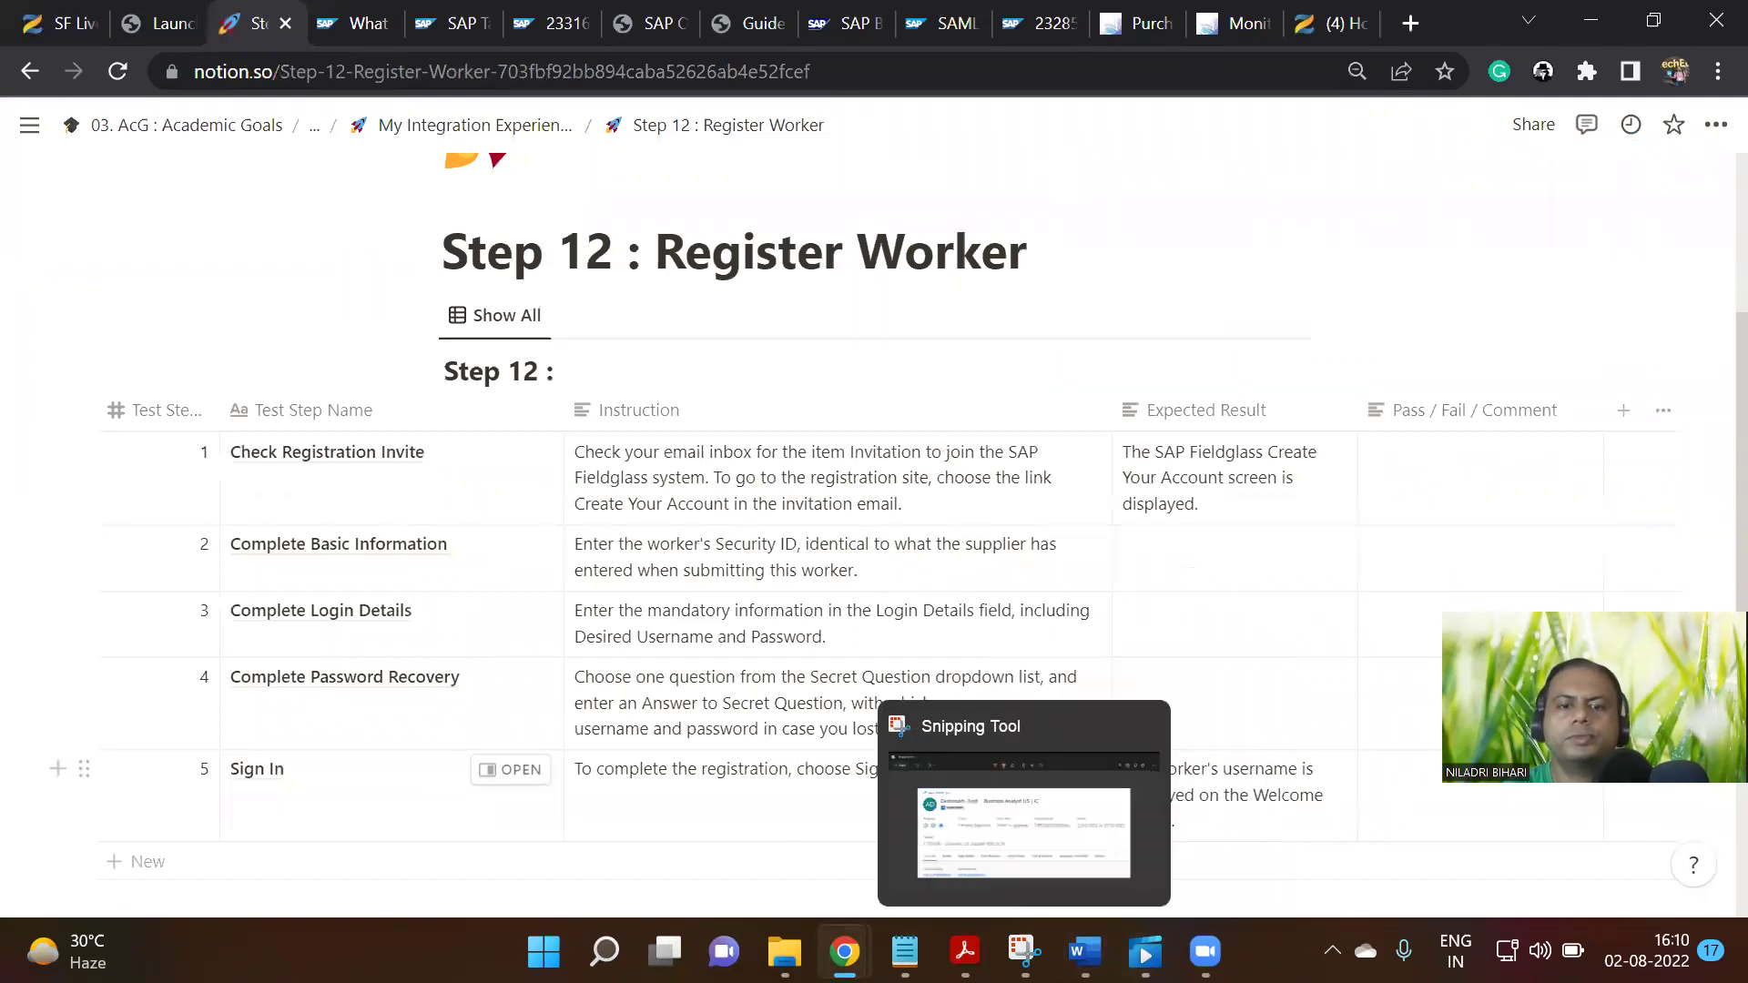
{"action": "mouse_move", "coordinate": [845, 952]}
{"action": "left_click", "coordinate": [921, 805]}
{"action": "scroll", "coordinate": [941, 572], "scroll_direction": "up", "scroll_amount": 15}
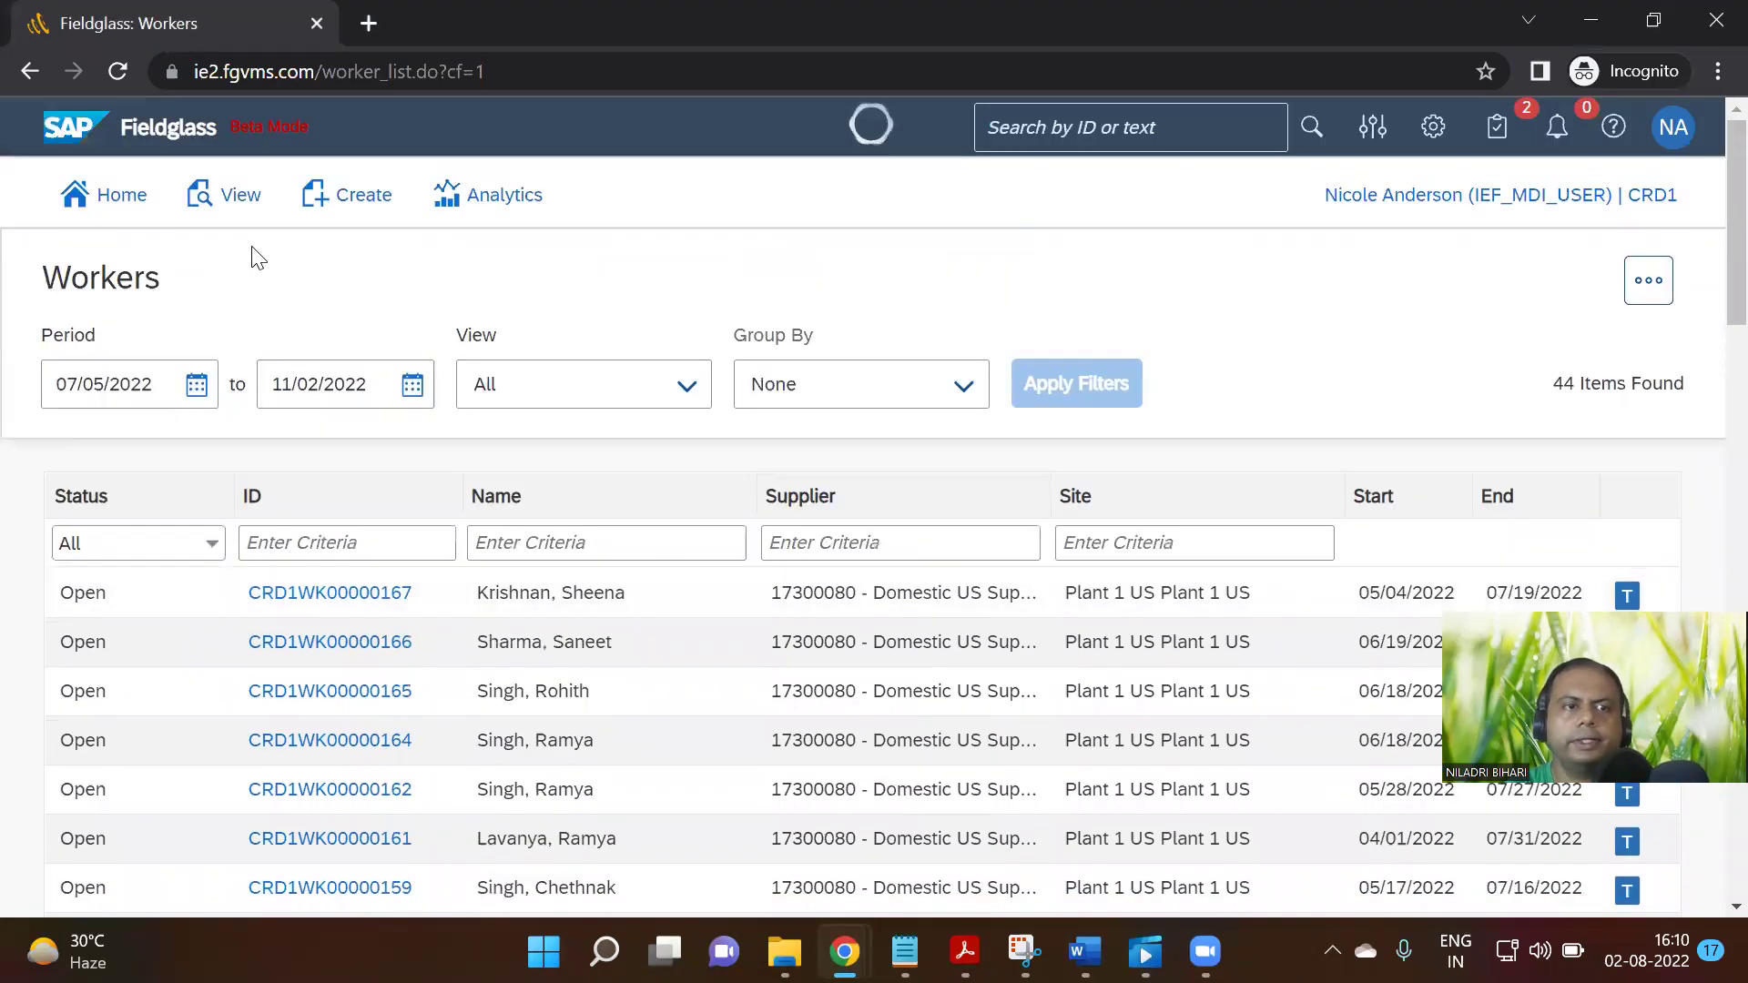
Check the Create menu, then open the '...' options on the Workers list
{"action": "left_click", "coordinate": [364, 197]}
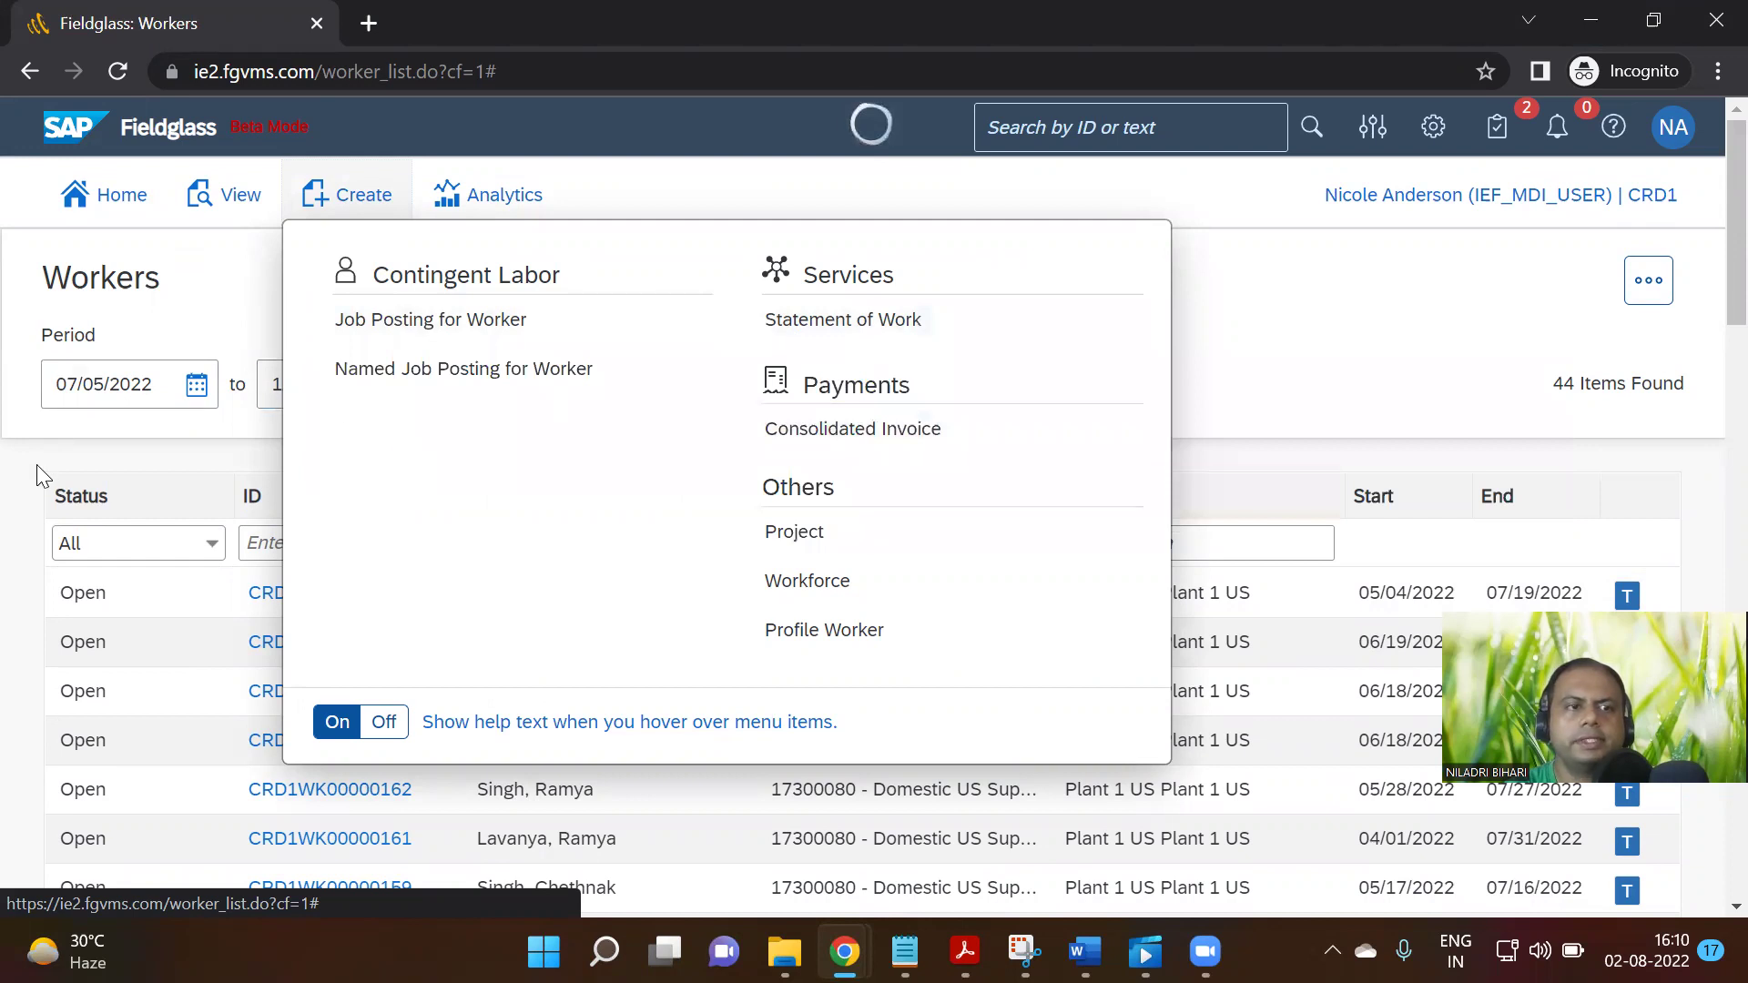
{"action": "left_click", "coordinate": [1648, 280]}
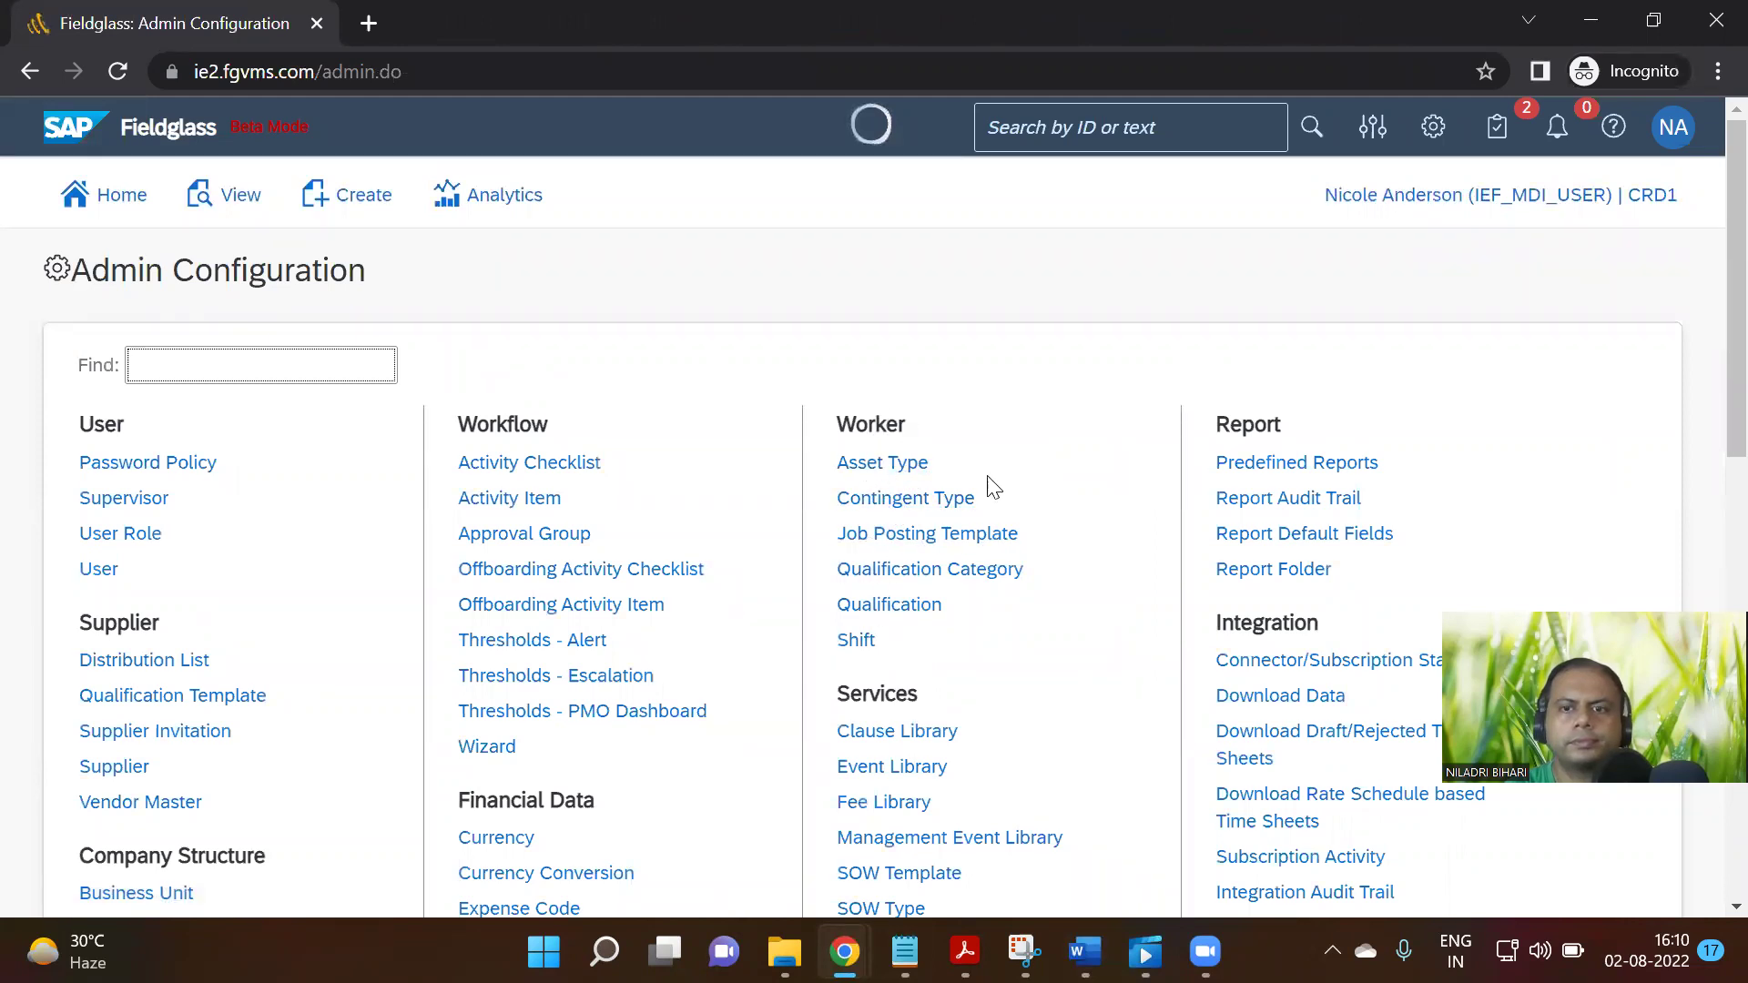
Scroll through the Admin Configuration sections and open the Asset Type settings list
{"action": "scroll", "coordinate": [993, 489], "scroll_direction": "down", "scroll_amount": 6}
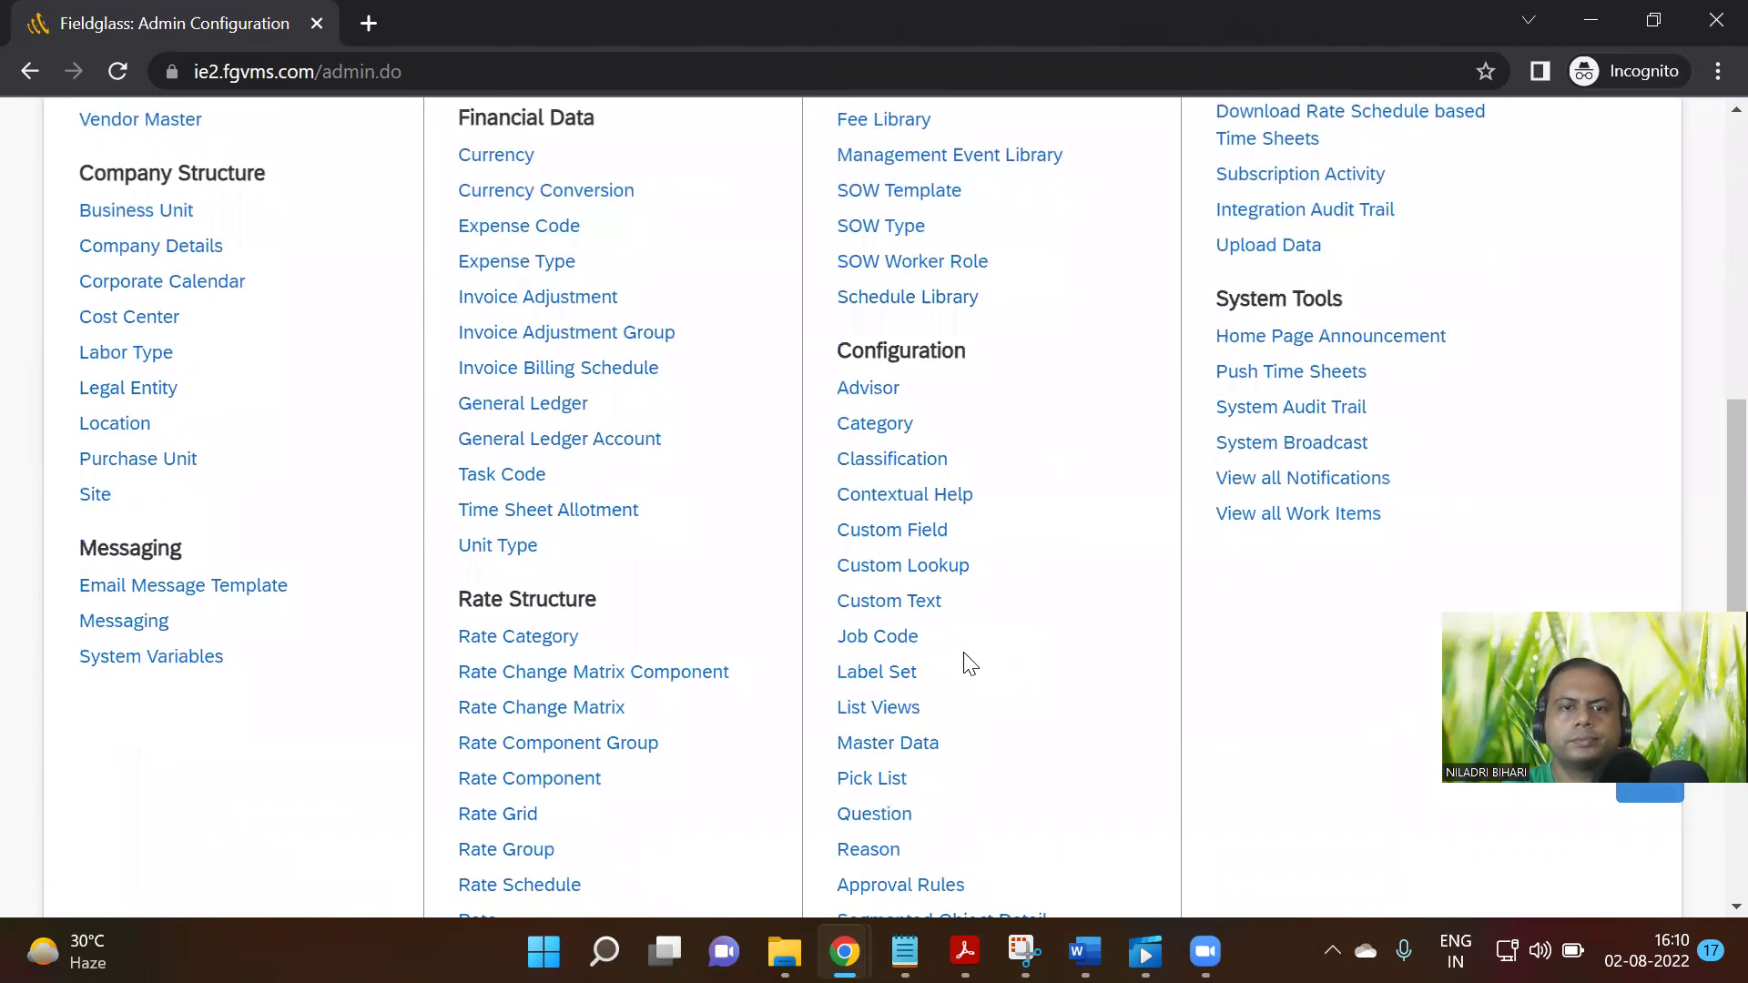
{"action": "scroll", "coordinate": [965, 657], "scroll_direction": "down", "scroll_amount": 3}
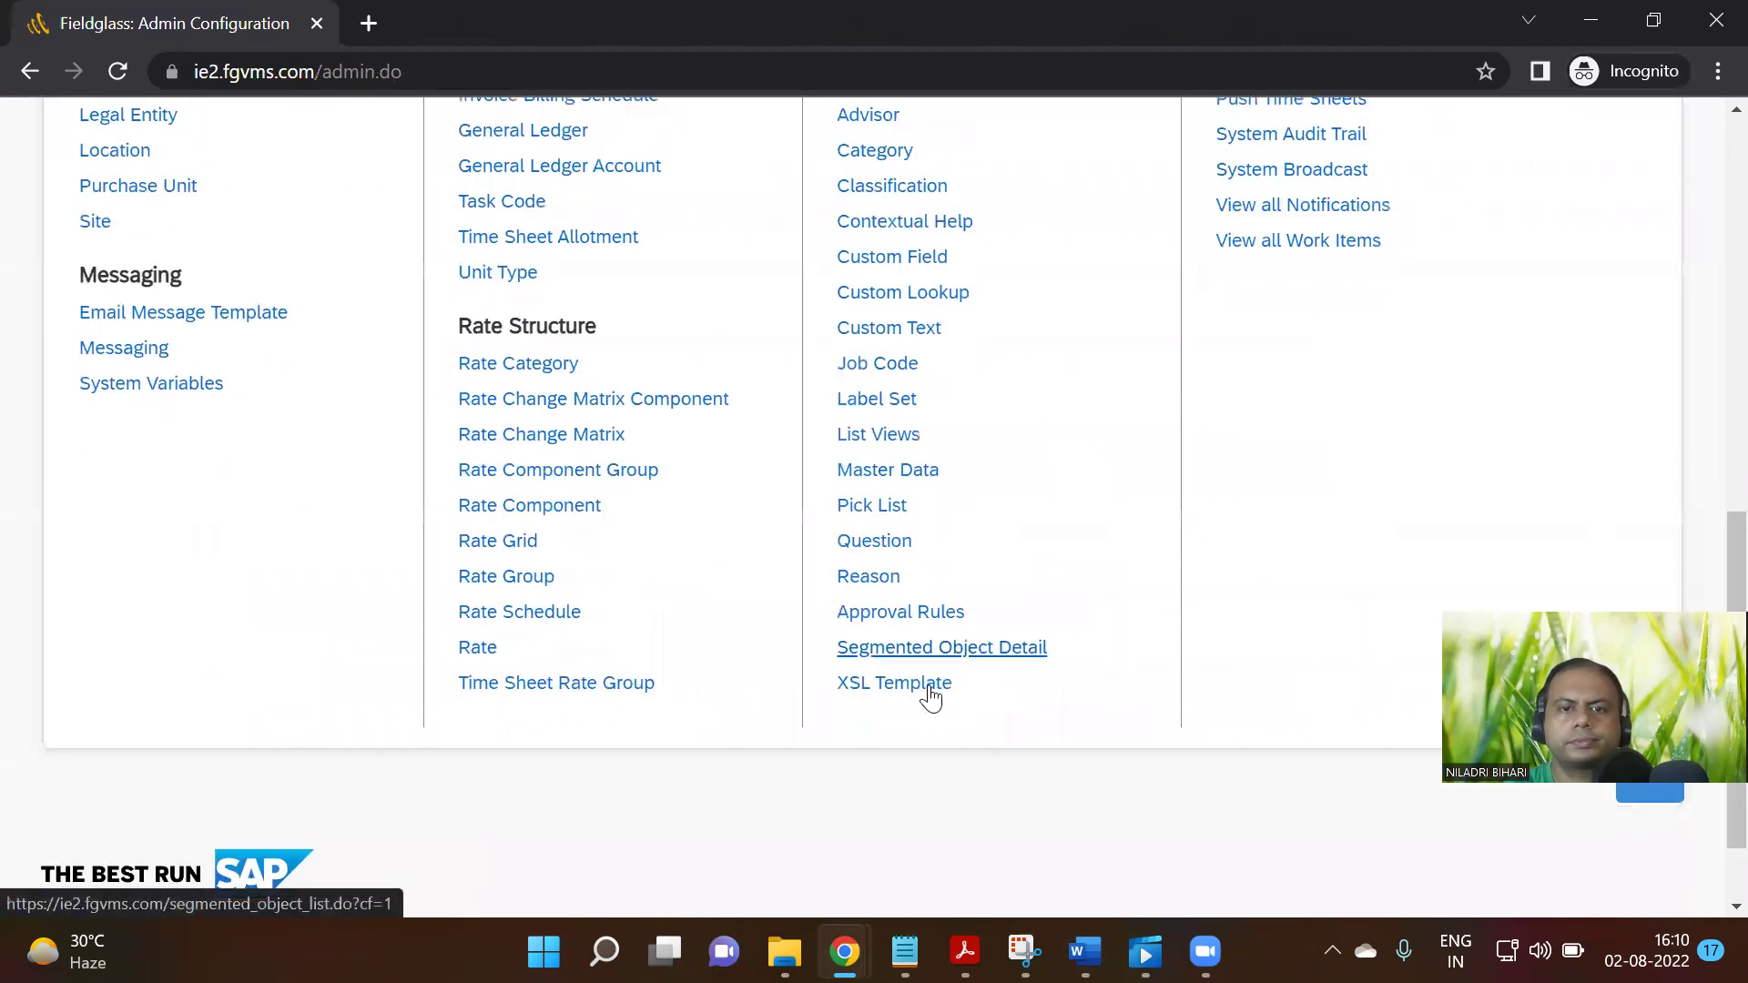
{"action": "scroll", "coordinate": [911, 421], "scroll_direction": "up", "scroll_amount": 6}
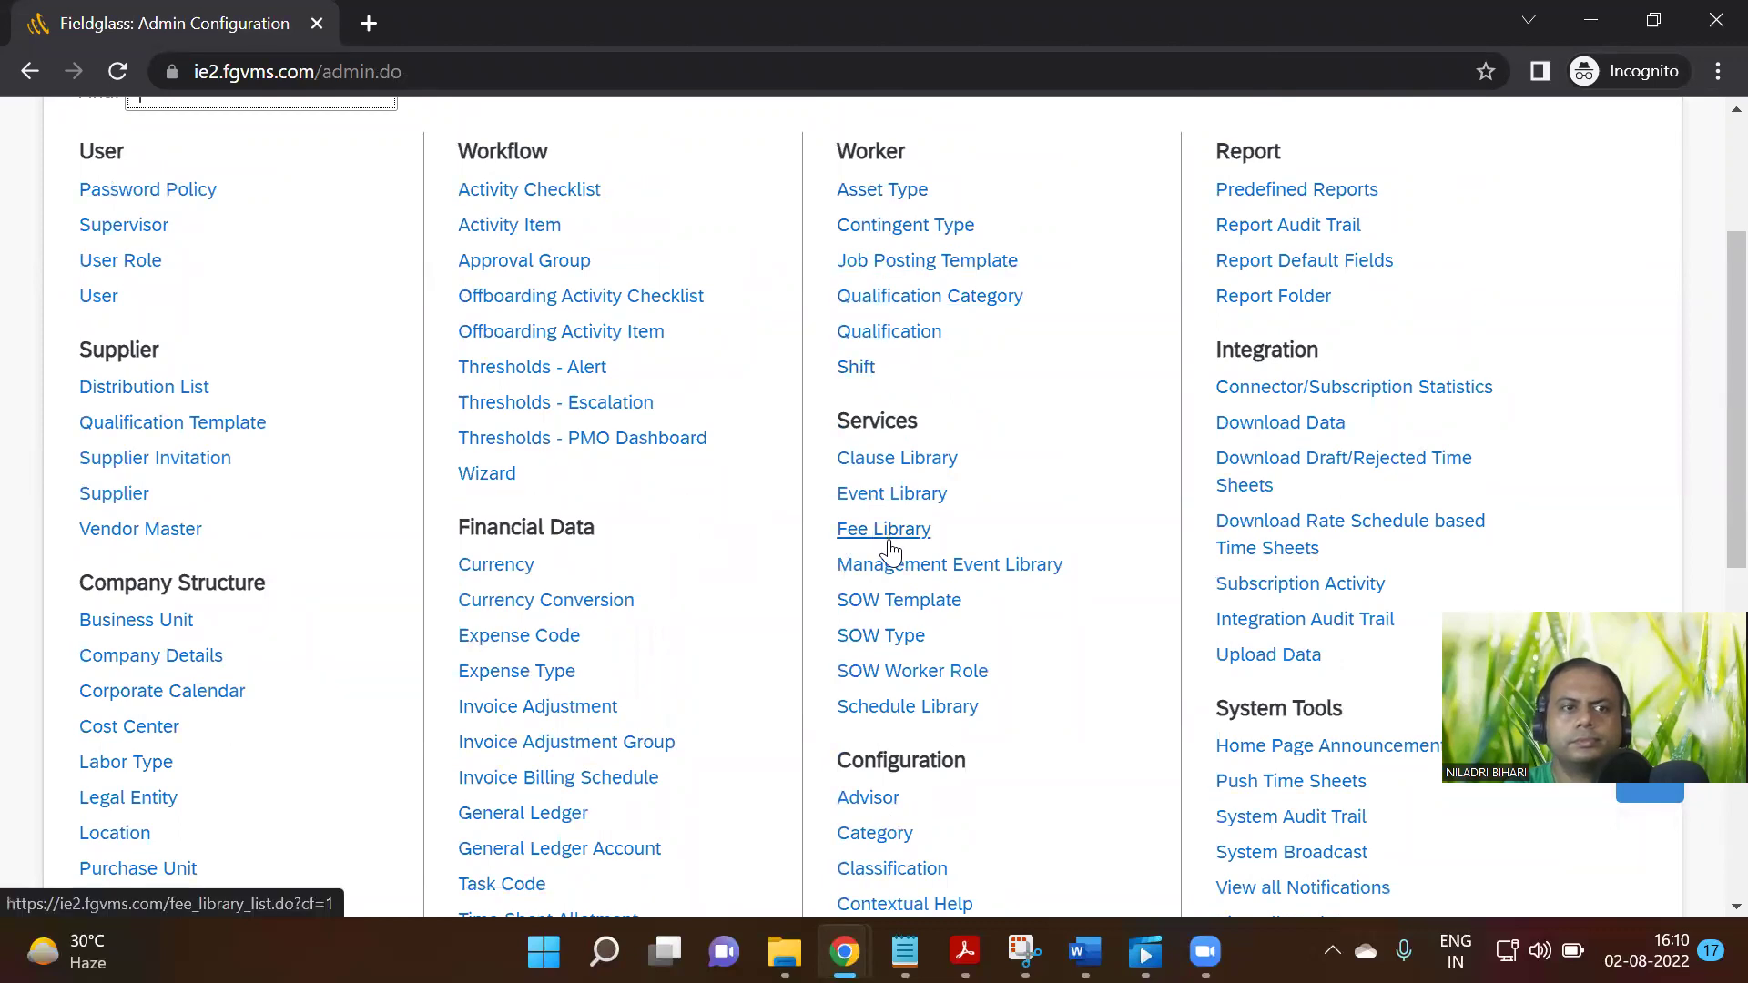
{"action": "scroll", "coordinate": [891, 551], "scroll_direction": "up", "scroll_amount": 3}
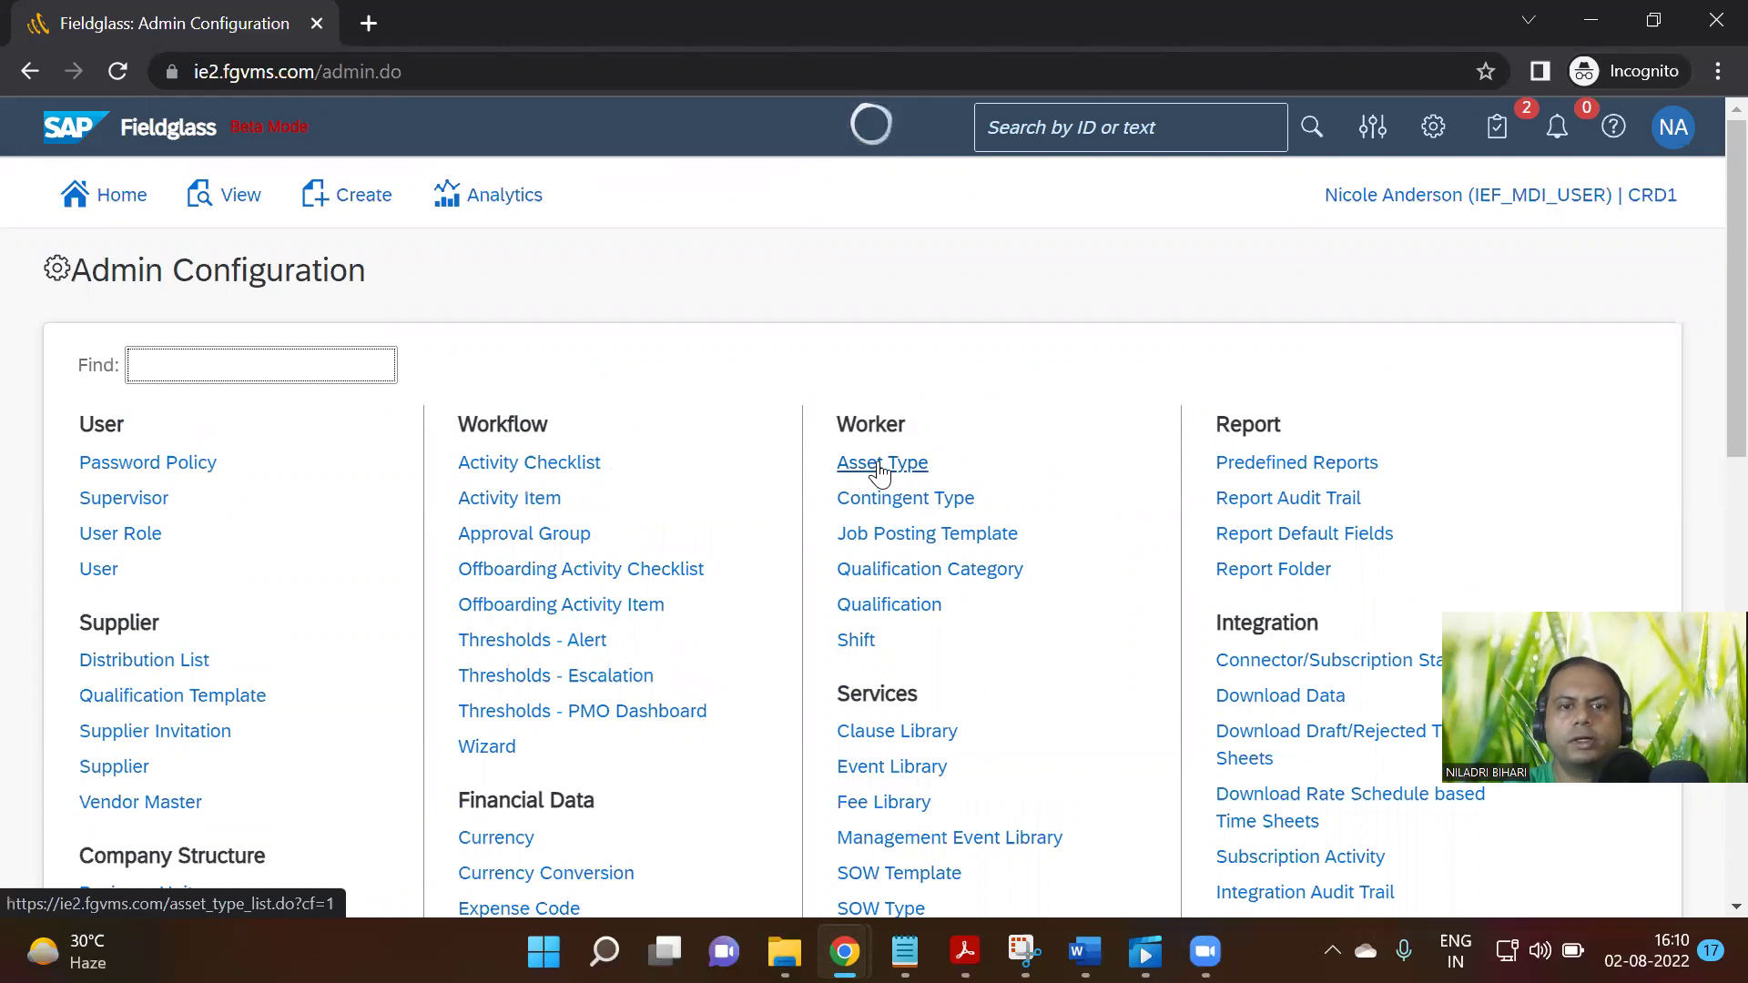
{"action": "left_click", "coordinate": [891, 475]}
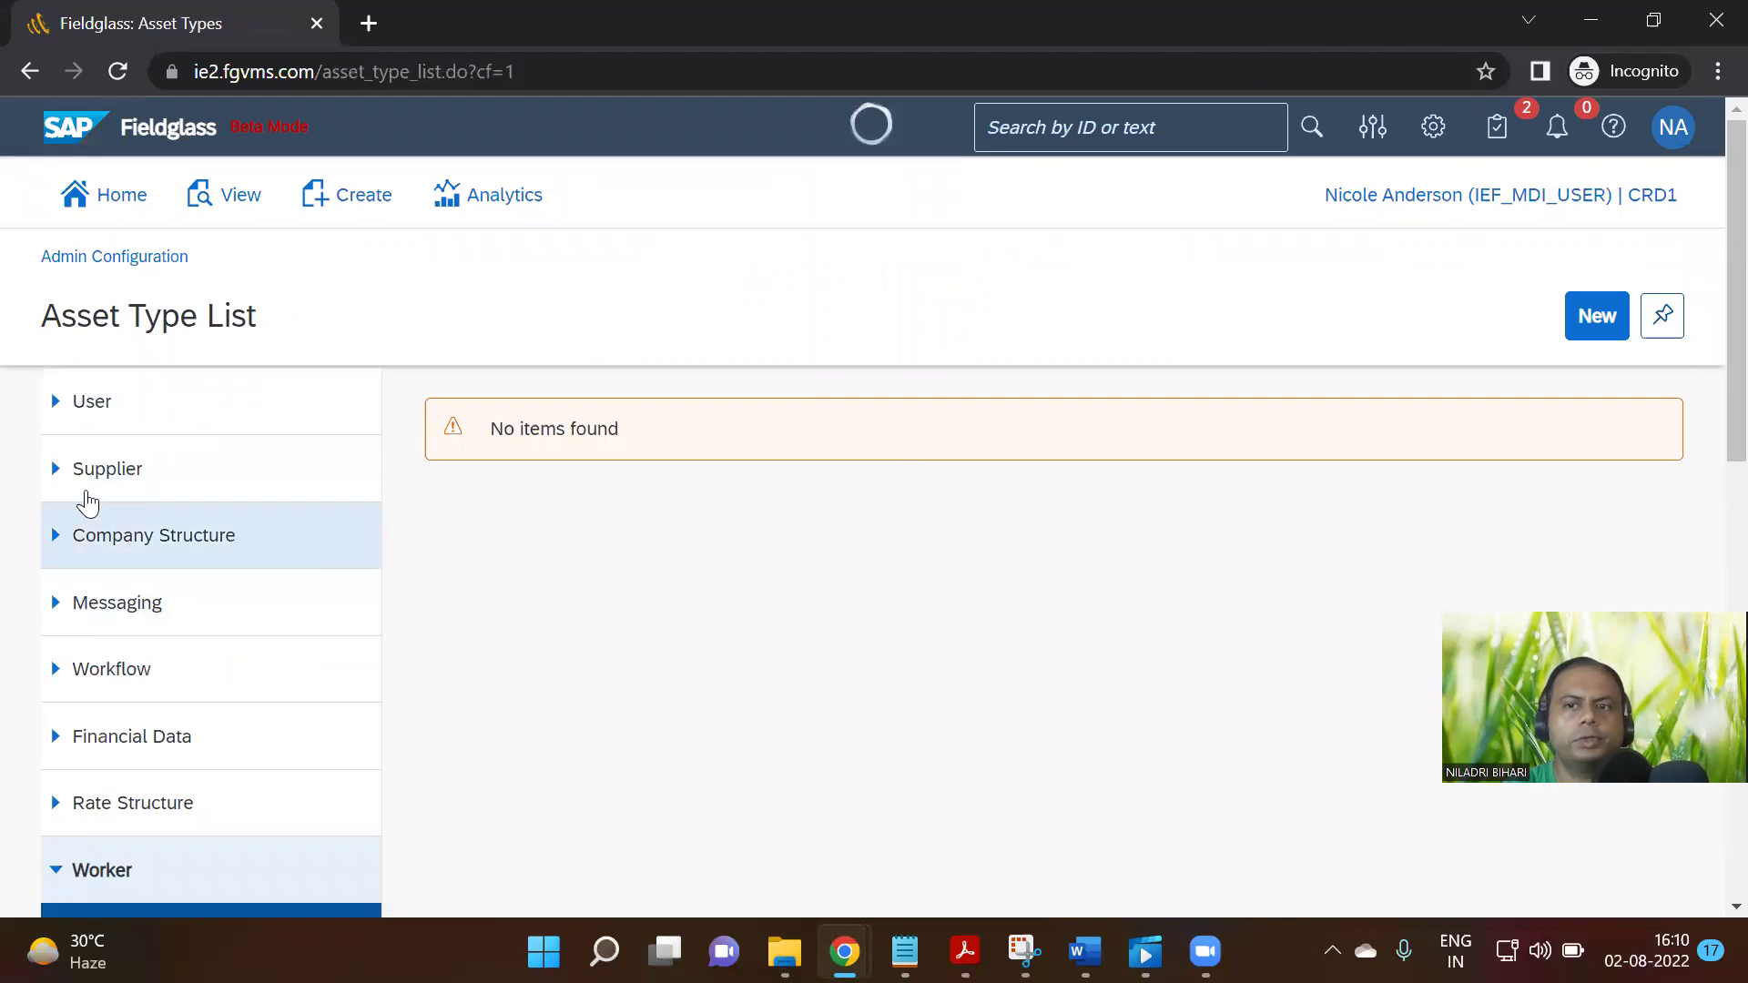
Expand the User, Supplier, Company Structure and Messaging categories in the left settings panel
{"action": "left_click", "coordinate": [63, 415]}
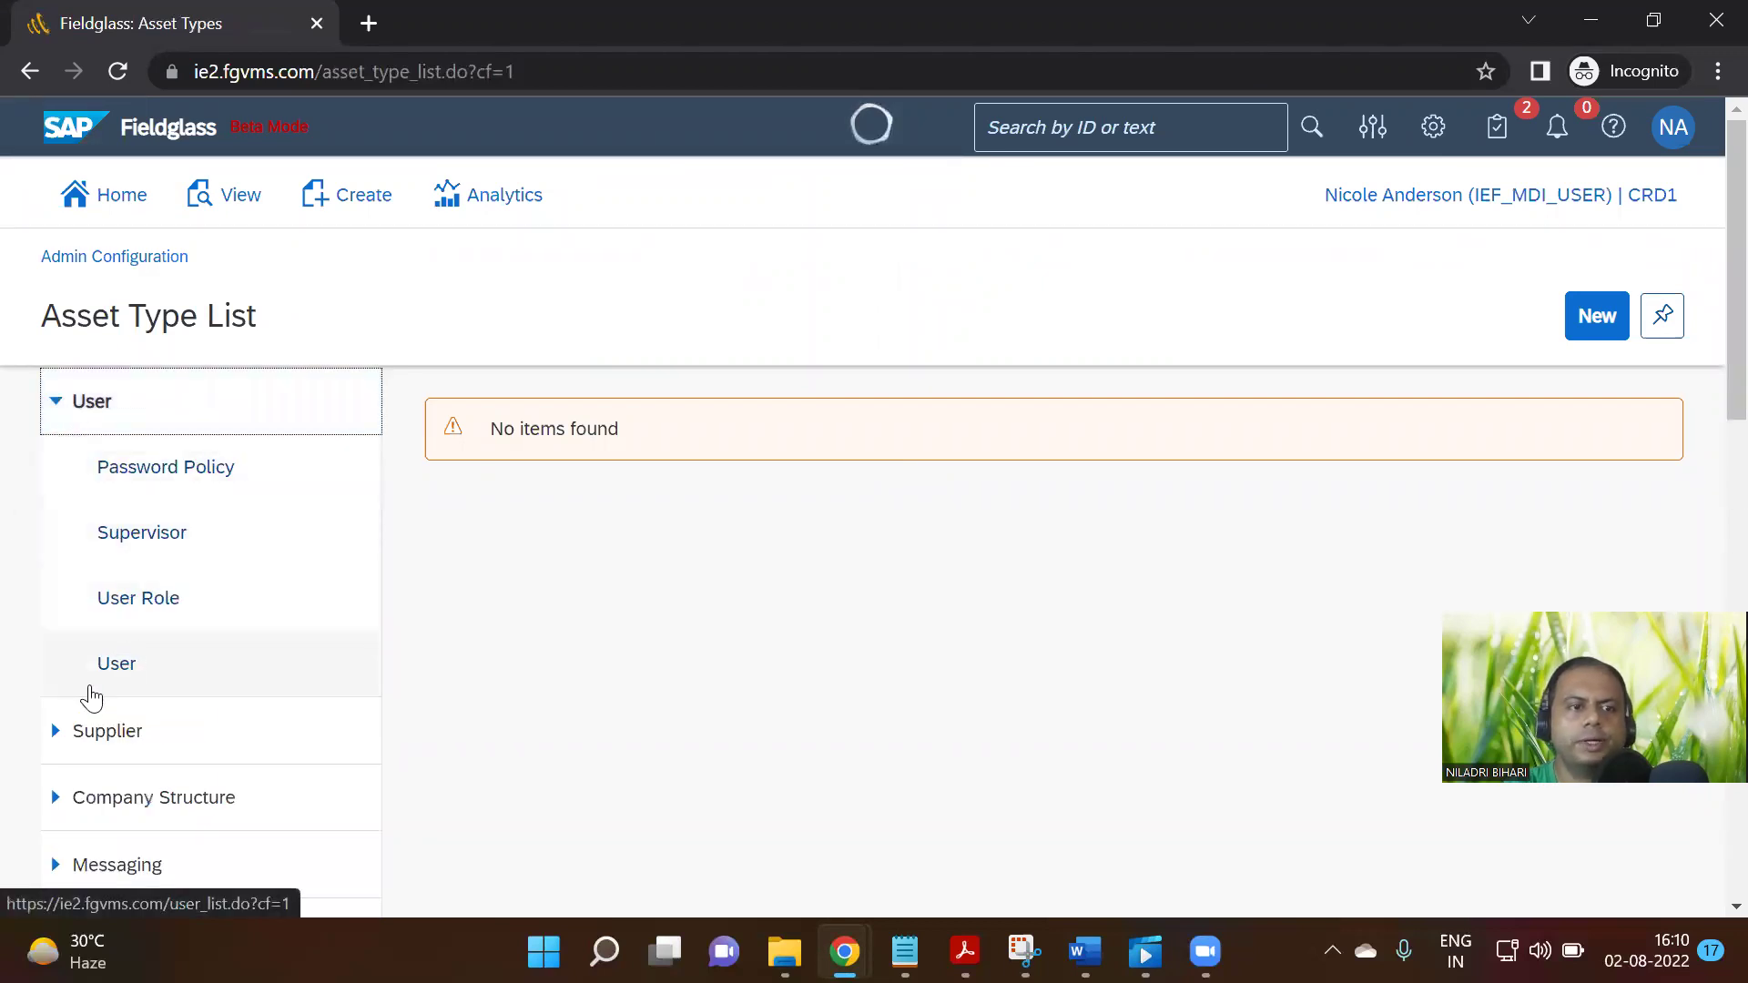
{"action": "left_click", "coordinate": [91, 727]}
{"action": "scroll", "coordinate": [110, 715], "scroll_direction": "down", "scroll_amount": 5}
{"action": "left_click", "coordinate": [136, 601]}
{"action": "scroll", "coordinate": [173, 655], "scroll_direction": "down", "scroll_amount": 5}
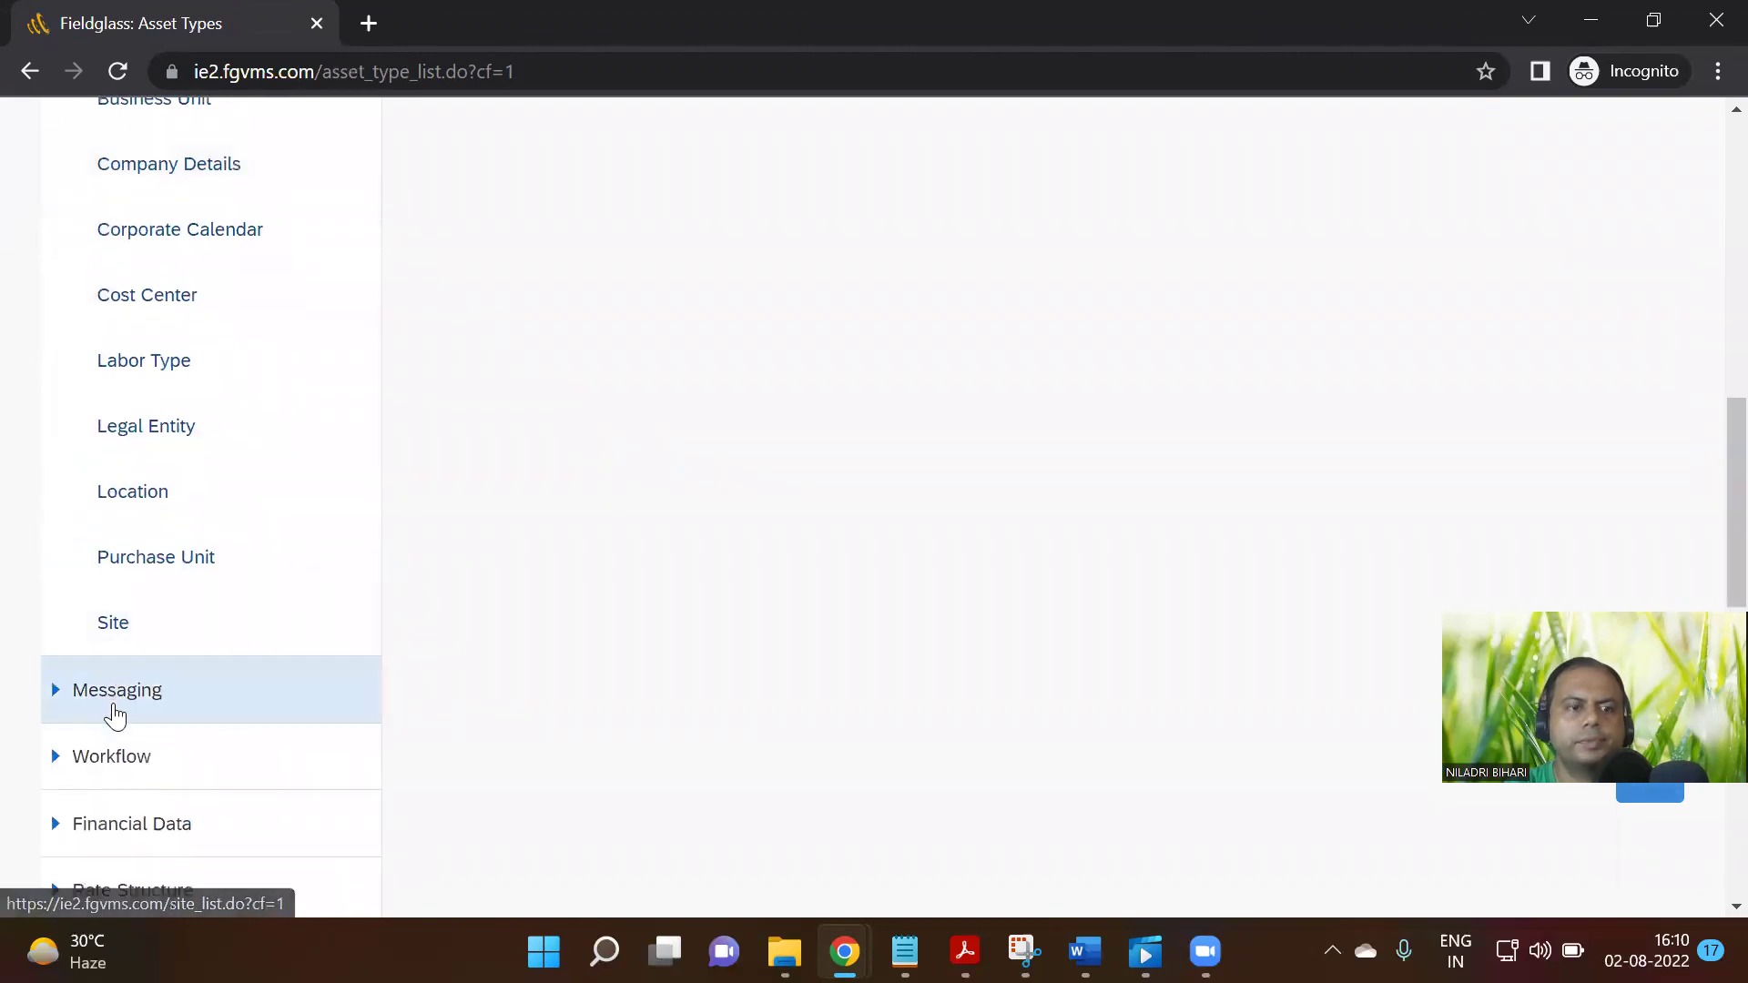
{"action": "left_click", "coordinate": [127, 703]}
Scroll the expanded settings panel, then bring the Notion Step 12 test page back to front
{"action": "scroll", "coordinate": [136, 637], "scroll_direction": "down", "scroll_amount": 7}
{"action": "scroll", "coordinate": [182, 720], "scroll_direction": "down", "scroll_amount": 4}
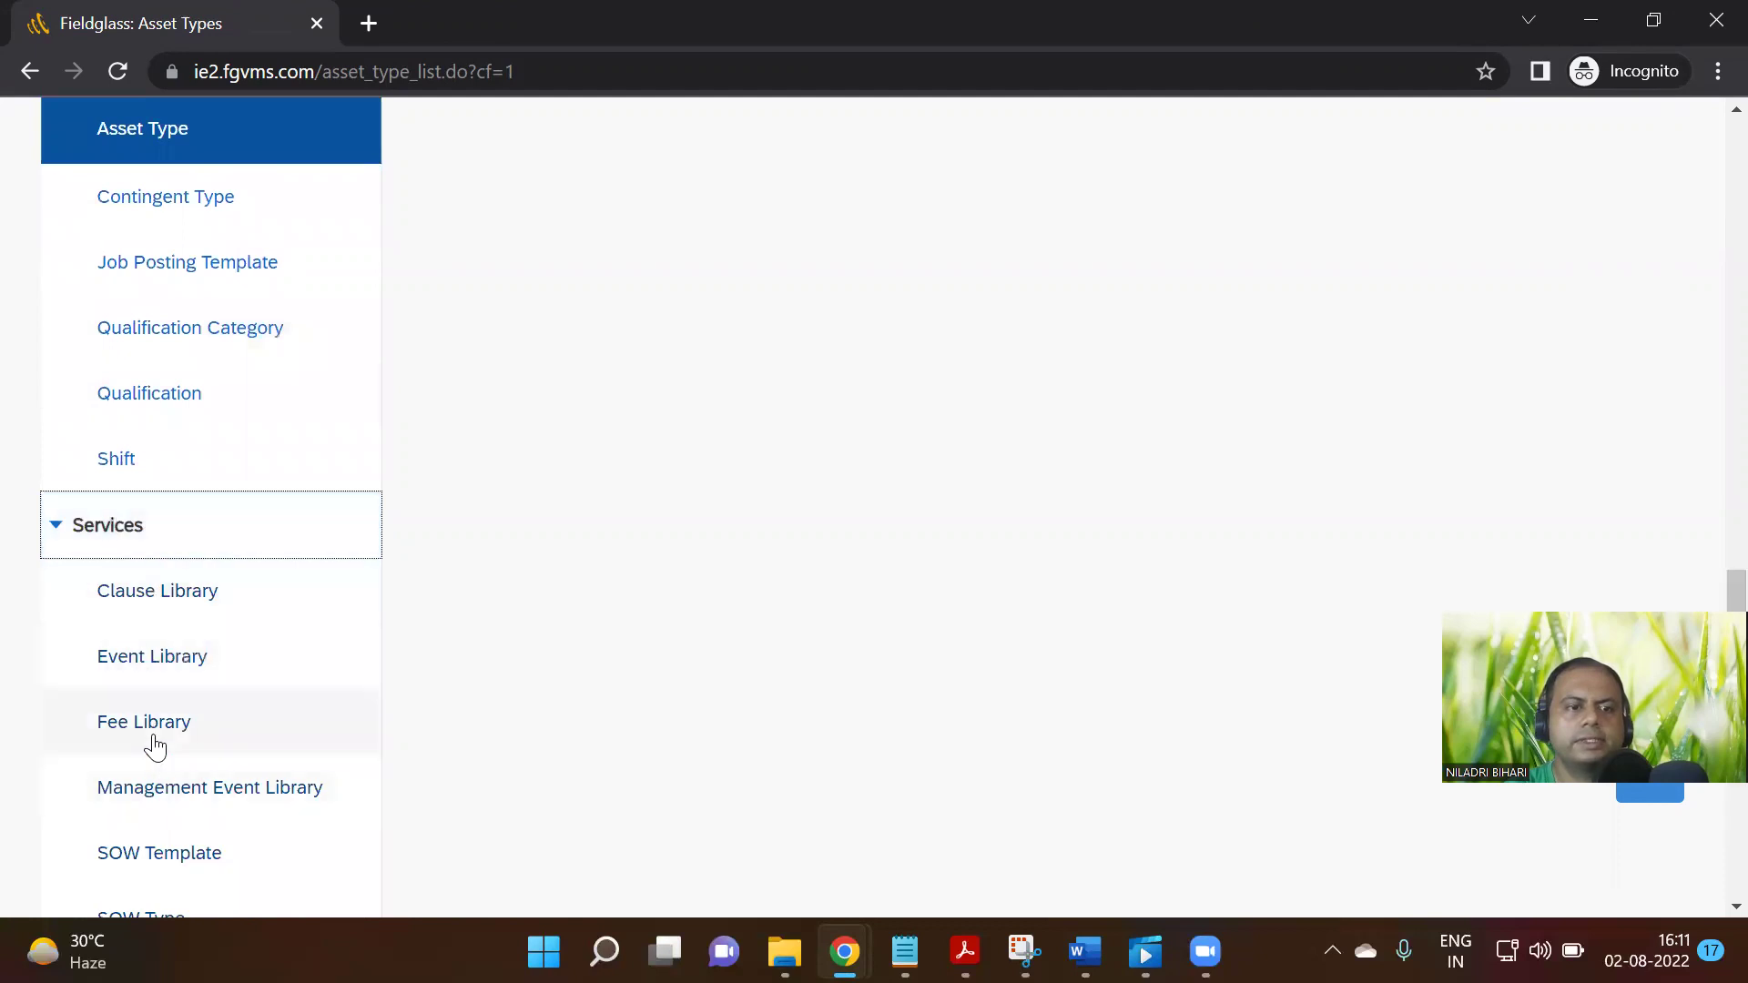
{"action": "scroll", "coordinate": [156, 741], "scroll_direction": "down", "scroll_amount": 8}
{"action": "scroll", "coordinate": [831, 632], "scroll_direction": "up", "scroll_amount": 15}
{"action": "scroll", "coordinate": [894, 620], "scroll_direction": "up", "scroll_amount": 10}
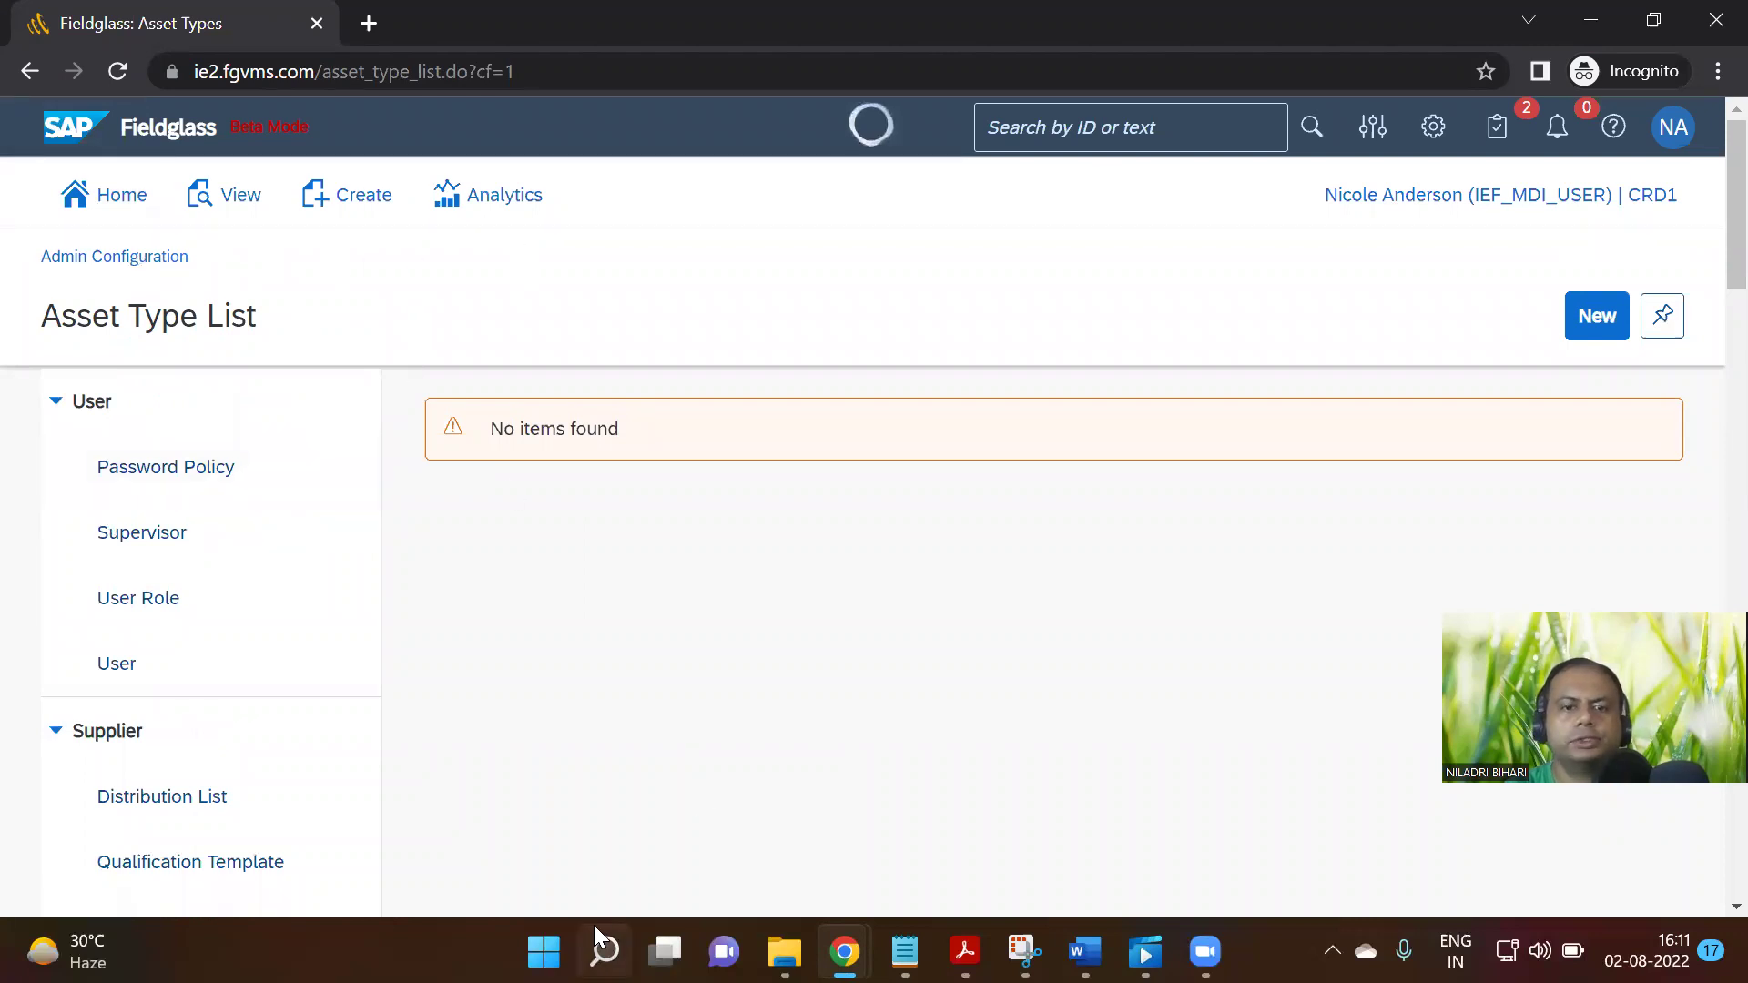
{"action": "mouse_move", "coordinate": [845, 951]}
{"action": "left_click", "coordinate": [750, 805]}
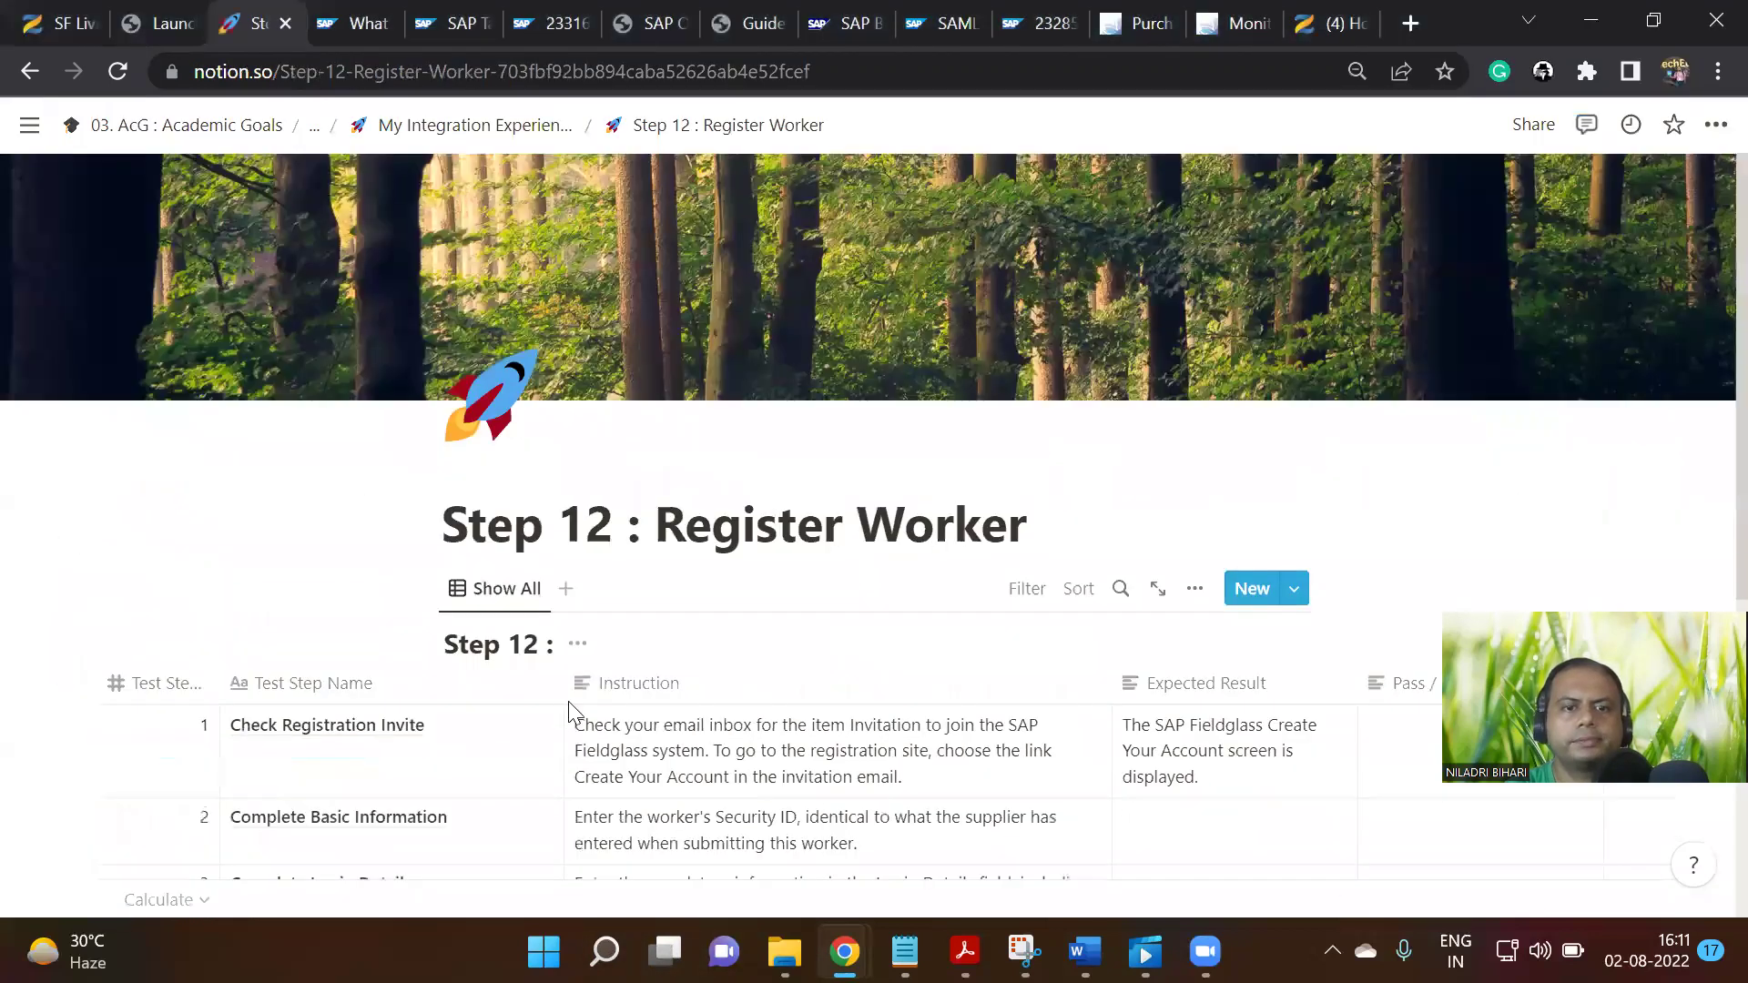
Go up via the breadcrumb to the My Integration Experience page and scroll to the Part B steps
{"action": "scroll", "coordinate": [570, 710], "scroll_direction": "down", "scroll_amount": 3}
{"action": "left_click", "coordinate": [518, 129]}
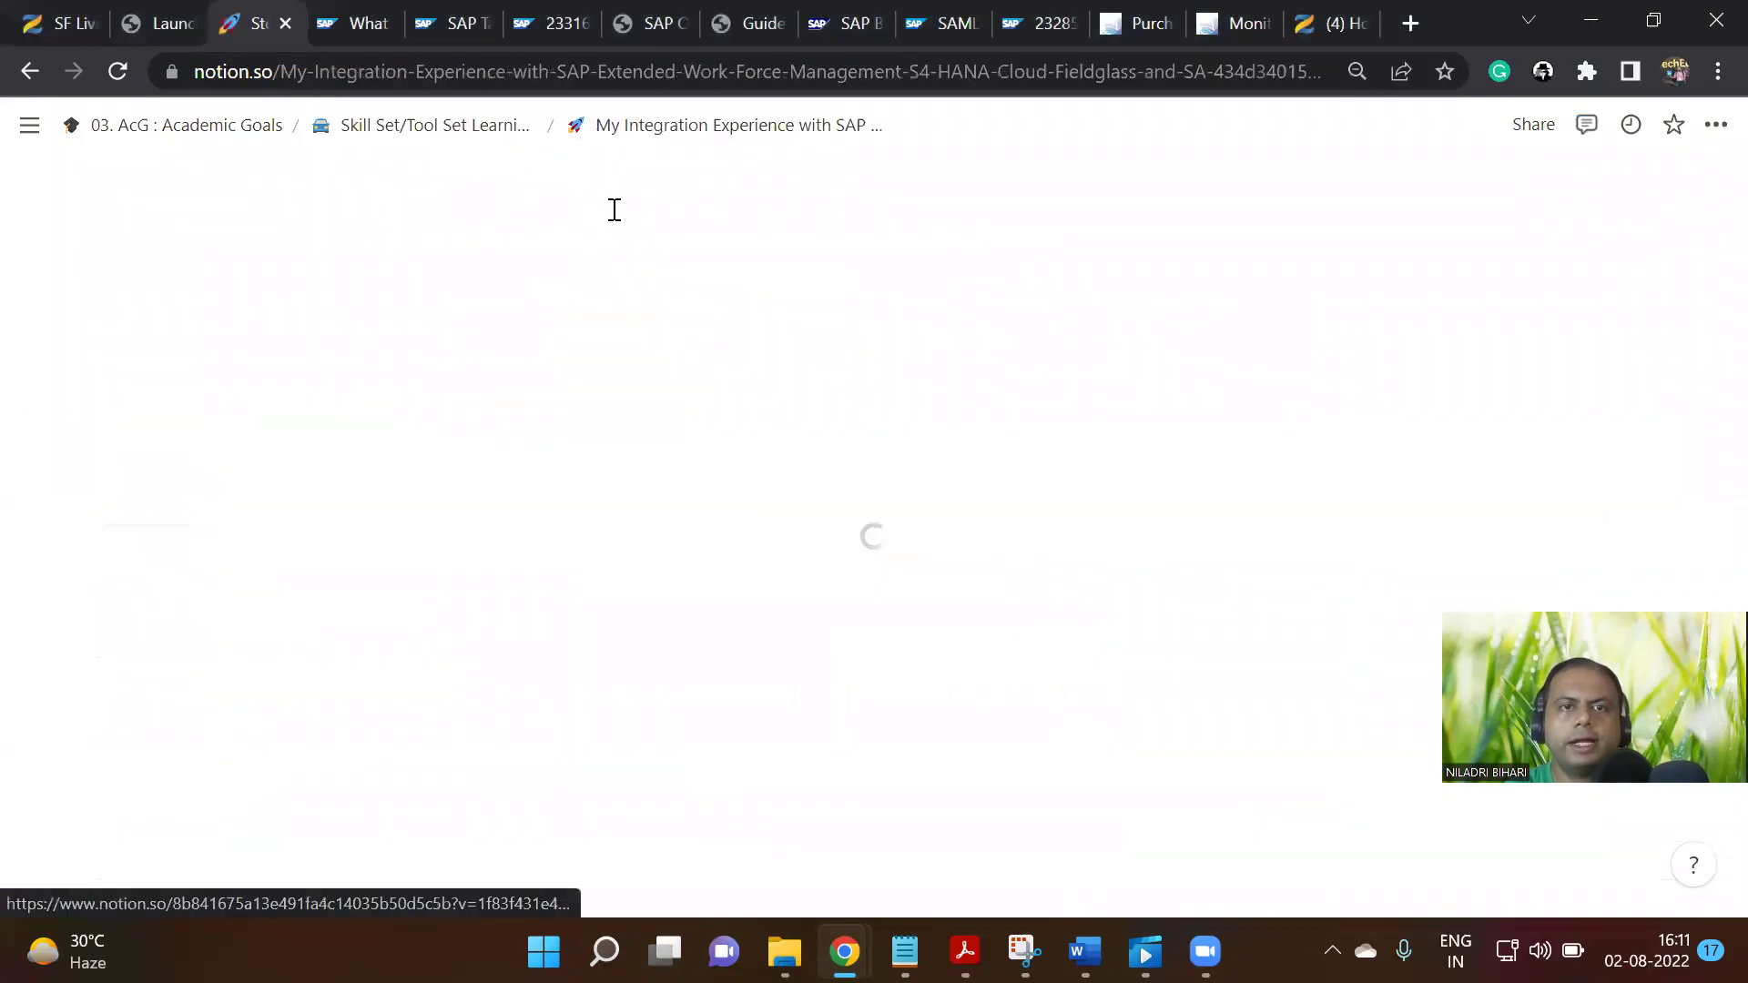
{"action": "scroll", "coordinate": [1018, 641], "scroll_direction": "down", "scroll_amount": 15}
{"action": "scroll", "coordinate": [1019, 641], "scroll_direction": "down", "scroll_amount": 8}
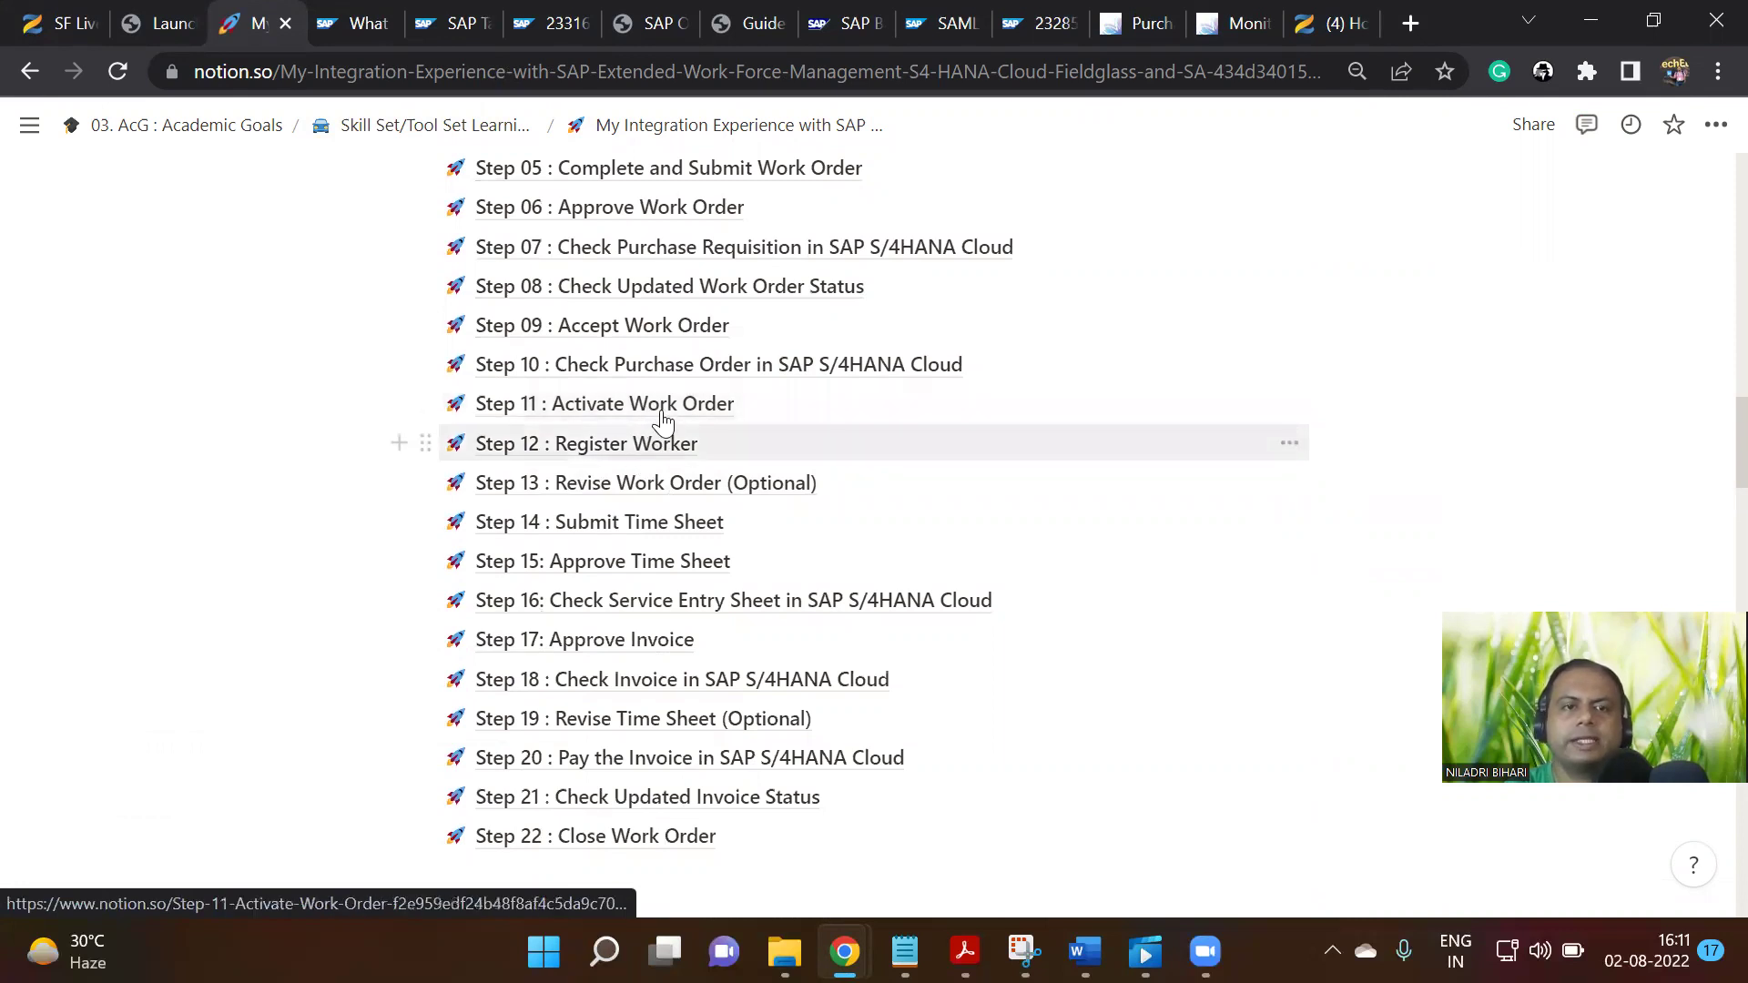
Open the Step 11 : Activate Work Order page and scroll through its test table
{"action": "left_click", "coordinate": [672, 404]}
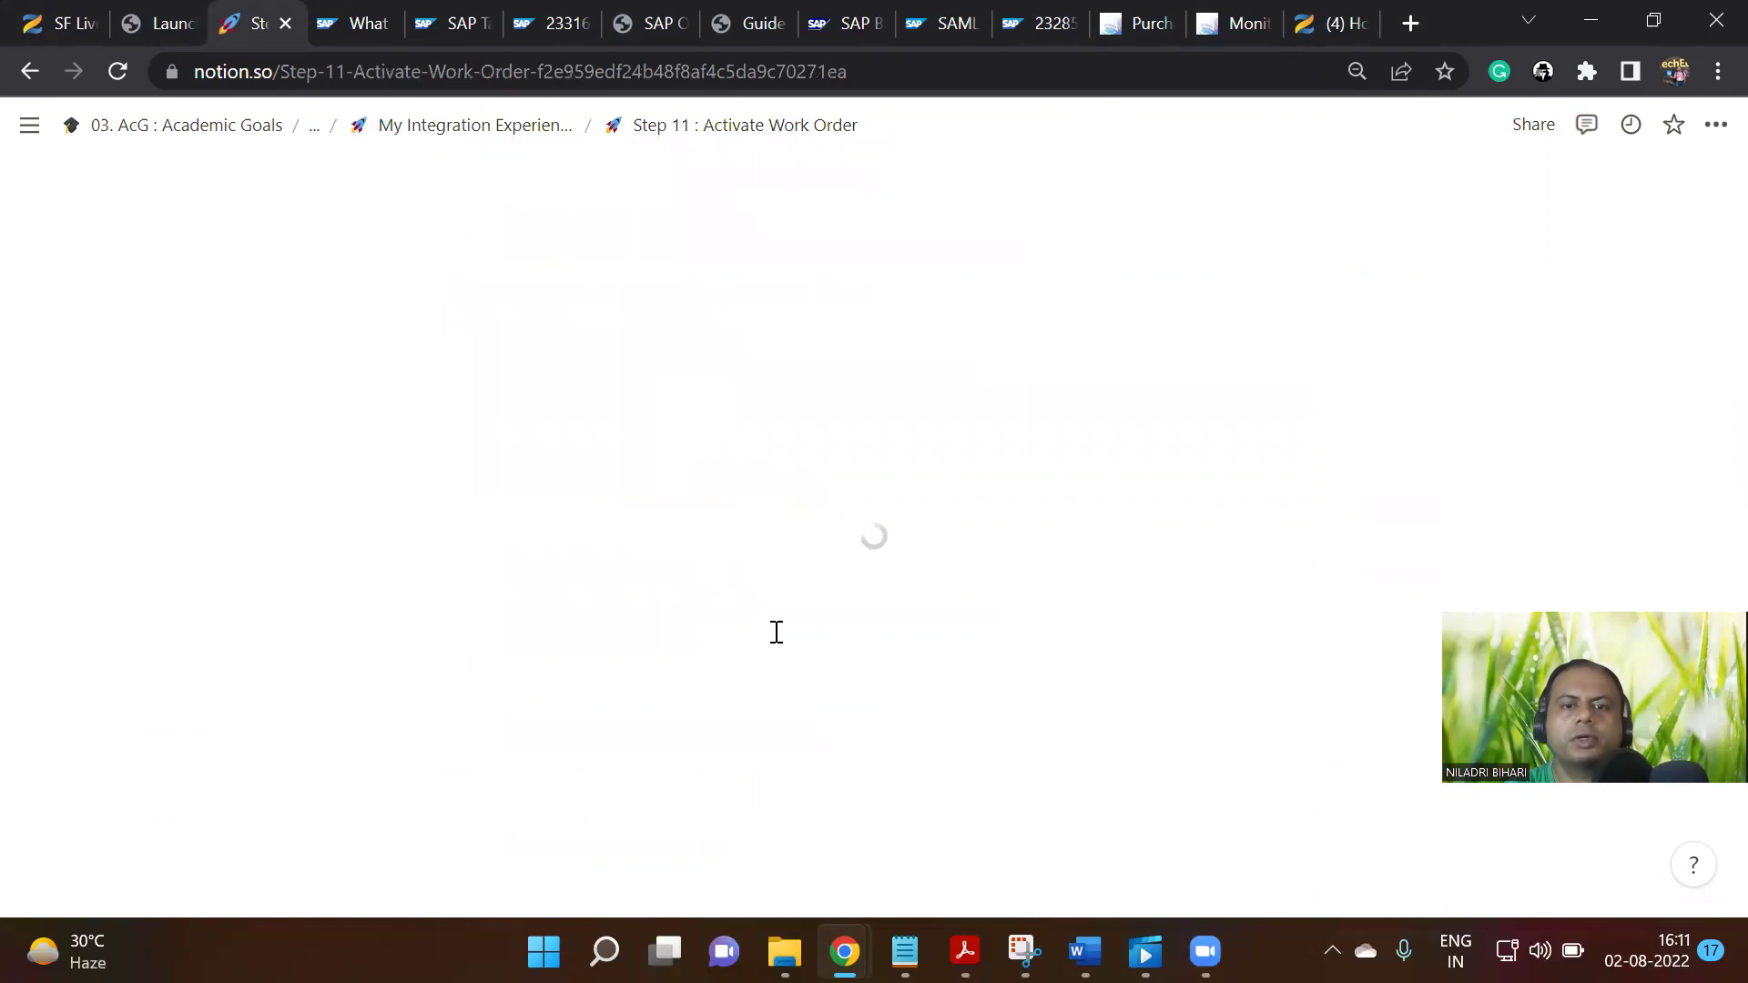
{"action": "scroll", "coordinate": [779, 635], "scroll_direction": "down", "scroll_amount": 6}
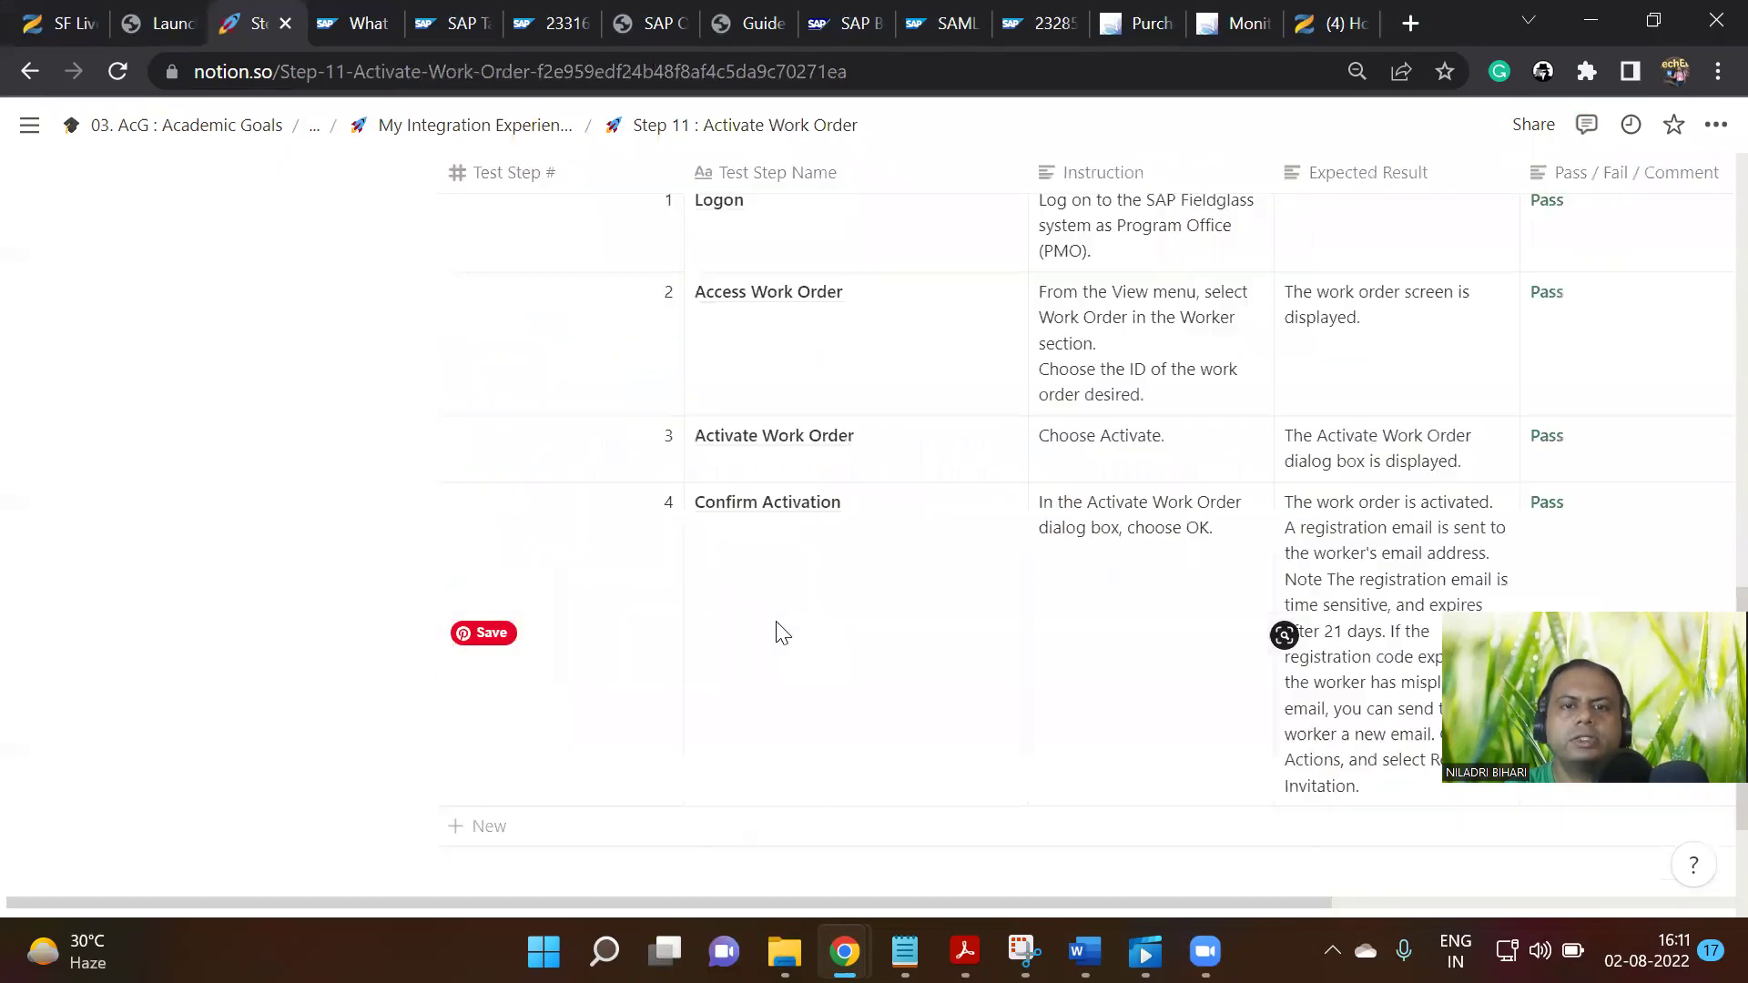
{"action": "scroll", "coordinate": [778, 634], "scroll_direction": "up", "scroll_amount": 3}
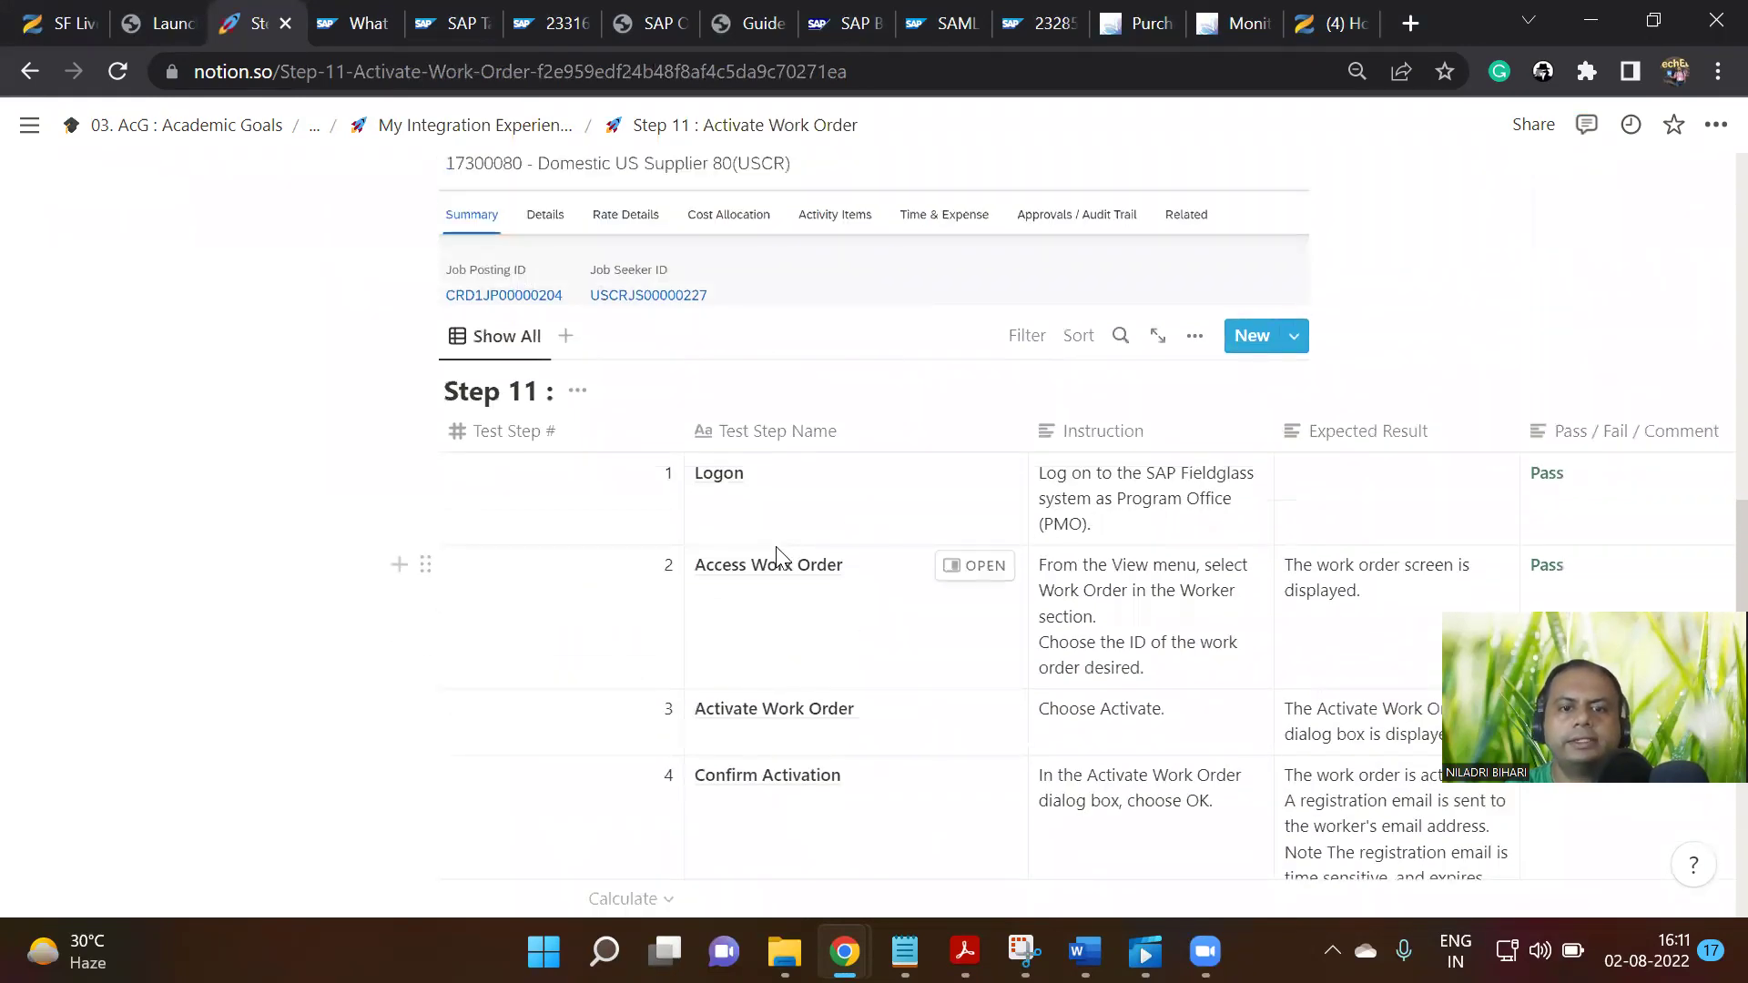
{"action": "scroll", "coordinate": [773, 566], "scroll_direction": "down", "scroll_amount": 6}
{"action": "scroll", "coordinate": [765, 565], "scroll_direction": "up", "scroll_amount": 6}
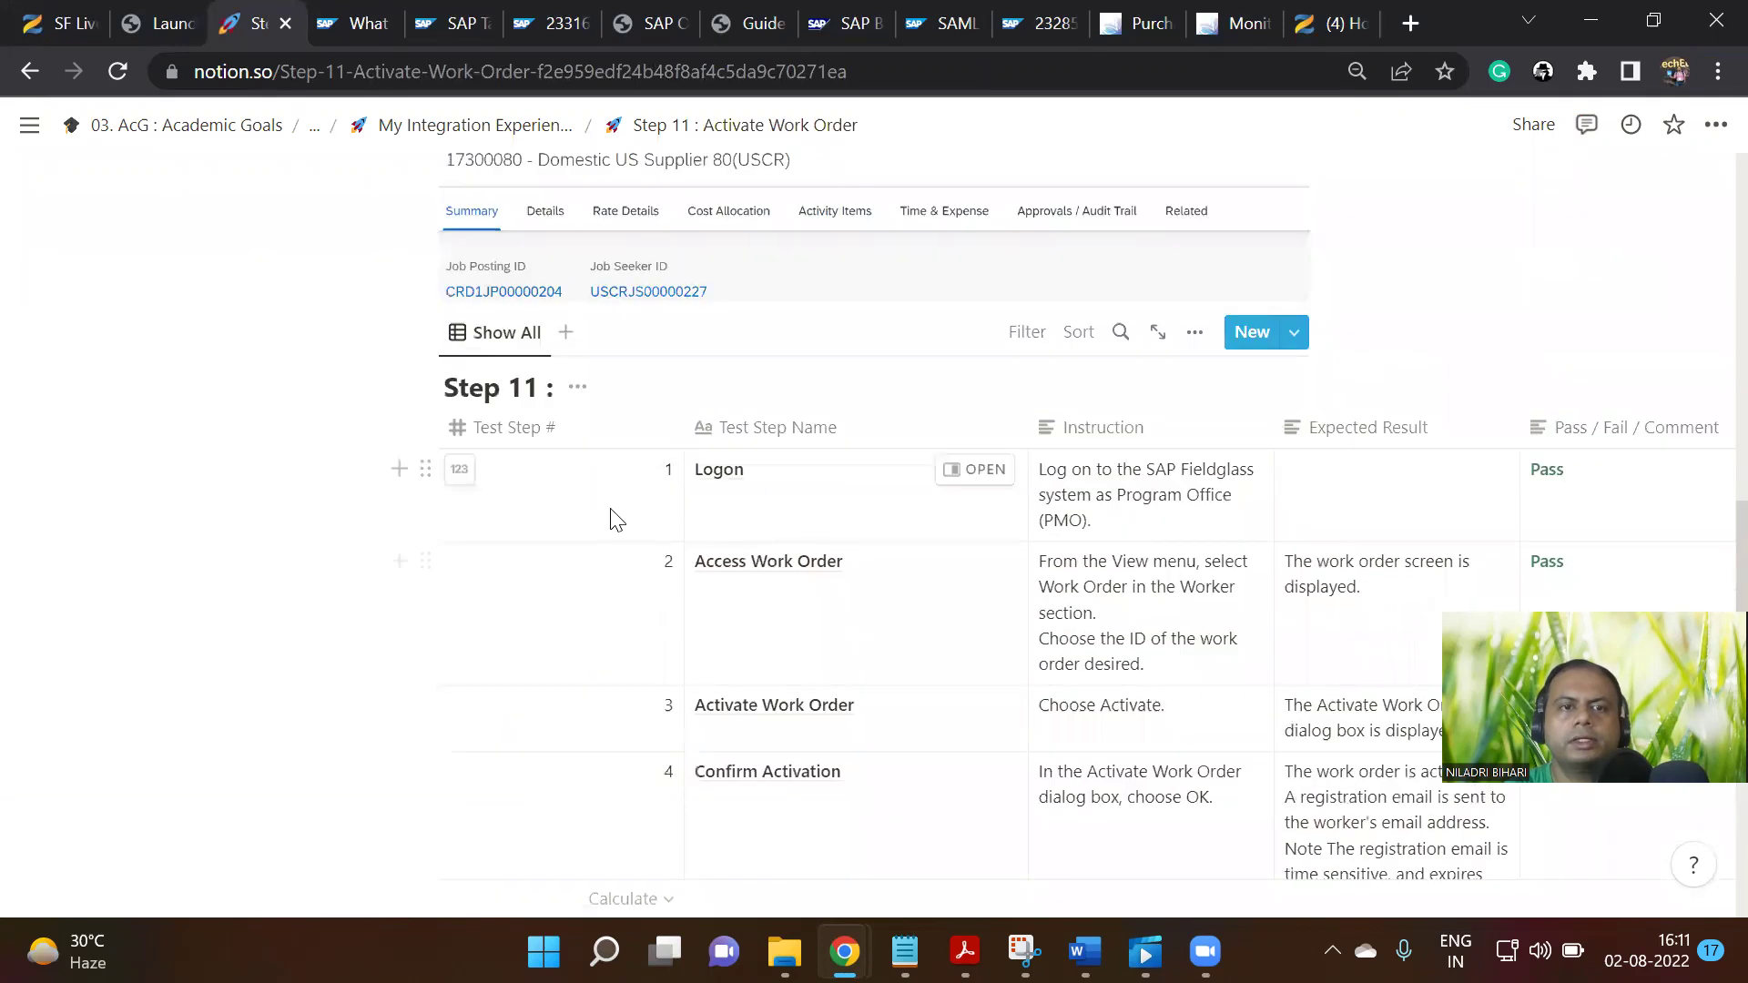
{"action": "scroll", "coordinate": [792, 644], "scroll_direction": "down", "scroll_amount": 6}
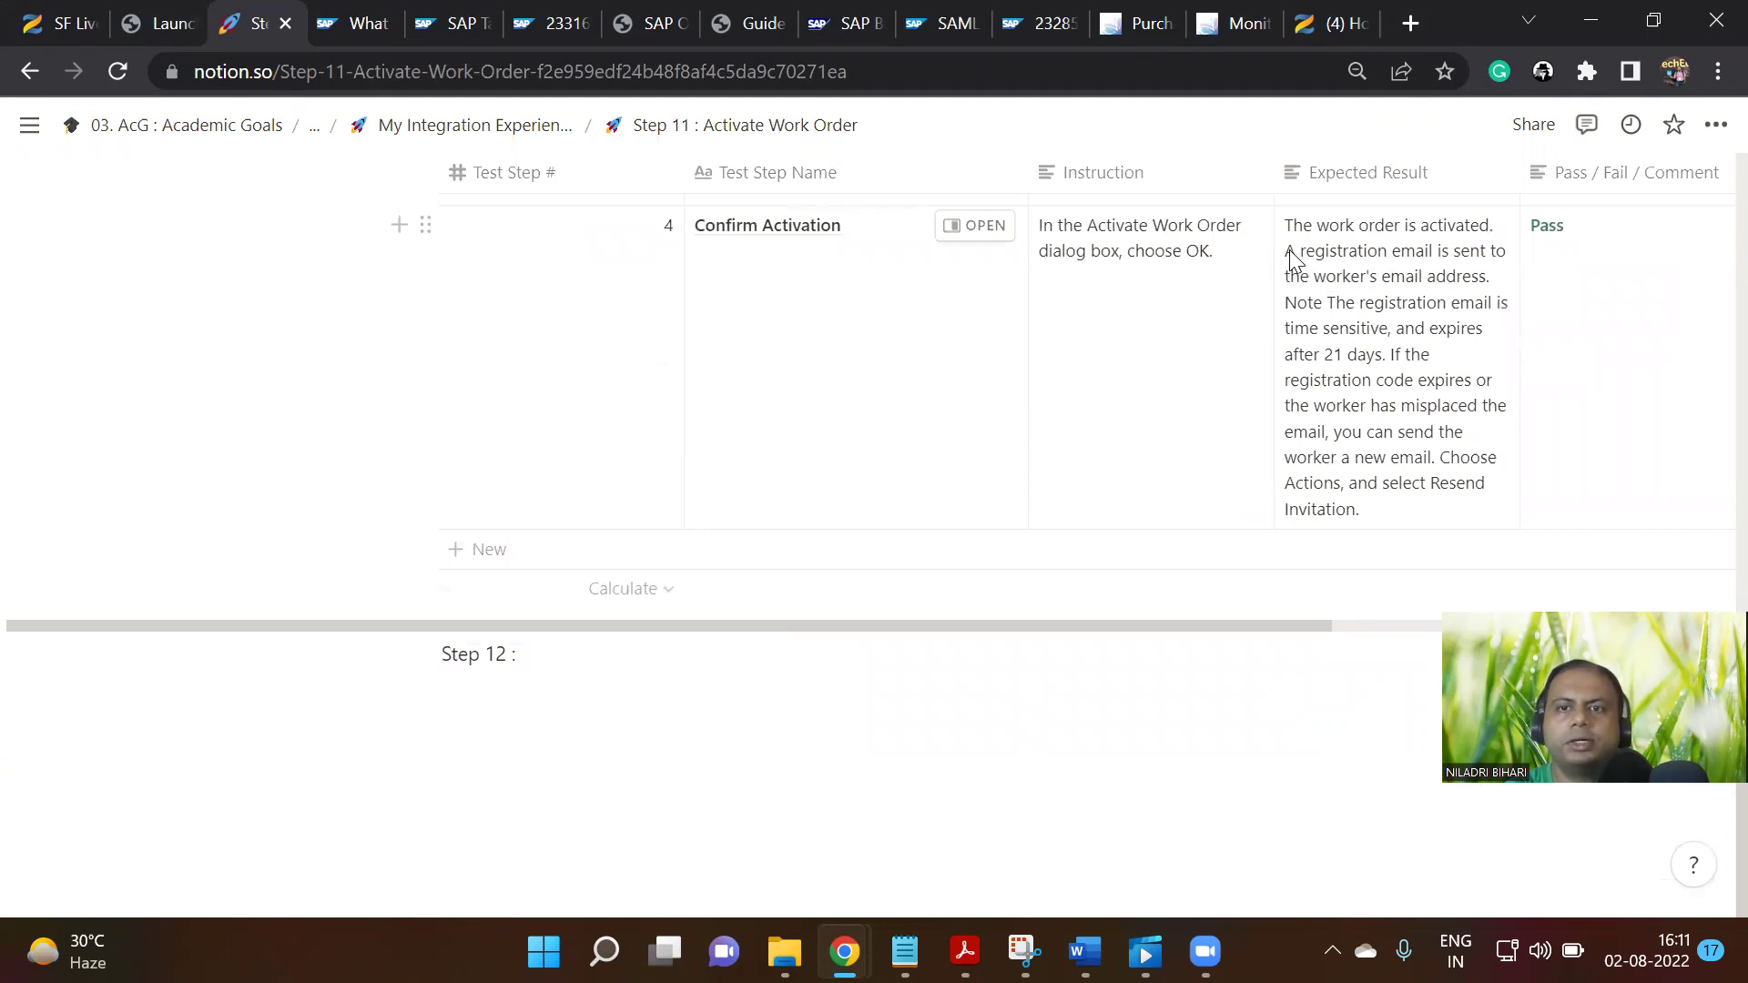
Bold the registration-email sentence in row 4's Expected Result cell
{"action": "left_click", "coordinate": [1289, 249]}
{"action": "left_click_drag", "start_coordinate": [1289, 252], "coordinate": [1463, 278]}
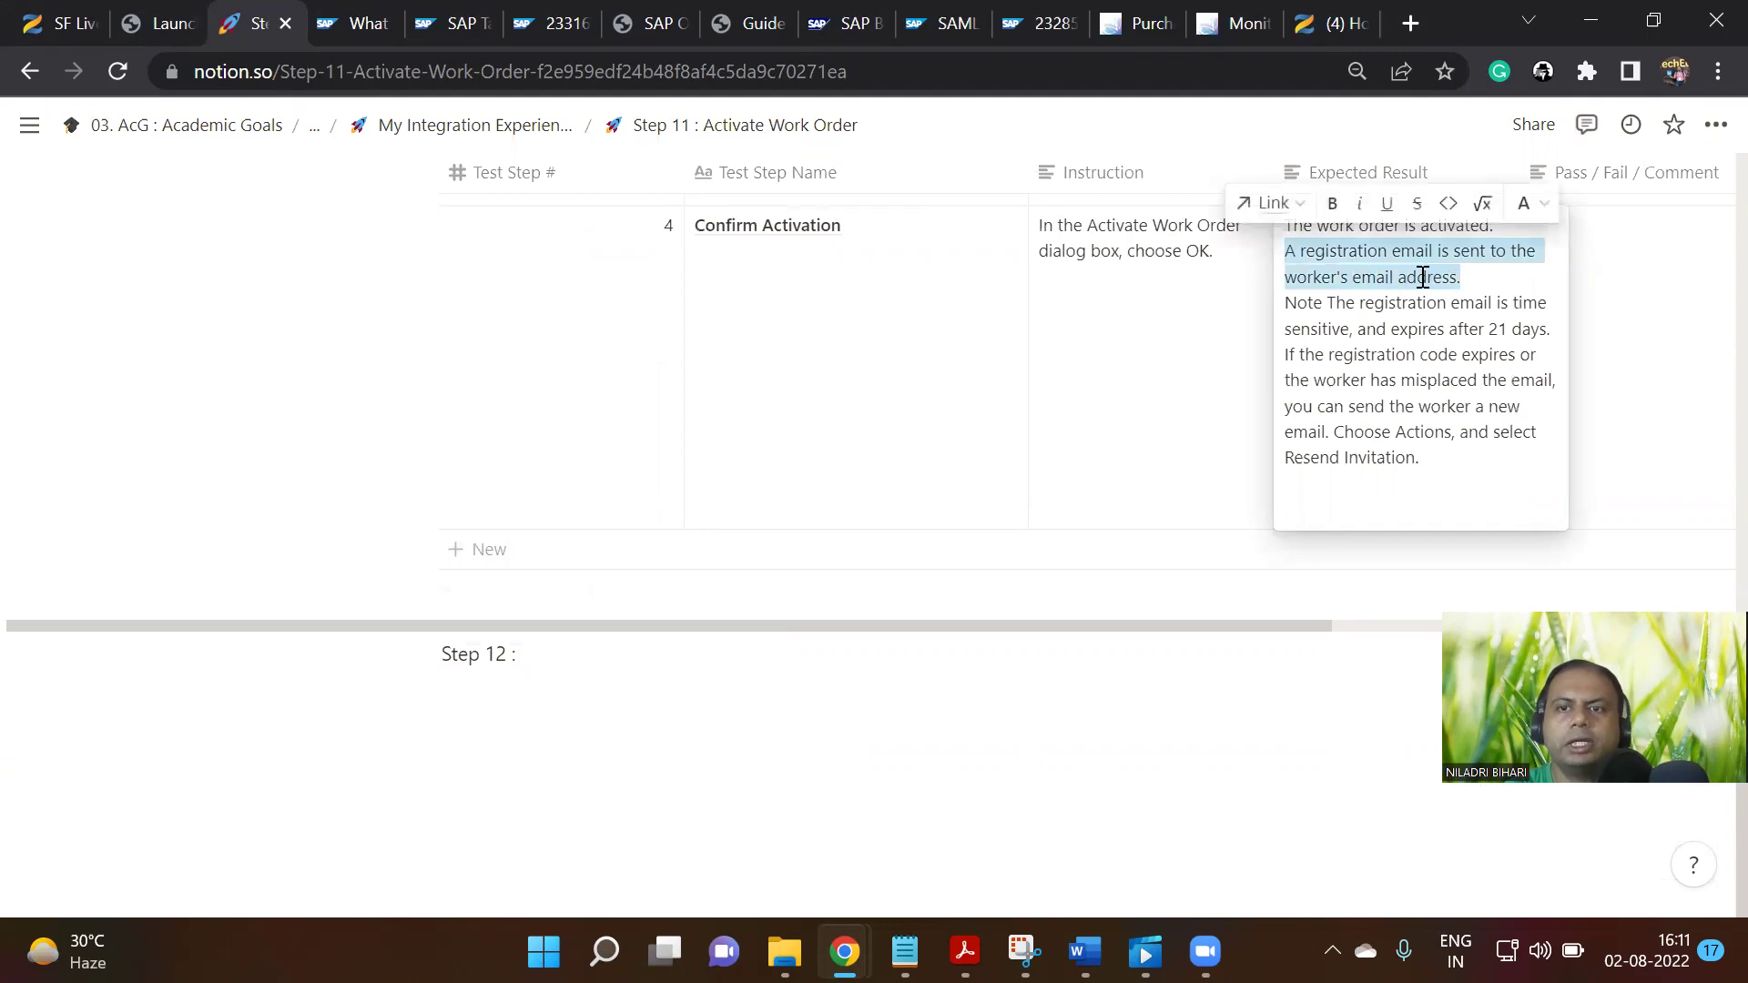
{"action": "left_click", "coordinate": [1332, 202]}
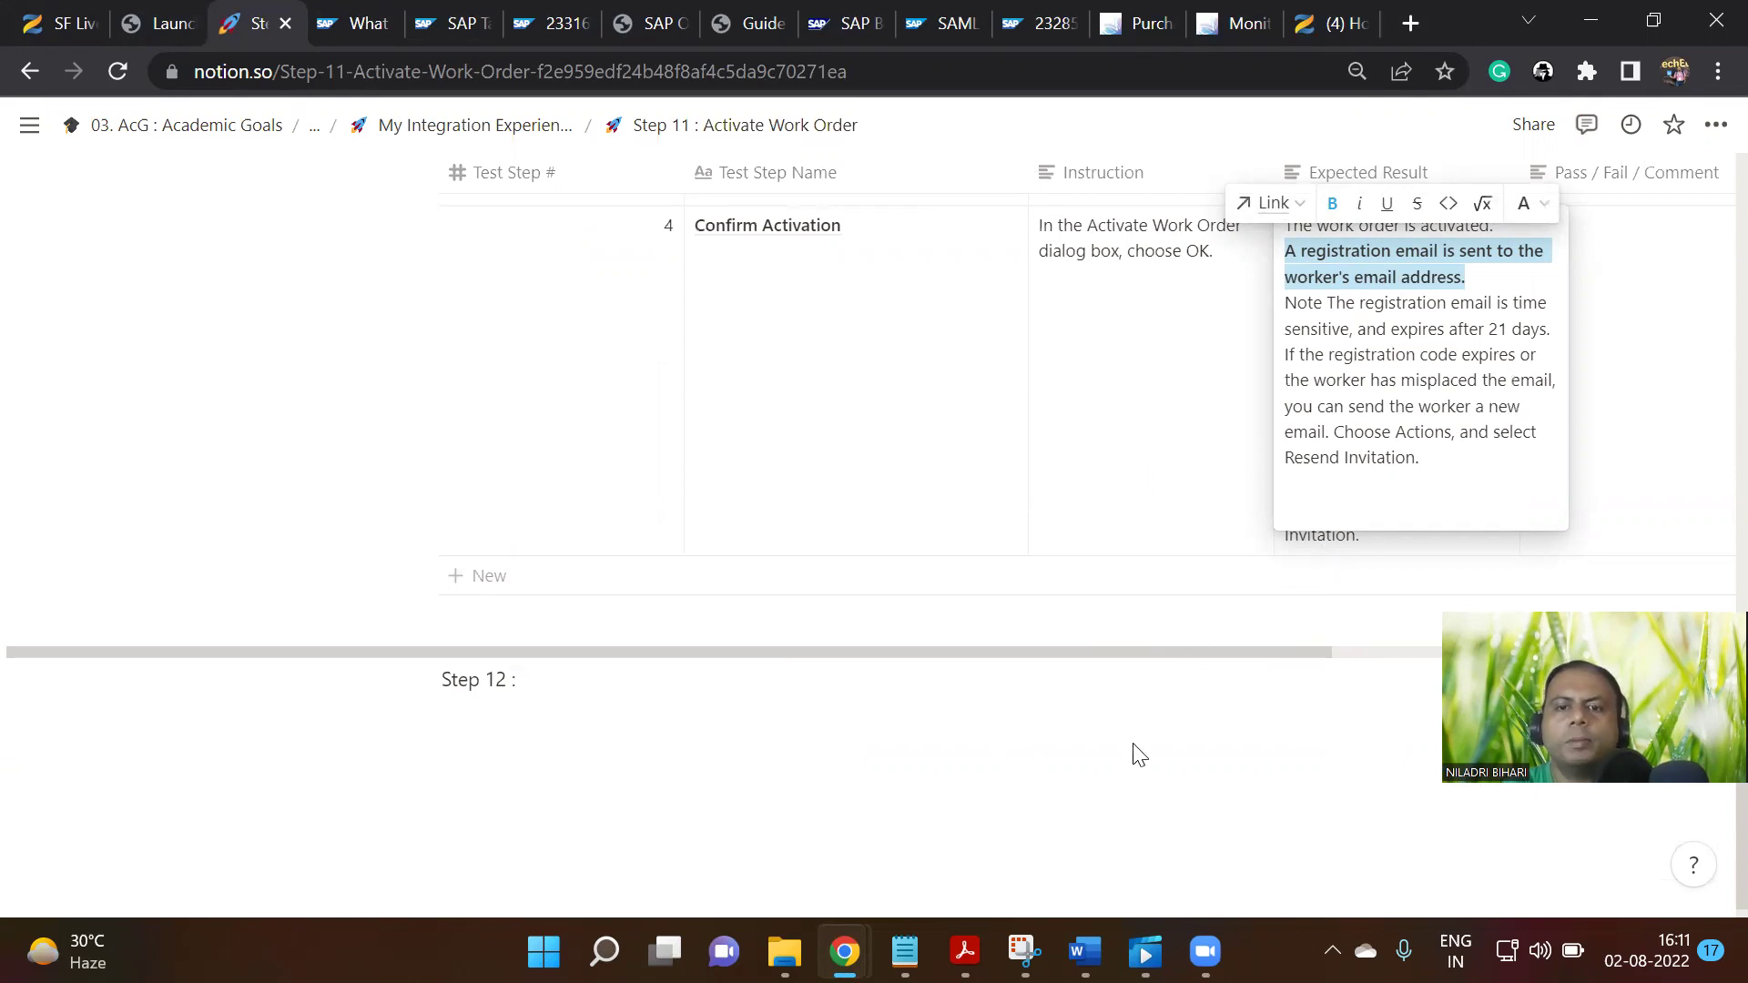
{"action": "scroll", "coordinate": [961, 446], "scroll_direction": "up", "scroll_amount": 10}
{"action": "scroll", "coordinate": [947, 499], "scroll_direction": "up", "scroll_amount": 3}
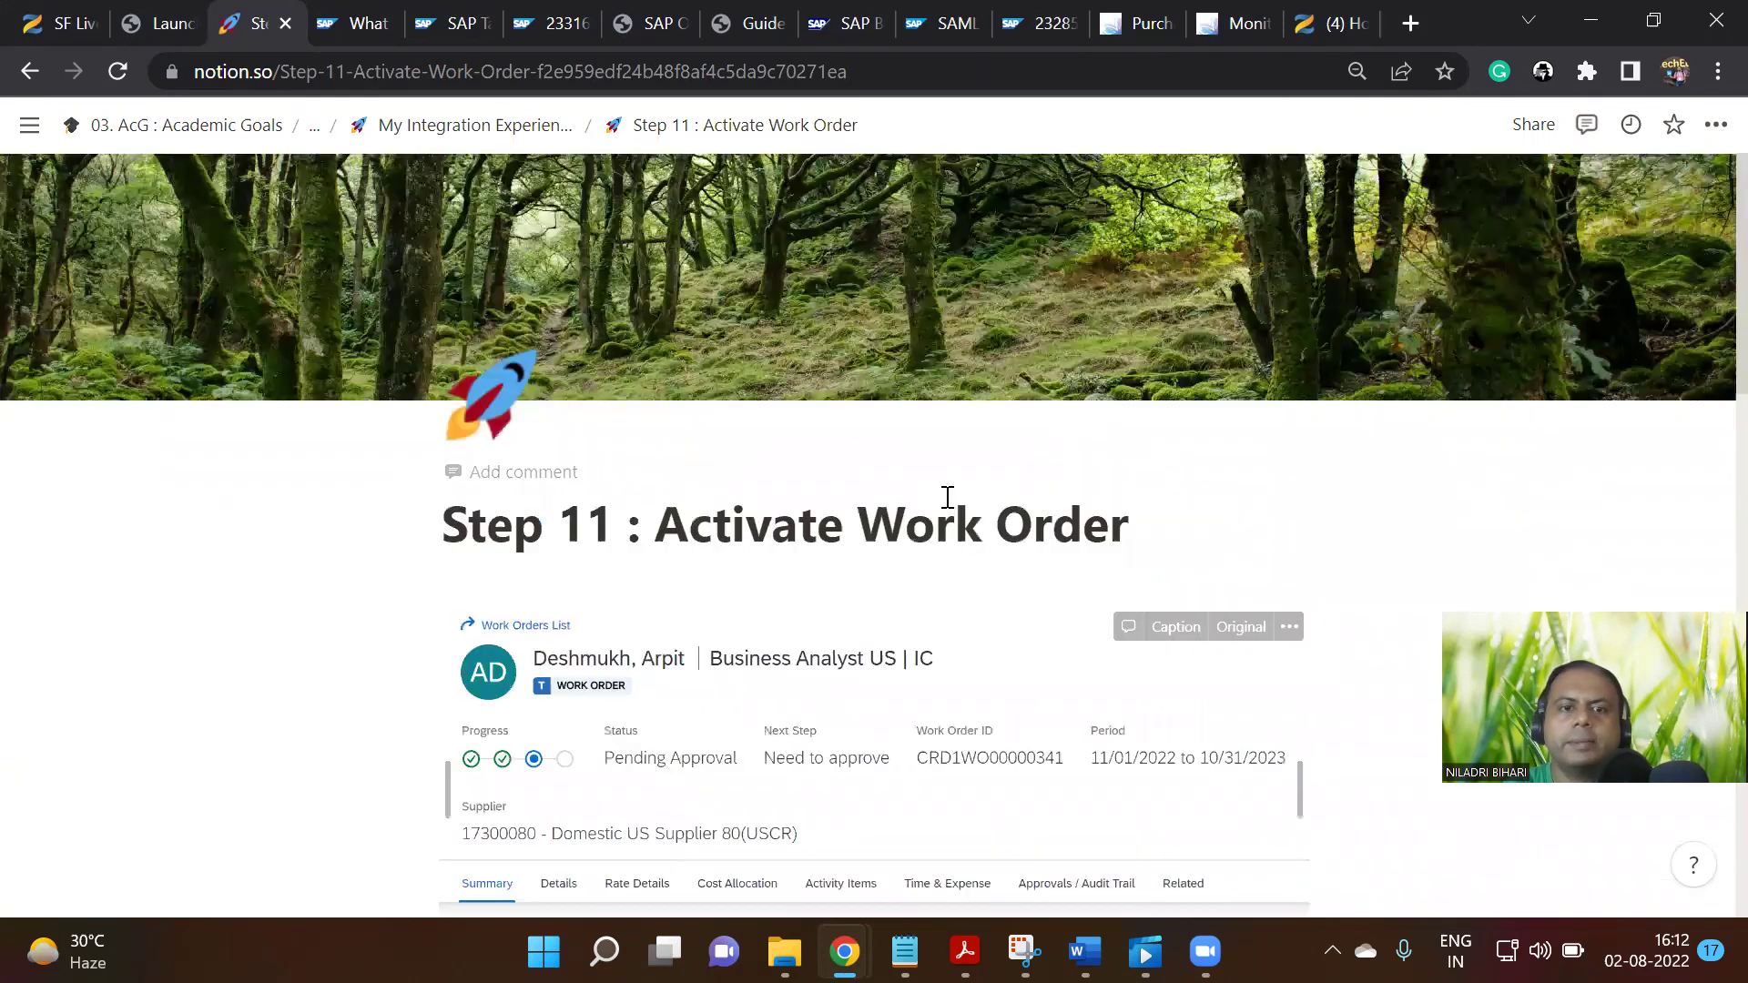
Scroll through the Step 11 test table to review it
{"action": "scroll", "coordinate": [909, 538], "scroll_direction": "down", "scroll_amount": 5}
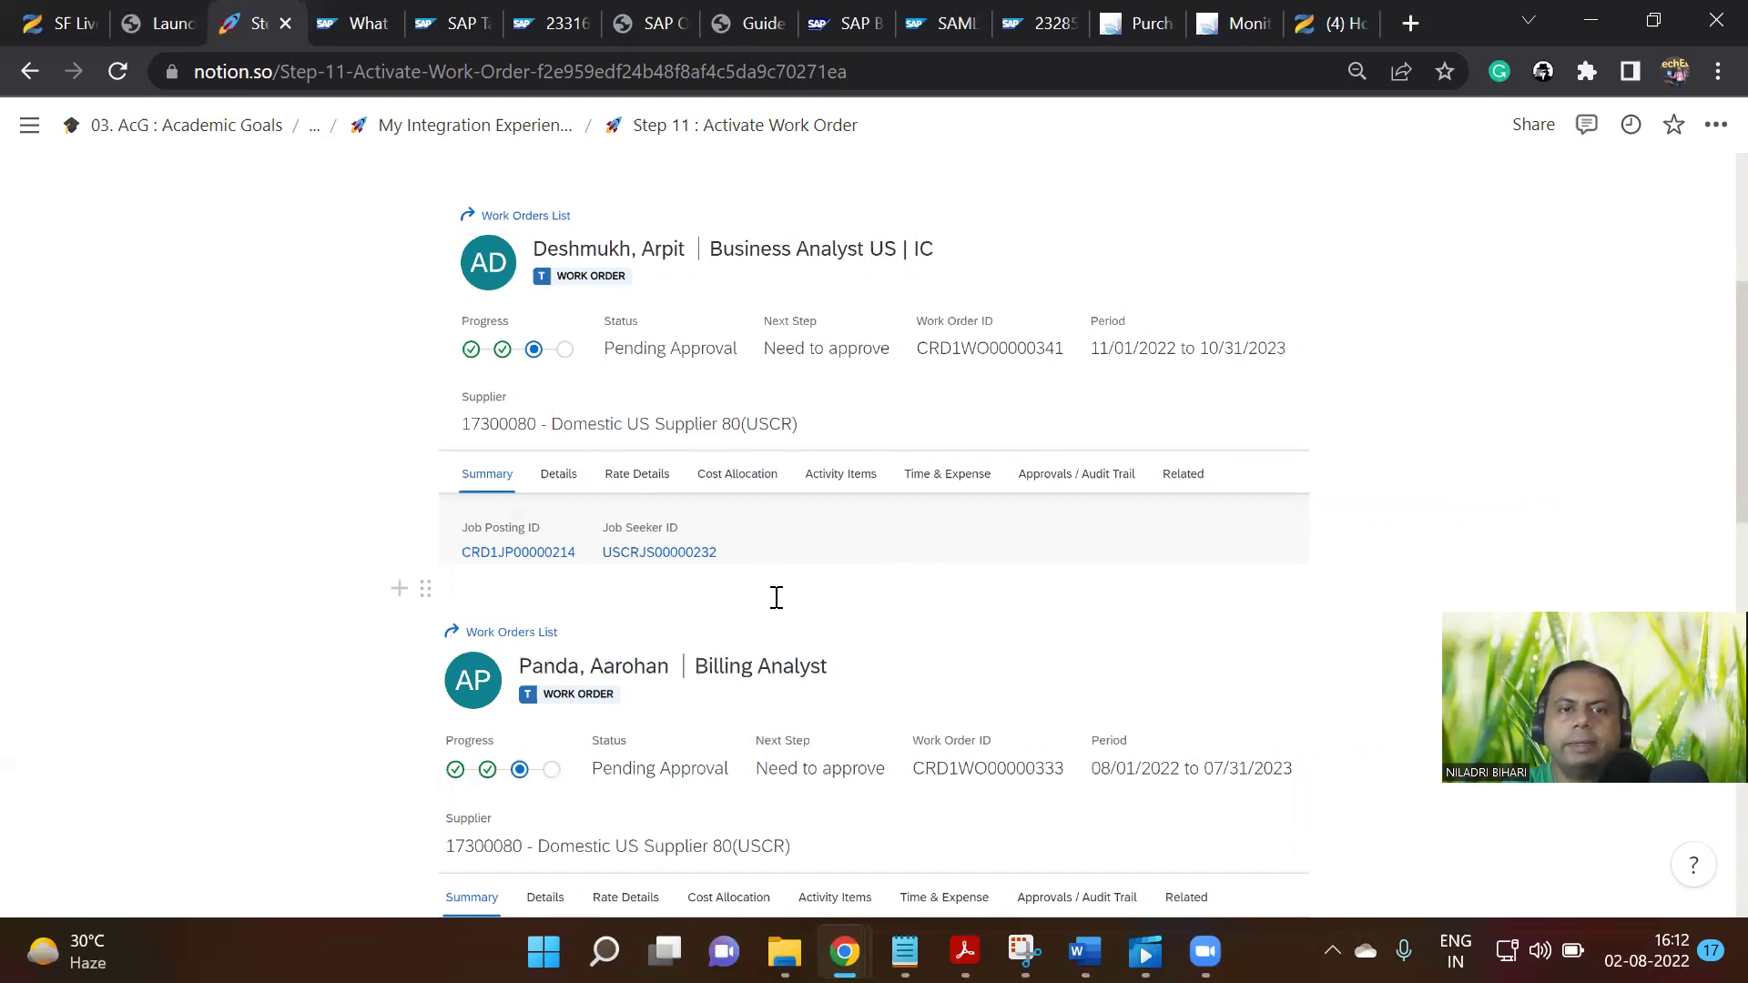
{"action": "scroll", "coordinate": [776, 597], "scroll_direction": "down", "scroll_amount": 3}
{"action": "scroll", "coordinate": [777, 601], "scroll_direction": "up", "scroll_amount": 5}
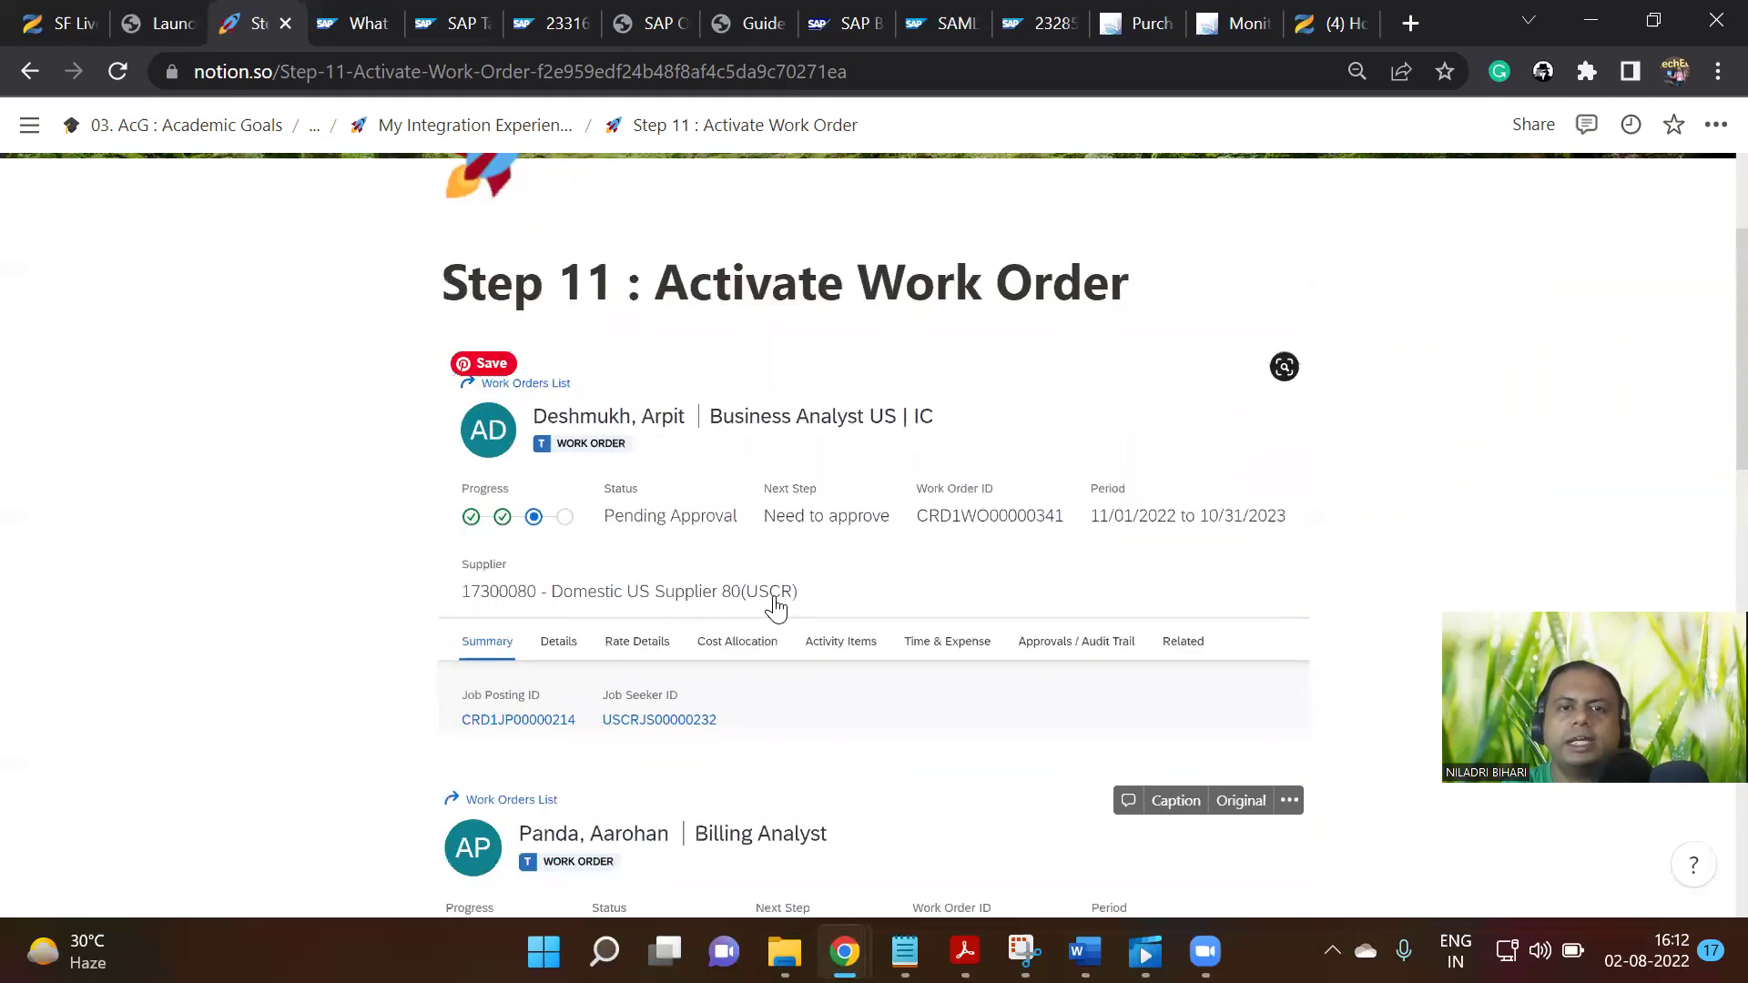
{"action": "scroll", "coordinate": [777, 601], "scroll_direction": "up", "scroll_amount": 3}
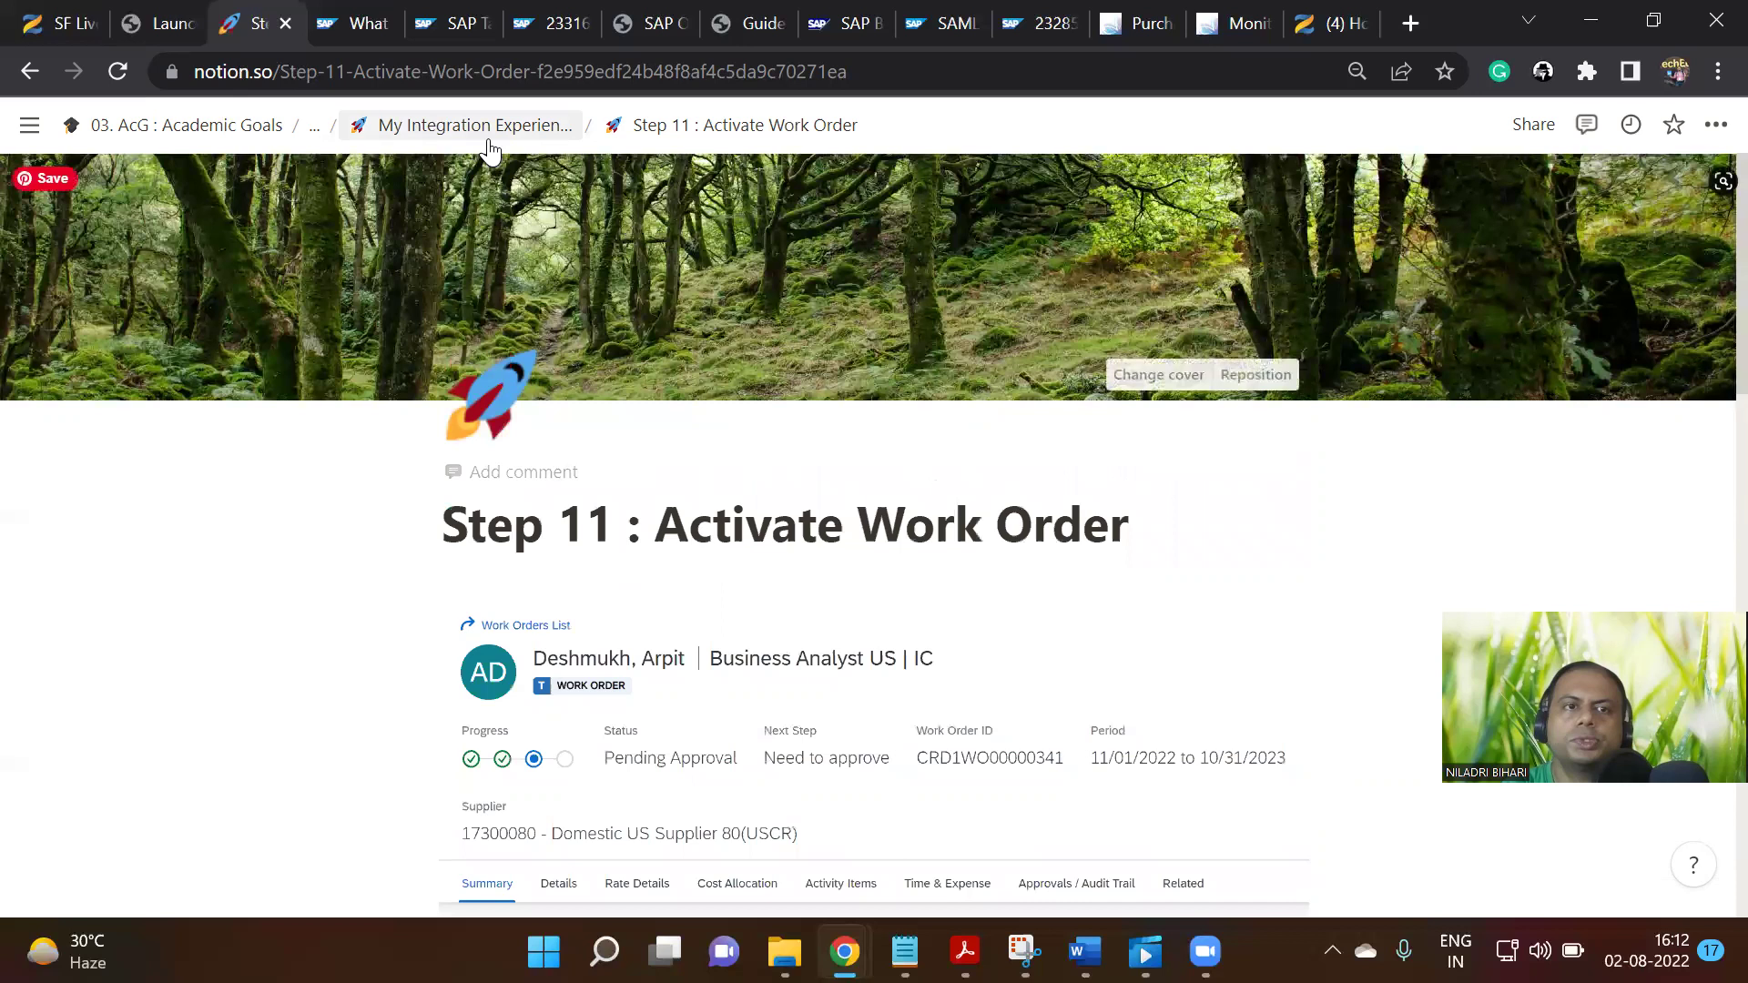
Return to the parent integration page and open Step 12 : Register Worker from Part B
{"action": "left_click", "coordinate": [537, 139]}
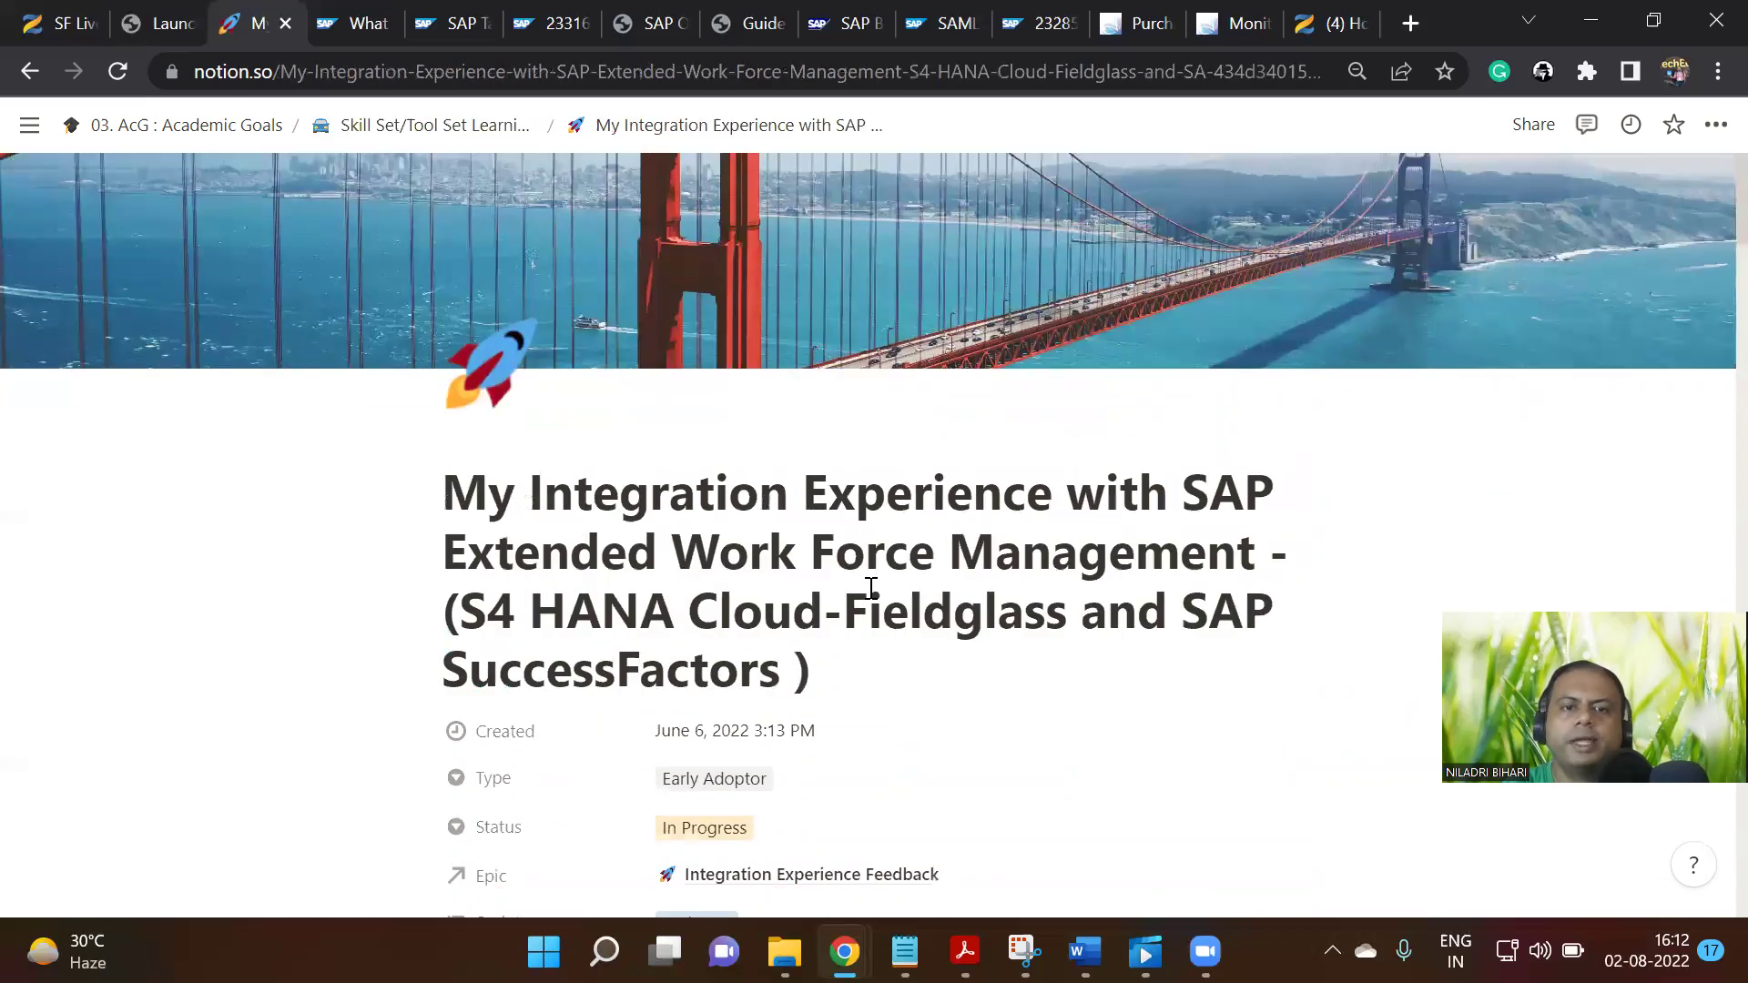
{"action": "scroll", "coordinate": [872, 588], "scroll_direction": "down", "scroll_amount": 15}
{"action": "scroll", "coordinate": [872, 589], "scroll_direction": "down", "scroll_amount": 1}
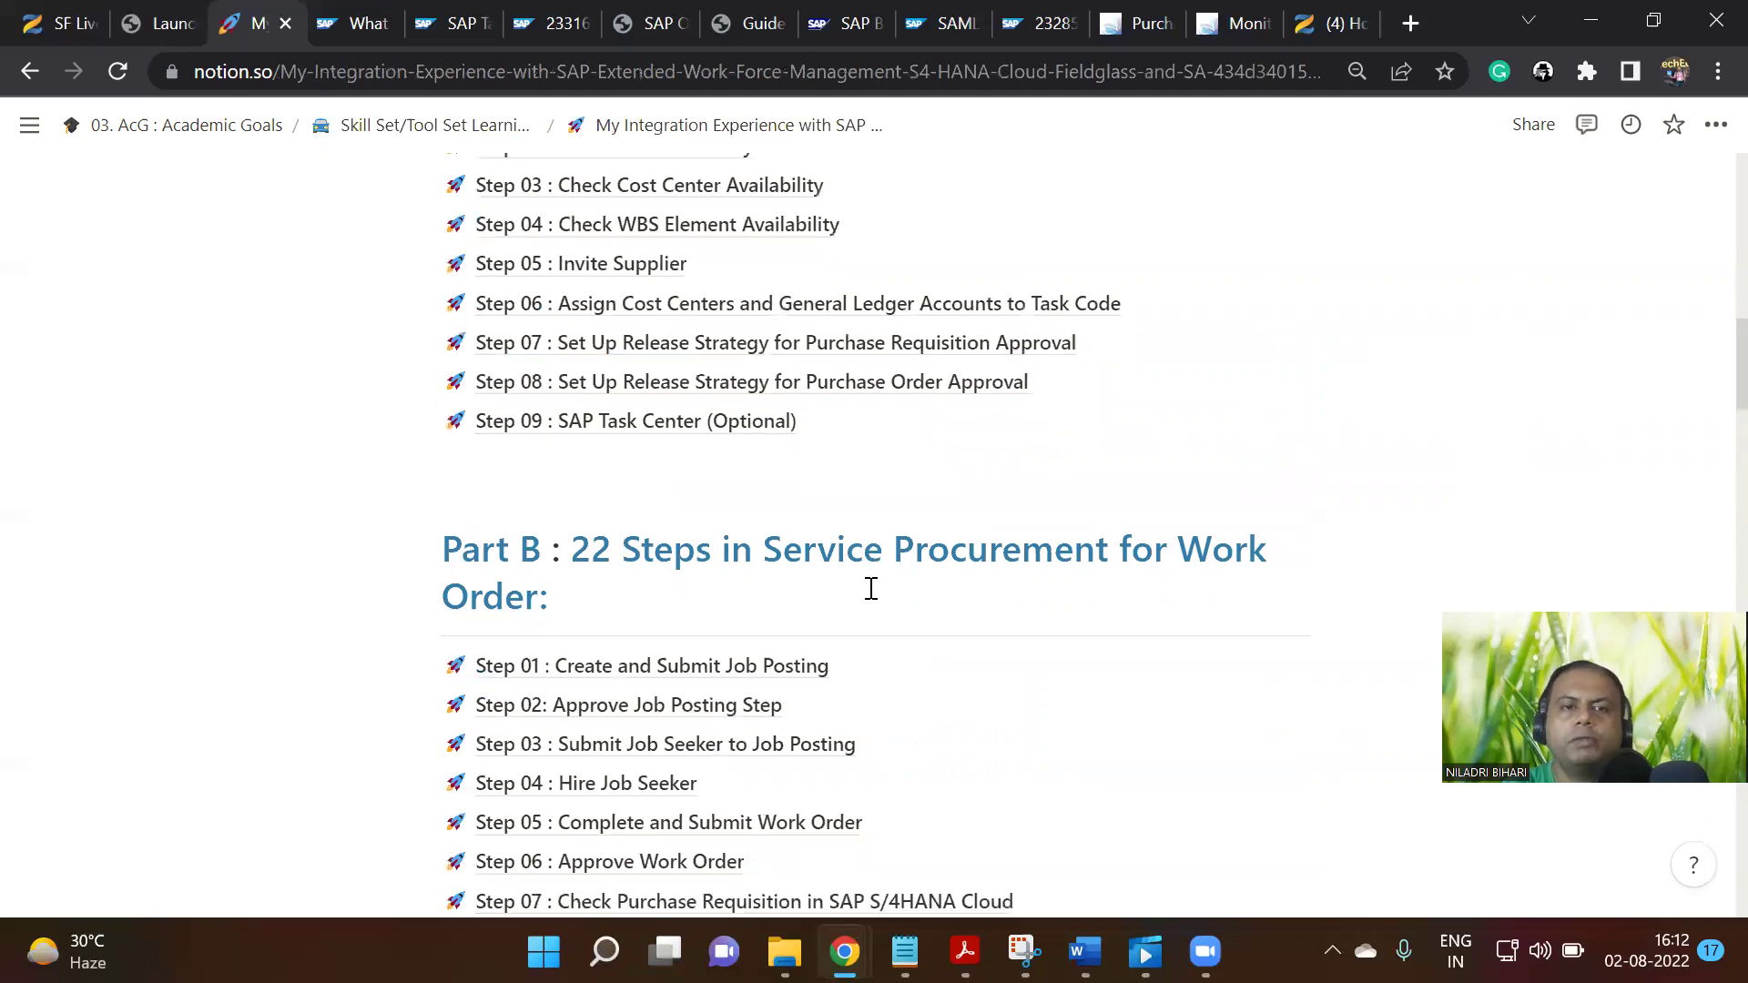
{"action": "scroll", "coordinate": [871, 589], "scroll_direction": "down", "scroll_amount": 4}
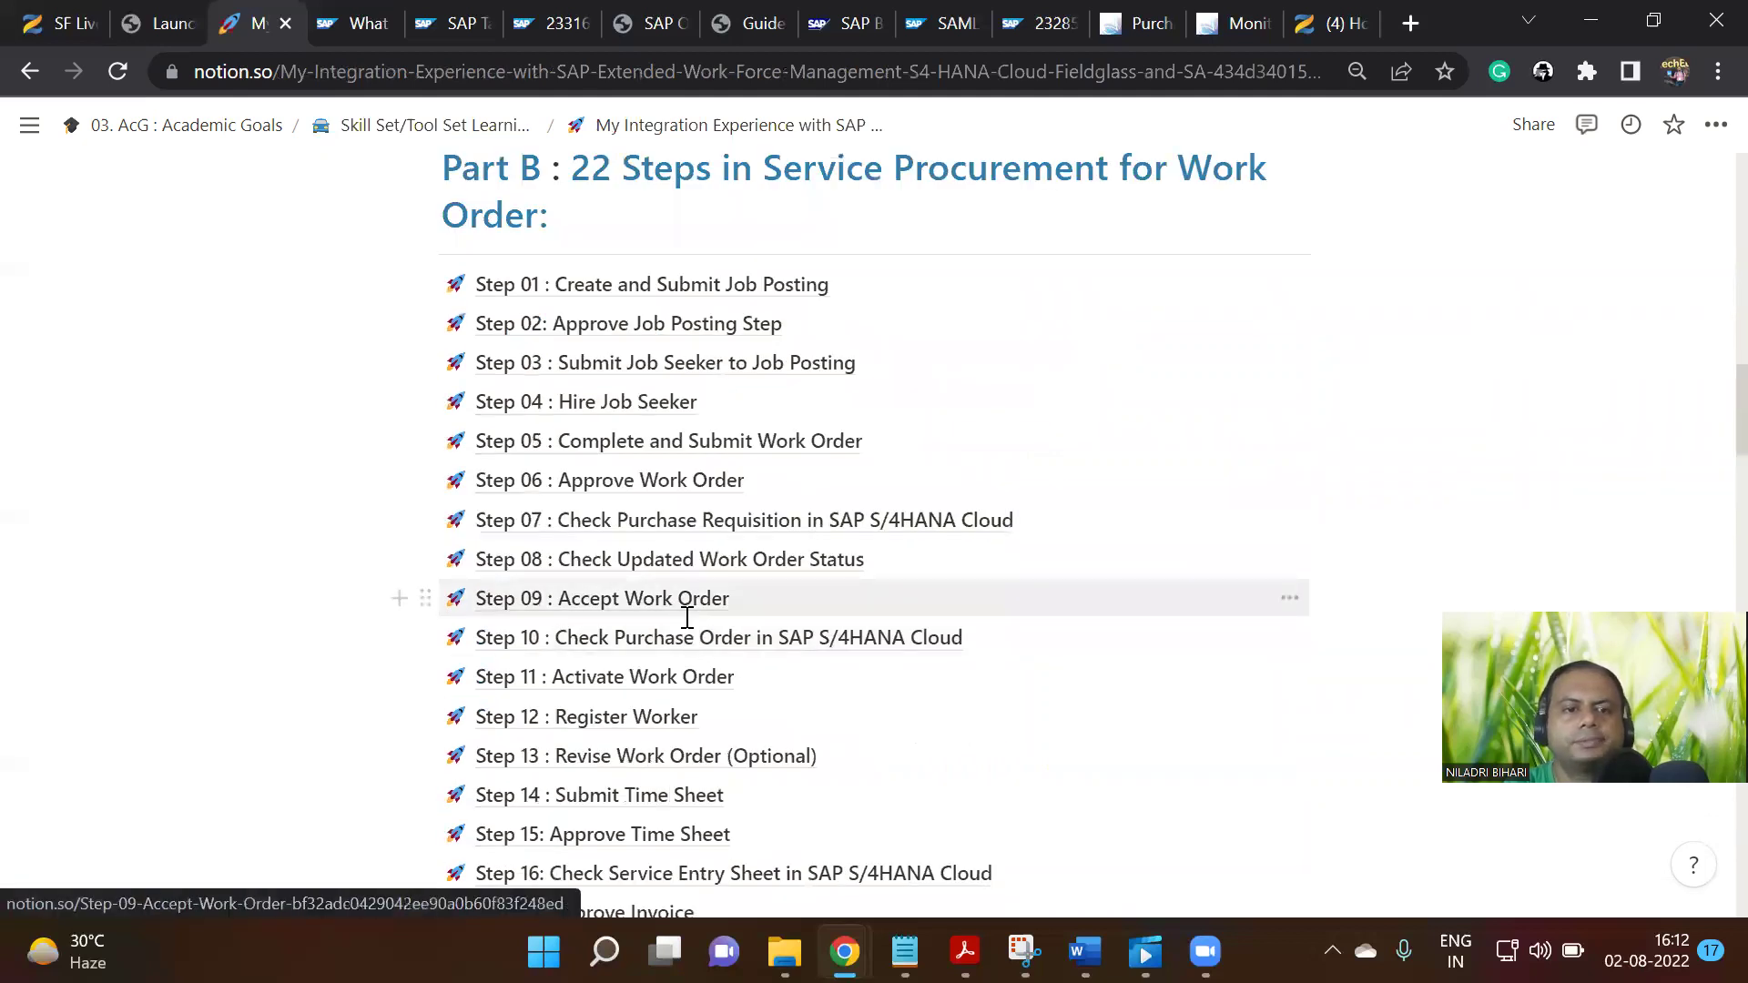
{"action": "scroll", "coordinate": [687, 619], "scroll_direction": "down", "scroll_amount": 2}
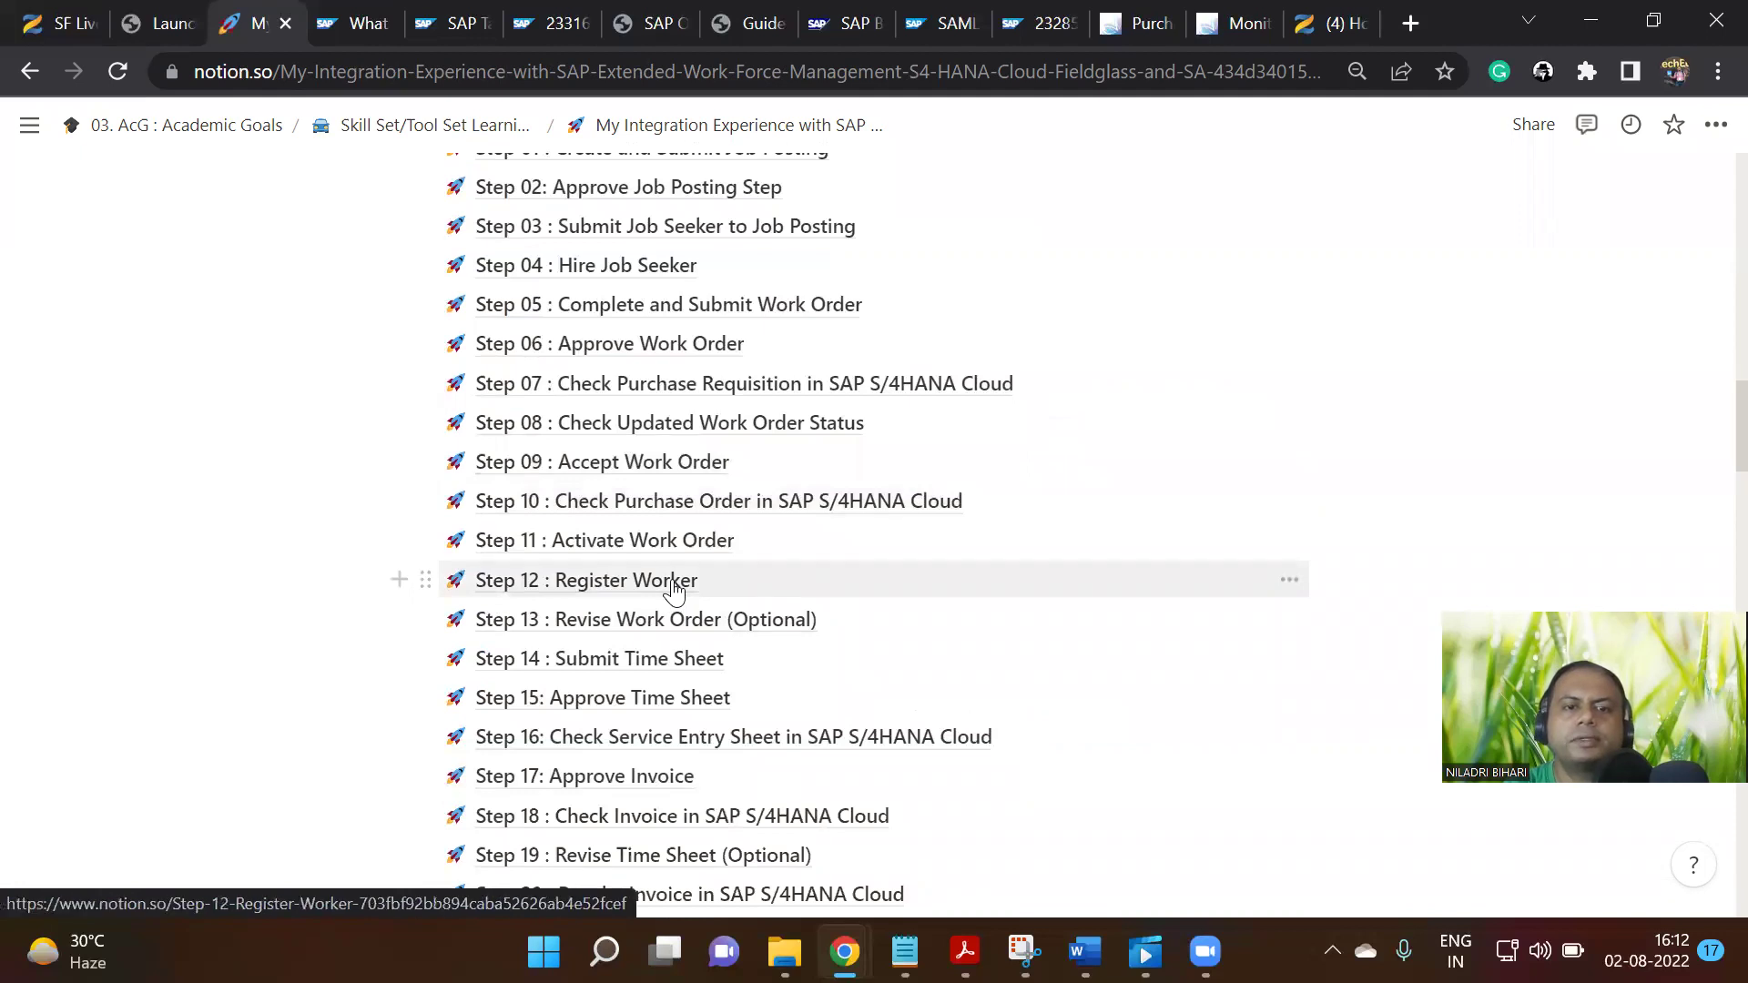
{"action": "left_click", "coordinate": [673, 586]}
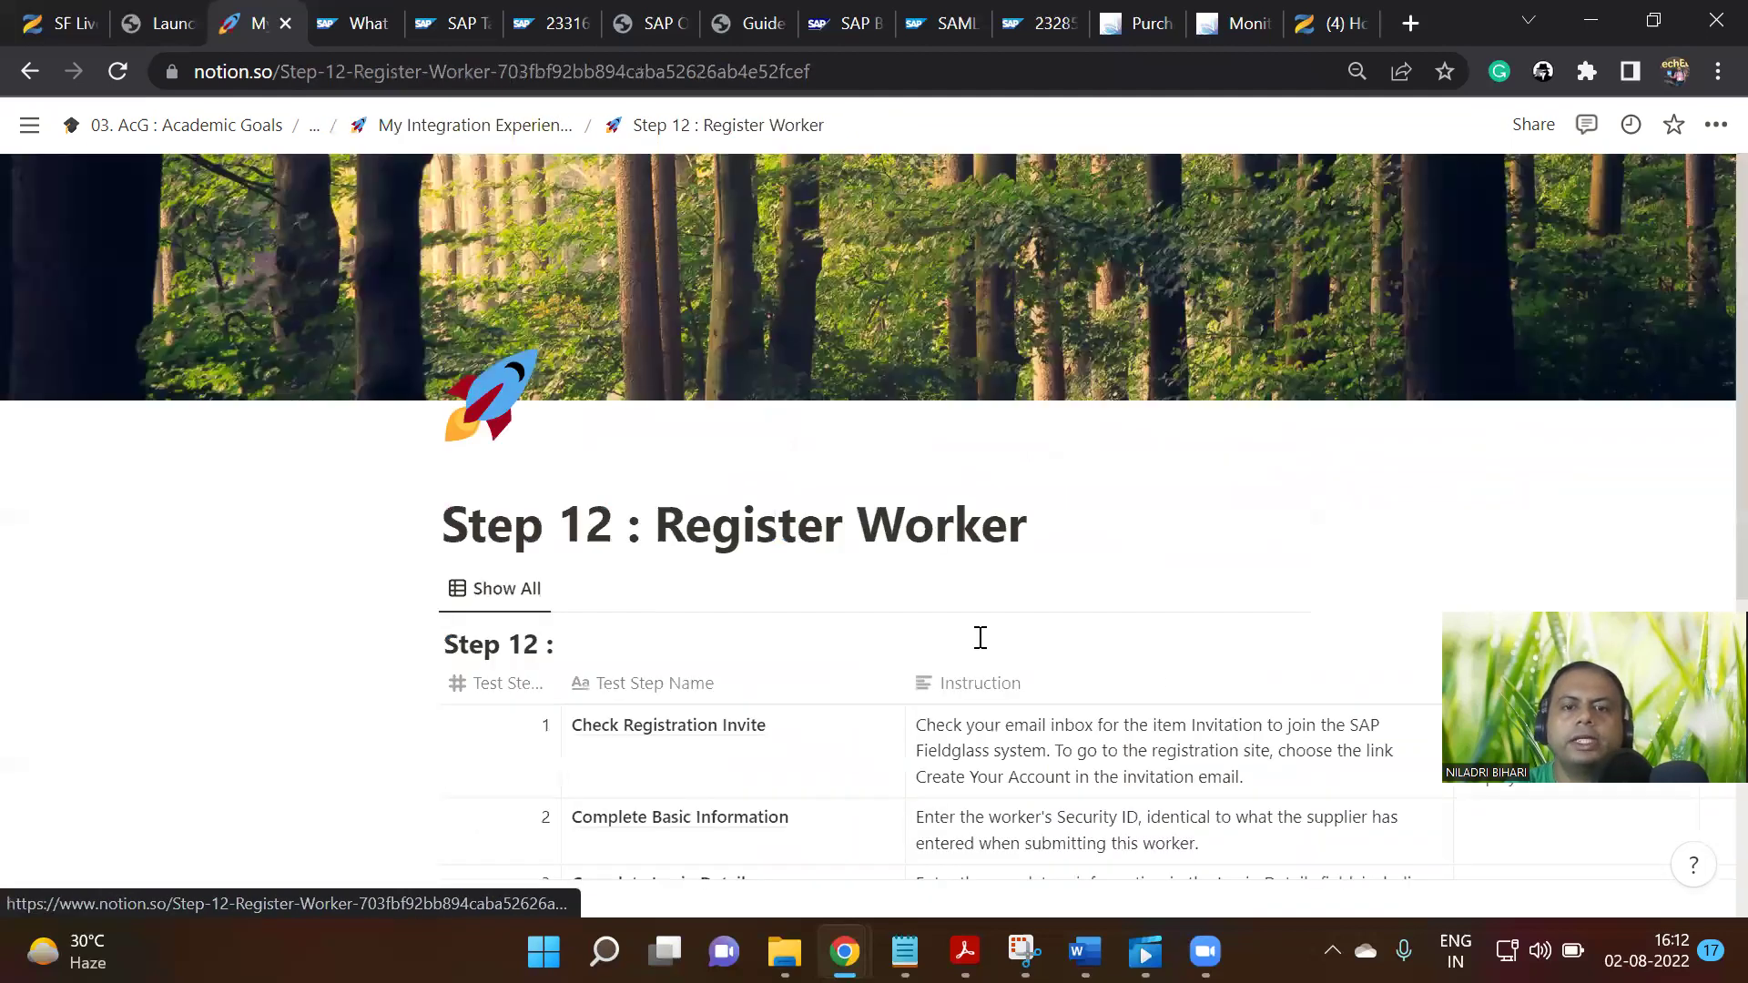
Comment on Check Registration Invite that no email arrives without Step # 11, then select it for recolouring
{"action": "scroll", "coordinate": [1197, 667], "scroll_direction": "down", "scroll_amount": 5}
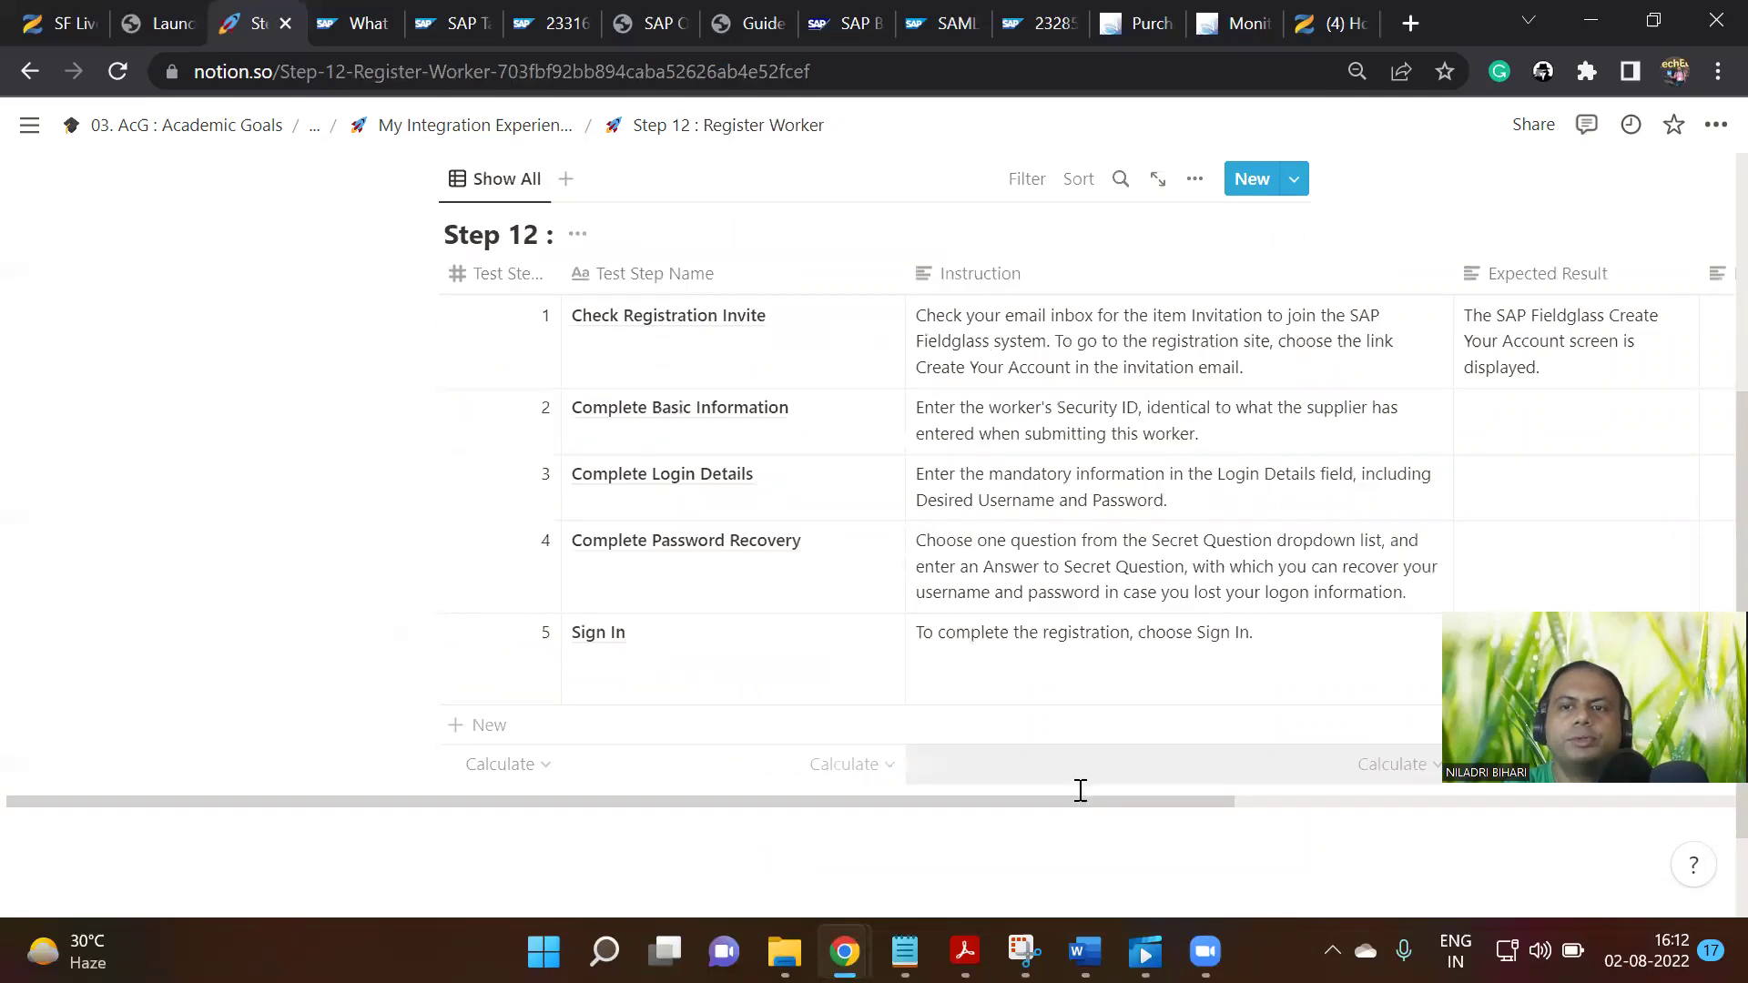
{"action": "scroll", "coordinate": [1083, 774], "scroll_direction": "down", "scroll_amount": 1}
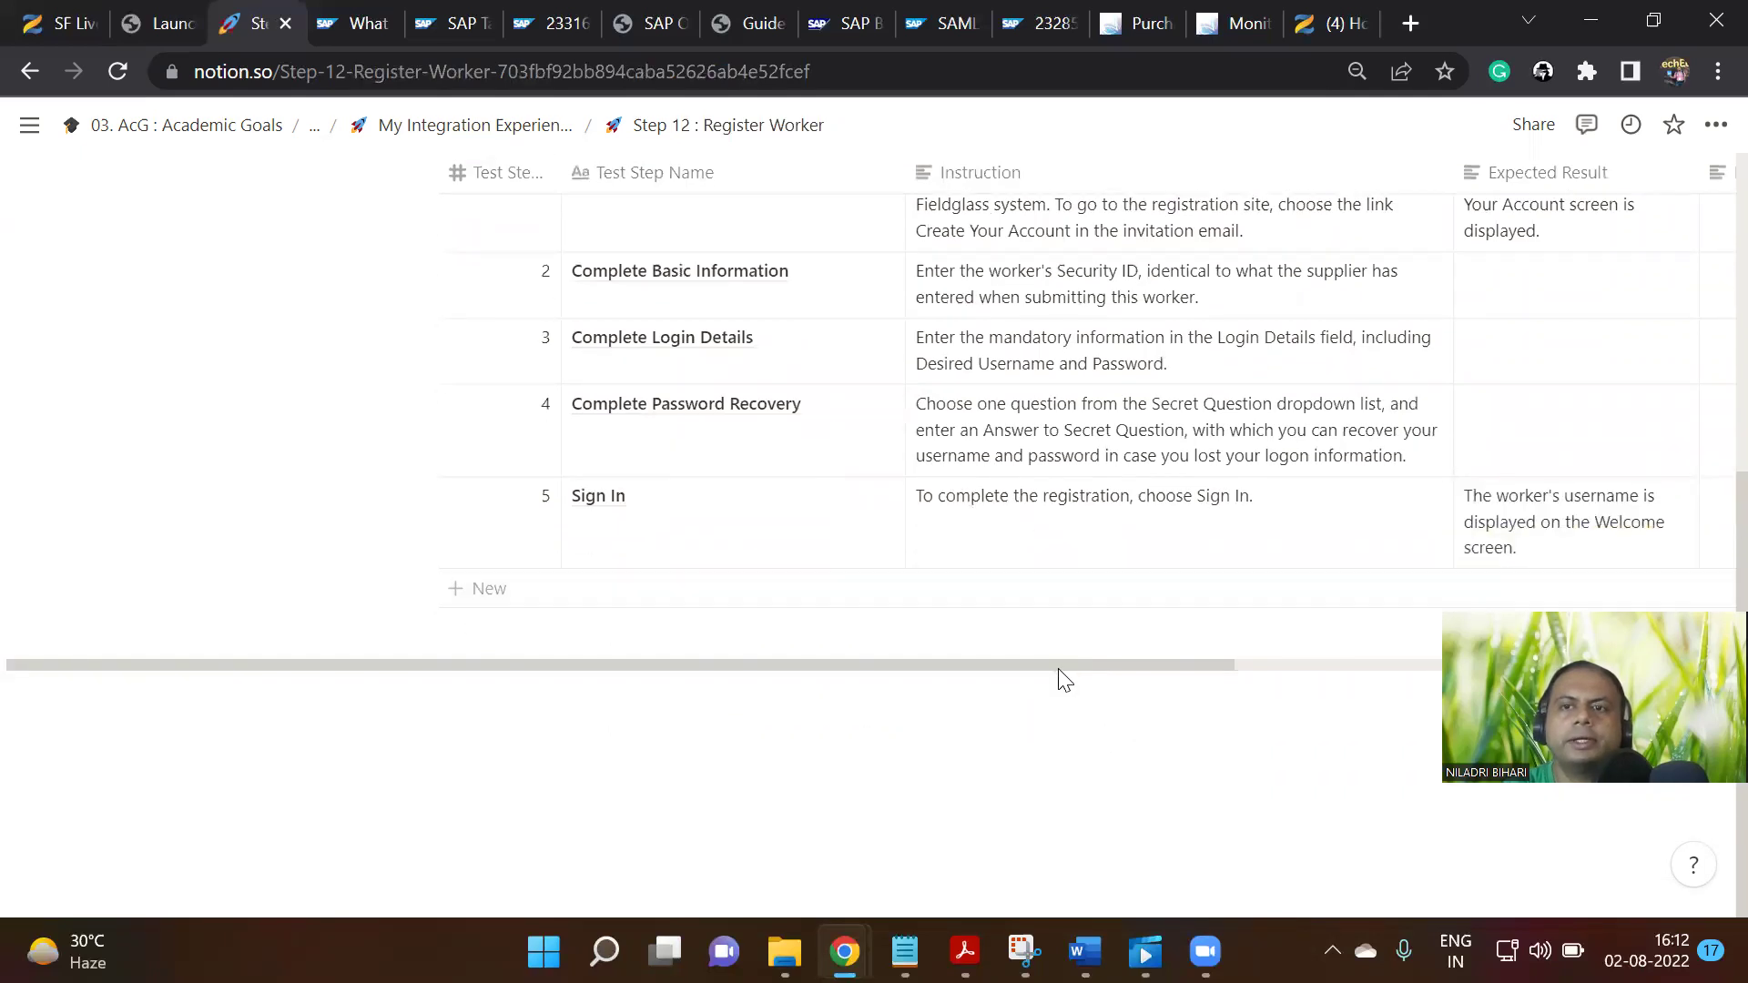
{"action": "left_click_drag", "start_coordinate": [1061, 672], "coordinate": [1348, 675]}
{"action": "scroll", "coordinate": [1138, 577], "scroll_direction": "up", "scroll_amount": 3}
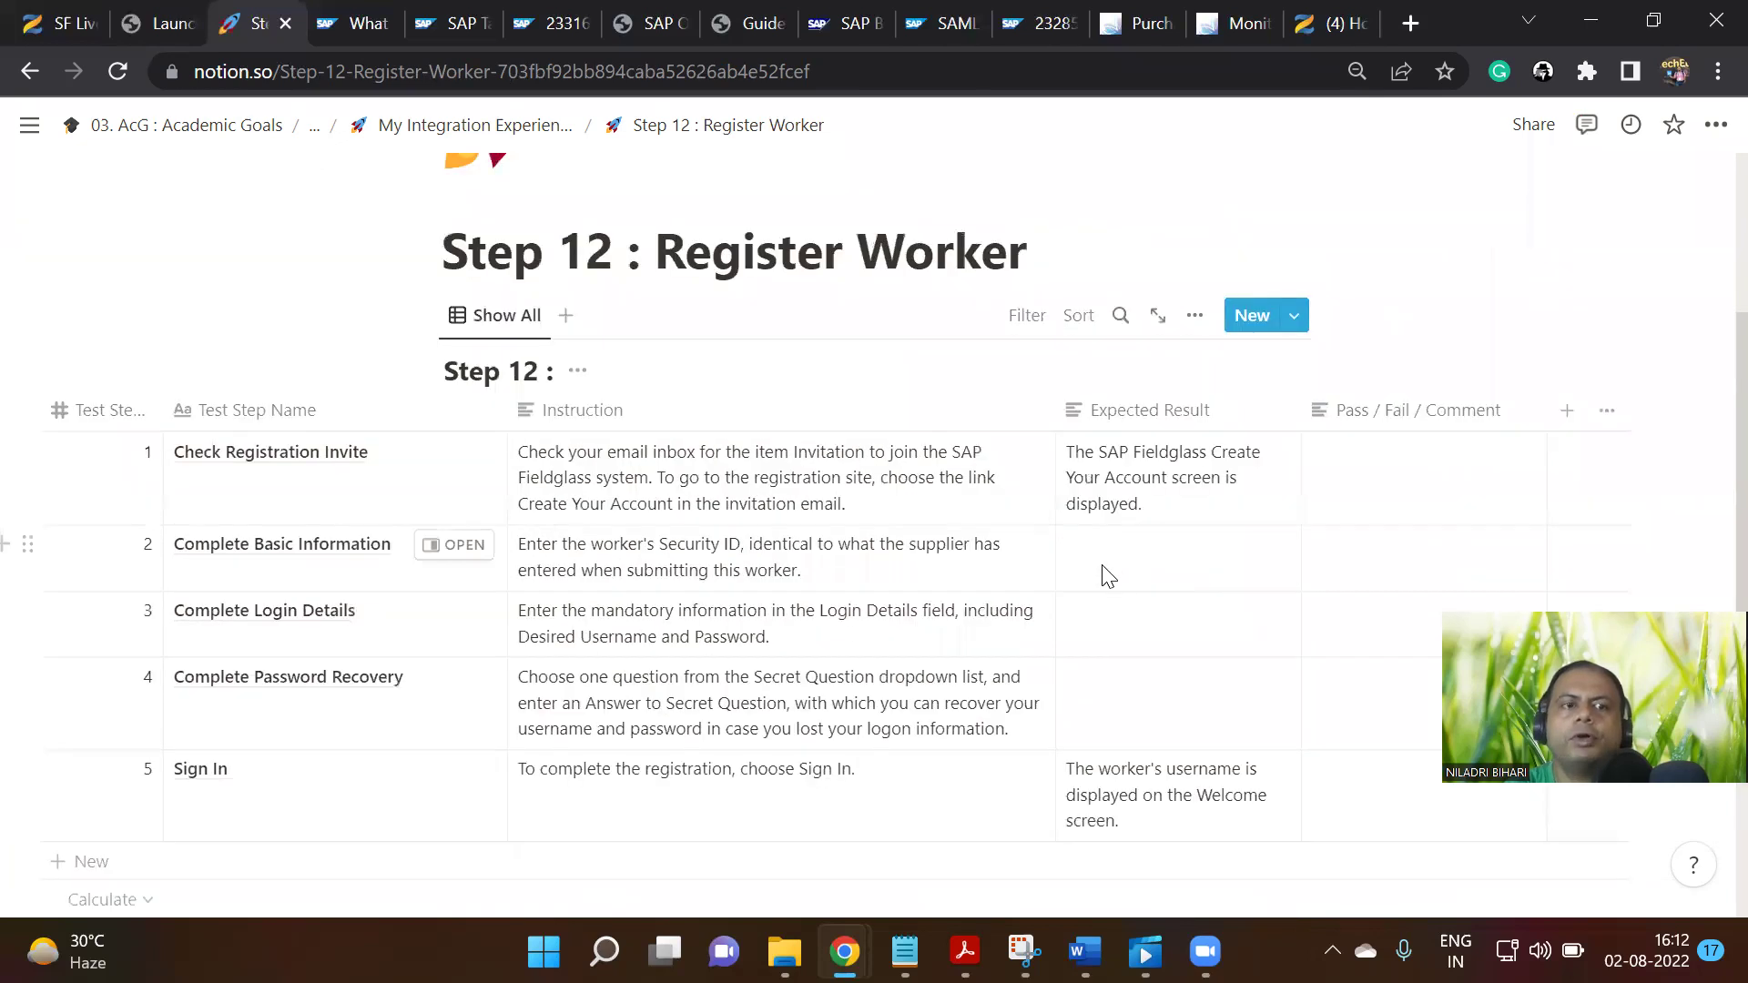
{"action": "left_click", "coordinate": [1391, 484]}
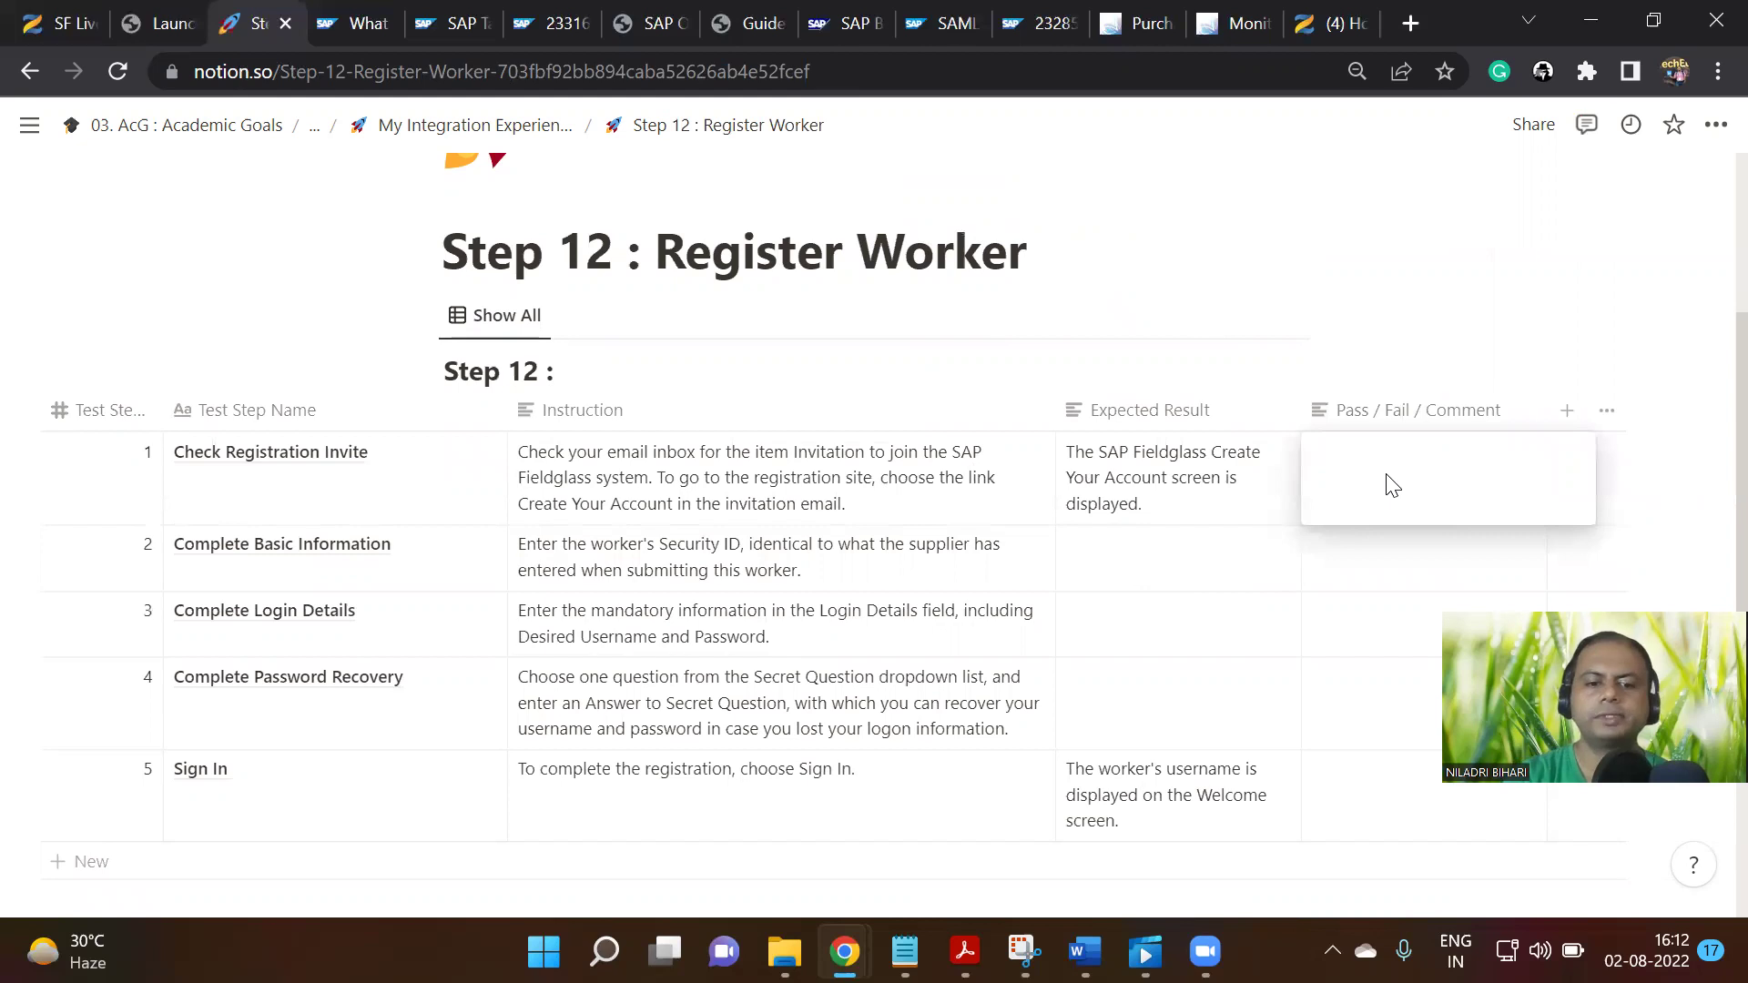
{"action": "type", "text": "In"}
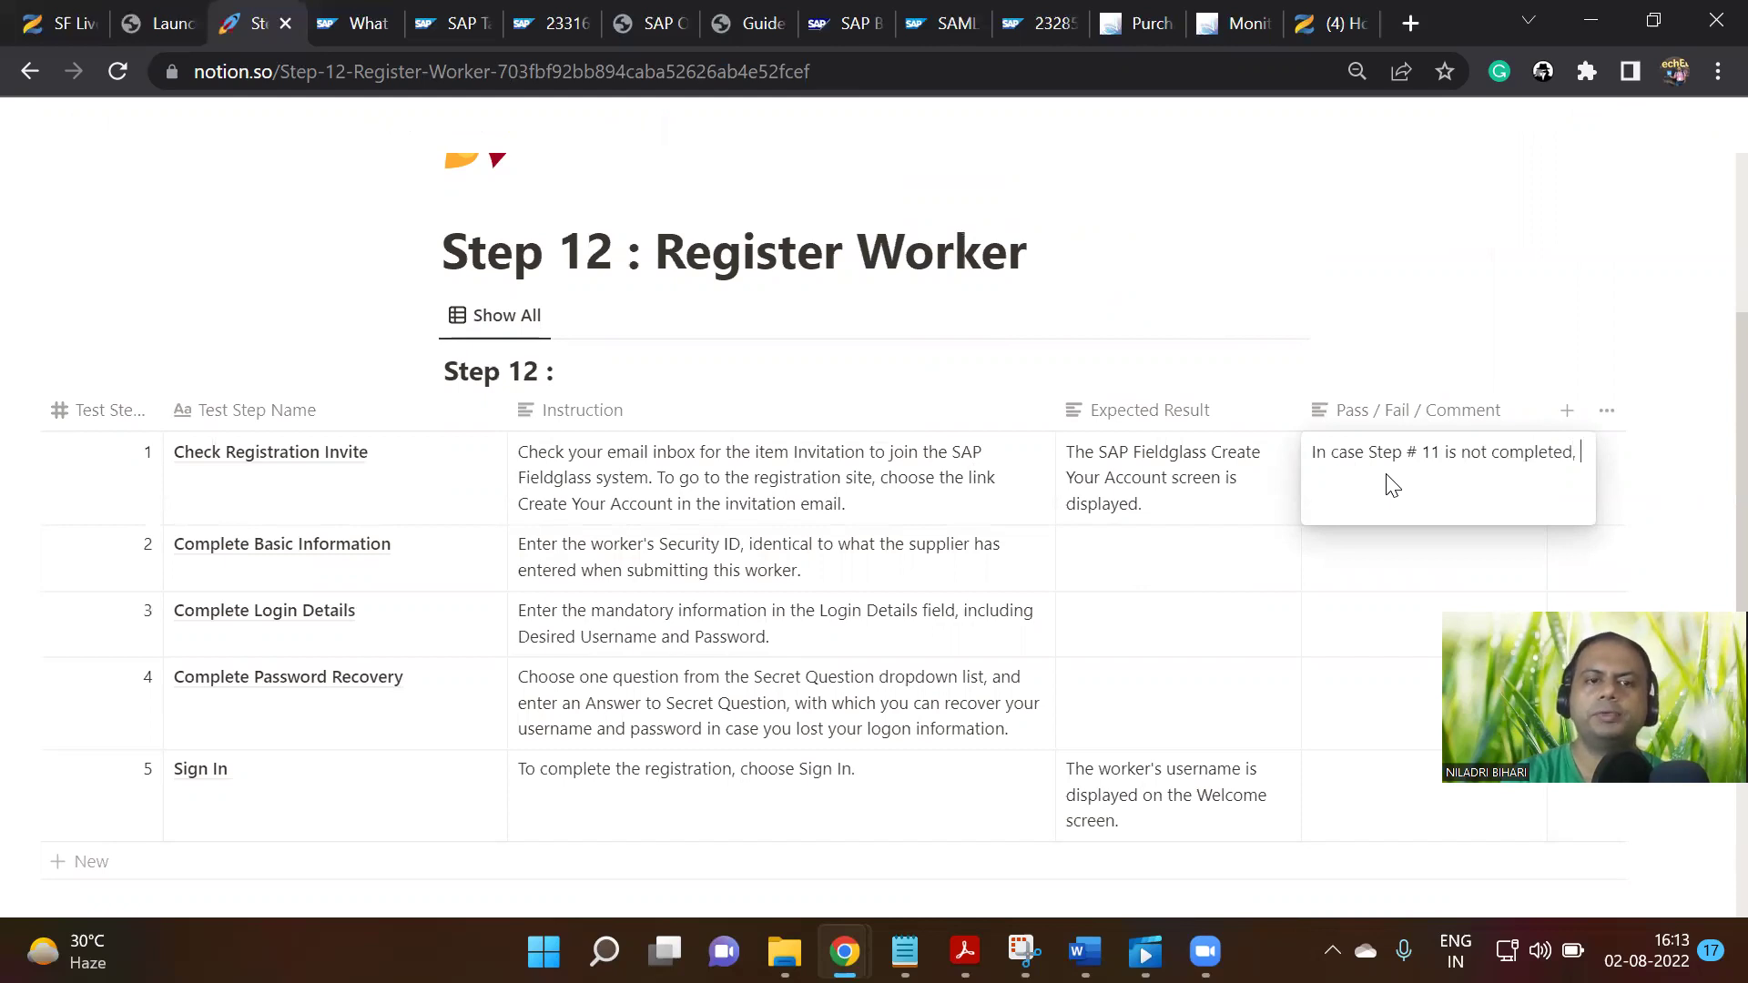
{"action": "type", "text": "You will"}
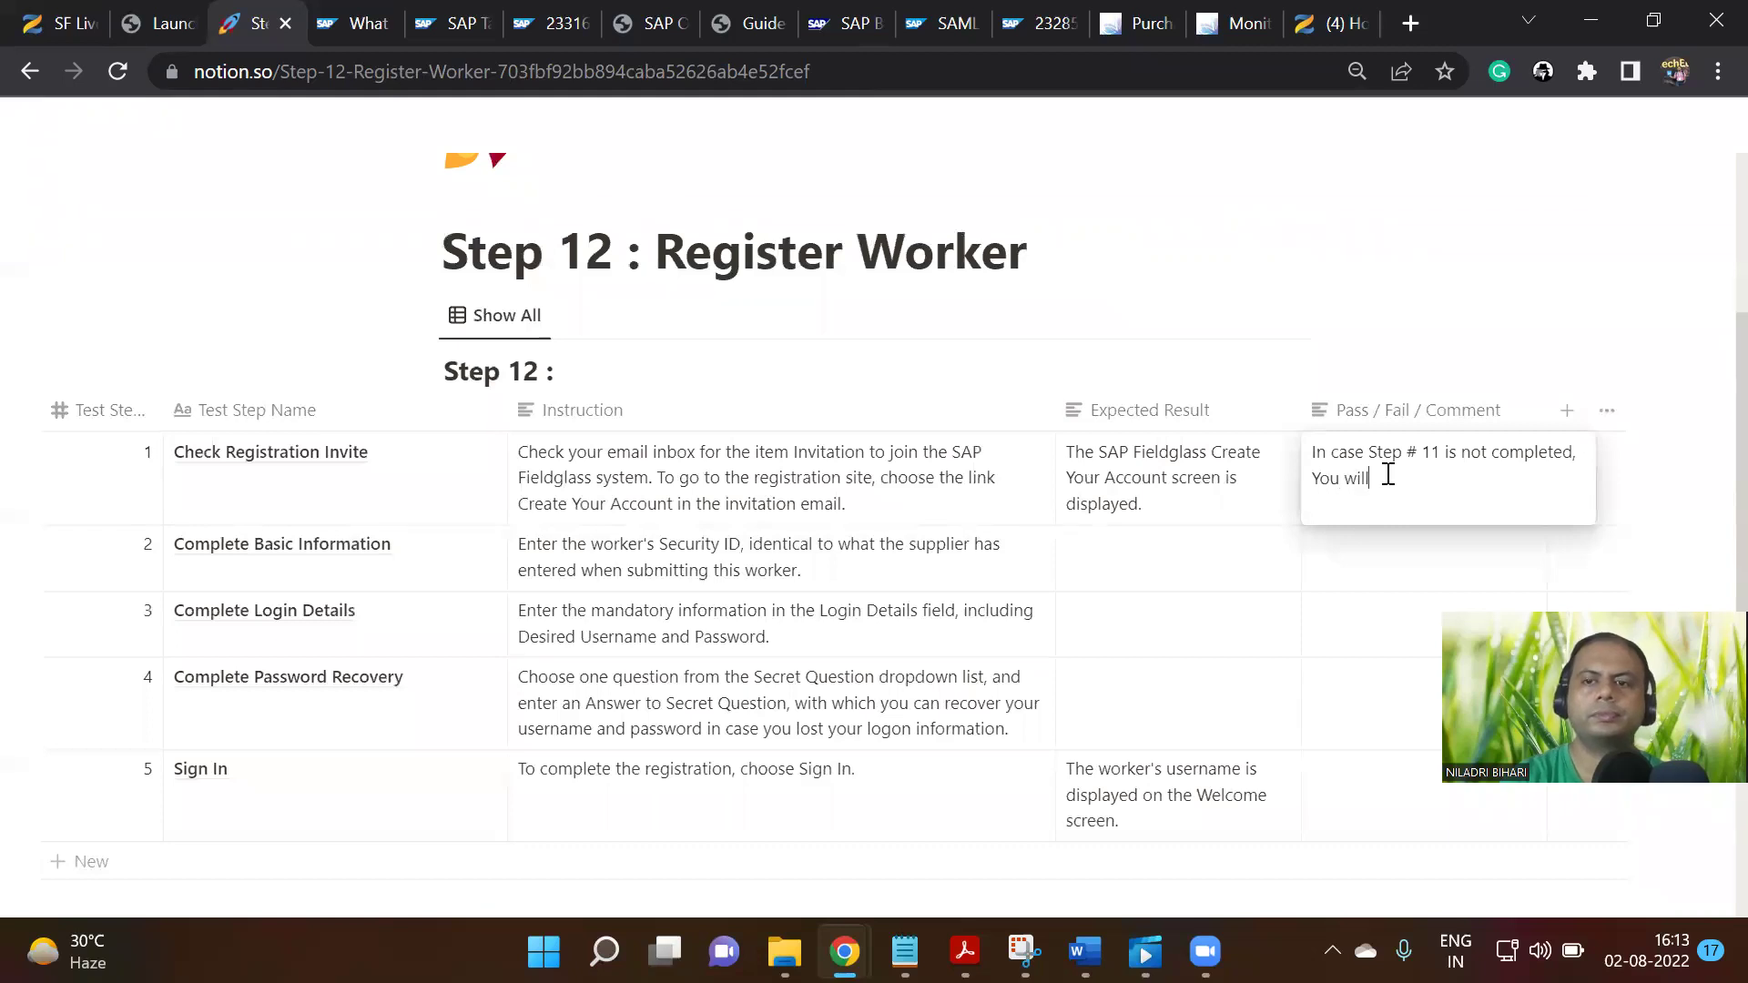
{"action": "type", "text": " not get email notification"}
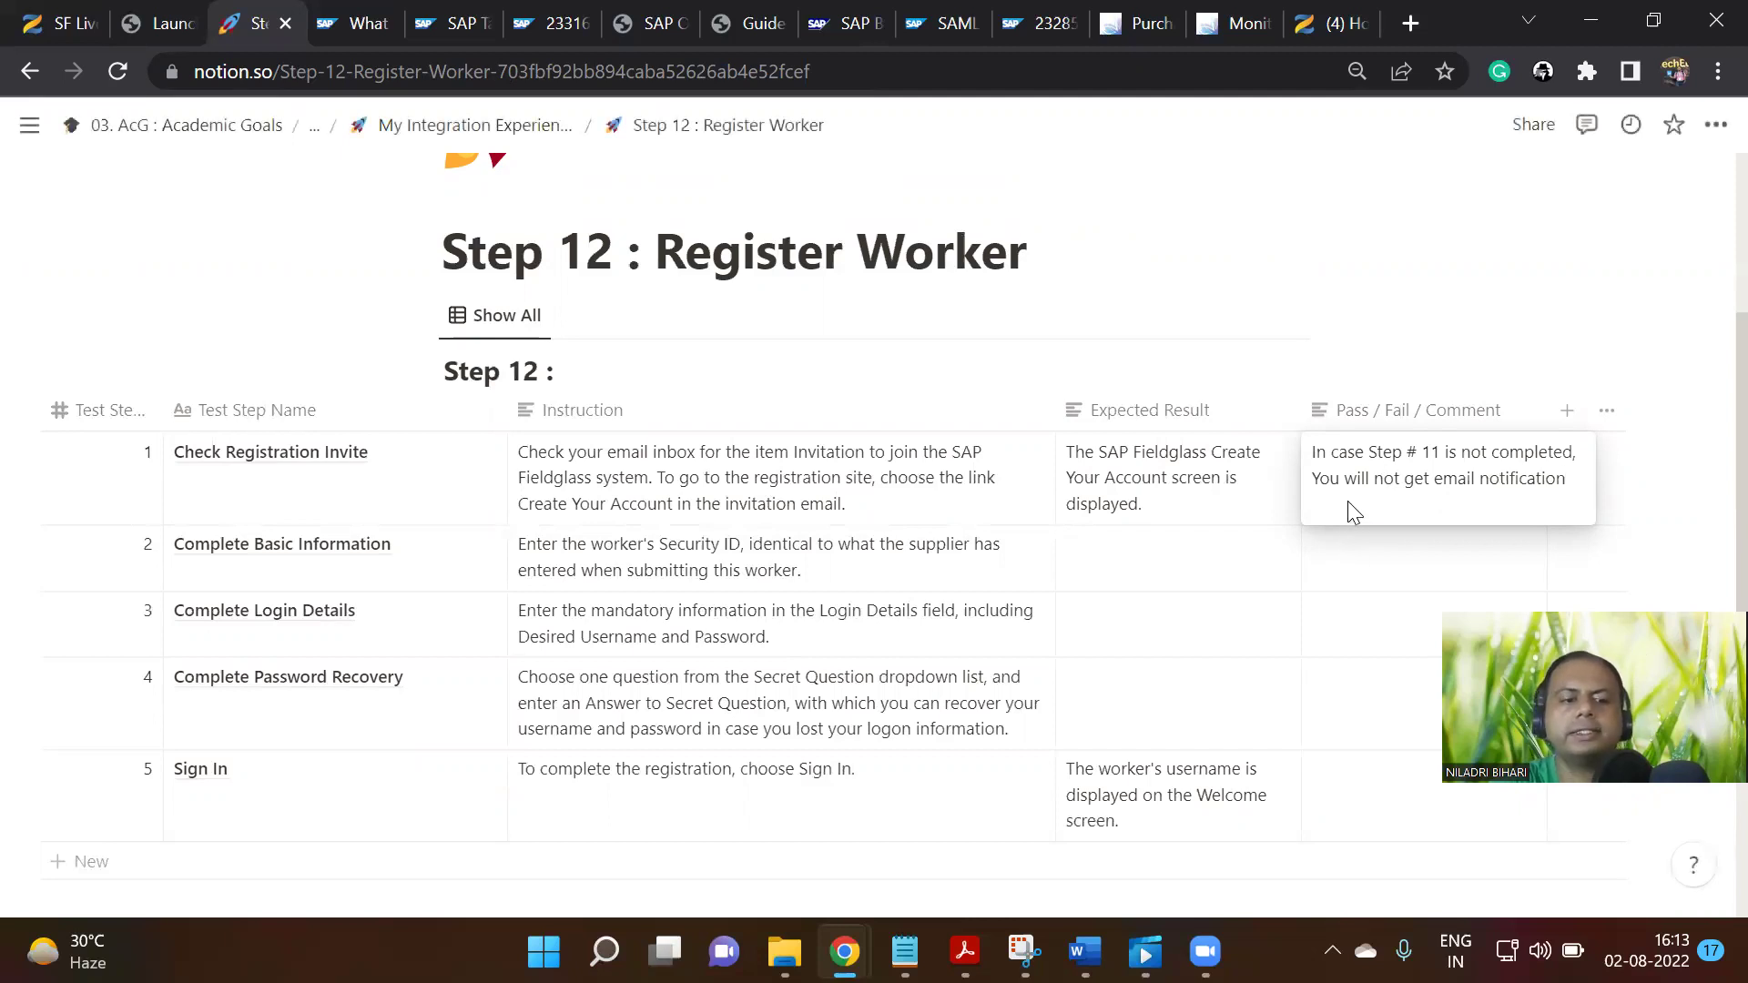
{"action": "key", "text": "ctrl+a"}
{"action": "key", "text": "ctrl+c"}
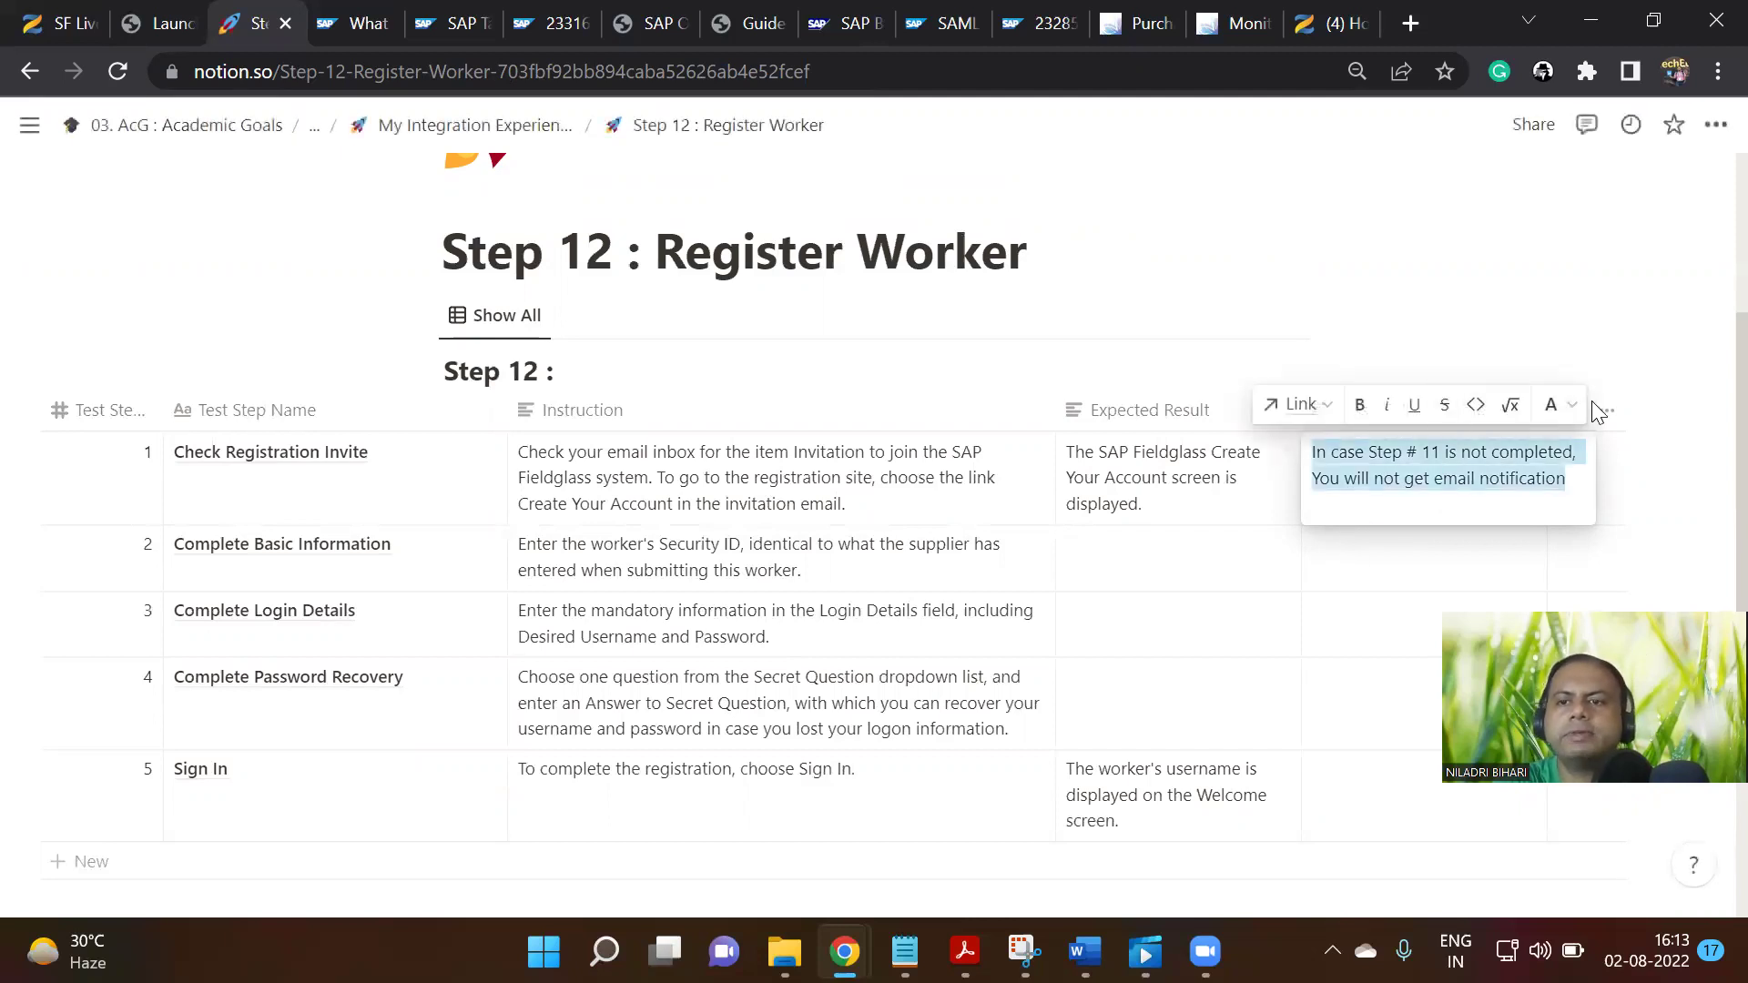
{"action": "left_click", "coordinate": [1553, 404]}
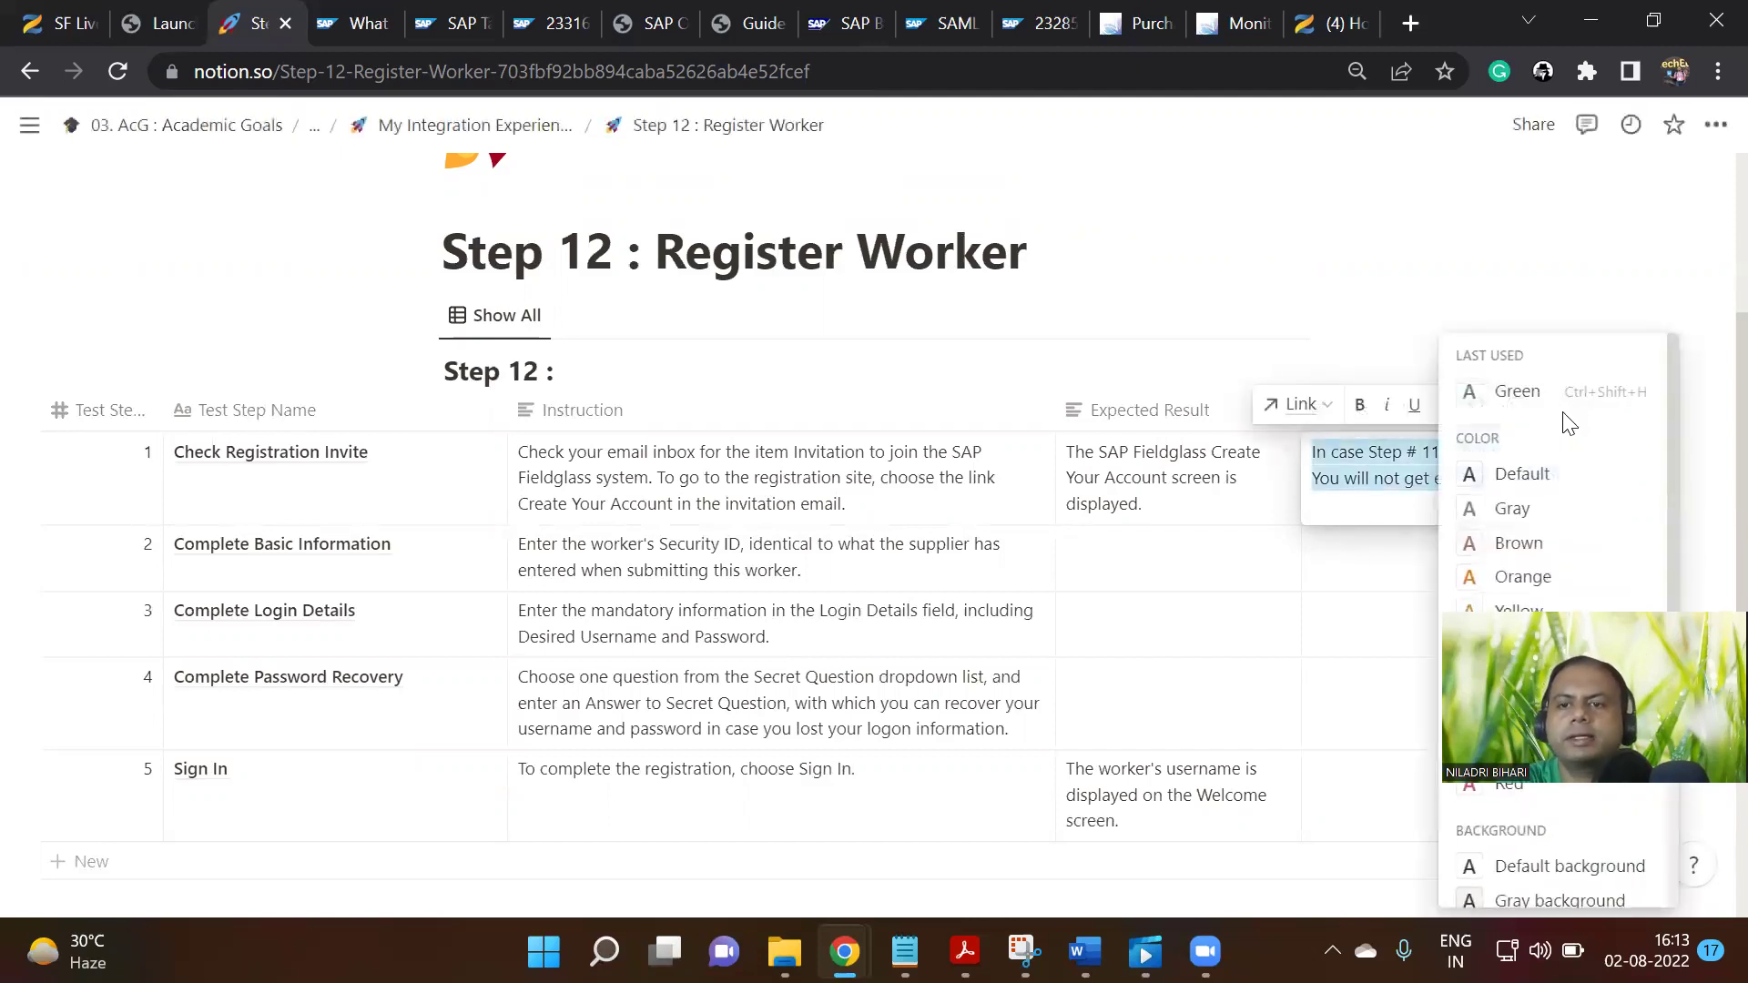
Make row 1's email-warning comment text orange
{"action": "left_click", "coordinate": [1548, 578]}
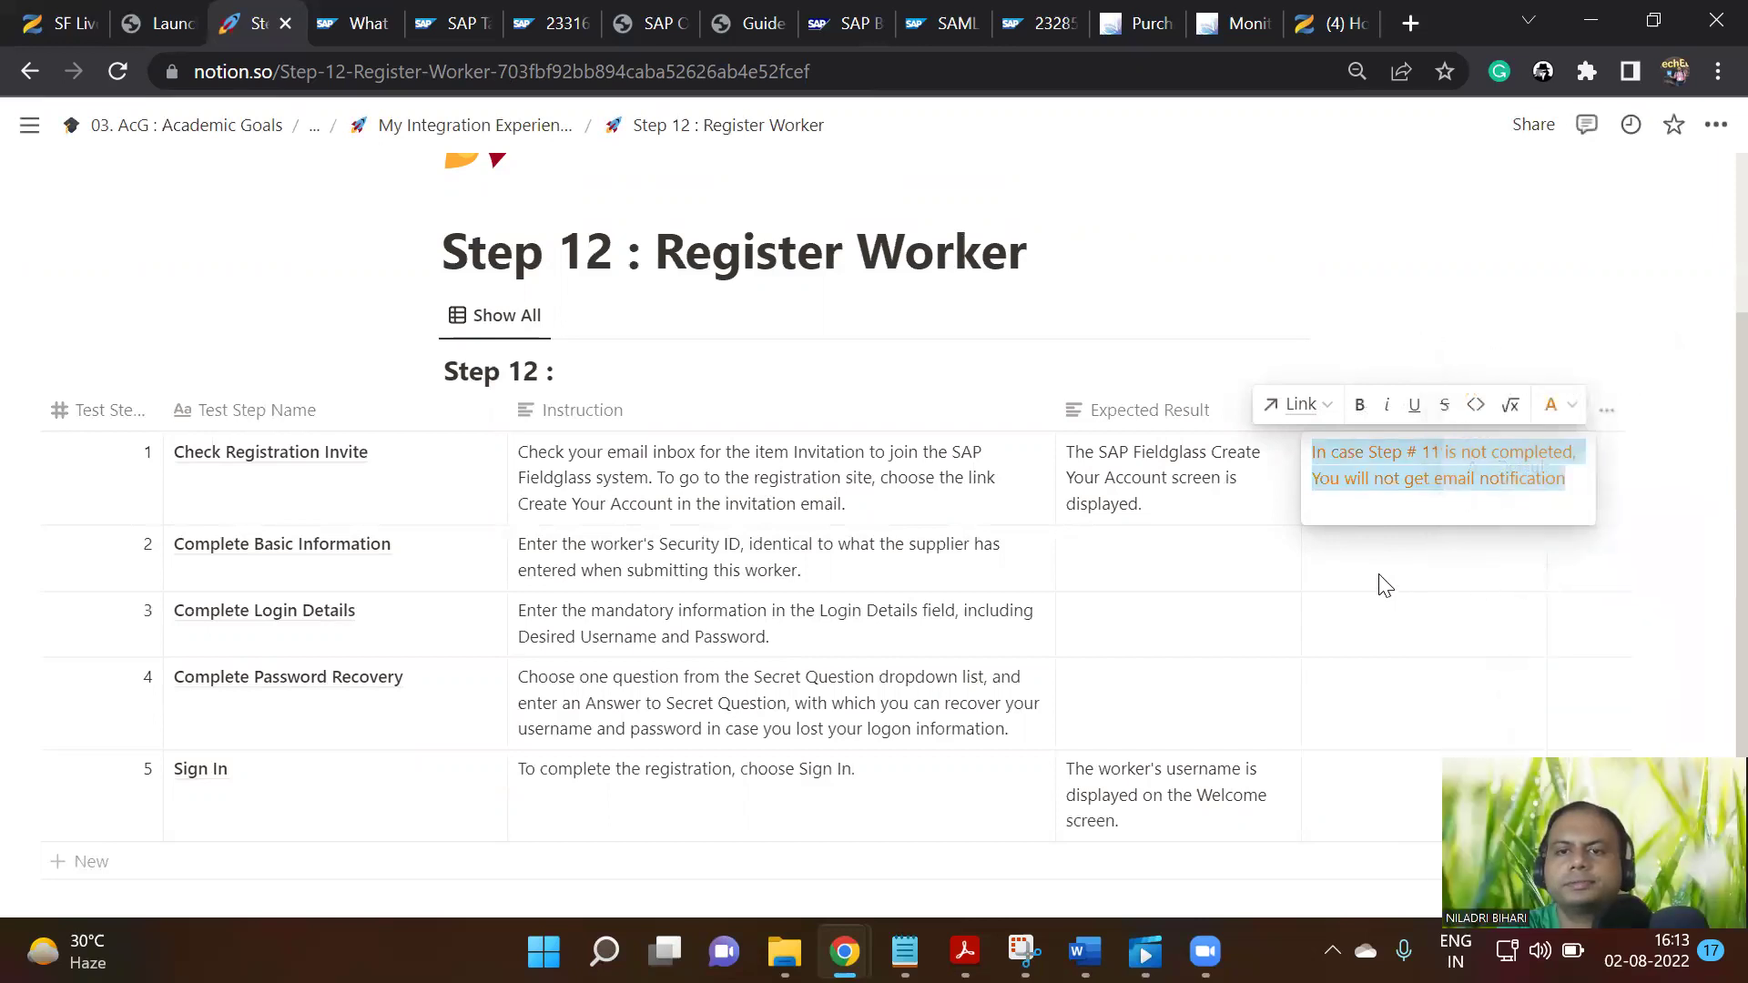
{"action": "key", "text": "Escape"}
{"action": "scroll", "coordinate": [1382, 583], "scroll_direction": "down", "scroll_amount": 2}
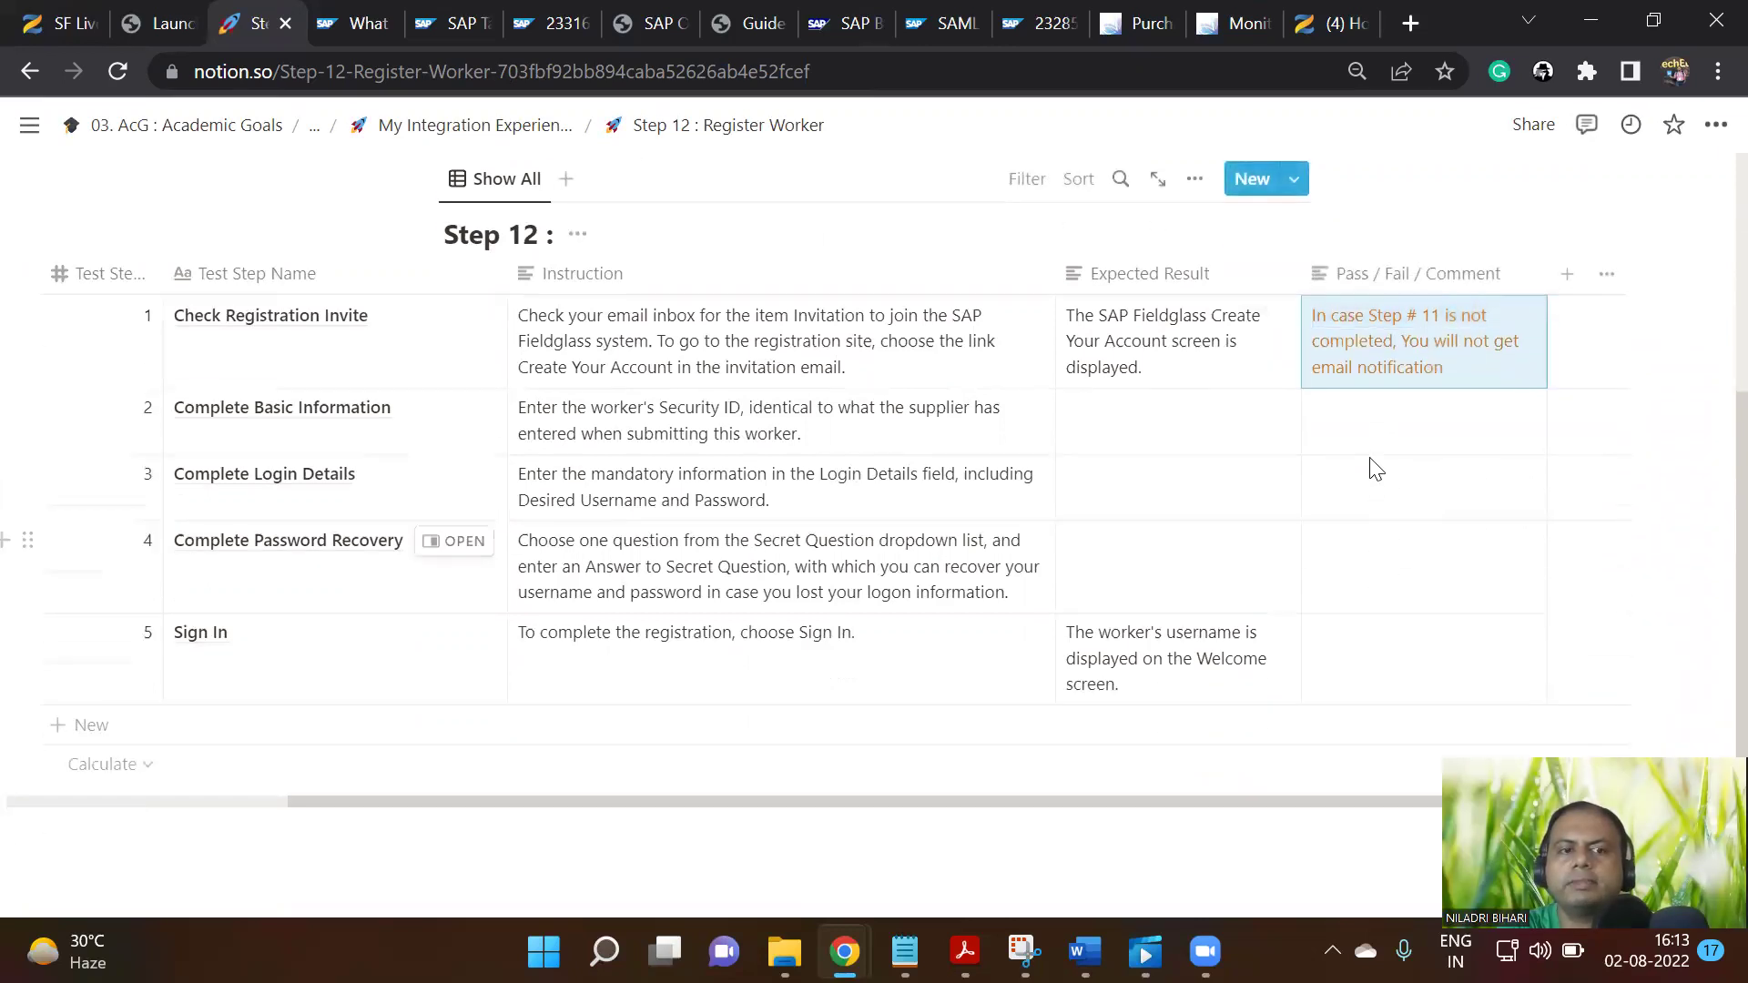
Paste the same Step # 11 email-warning comment into the comment cells of rows 2 to 5
{"action": "left_click", "coordinate": [1388, 427]}
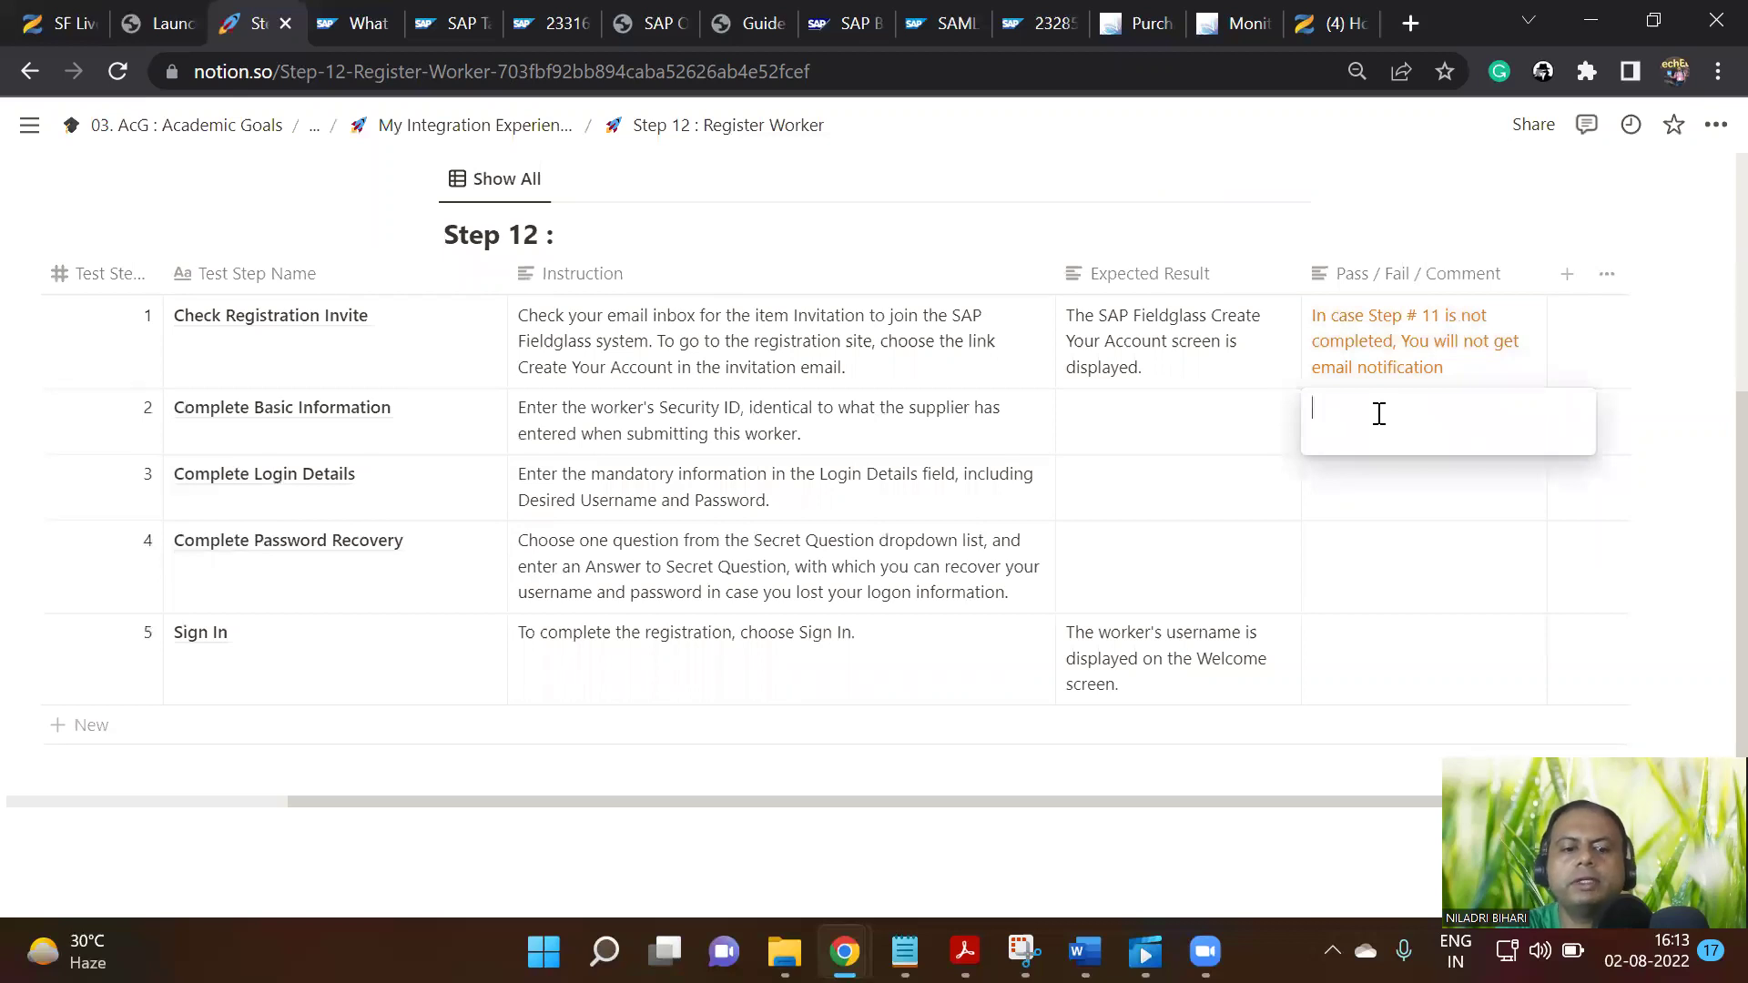
{"action": "key", "text": "ctrl+v"}
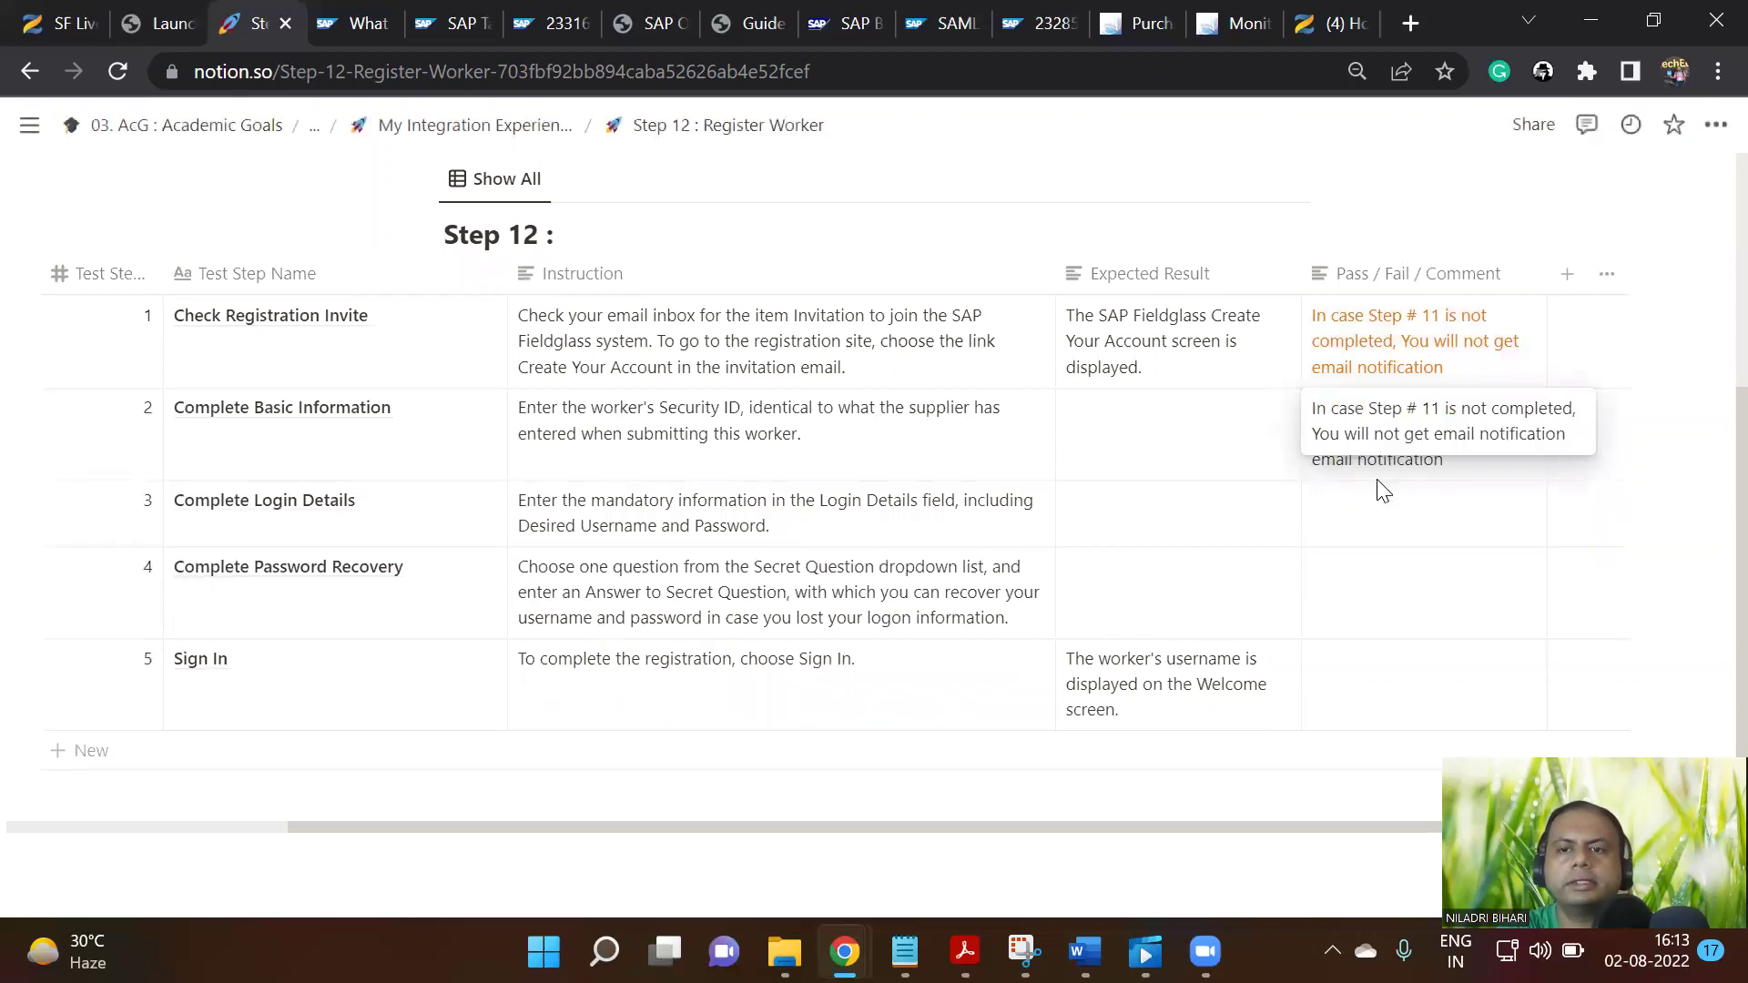
{"action": "key", "text": "Escape"}
{"action": "left_click", "coordinate": [1375, 515]}
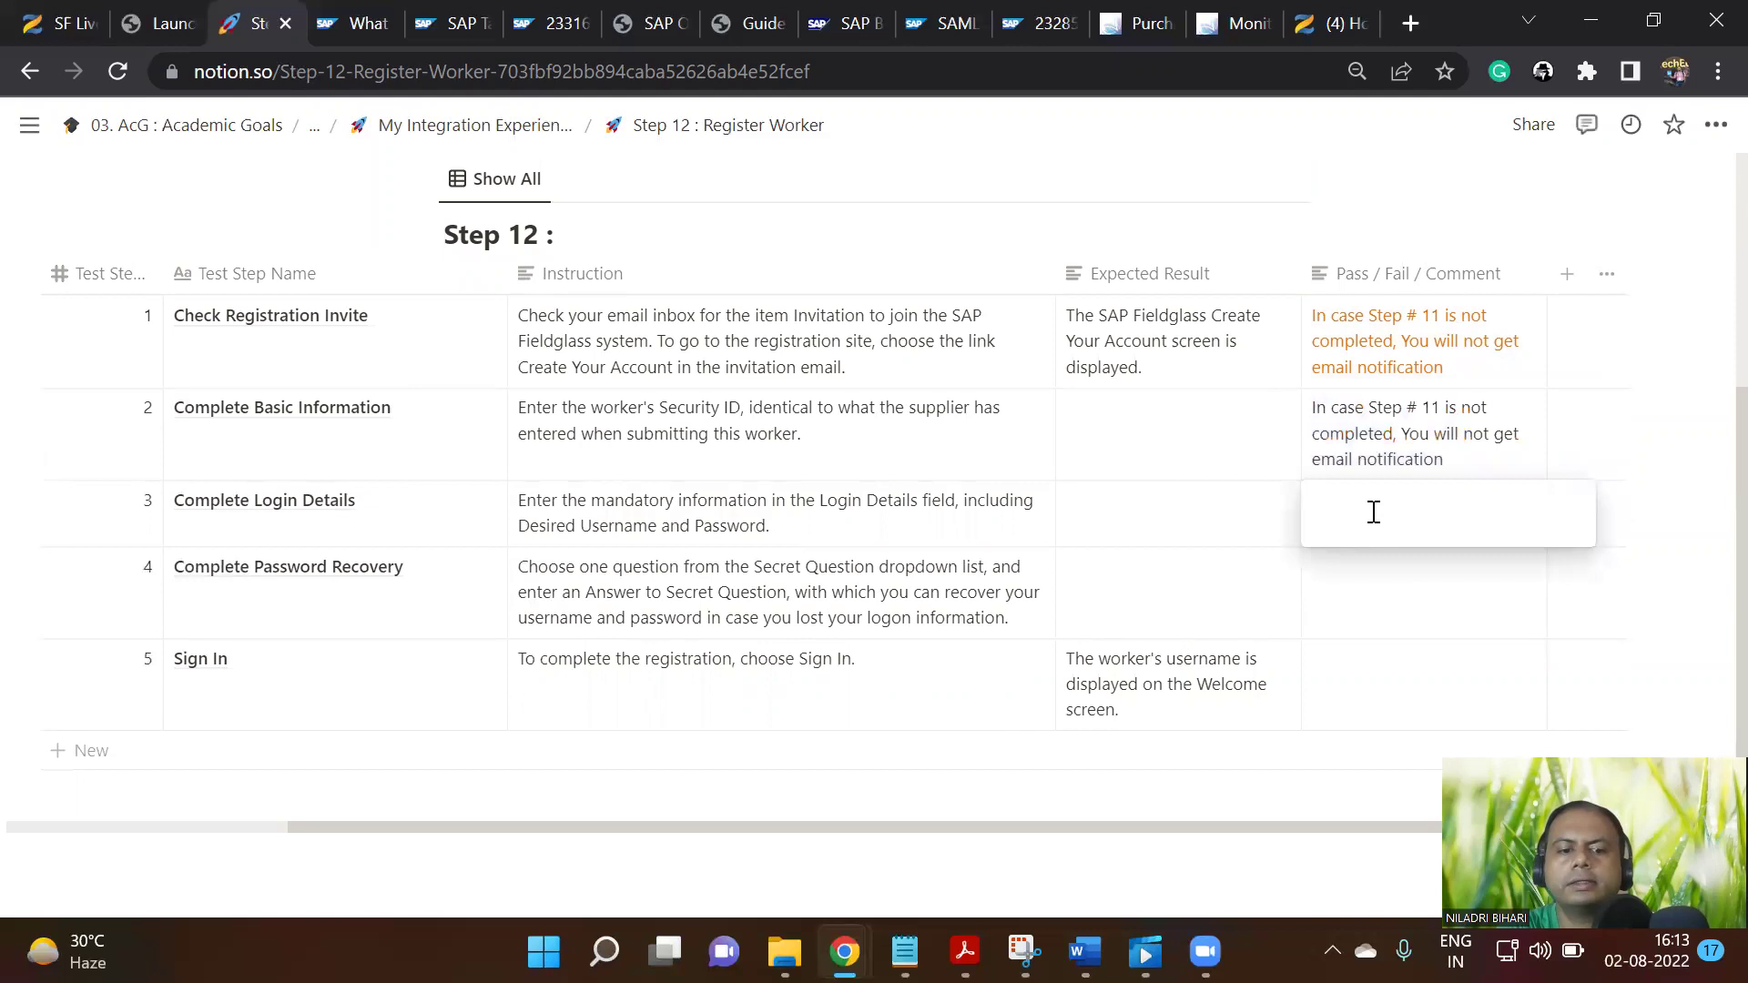
{"action": "key", "text": "ctrl+v"}
{"action": "key", "text": "Escape"}
{"action": "left_click", "coordinate": [1348, 627]}
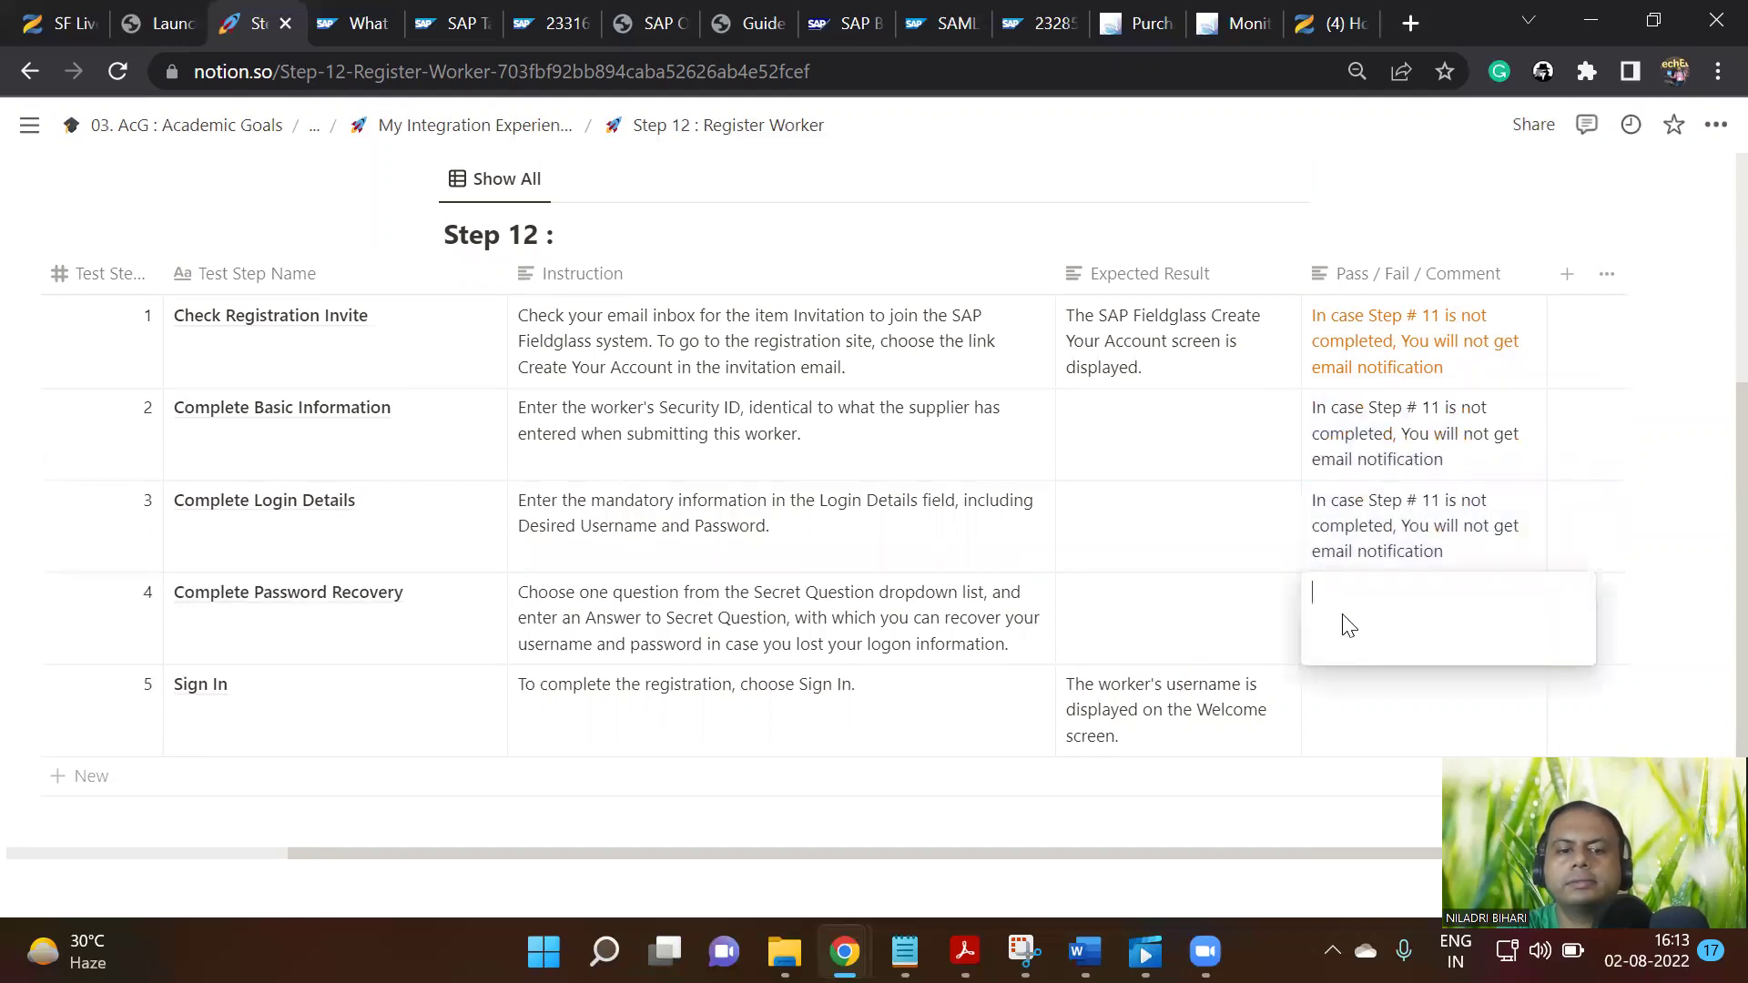
{"action": "key", "text": "ctrl+v"}
{"action": "key", "text": "Escape"}
{"action": "left_click", "coordinate": [1369, 718]}
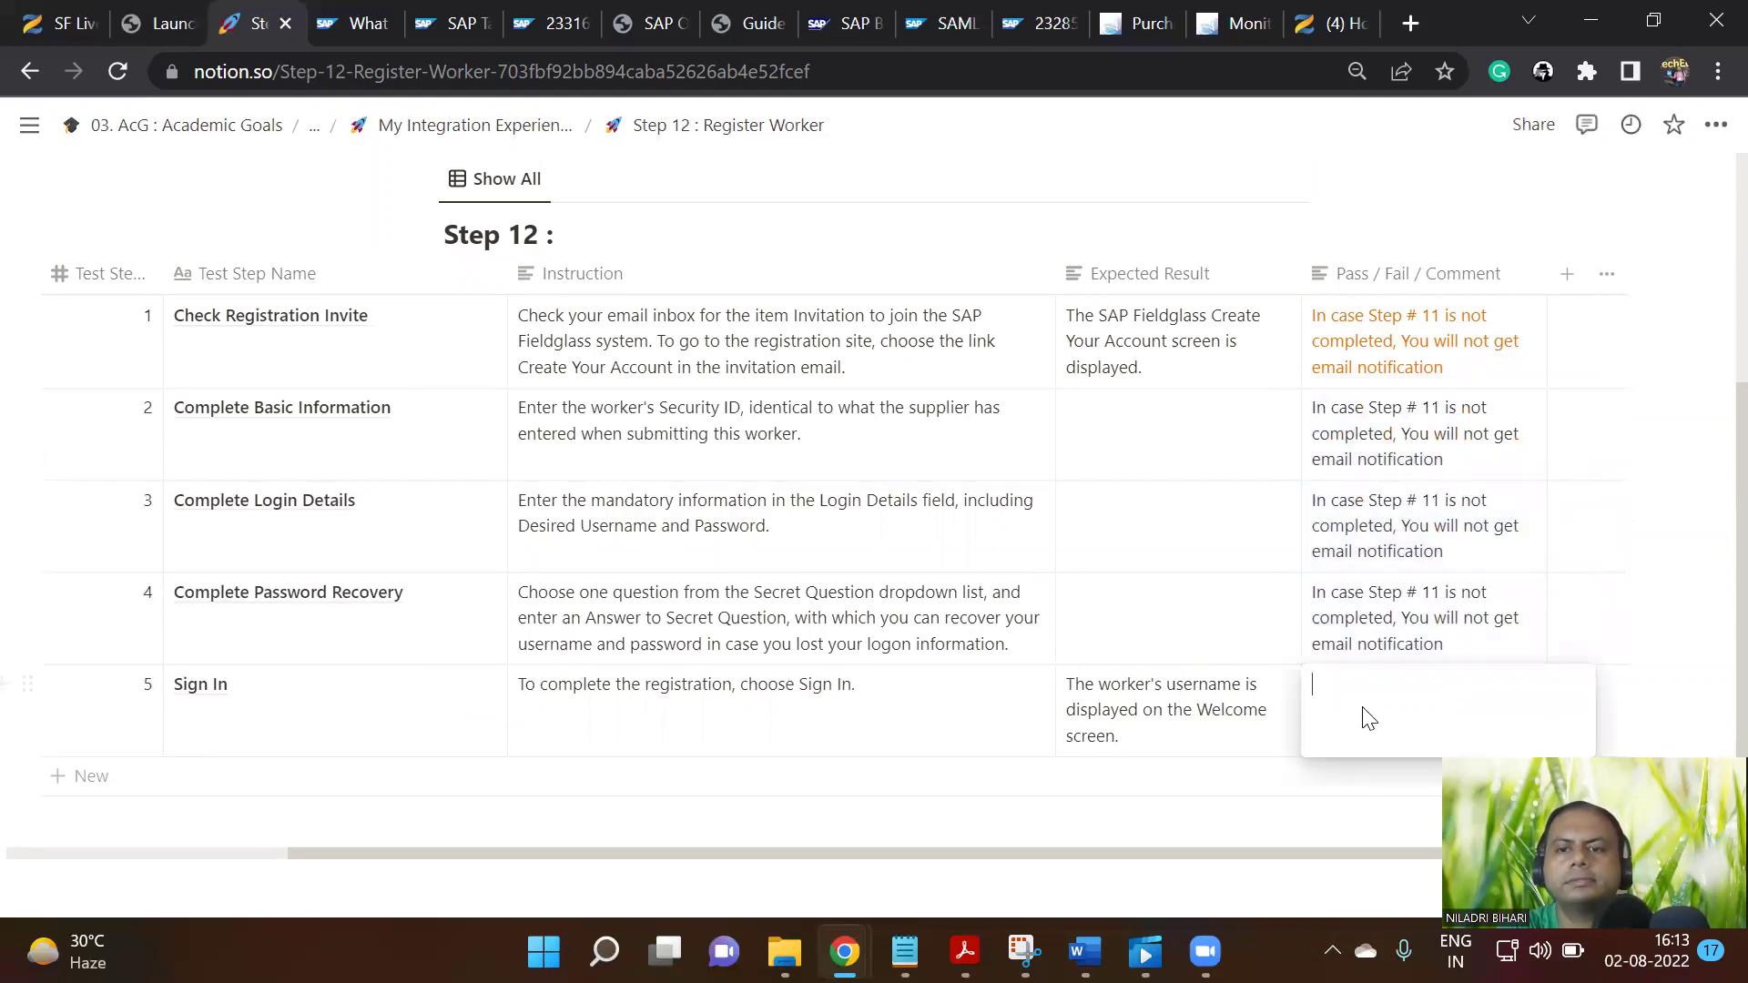
{"action": "key", "text": "ctrl+v"}
{"action": "key", "text": "Escape"}
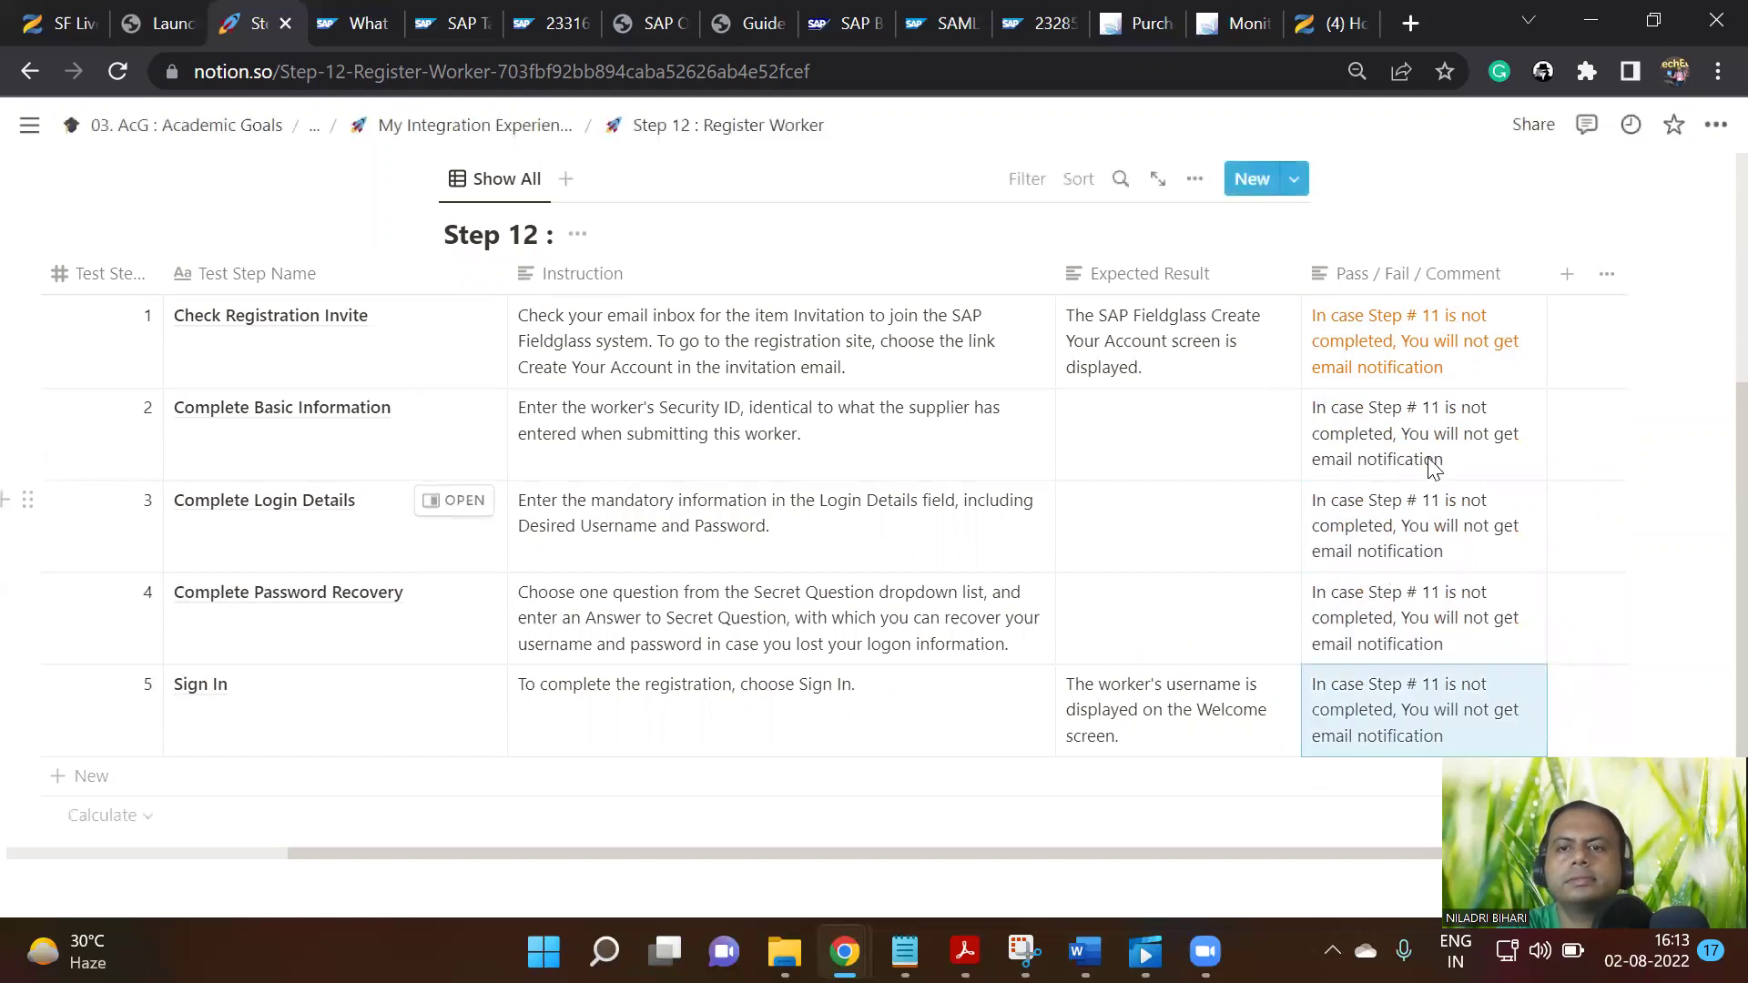
Colour the comment text of rows 2 and 3 orange
{"action": "left_click", "coordinate": [1434, 458]}
{"action": "key", "text": "ctrl+a"}
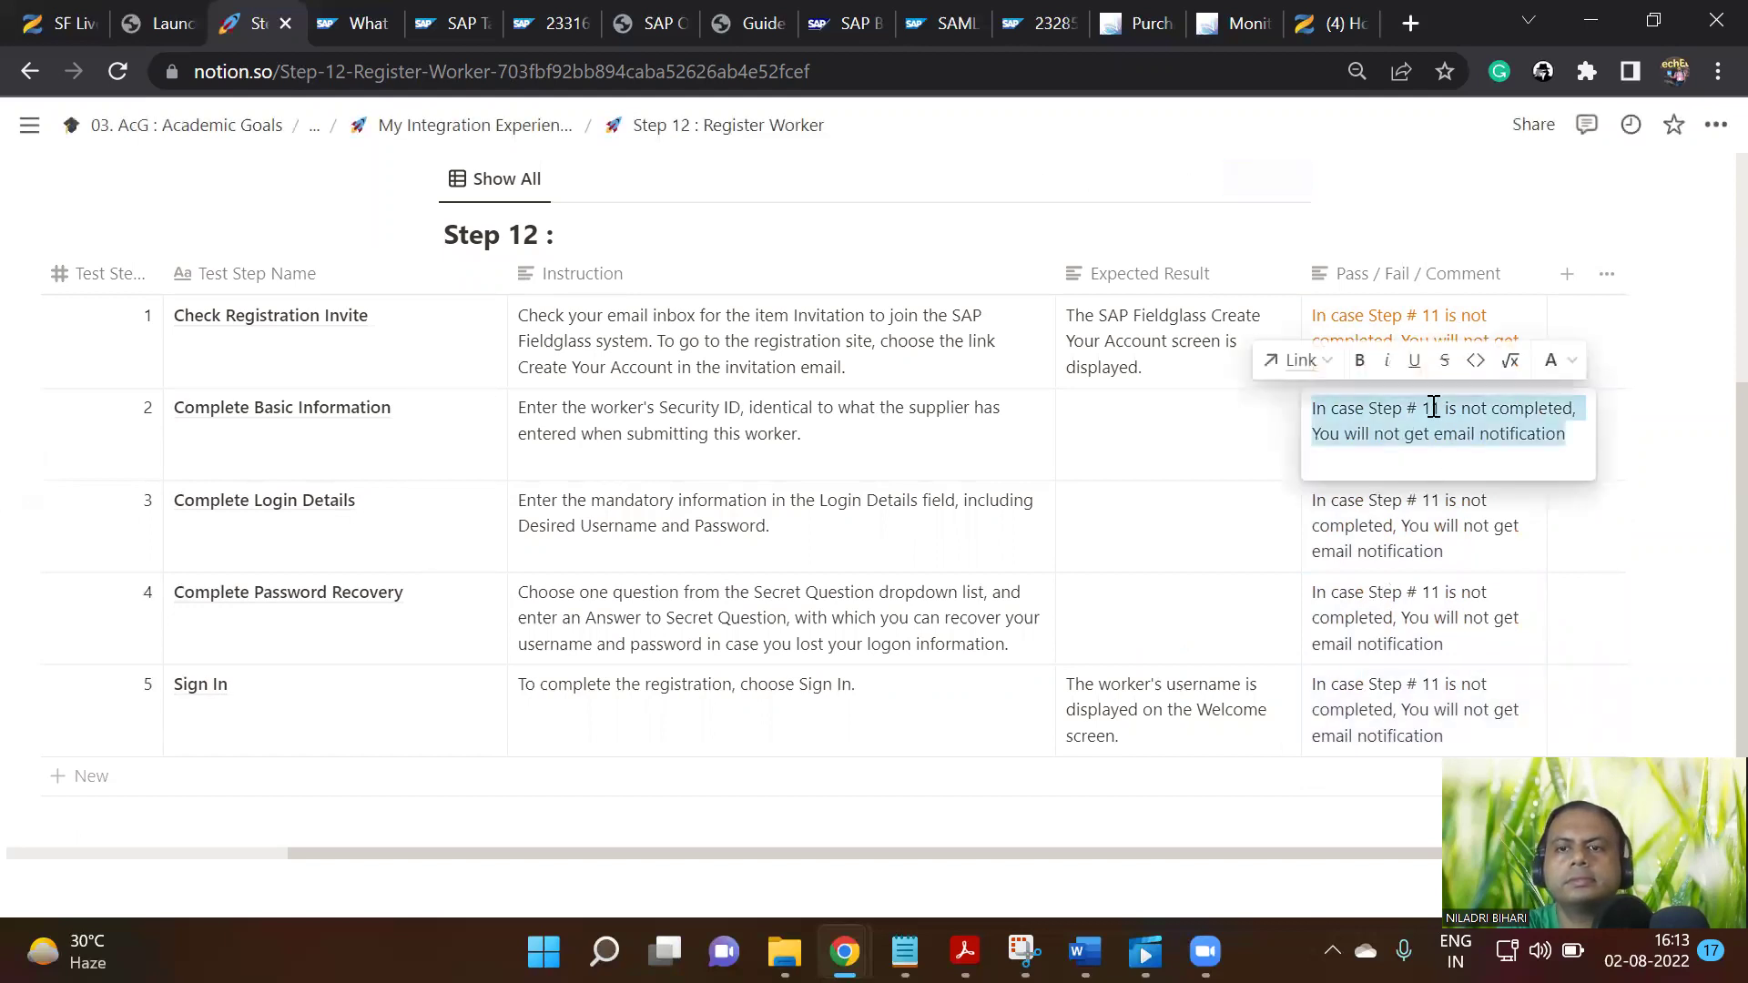
{"action": "left_click", "coordinate": [1552, 360]}
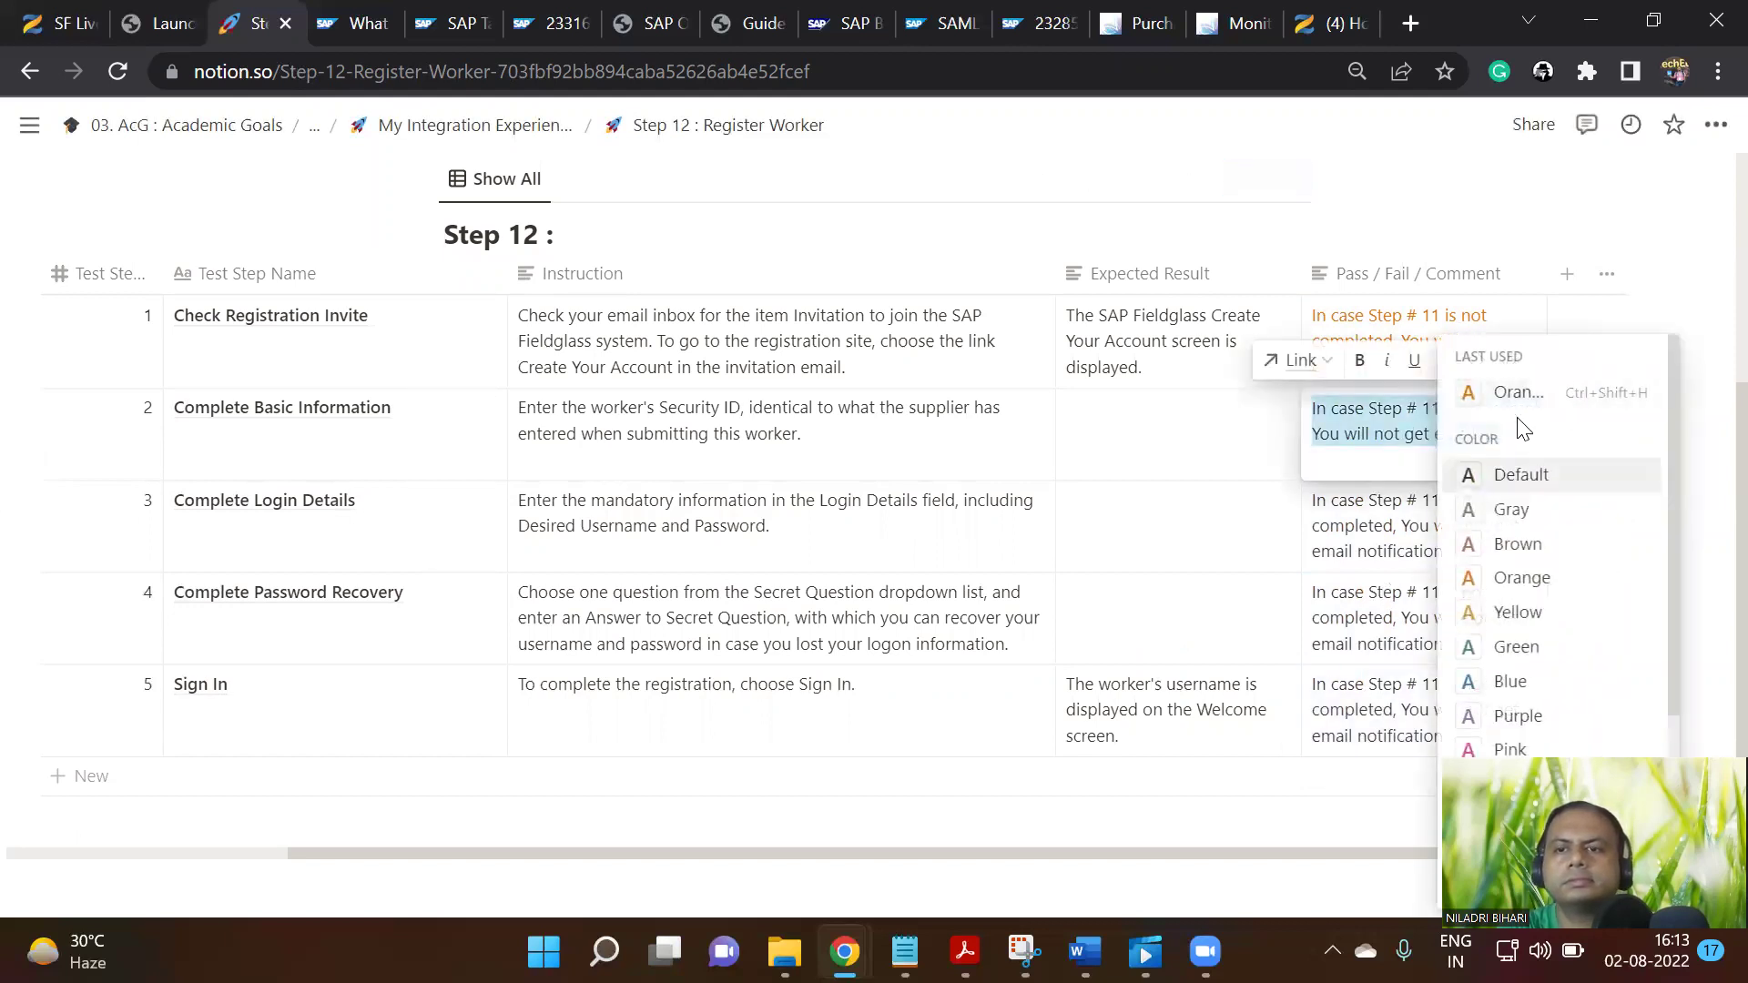
{"action": "left_click", "coordinate": [1515, 400]}
{"action": "key", "text": "Escape"}
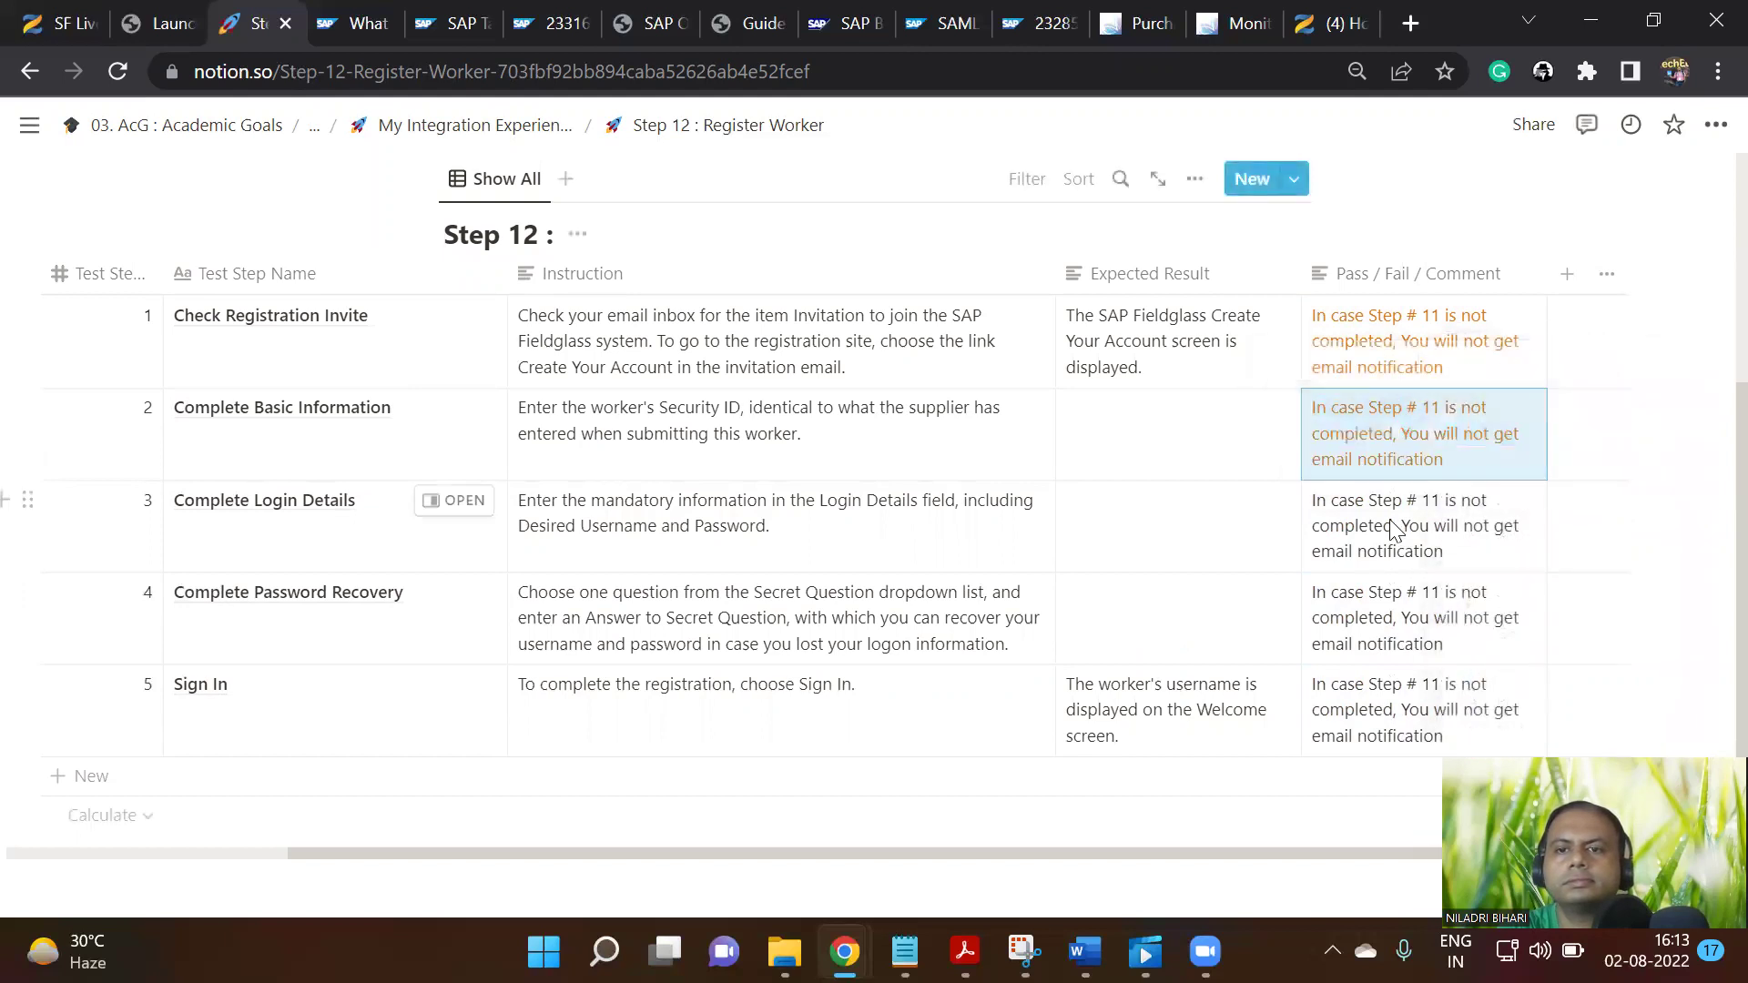
{"action": "double_click", "coordinate": [1392, 521]}
{"action": "key", "text": "ctrl+a"}
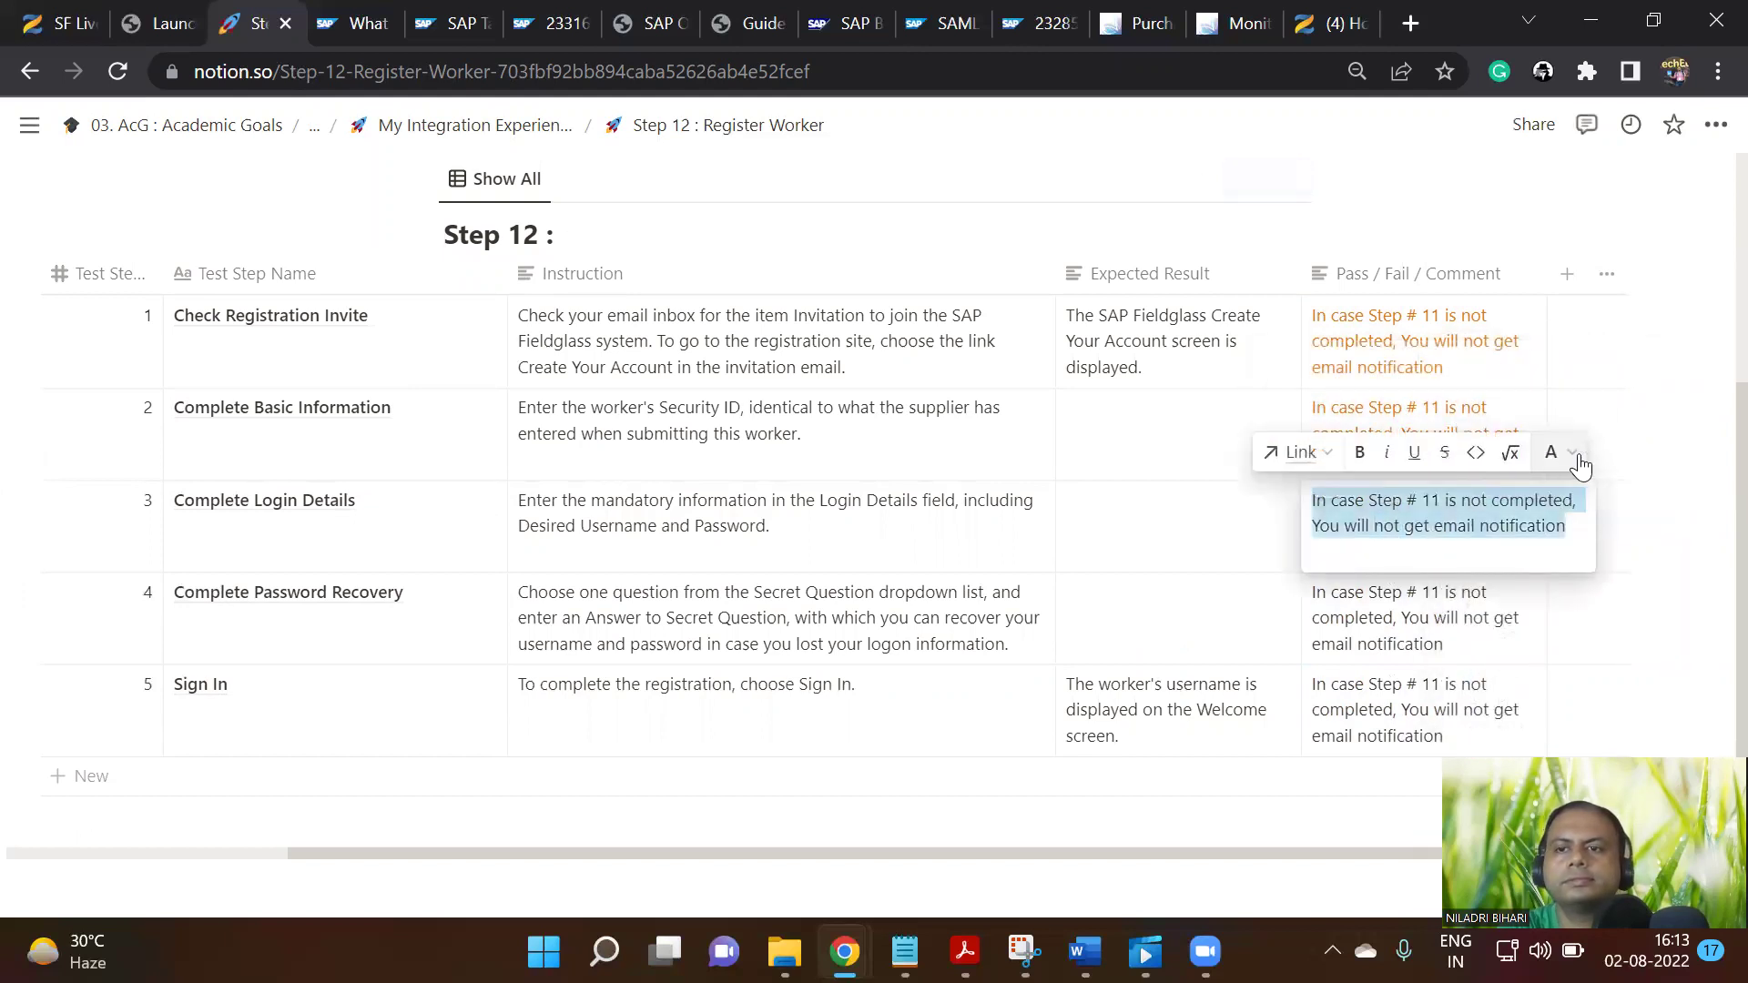
{"action": "left_click", "coordinate": [1554, 452]}
{"action": "left_click", "coordinate": [1539, 412]}
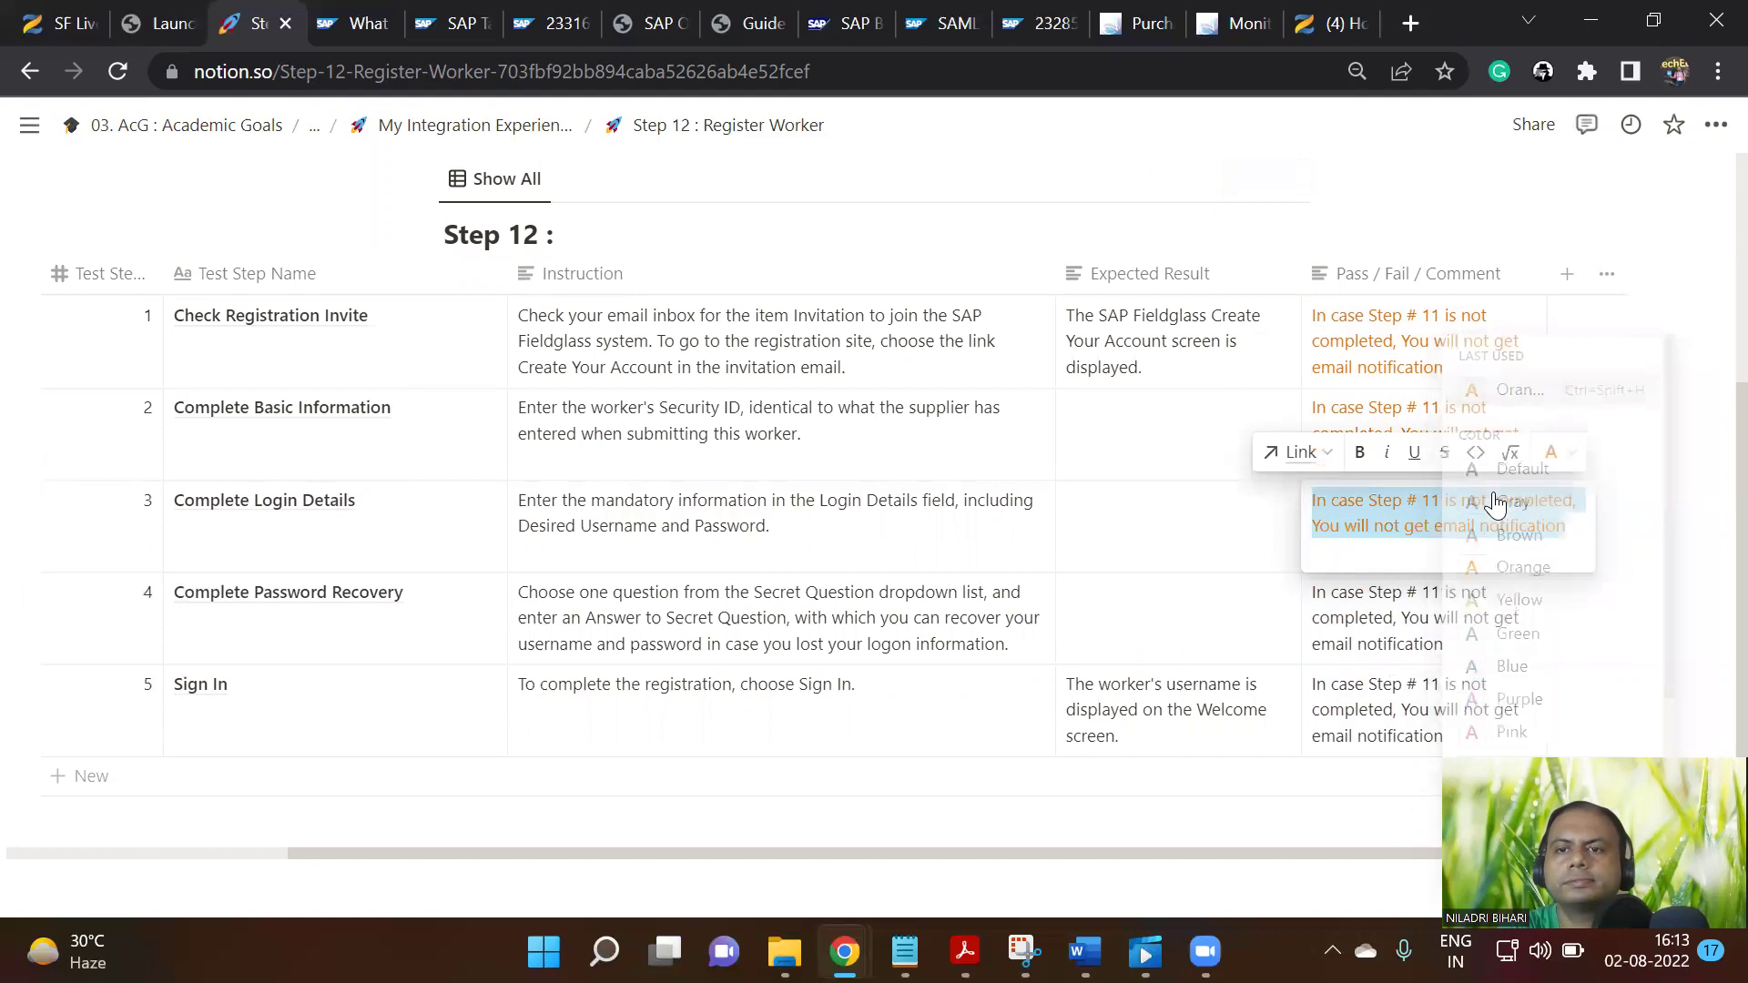
{"action": "key", "text": "Escape"}
Colour the comment text of rows 4 and 5 orange
{"action": "left_click", "coordinate": [1425, 612]}
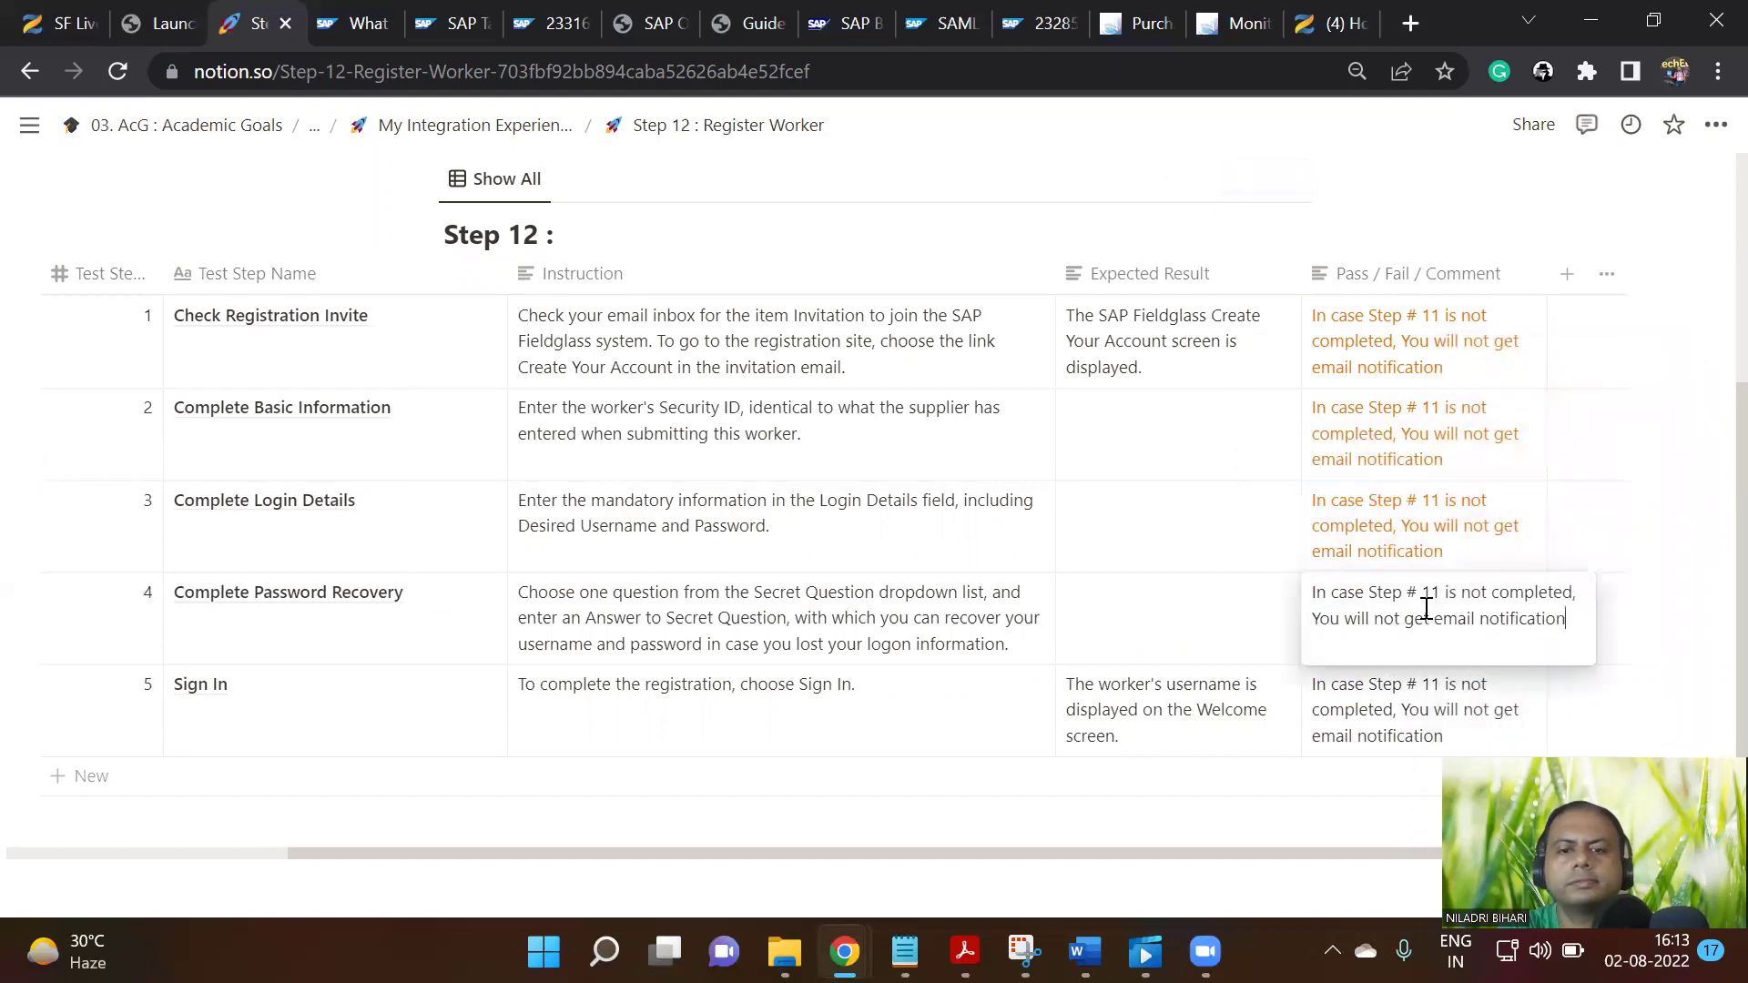
{"action": "key", "text": "ctrl+a"}
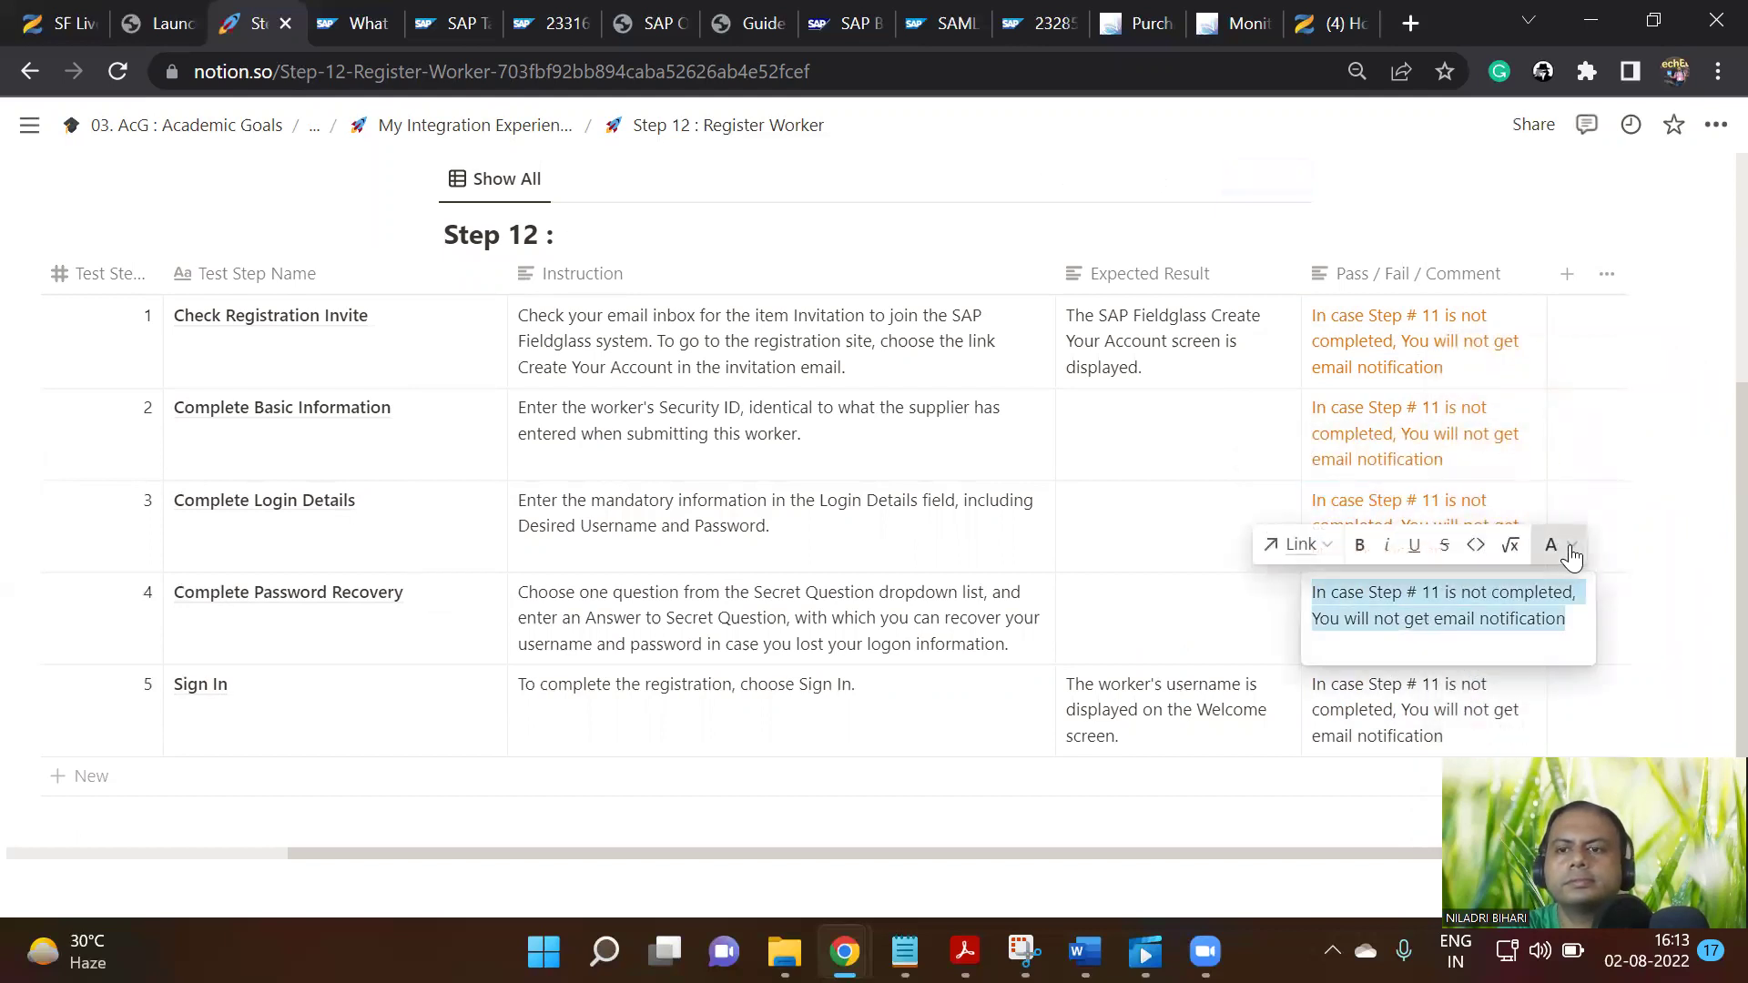
{"action": "left_click", "coordinate": [1570, 551]}
{"action": "left_click", "coordinate": [1529, 398]}
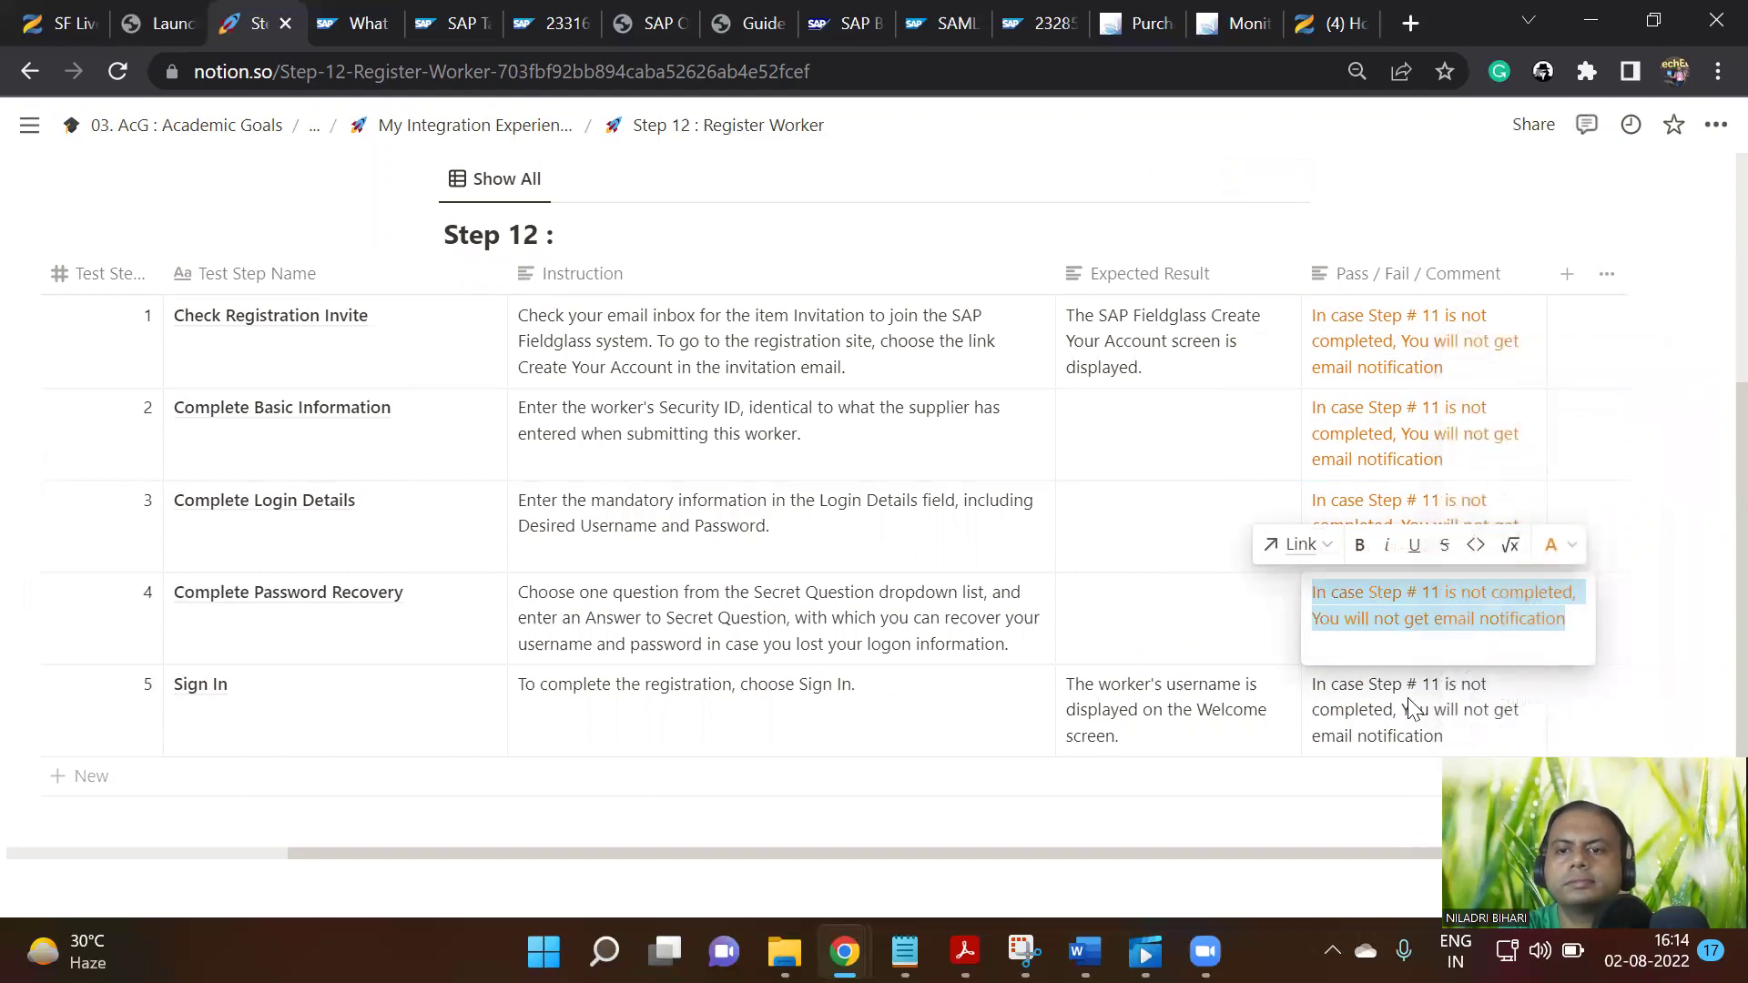
{"action": "key", "text": "Escape"}
{"action": "left_click", "coordinate": [1409, 705]}
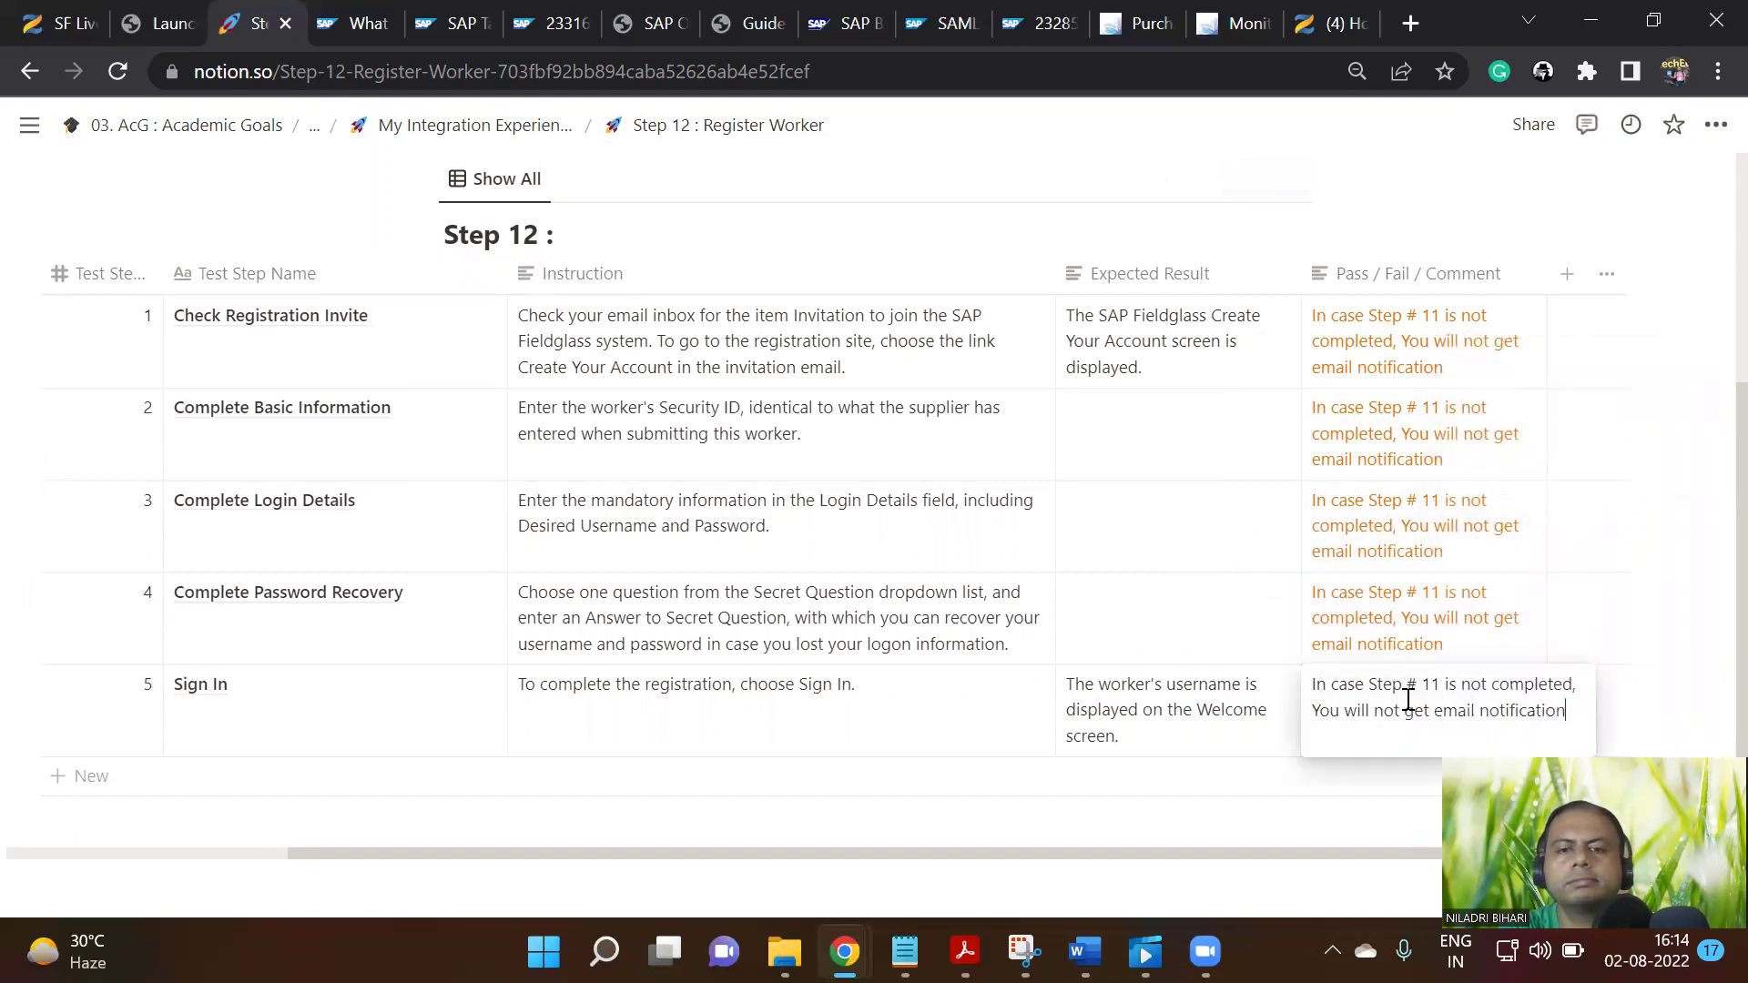
{"action": "key", "text": "ctrl+a"}
{"action": "left_click", "coordinate": [1568, 637]}
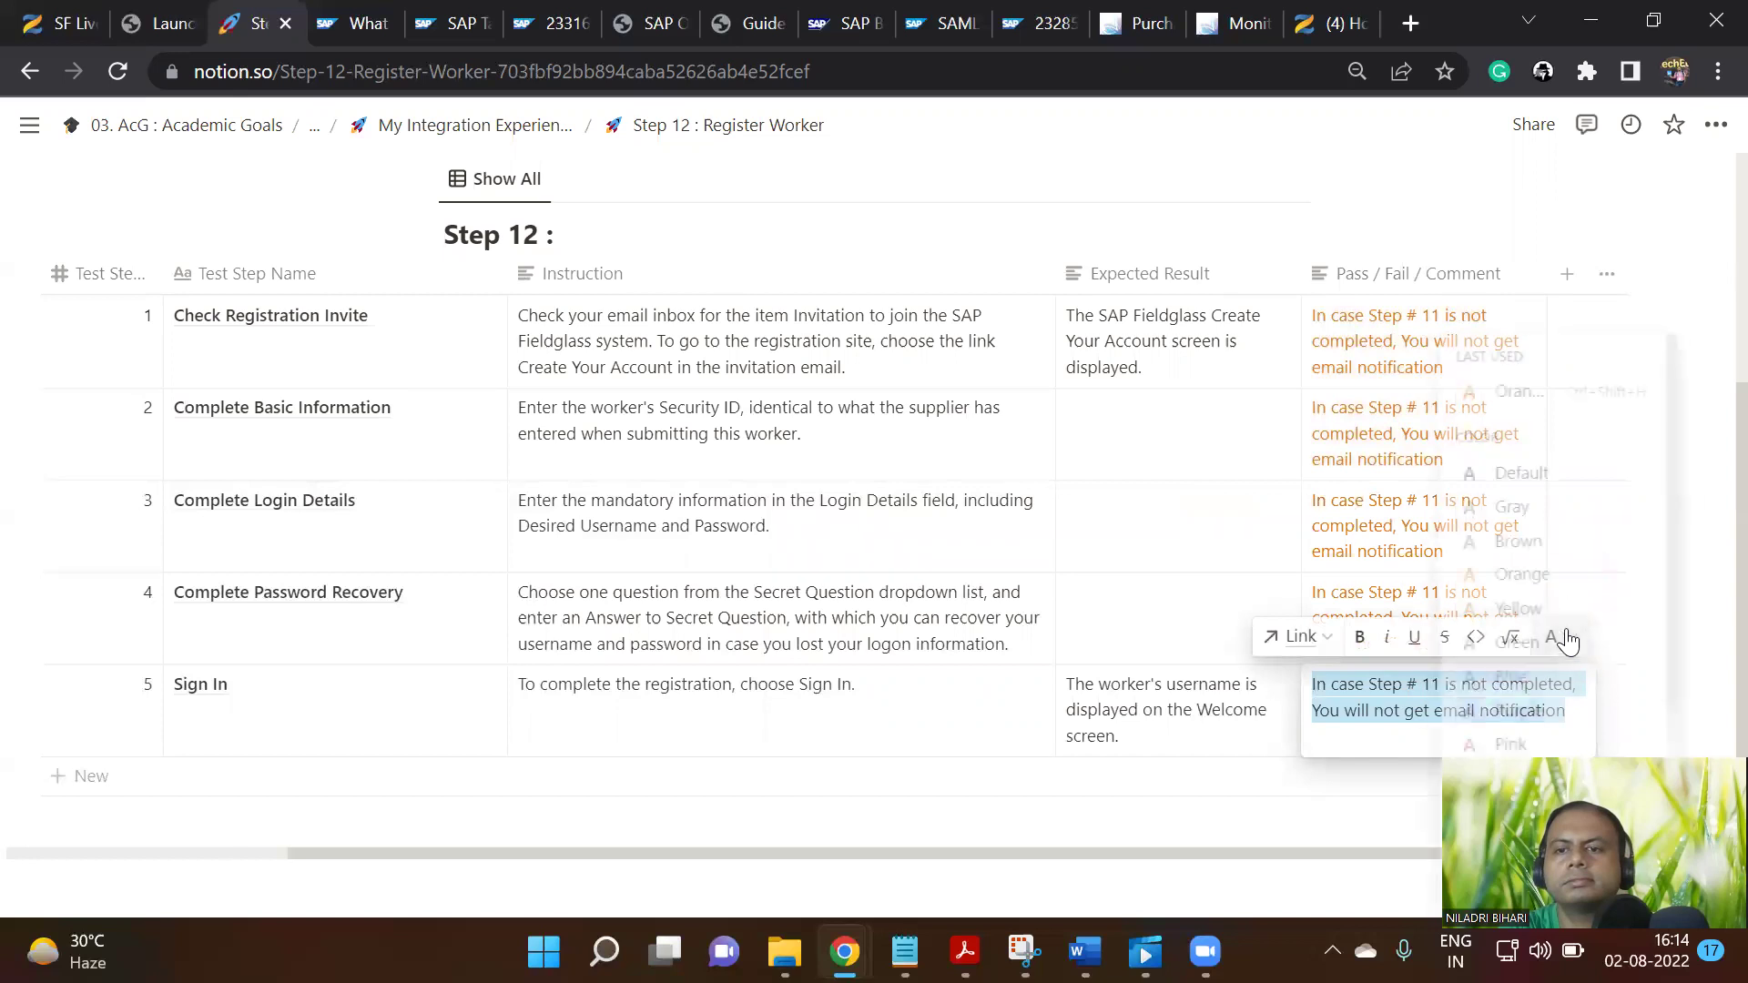
{"action": "left_click", "coordinate": [1526, 400]}
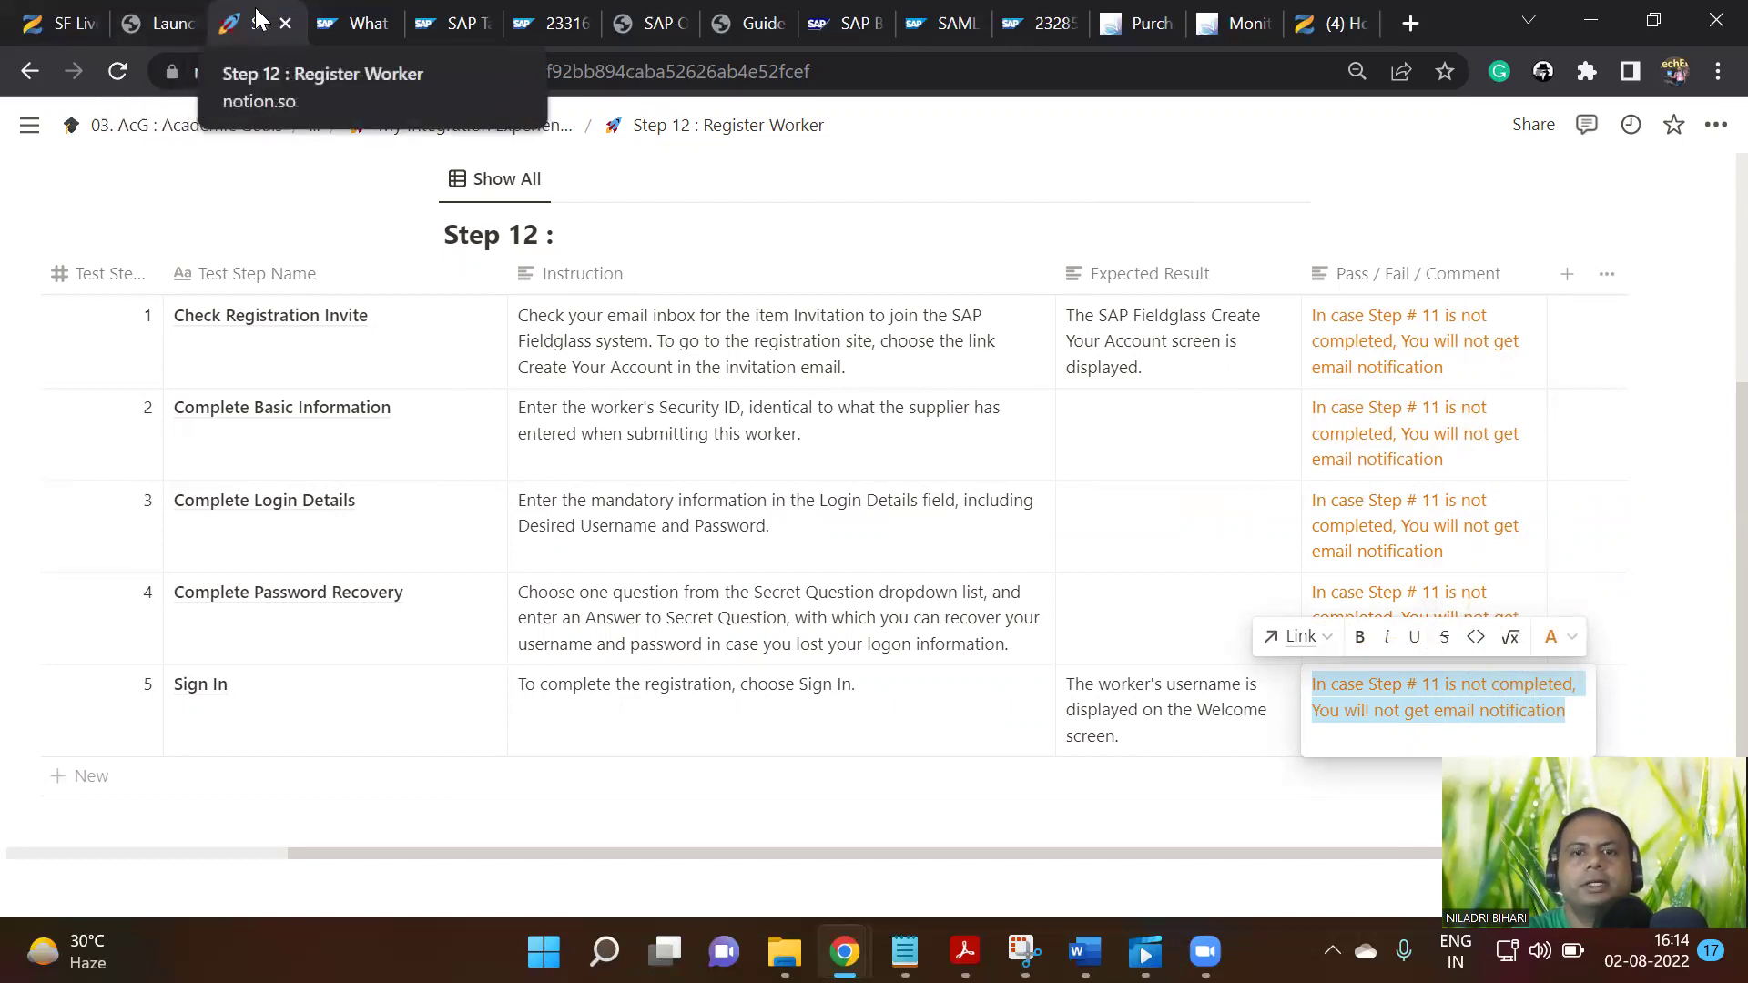
Sign out of the Fieldglass admin session and autofill the login with the saved supplier account
{"action": "mouse_move", "coordinate": [844, 952]}
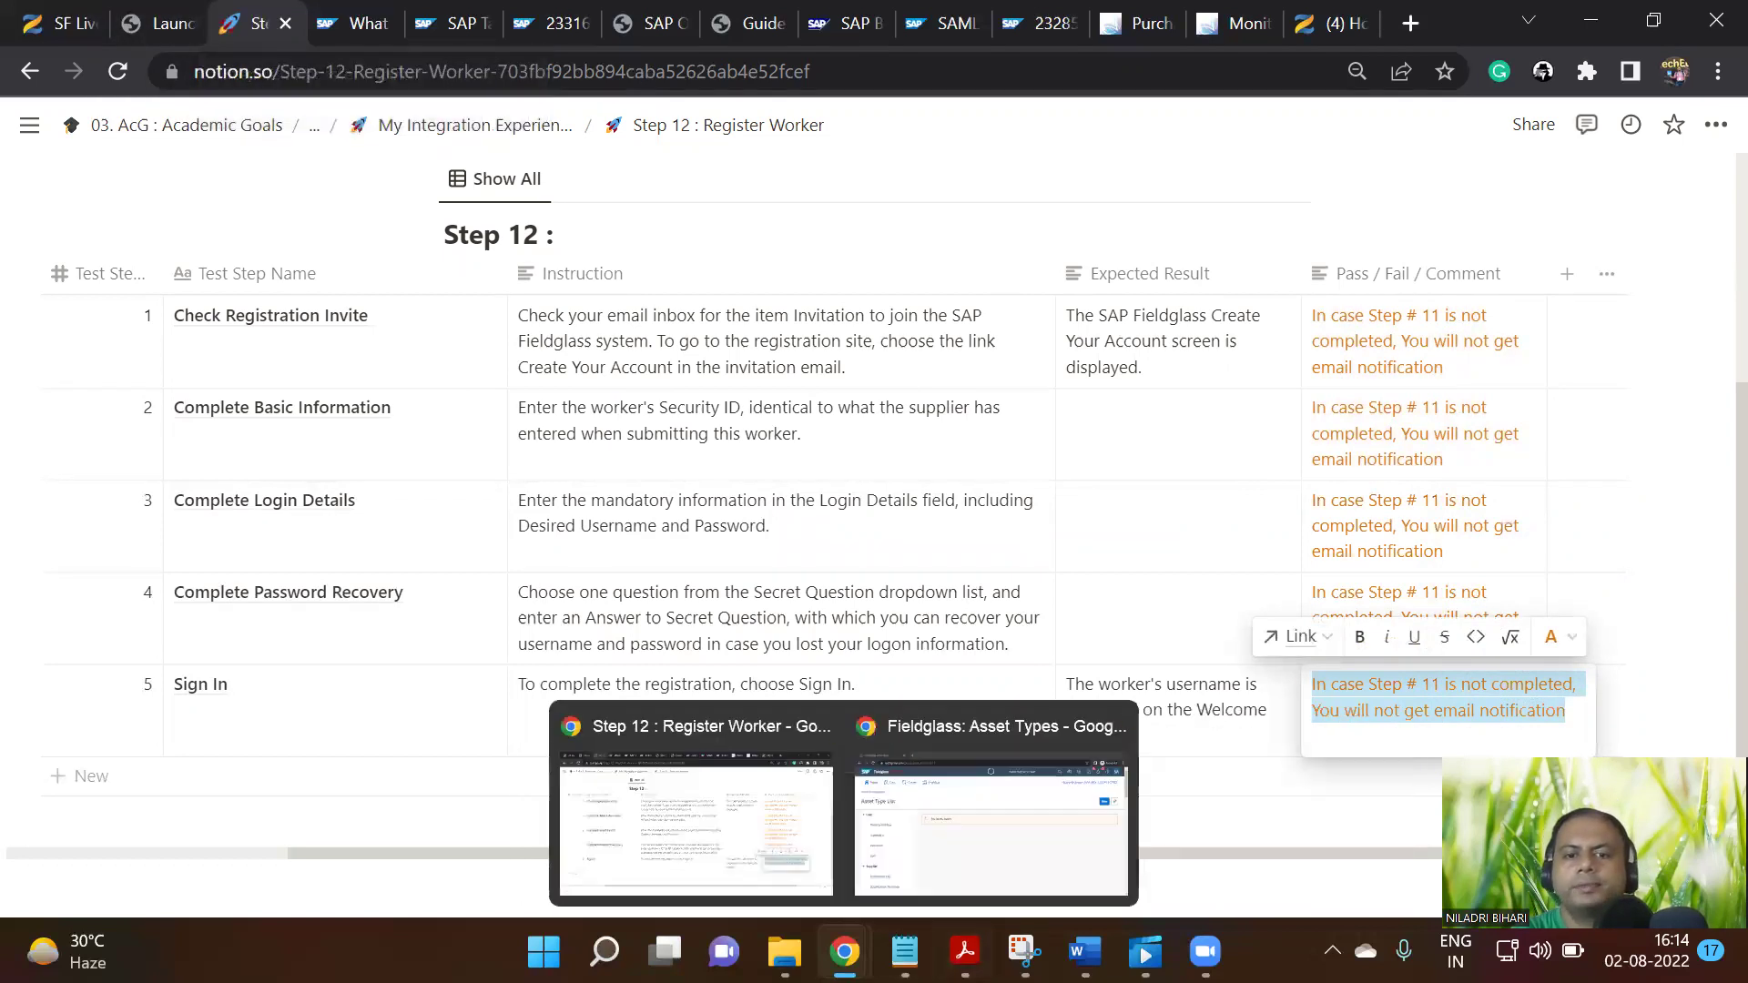
{"action": "left_click", "coordinate": [982, 809]}
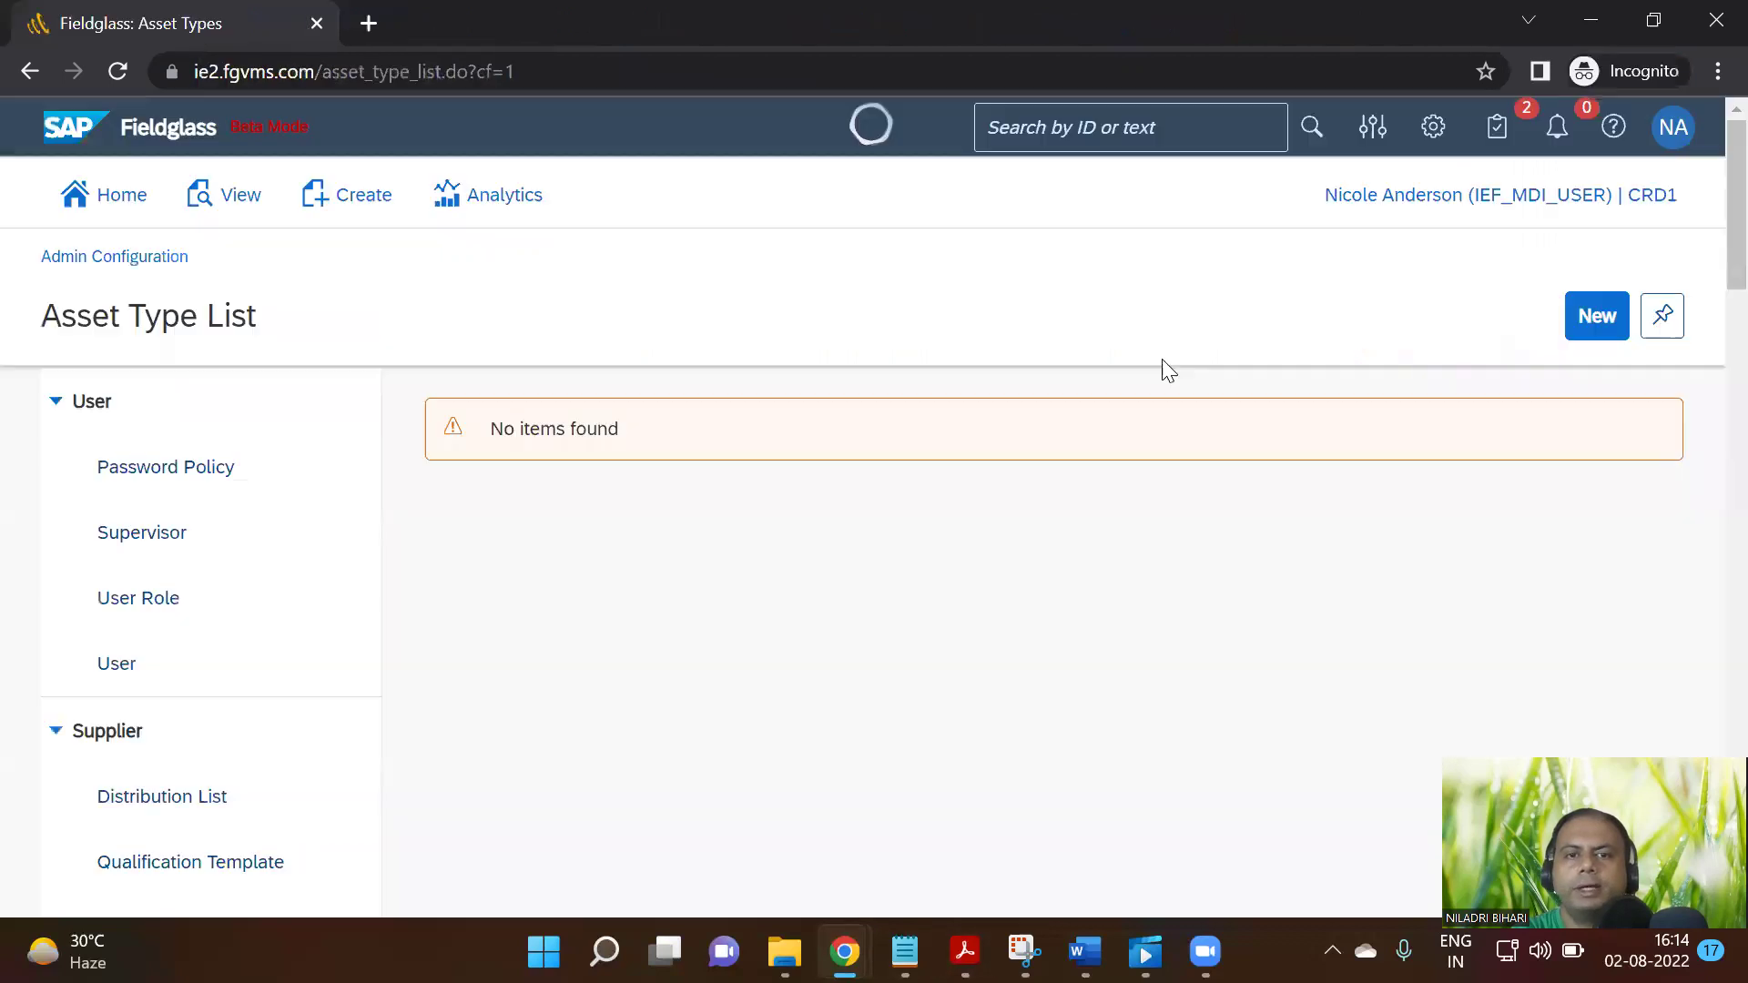
{"action": "left_click", "coordinate": [1674, 127]}
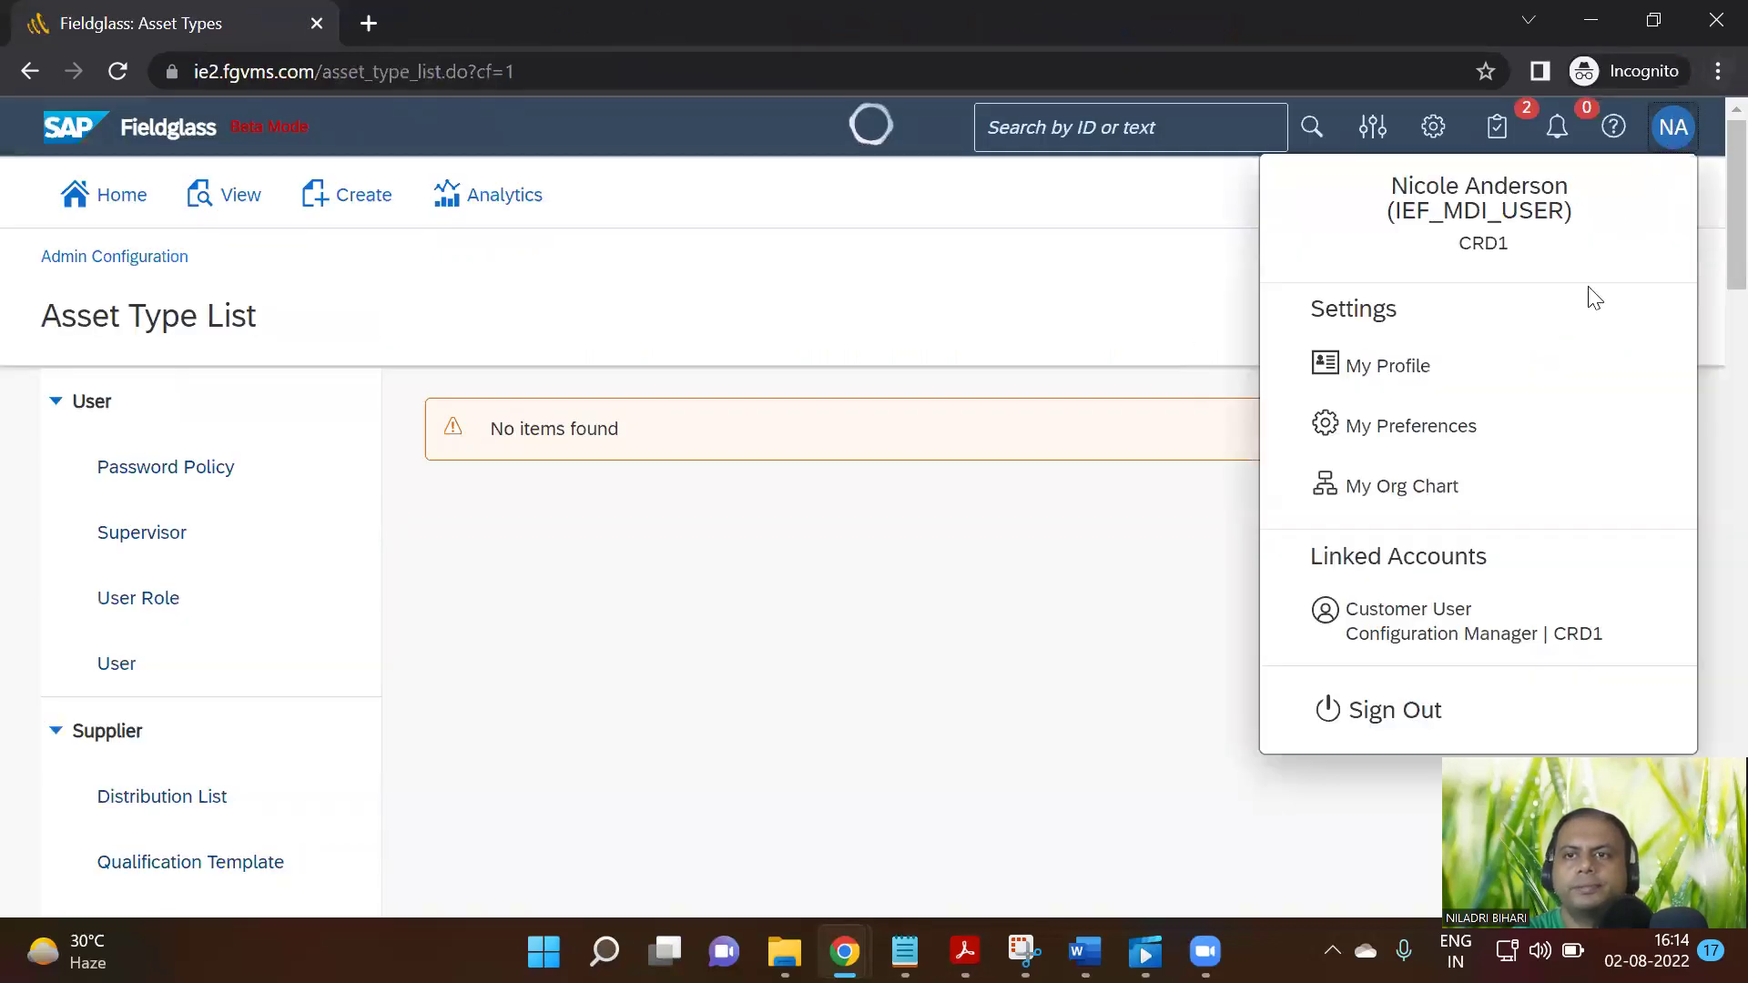
{"action": "left_click", "coordinate": [1406, 715]}
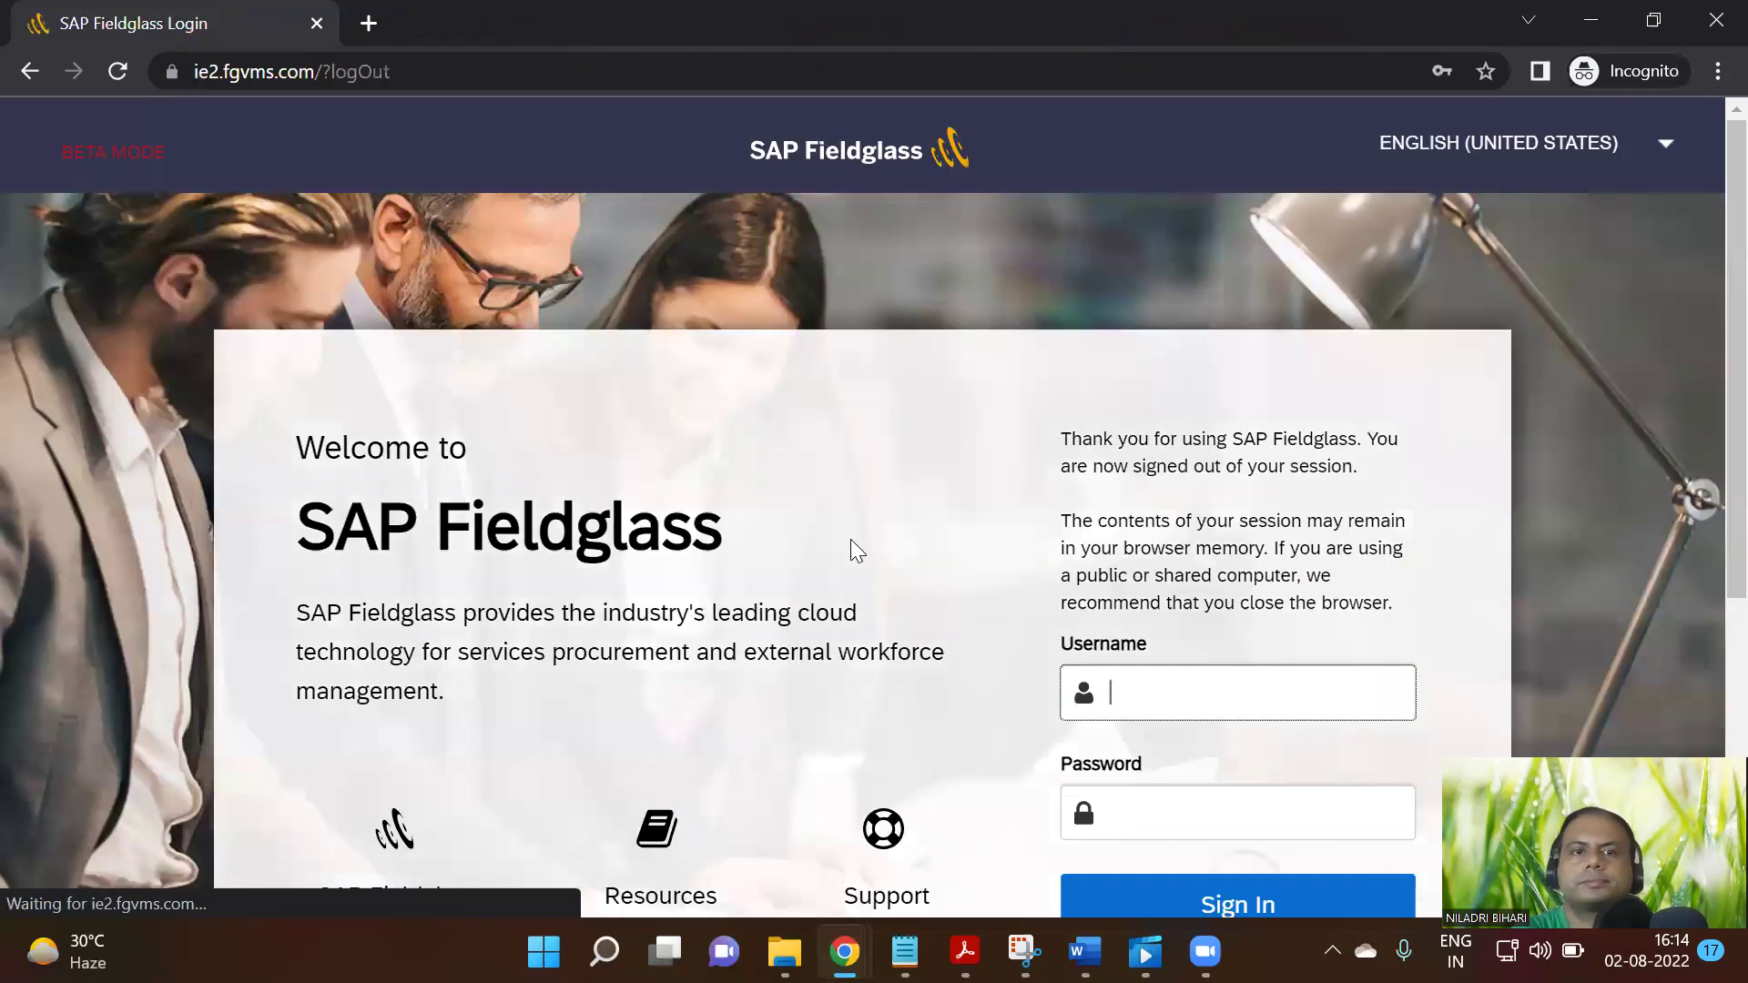
{"action": "left_click", "coordinate": [1163, 680]}
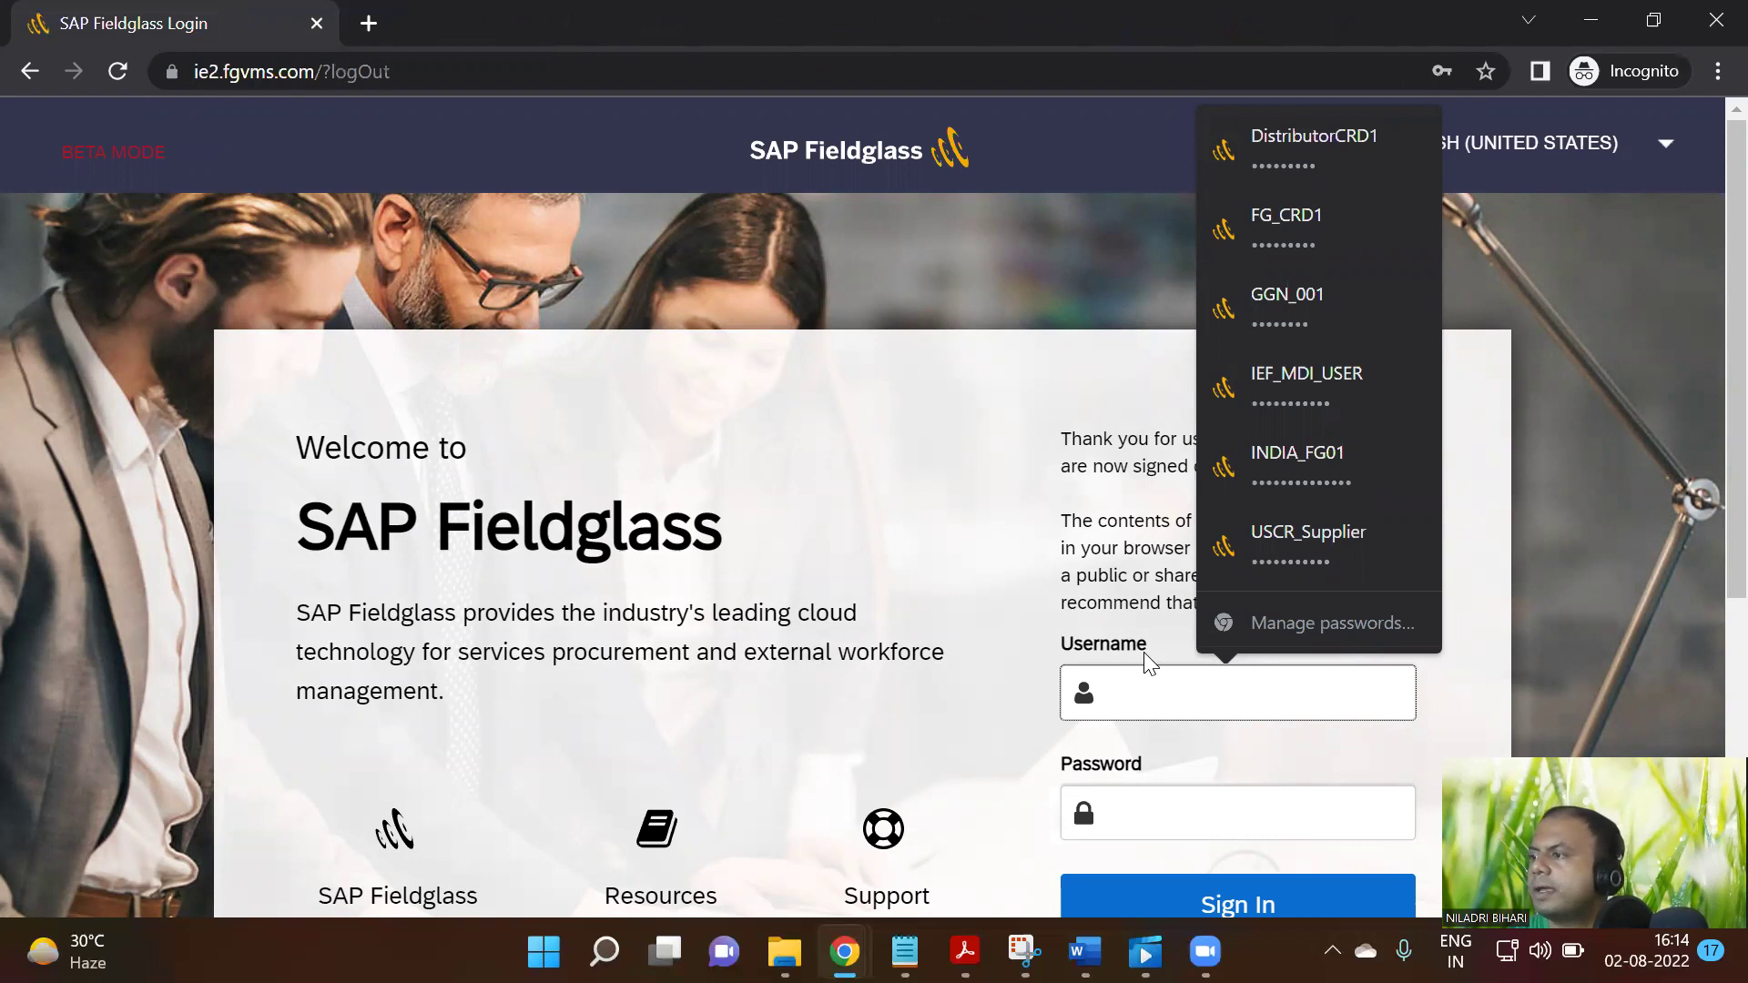
{"action": "left_click", "coordinate": [1291, 539]}
{"action": "scroll", "coordinate": [1120, 621], "scroll_direction": "down", "scroll_amount": 4}
Sign in as the supplier and start a new Workforce record from the Create menu
{"action": "left_click", "coordinate": [1237, 494]}
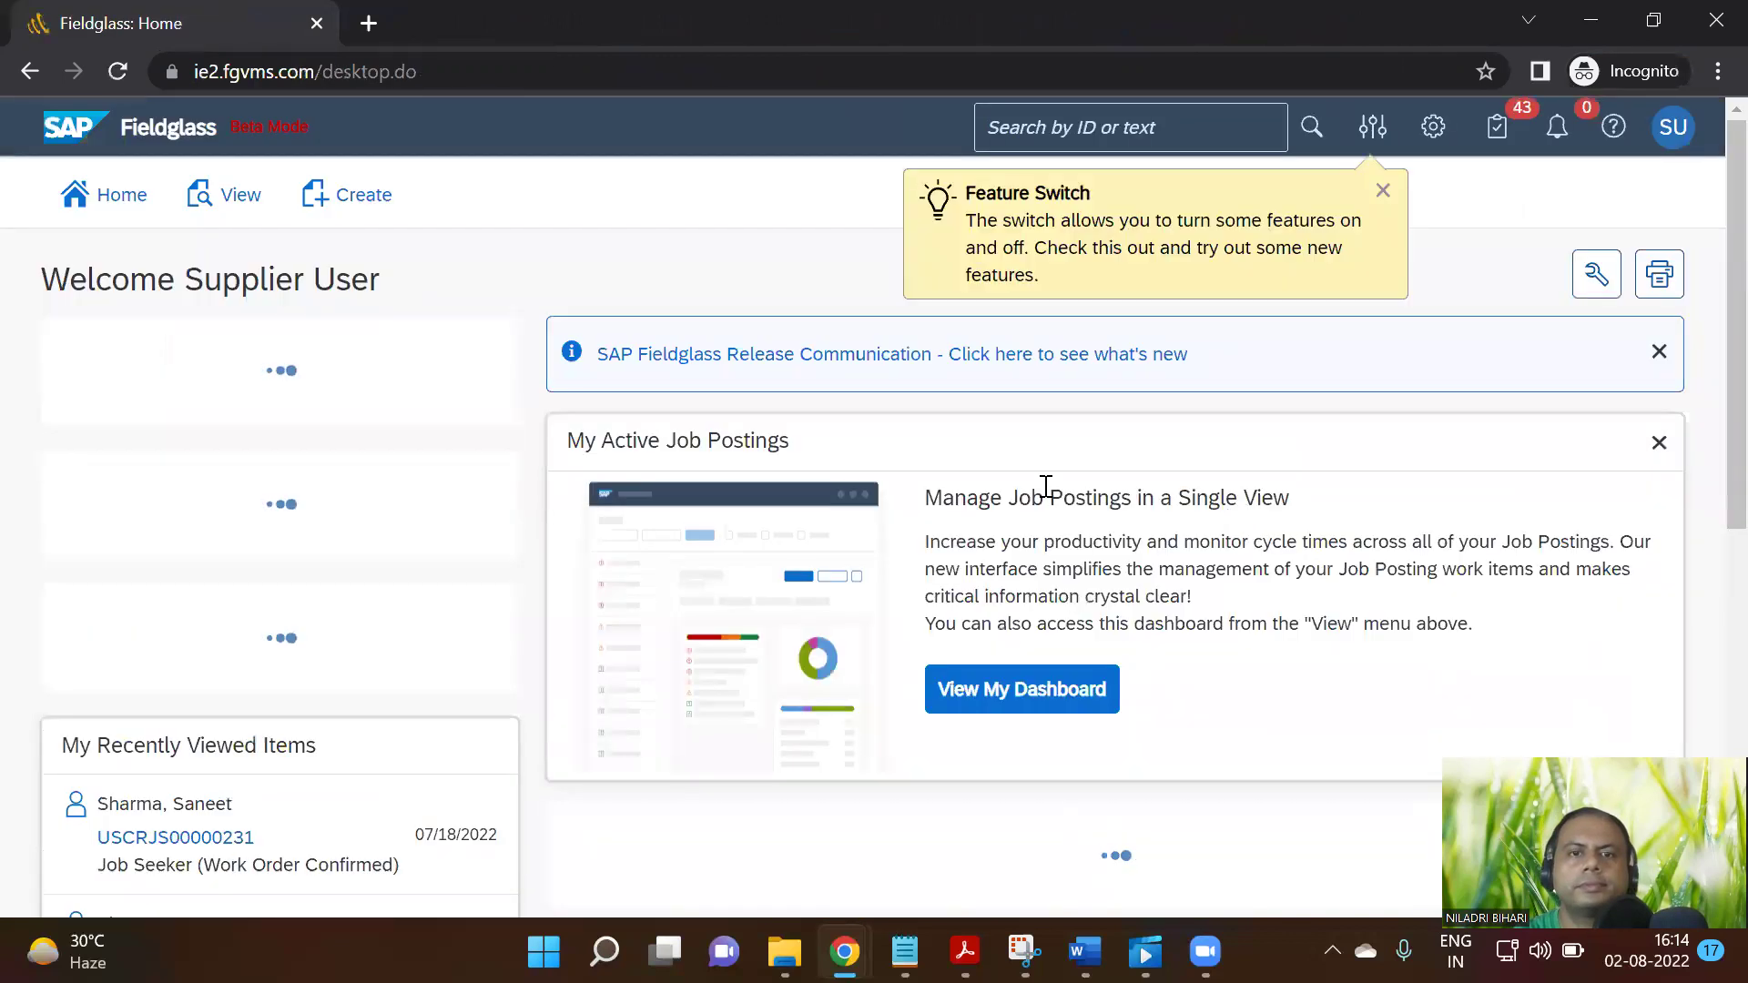
{"action": "left_click", "coordinate": [368, 212]}
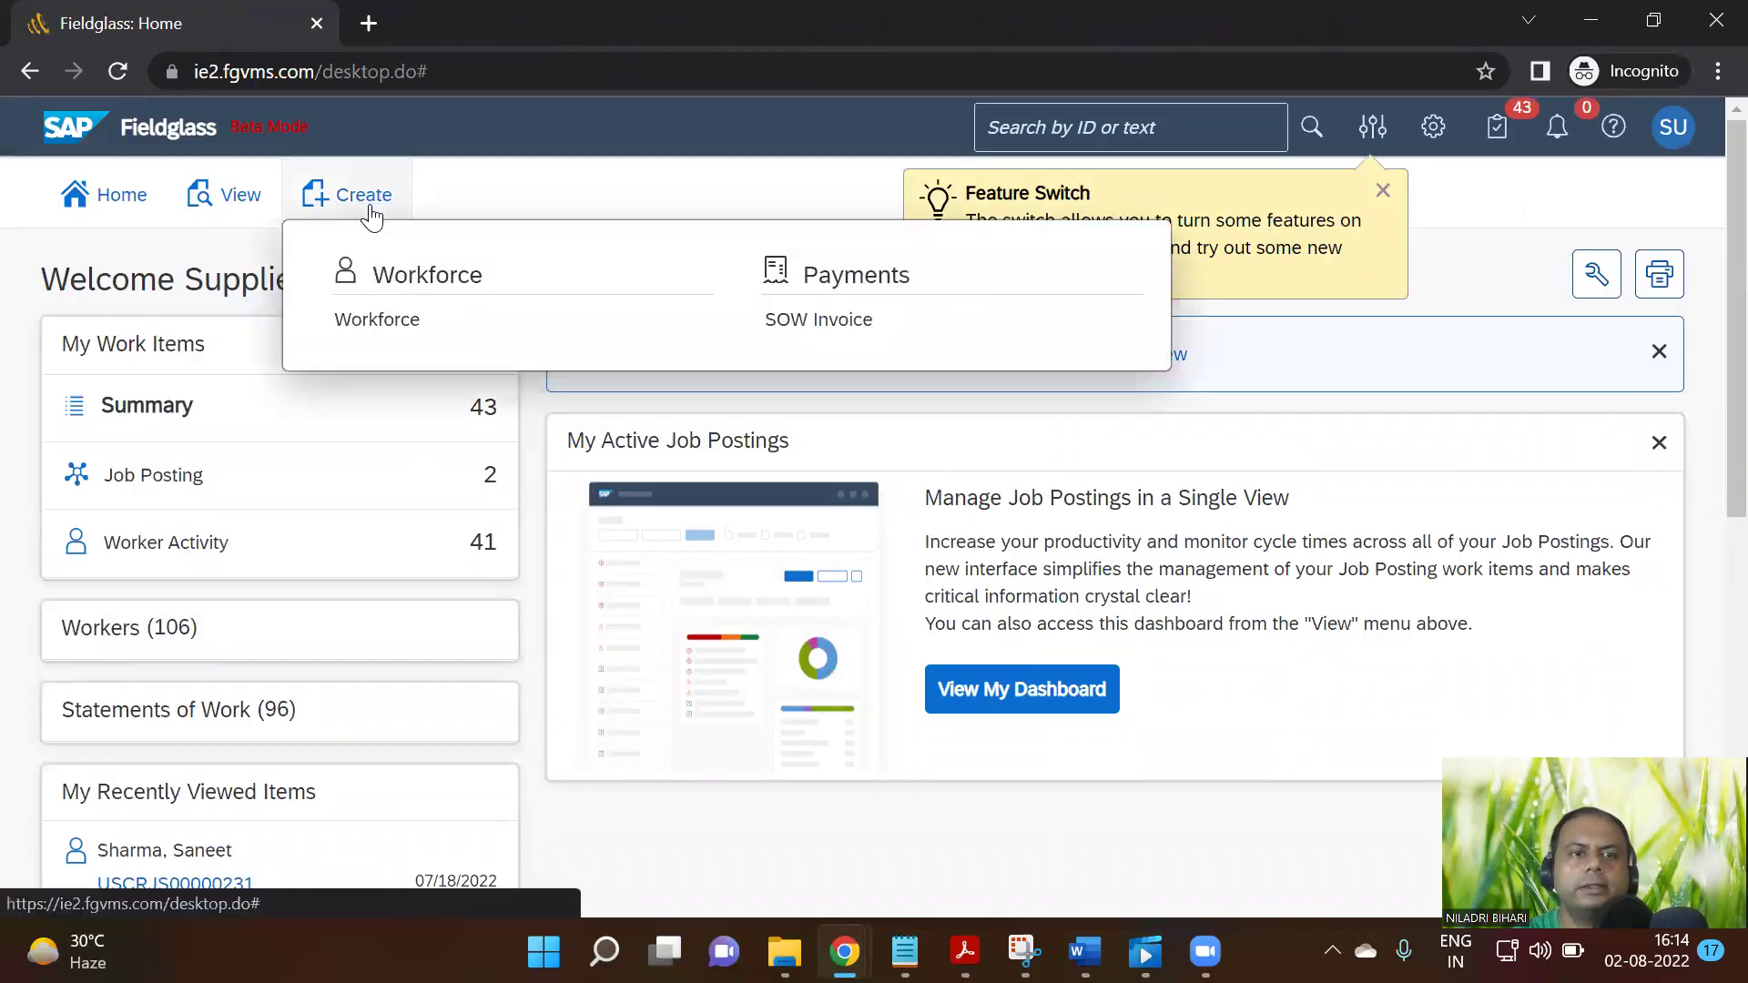
{"action": "left_click", "coordinate": [377, 321]}
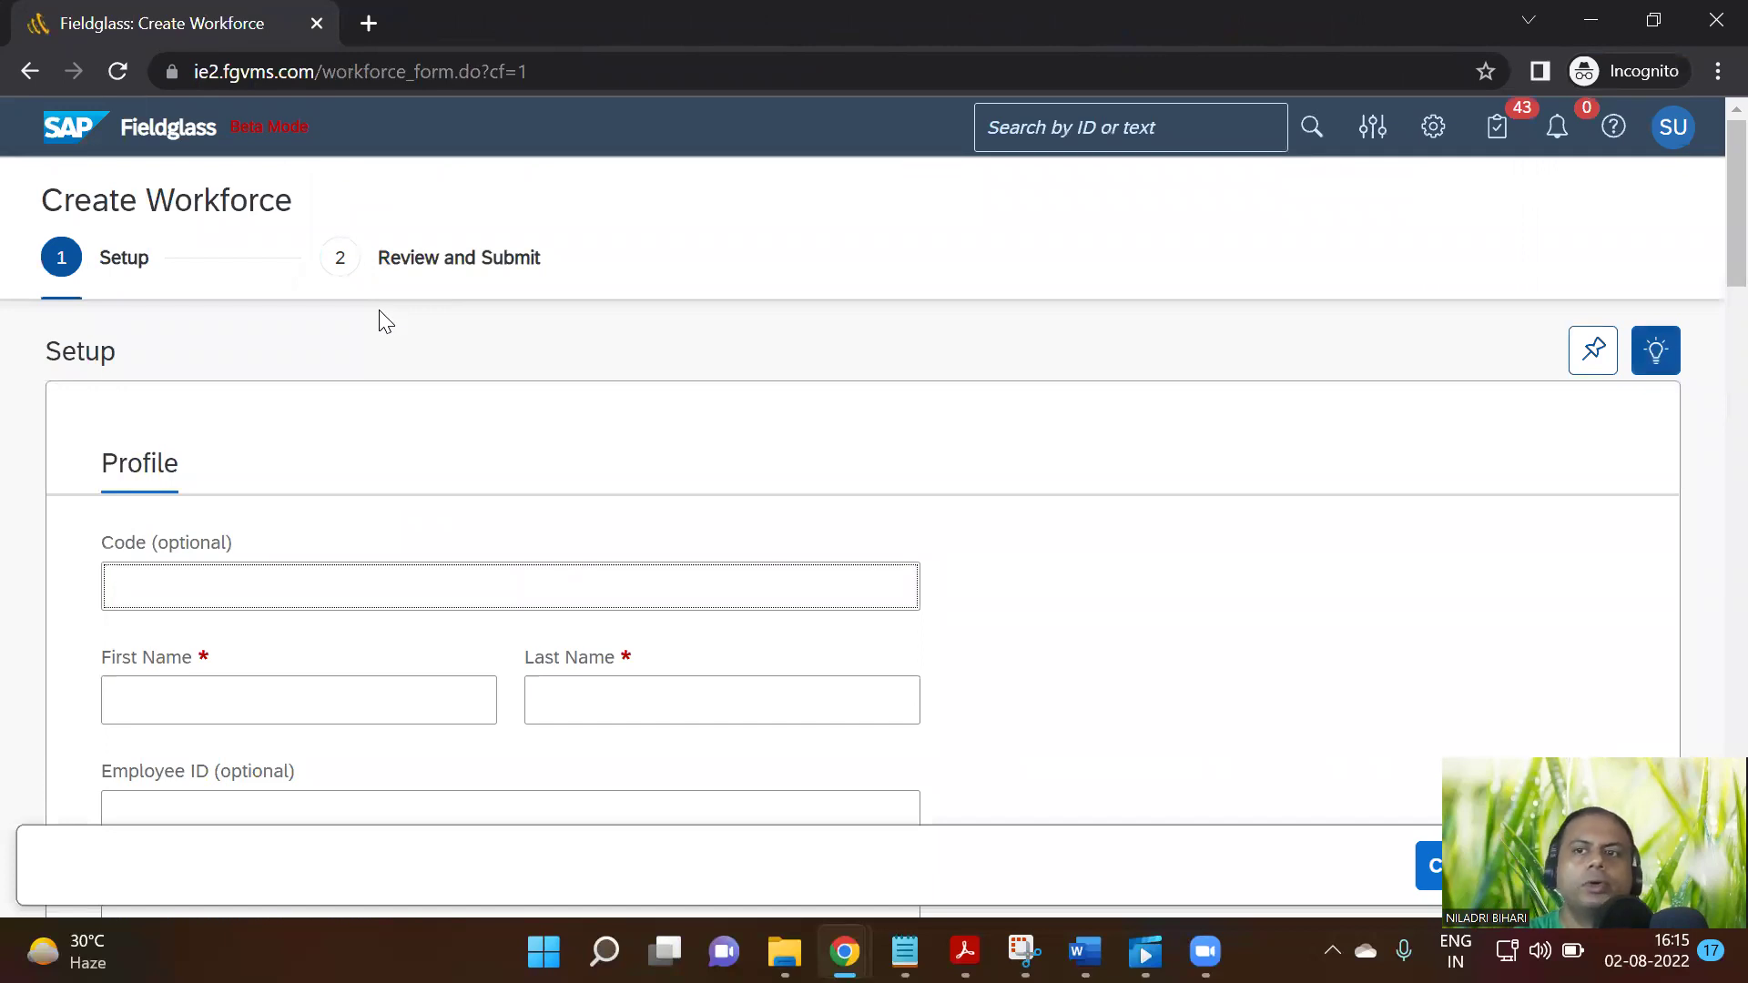
{"action": "scroll", "coordinate": [525, 424], "scroll_direction": "down", "scroll_amount": 12}
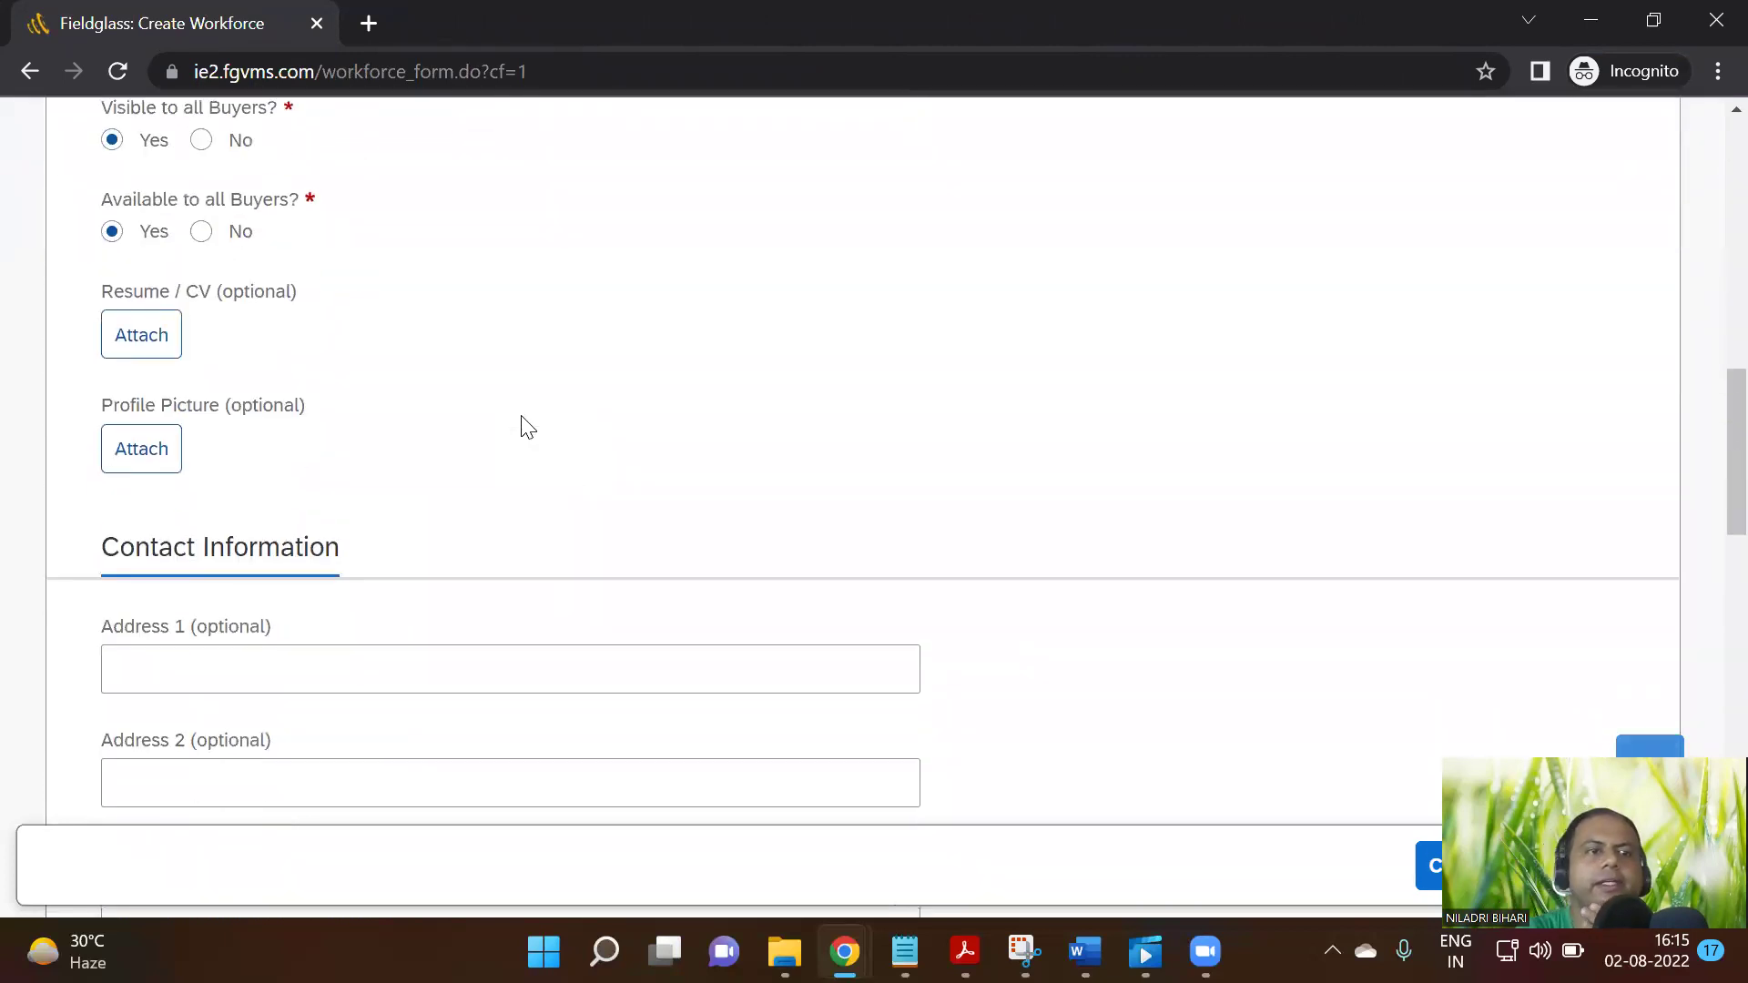
{"action": "scroll", "coordinate": [526, 425], "scroll_direction": "up", "scroll_amount": 12}
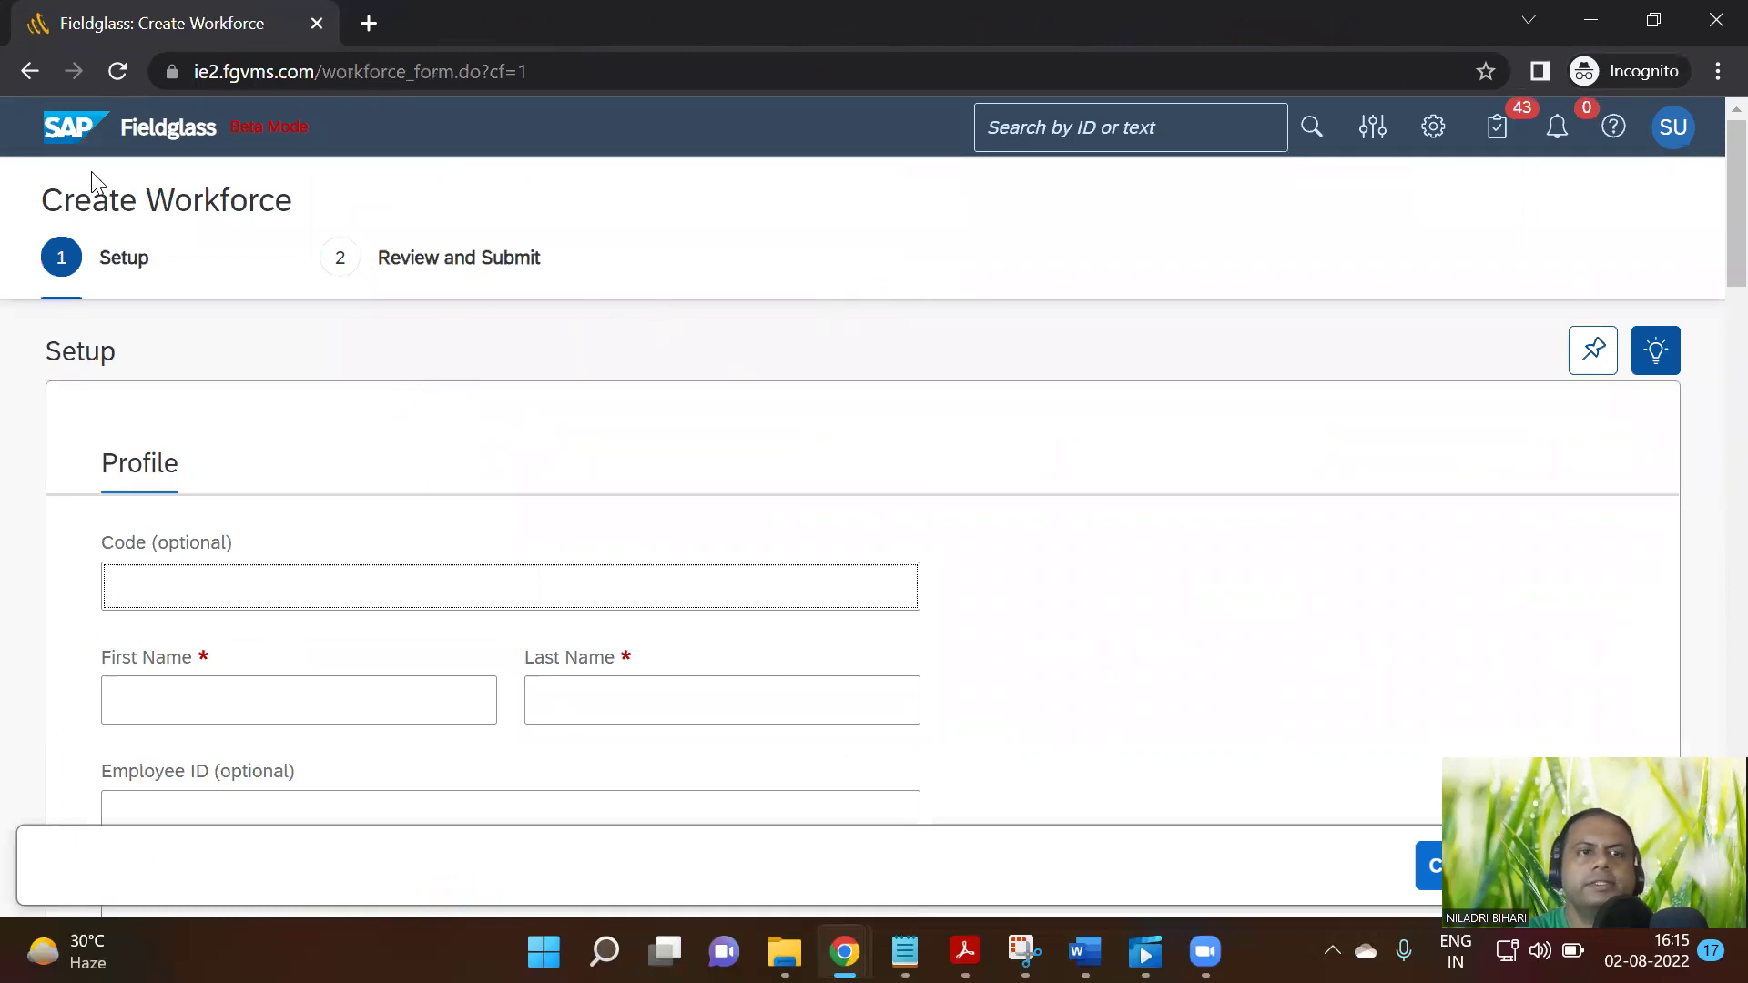
Review the Create Workforce form's Profile, Contact, Job Code, Qualifications and Attachments sections, then return to the top
{"action": "scroll", "coordinate": [483, 547], "scroll_direction": "down", "scroll_amount": 3}
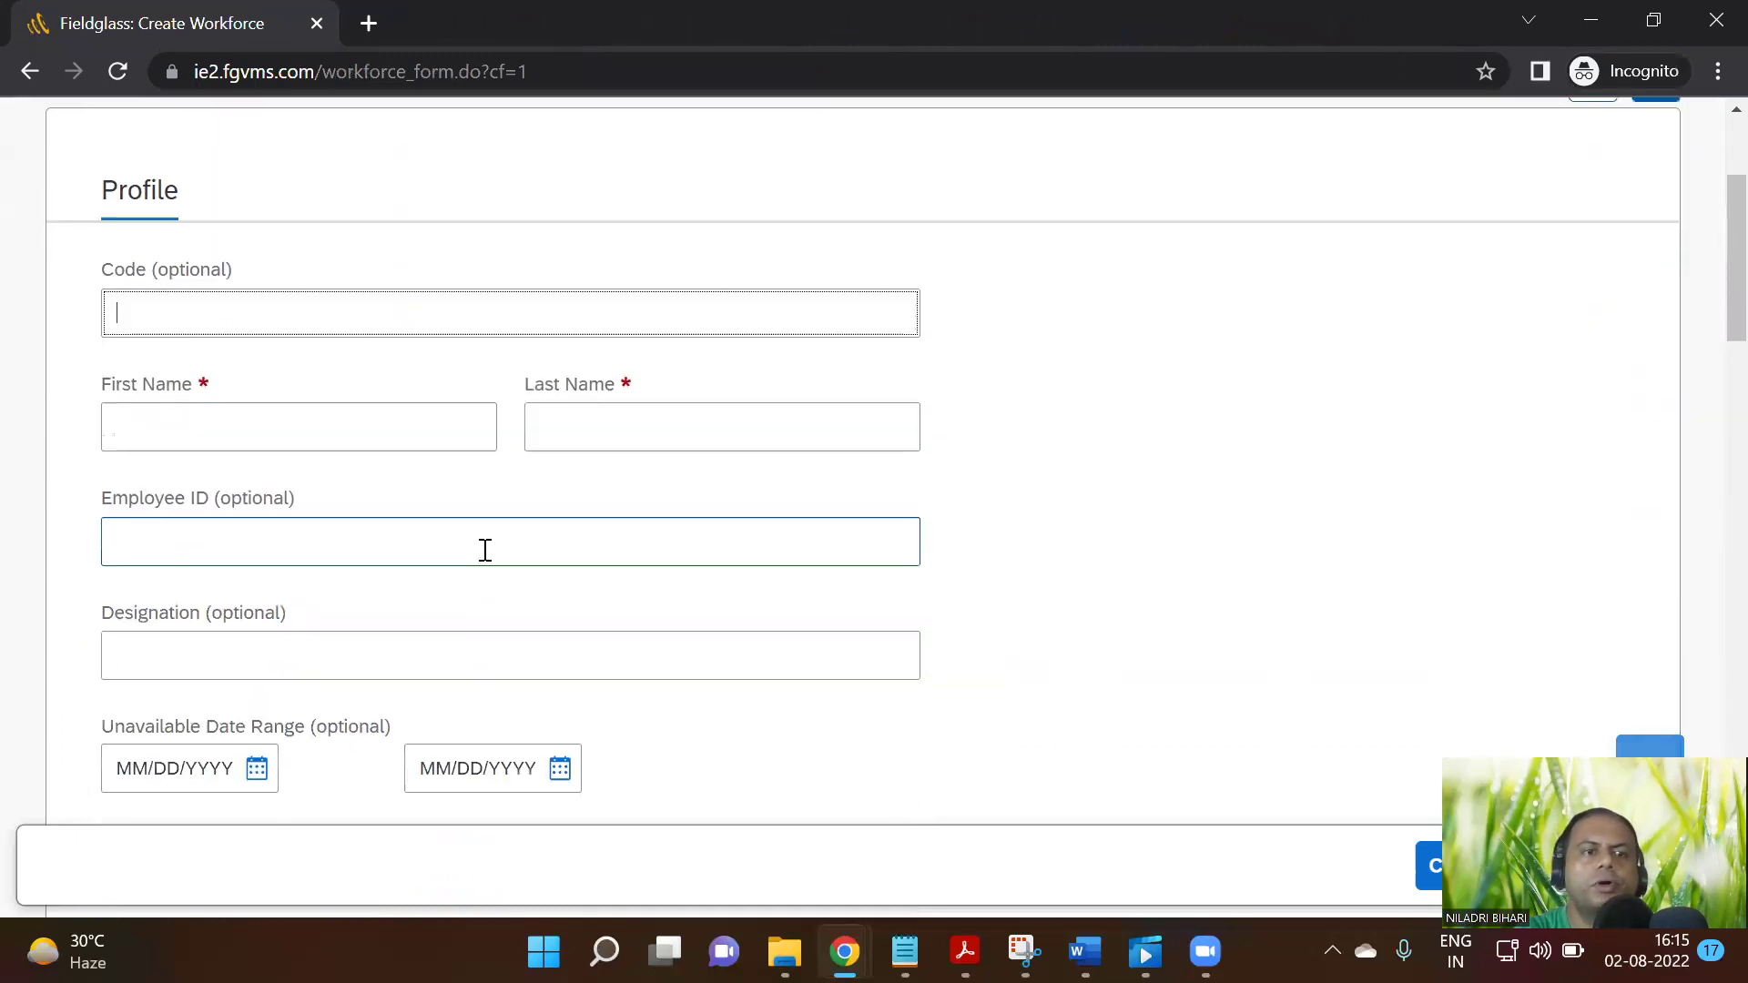
{"action": "scroll", "coordinate": [484, 577], "scroll_direction": "down", "scroll_amount": 3}
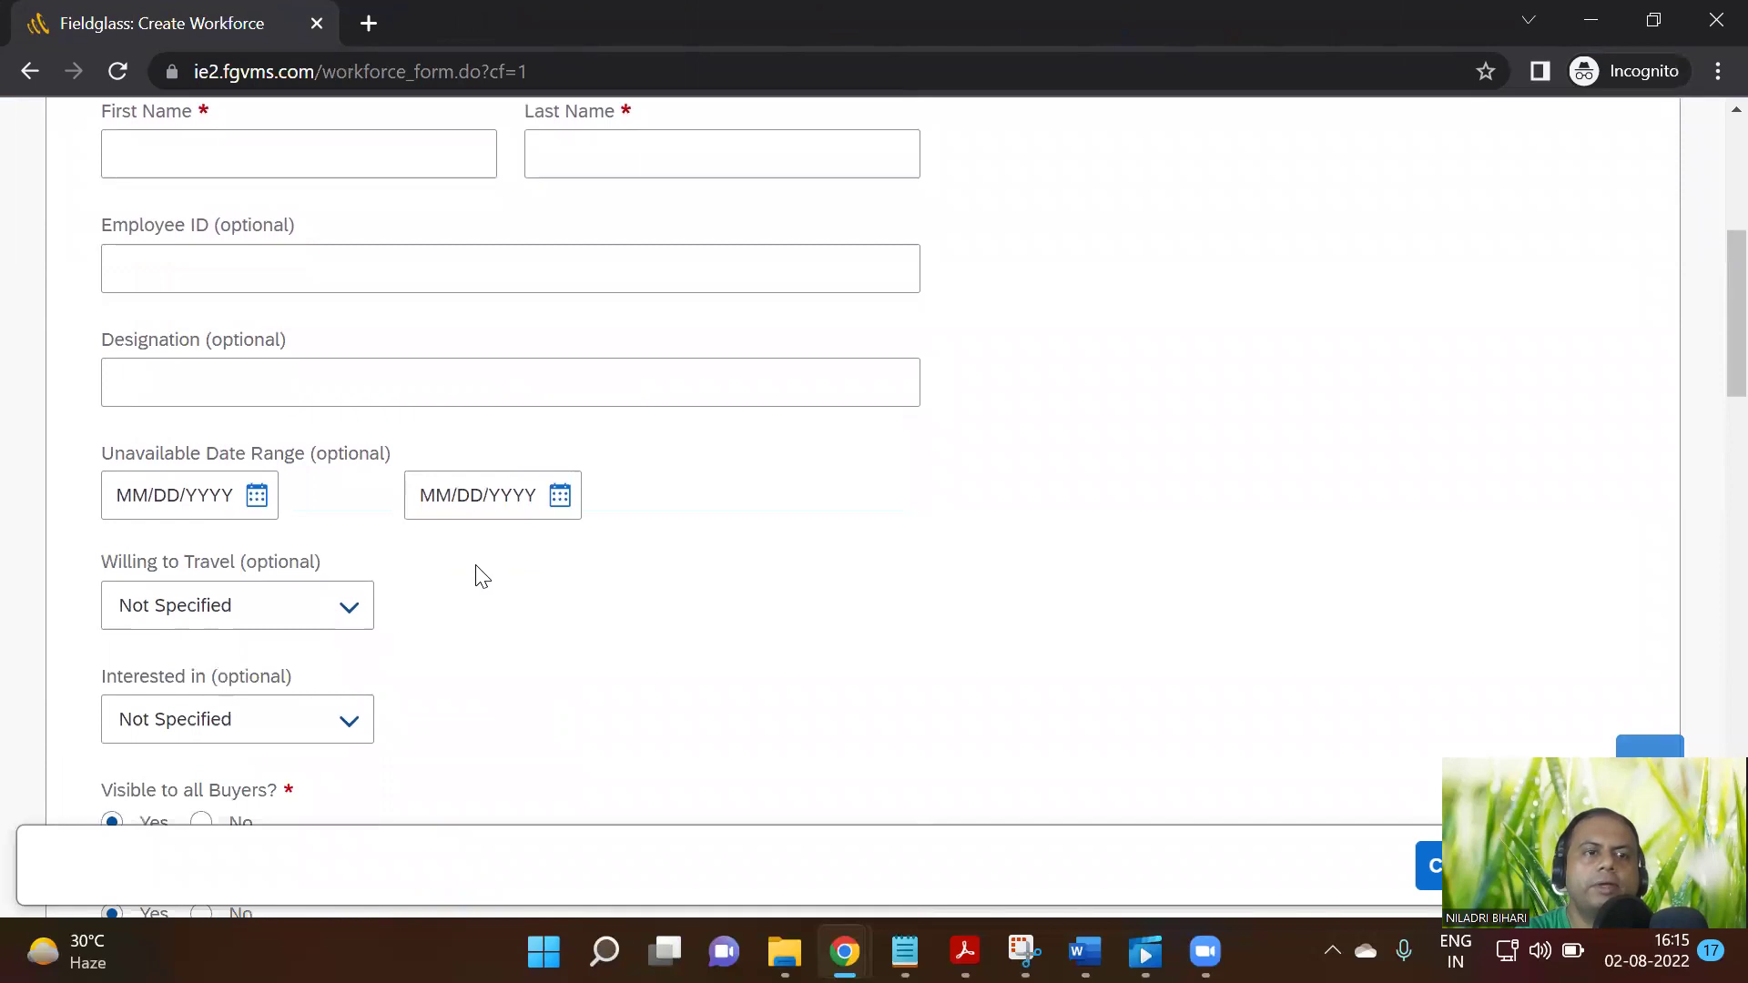
{"action": "scroll", "coordinate": [483, 578], "scroll_direction": "down", "scroll_amount": 4}
{"action": "scroll", "coordinate": [479, 575], "scroll_direction": "down", "scroll_amount": 3}
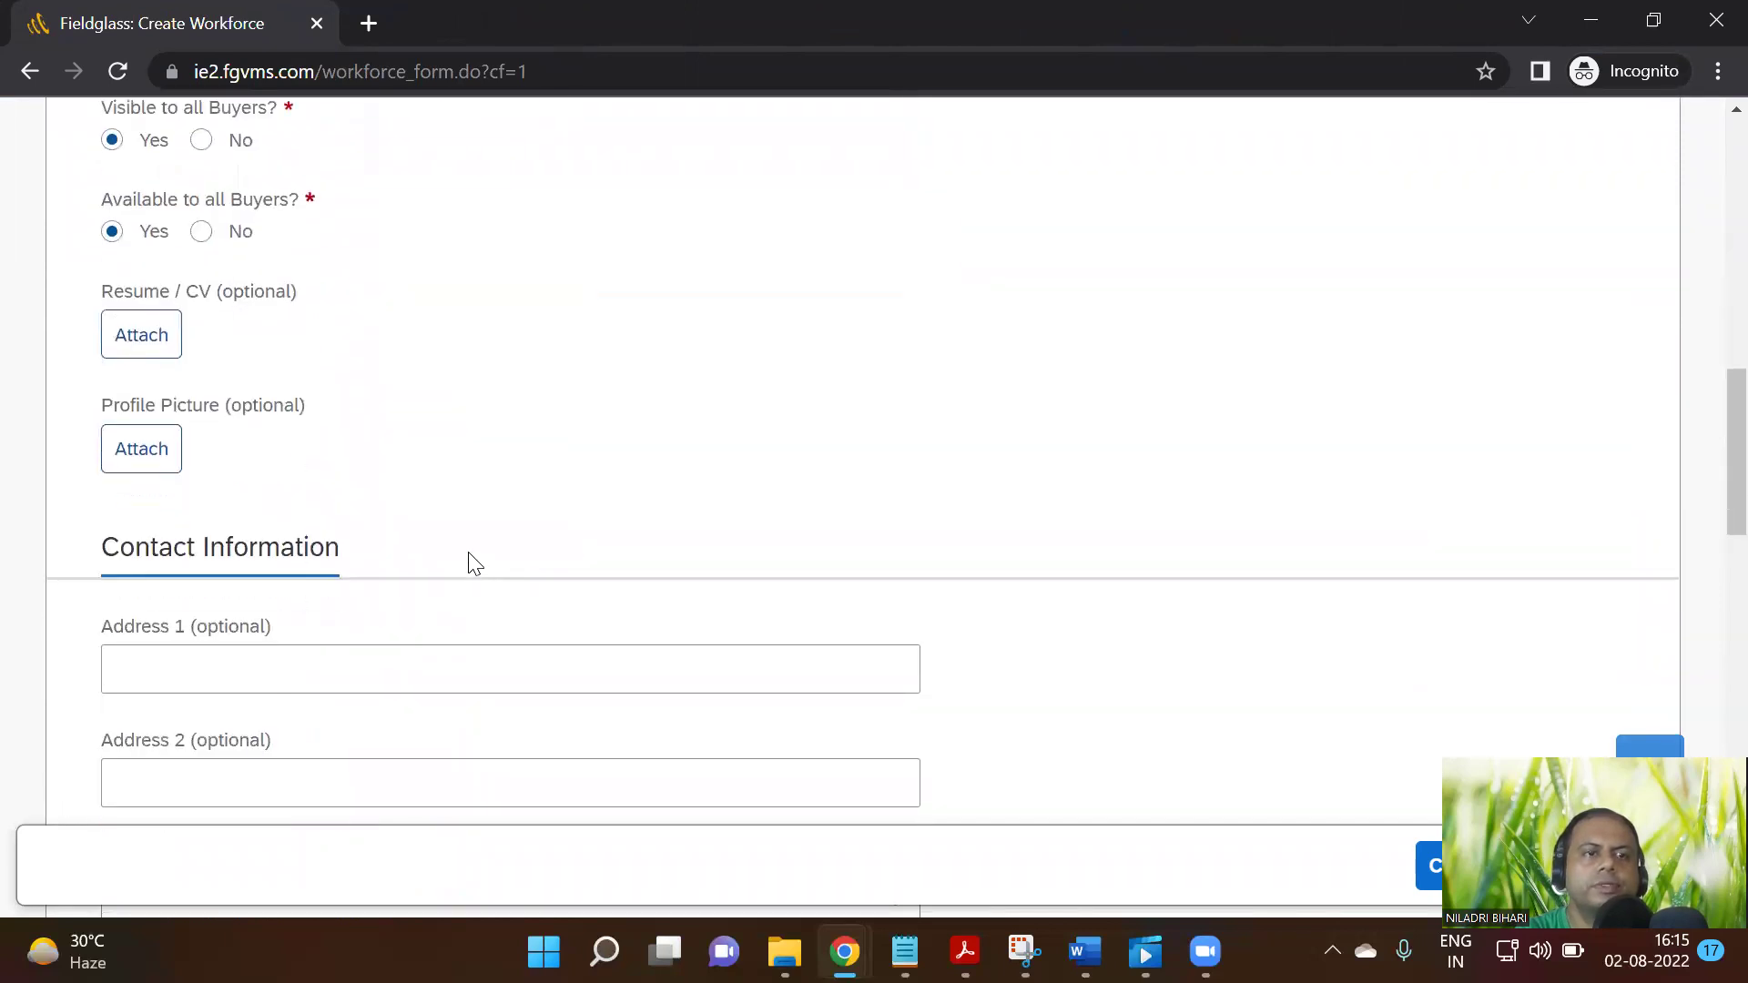
{"action": "scroll", "coordinate": [474, 564], "scroll_direction": "down", "scroll_amount": 5}
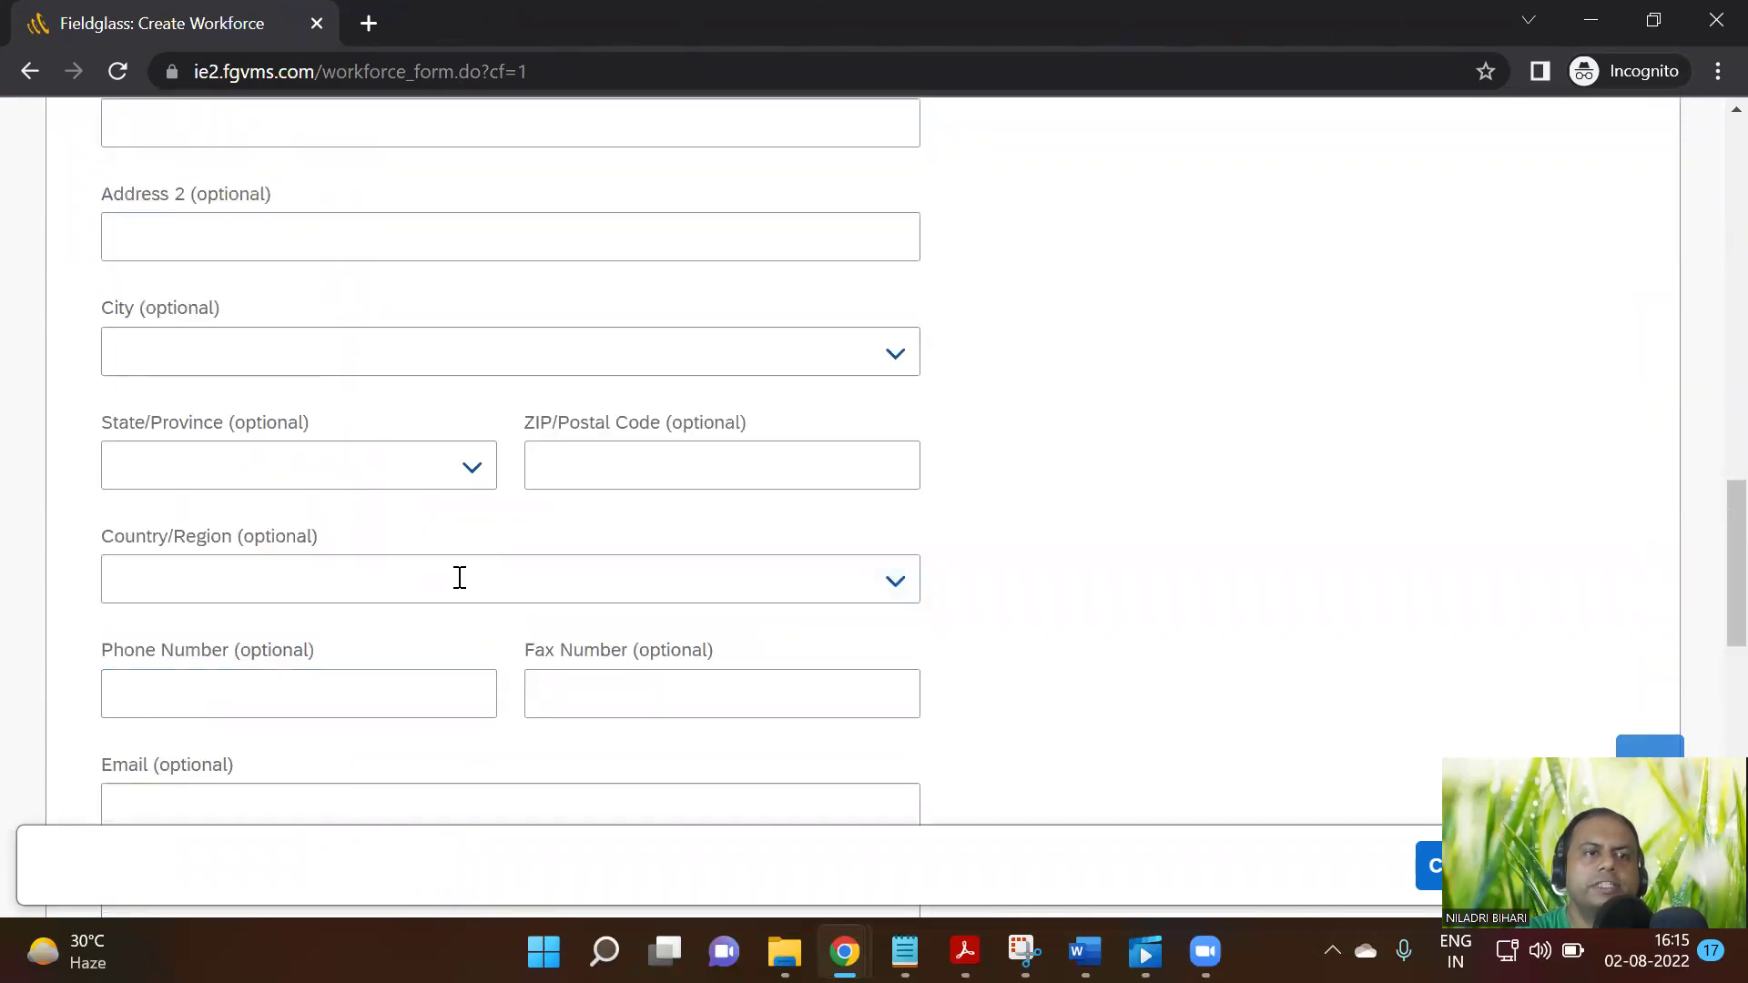
{"action": "scroll", "coordinate": [456, 578], "scroll_direction": "down", "scroll_amount": 5}
{"action": "scroll", "coordinate": [450, 601], "scroll_direction": "down", "scroll_amount": 6}
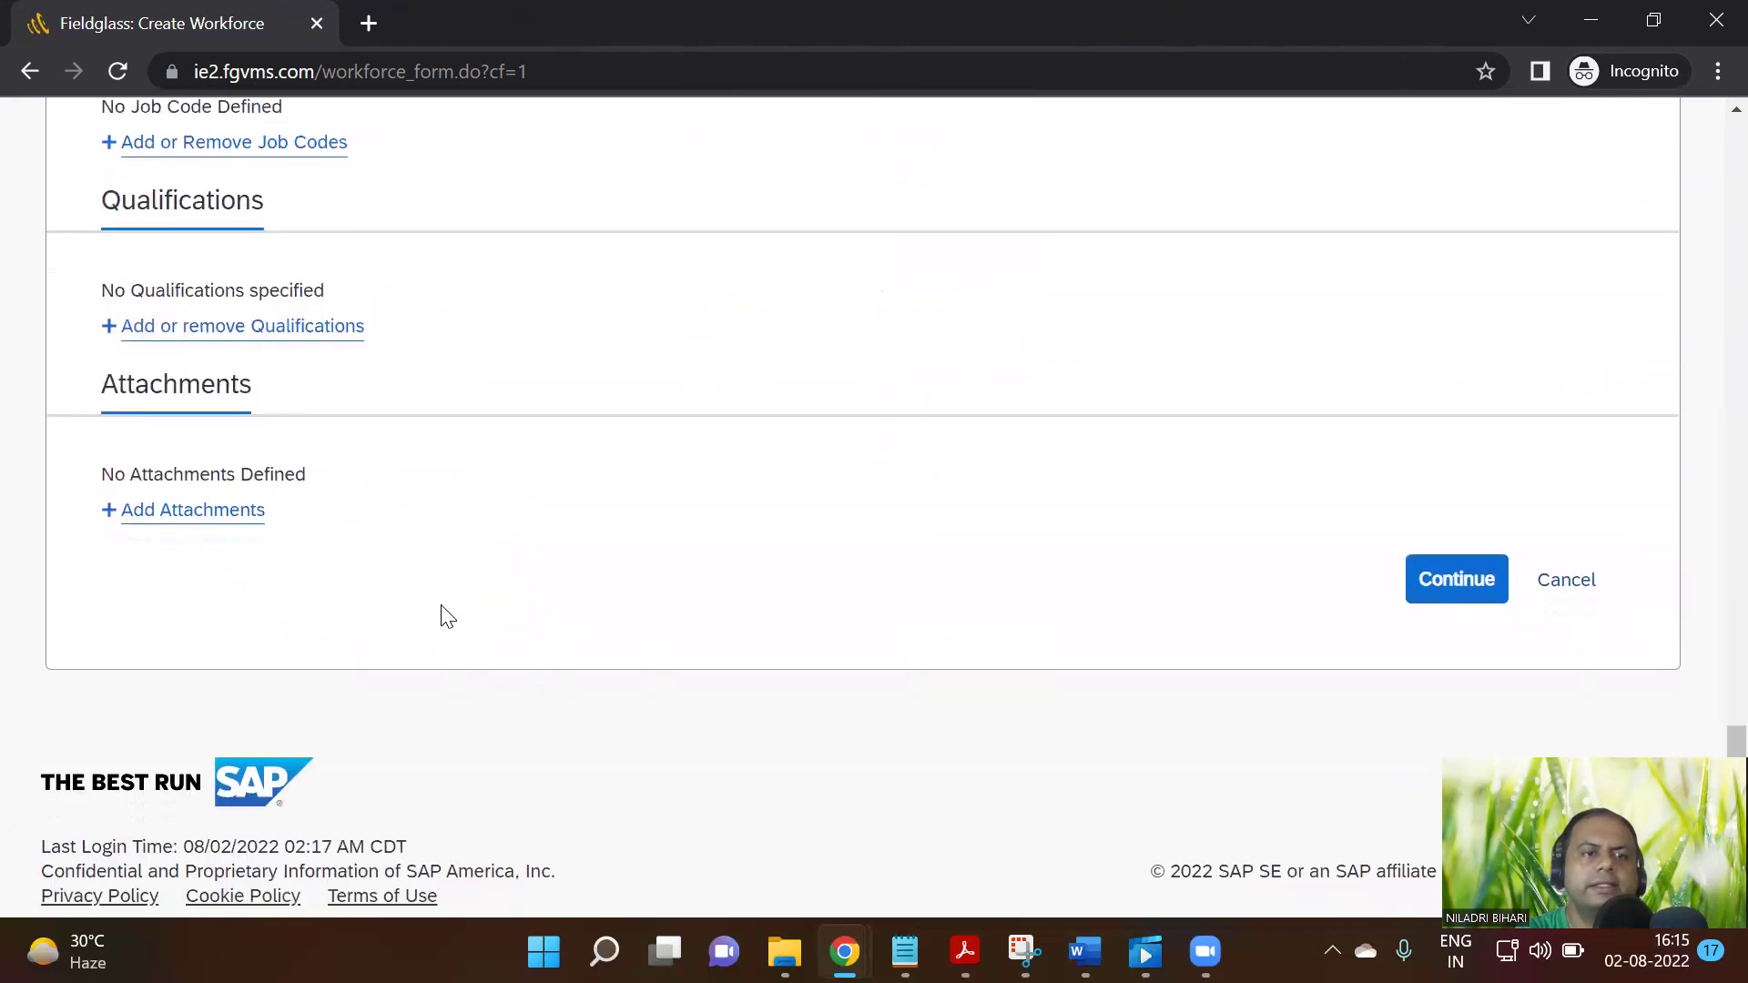
{"action": "scroll", "coordinate": [442, 613], "scroll_direction": "up", "scroll_amount": 3}
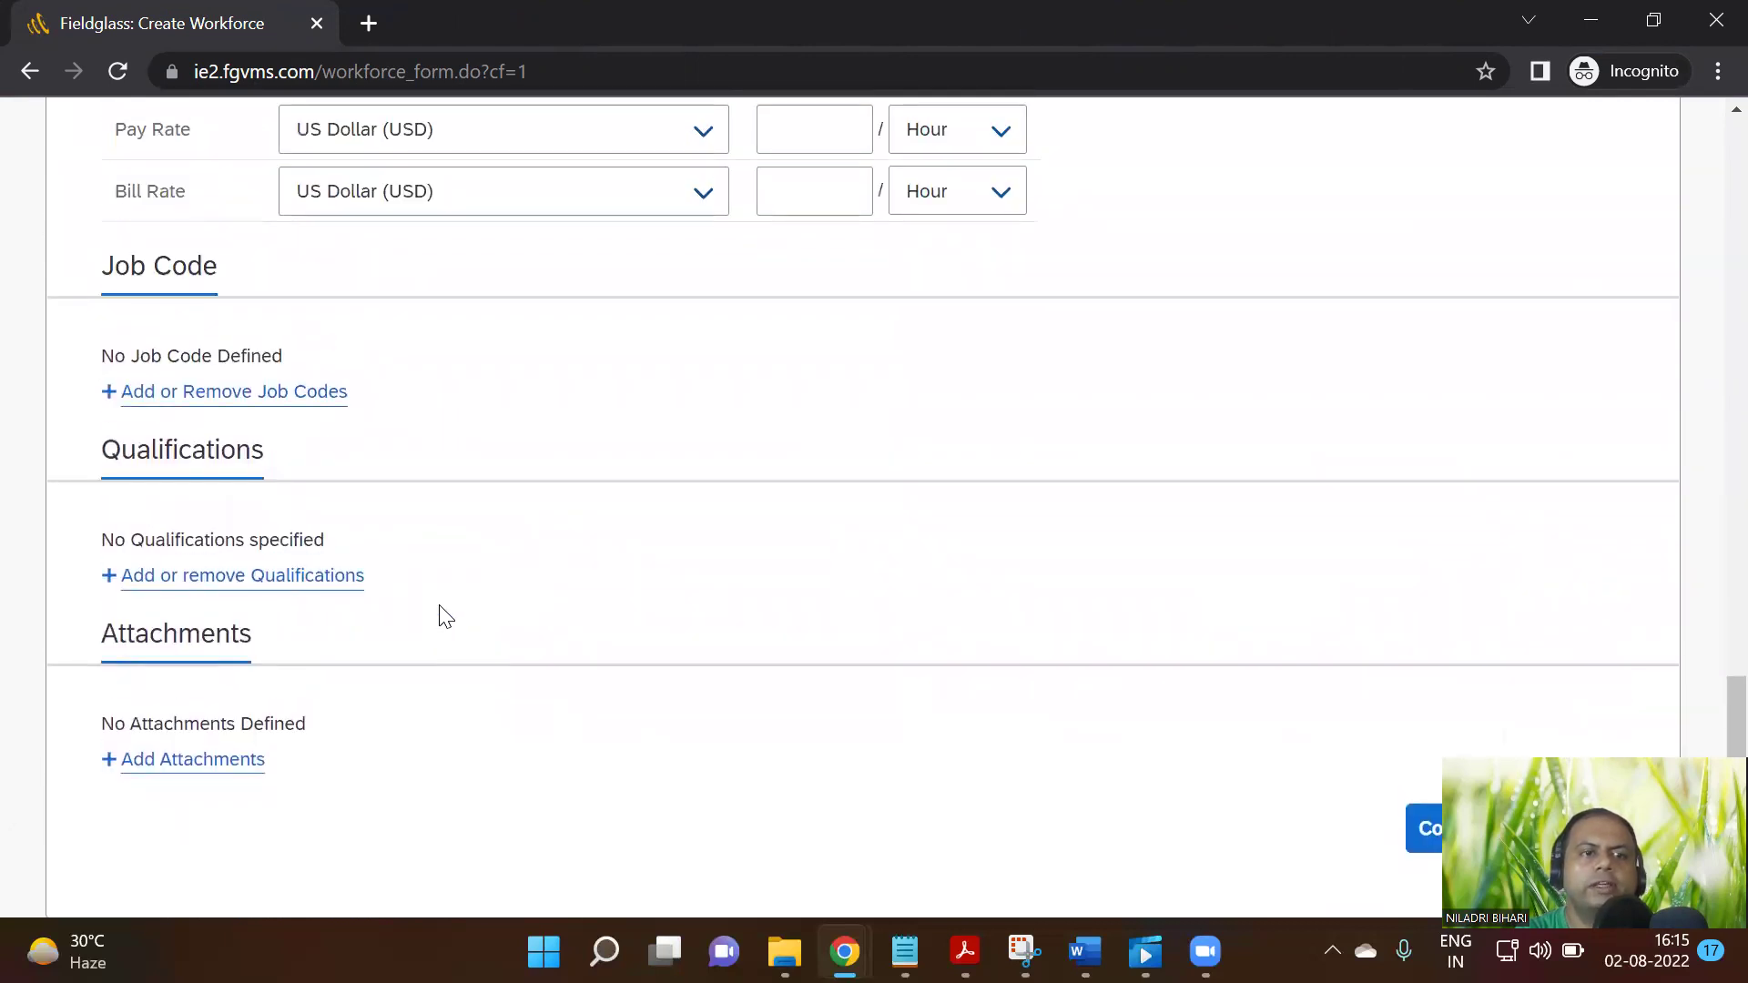
{"action": "scroll", "coordinate": [441, 613], "scroll_direction": "up", "scroll_amount": 10}
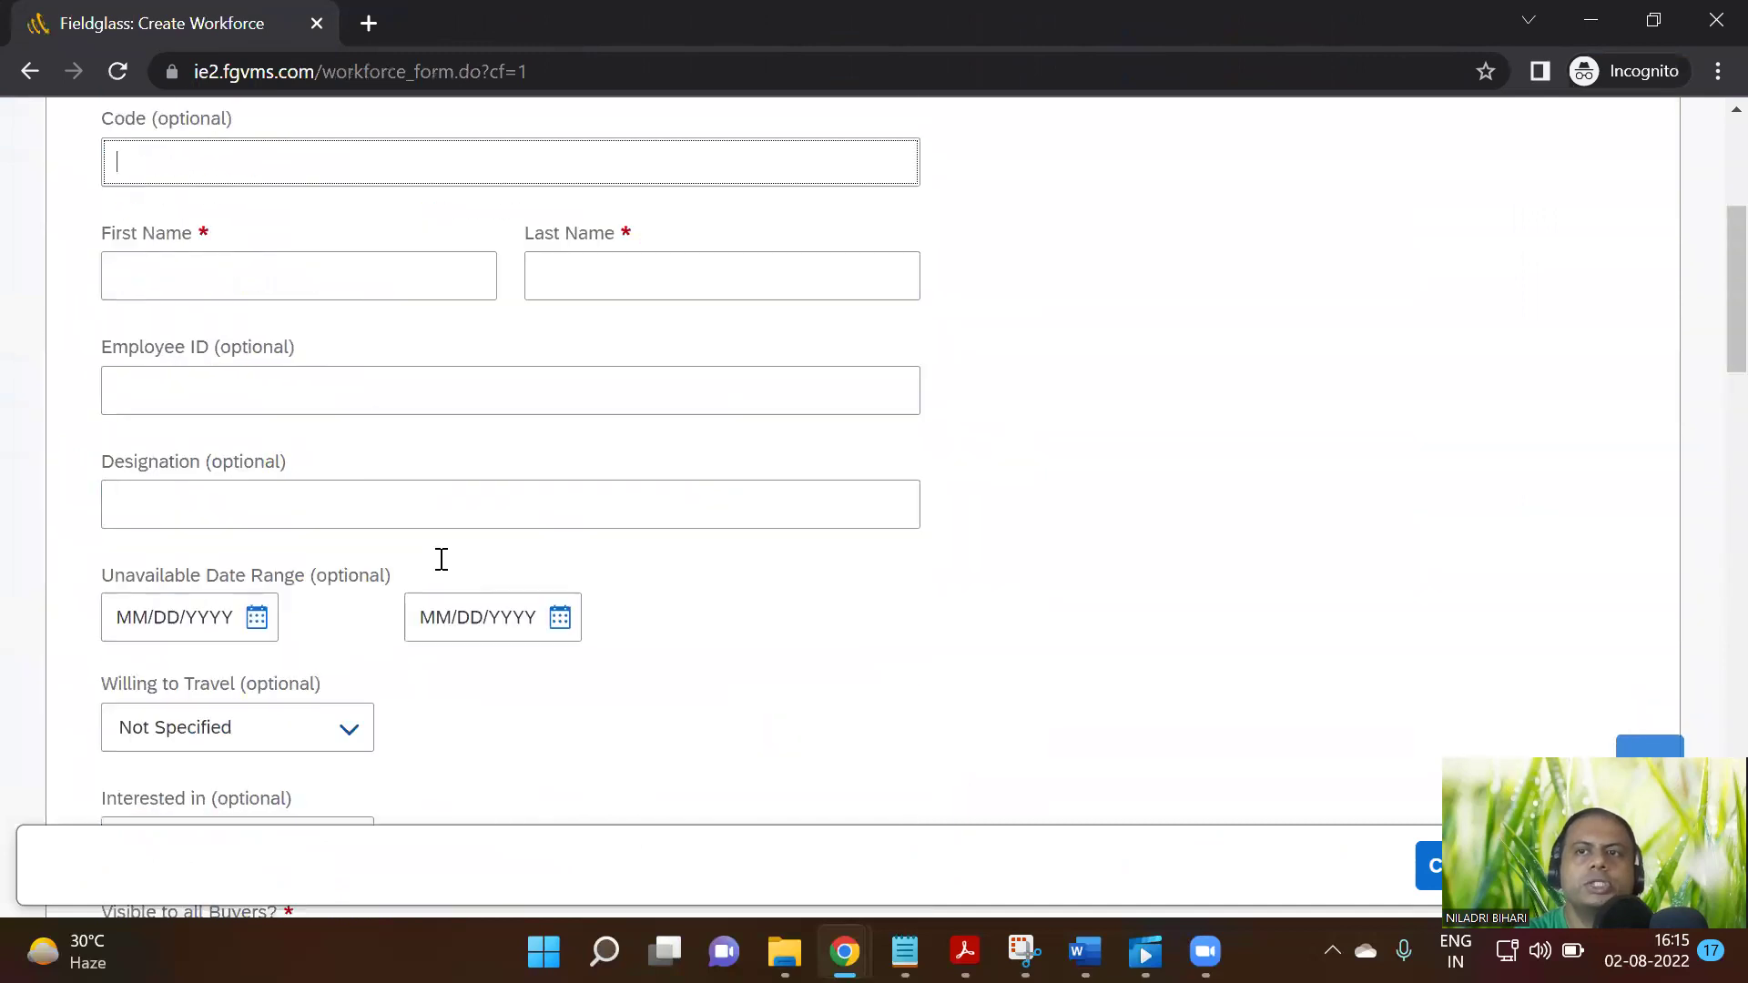
{"action": "scroll", "coordinate": [442, 559], "scroll_direction": "up", "scroll_amount": 5}
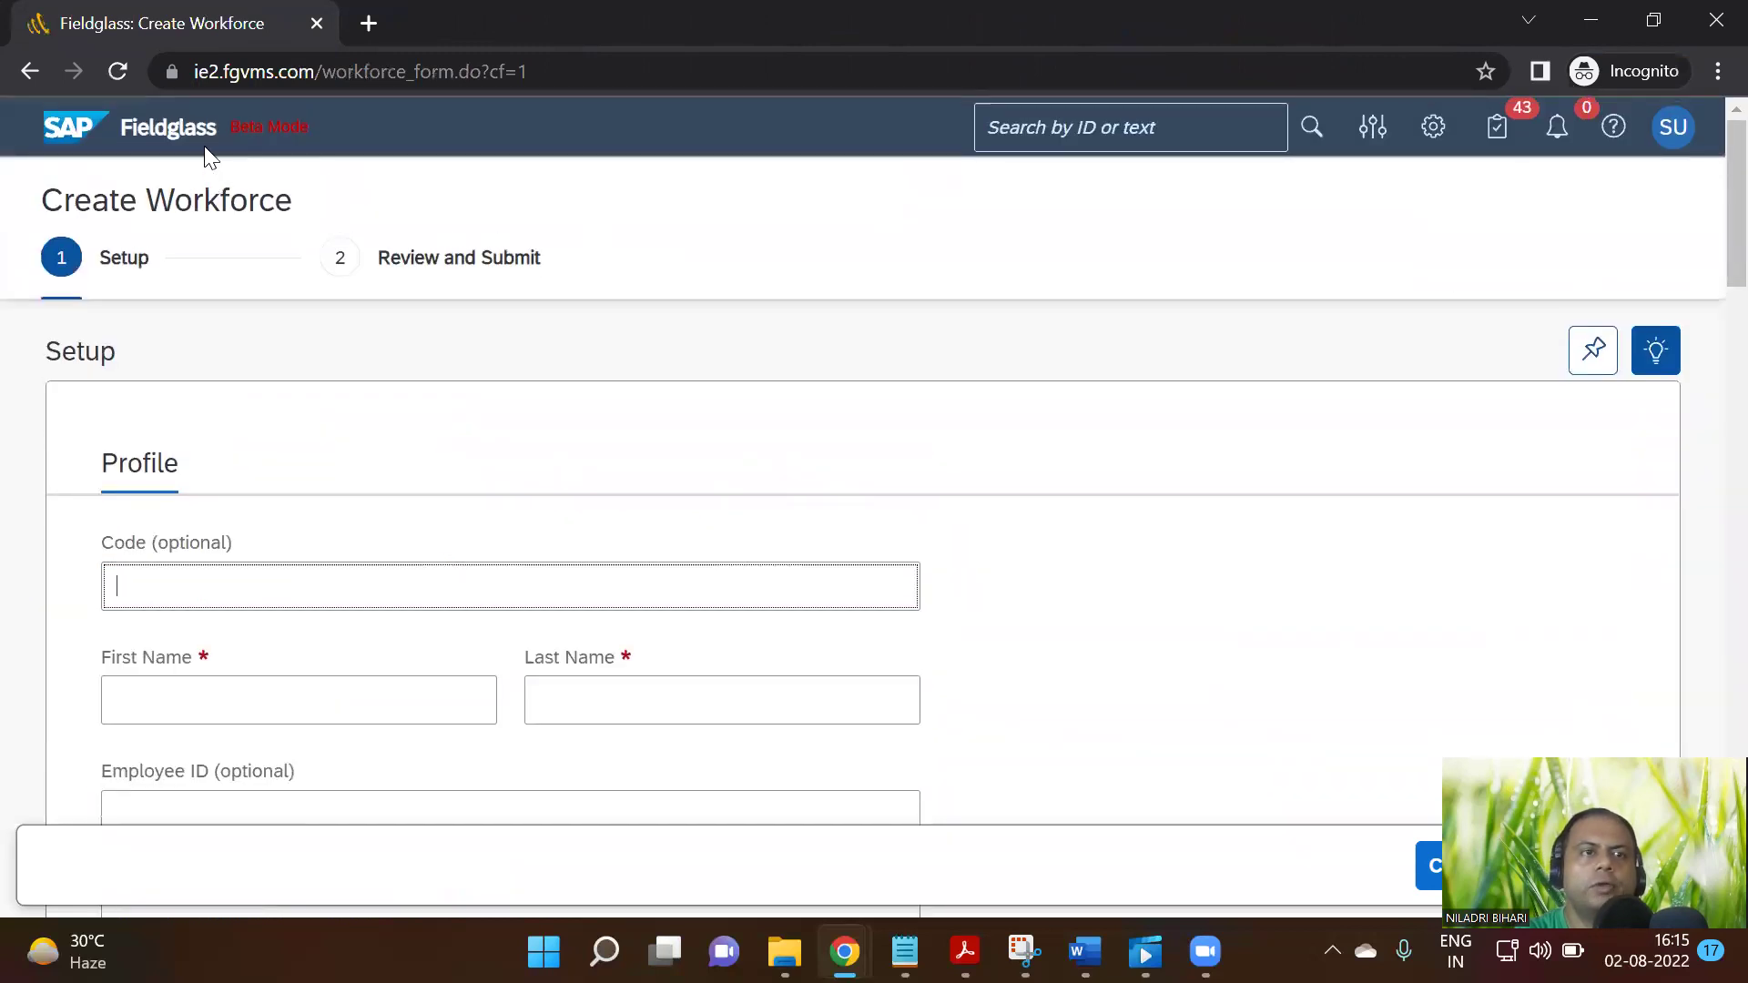
Go back to the supplier home page and open the first worker, Accounts Analyst US | IC, from the Workers list
{"action": "left_click", "coordinate": [85, 136]}
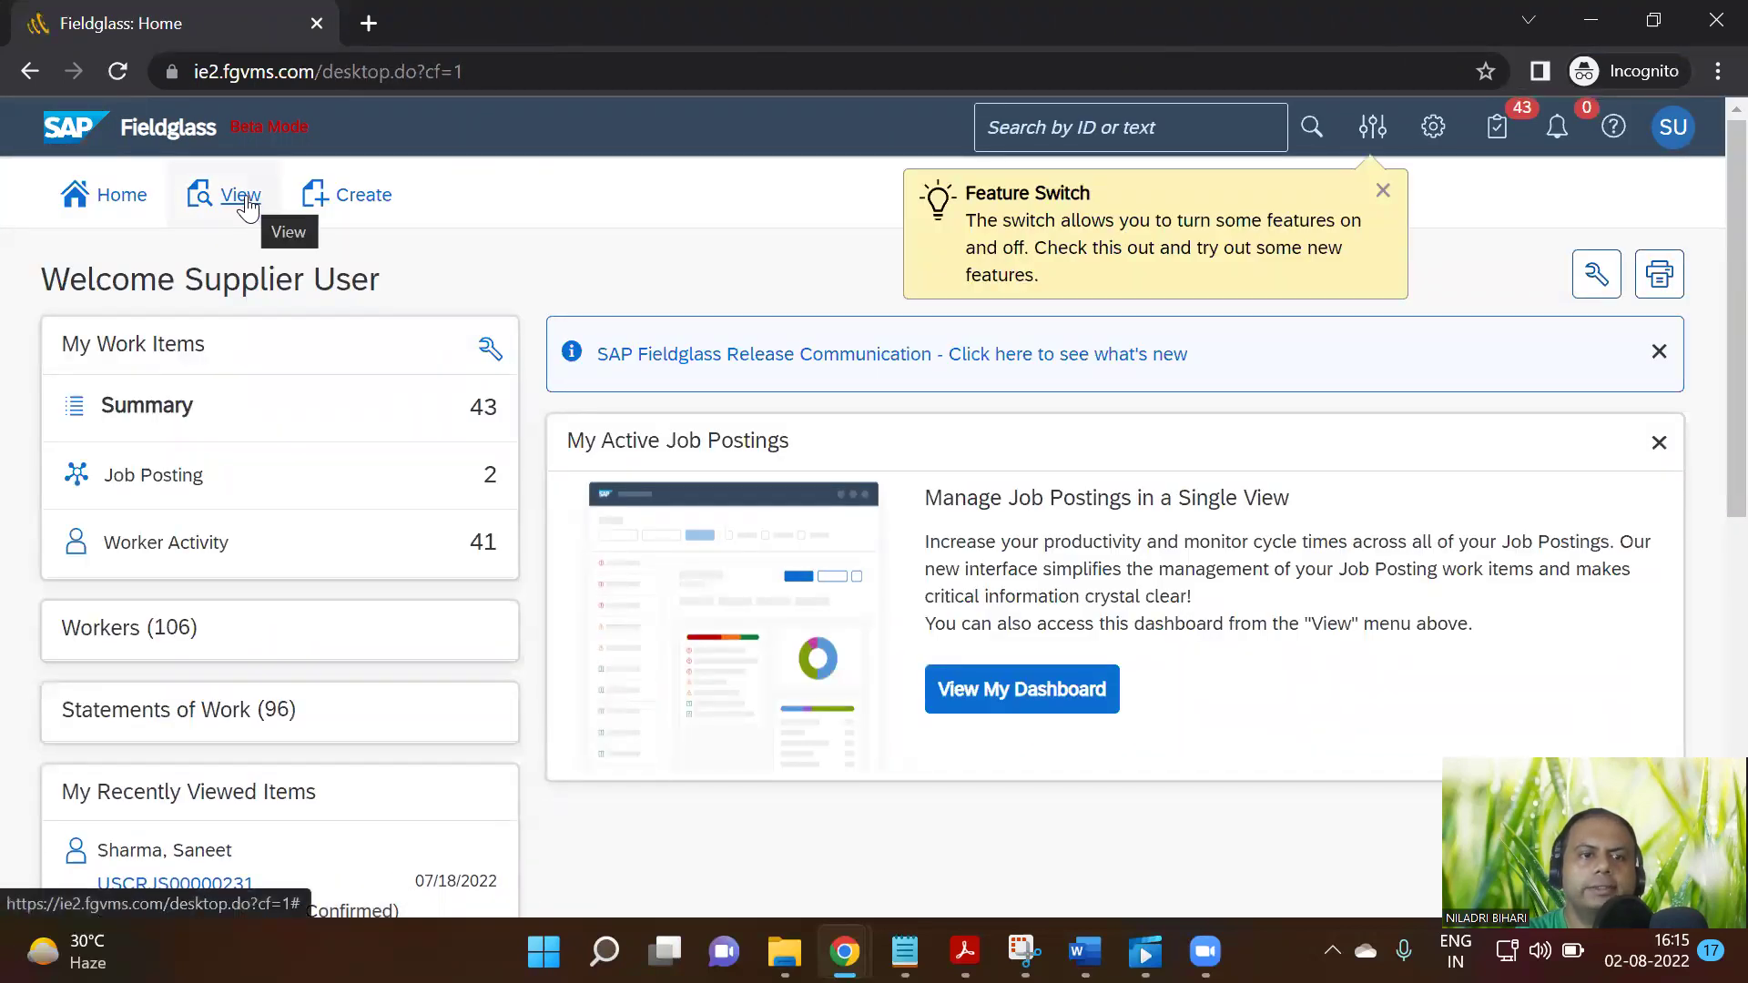
{"action": "left_click", "coordinate": [153, 642]}
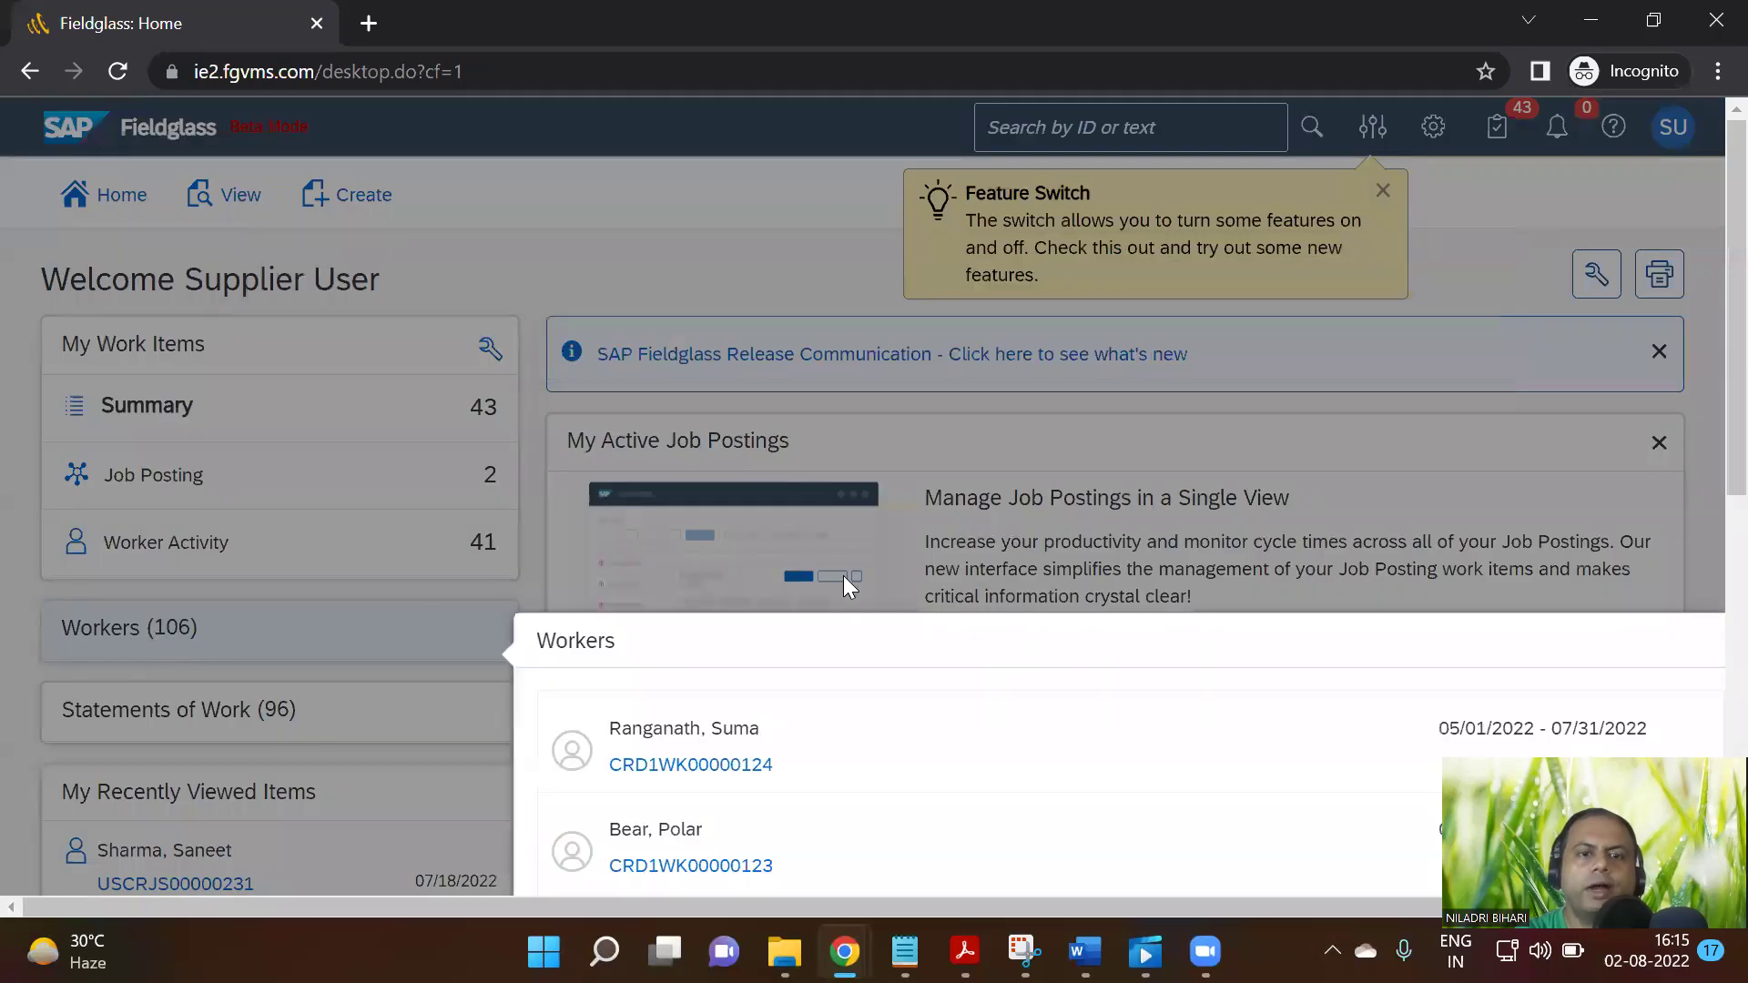
{"action": "scroll", "coordinate": [1434, 519], "scroll_direction": "down", "scroll_amount": 5}
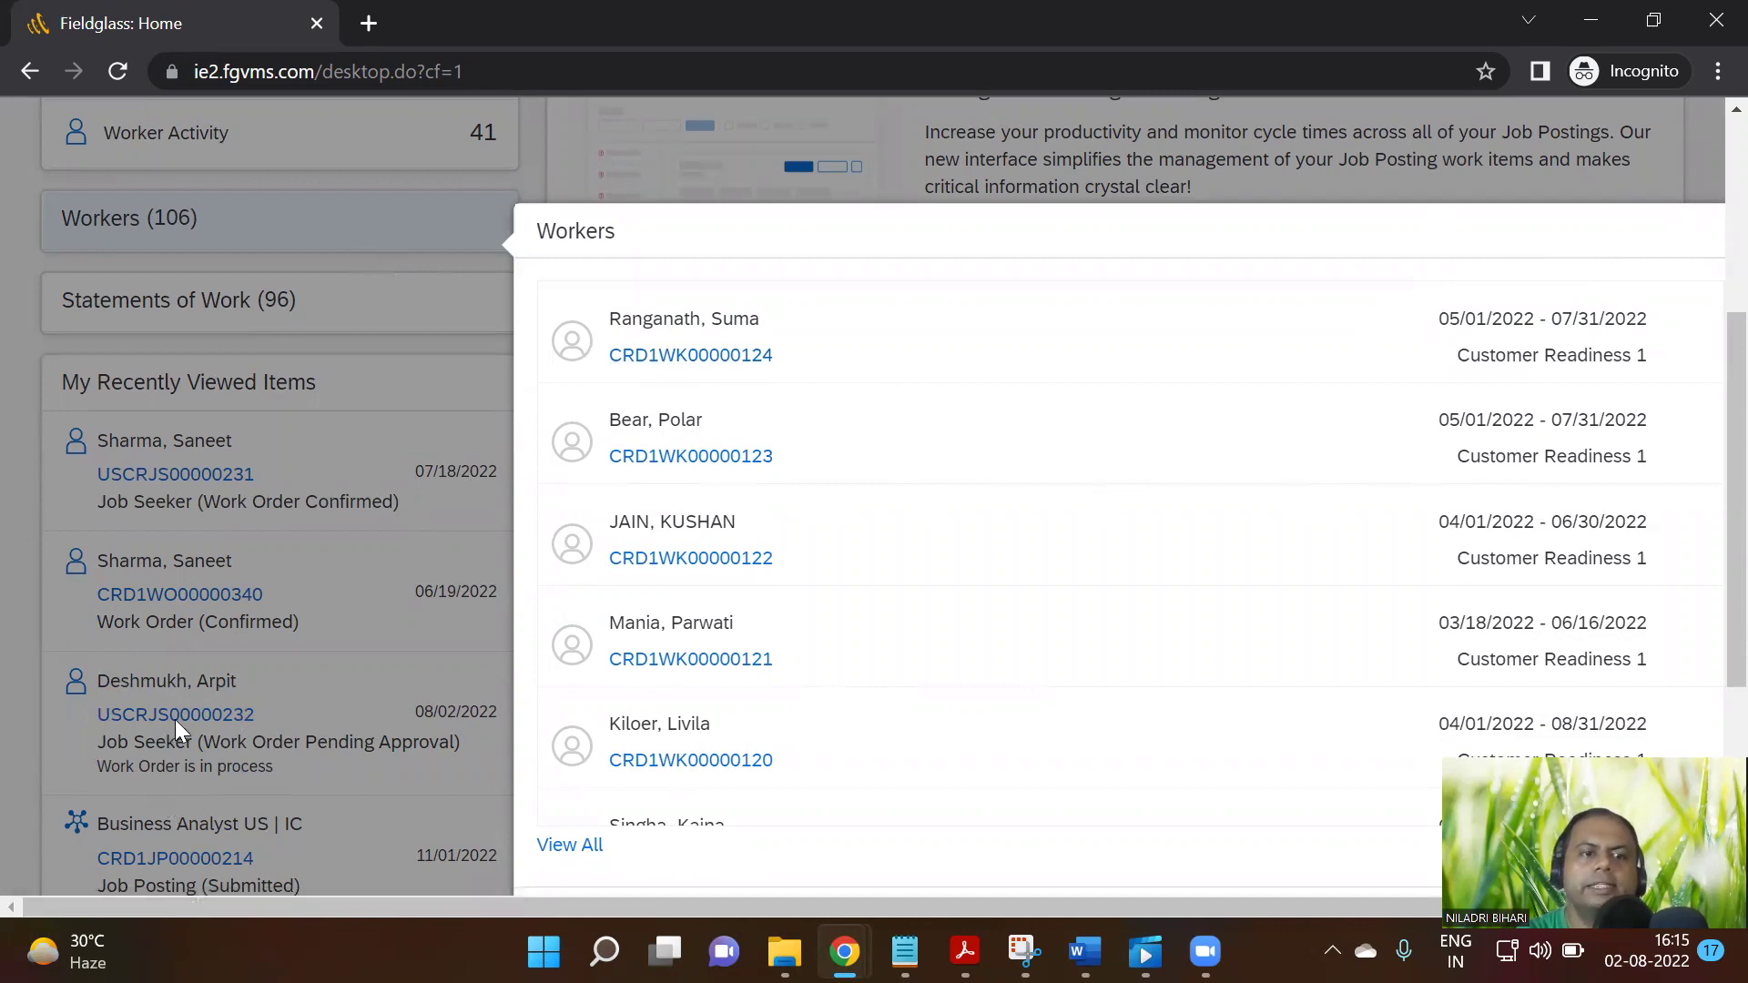
{"action": "left_click", "coordinate": [644, 363]}
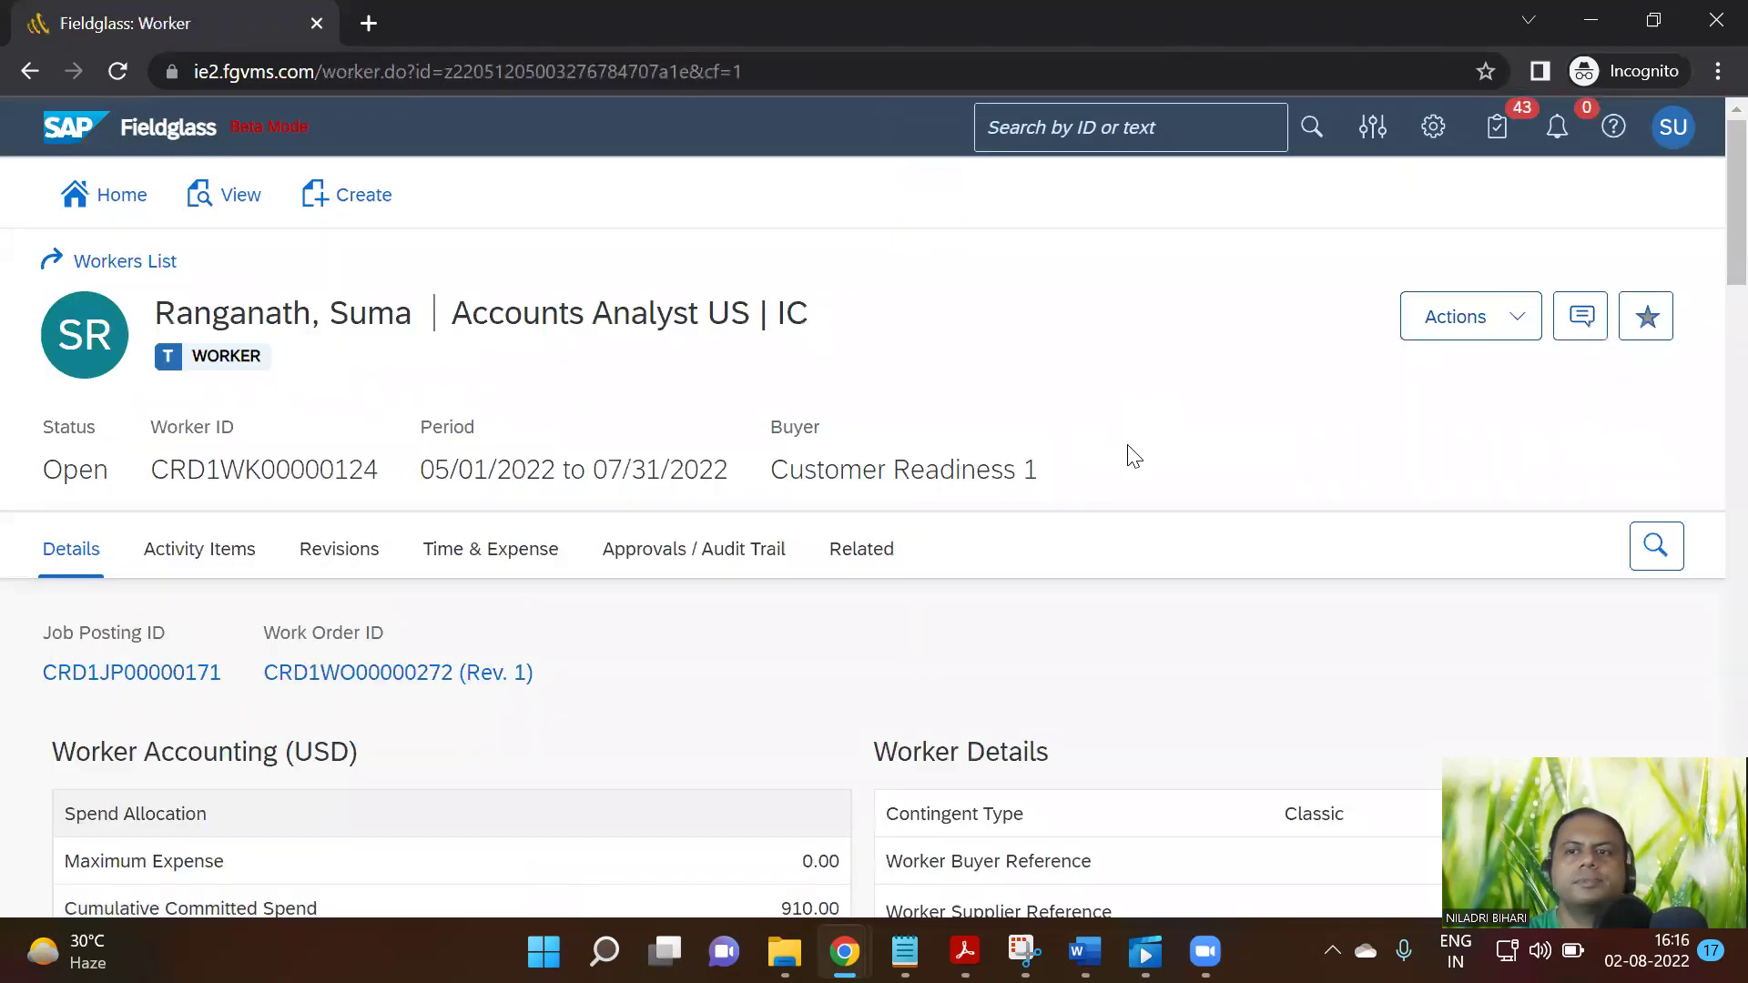
{"action": "left_click", "coordinate": [1492, 331]}
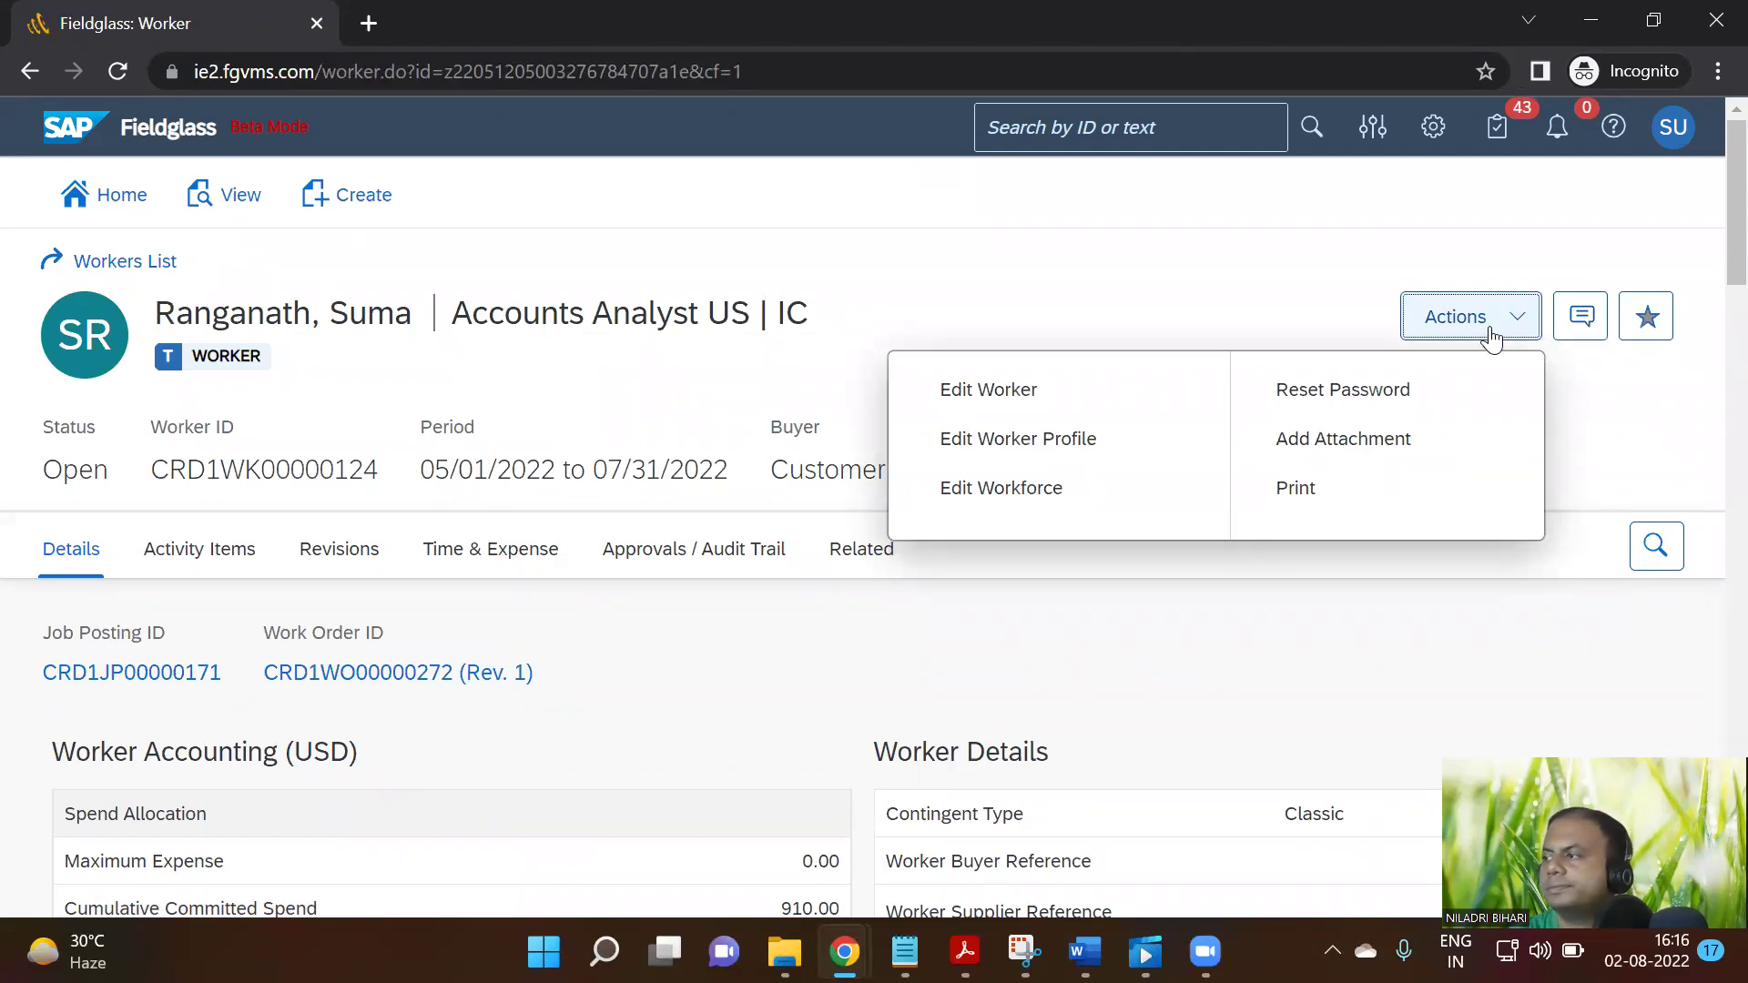
{"action": "left_click", "coordinate": [1030, 399]}
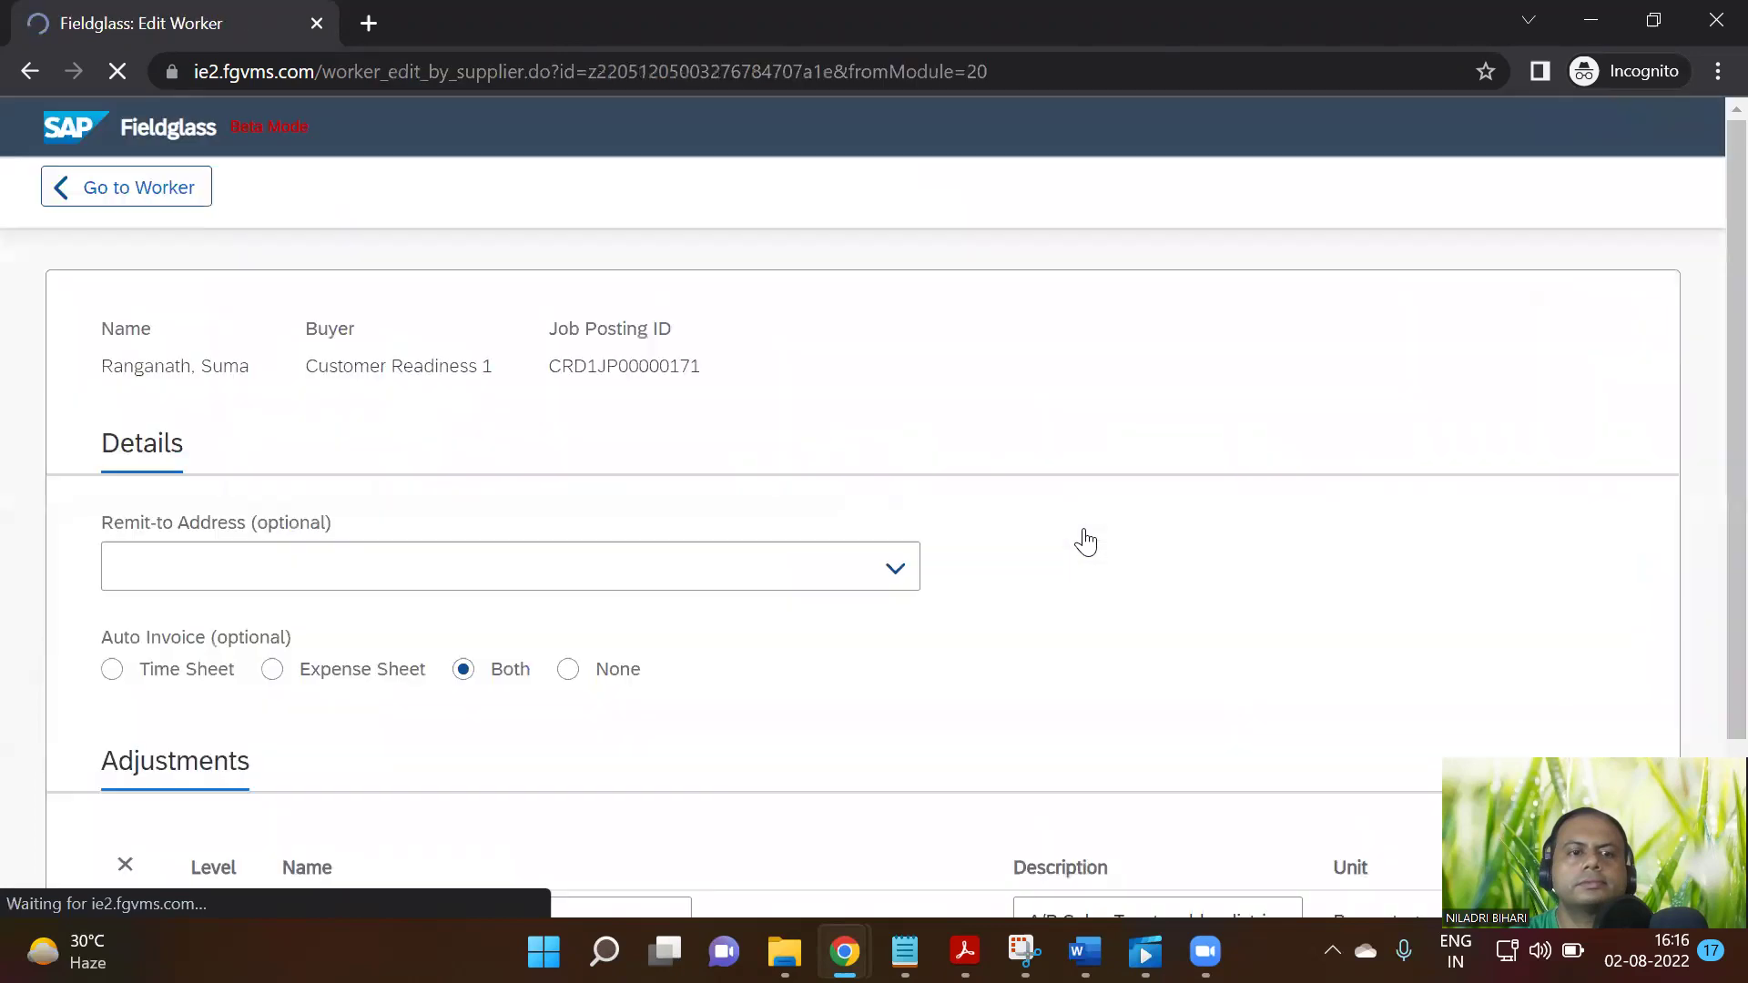
{"action": "scroll", "coordinate": [1054, 569], "scroll_direction": "down", "scroll_amount": 7}
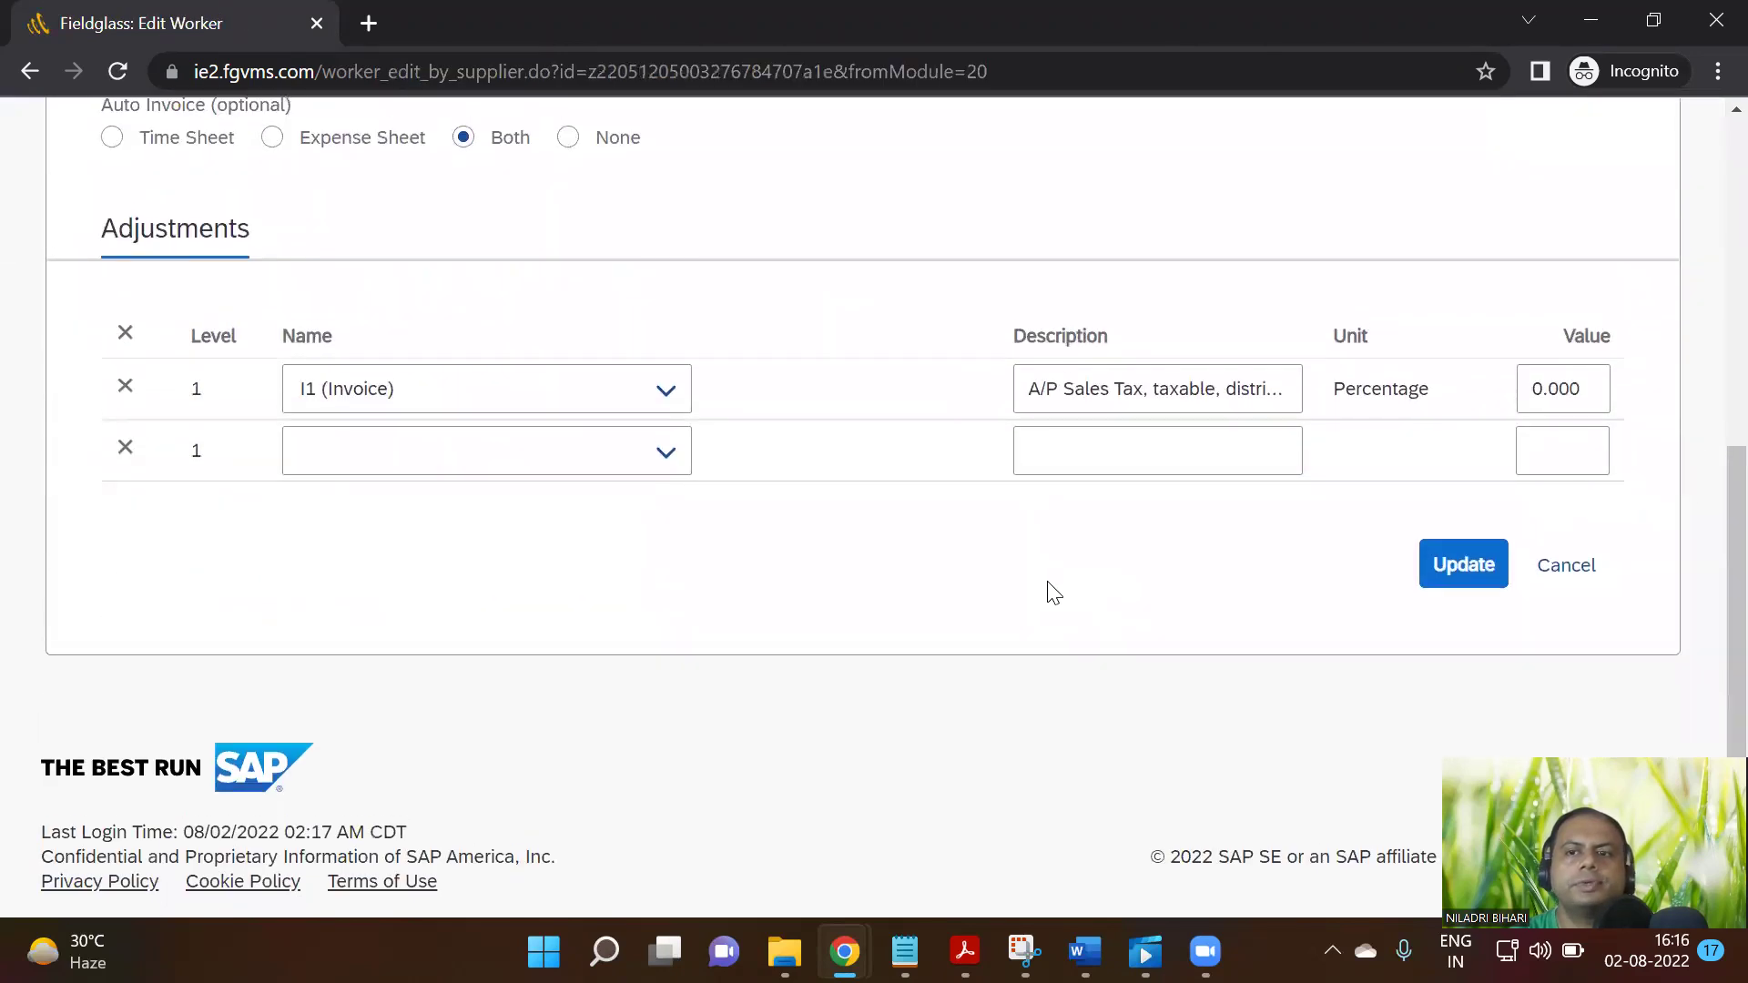
{"action": "left_click", "coordinate": [94, 264]}
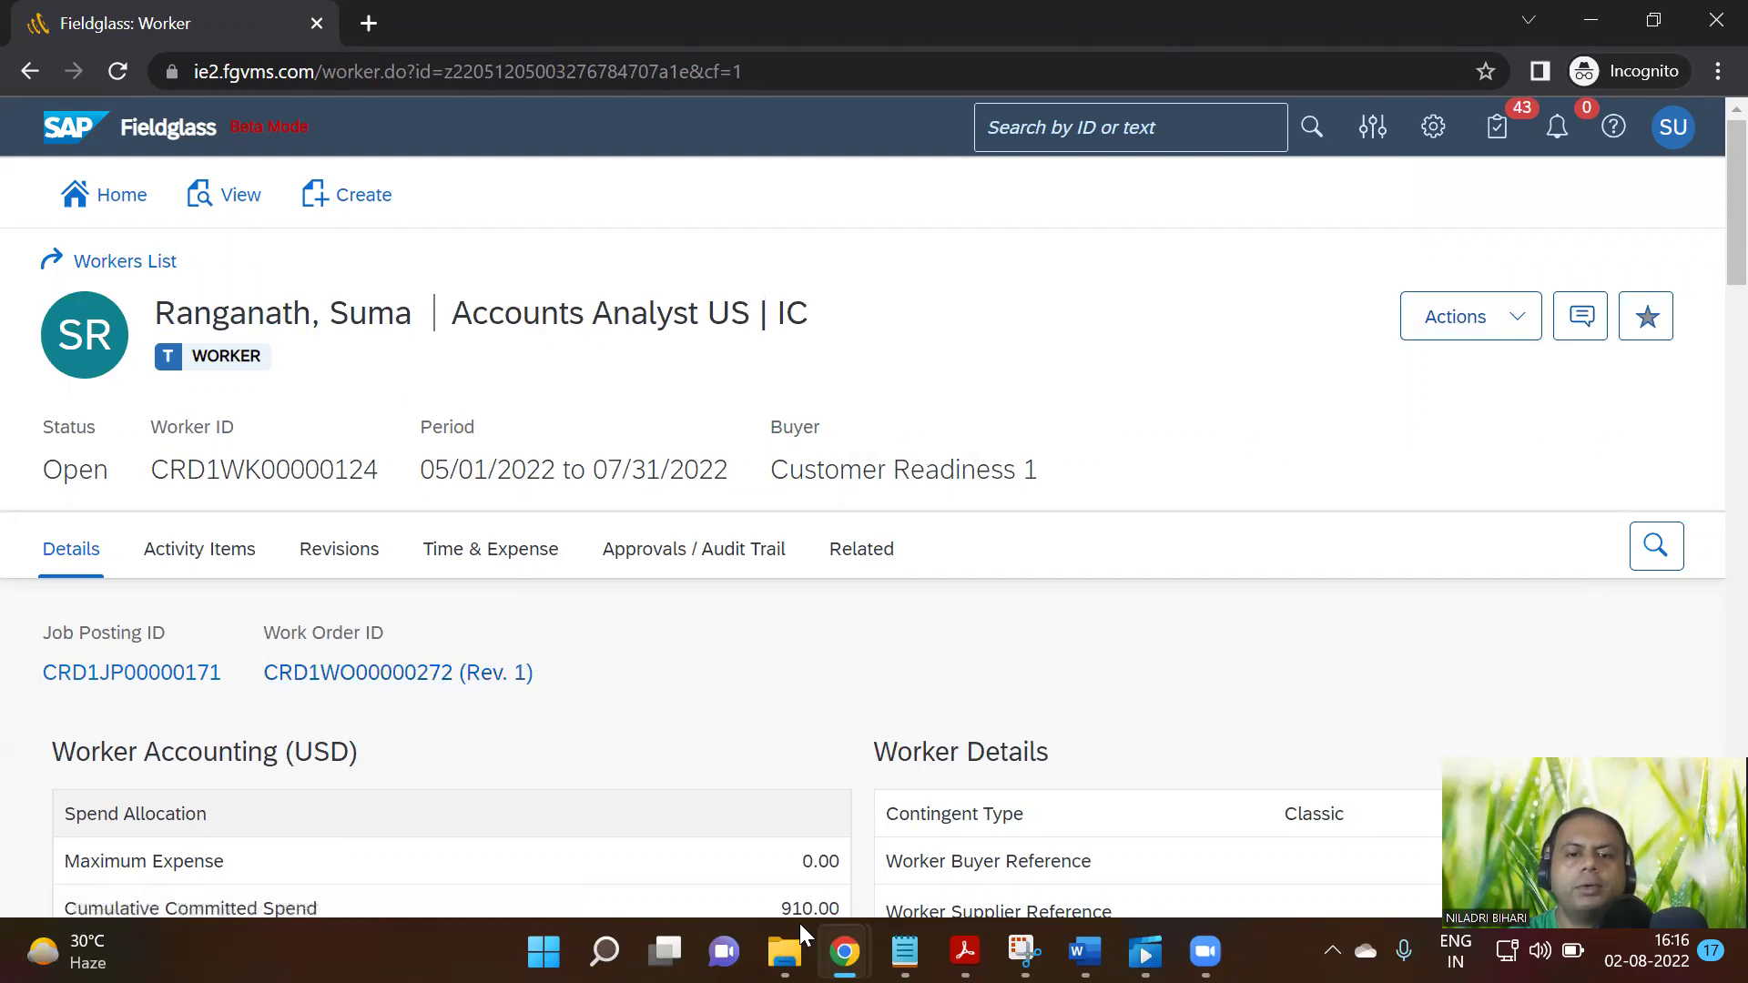
{"action": "mouse_move", "coordinate": [845, 951]}
{"action": "left_click", "coordinate": [710, 807]}
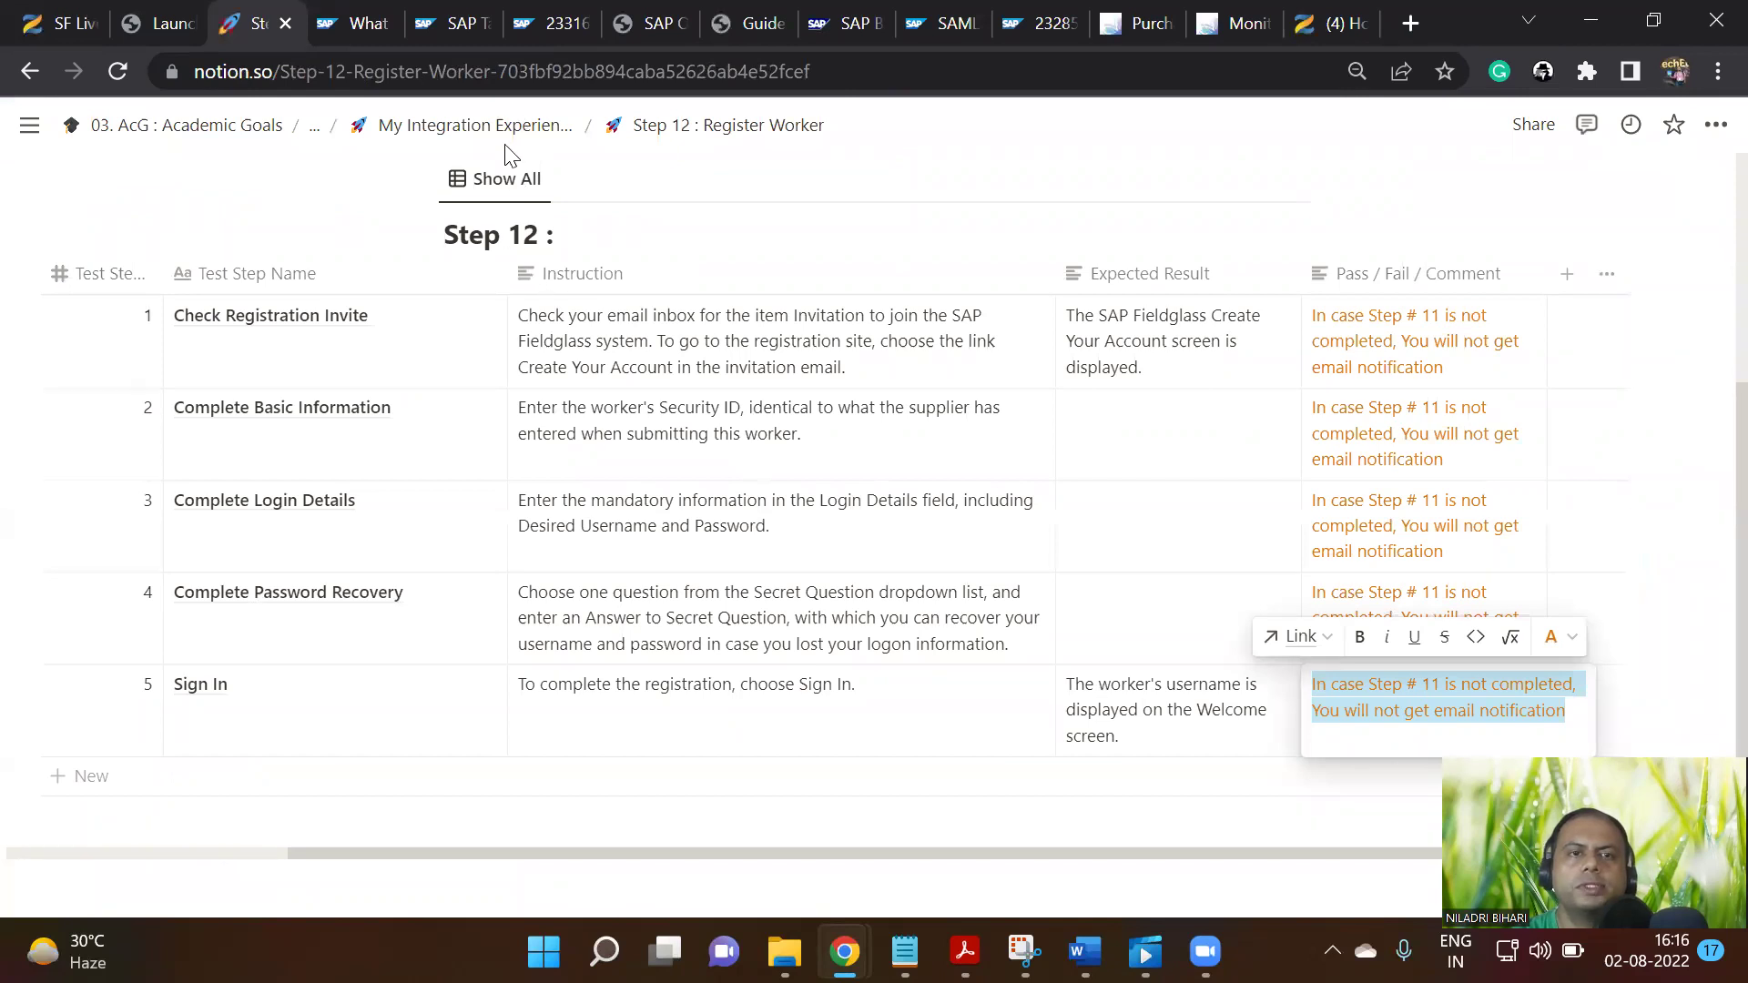
Close the row 5 cell editor, go up to the parent integration page and open Step 13 : Revise Work Order
{"action": "key", "text": "Escape"}
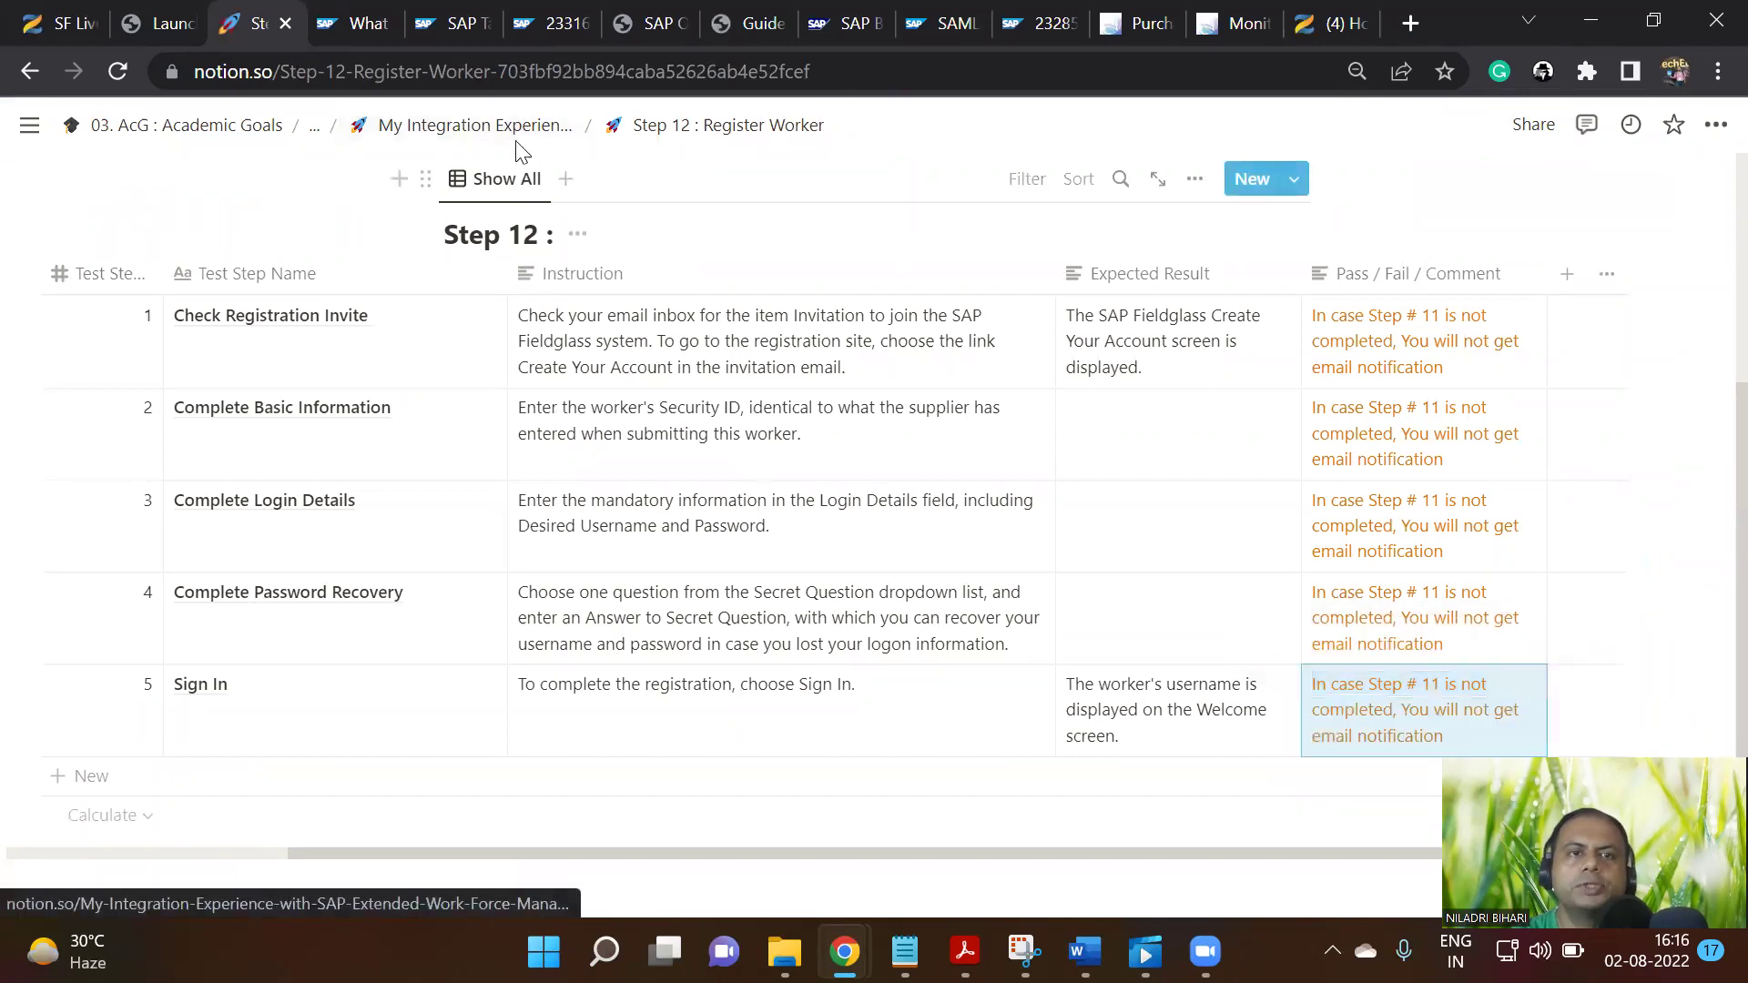
{"action": "left_click", "coordinate": [515, 141]}
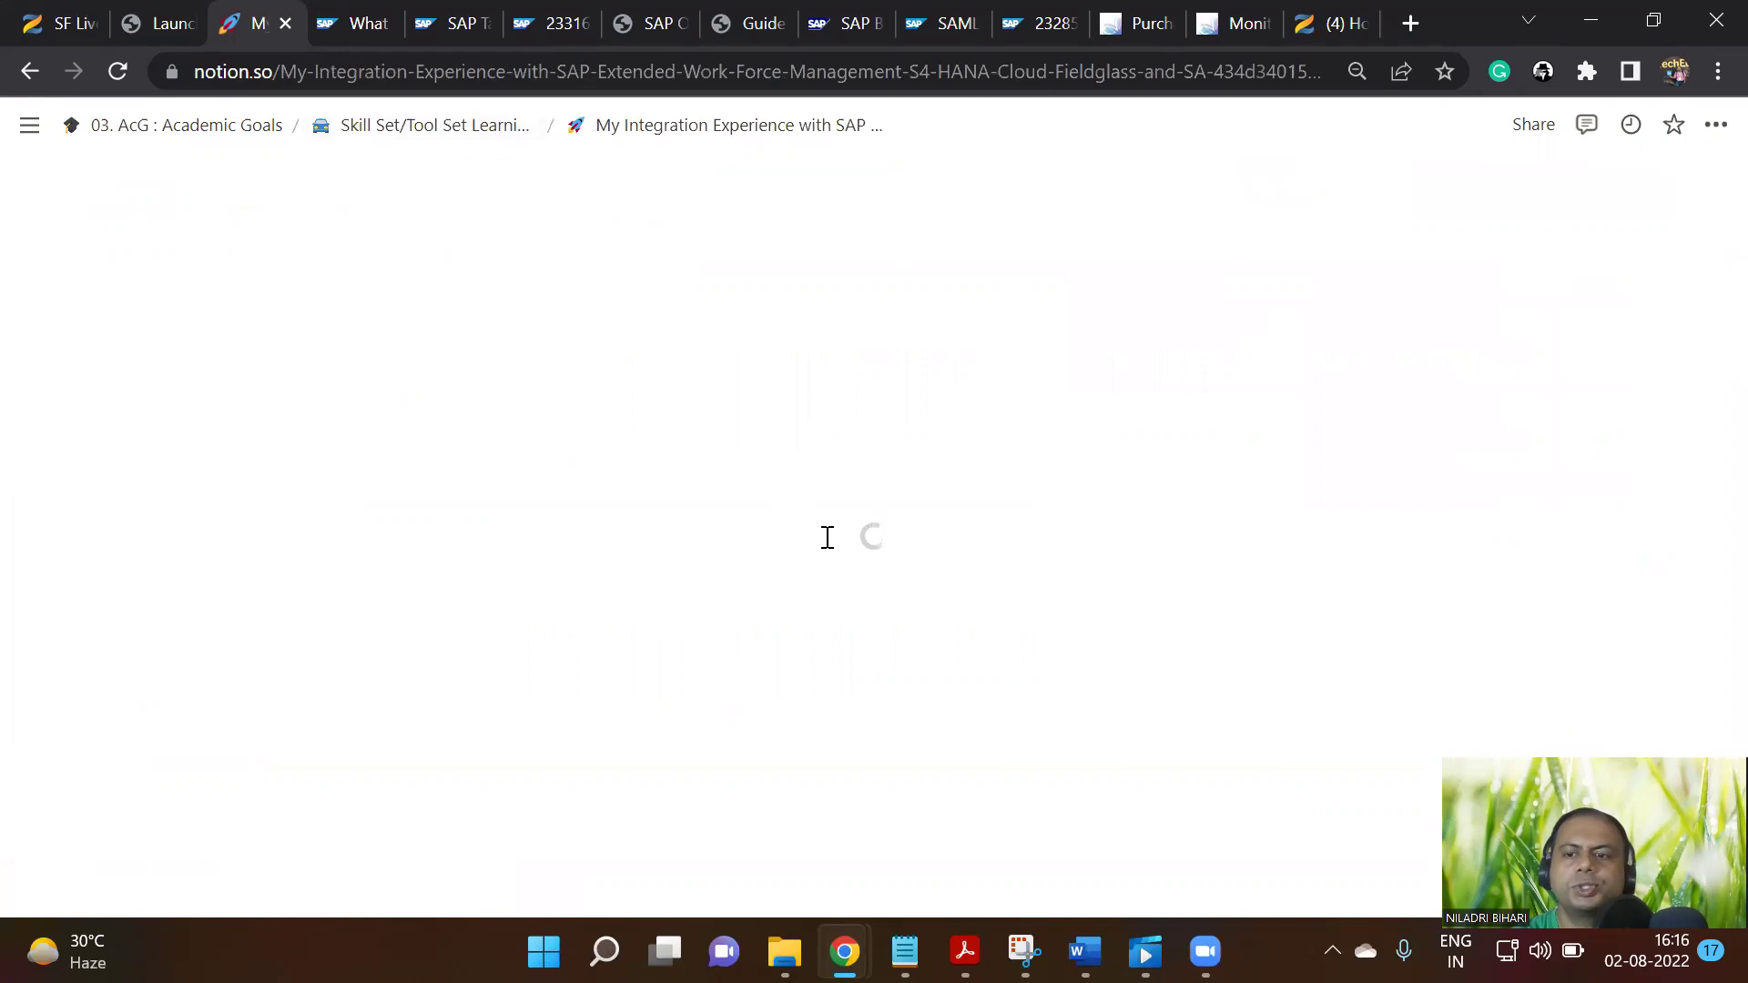
{"action": "scroll", "coordinate": [1155, 593], "scroll_direction": "down", "scroll_amount": 15}
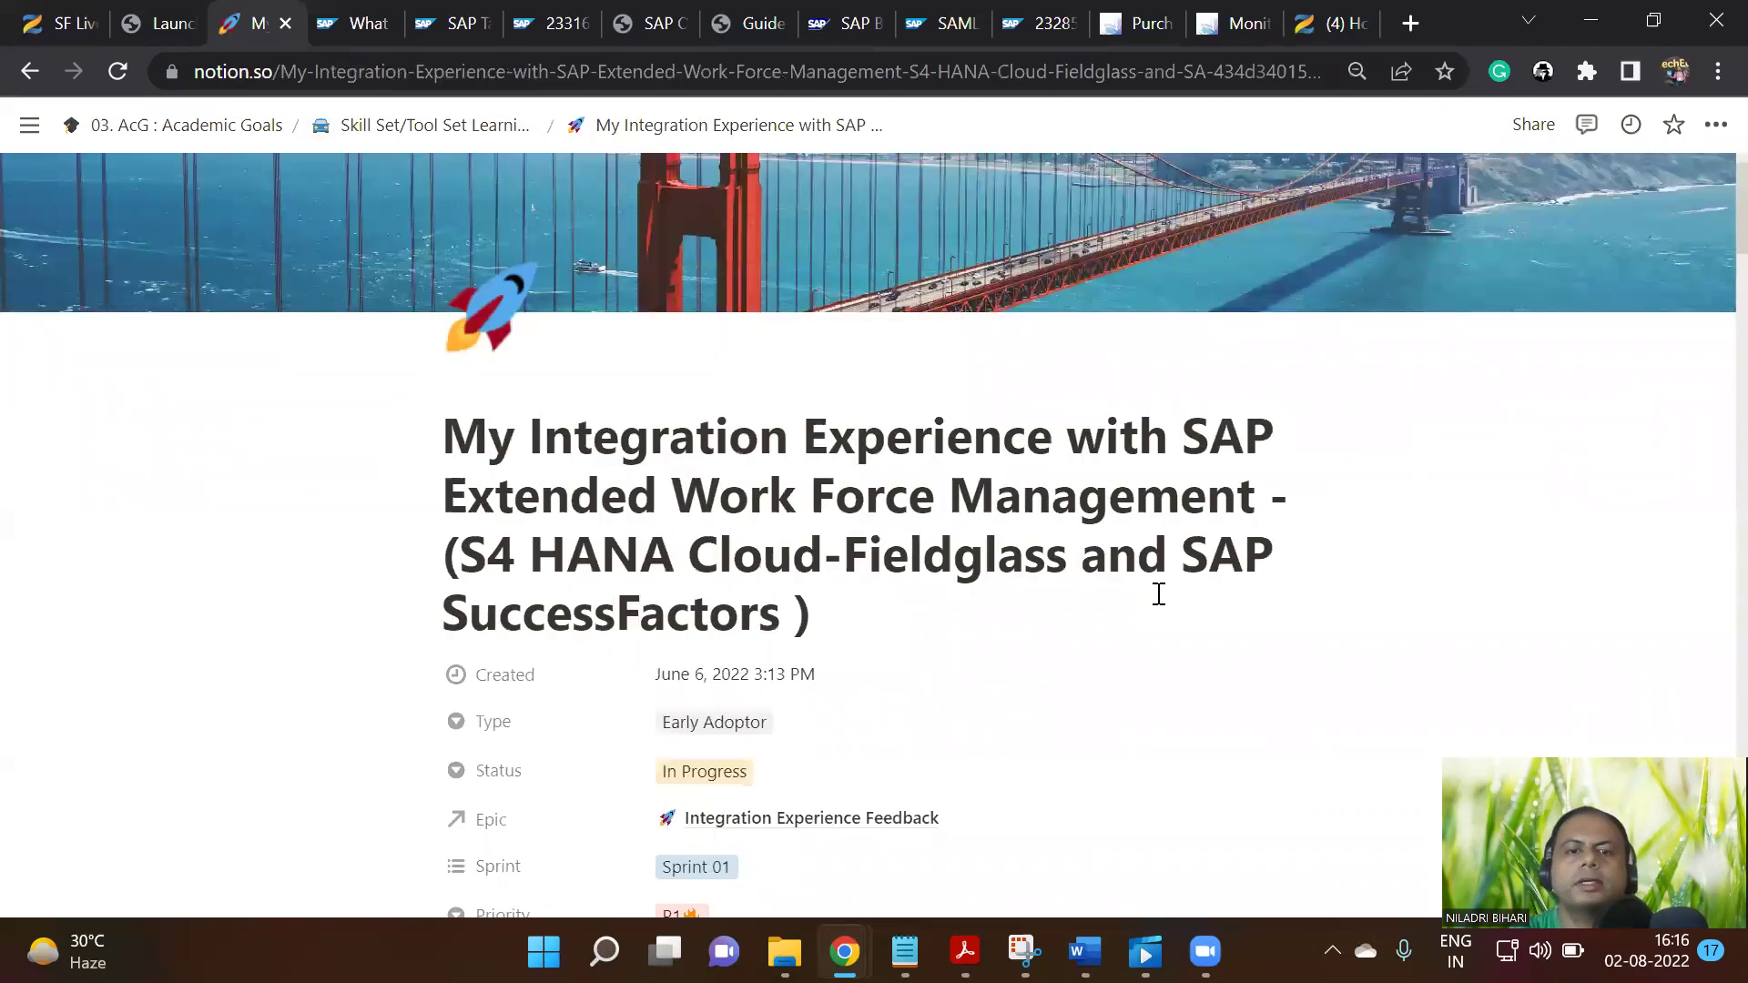
{"action": "scroll", "coordinate": [1113, 616], "scroll_direction": "up", "scroll_amount": 6}
{"action": "scroll", "coordinate": [1011, 613], "scroll_direction": "down", "scroll_amount": 7}
{"action": "scroll", "coordinate": [961, 643], "scroll_direction": "down", "scroll_amount": 2}
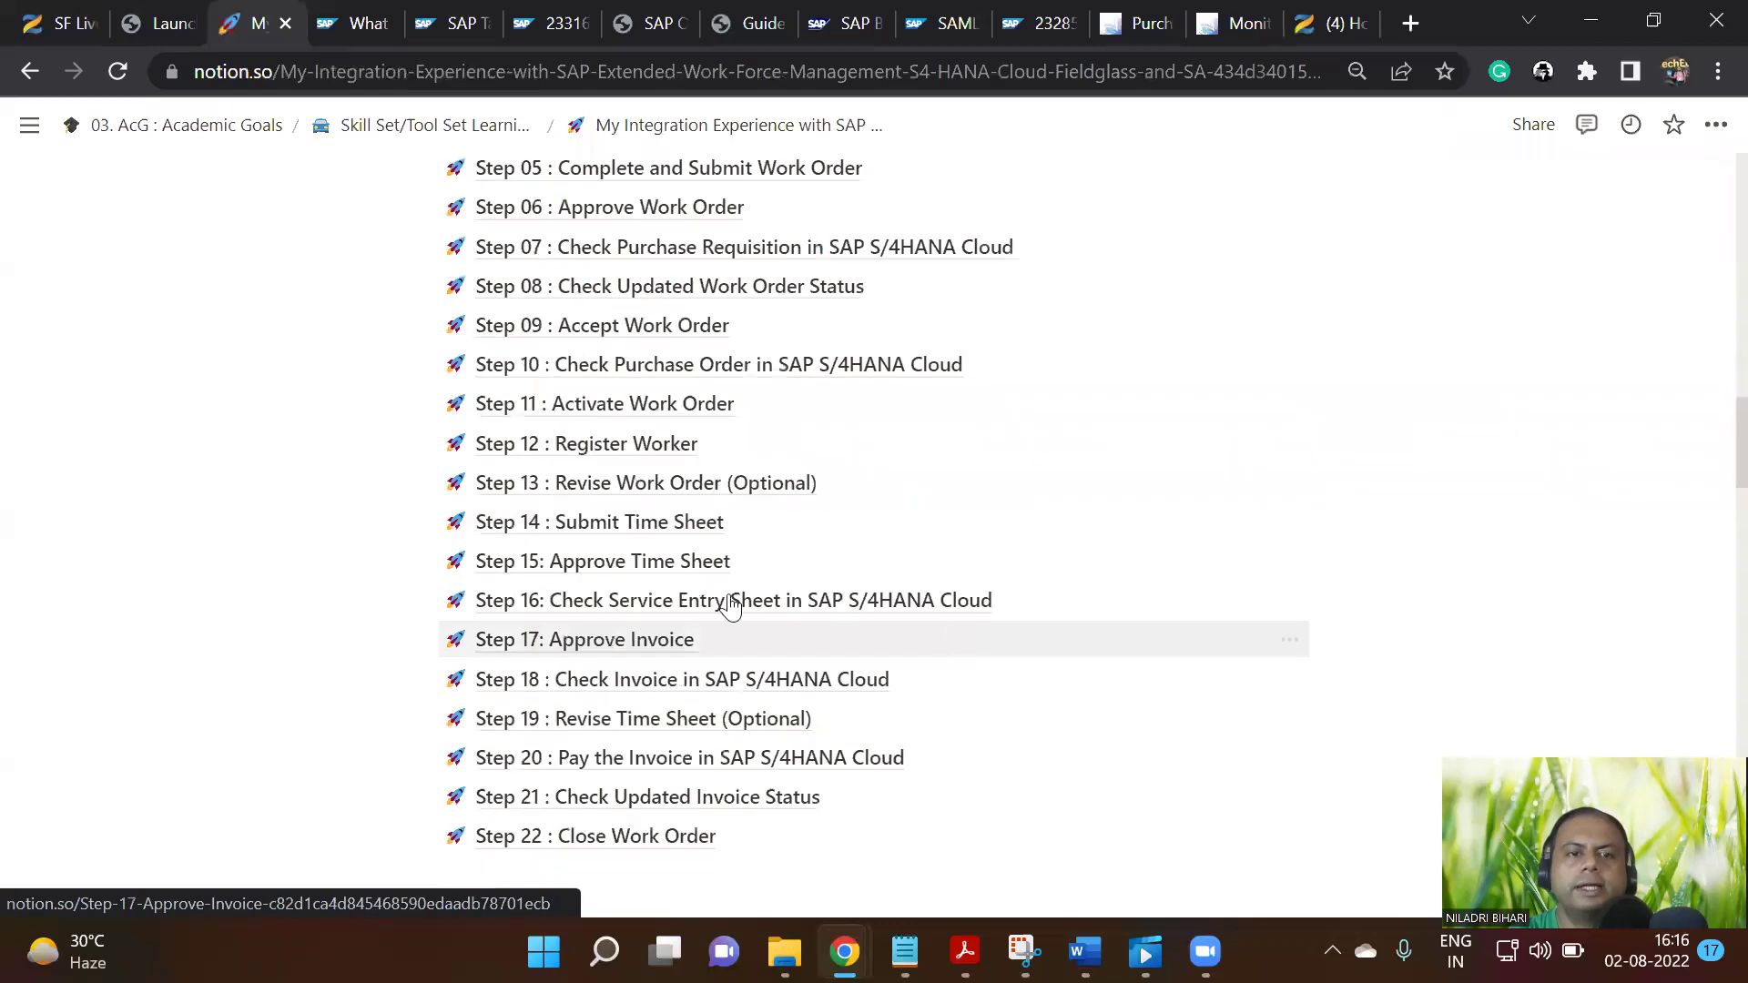
{"action": "left_click", "coordinate": [660, 483]}
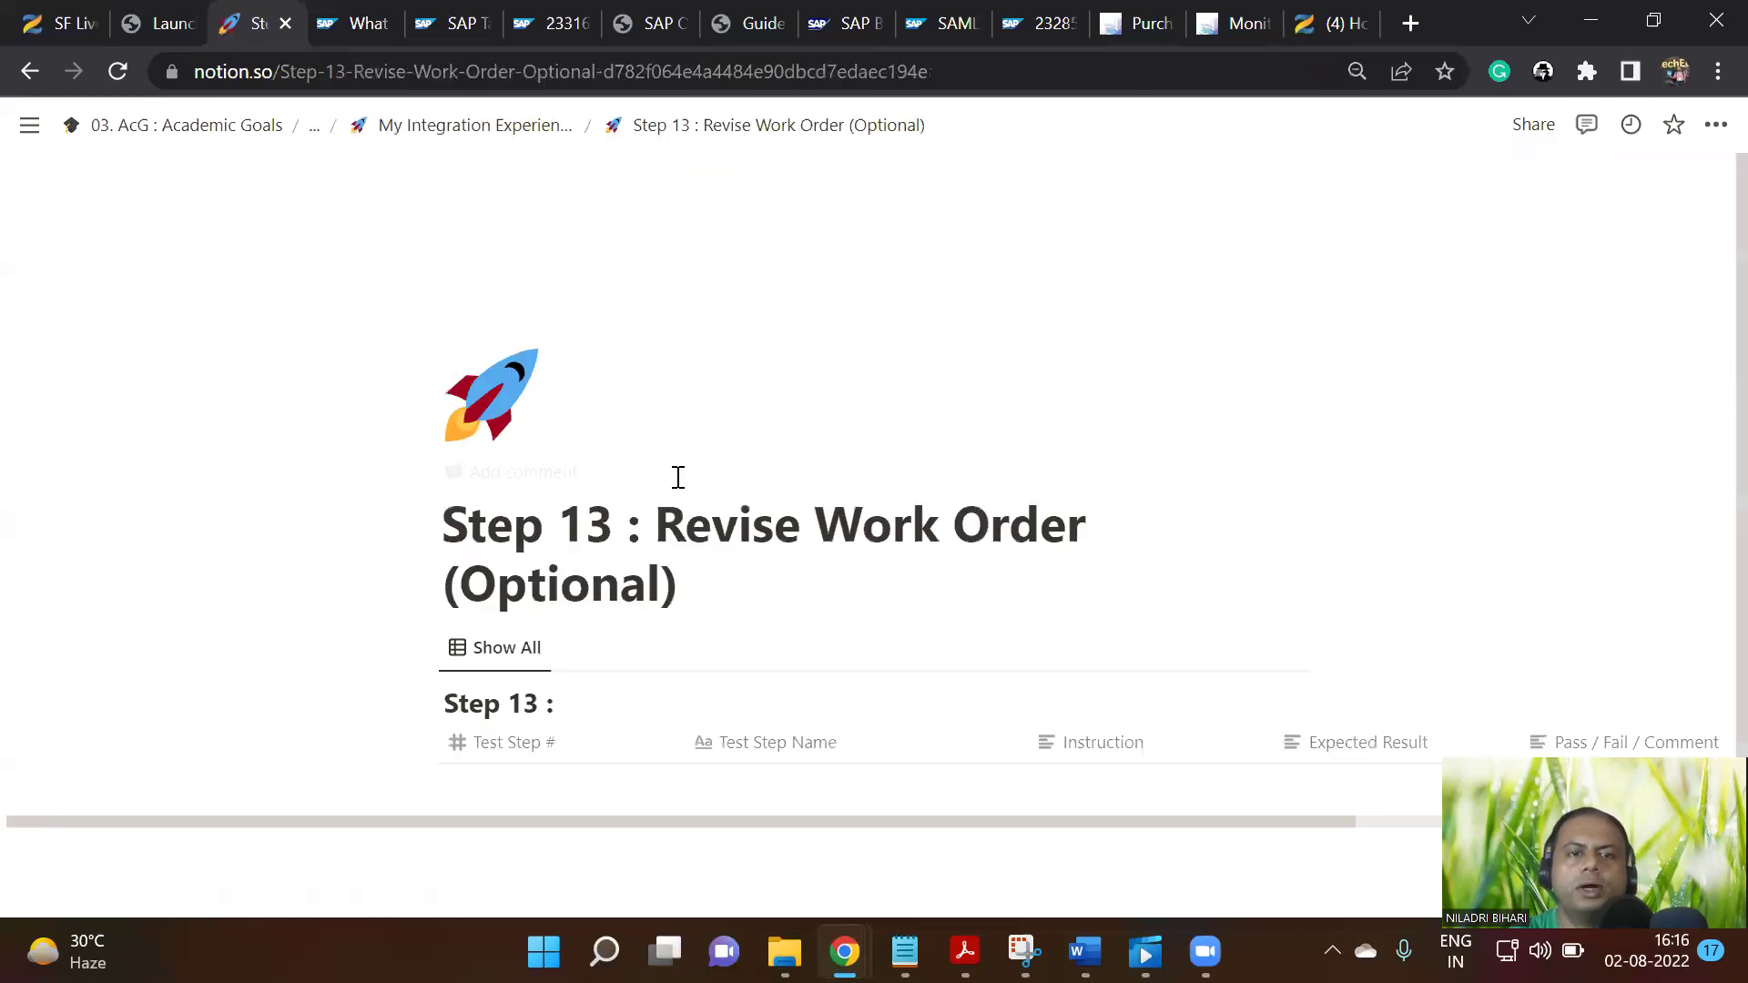
Scroll through all 17 Step 13 test rows, down to Check Updated Work Order Revision Status
{"action": "scroll", "coordinate": [1239, 581], "scroll_direction": "down", "scroll_amount": 3}
{"action": "scroll", "coordinate": [1244, 585], "scroll_direction": "down", "scroll_amount": 1}
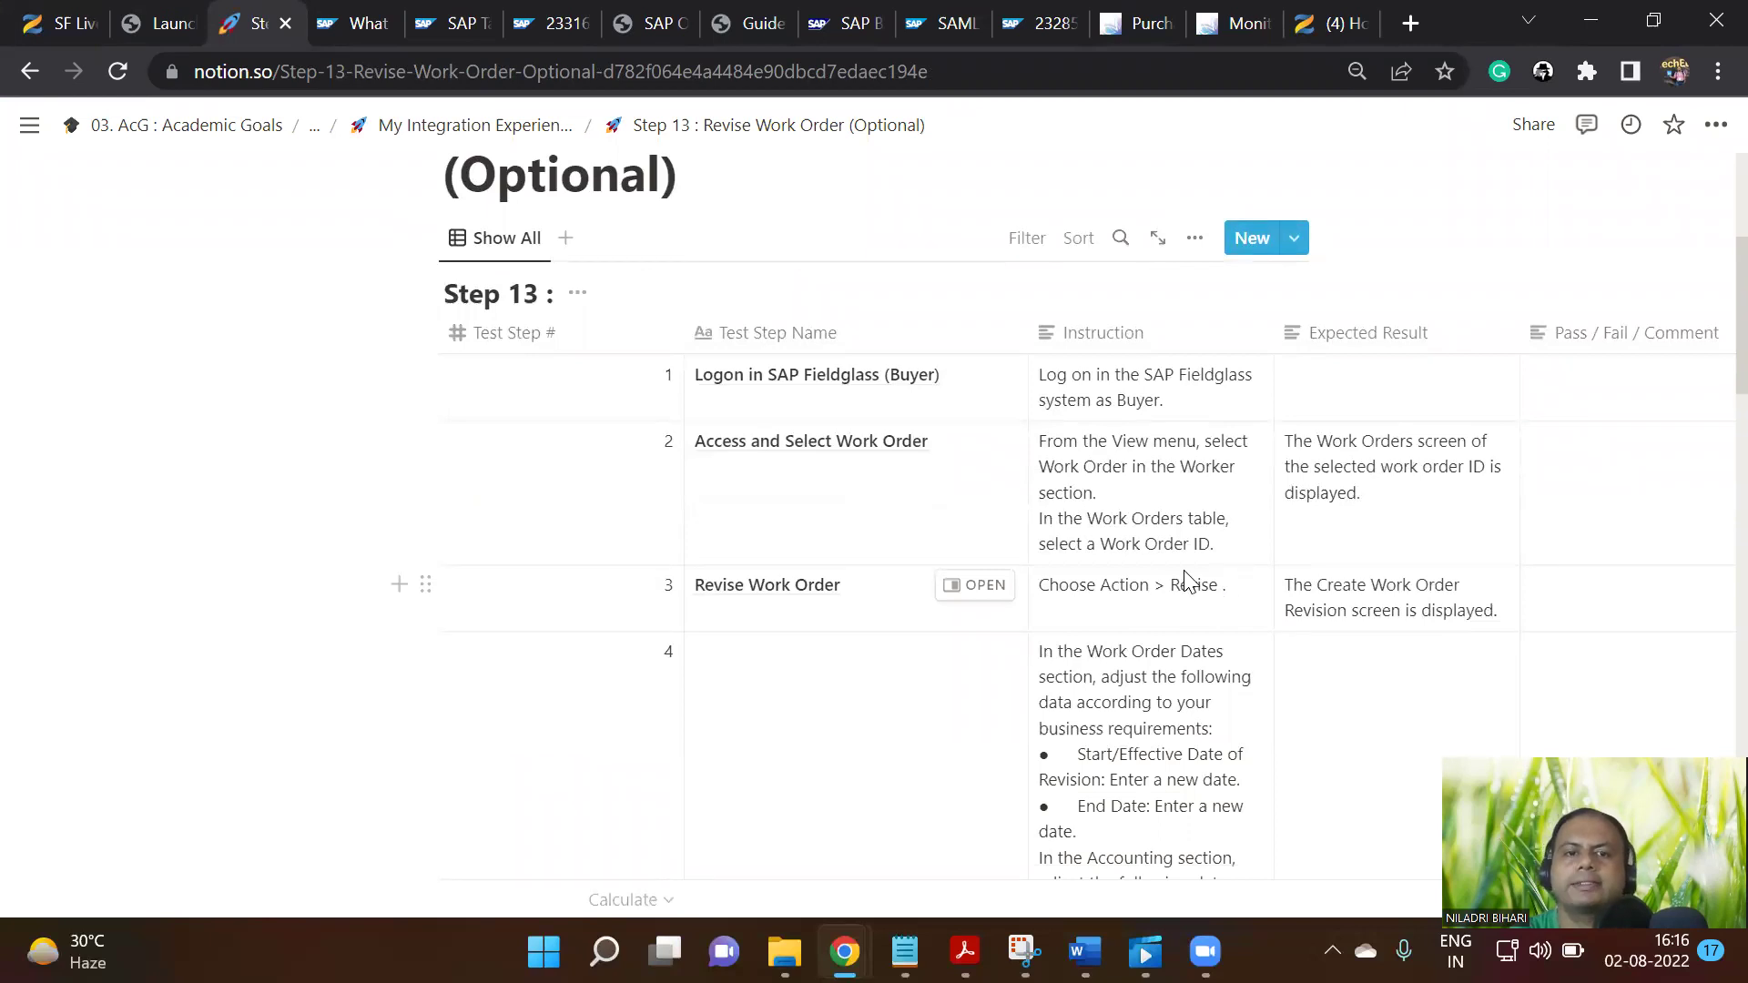
{"action": "scroll", "coordinate": [1192, 592], "scroll_direction": "down", "scroll_amount": 3}
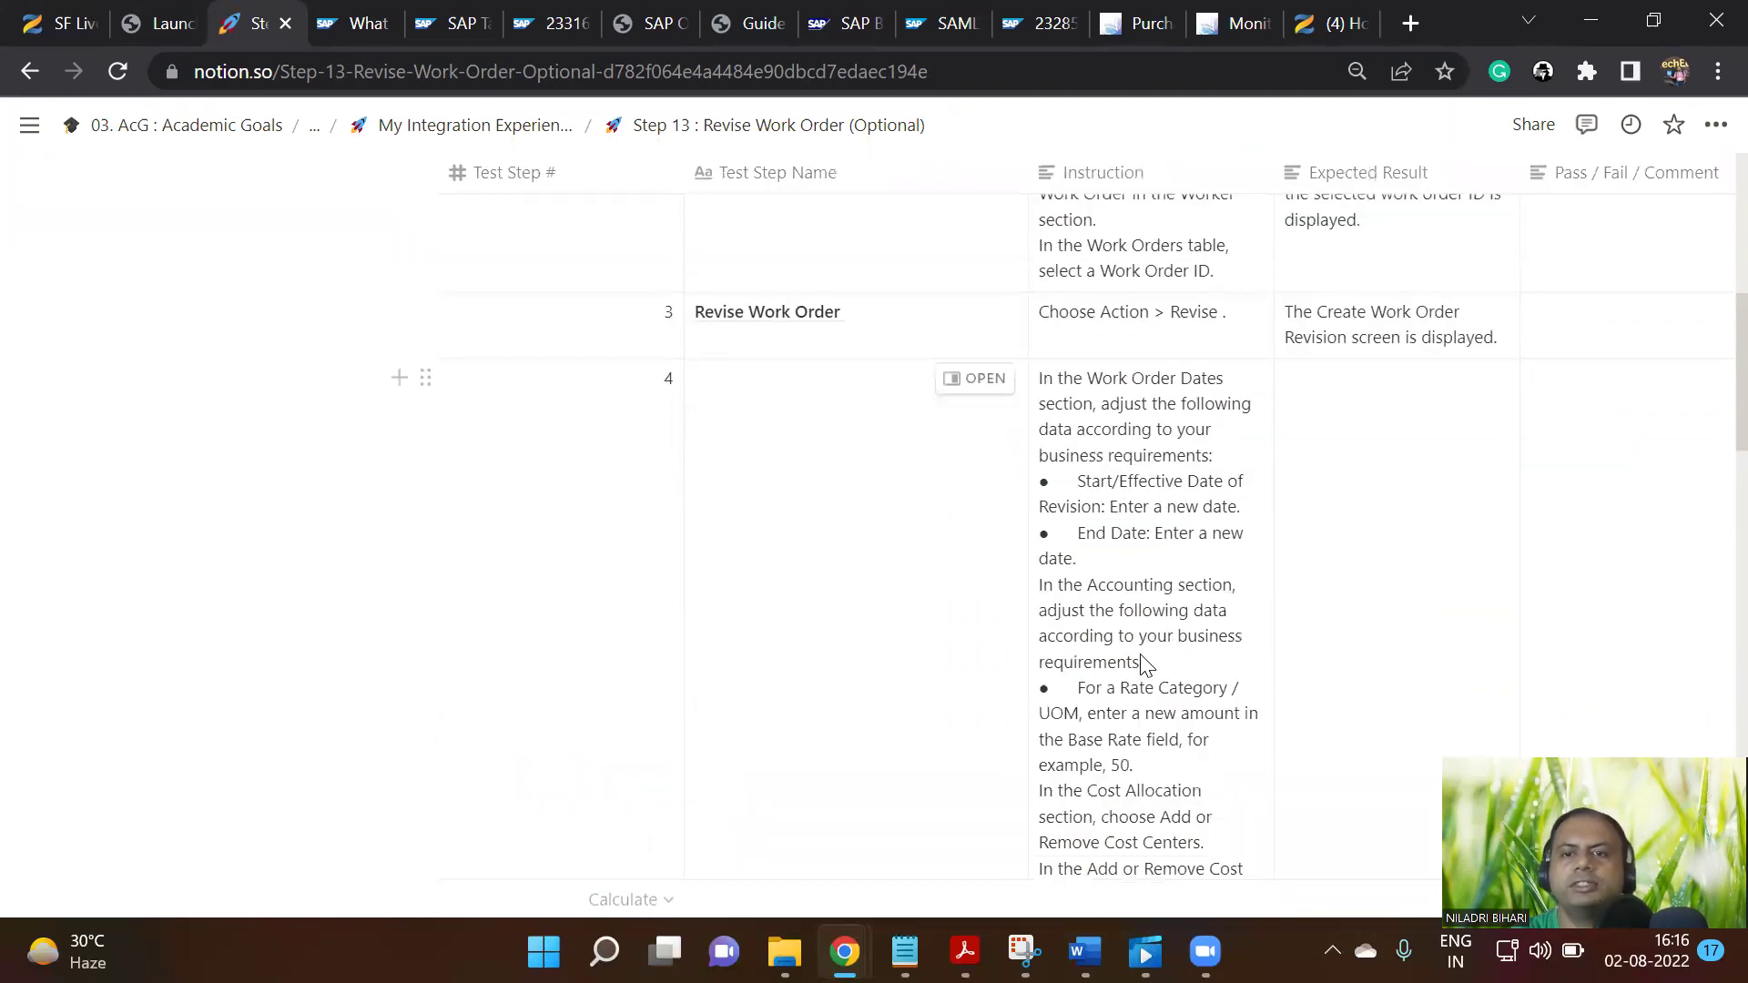
{"action": "scroll", "coordinate": [1142, 666], "scroll_direction": "down", "scroll_amount": 3}
{"action": "scroll", "coordinate": [1142, 667], "scroll_direction": "down", "scroll_amount": 6}
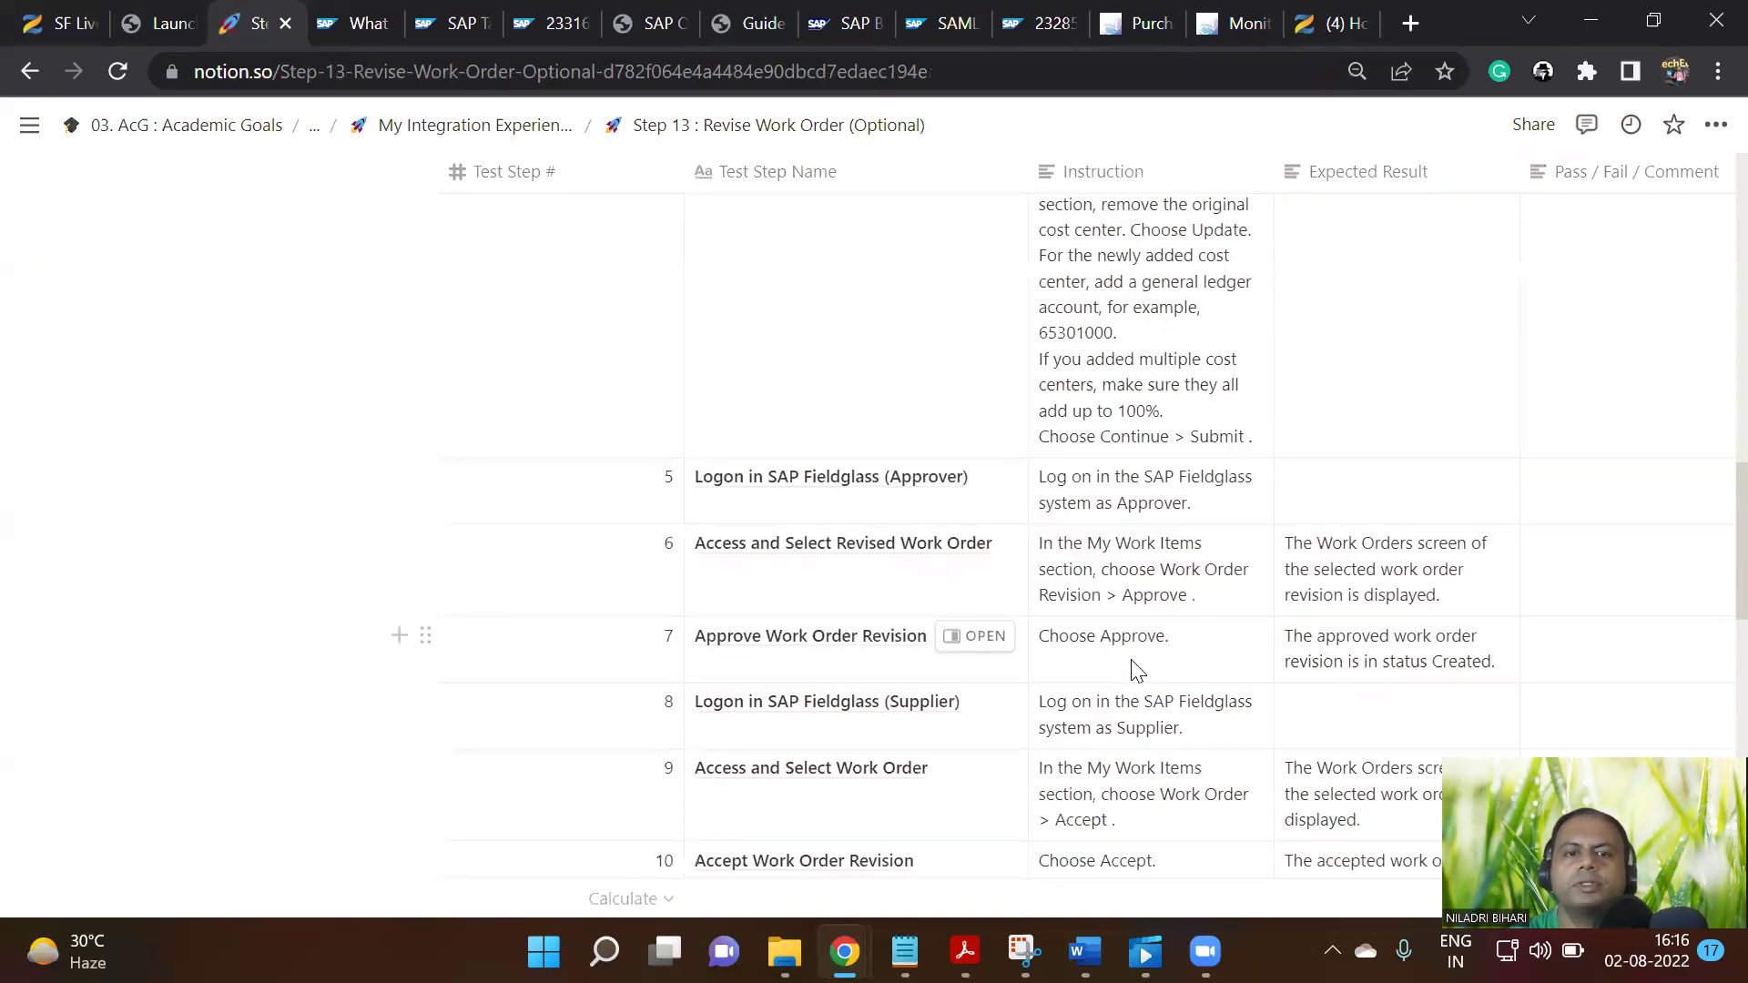
{"action": "scroll", "coordinate": [1139, 671], "scroll_direction": "down", "scroll_amount": 3}
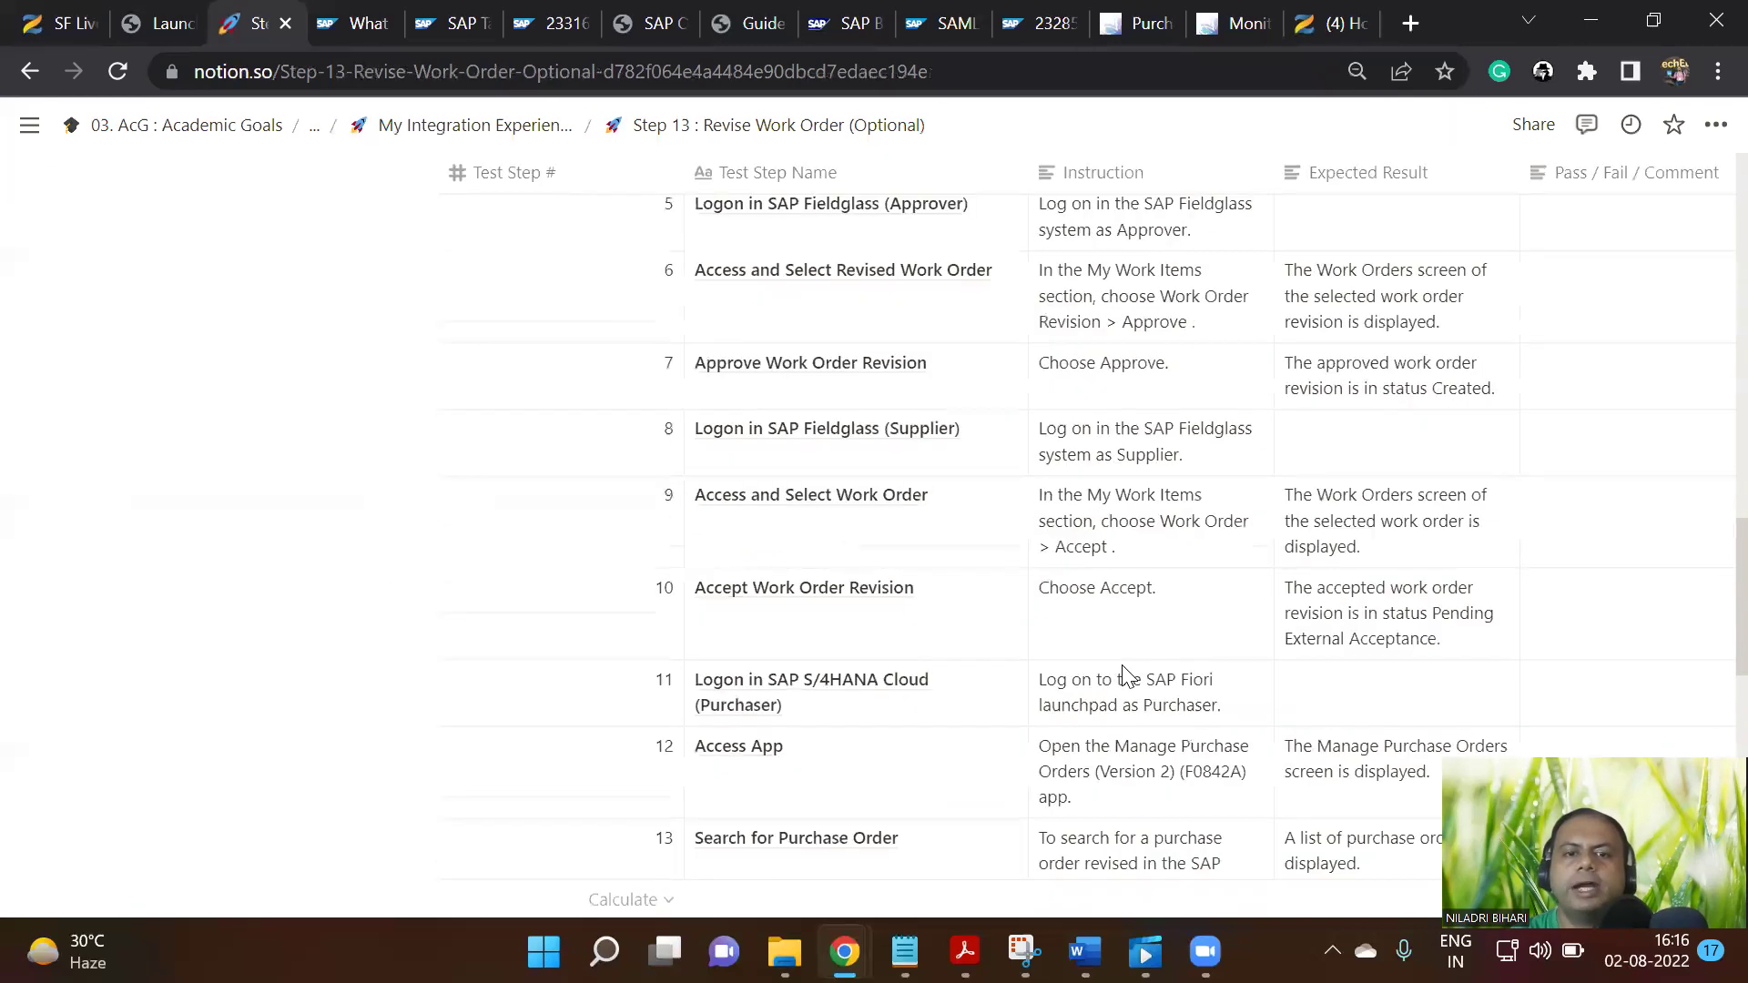
{"action": "scroll", "coordinate": [1126, 676], "scroll_direction": "down", "scroll_amount": 6}
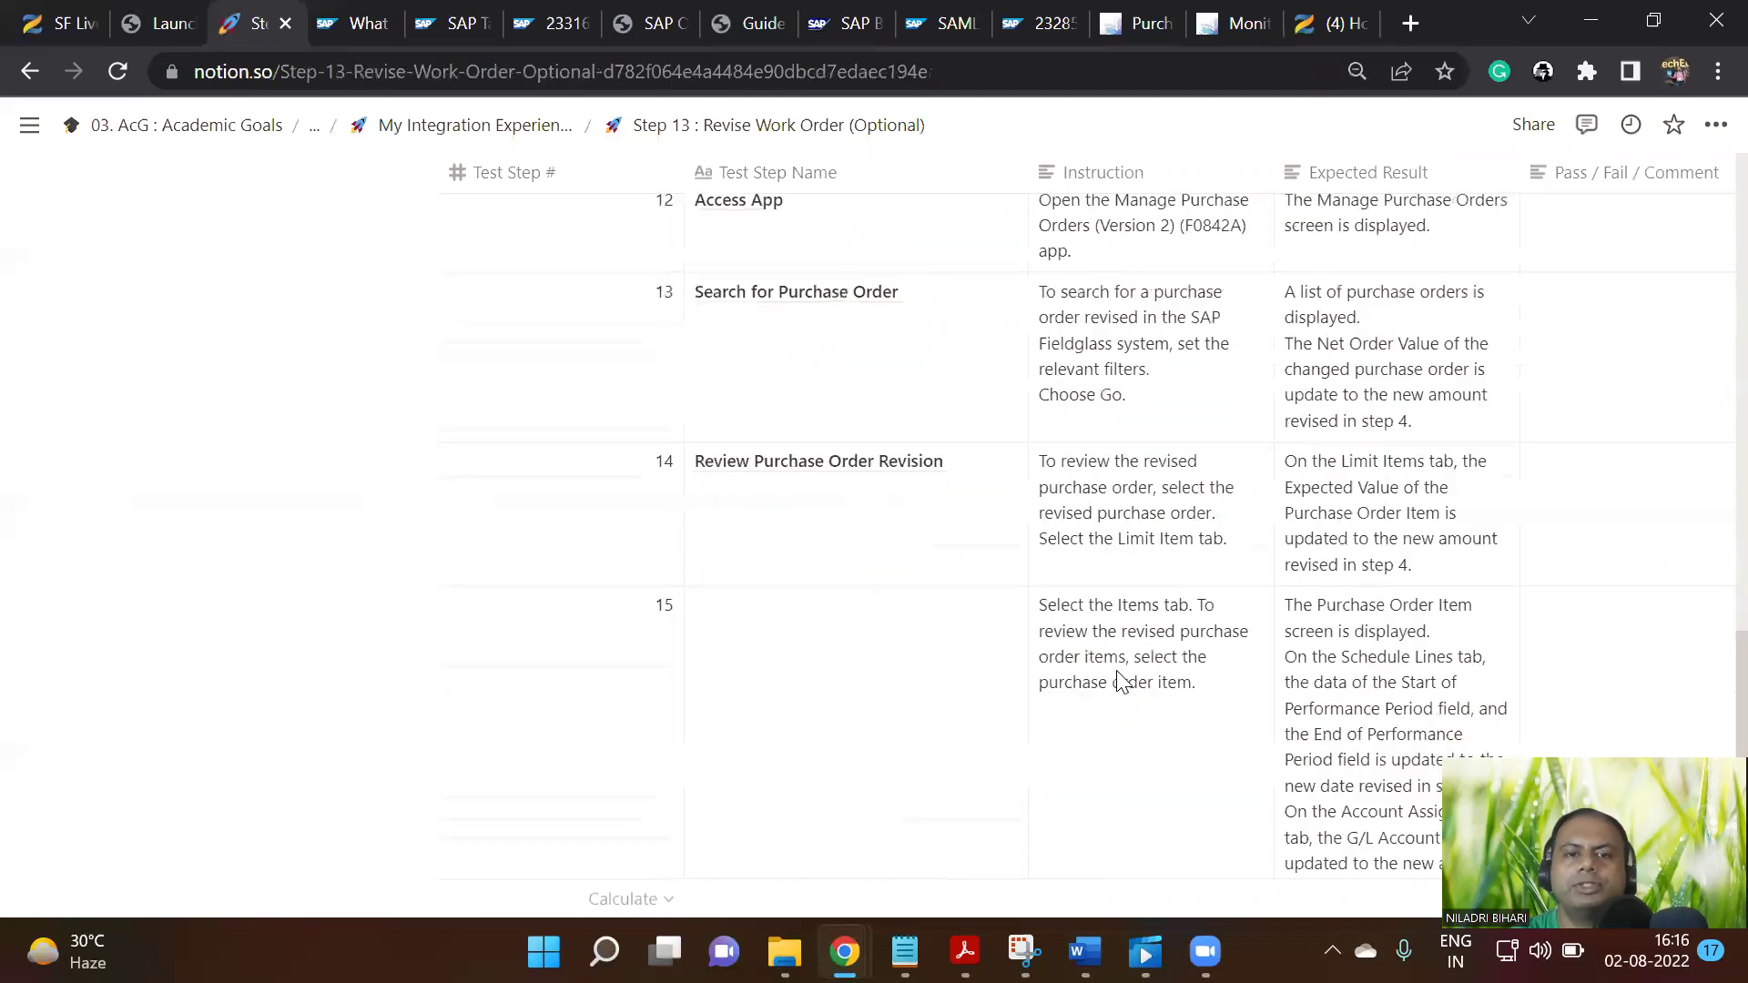
{"action": "scroll", "coordinate": [1120, 685], "scroll_direction": "down", "scroll_amount": 7}
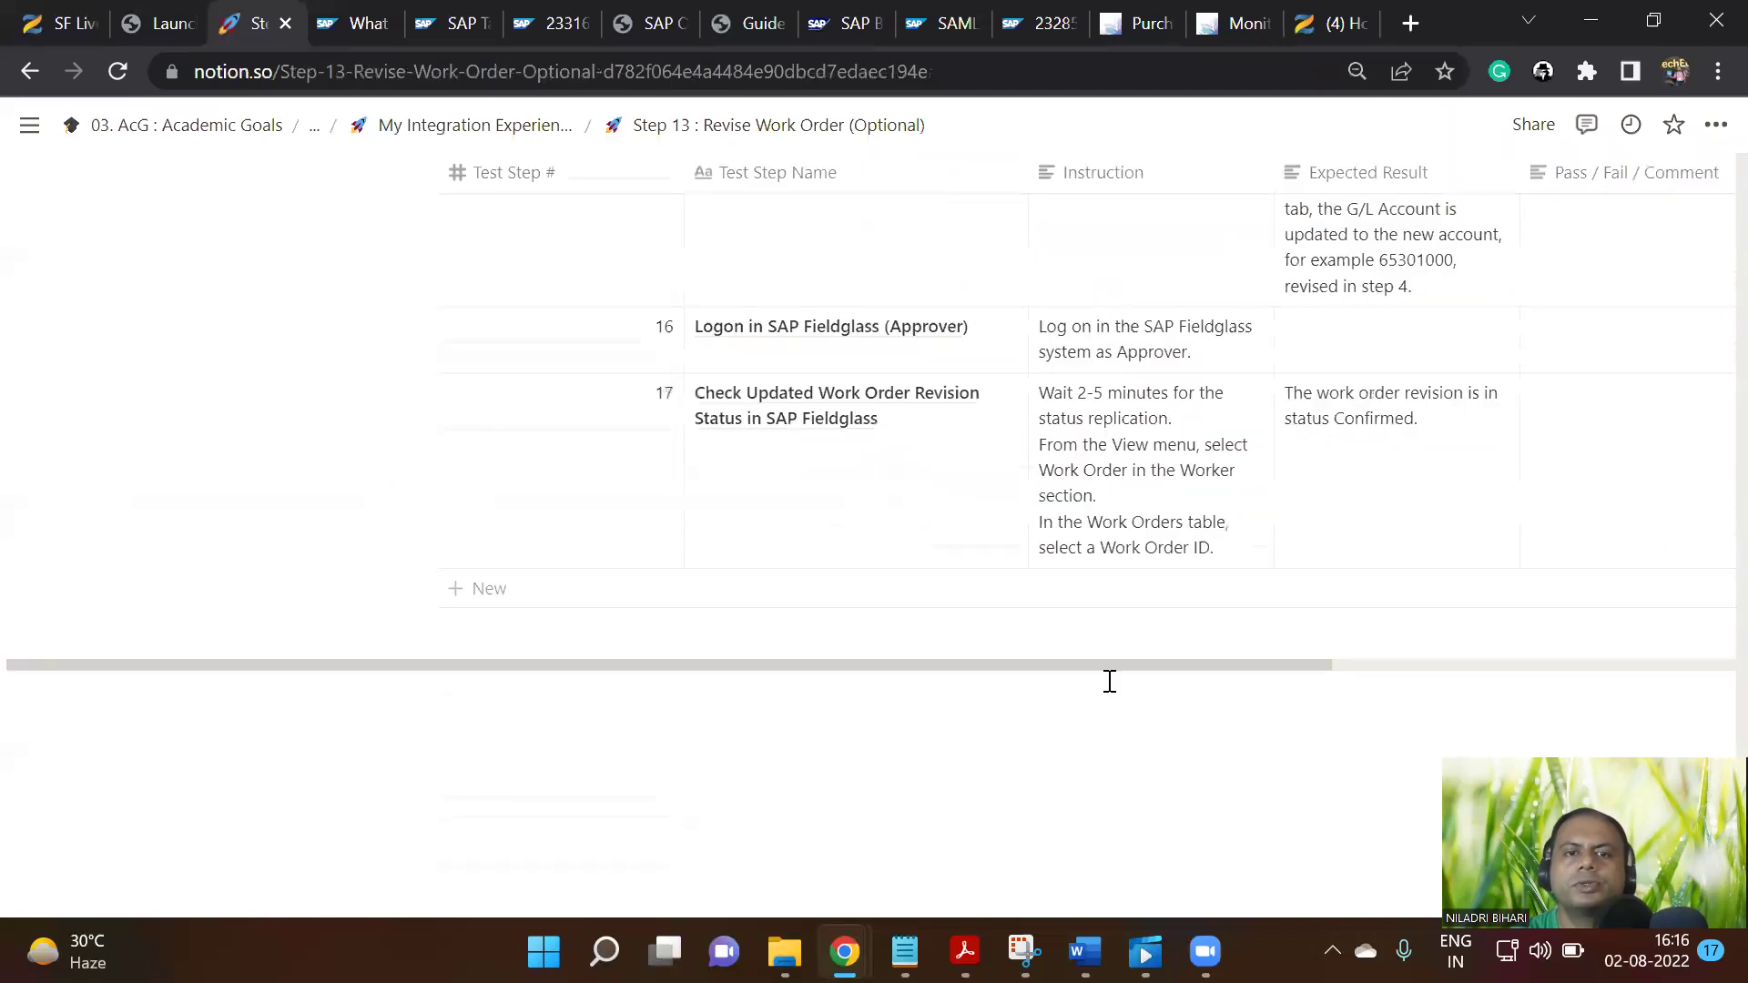
{"action": "scroll", "coordinate": [1111, 673], "scroll_direction": "up", "scroll_amount": 20}
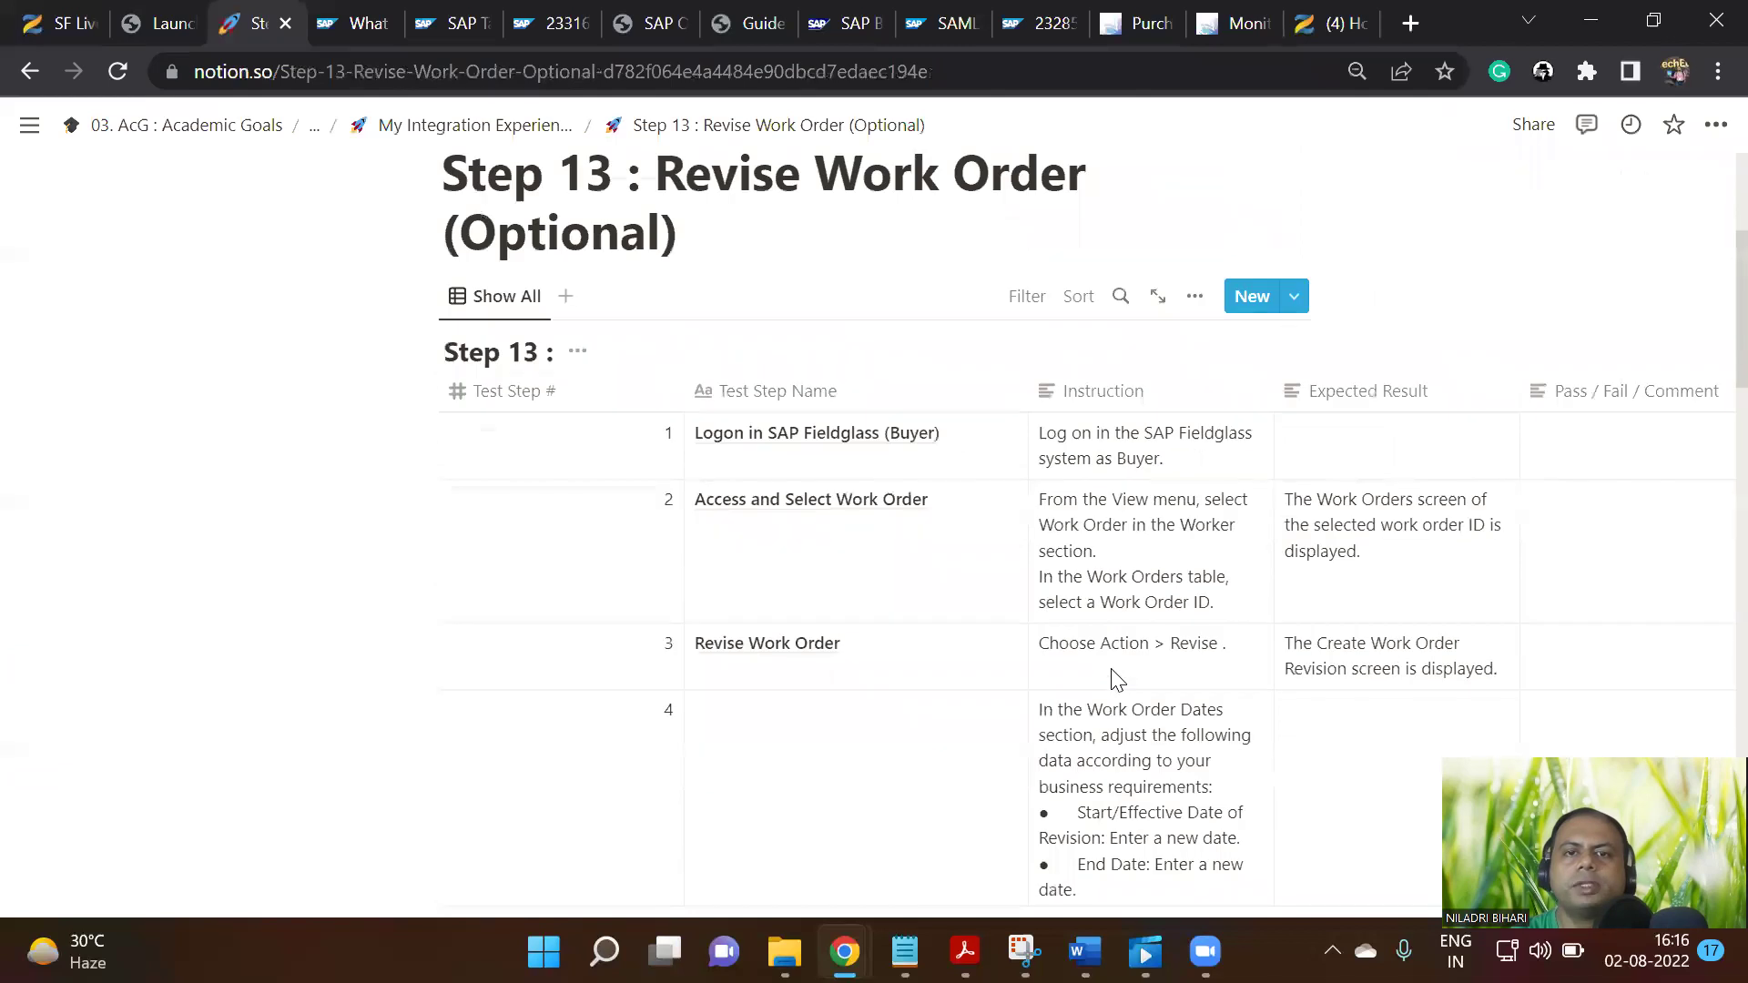
{"action": "scroll", "coordinate": [1117, 678], "scroll_direction": "down", "scroll_amount": 1}
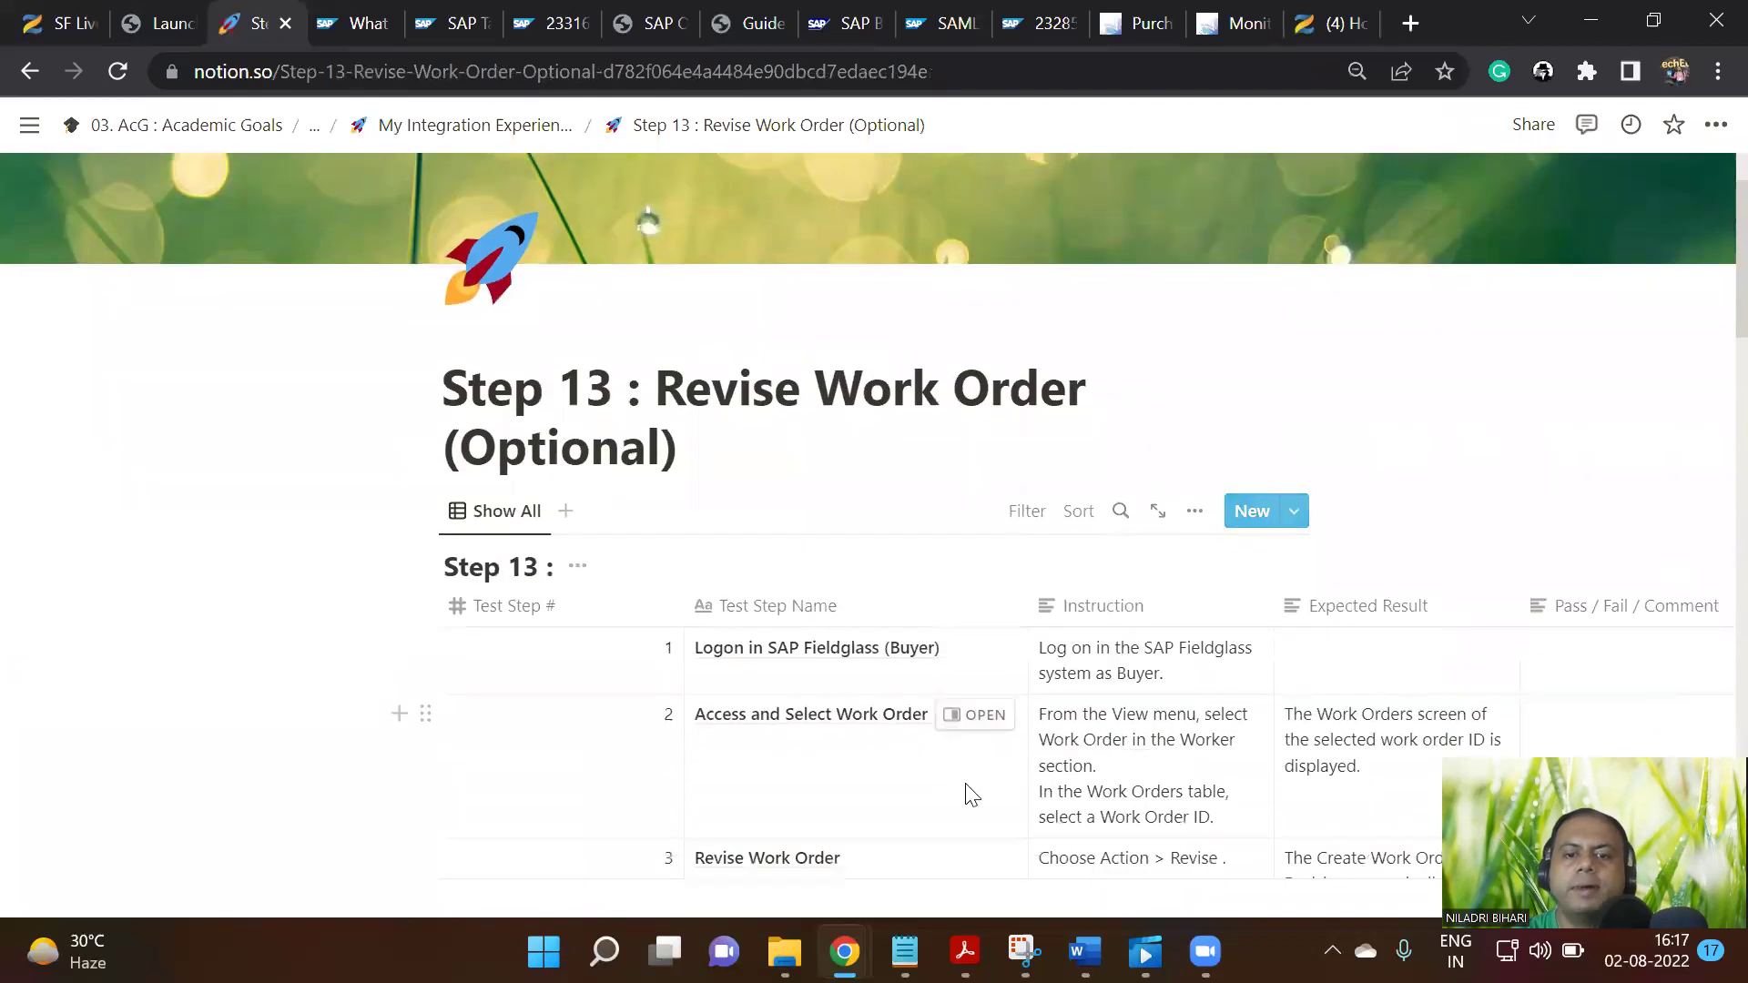
Sign out of the supplier account and sign in with the saved buyer login
{"action": "mouse_move", "coordinate": [844, 951]}
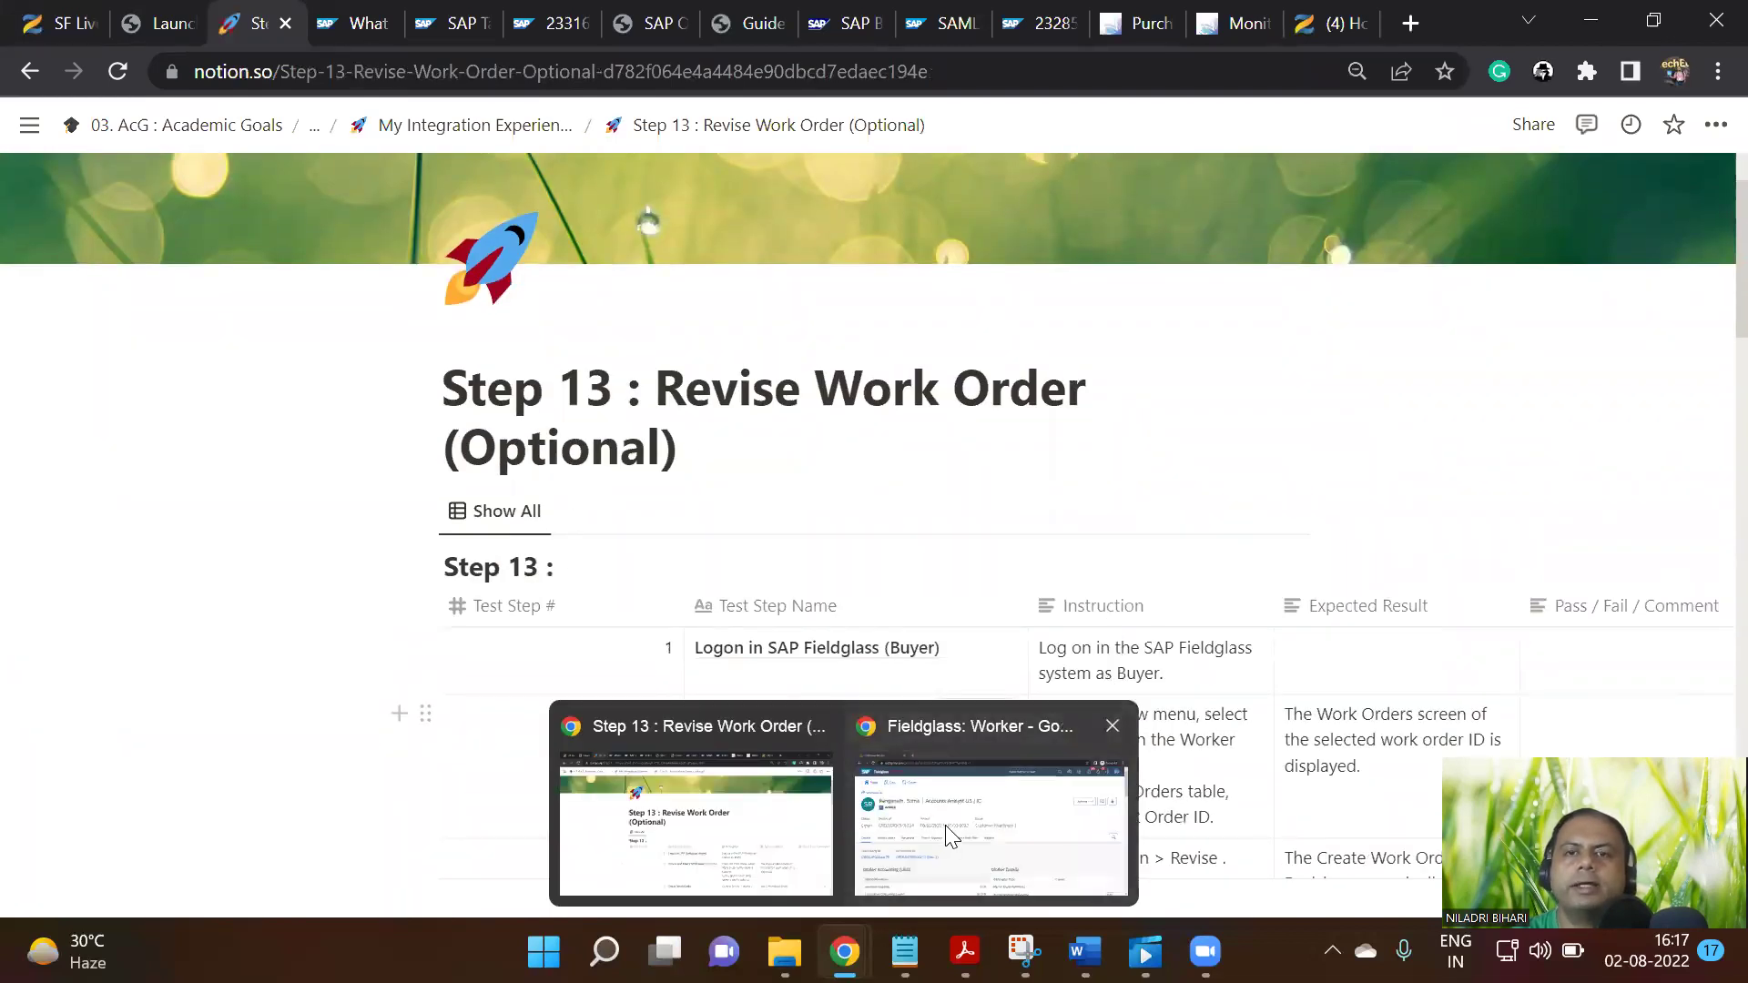
{"action": "left_click", "coordinate": [949, 832]}
{"action": "left_click", "coordinate": [1673, 127]}
{"action": "left_click", "coordinate": [1435, 444]}
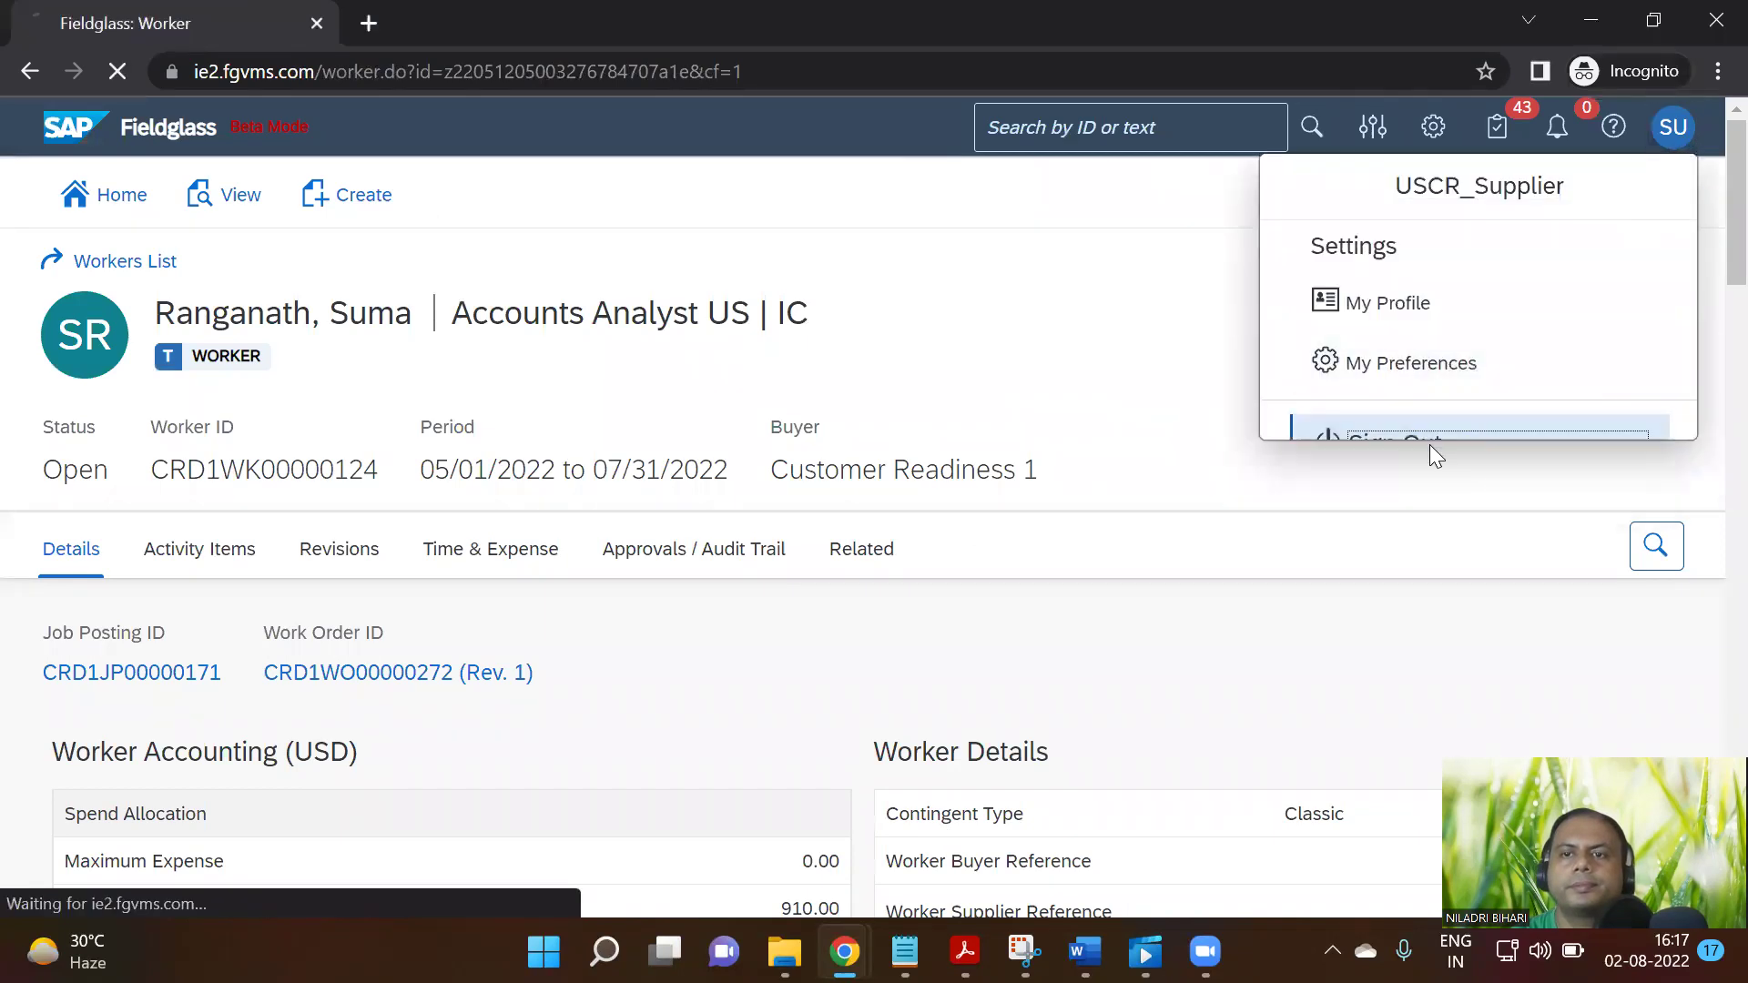
{"action": "scroll", "coordinate": [1141, 601], "scroll_direction": "down", "scroll_amount": 4}
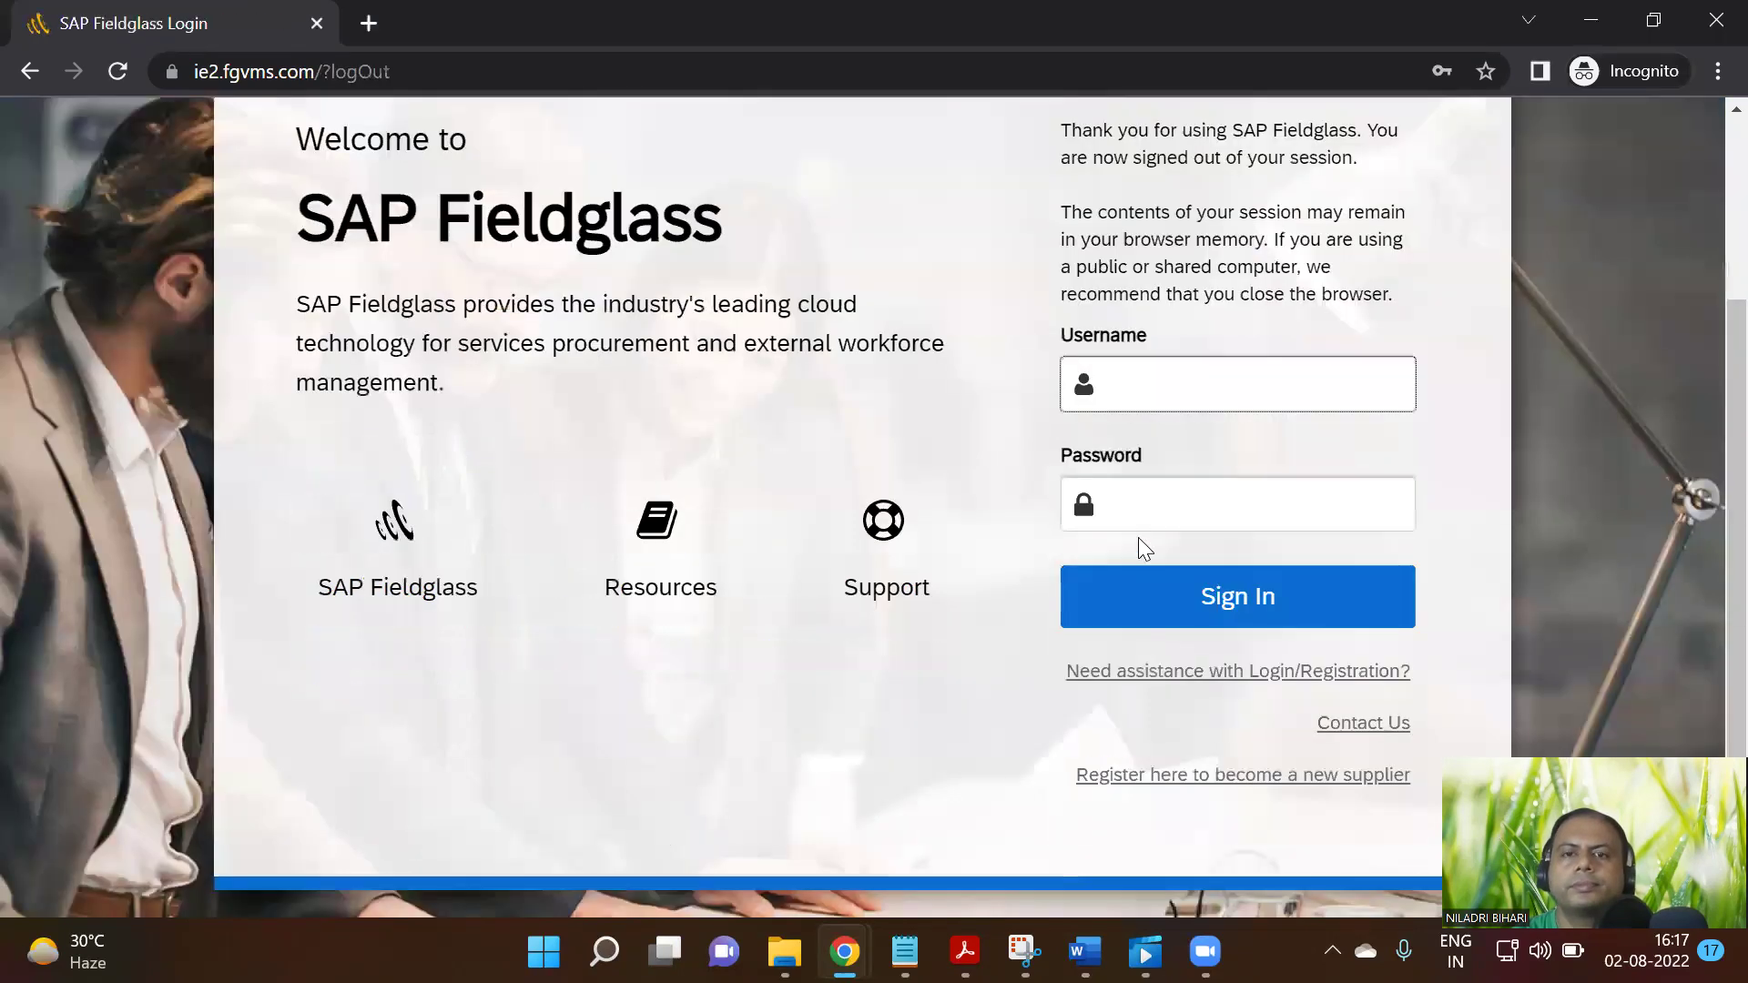
{"action": "left_click", "coordinate": [1198, 319]}
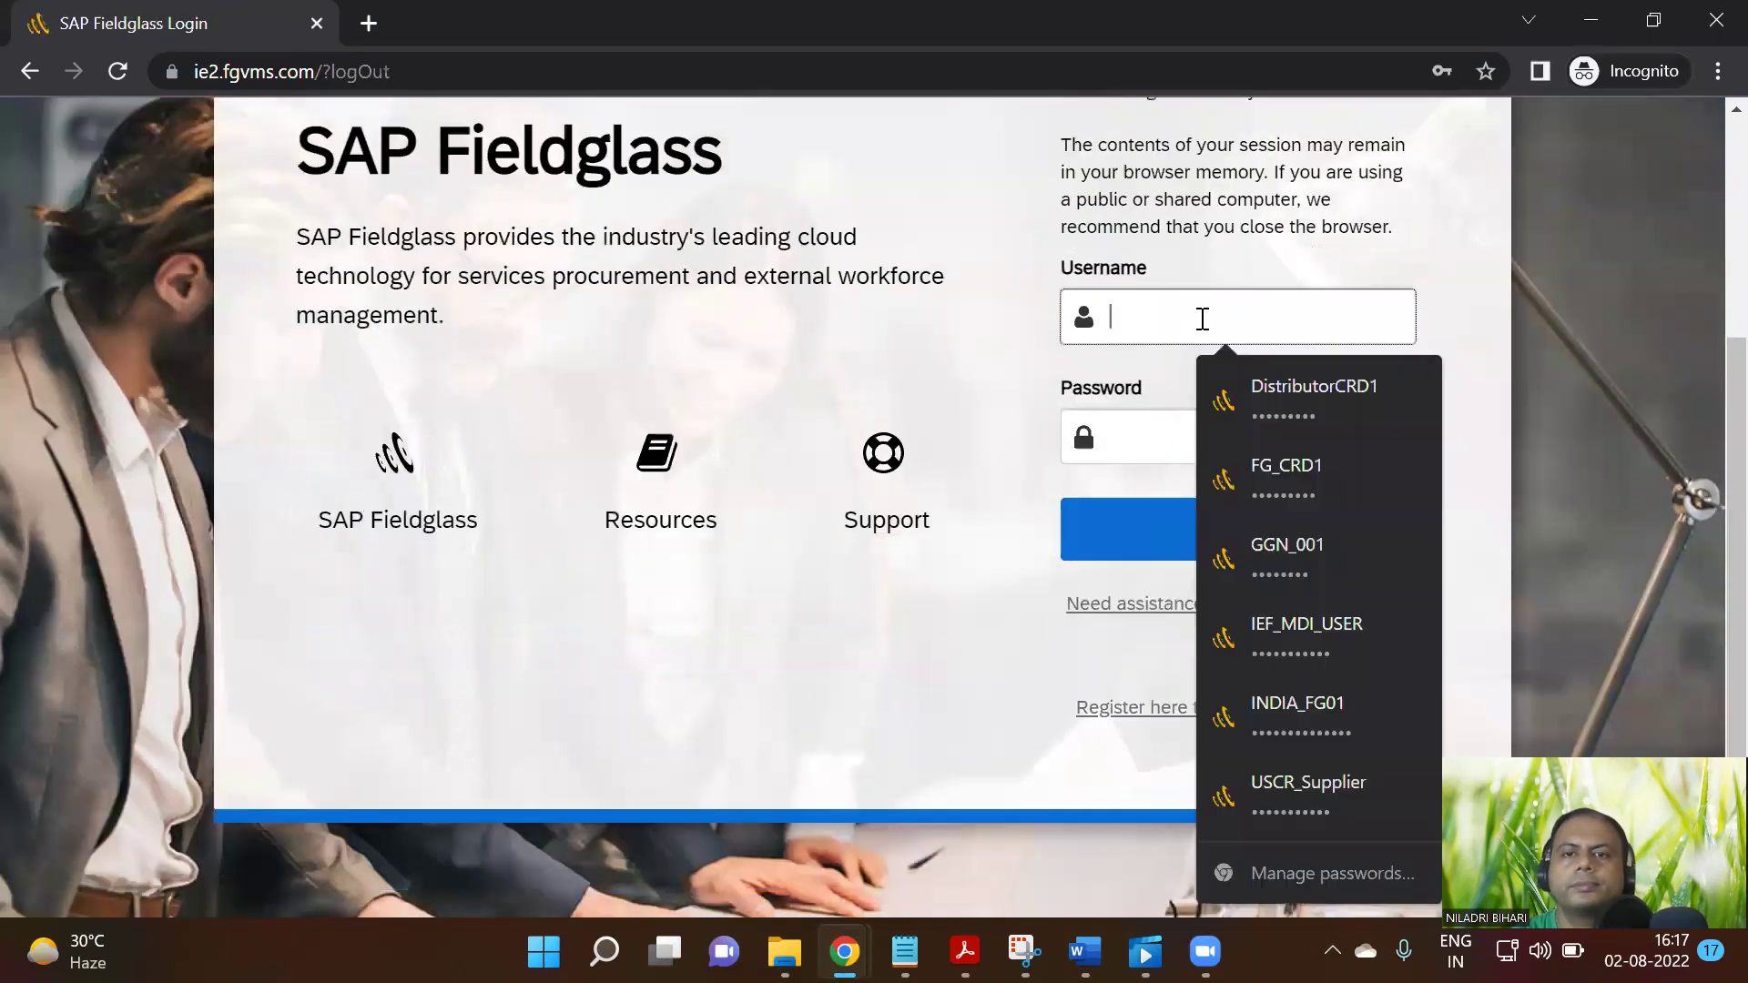
{"action": "left_click", "coordinate": [1311, 639]}
{"action": "left_click", "coordinate": [1293, 548]}
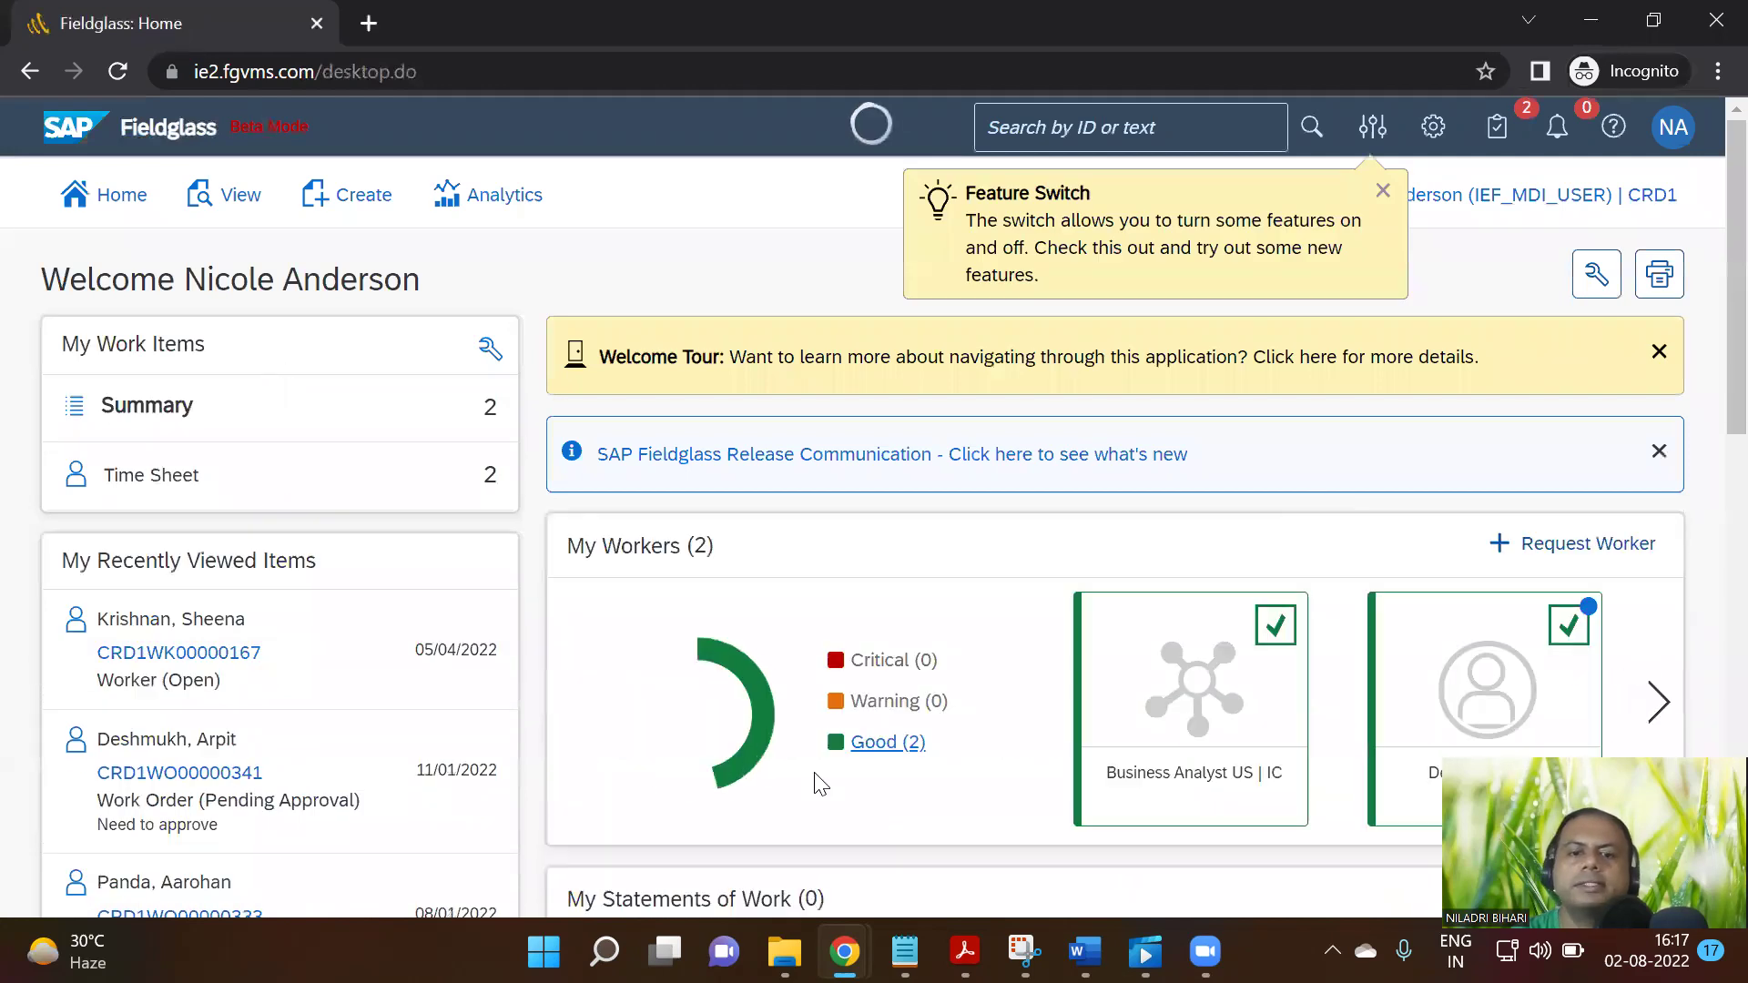
Glance at the Step 13 notes in Notion, then return to the Fieldglass buyer home page
{"action": "mouse_move", "coordinate": [845, 952]}
{"action": "left_click", "coordinate": [729, 827]}
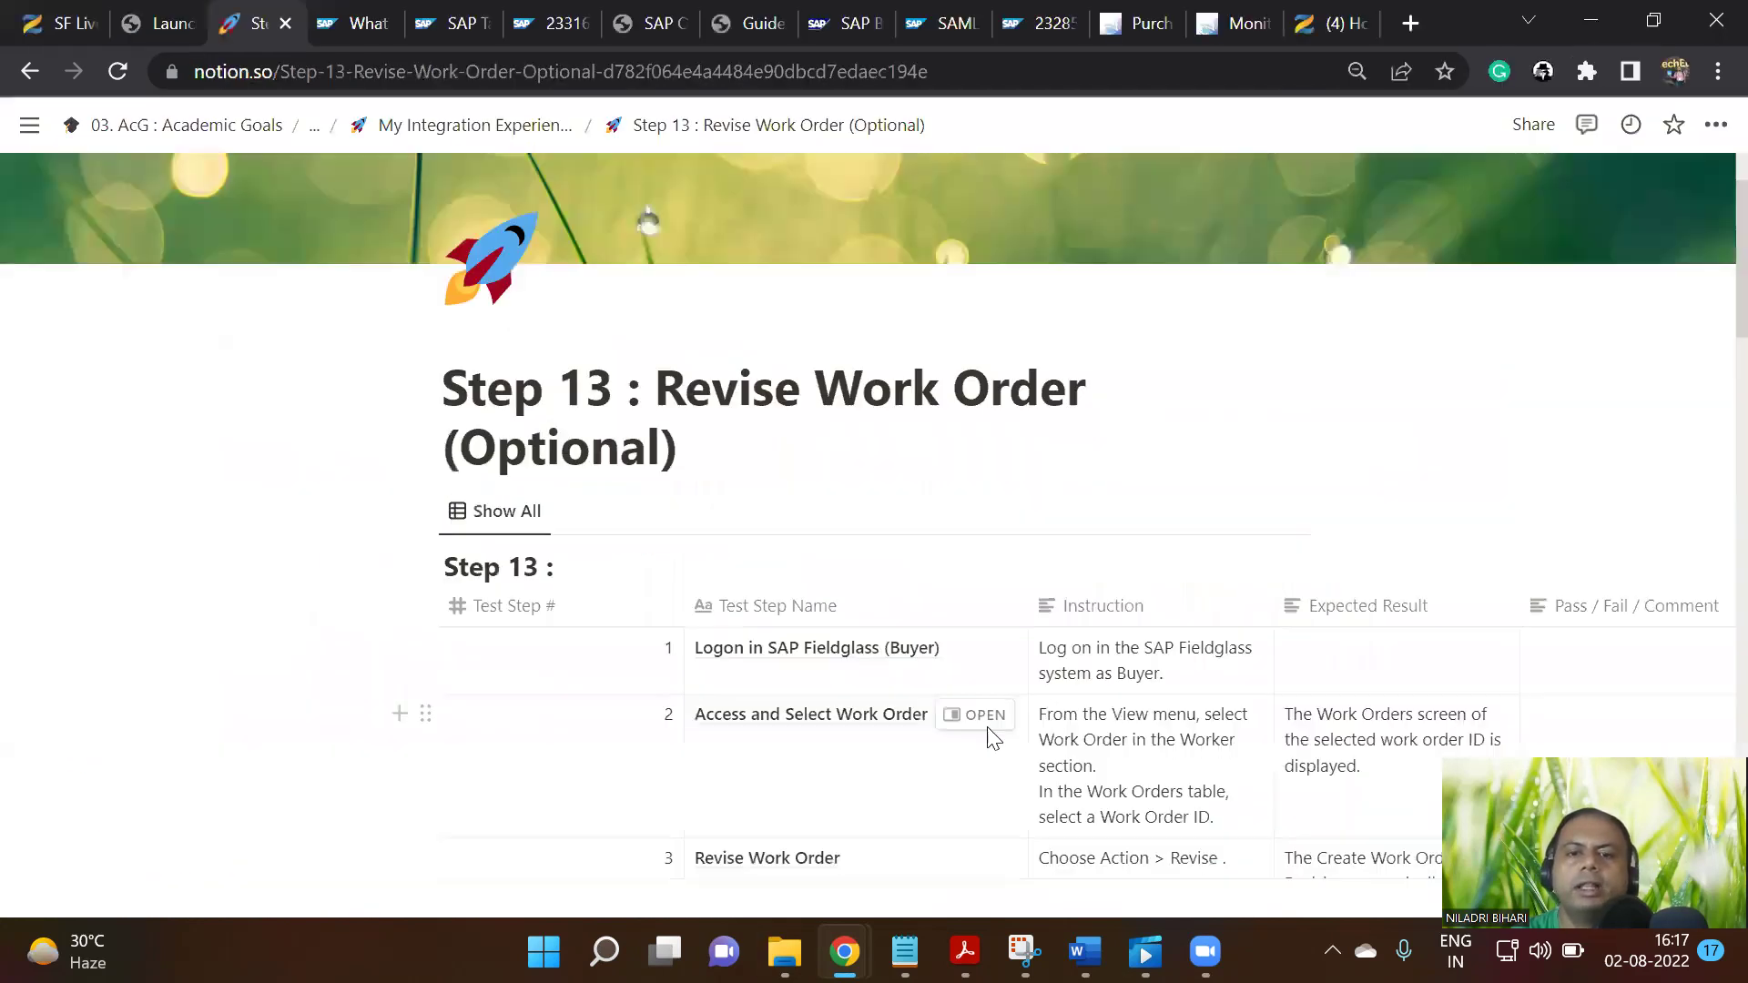
{"action": "scroll", "coordinate": [1048, 714], "scroll_direction": "down", "scroll_amount": 5}
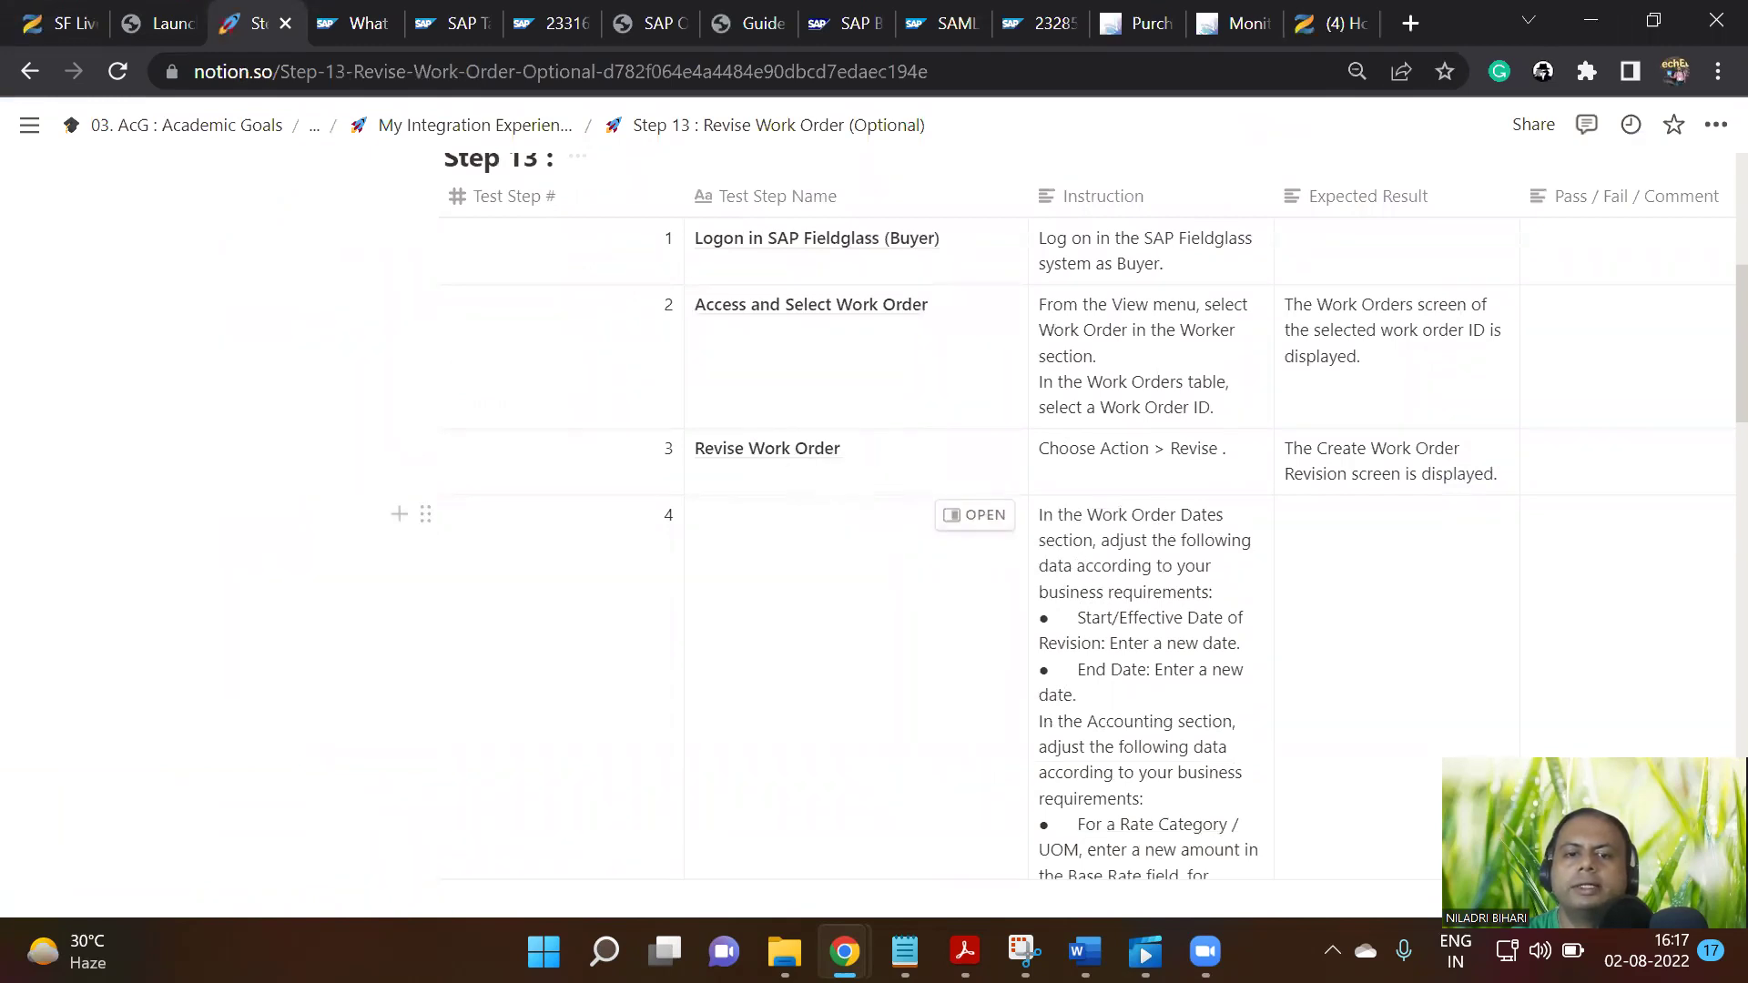
{"action": "left_click", "coordinate": [925, 819]}
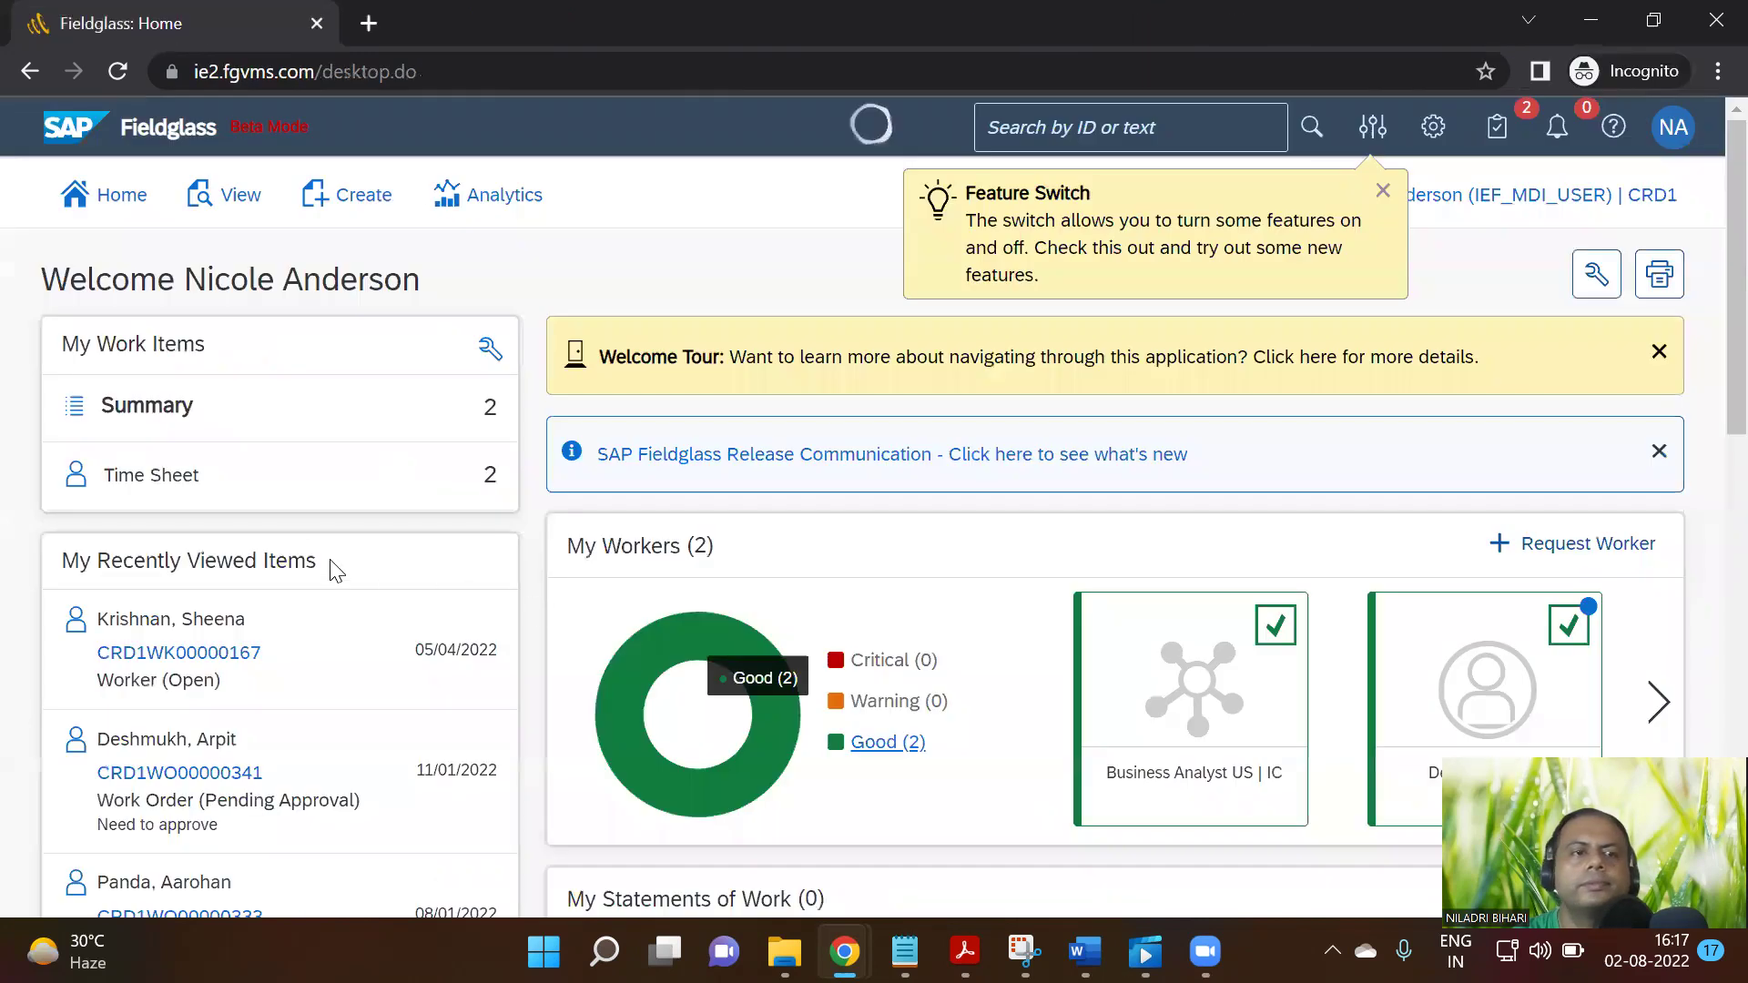
Open the Work Orders list and view pending work order CRD1WO00000341
{"action": "left_click", "coordinate": [242, 217]}
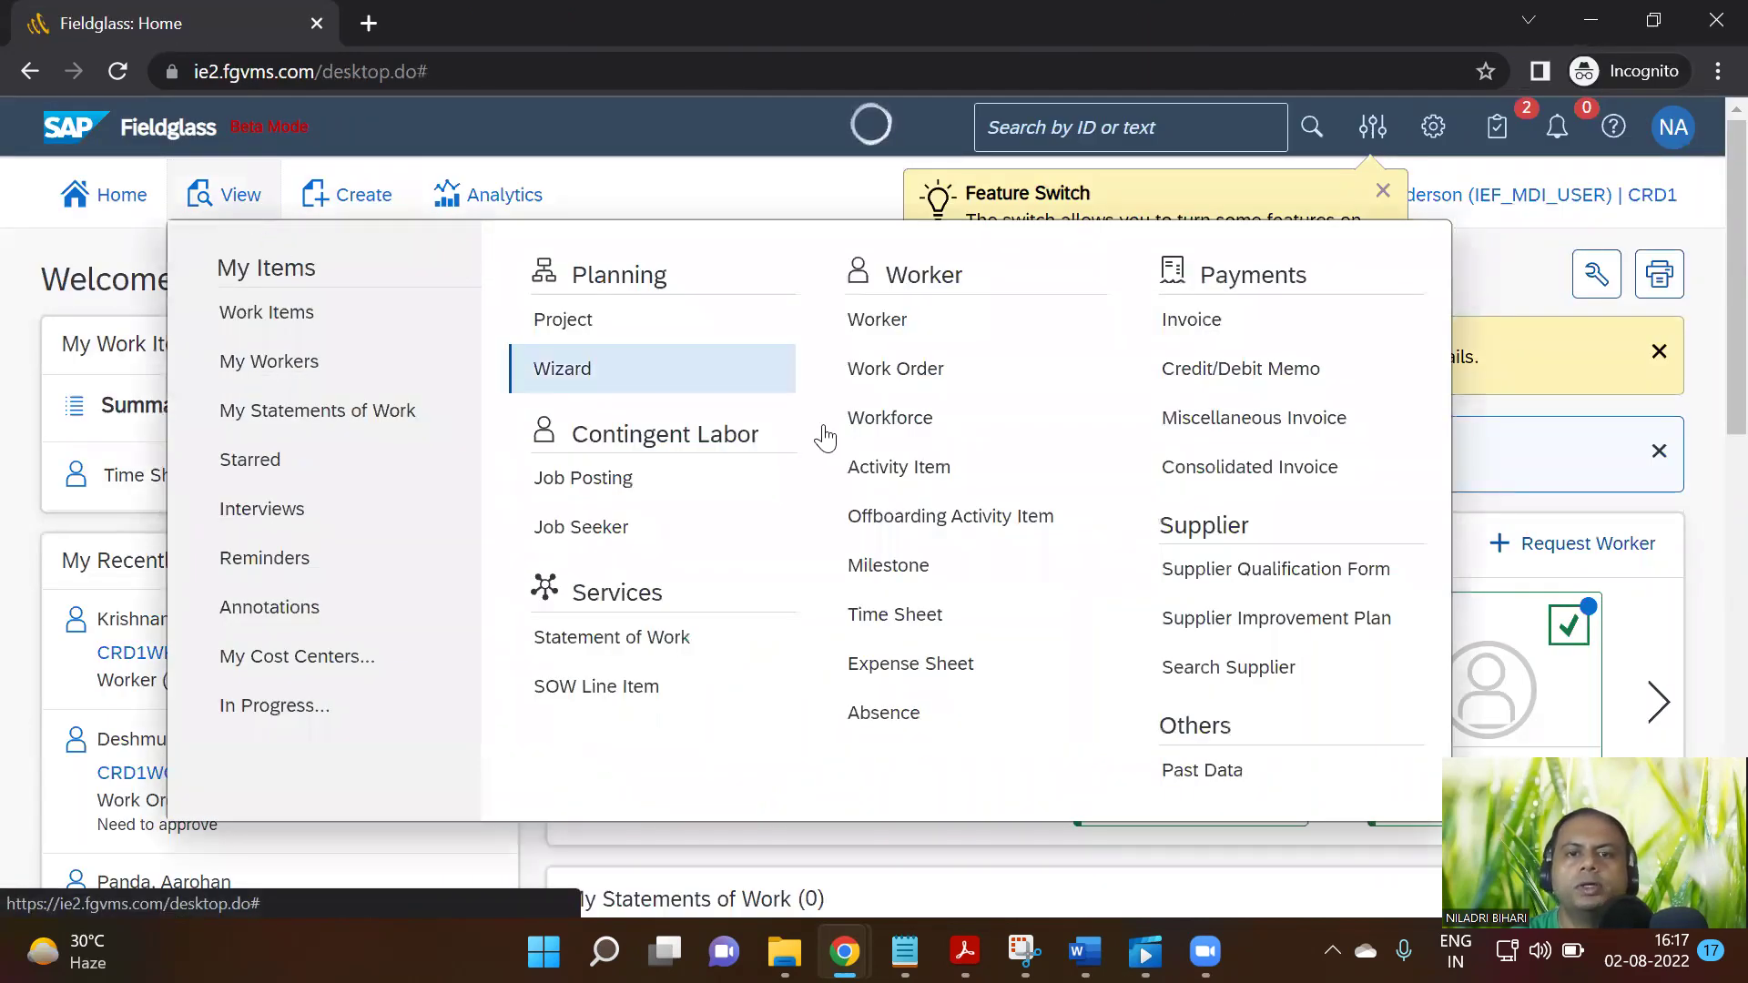
{"action": "left_click", "coordinate": [904, 375]}
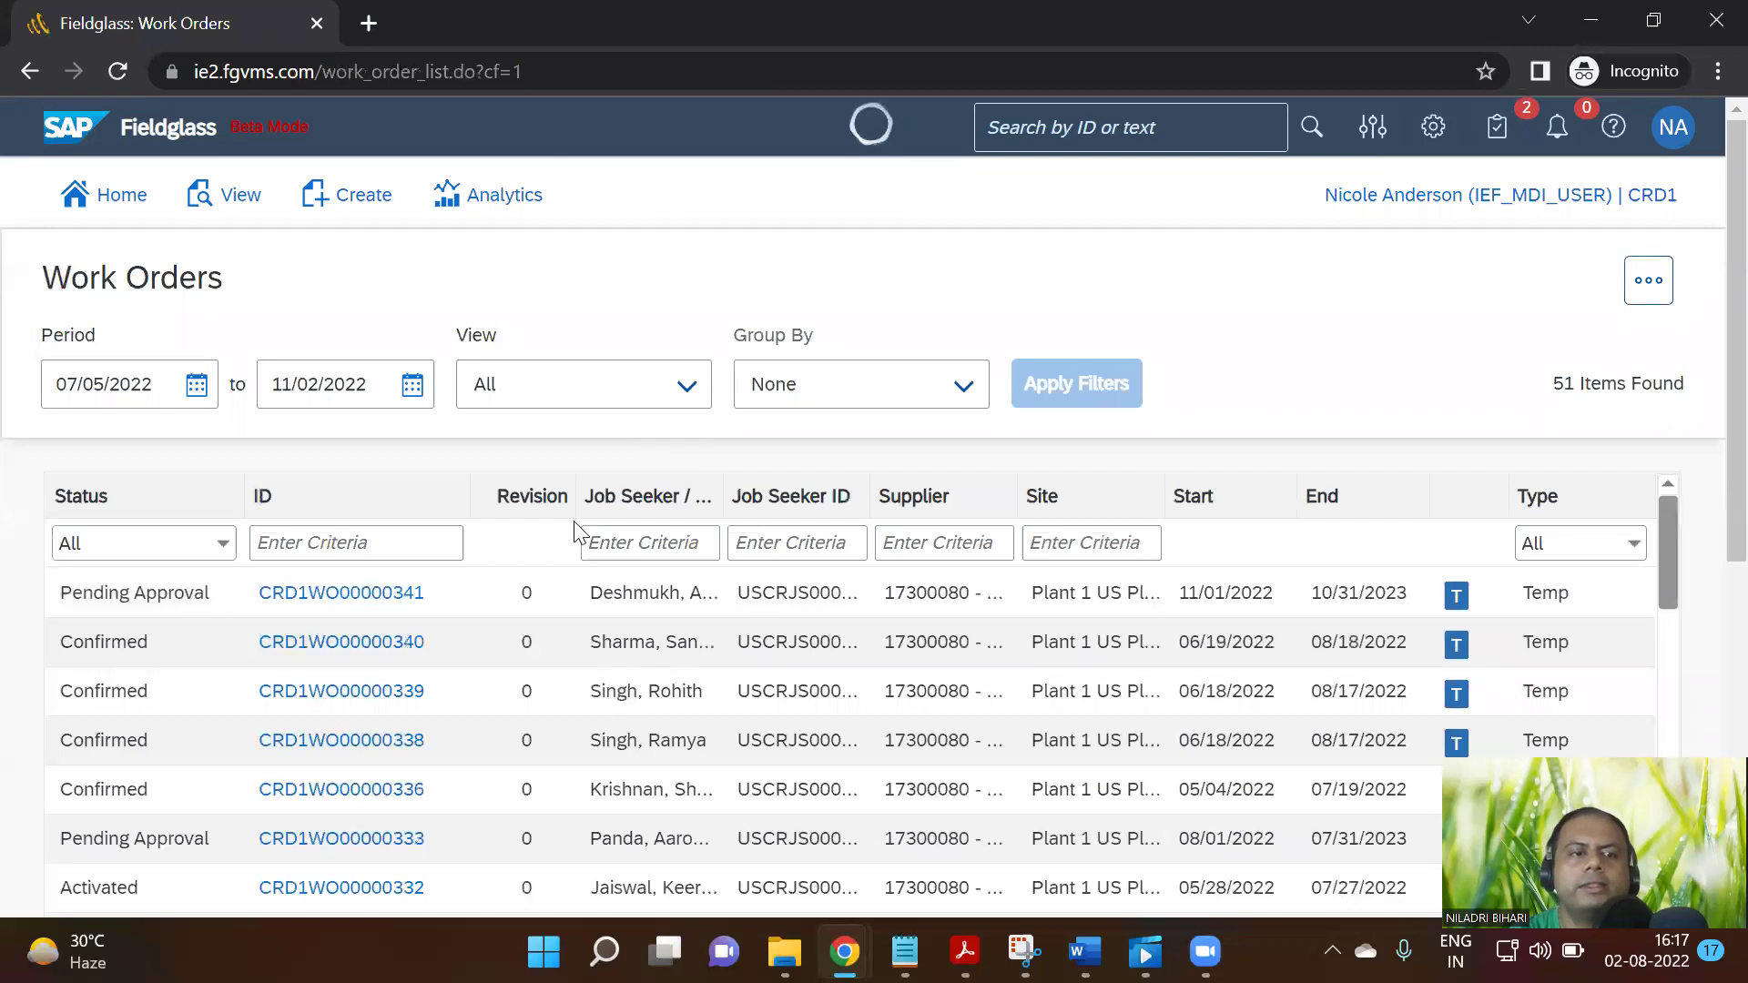
{"action": "left_click", "coordinate": [366, 610]}
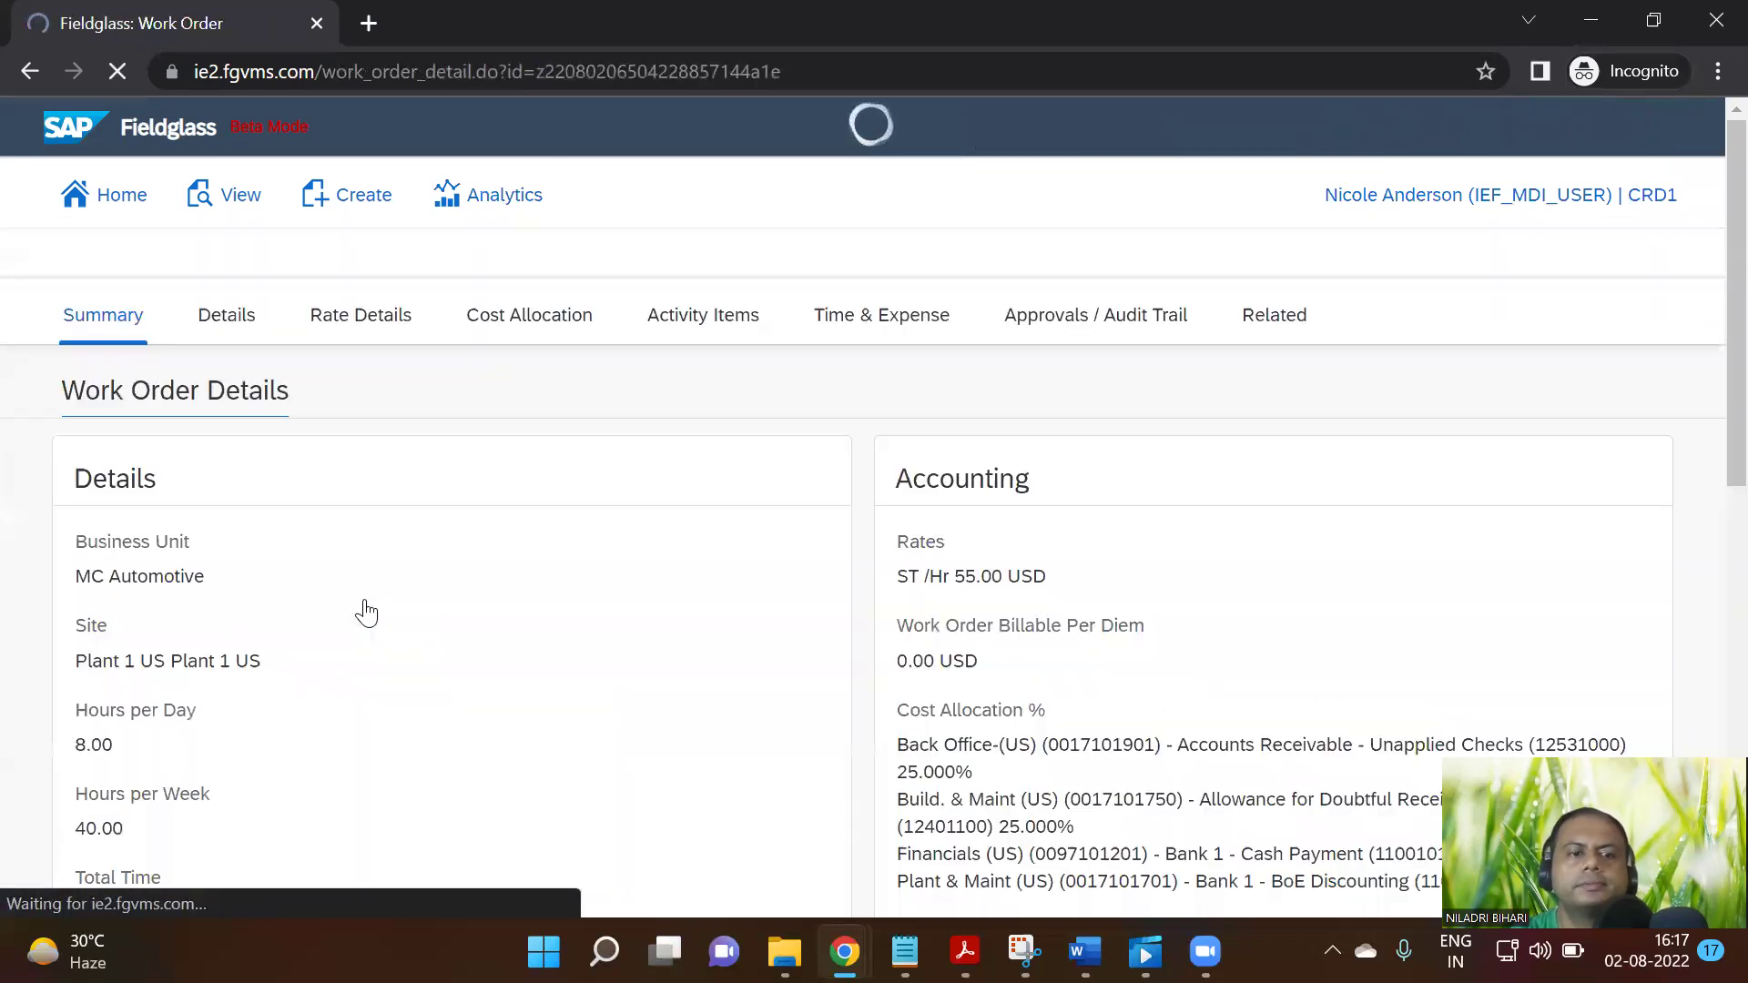
{"action": "scroll", "coordinate": [436, 603], "scroll_direction": "down", "scroll_amount": 2}
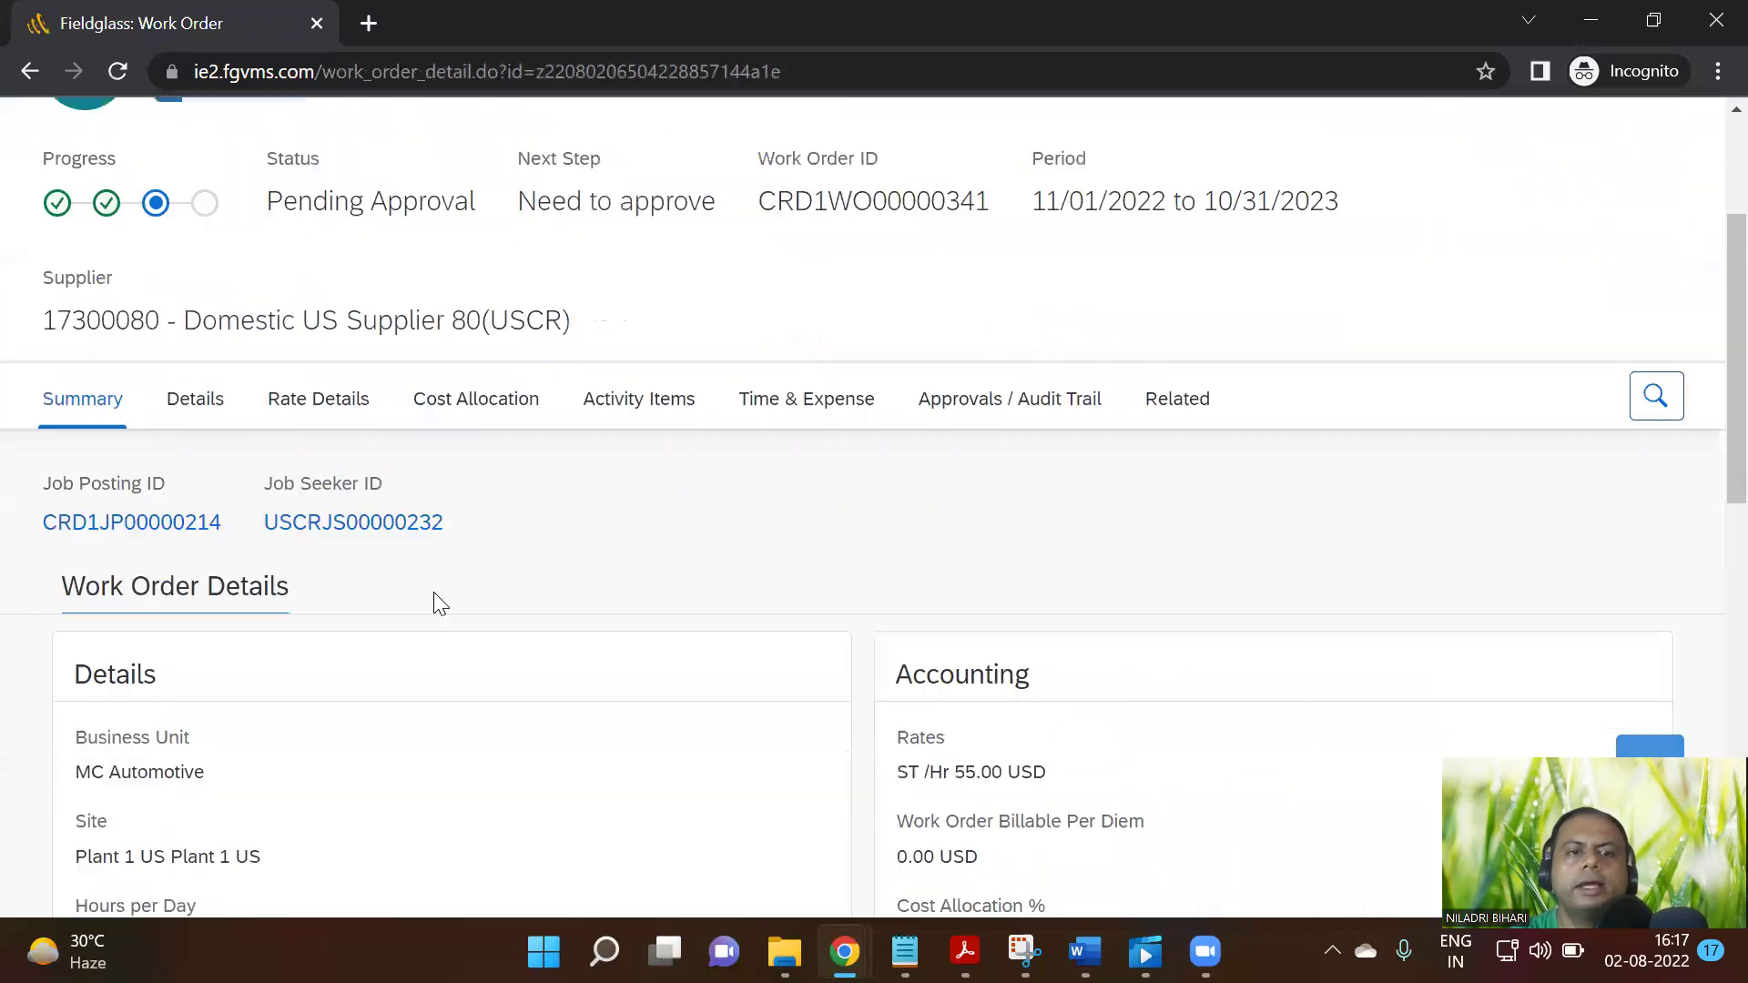
{"action": "scroll", "coordinate": [428, 592], "scroll_direction": "up", "scroll_amount": 3}
Check CRD1WO00000341's available actions without choosing one, then return to the Work Orders list
{"action": "left_click", "coordinate": [1580, 328]}
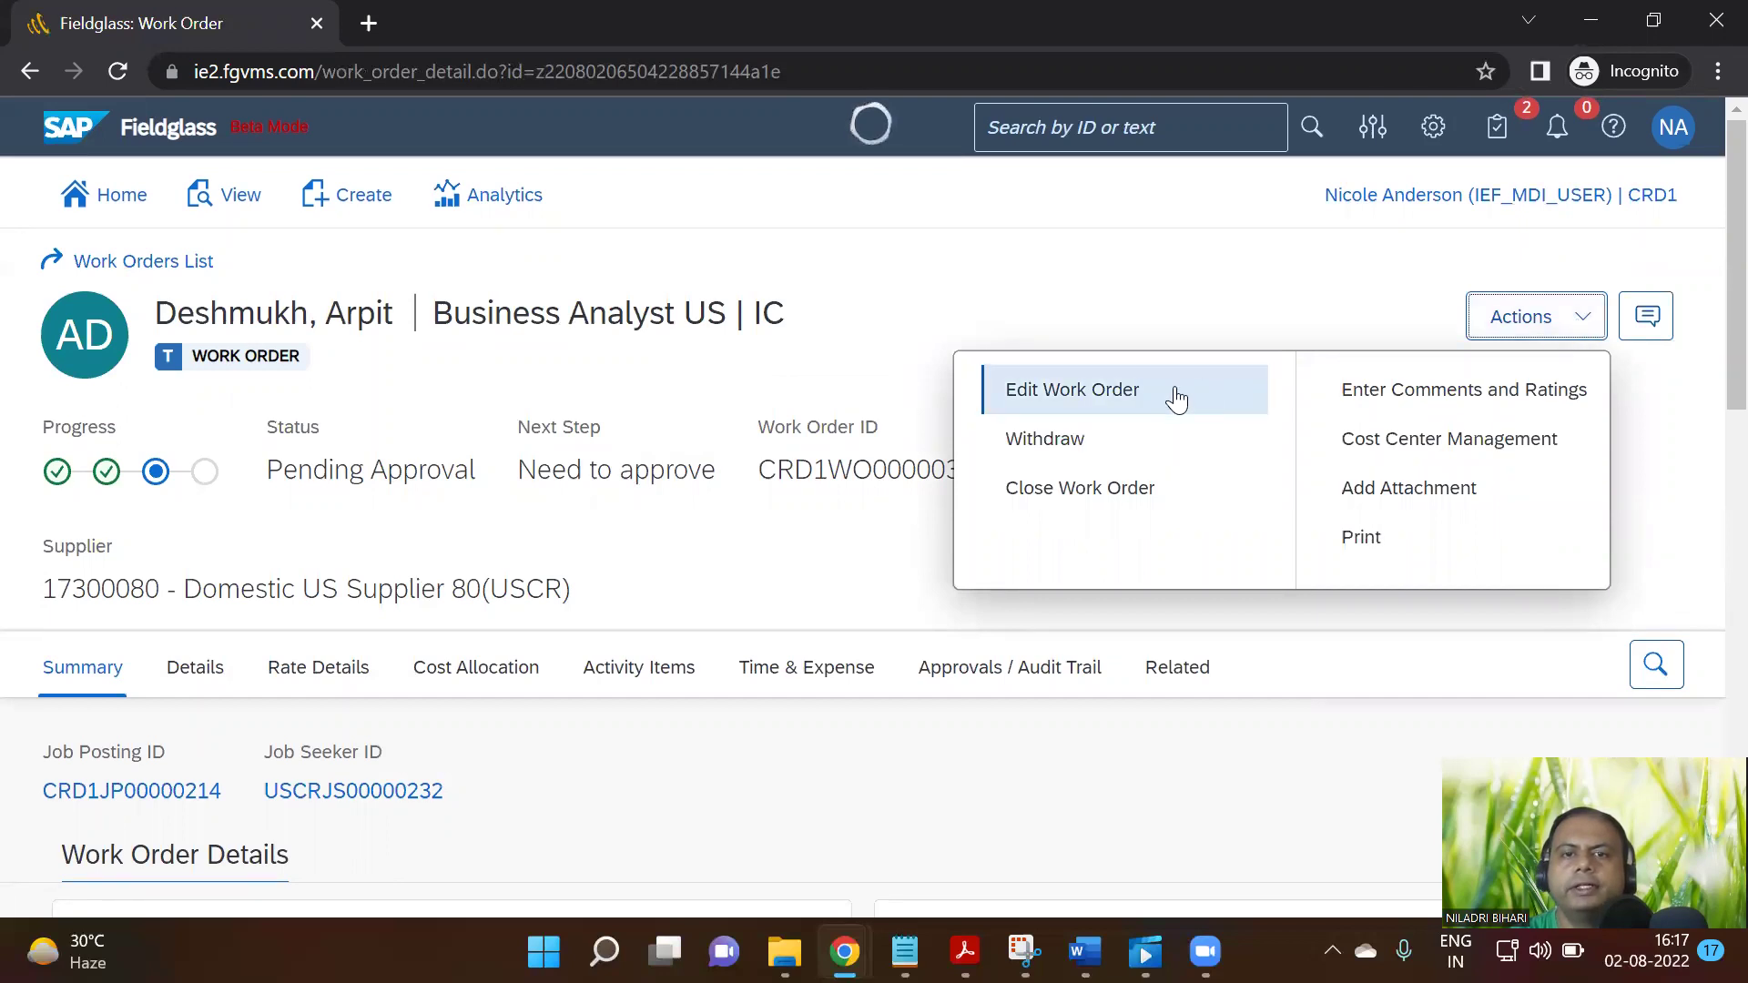
{"action": "left_click", "coordinate": [698, 564]}
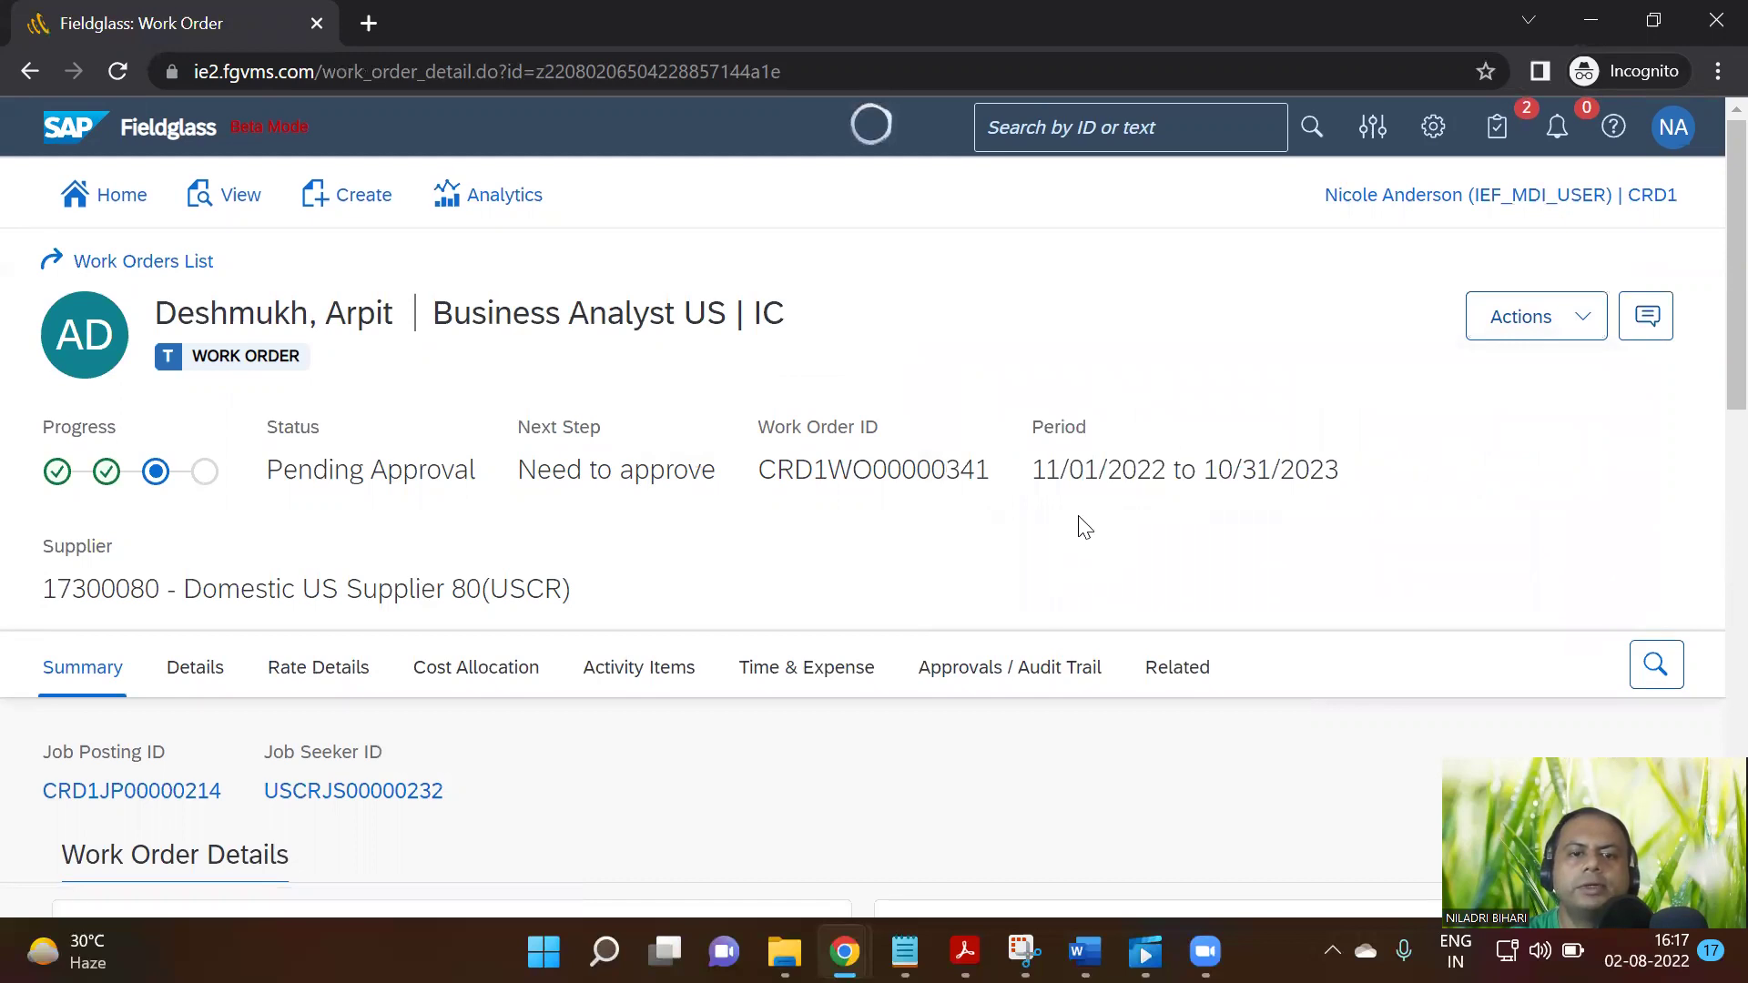
{"action": "scroll", "coordinate": [1082, 530], "scroll_direction": "down", "scroll_amount": 2}
{"action": "scroll", "coordinate": [1077, 535], "scroll_direction": "up", "scroll_amount": 2}
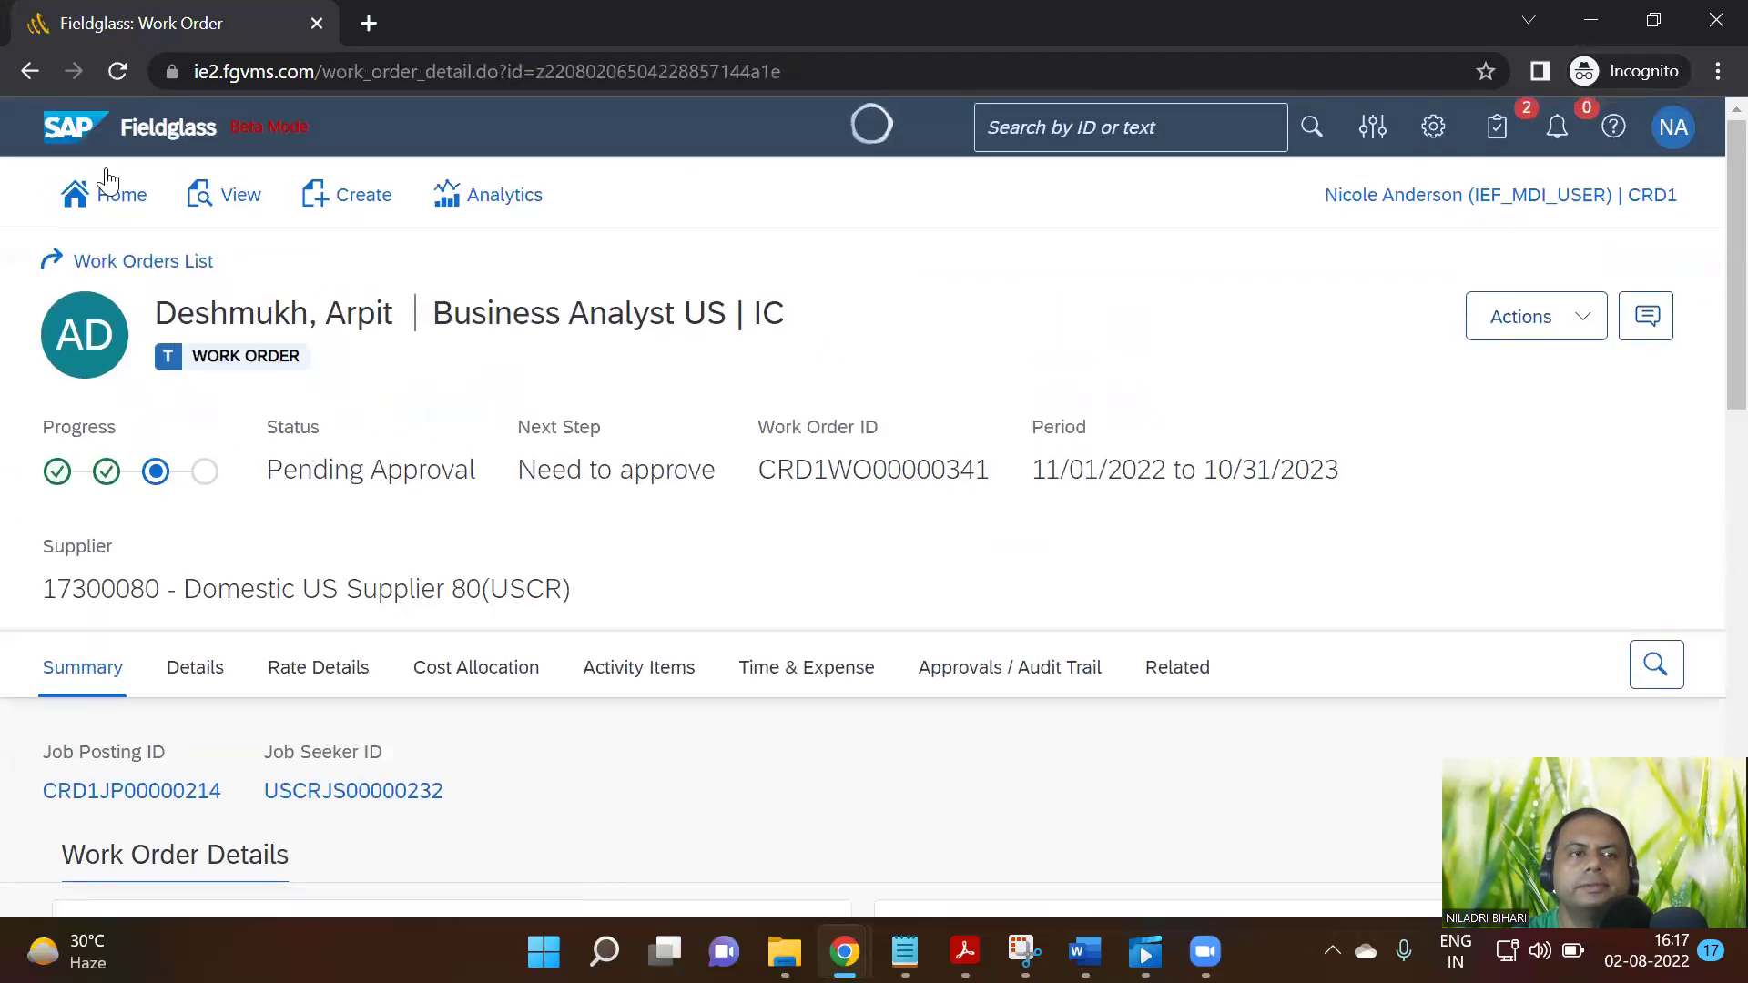
{"action": "left_click", "coordinate": [136, 264]}
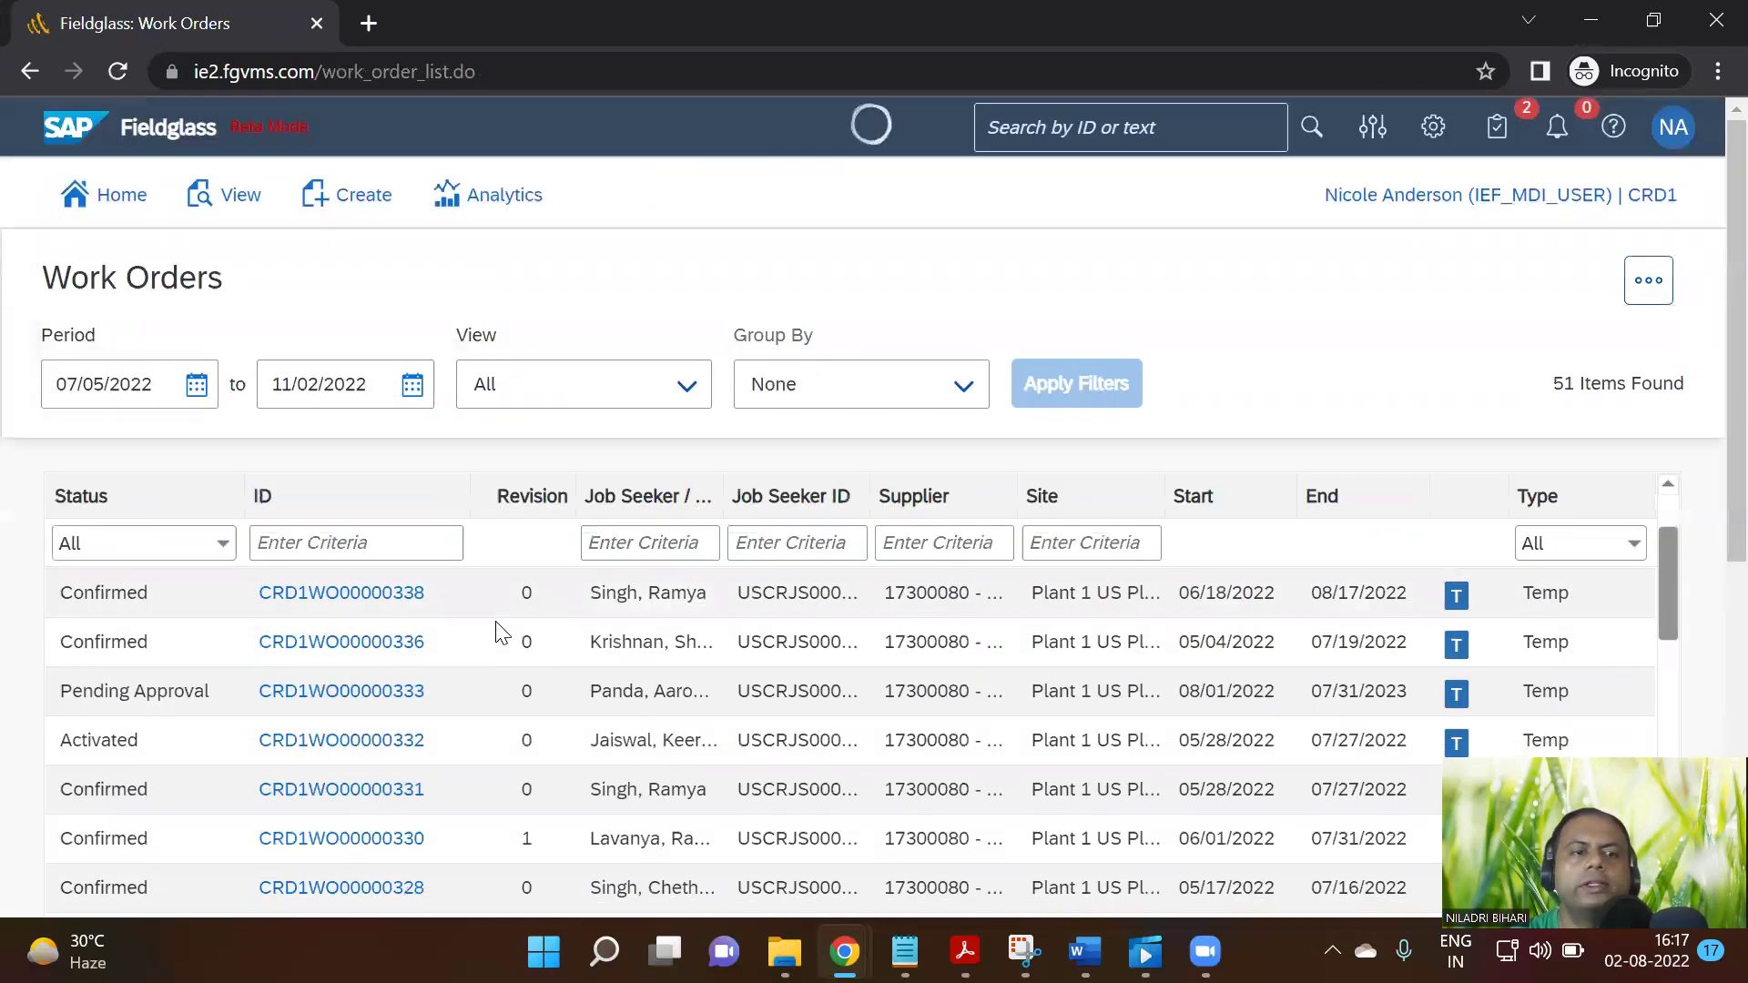
Open confirmed work order CRD1WO00000336 and choose Revise from its Actions menu
{"action": "left_click", "coordinate": [342, 646]}
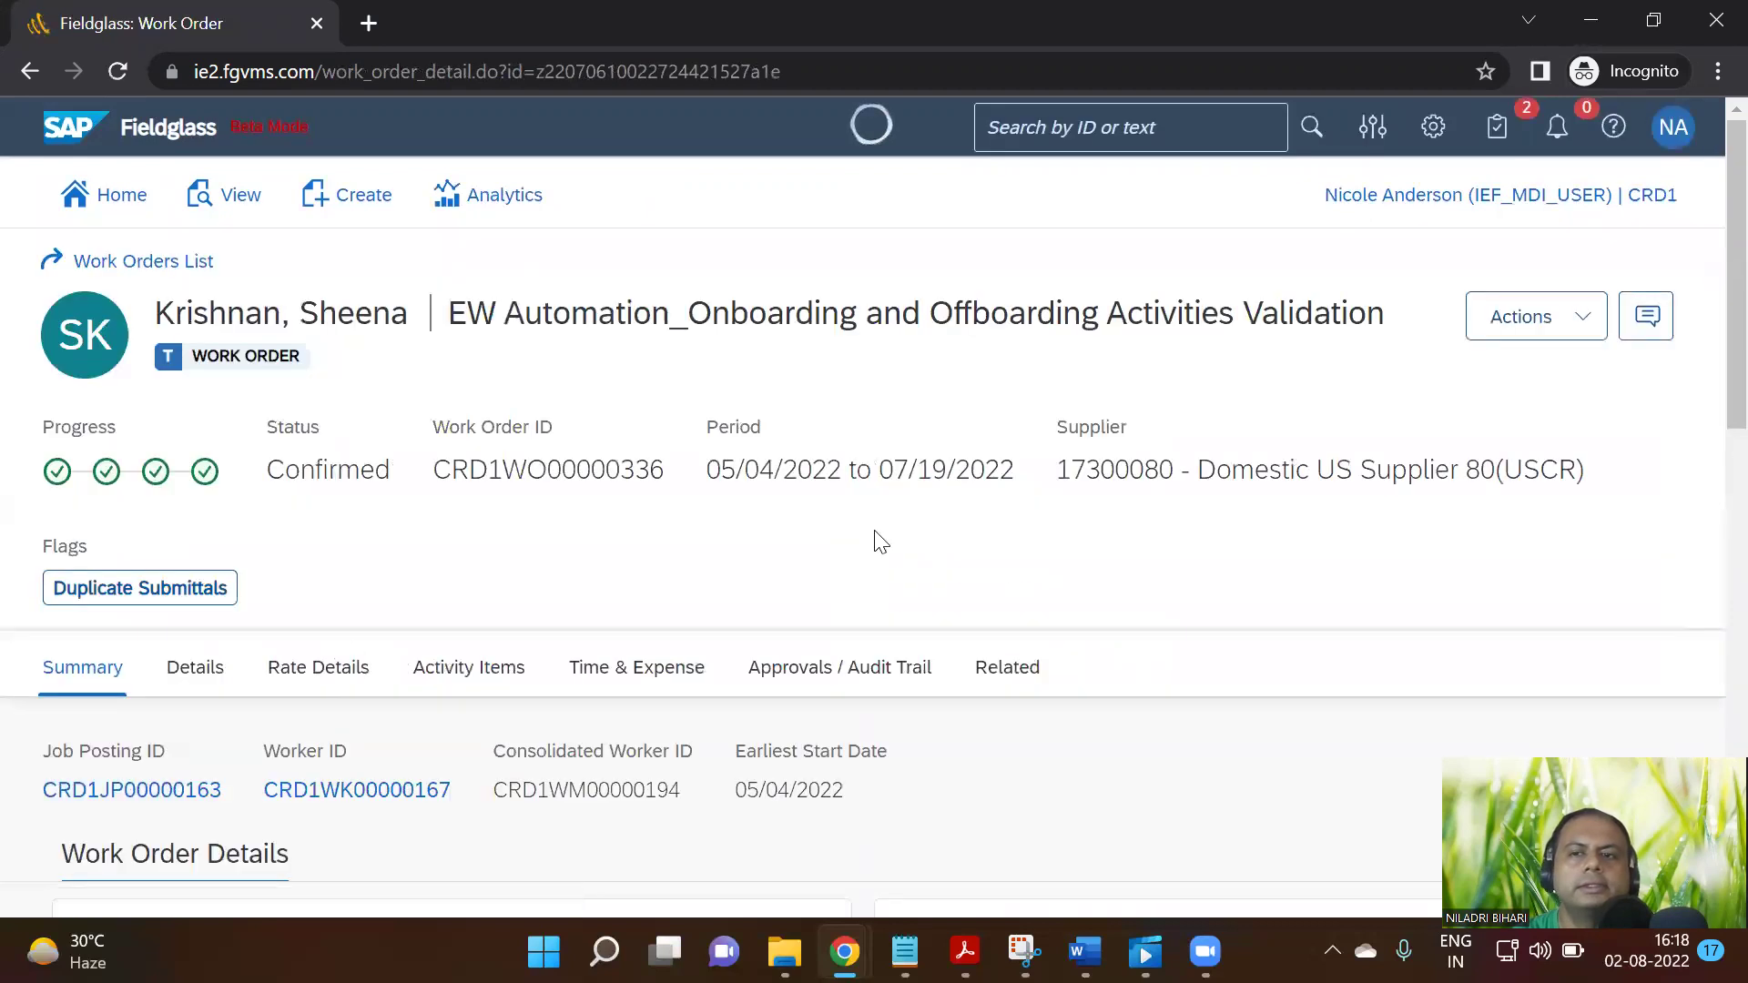
{"action": "left_click", "coordinate": [1573, 340]}
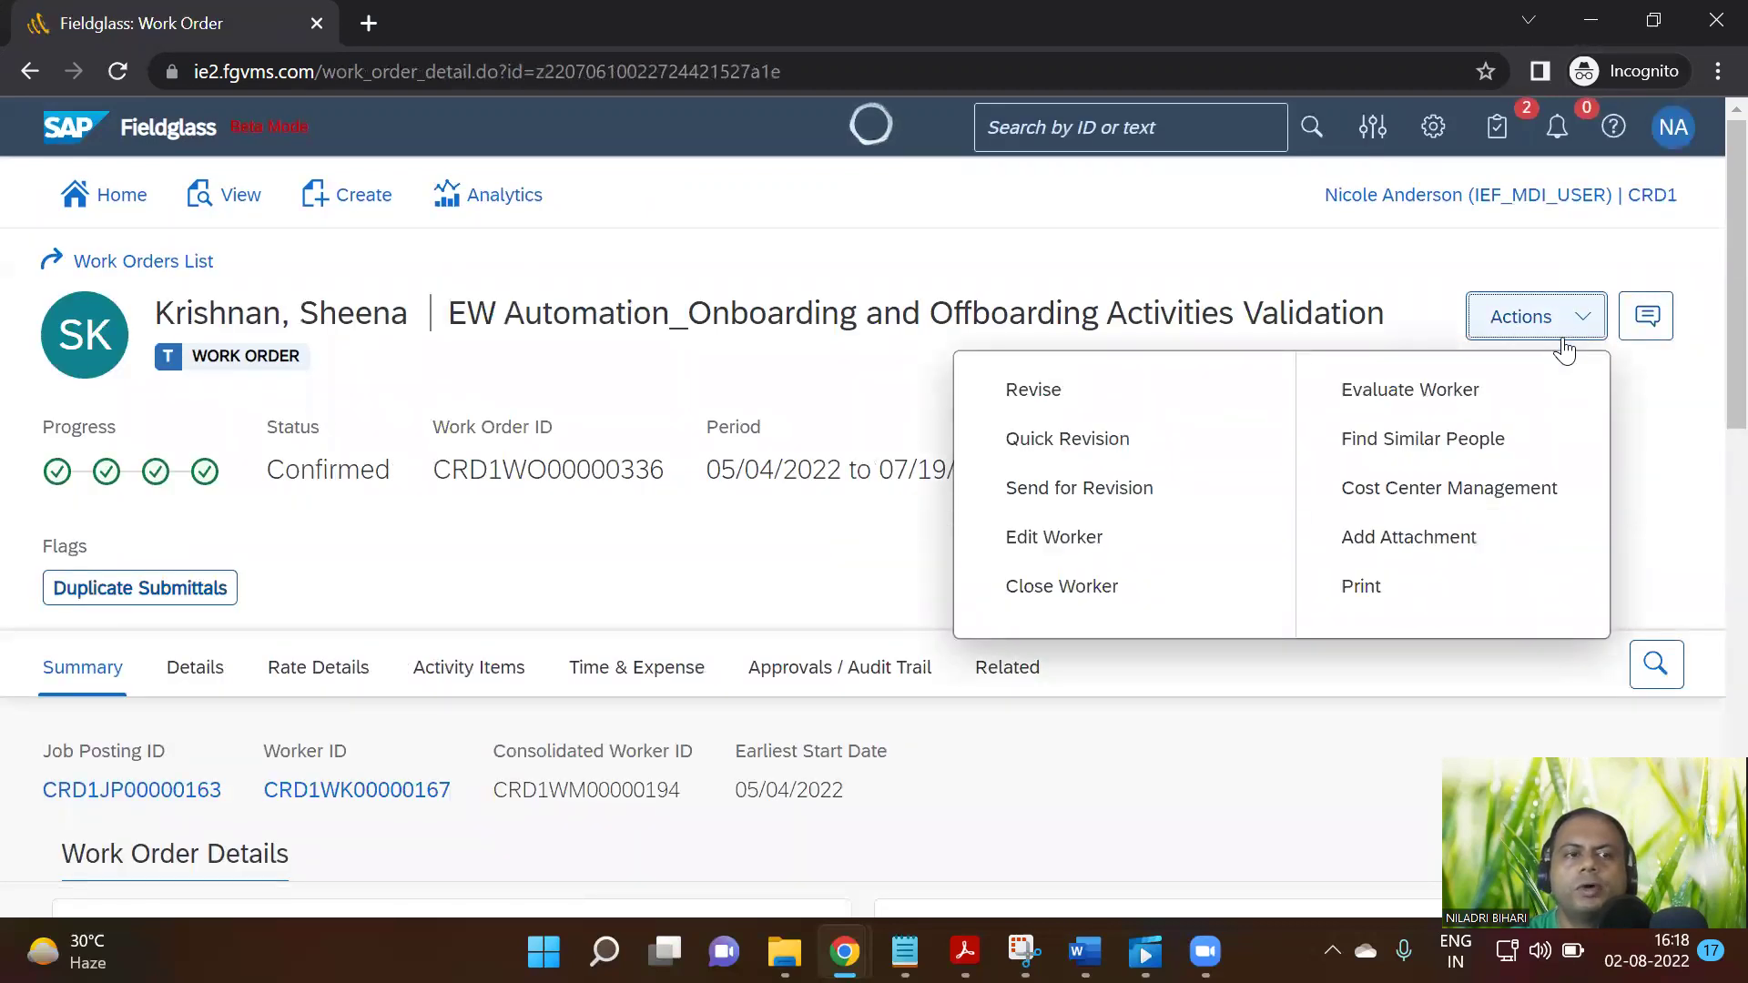
{"action": "left_click", "coordinate": [1065, 392]}
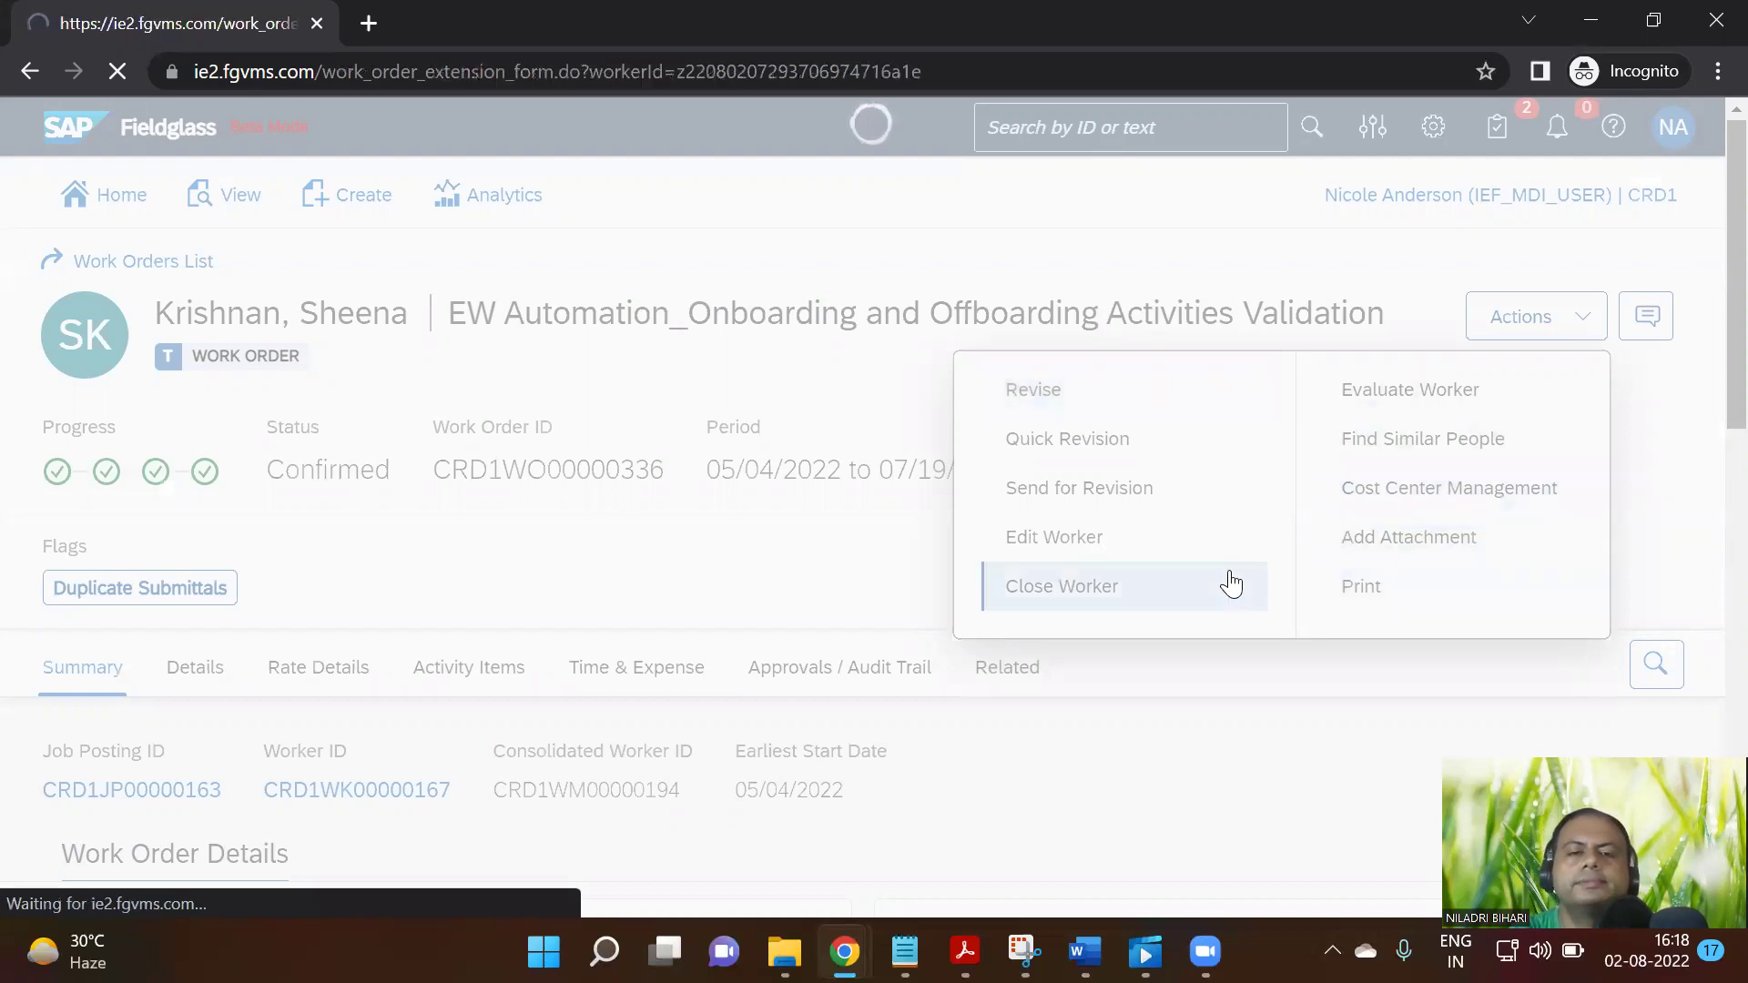
Set the work order revision's start date to 08/01/2022 in the calendar
{"action": "scroll", "coordinate": [1321, 526], "scroll_direction": "down", "scroll_amount": 3}
{"action": "scroll", "coordinate": [1320, 526], "scroll_direction": "down", "scroll_amount": 6}
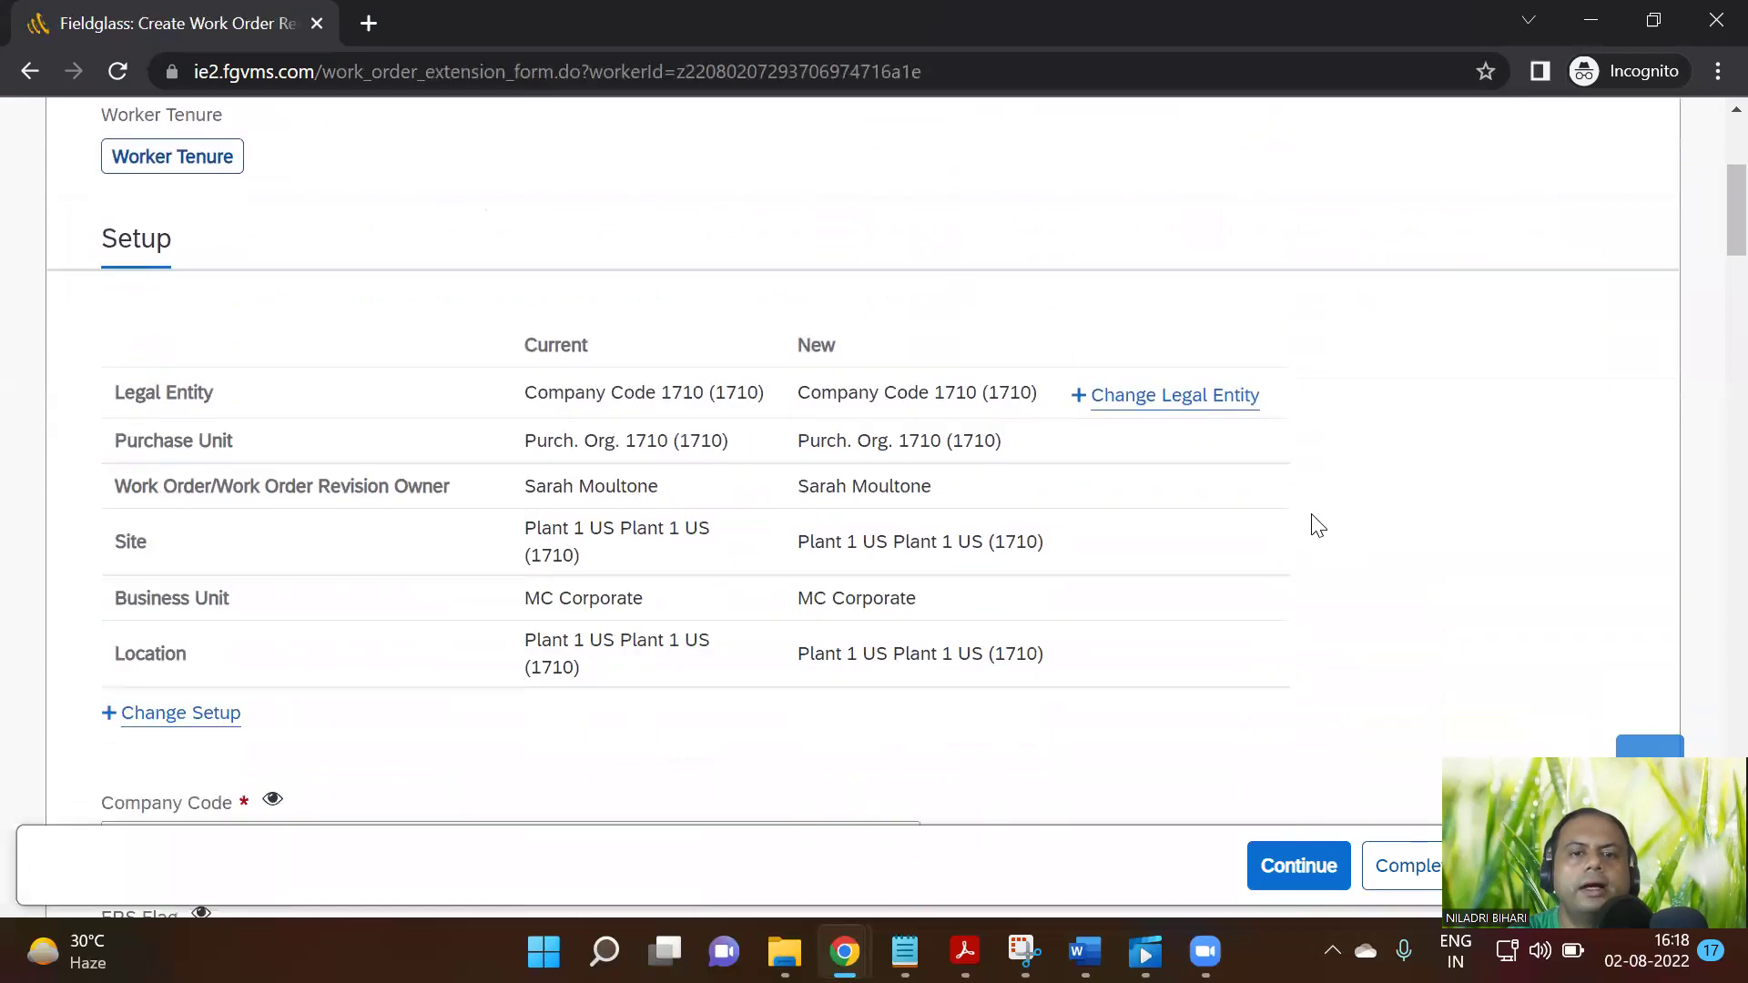
{"action": "scroll", "coordinate": [1314, 528], "scroll_direction": "down", "scroll_amount": 5}
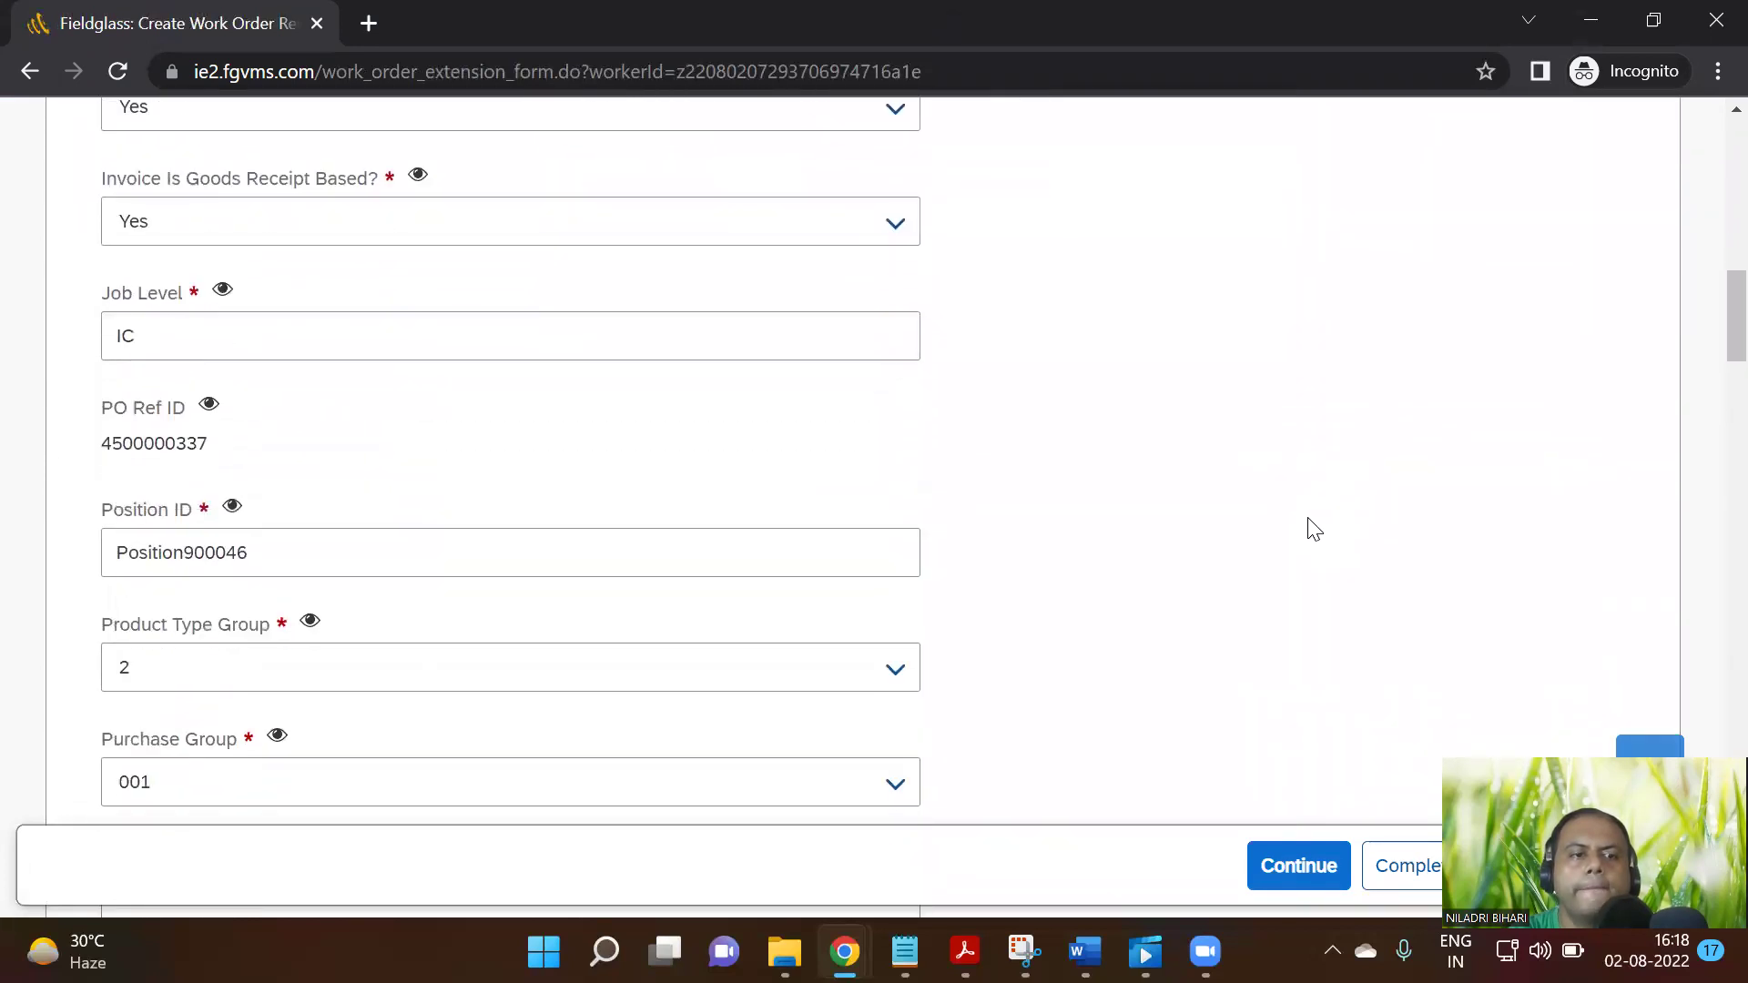
{"action": "scroll", "coordinate": [1314, 529], "scroll_direction": "down", "scroll_amount": 15}
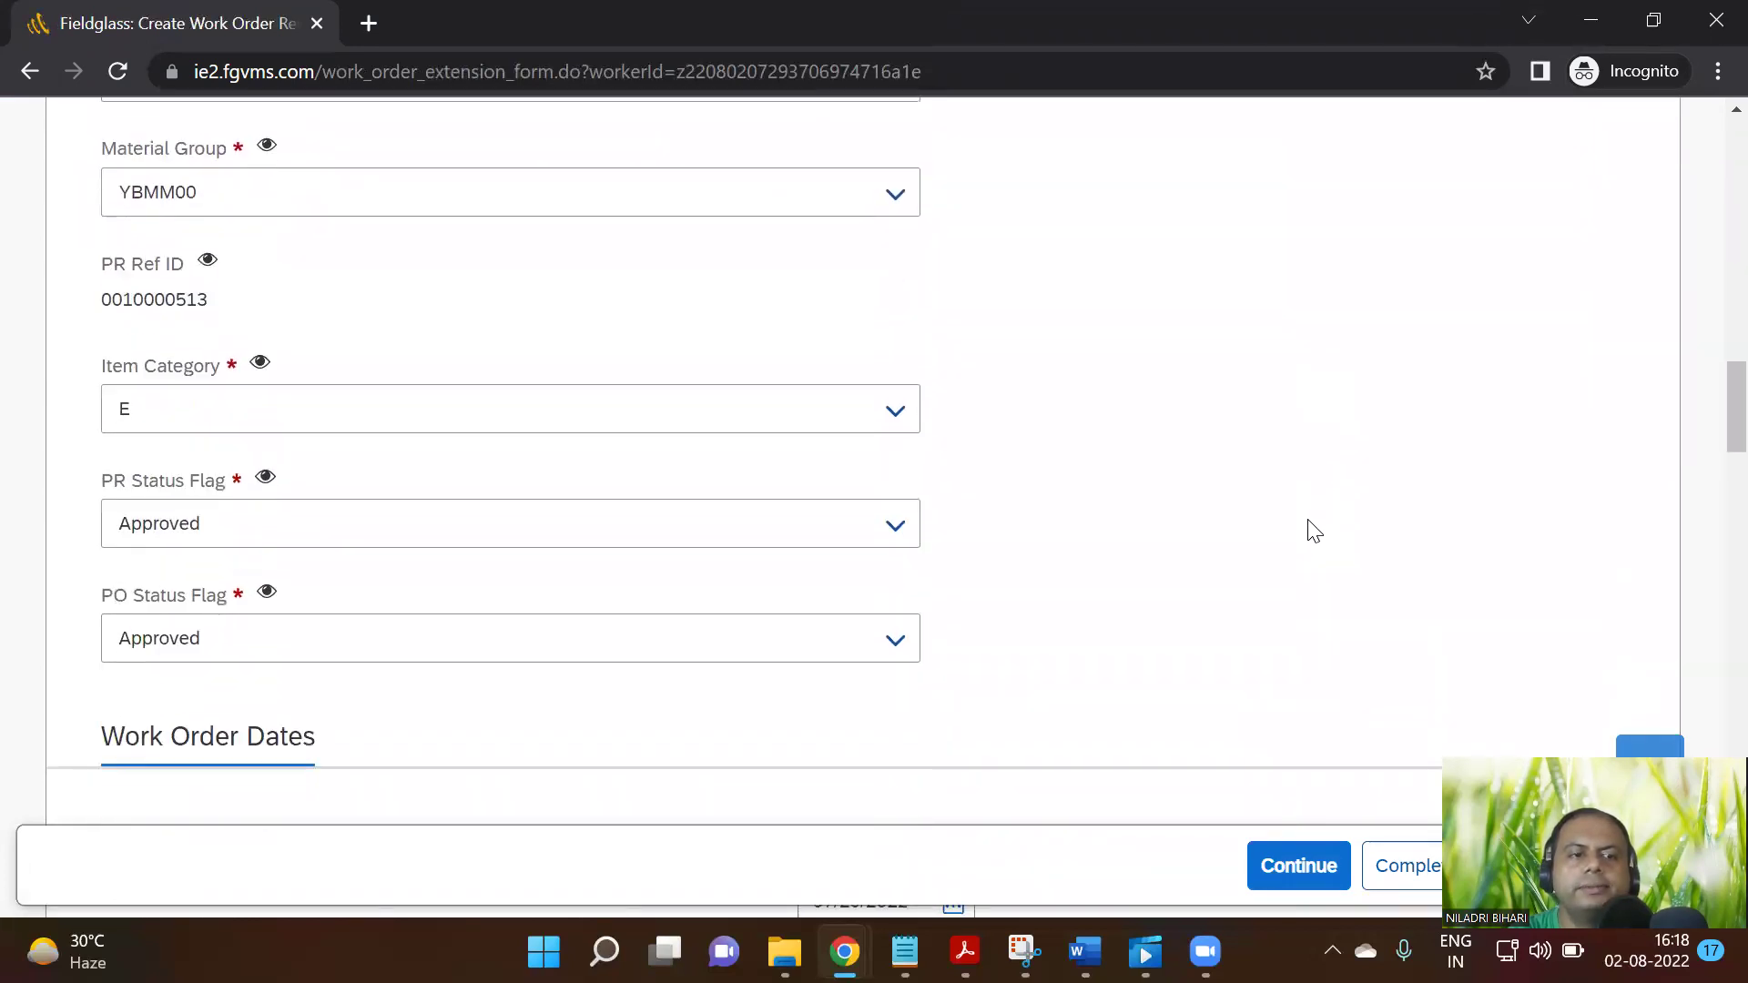
{"action": "scroll", "coordinate": [1314, 531], "scroll_direction": "down", "scroll_amount": 2}
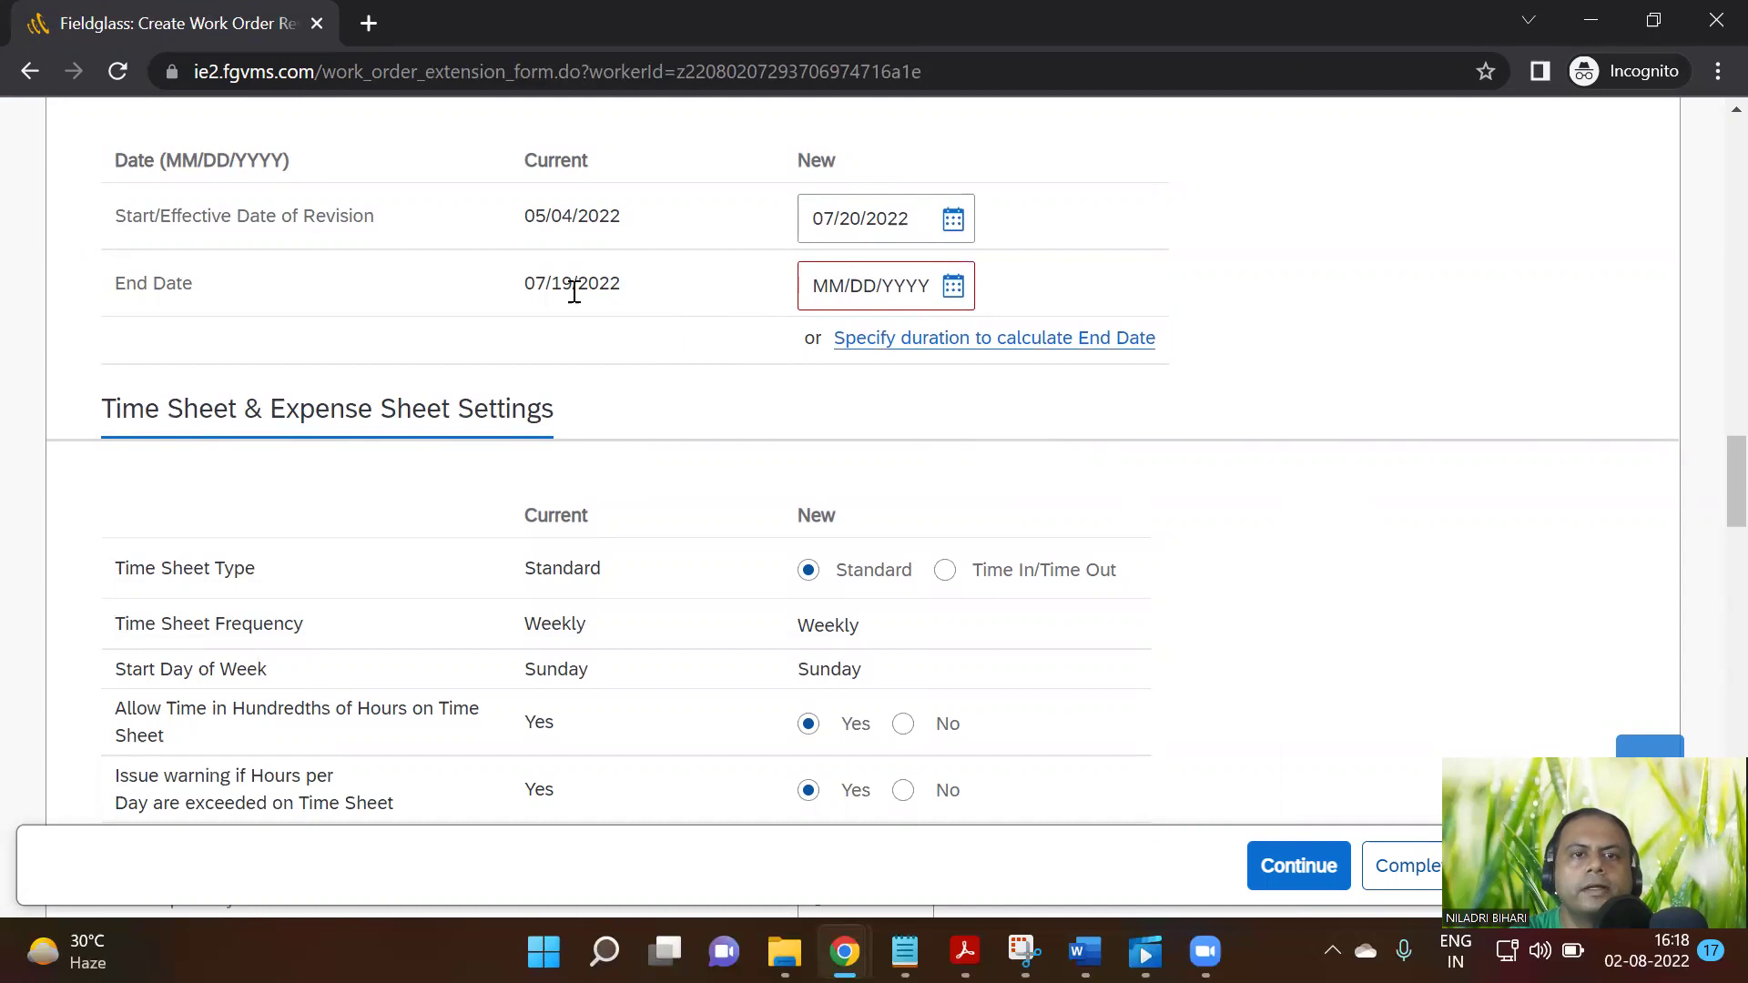
{"action": "scroll", "coordinate": [760, 381], "scroll_direction": "up", "scroll_amount": 2}
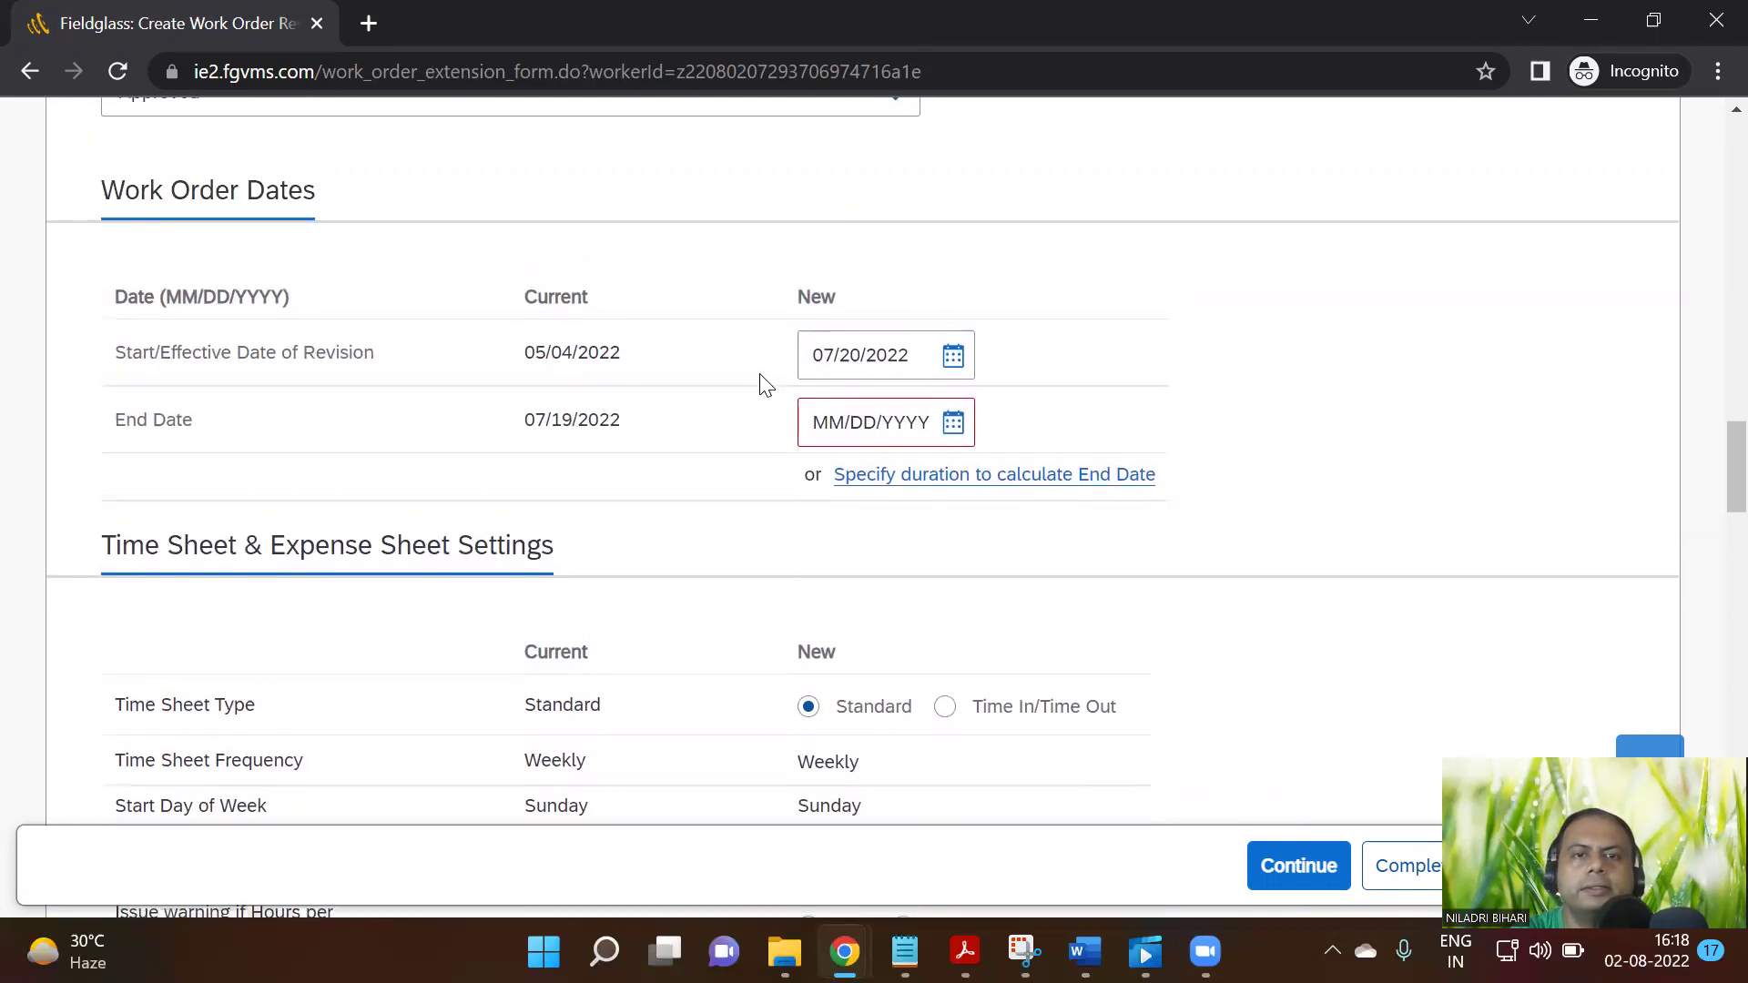
{"action": "left_click", "coordinate": [962, 370]}
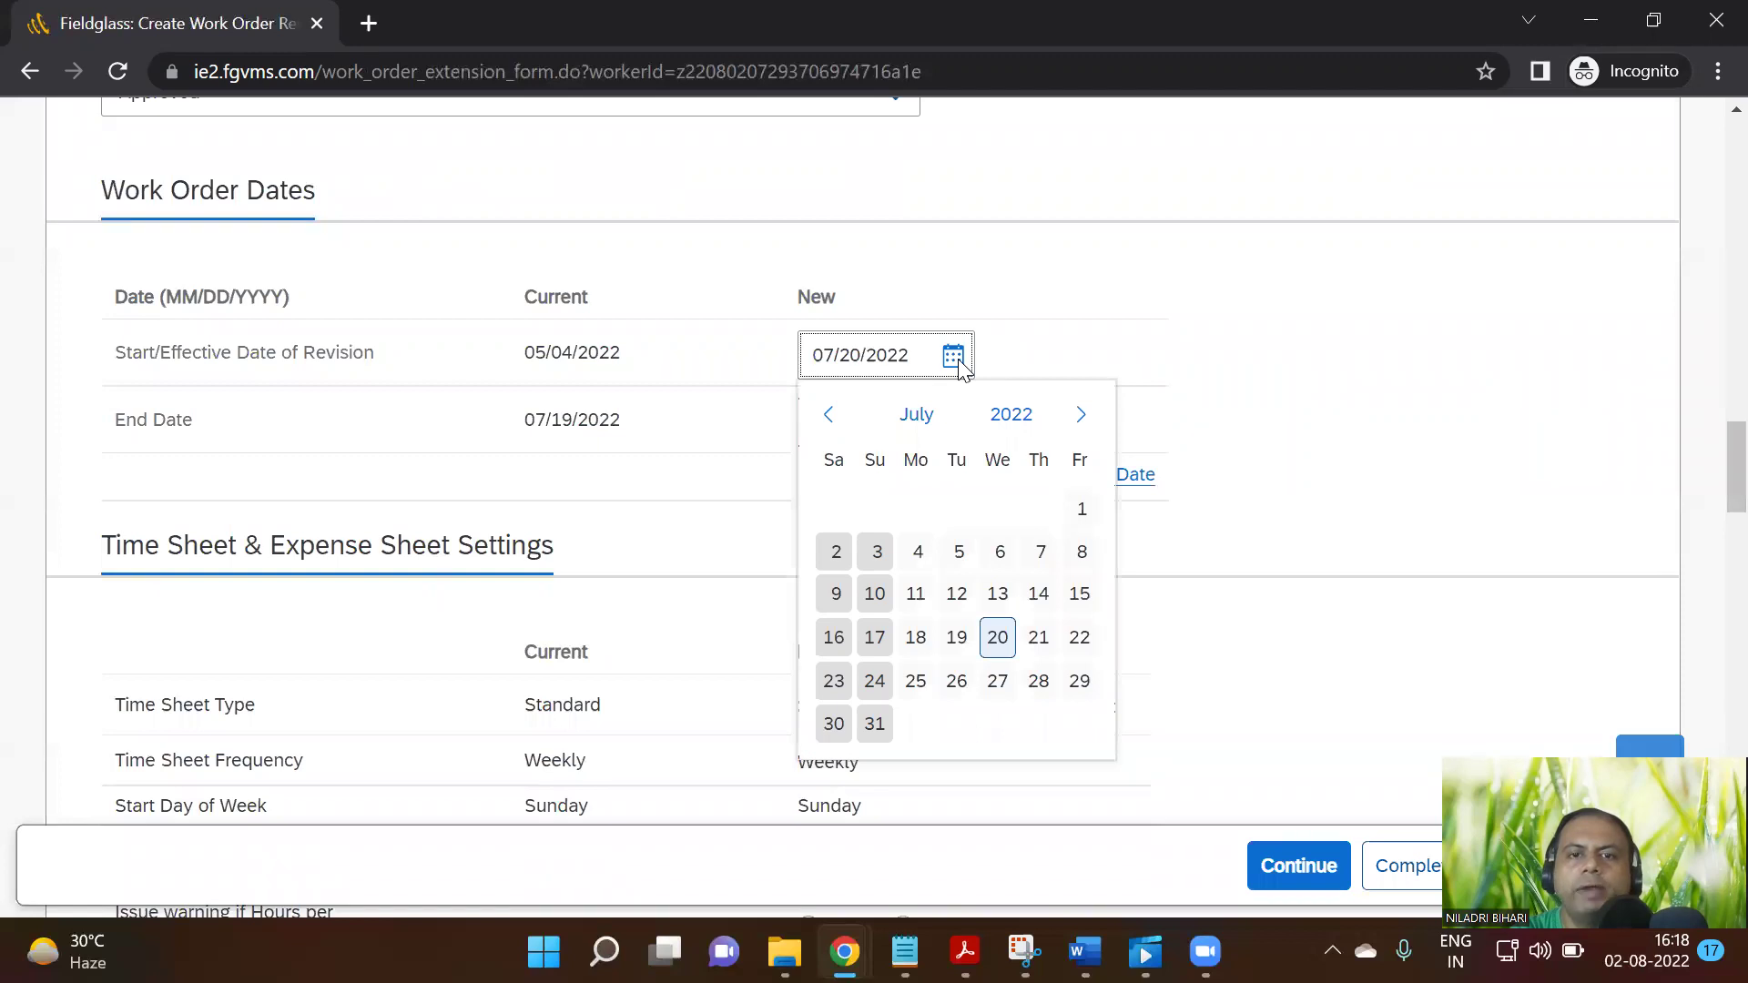
{"action": "left_click", "coordinate": [1080, 425]}
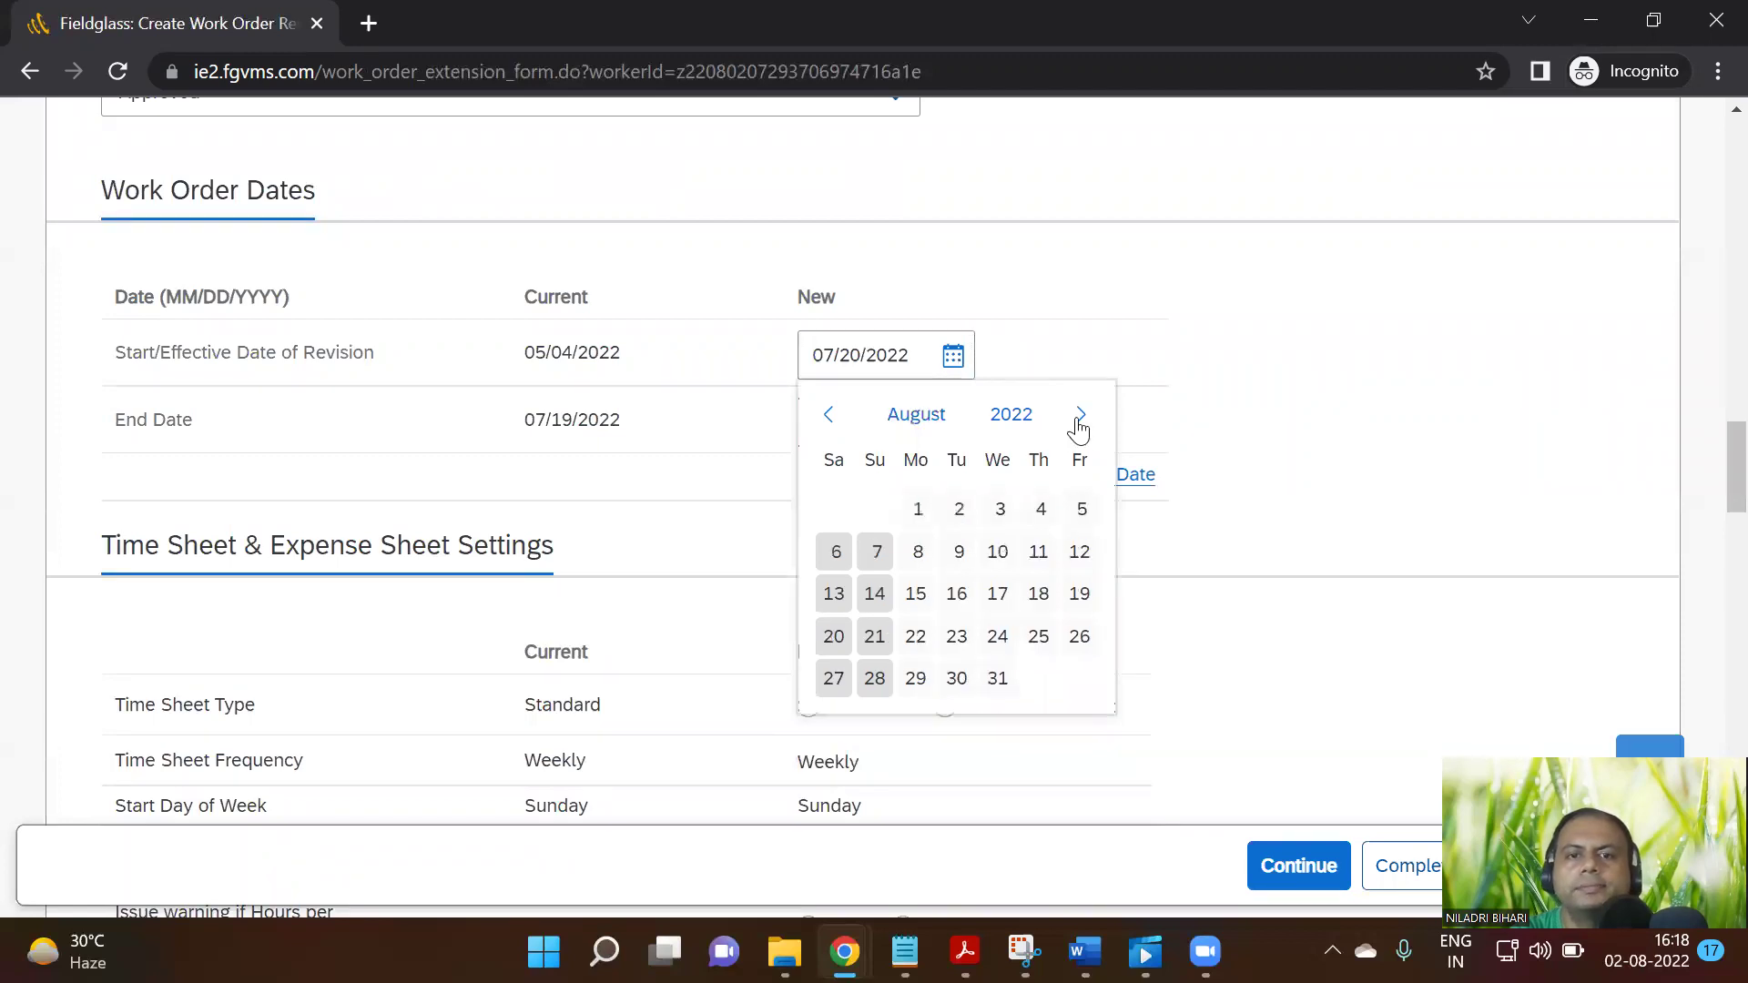
{"action": "left_click", "coordinate": [918, 511]}
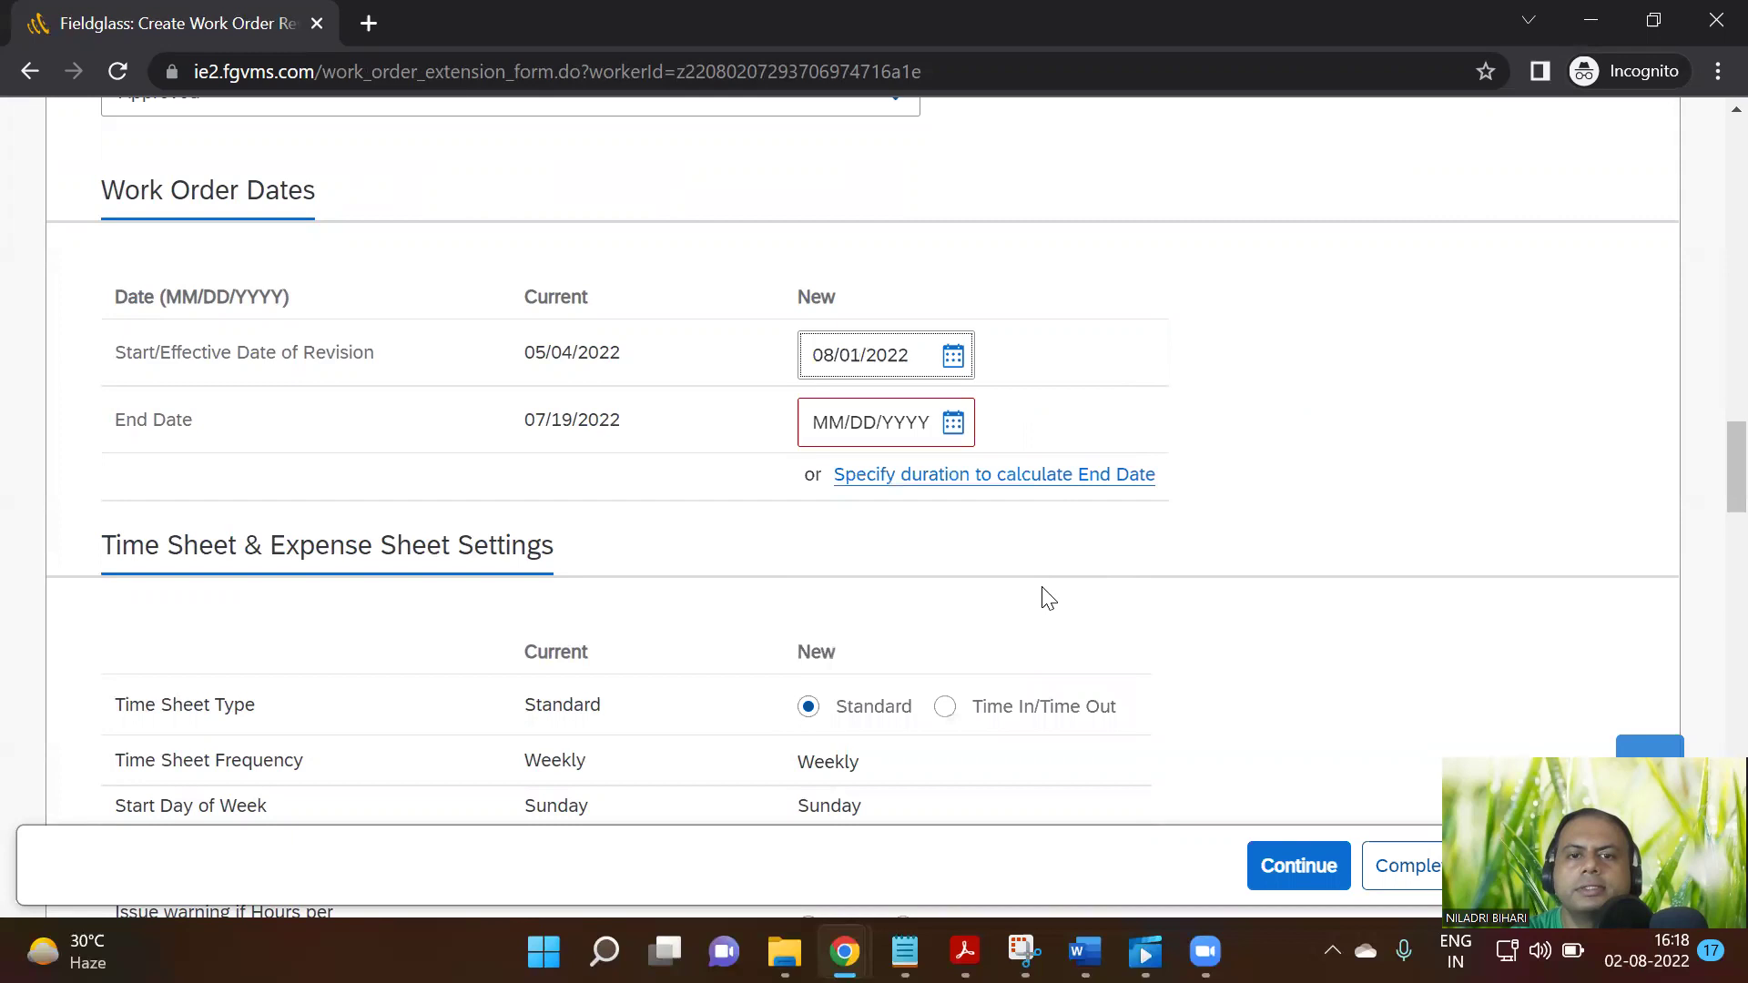
Continue the revision, which reports that the data was not saved
{"action": "scroll", "coordinate": [1456, 558], "scroll_direction": "down", "scroll_amount": 20}
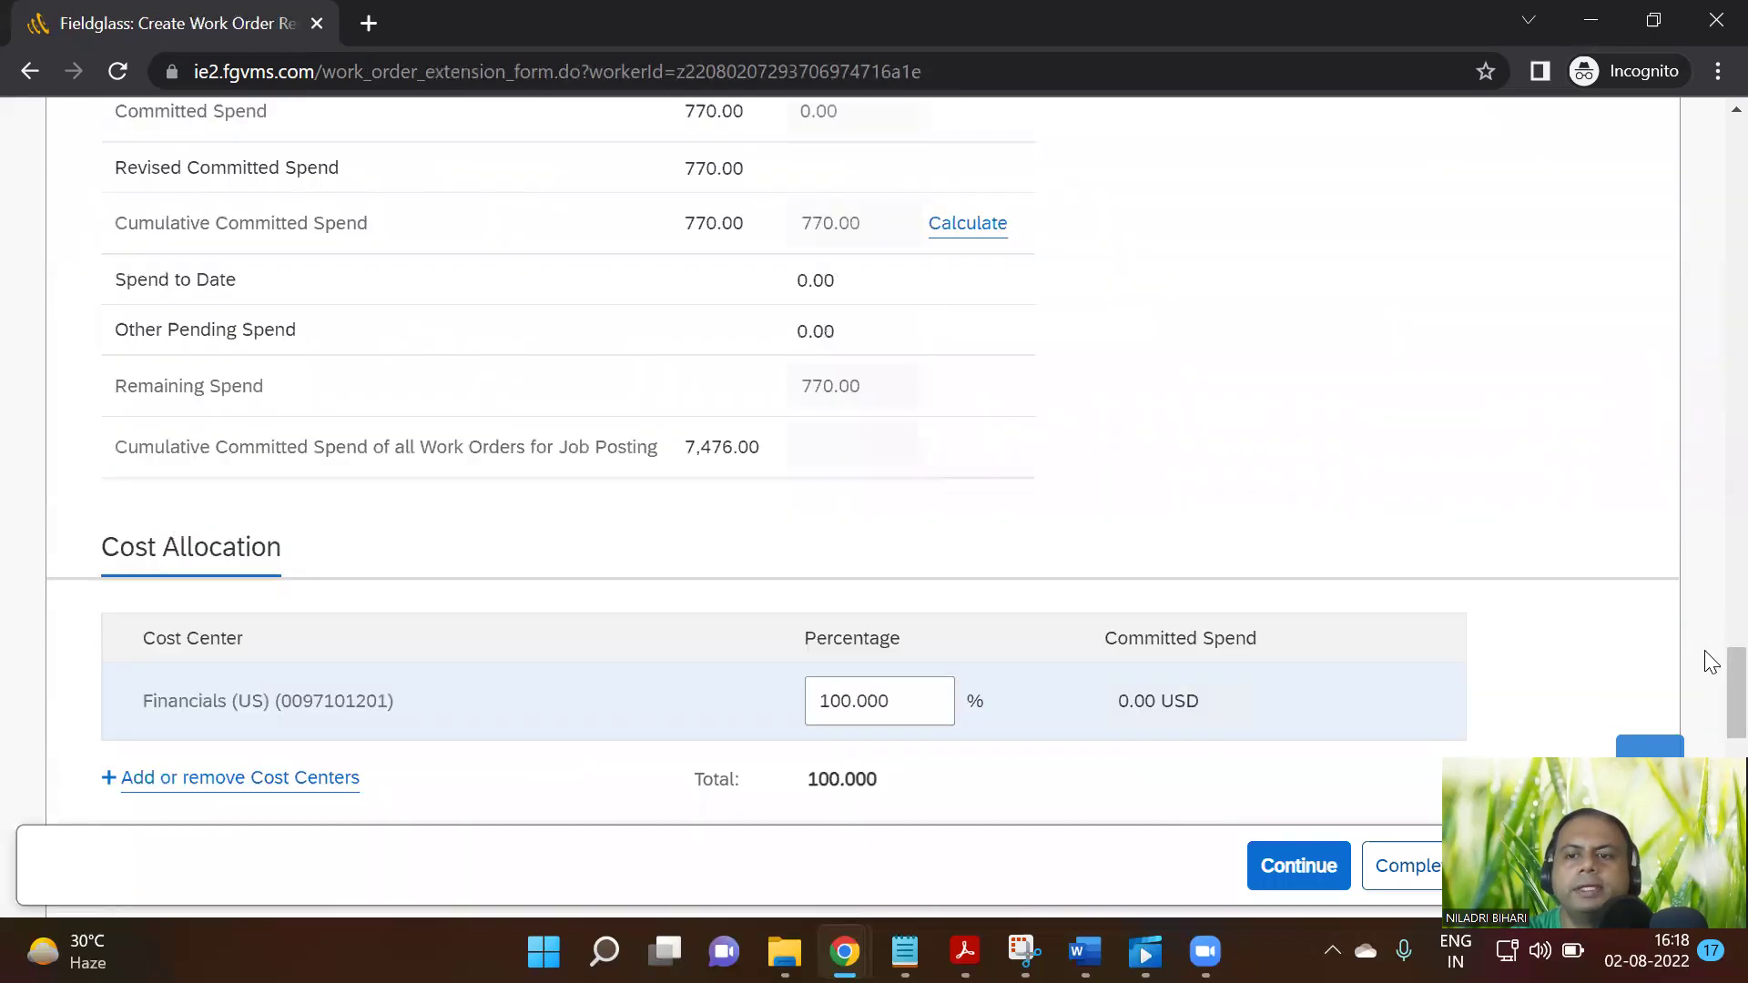
{"action": "scroll", "coordinate": [1705, 691], "scroll_direction": "down", "scroll_amount": 10}
{"action": "left_click", "coordinate": [1282, 556]}
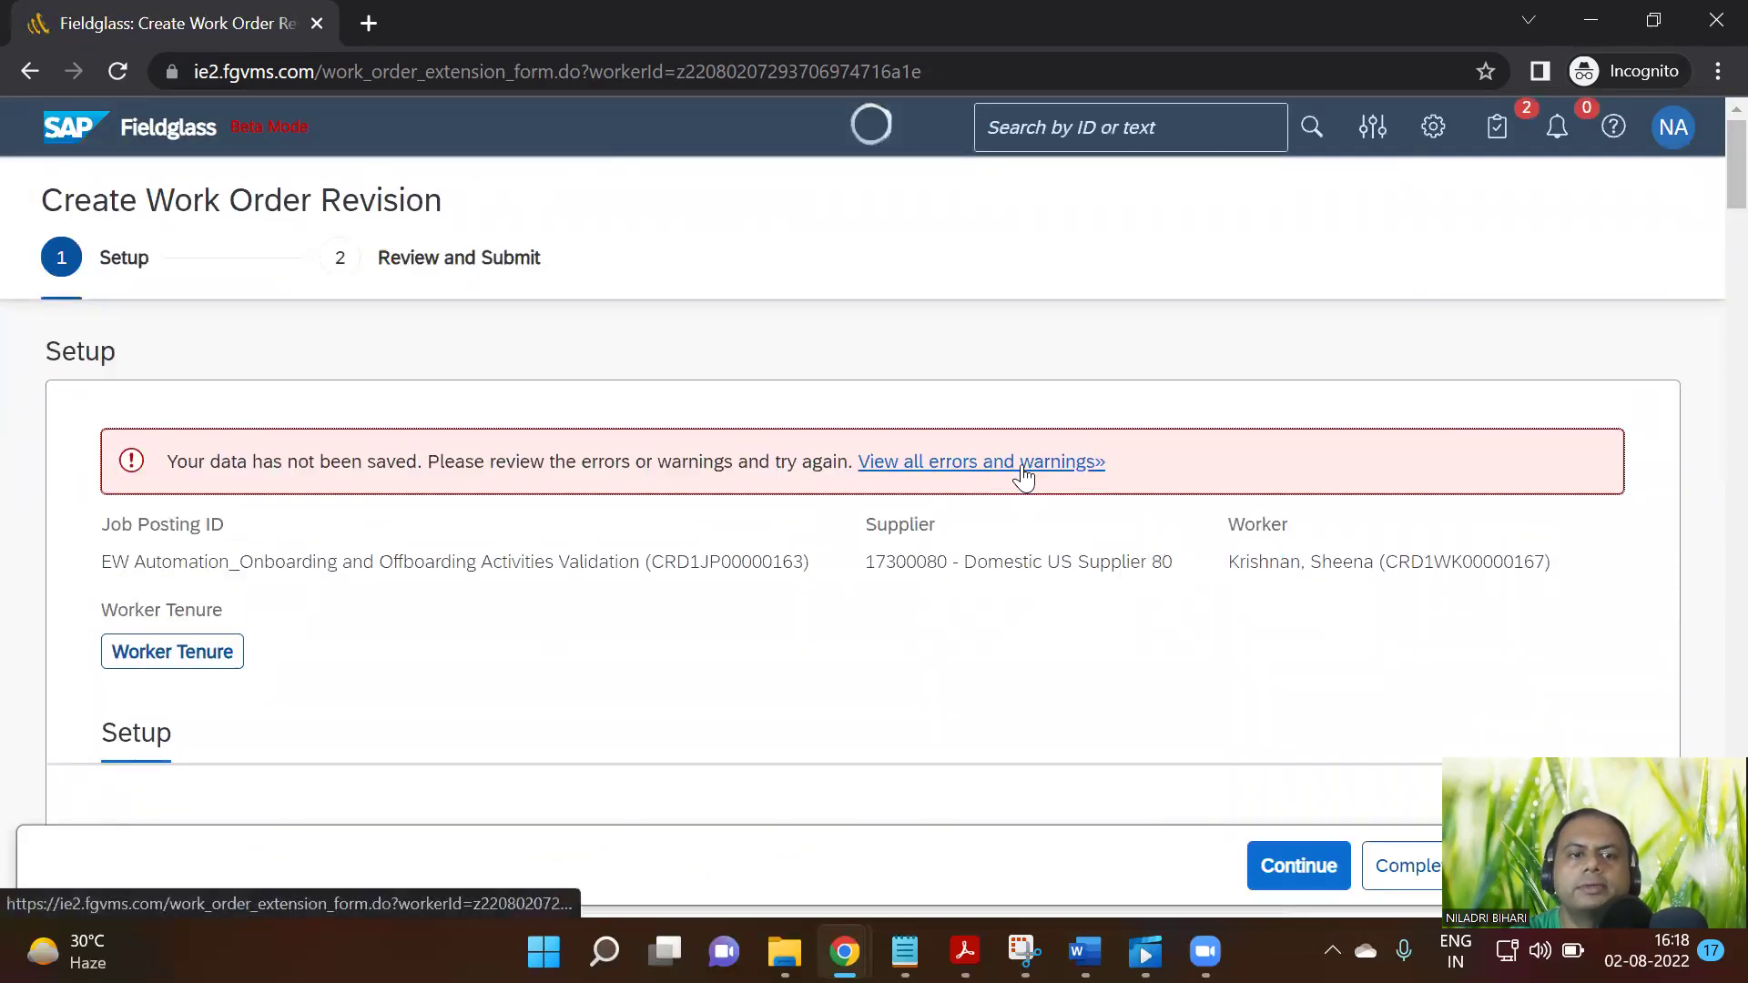
Show all form errors and set the revision end date to 09/30/2022
{"action": "left_click", "coordinate": [1020, 463]}
{"action": "scroll", "coordinate": [1213, 594], "scroll_direction": "down", "scroll_amount": 20}
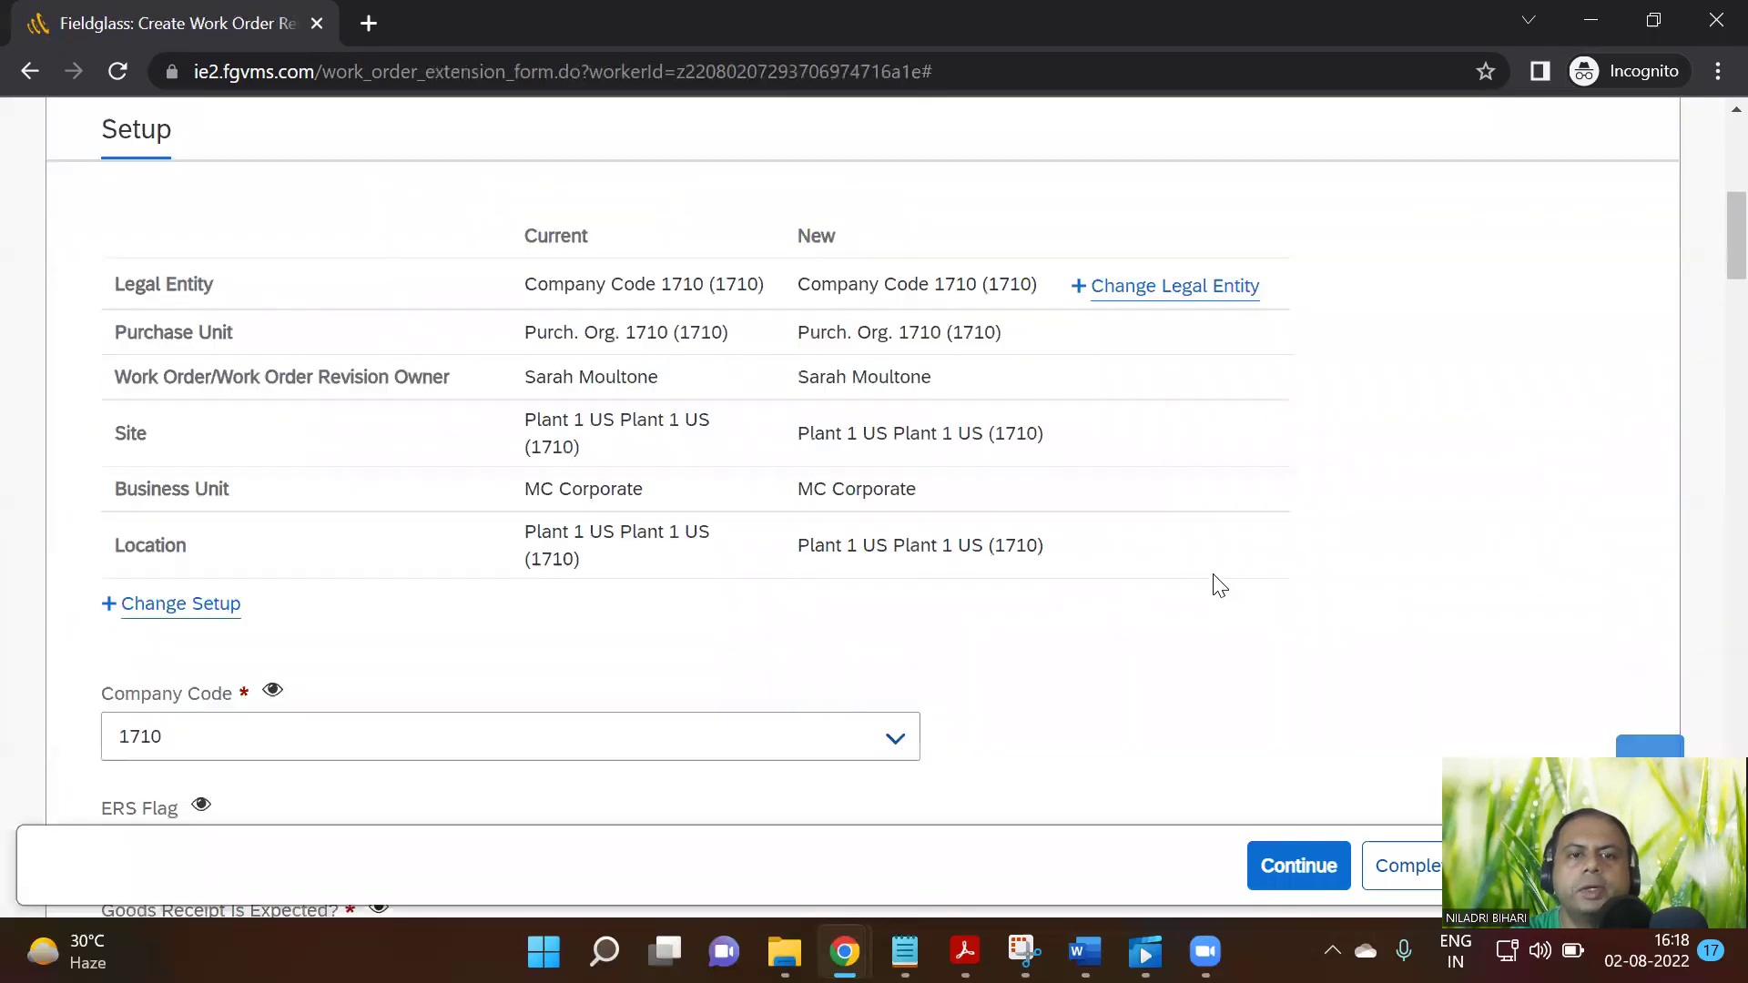
{"action": "scroll", "coordinate": [1206, 593], "scroll_direction": "down", "scroll_amount": 10}
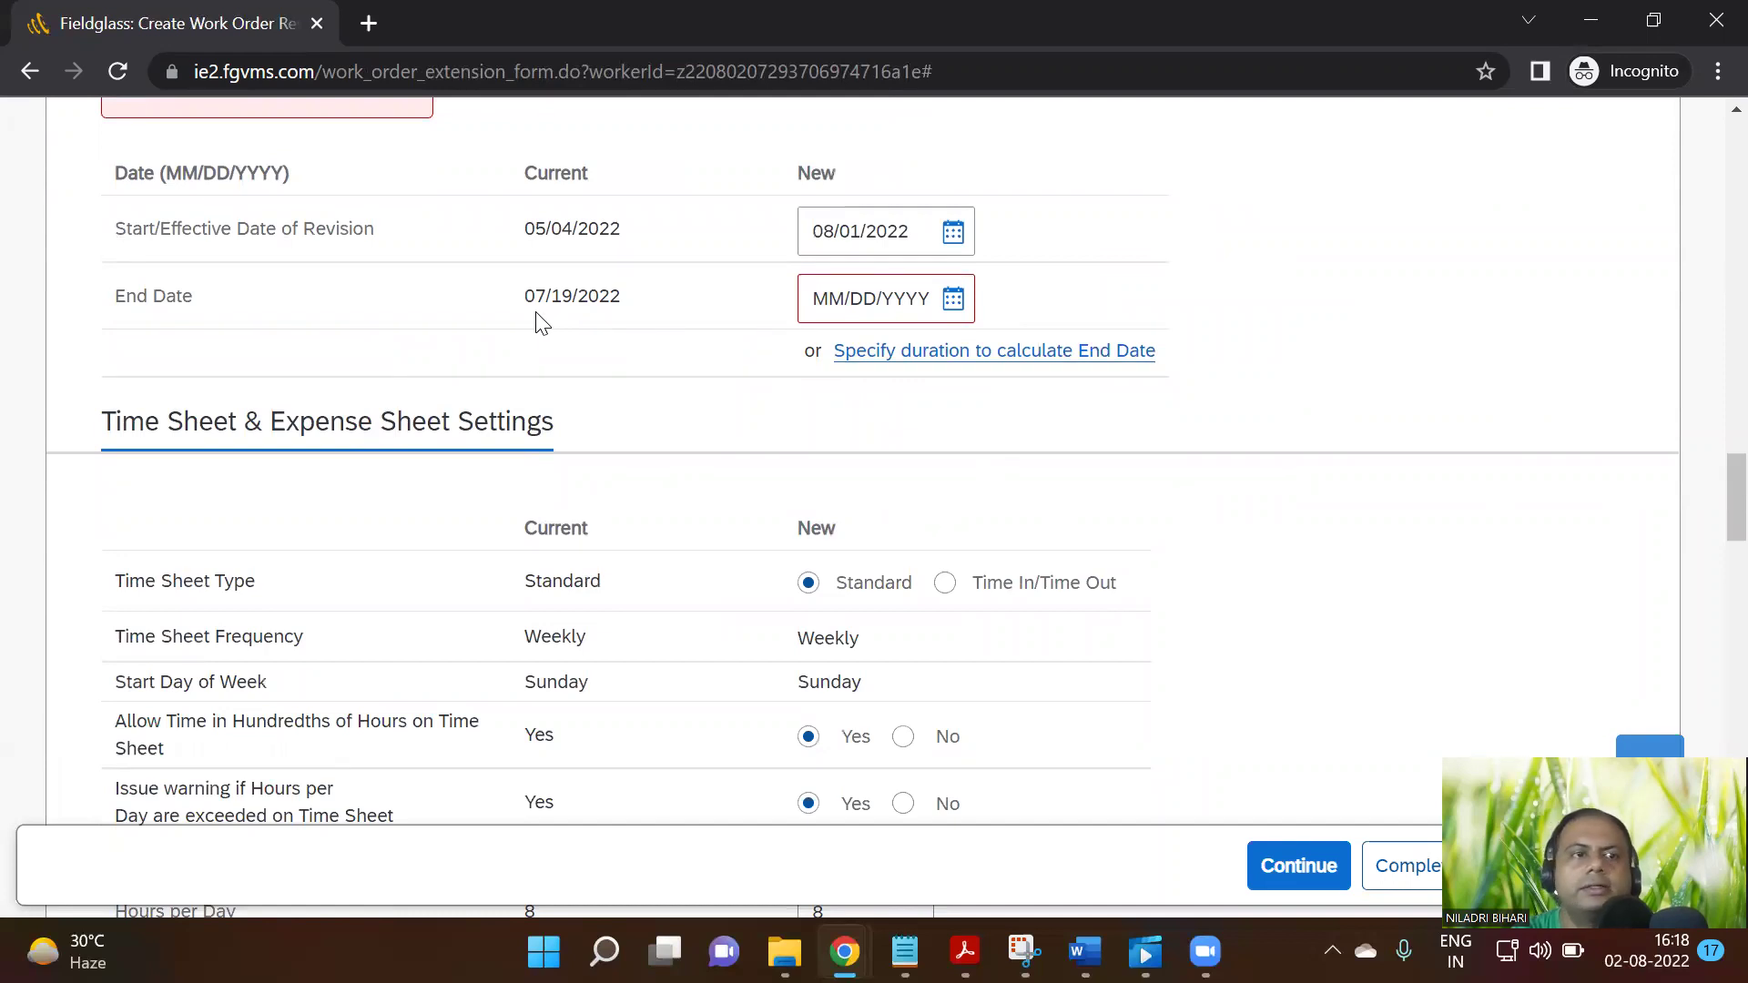
{"action": "left_click", "coordinate": [953, 299]}
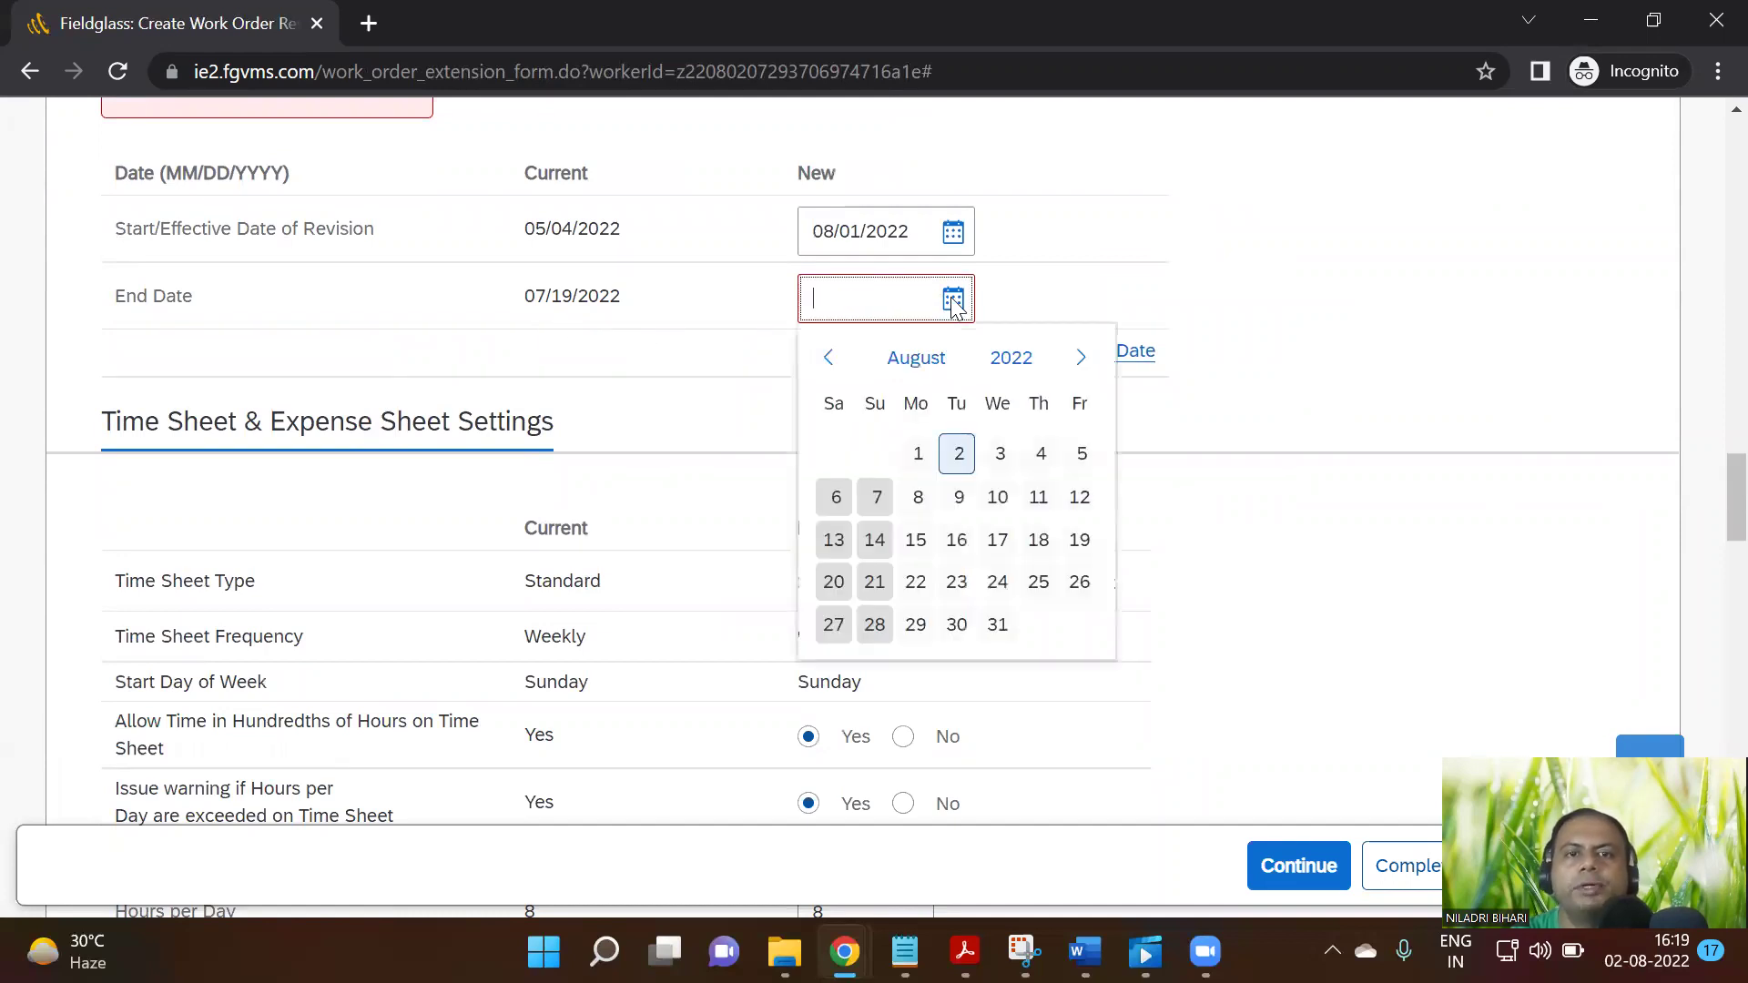
{"action": "left_click", "coordinate": [1080, 361]}
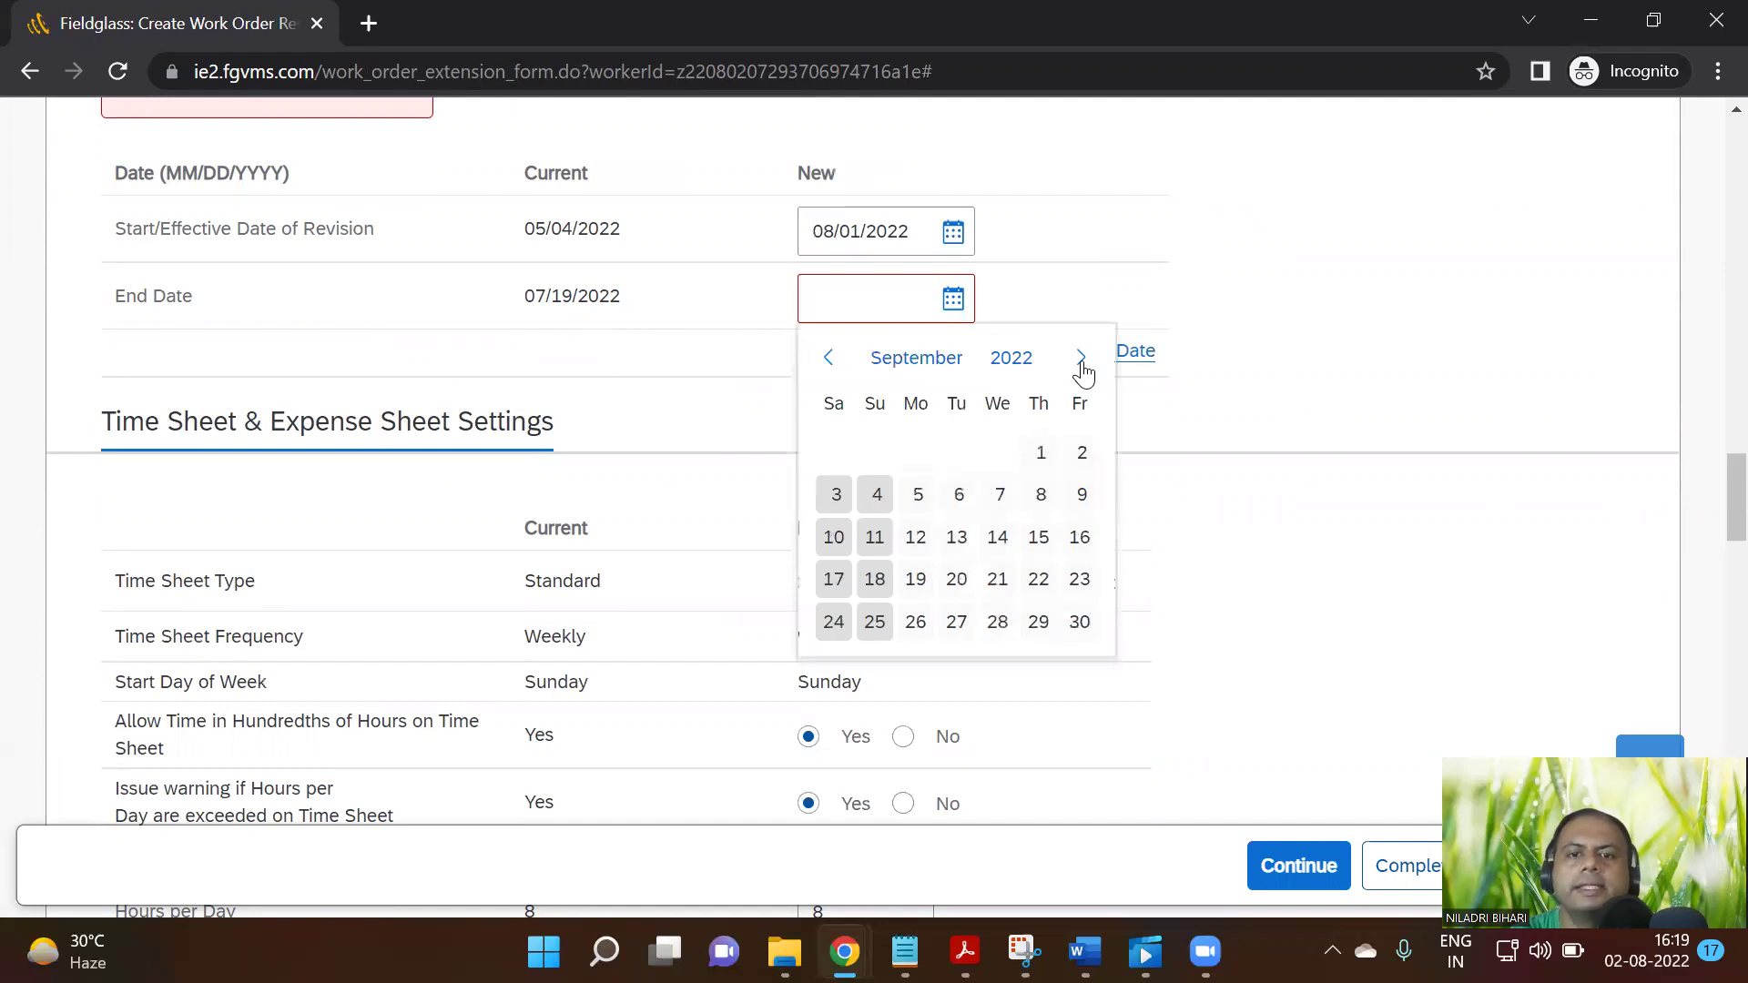
{"action": "left_click", "coordinate": [1080, 623]}
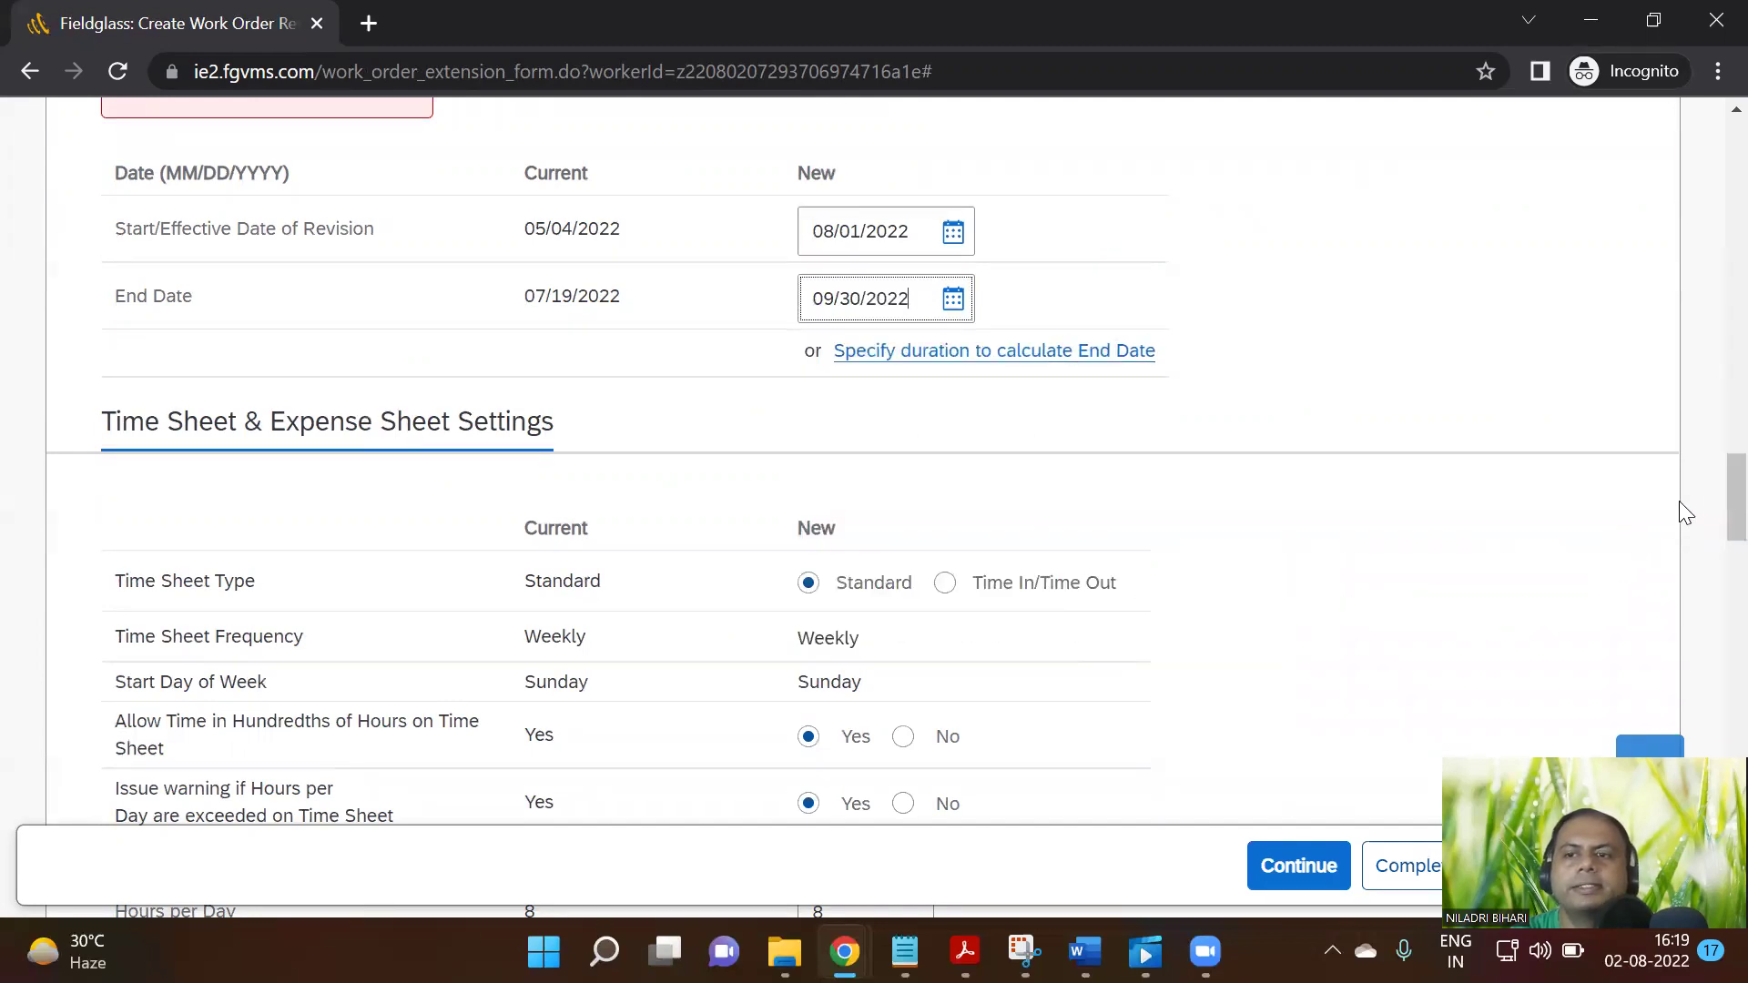
Continue again and view the error requiring the start date within the current date range
{"action": "scroll", "coordinate": [1706, 718], "scroll_direction": "down", "scroll_amount": 20}
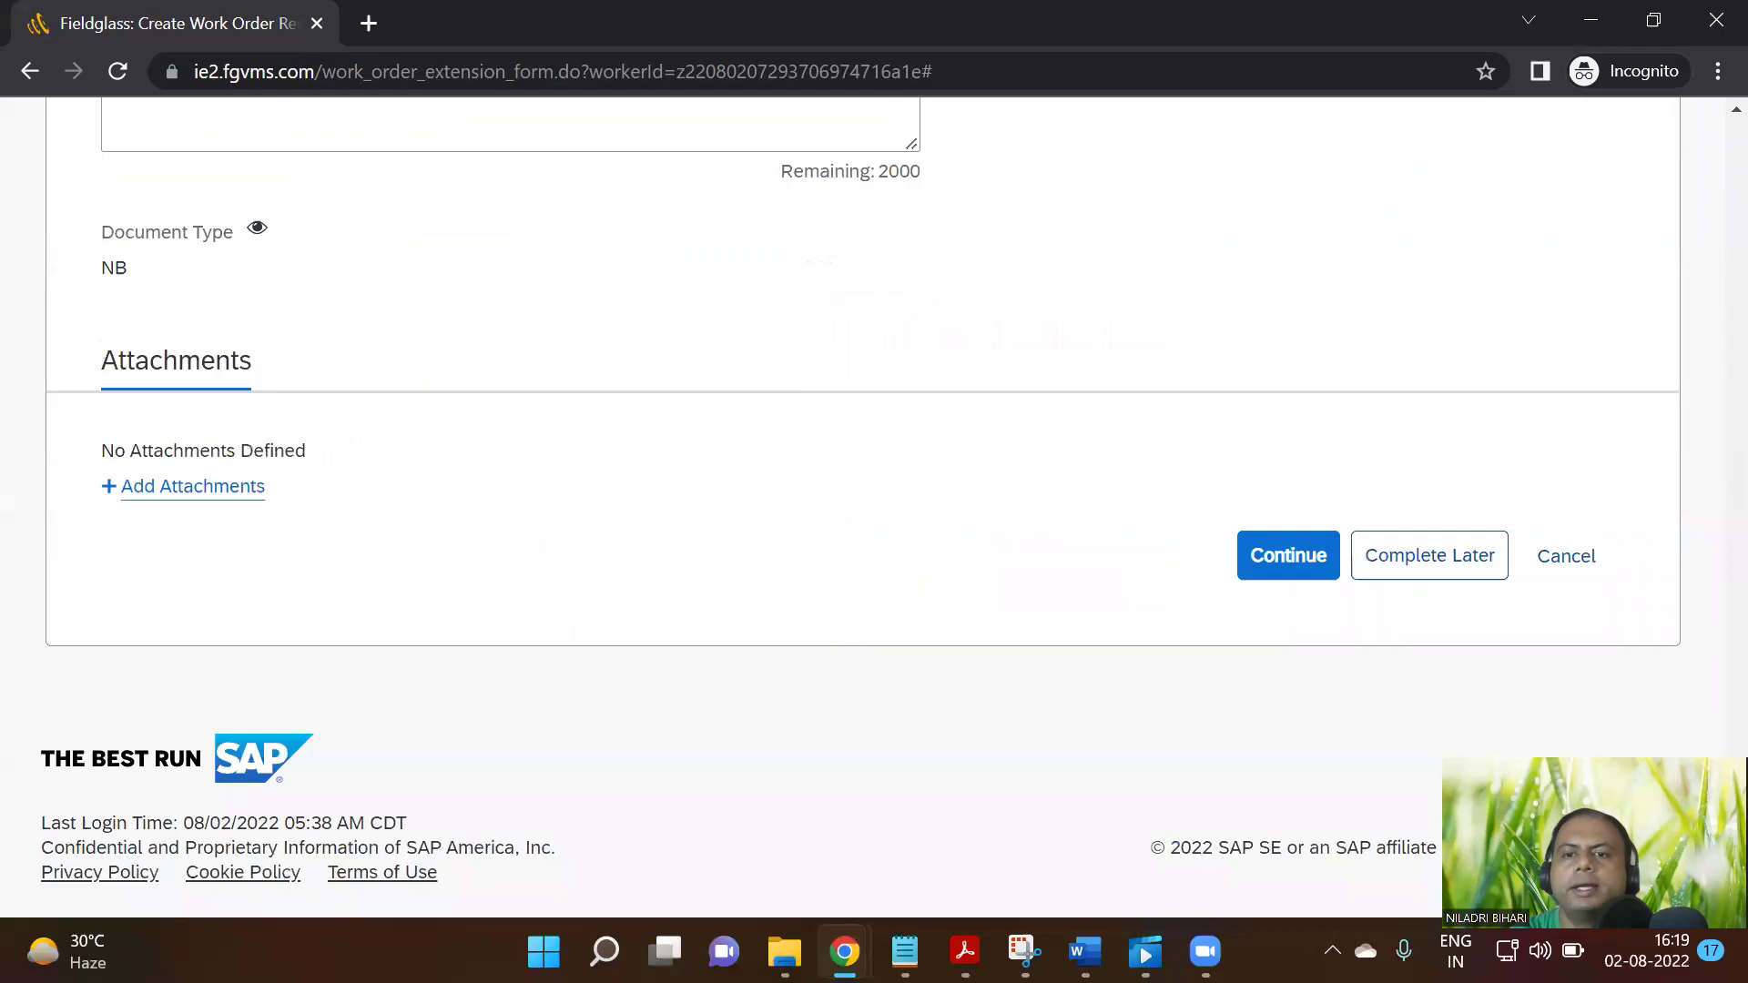
{"action": "left_click", "coordinate": [1295, 558]}
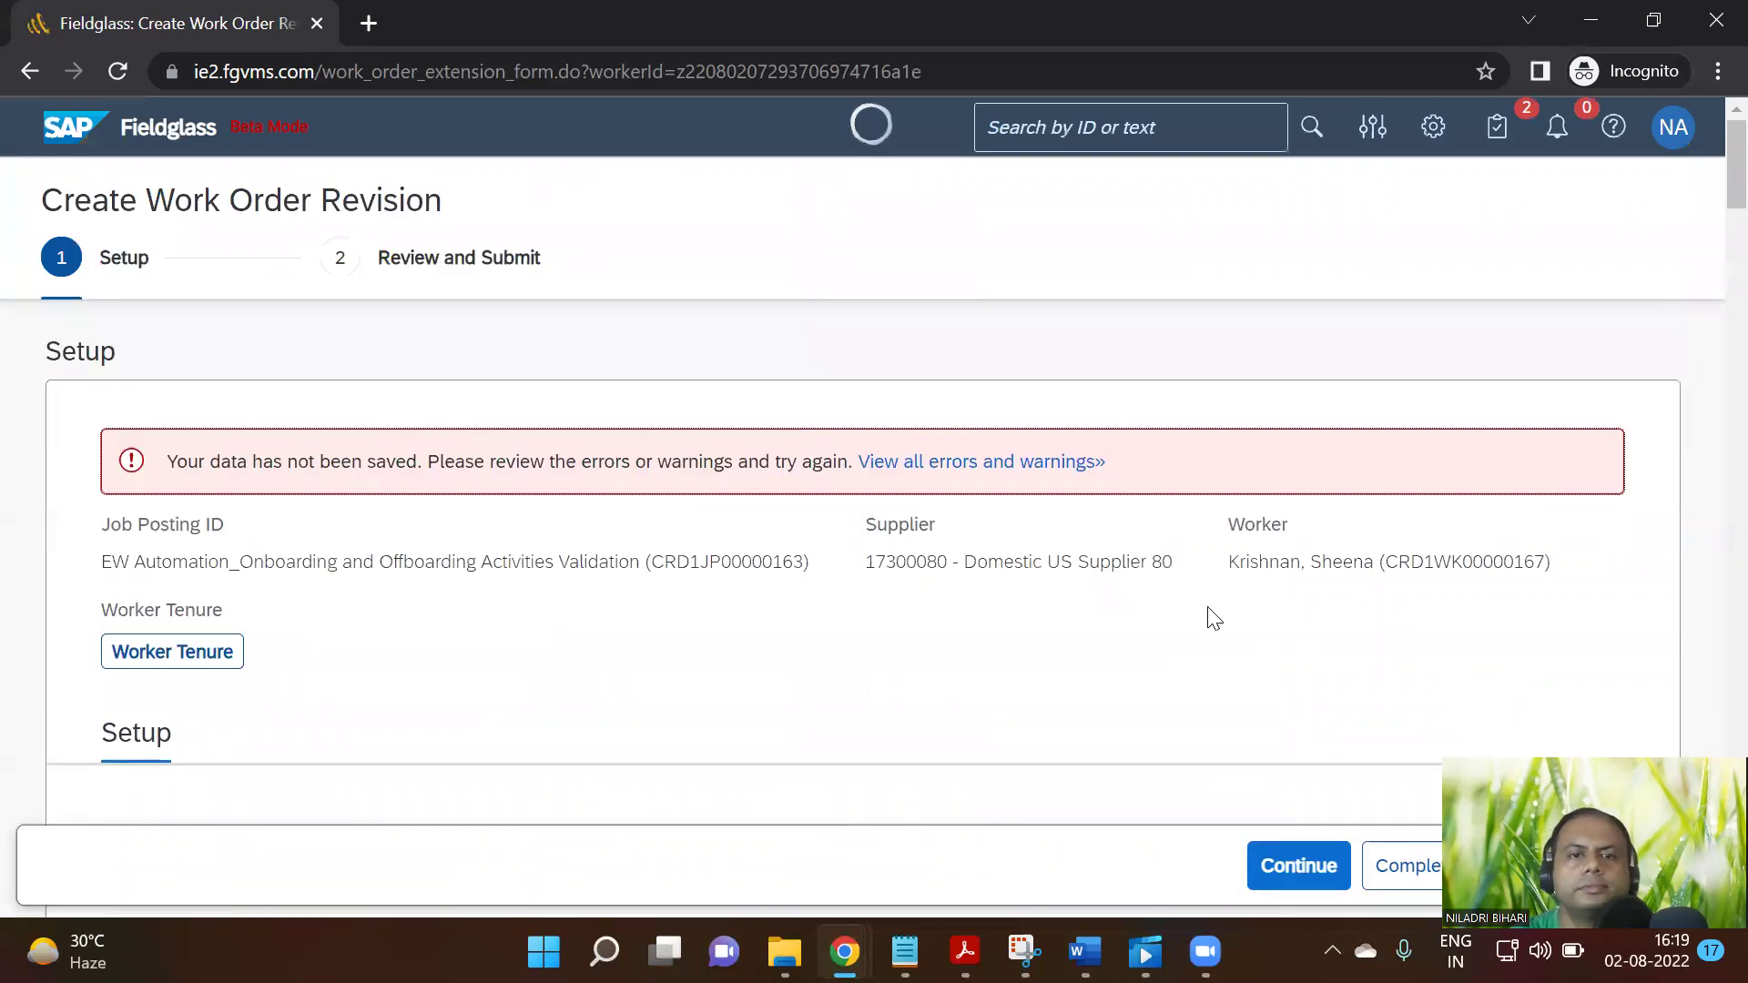
{"action": "left_click", "coordinate": [968, 464]}
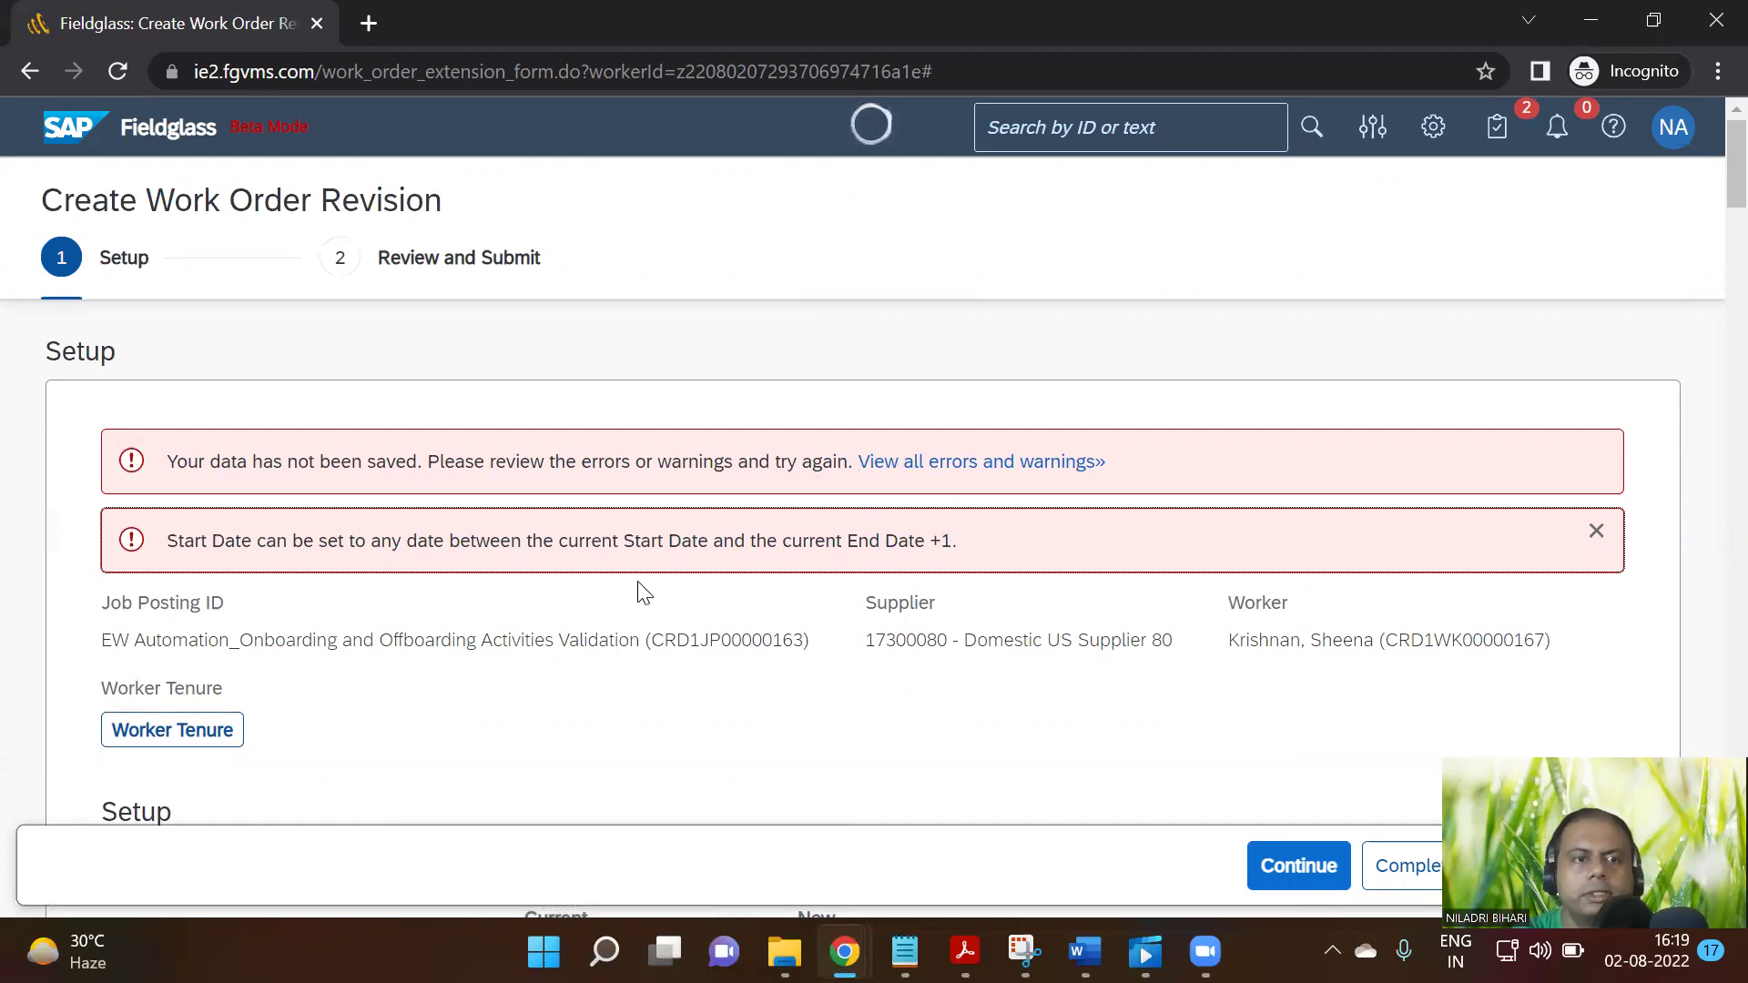
Change the revision start date to 07/12/2022 and continue to Review and Submit
{"action": "scroll", "coordinate": [901, 628], "scroll_direction": "down", "scroll_amount": 6}
{"action": "scroll", "coordinate": [895, 654], "scroll_direction": "down", "scroll_amount": 20}
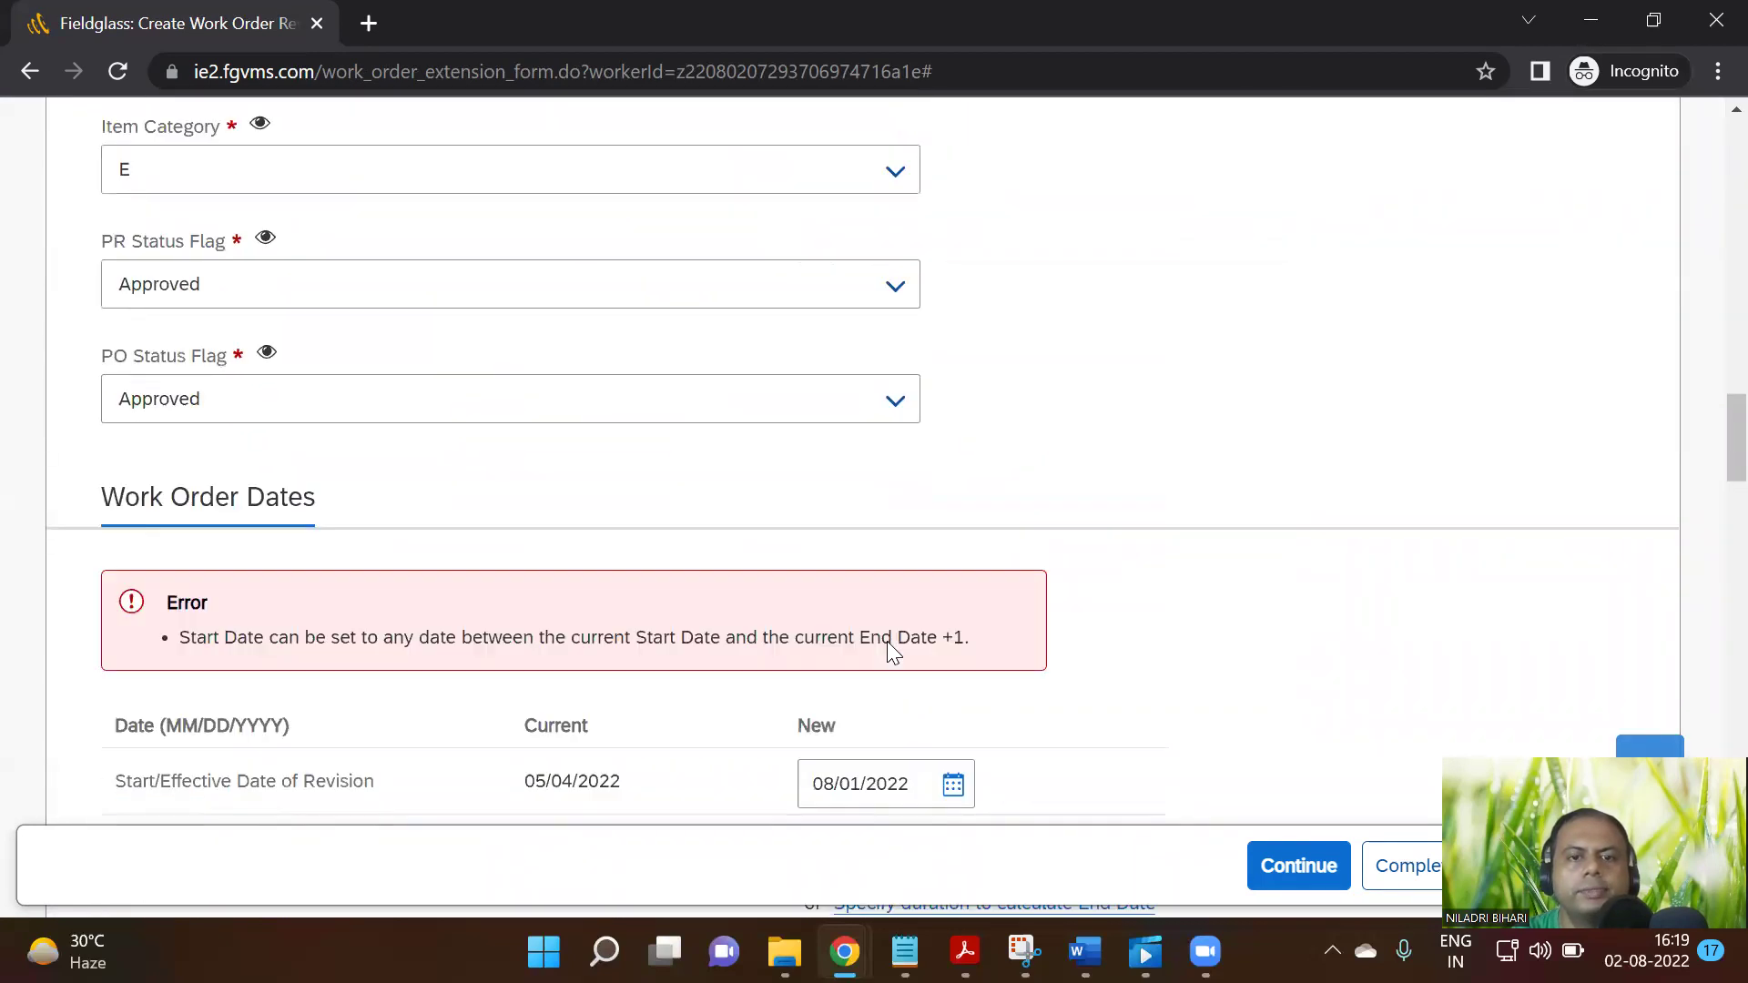
{"action": "scroll", "coordinate": [890, 649], "scroll_direction": "down", "scroll_amount": 3}
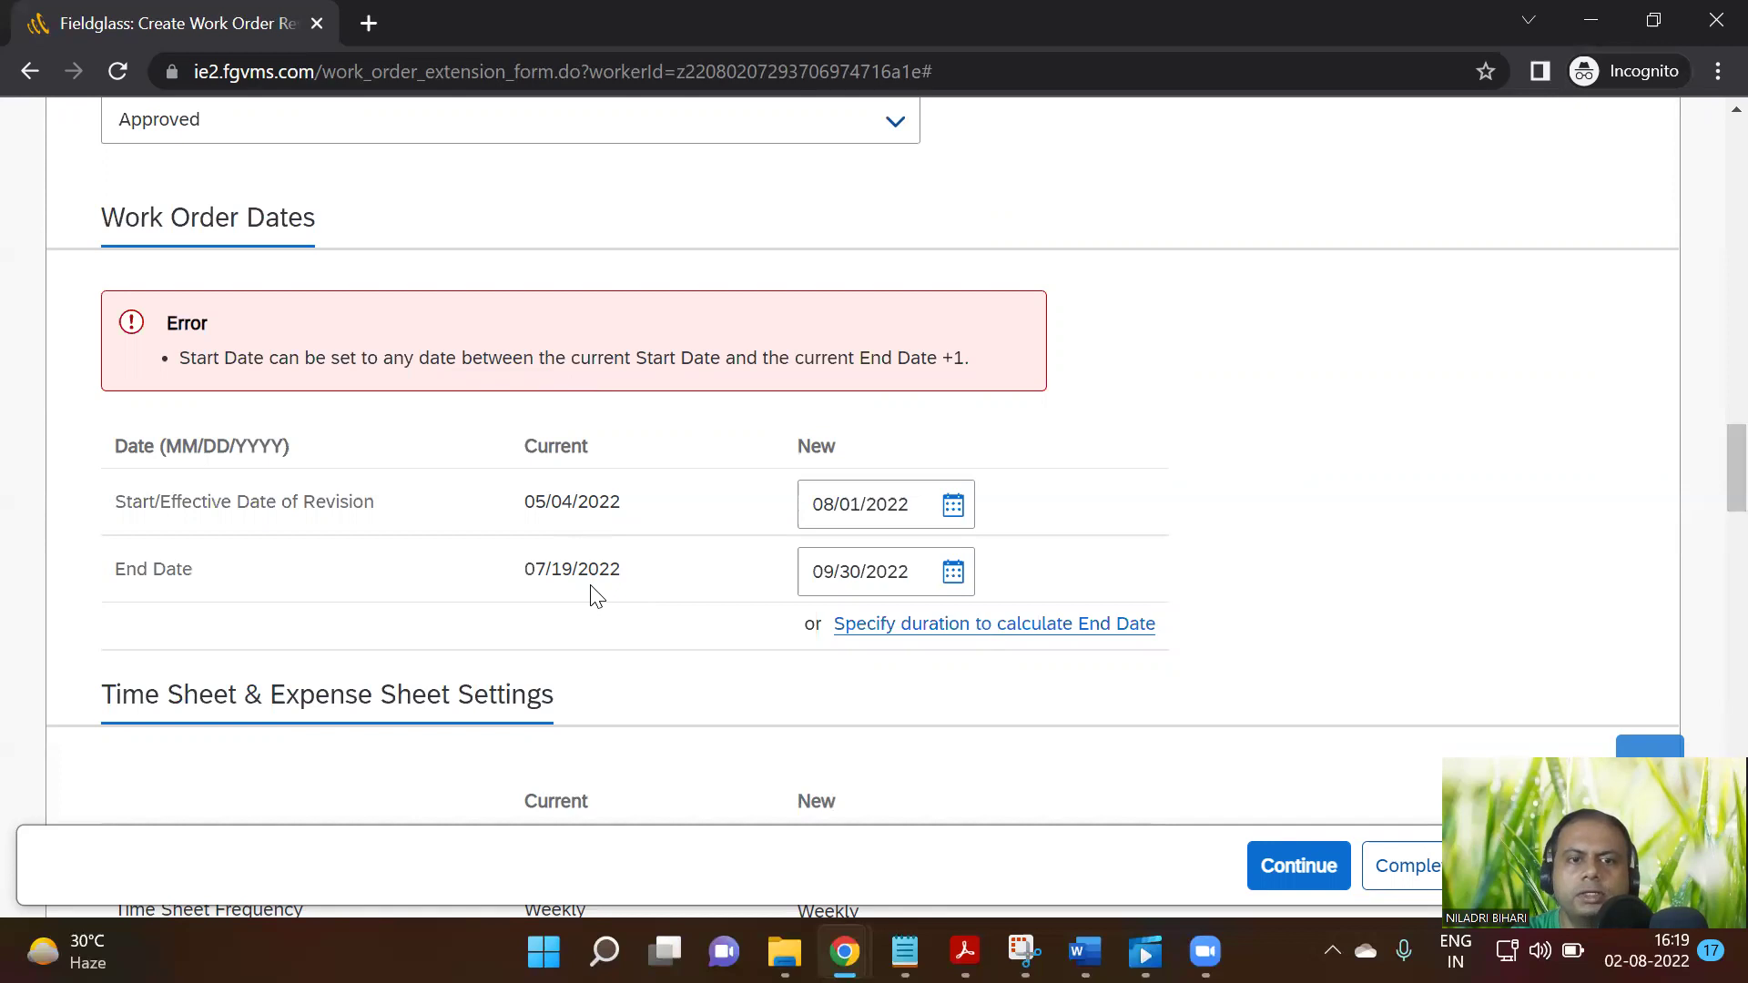
{"action": "left_click", "coordinate": [953, 506]}
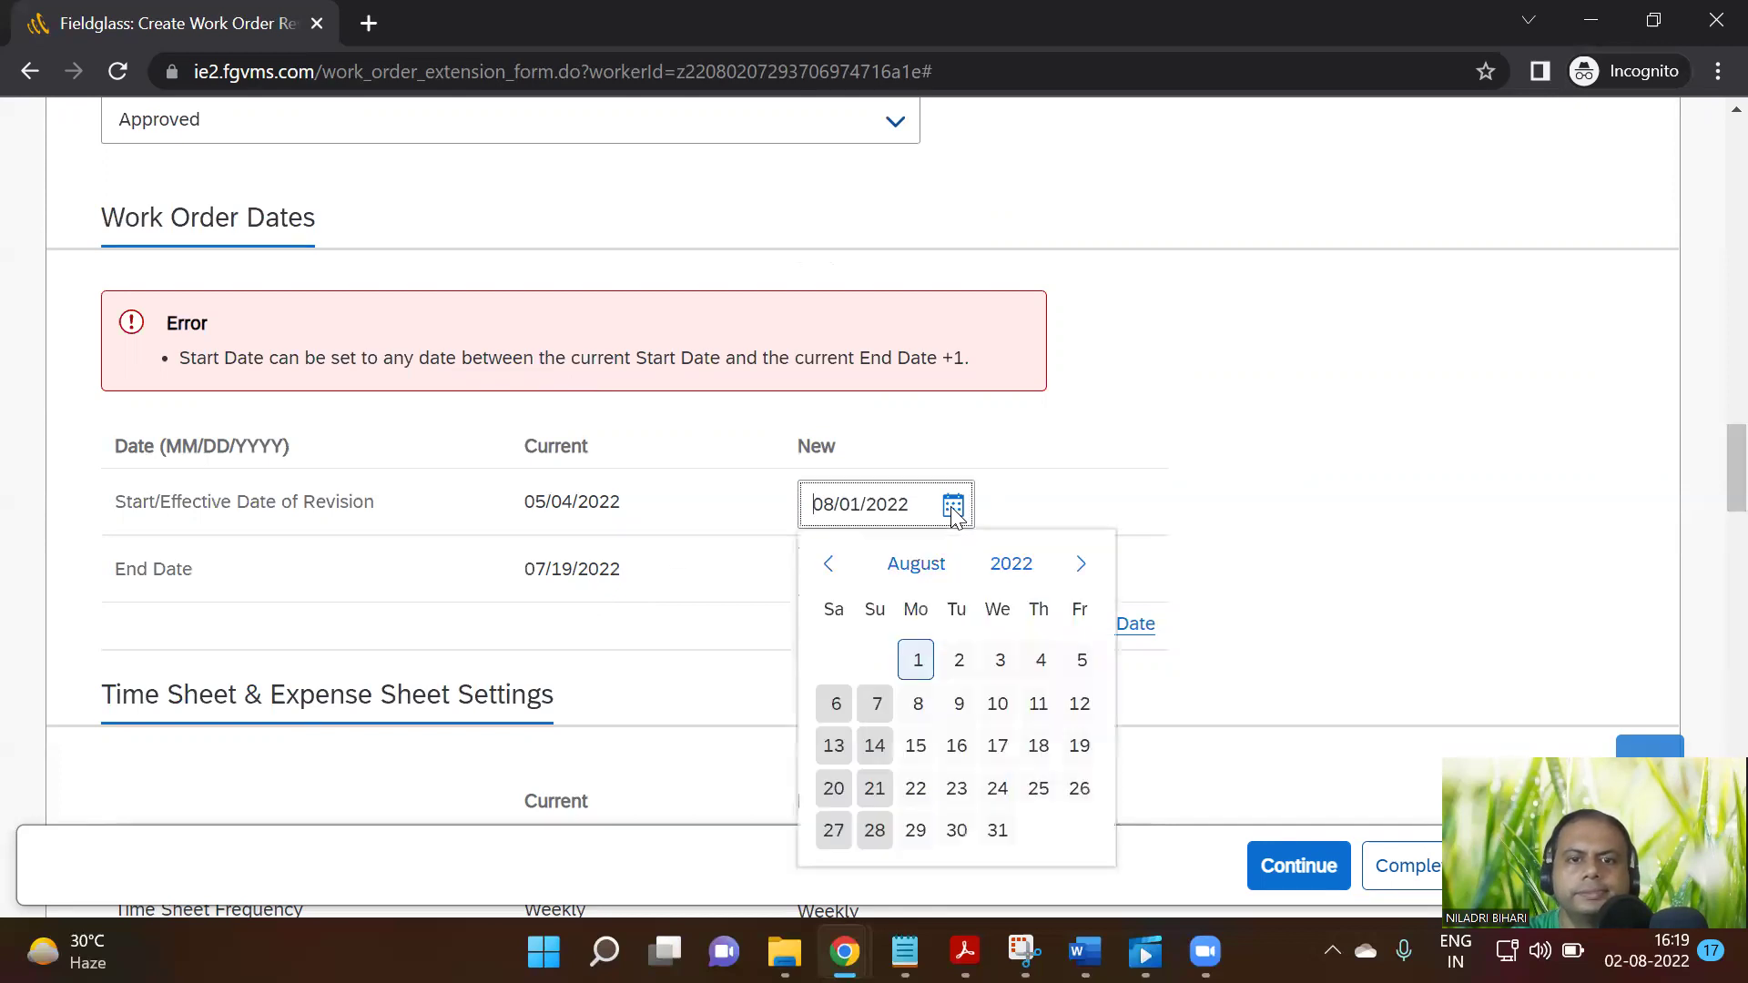
{"action": "left_click", "coordinate": [844, 568]}
{"action": "scroll", "coordinate": [892, 629], "scroll_direction": "down", "scroll_amount": 1}
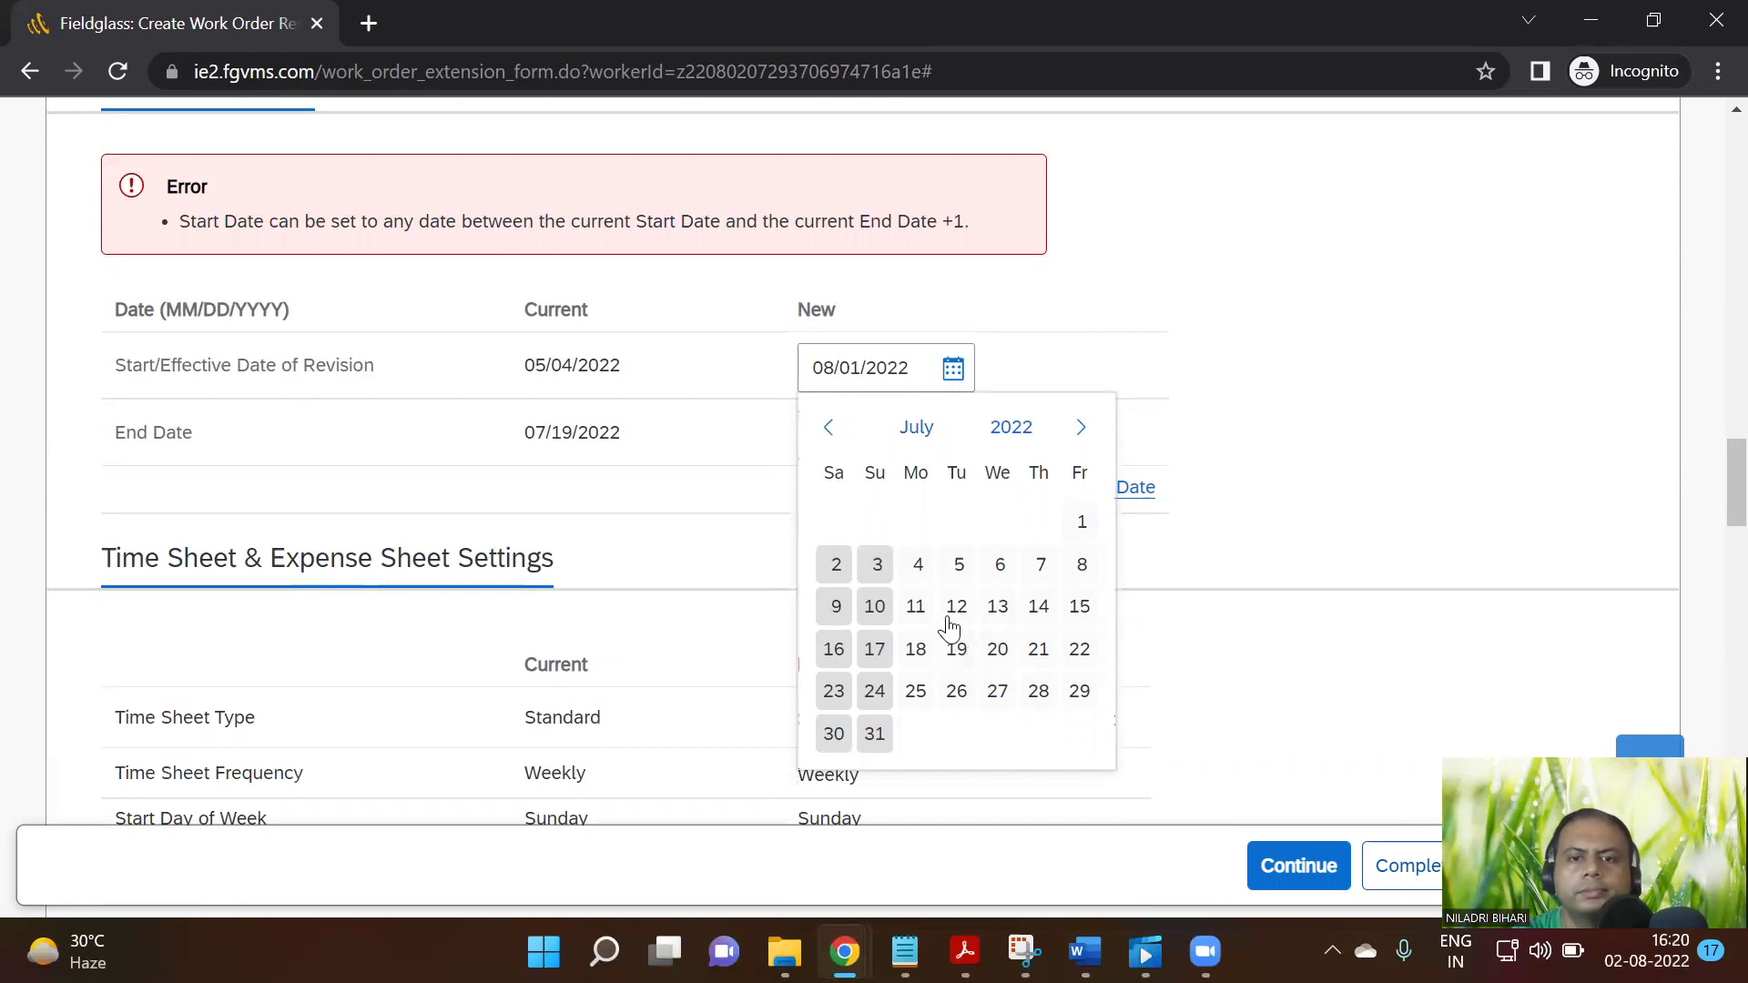
{"action": "left_click", "coordinate": [955, 610]}
{"action": "scroll", "coordinate": [1402, 583], "scroll_direction": "down", "scroll_amount": 15}
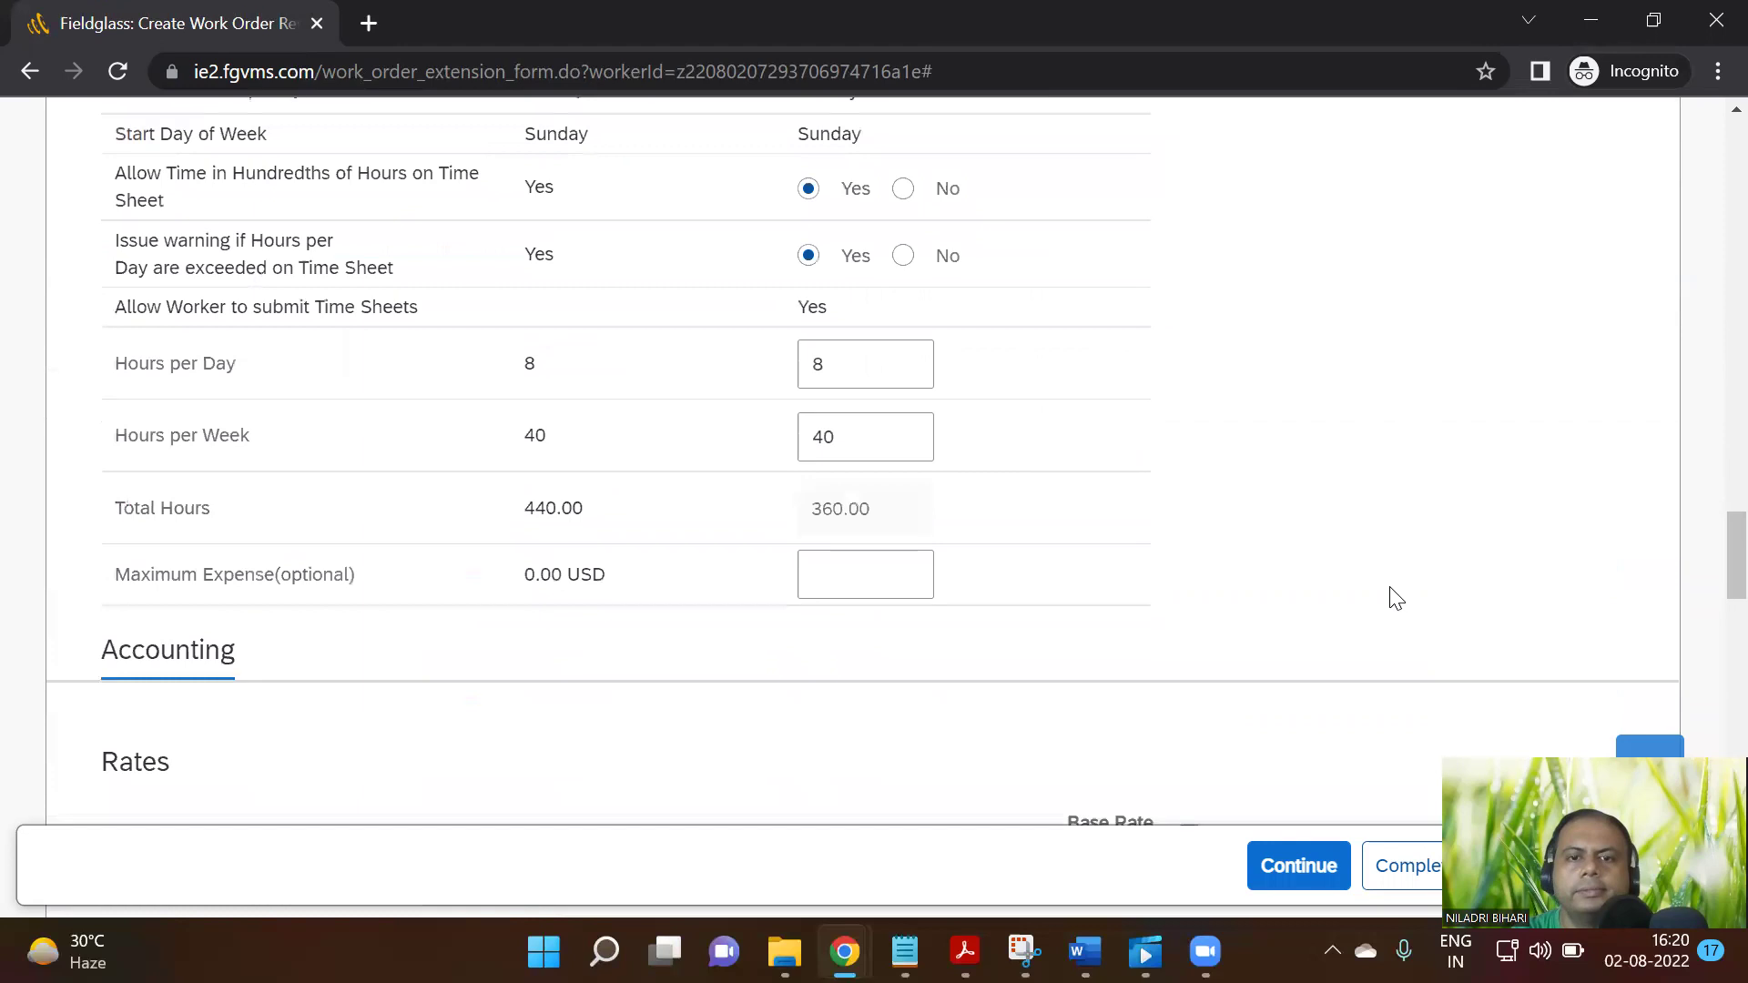
{"action": "scroll", "coordinate": [1376, 617], "scroll_direction": "down", "scroll_amount": 15}
{"action": "left_click", "coordinate": [1284, 555]}
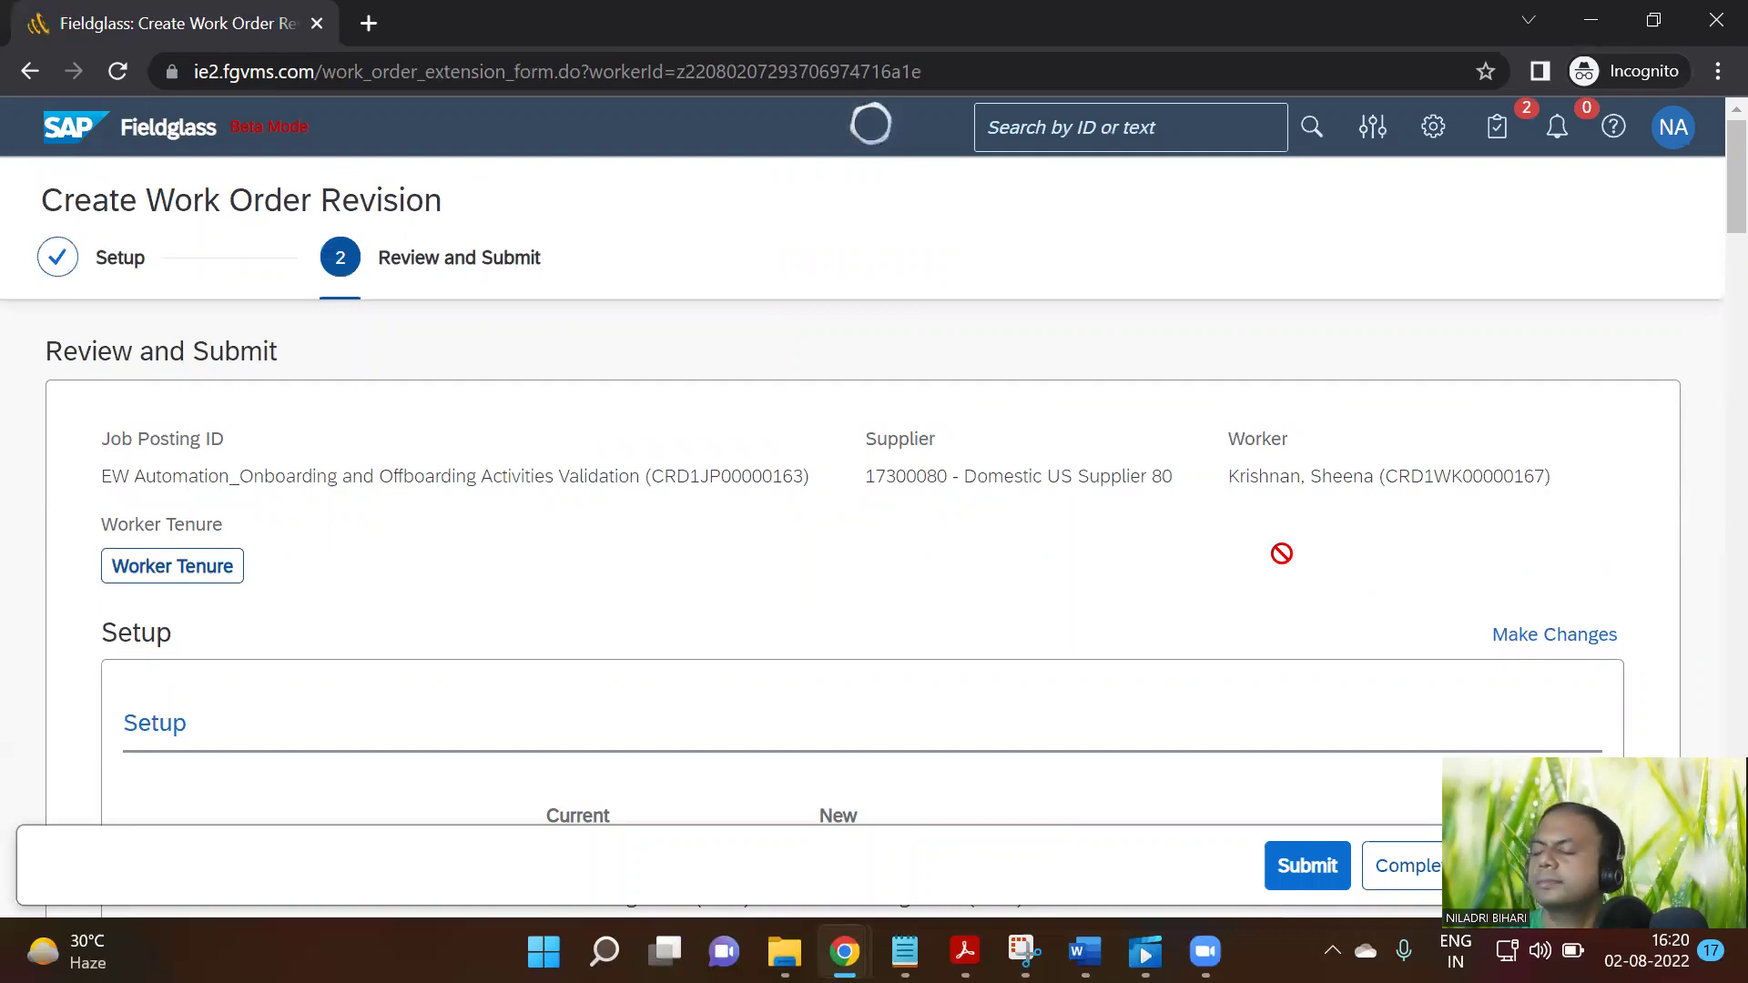
Submit the revision so CRD1WO00000336 (Rev. 1) shows Pending Approval for 07/12–09/30/2022
{"action": "scroll", "coordinate": [1061, 583], "scroll_direction": "down", "scroll_amount": 15}
{"action": "scroll", "coordinate": [1052, 592], "scroll_direction": "down", "scroll_amount": 20}
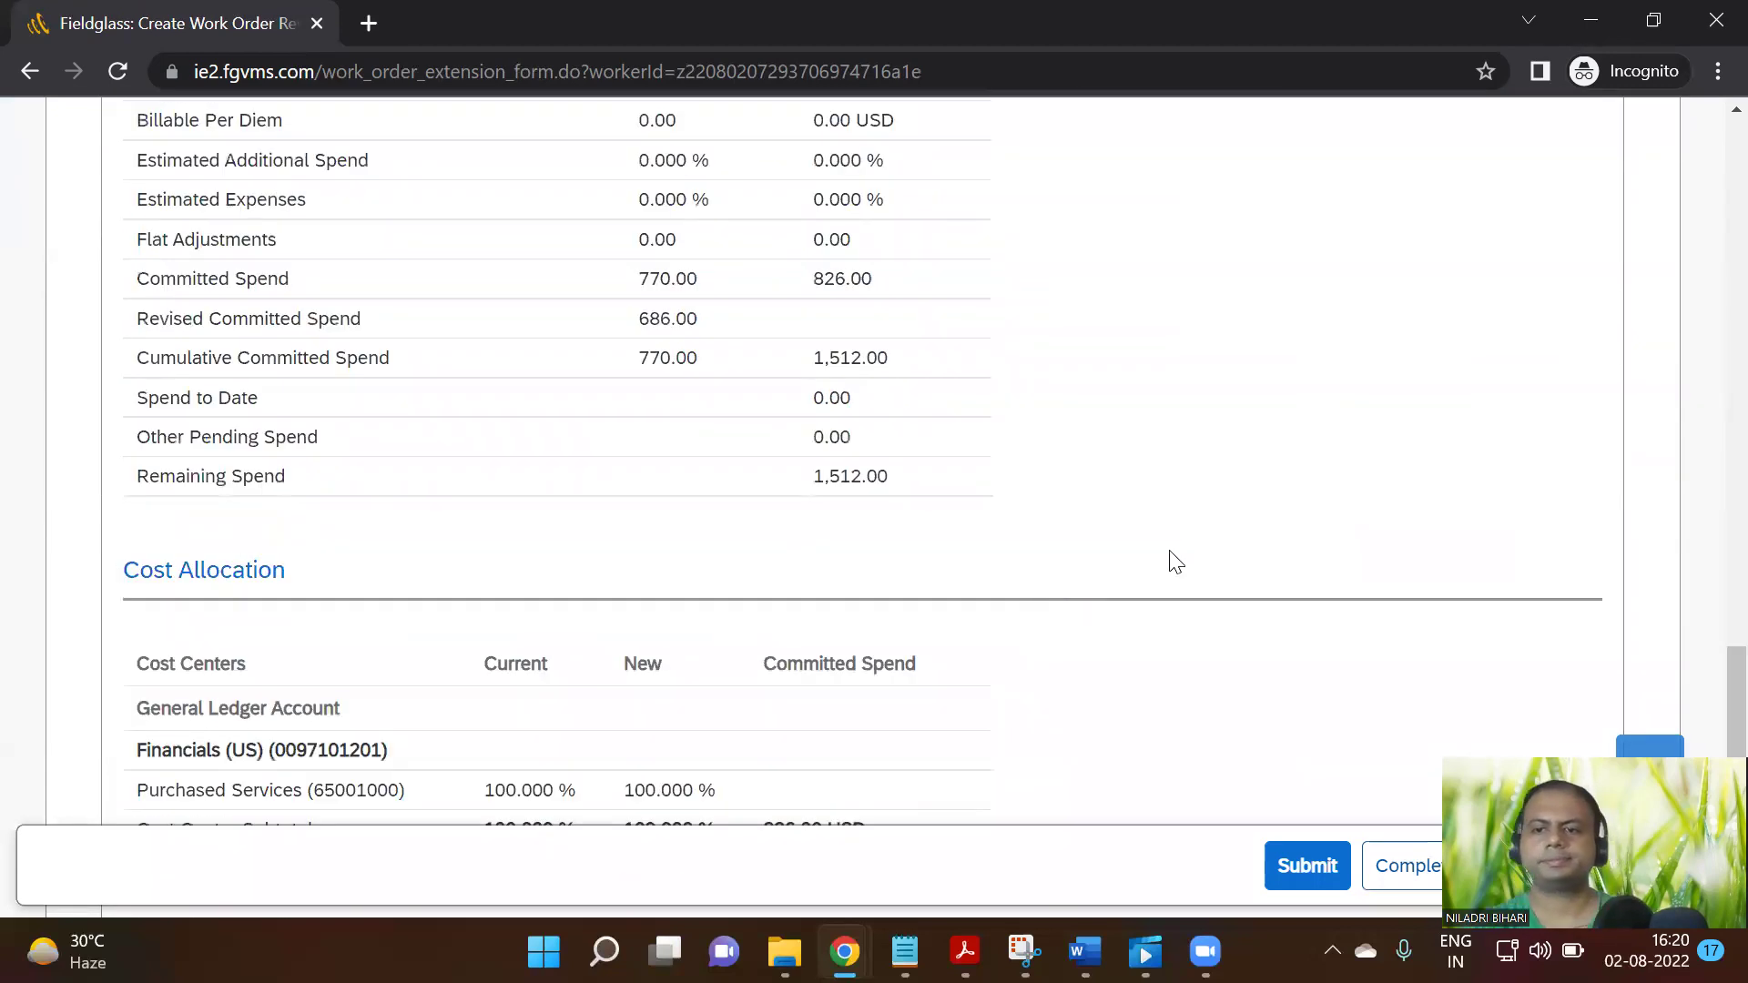
{"action": "scroll", "coordinate": [1174, 560], "scroll_direction": "down", "scroll_amount": 10}
{"action": "left_click", "coordinate": [1297, 559]}
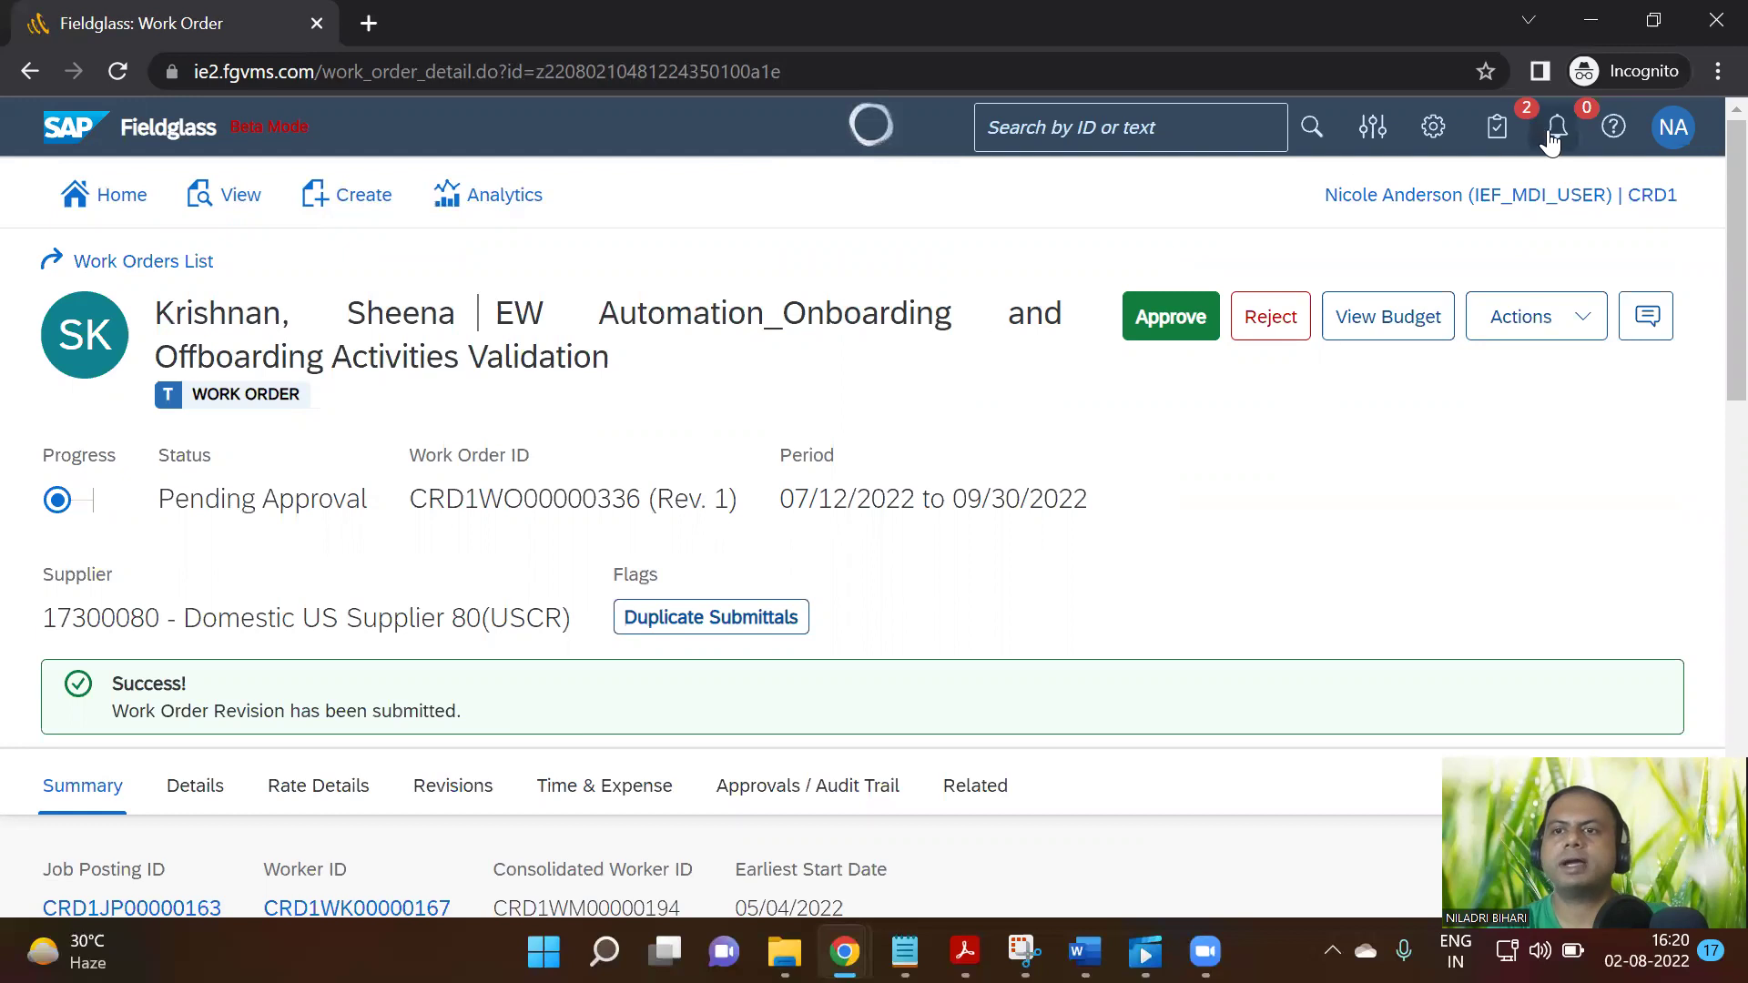
{"action": "left_click", "coordinate": [1667, 146]}
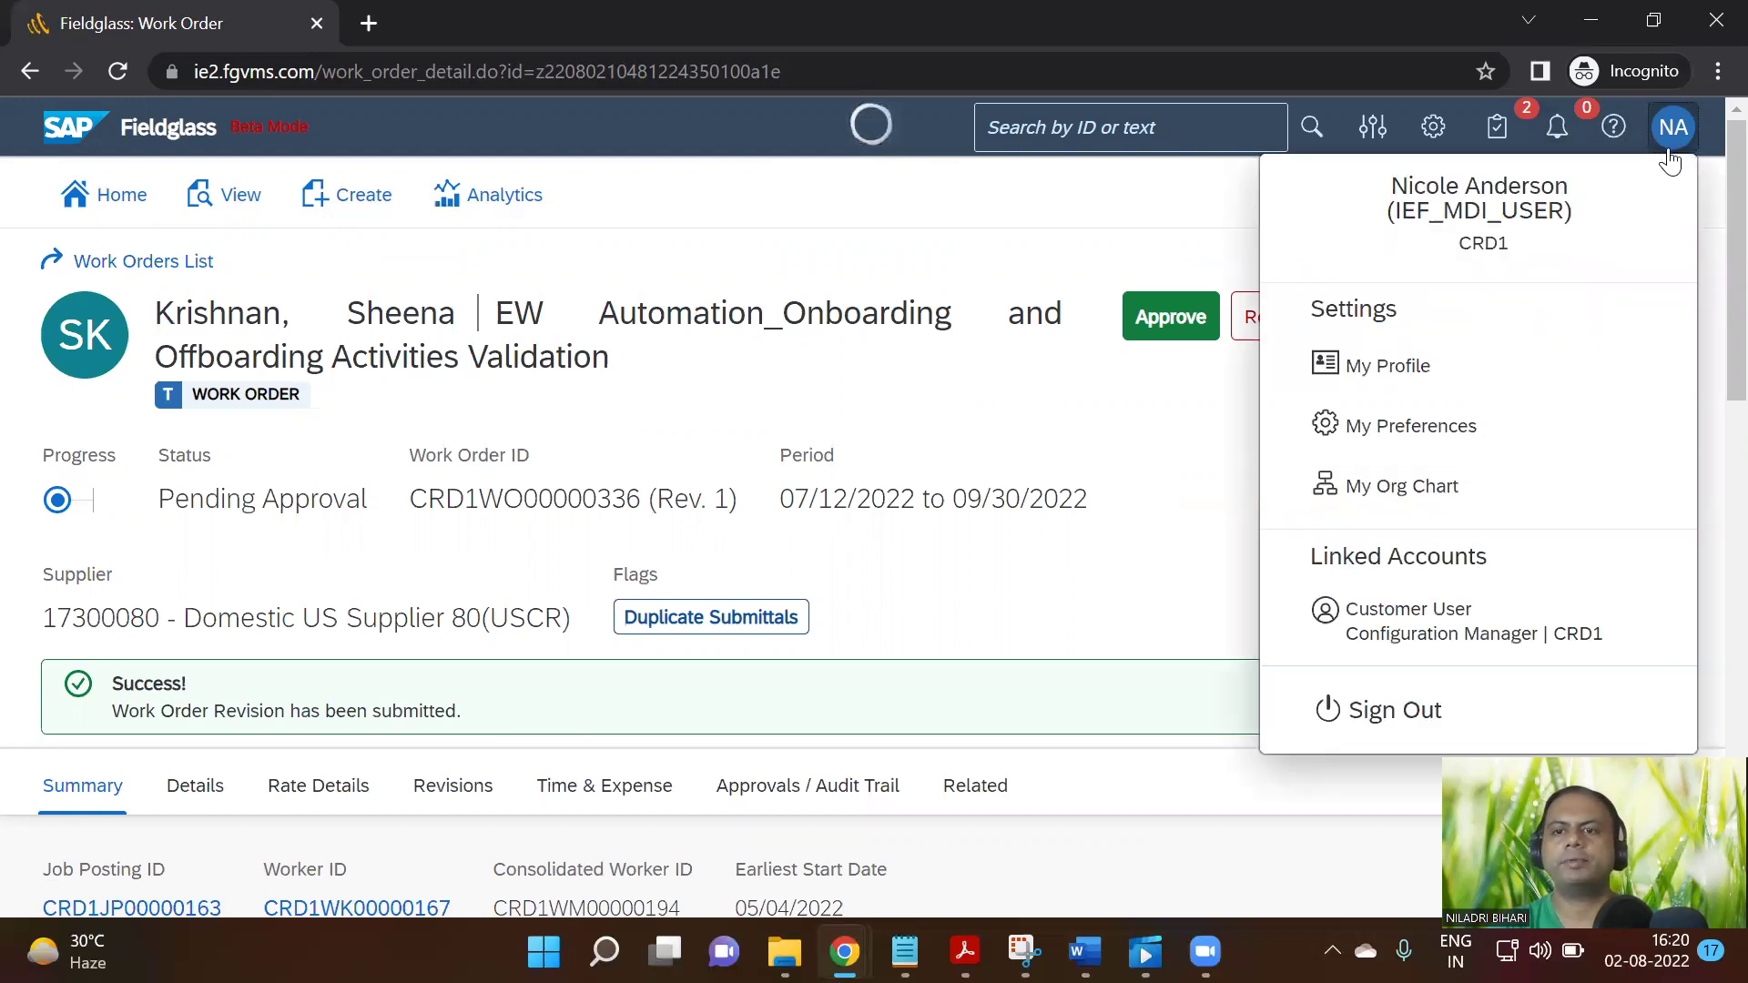
Sign out and sign back in using a different saved login
{"action": "left_click", "coordinate": [1396, 719]}
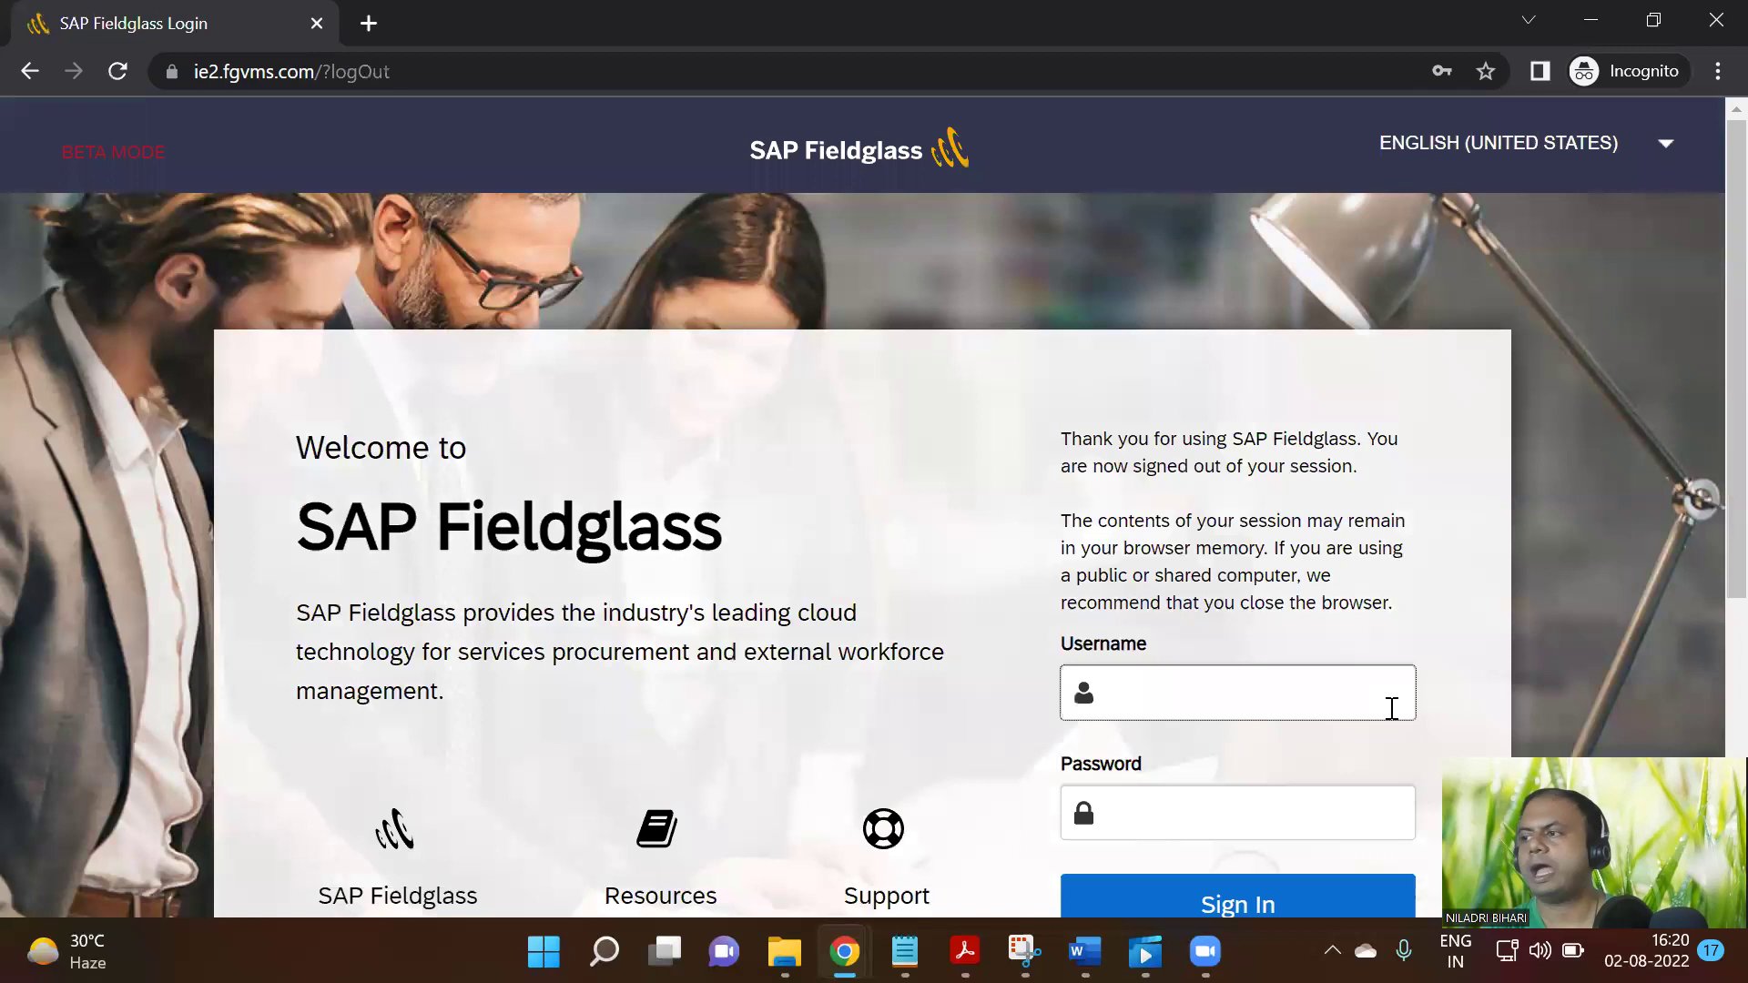
{"action": "scroll", "coordinate": [1252, 601], "scroll_direction": "down", "scroll_amount": 3}
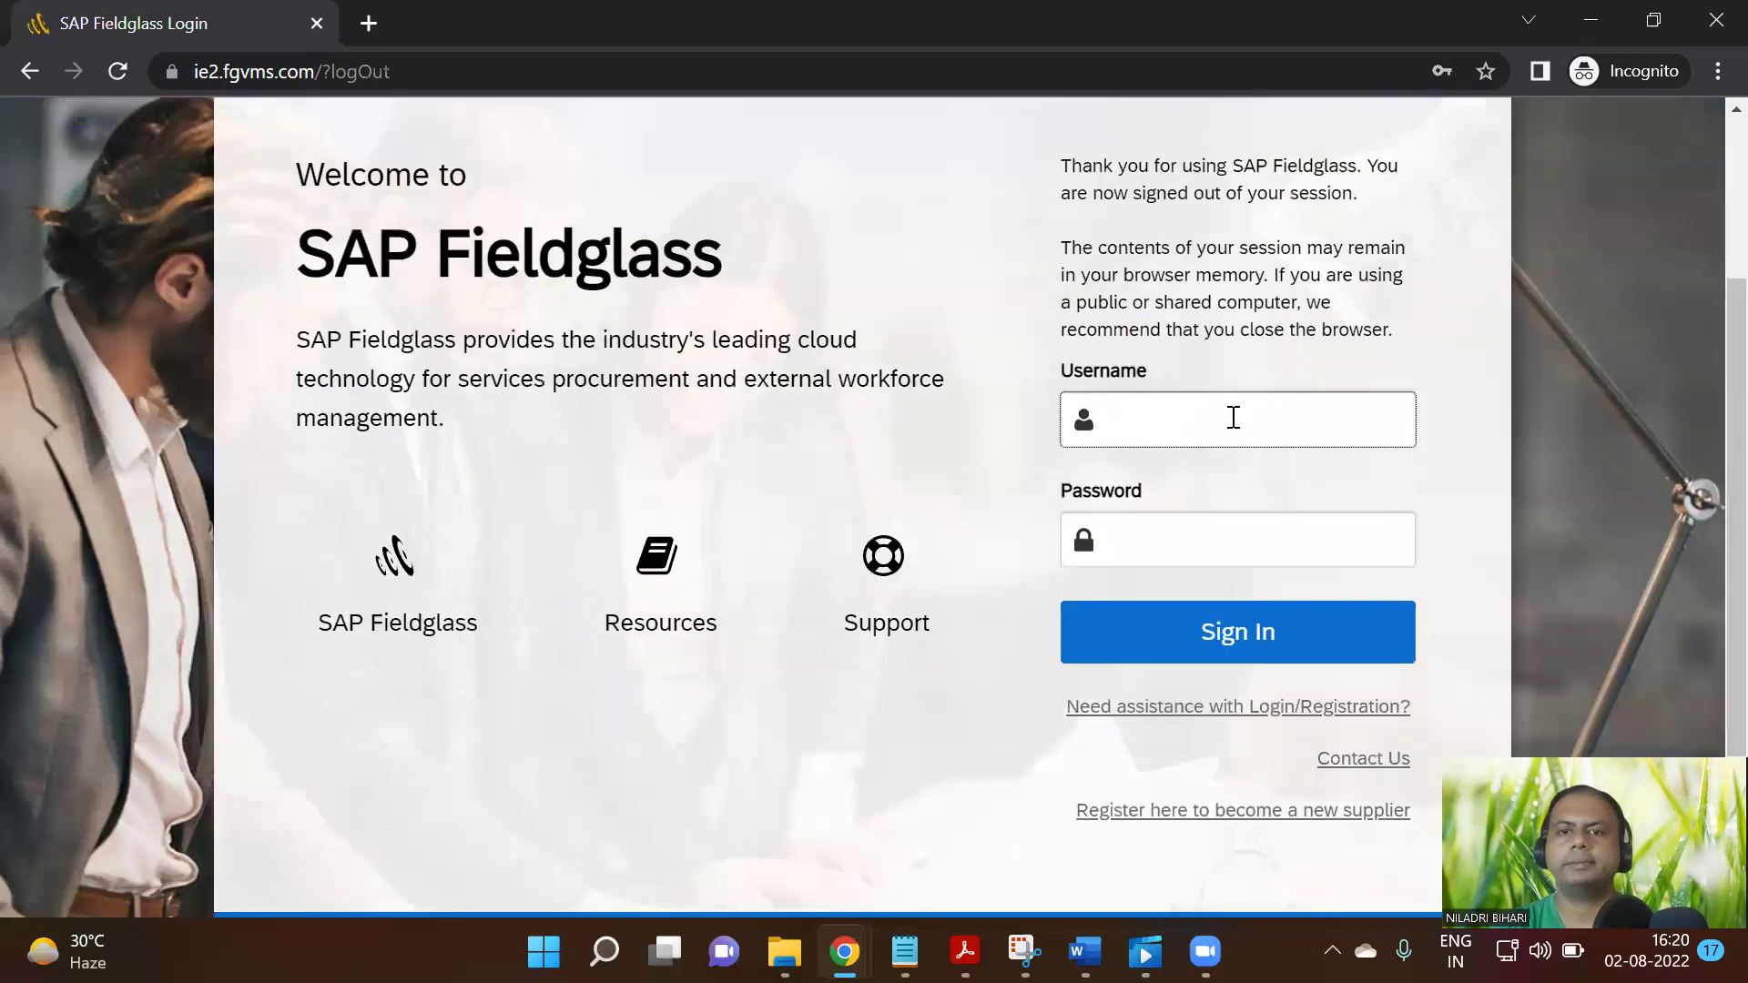
{"action": "left_click", "coordinate": [1233, 418]}
{"action": "left_click", "coordinate": [1508, 503]}
{"action": "left_click", "coordinate": [1317, 629]}
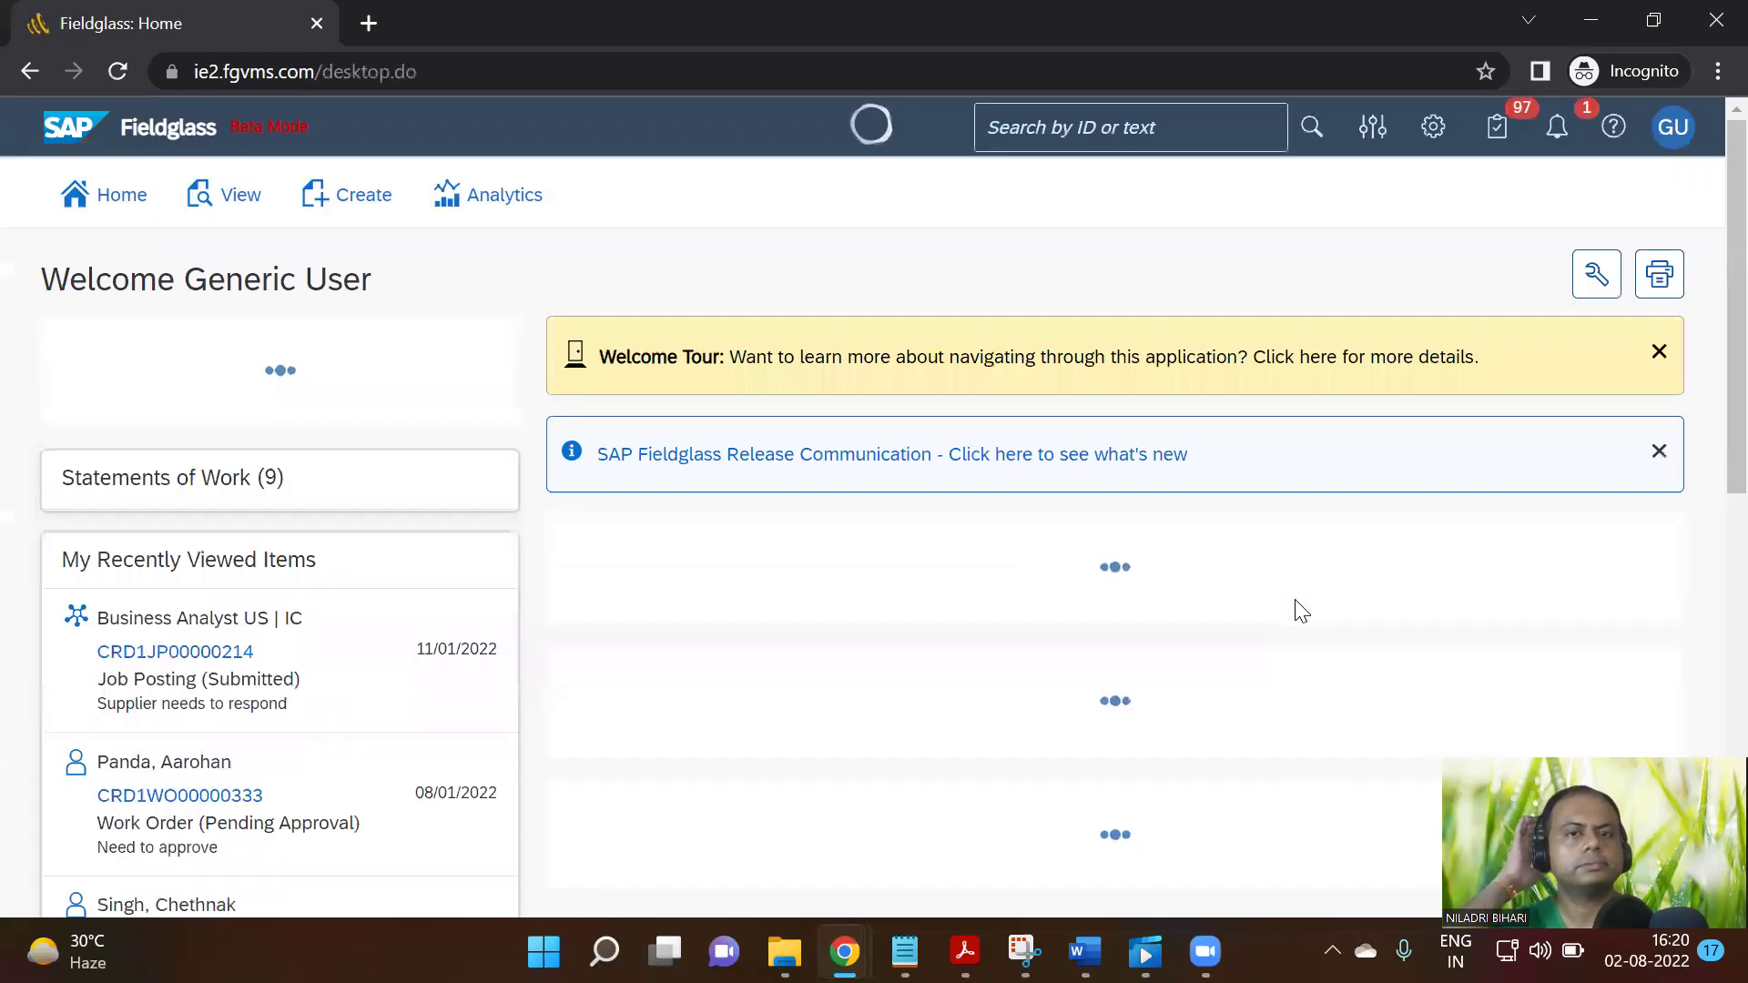
{"action": "left_click", "coordinate": [1558, 132]}
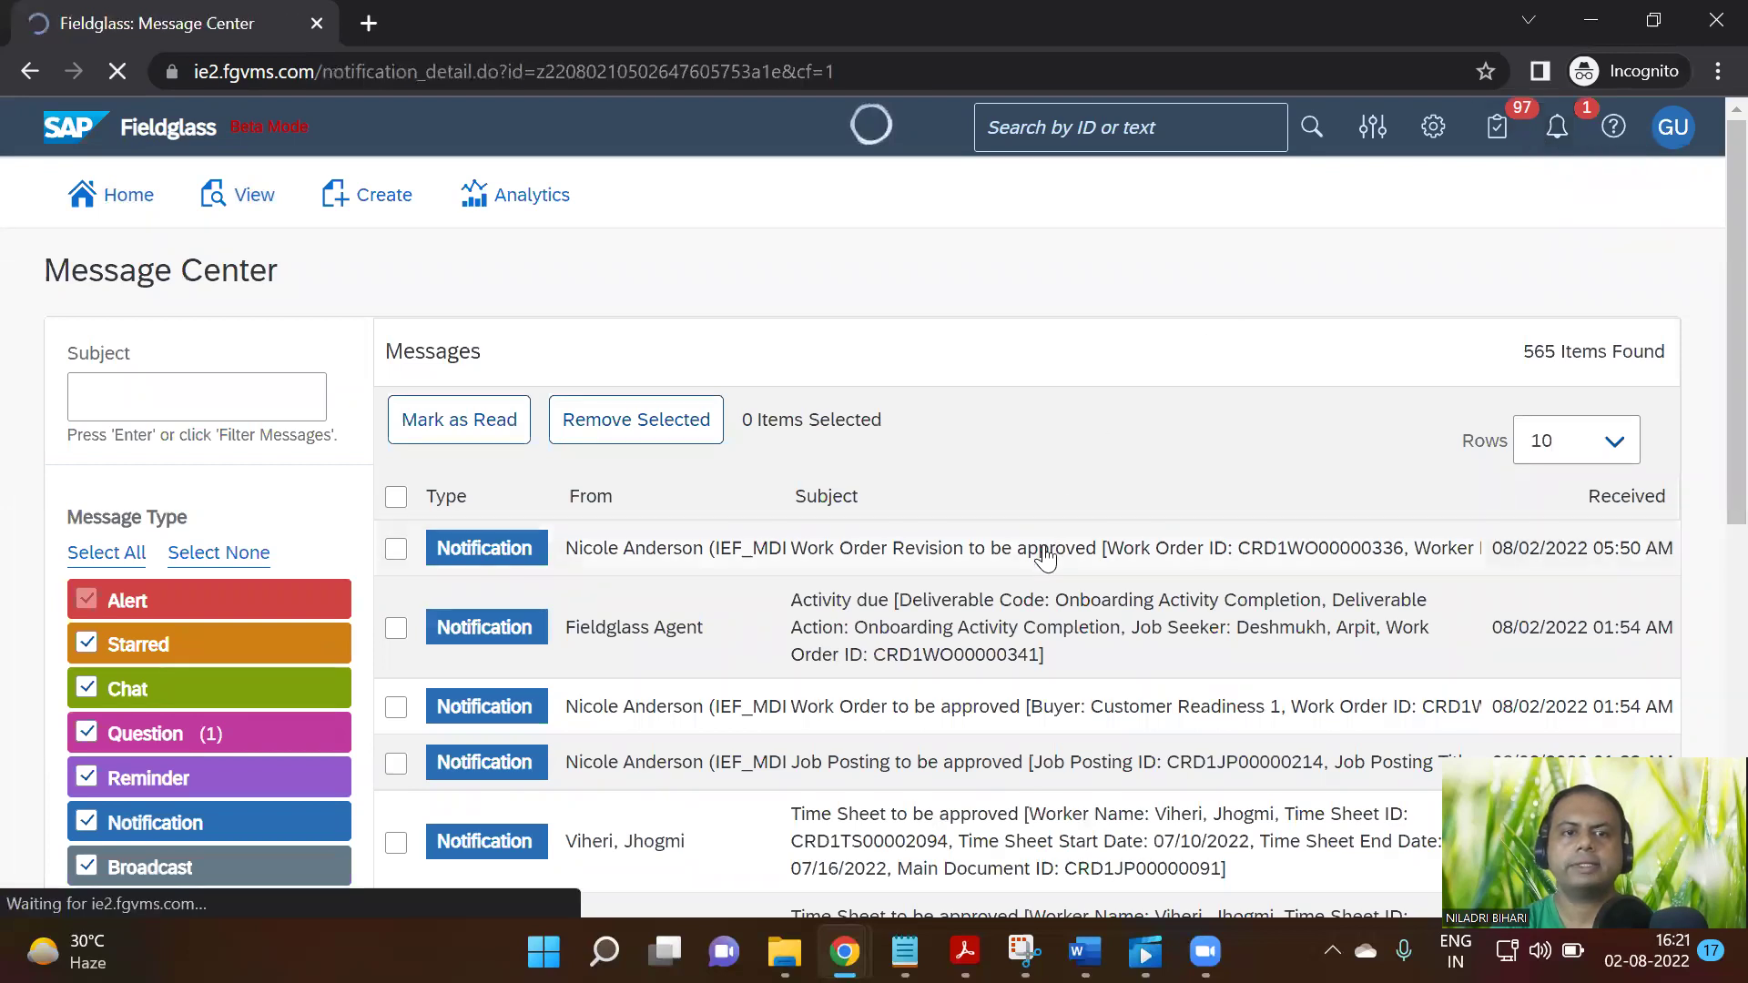
Follow the 'Work Order Revision to be approved' notification's link to the Log On page
{"action": "scroll", "coordinate": [1074, 556], "scroll_direction": "down", "scroll_amount": 3}
{"action": "scroll", "coordinate": [1074, 568], "scroll_direction": "down", "scroll_amount": 2}
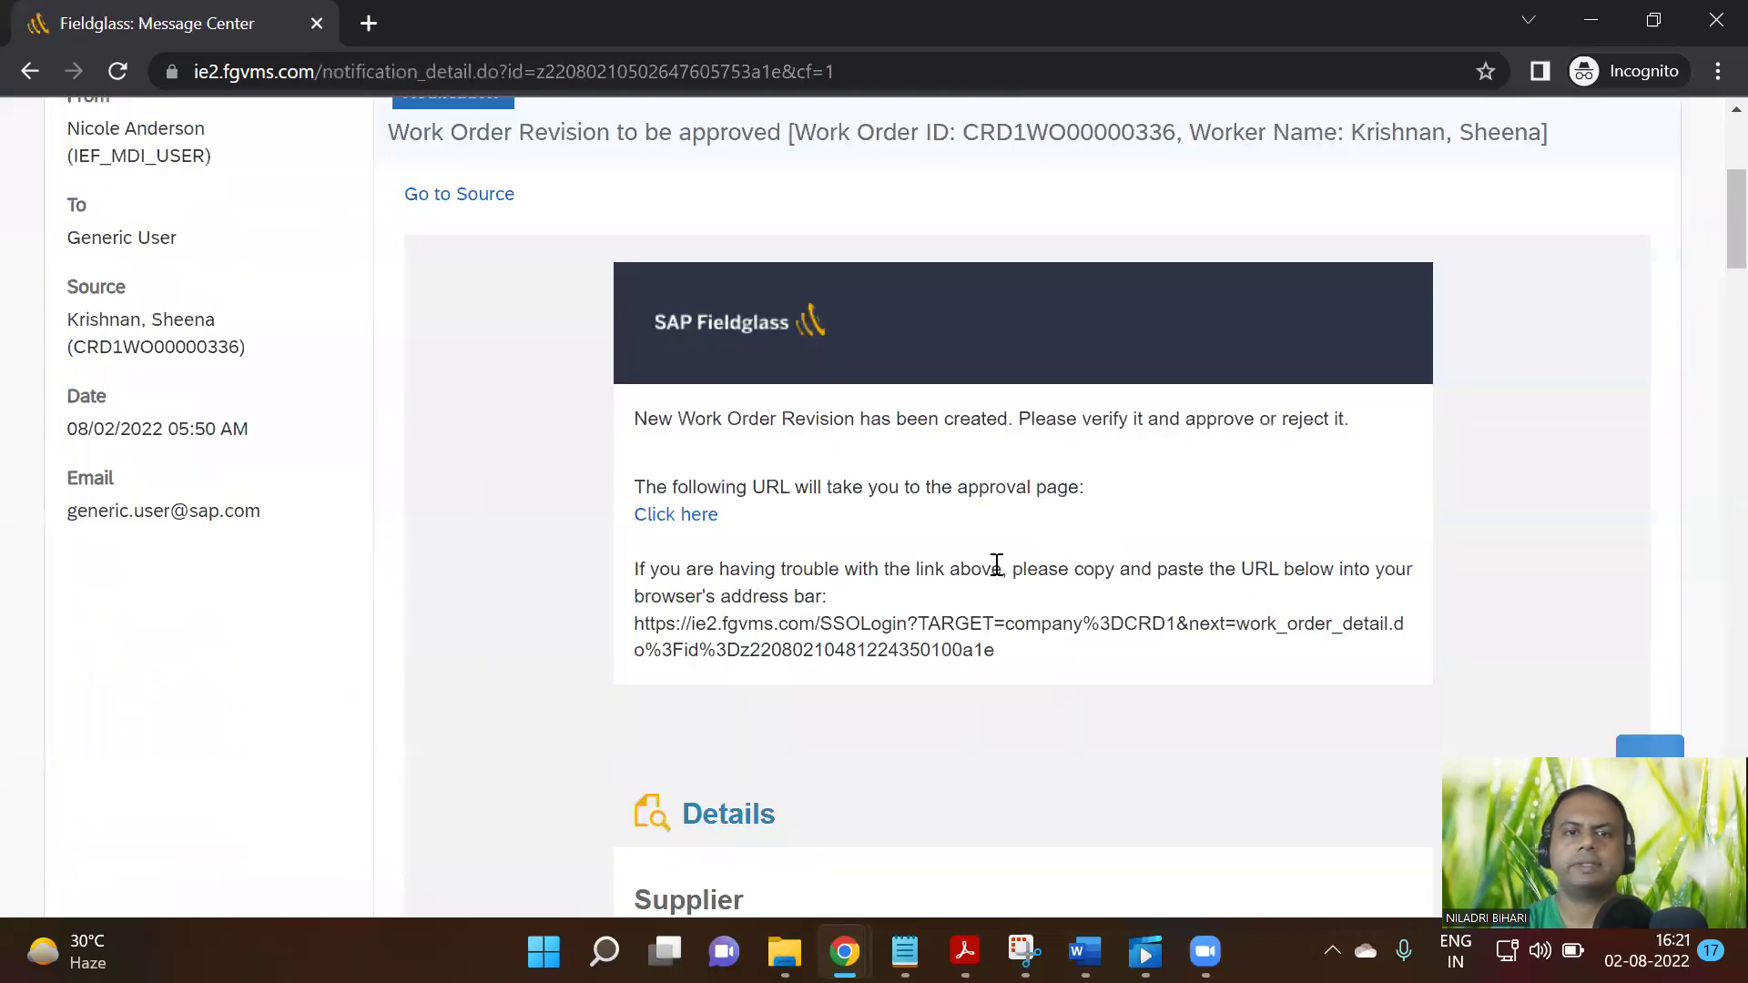
{"action": "left_click_drag", "start_coordinate": [636, 419], "coordinate": [1354, 426]}
{"action": "left_click", "coordinate": [711, 526]}
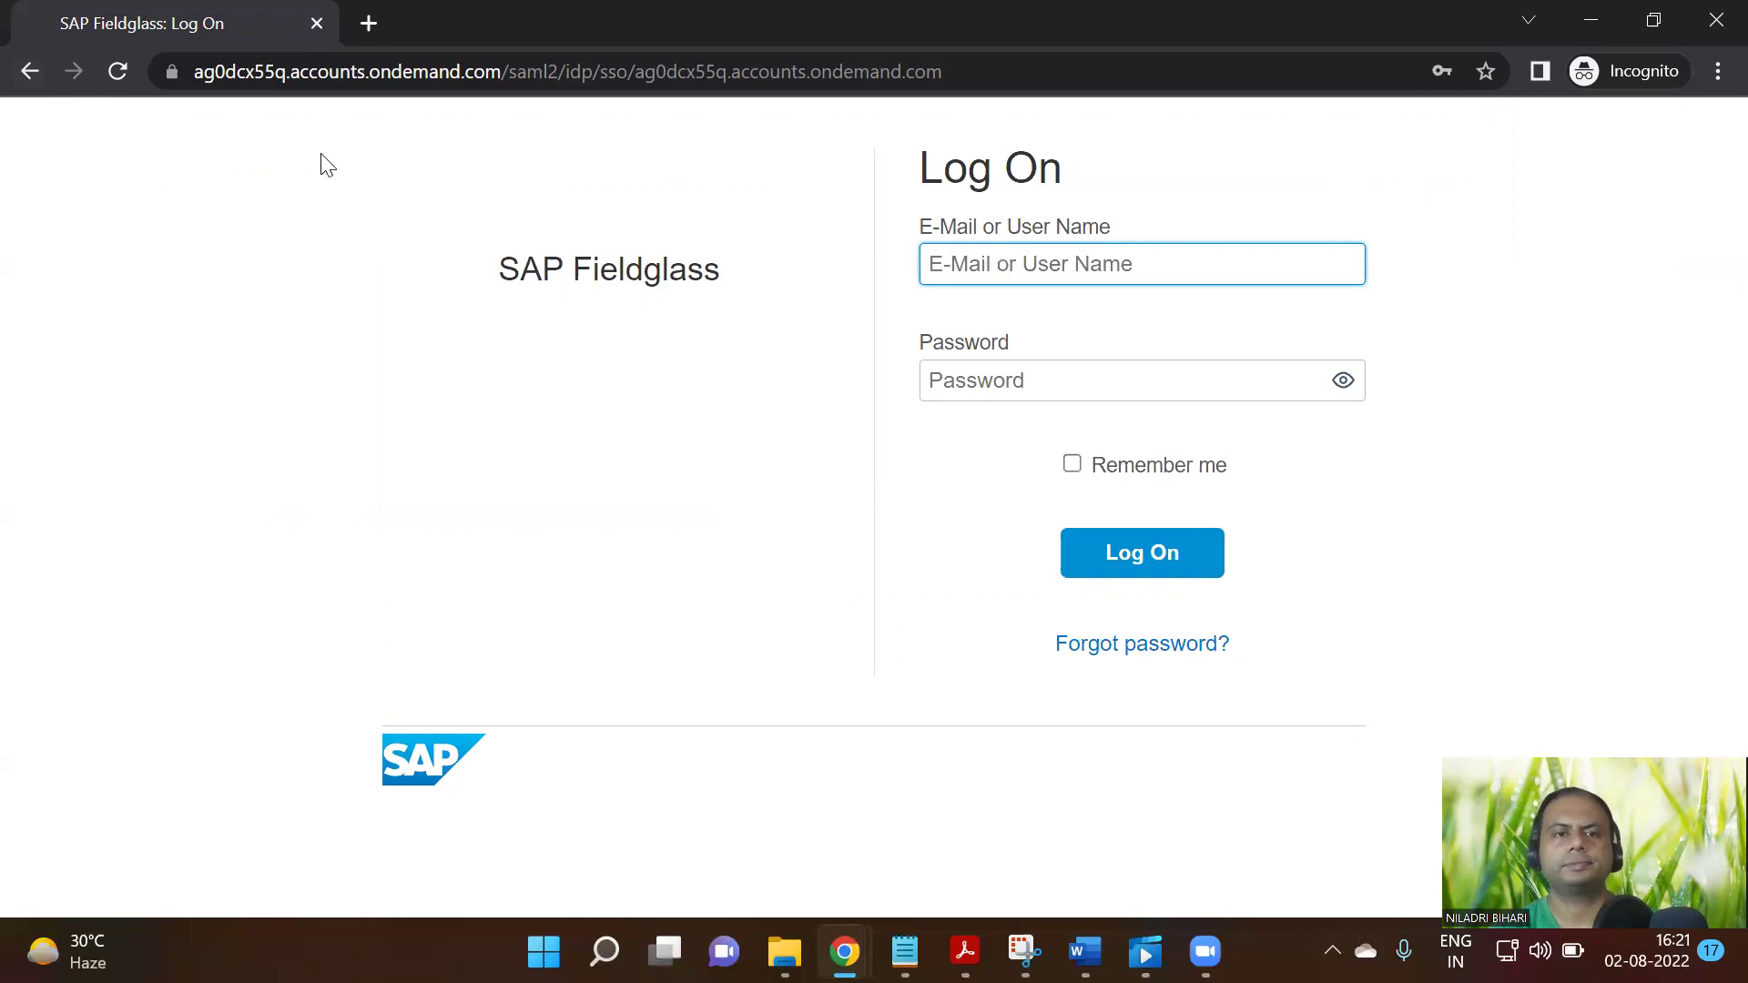
{"action": "left_click", "coordinate": [1027, 273]}
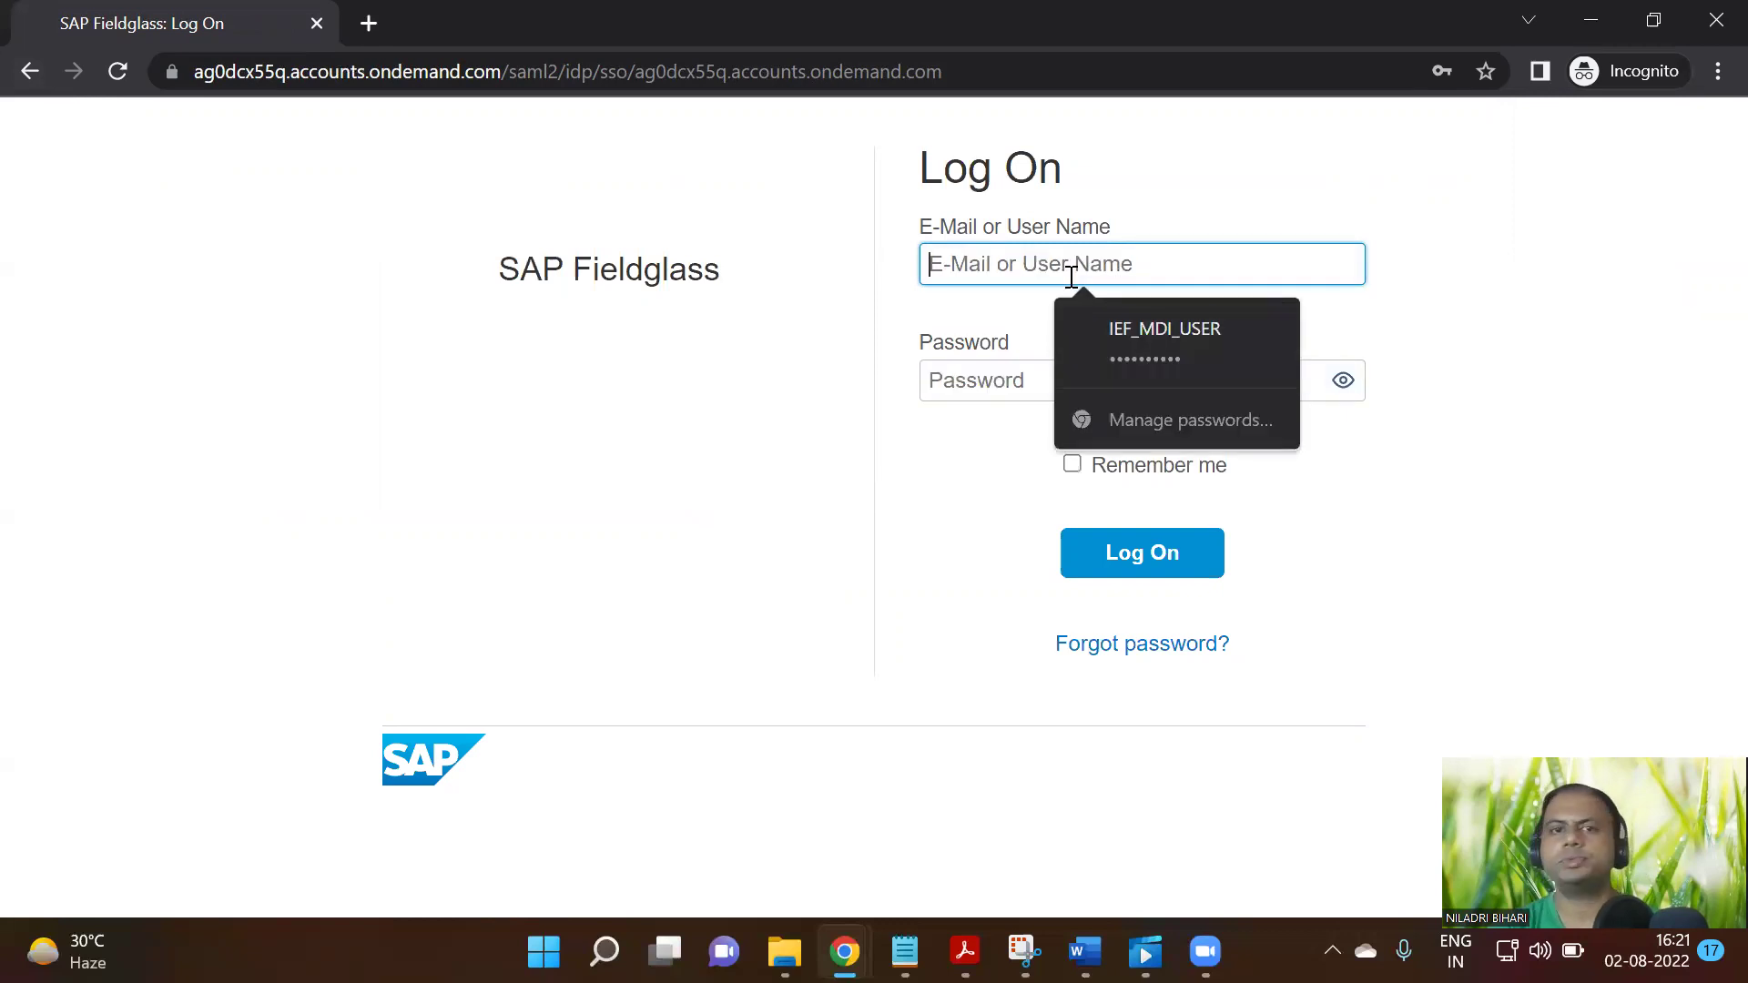
Attempt to log on with a user name and password, which is rejected
{"action": "type", "text": "FG_CRD1"}
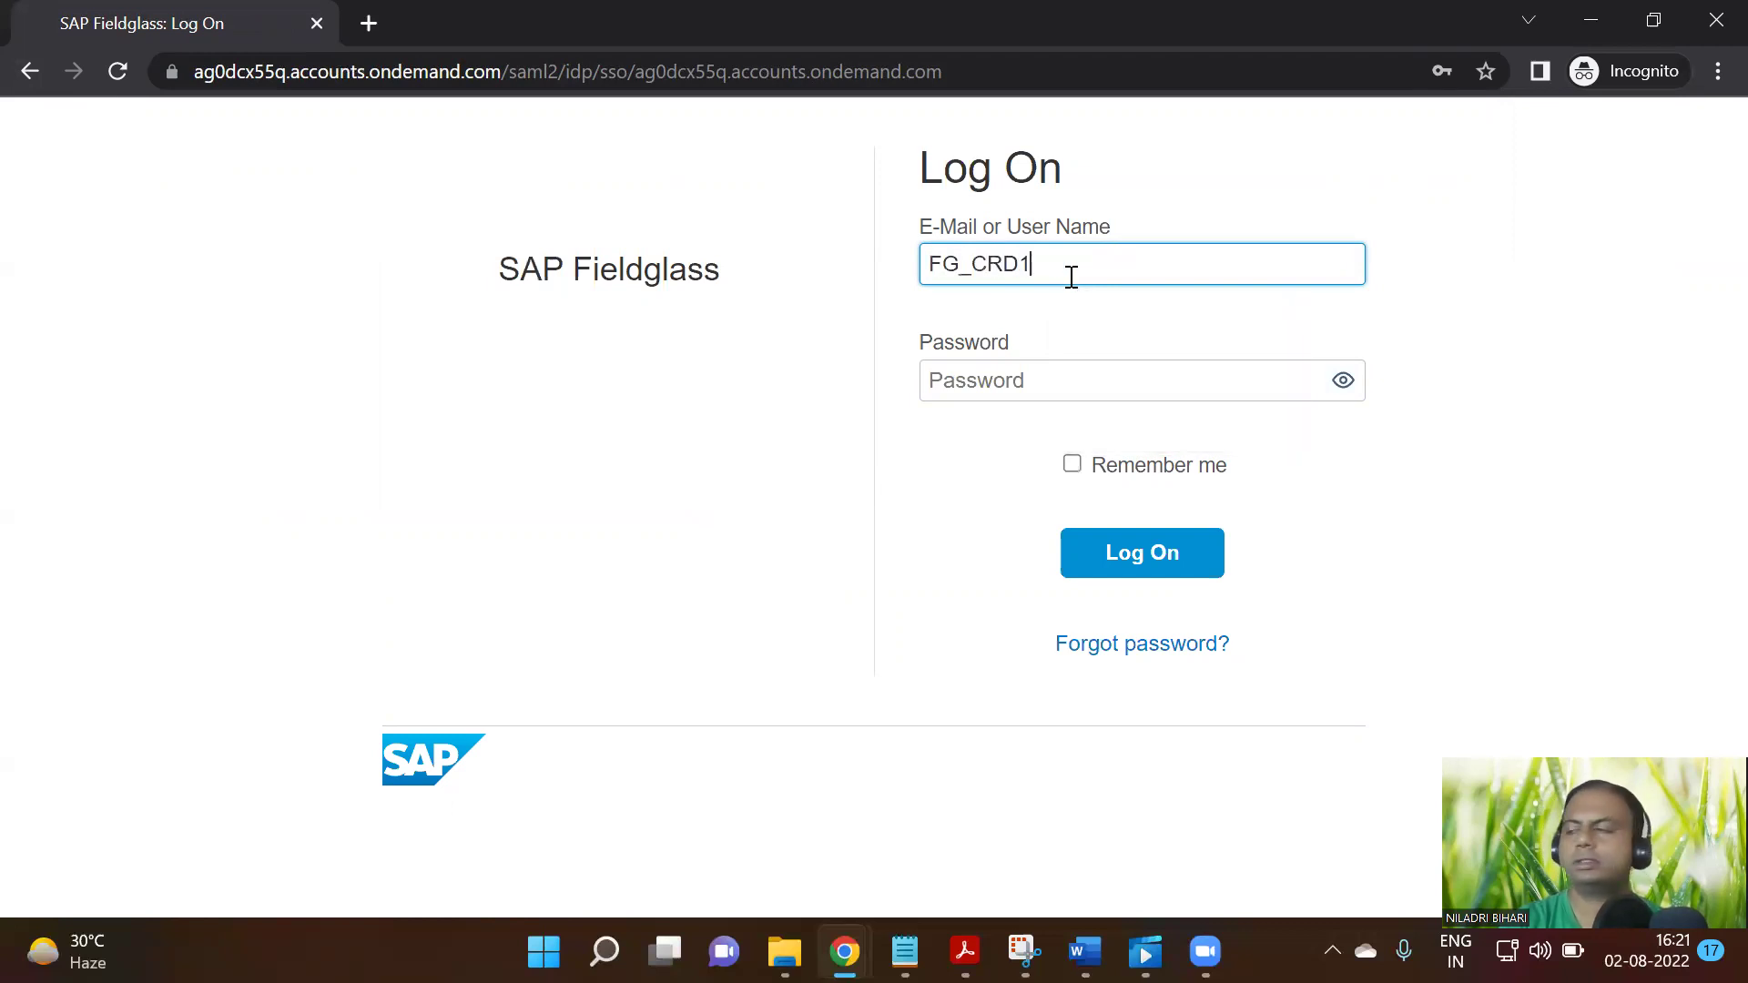
{"action": "left_click", "coordinate": [1039, 395]}
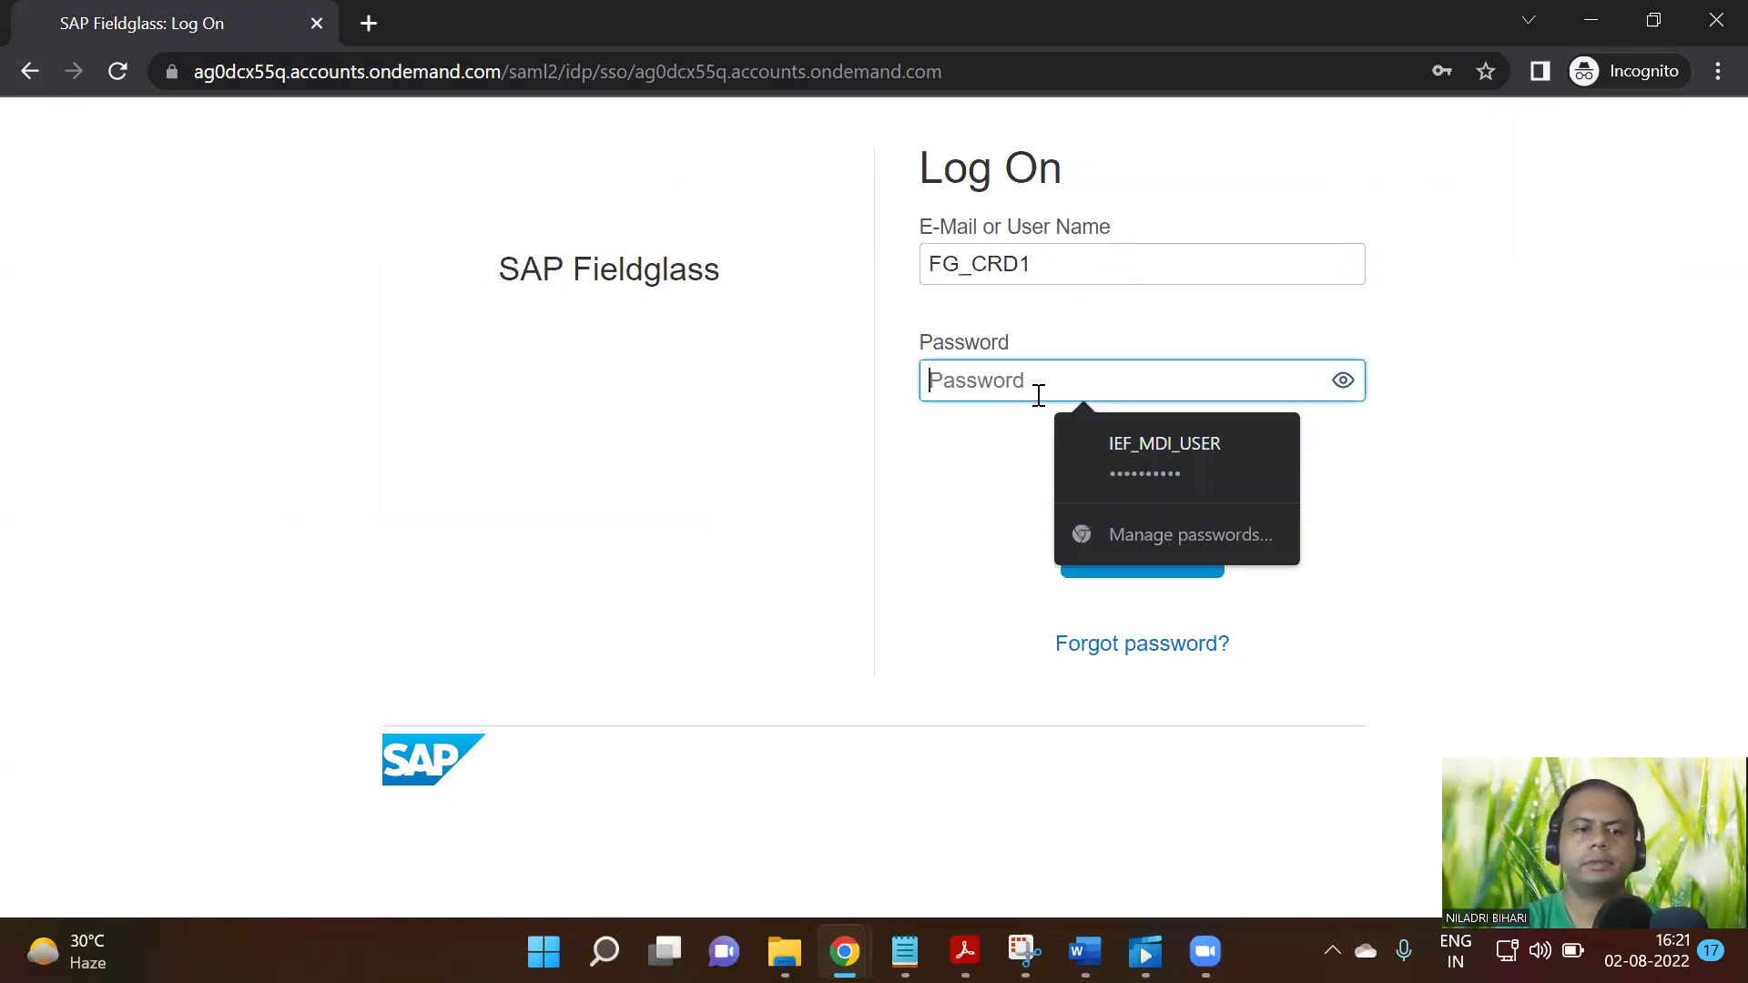
{"action": "type", "text": "••"}
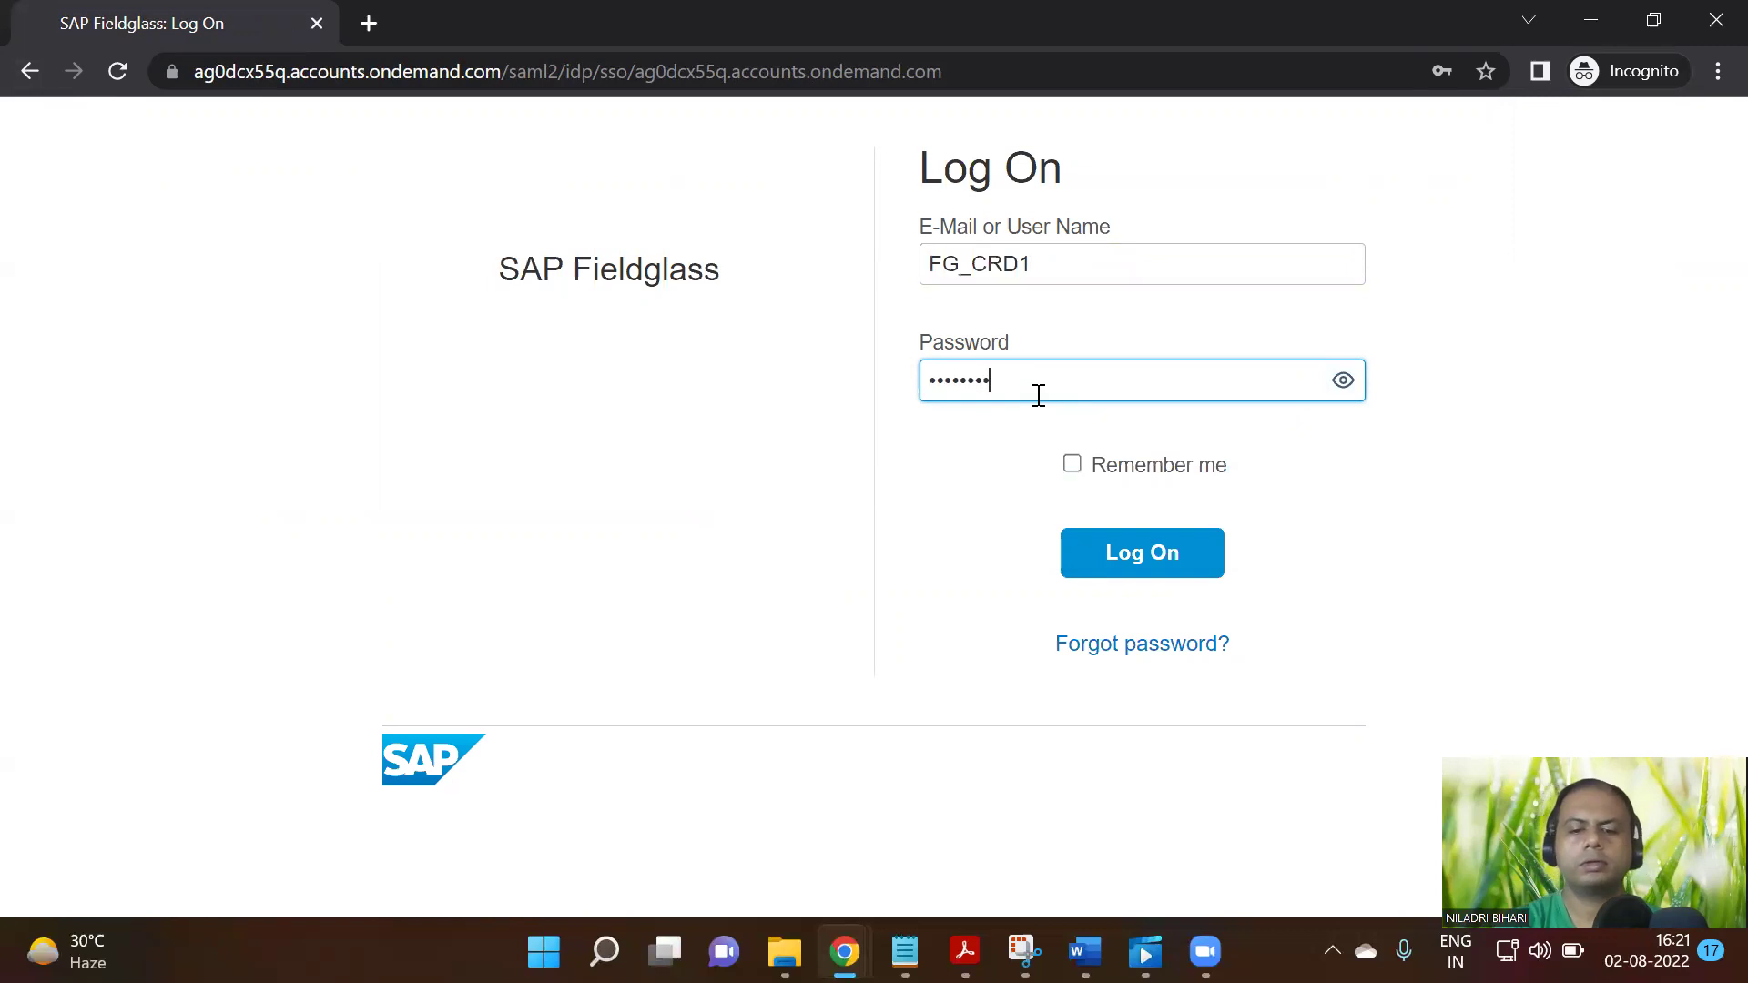
{"action": "left_click", "coordinate": [1342, 381]}
{"action": "left_click", "coordinate": [1172, 553]}
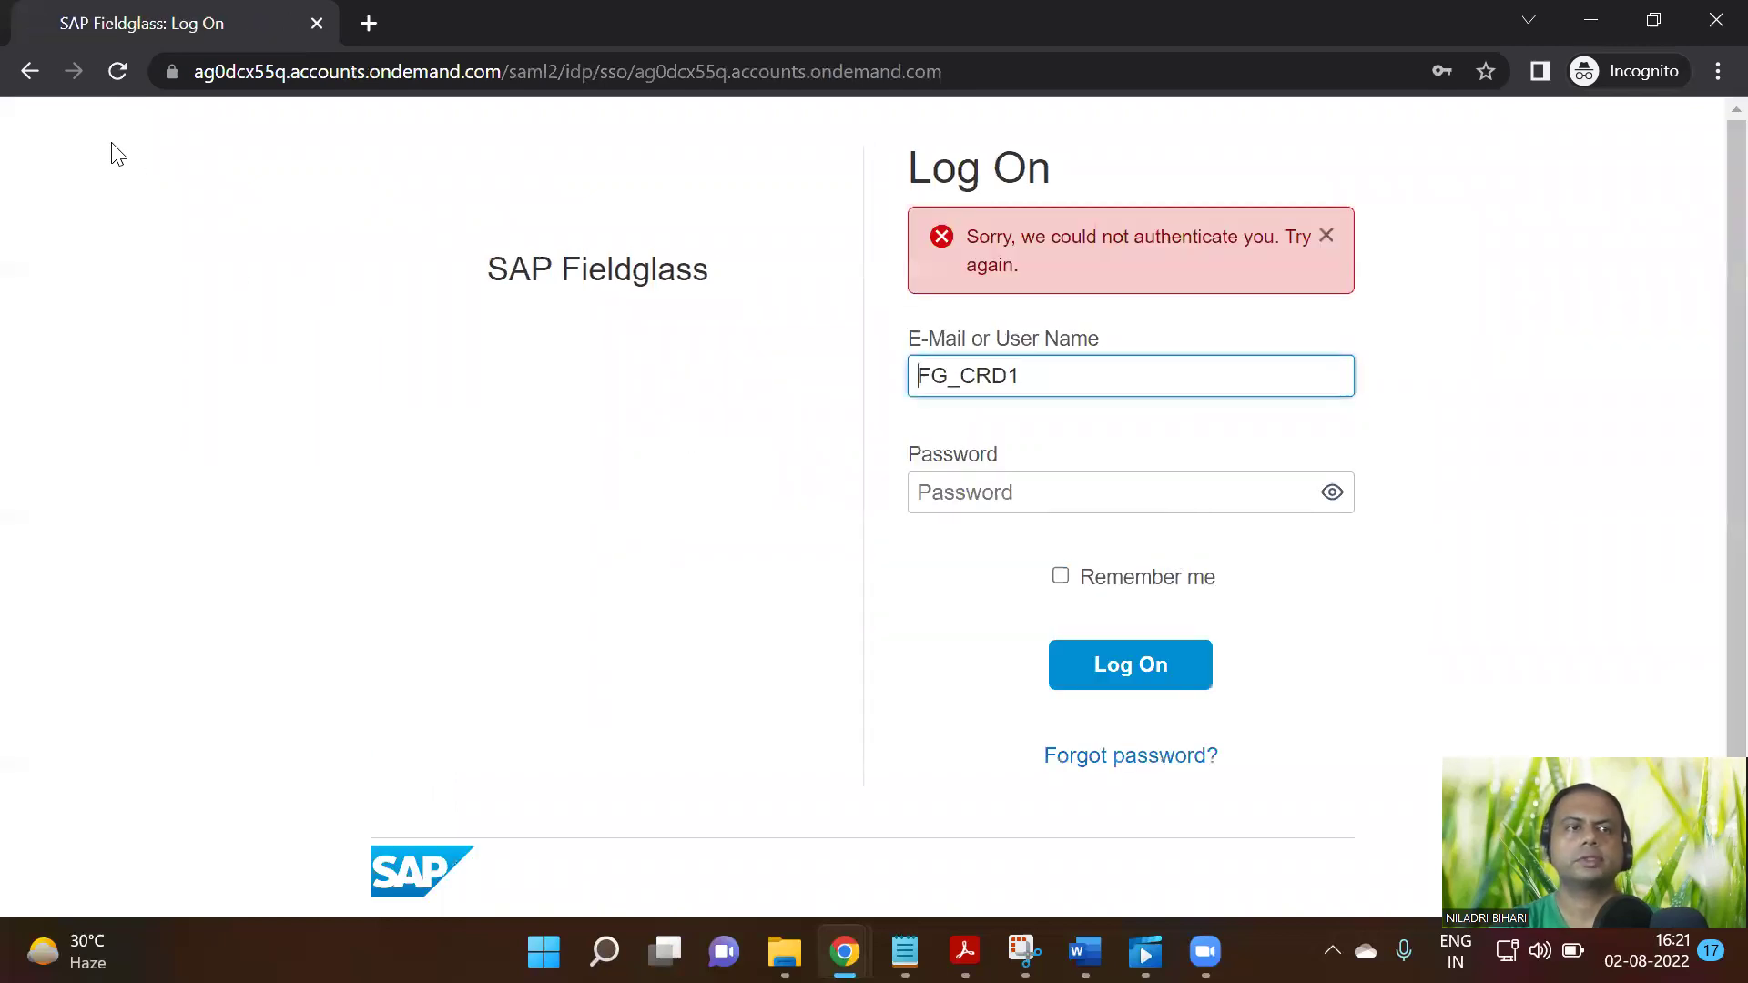
Return to the Fieldglass home dashboard by loading its home address in the browser
{"action": "left_click", "coordinate": [31, 71]}
{"action": "left_click", "coordinate": [172, 71]}
{"action": "left_click", "coordinate": [242, 77]}
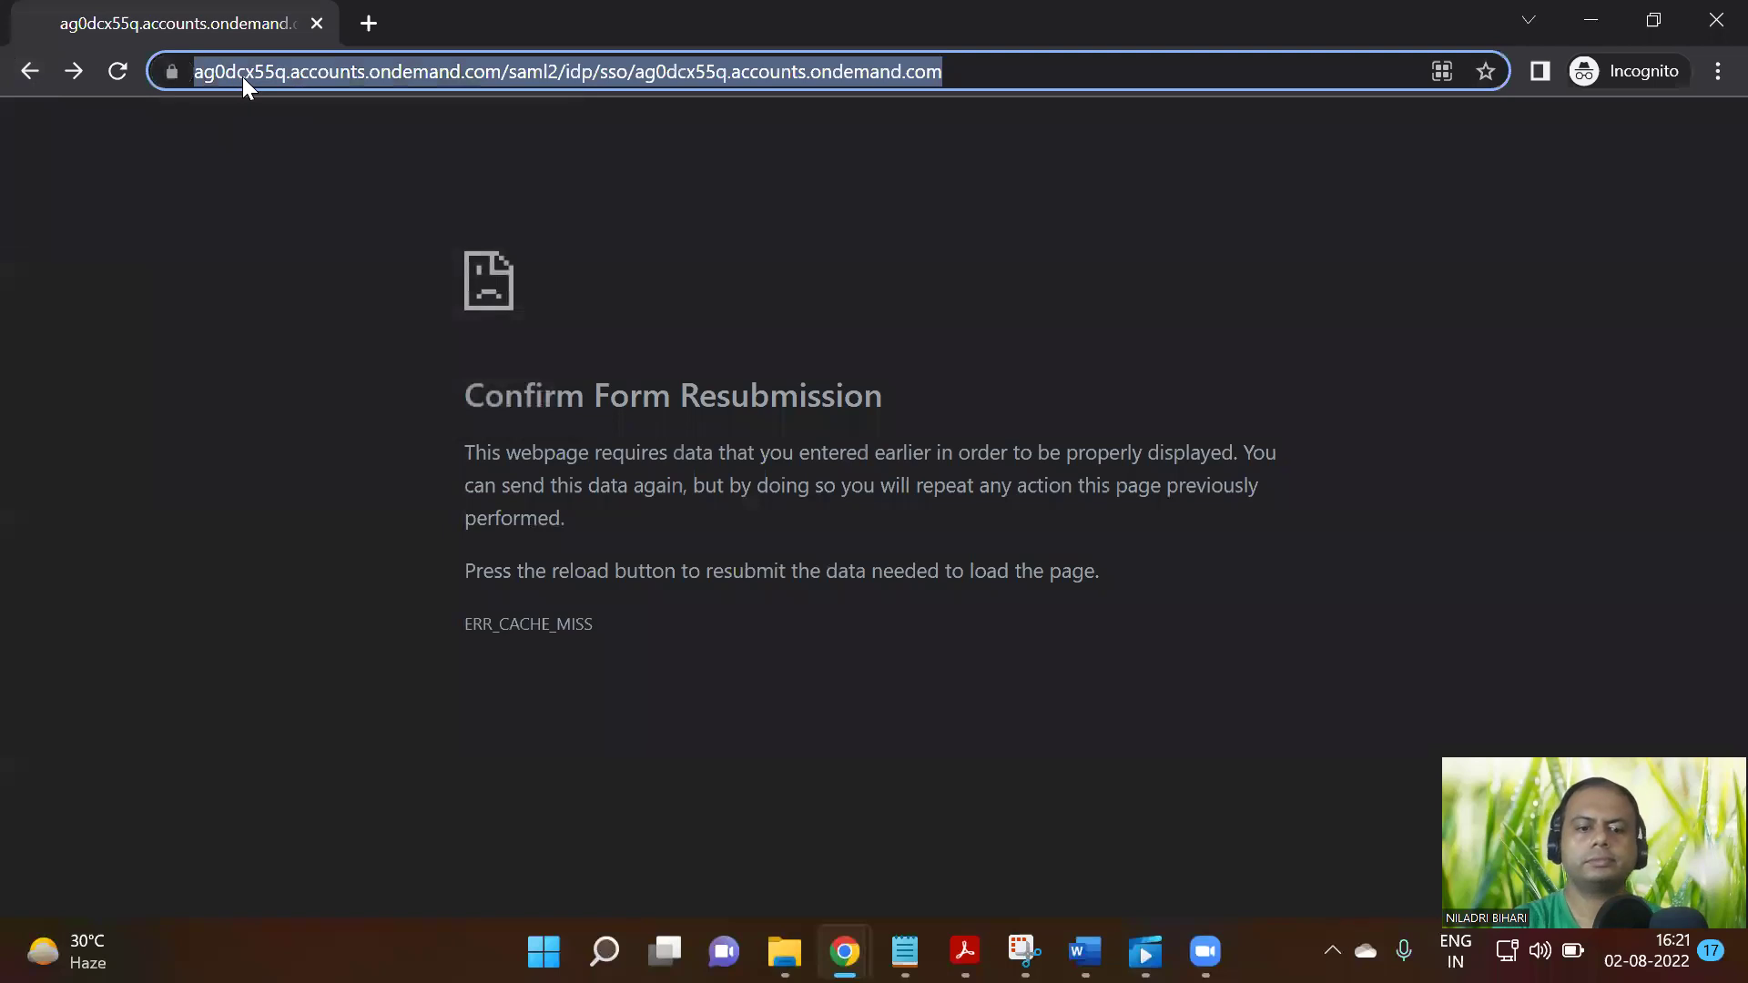
{"action": "type", "text": "ie"}
{"action": "key", "text": "Return"}
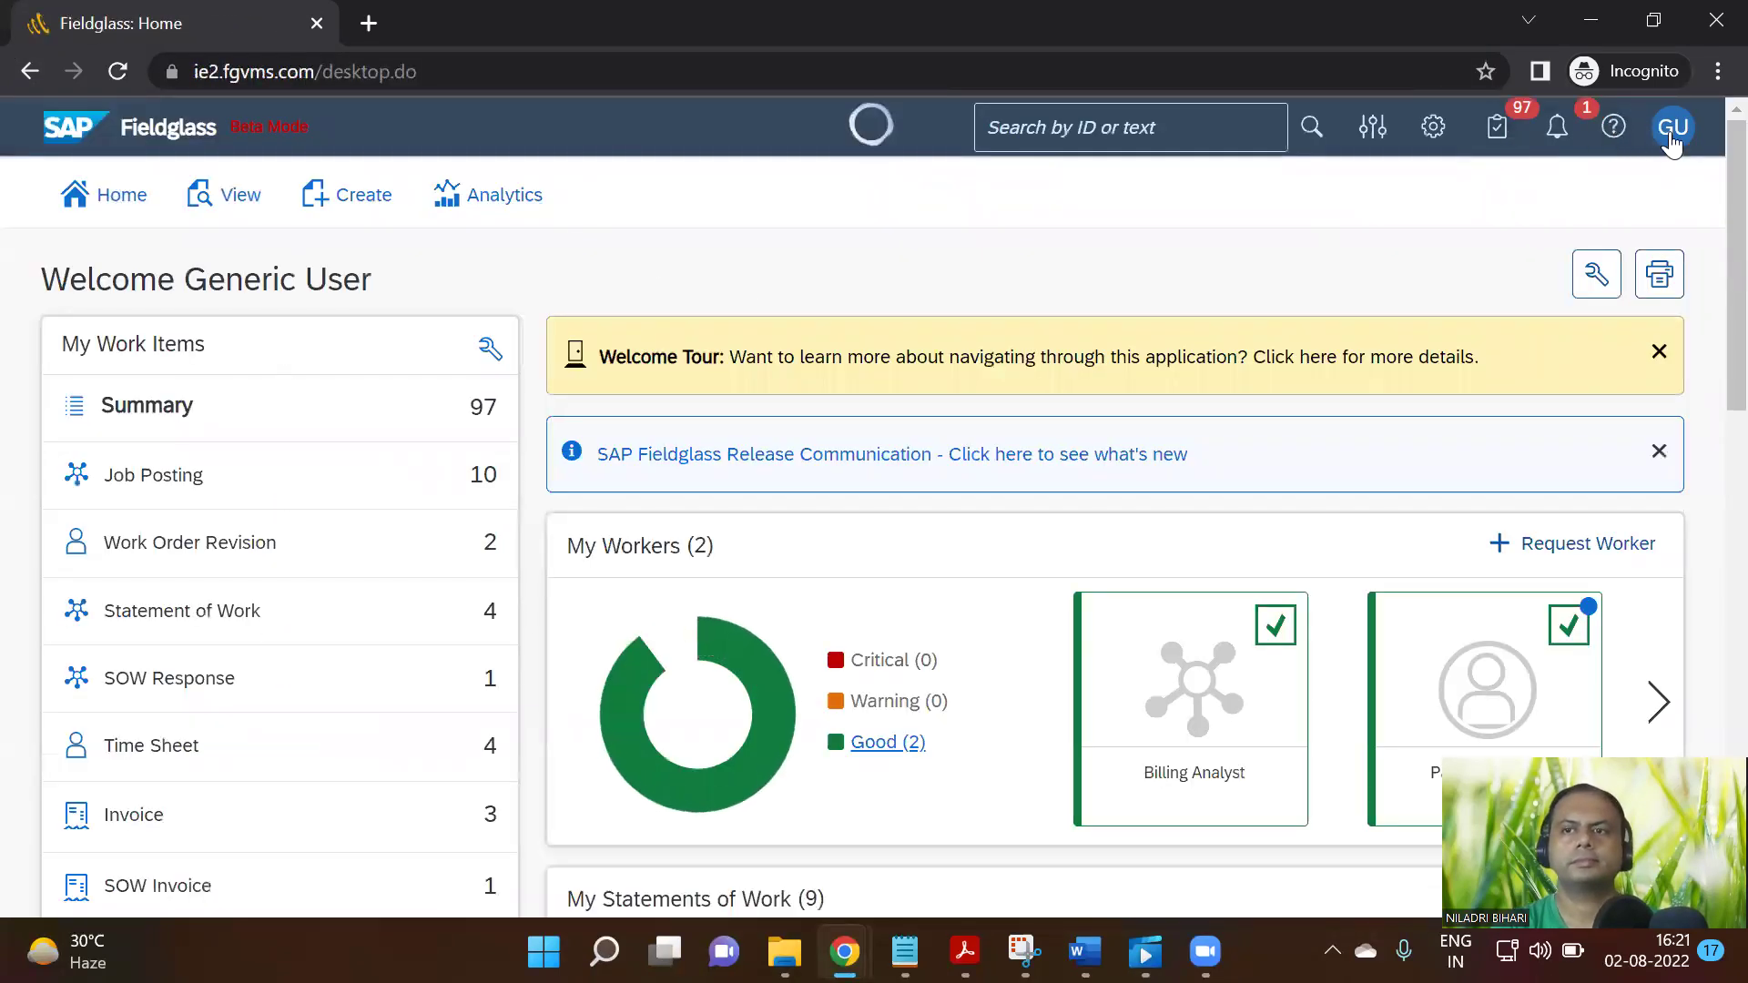
{"action": "left_click", "coordinate": [1675, 132]}
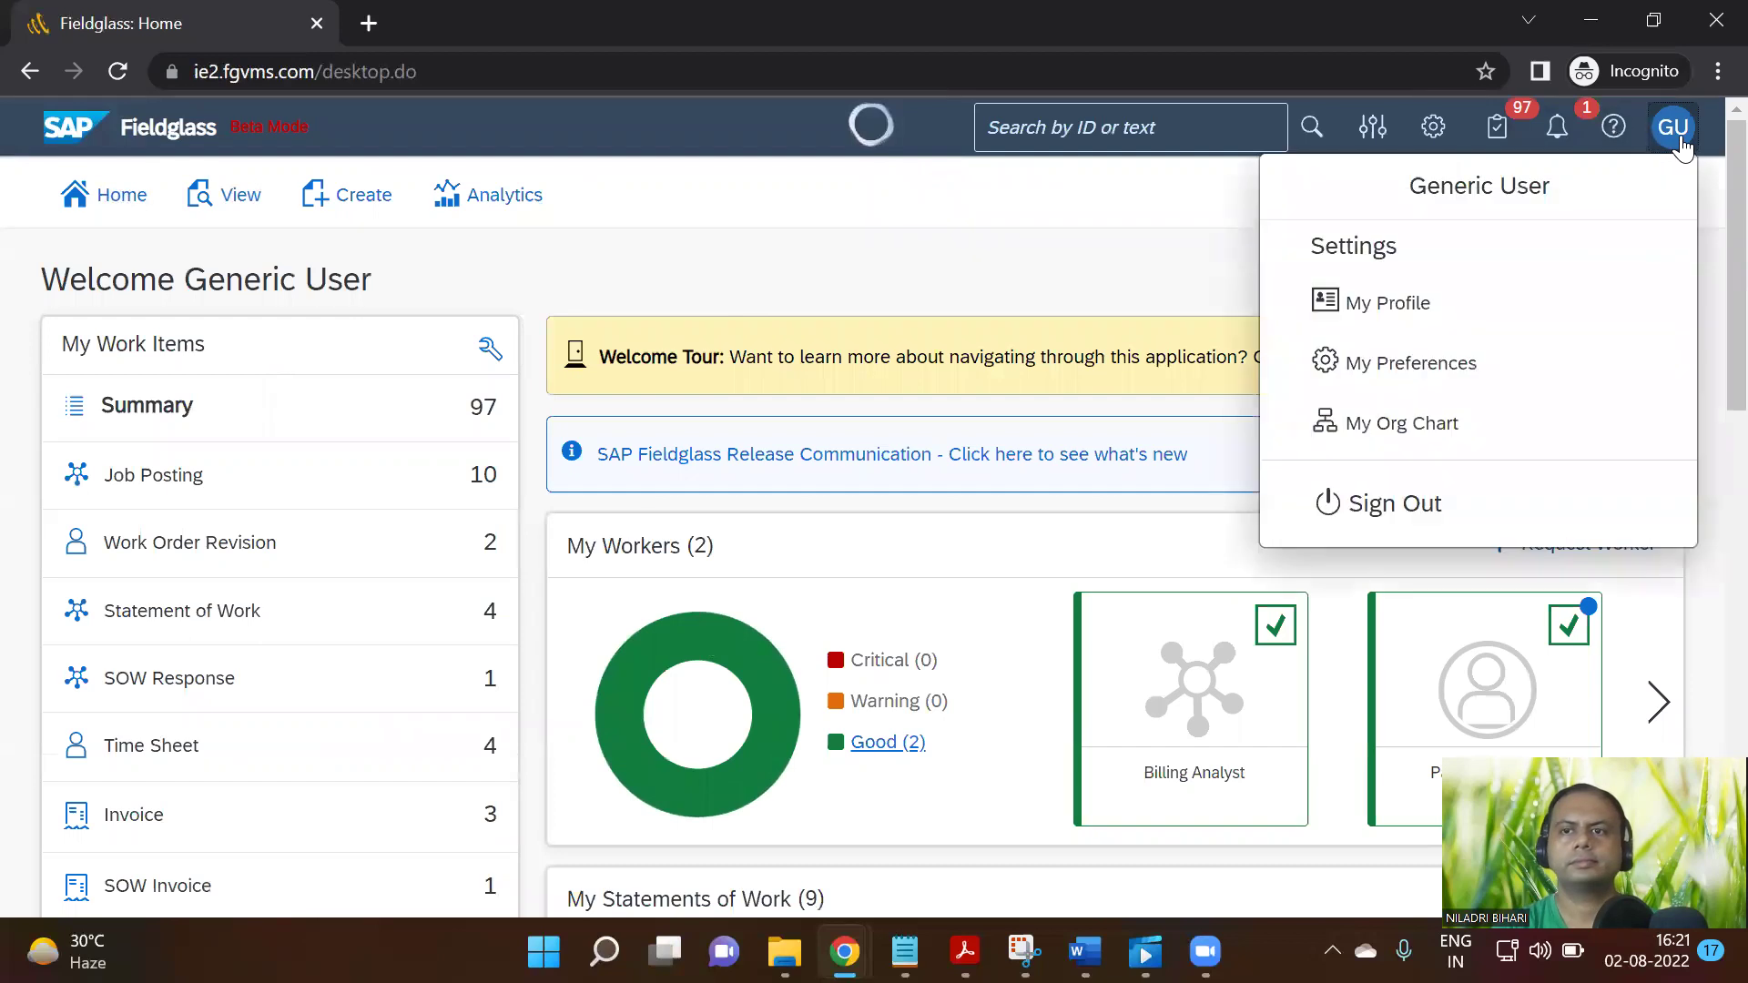
{"action": "left_click", "coordinate": [1407, 504]}
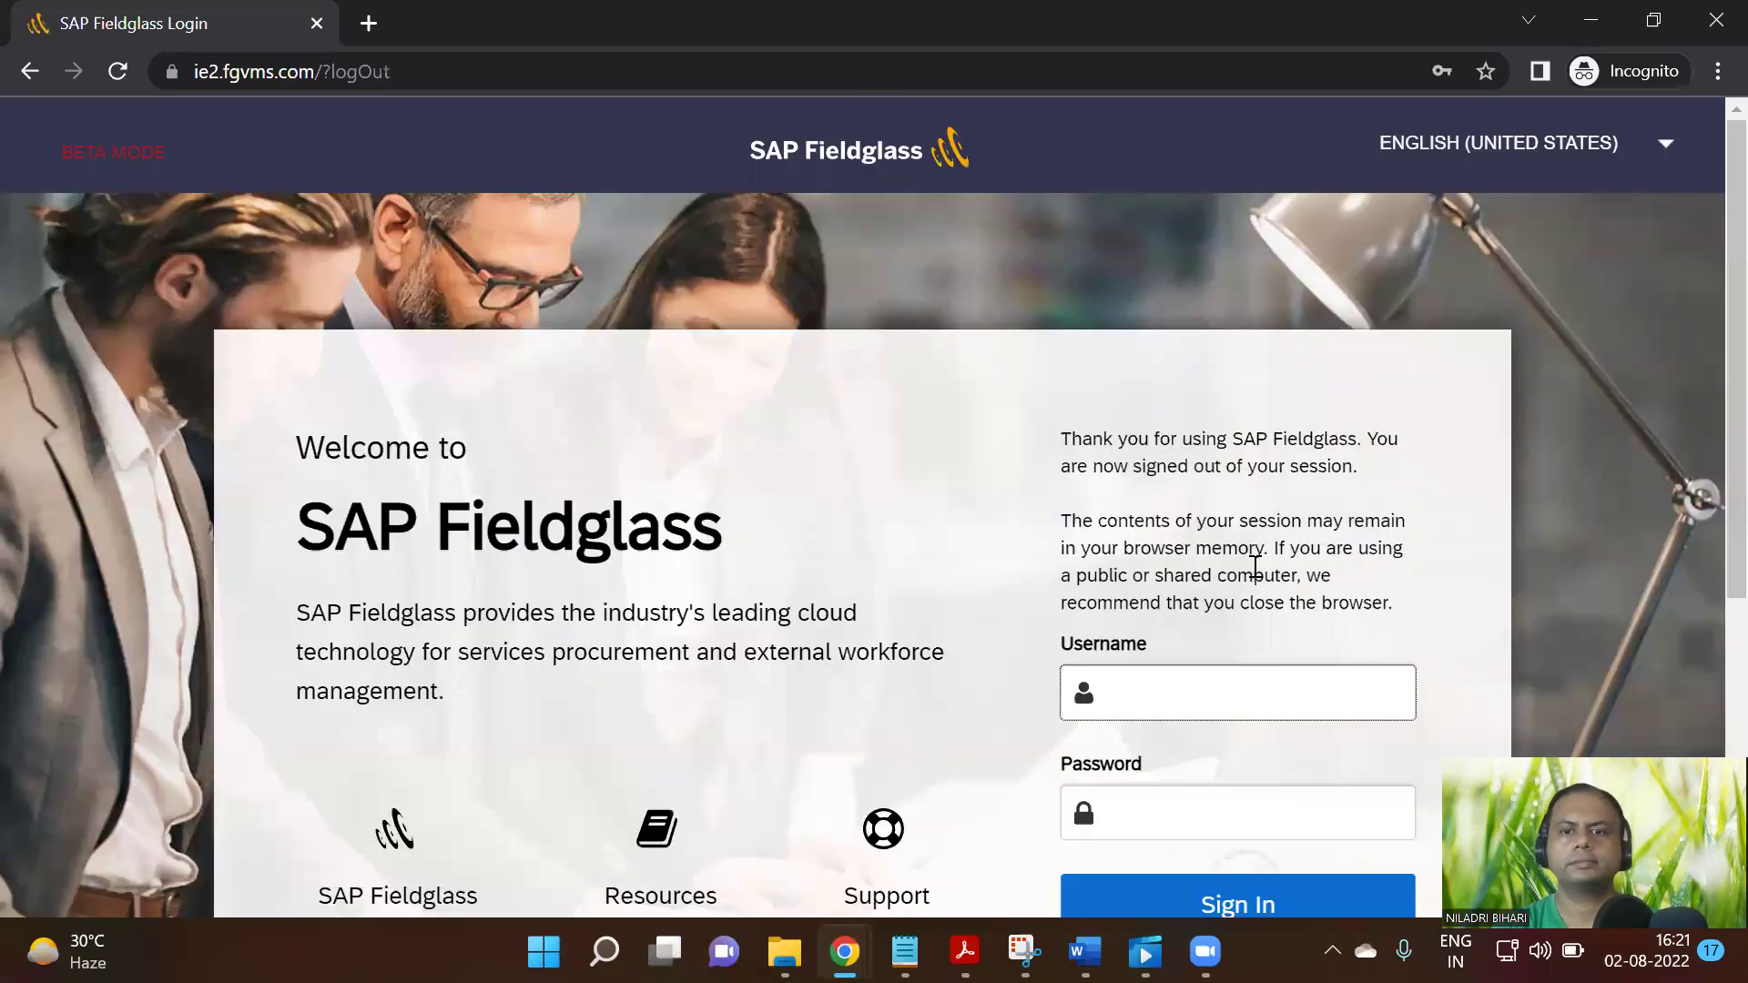
{"action": "scroll", "coordinate": [1247, 541], "scroll_direction": "down", "scroll_amount": 3}
{"action": "left_click", "coordinate": [1230, 427]}
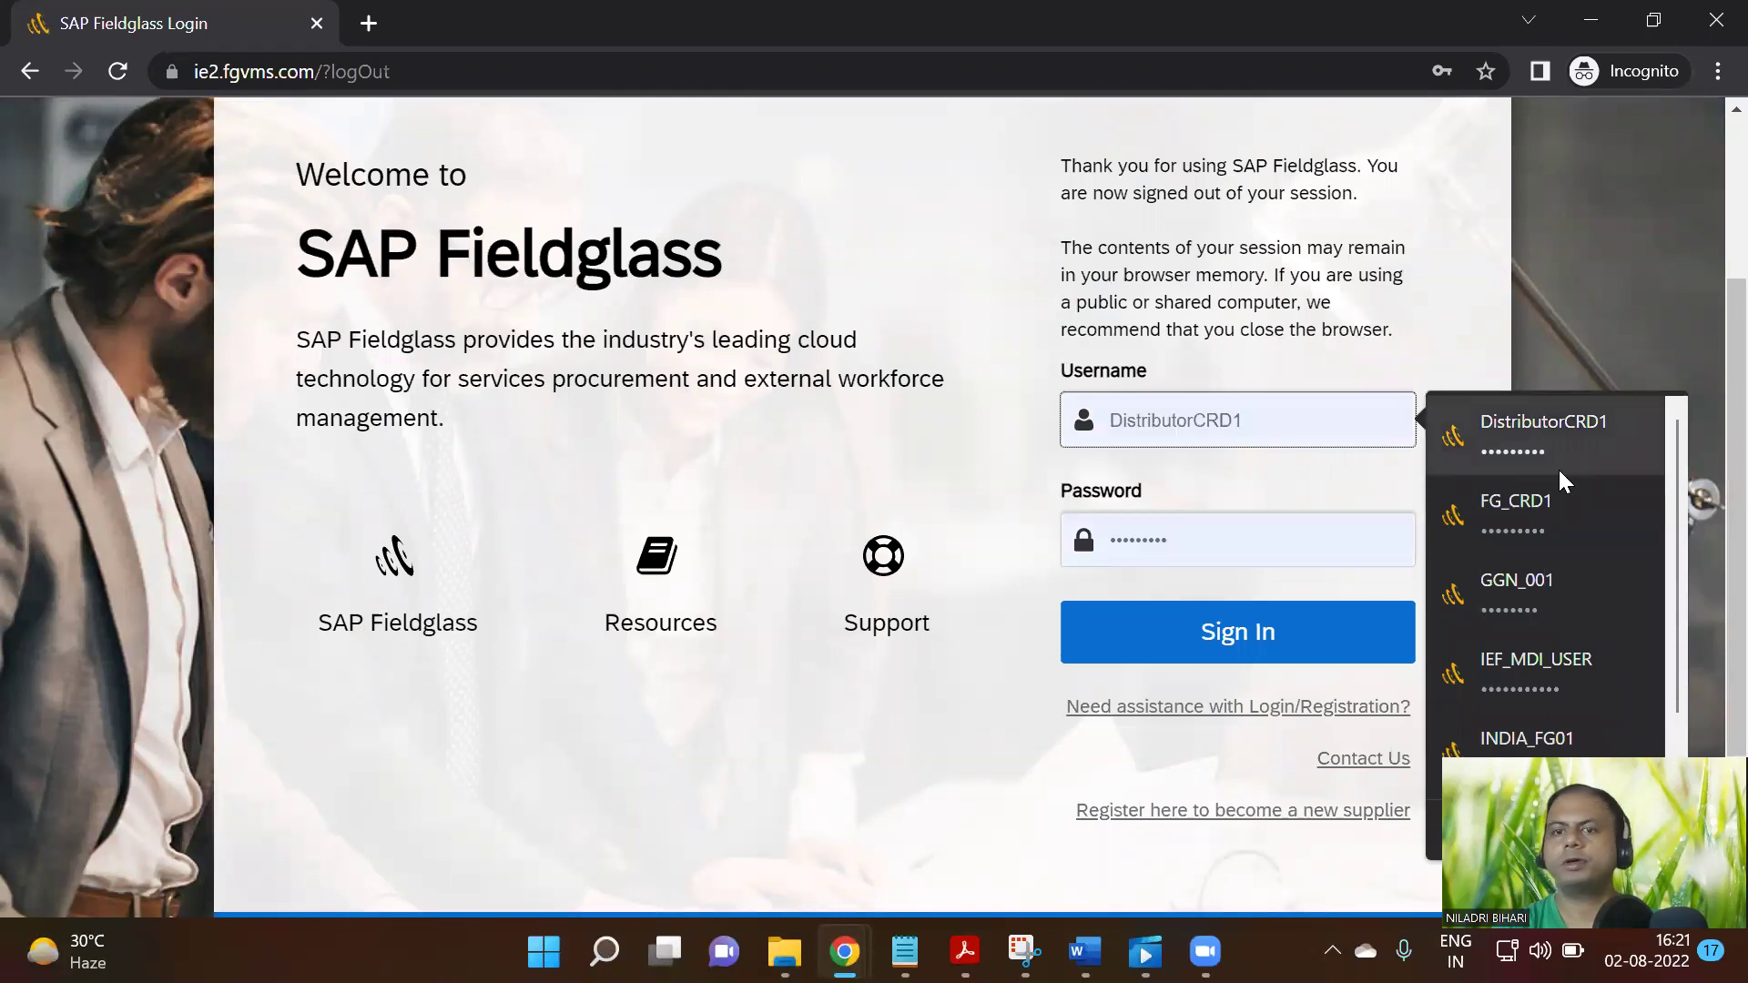
{"action": "left_click", "coordinate": [1568, 520]}
{"action": "left_click", "coordinate": [1335, 643]}
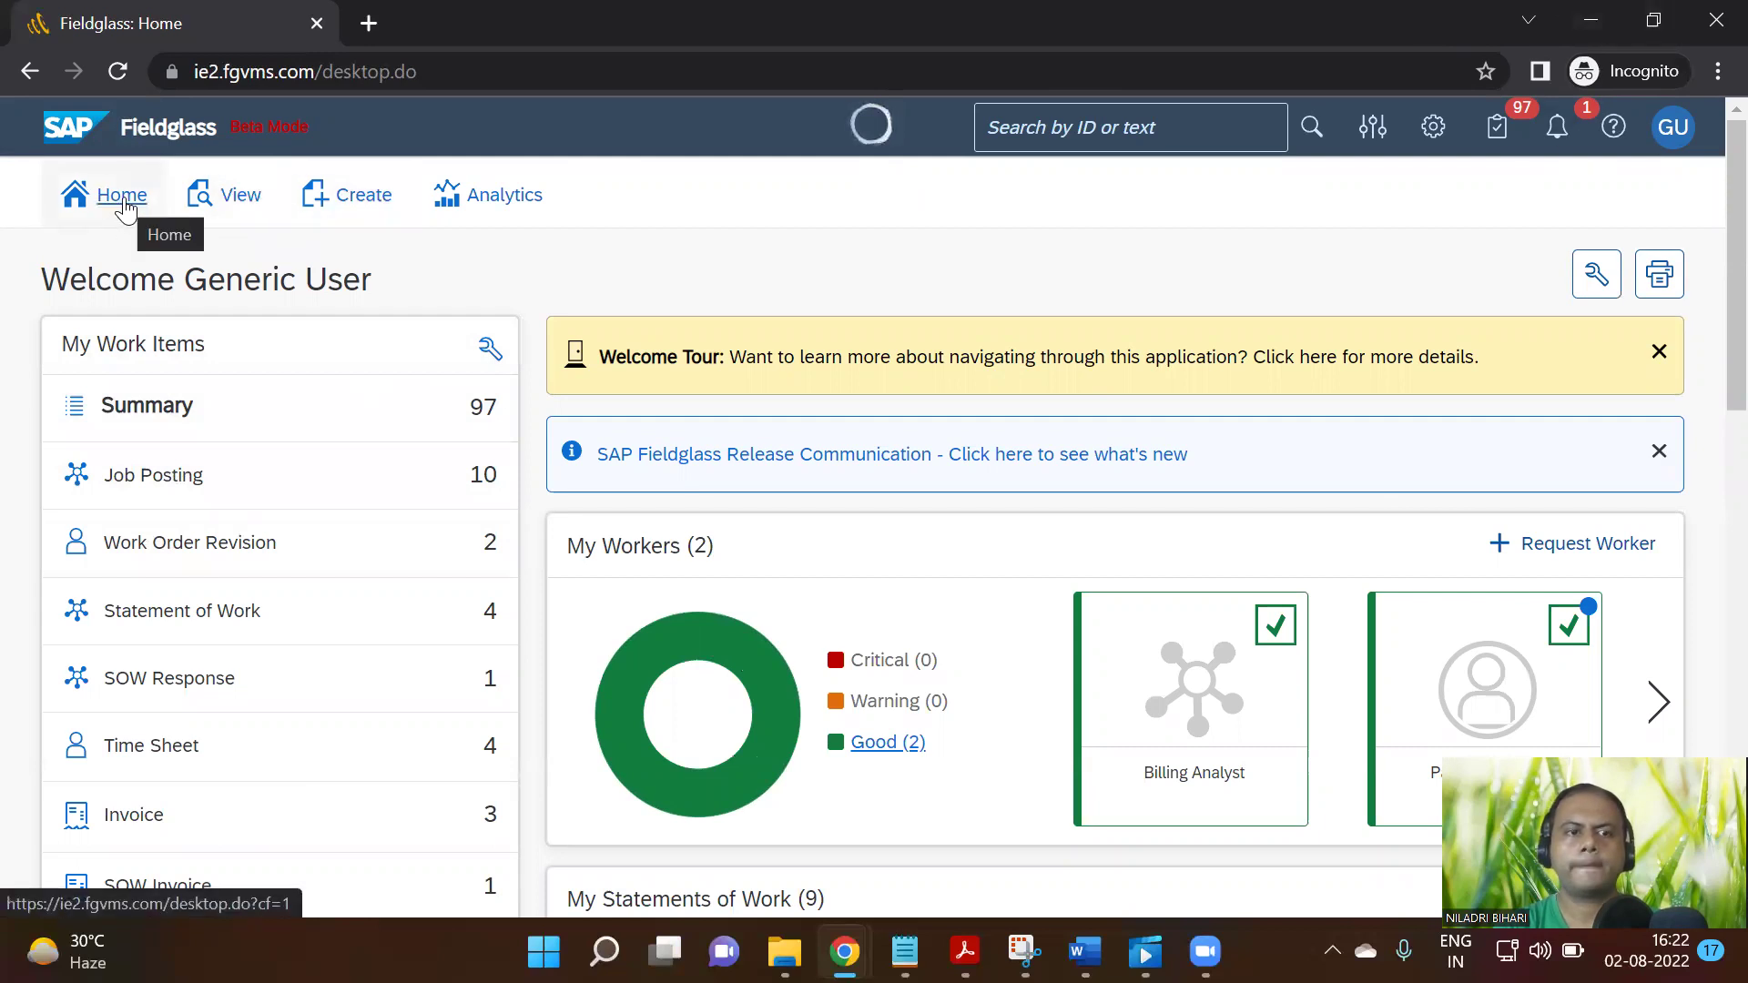
{"action": "mouse_move", "coordinate": [165, 554]}
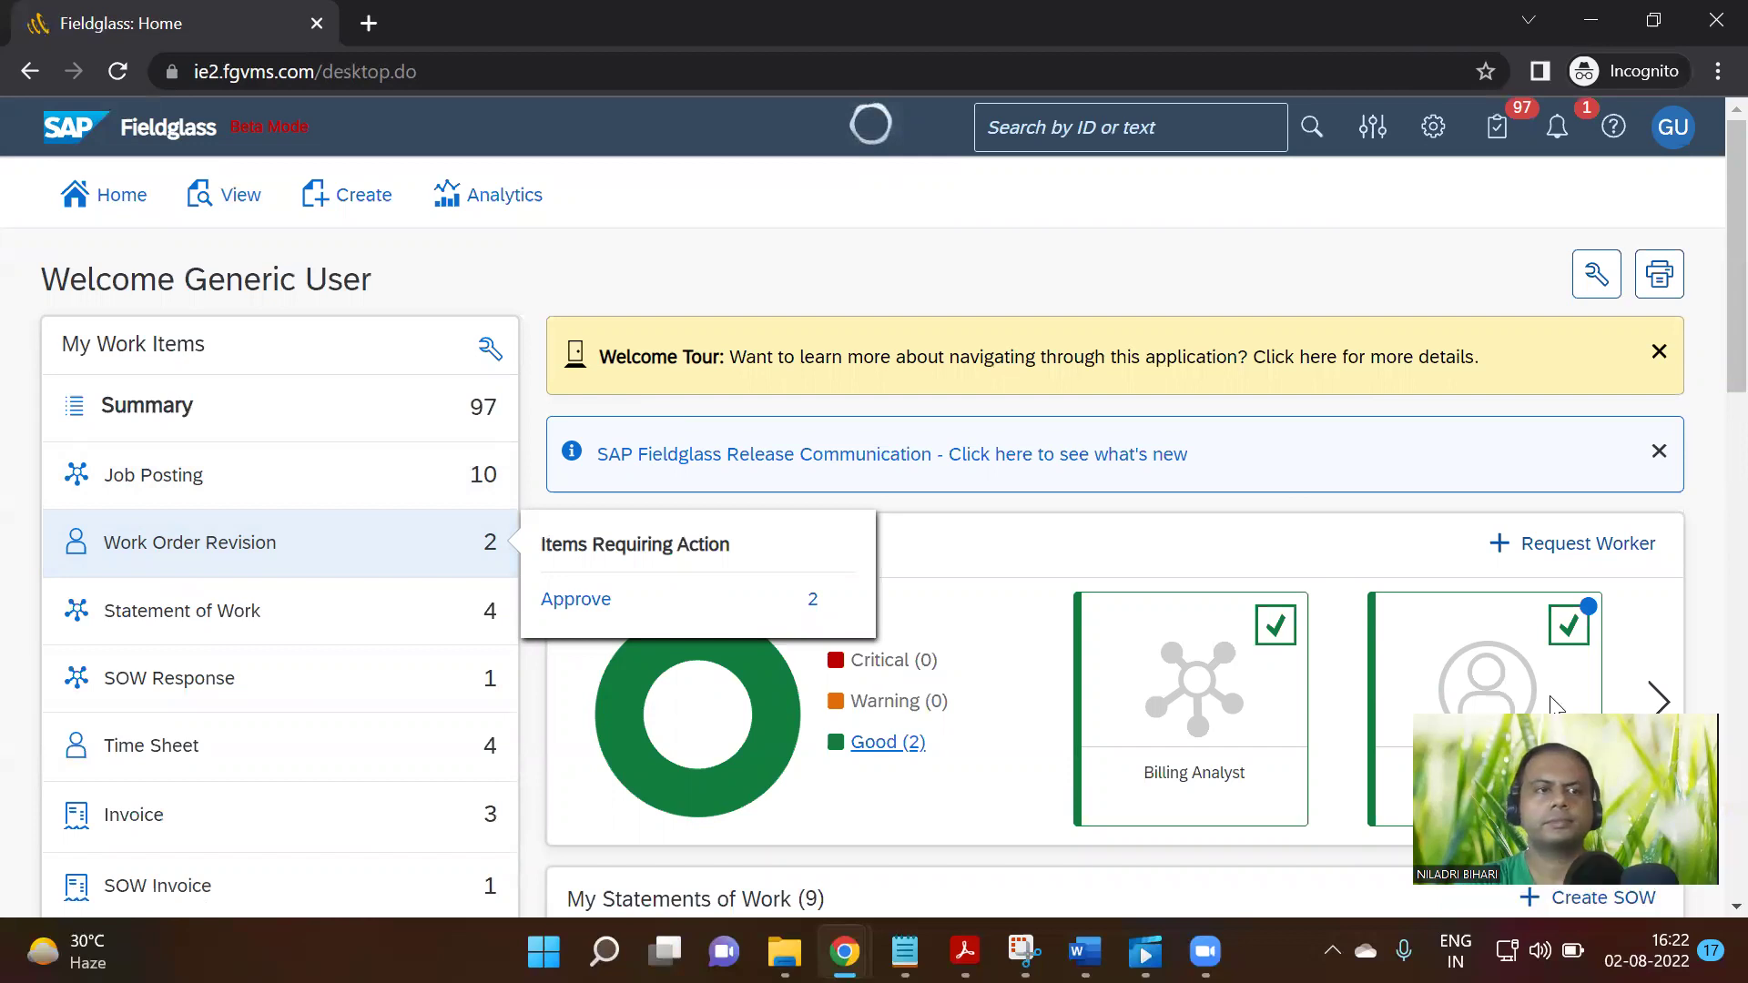
Open the Work Order Revision items awaiting approval, CRD1WO00000336 and CRD1WO00000221
{"action": "scroll", "coordinate": [965, 637], "scroll_direction": "down", "scroll_amount": 3}
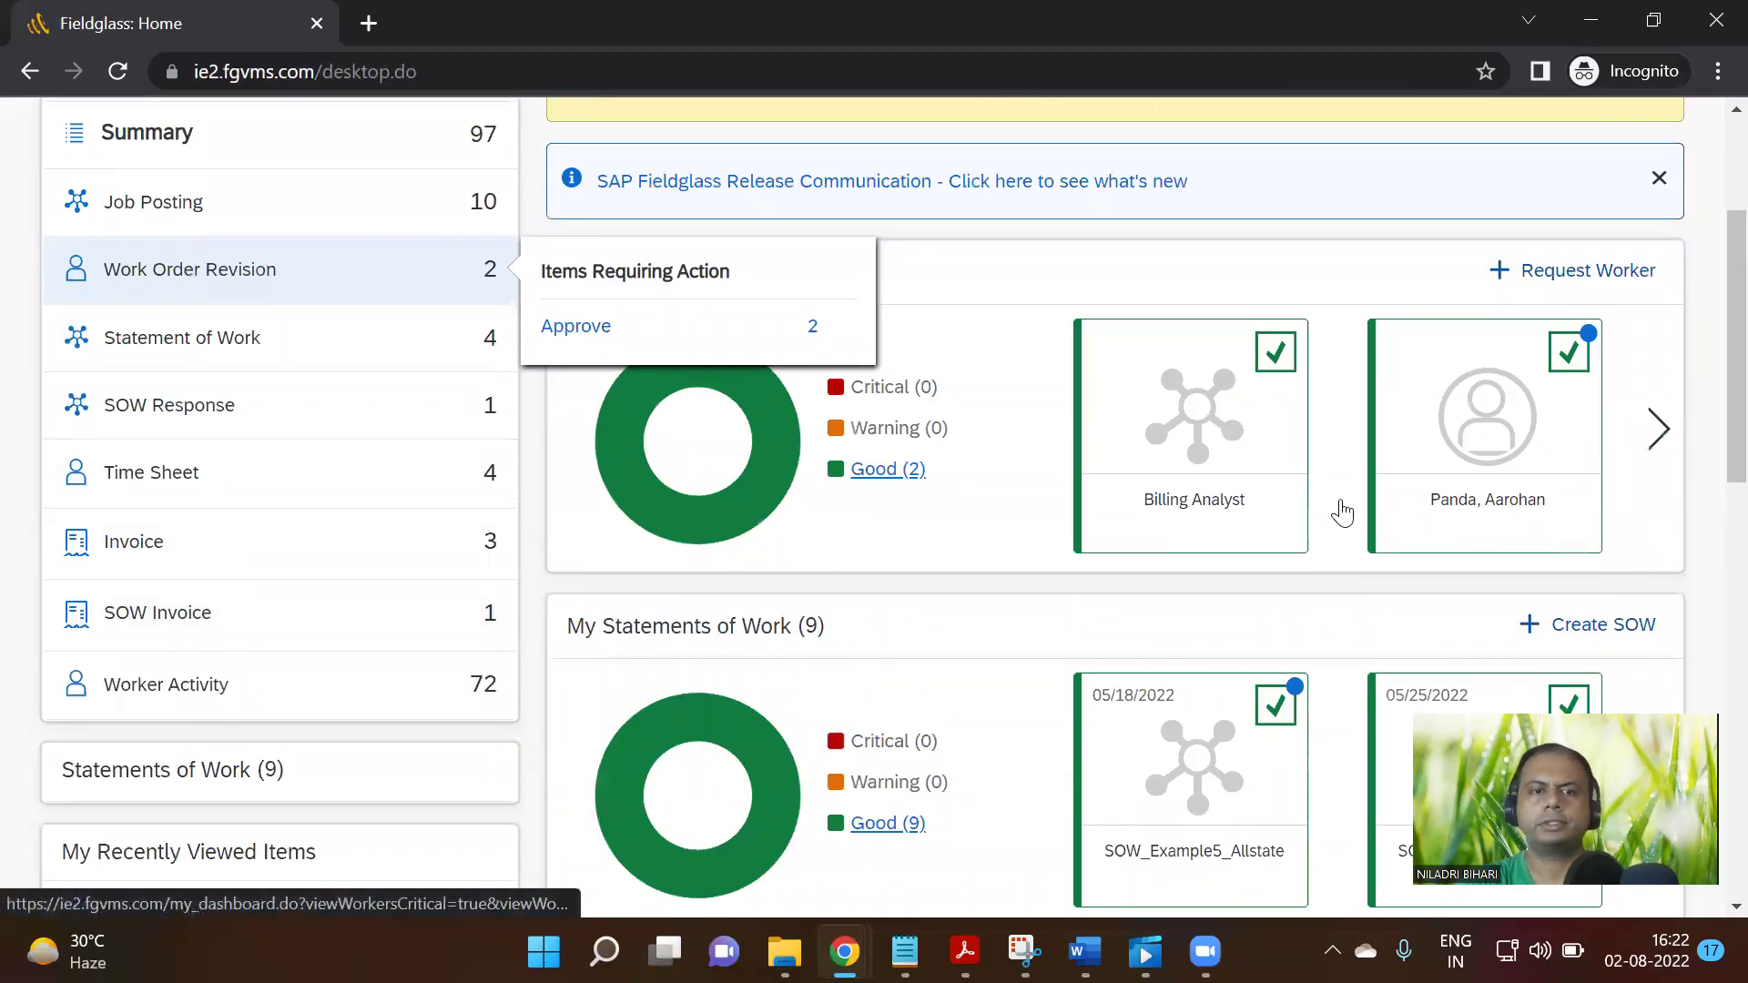
{"action": "scroll", "coordinate": [1334, 520], "scroll_direction": "down", "scroll_amount": 3}
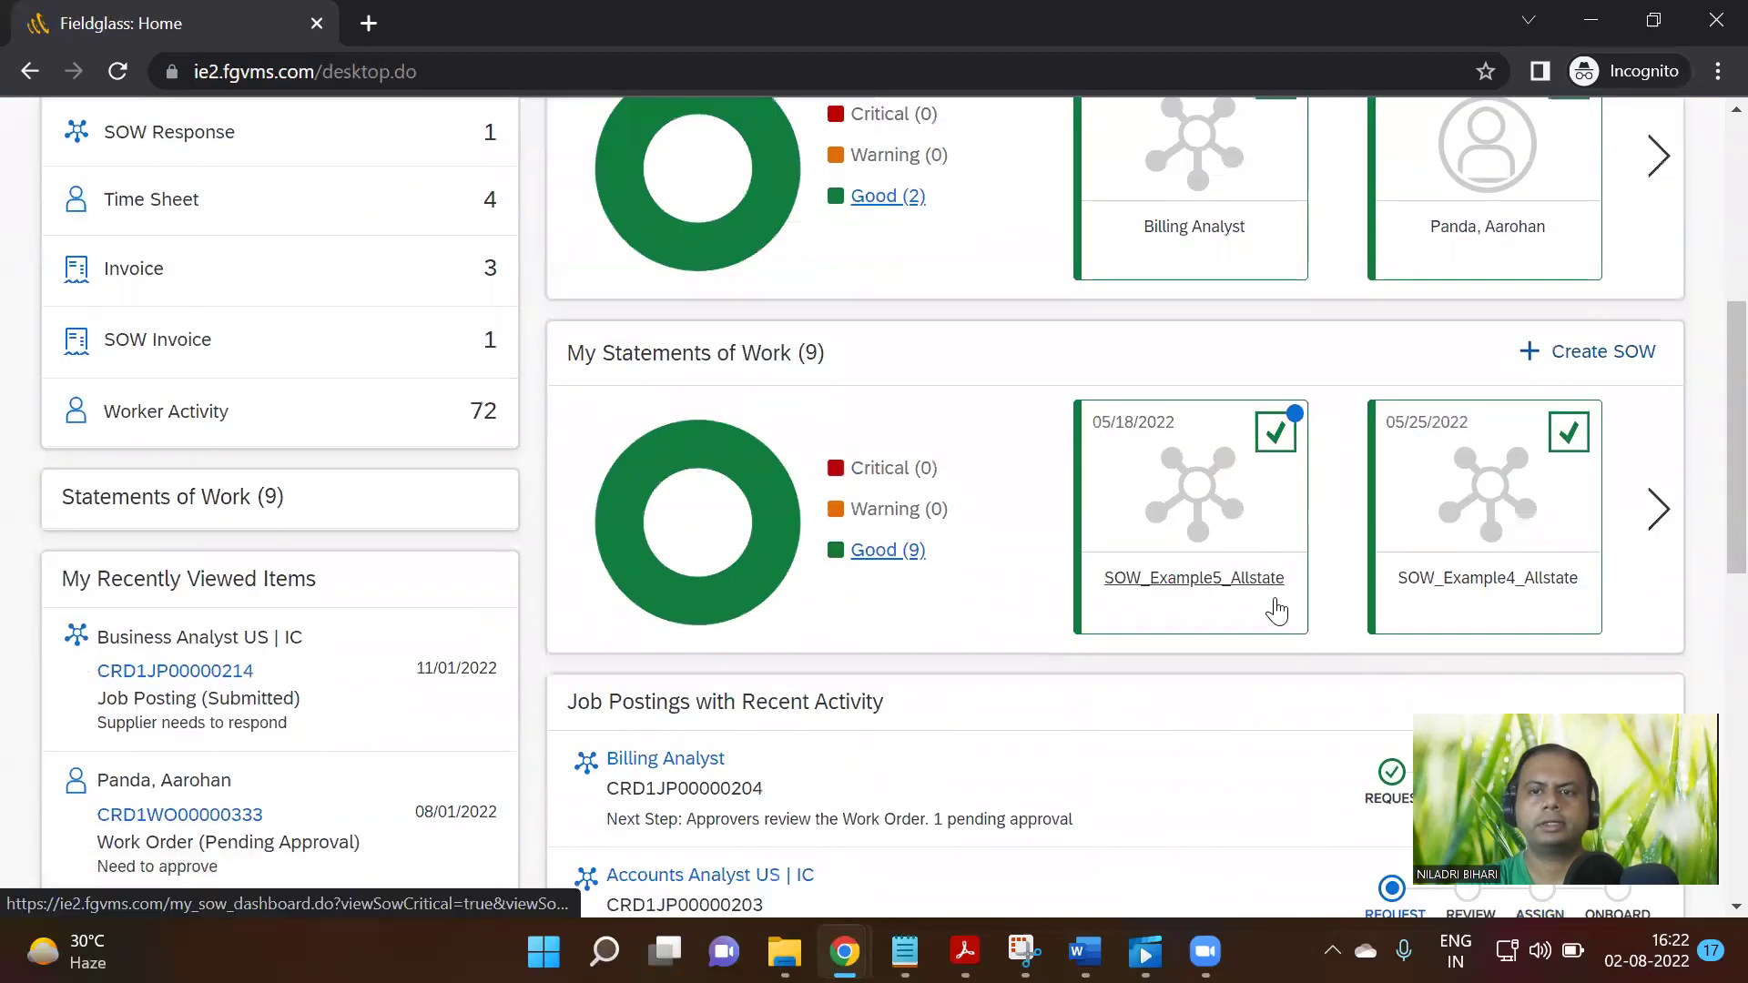
{"action": "scroll", "coordinate": [1280, 609], "scroll_direction": "up", "scroll_amount": 3}
{"action": "scroll", "coordinate": [817, 446], "scroll_direction": "up", "scroll_amount": 2}
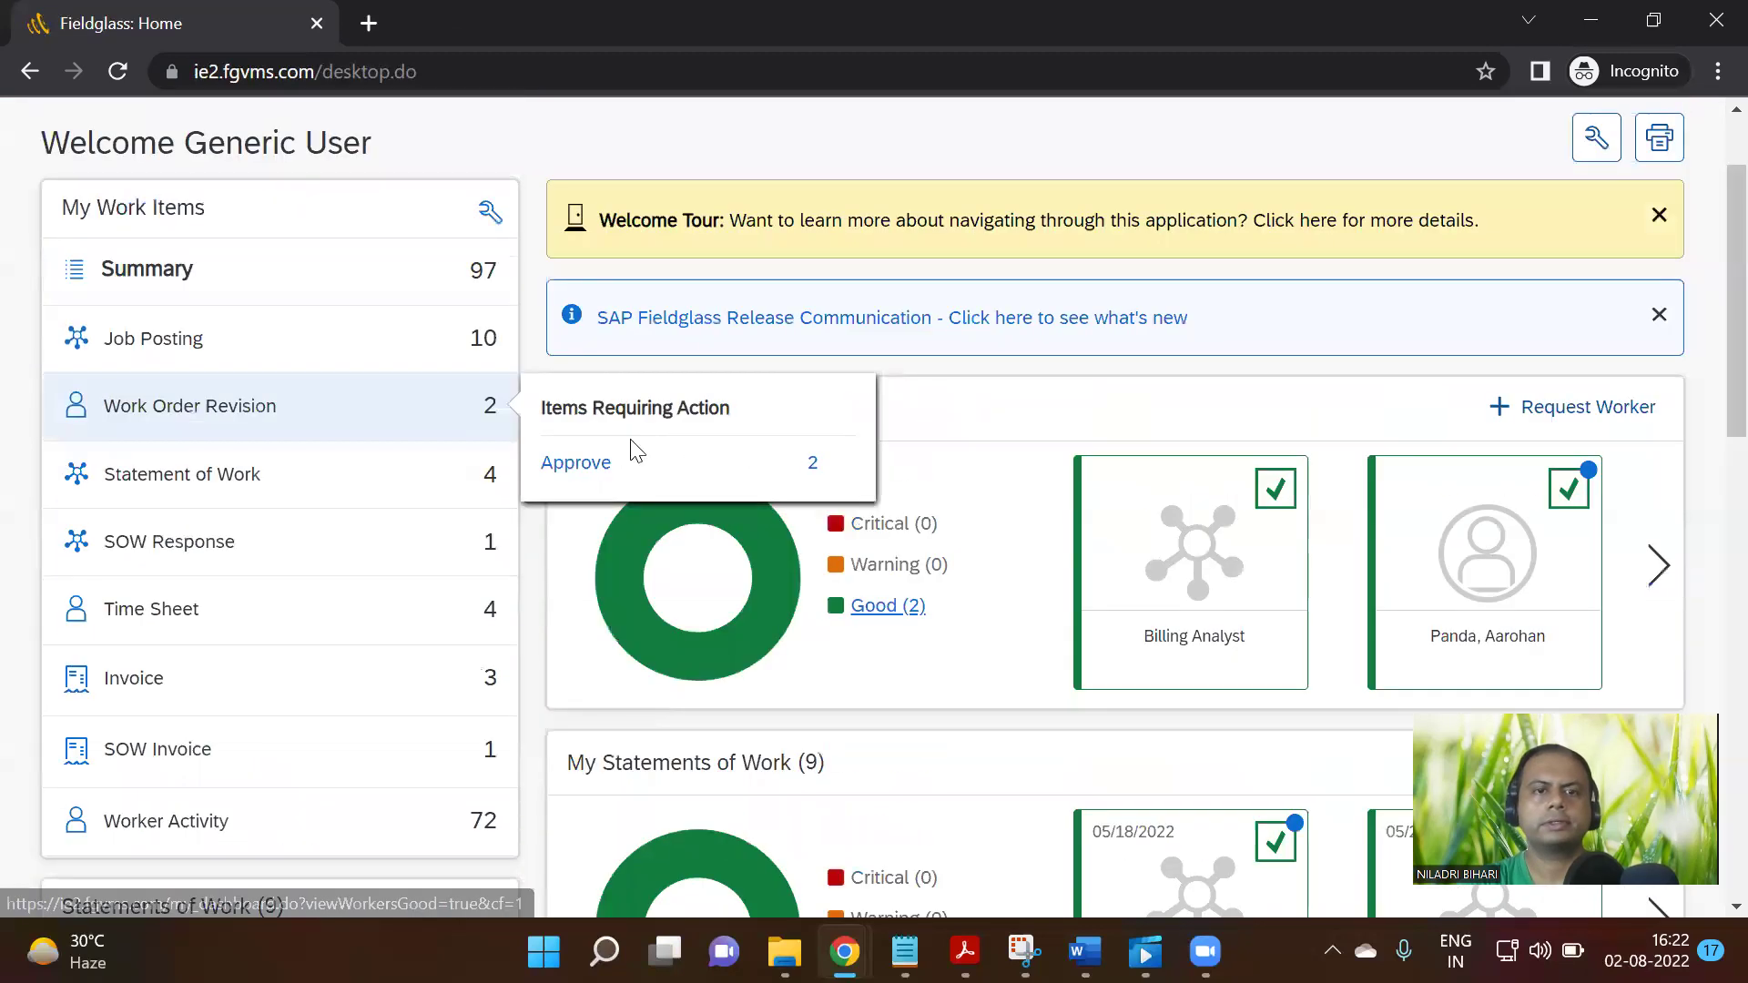
{"action": "left_click", "coordinate": [844, 473]}
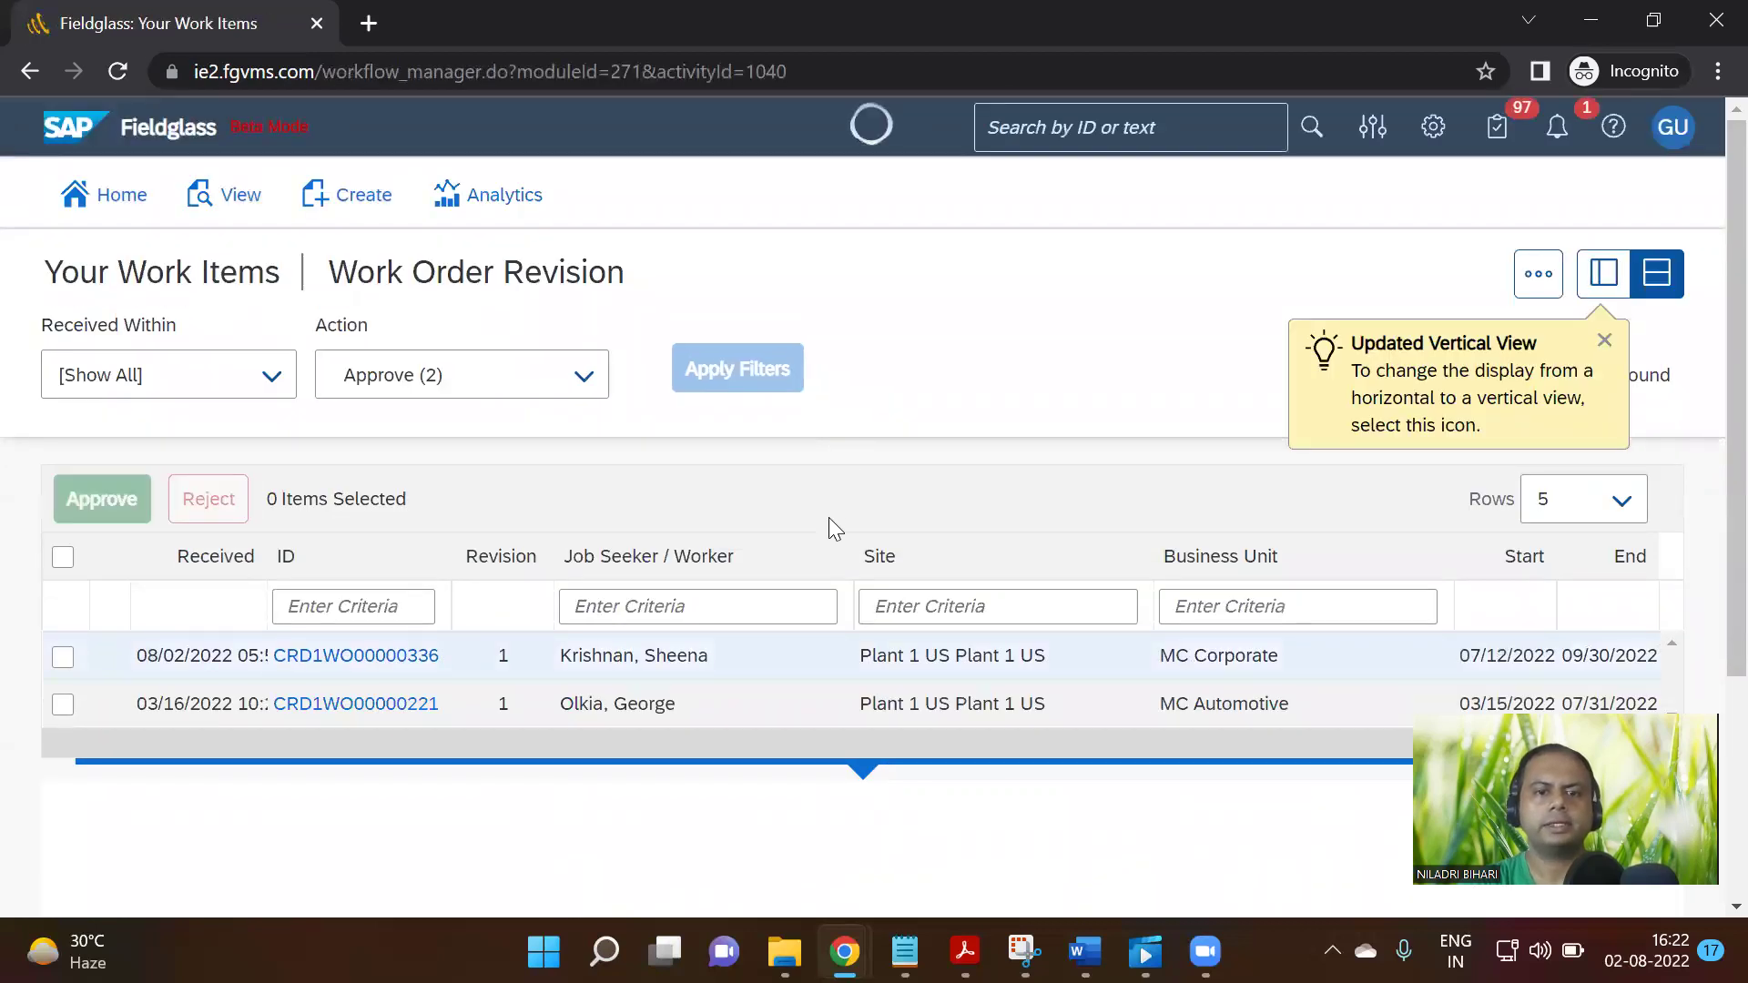
{"action": "scroll", "coordinate": [829, 527], "scroll_direction": "down", "scroll_amount": 2}
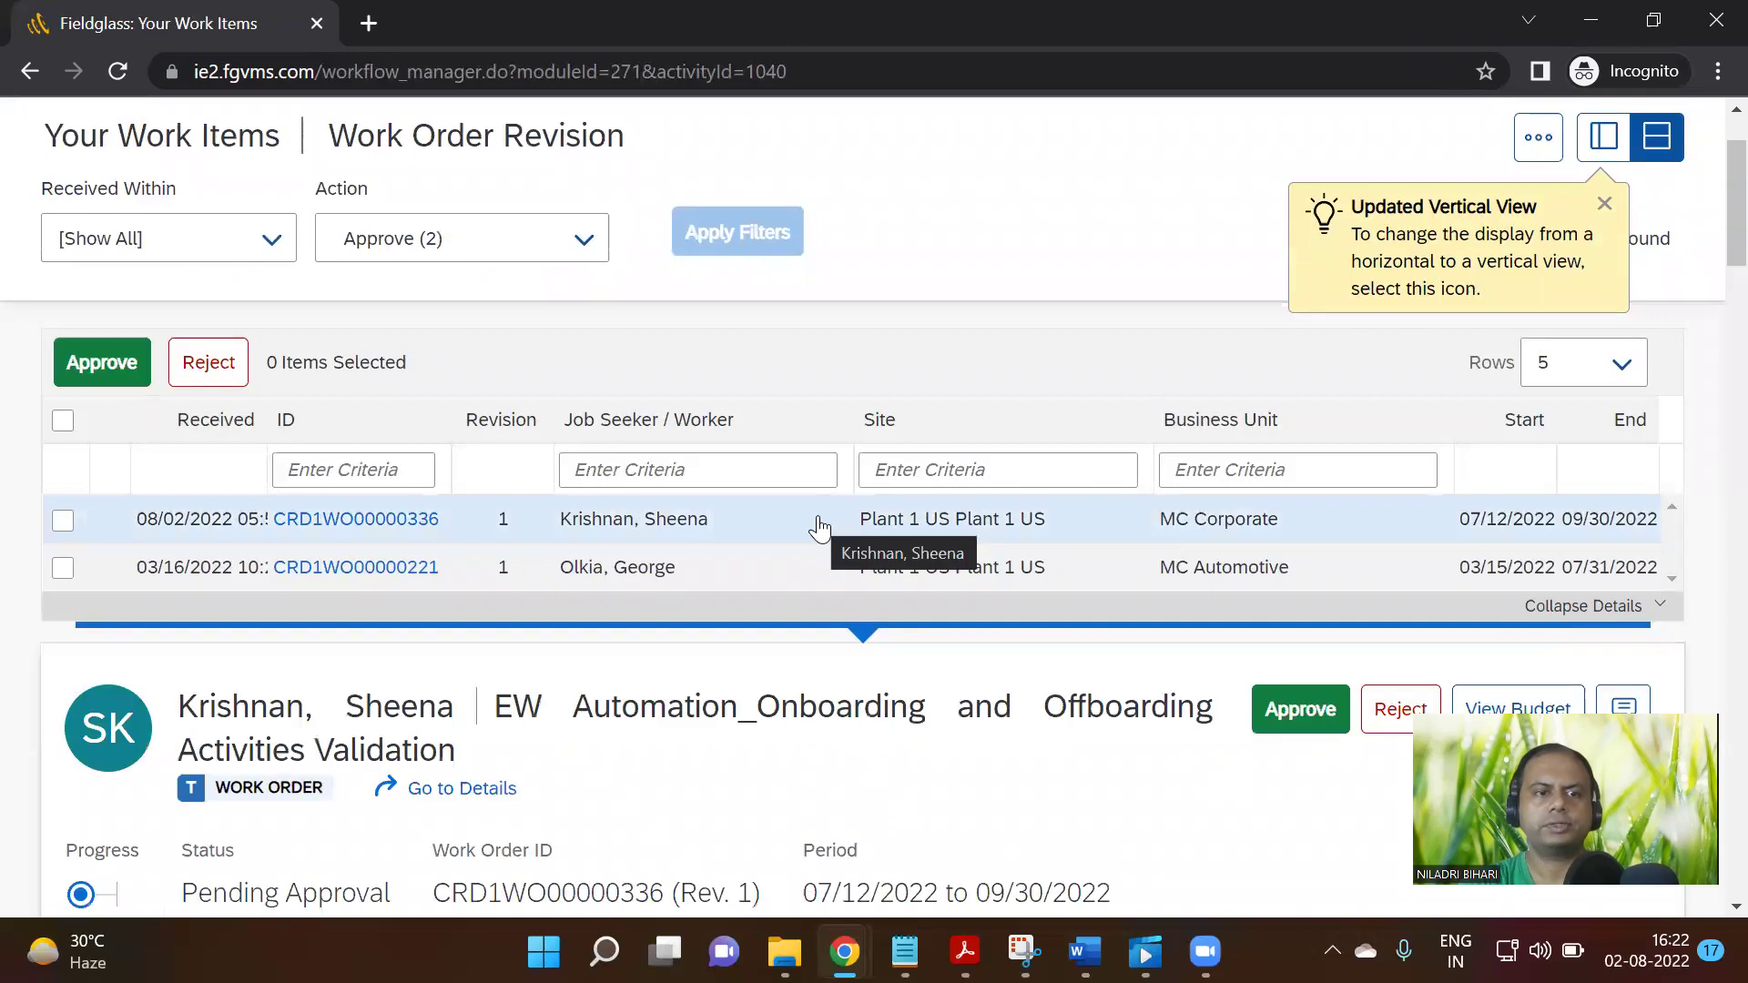
{"action": "scroll", "coordinate": [818, 528], "scroll_direction": "down", "scroll_amount": 2}
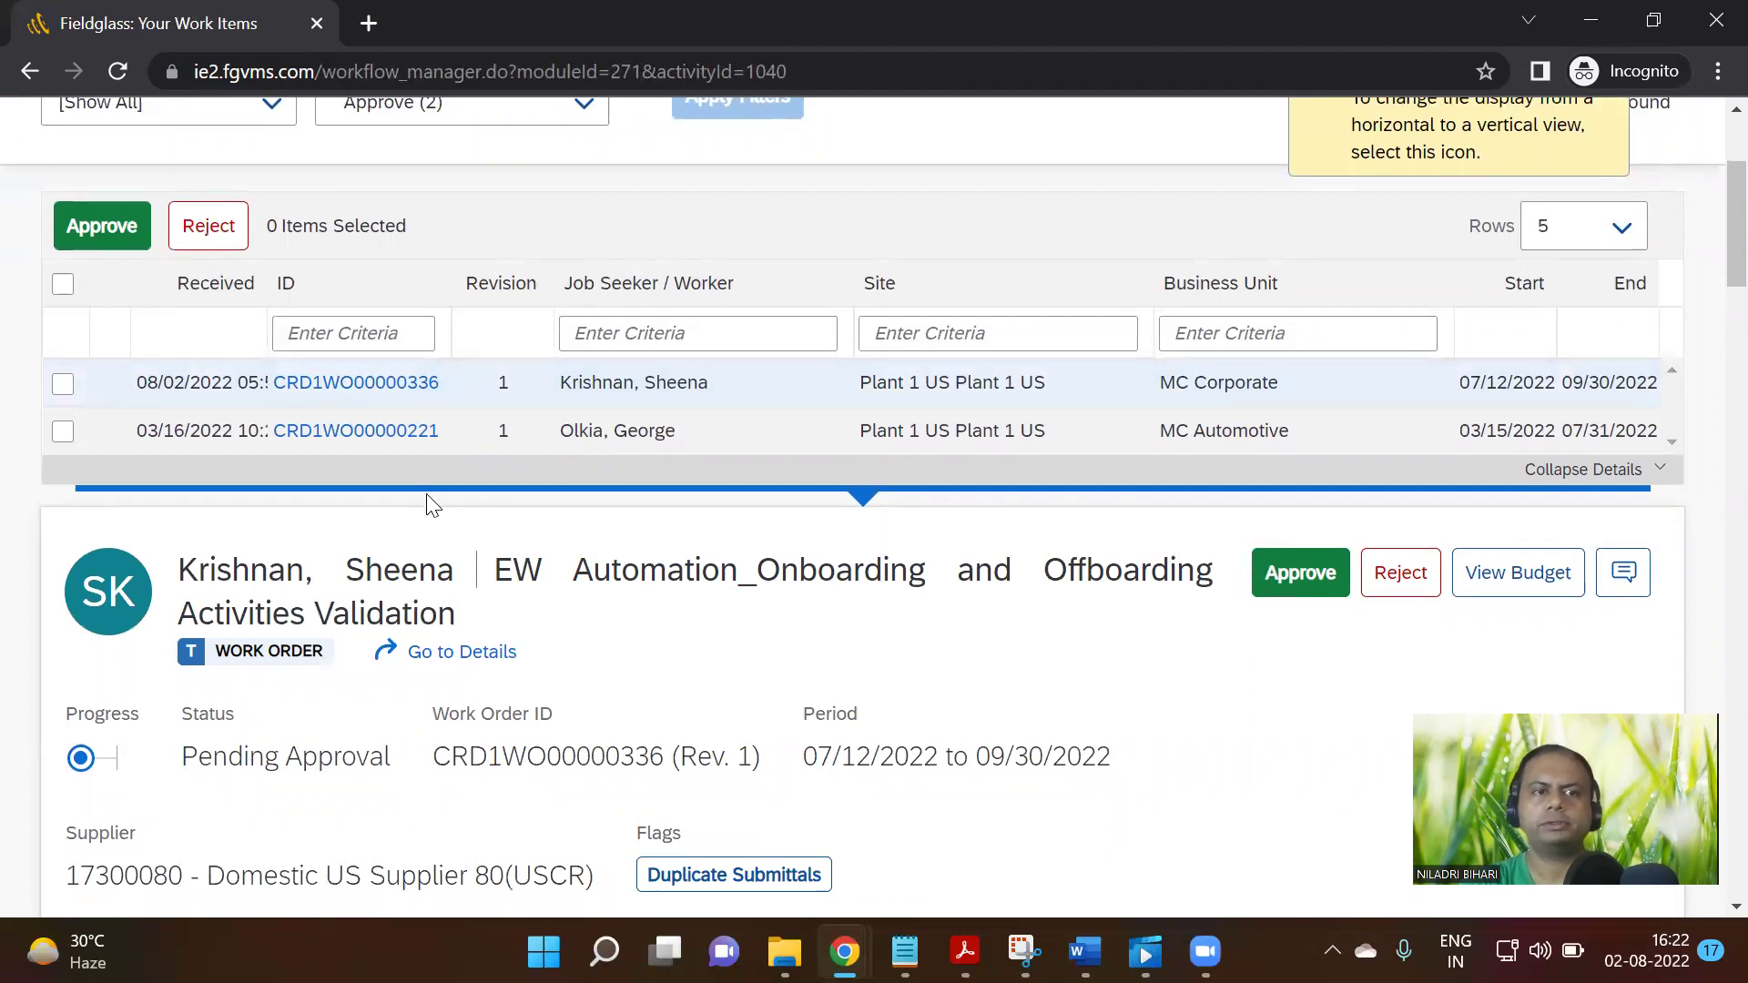
{"action": "scroll", "coordinate": [1079, 571], "scroll_direction": "down", "scroll_amount": 3}
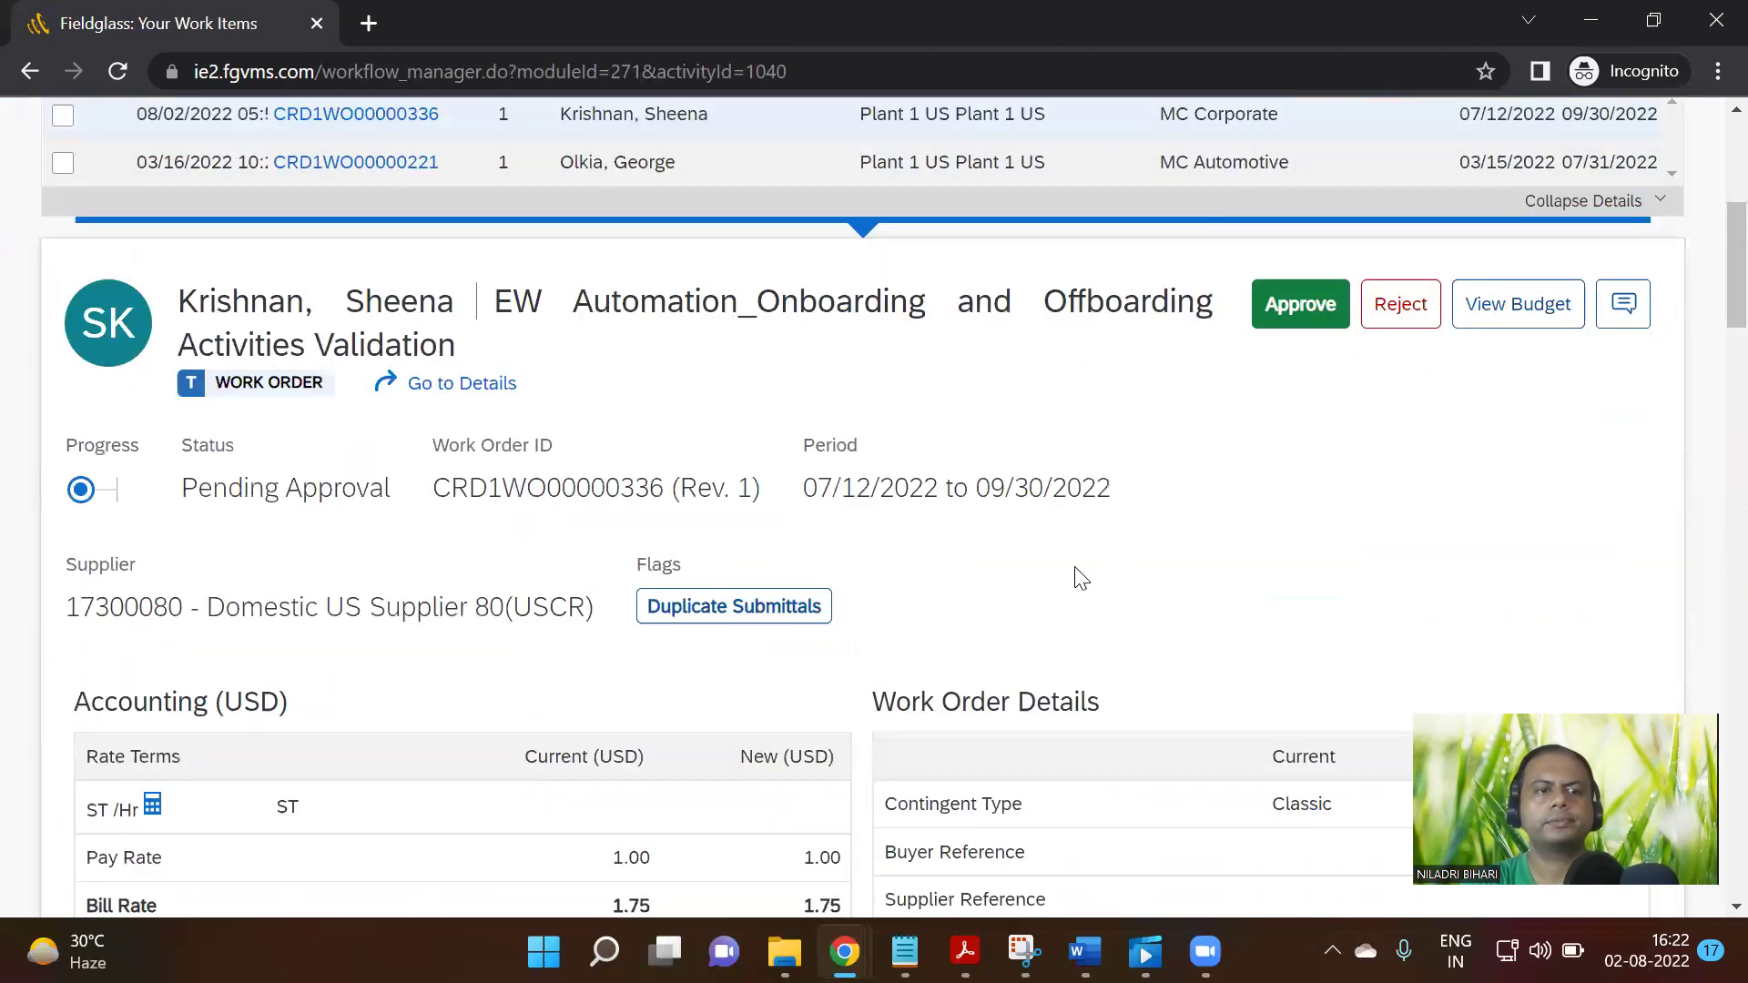
{"action": "scroll", "coordinate": [1074, 586], "scroll_direction": "down", "scroll_amount": 2}
{"action": "scroll", "coordinate": [1074, 585], "scroll_direction": "up", "scroll_amount": 7}
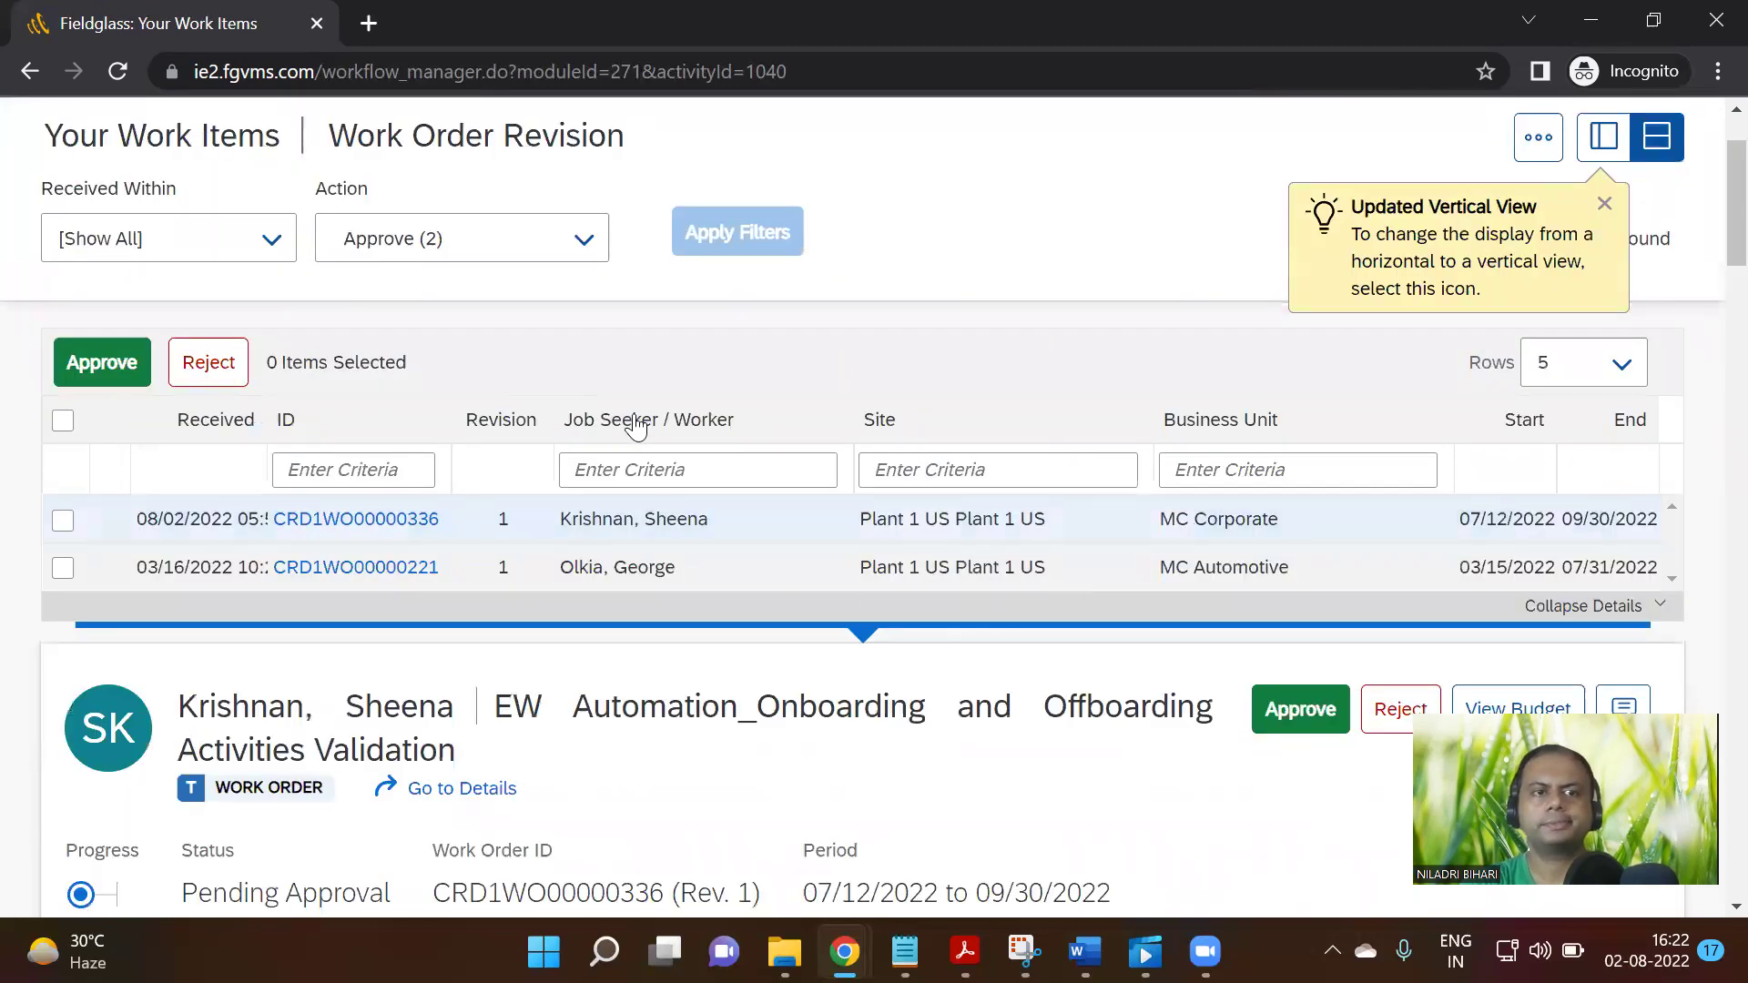
{"action": "scroll", "coordinate": [920, 557], "scroll_direction": "down", "scroll_amount": 6}
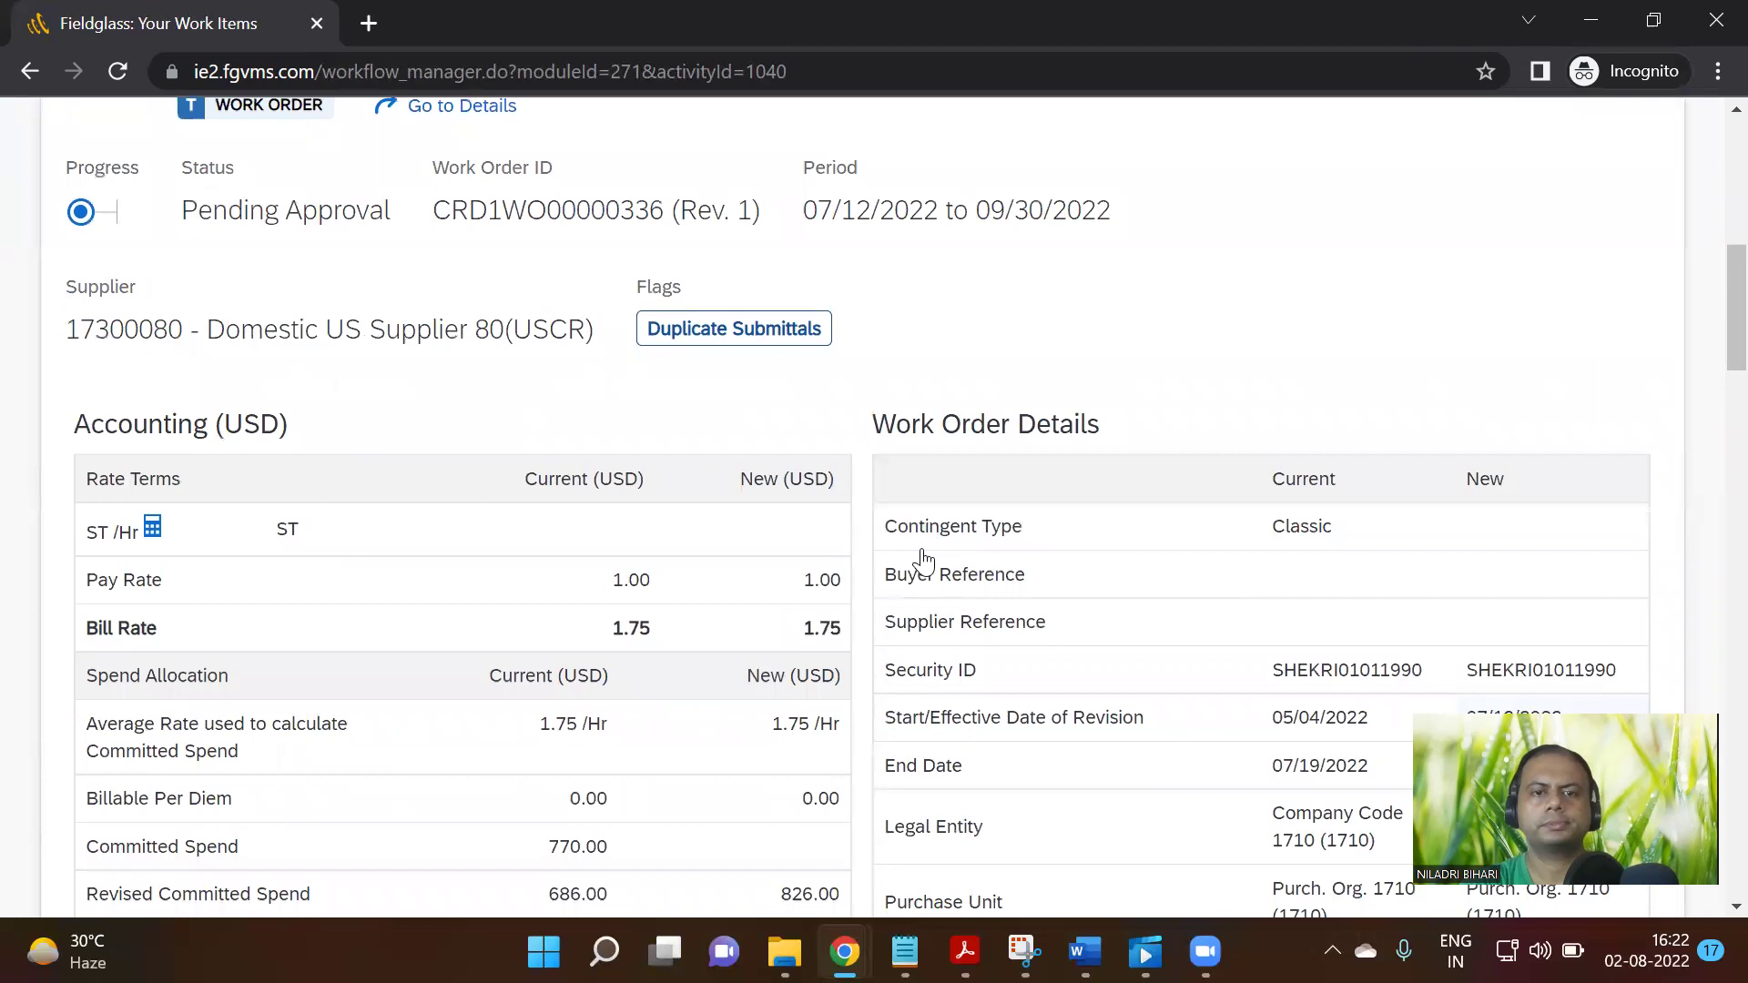
{"action": "scroll", "coordinate": [926, 557], "scroll_direction": "down", "scroll_amount": 2}
{"action": "scroll", "coordinate": [926, 558], "scroll_direction": "down", "scroll_amount": 6}
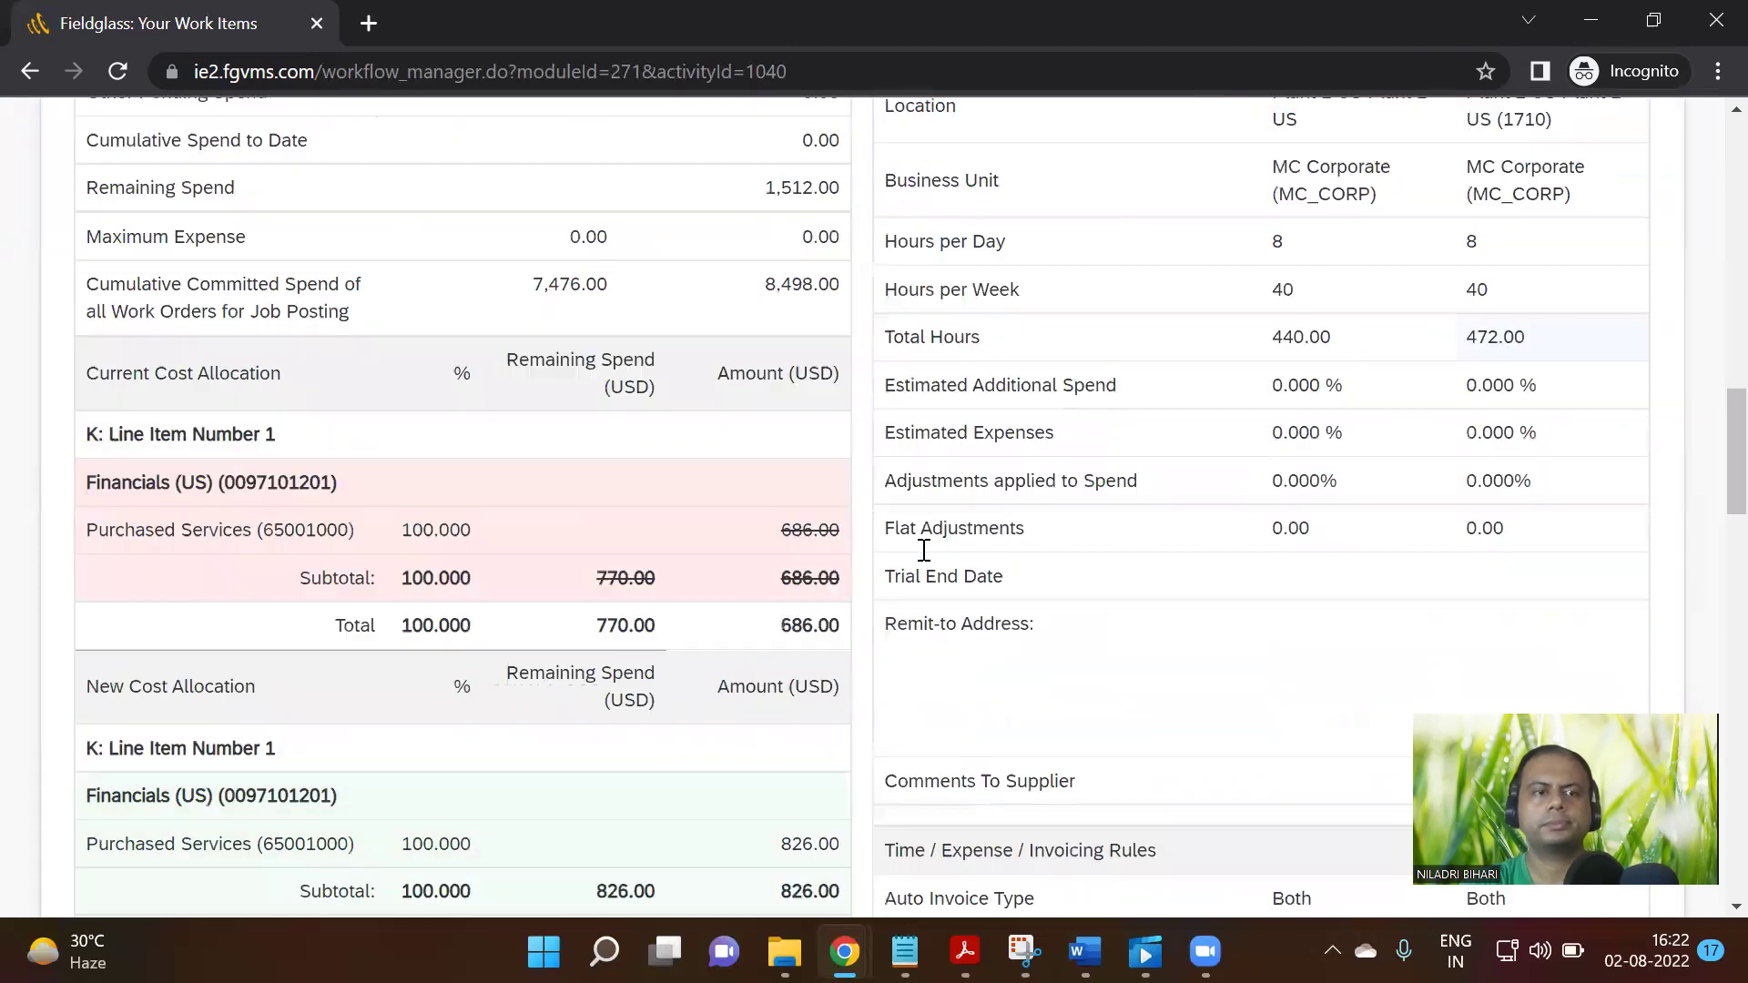
{"action": "scroll", "coordinate": [922, 557], "scroll_direction": "down", "scroll_amount": 1}
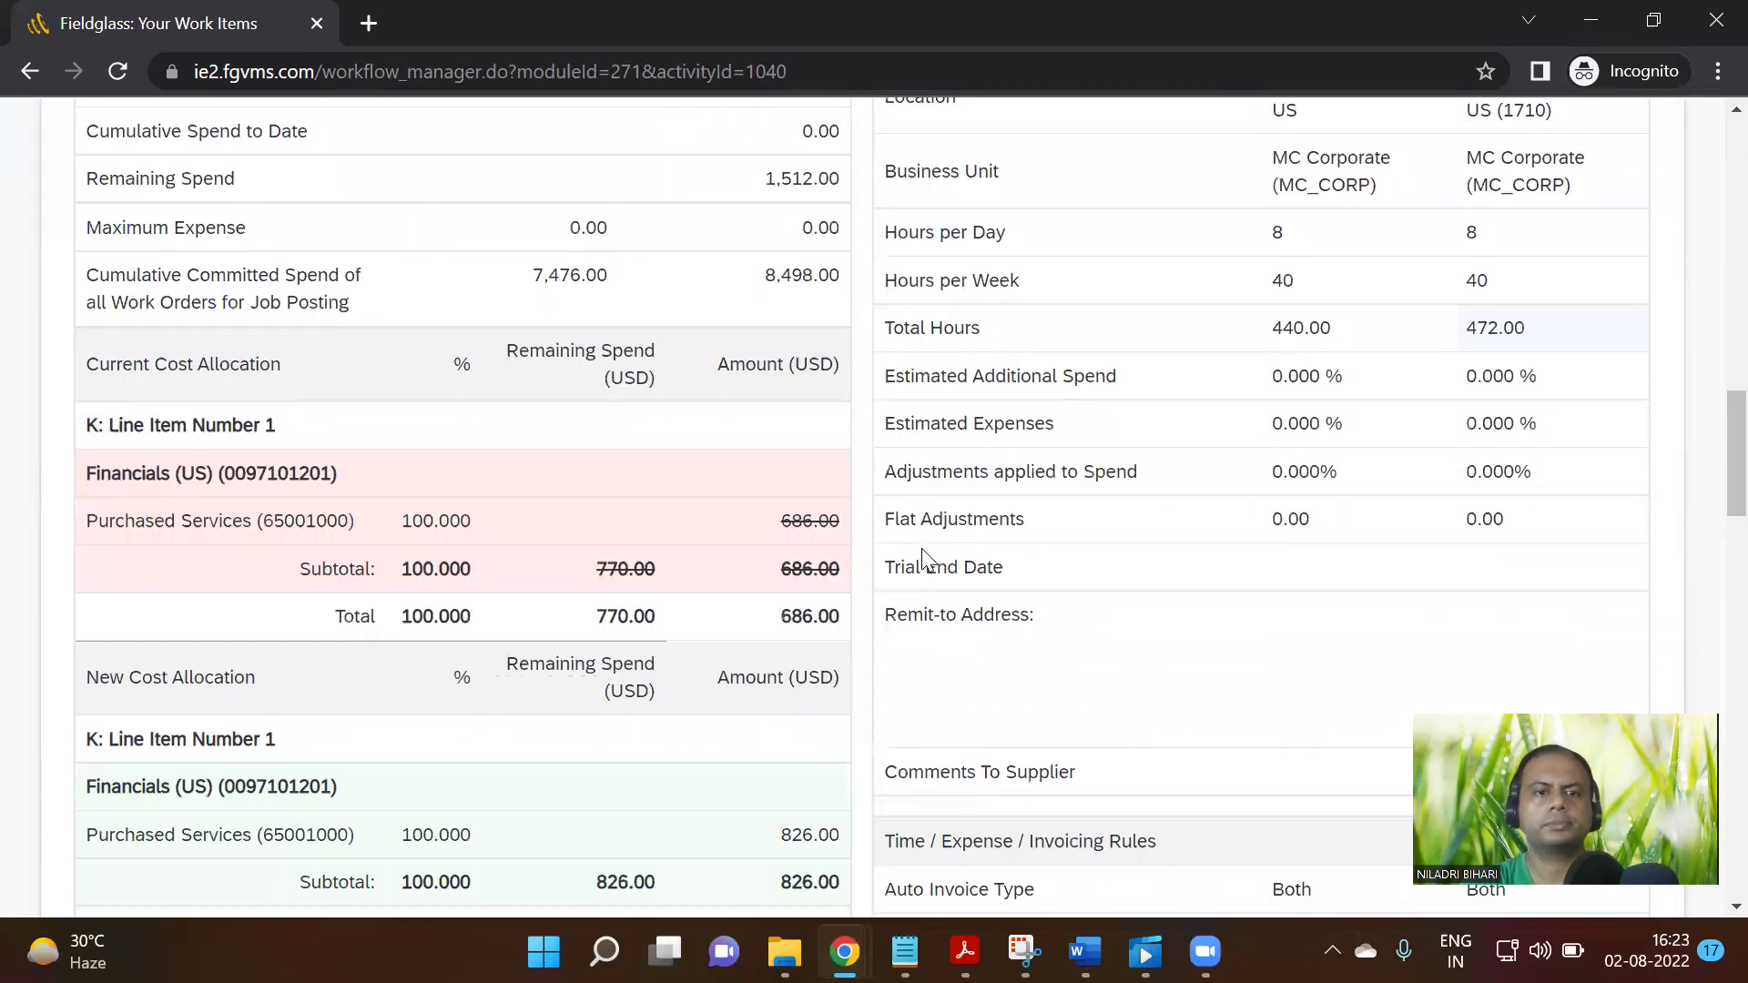
{"action": "scroll", "coordinate": [922, 557], "scroll_direction": "down", "scroll_amount": 7}
{"action": "scroll", "coordinate": [926, 557], "scroll_direction": "up", "scroll_amount": 4}
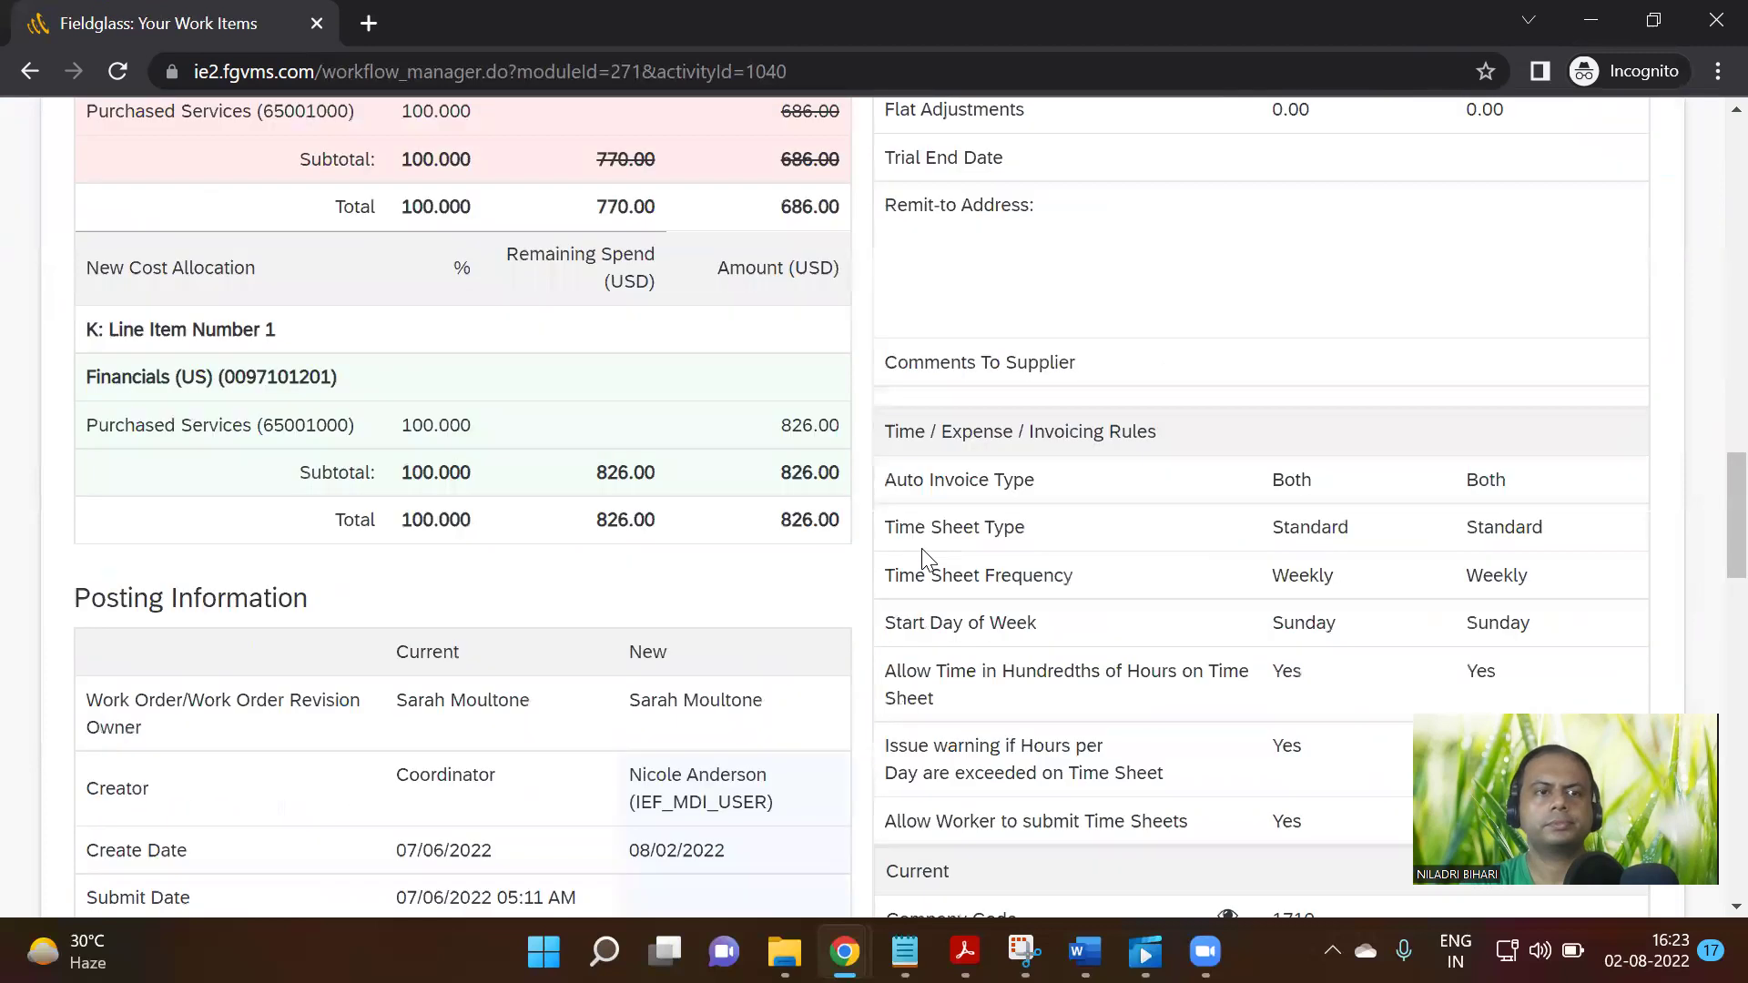
{"action": "scroll", "coordinate": [926, 557], "scroll_direction": "down", "scroll_amount": 7}
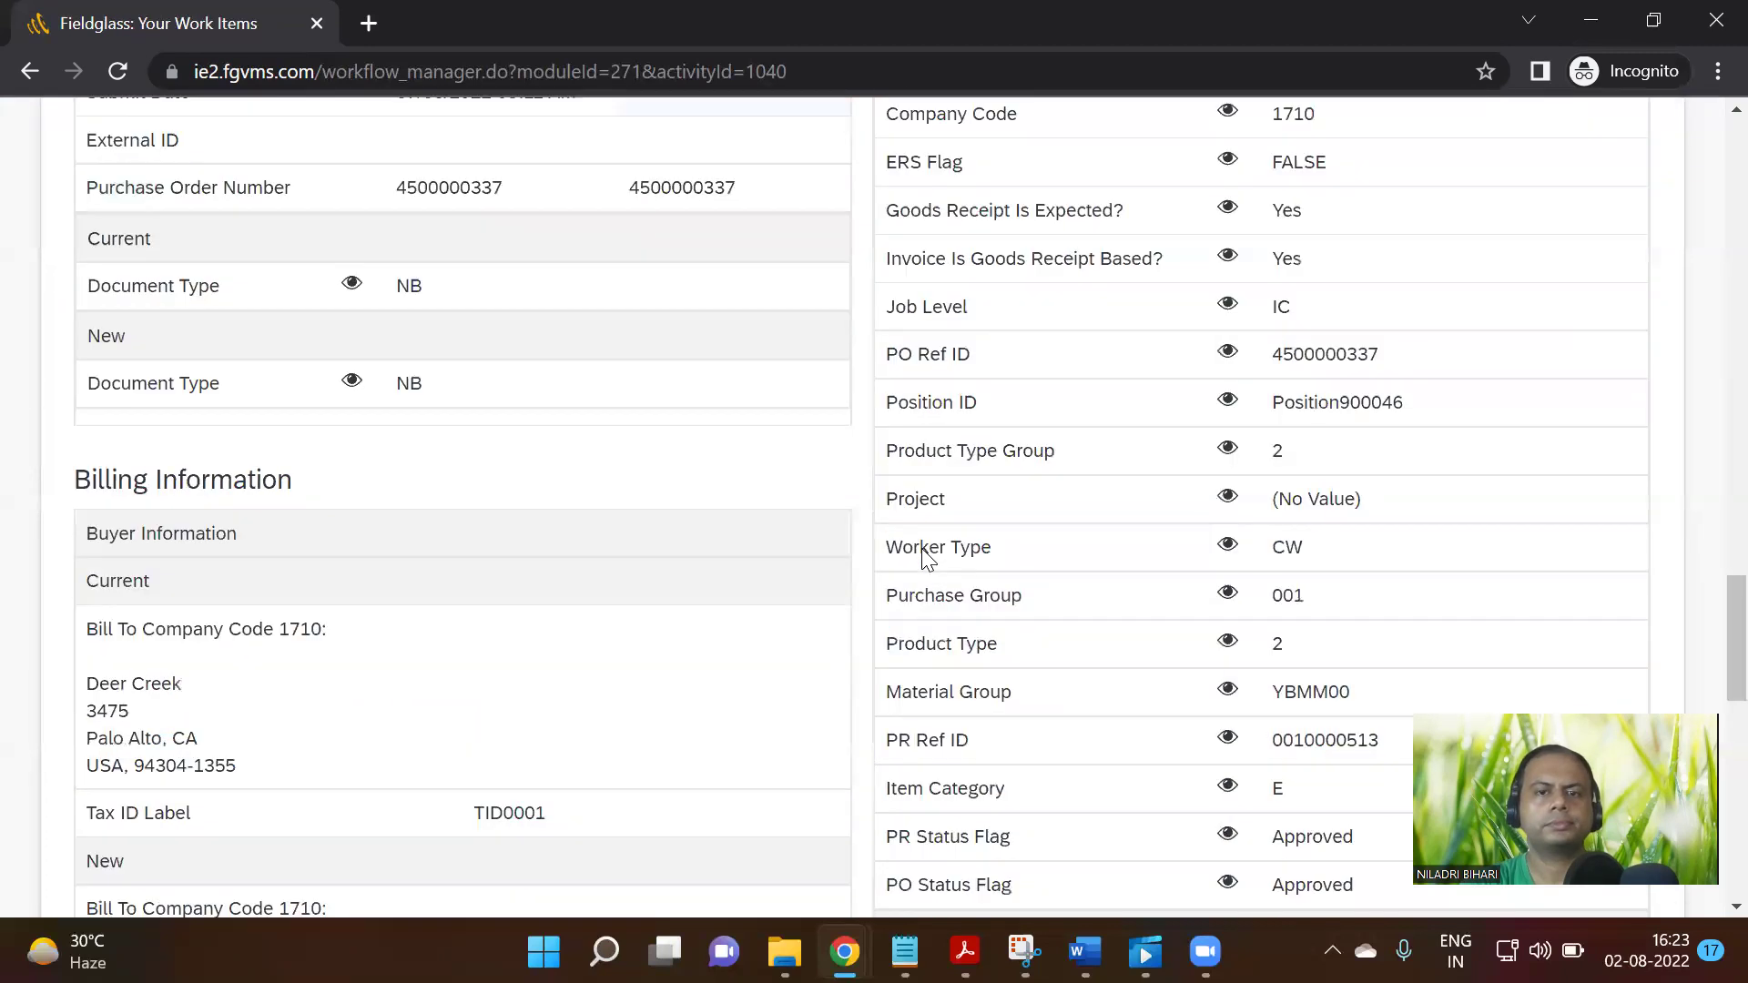
{"action": "scroll", "coordinate": [922, 558], "scroll_direction": "down", "scroll_amount": 10}
{"action": "scroll", "coordinate": [923, 557], "scroll_direction": "up", "scroll_amount": 4}
{"action": "scroll", "coordinate": [923, 557], "scroll_direction": "up", "scroll_amount": 4}
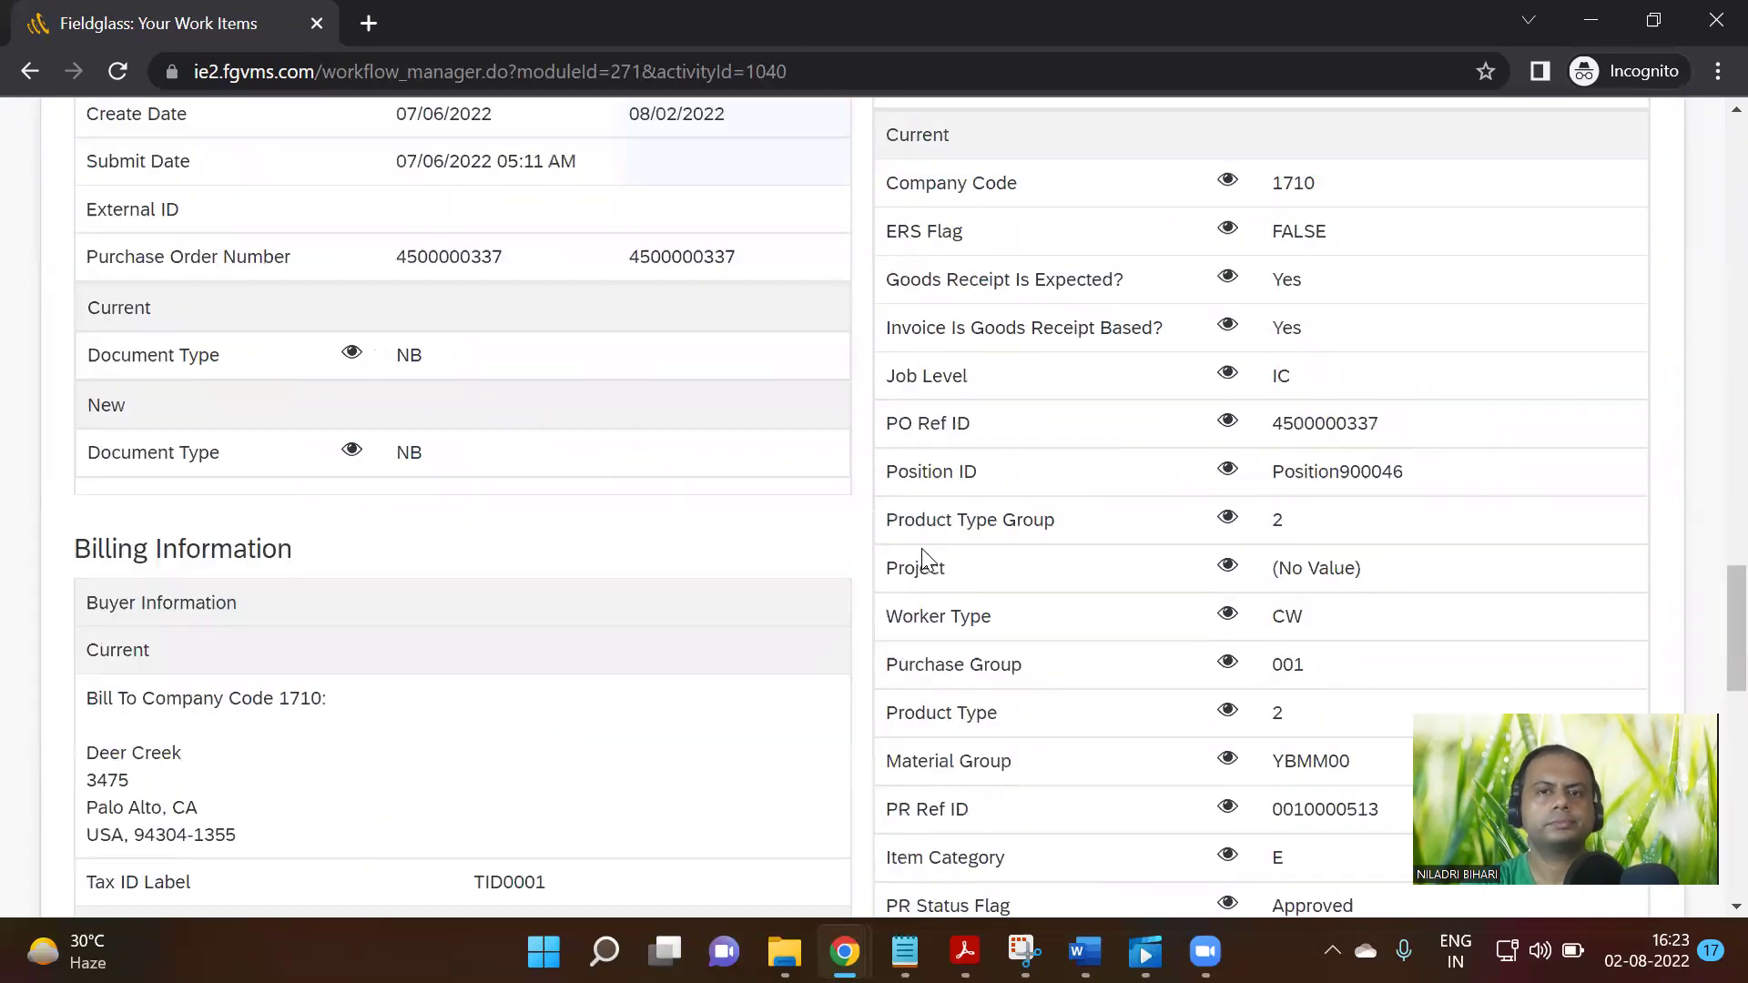
{"action": "scroll", "coordinate": [922, 557], "scroll_direction": "up", "scroll_amount": 7}
{"action": "scroll", "coordinate": [922, 557], "scroll_direction": "up", "scroll_amount": 7}
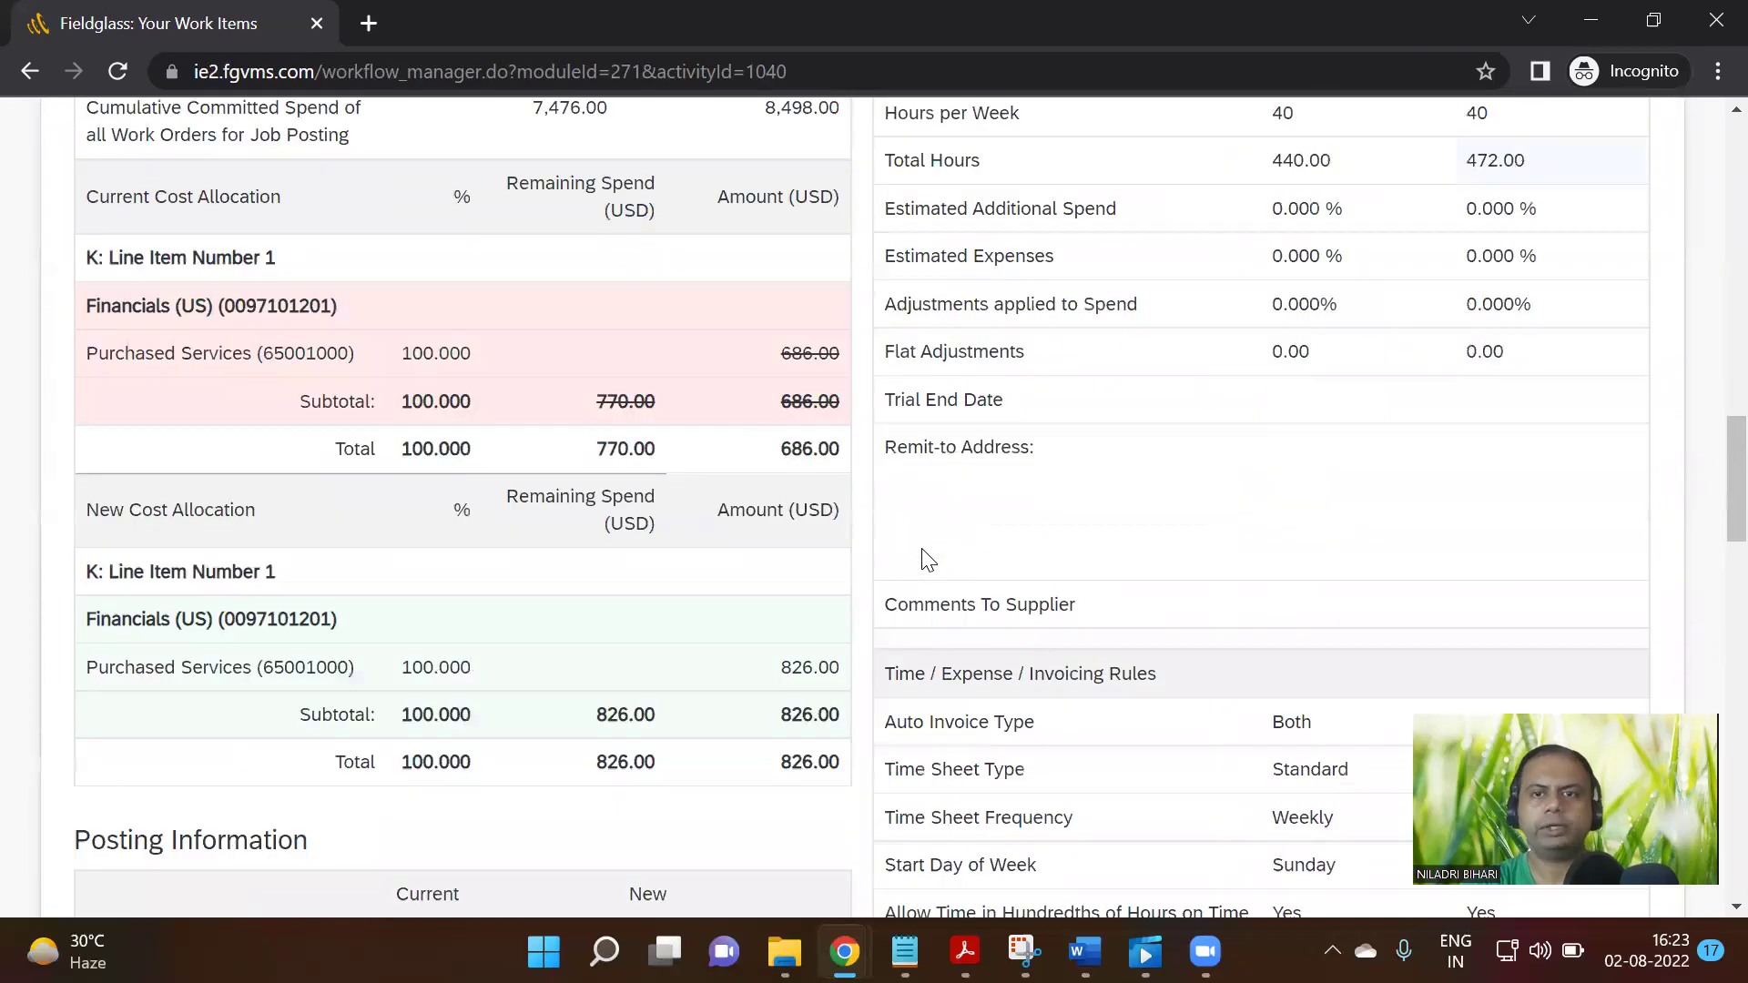
{"action": "scroll", "coordinate": [926, 557], "scroll_direction": "up", "scroll_amount": 5}
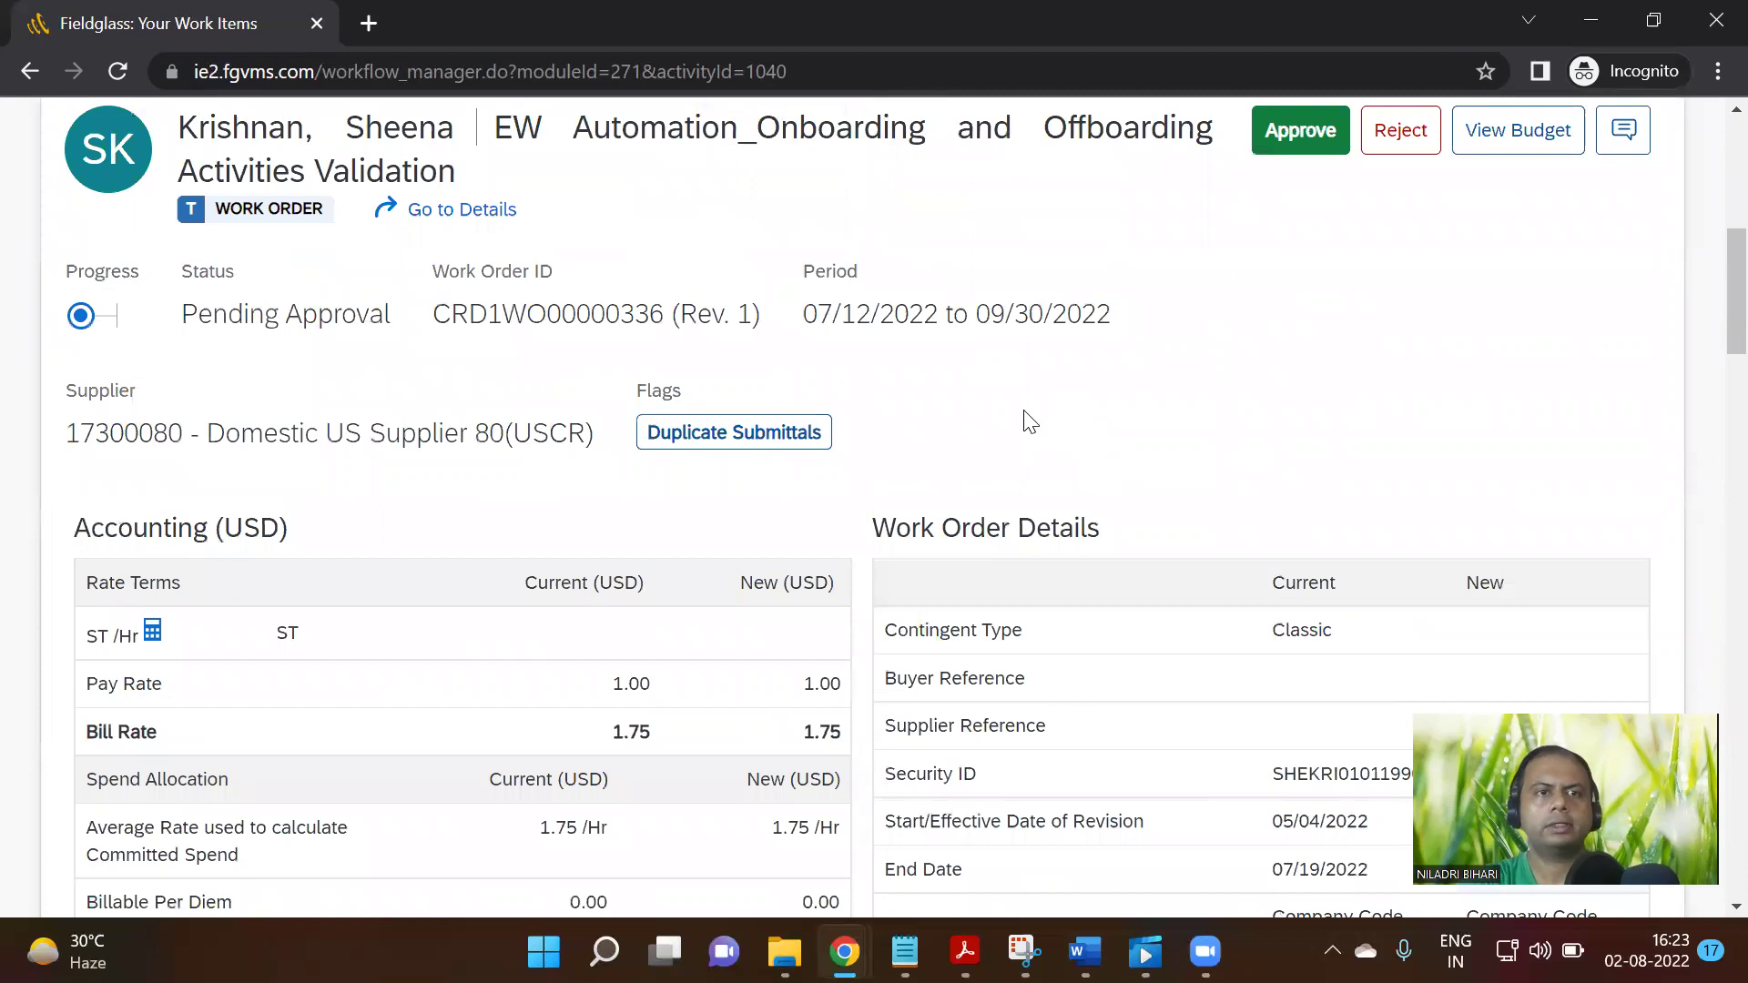
Open the details page of work order CRD1WO00000336 and review its period dates
{"action": "left_click", "coordinate": [483, 212]}
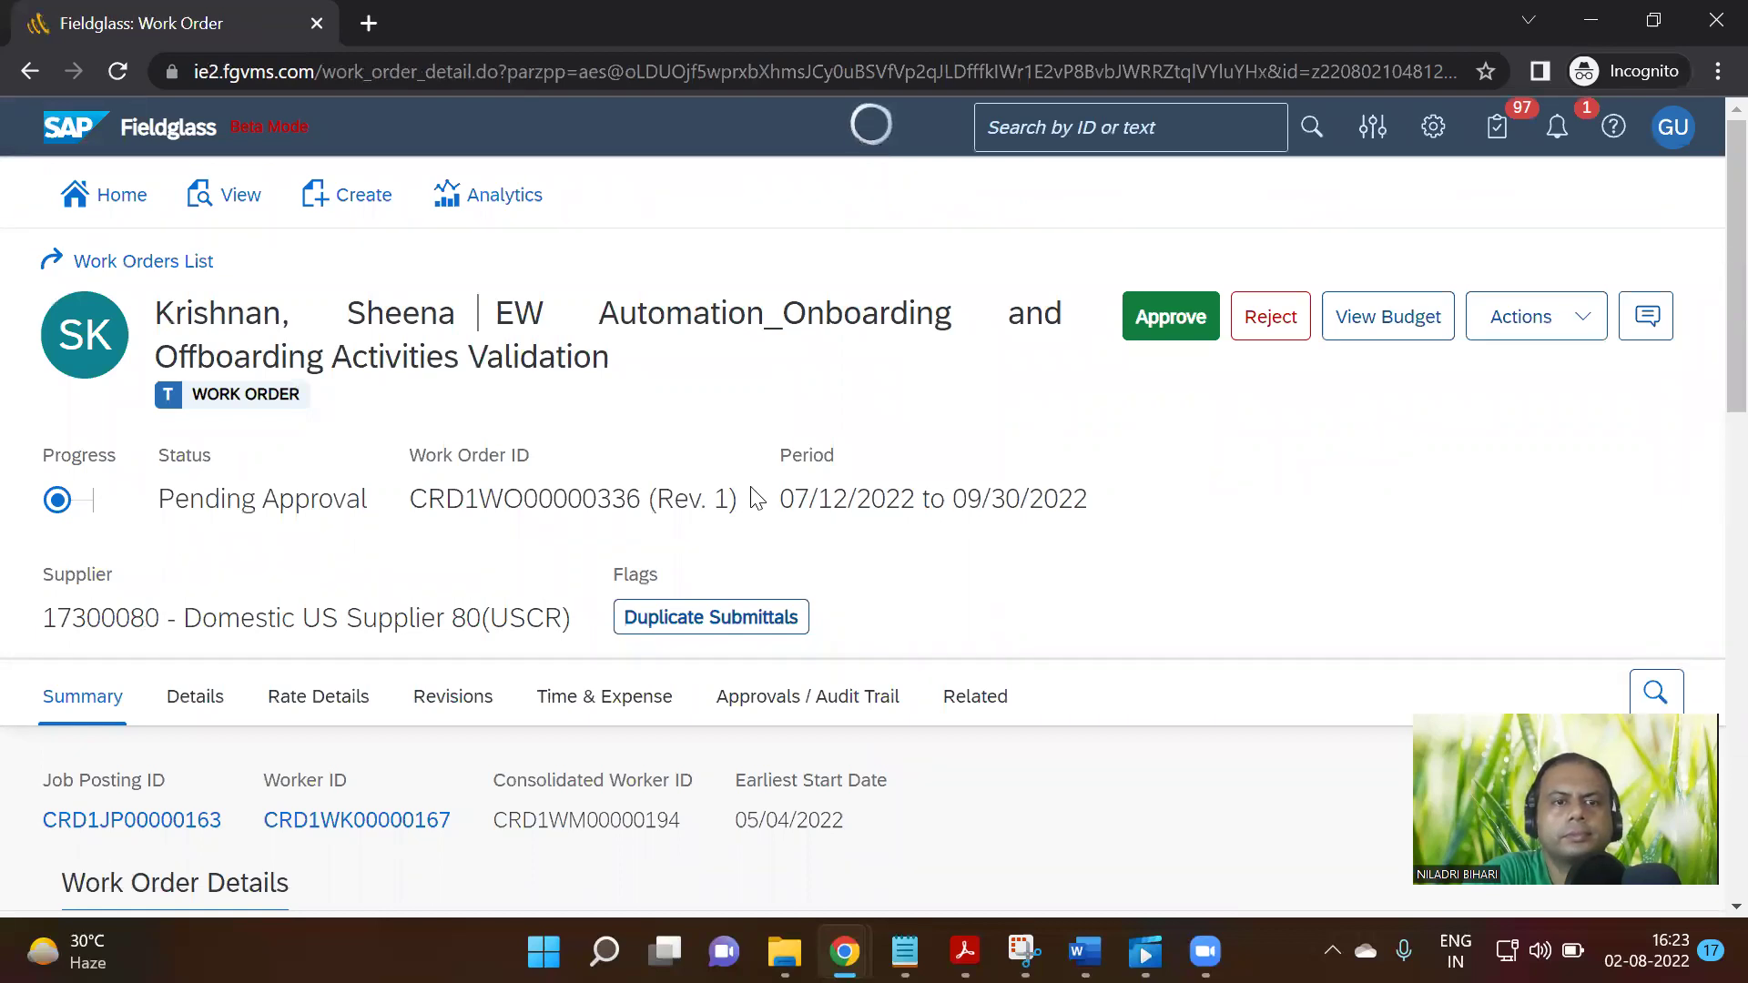
{"action": "left_click_drag", "start_coordinate": [780, 499], "coordinate": [1089, 507]}
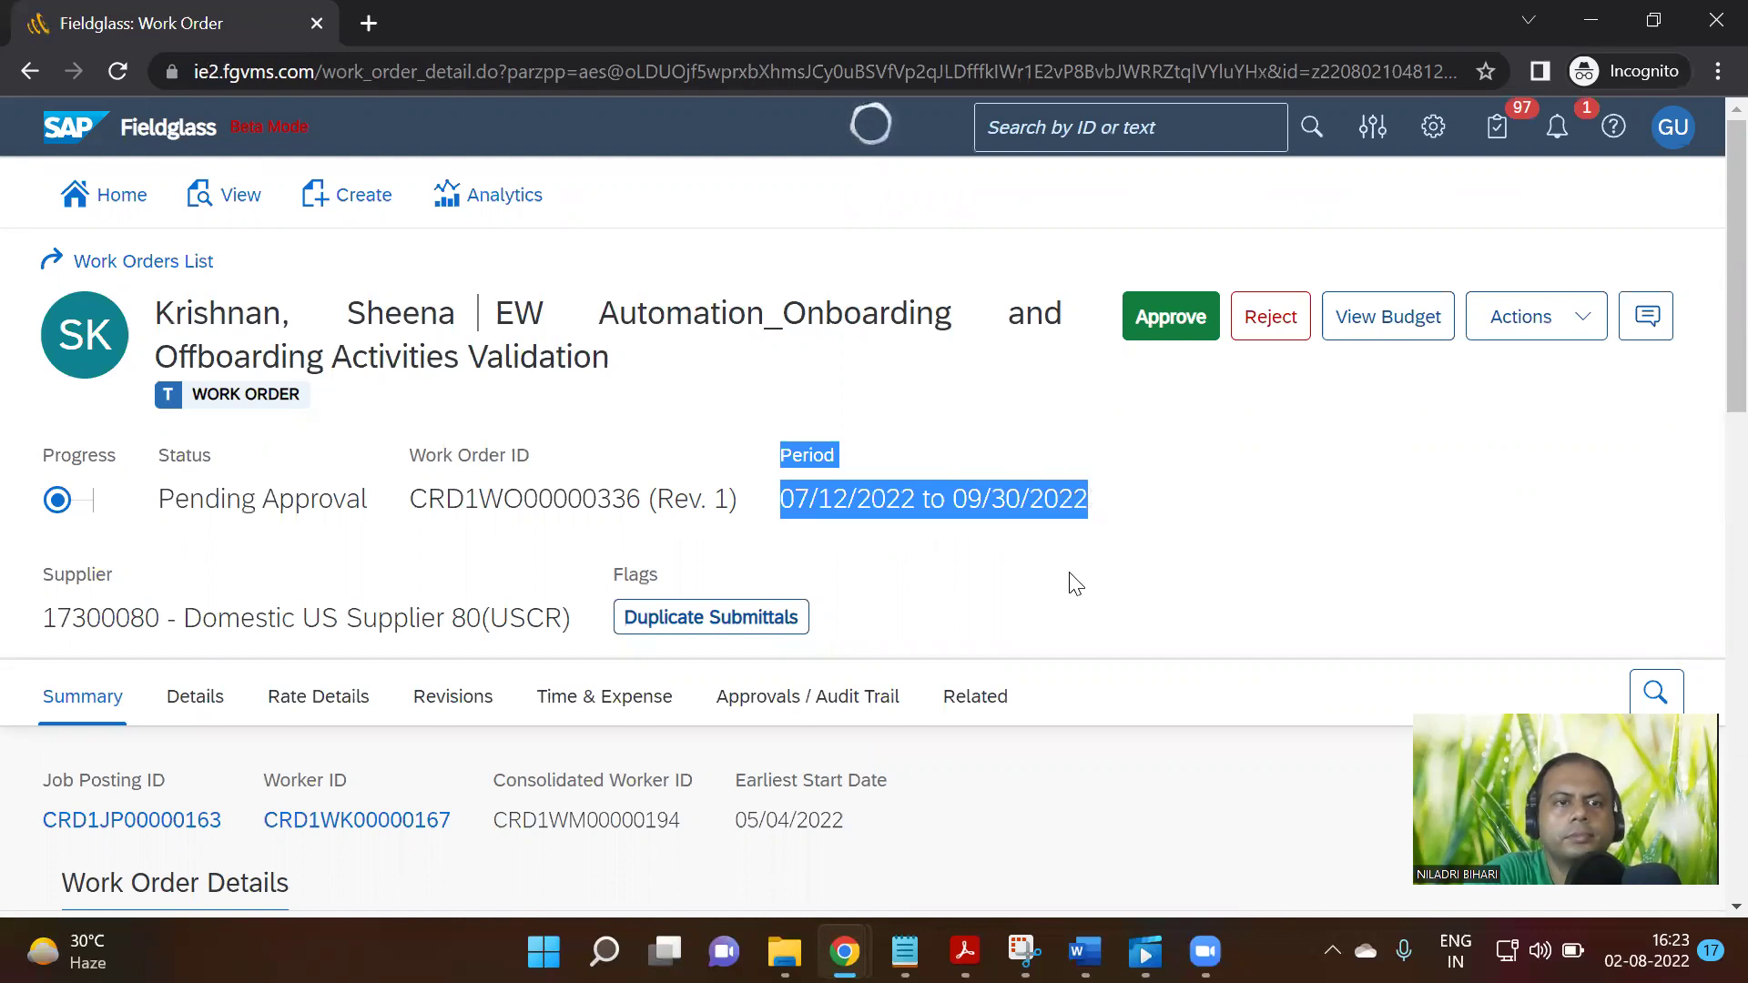
{"action": "scroll", "coordinate": [1091, 640], "scroll_direction": "down", "scroll_amount": 4}
{"action": "scroll", "coordinate": [1095, 629], "scroll_direction": "down", "scroll_amount": 5}
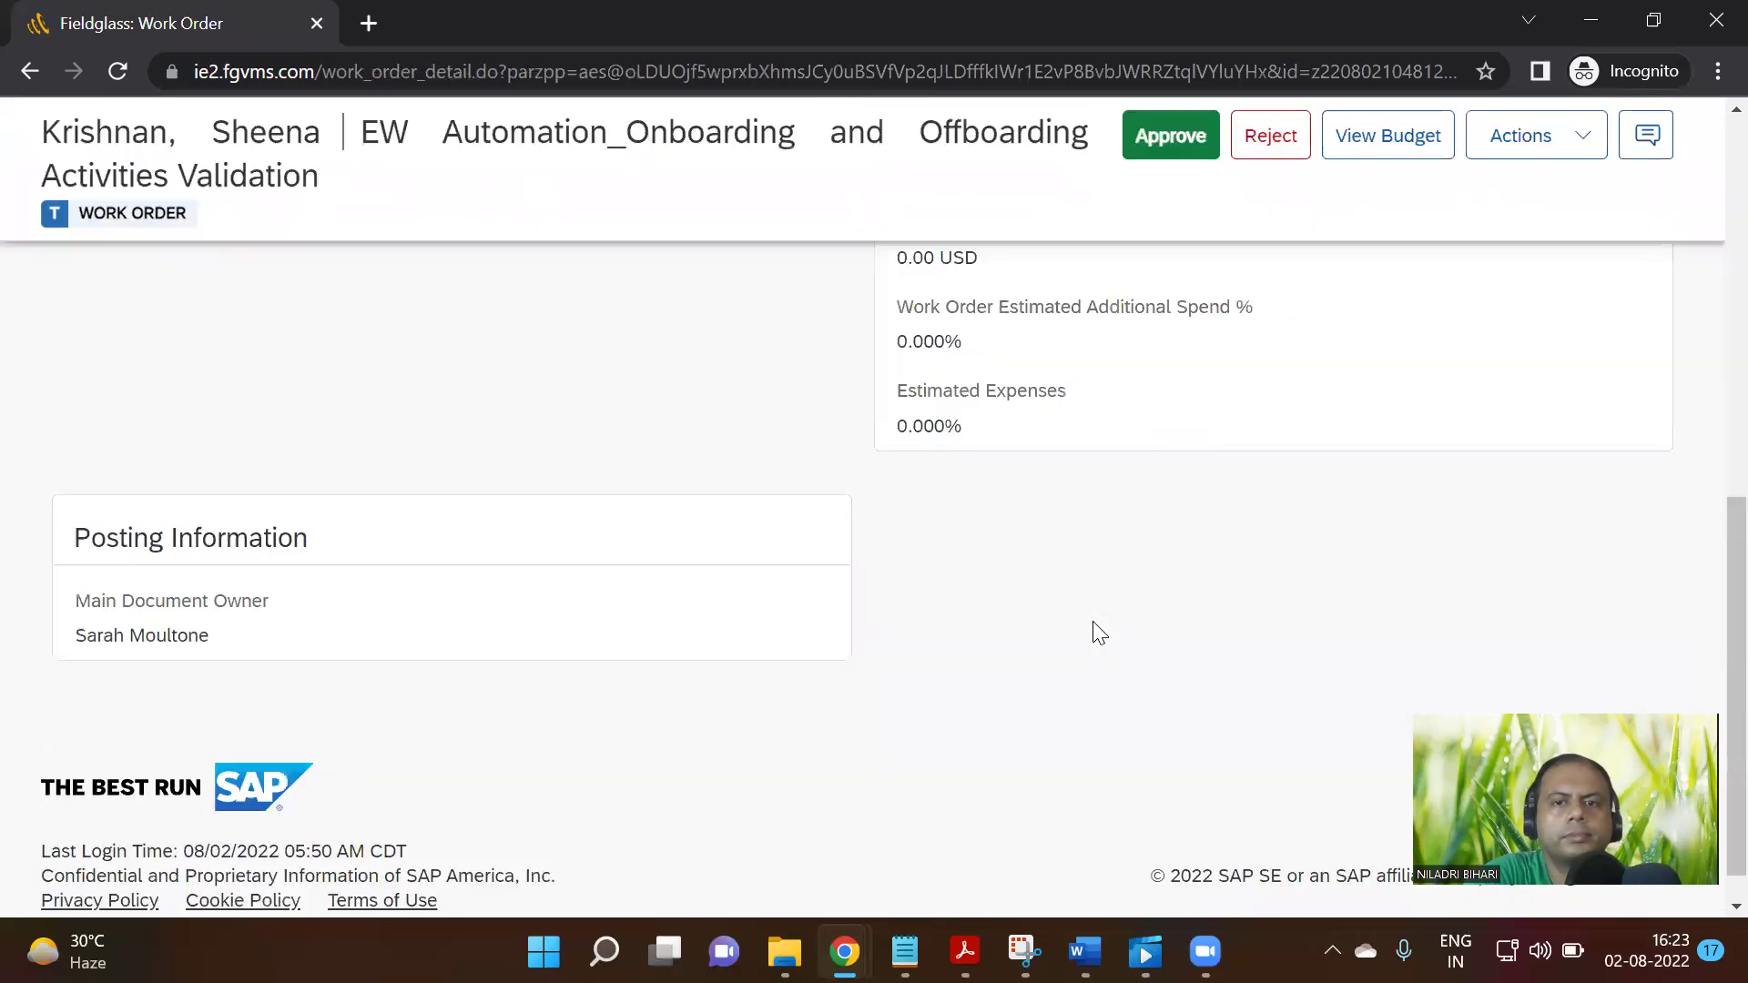
{"action": "scroll", "coordinate": [1102, 619], "scroll_direction": "up", "scroll_amount": 2}
{"action": "scroll", "coordinate": [1108, 606], "scroll_direction": "up", "scroll_amount": 10}
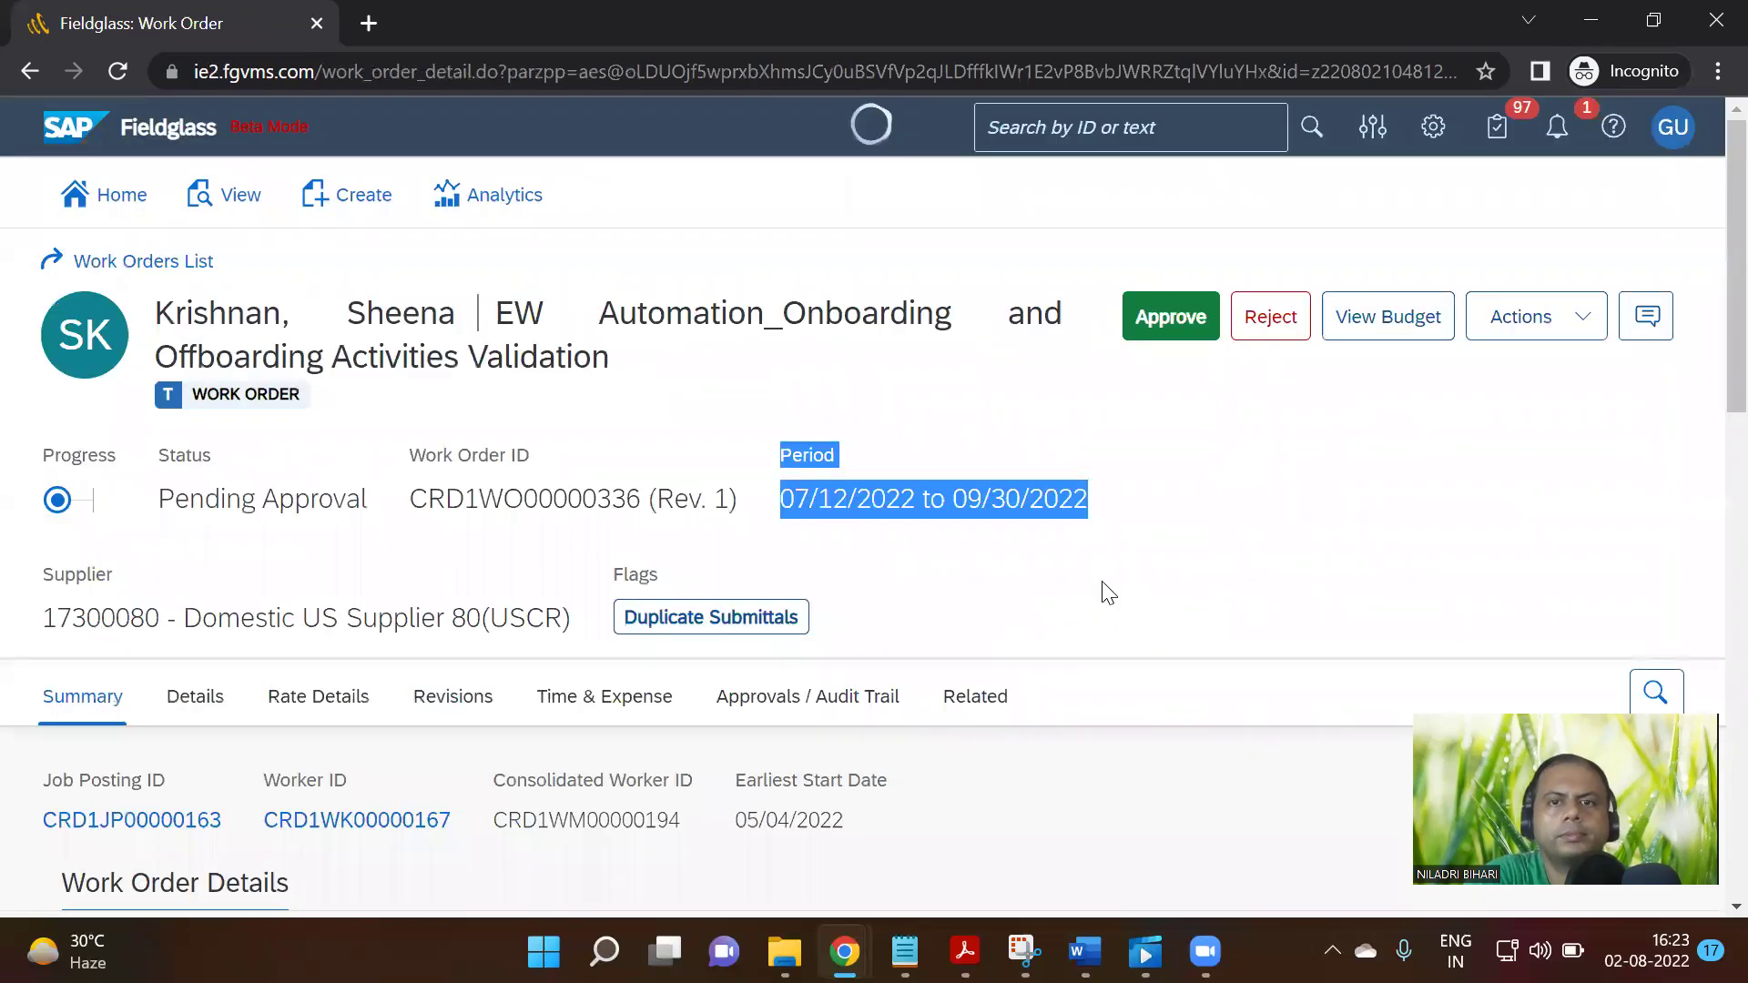
Approve the work order revision and go back to the Work Orders list
{"action": "left_click", "coordinate": [1152, 323]}
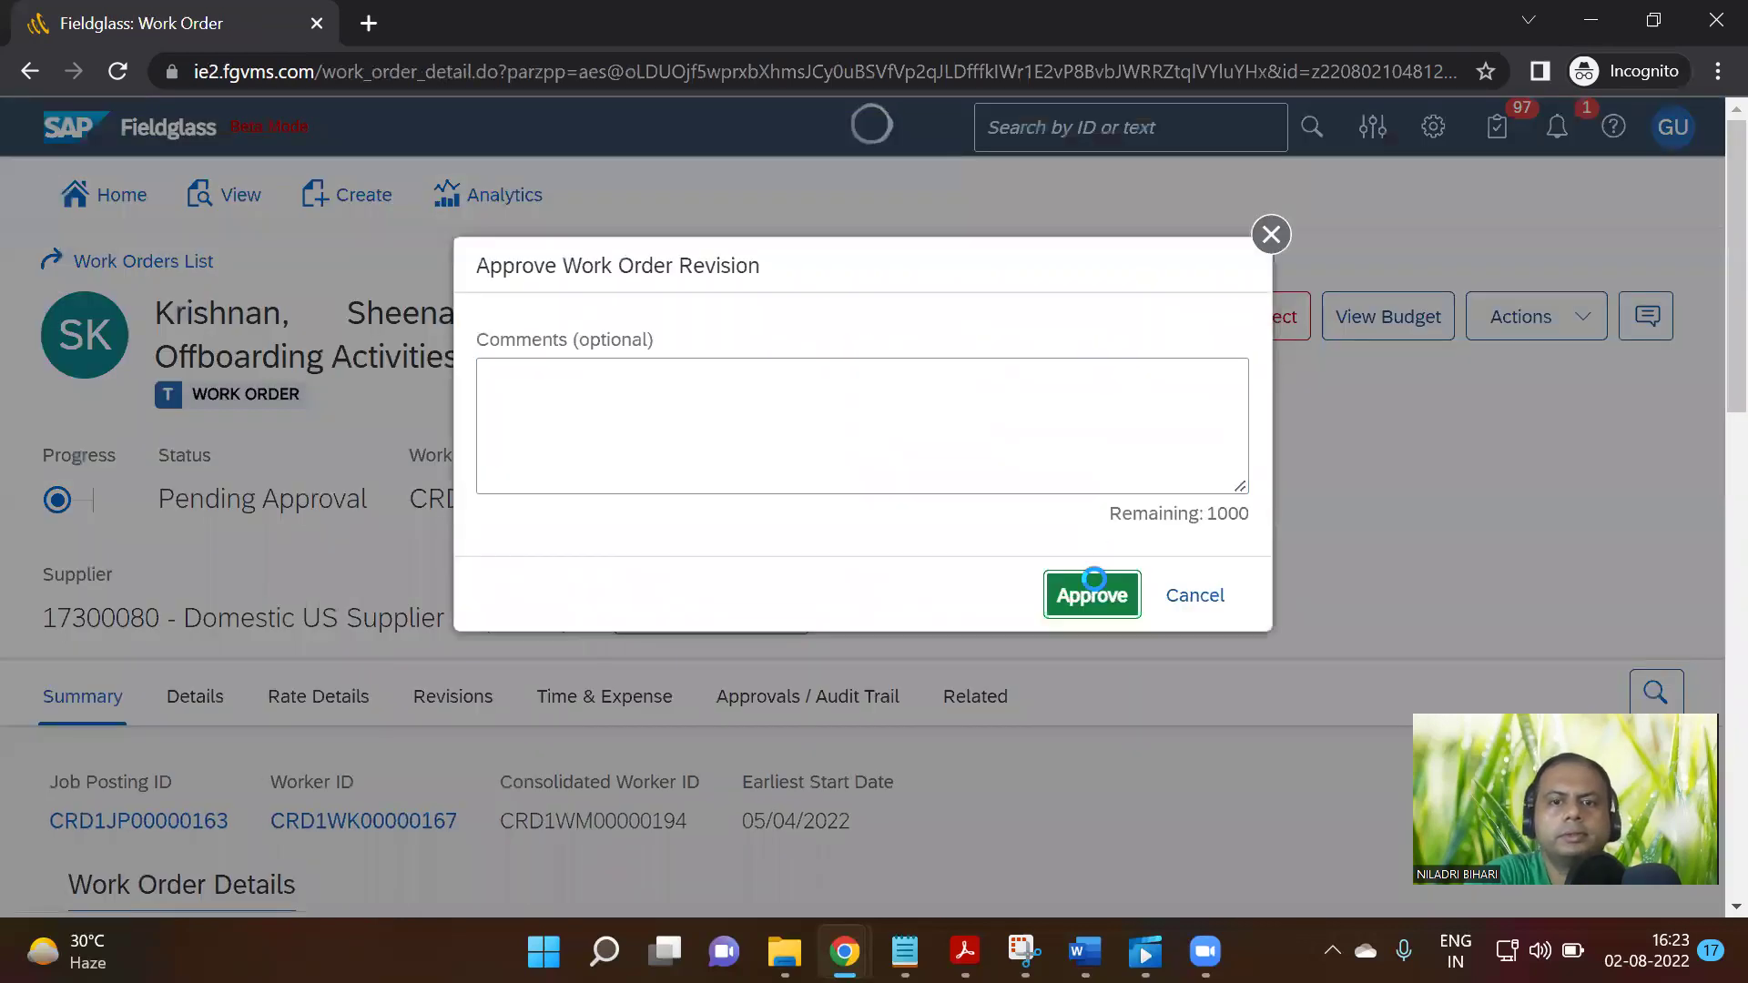
{"action": "left_click", "coordinate": [1093, 593]}
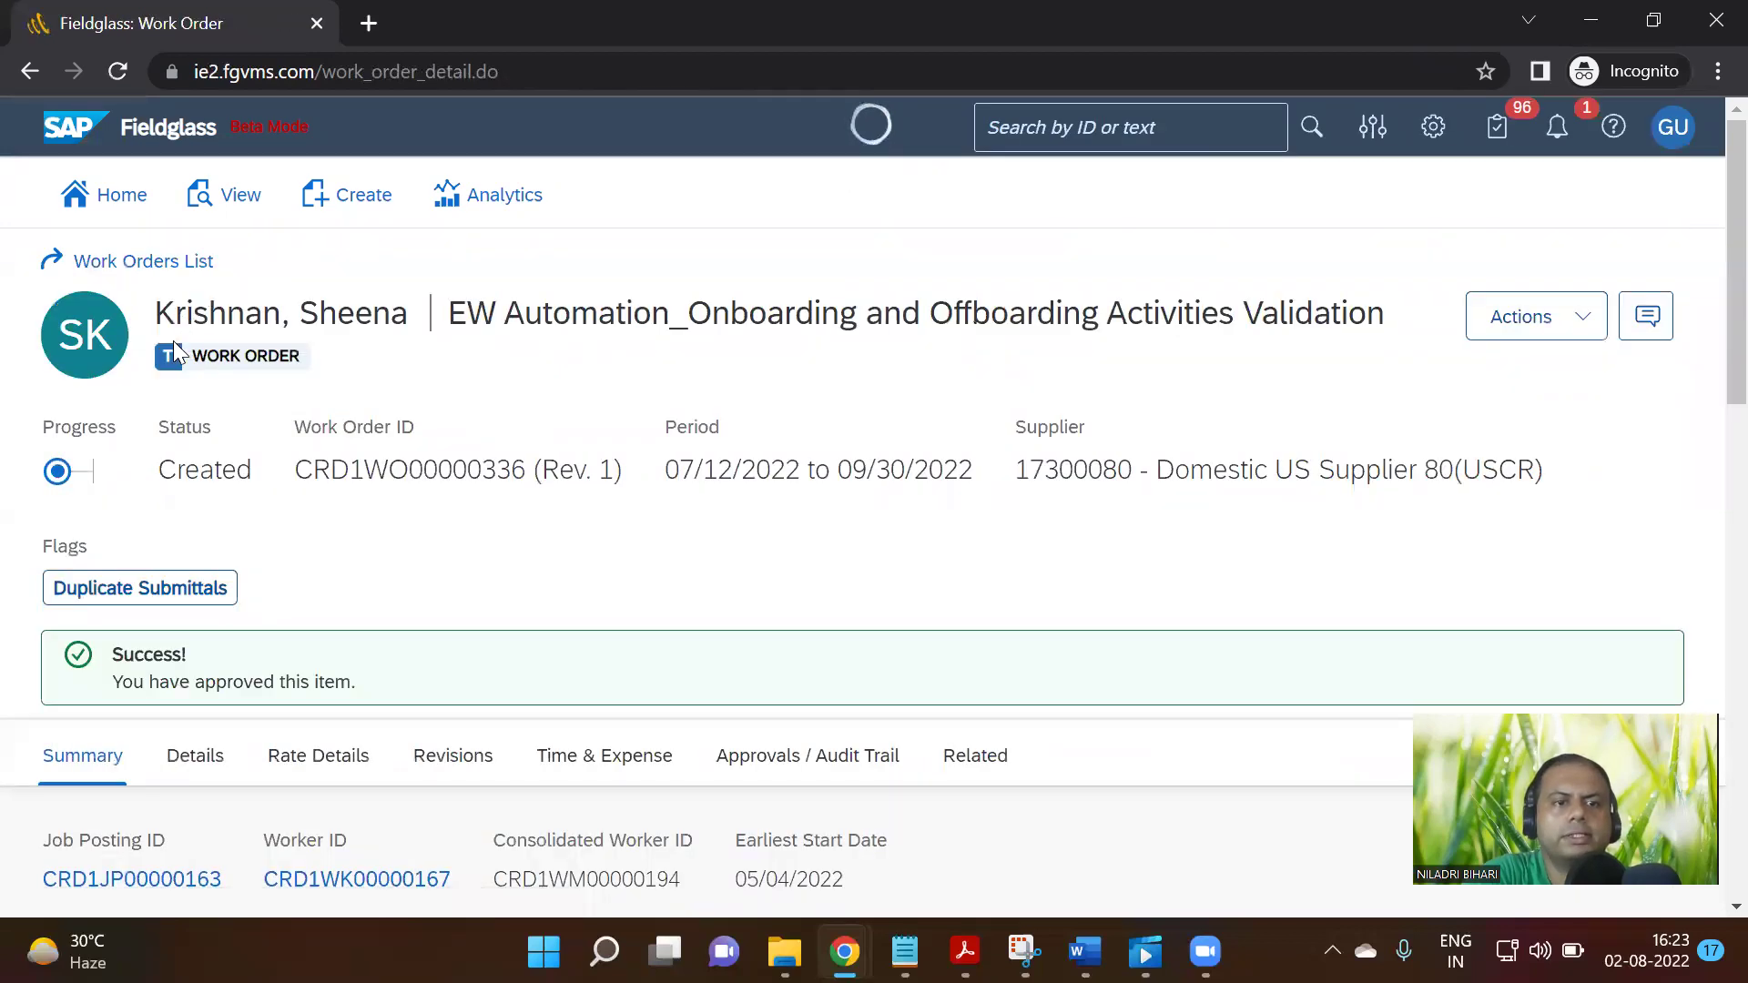
{"action": "left_click", "coordinate": [192, 266]}
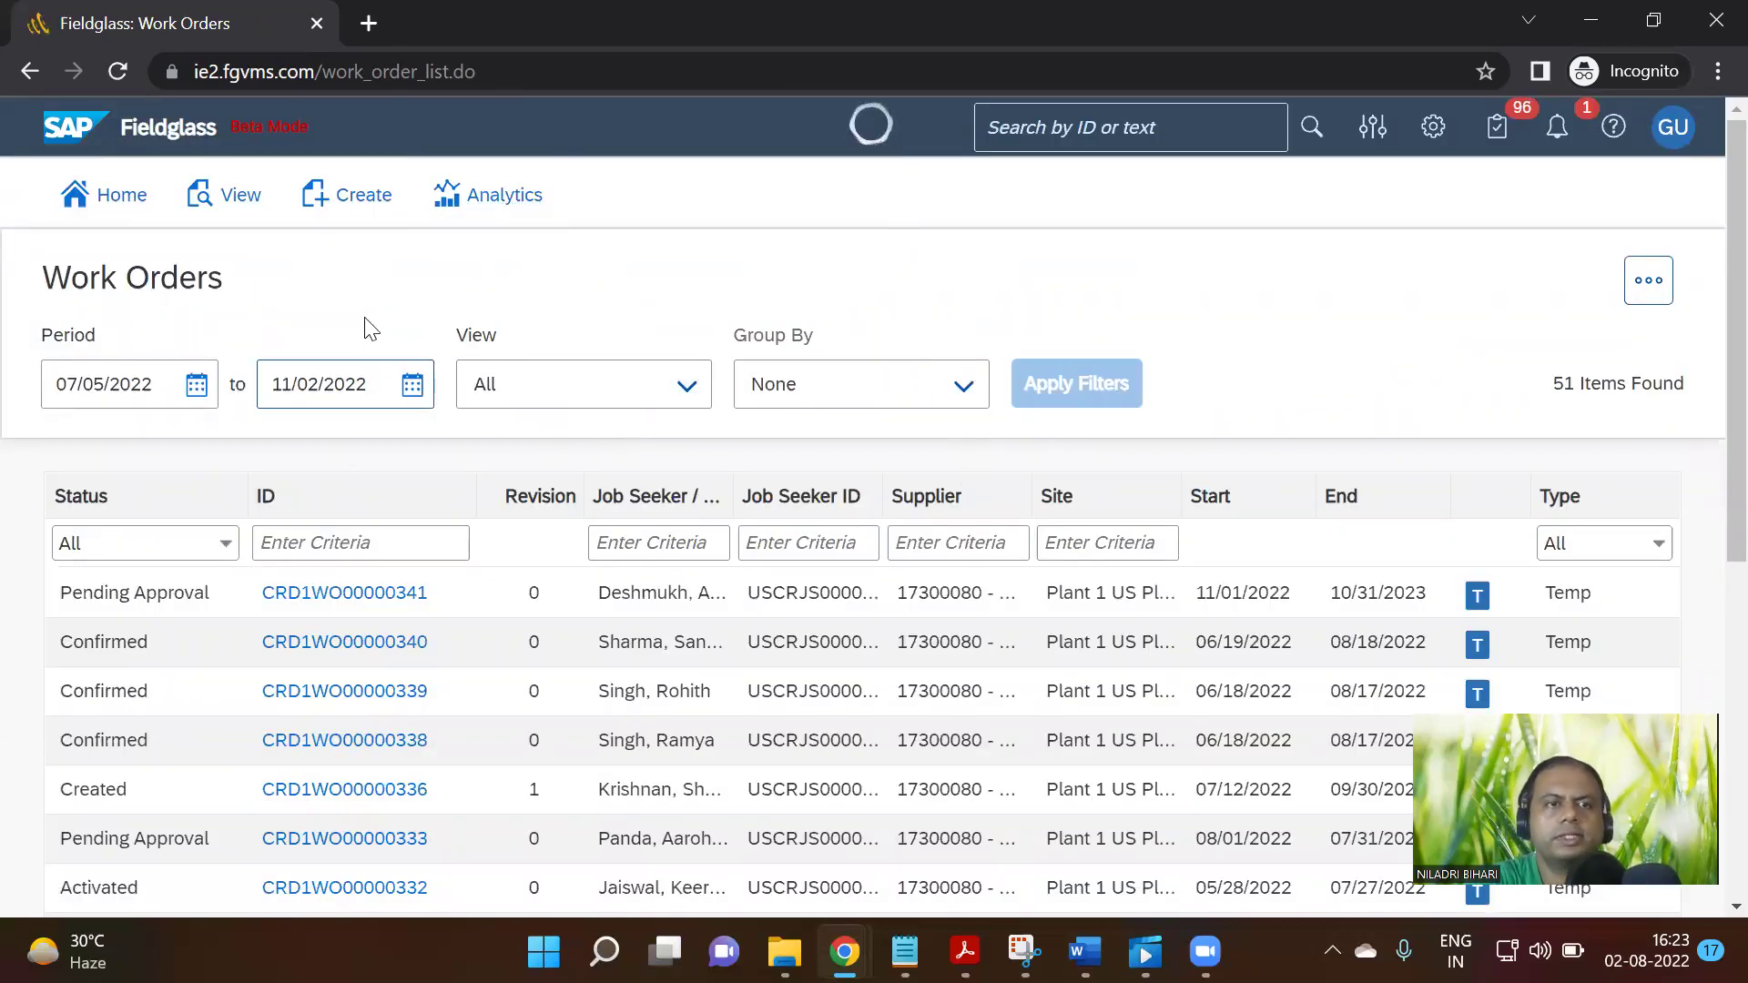
{"action": "left_click", "coordinate": [1555, 132]}
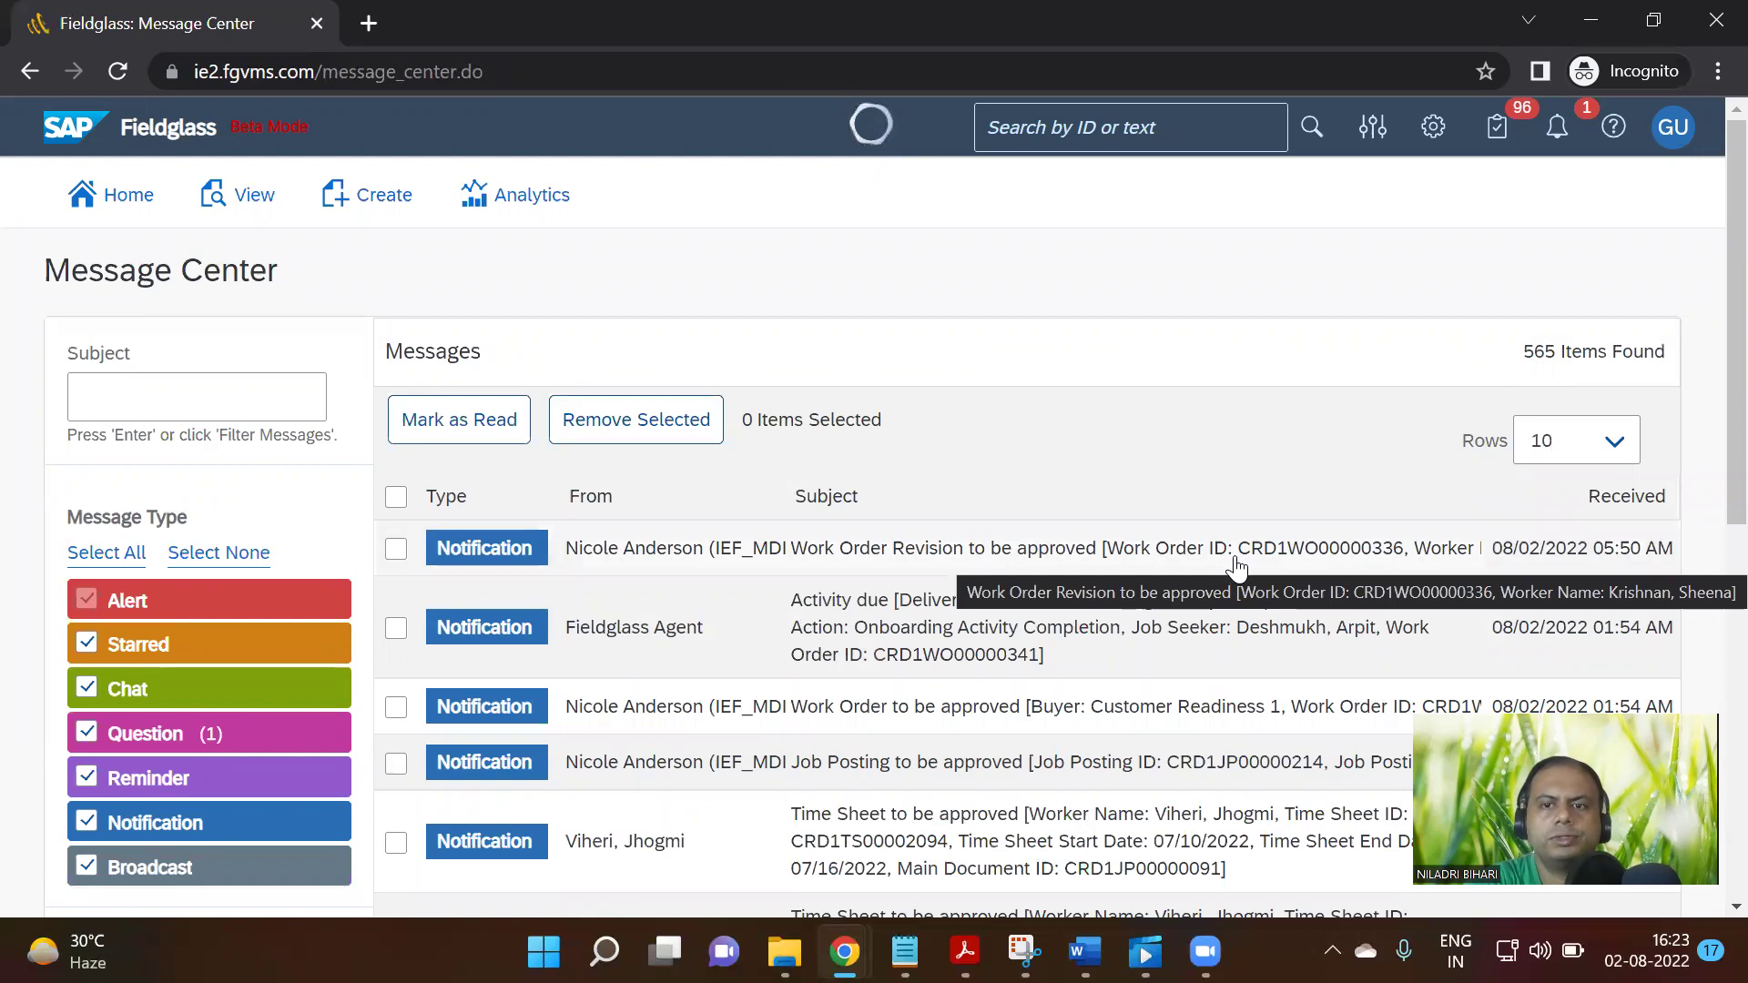
{"action": "left_click", "coordinate": [248, 194]}
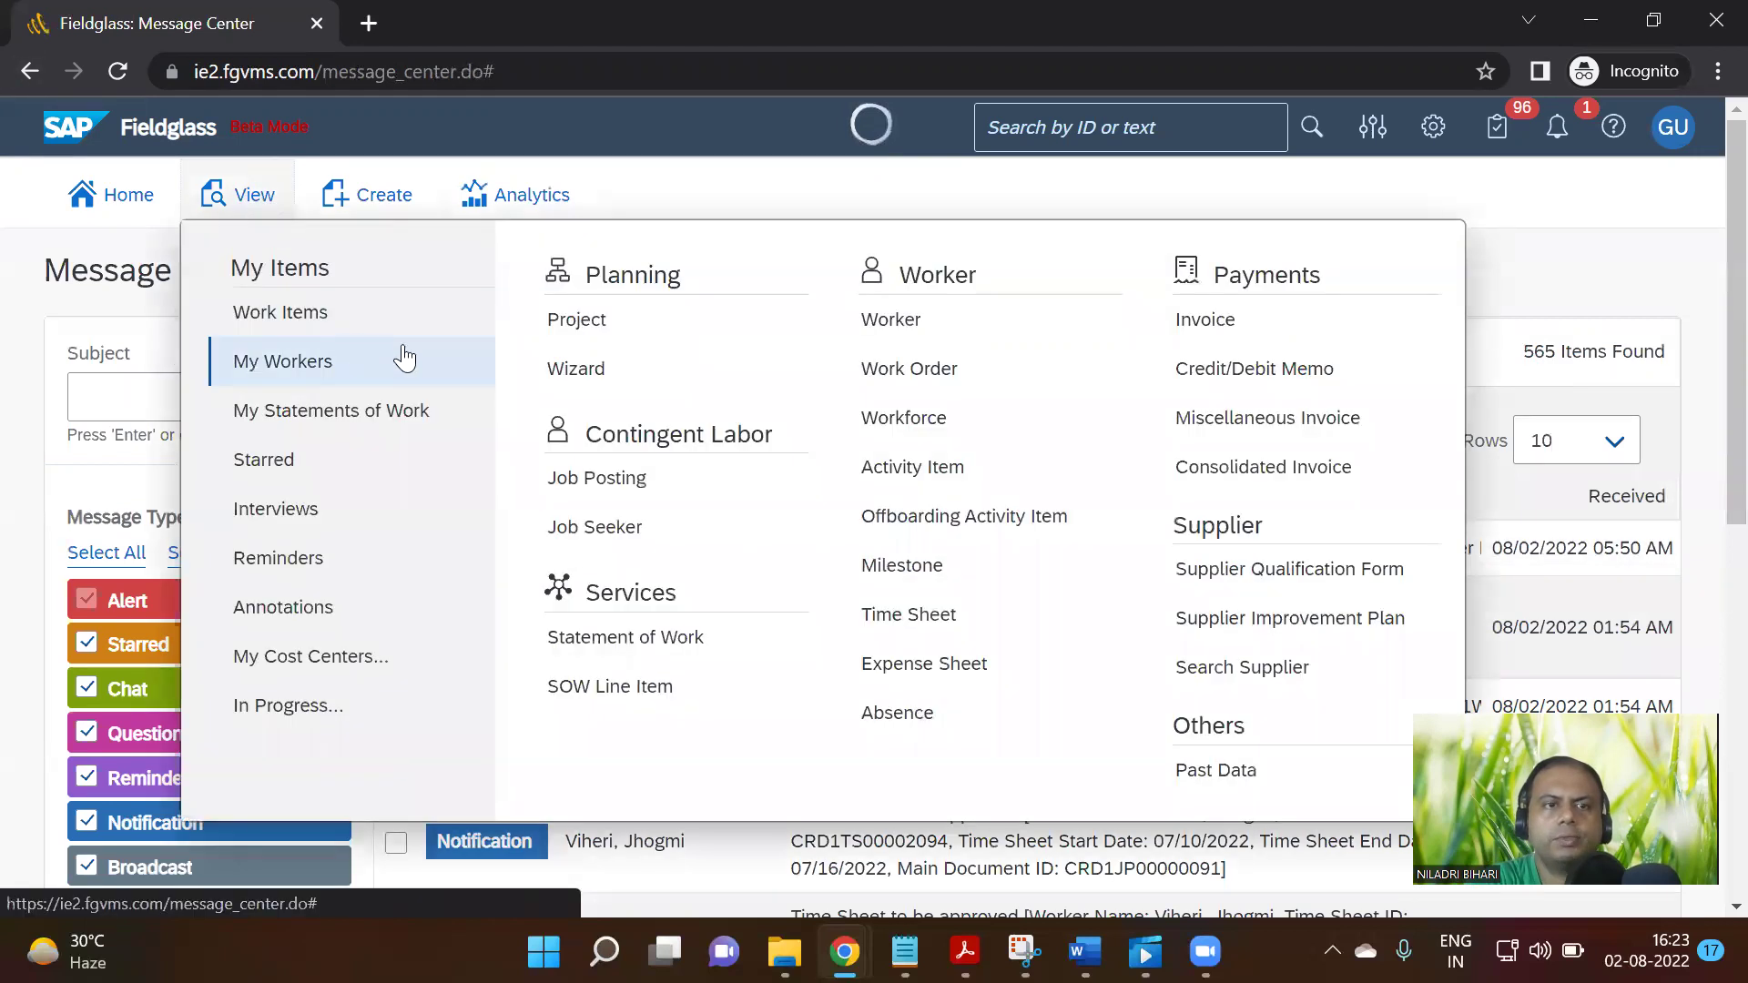
{"action": "left_click", "coordinate": [936, 370]}
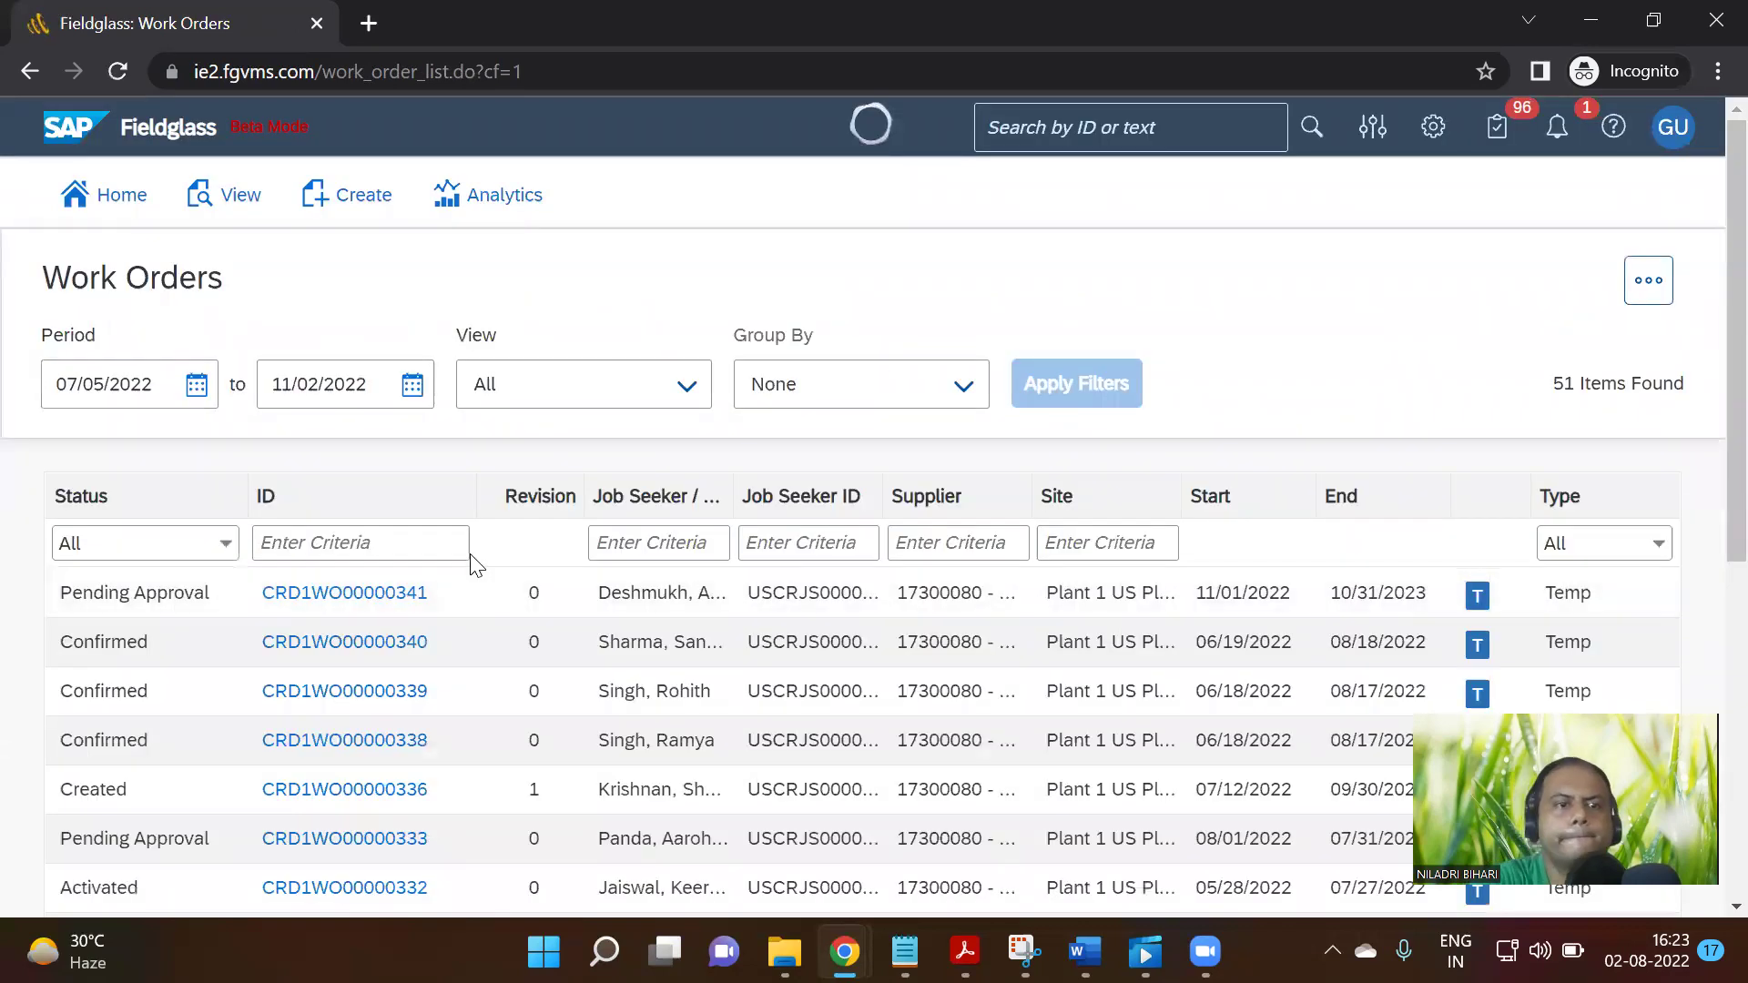
{"action": "scroll", "coordinate": [527, 765], "scroll_direction": "down", "scroll_amount": 2}
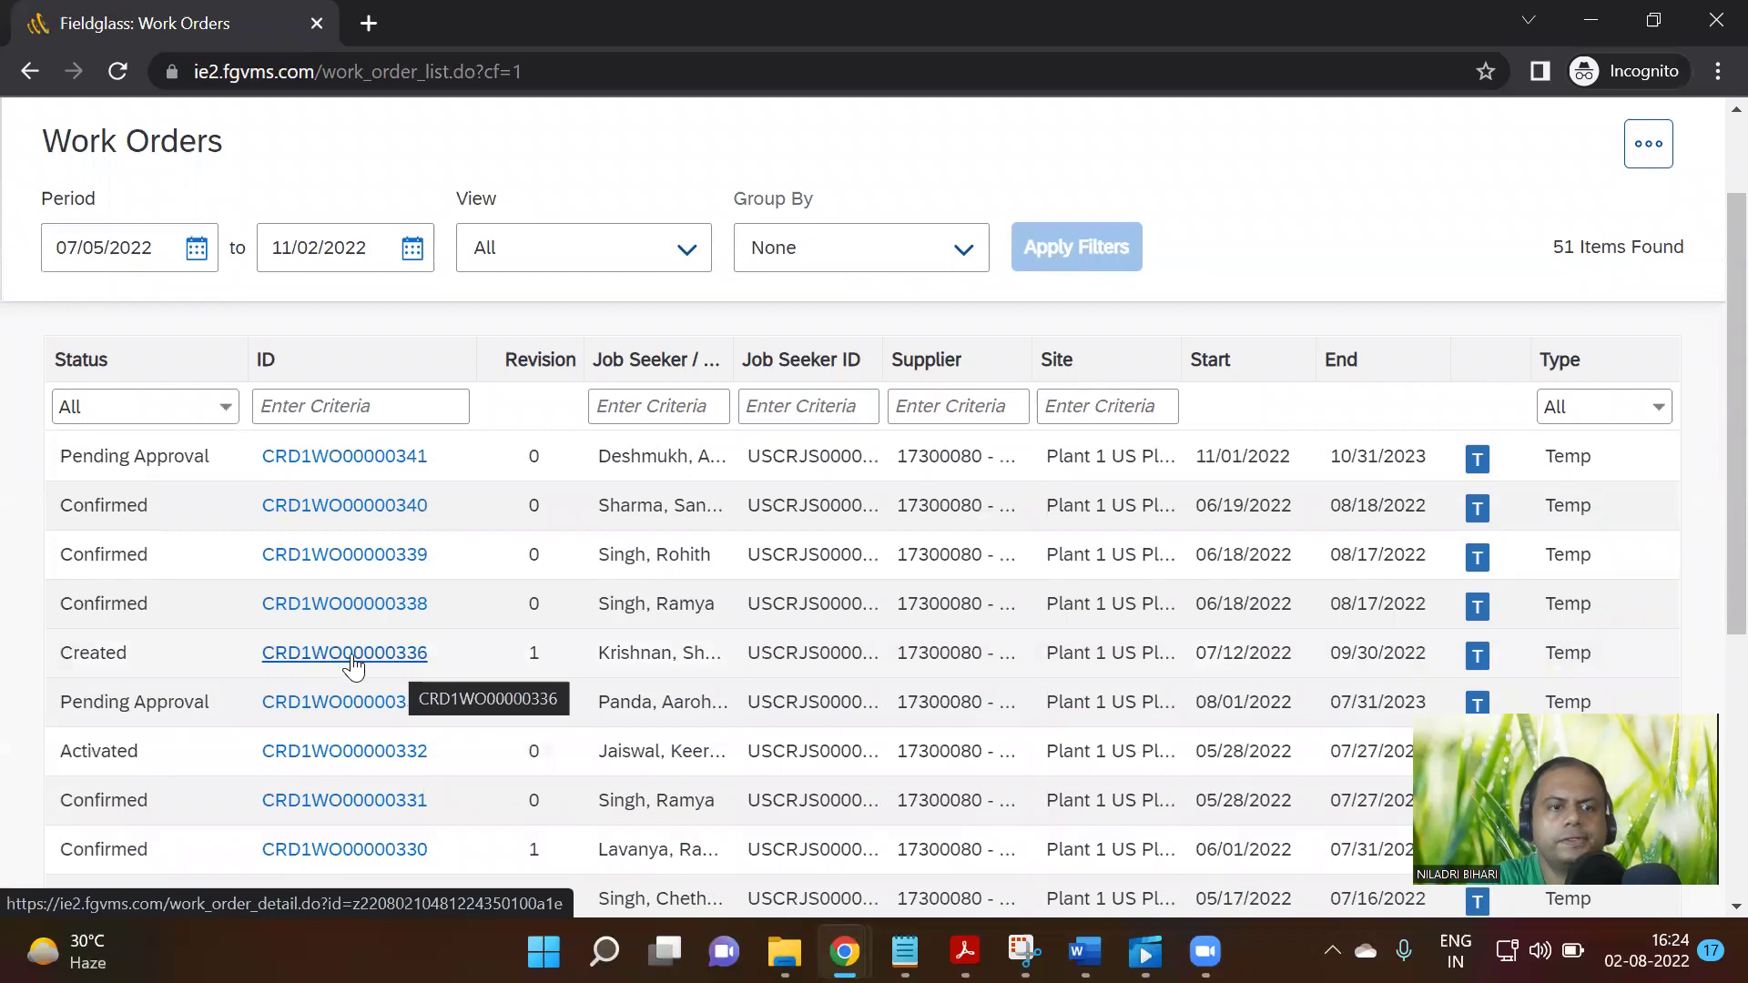
{"action": "left_click", "coordinate": [356, 659]}
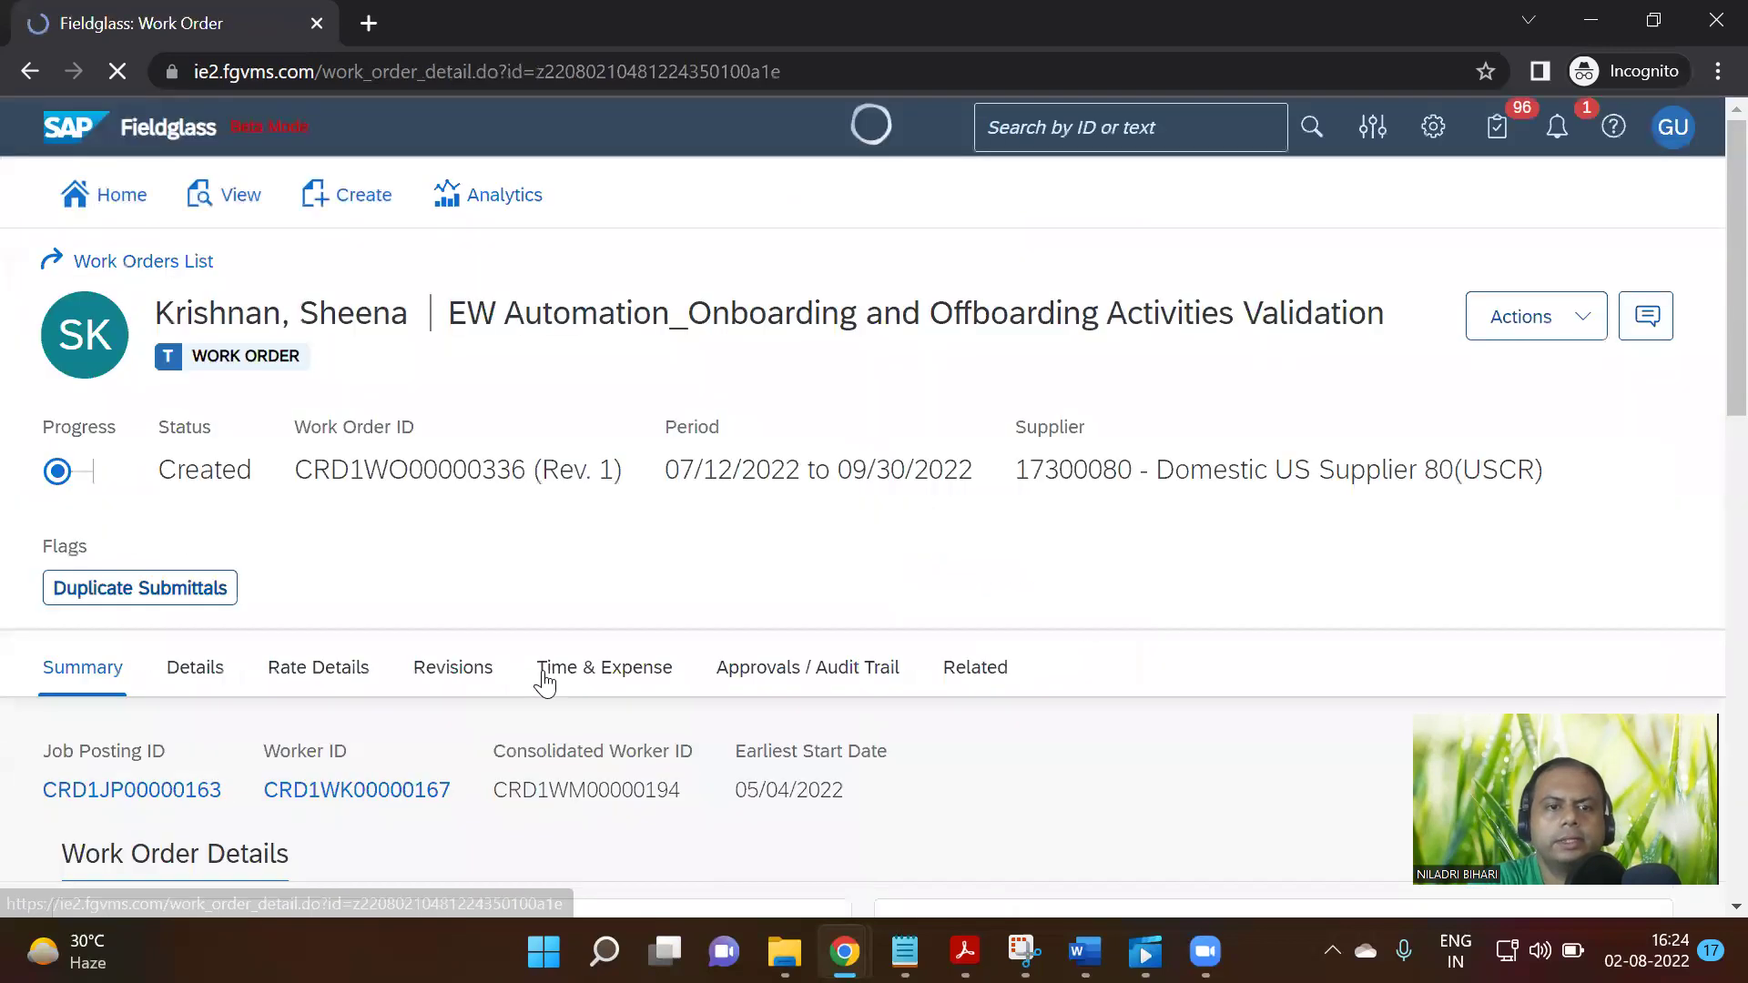
Load the audit trail on CRD1WO00000336's Approvals / Audit Trail tab
{"action": "scroll", "coordinate": [393, 707], "scroll_direction": "down", "scroll_amount": 1}
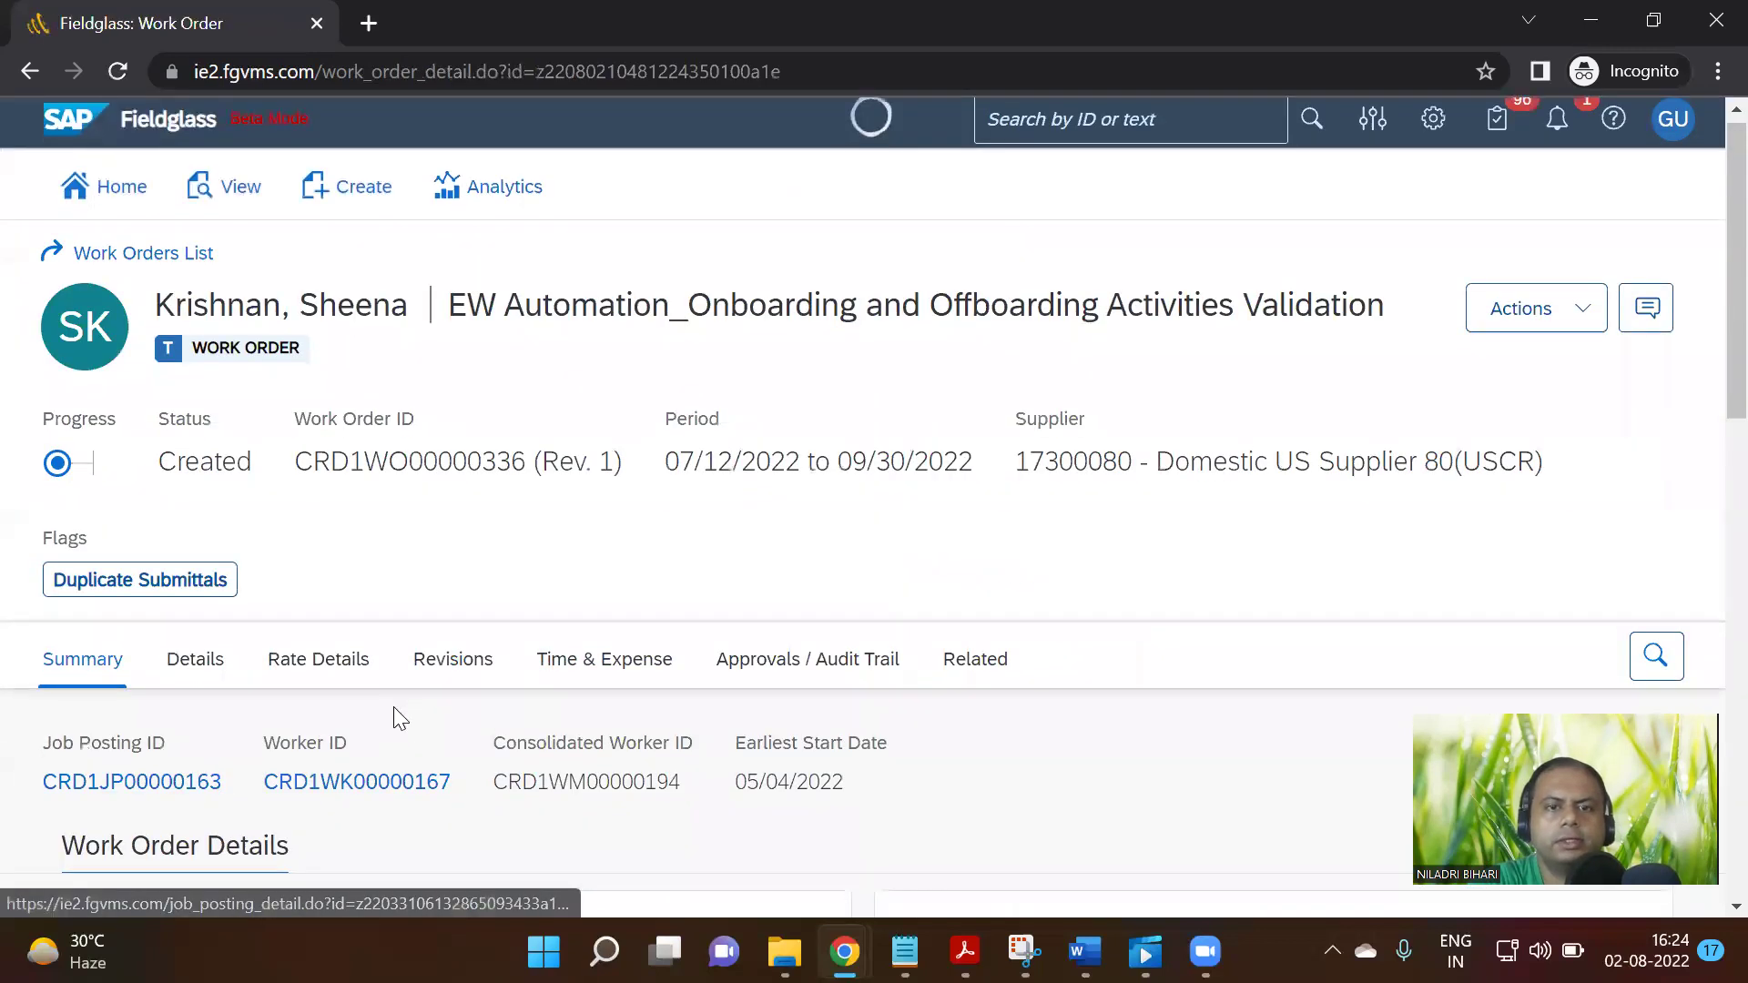
{"action": "scroll", "coordinate": [394, 707], "scroll_direction": "down", "scroll_amount": 3}
{"action": "left_click", "coordinate": [793, 399]}
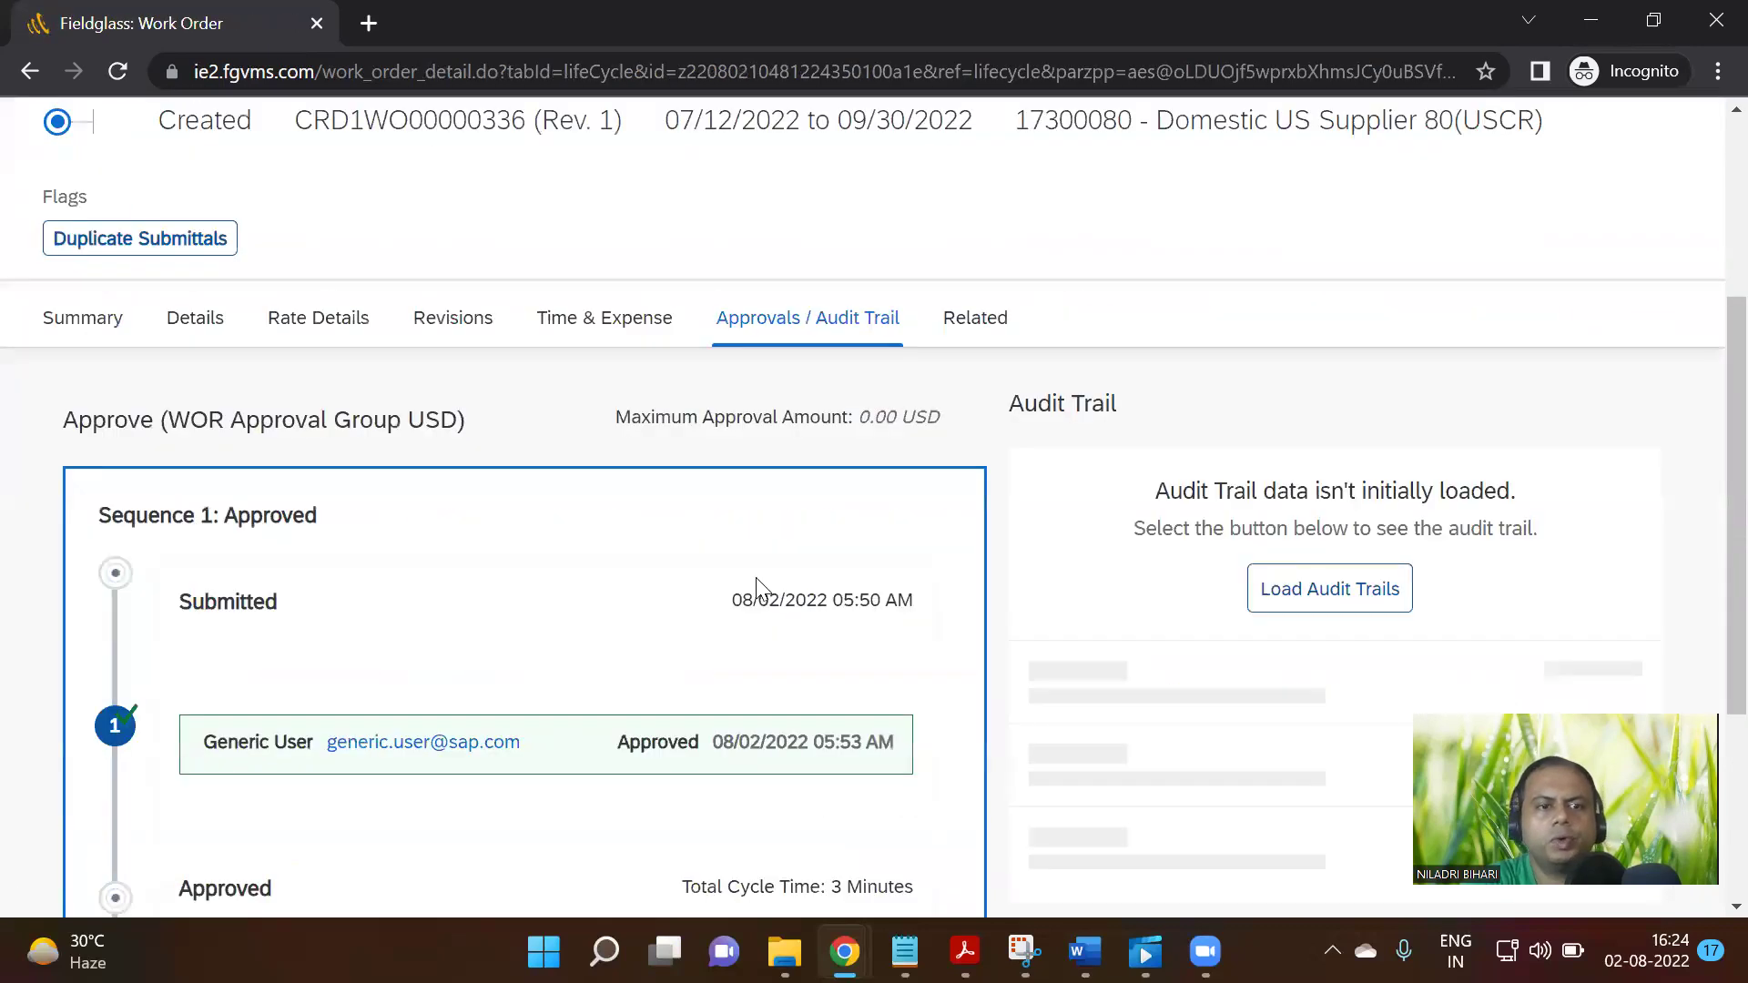
{"action": "scroll", "coordinate": [756, 577], "scroll_direction": "down", "scroll_amount": 2}
{"action": "left_click", "coordinate": [1331, 397]}
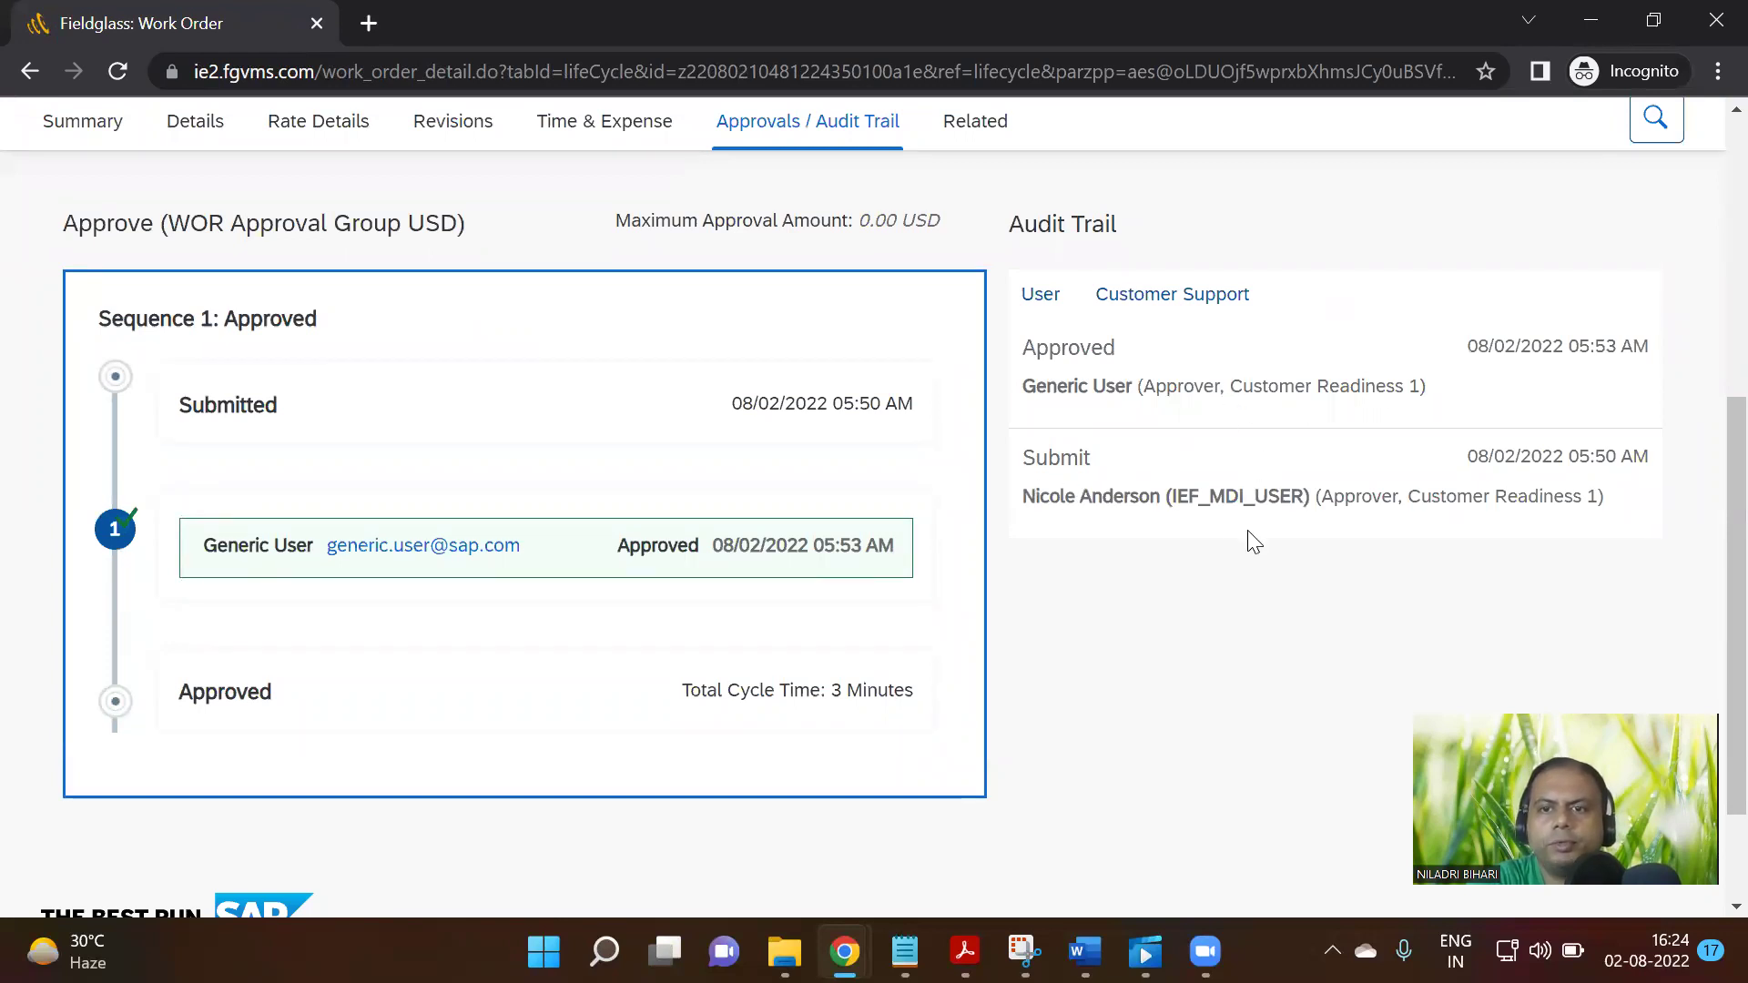
Review the Summary tab's business unit, ST/Hr rate and committed spend
{"action": "scroll", "coordinate": [1252, 542], "scroll_direction": "up", "scroll_amount": 6}
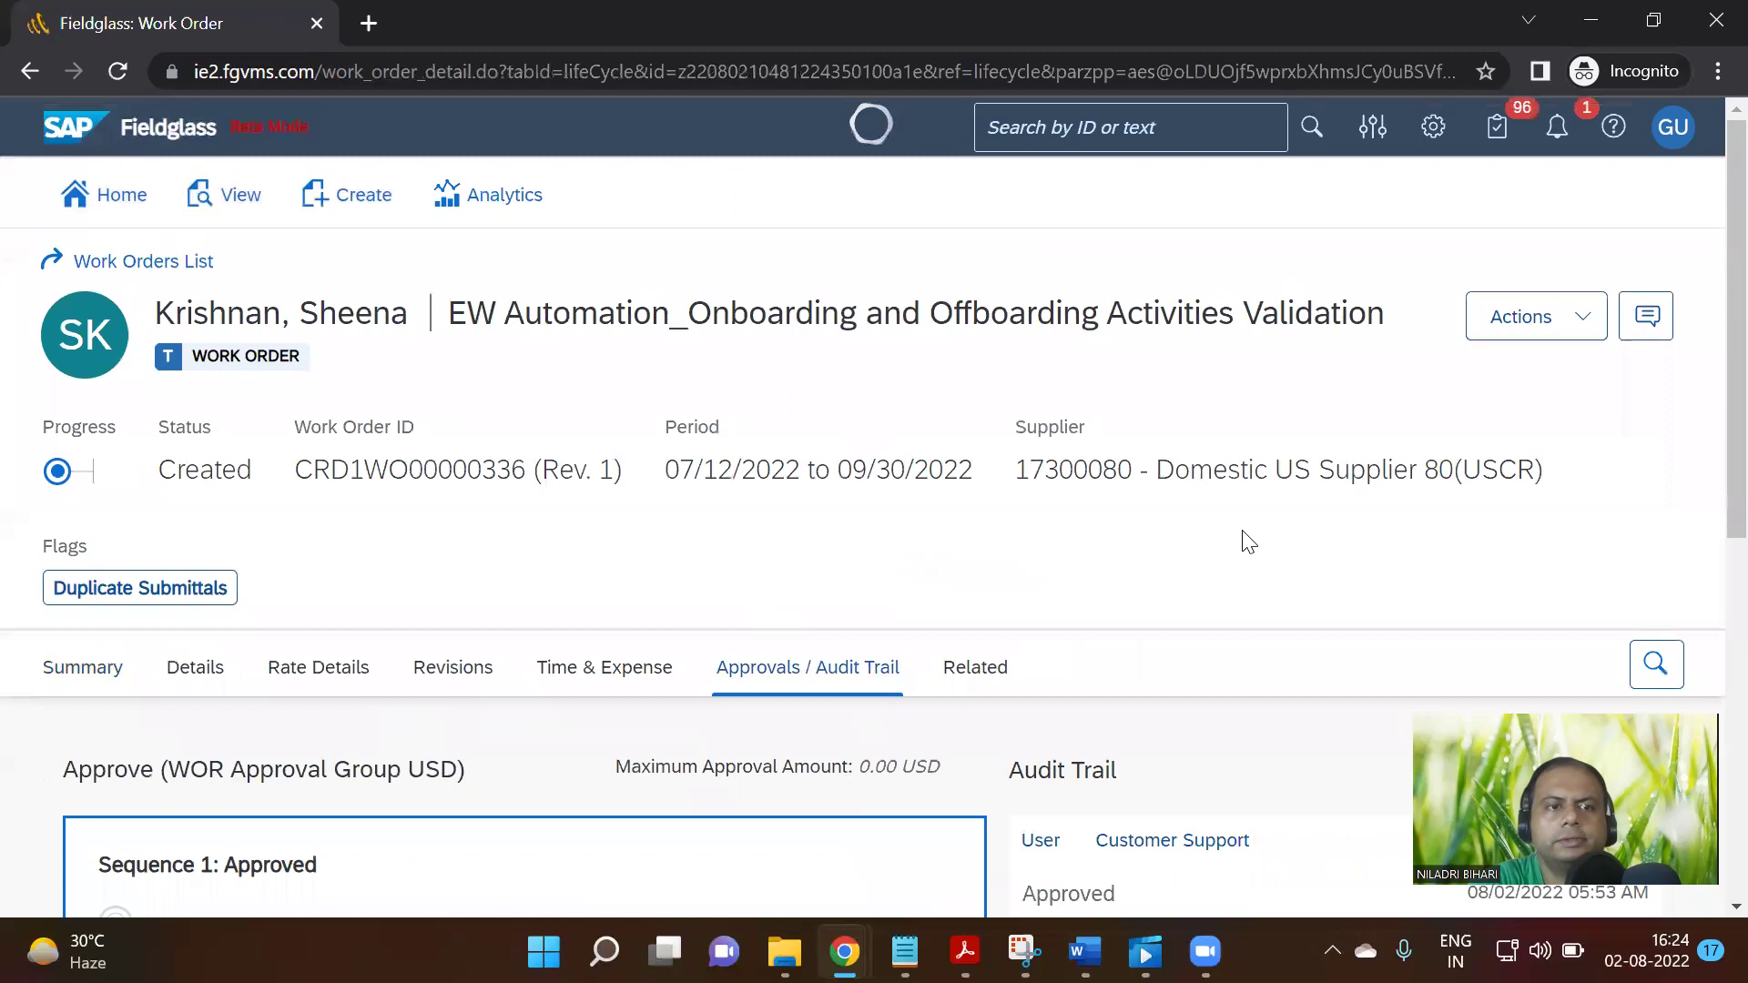
{"action": "left_click", "coordinate": [99, 679]}
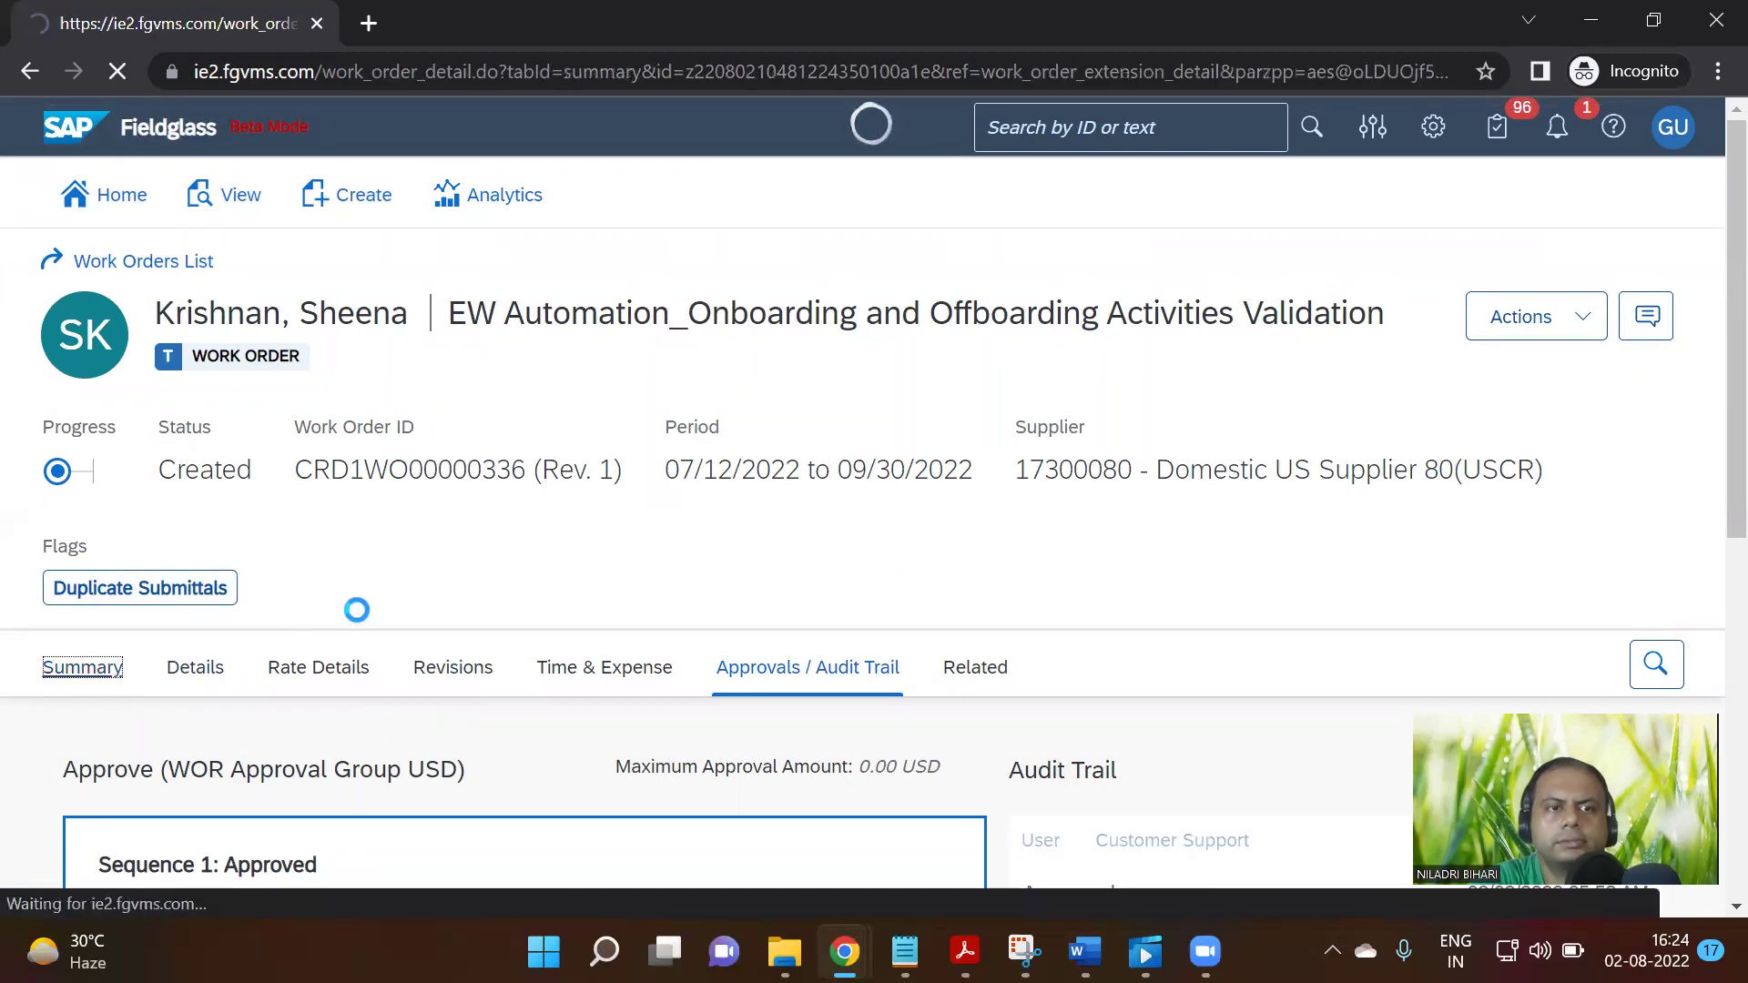
{"action": "scroll", "coordinate": [374, 615], "scroll_direction": "down", "scroll_amount": 15}
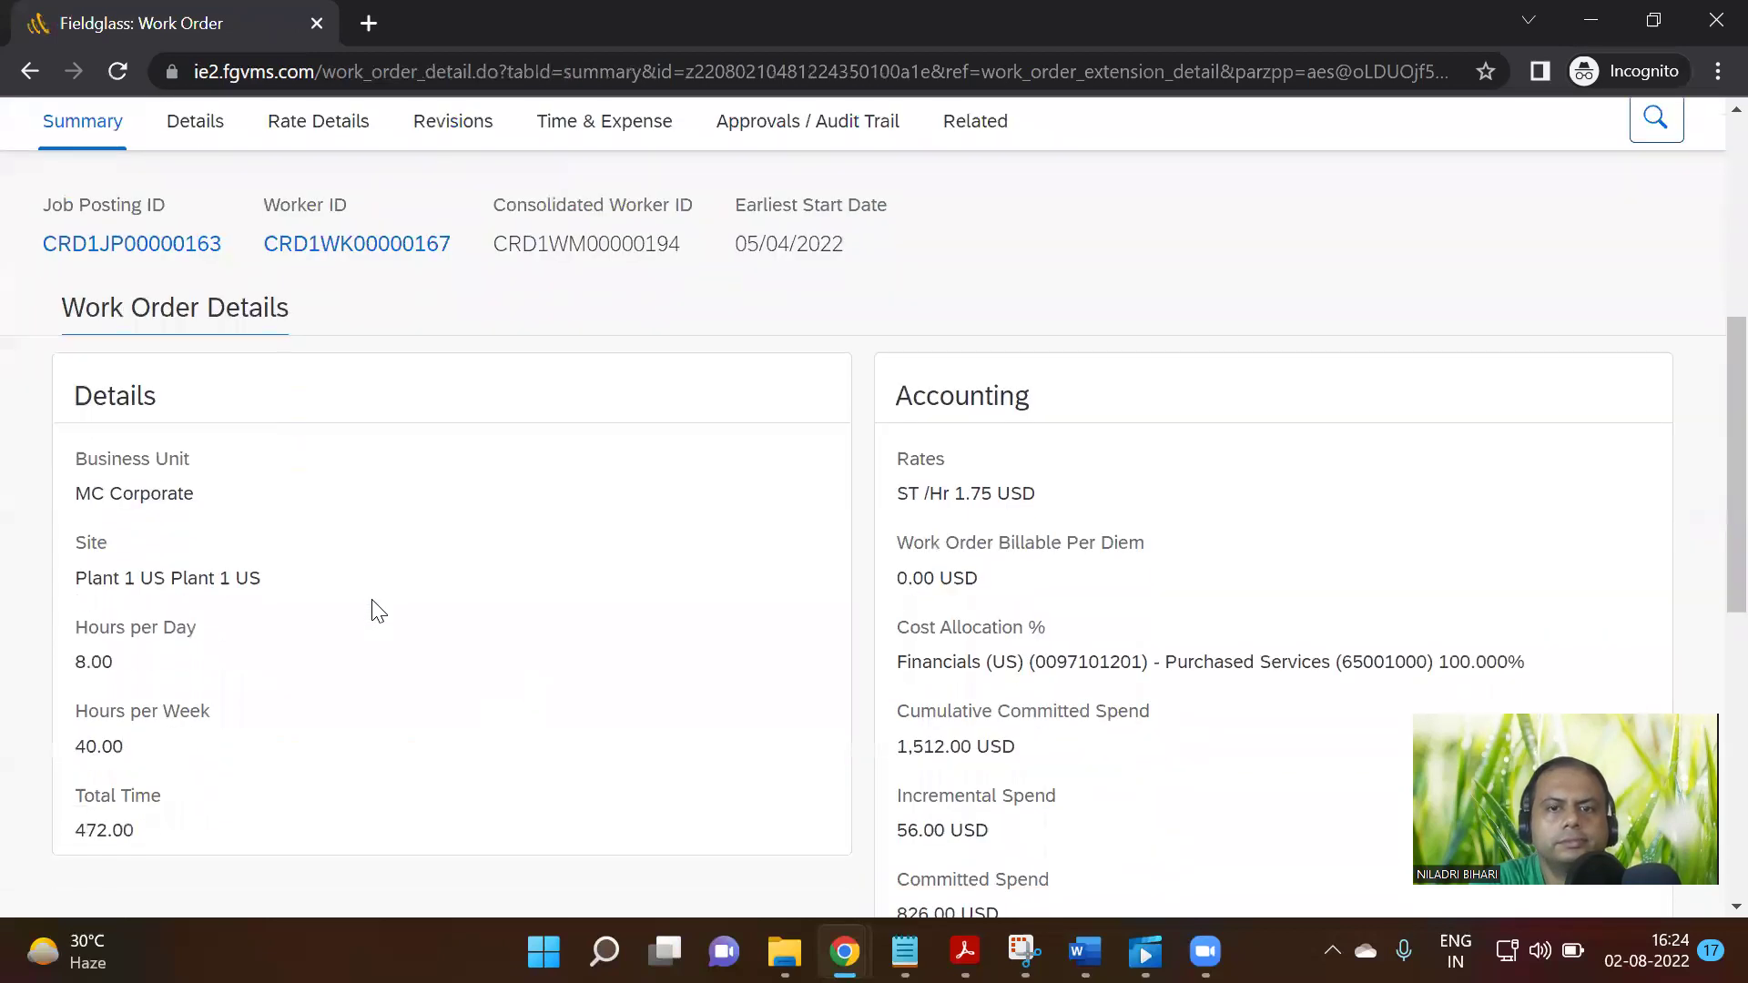
{"action": "scroll", "coordinate": [373, 613], "scroll_direction": "up", "scroll_amount": 6}
{"action": "scroll", "coordinate": [373, 615], "scroll_direction": "up", "scroll_amount": 8}
{"action": "scroll", "coordinate": [373, 615], "scroll_direction": "down", "scroll_amount": 1}
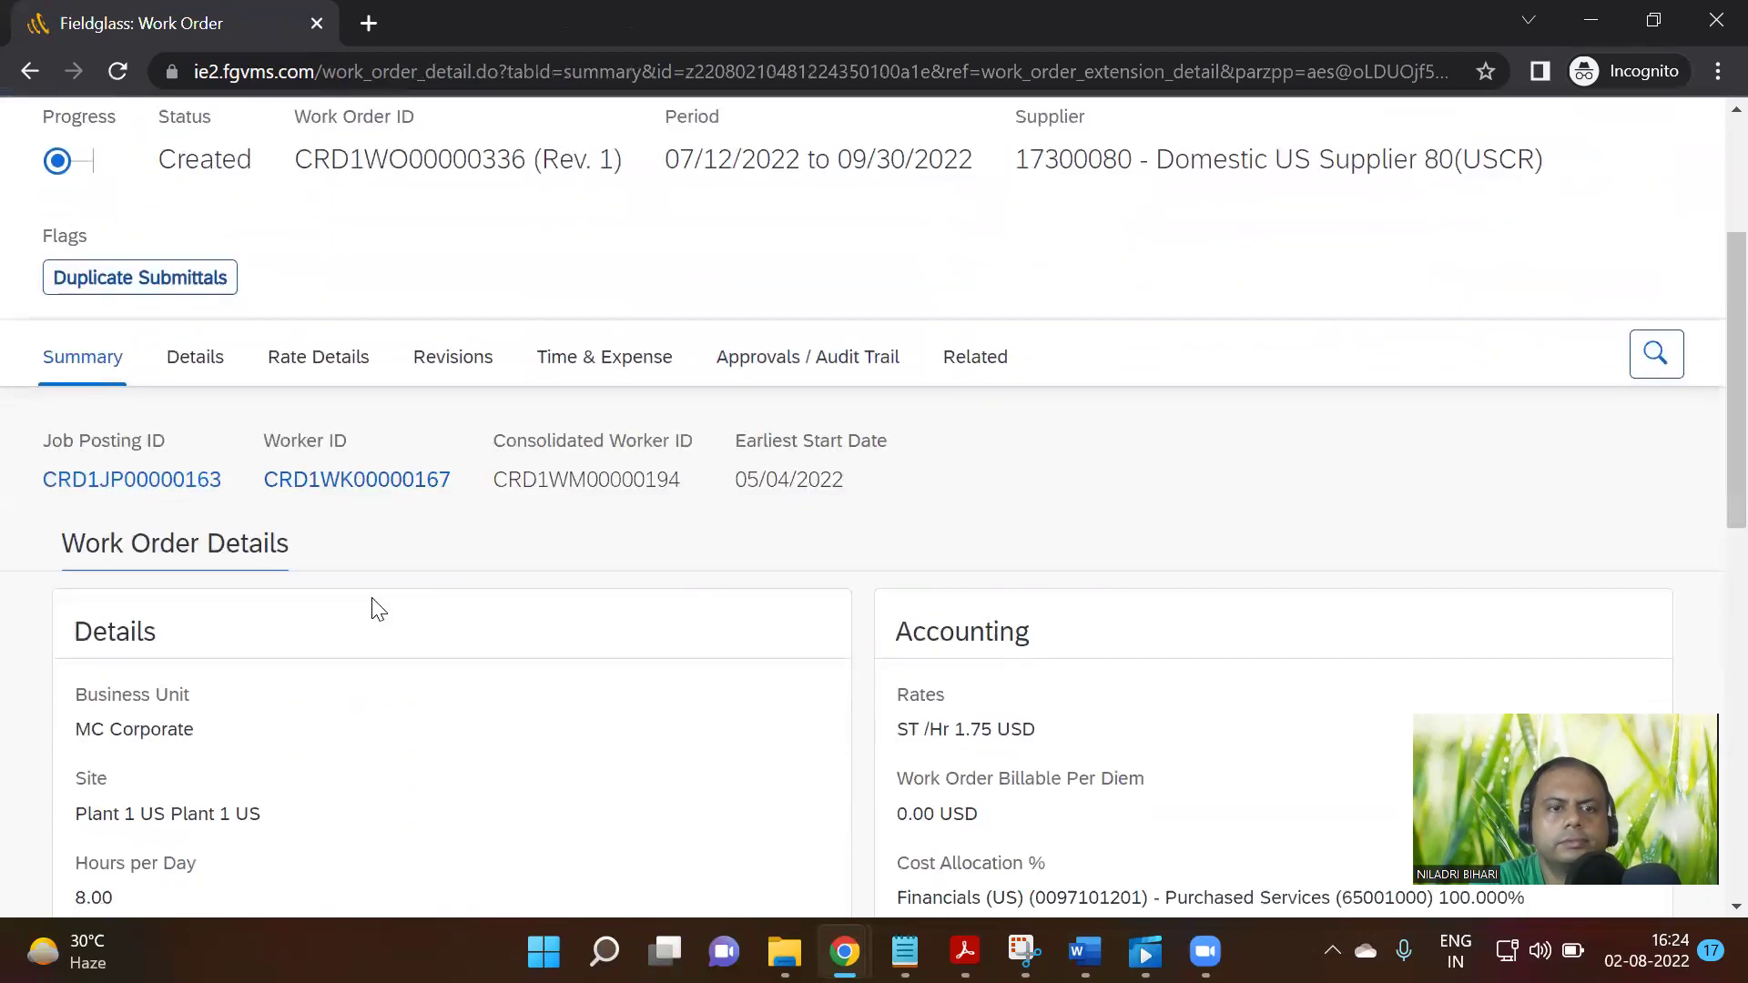
{"action": "left_click", "coordinate": [453, 355]}
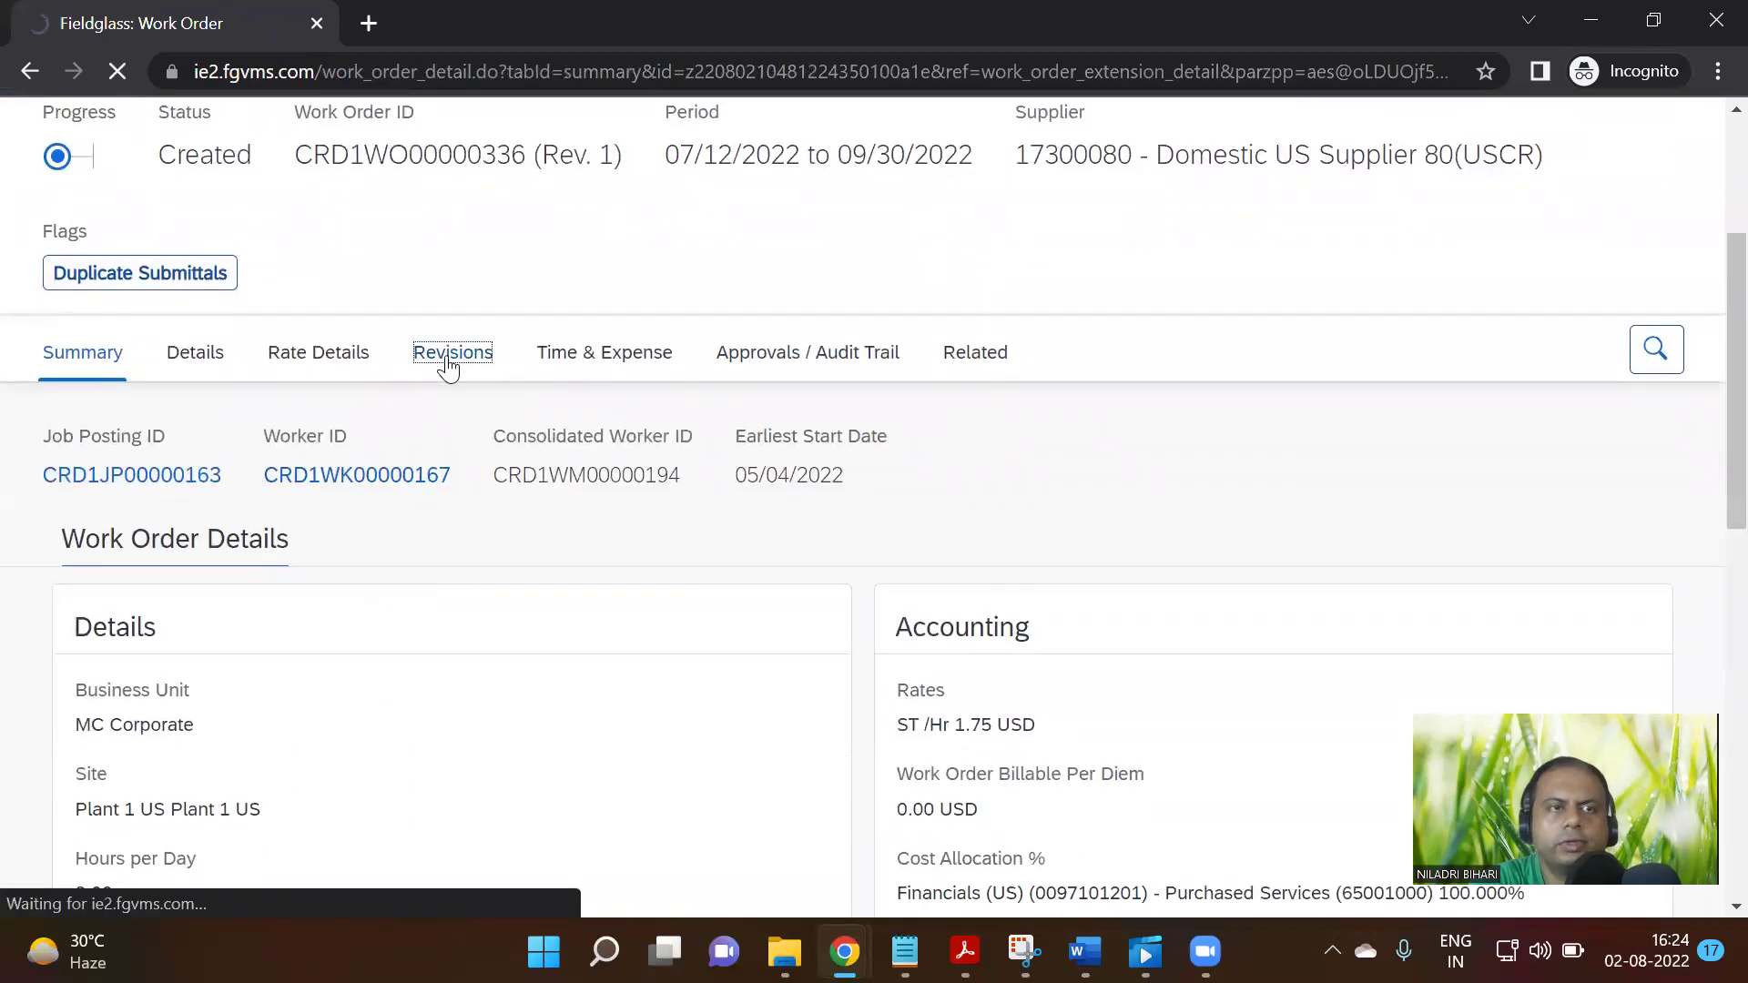
Open Rev. 1 of work order CRD1WO00000336, review its summary, and check its Actions menu
{"action": "scroll", "coordinate": [442, 364], "scroll_direction": "down", "scroll_amount": 3}
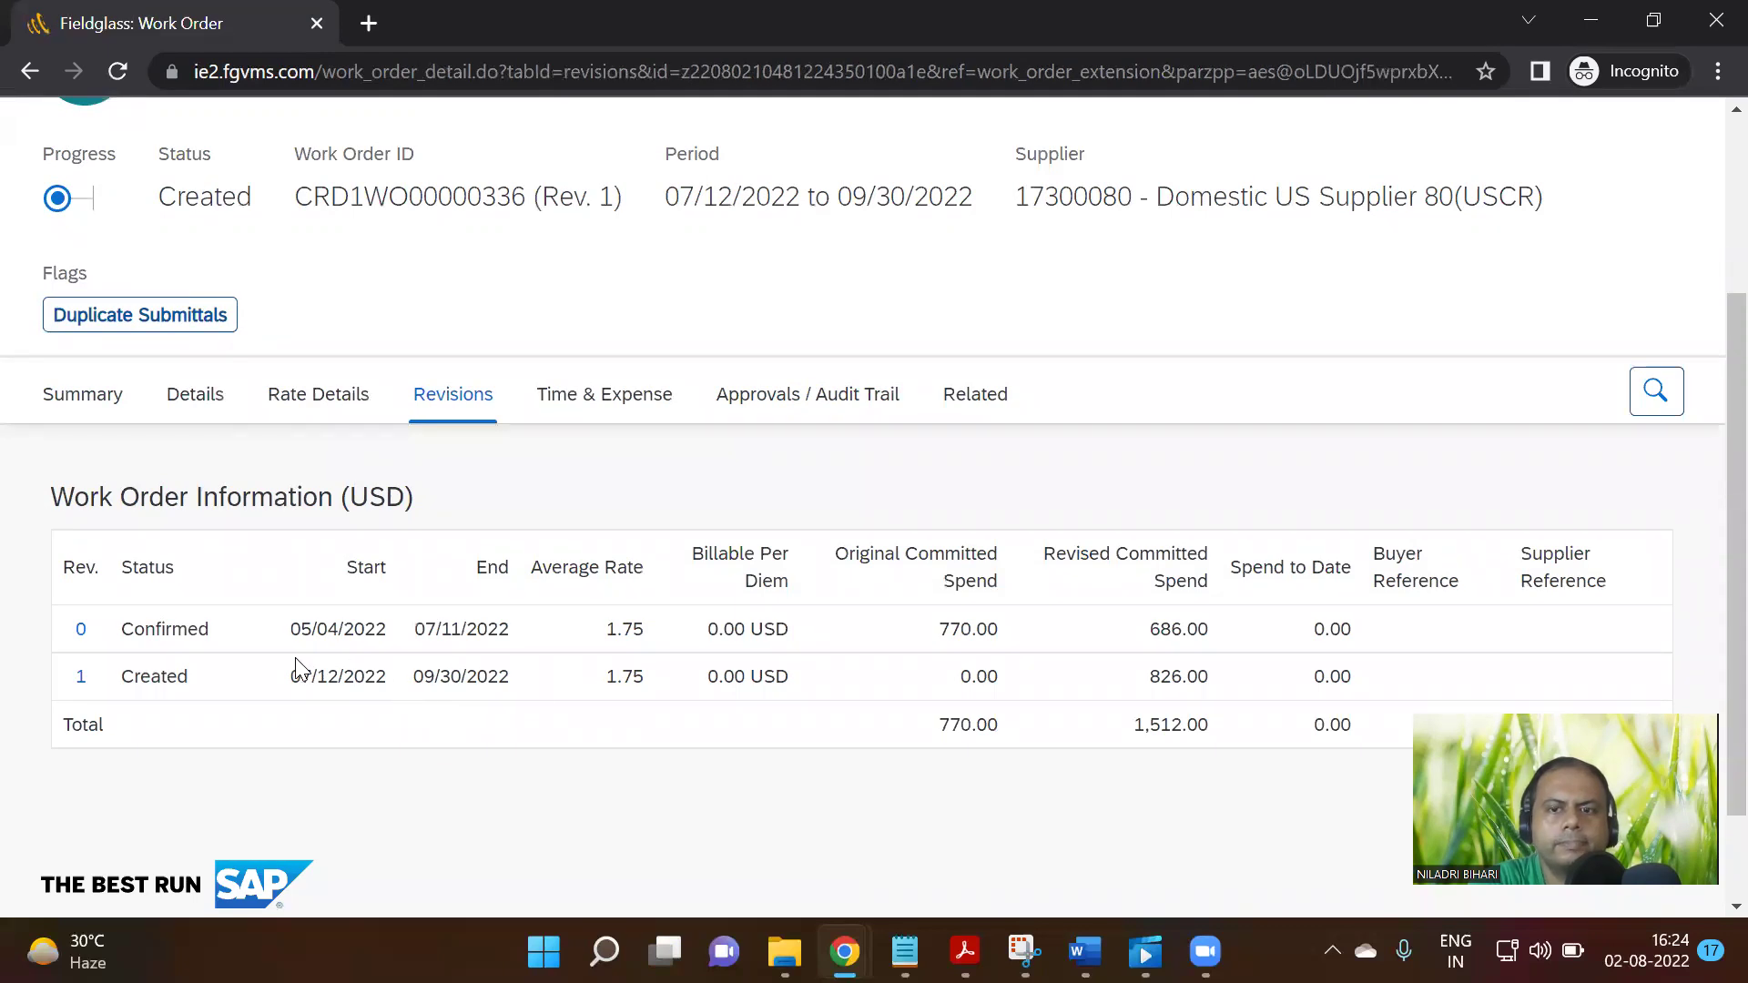
{"action": "scroll", "coordinate": [296, 669], "scroll_direction": "down", "scroll_amount": 2}
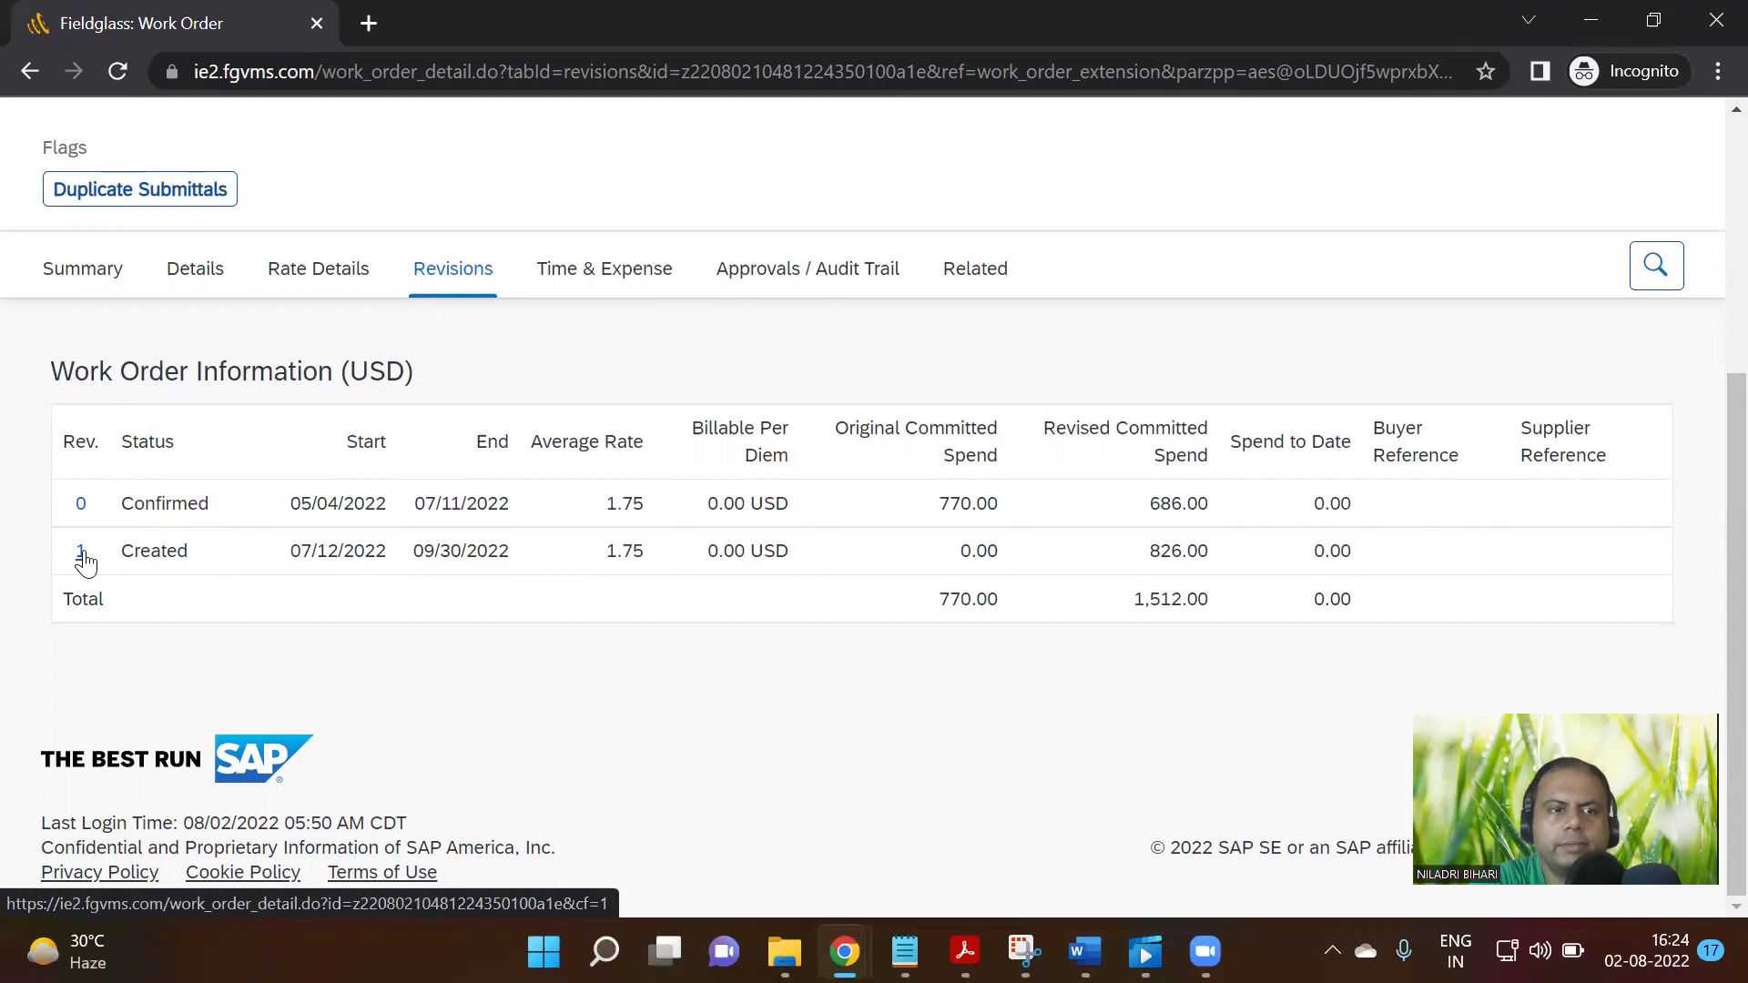
{"action": "left_click", "coordinate": [82, 552]}
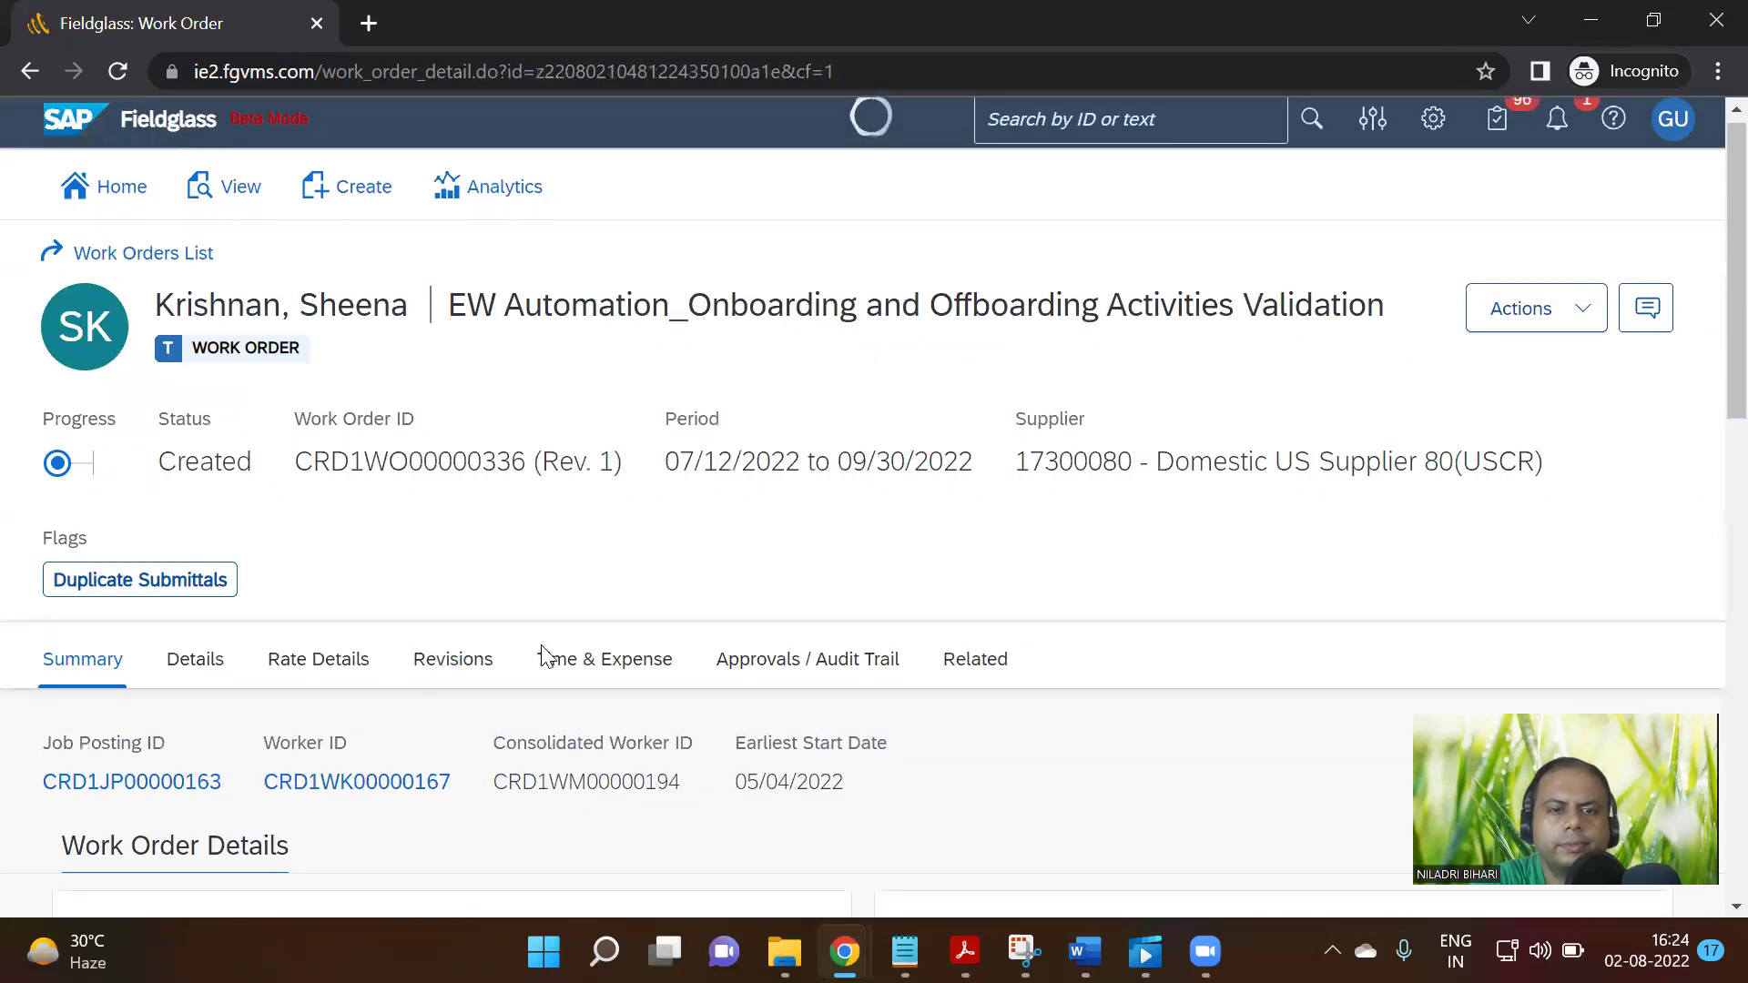
{"action": "scroll", "coordinate": [544, 654], "scroll_direction": "down", "scroll_amount": 3}
{"action": "scroll", "coordinate": [538, 642], "scroll_direction": "down", "scroll_amount": 10}
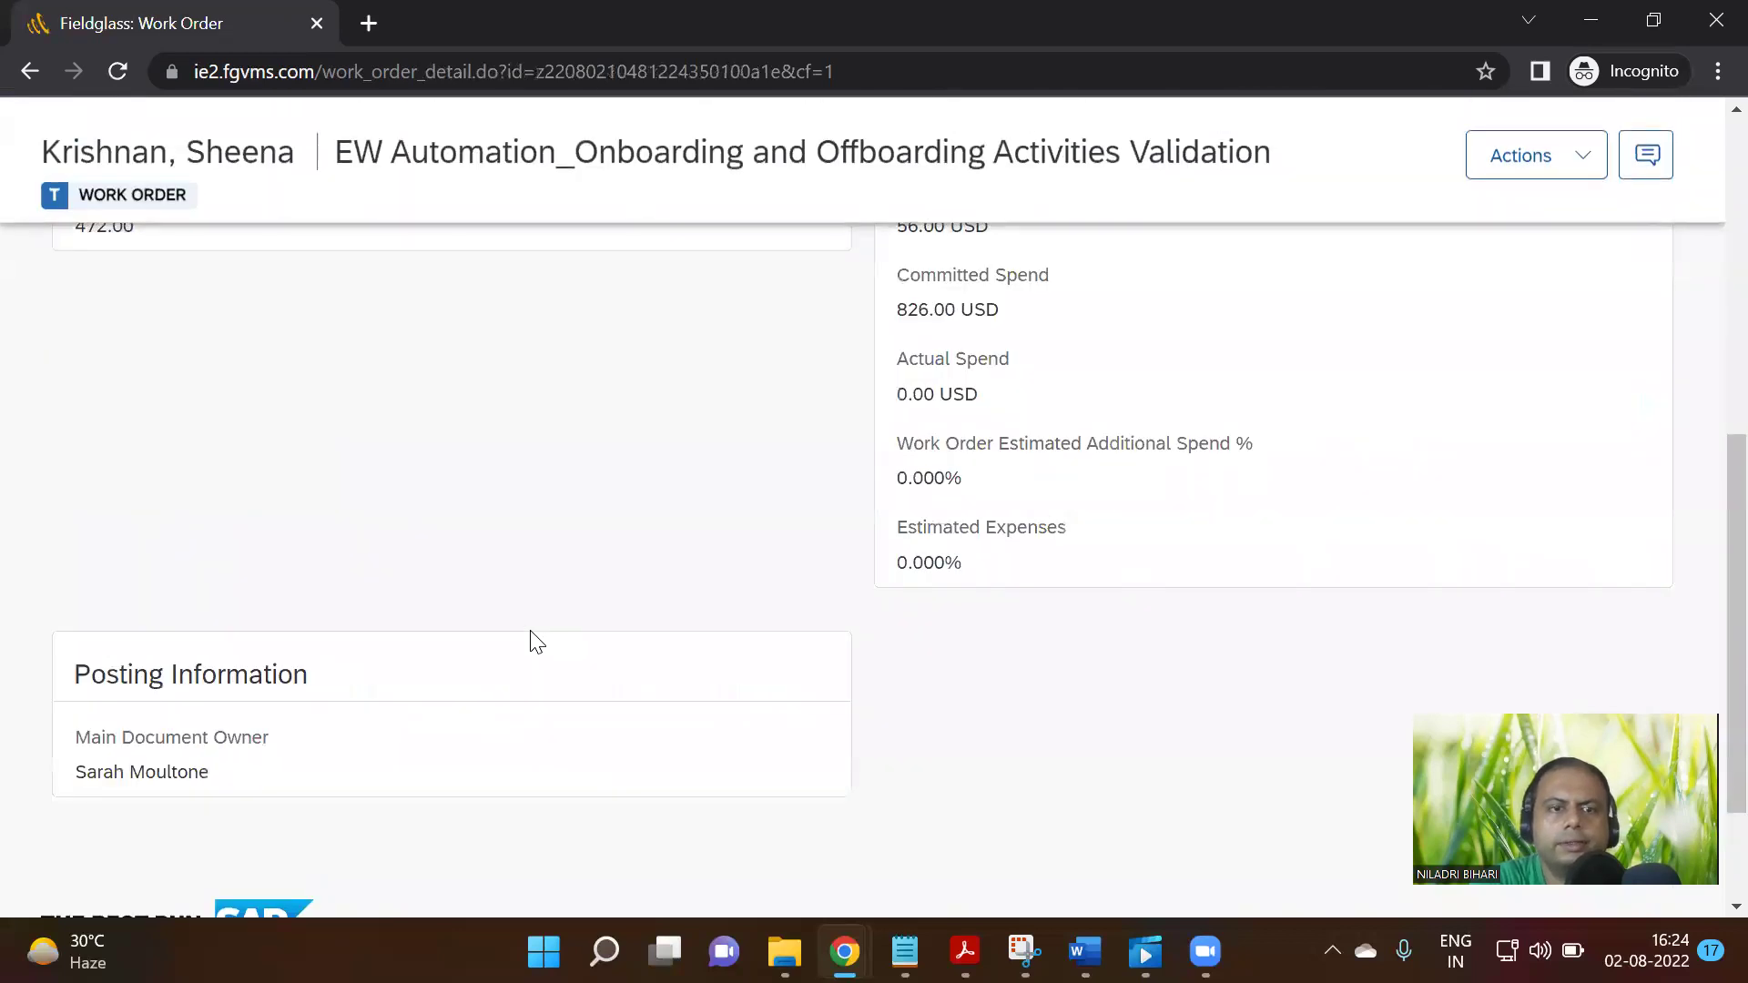
{"action": "scroll", "coordinate": [530, 644], "scroll_direction": "up", "scroll_amount": 15}
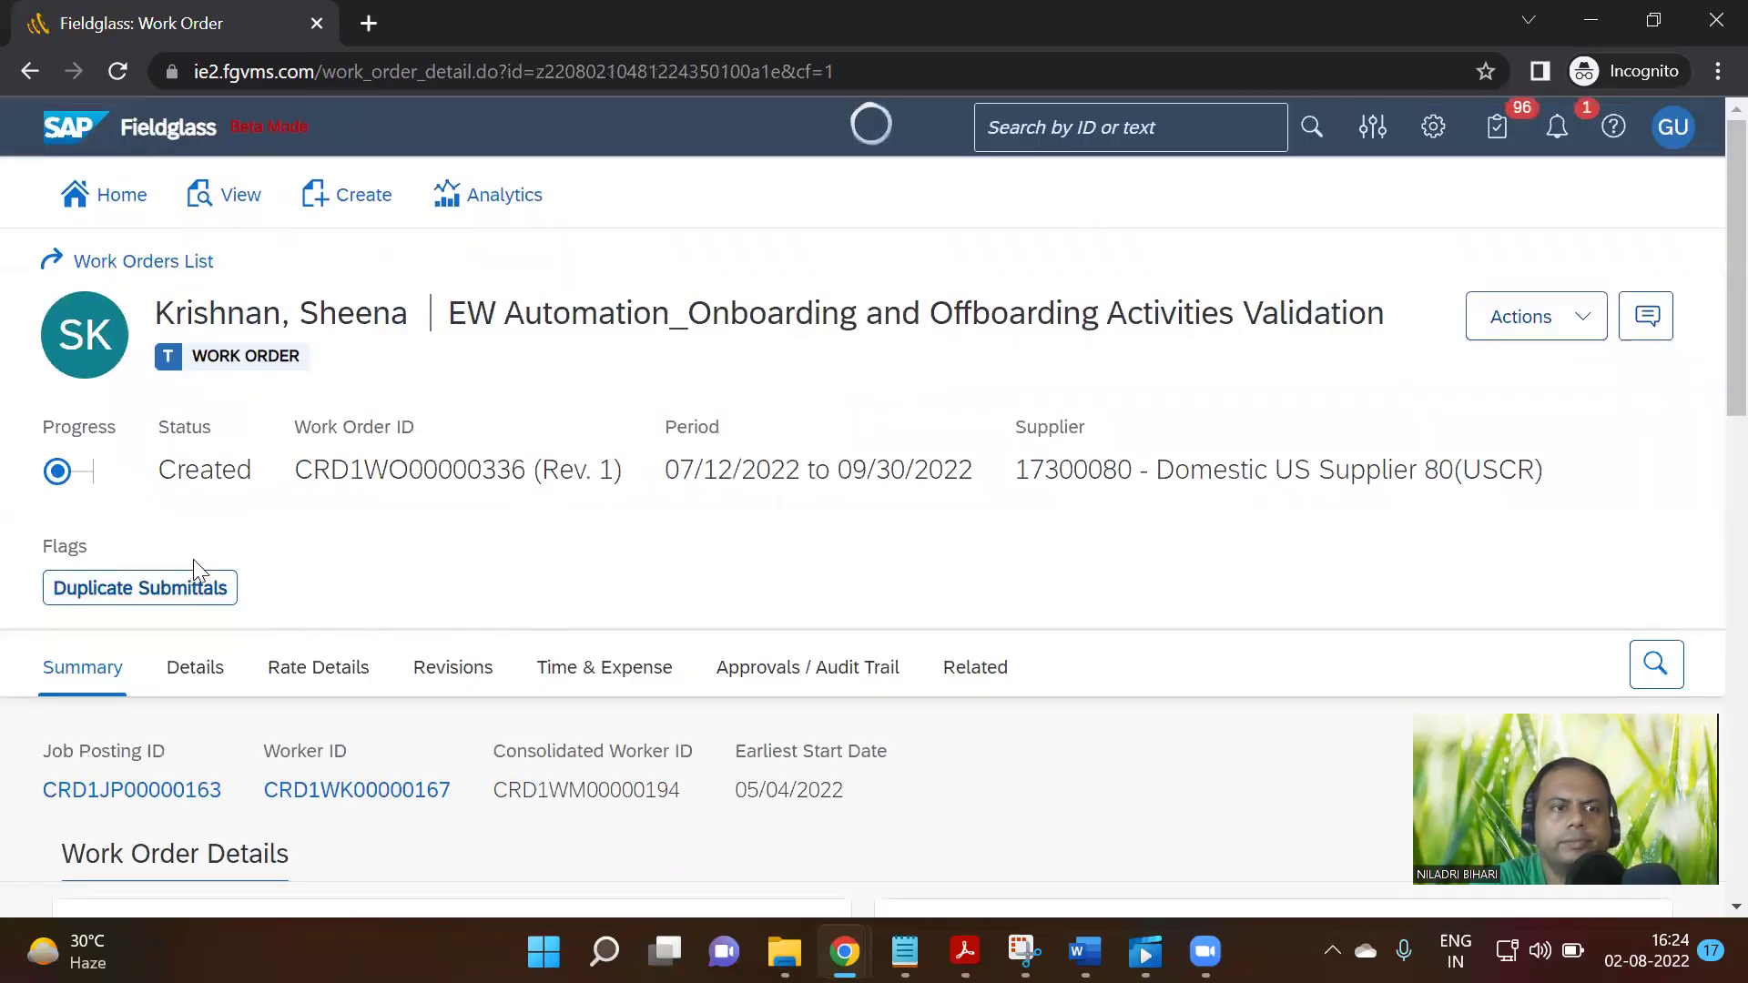
{"action": "left_click", "coordinate": [1574, 343]}
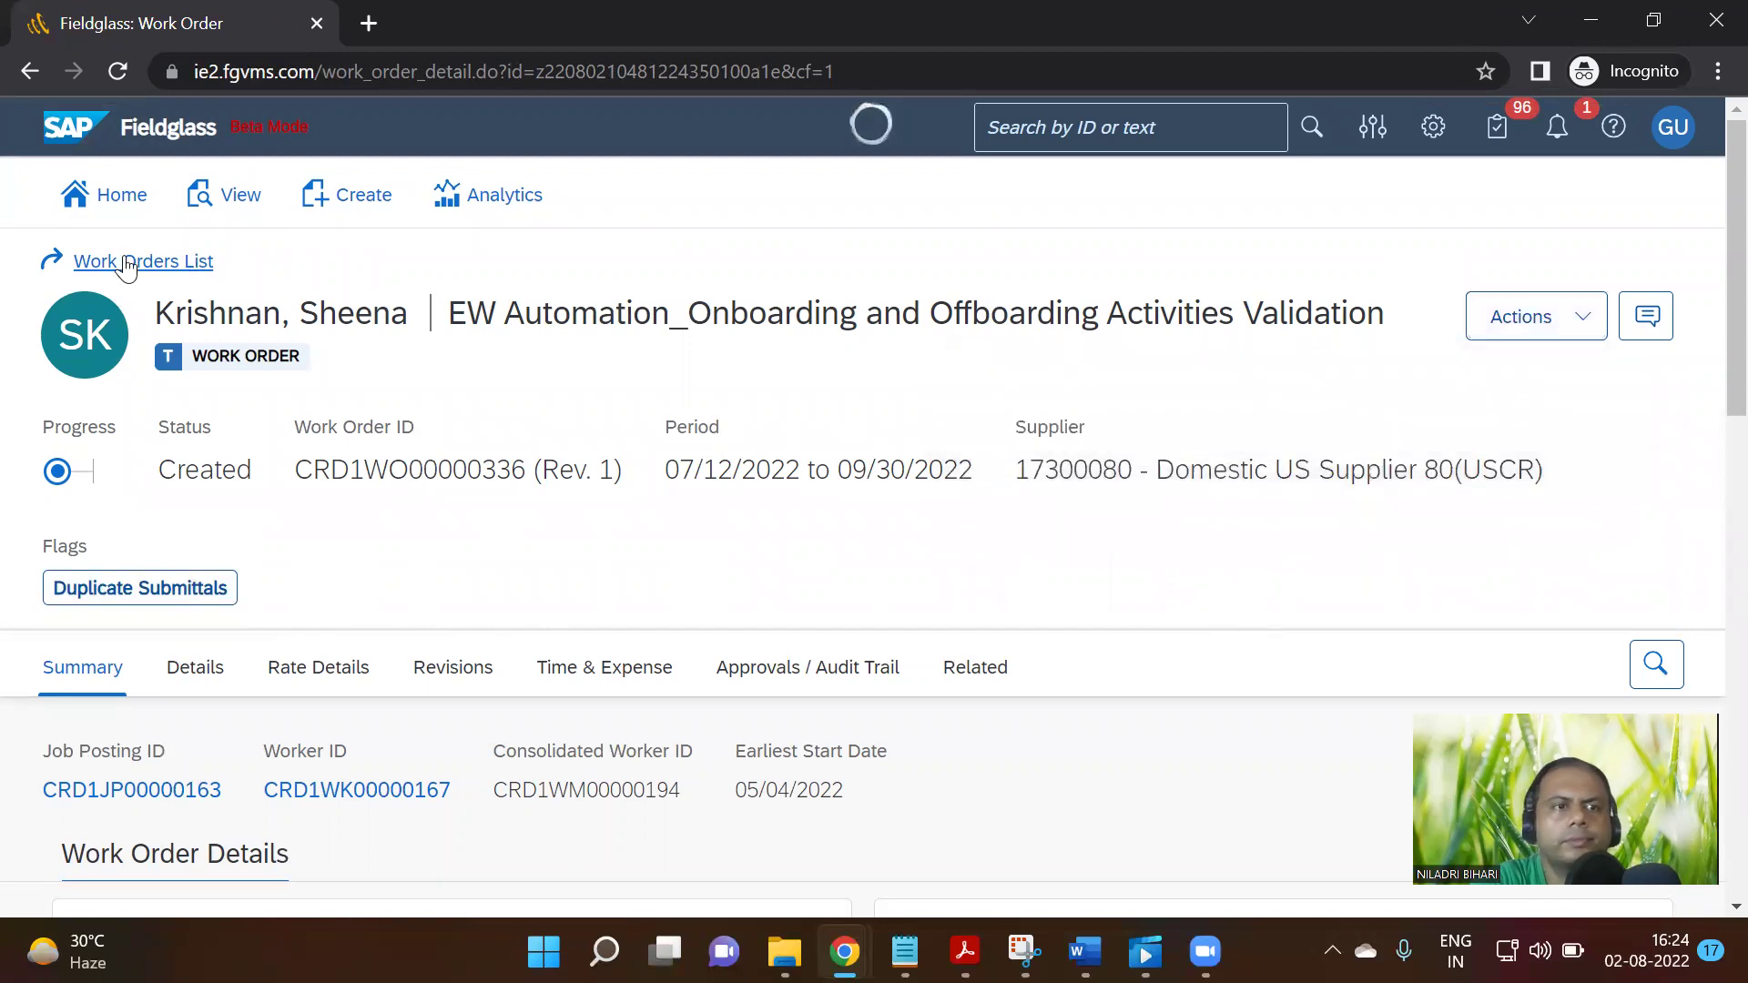
Return to the work orders list and open pending-approval work order CRD1WO00000333
{"action": "left_click", "coordinate": [82, 261]}
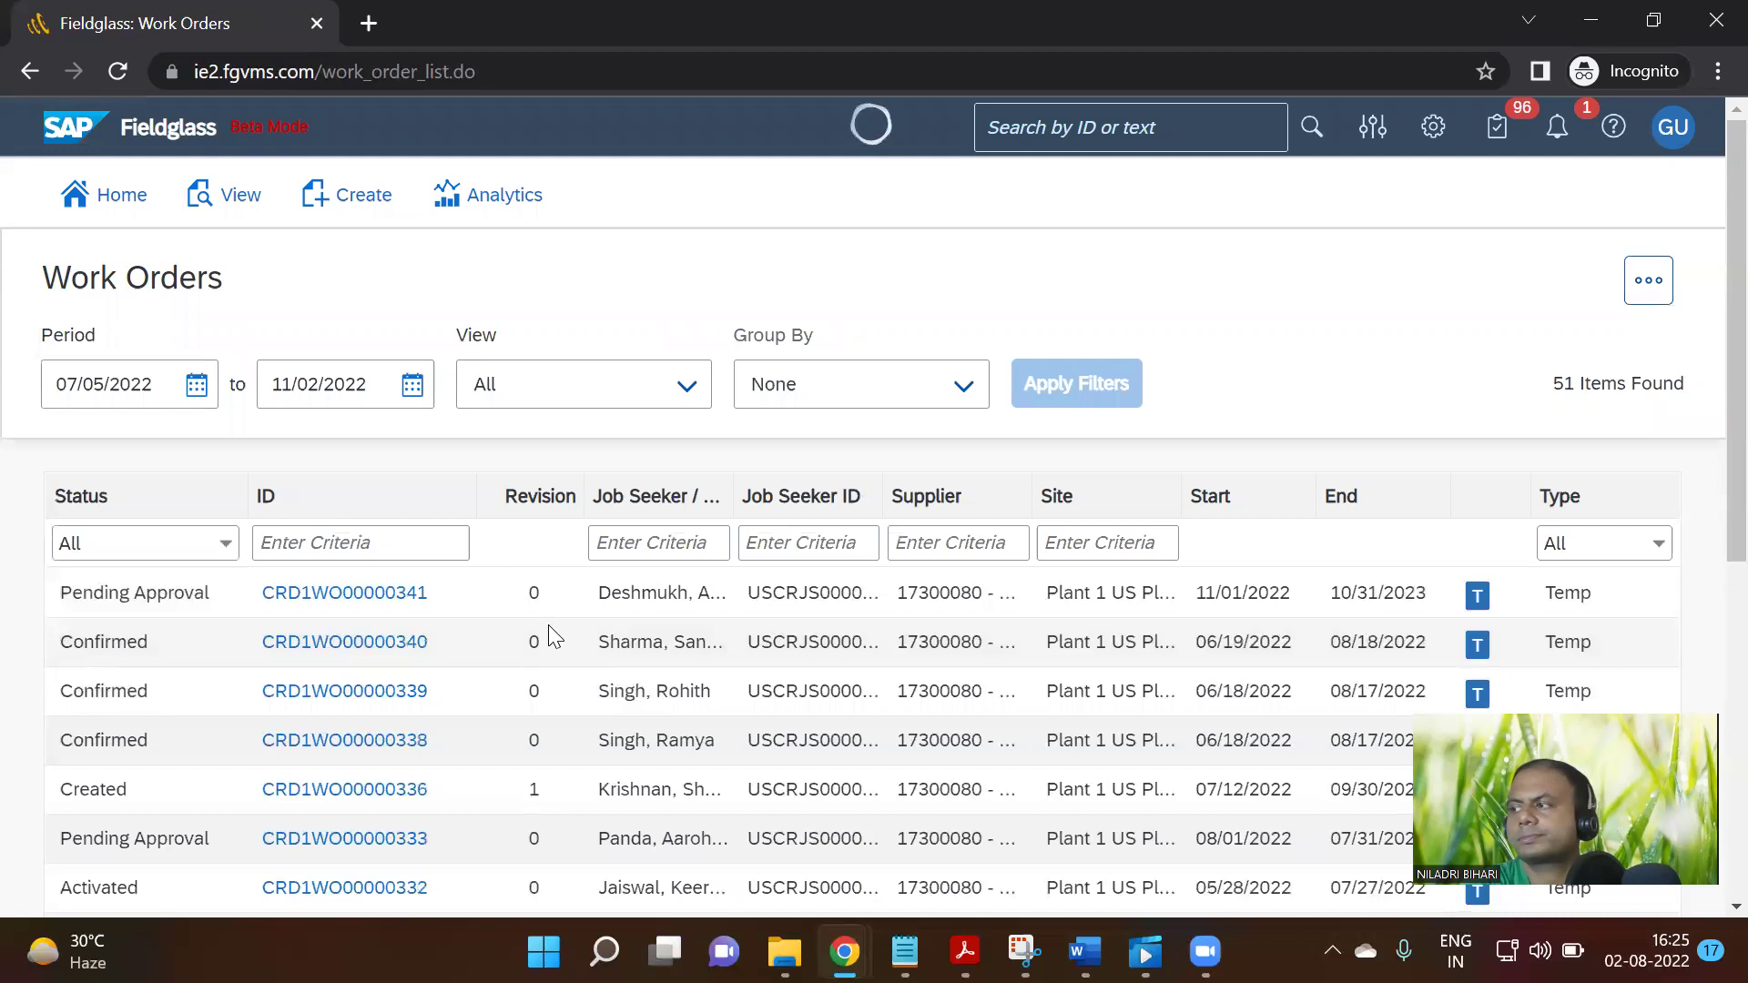
{"action": "scroll", "coordinate": [548, 625], "scroll_direction": "down", "scroll_amount": 1}
{"action": "scroll", "coordinate": [532, 714], "scroll_direction": "down", "scroll_amount": 2}
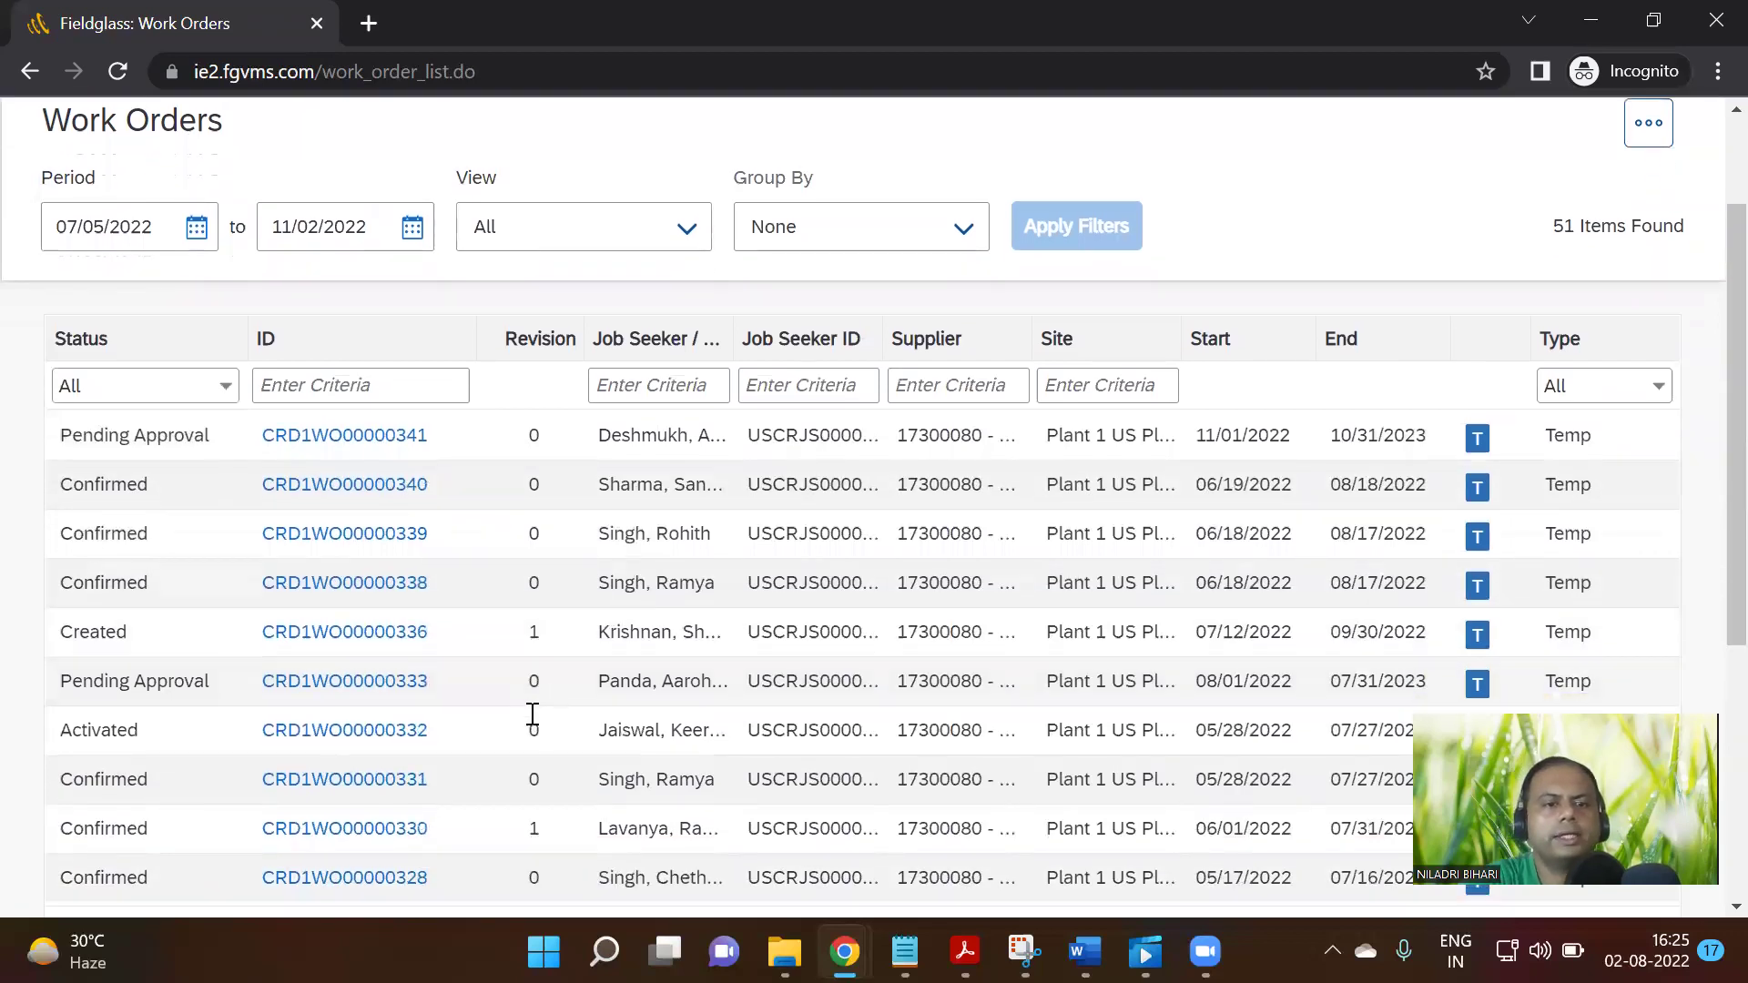
{"action": "scroll", "coordinate": [536, 725], "scroll_direction": "down", "scroll_amount": 1}
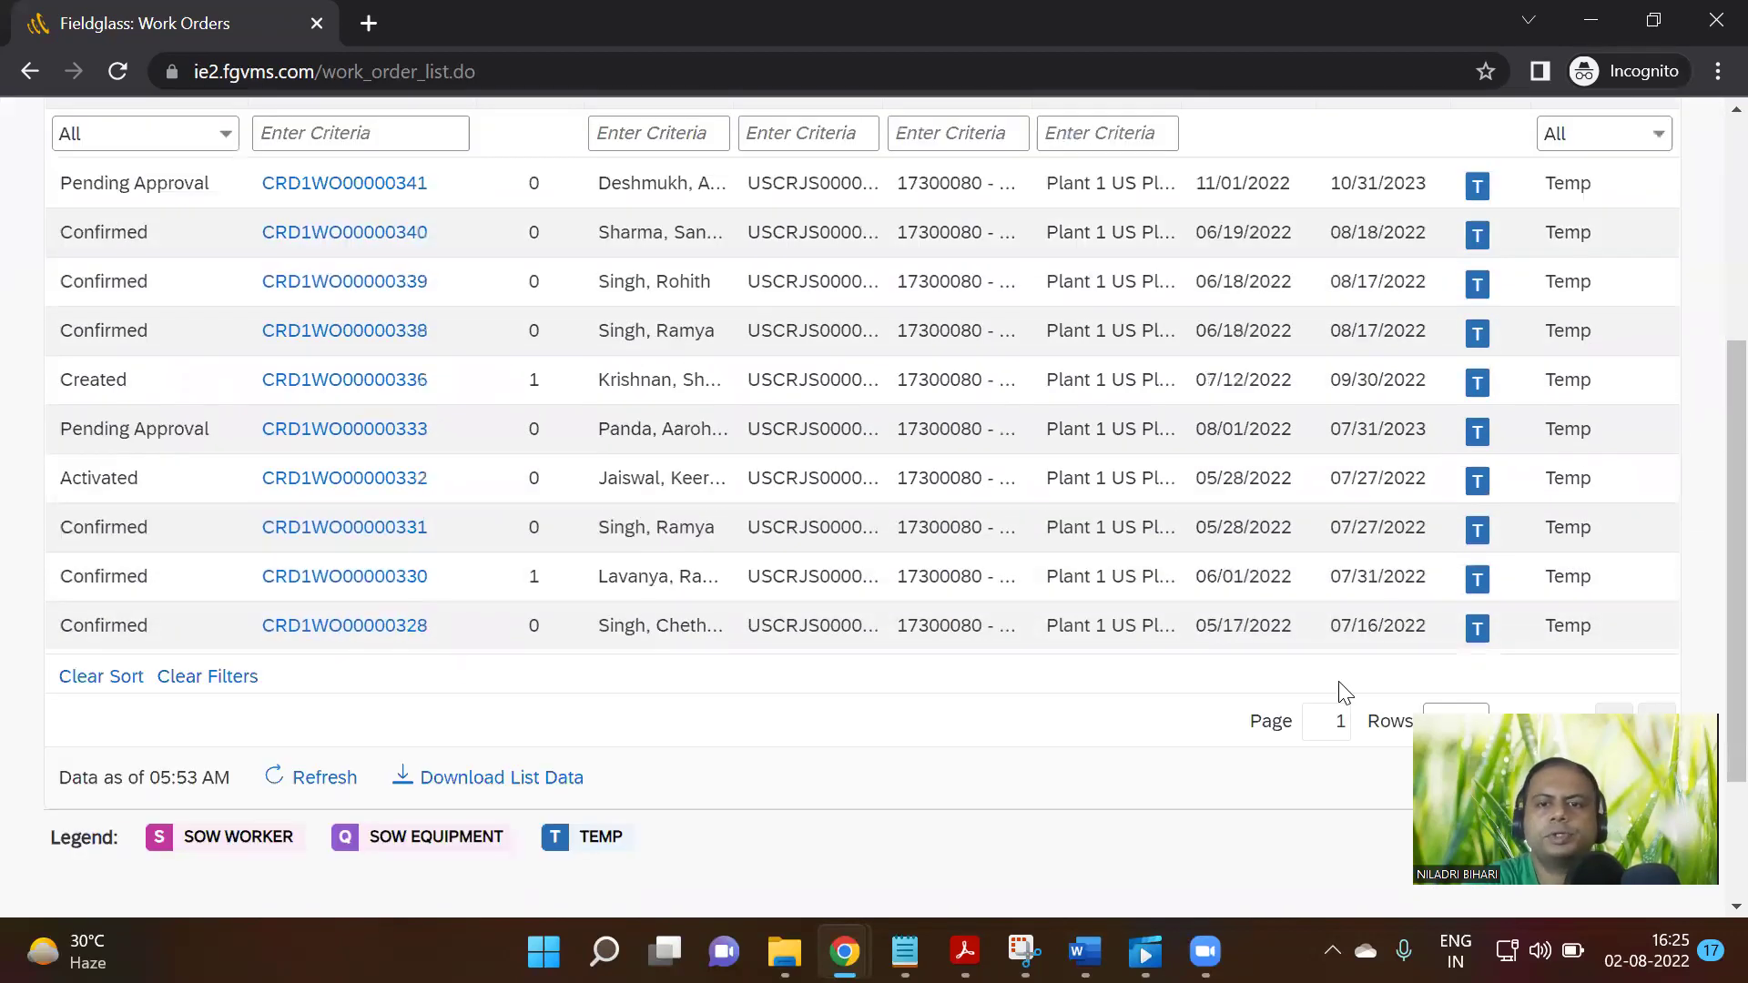
{"action": "scroll", "coordinate": [1348, 679], "scroll_direction": "up", "scroll_amount": 4}
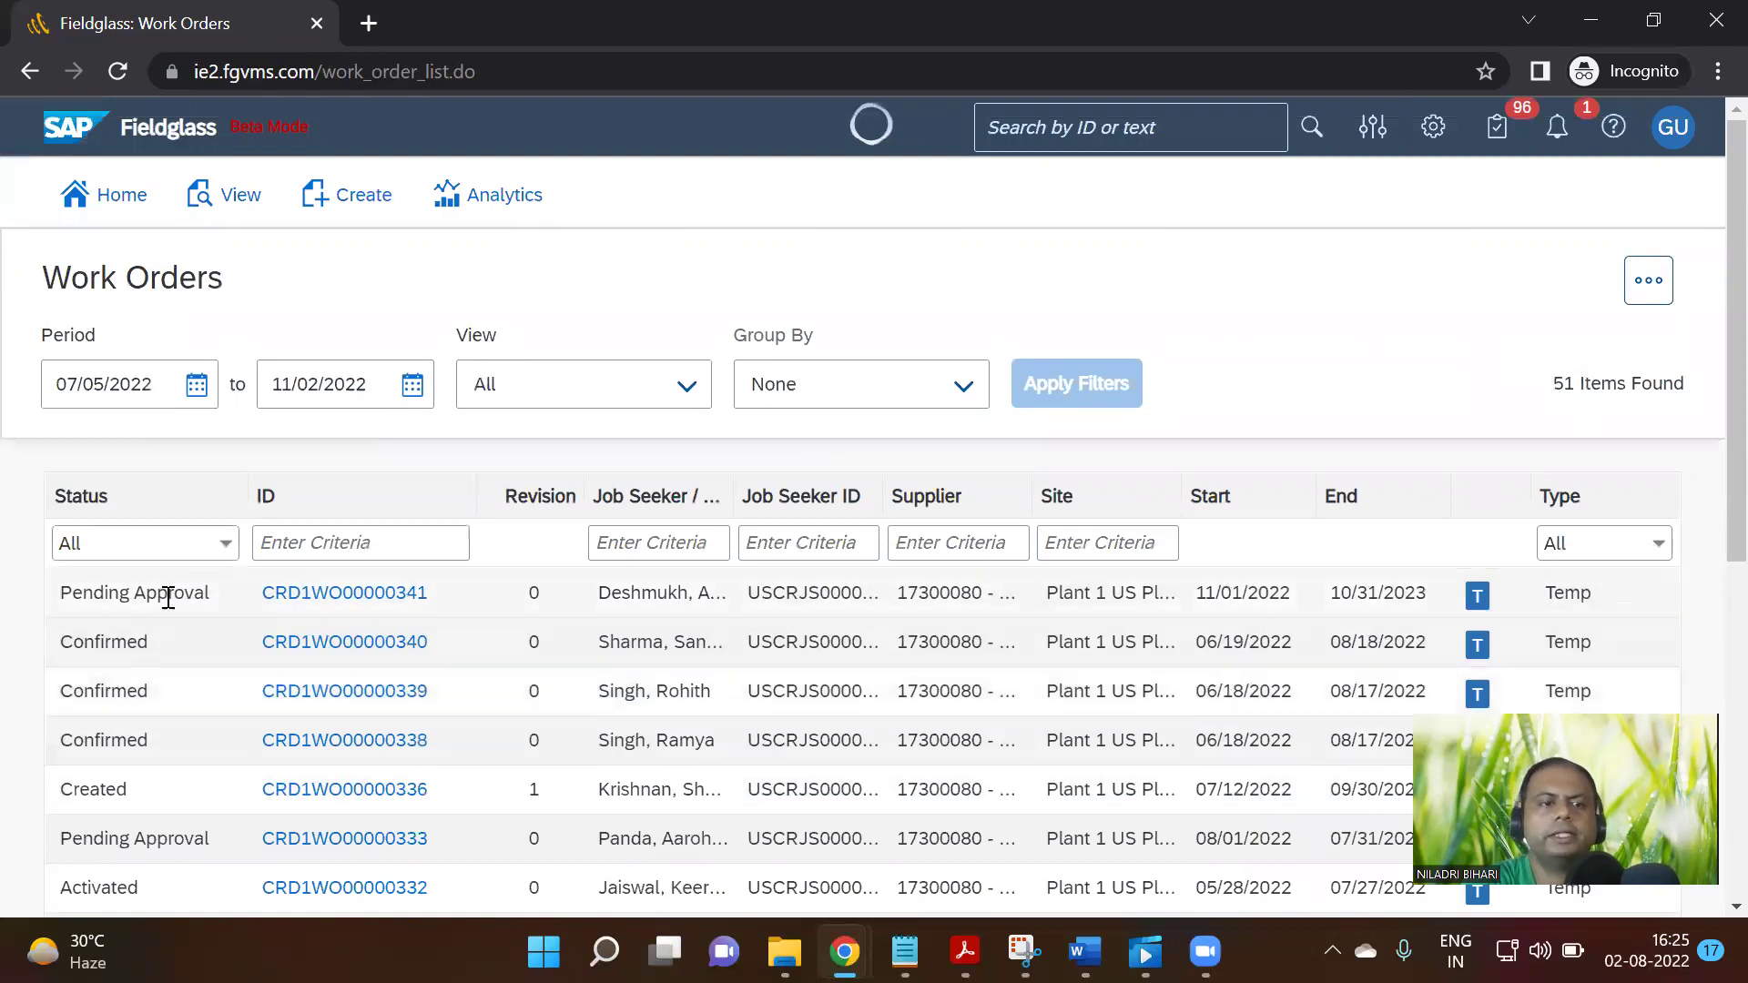
{"action": "scroll", "coordinate": [167, 596], "scroll_direction": "down", "scroll_amount": 3}
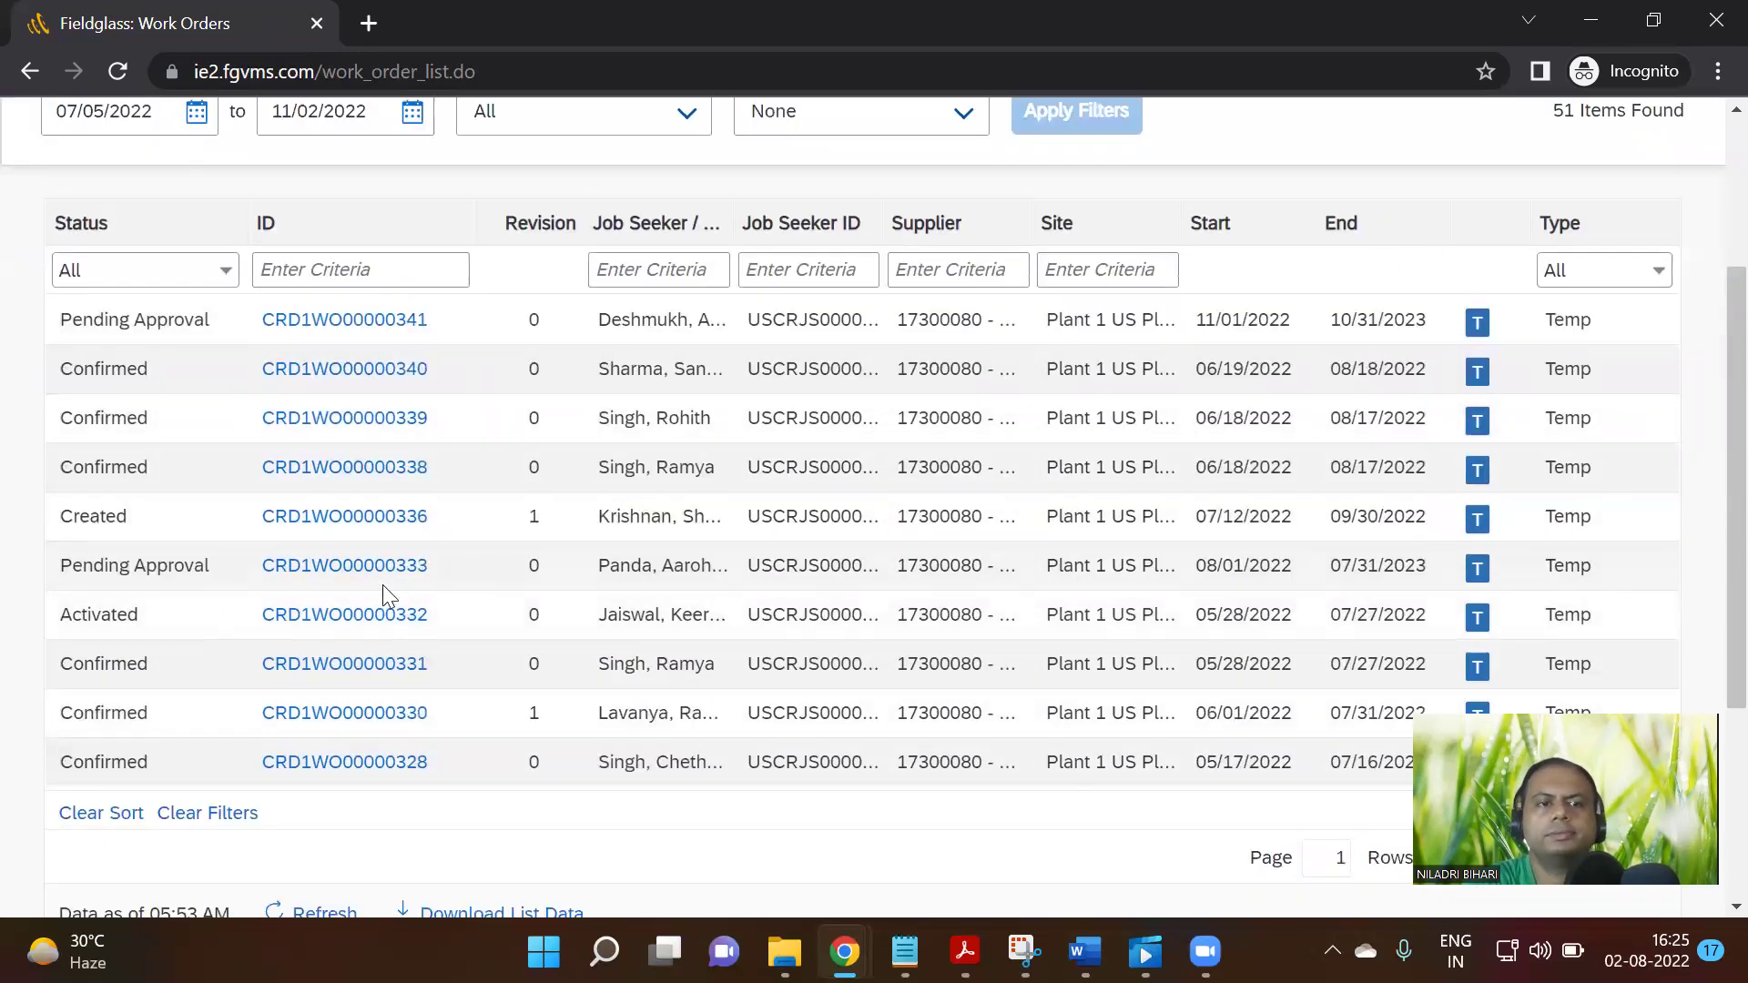
{"action": "left_click", "coordinate": [316, 573]}
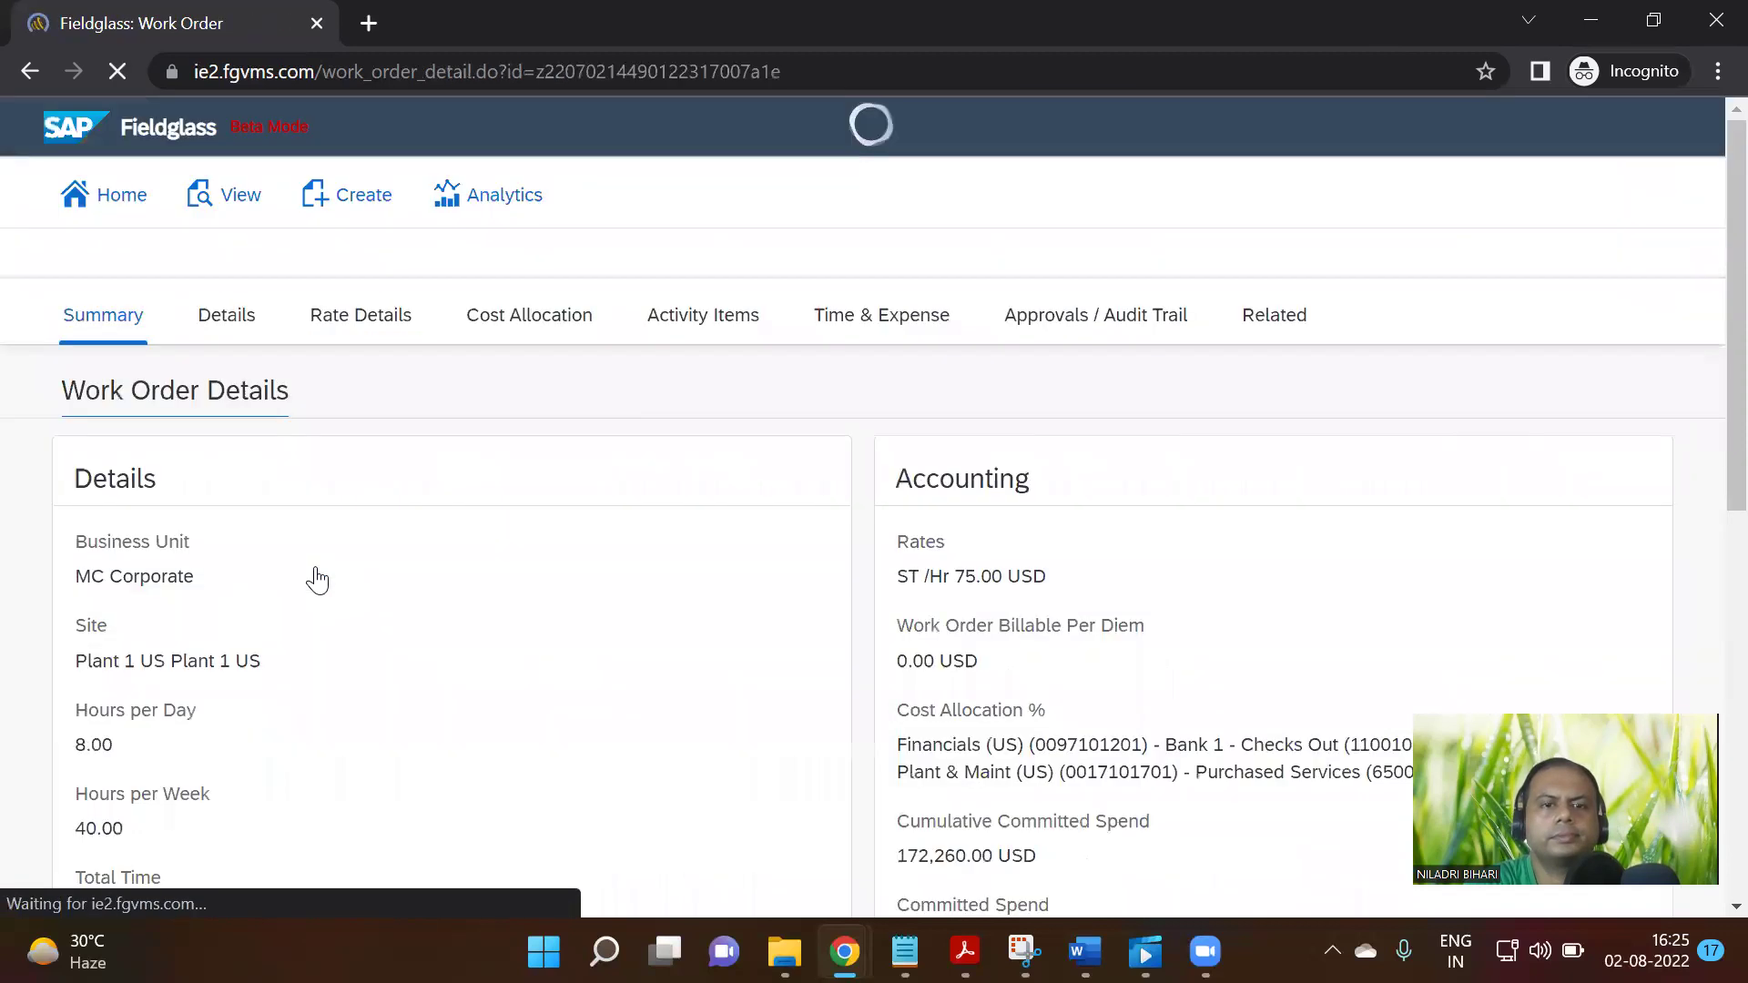
Review the Billing Analyst order's details and bring up the GU account menu
{"action": "scroll", "coordinate": [746, 629], "scroll_direction": "down", "scroll_amount": 3}
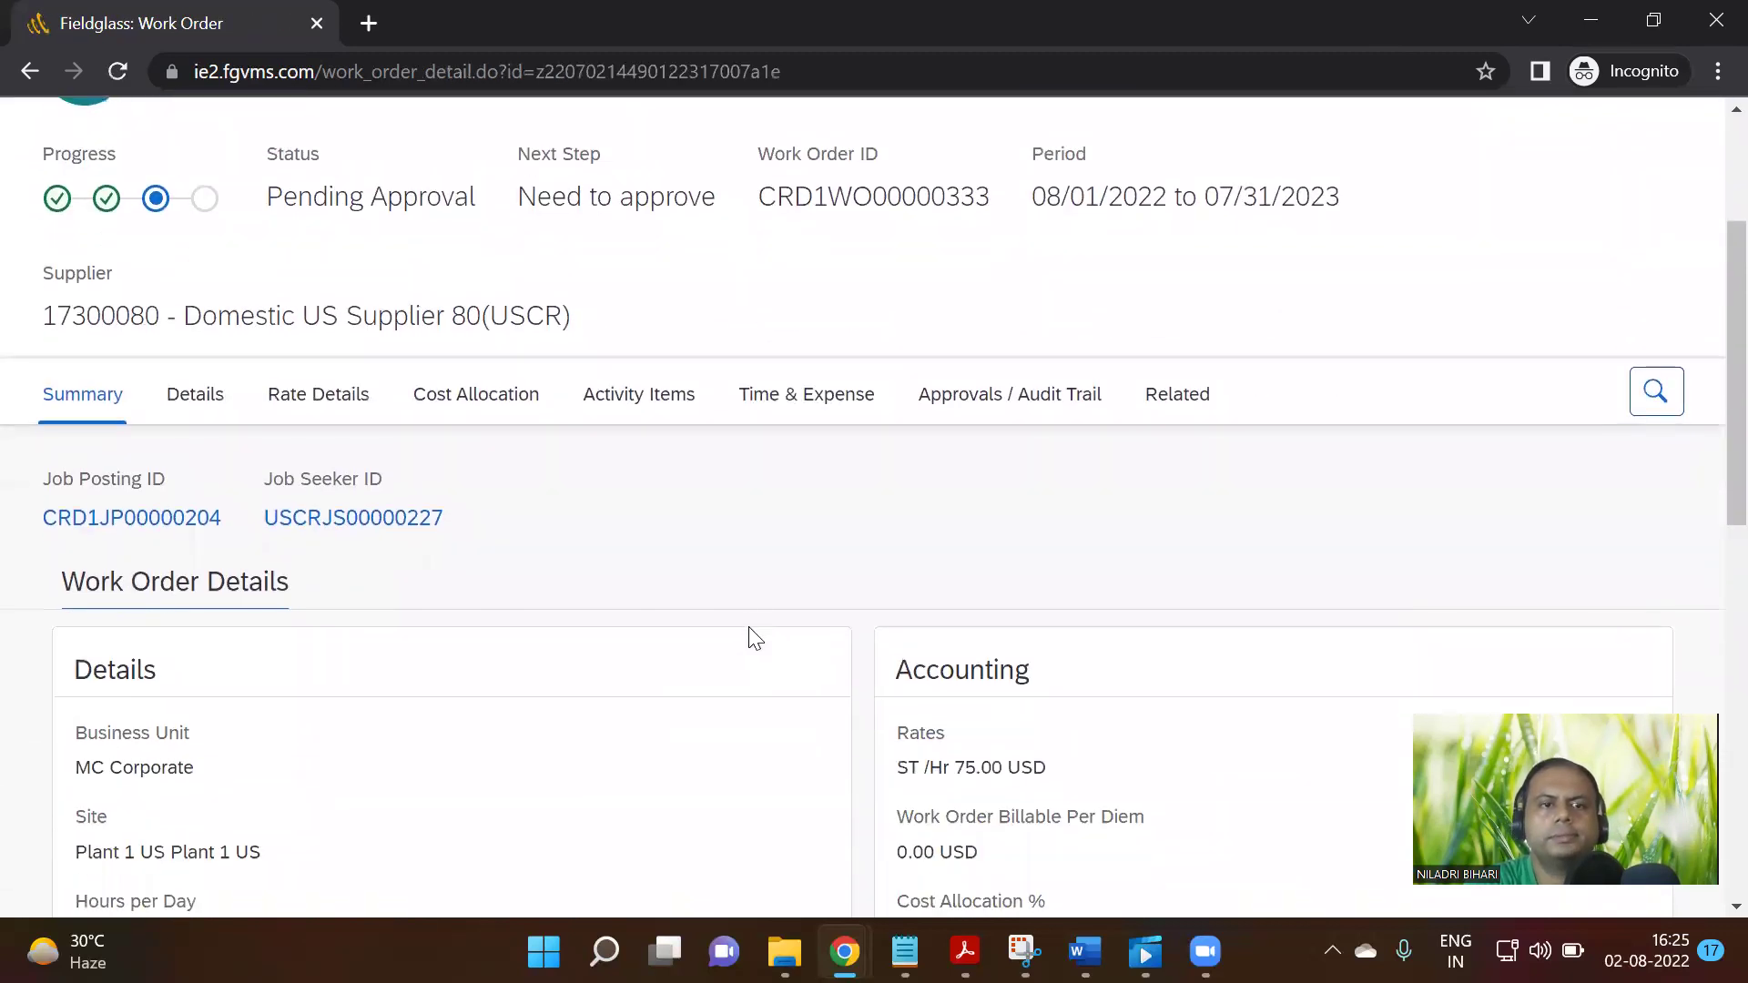
{"action": "scroll", "coordinate": [754, 628], "scroll_direction": "down", "scroll_amount": 12}
{"action": "scroll", "coordinate": [754, 625], "scroll_direction": "up", "scroll_amount": 15}
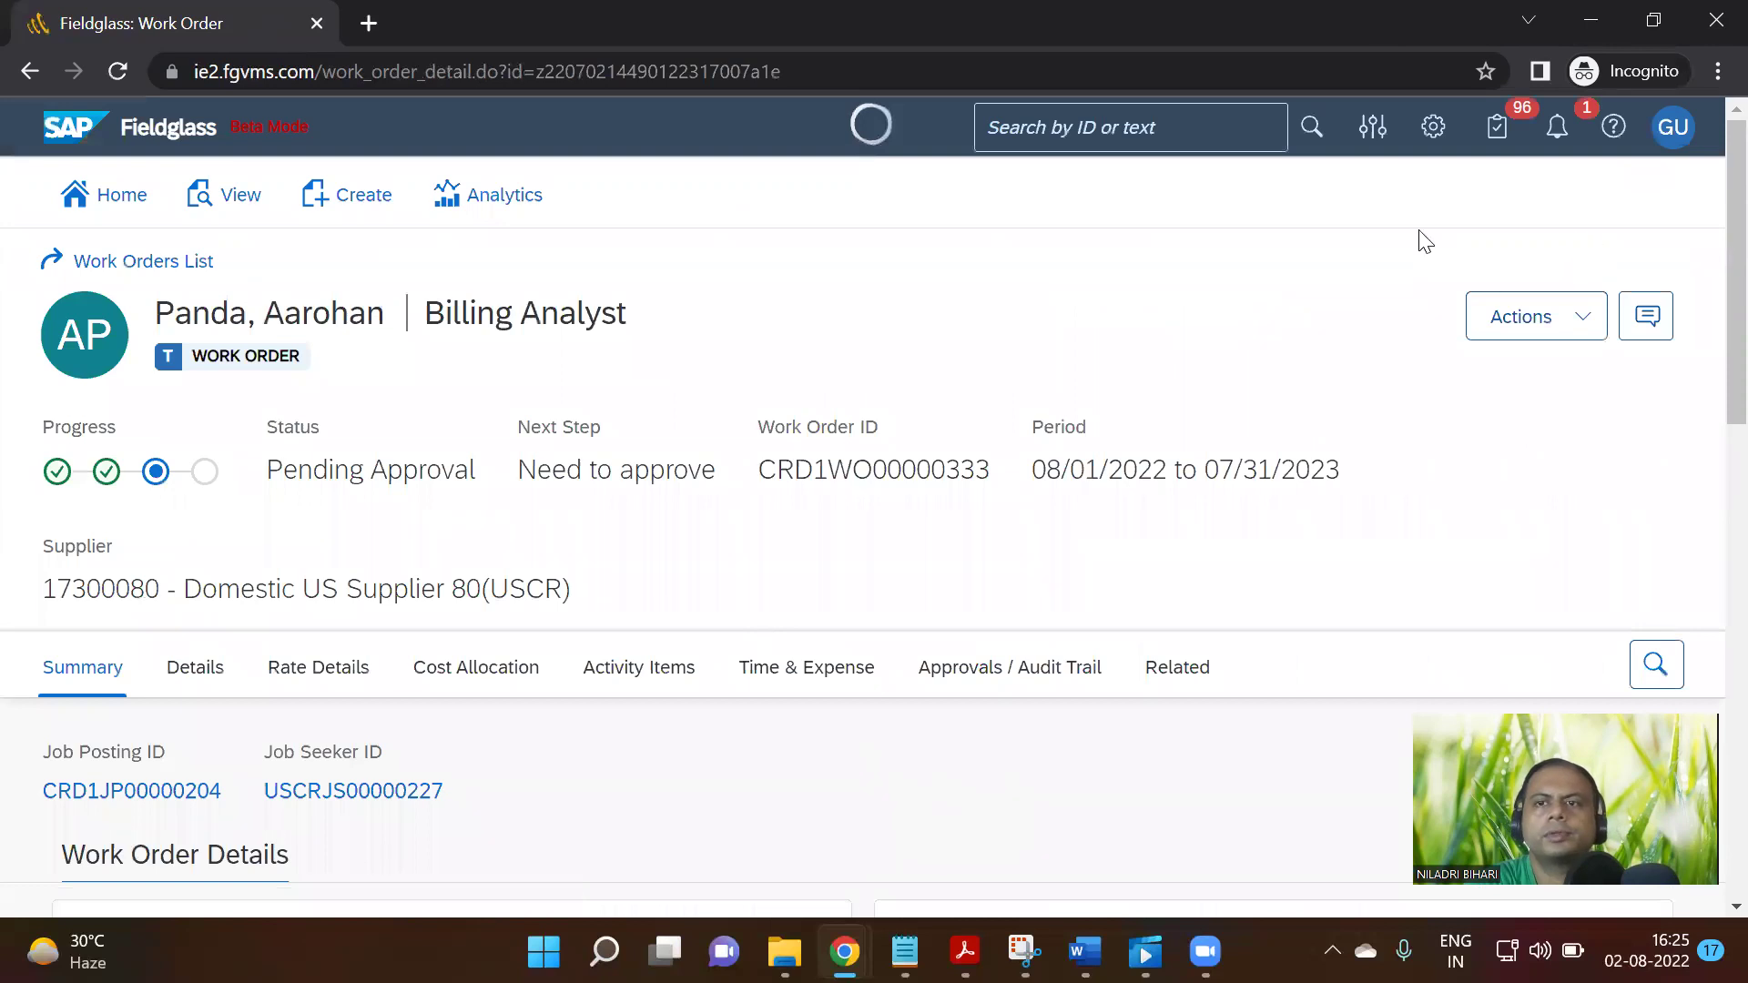
{"action": "left_click", "coordinate": [1667, 138]}
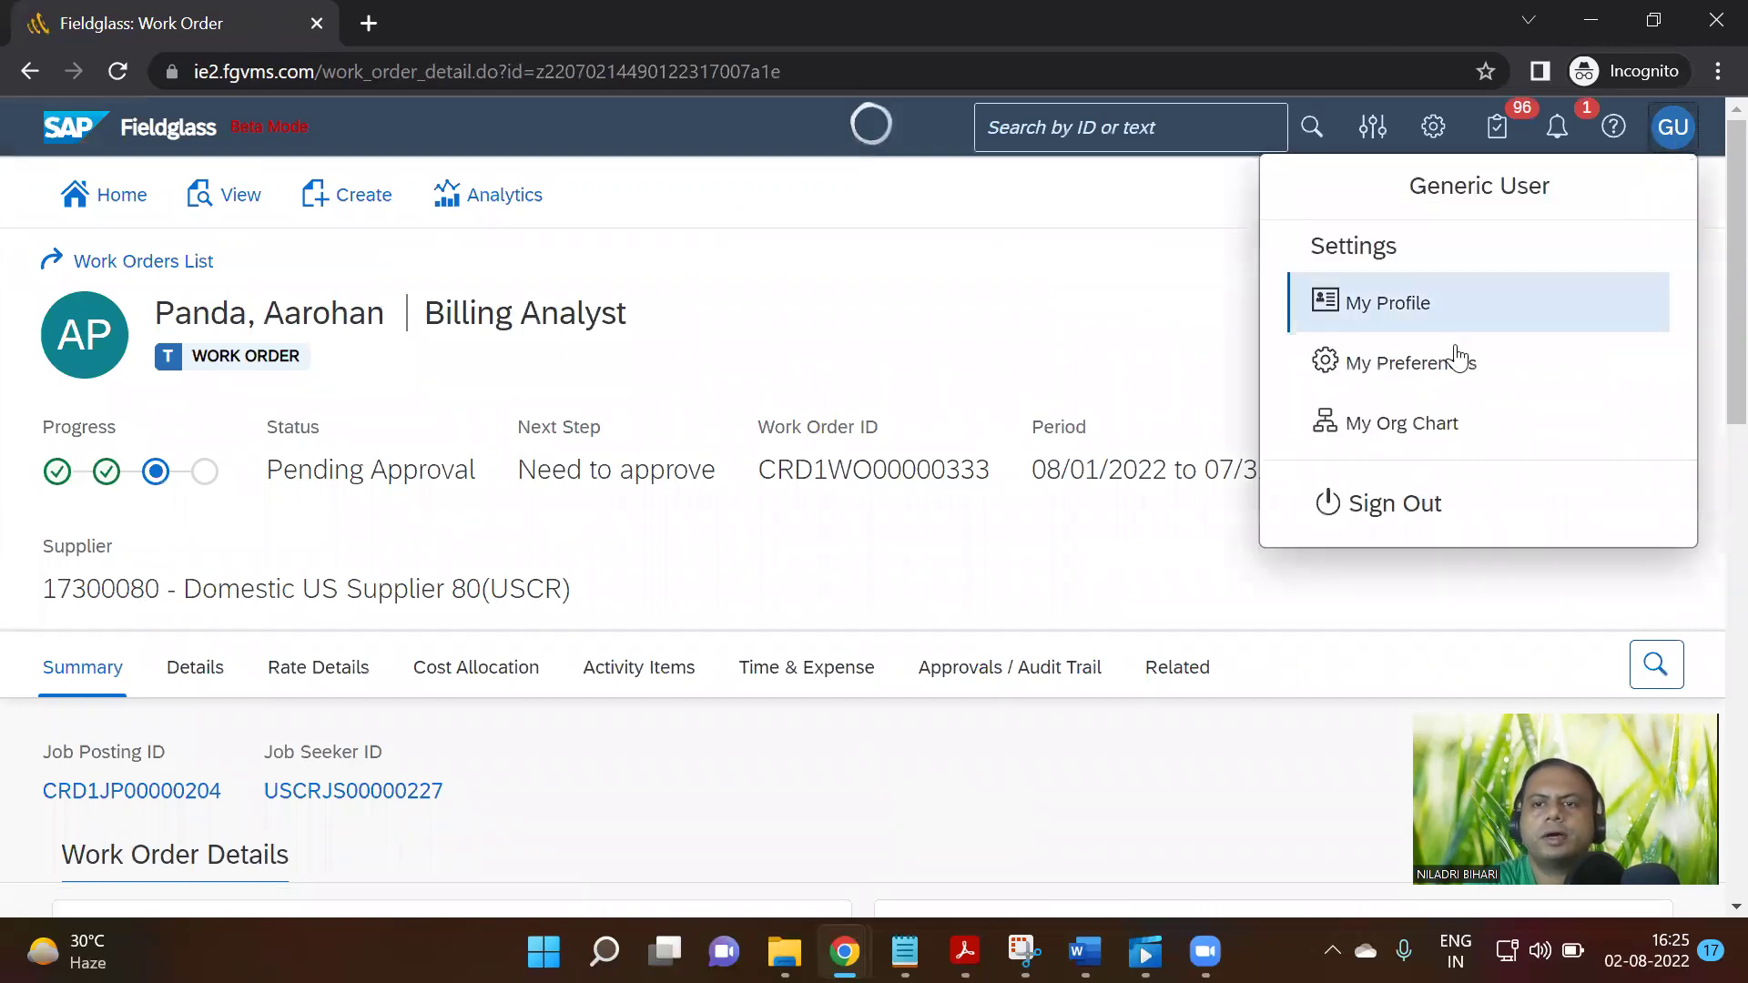
Sign out and sign back in as the distributor using Chrome's saved login
{"action": "left_click", "coordinate": [1396, 506]}
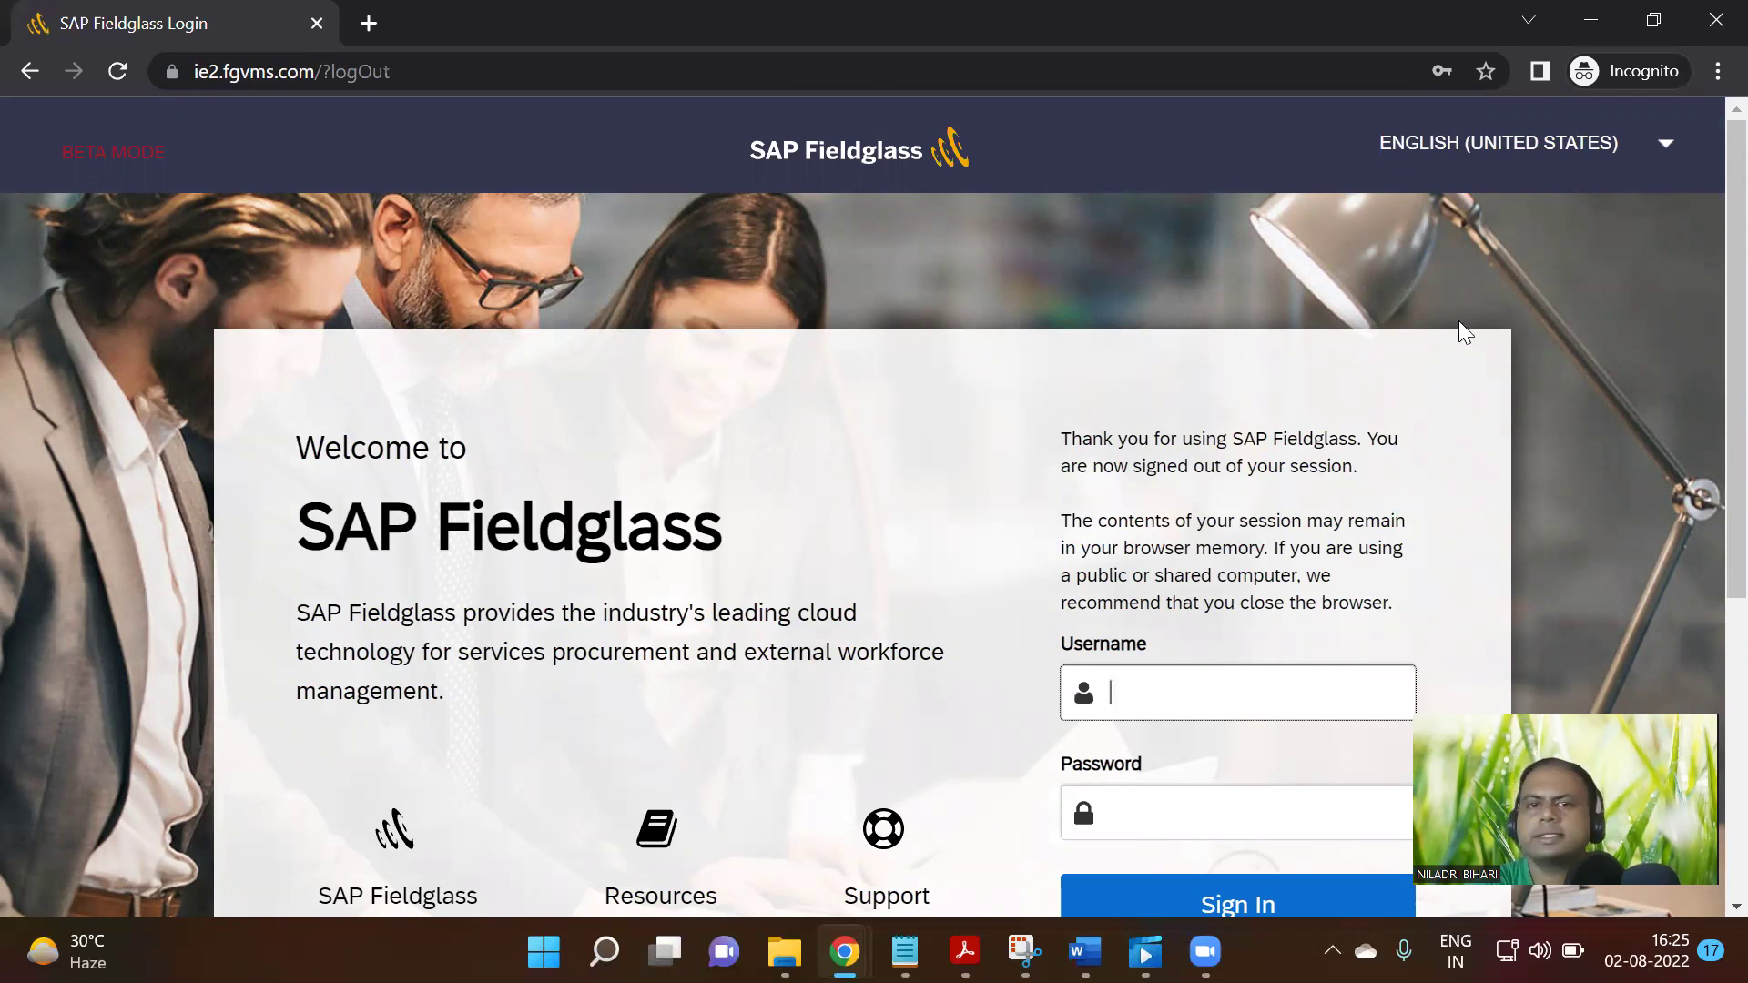
{"action": "left_click", "coordinate": [1212, 691]}
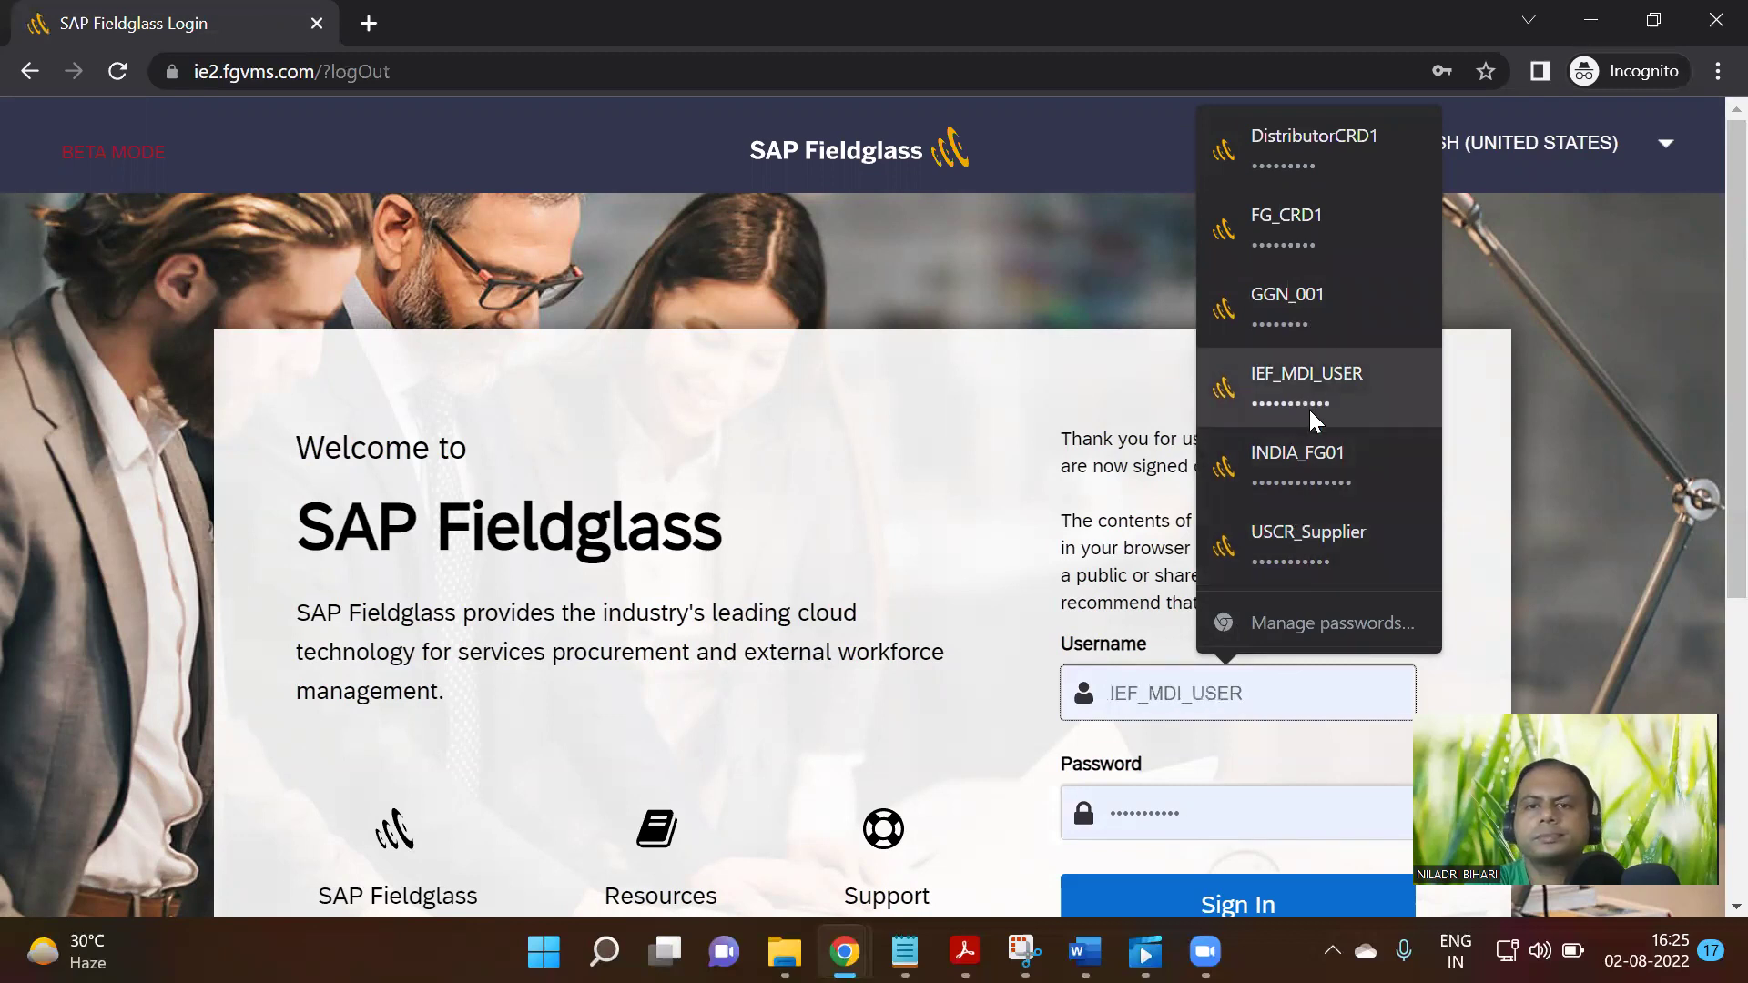
{"action": "left_click", "coordinate": [1324, 170]}
{"action": "scroll", "coordinate": [1523, 466], "scroll_direction": "down", "scroll_amount": 3}
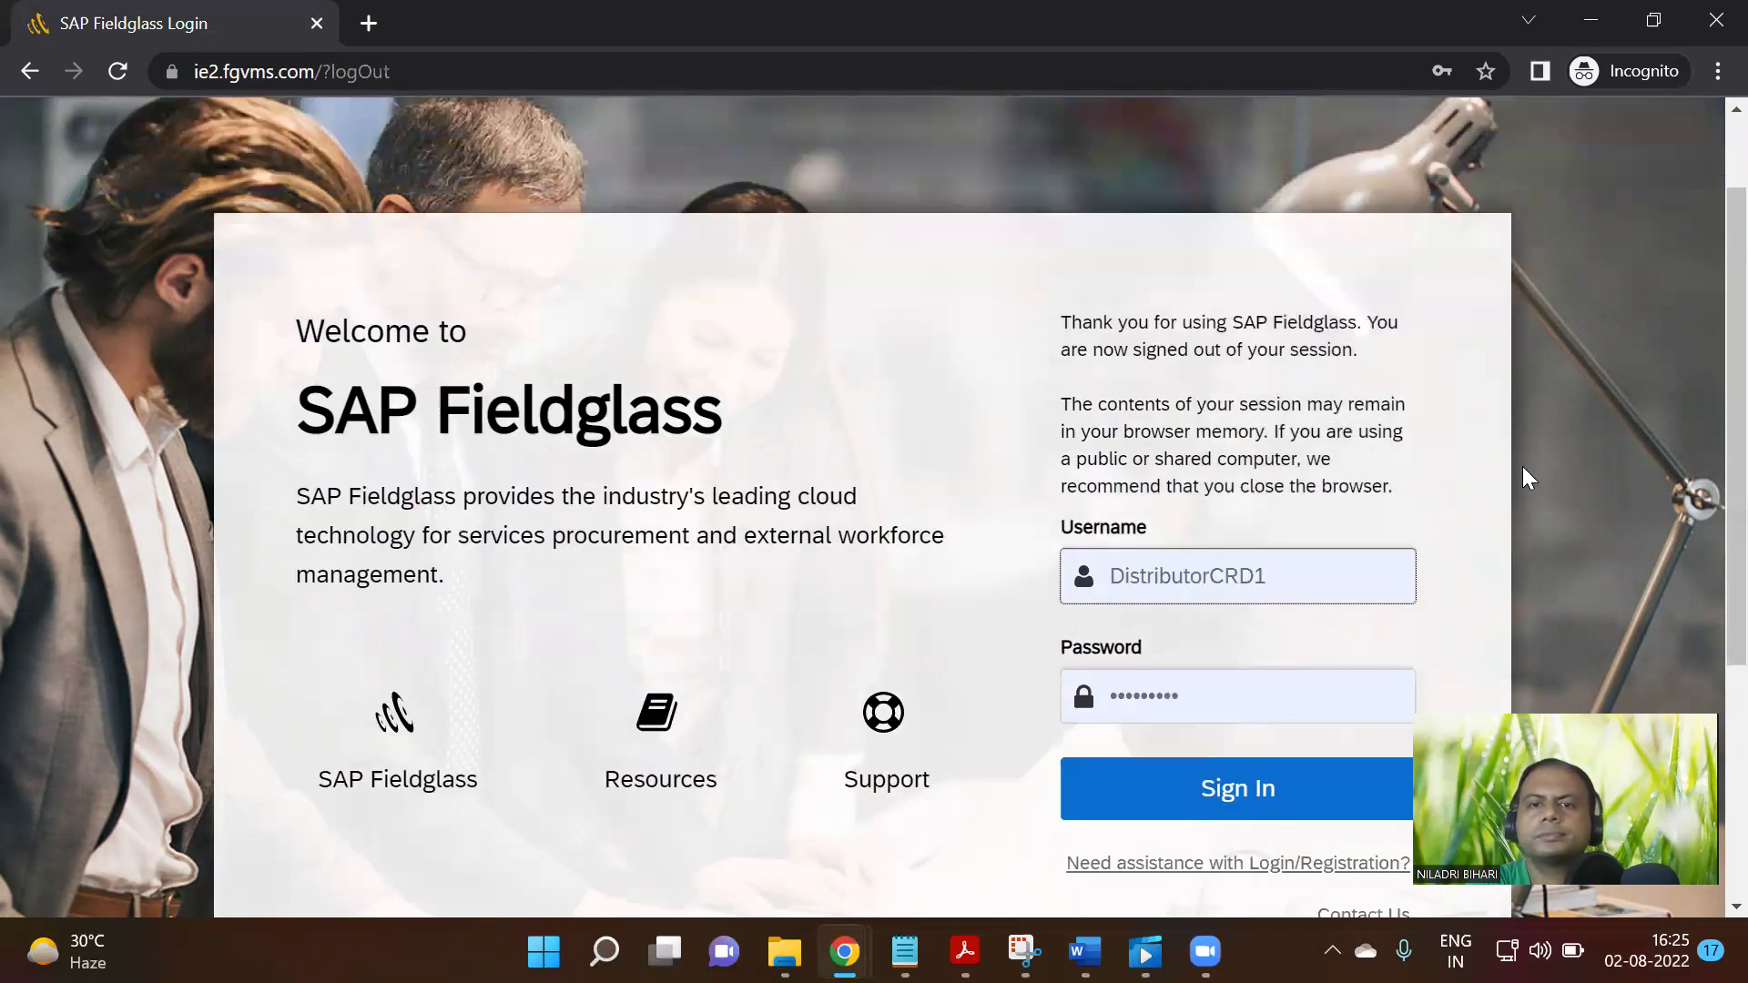
{"action": "left_click", "coordinate": [1264, 643]}
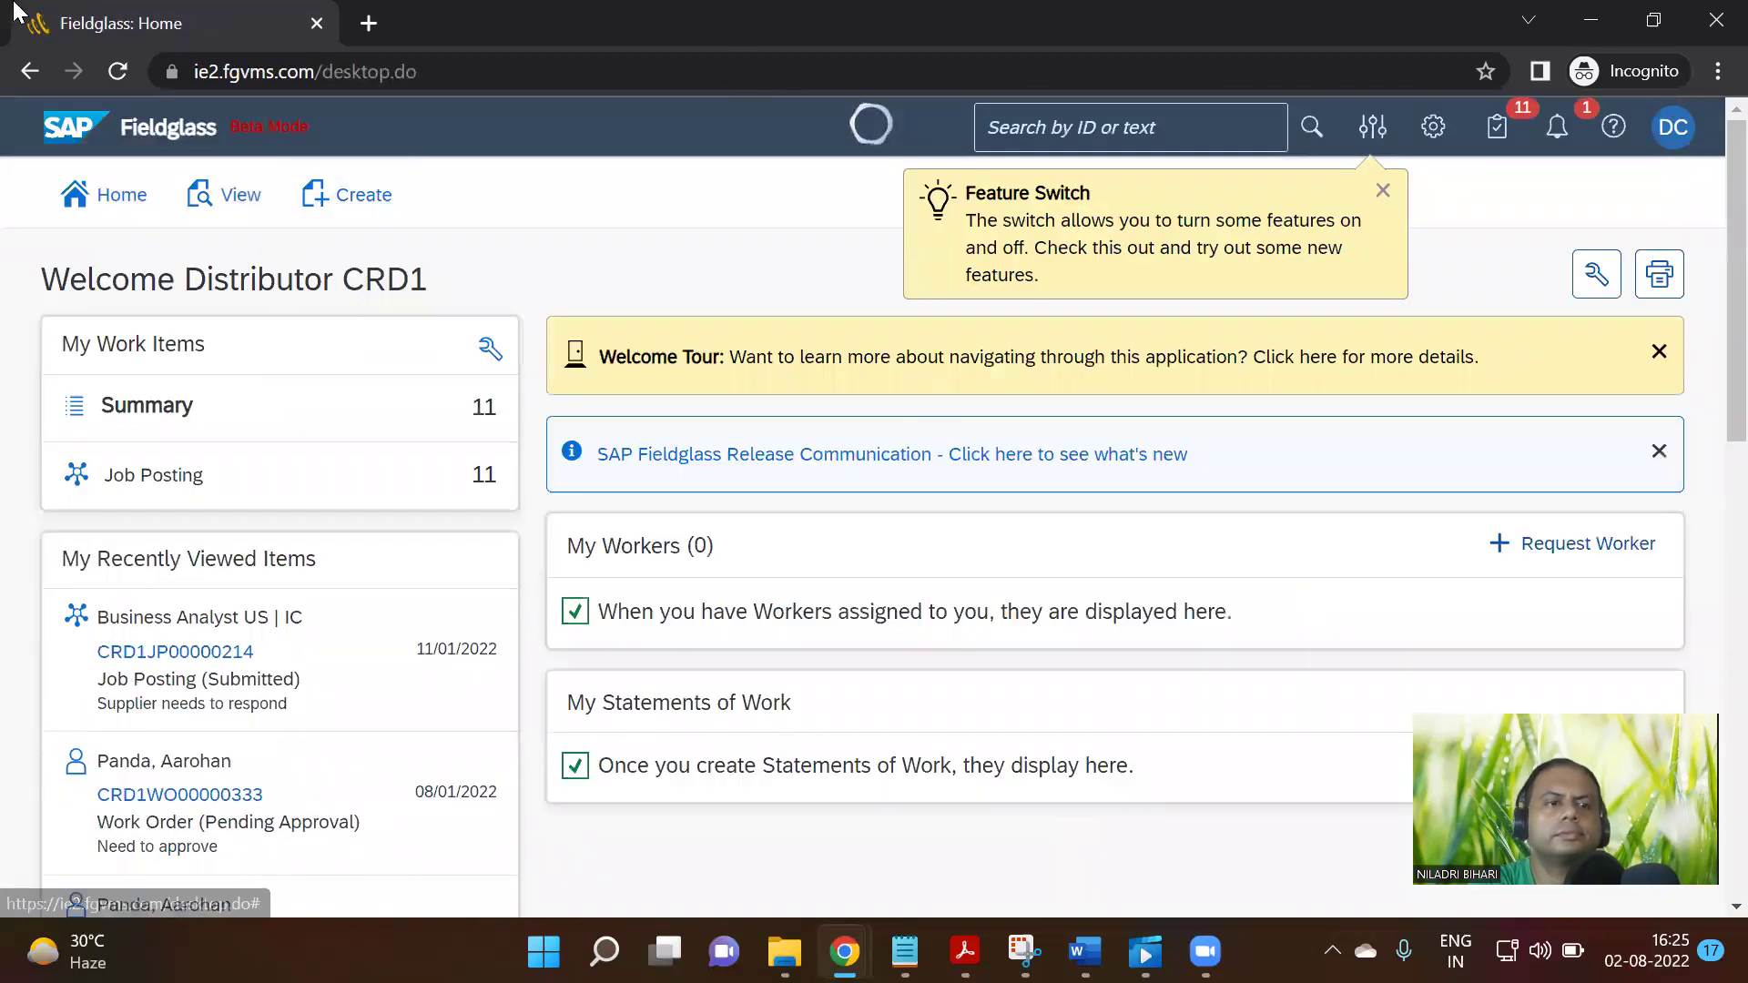
Open work order CRD1WO00000336 via View > Work Order and confirm only printing is available
{"action": "left_click", "coordinate": [233, 199]}
{"action": "left_click", "coordinate": [879, 369]}
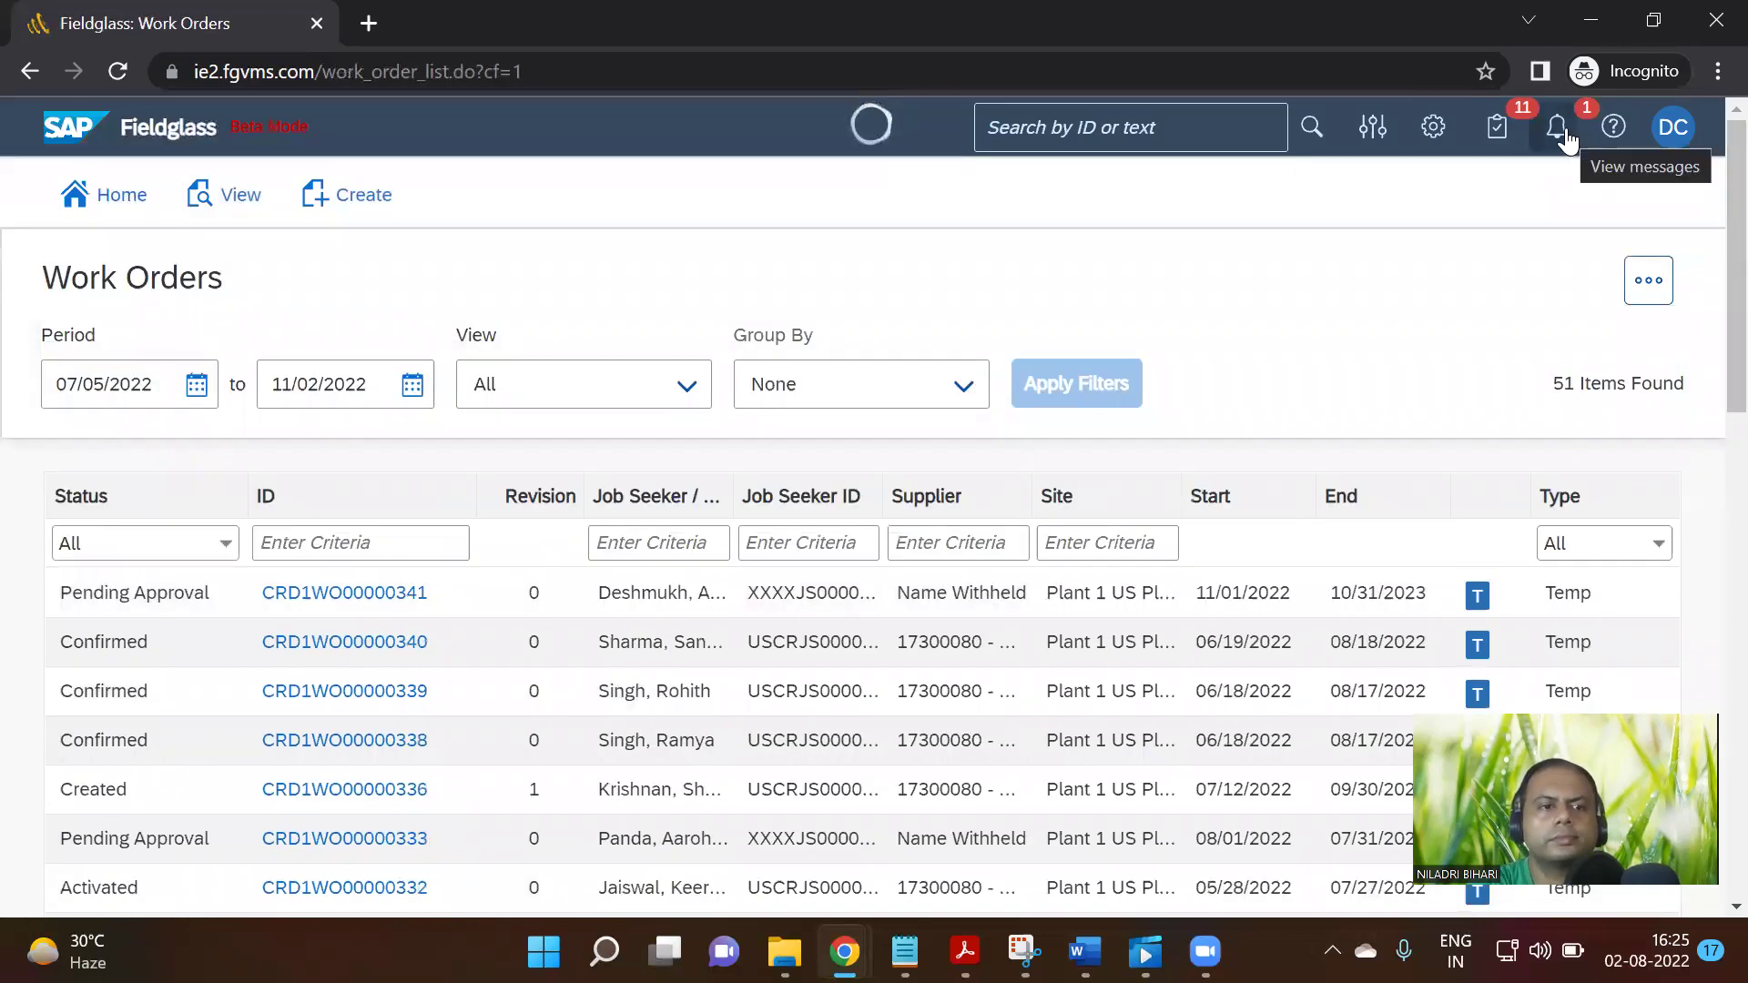
{"action": "scroll", "coordinate": [1029, 383], "scroll_direction": "down", "scroll_amount": 1}
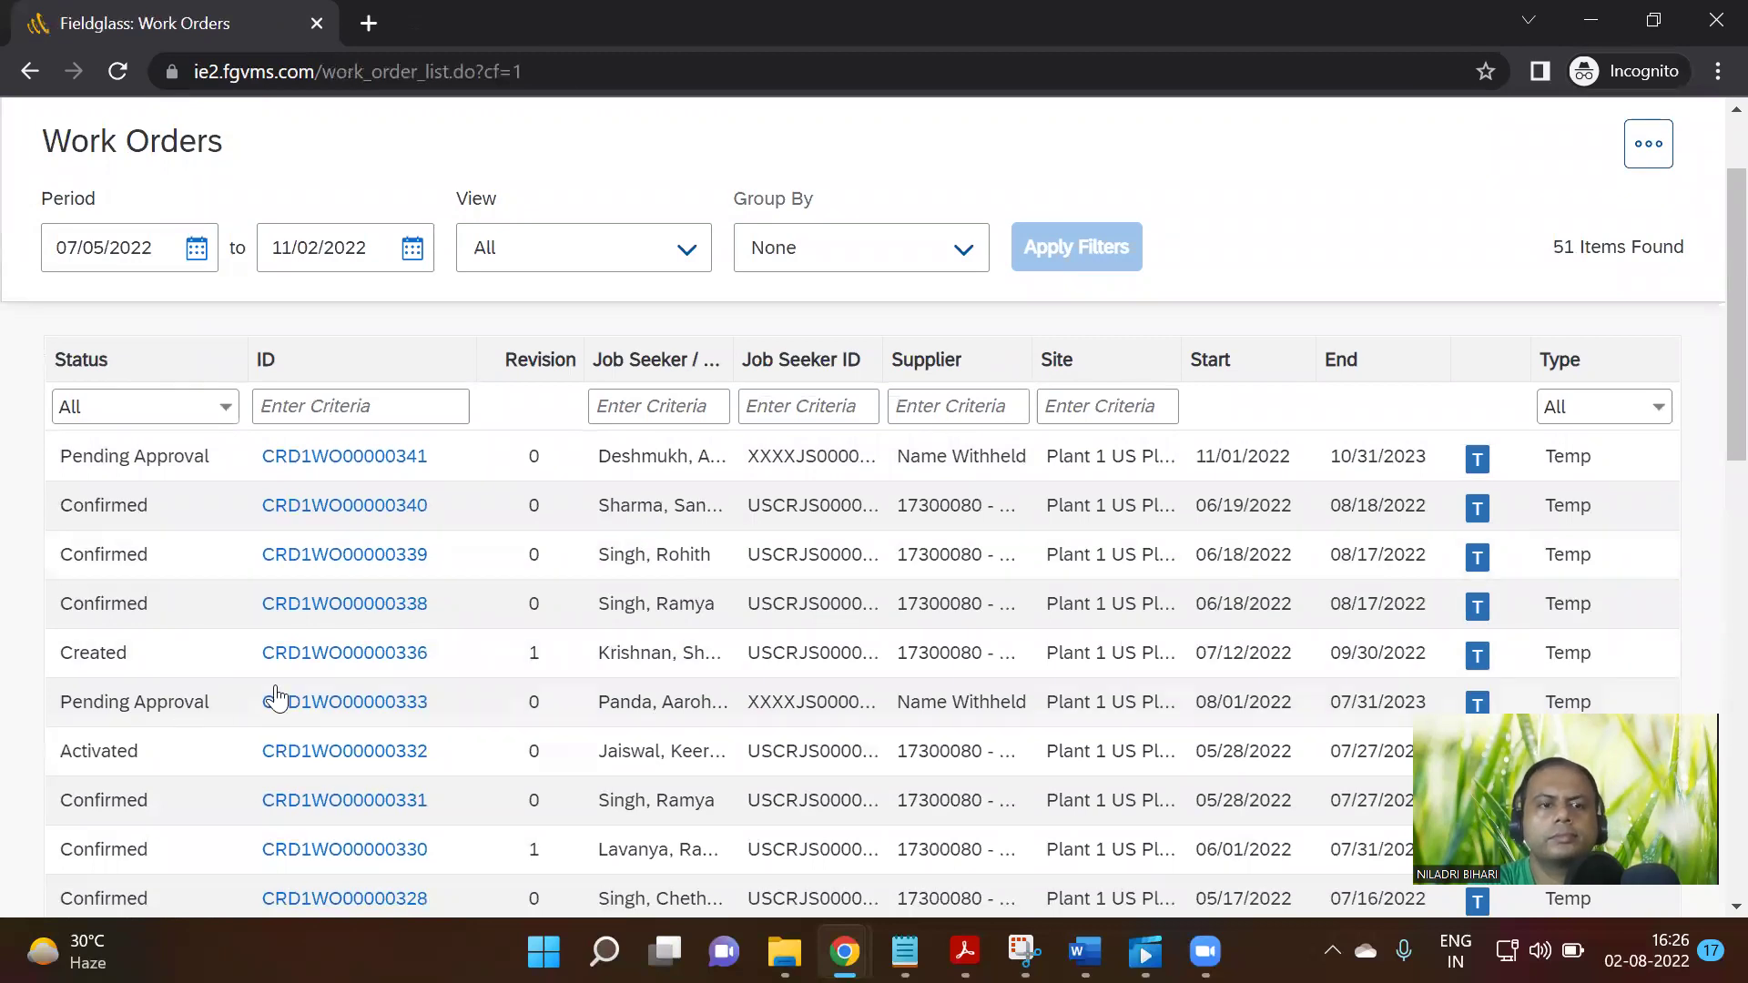
{"action": "left_click", "coordinate": [332, 657]}
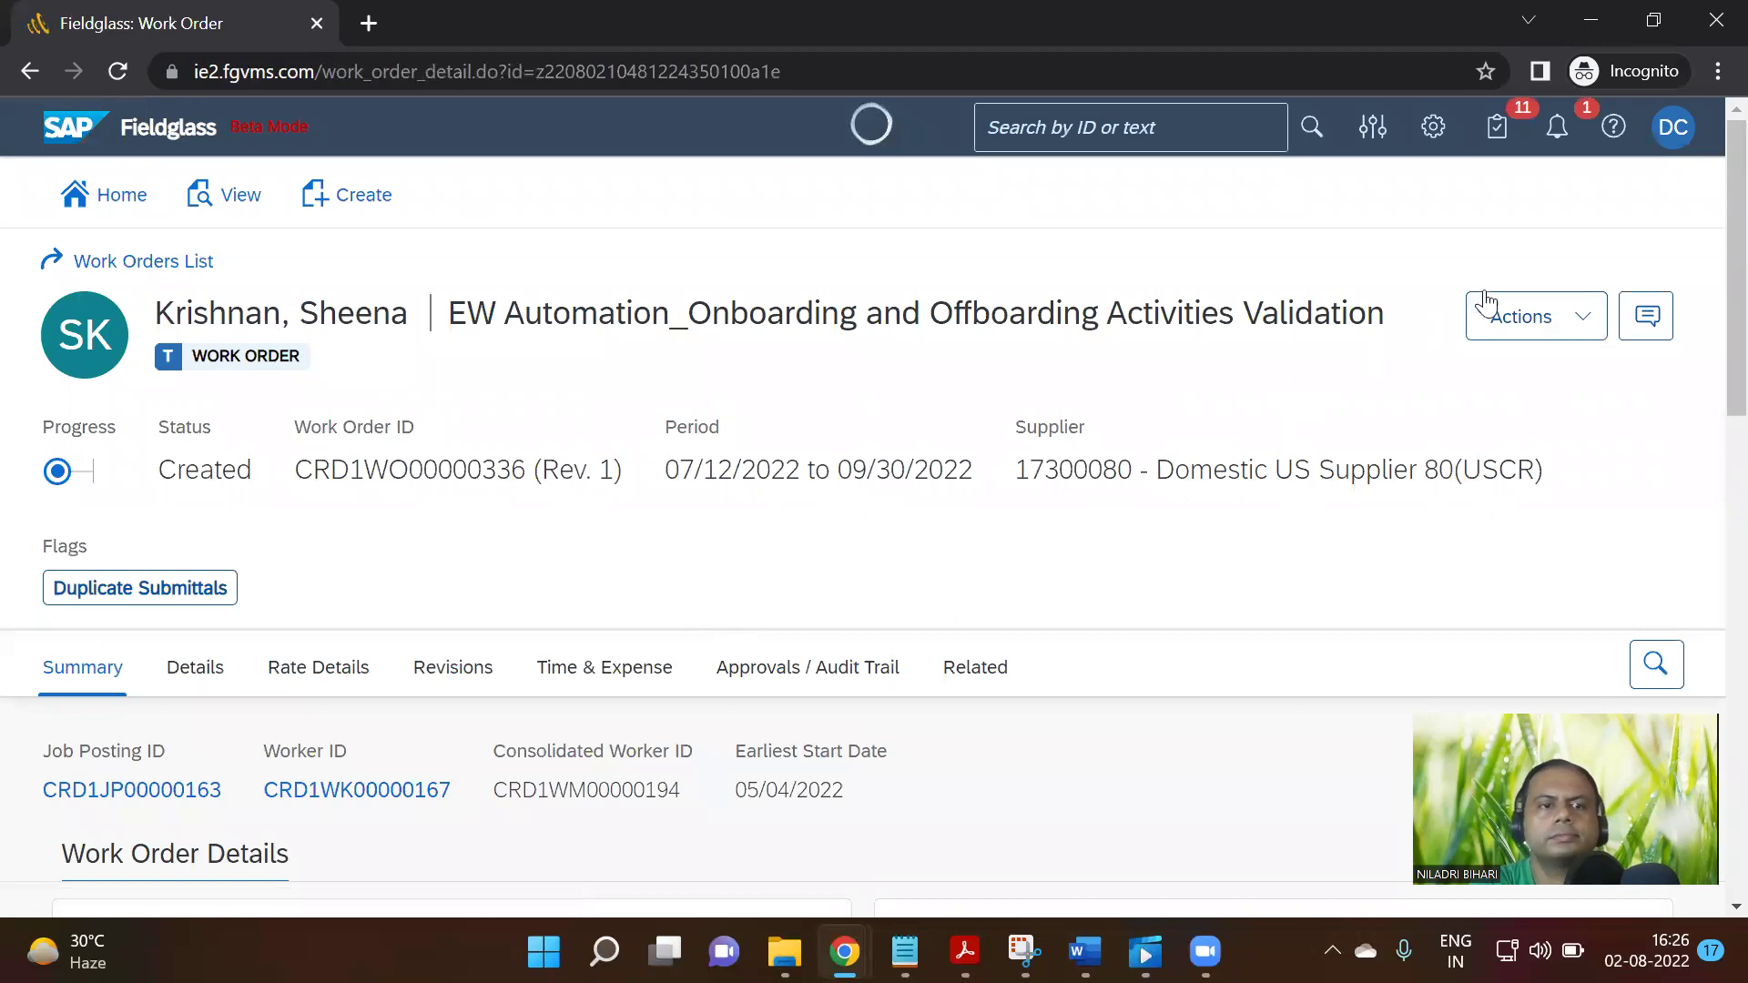
{"action": "left_click", "coordinate": [1549, 326]}
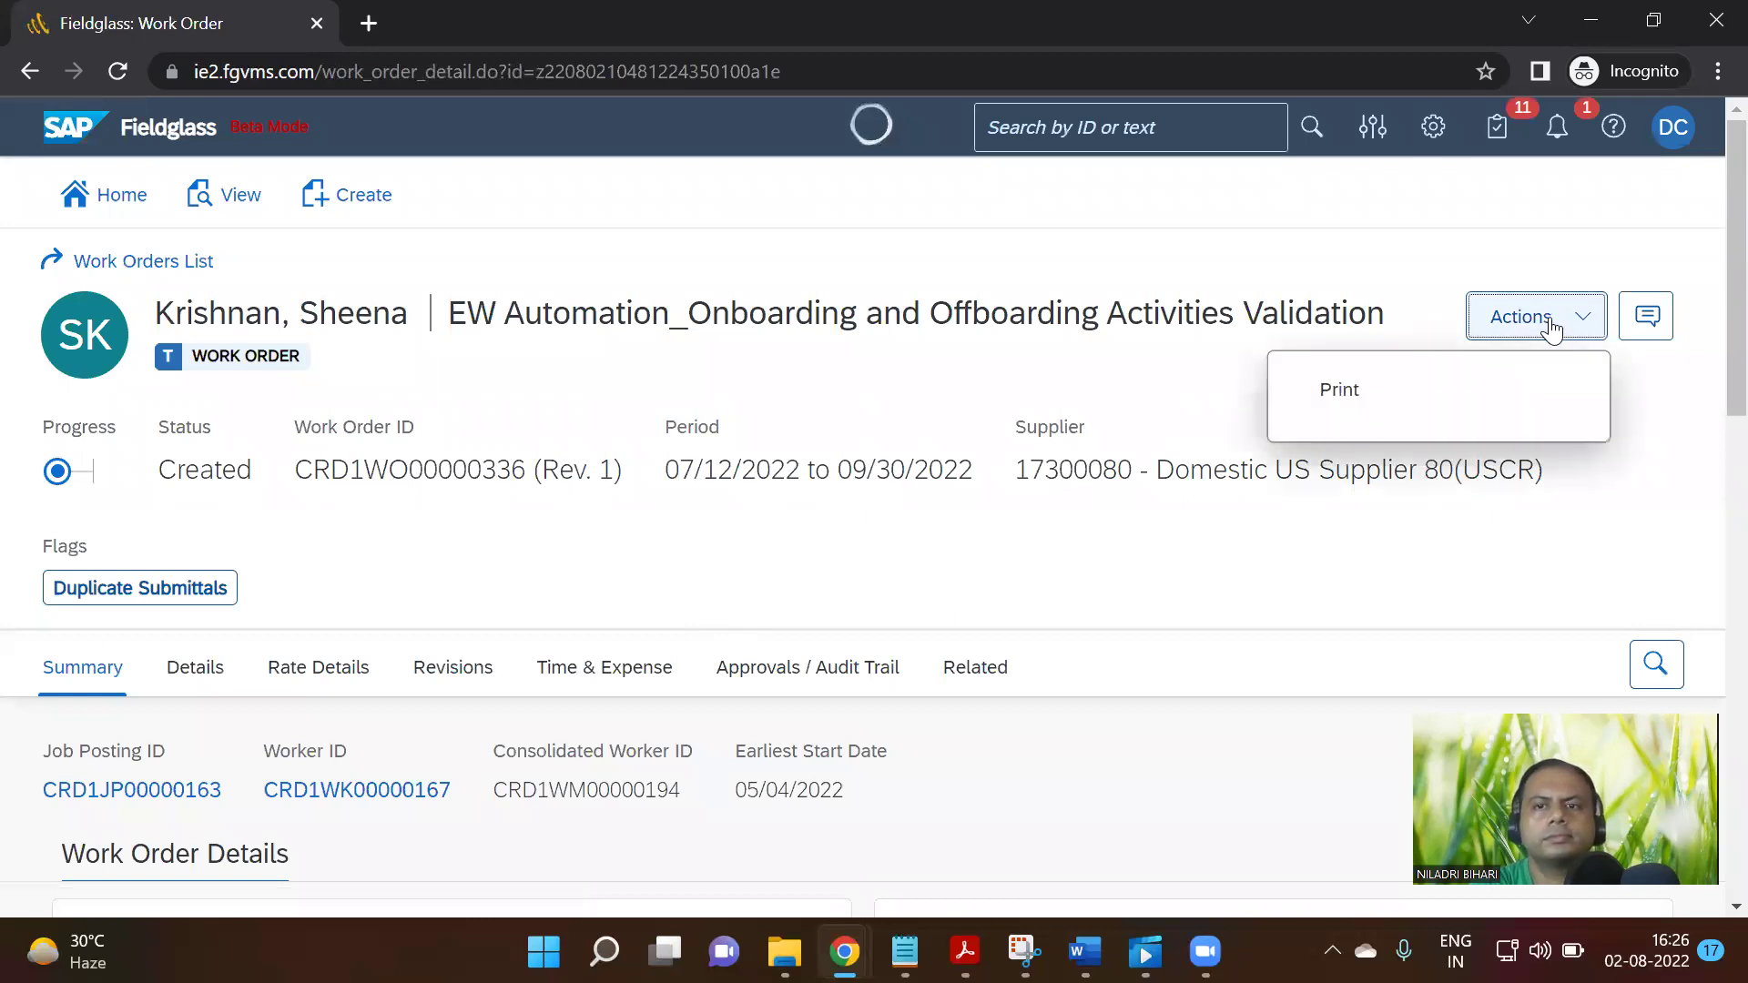
{"action": "left_click", "coordinate": [1566, 134]}
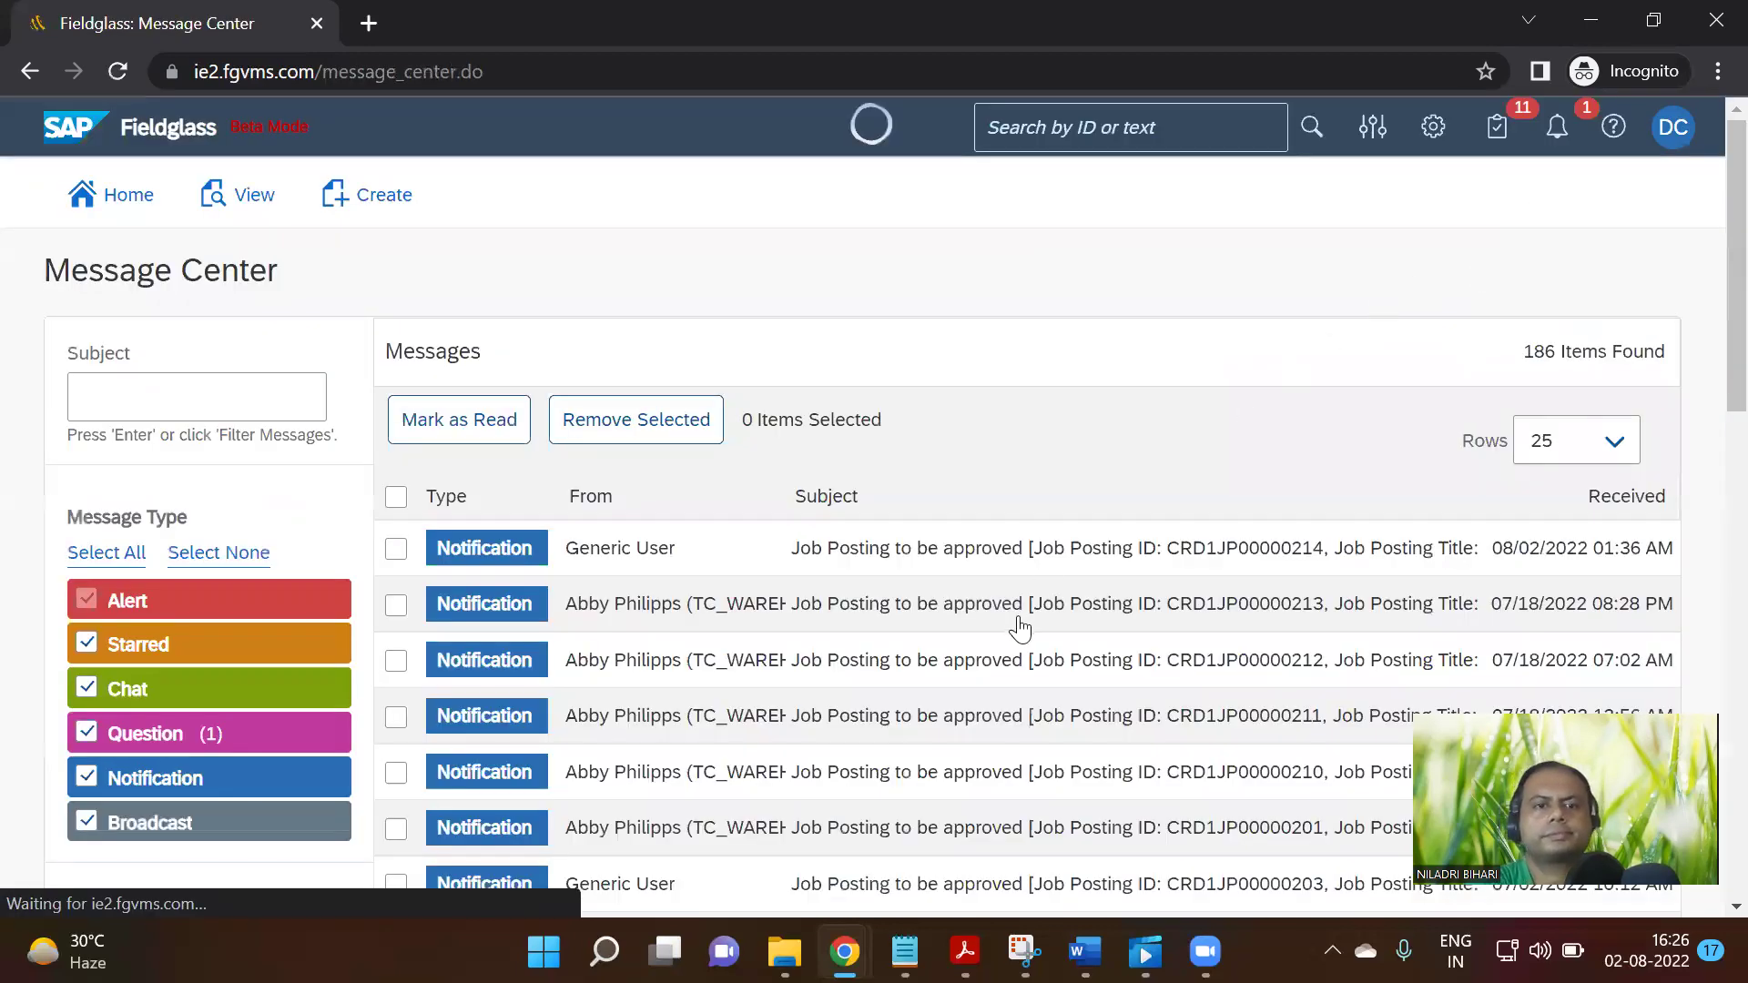
Read the newest job posting approval message, then return to the message list
{"action": "left_click", "coordinate": [1108, 571]}
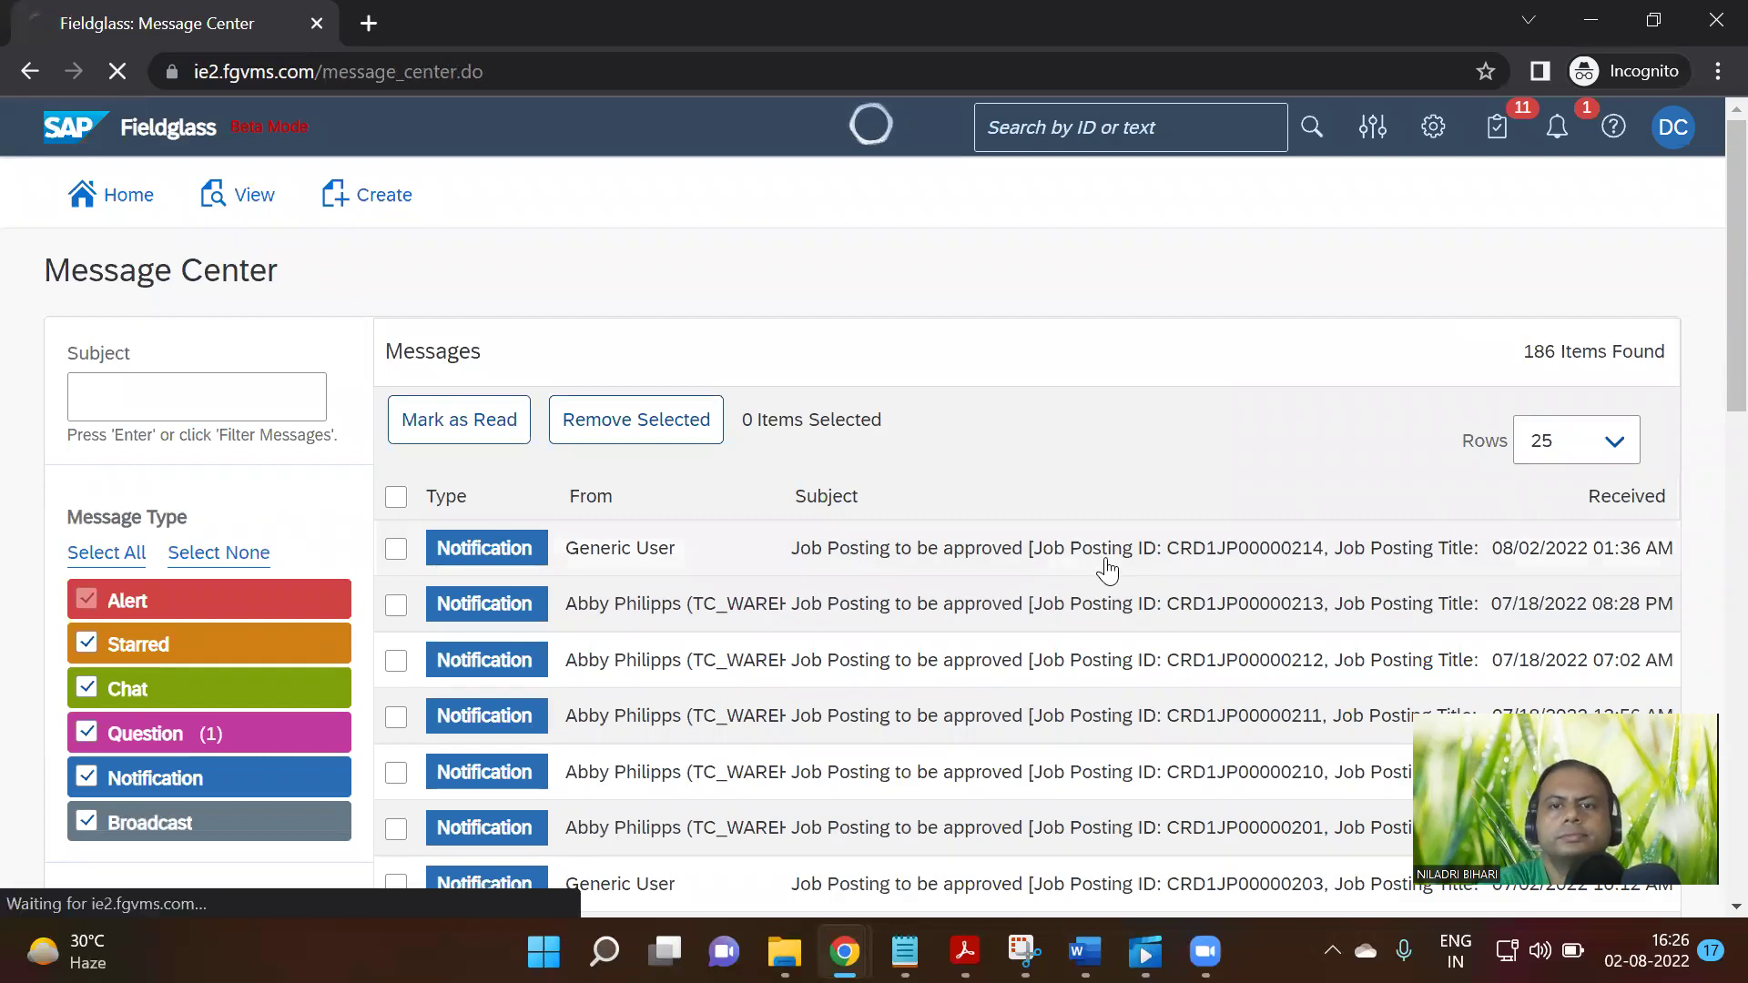
{"action": "scroll", "coordinate": [1160, 648], "scroll_direction": "down", "scroll_amount": 4}
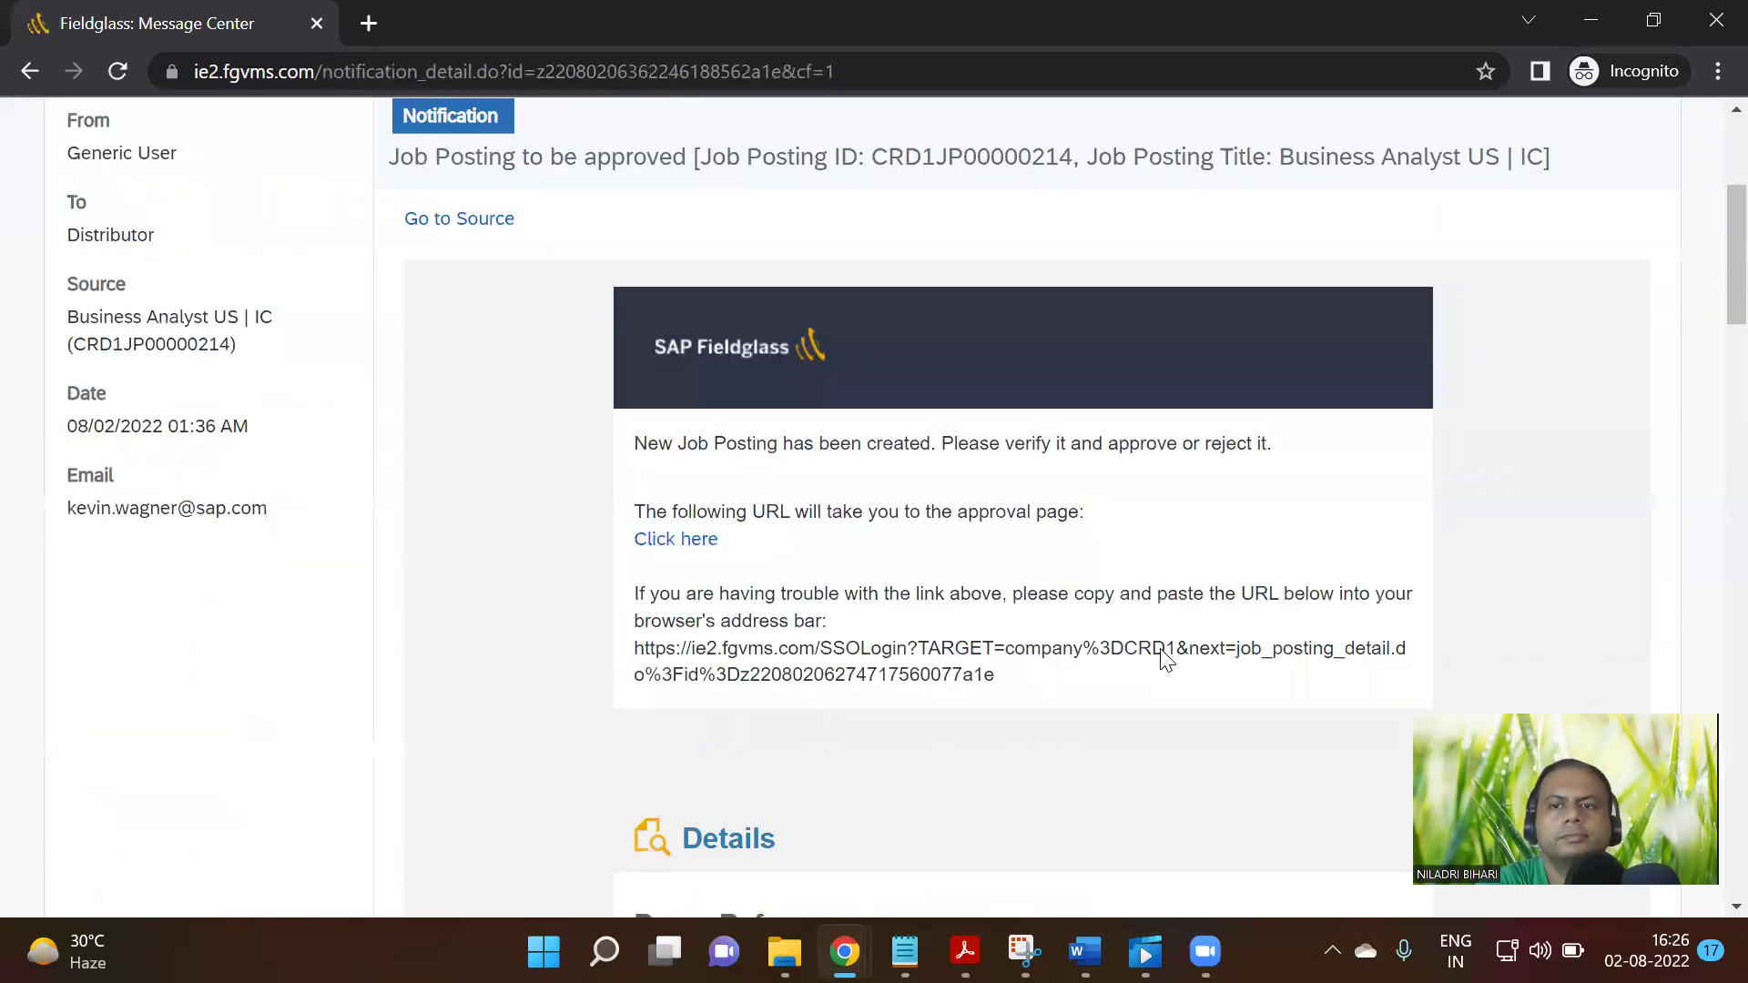
{"action": "scroll", "coordinate": [1166, 660], "scroll_direction": "down", "scroll_amount": 1}
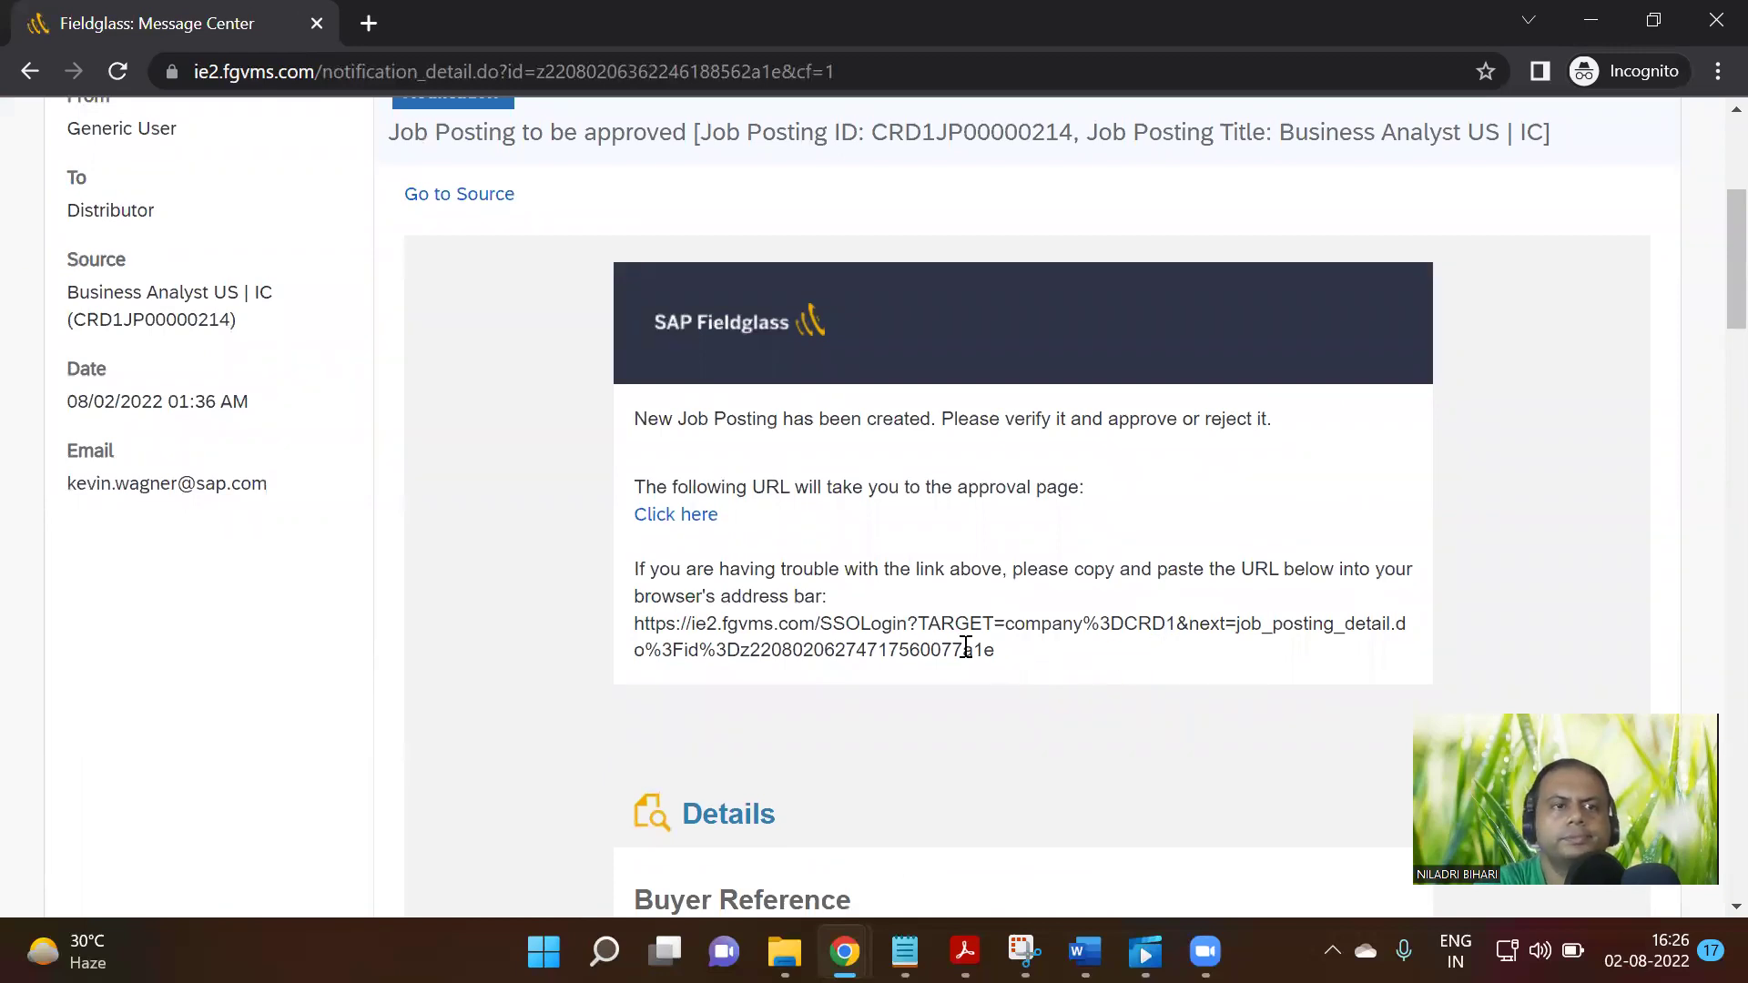
{"action": "scroll", "coordinate": [945, 617], "scroll_direction": "down", "scroll_amount": 10}
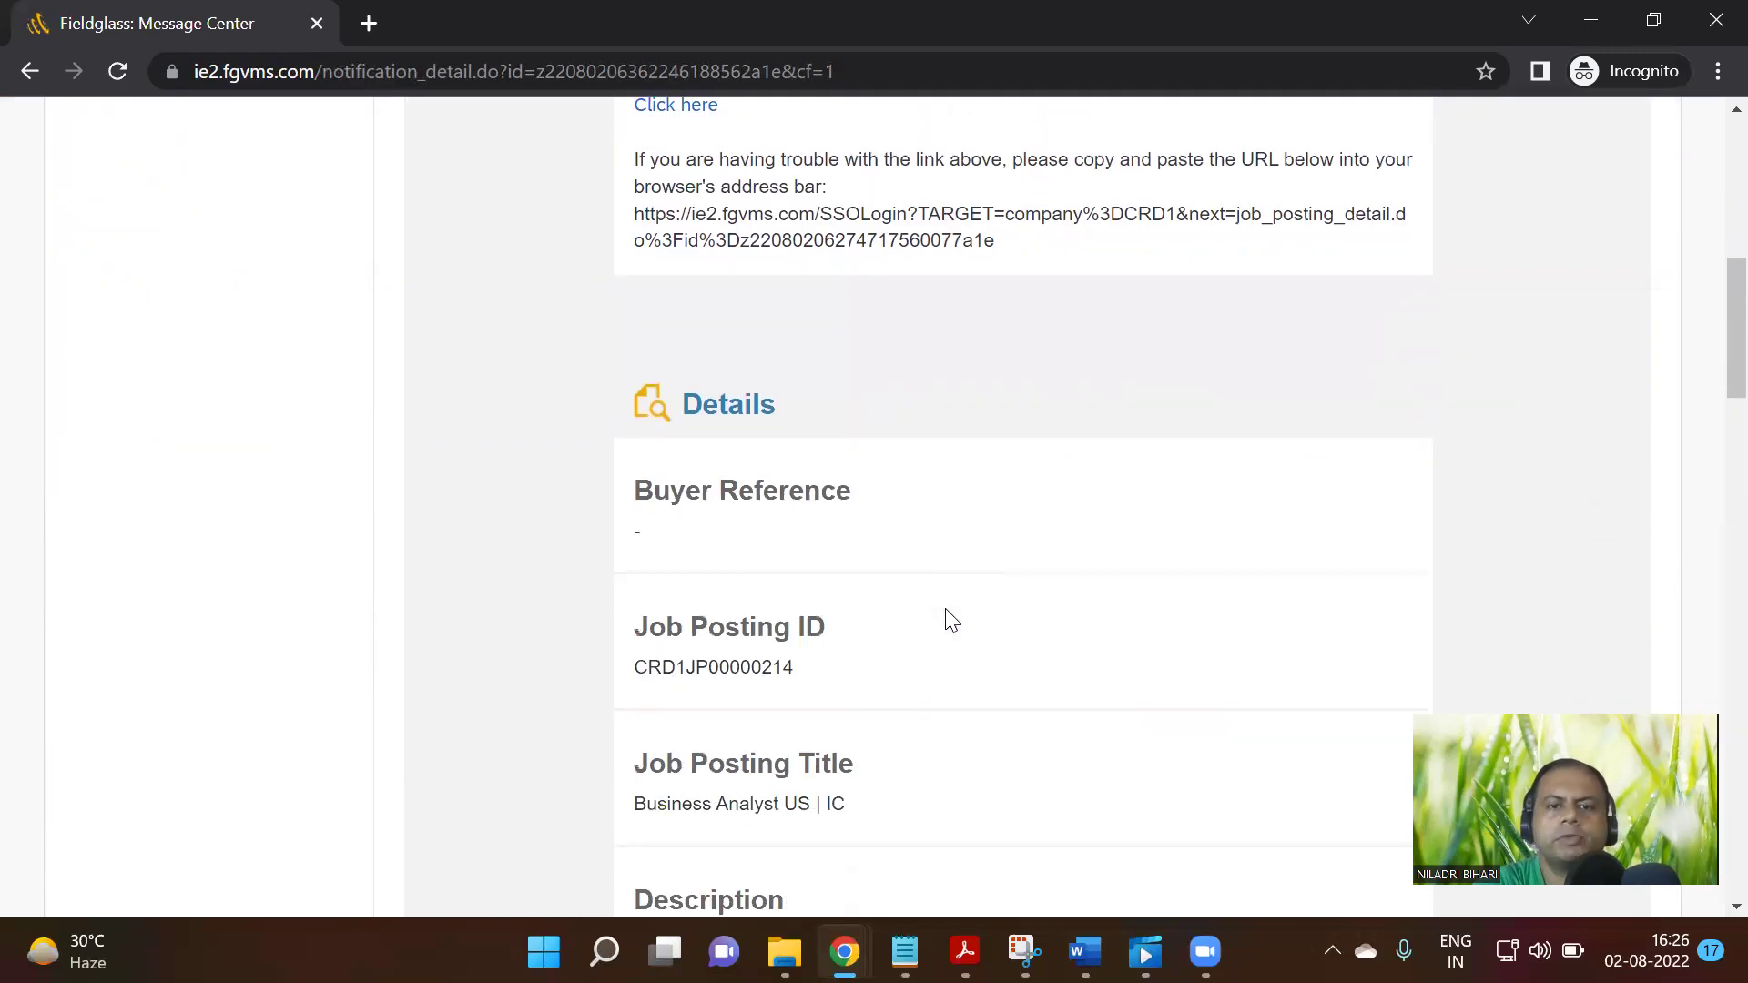
{"action": "scroll", "coordinate": [950, 620], "scroll_direction": "up", "scroll_amount": 8}
{"action": "scroll", "coordinate": [950, 619], "scroll_direction": "up", "scroll_amount": 8}
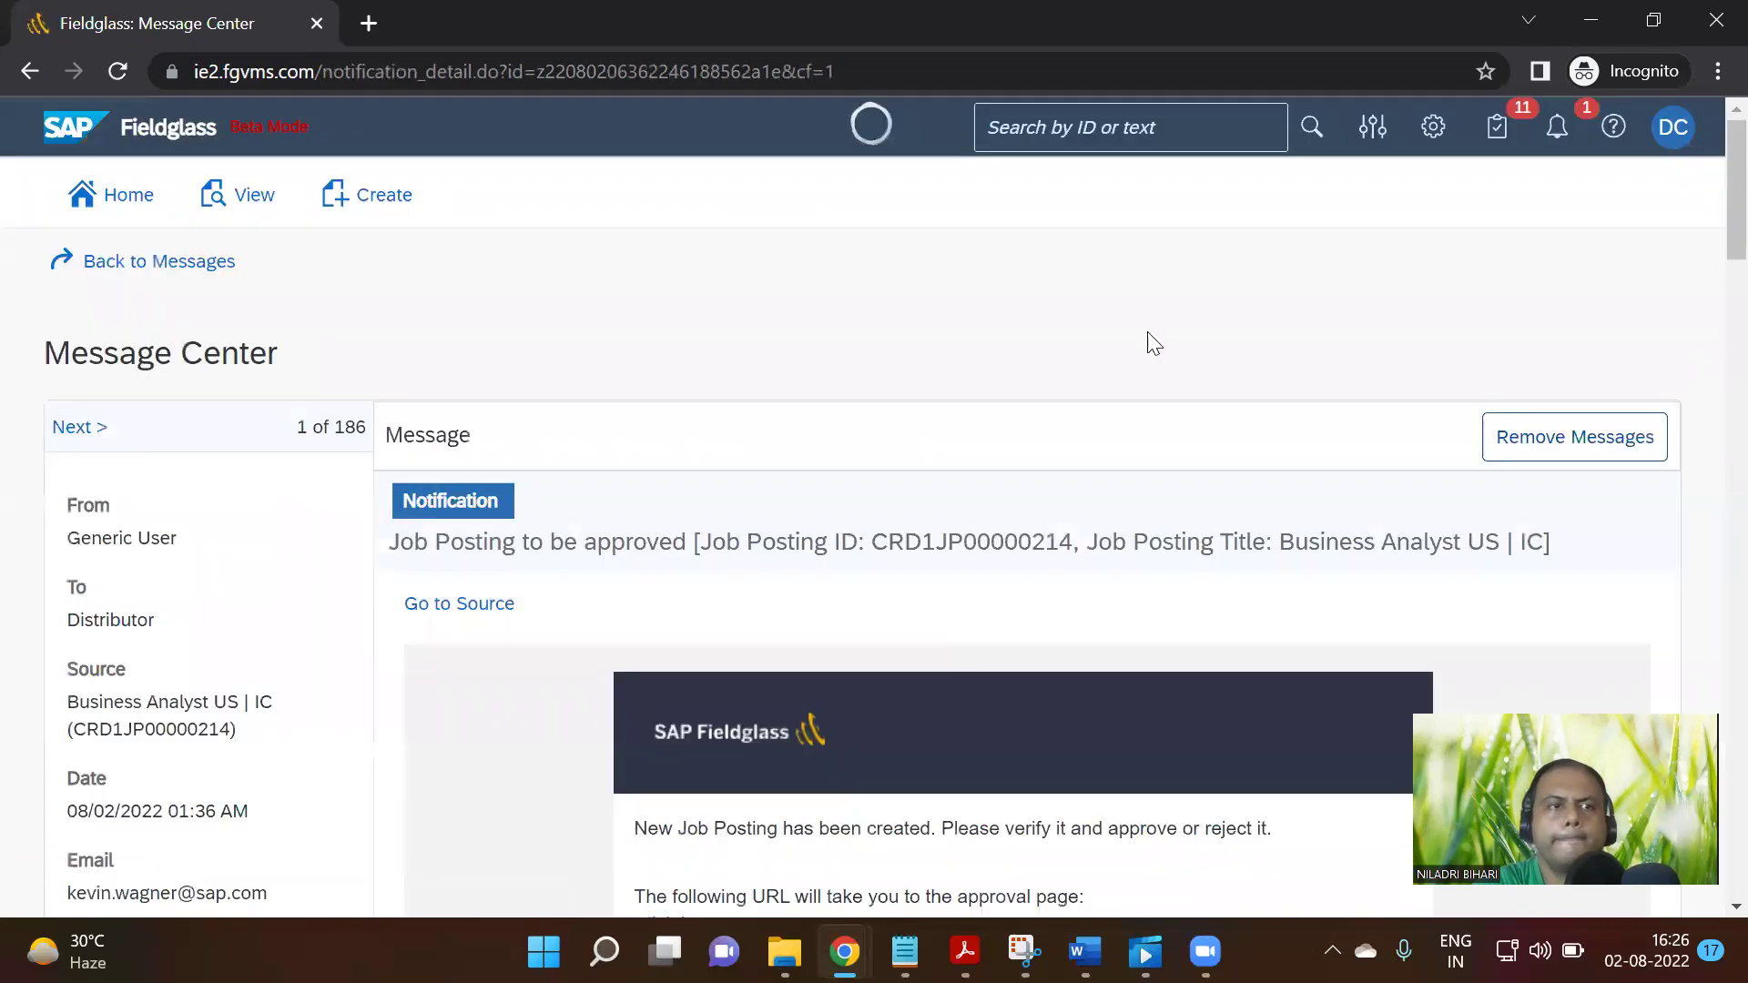
{"action": "left_click", "coordinate": [155, 266]}
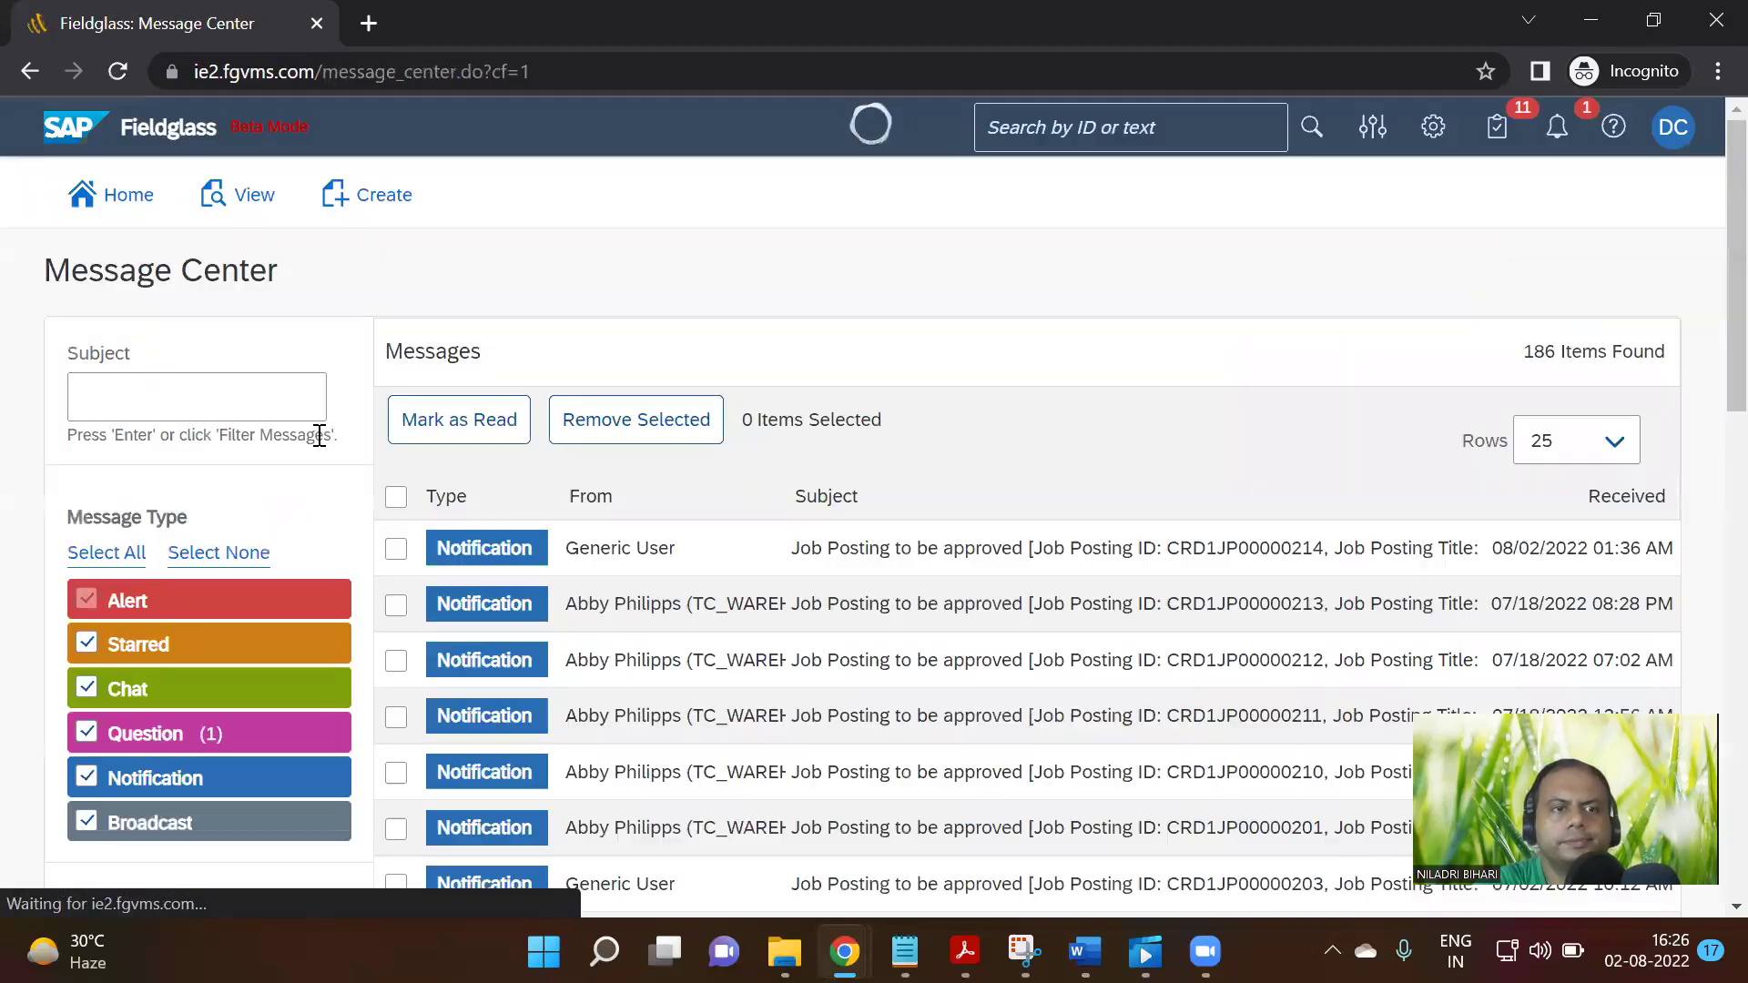
Go back to the home page and show the Items Requiring Action summary of 11 job postings
{"action": "left_click", "coordinate": [131, 197]}
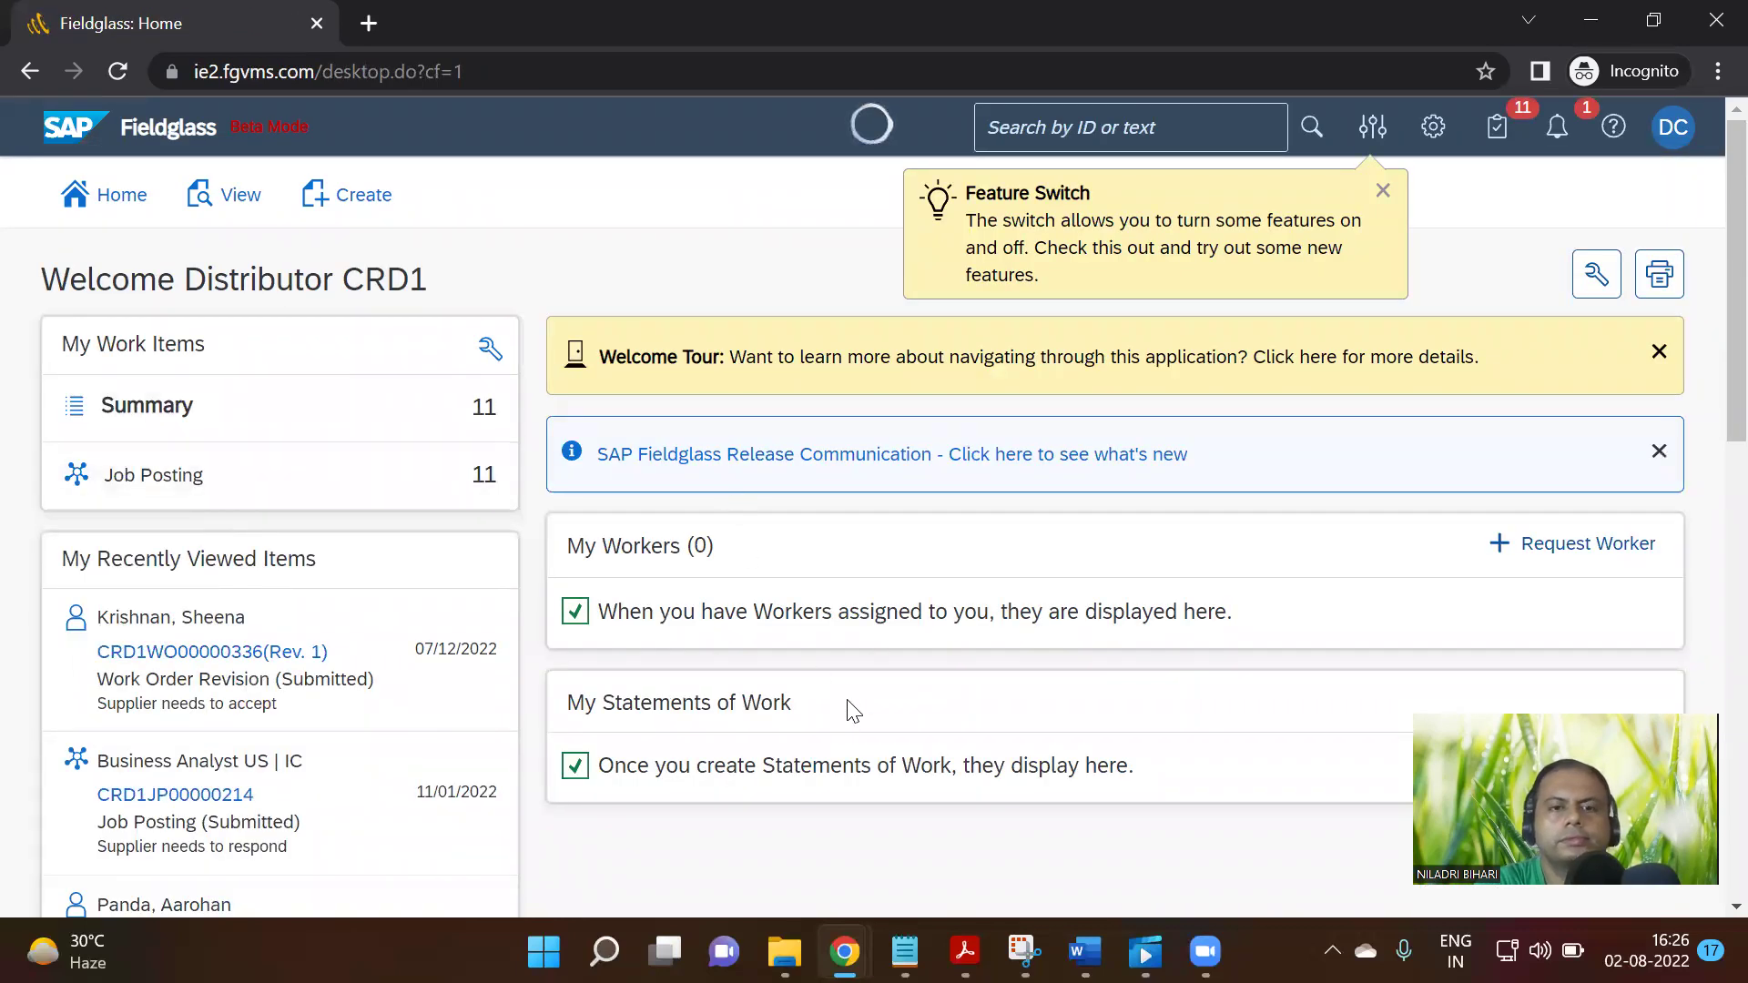
{"action": "scroll", "coordinate": [851, 710], "scroll_direction": "down", "scroll_amount": 7}
{"action": "scroll", "coordinate": [849, 709], "scroll_direction": "down", "scroll_amount": 5}
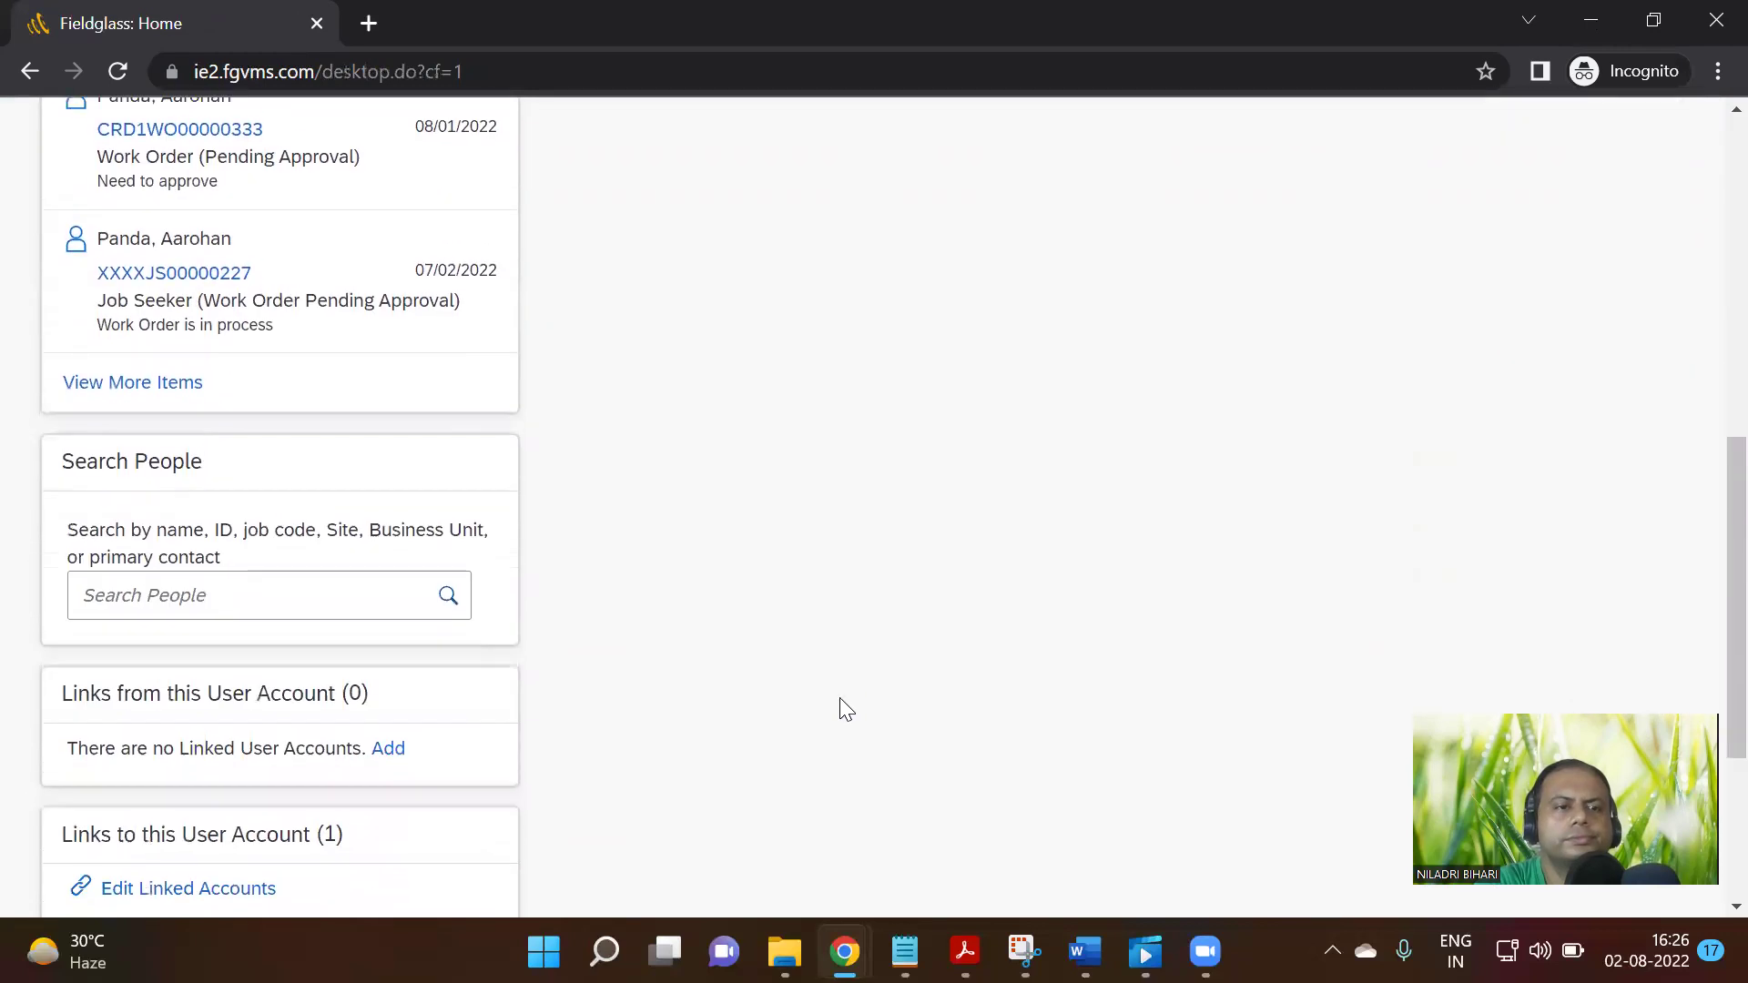
{"action": "scroll", "coordinate": [845, 706], "scroll_direction": "up", "scroll_amount": 10}
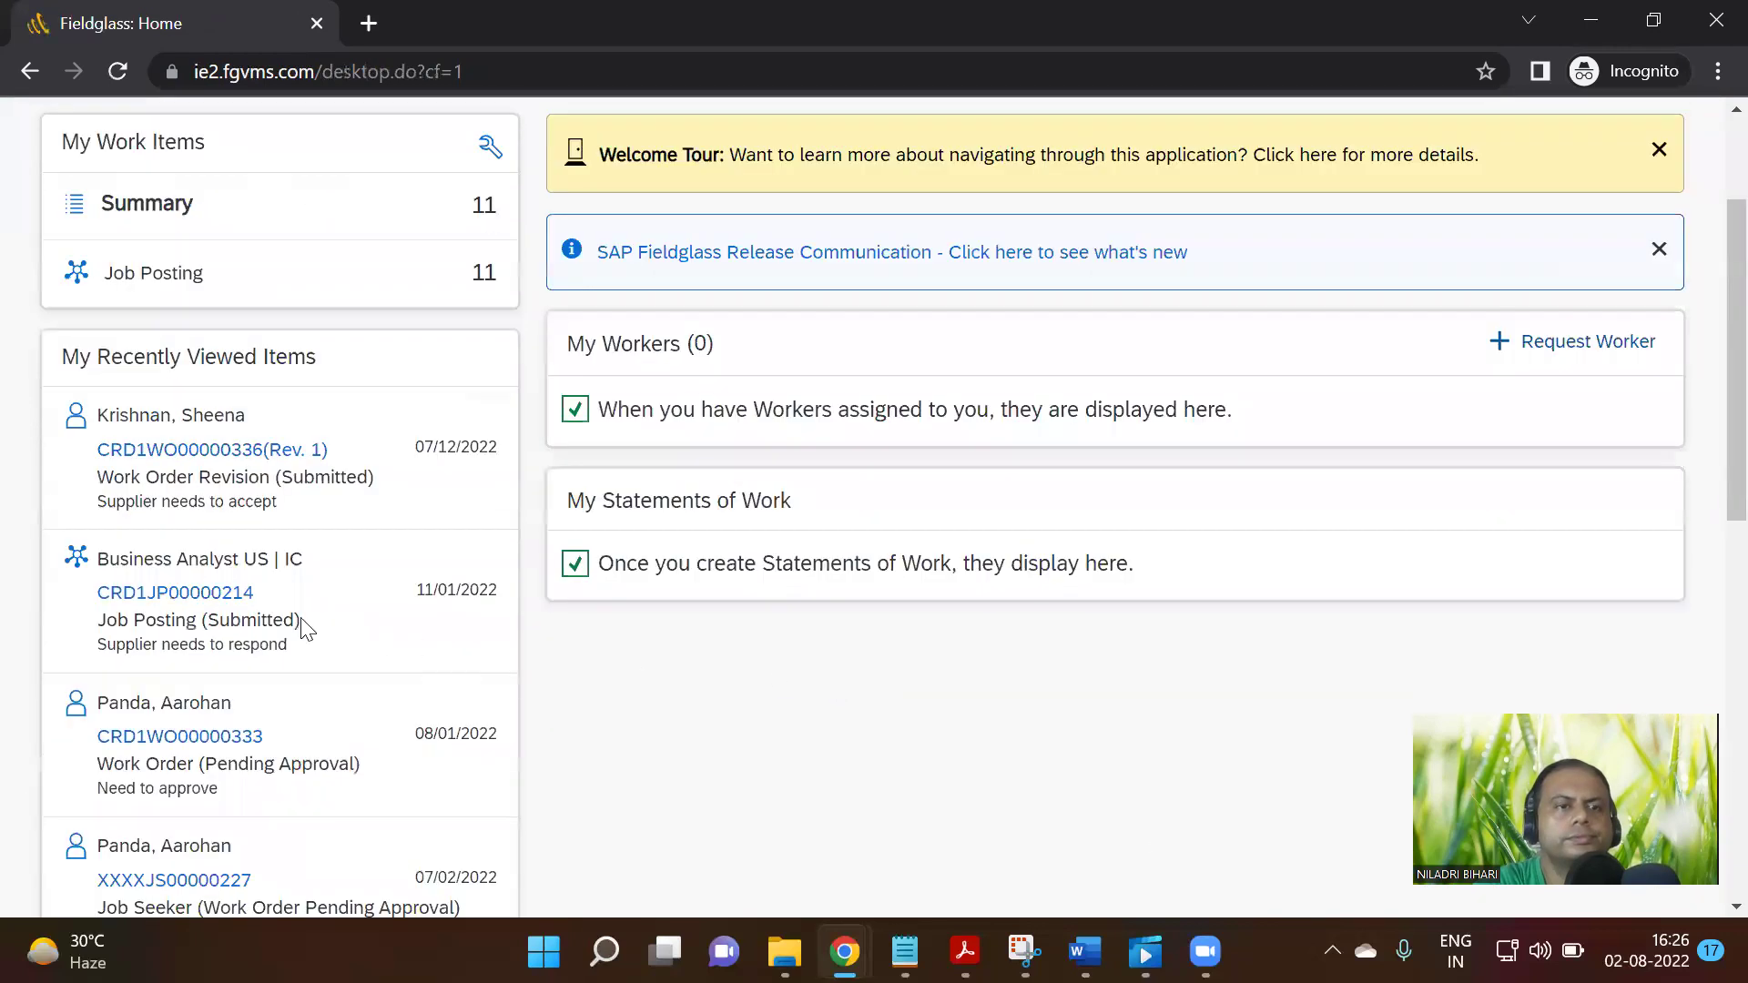
{"action": "scroll", "coordinate": [305, 628], "scroll_direction": "up", "scroll_amount": 2}
{"action": "mouse_move", "coordinate": [159, 405]}
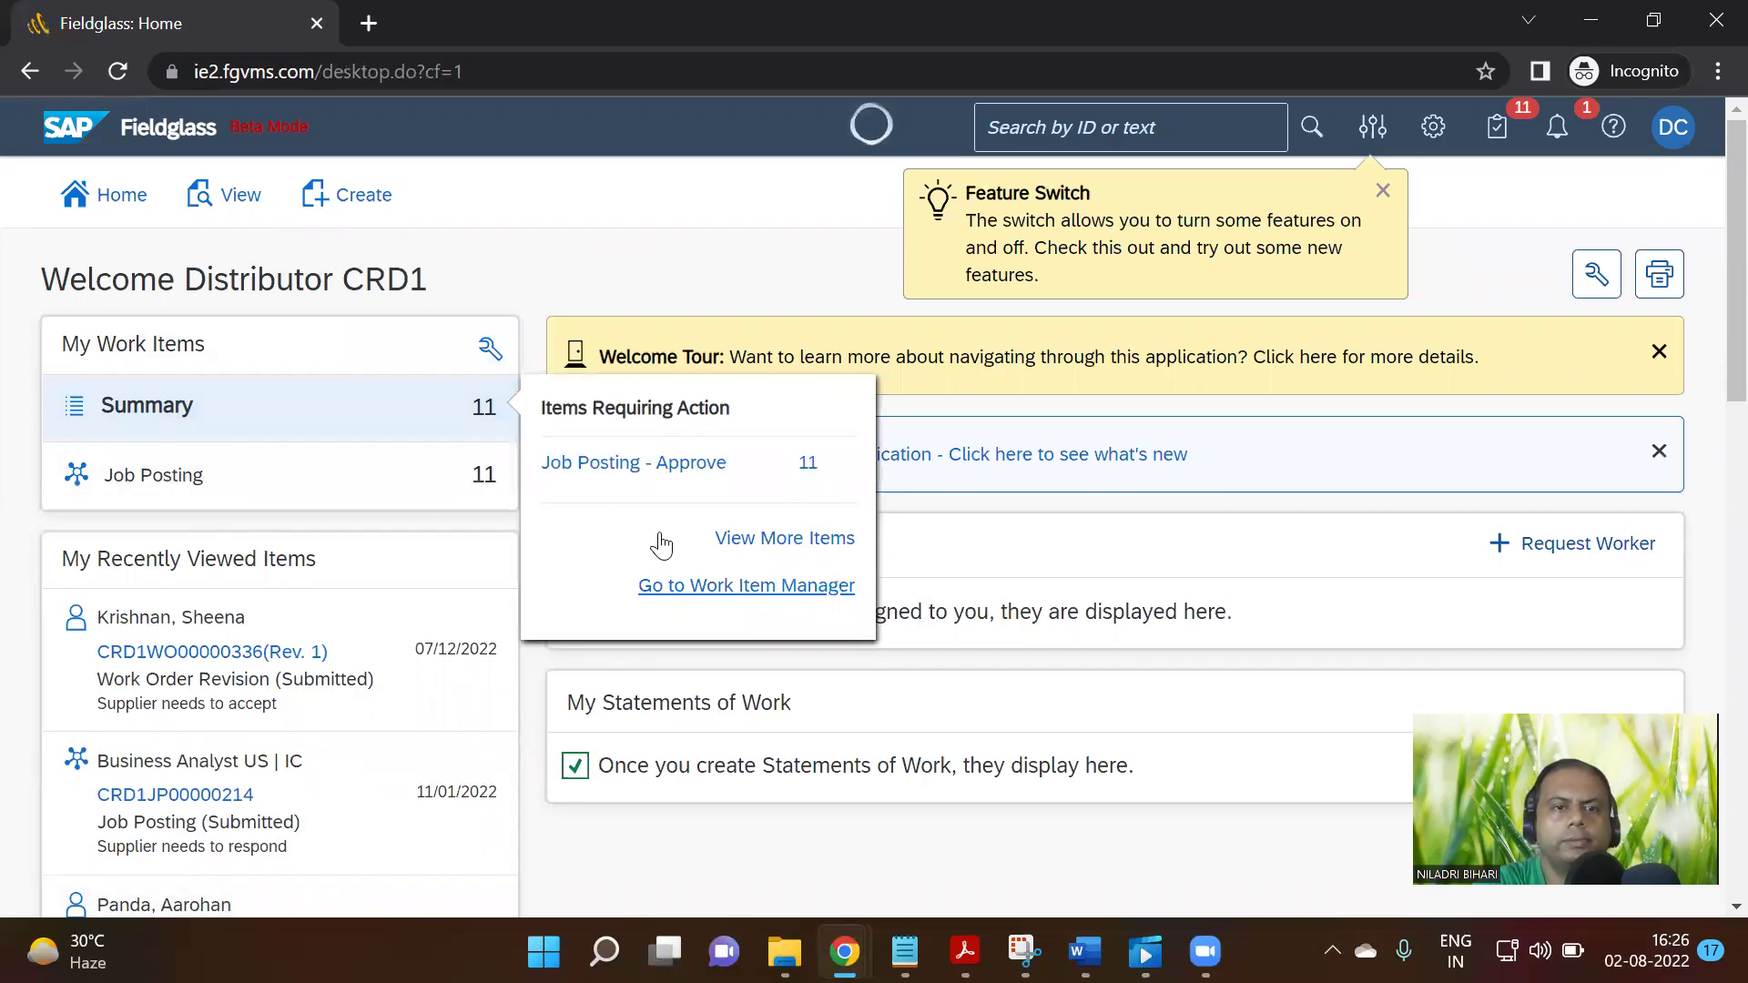
Select all 11 job postings under Job Posting - Approve and confirm their approval
{"action": "left_click", "coordinate": [683, 466]}
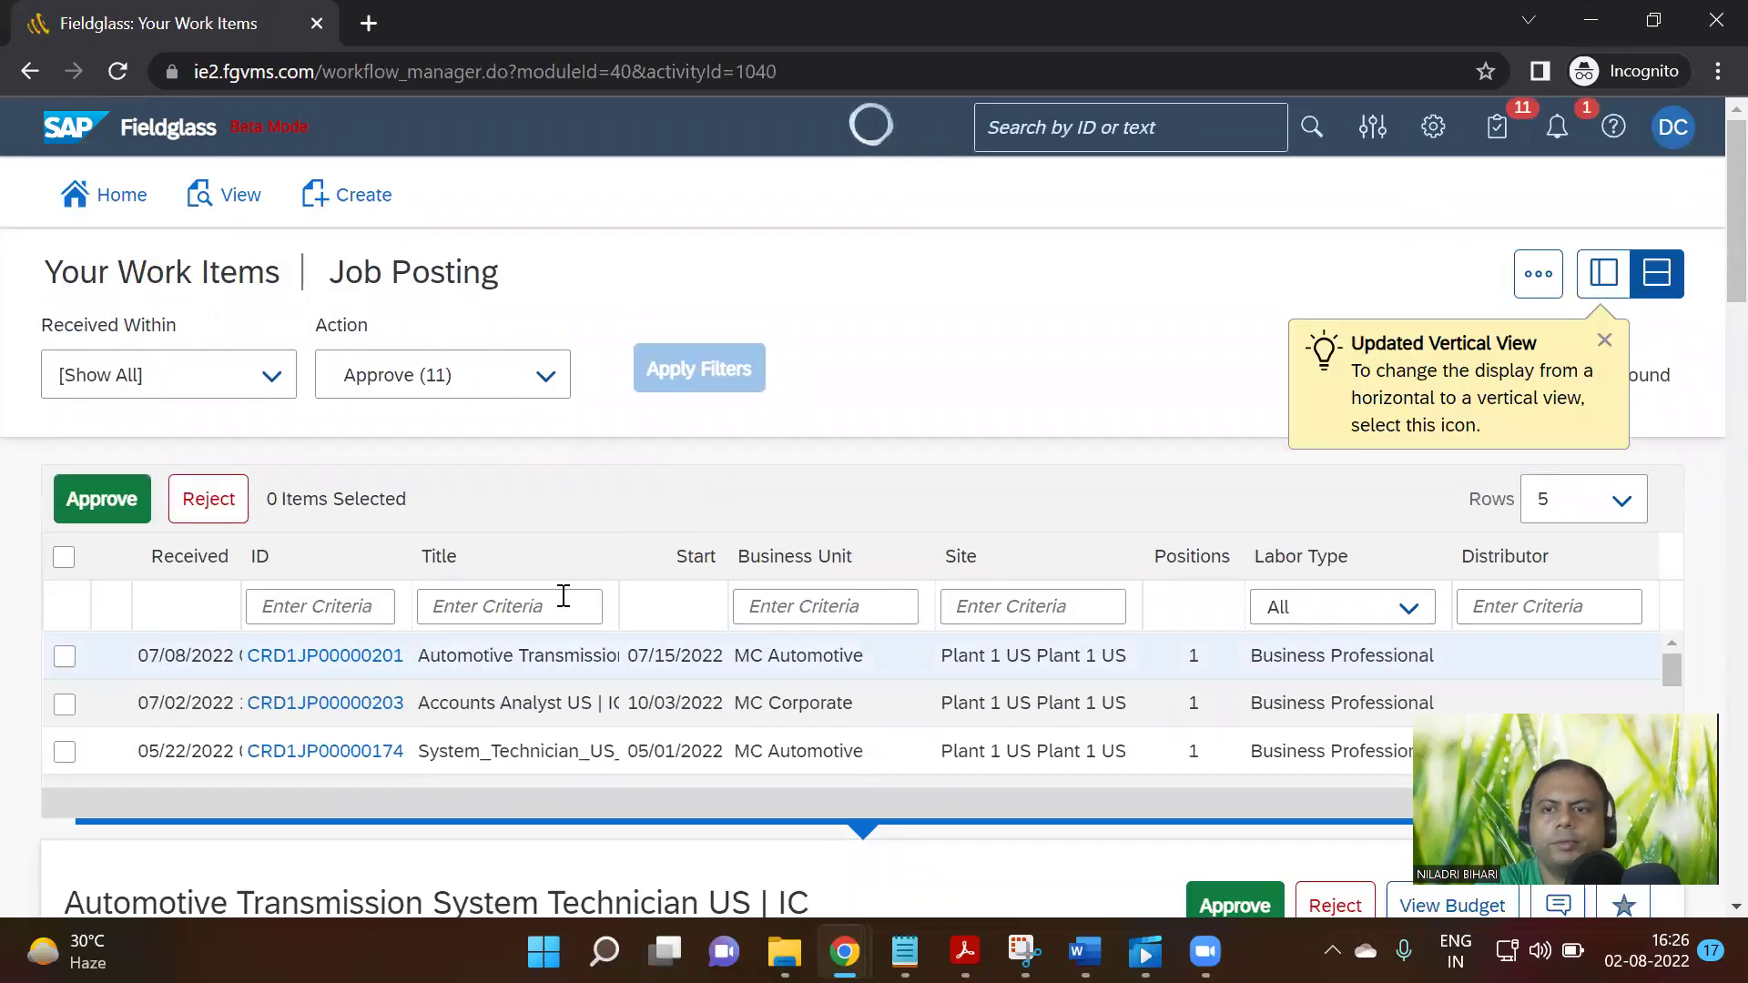
{"action": "scroll", "coordinate": [564, 596], "scroll_direction": "down", "scroll_amount": 3}
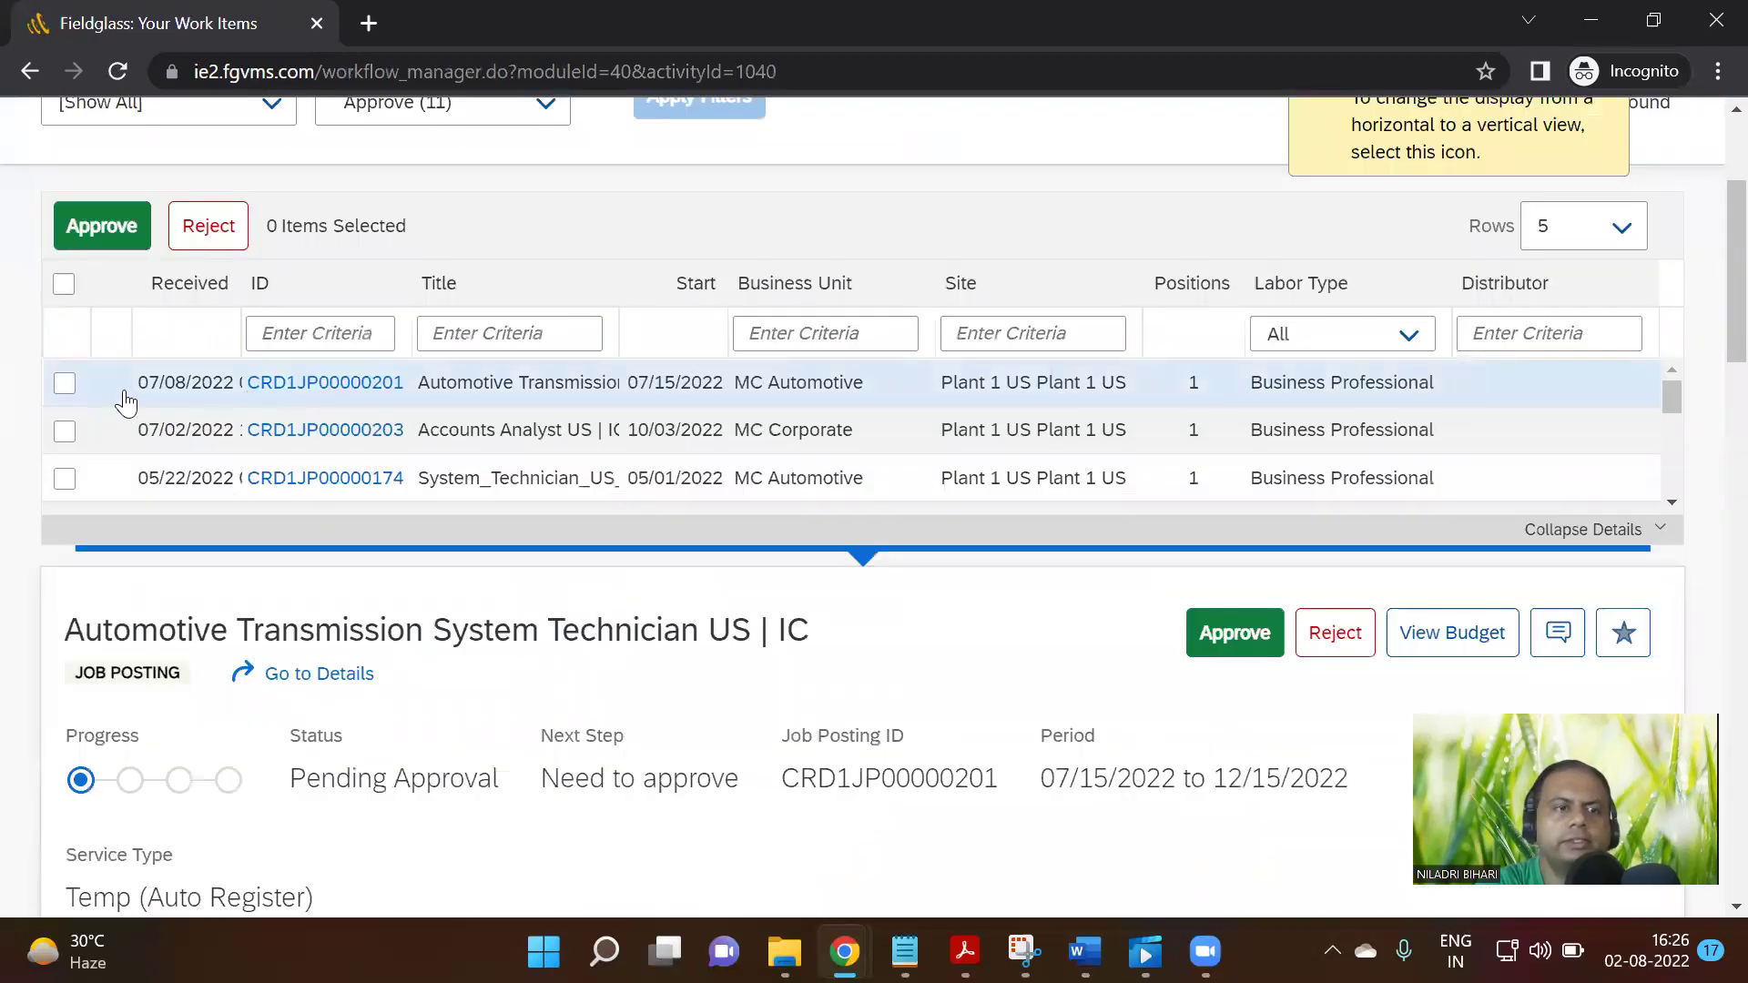
{"action": "left_click", "coordinate": [64, 284]}
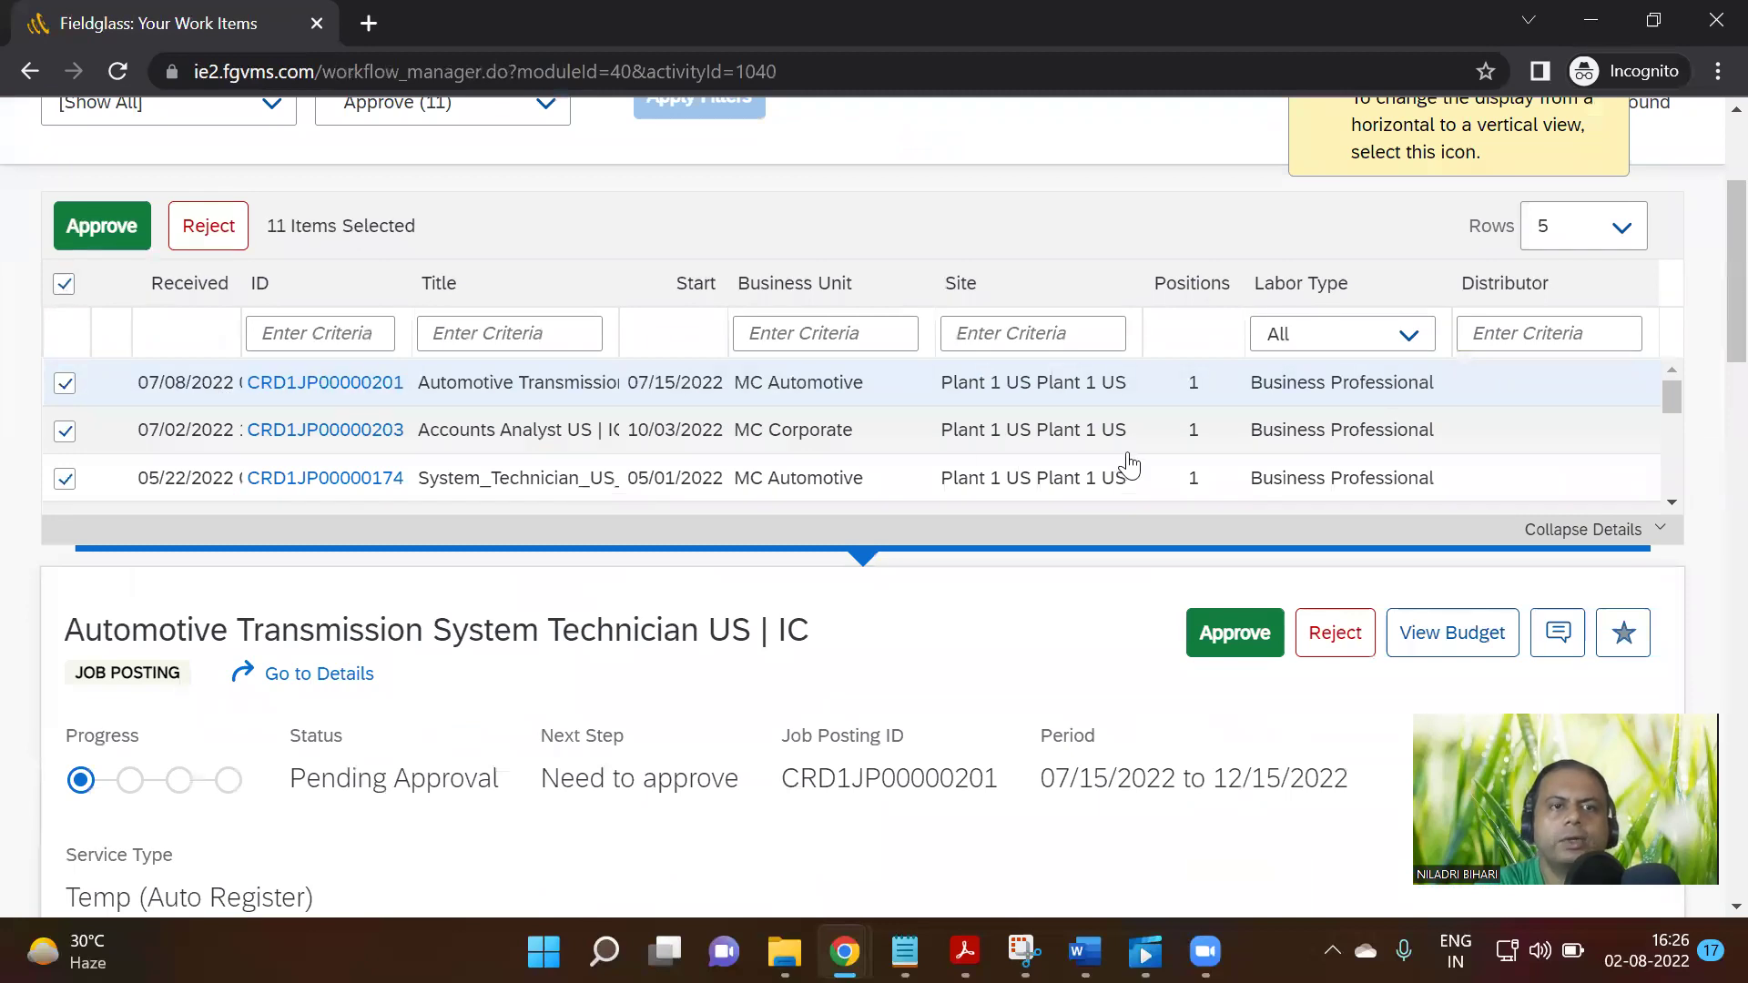
{"action": "scroll", "coordinate": [1216, 473], "scroll_direction": "down", "scroll_amount": 6}
{"action": "scroll", "coordinate": [665, 526], "scroll_direction": "down", "scroll_amount": 2}
{"action": "scroll", "coordinate": [663, 526], "scroll_direction": "down", "scroll_amount": 3}
{"action": "scroll", "coordinate": [871, 514], "scroll_direction": "up", "scroll_amount": 5}
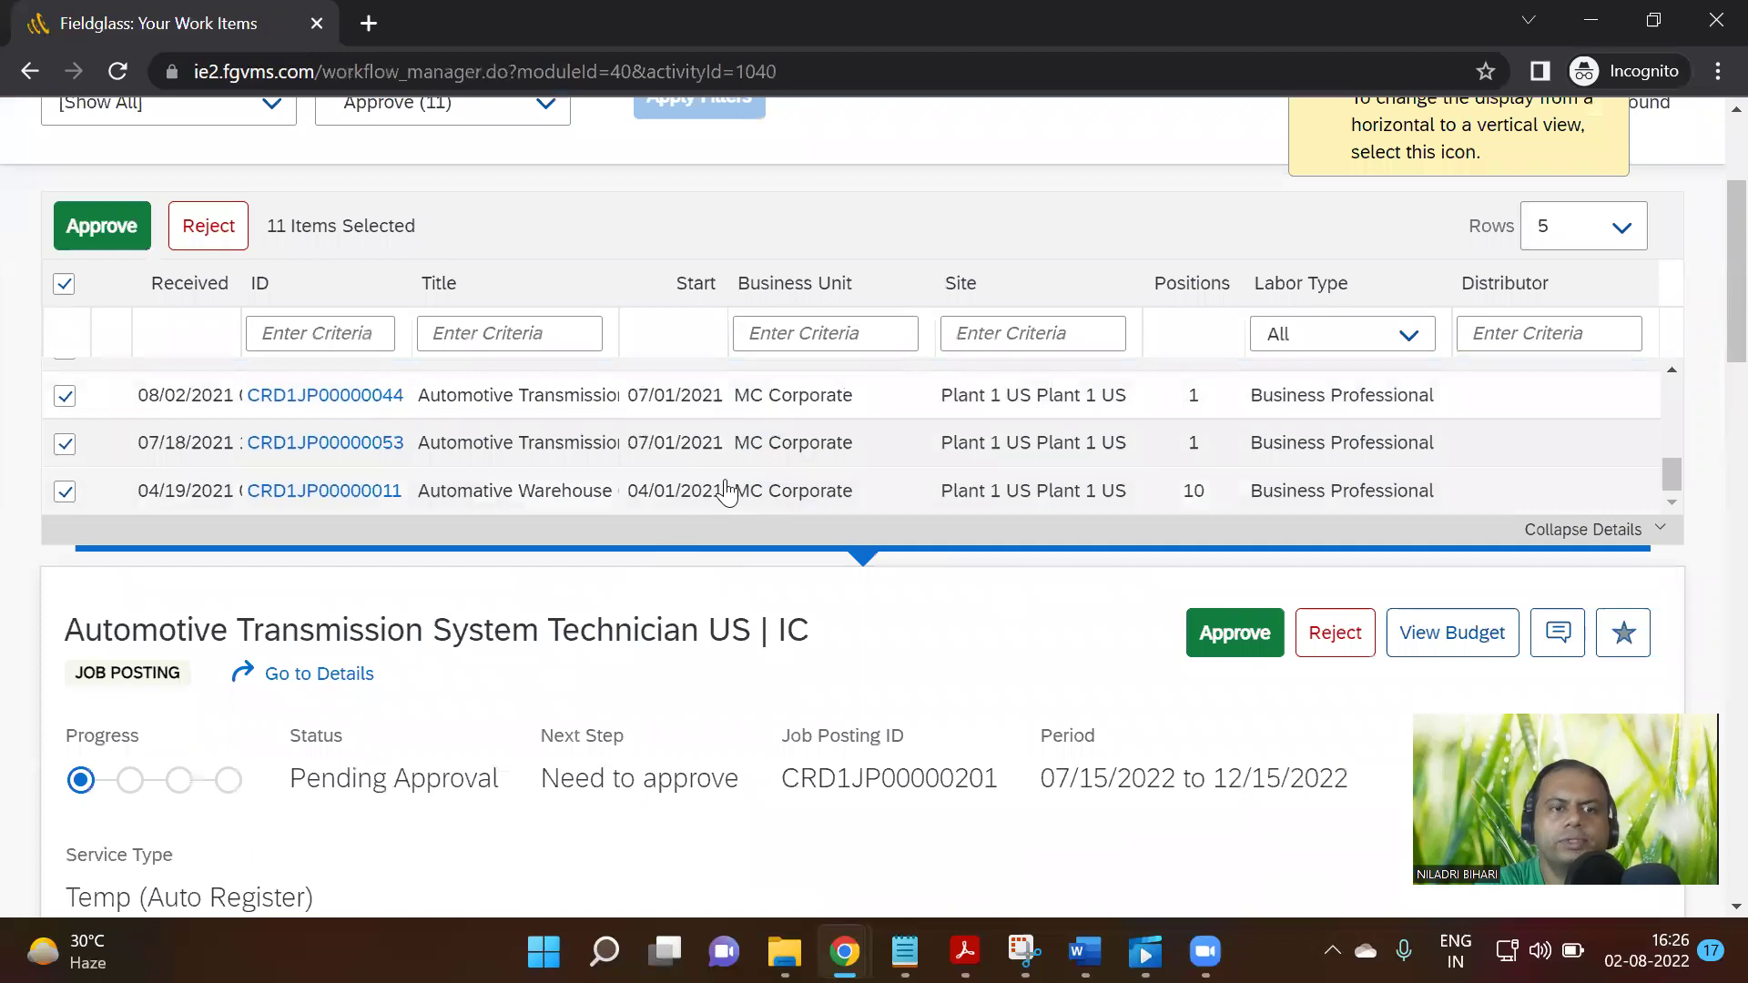
{"action": "scroll", "coordinate": [726, 492], "scroll_direction": "up", "scroll_amount": 5}
{"action": "left_click", "coordinate": [99, 238]}
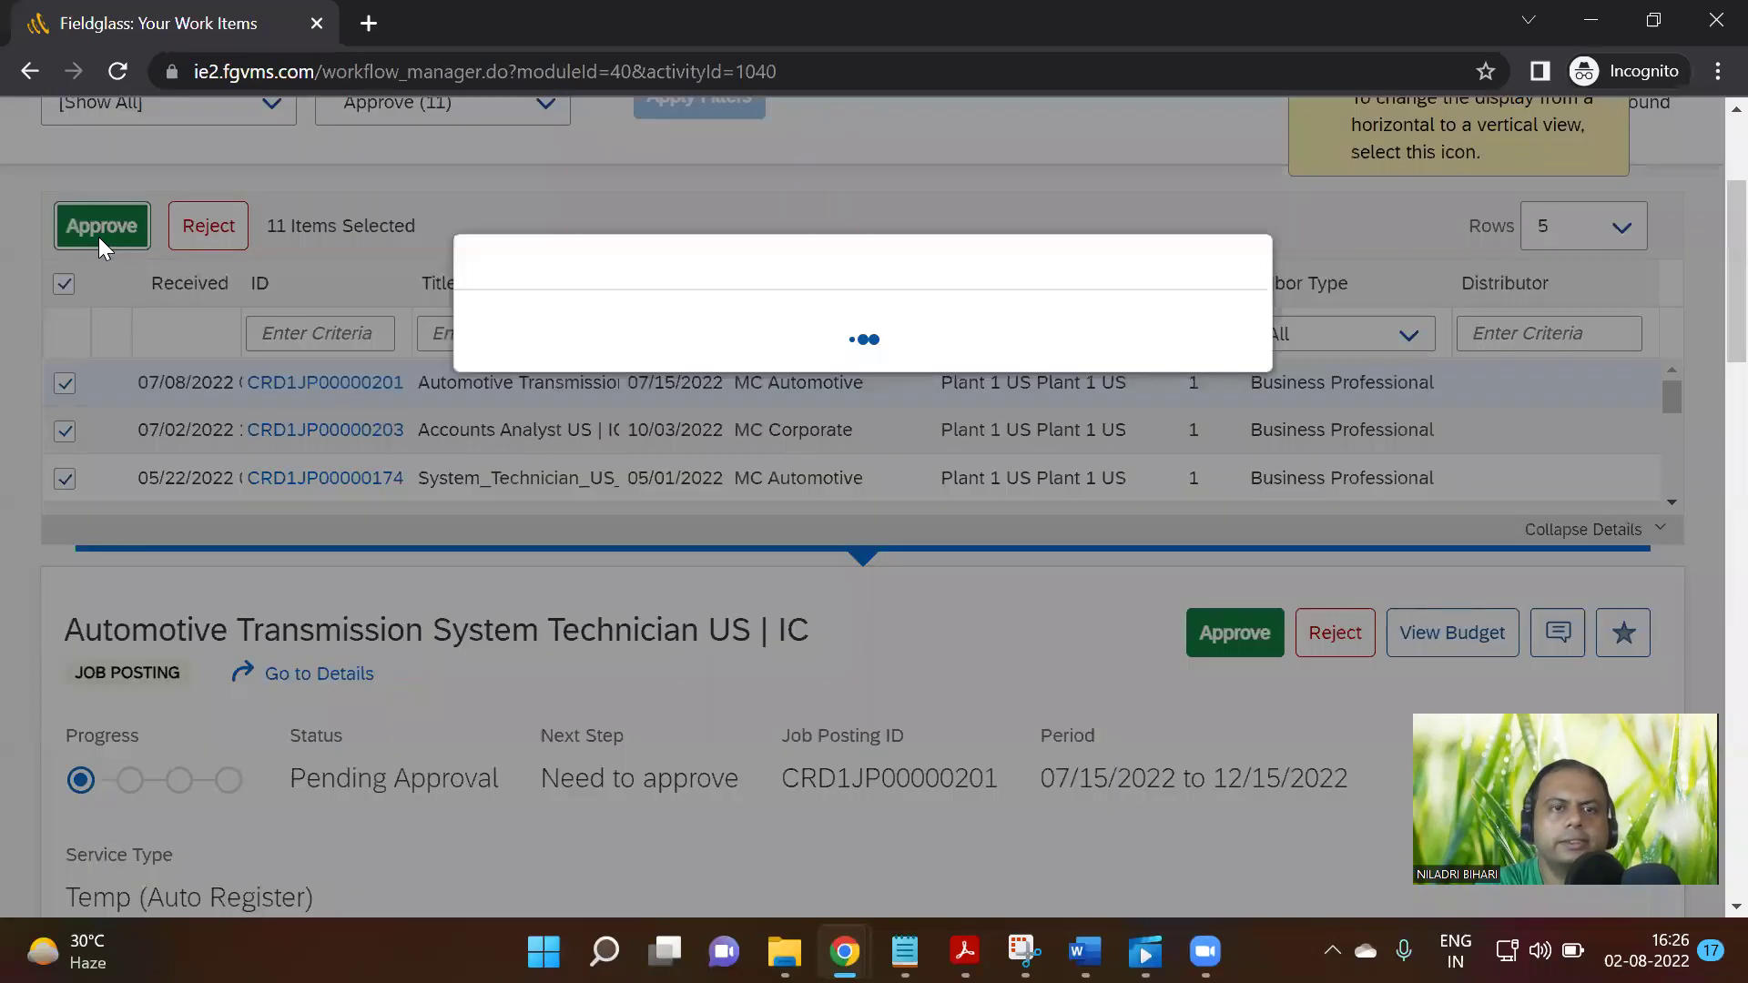
{"action": "left_click", "coordinate": [1066, 604]}
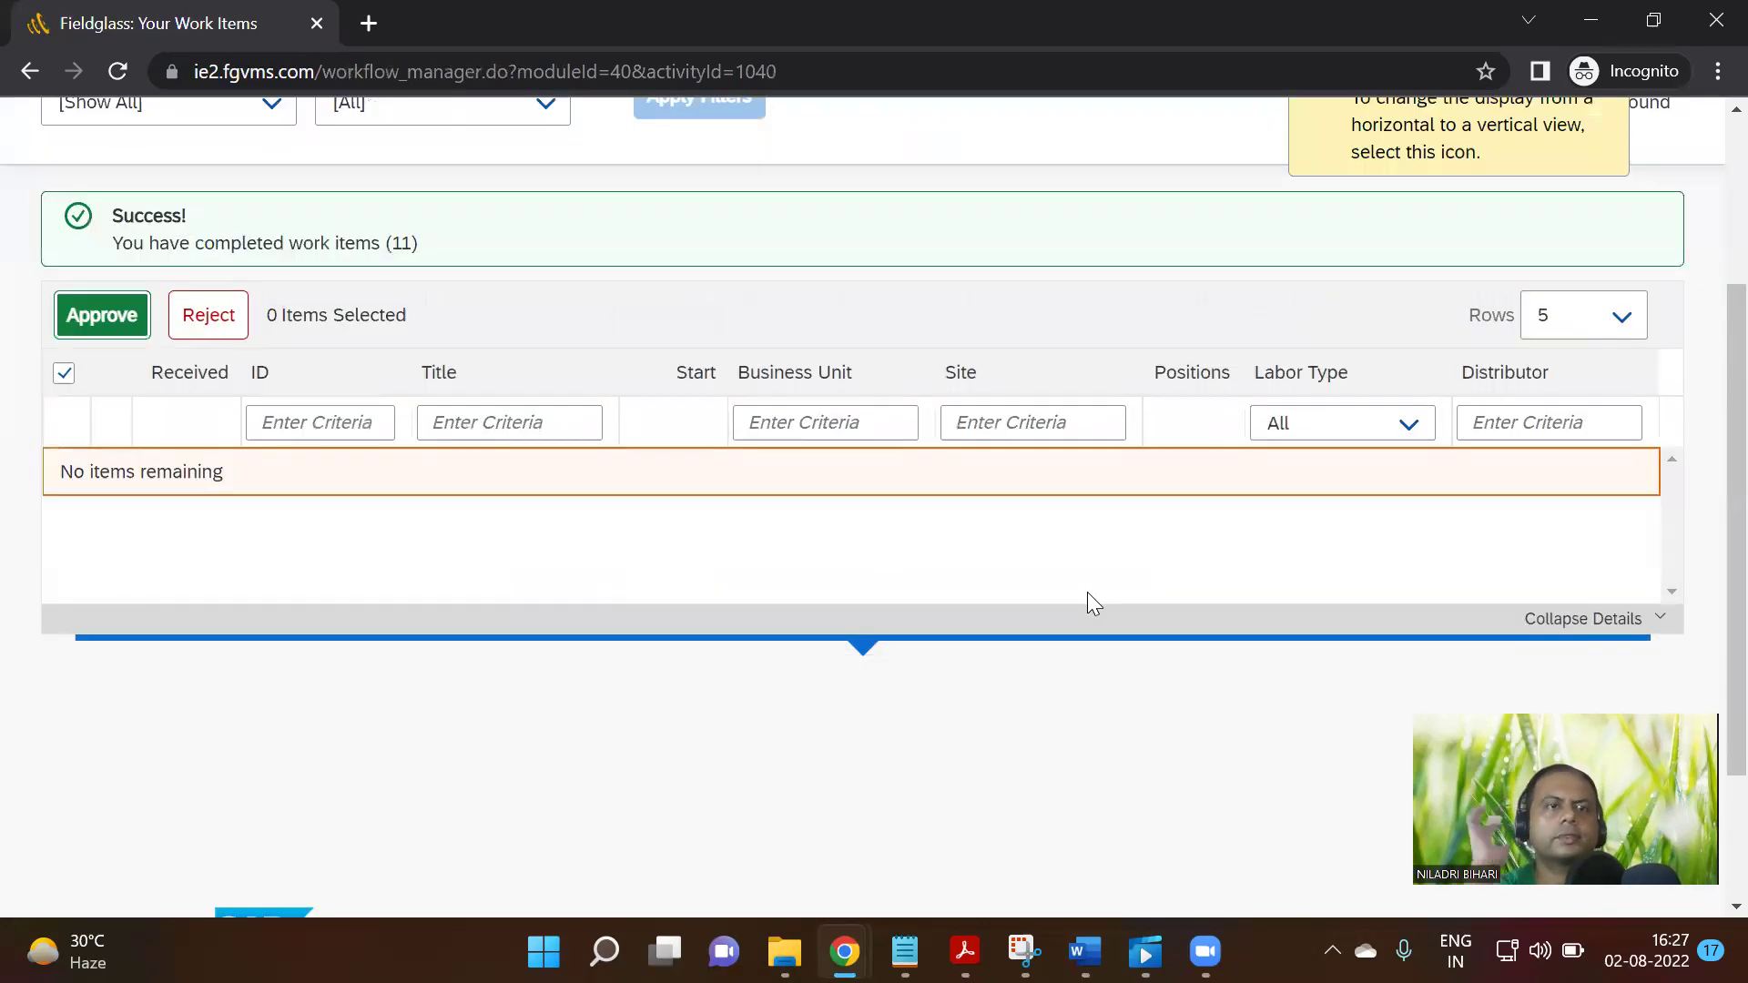
{"action": "scroll", "coordinate": [1065, 510], "scroll_direction": "up", "scroll_amount": 3}
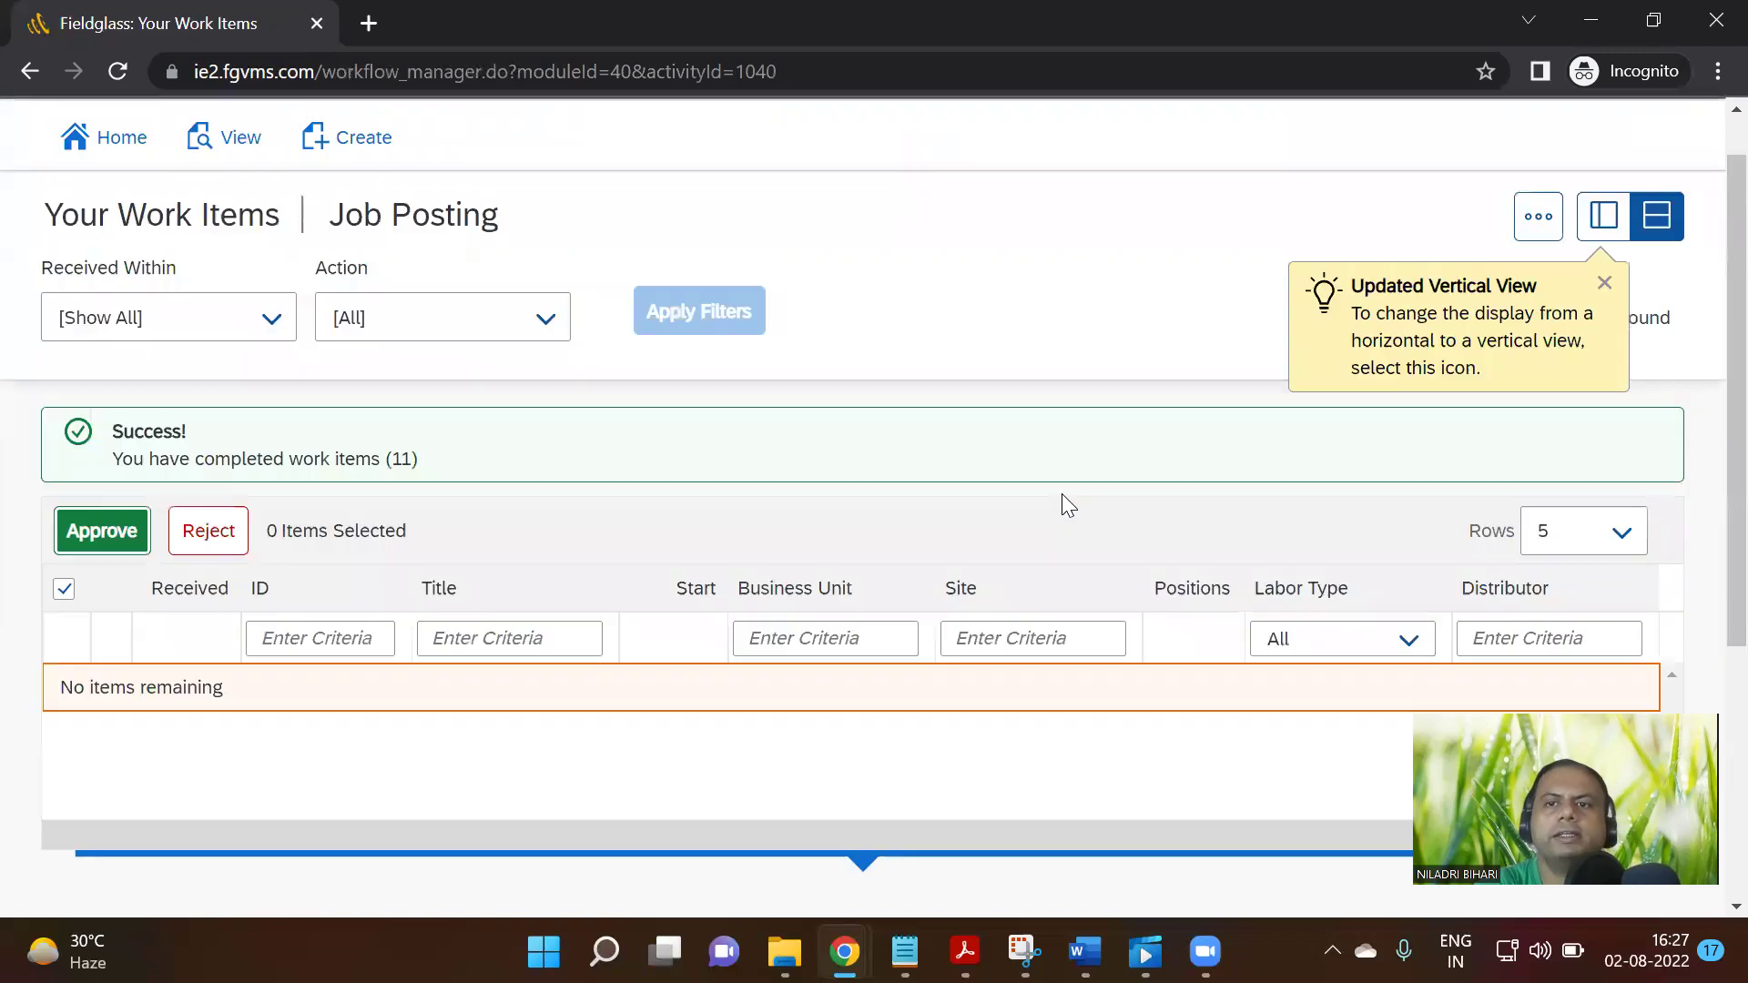
Switch to the Notion Step 13 Revise Work Order page and scroll its table to step 17
{"action": "mouse_move", "coordinate": [845, 952]}
{"action": "left_click", "coordinate": [684, 876]}
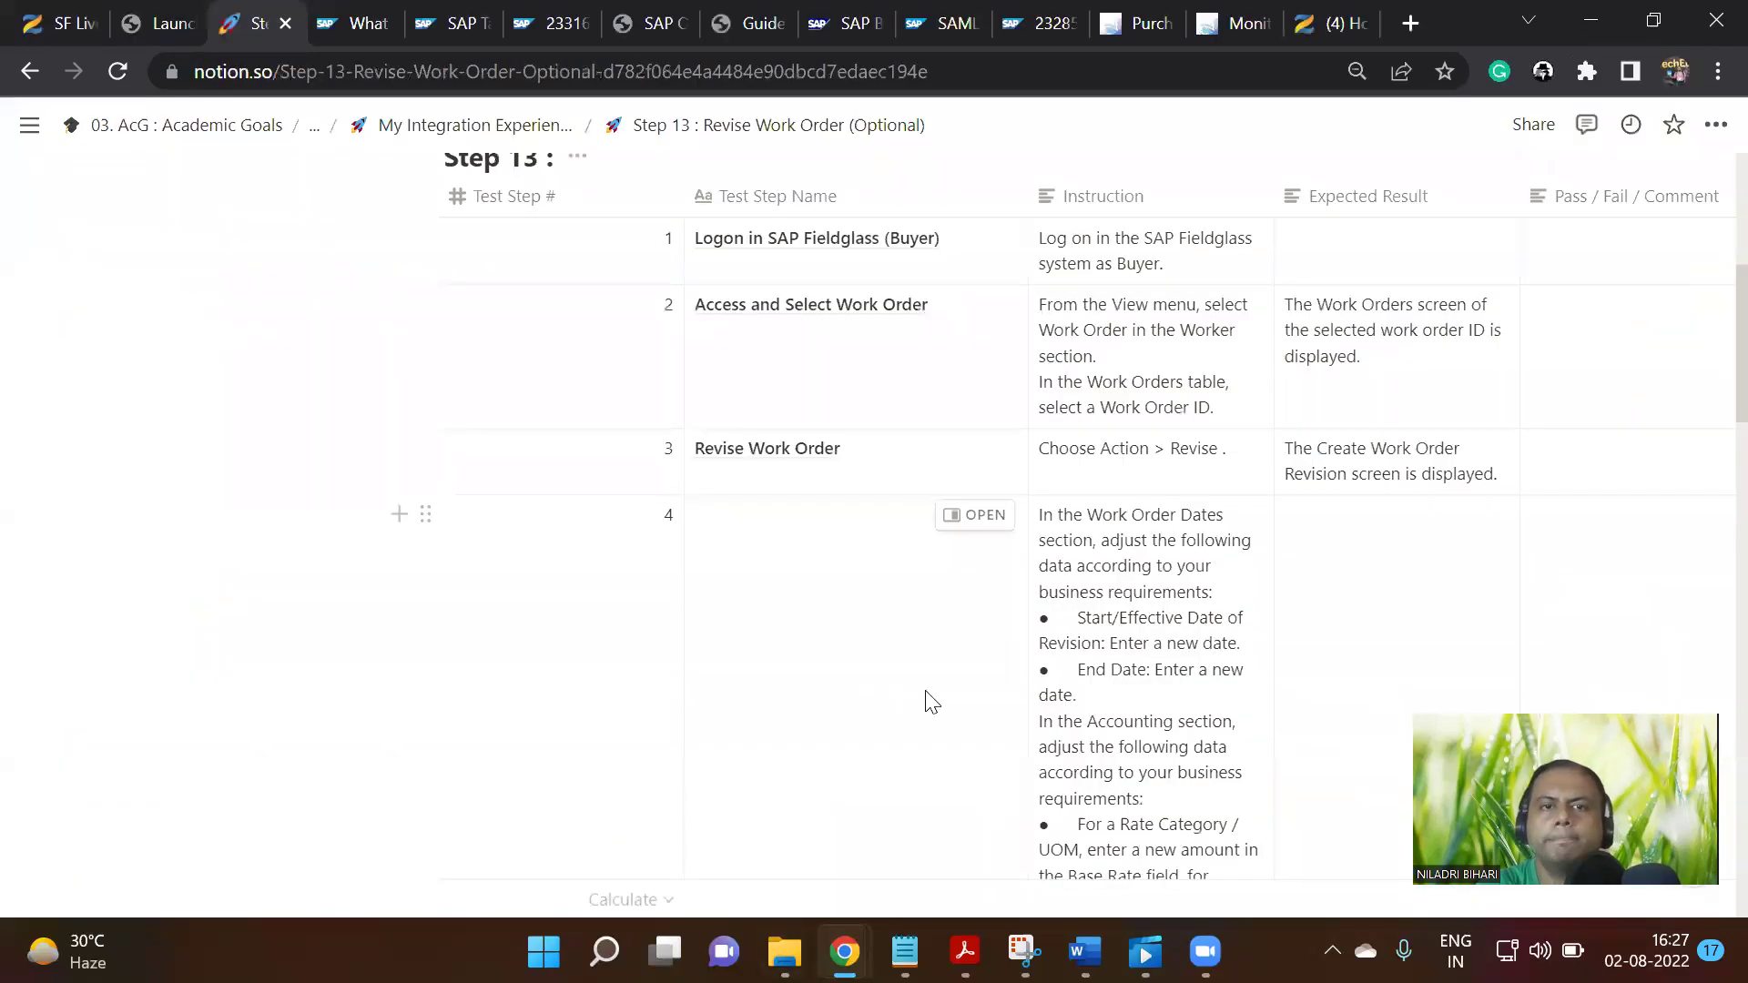
{"action": "scroll", "coordinate": [924, 713], "scroll_direction": "up", "scroll_amount": 3}
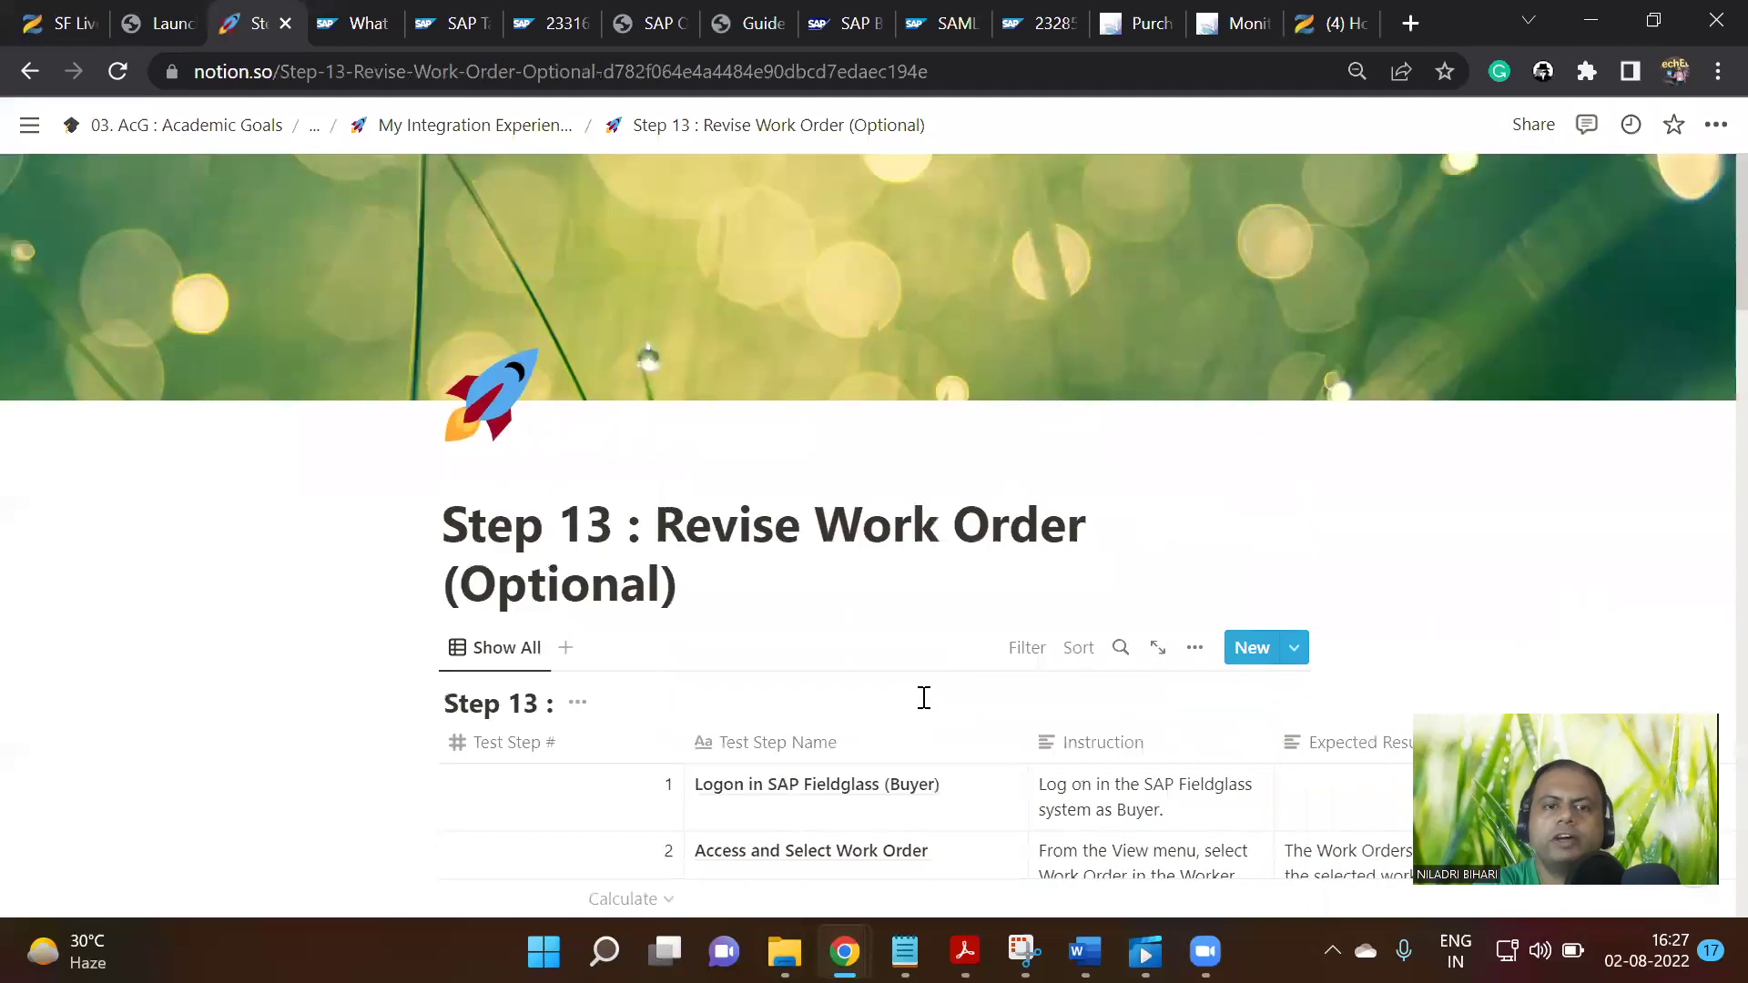
{"action": "scroll", "coordinate": [924, 698], "scroll_direction": "down", "scroll_amount": 4}
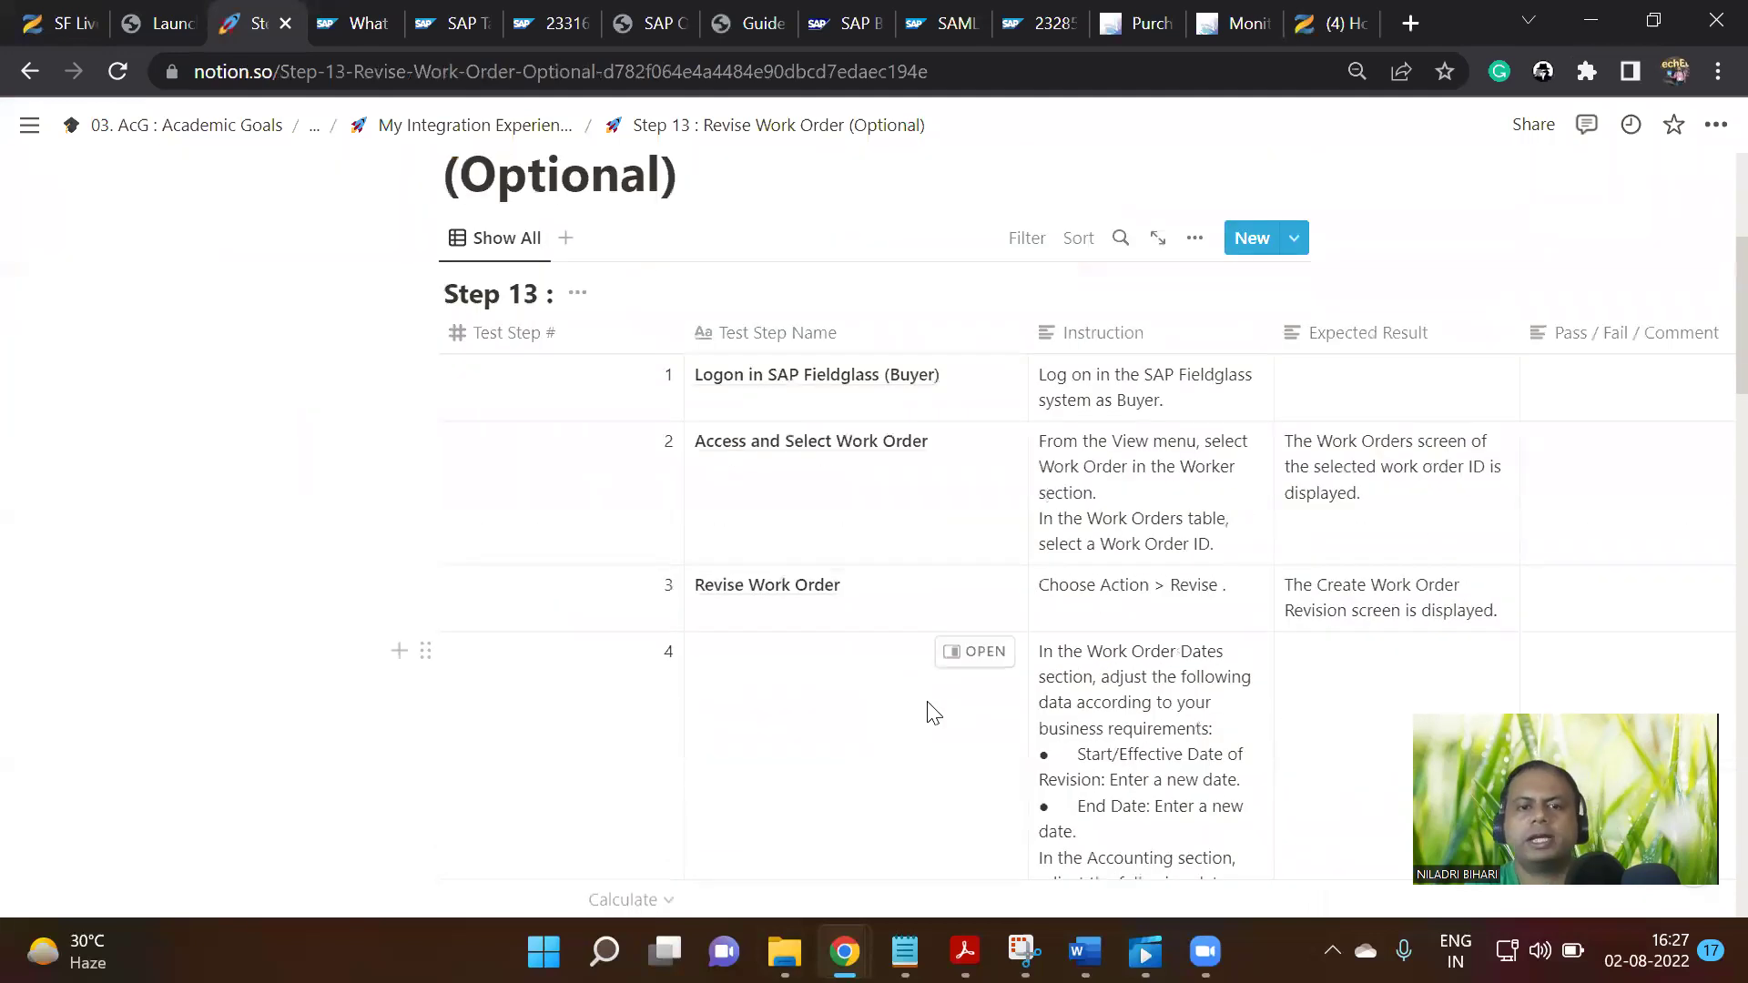
{"action": "scroll", "coordinate": [1001, 706], "scroll_direction": "down", "scroll_amount": 3}
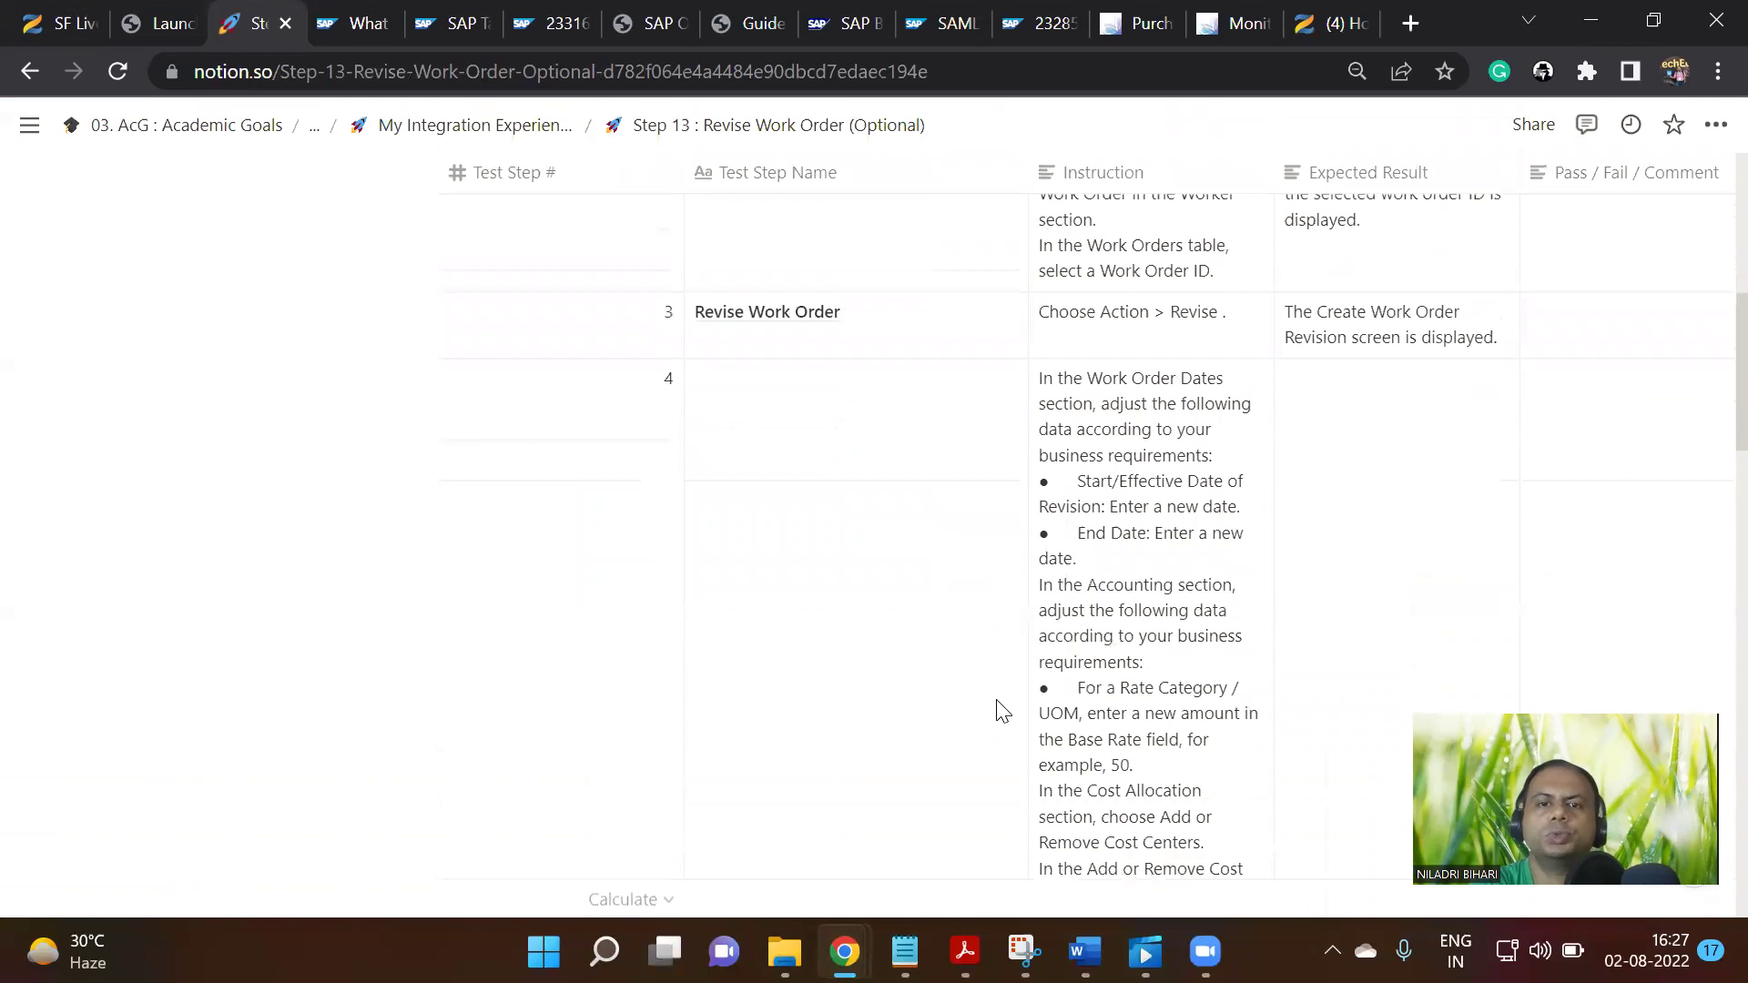
{"action": "scroll", "coordinate": [1077, 648], "scroll_direction": "down", "scroll_amount": 10}
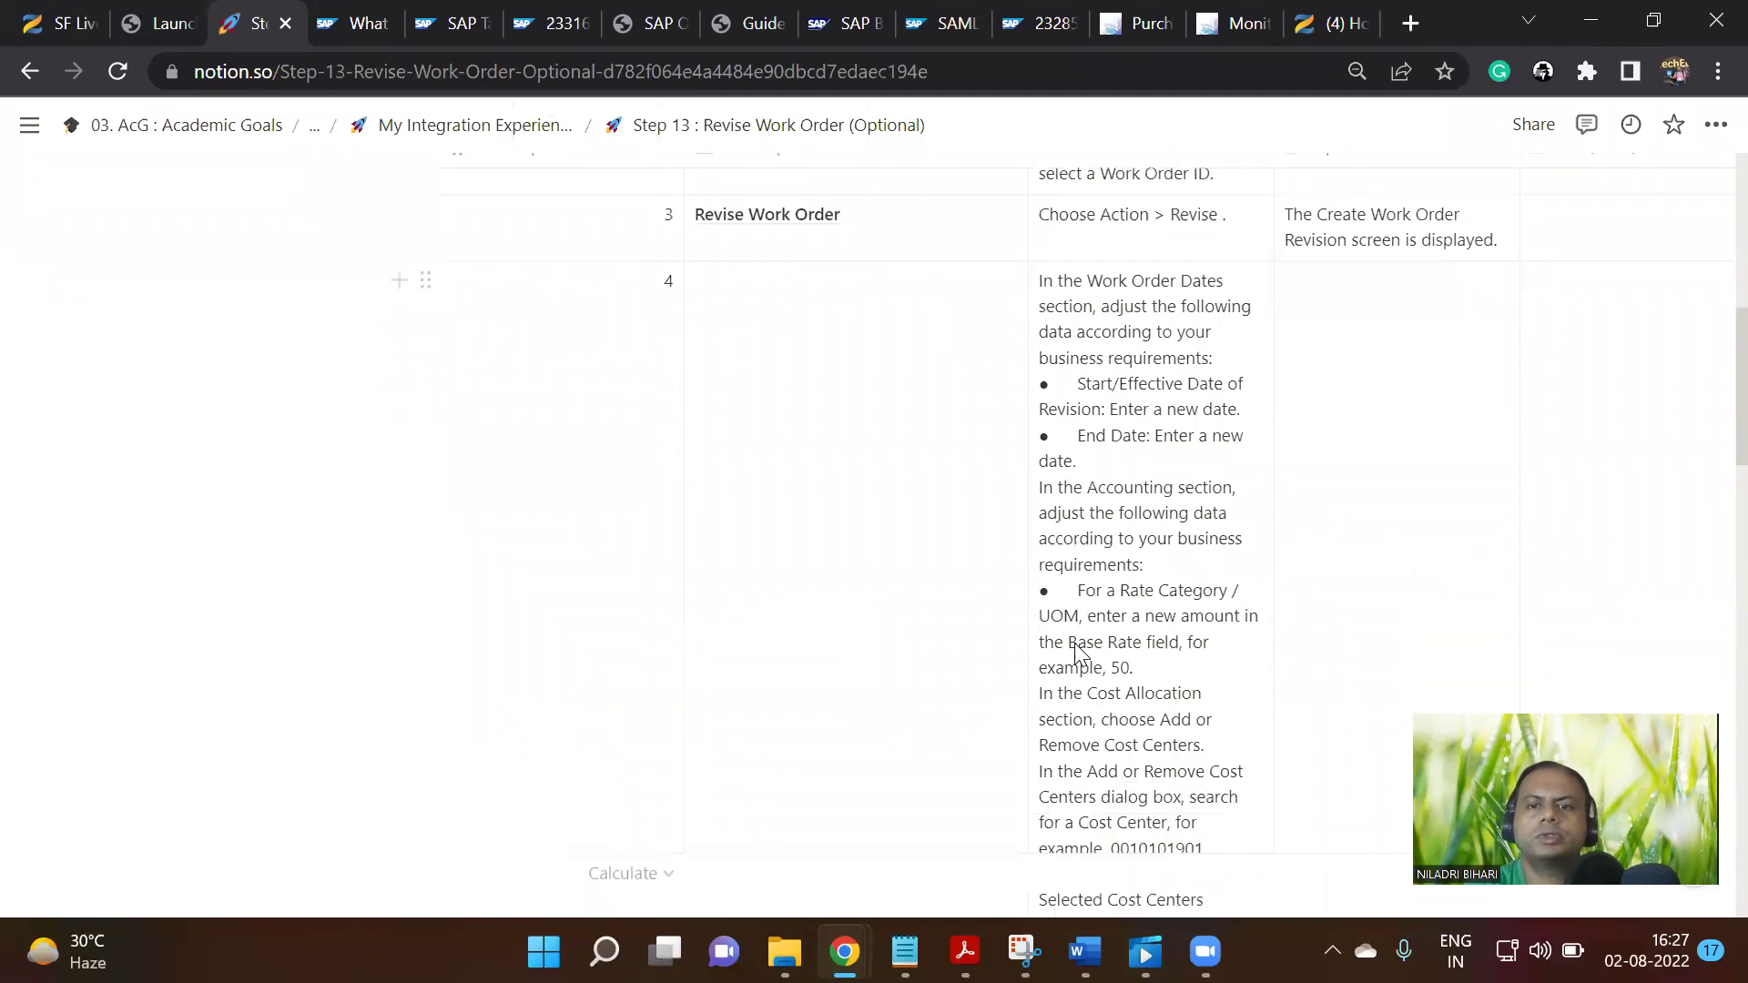
{"action": "scroll", "coordinate": [1077, 652], "scroll_direction": "down", "scroll_amount": 1}
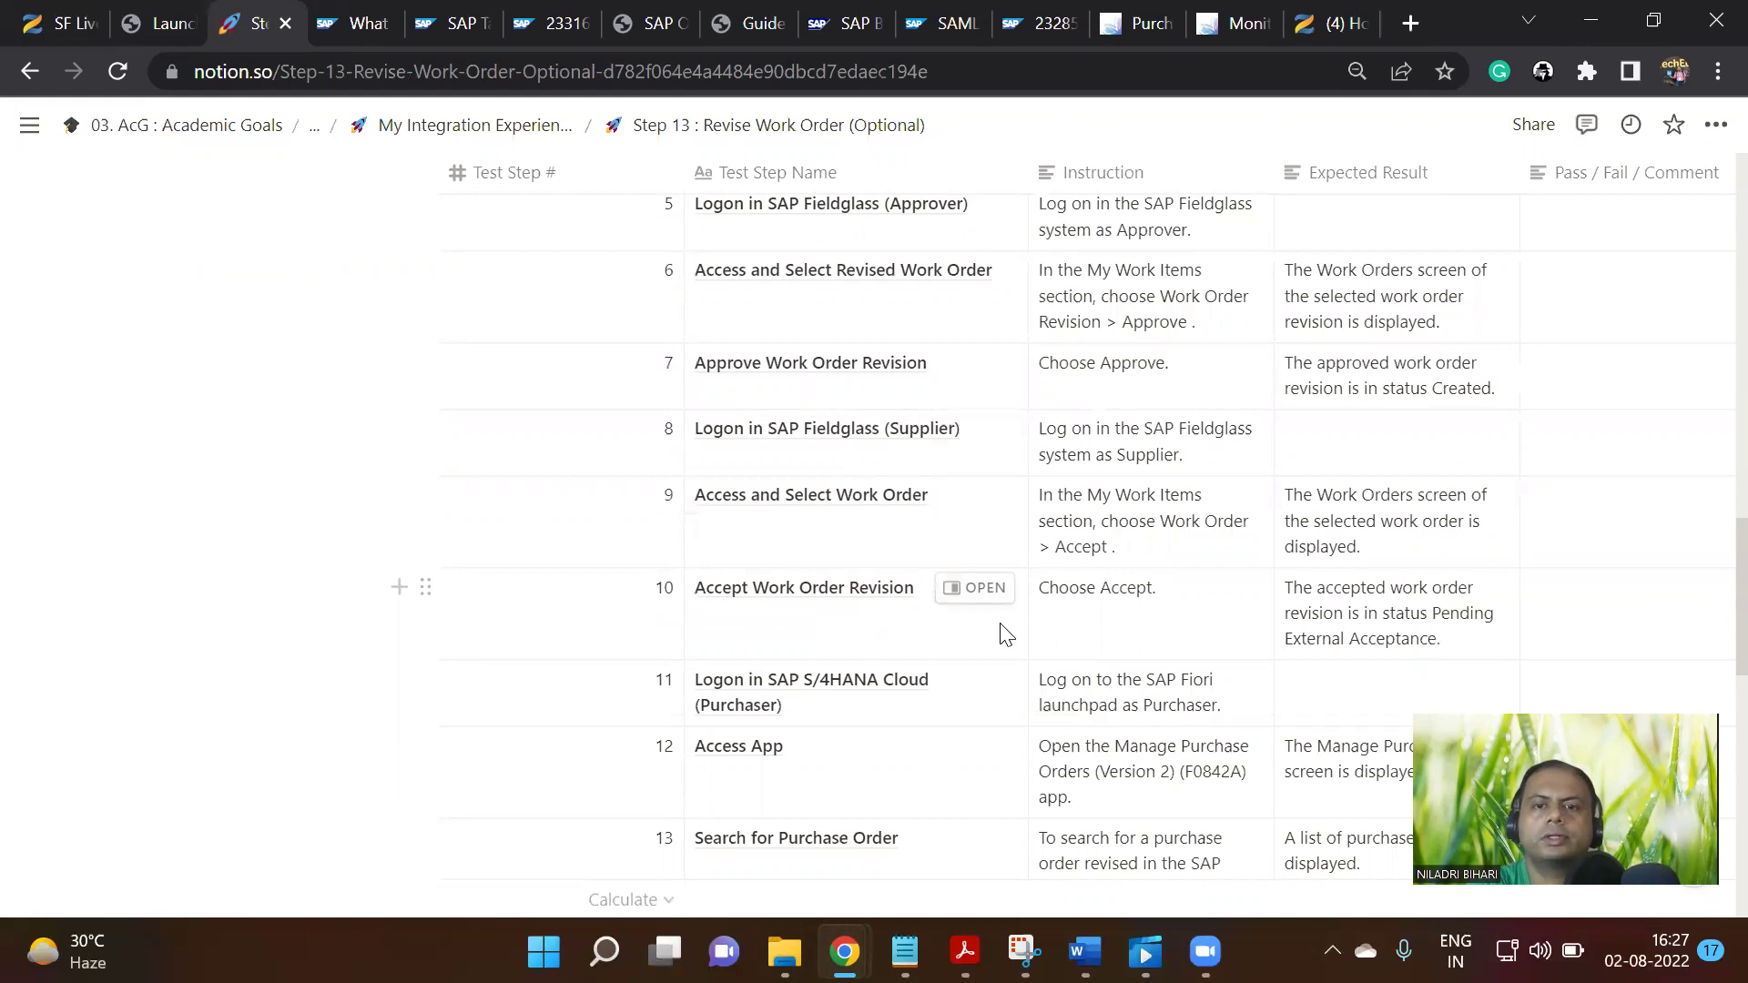
{"action": "scroll", "coordinate": [1011, 628], "scroll_direction": "down", "scroll_amount": 3}
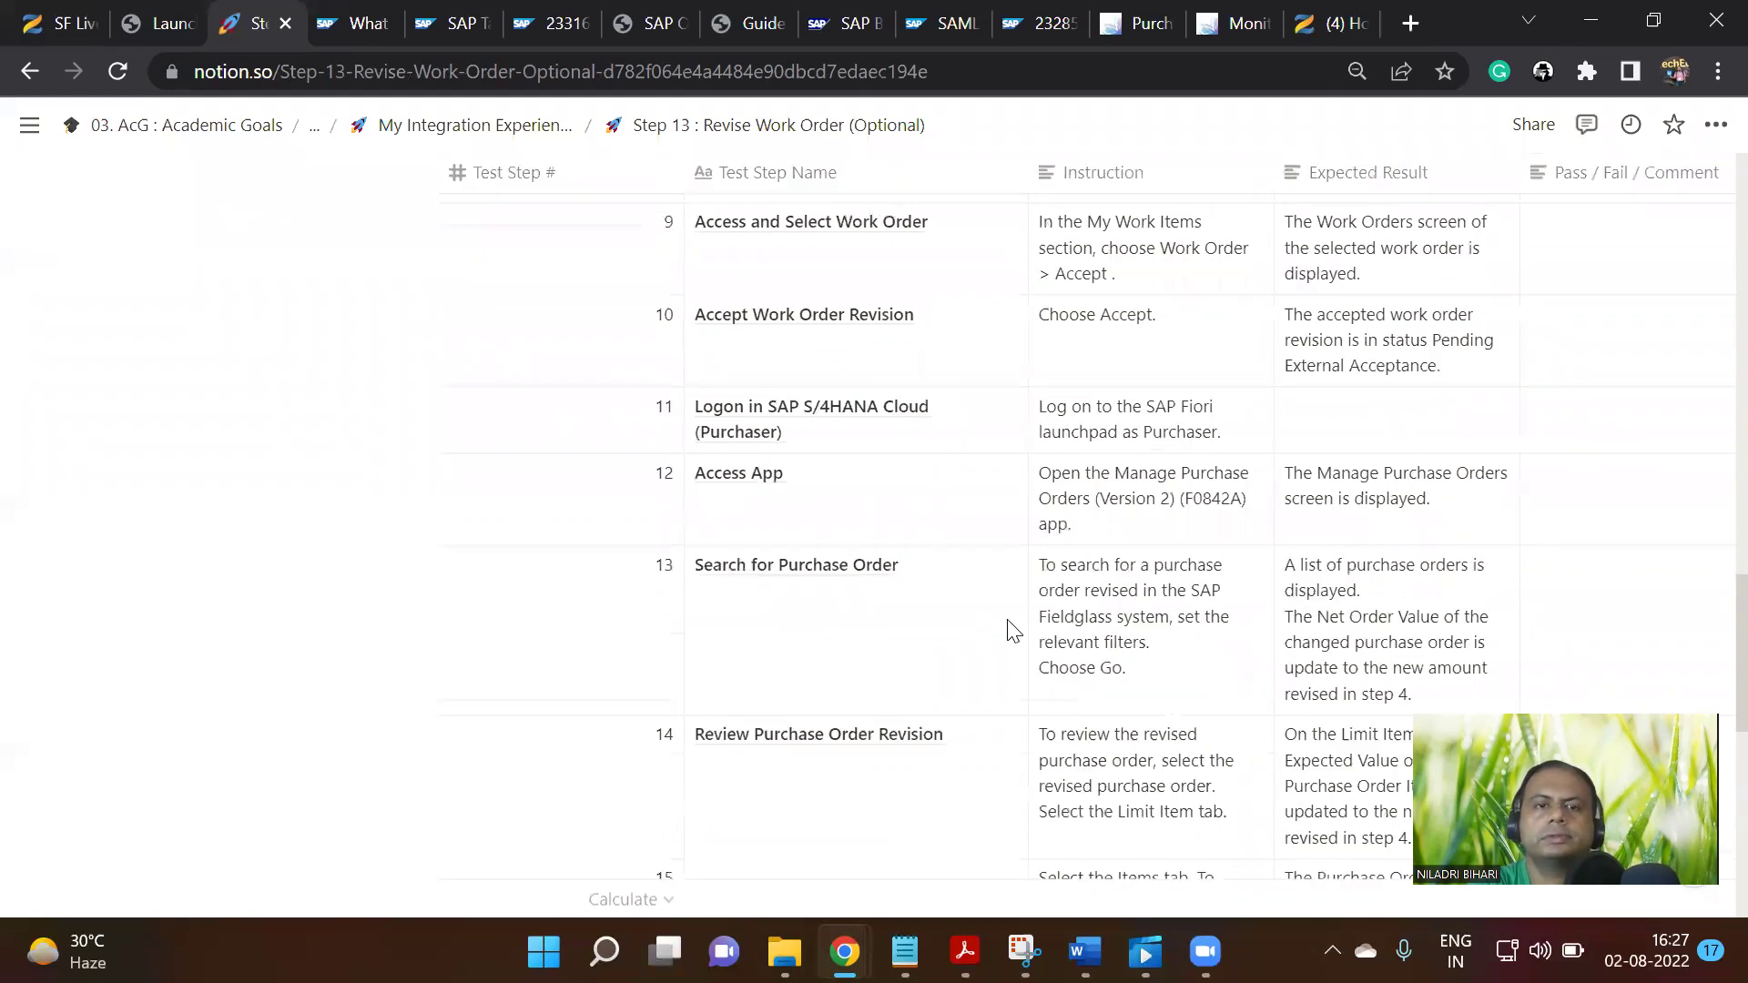
{"action": "scroll", "coordinate": [1010, 628], "scroll_direction": "up", "scroll_amount": 15}
{"action": "scroll", "coordinate": [1011, 623], "scroll_direction": "up", "scroll_amount": 8}
{"action": "scroll", "coordinate": [1013, 625], "scroll_direction": "down", "scroll_amount": 12}
{"action": "scroll", "coordinate": [1014, 624], "scroll_direction": "up", "scroll_amount": 10}
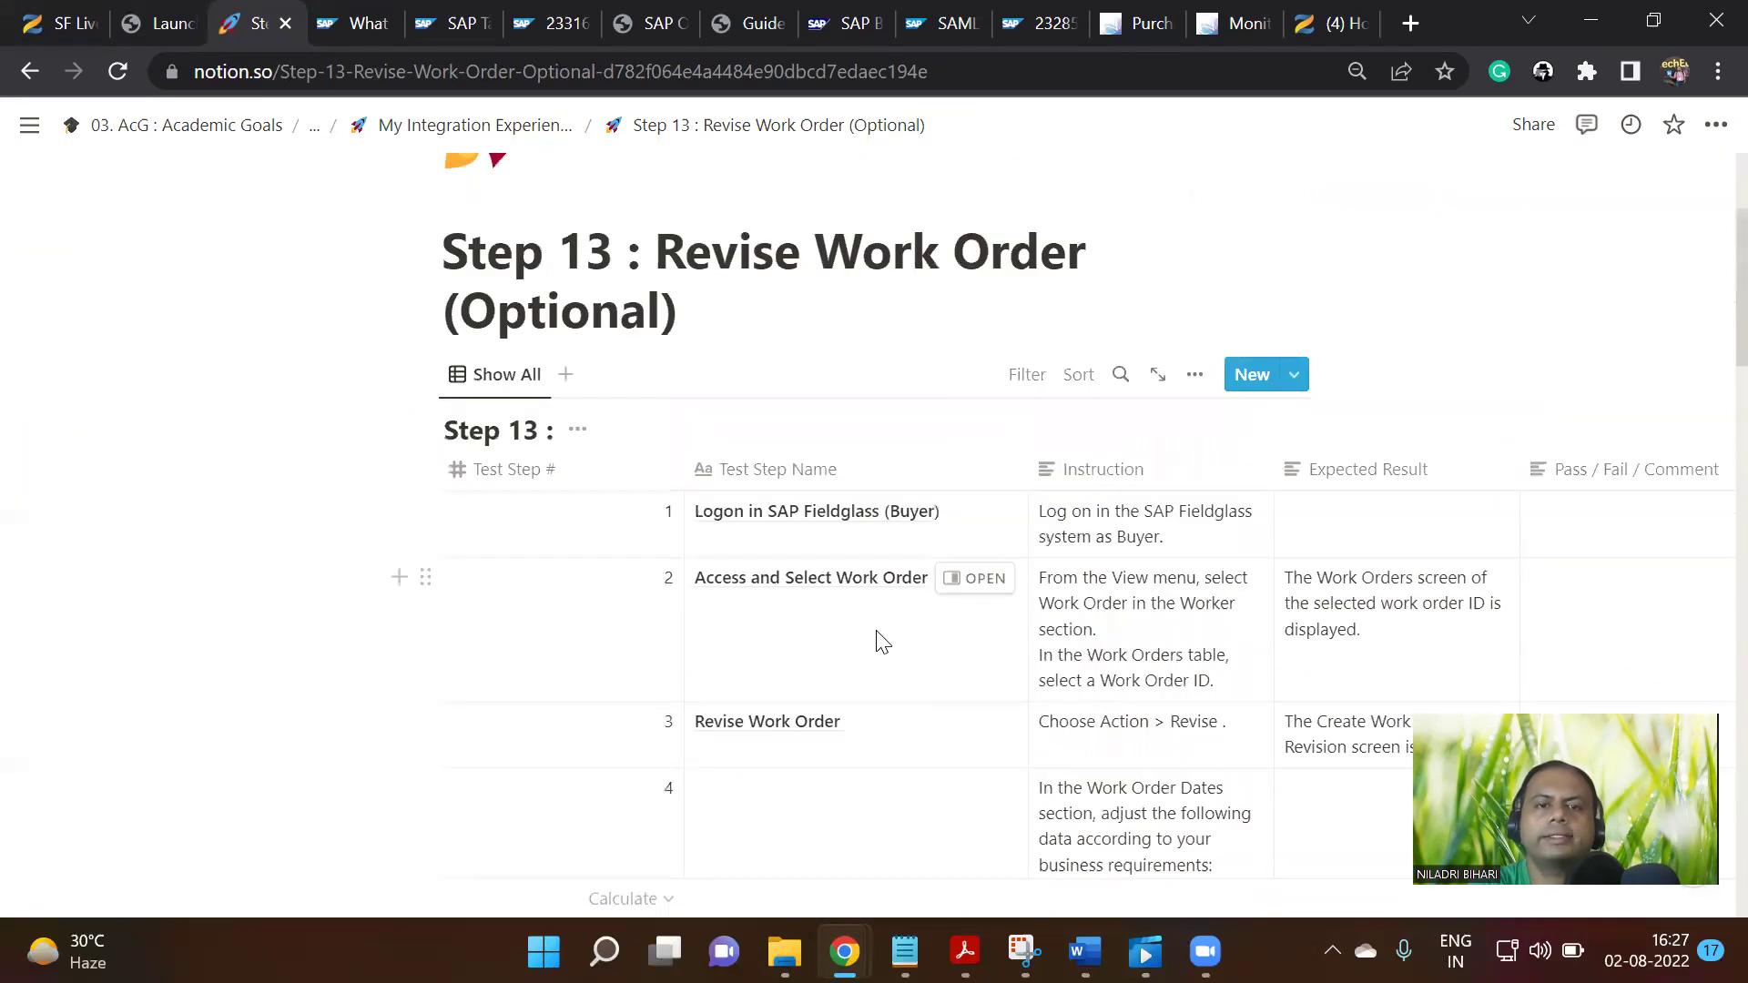
{"action": "scroll", "coordinate": [873, 601], "scroll_direction": "down", "scroll_amount": 12}
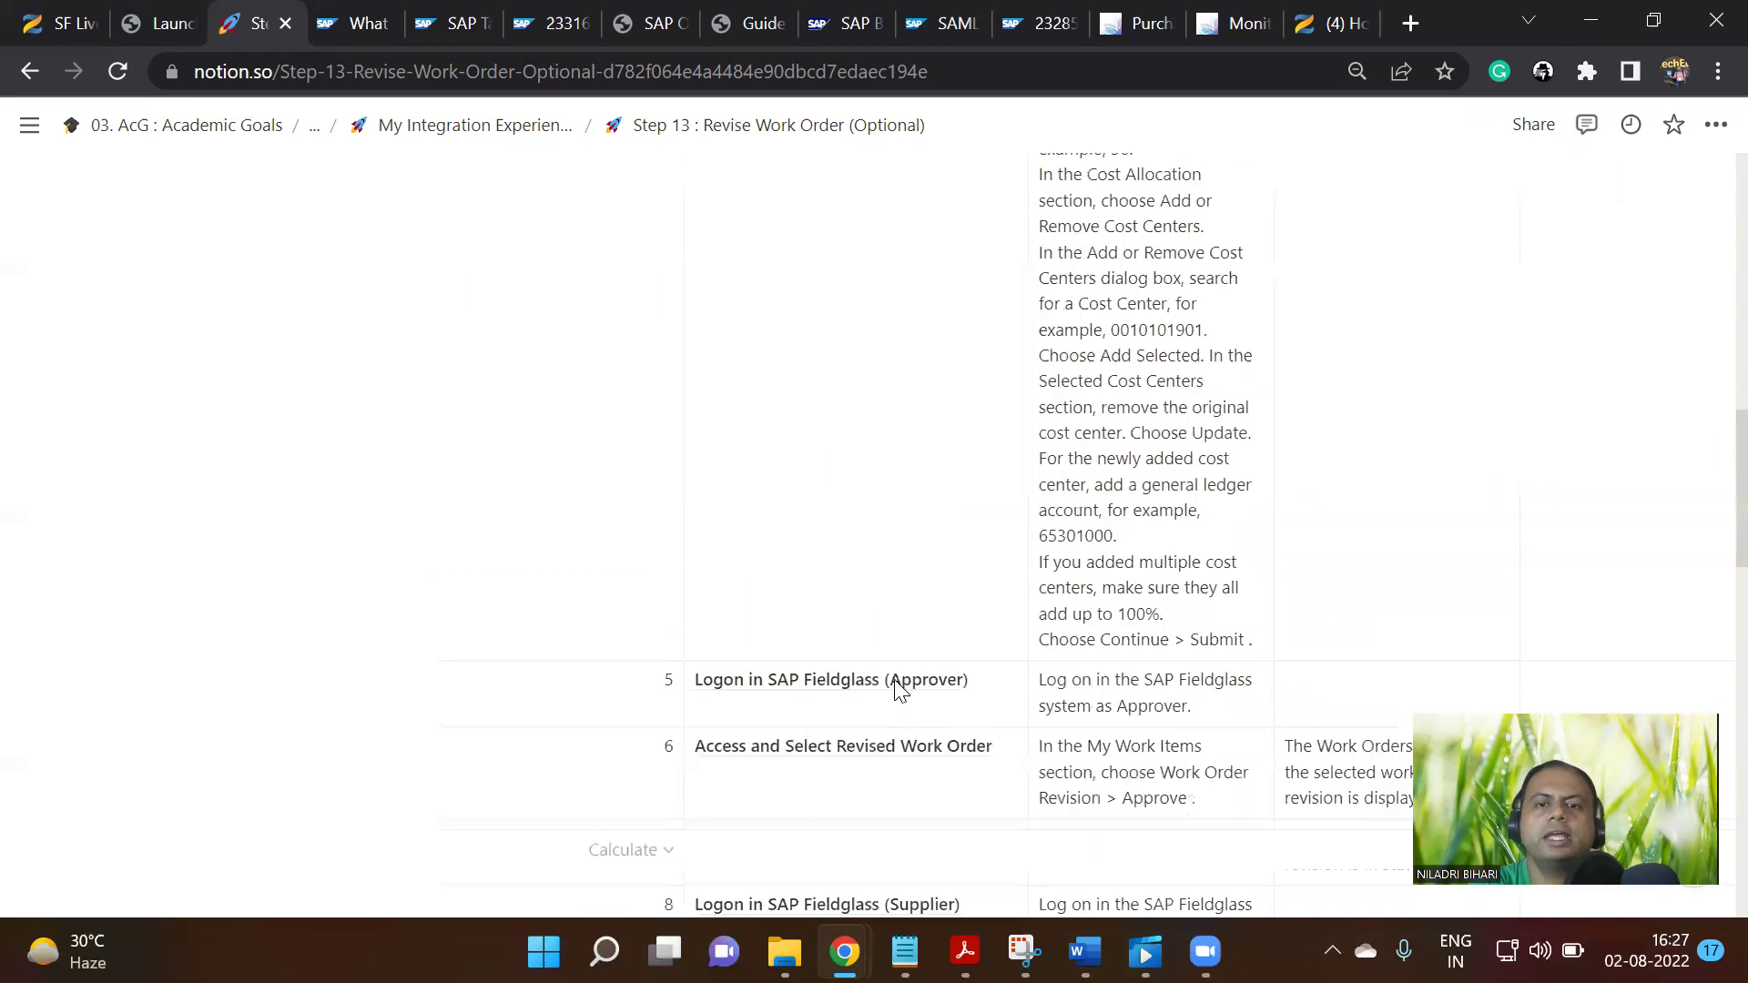
{"action": "scroll", "coordinate": [900, 689], "scroll_direction": "down", "scroll_amount": 2}
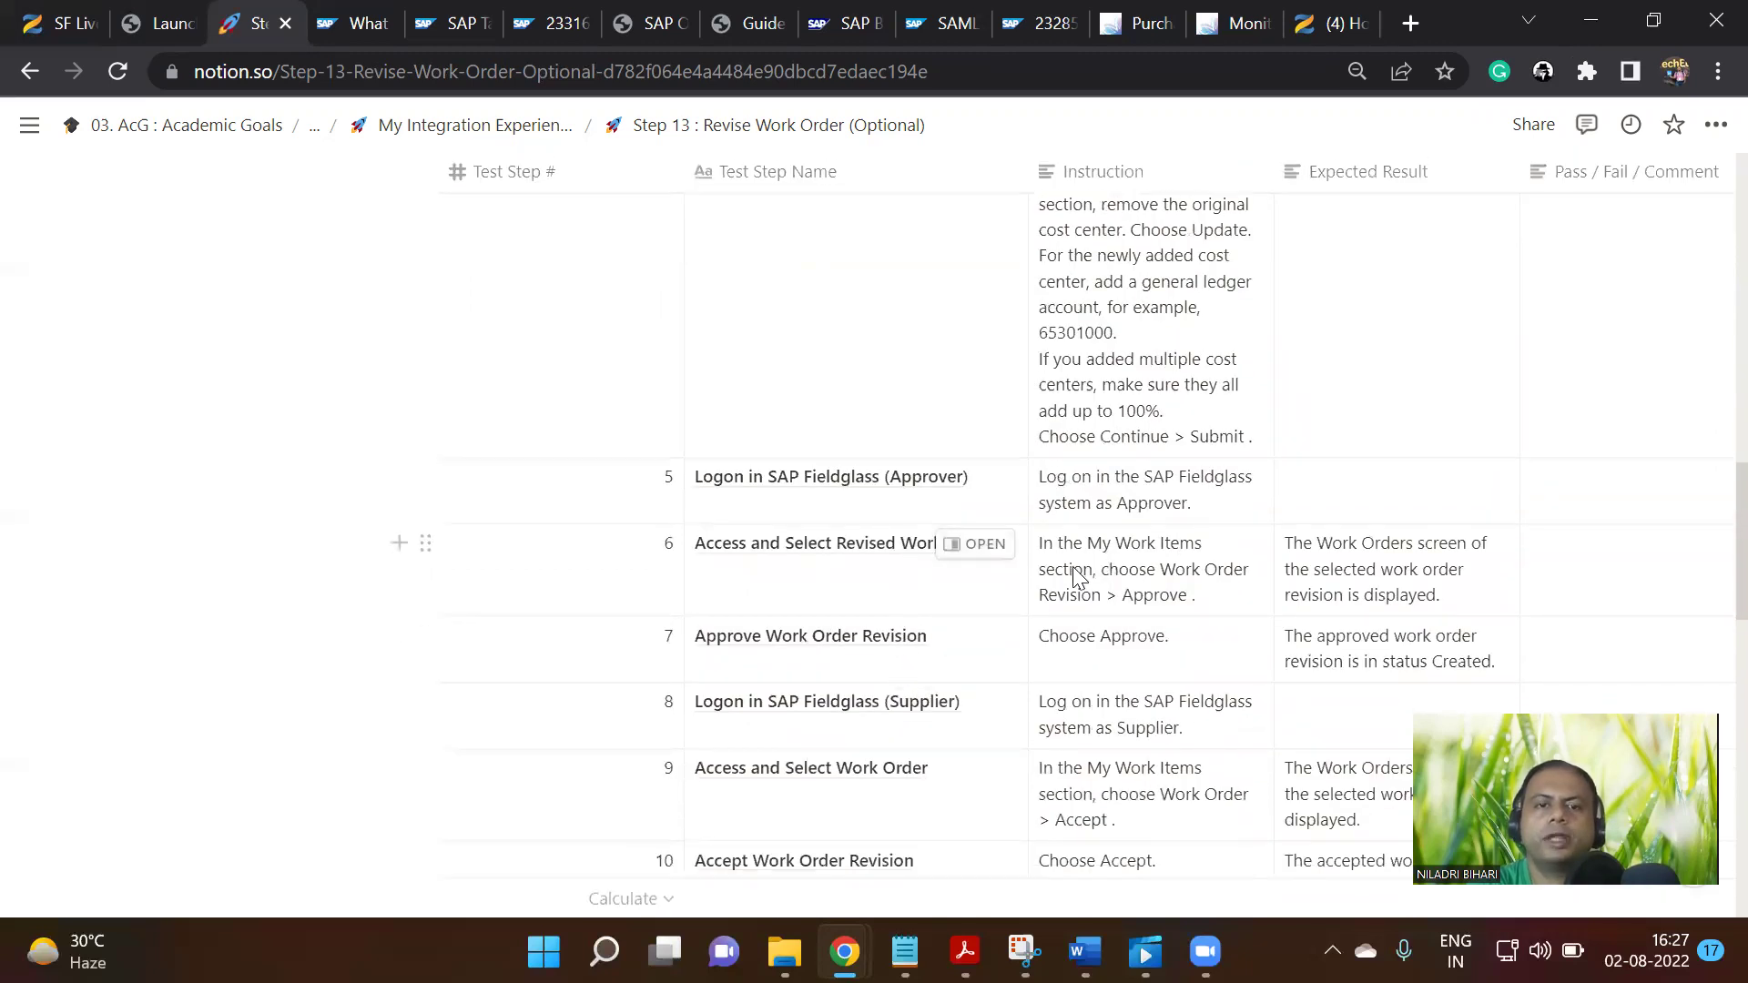
{"action": "scroll", "coordinate": [1147, 614], "scroll_direction": "down", "scroll_amount": 3}
{"action": "scroll", "coordinate": [1147, 615], "scroll_direction": "down", "scroll_amount": 5}
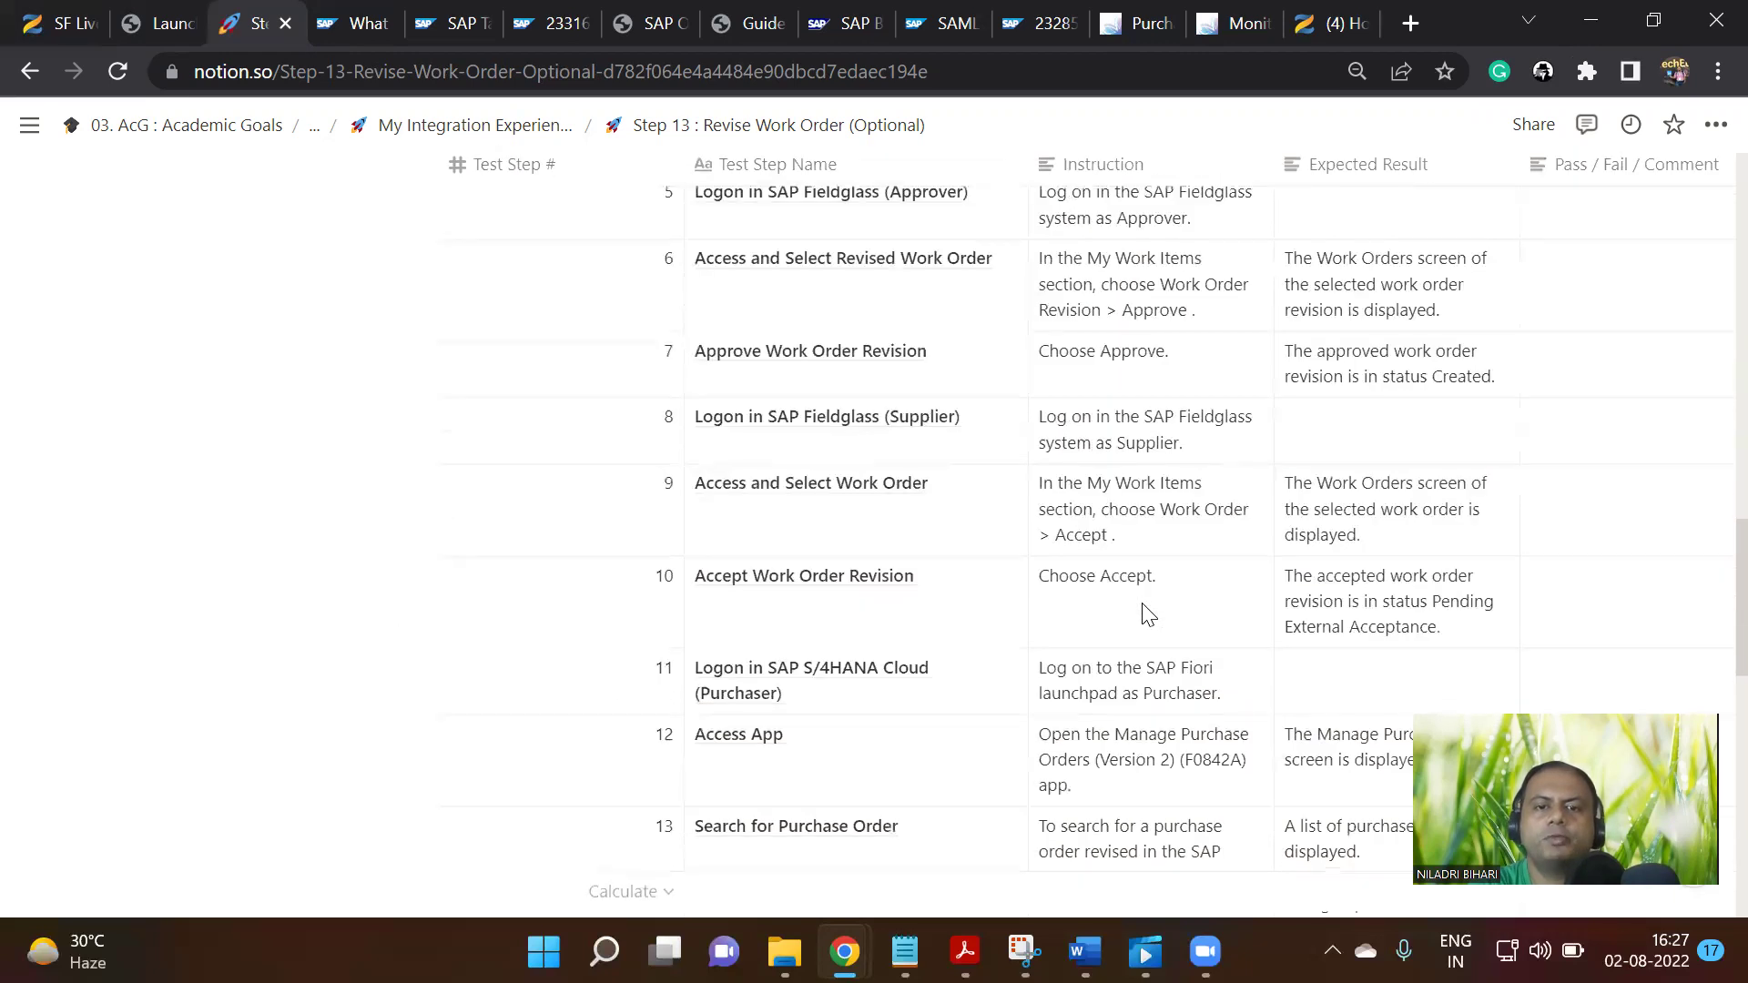
{"action": "scroll", "coordinate": [1147, 615], "scroll_direction": "down", "scroll_amount": 7}
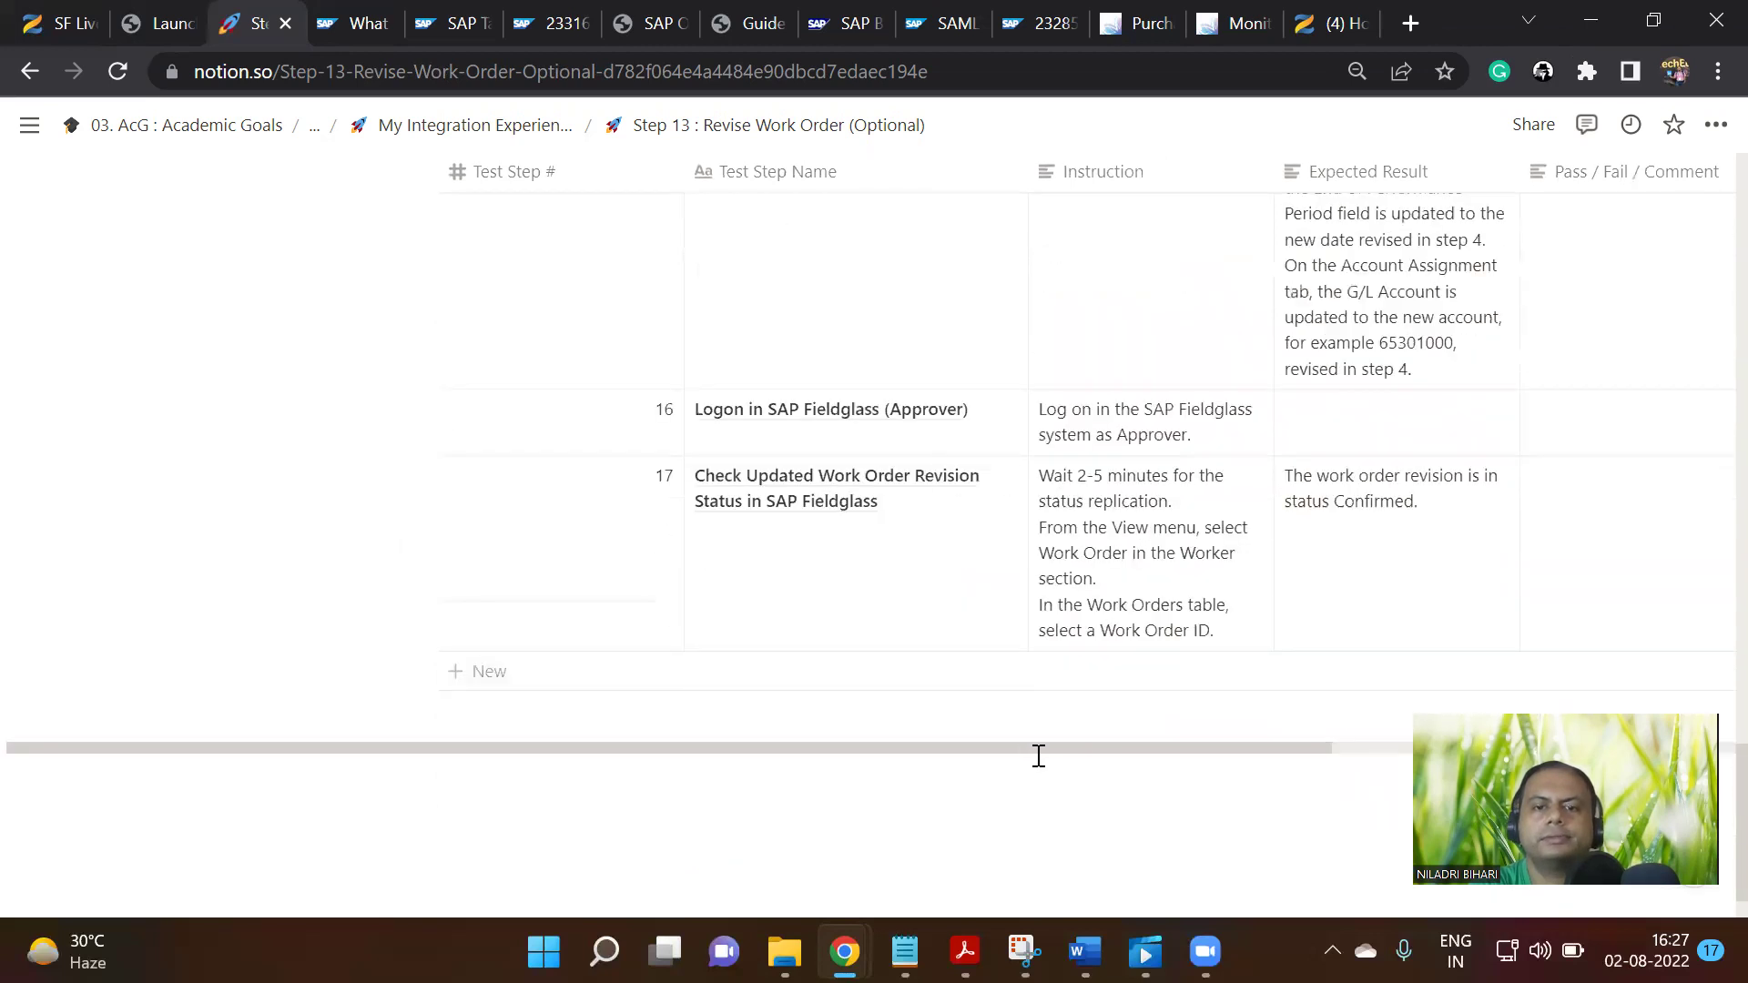
{"action": "scroll", "coordinate": [1047, 746], "scroll_direction": "right", "scroll_amount": 5}
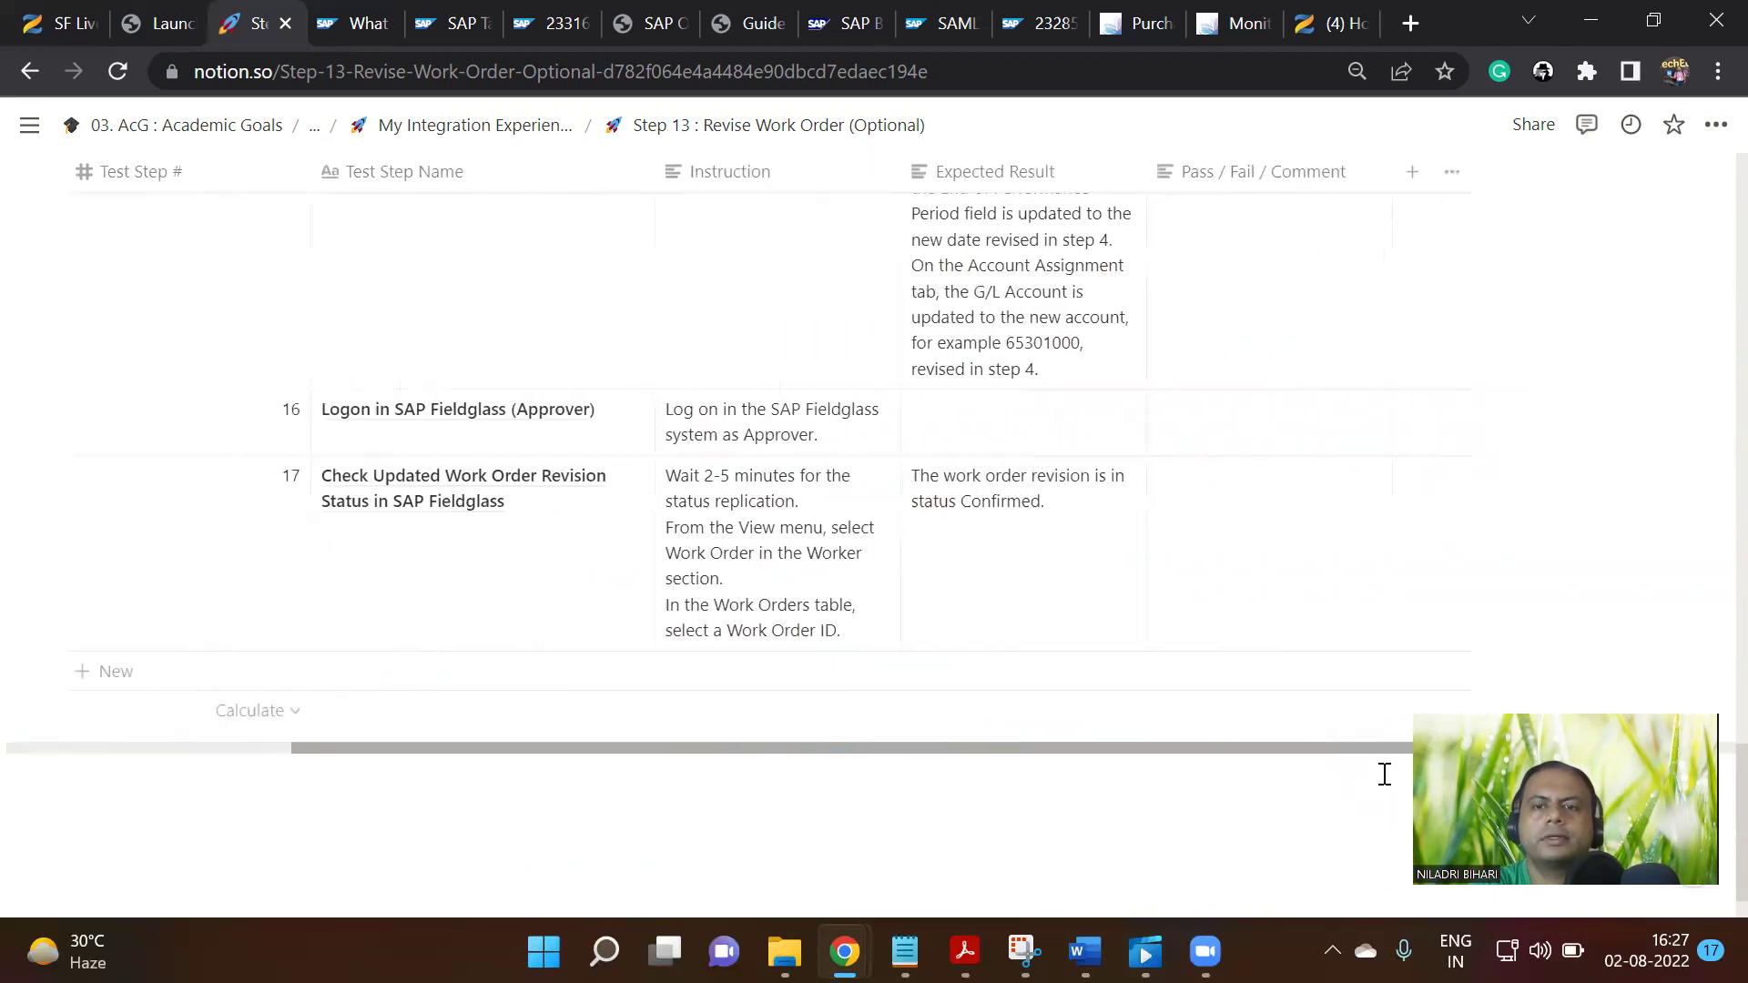
Type 'Not smooth experience- Need more' into step 17's Pass / Fail / Comment cell
{"action": "left_click", "coordinate": [1112, 576]}
{"action": "type", "text": "Not"}
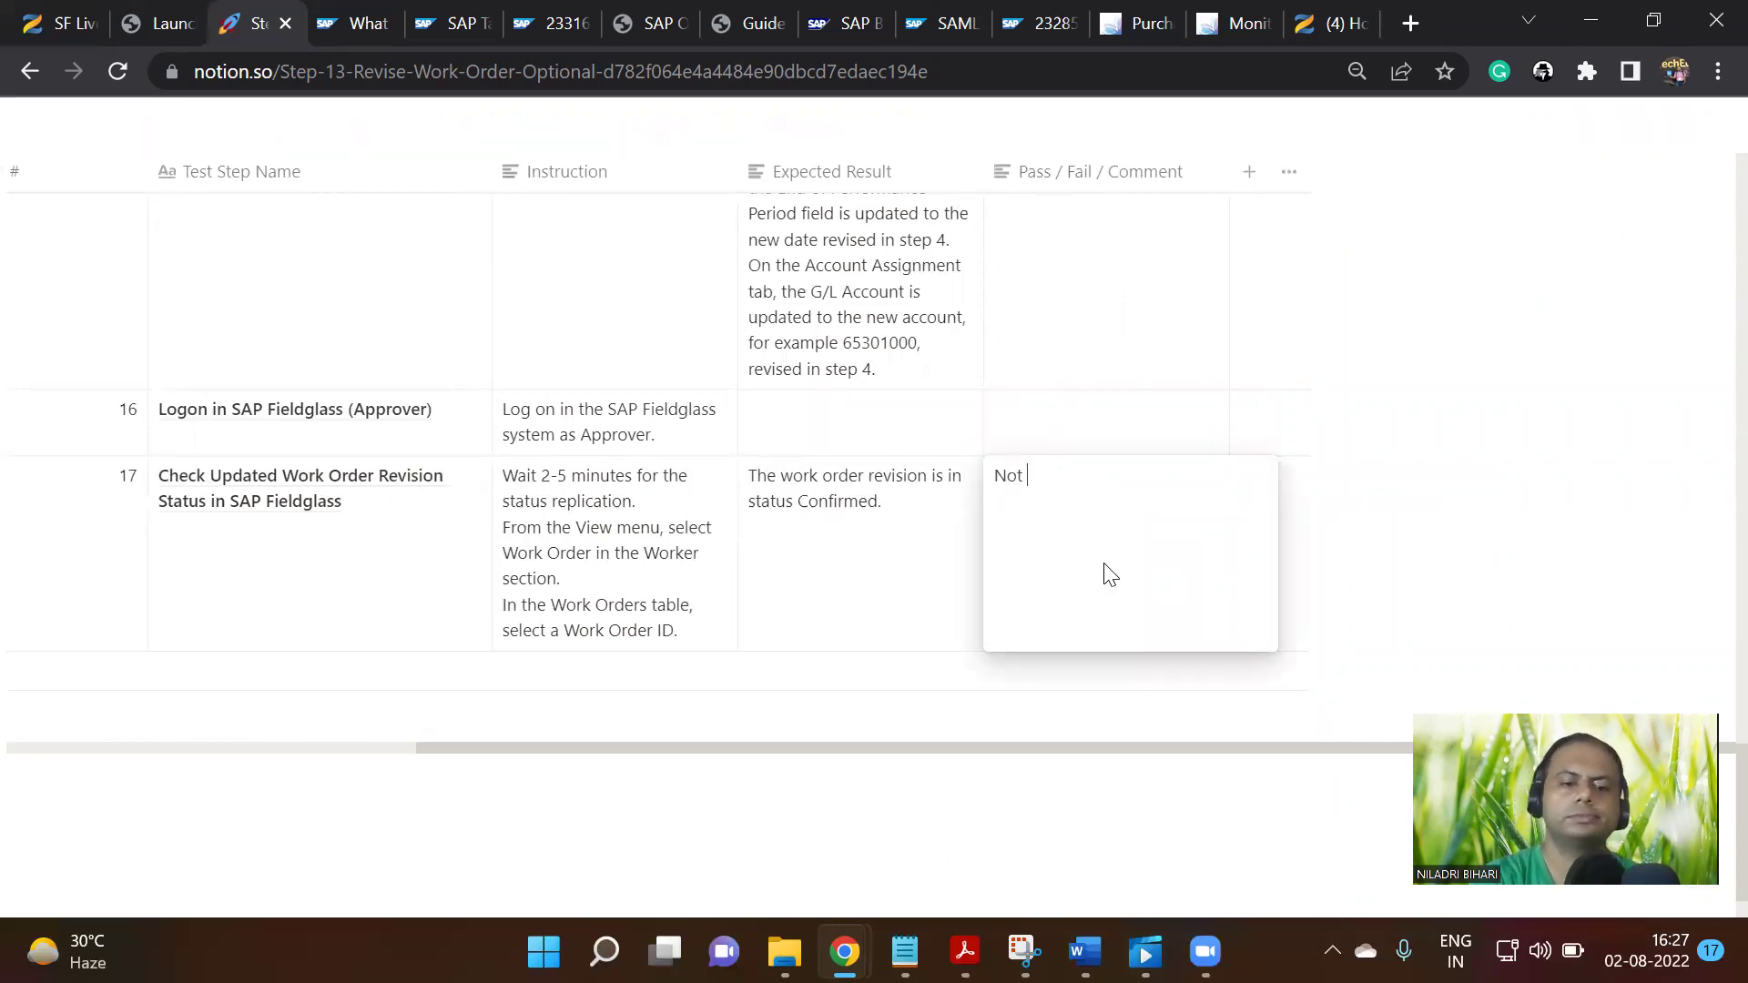
{"action": "type", "text": " smooth experience- Need"}
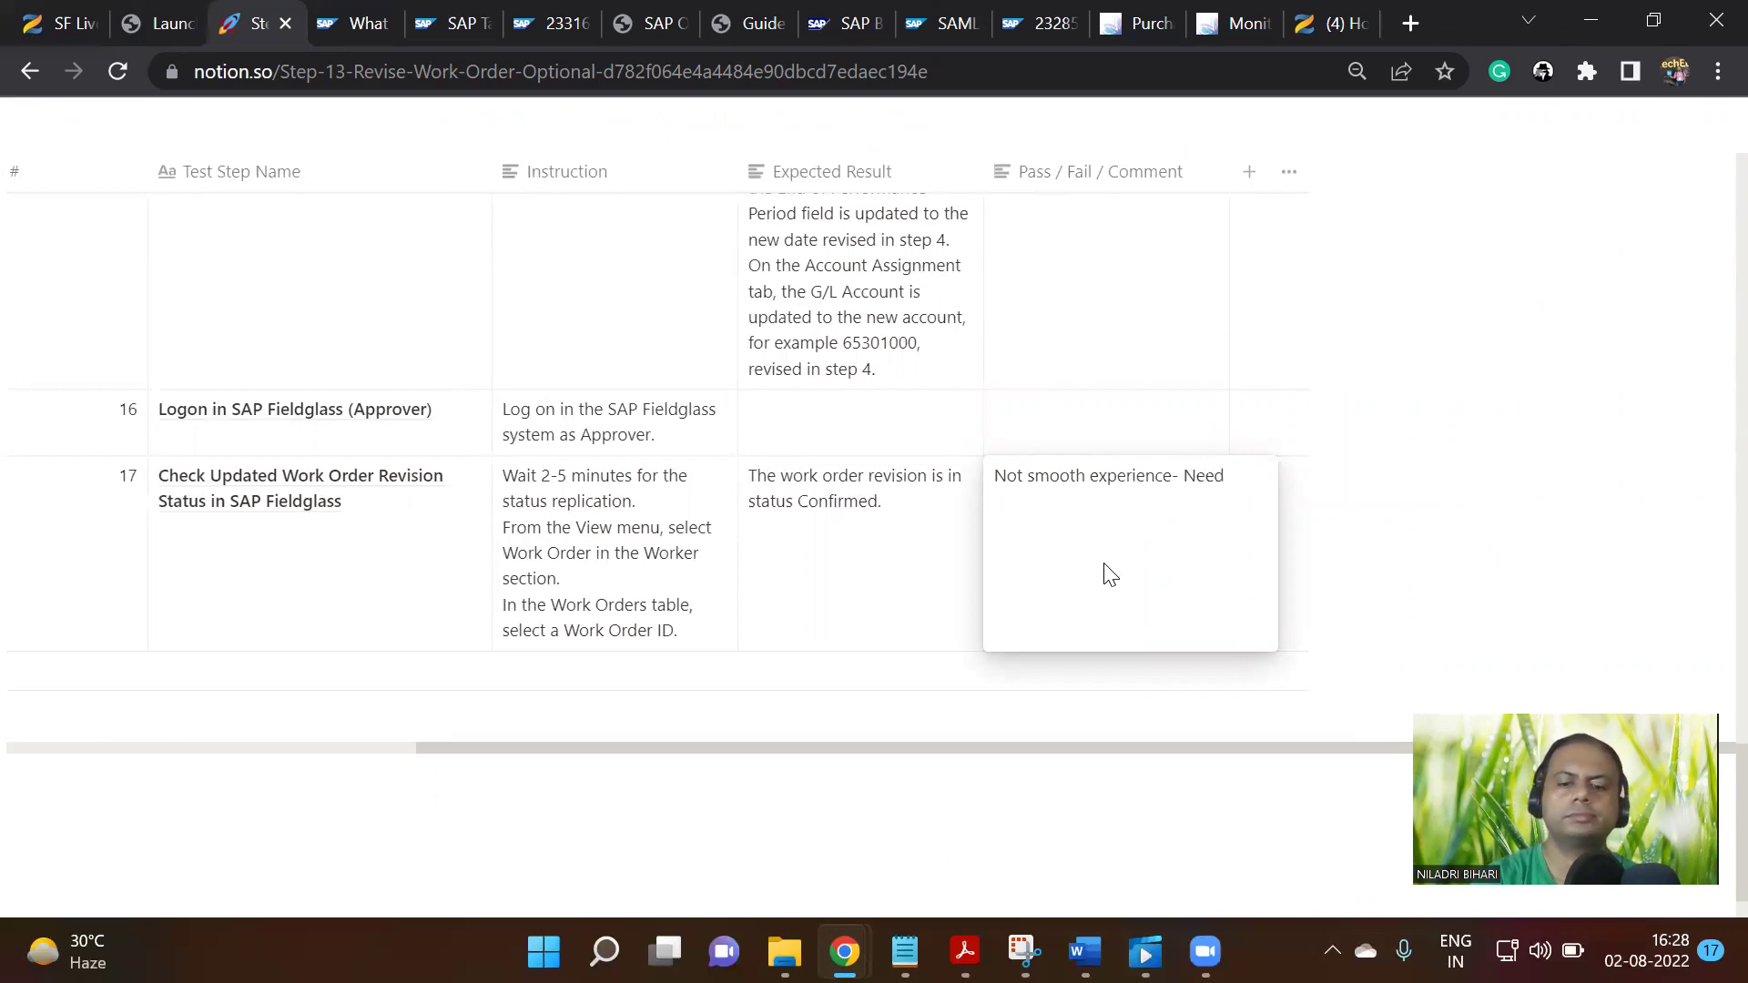
{"action": "type", "text": "re"}
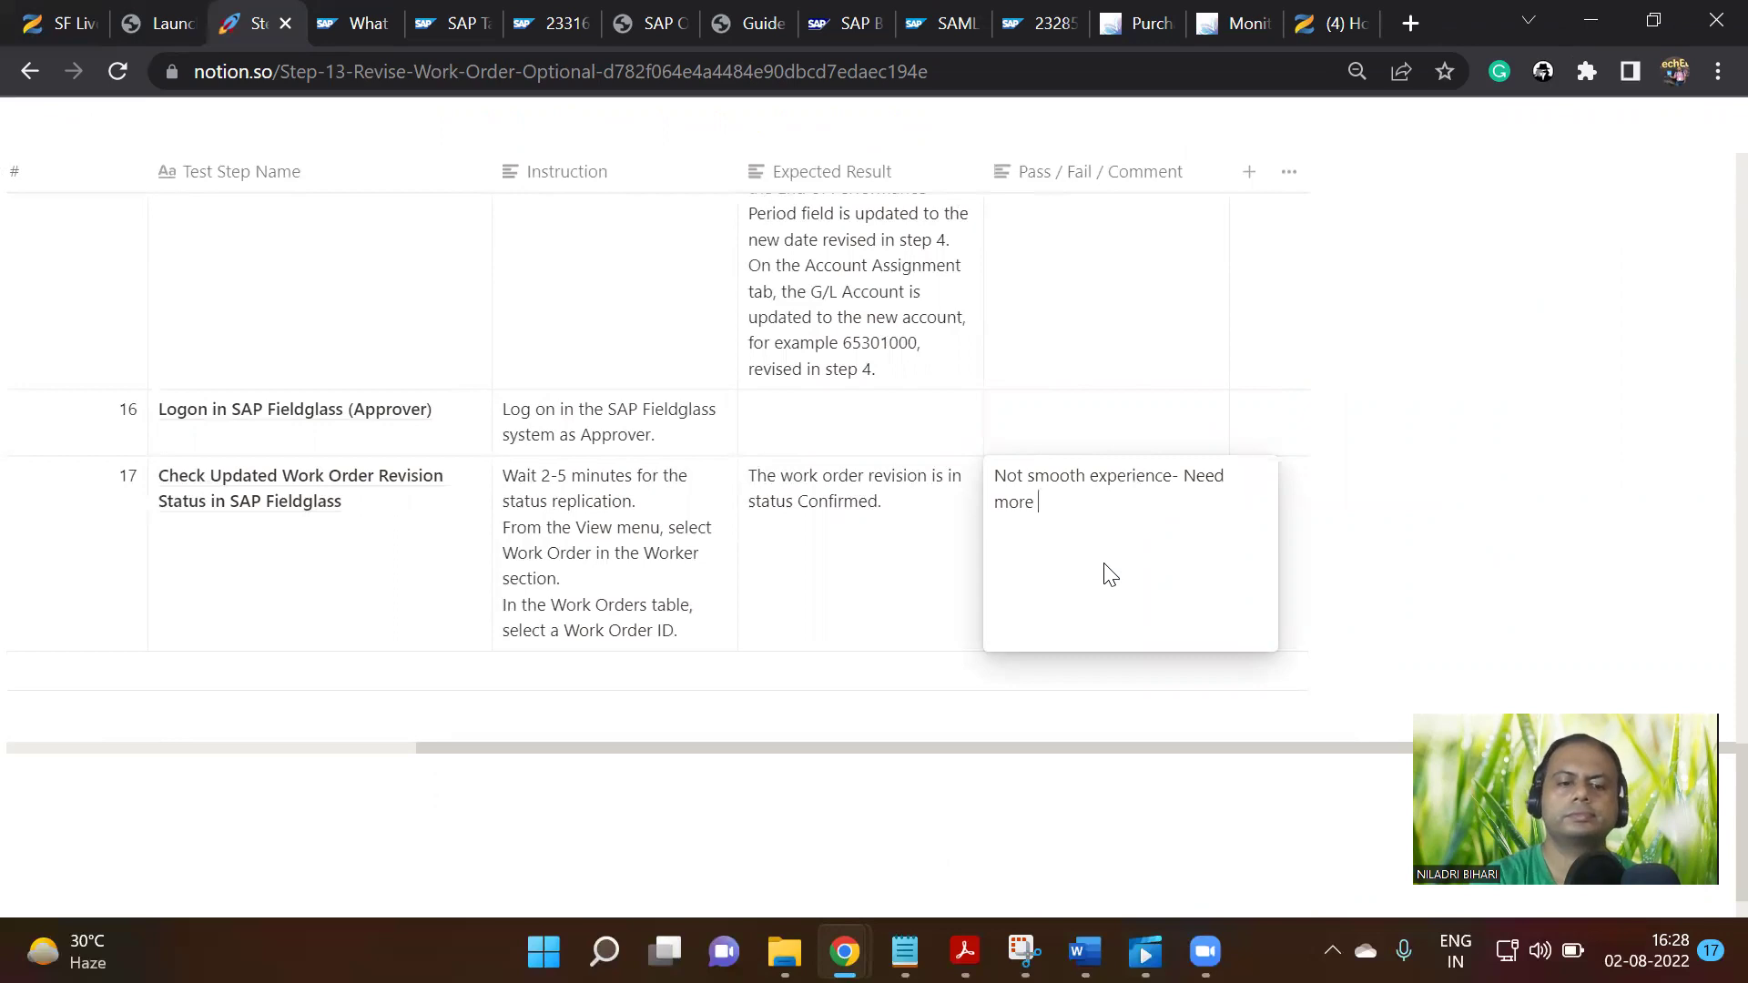
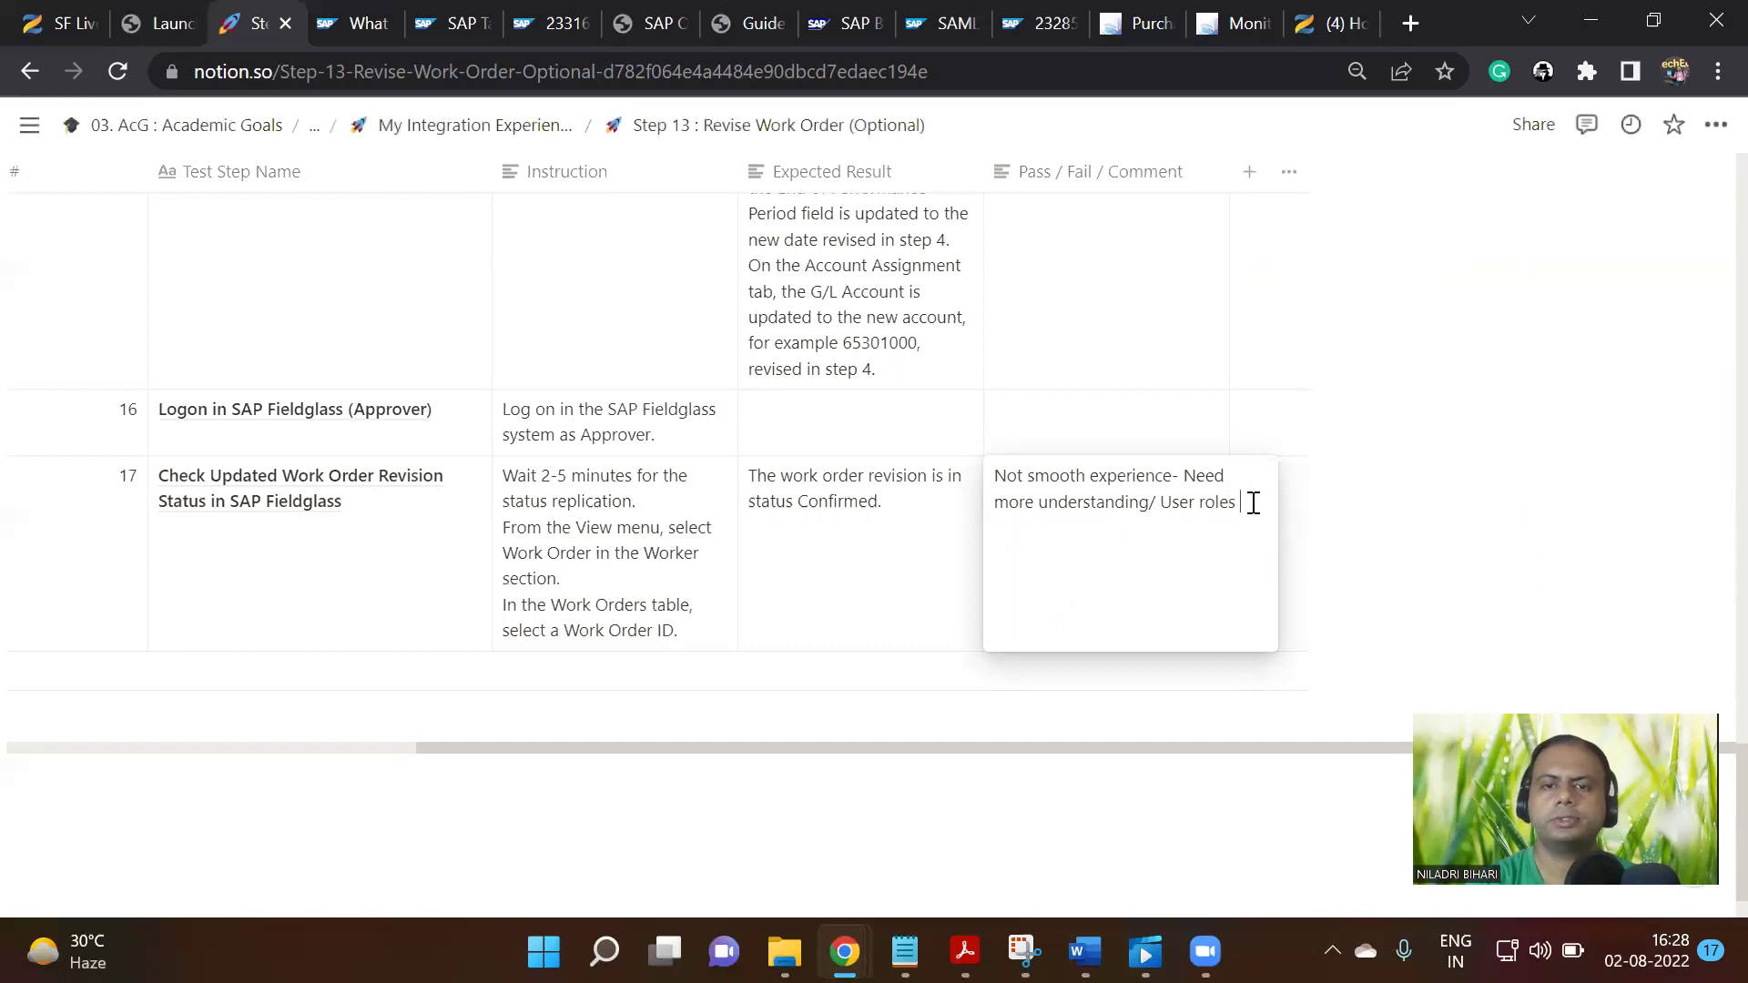
Finish step 17's comment as 'Not smooth experience- Need more understanding/ User roles need to be understood'
{"action": "type", "text": "testing"}
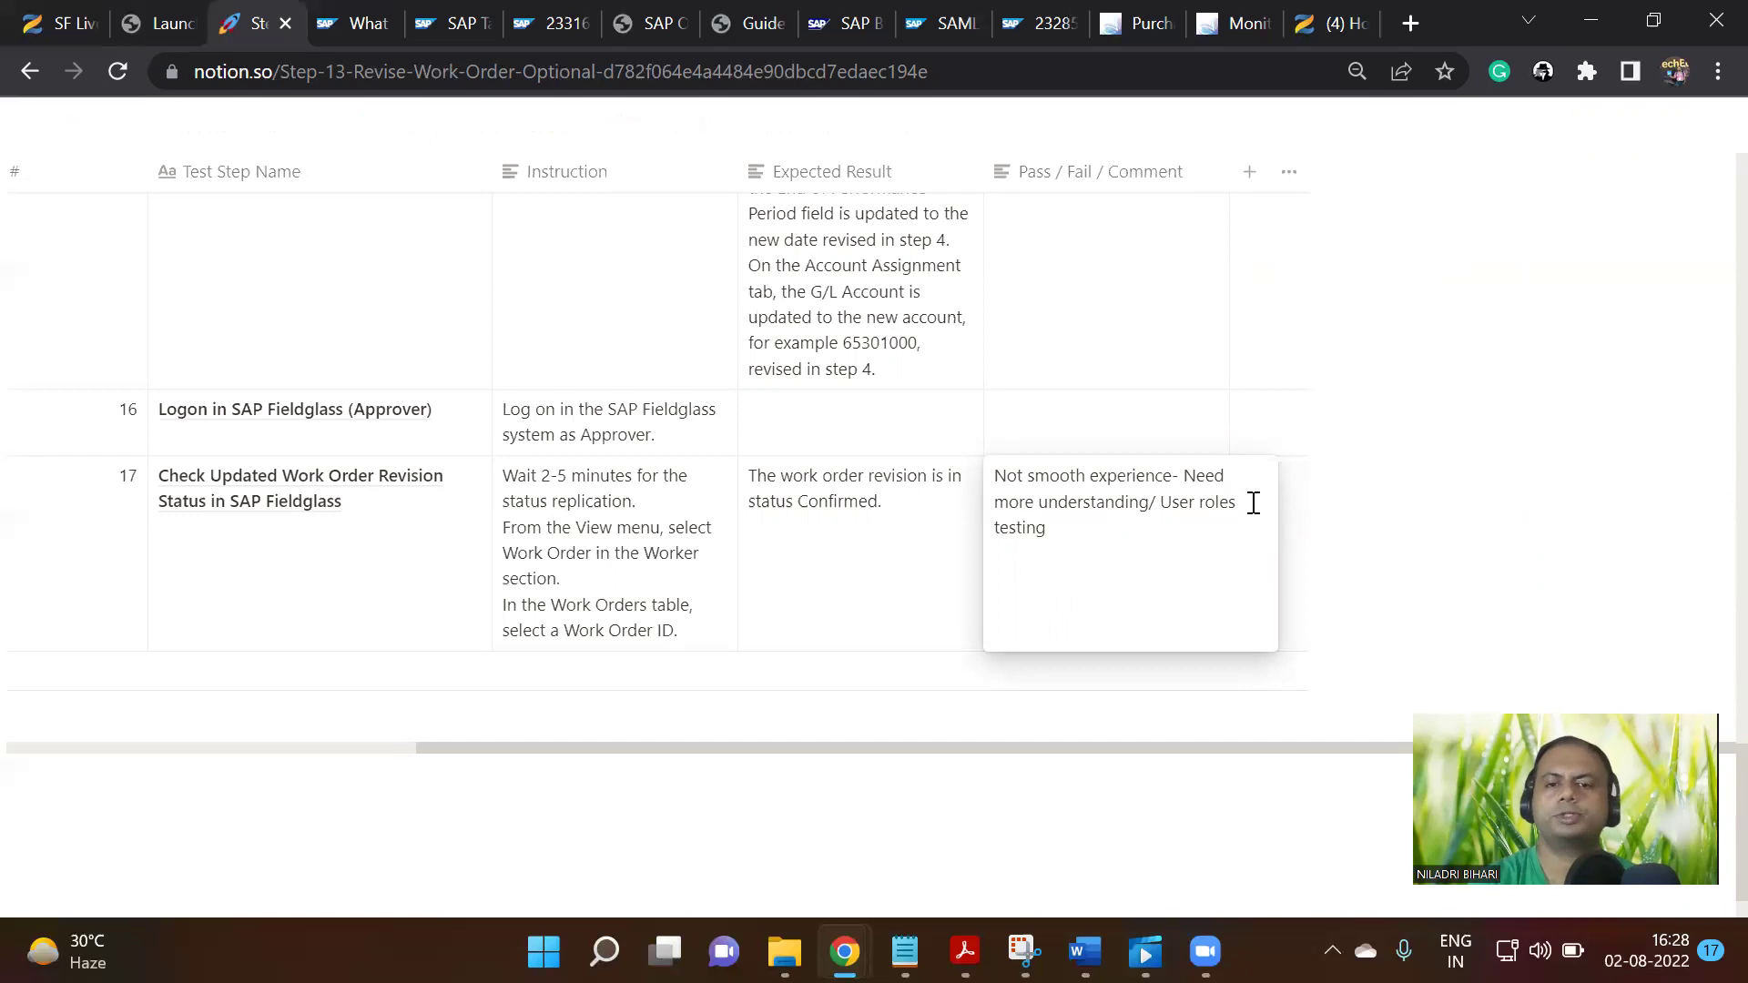
{"action": "key", "text": "BackSpace"}
{"action": "key", "text": "BackSpace"}
{"action": "key", "text": "BackSpace"}
{"action": "key", "text": "BackSpace"}
{"action": "key", "text": "BackSpace"}
{"action": "key", "text": "BackSpace"}
{"action": "key", "text": "BackSpace"}
{"action": "type", "text": "need to be understood"}
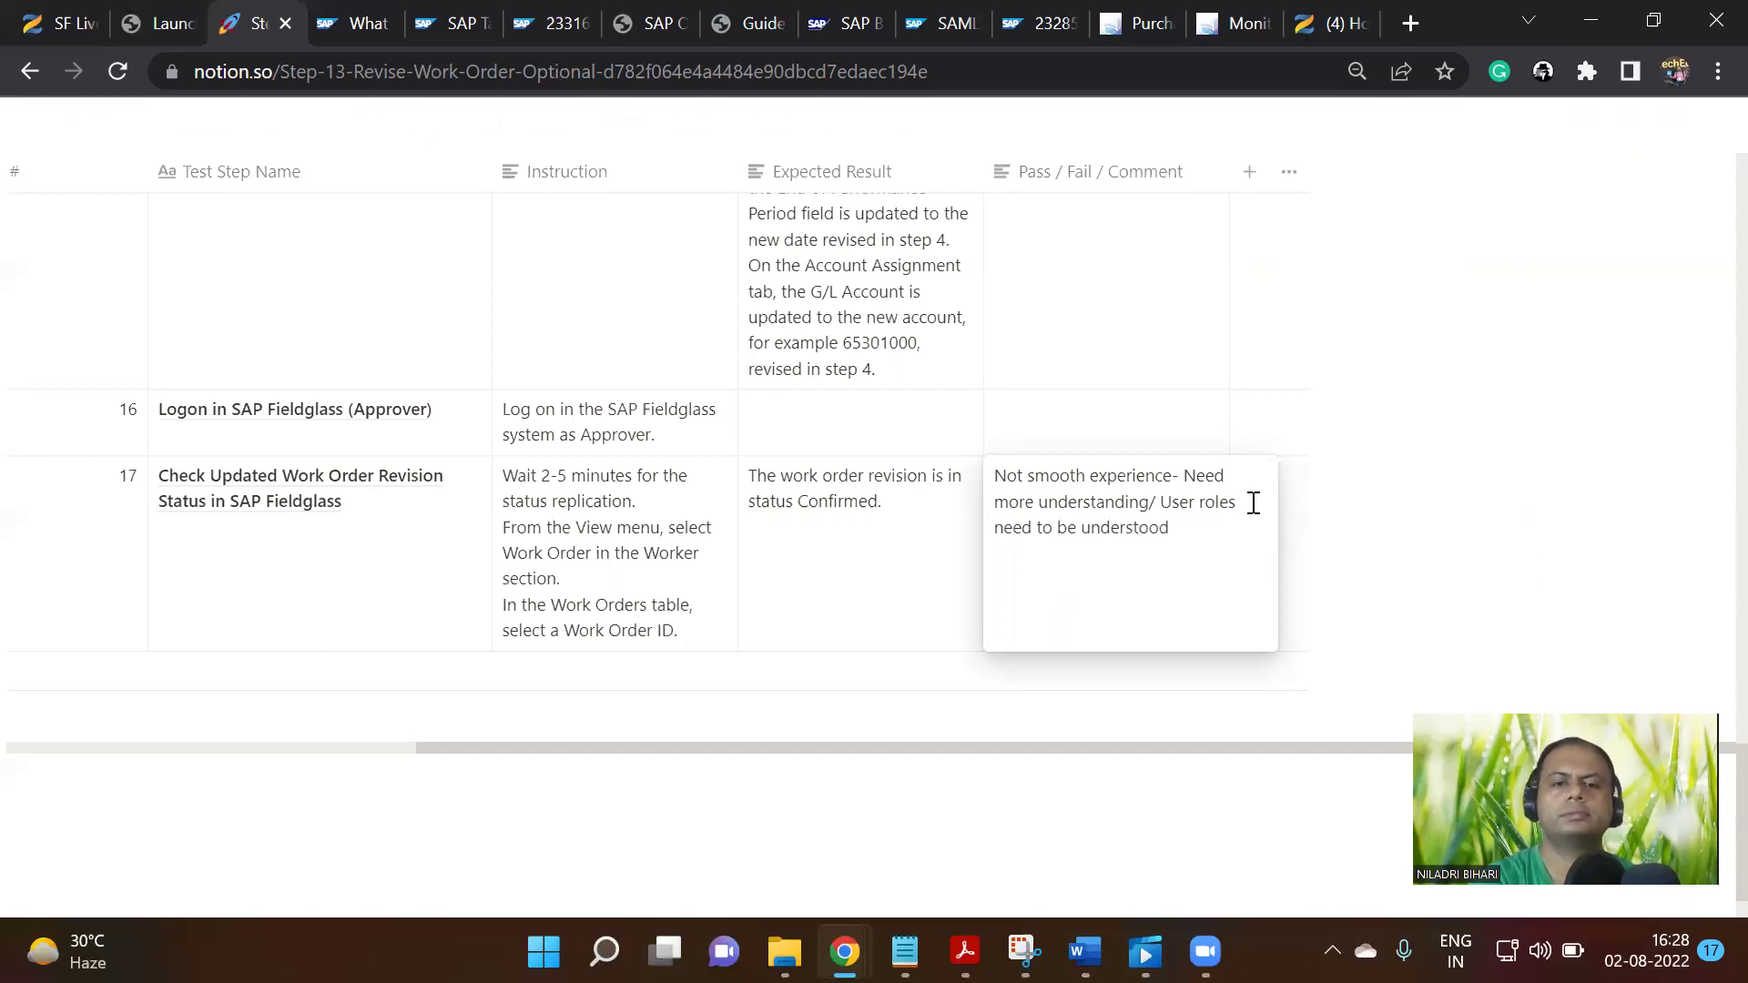
Colour the whole step 17 comment text orange
{"action": "key", "text": "ctrl+a"}
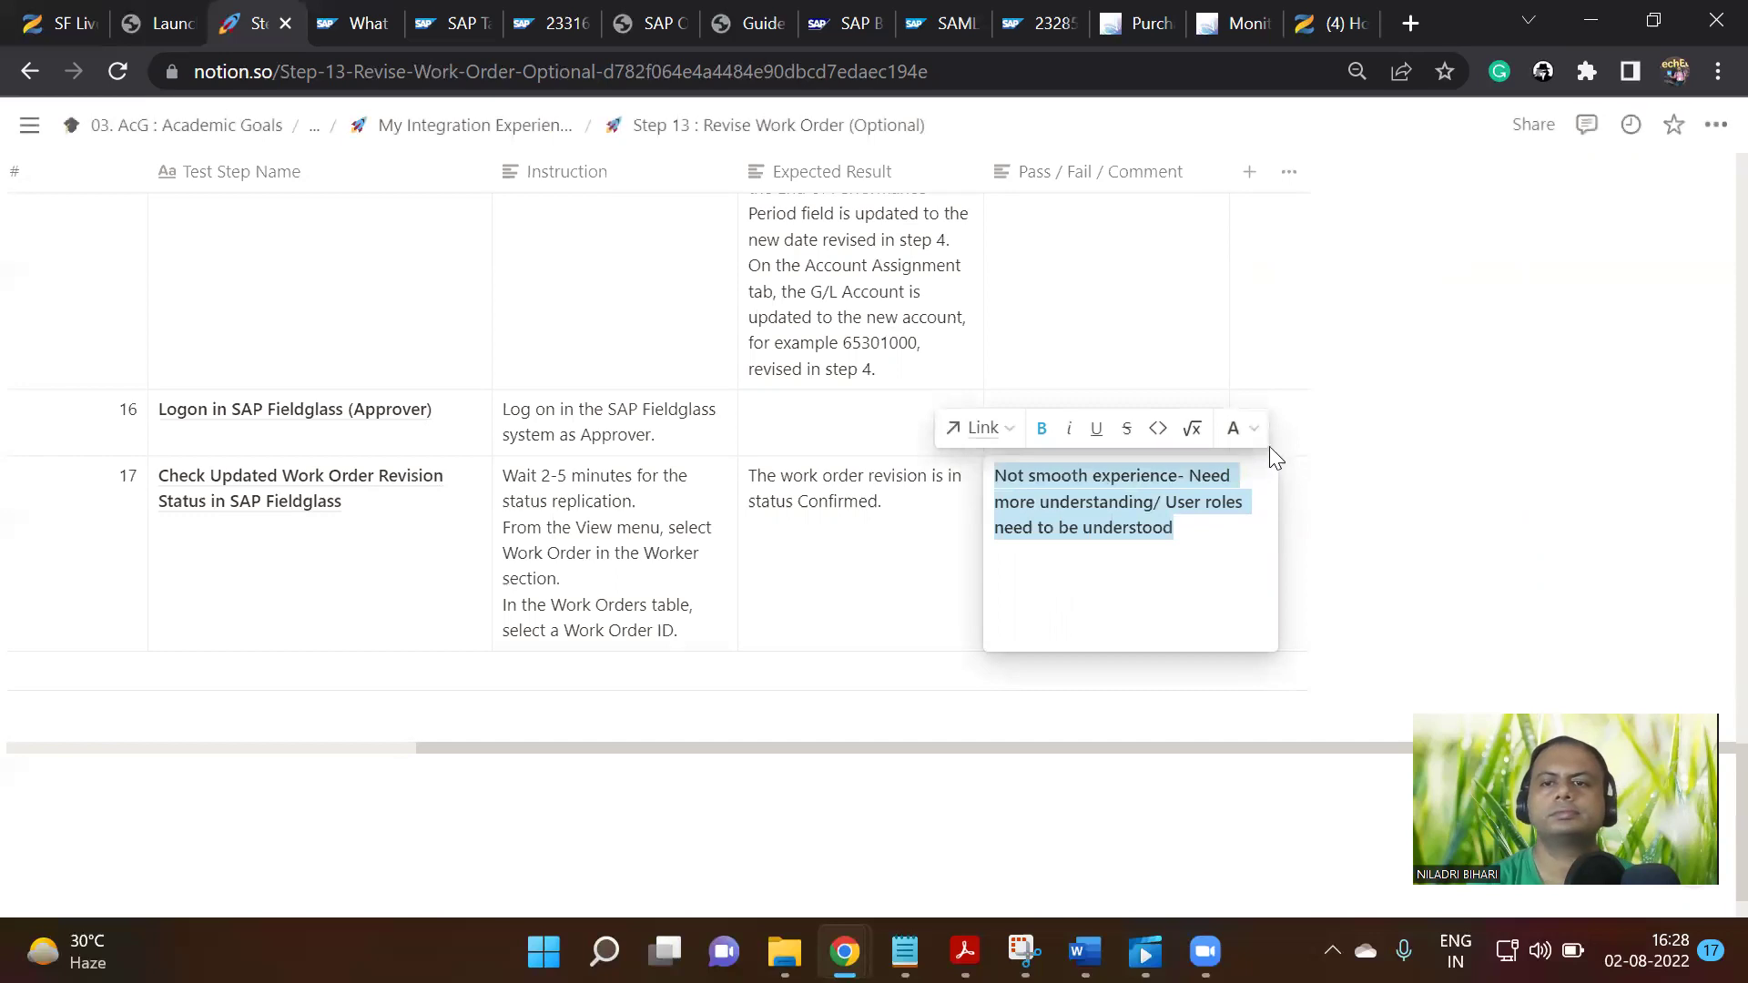
{"action": "left_click", "coordinate": [1238, 428]}
{"action": "left_click", "coordinate": [1193, 394]}
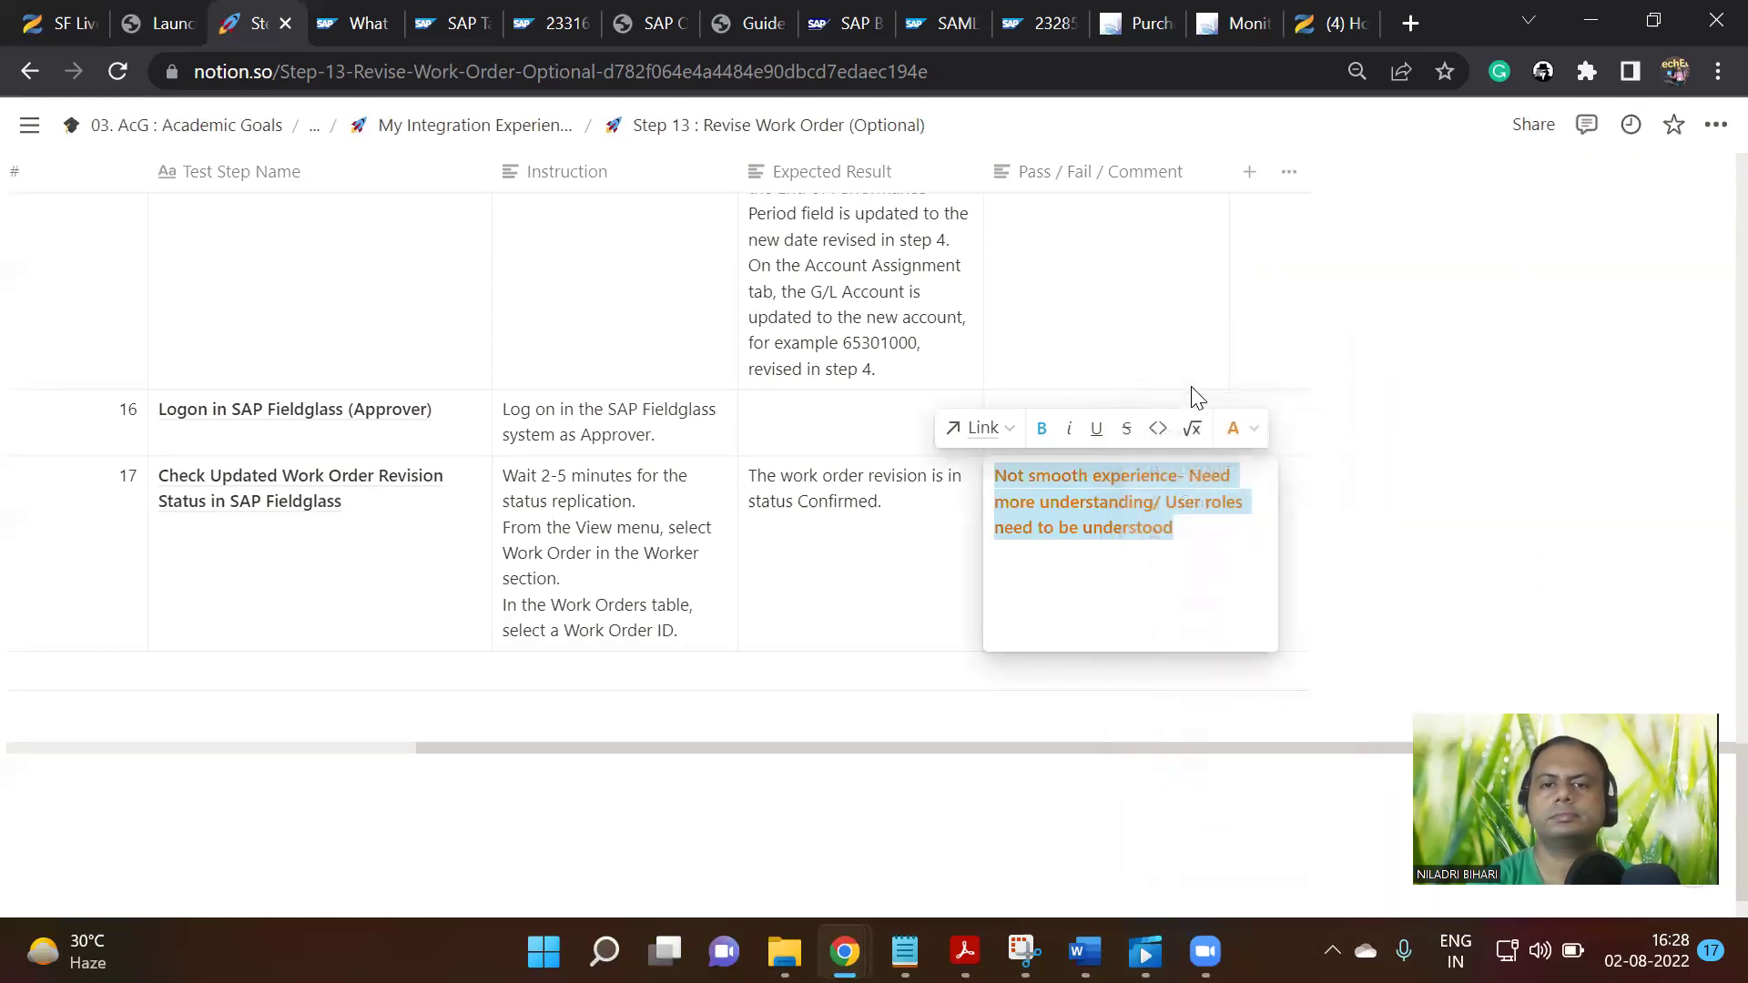
{"action": "key", "text": "Escape"}
Go up to the My Integration Experience page and open Step 14 : Submit Time Sheet
{"action": "scroll", "coordinate": [1275, 587], "scroll_direction": "up", "scroll_amount": 6}
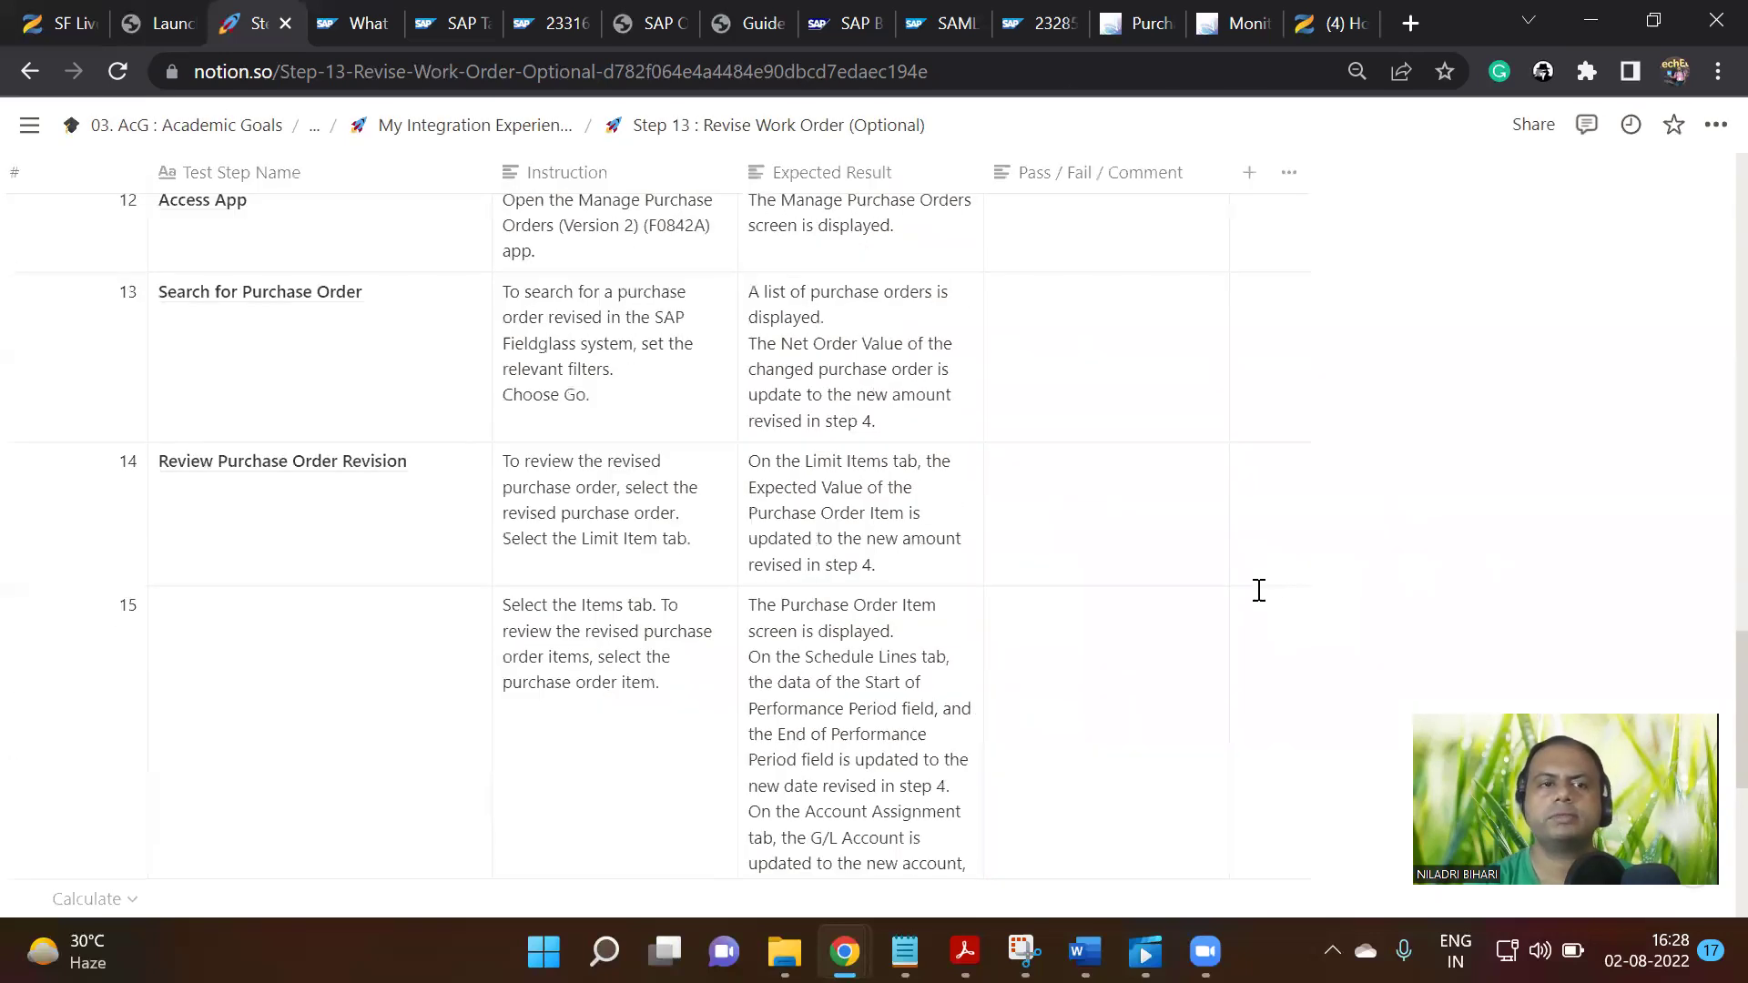
{"action": "scroll", "coordinate": [1249, 570], "scroll_direction": "up", "scroll_amount": 15}
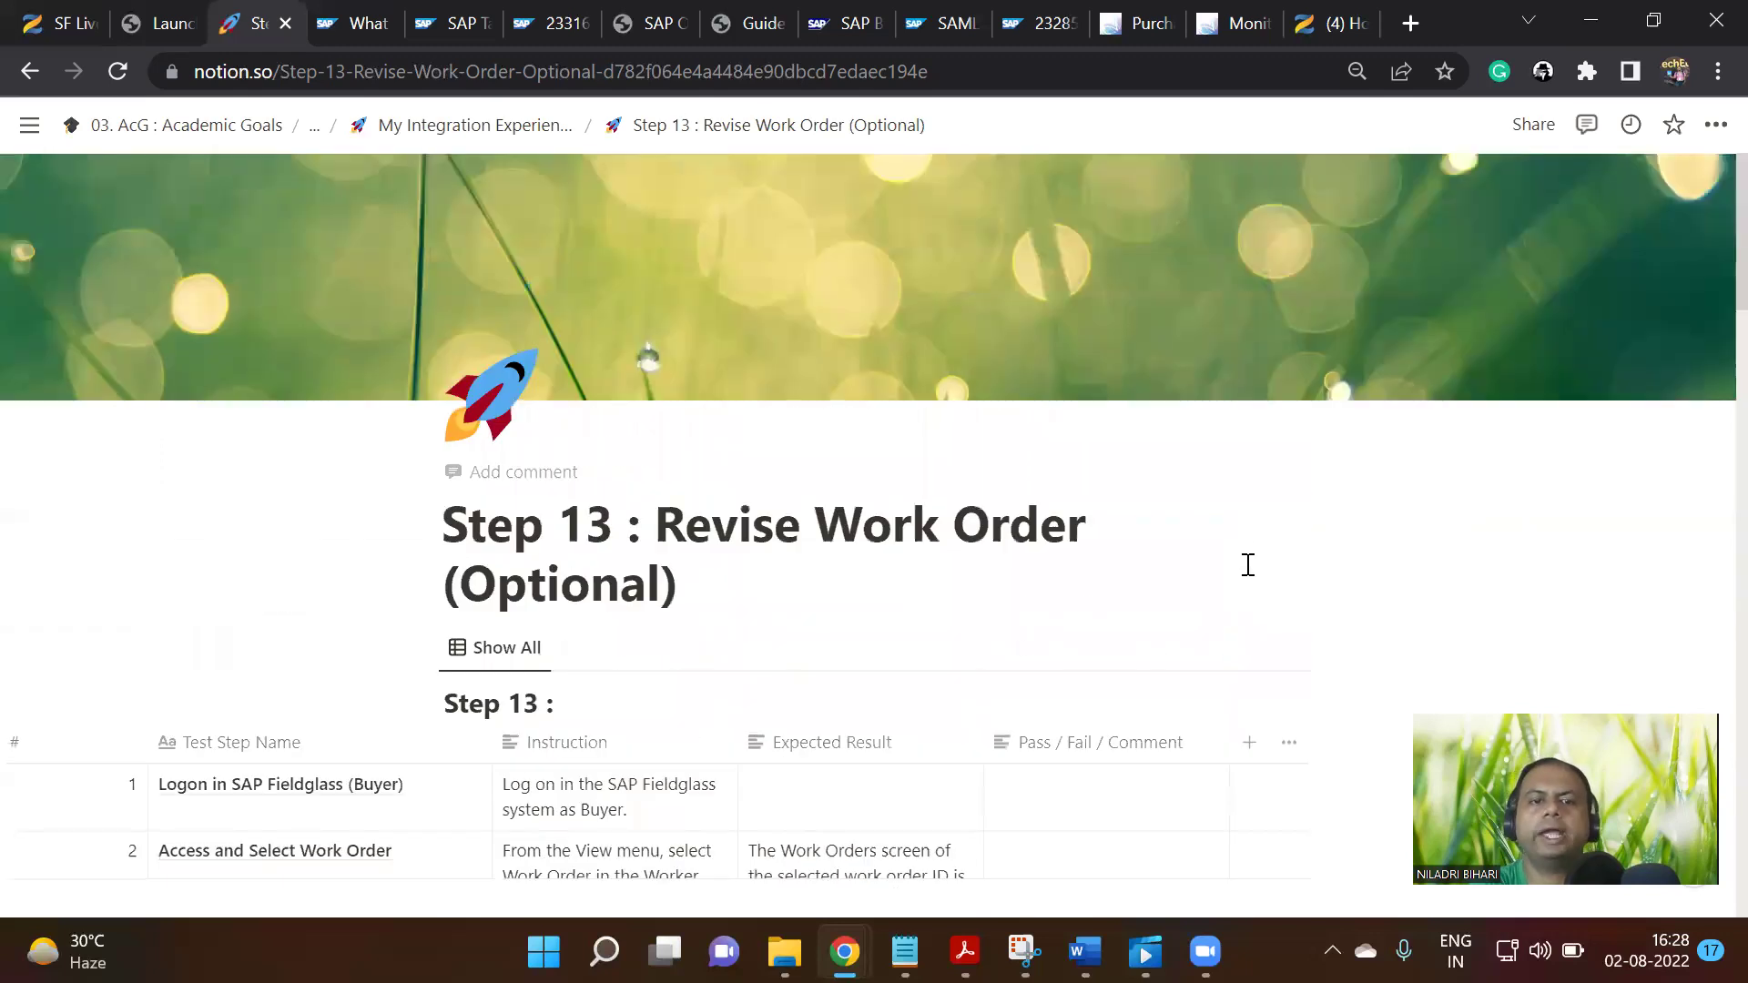
{"action": "left_click_drag", "start_coordinate": [685, 587], "coordinate": [750, 590]}
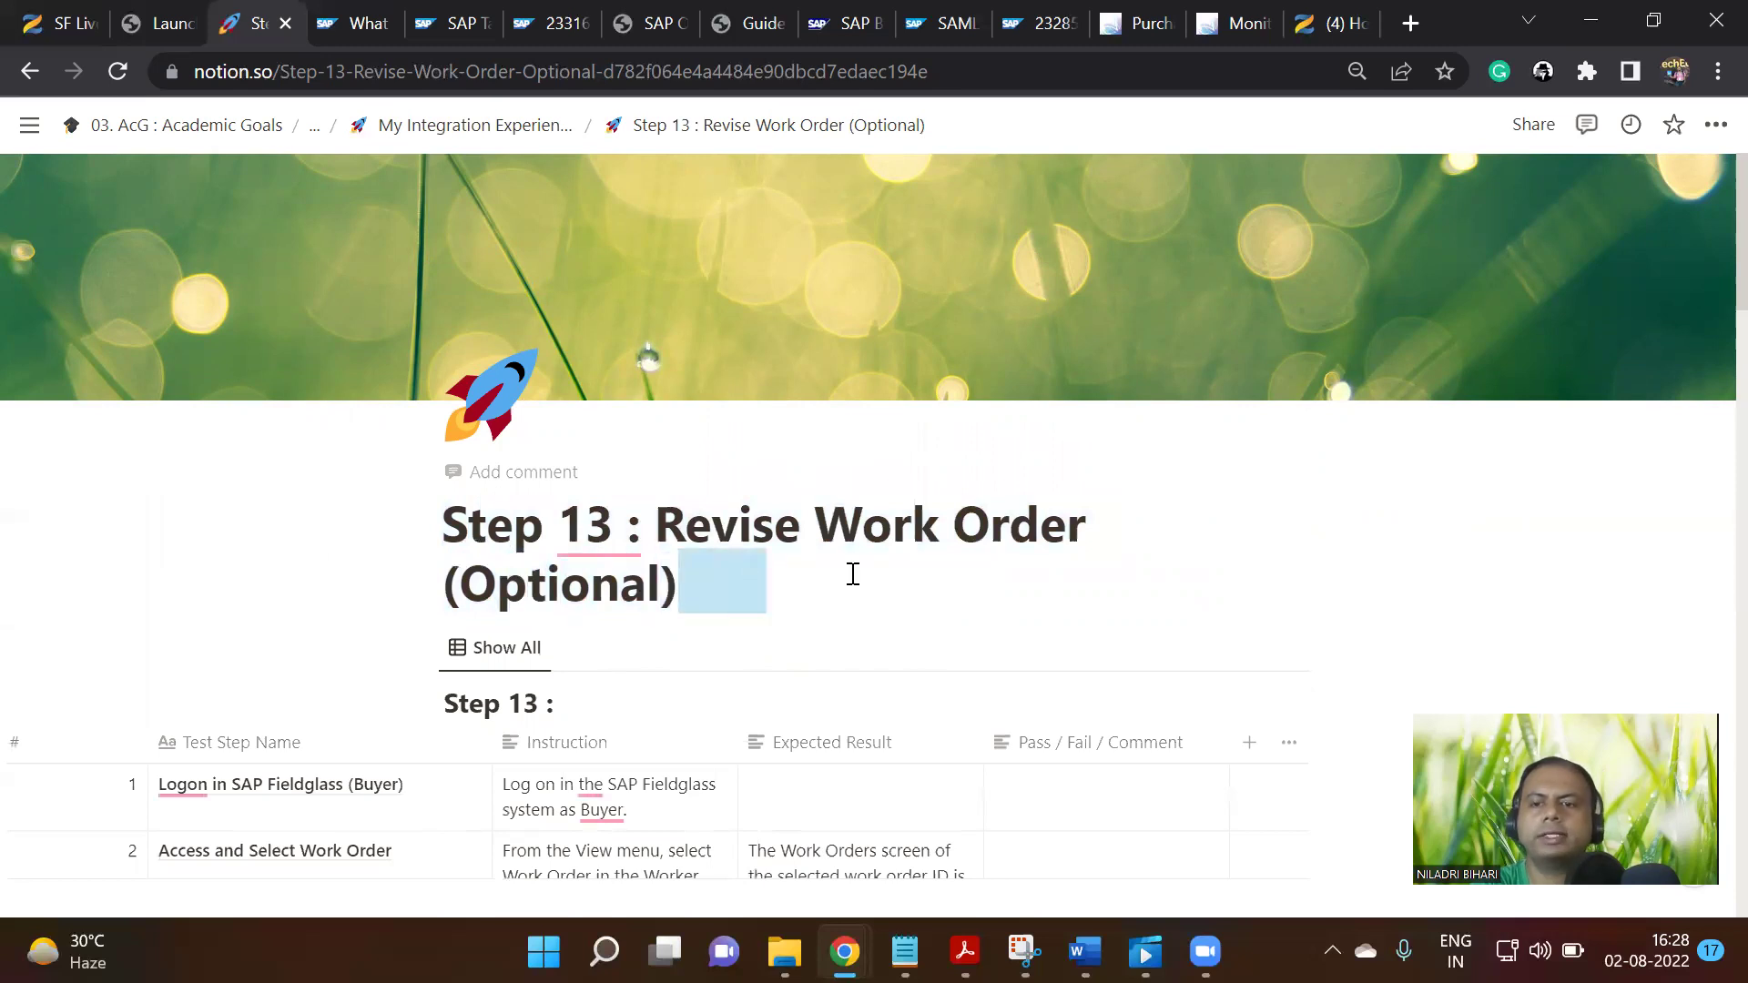
{"action": "left_click", "coordinate": [537, 132]}
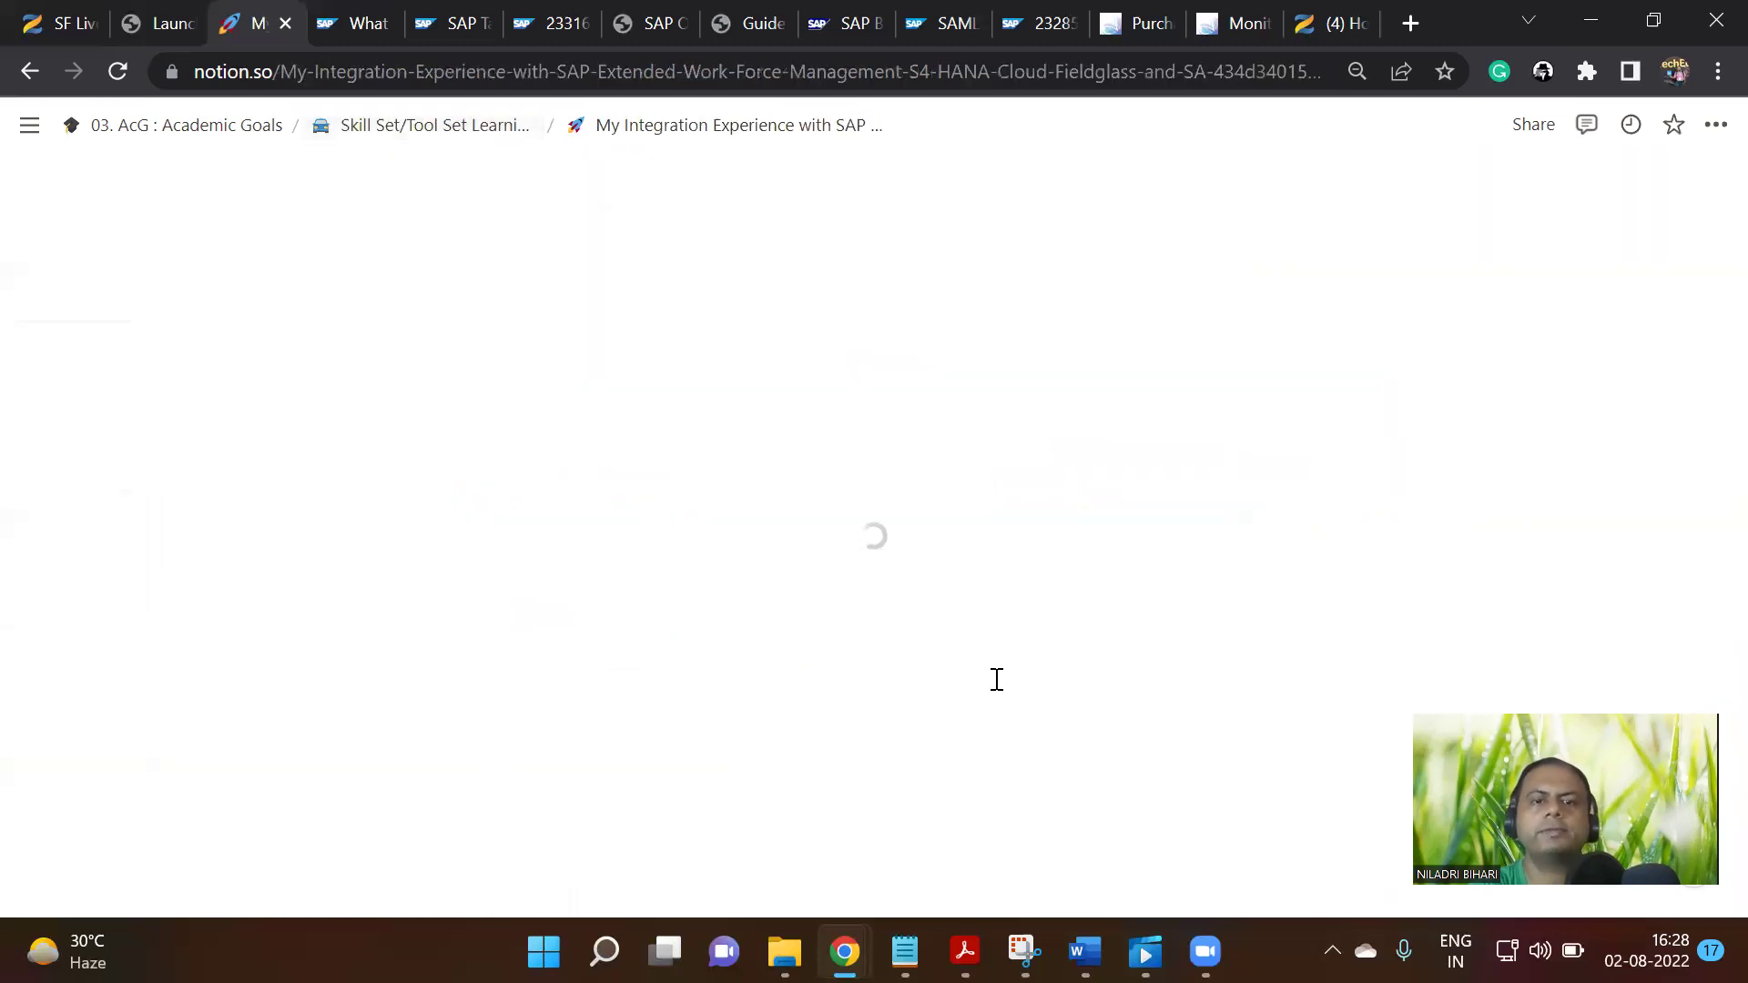
{"action": "scroll", "coordinate": [989, 697], "scroll_direction": "down", "scroll_amount": 15}
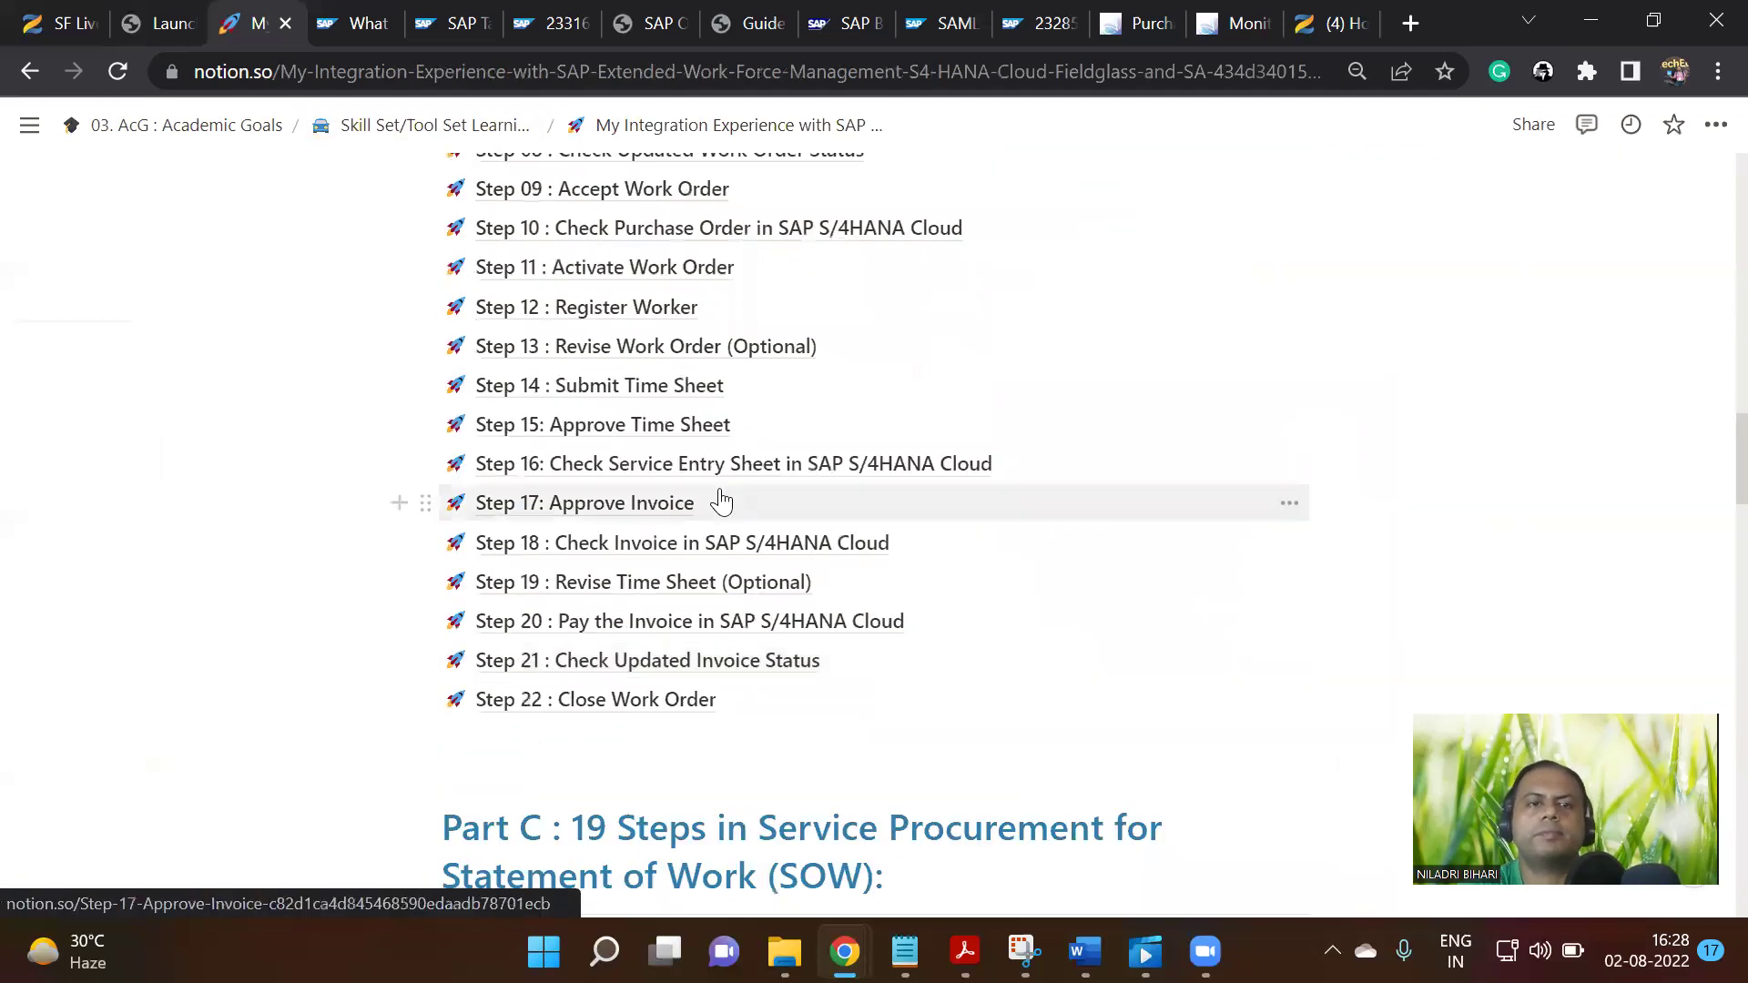
{"action": "left_click", "coordinate": [676, 391]}
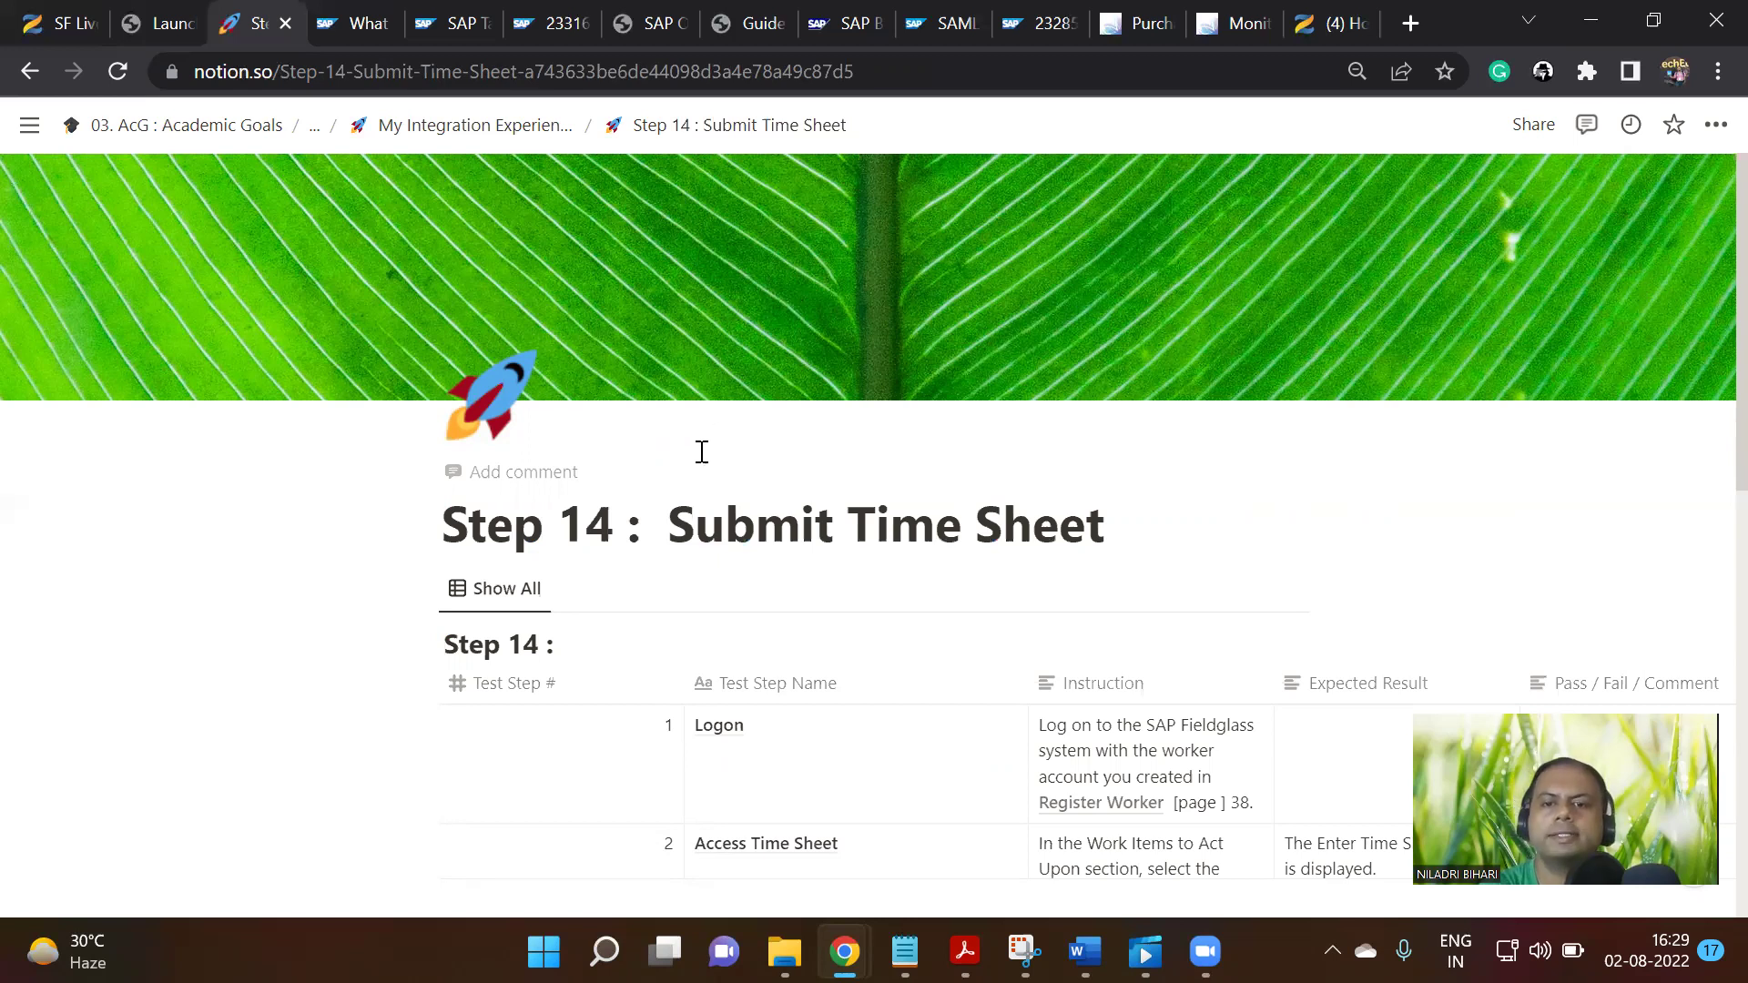
{"action": "scroll", "coordinate": [848, 628], "scroll_direction": "down", "scroll_amount": 3}
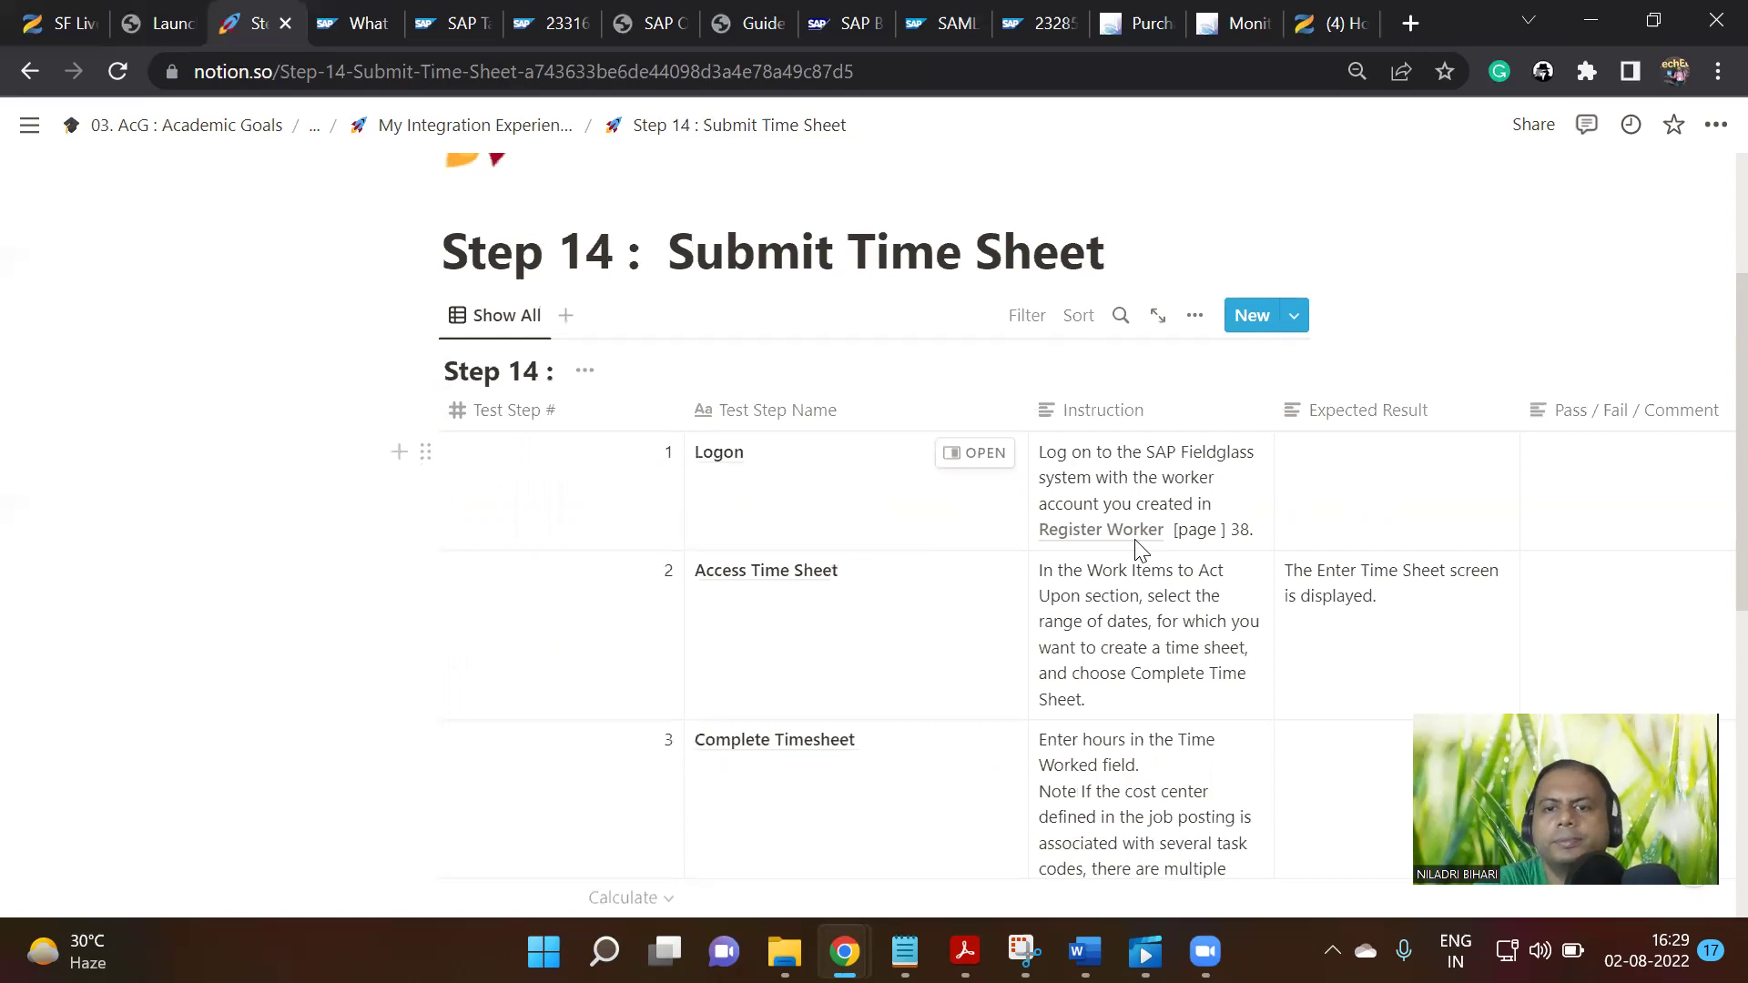
Delete the stray '[page ] 38.' reference from the Logon step's instruction
{"action": "left_click", "coordinate": [1206, 535]}
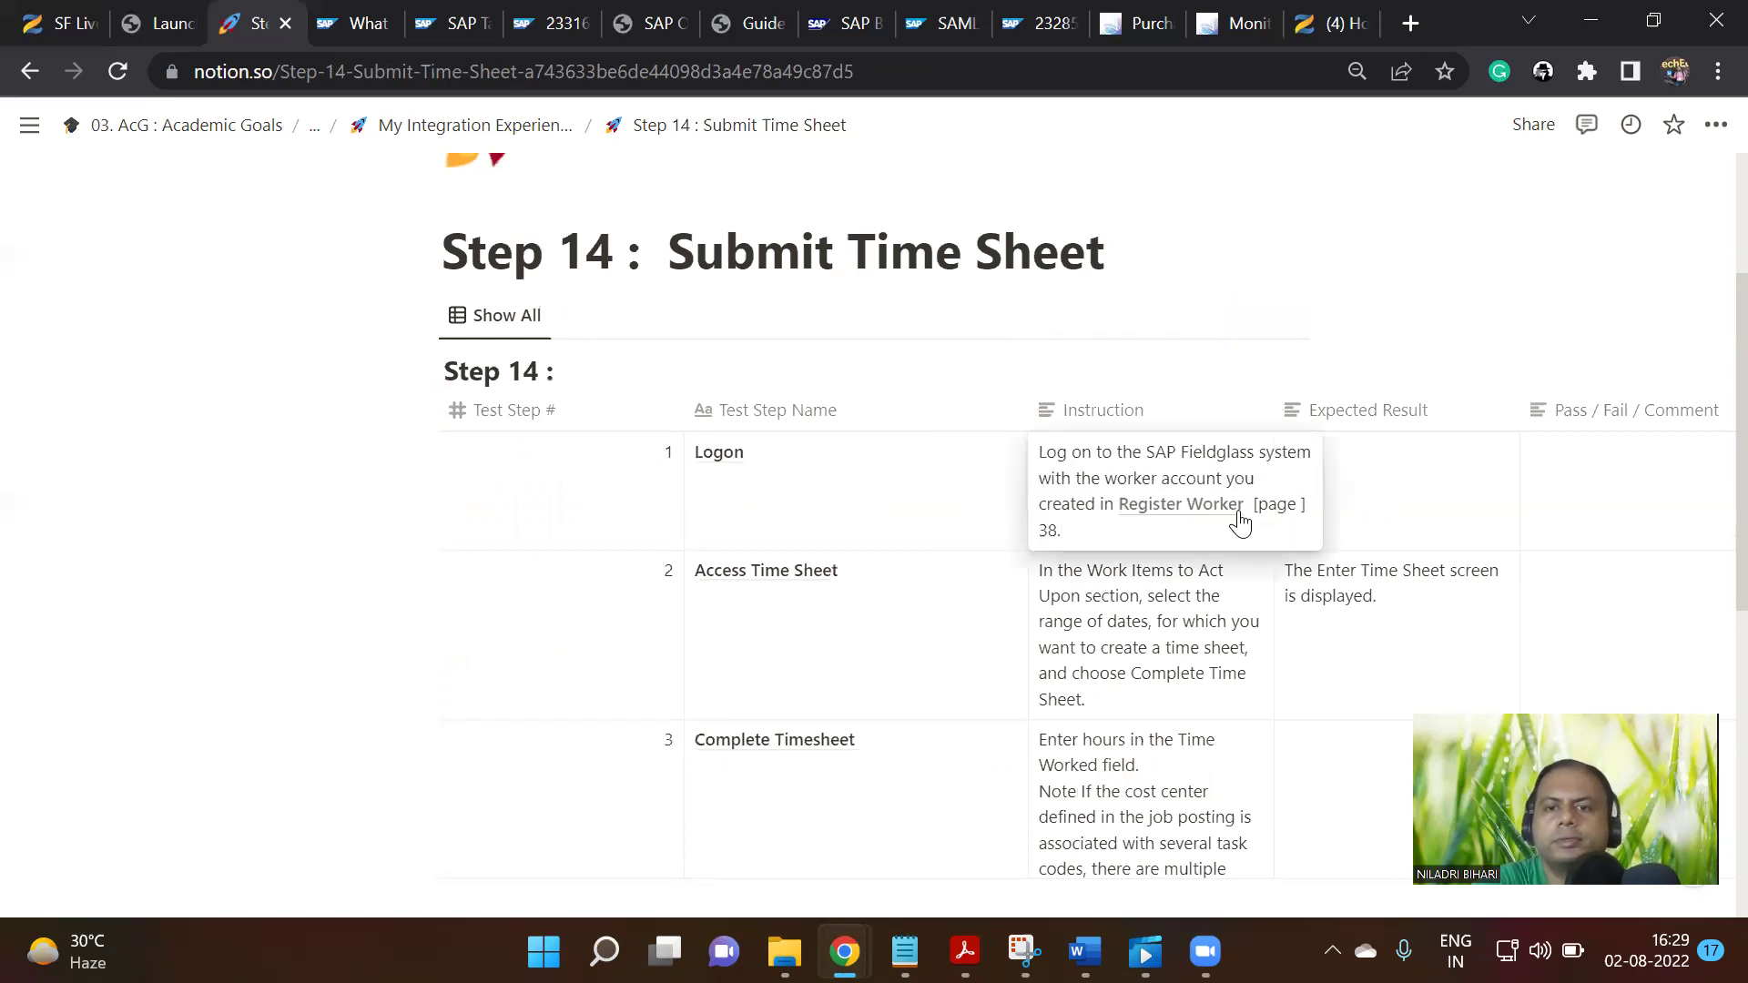
{"action": "left_click_drag", "start_coordinate": [1253, 506], "coordinate": [1270, 525]}
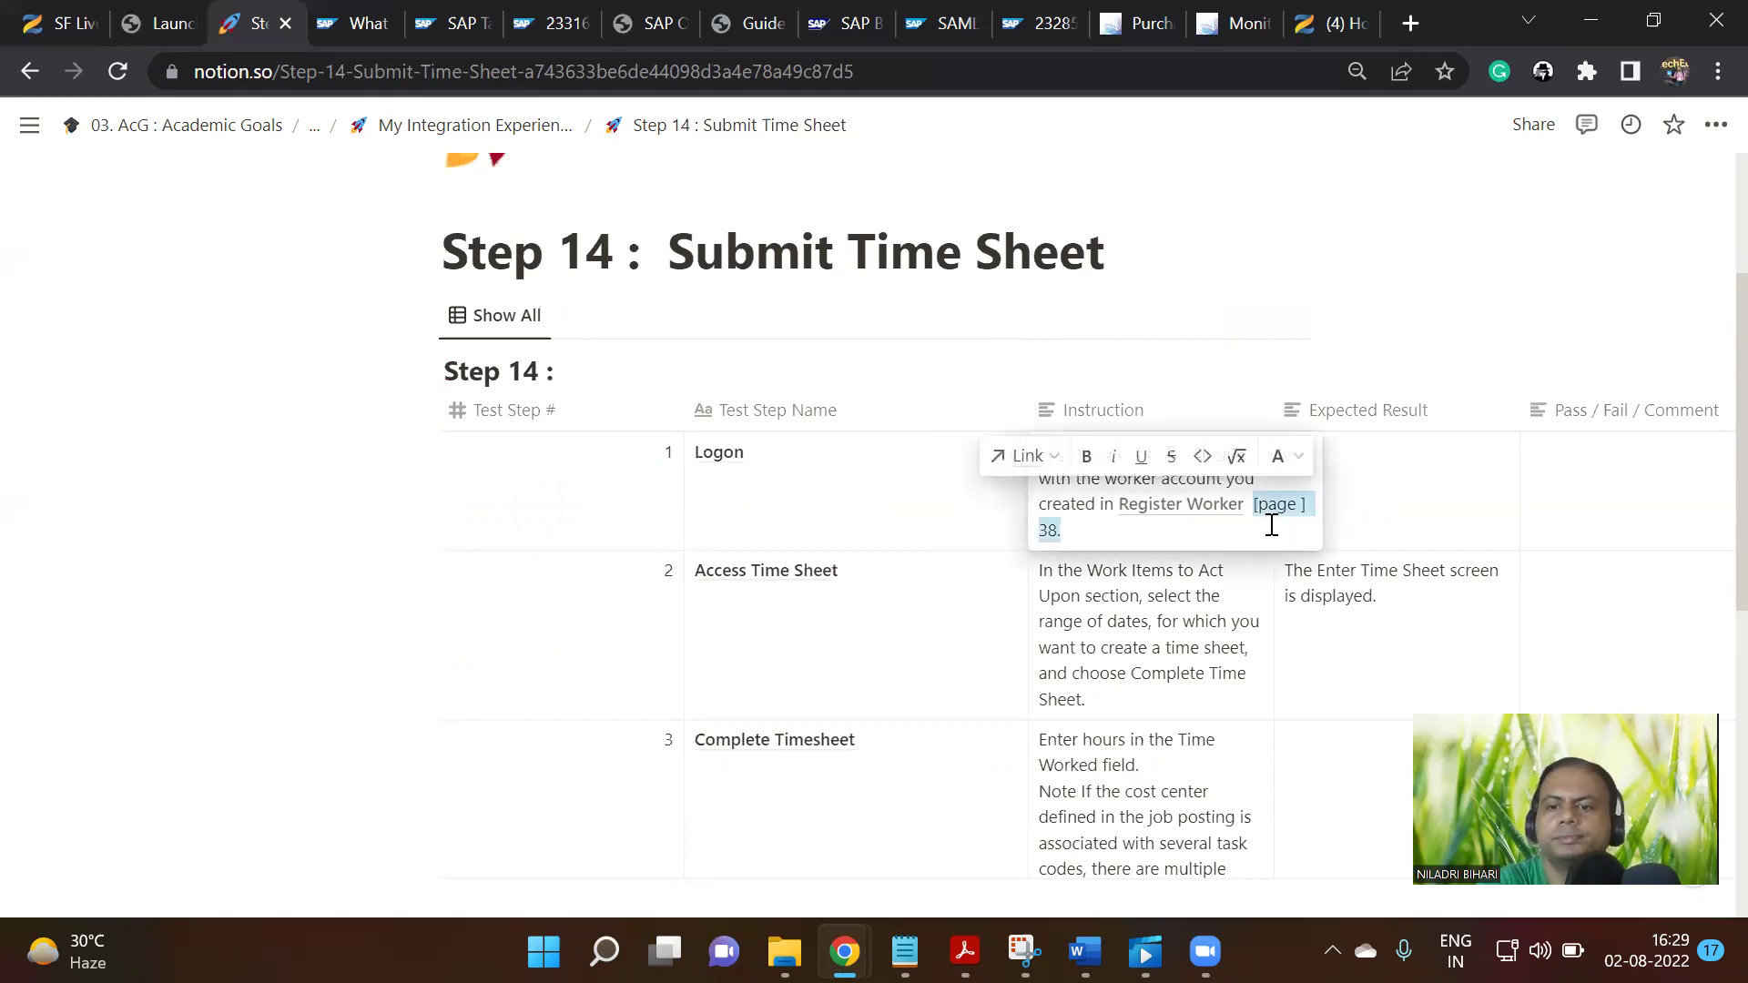
{"action": "key", "text": "BackSpace"}
{"action": "key", "text": "Escape"}
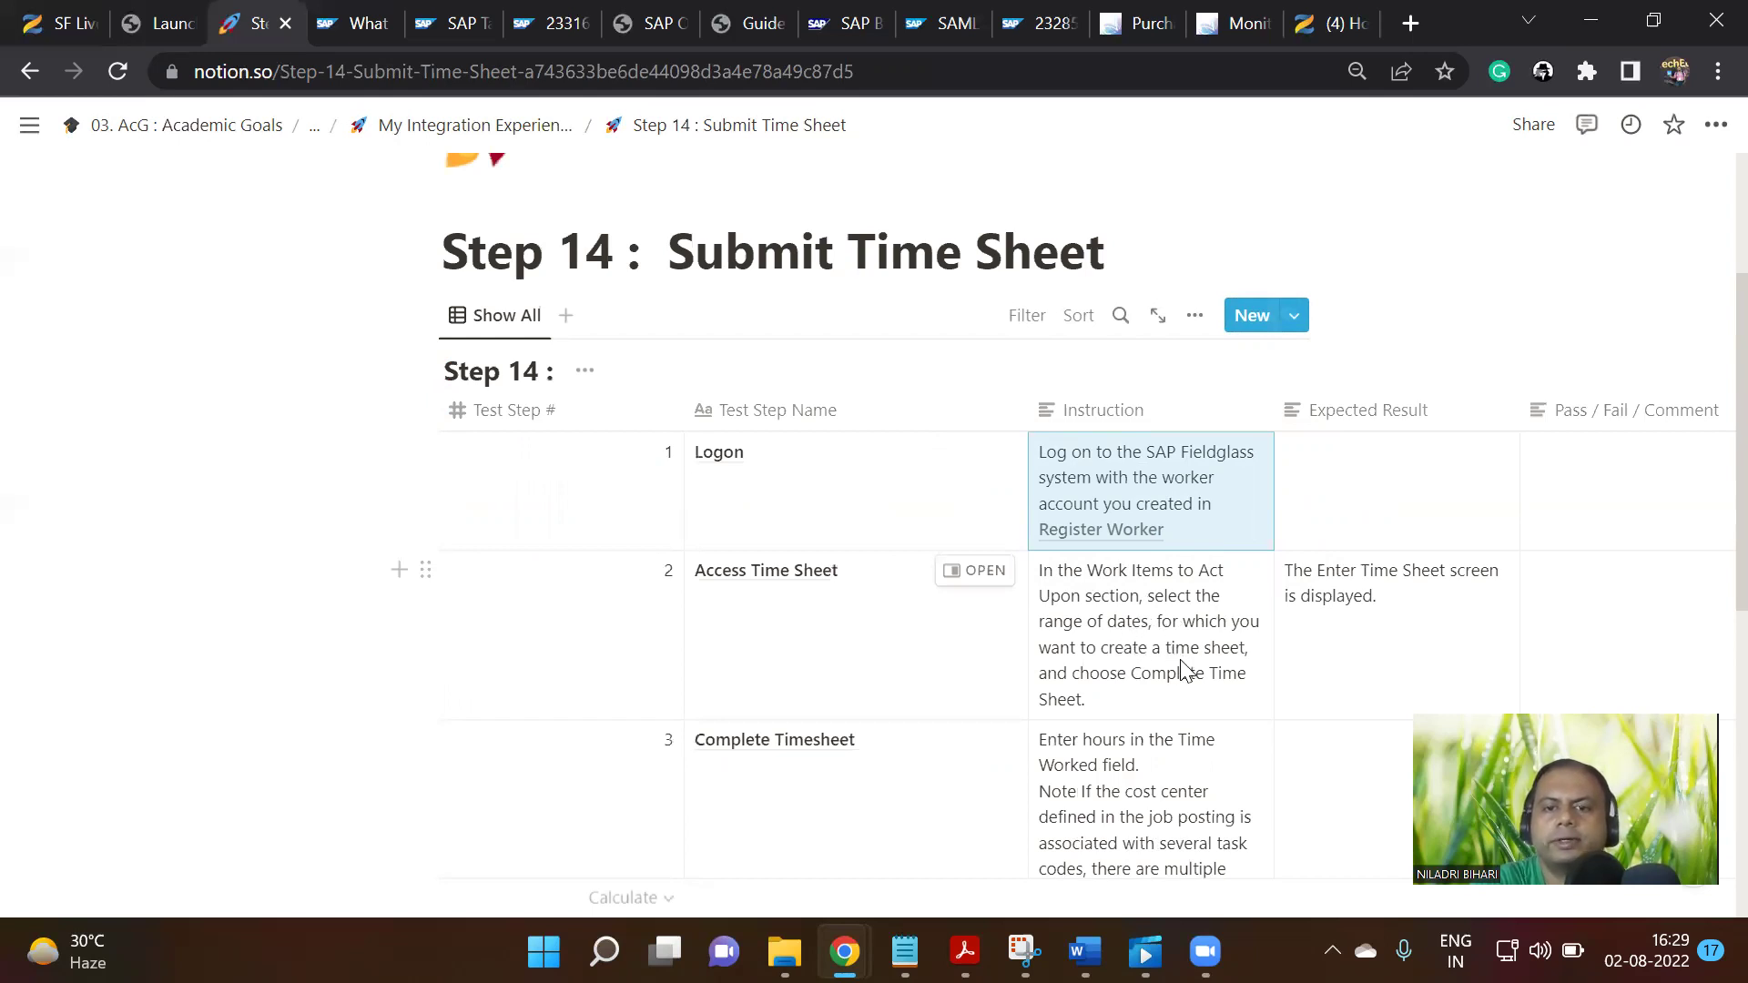
Scroll through the Step 14 test-step table, then go back to the parent integration page
{"action": "scroll", "coordinate": [1198, 689], "scroll_direction": "down", "scroll_amount": 1}
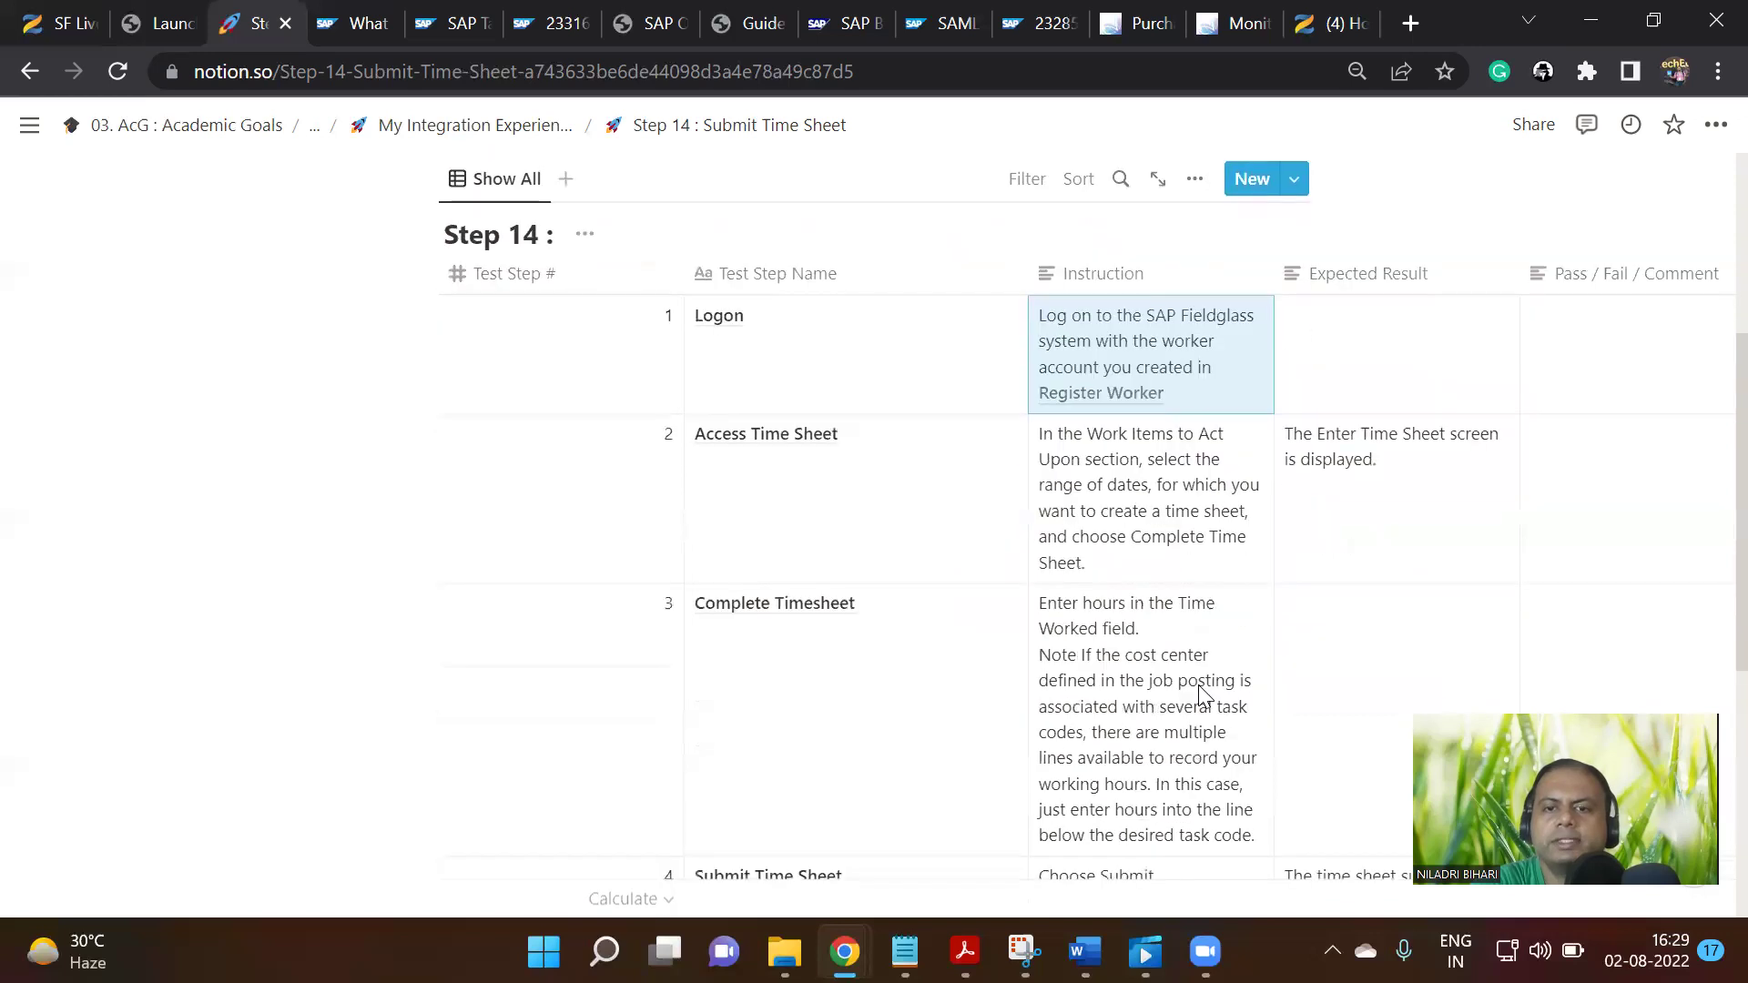
{"action": "scroll", "coordinate": [1200, 694], "scroll_direction": "down", "scroll_amount": 1}
{"action": "scroll", "coordinate": [1192, 692], "scroll_direction": "down", "scroll_amount": 3}
{"action": "scroll", "coordinate": [1187, 690], "scroll_direction": "up", "scroll_amount": 2}
{"action": "scroll", "coordinate": [1187, 687], "scroll_direction": "down", "scroll_amount": 1}
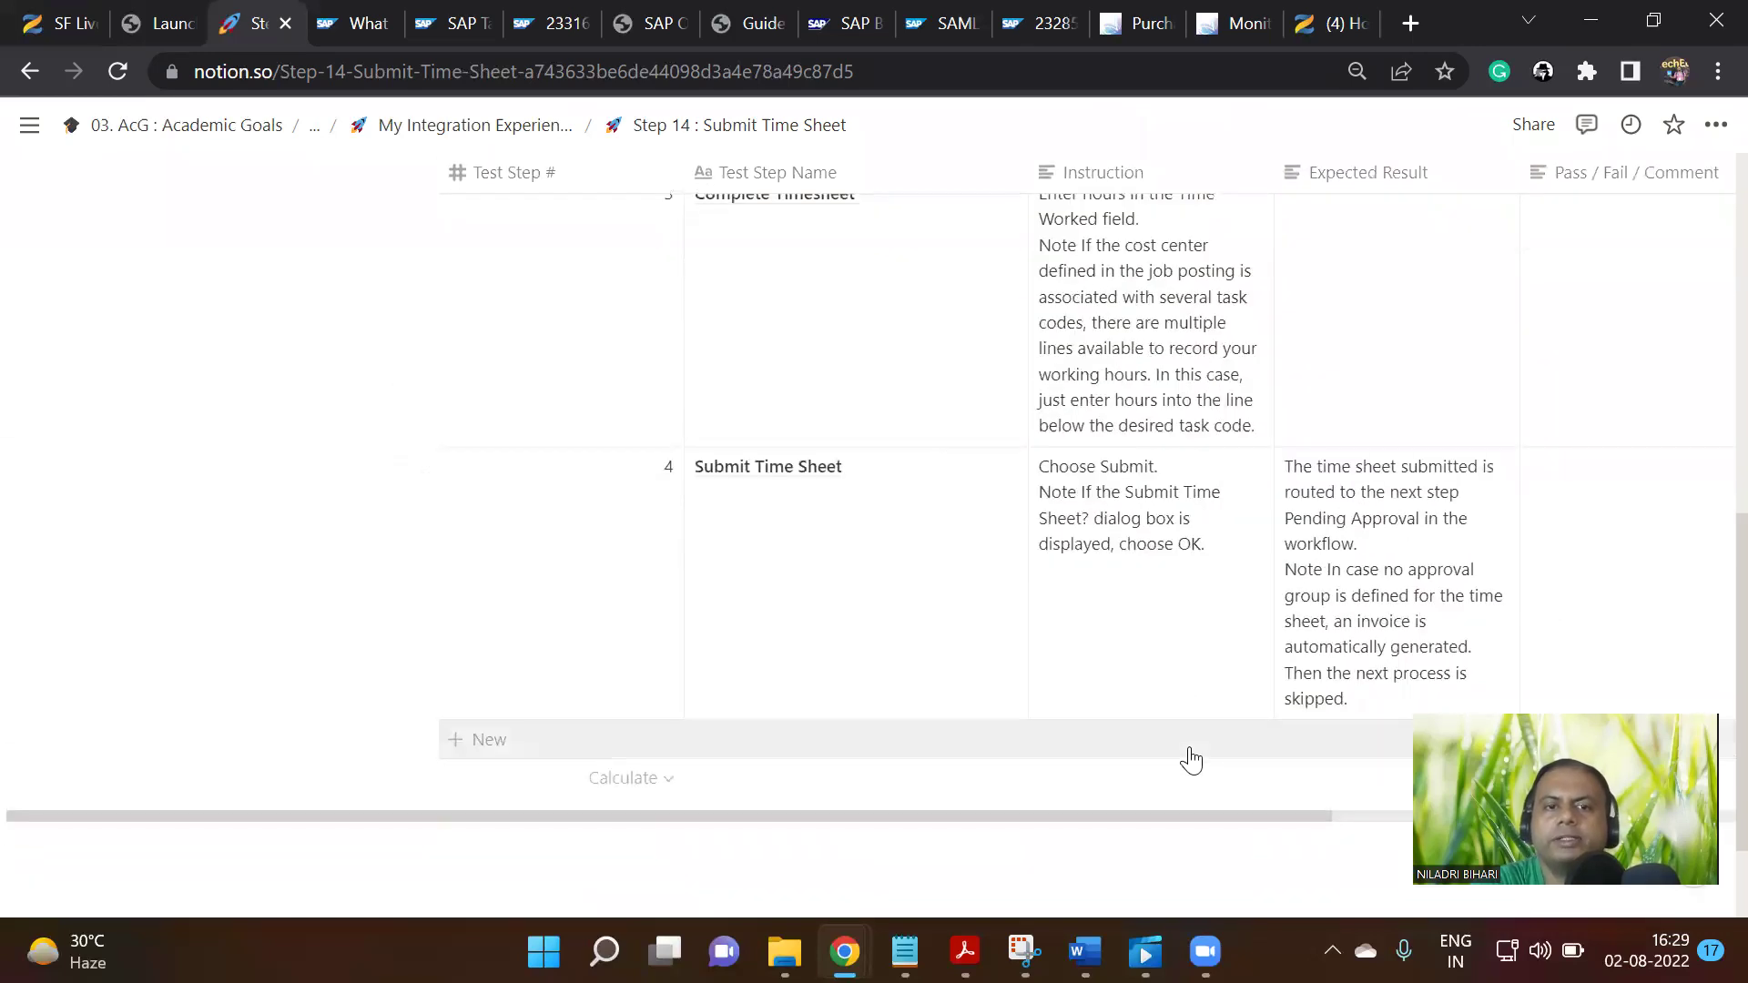
{"action": "scroll", "coordinate": [1127, 760], "scroll_direction": "down", "scroll_amount": 1}
{"action": "left_click_drag", "start_coordinate": [1182, 683], "coordinate": [1363, 686]}
{"action": "scroll", "coordinate": [1221, 675], "scroll_direction": "right", "scroll_amount": 1}
{"action": "scroll", "coordinate": [1160, 660], "scroll_direction": "up", "scroll_amount": 5}
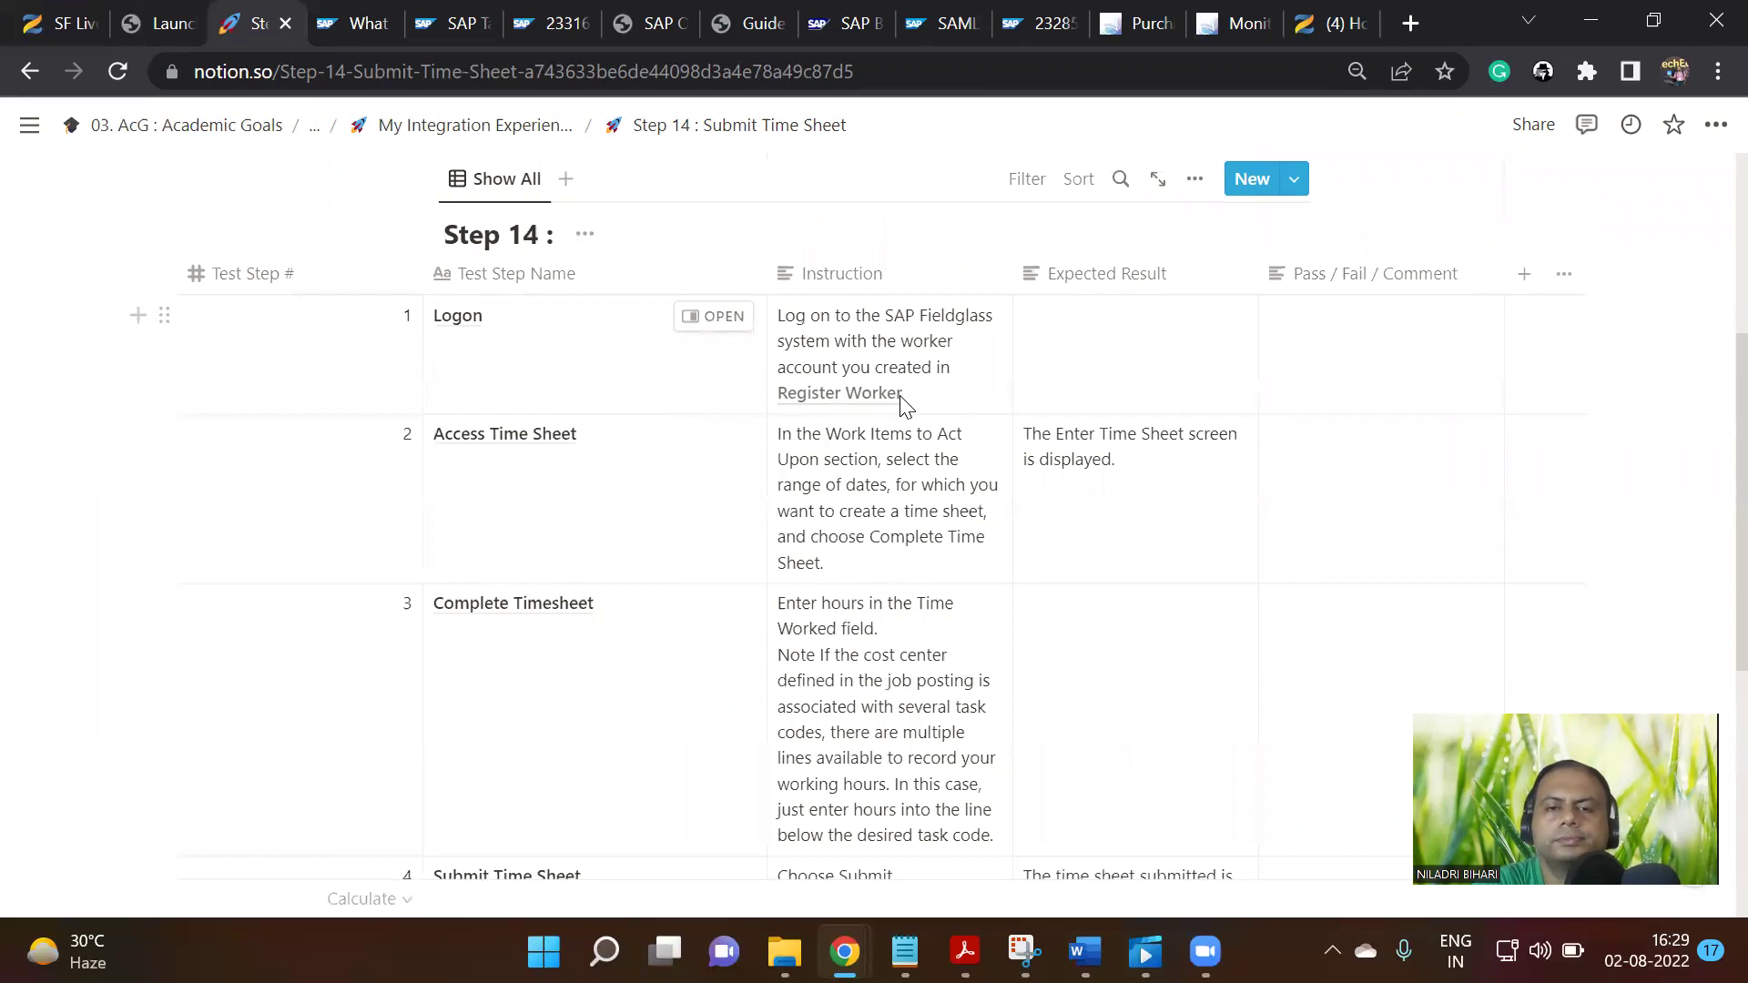
{"action": "left_click", "coordinate": [512, 134]}
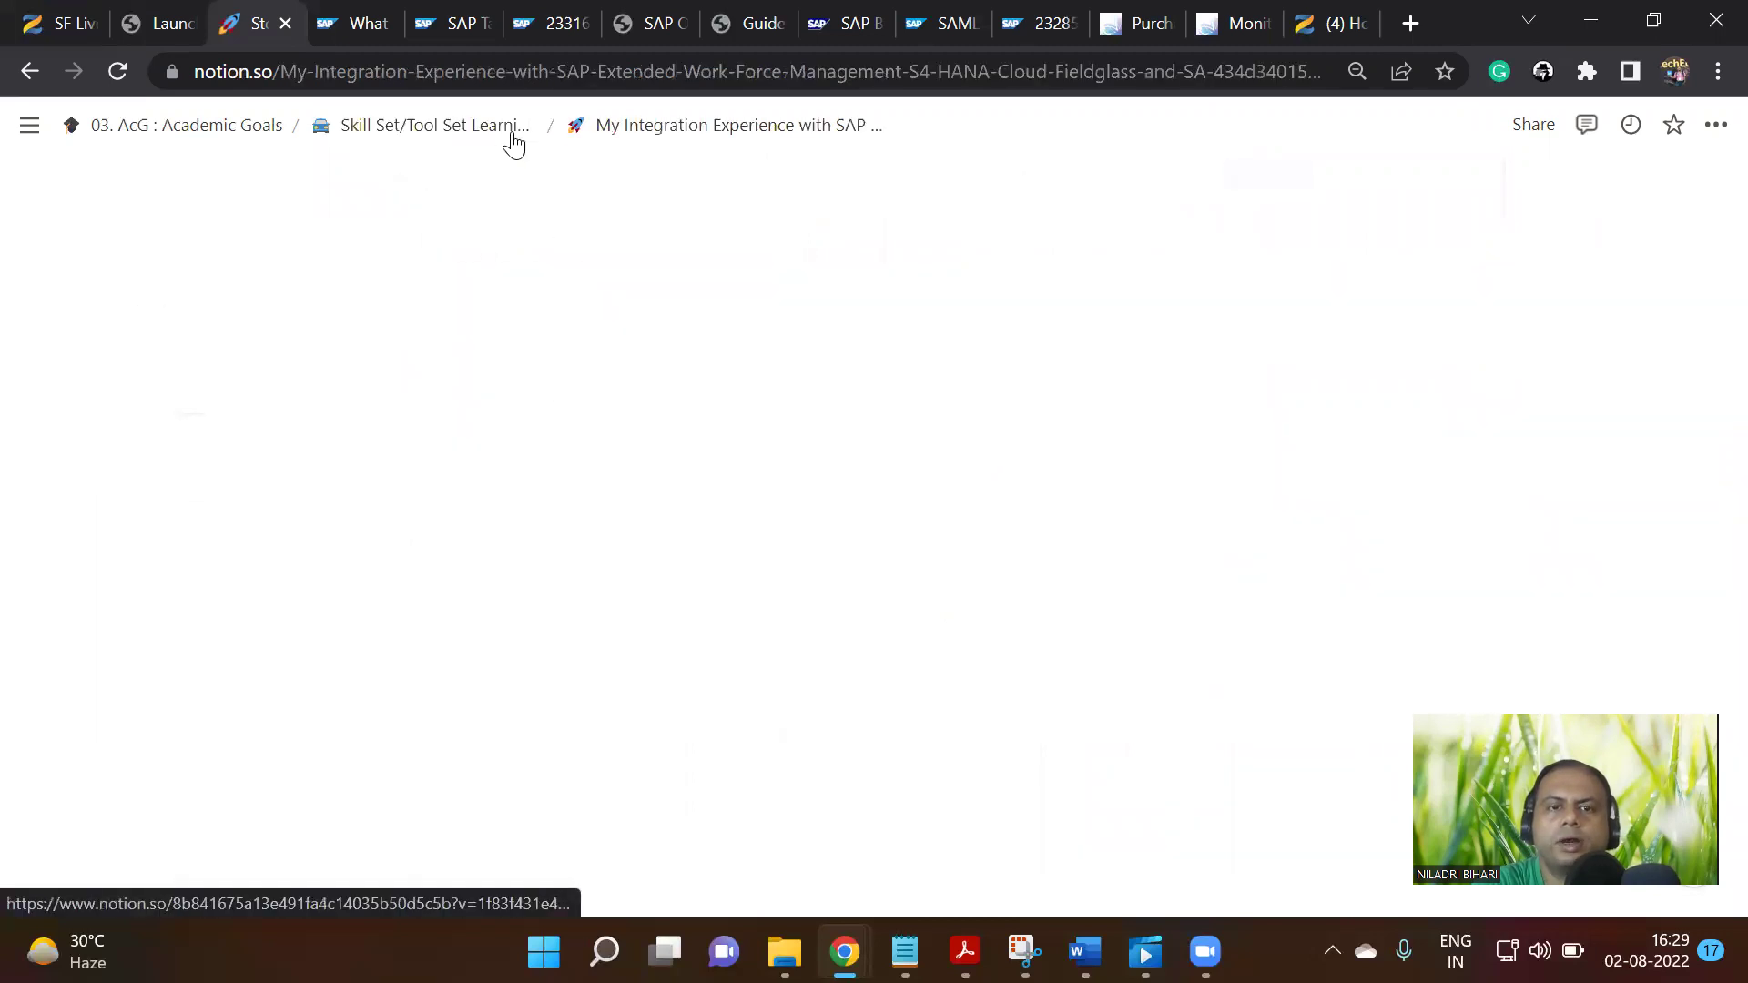
Open Step 12 : Register Worker and review its test-step table
{"action": "scroll", "coordinate": [779, 734], "scroll_direction": "down", "scroll_amount": 10}
{"action": "scroll", "coordinate": [778, 734], "scroll_direction": "down", "scroll_amount": 8}
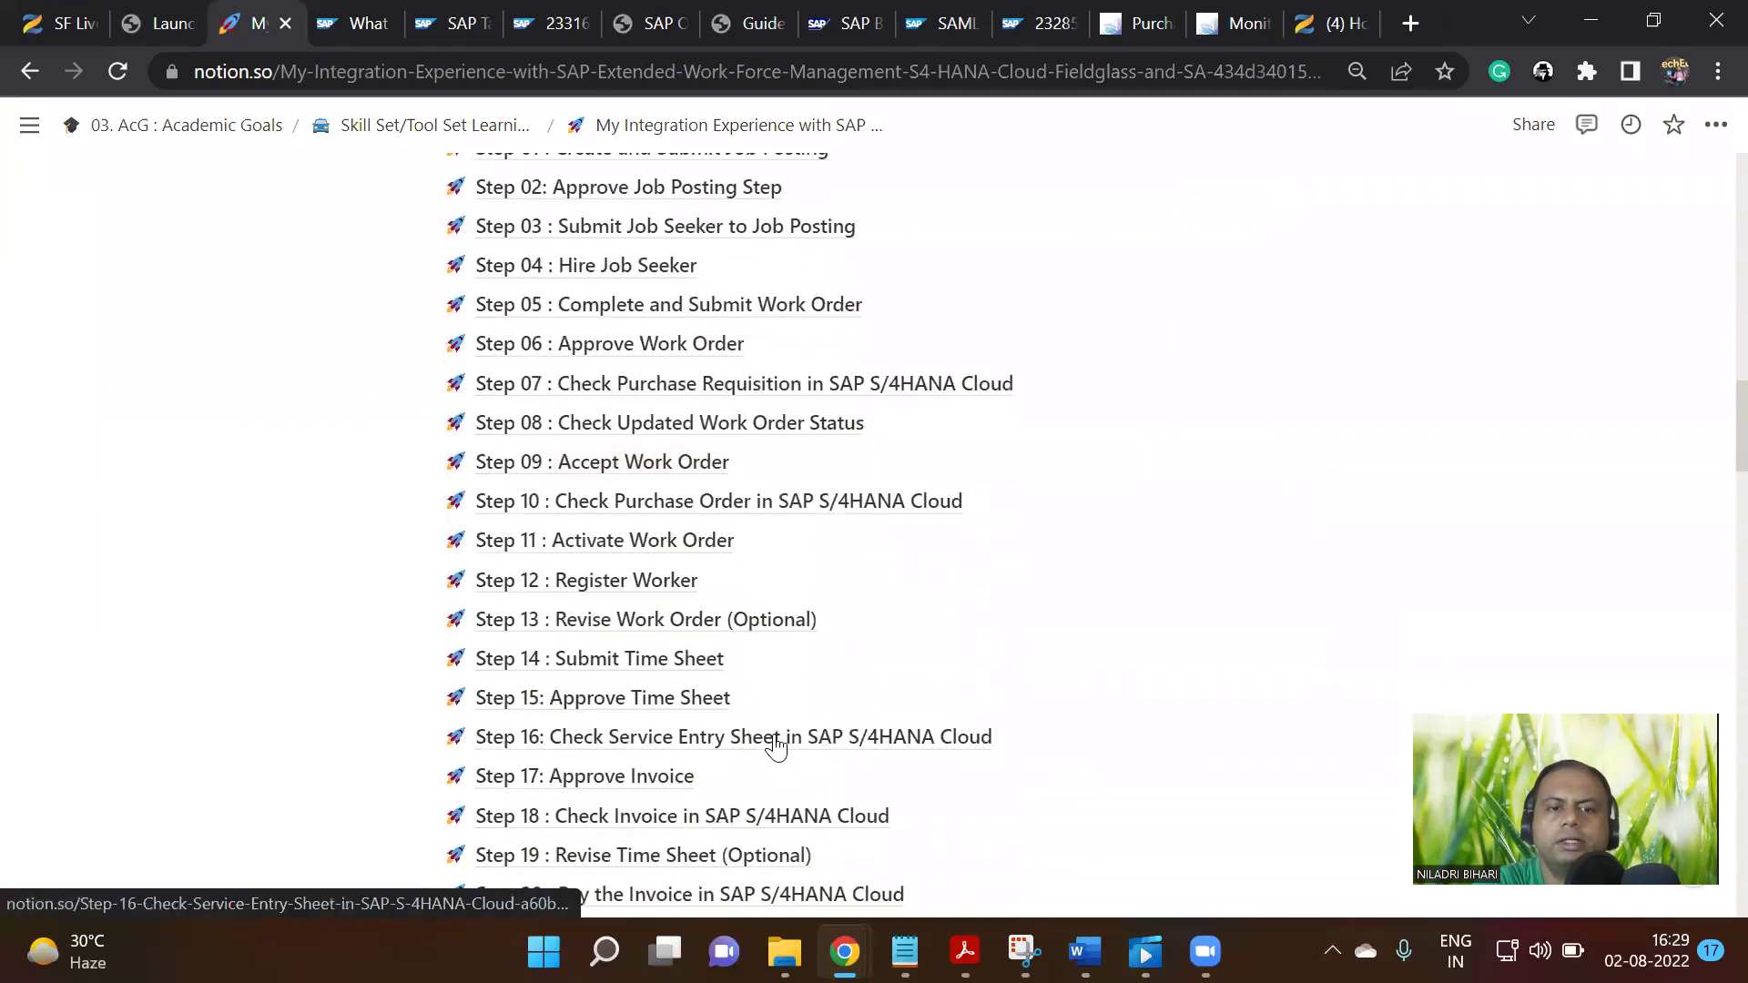
{"action": "left_click", "coordinate": [613, 584]}
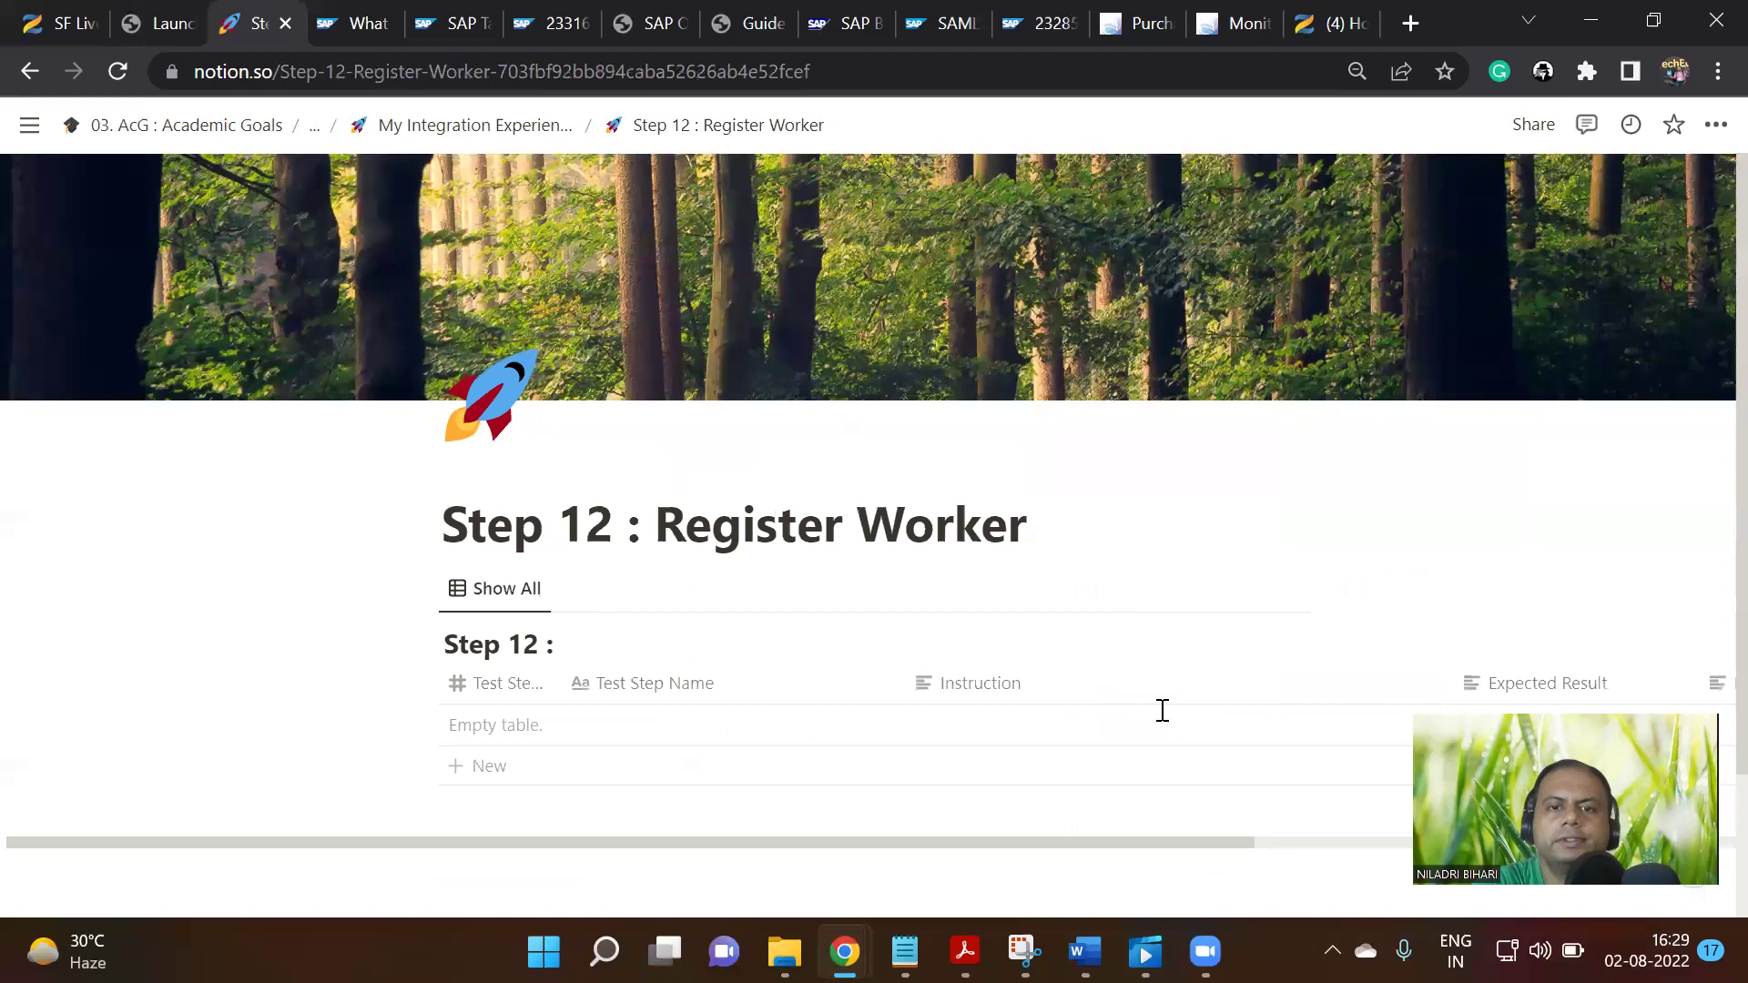
{"action": "scroll", "coordinate": [1165, 747], "scroll_direction": "down", "scroll_amount": 7}
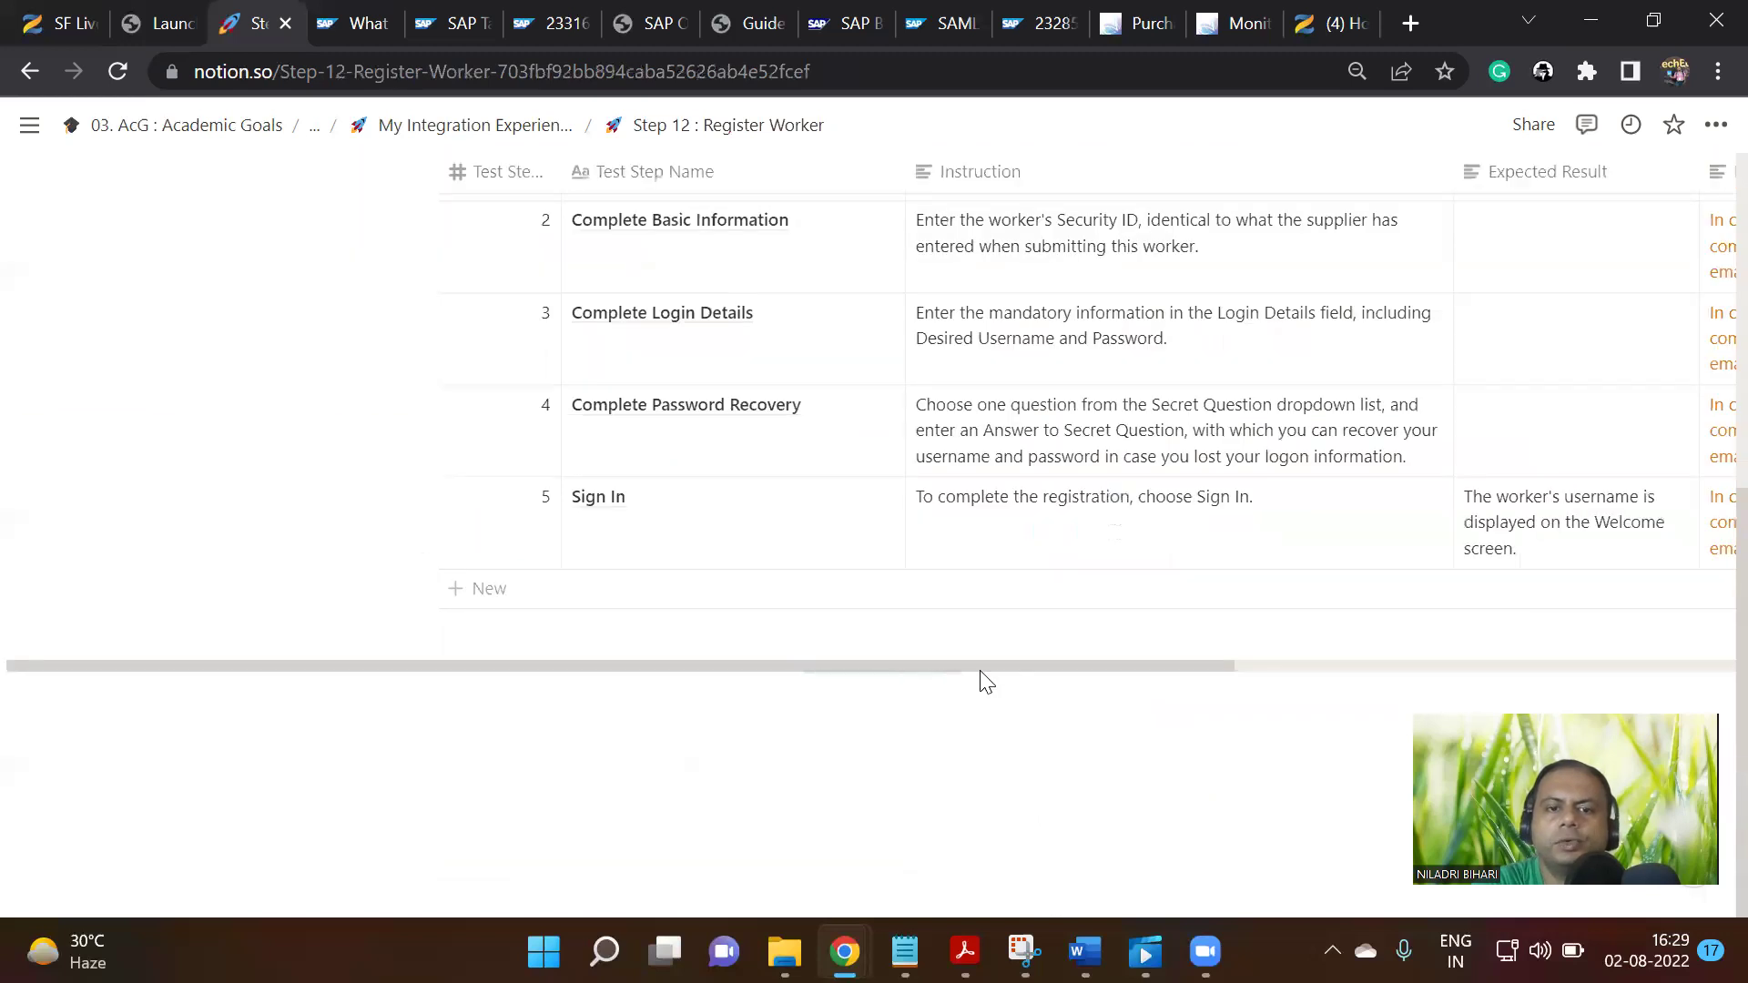
{"action": "left_click_drag", "start_coordinate": [1007, 666], "coordinate": [1284, 674]}
{"action": "scroll", "coordinate": [891, 668], "scroll_direction": "up", "scroll_amount": 3}
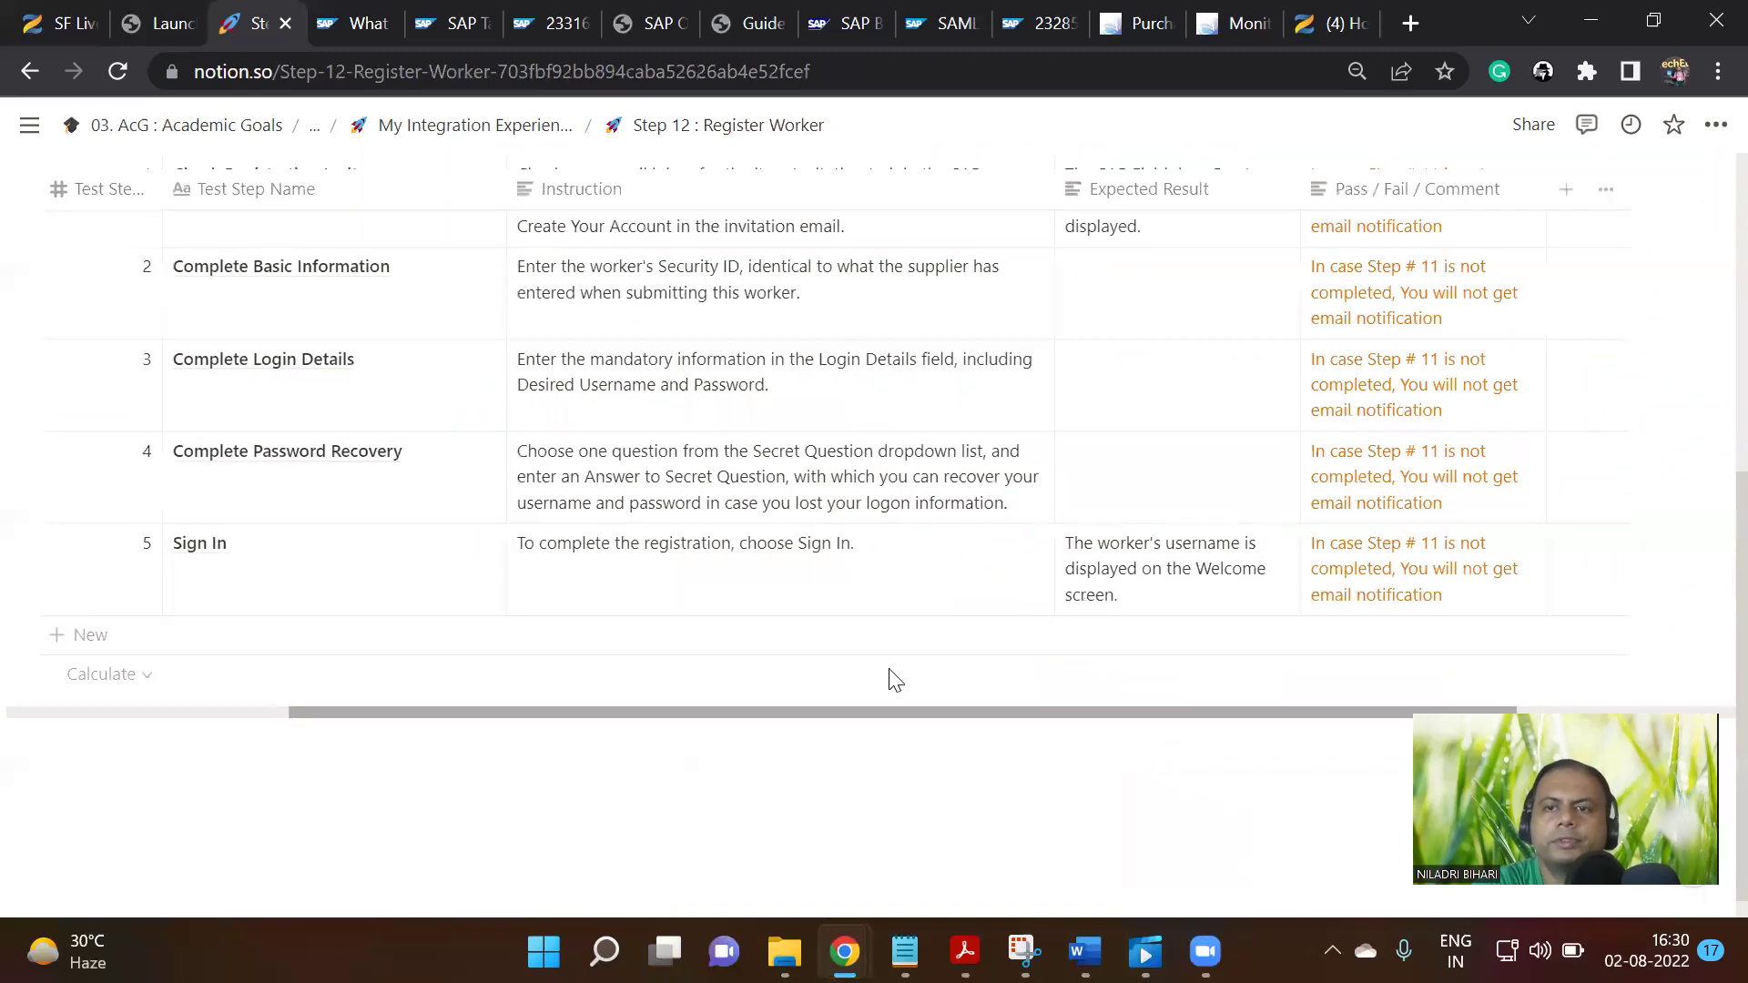
{"action": "scroll", "coordinate": [625, 461], "scroll_direction": "up", "scroll_amount": 3}
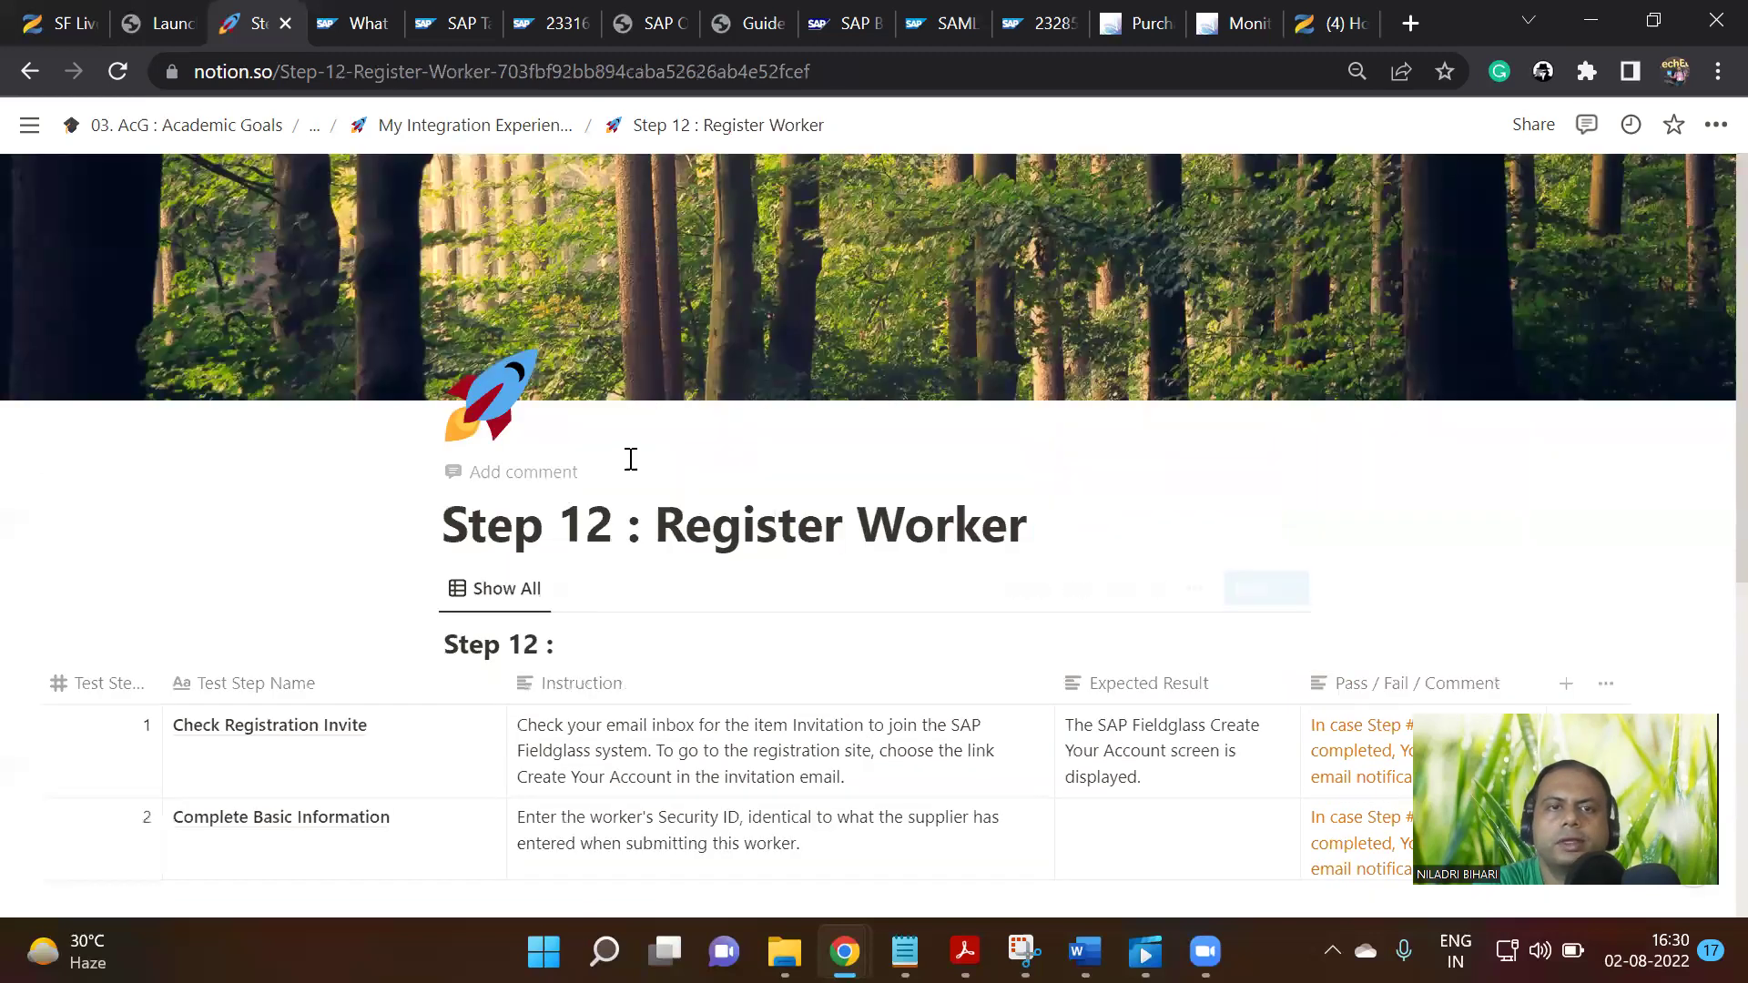
Return to the parent integration page and reopen Step 14 : Submit Time Sheet
{"action": "left_click", "coordinate": [473, 125]}
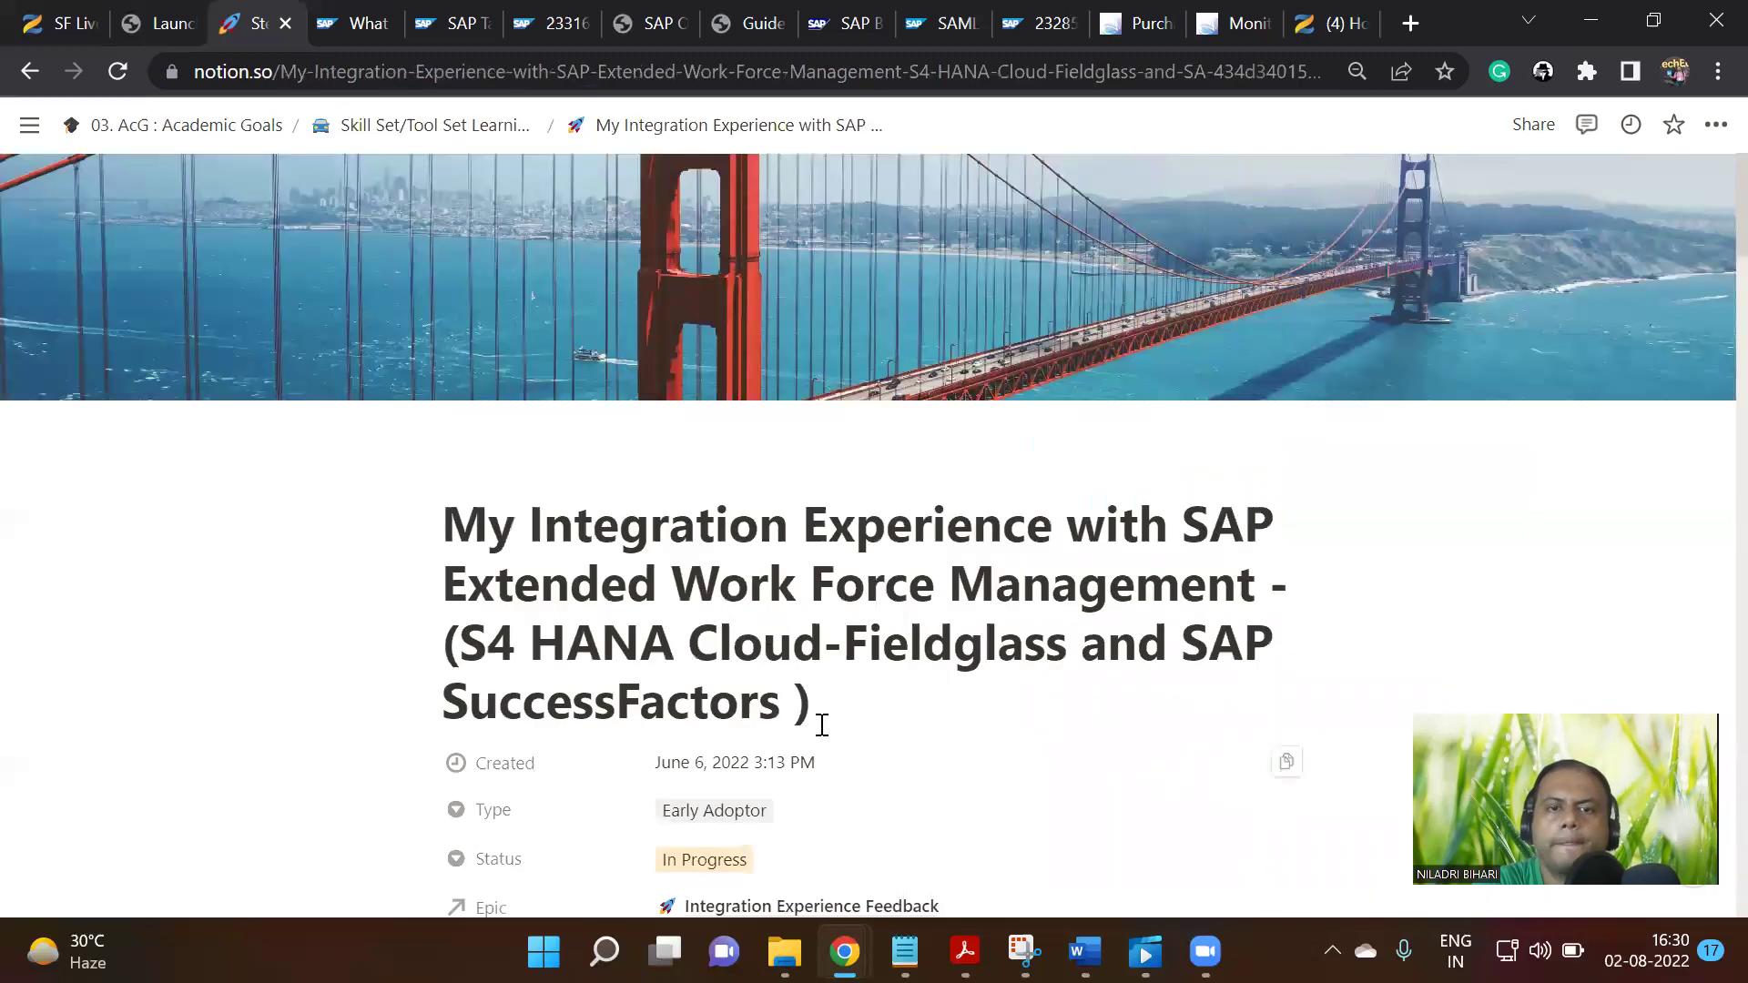
{"action": "scroll", "coordinate": [842, 763], "scroll_direction": "down", "scroll_amount": 15}
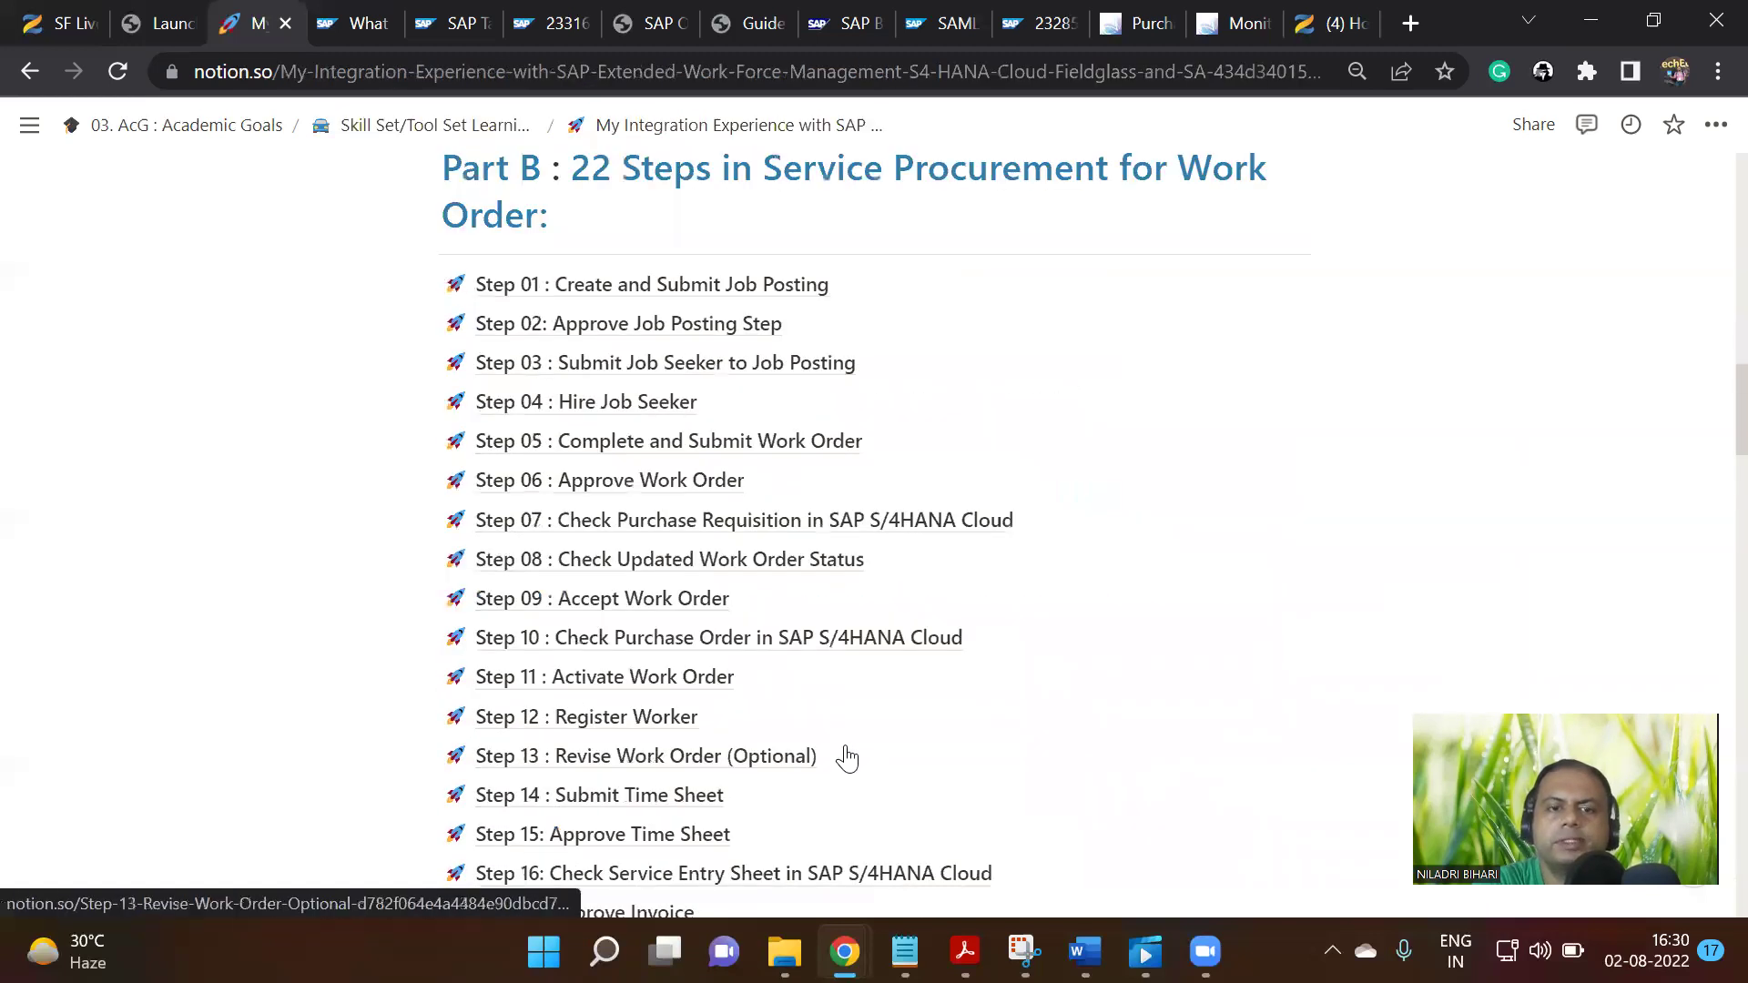
{"action": "scroll", "coordinate": [846, 758], "scroll_direction": "down", "scroll_amount": 3}
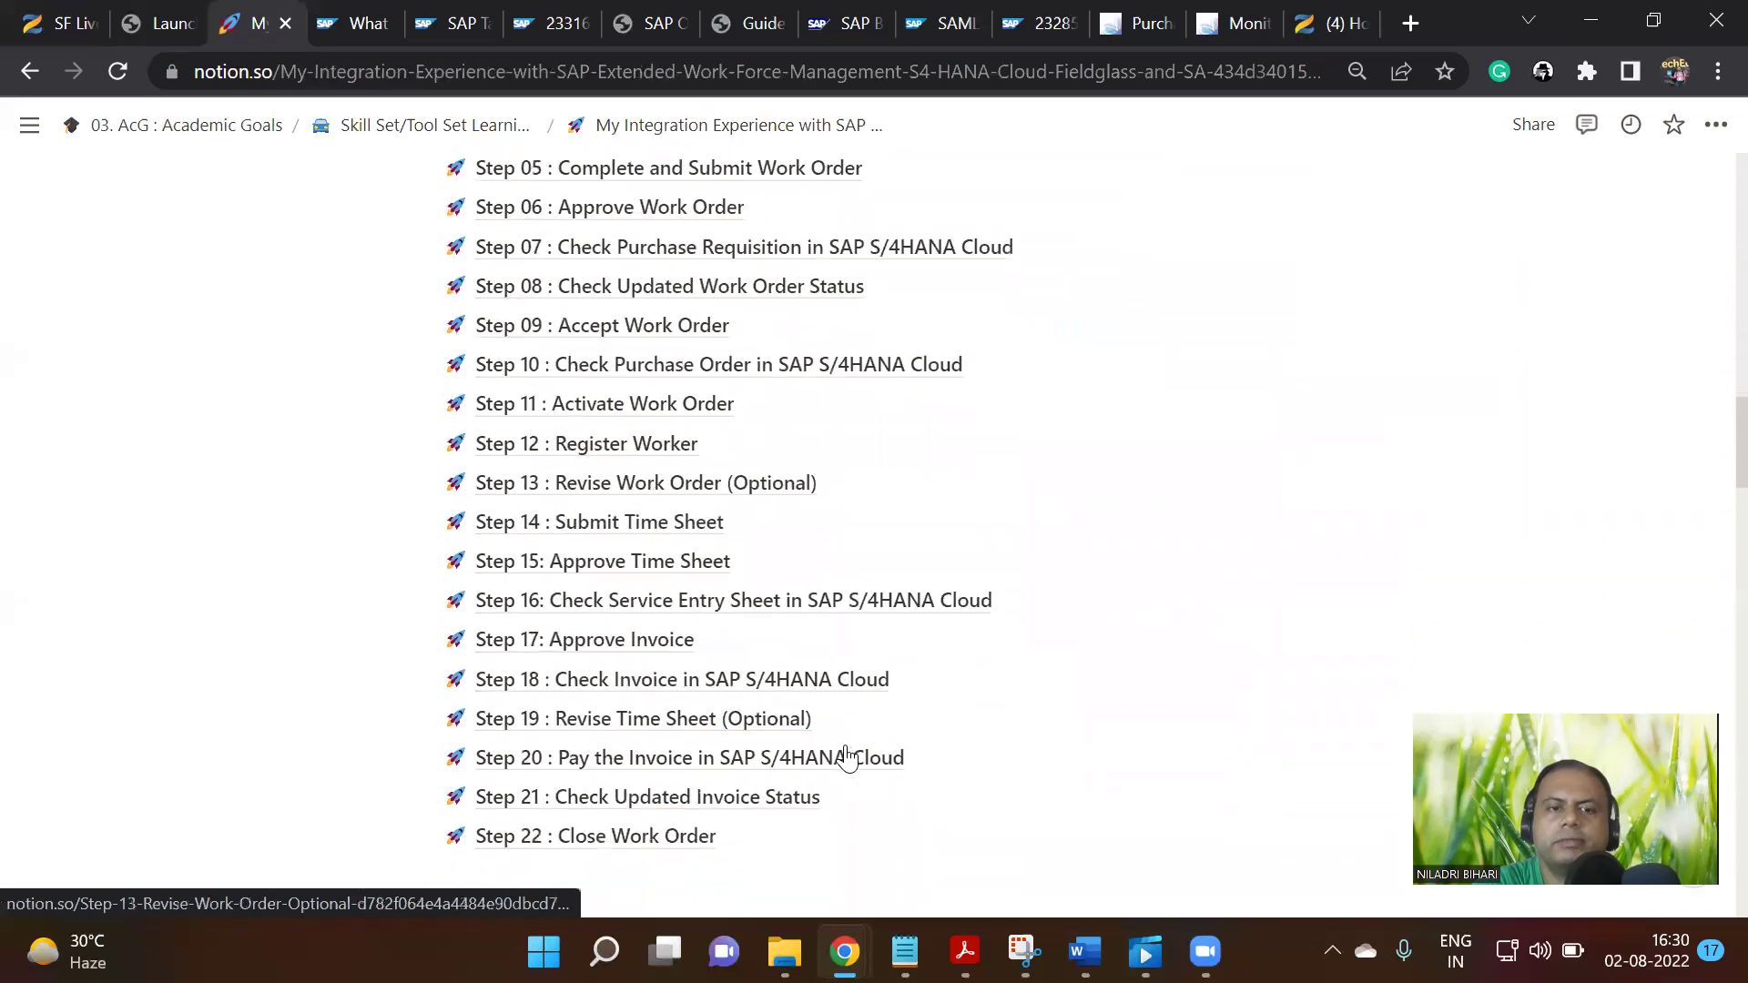
{"action": "left_click", "coordinate": [630, 541]}
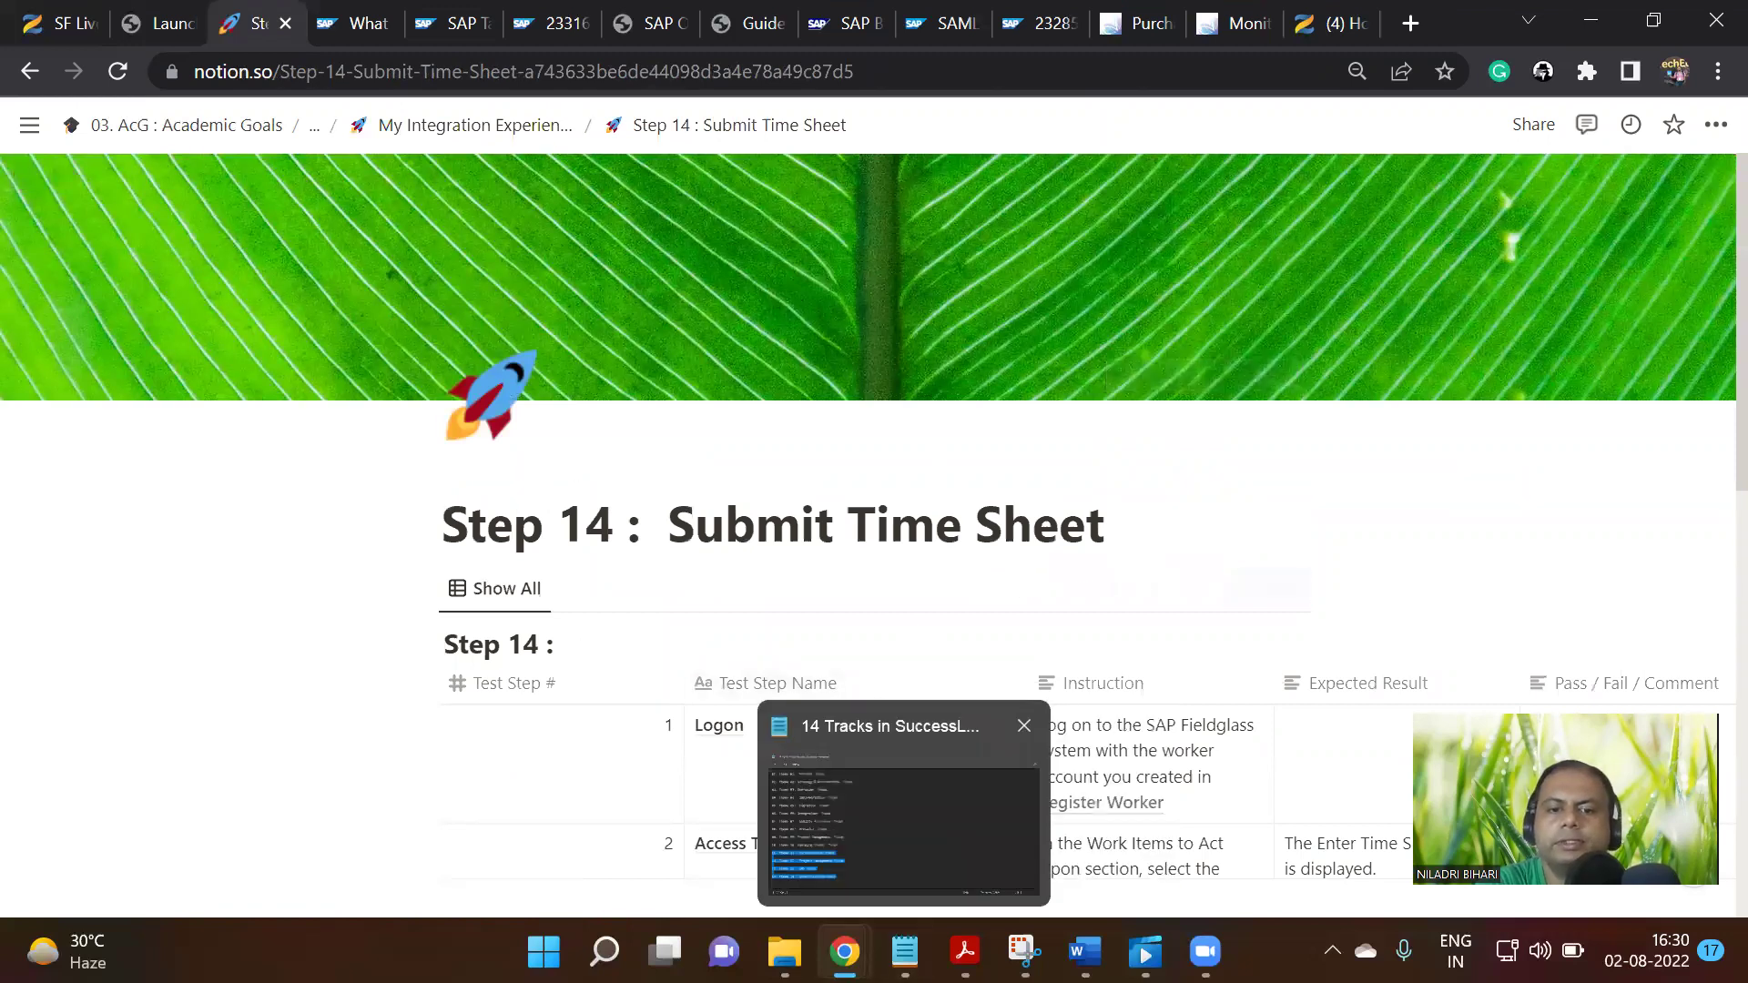
Sign out of SAP Fieldglass from the account menu
{"action": "mouse_move", "coordinate": [846, 951]}
{"action": "left_click", "coordinate": [913, 804]}
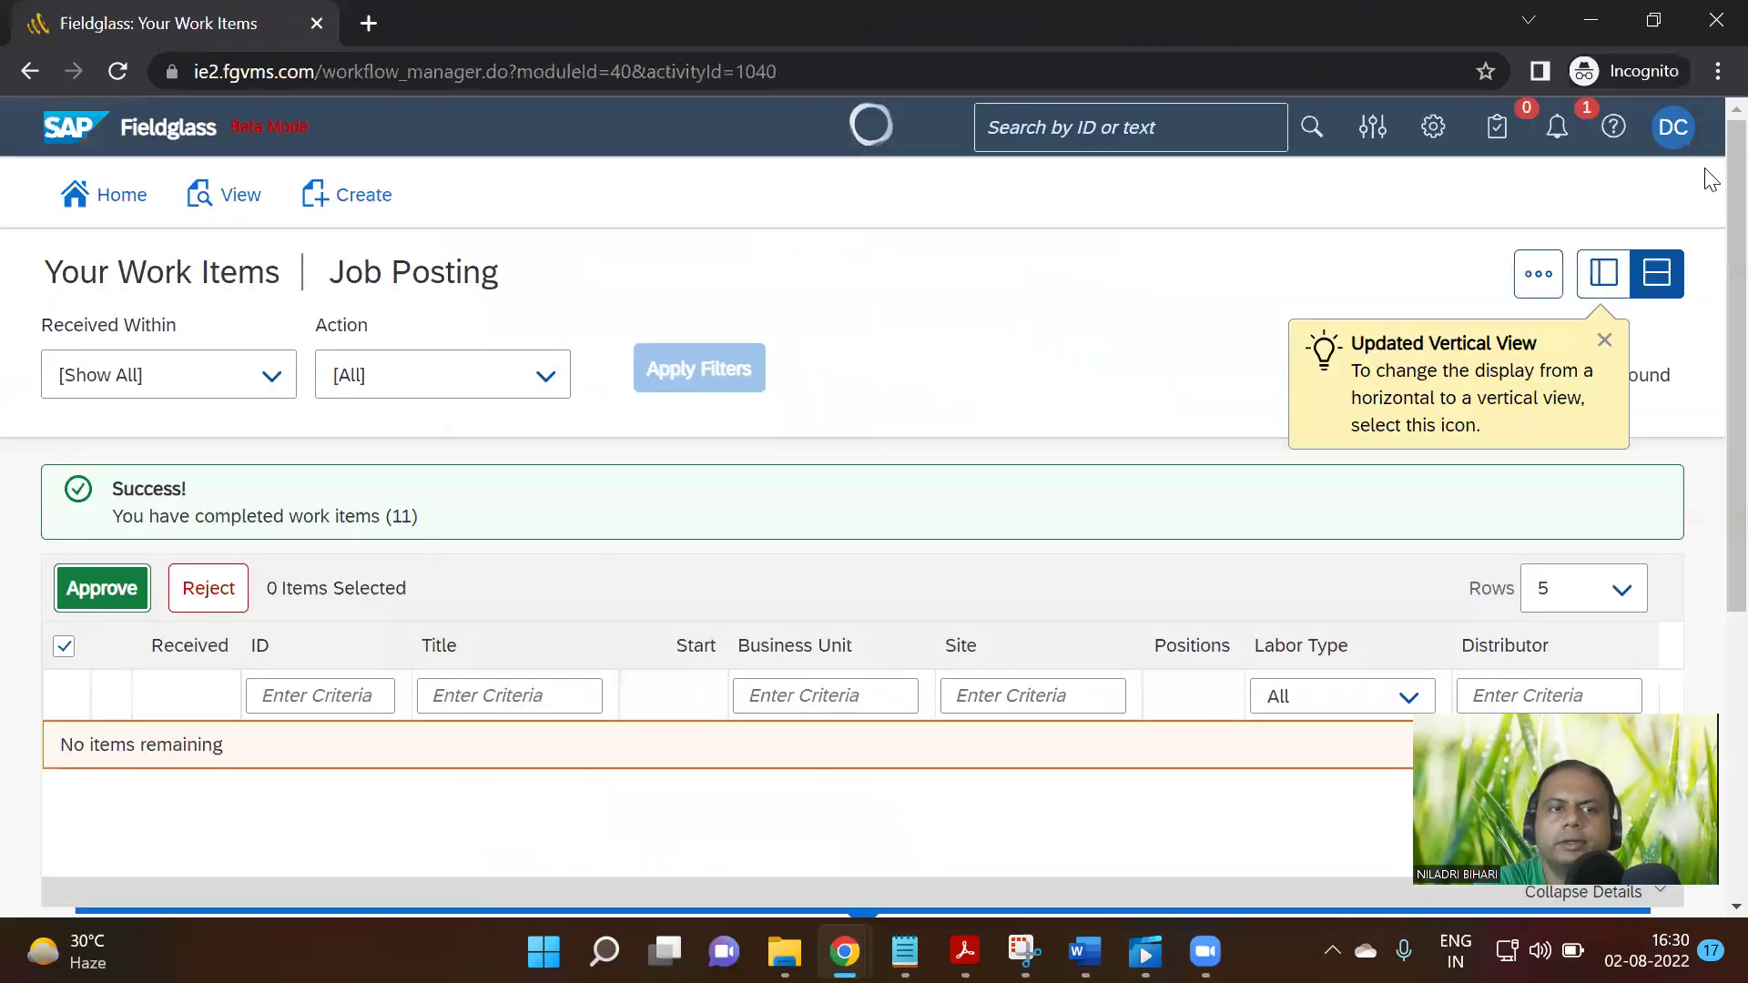
{"action": "left_click", "coordinate": [1663, 138]}
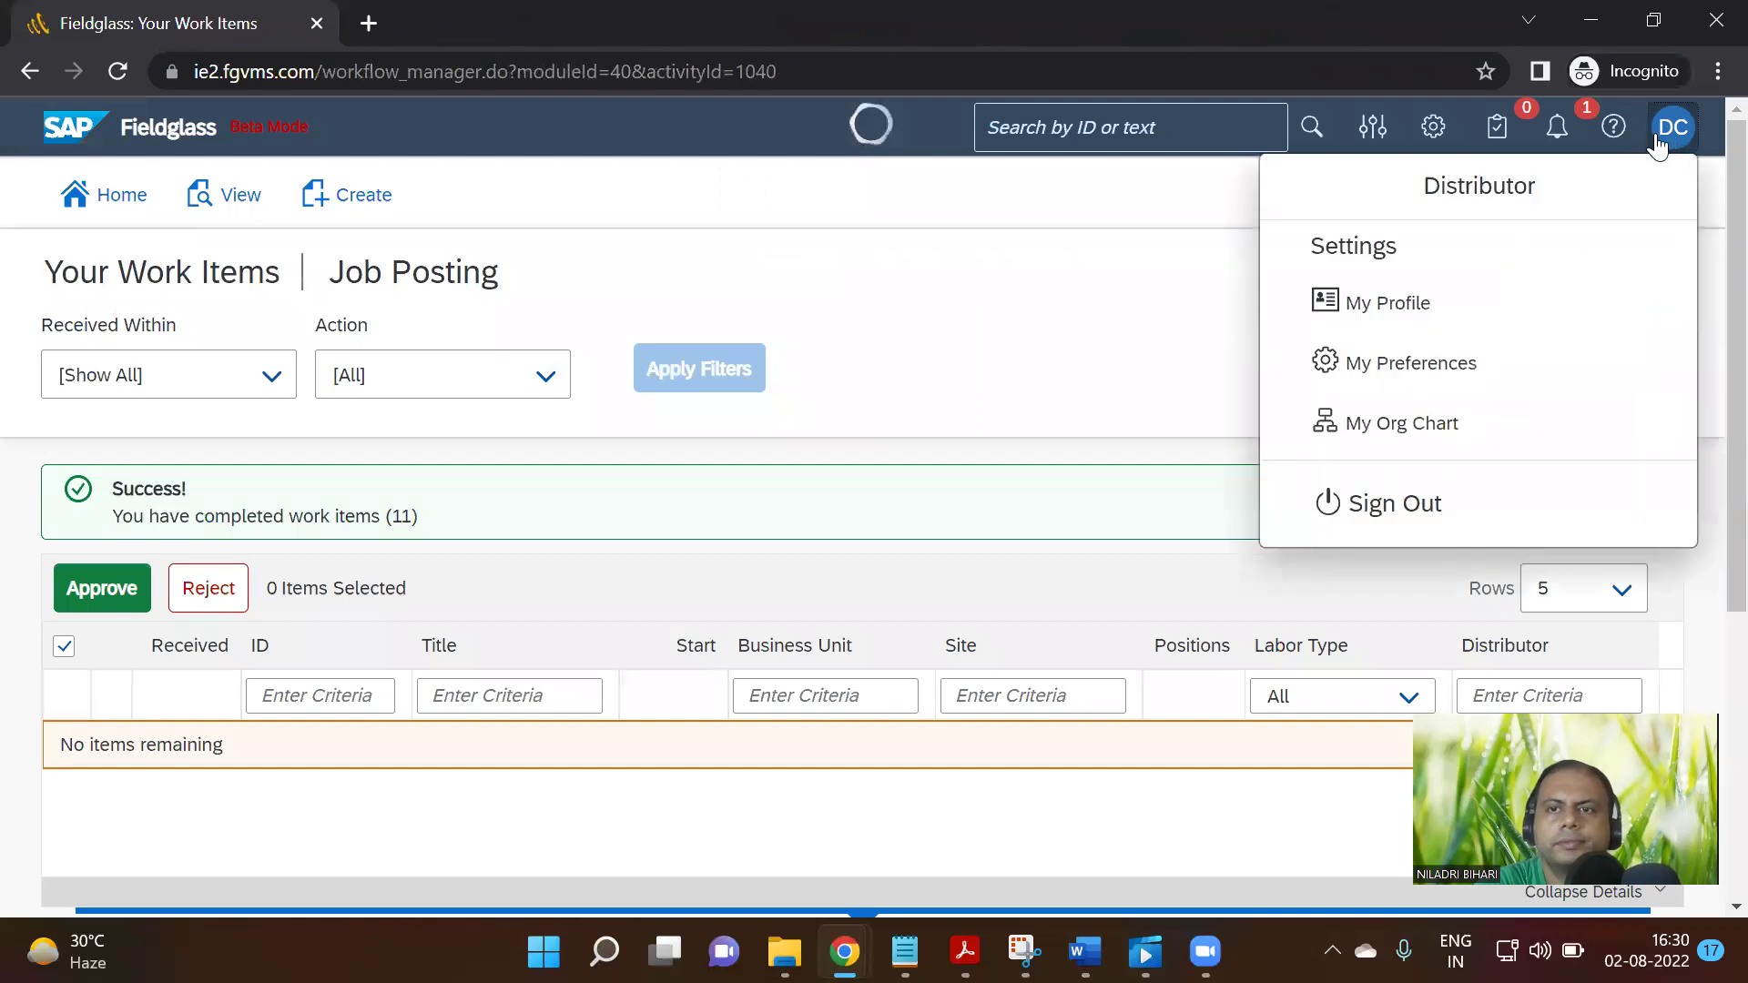
{"action": "left_click", "coordinate": [1385, 490]}
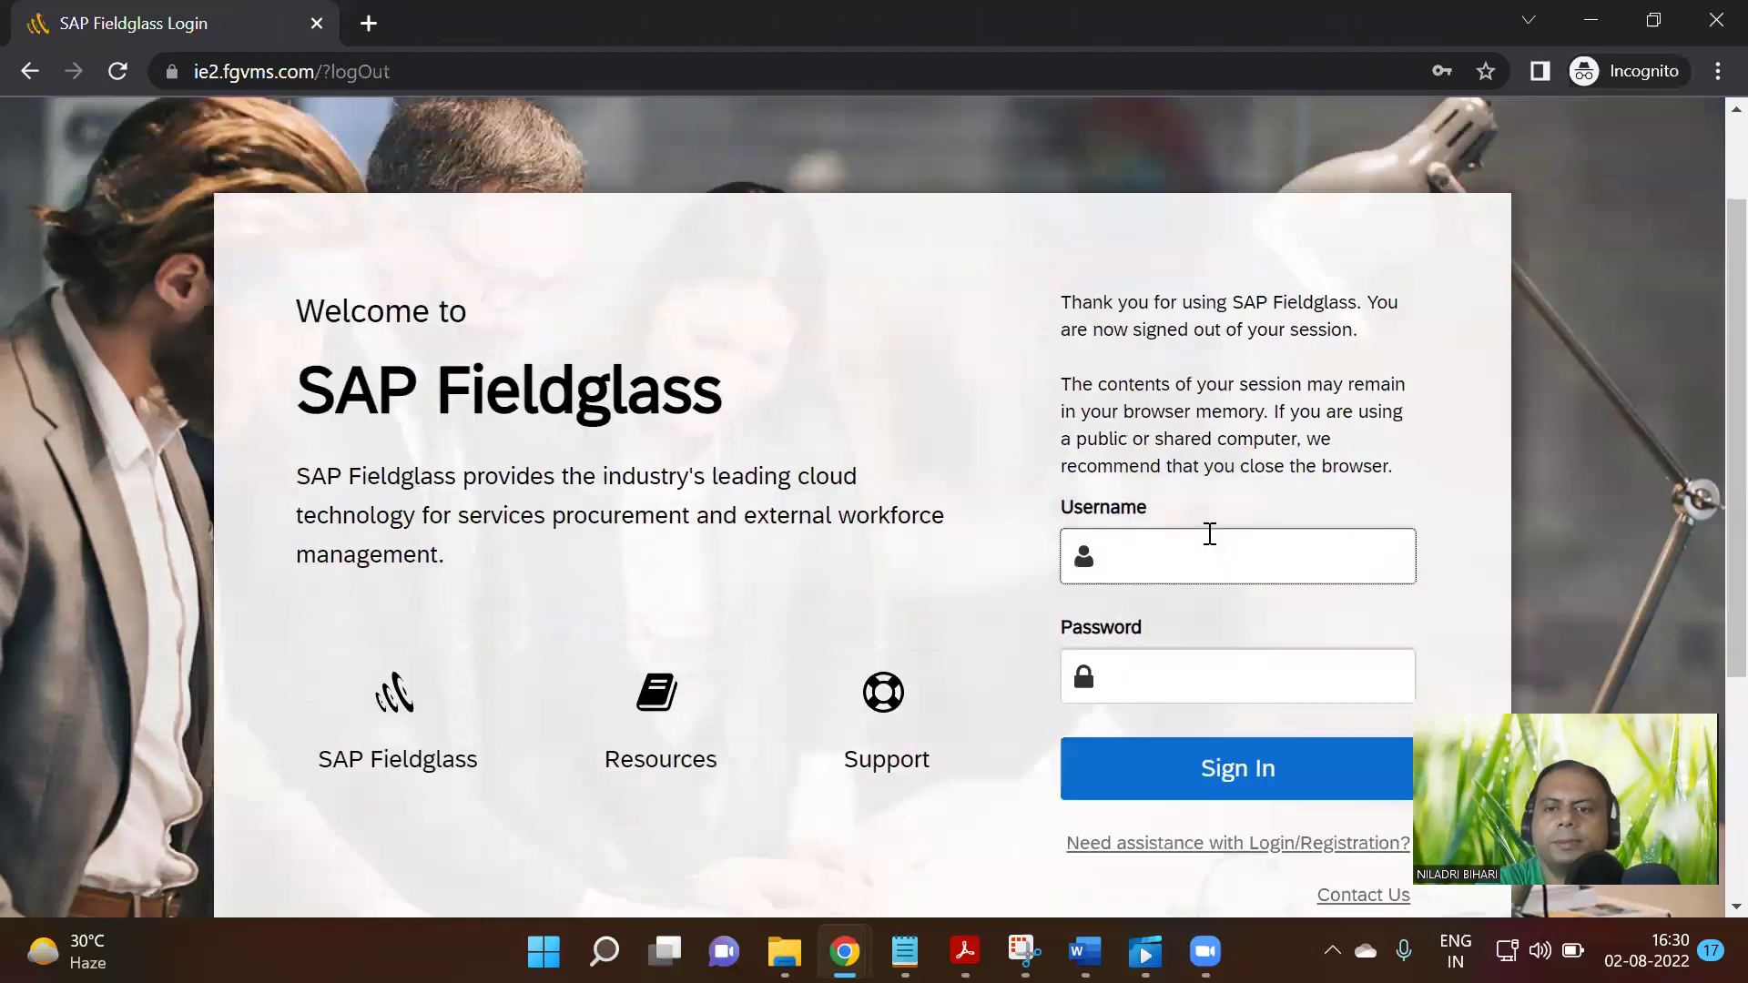
Sign back in using the saved demo user's login from autofill
{"action": "left_click", "coordinate": [1208, 560]}
{"action": "scroll", "coordinate": [1621, 593], "scroll_direction": "down", "scroll_amount": 1}
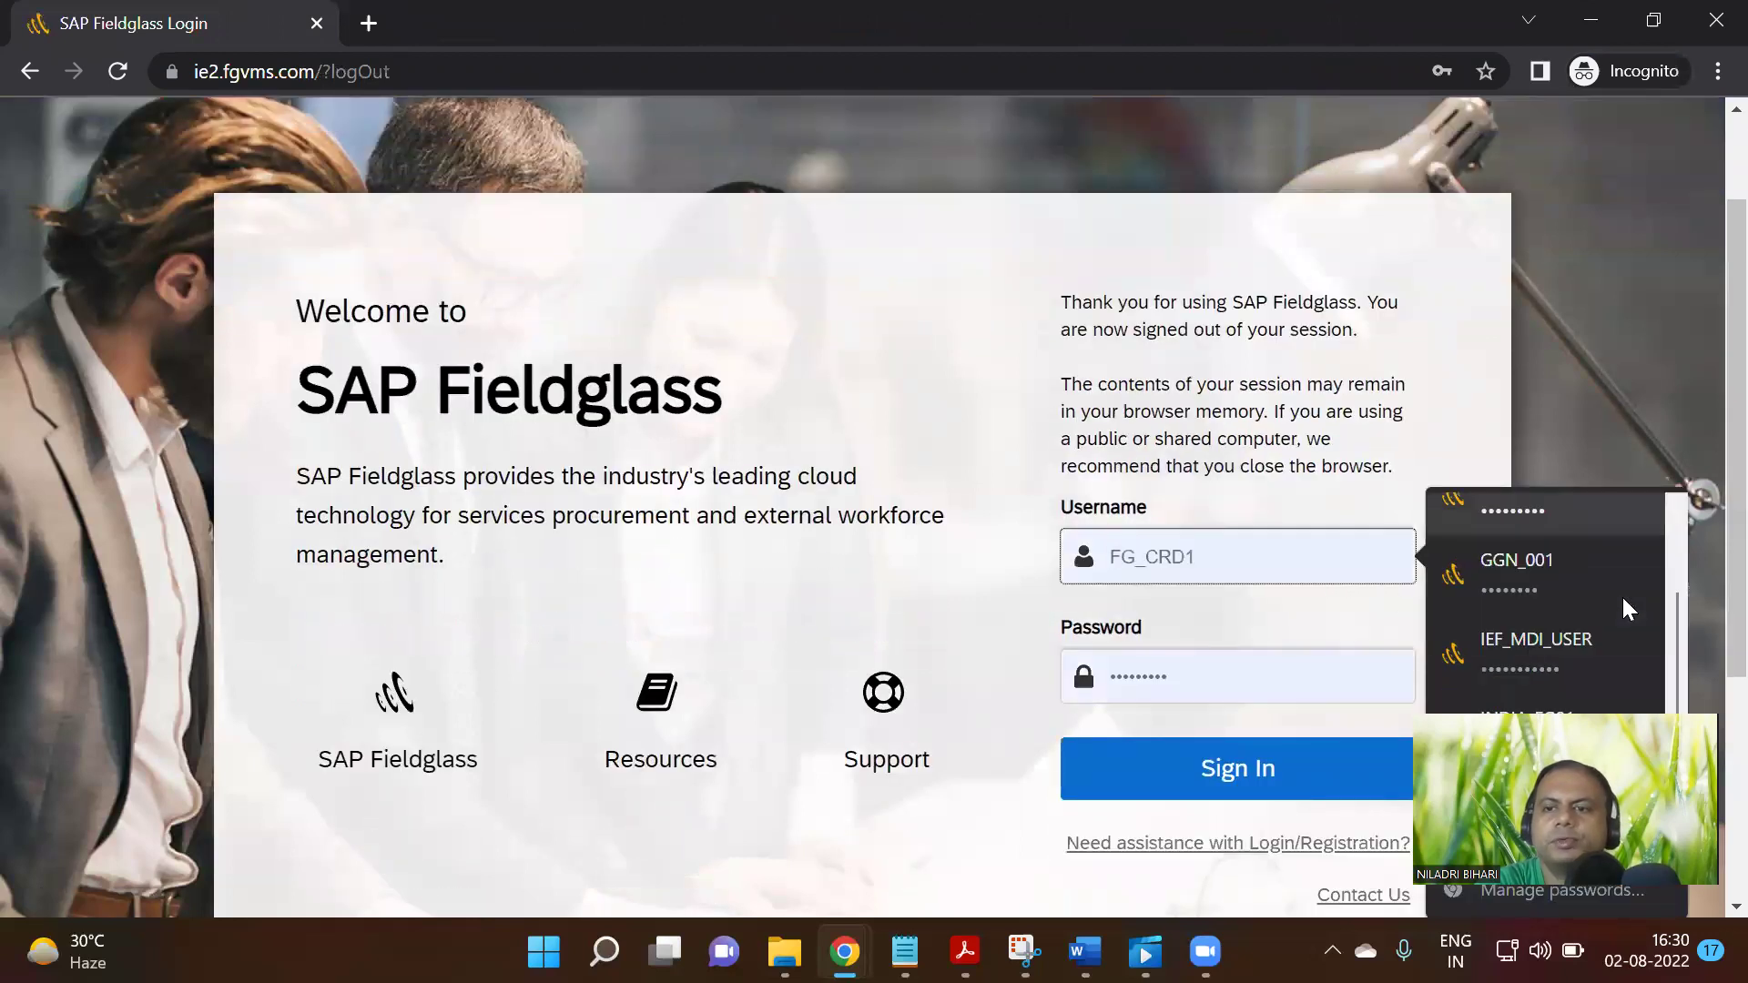
{"action": "left_click", "coordinate": [1500, 654]}
{"action": "left_click", "coordinate": [1243, 767]}
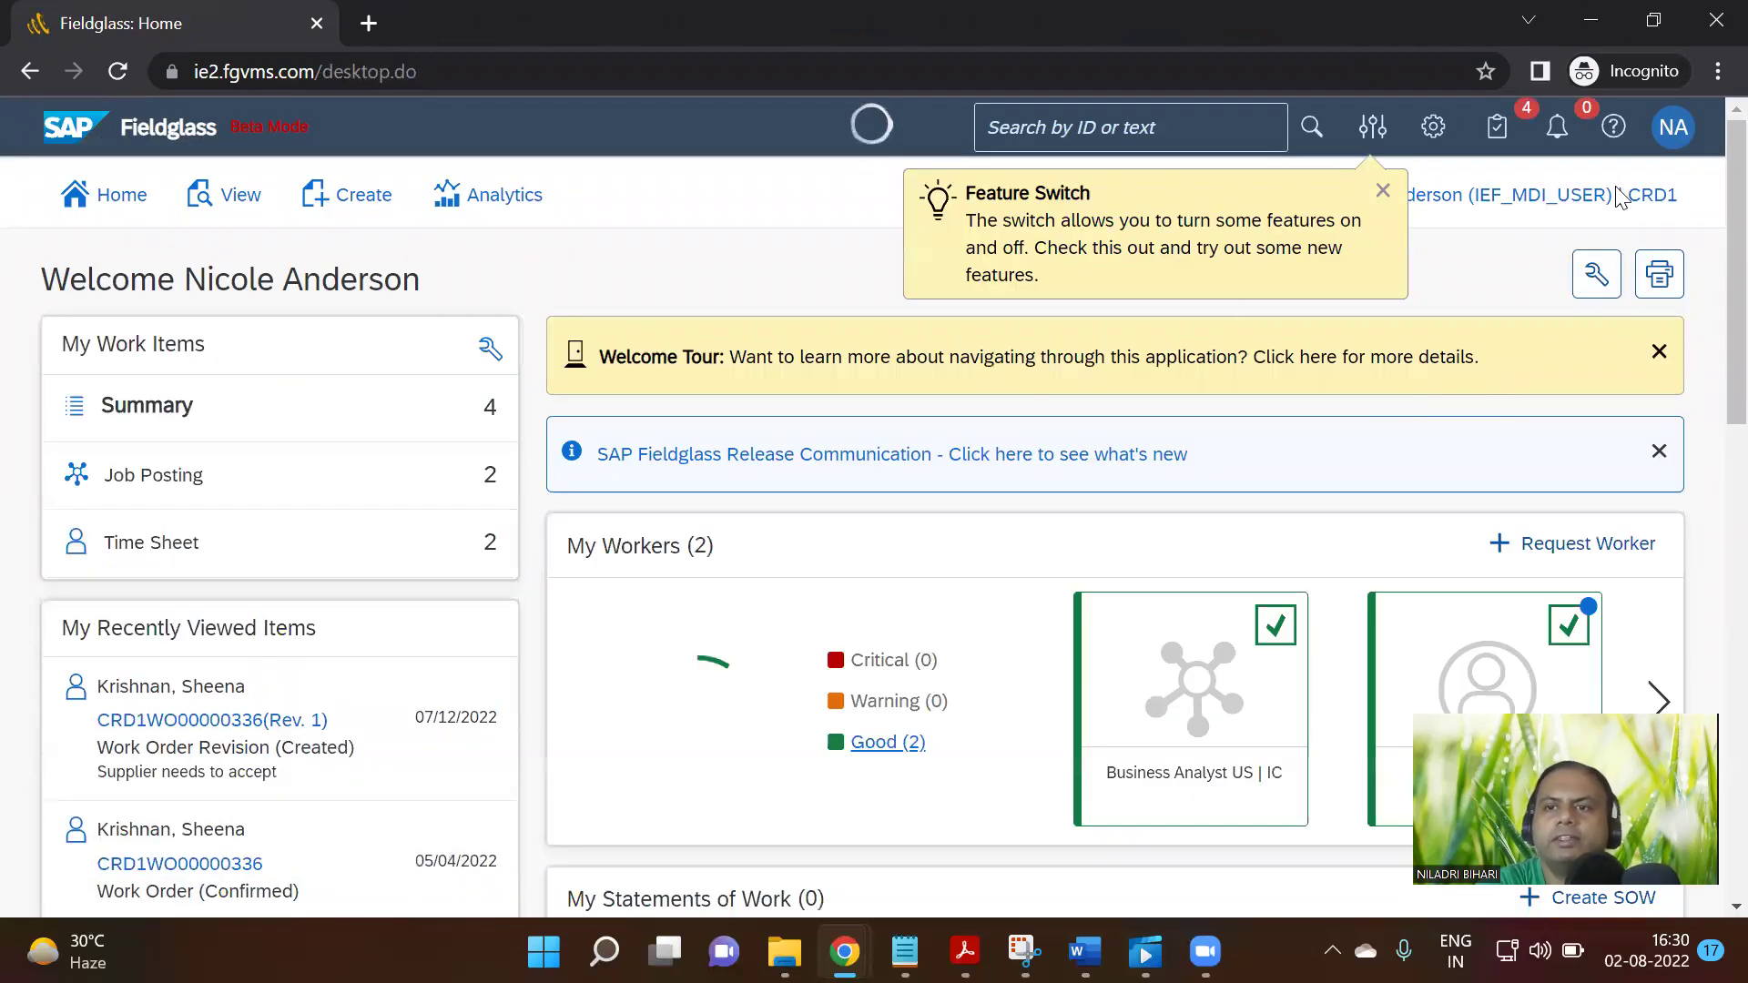
{"action": "left_click", "coordinate": [1670, 137]}
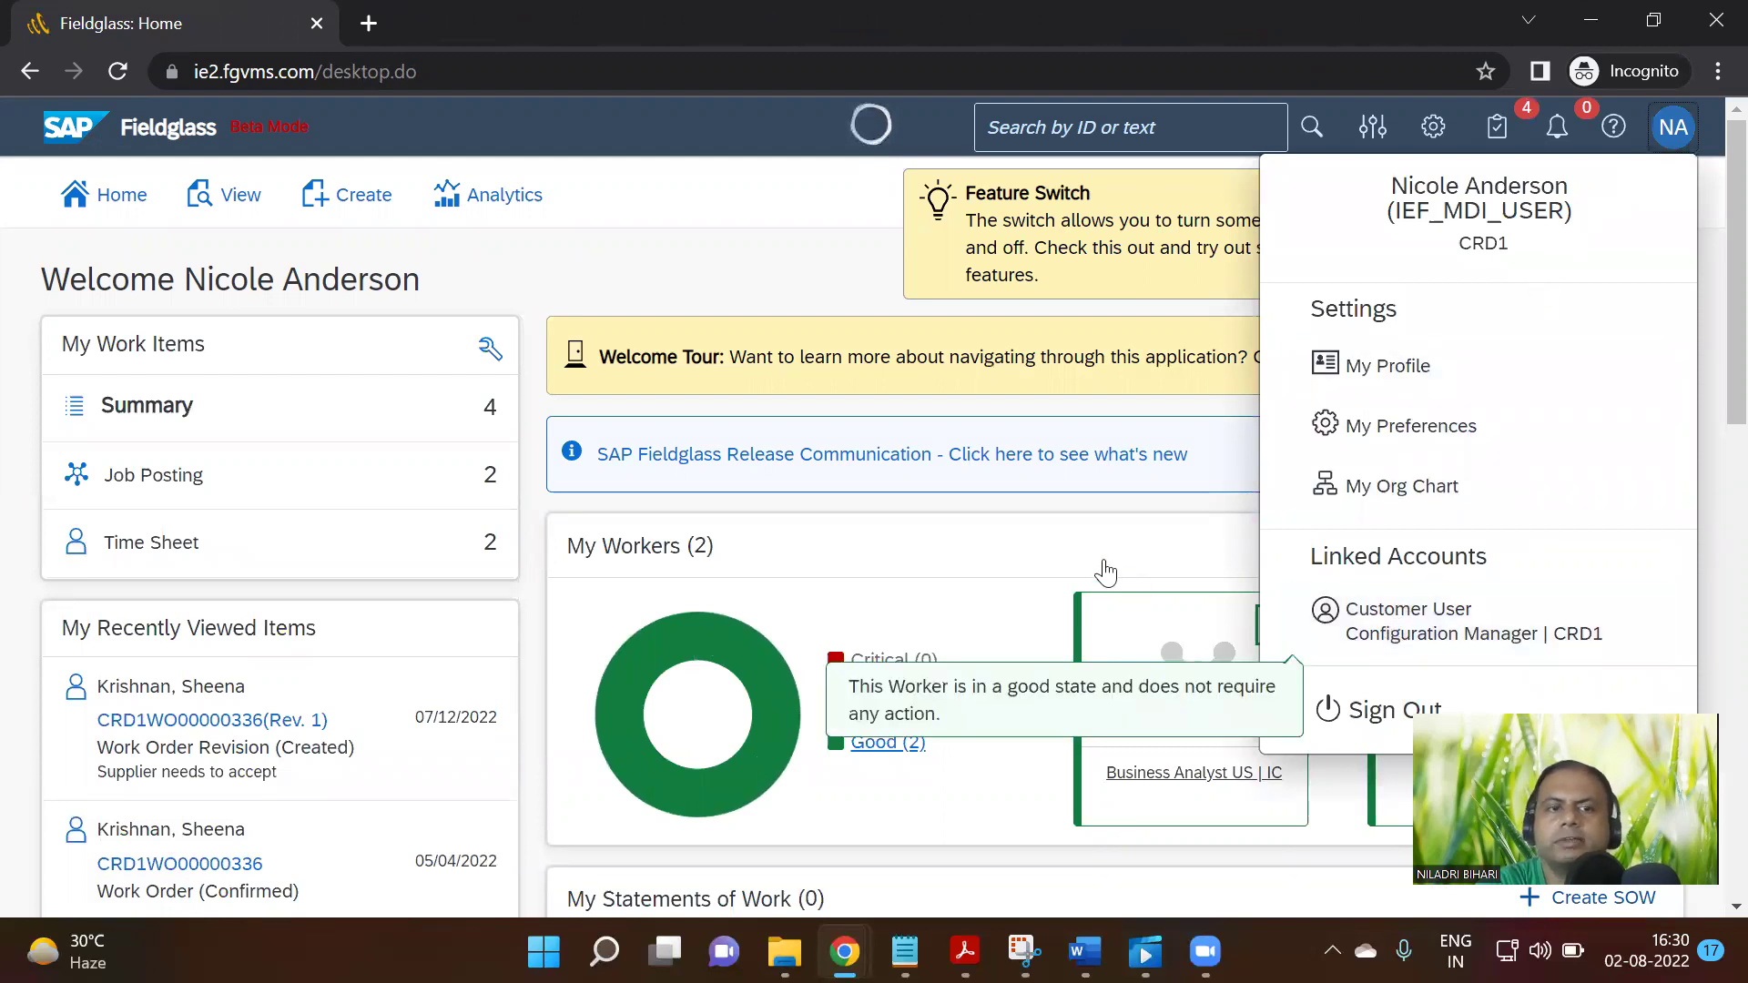
Open the Time Sheets list via View > Worker > Time Sheet, showing two pending approvals
{"action": "left_click", "coordinate": [696, 289]}
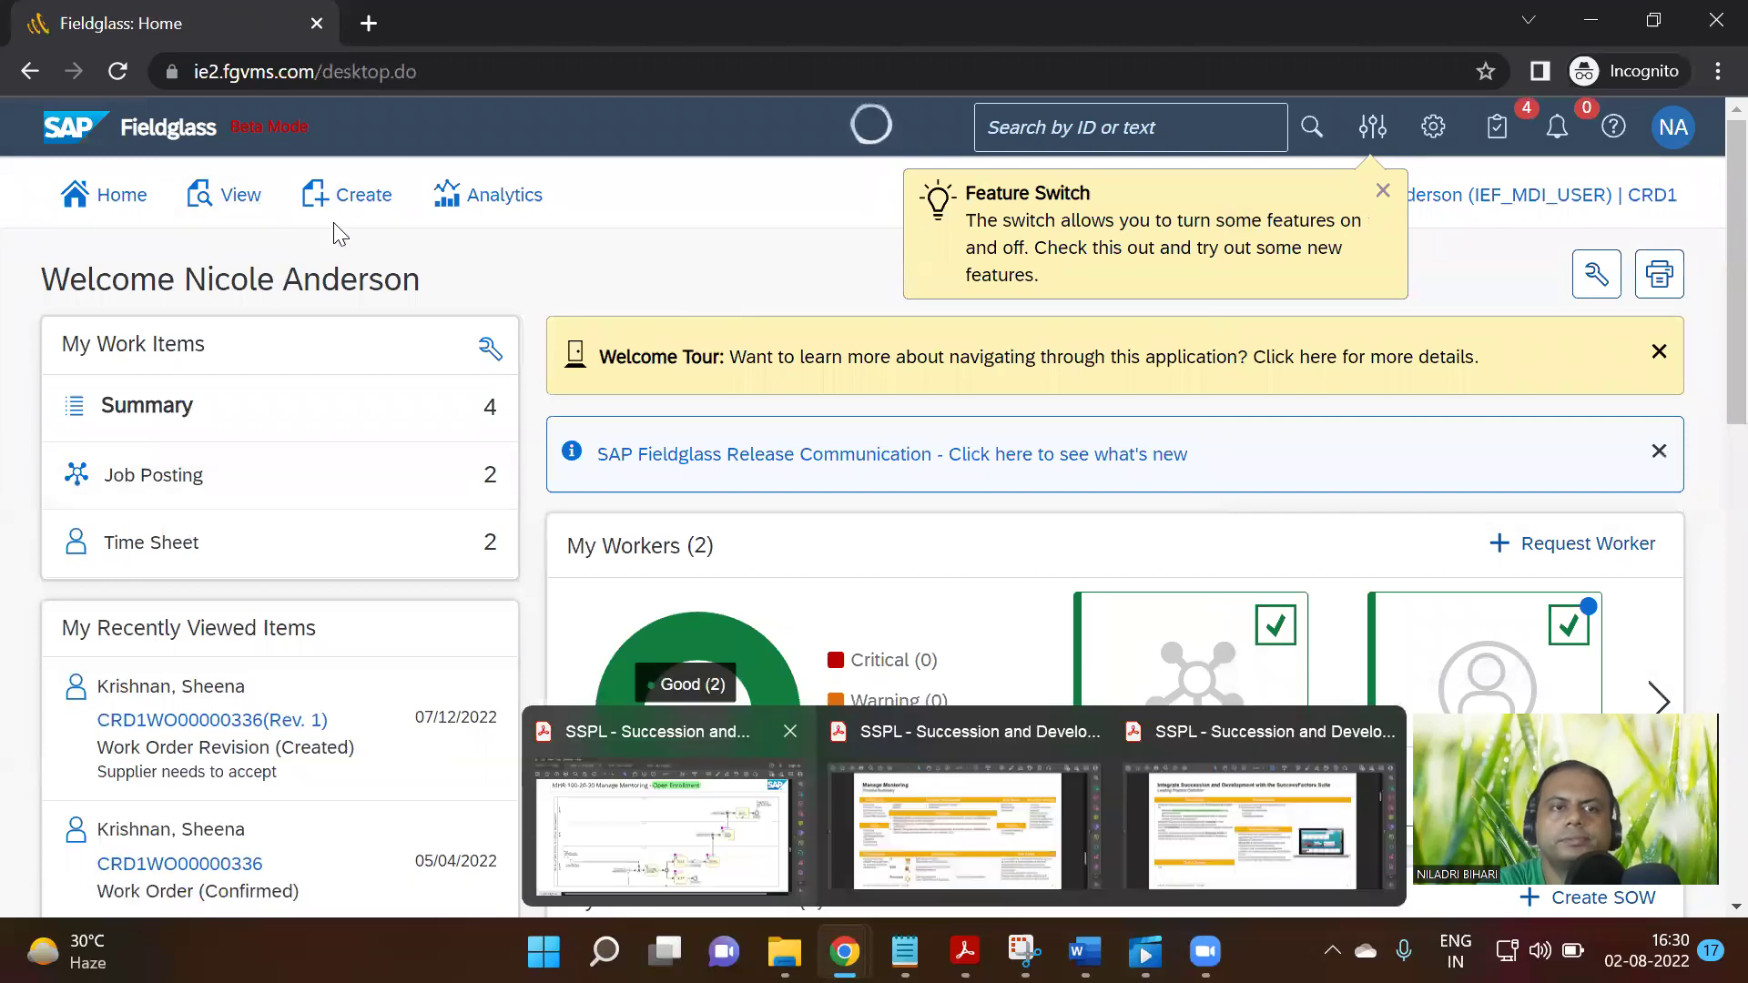
{"action": "left_click", "coordinate": [367, 205]}
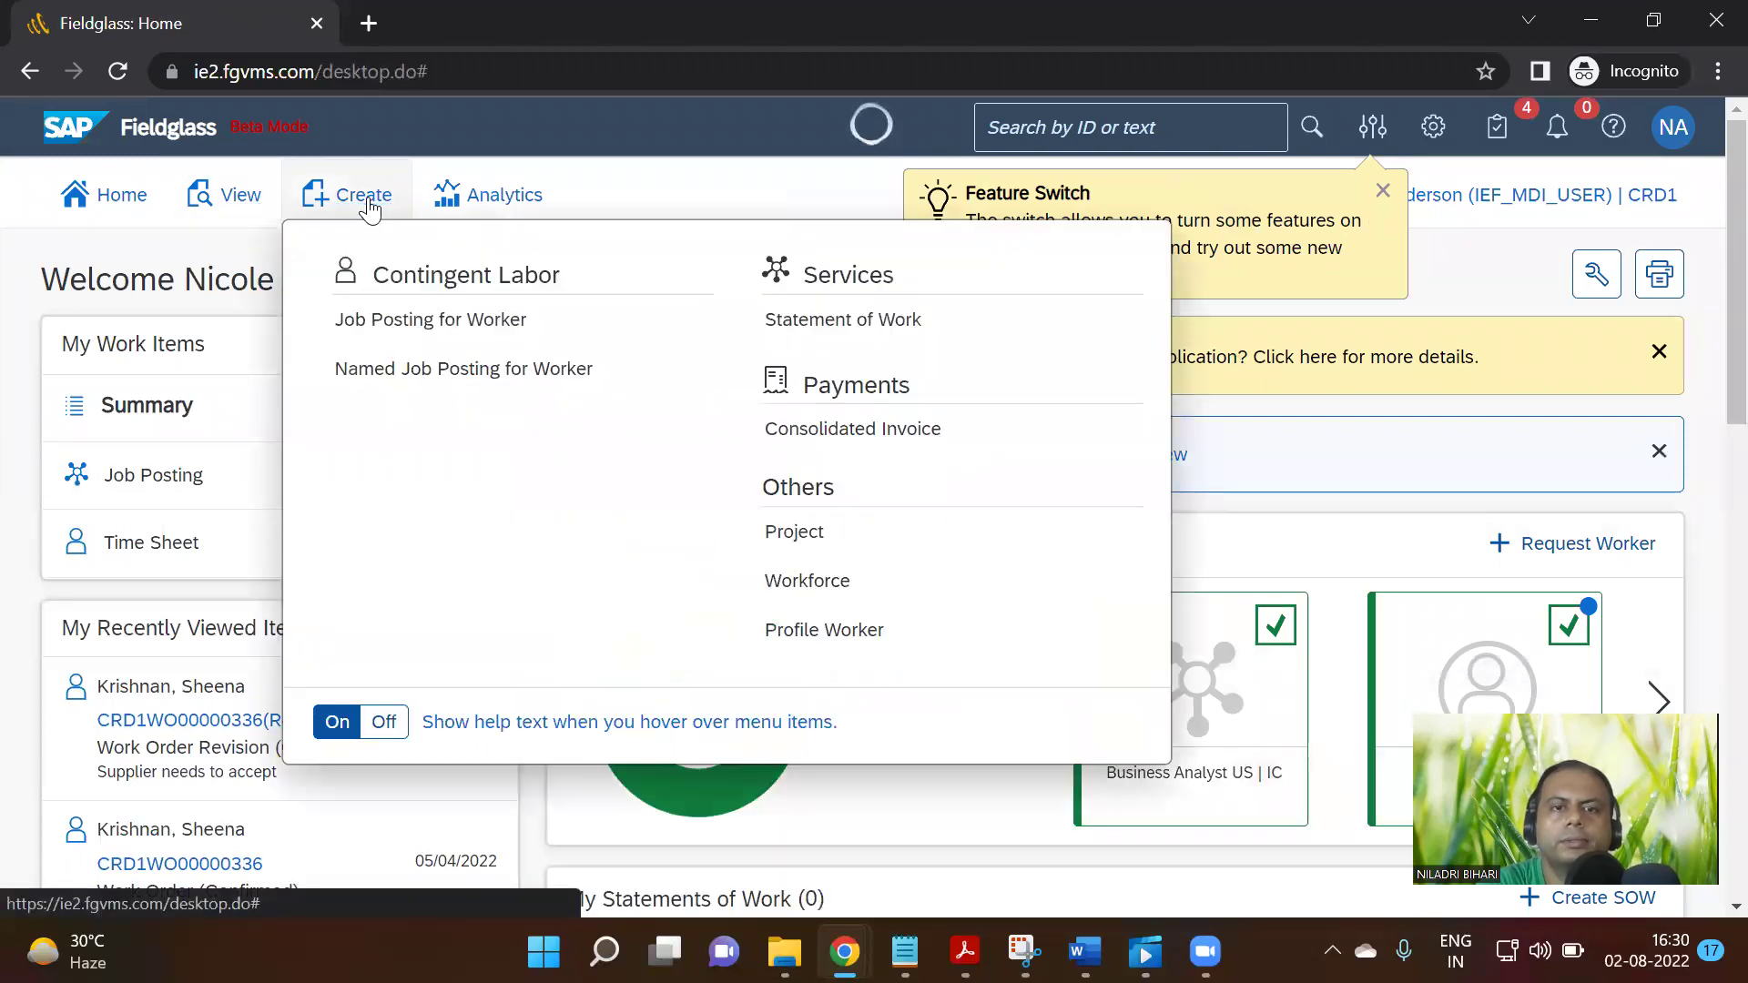
{"action": "left_click", "coordinate": [244, 200]}
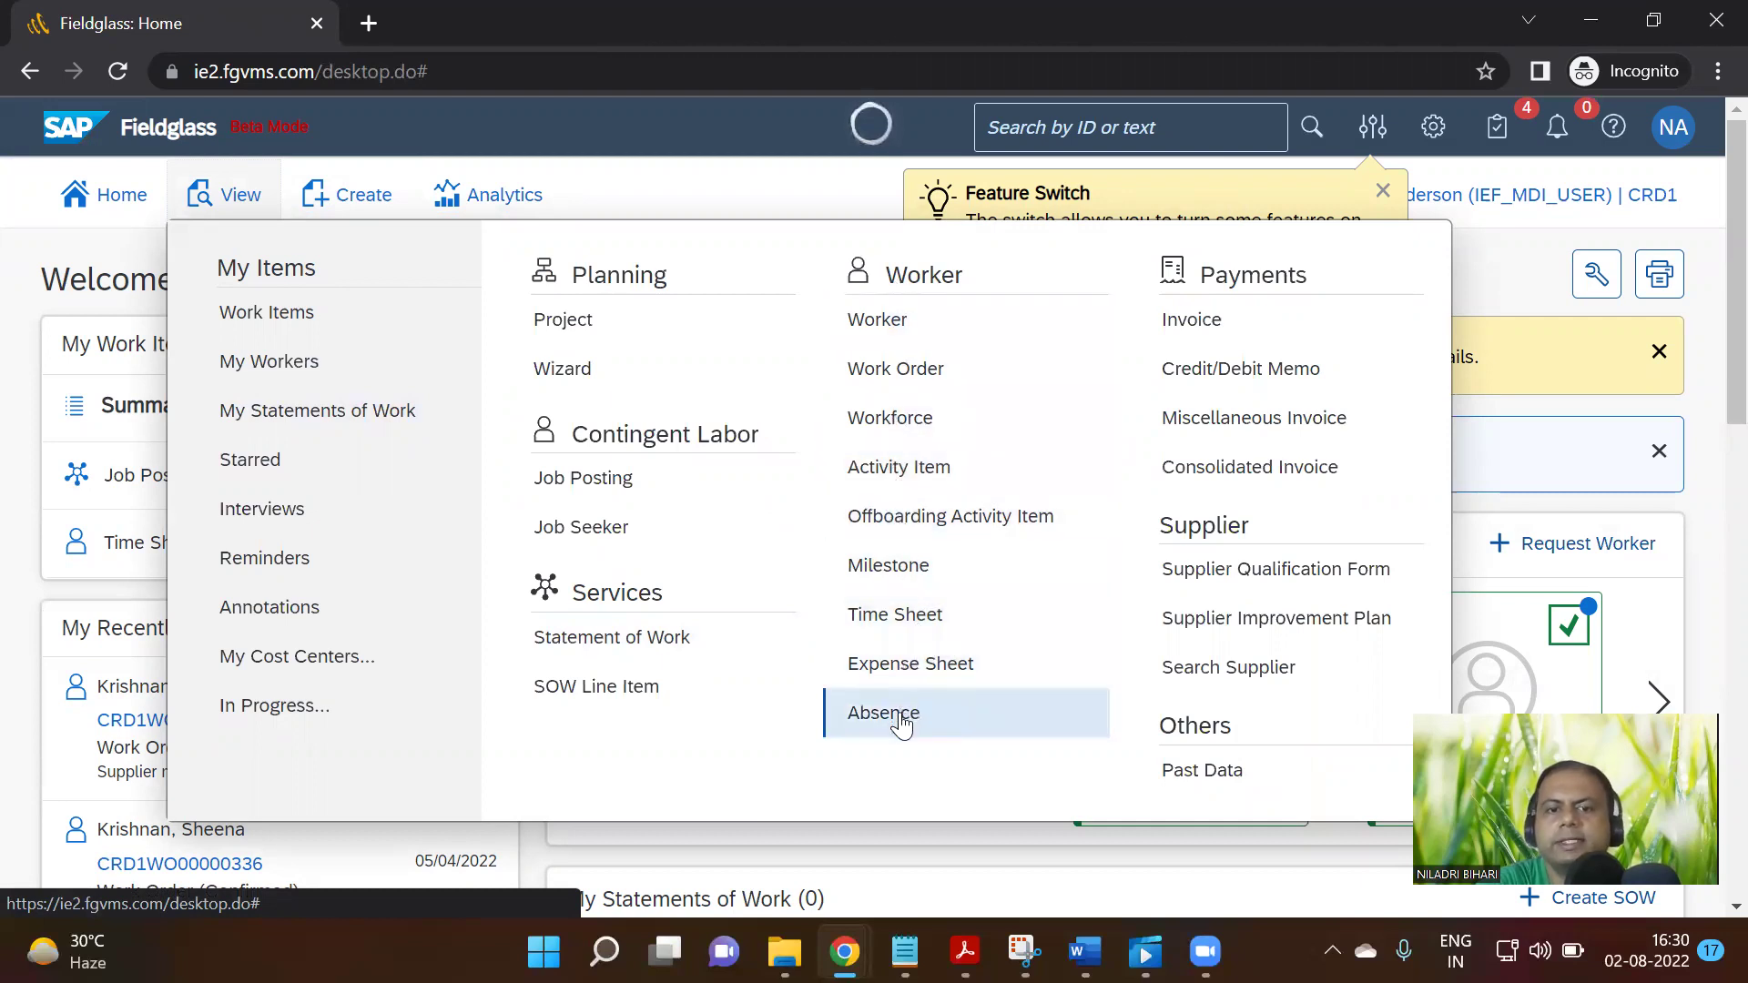
{"action": "left_click", "coordinate": [905, 612]}
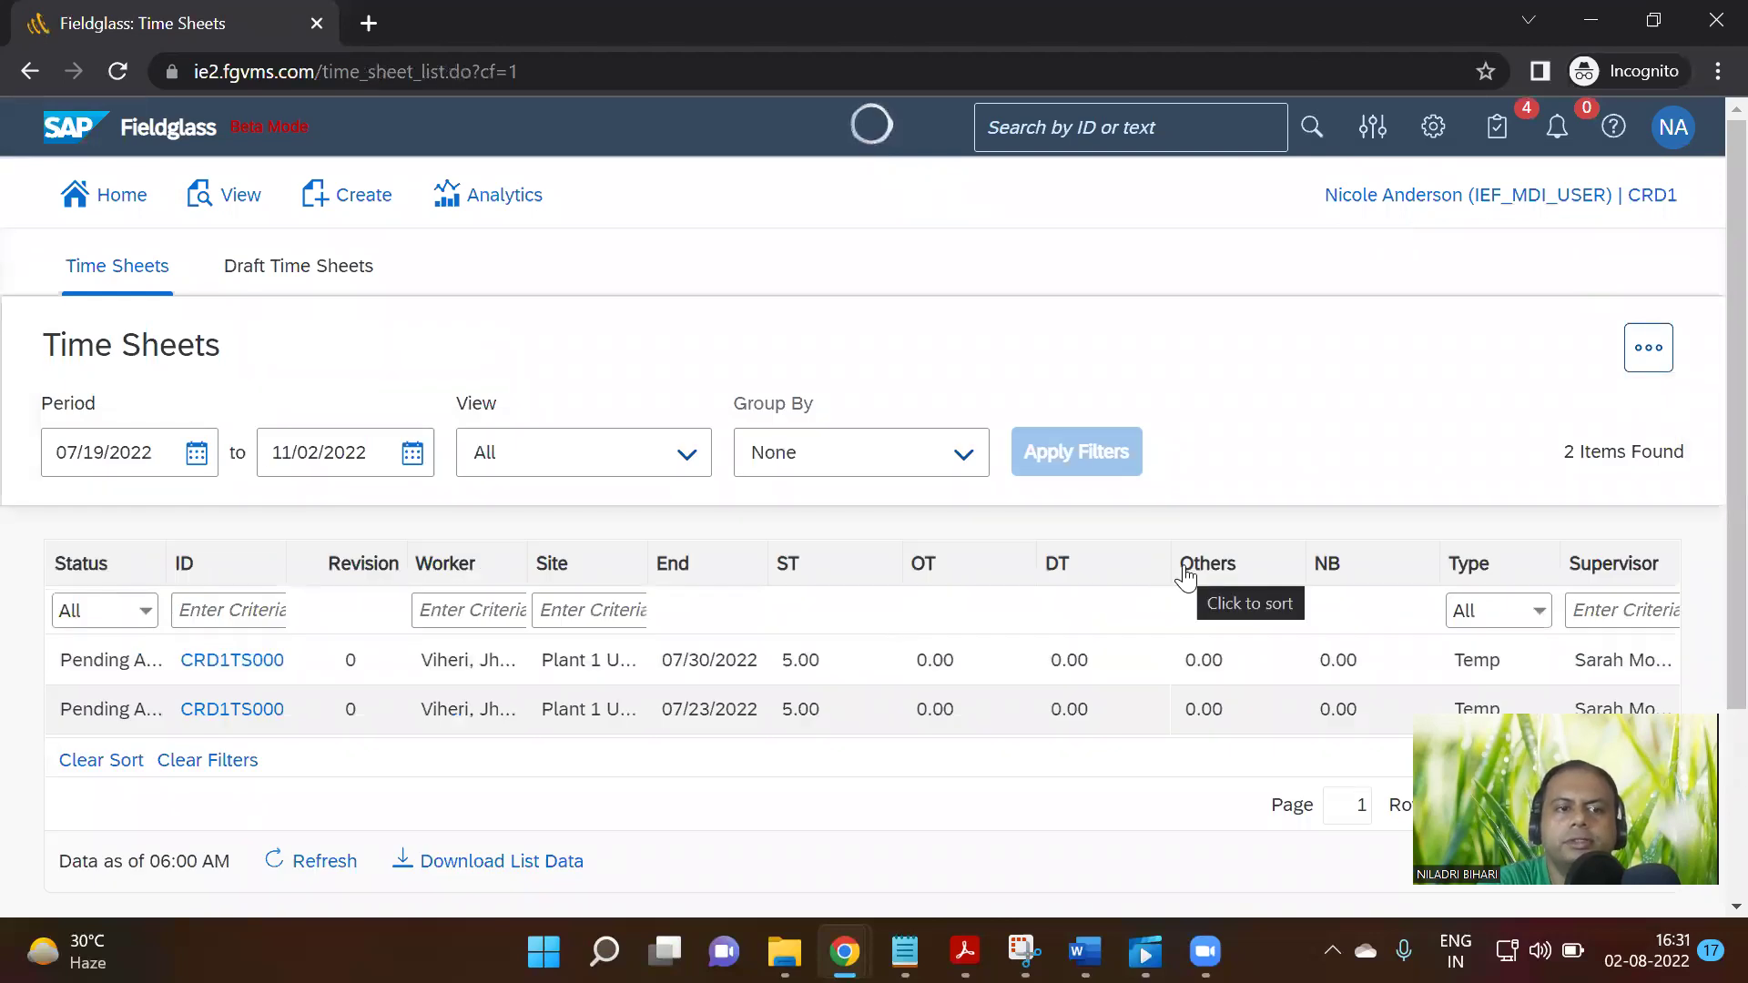
Open time sheet CRD1TS00002184 for 07/24/2022–07/30/2022 and review it
{"action": "left_click", "coordinate": [260, 675]}
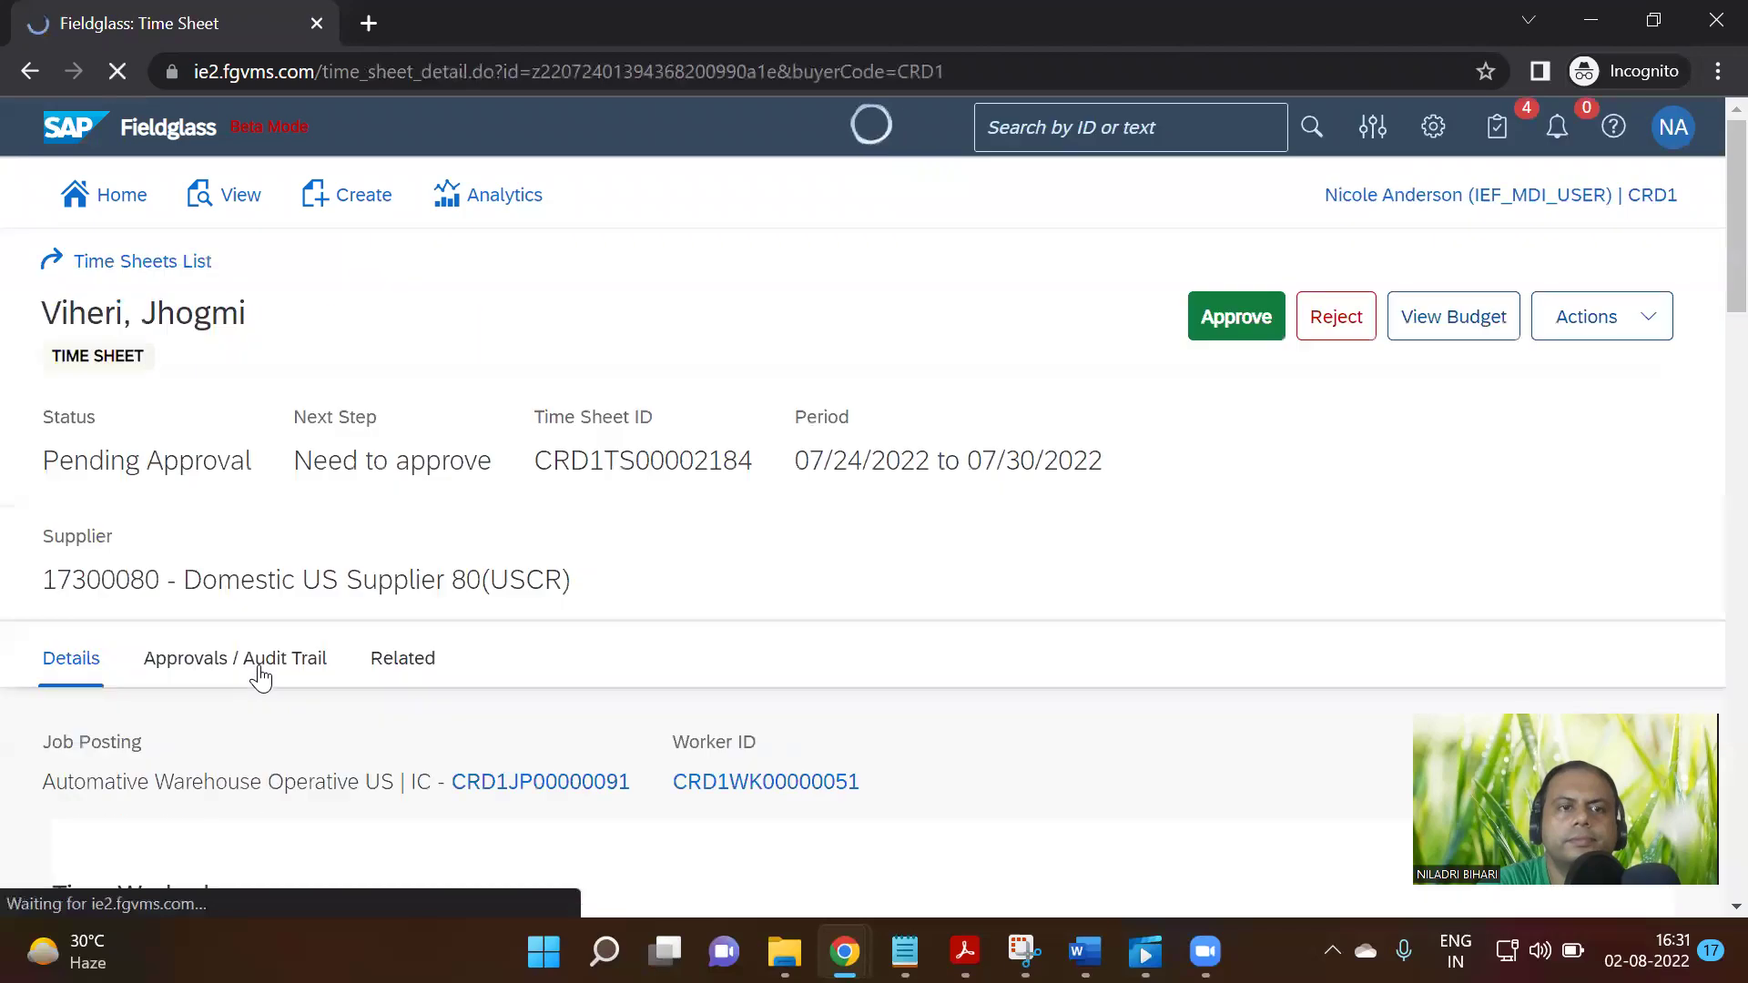
{"action": "scroll", "coordinate": [902, 647], "scroll_direction": "down", "scroll_amount": 1}
{"action": "scroll", "coordinate": [902, 647], "scroll_direction": "down", "scroll_amount": 4}
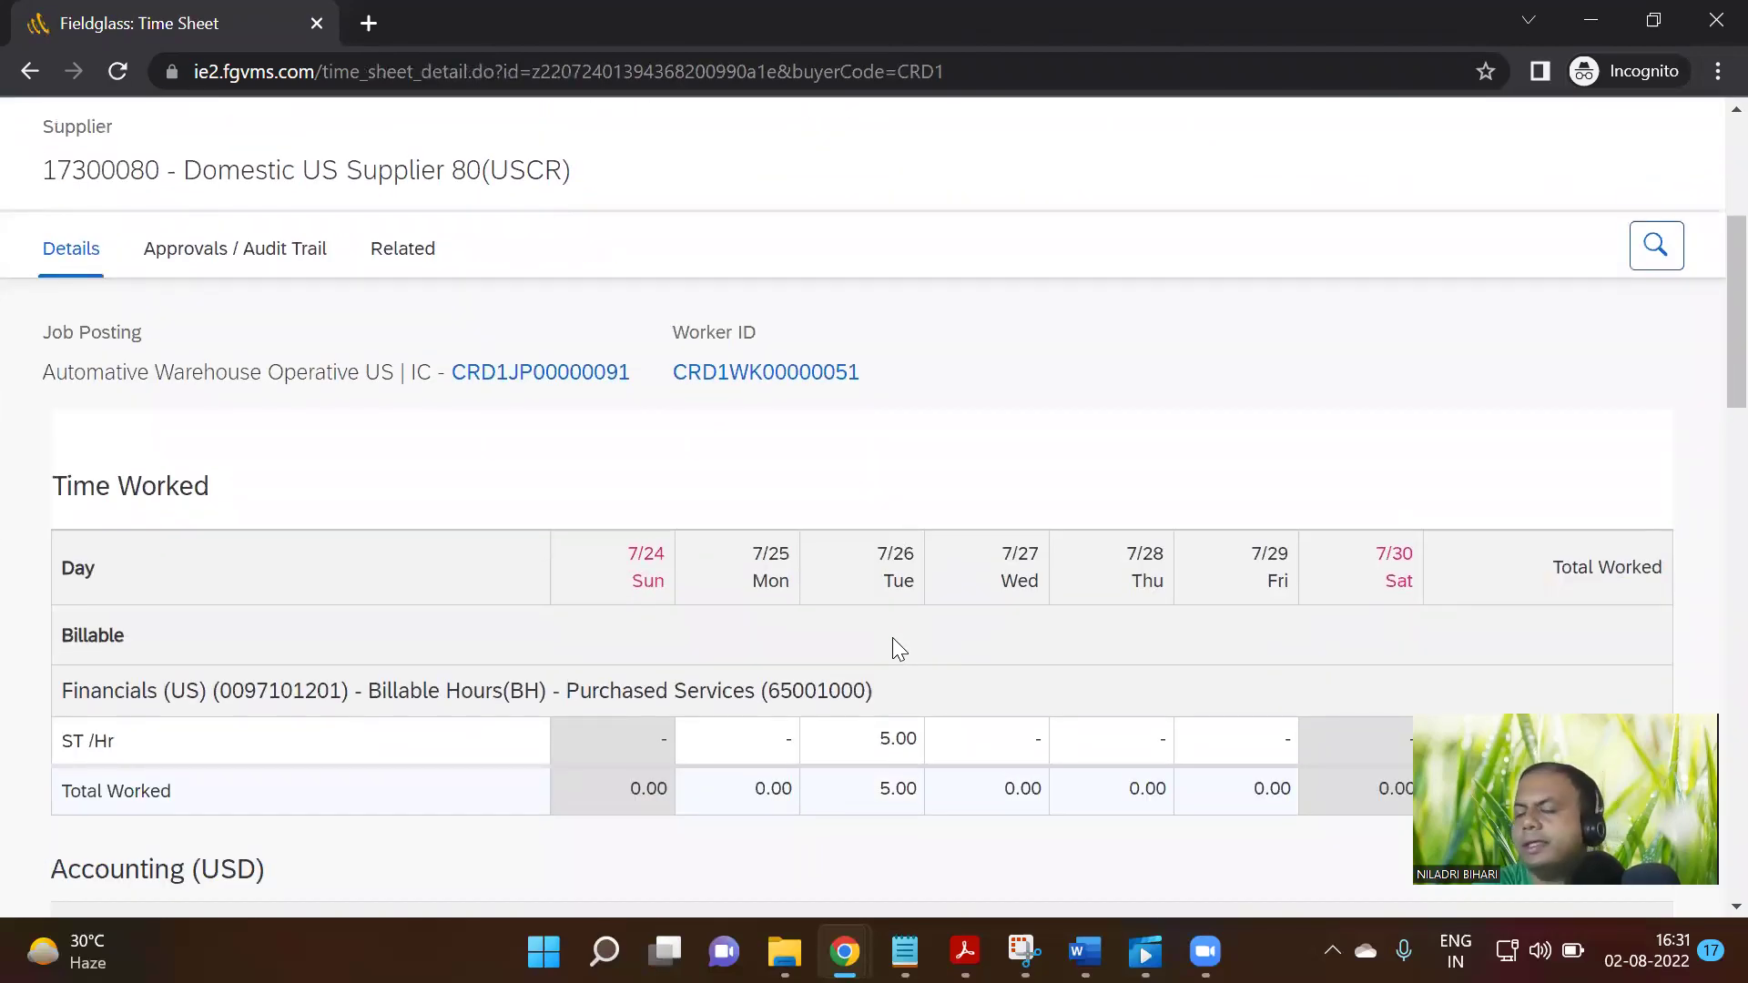
{"action": "scroll", "coordinate": [888, 638], "scroll_direction": "up", "scroll_amount": 3}
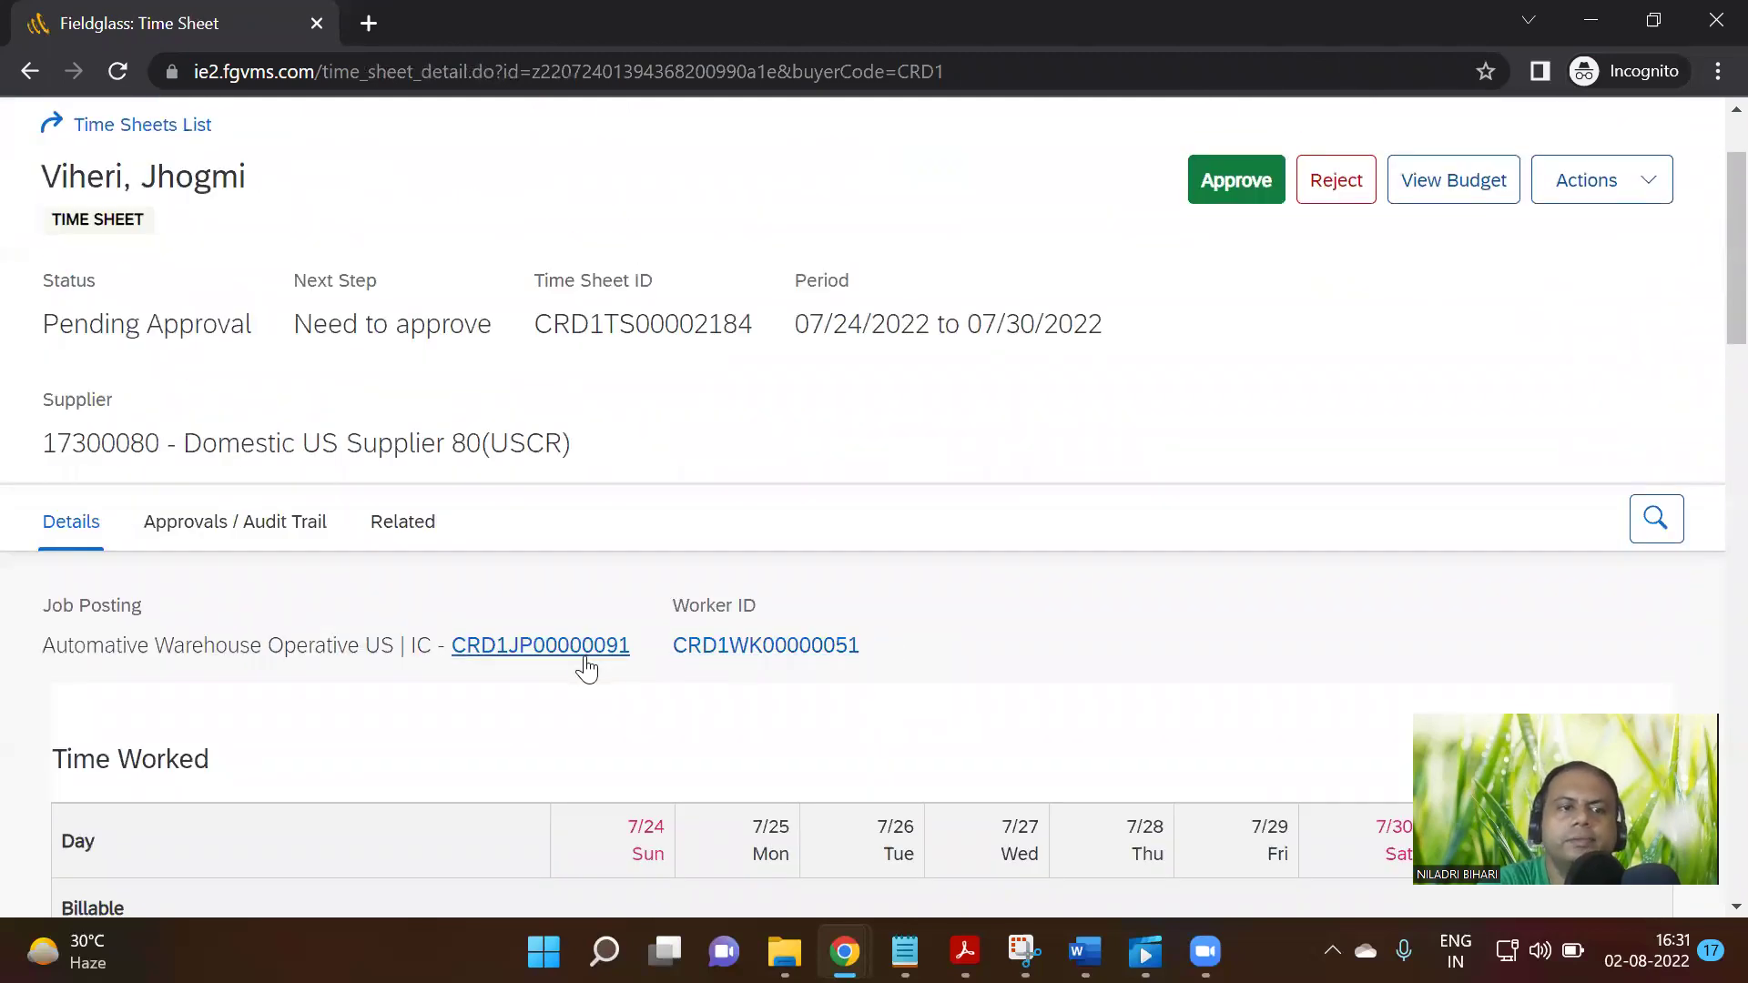
Open the worker's record in a new tab, check Time & Expense, then return
{"action": "right_click", "coordinate": [768, 645]}
{"action": "left_click", "coordinate": [893, 421]}
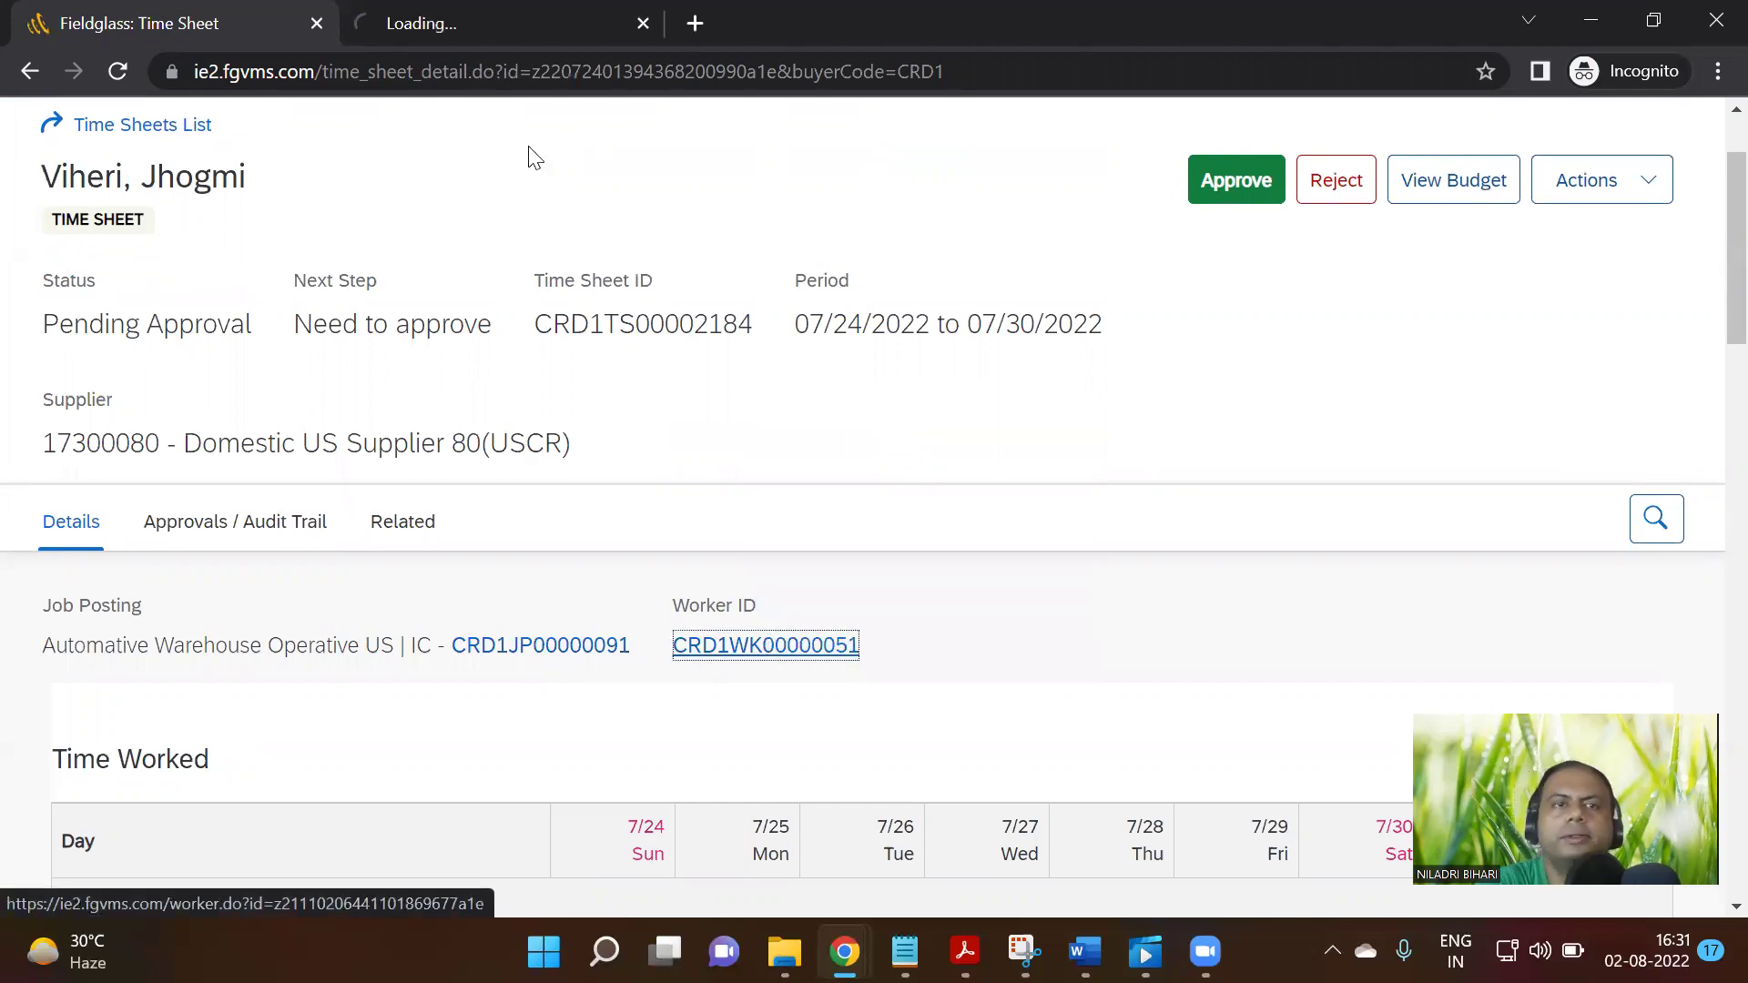
{"action": "left_click", "coordinate": [496, 25]}
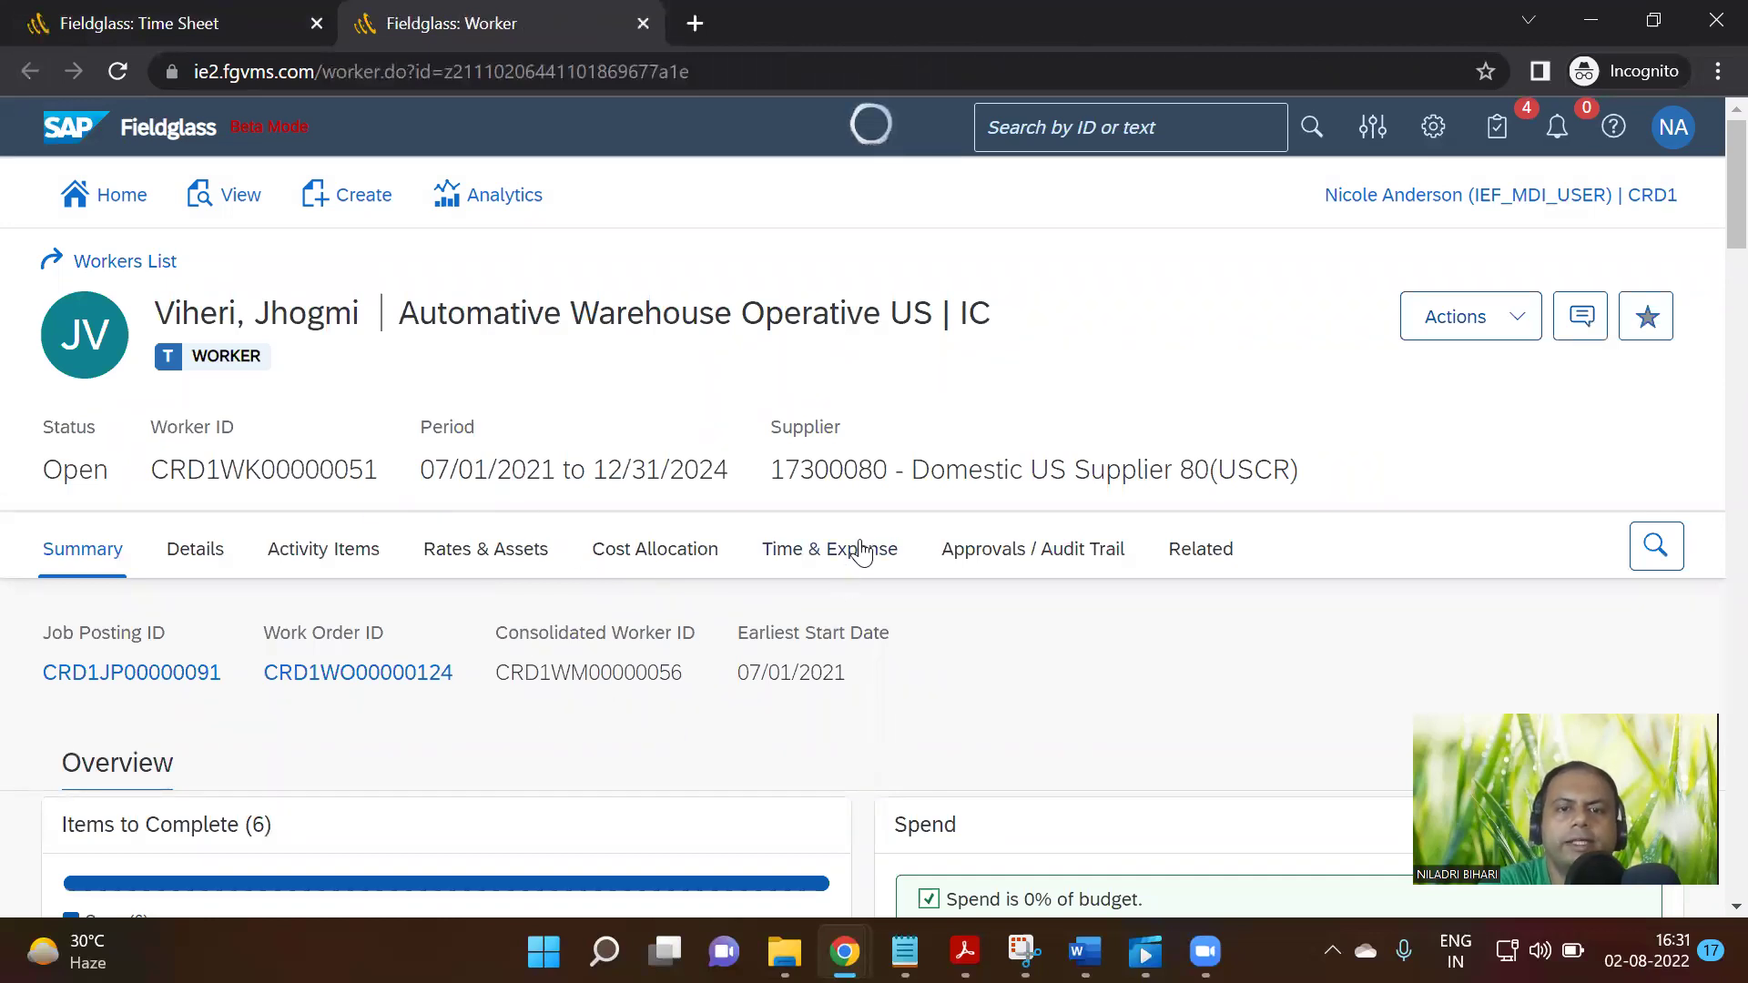
{"action": "left_click", "coordinate": [820, 549]}
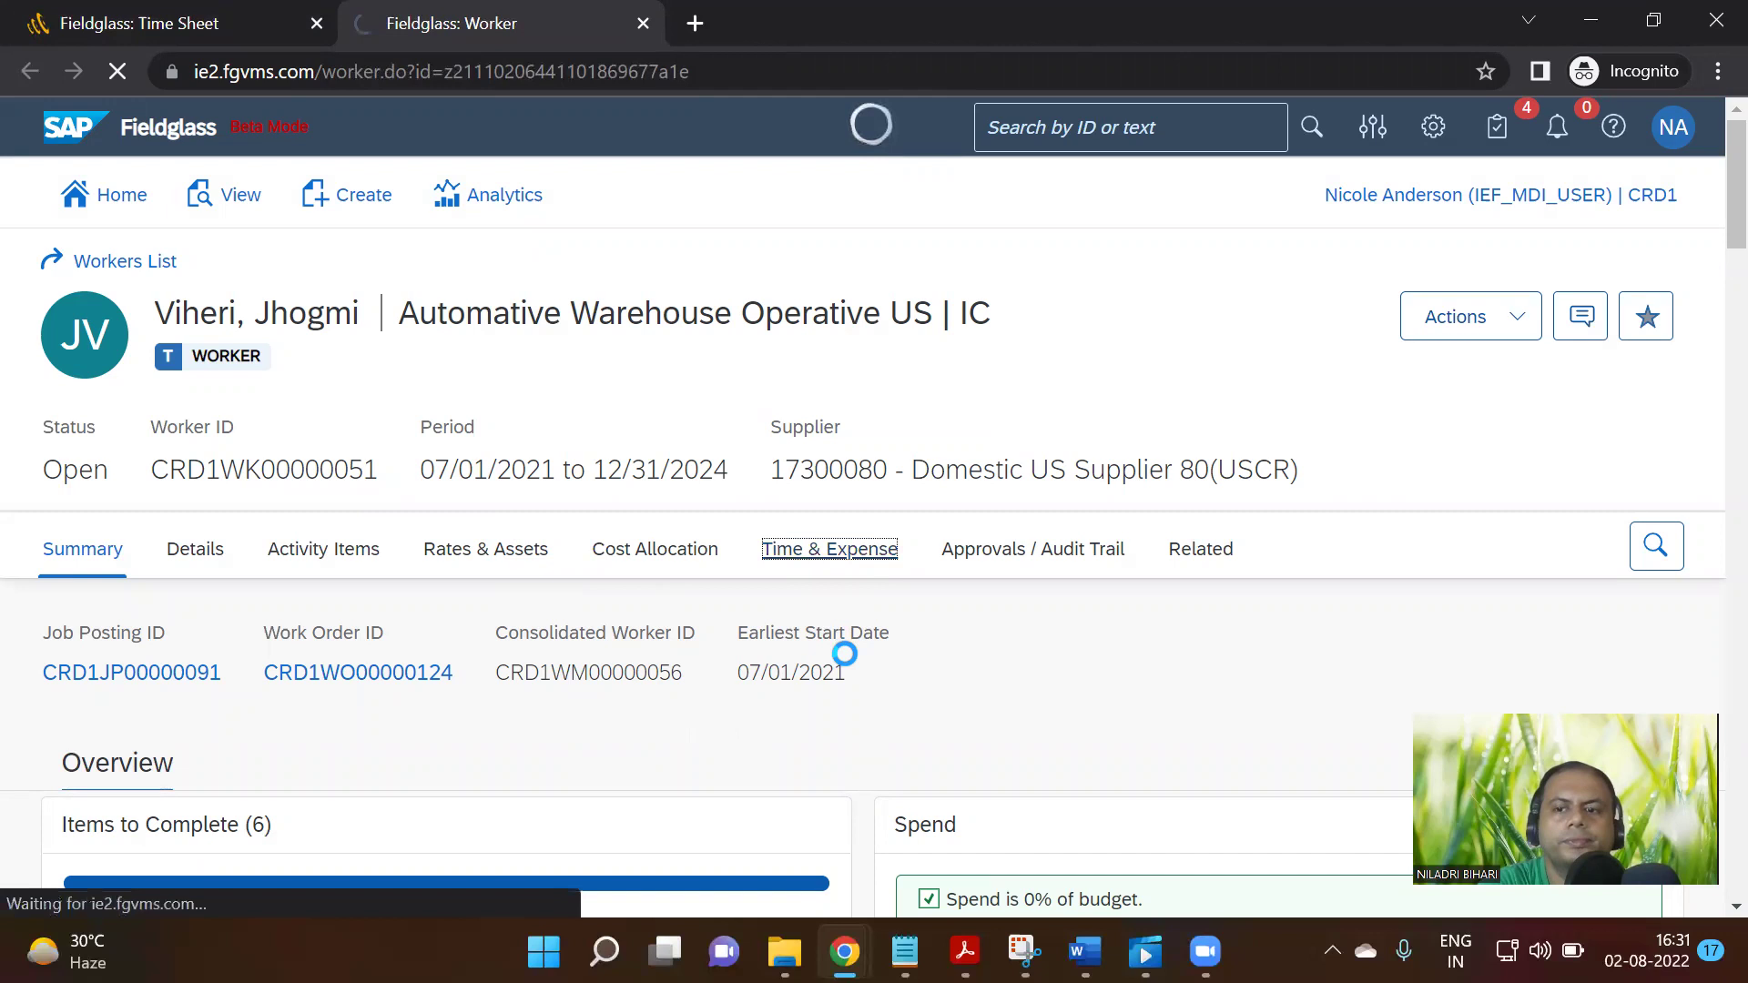
{"action": "scroll", "coordinate": [907, 647], "scroll_direction": "down", "scroll_amount": 5}
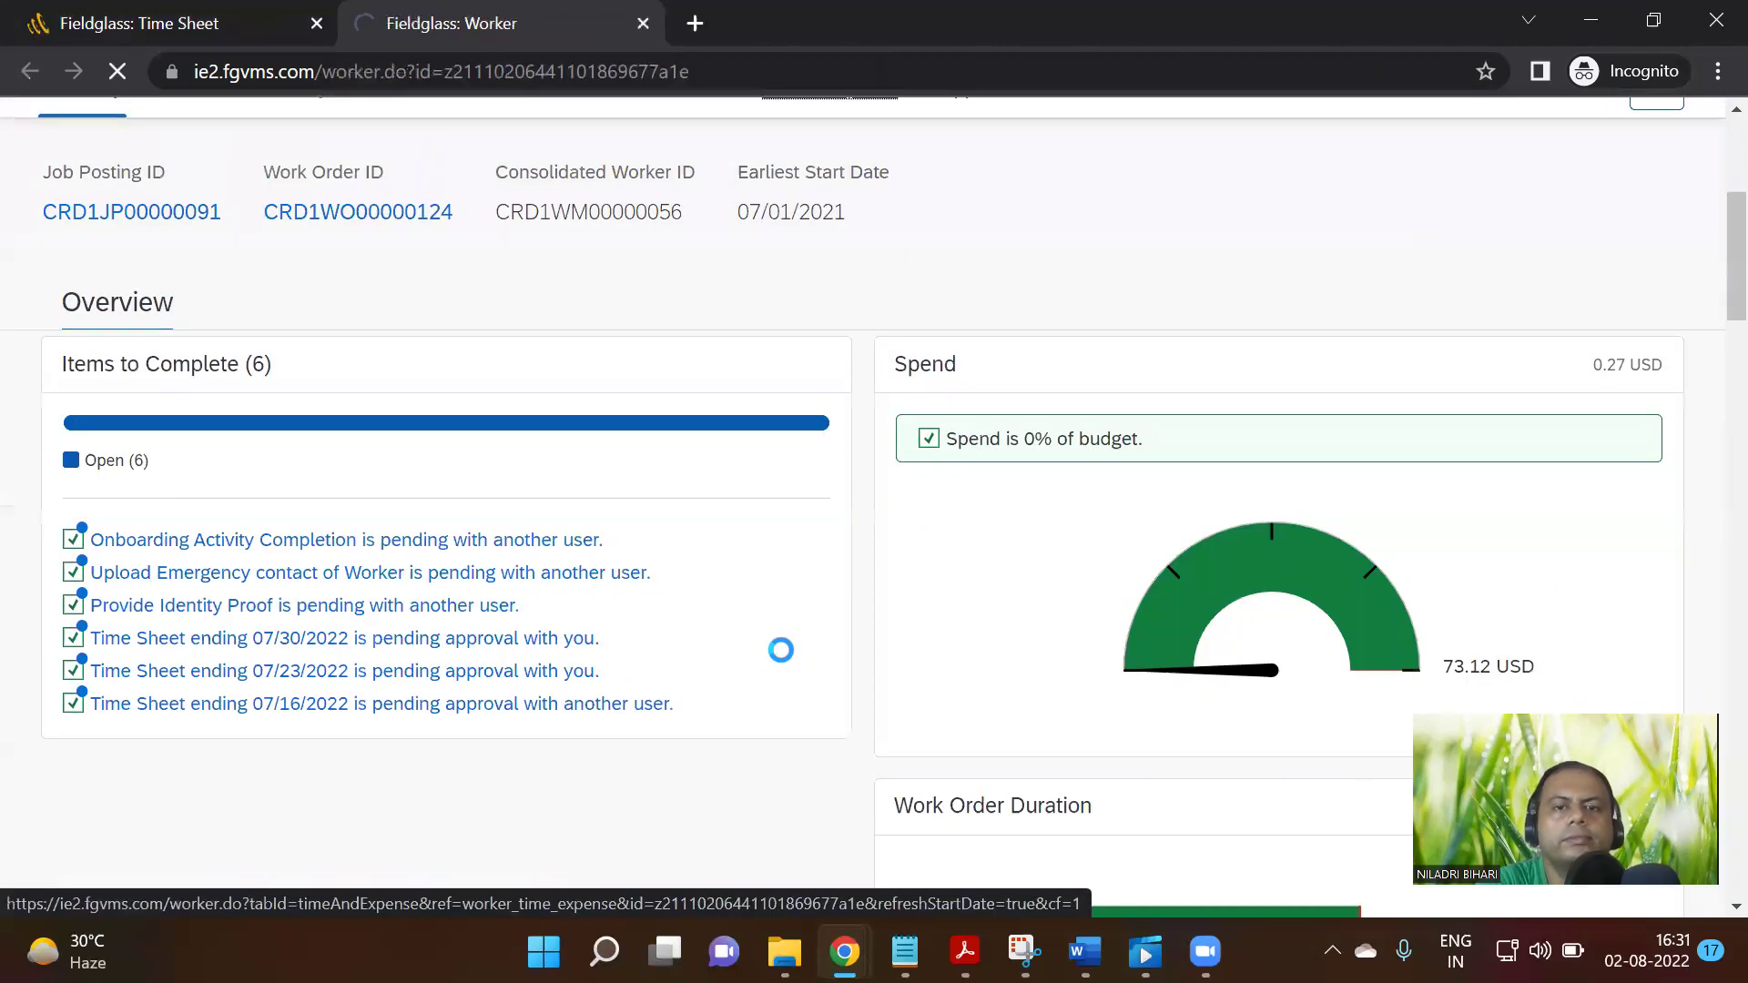
{"action": "scroll", "coordinate": [782, 654], "scroll_direction": "down", "scroll_amount": 6}
{"action": "scroll", "coordinate": [783, 649], "scroll_direction": "up", "scroll_amount": 12}
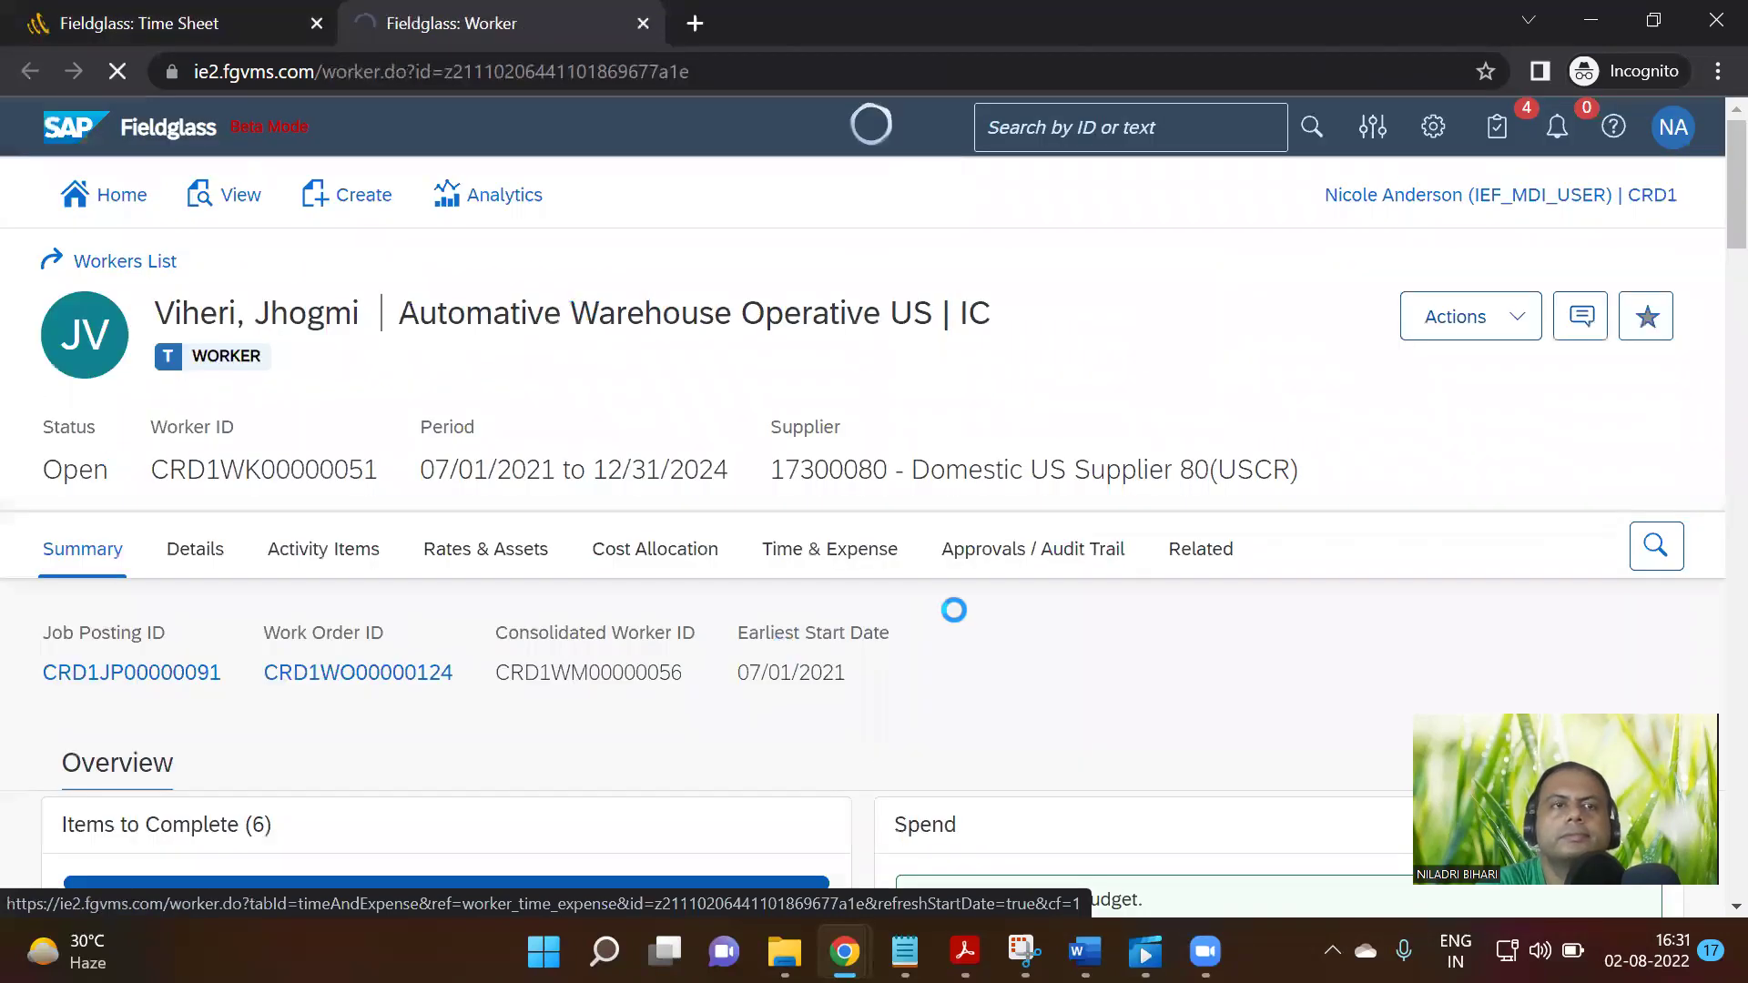
{"action": "left_click", "coordinate": [205, 23]}
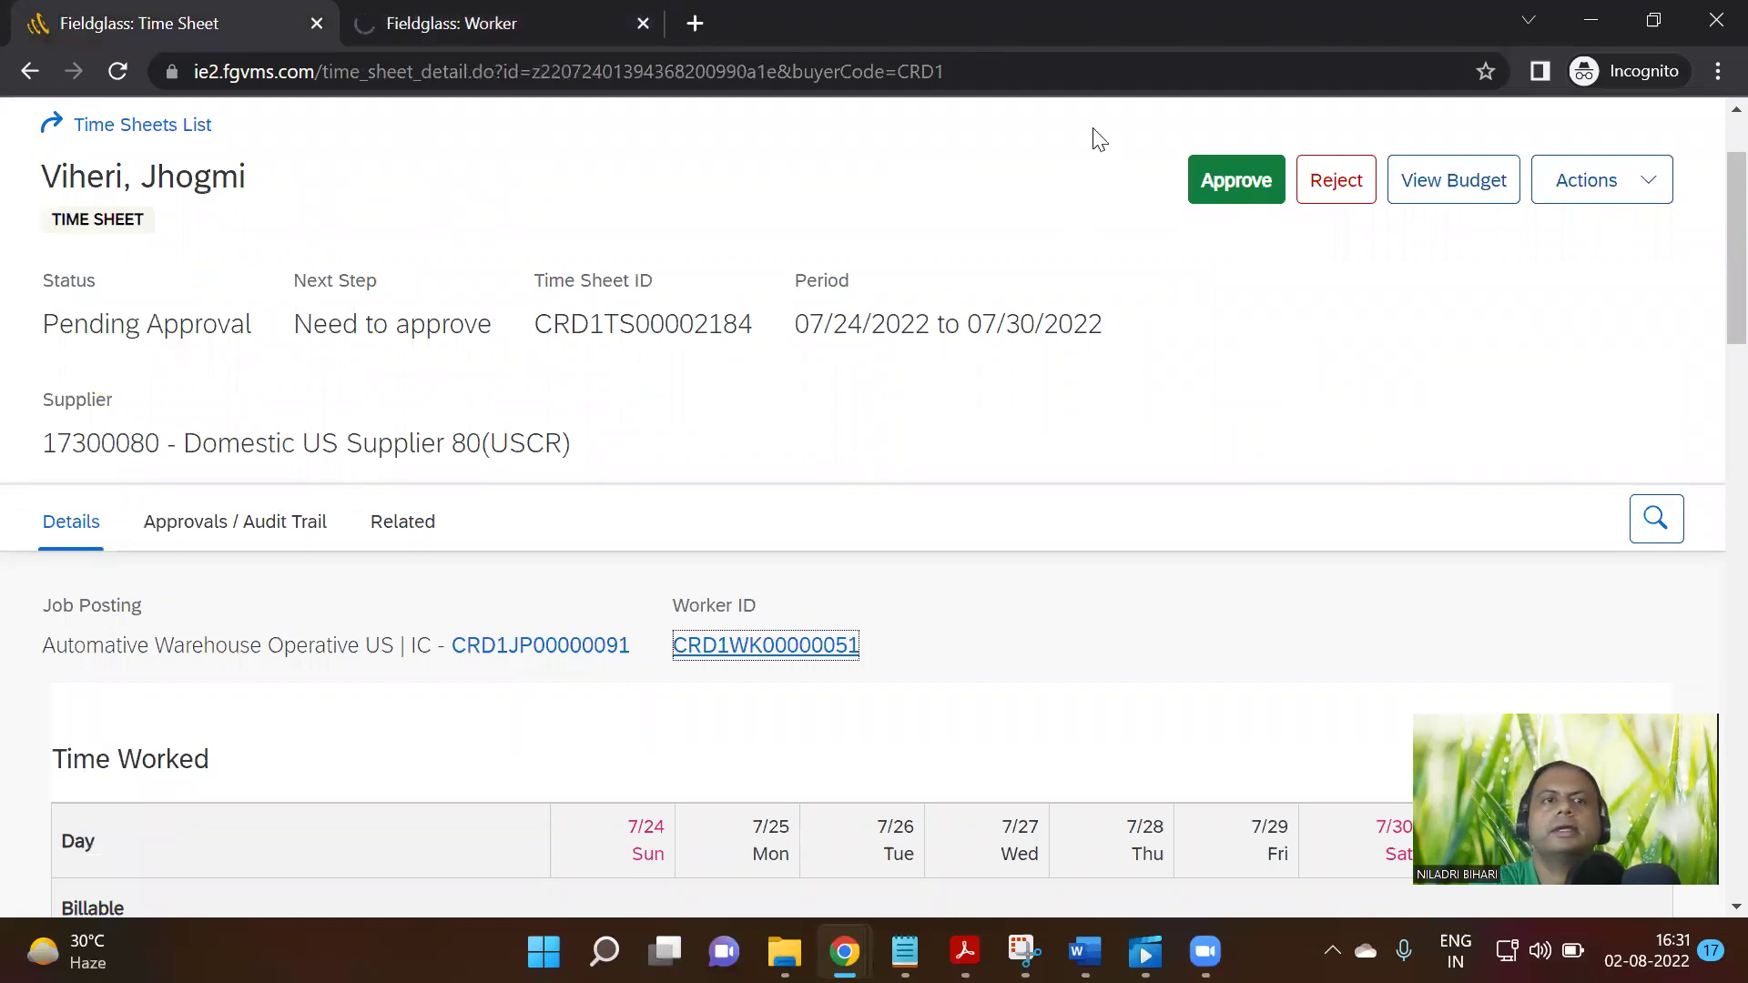
Approve time sheet CRD1TS00002184 through the Approve Time Sheet dialog
{"action": "left_click", "coordinate": [1249, 183]}
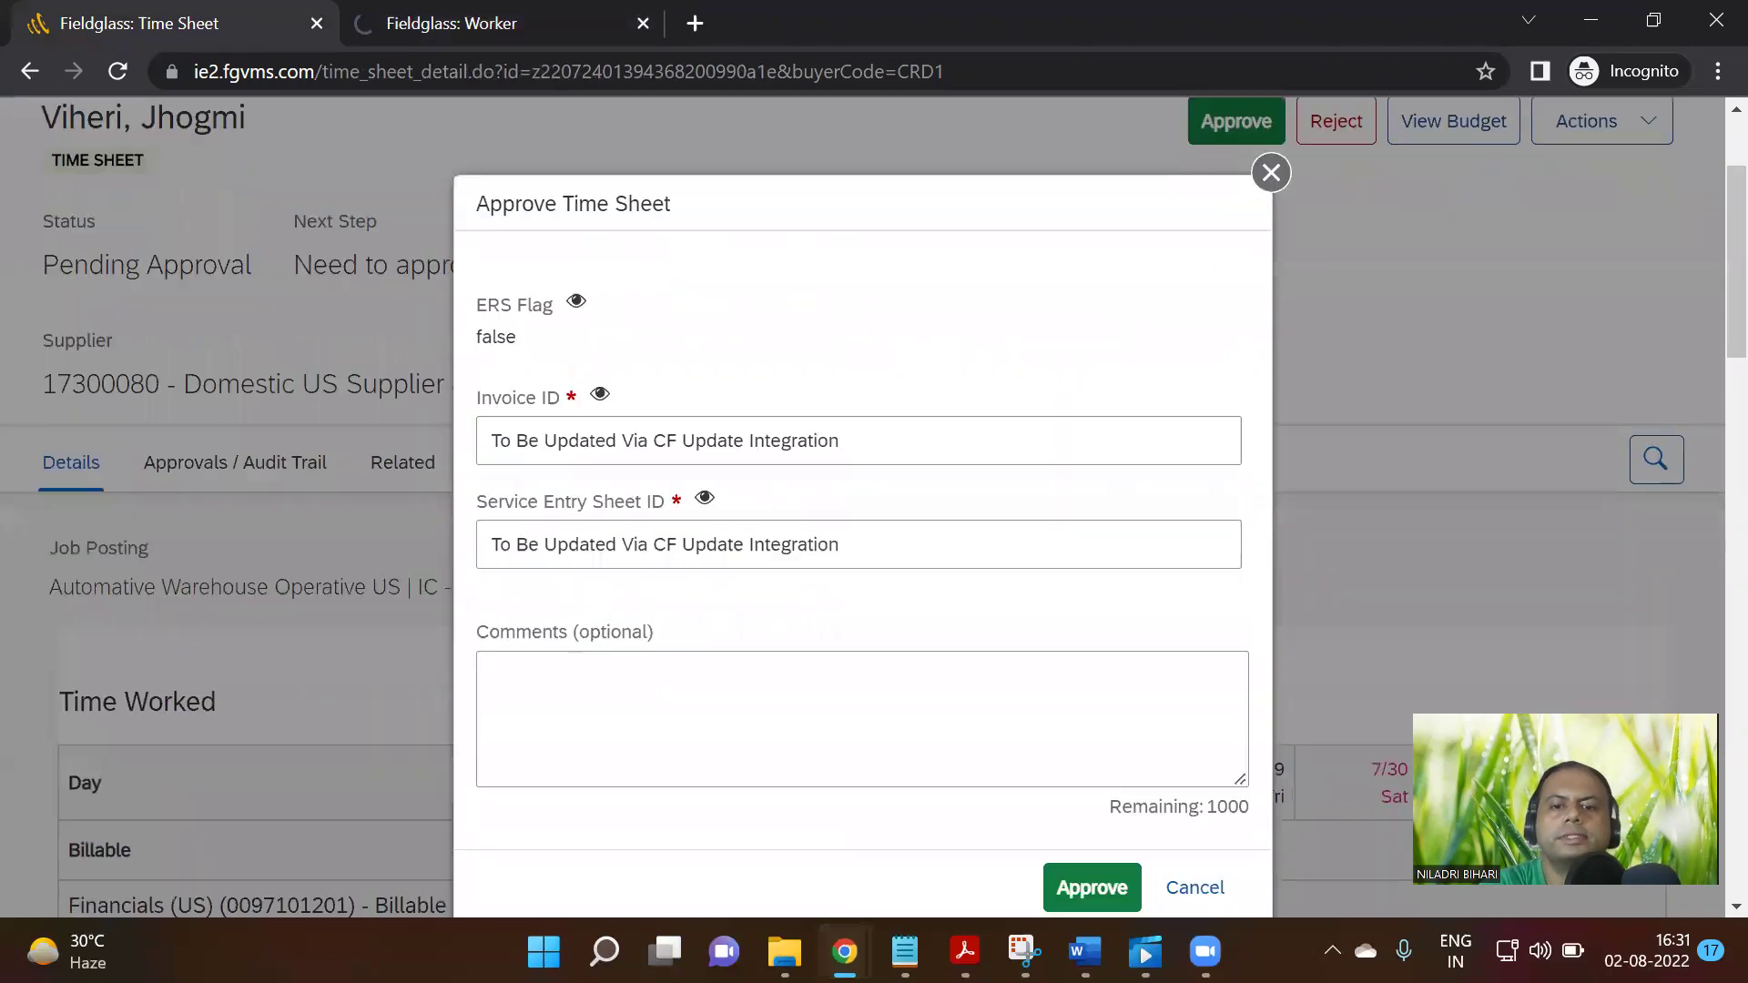
{"action": "mouse_move", "coordinate": [844, 951]}
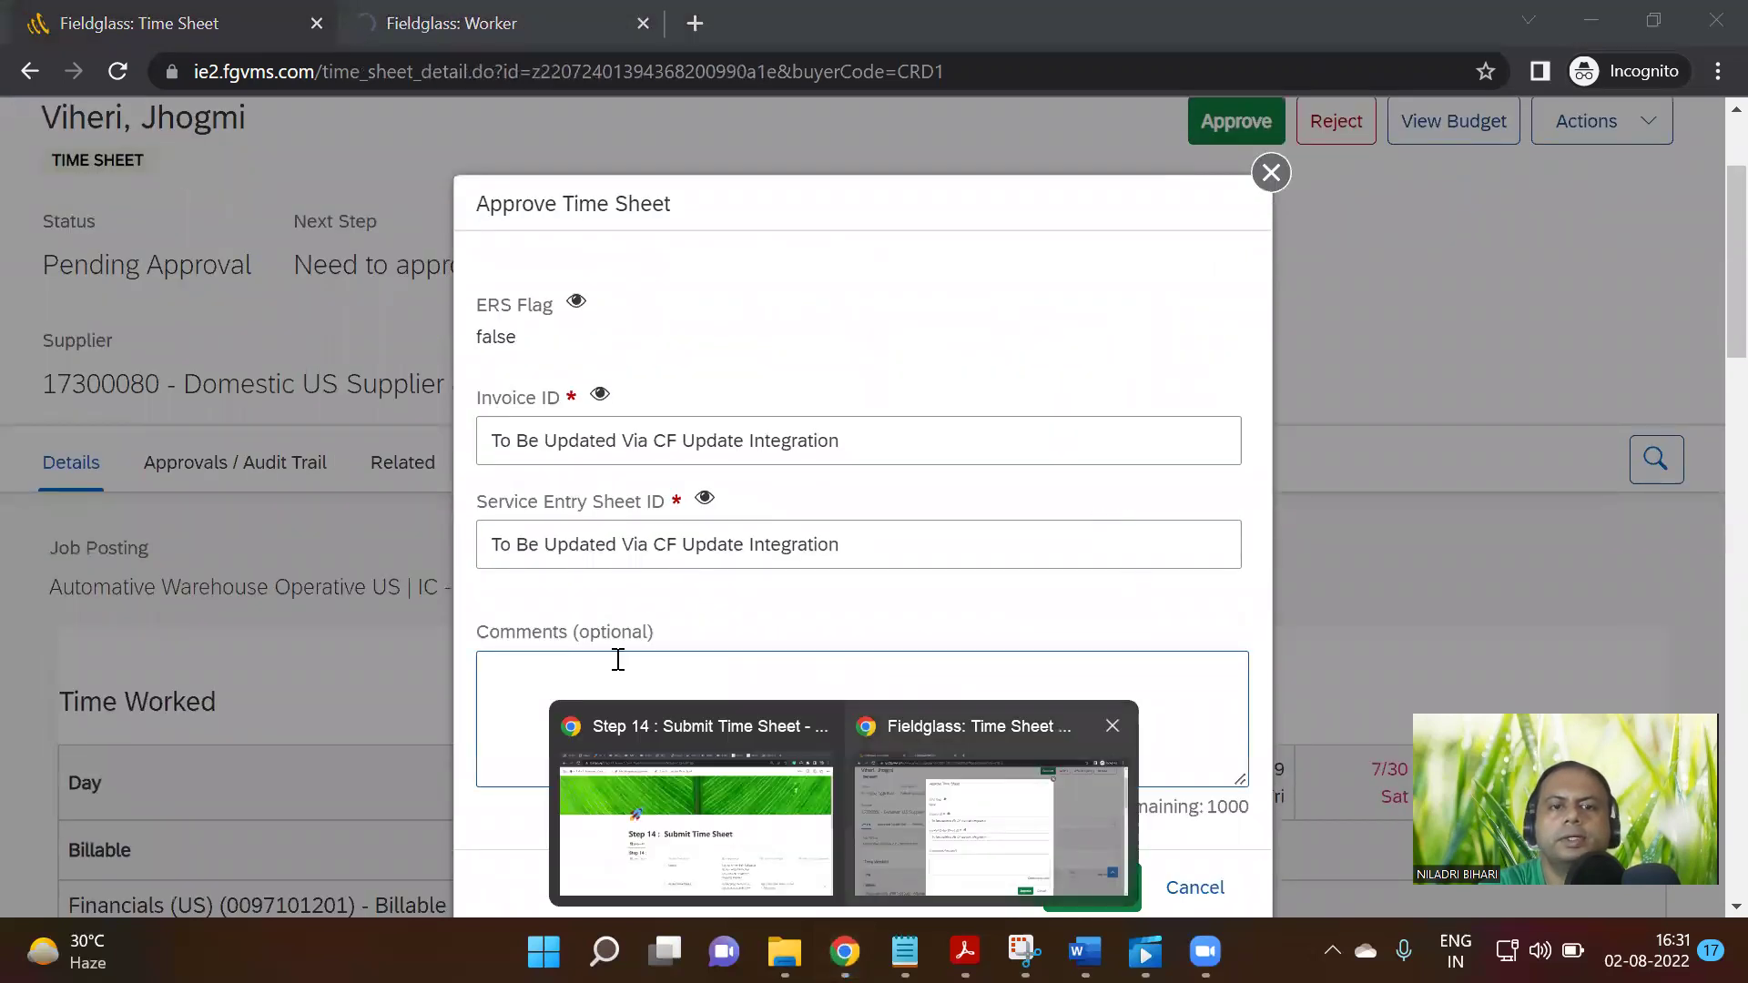
{"action": "left_click", "coordinate": [619, 659]}
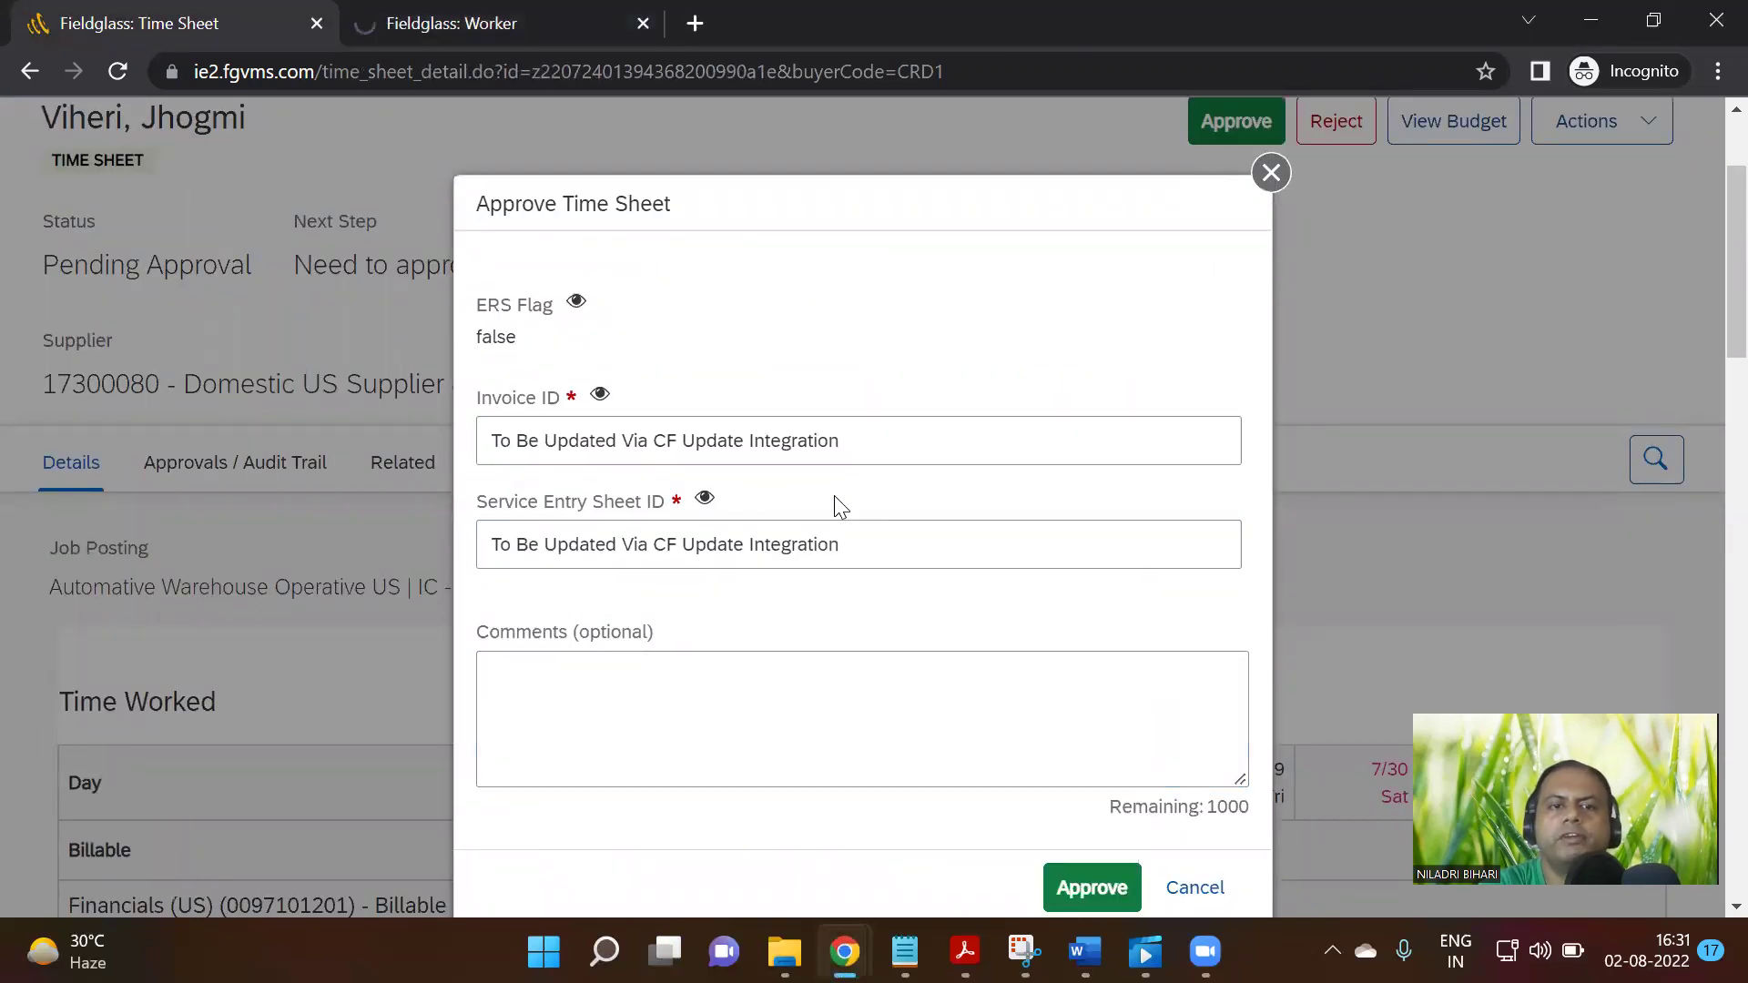
{"action": "scroll", "coordinate": [1002, 592], "scroll_direction": "down", "scroll_amount": 3}
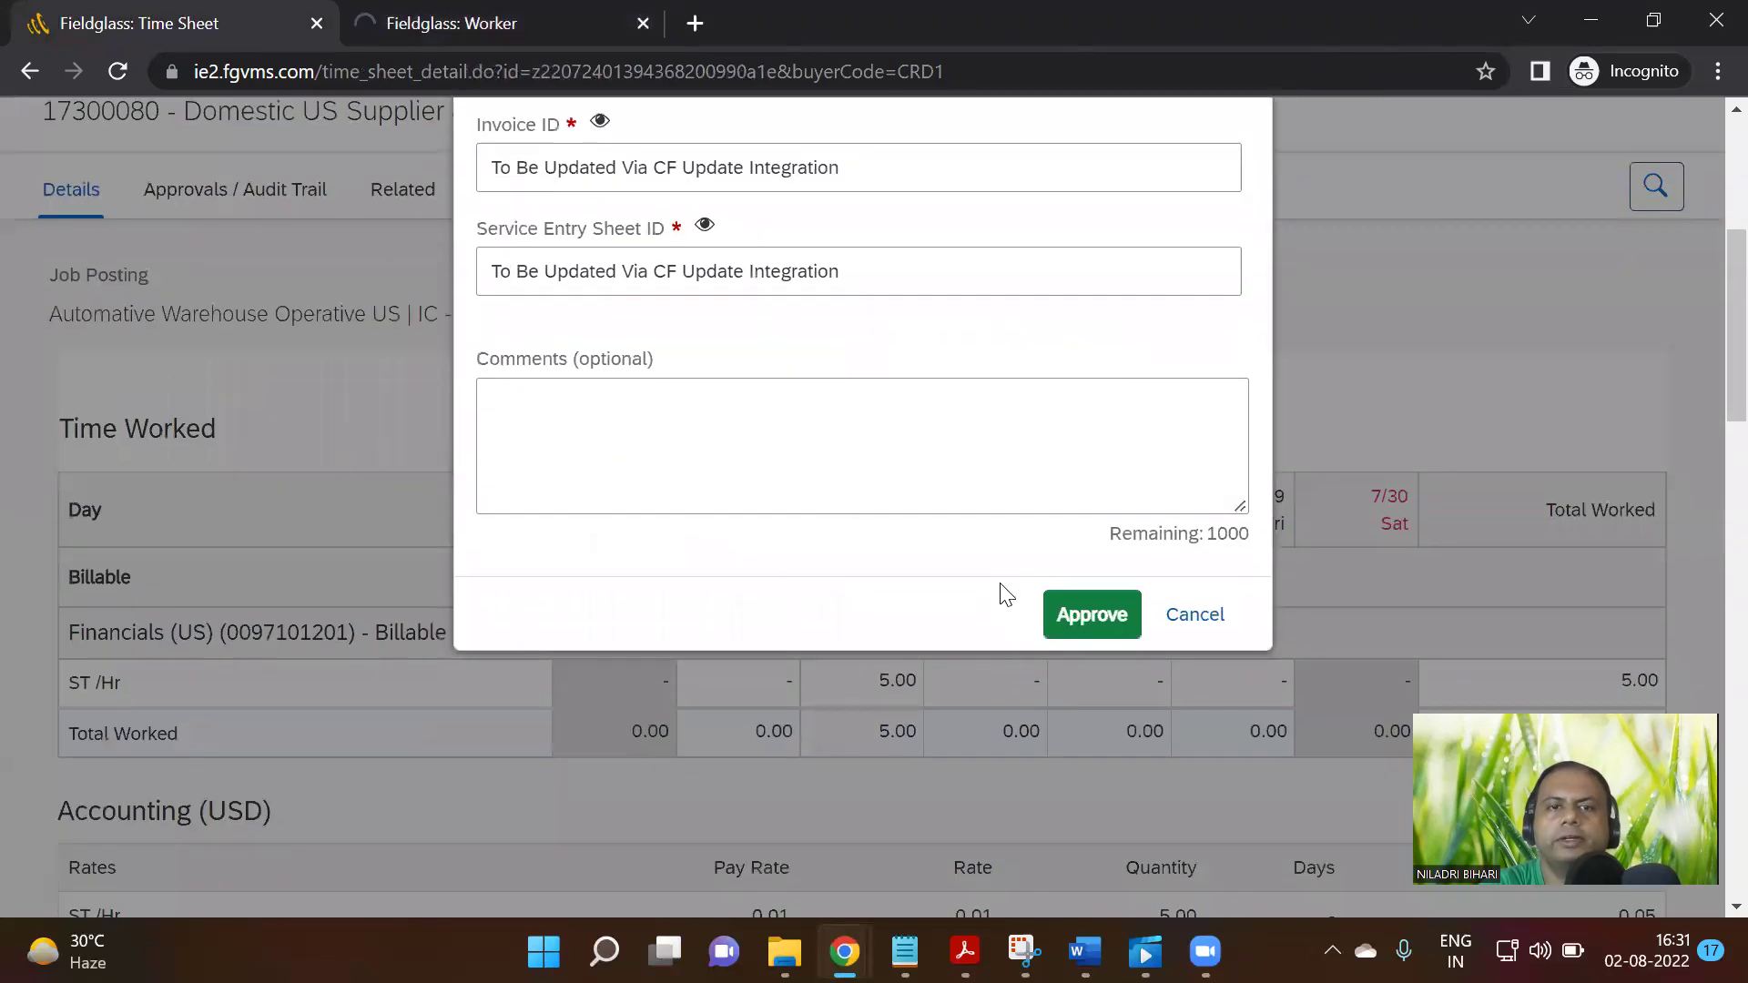
{"action": "left_click", "coordinate": [1102, 612]}
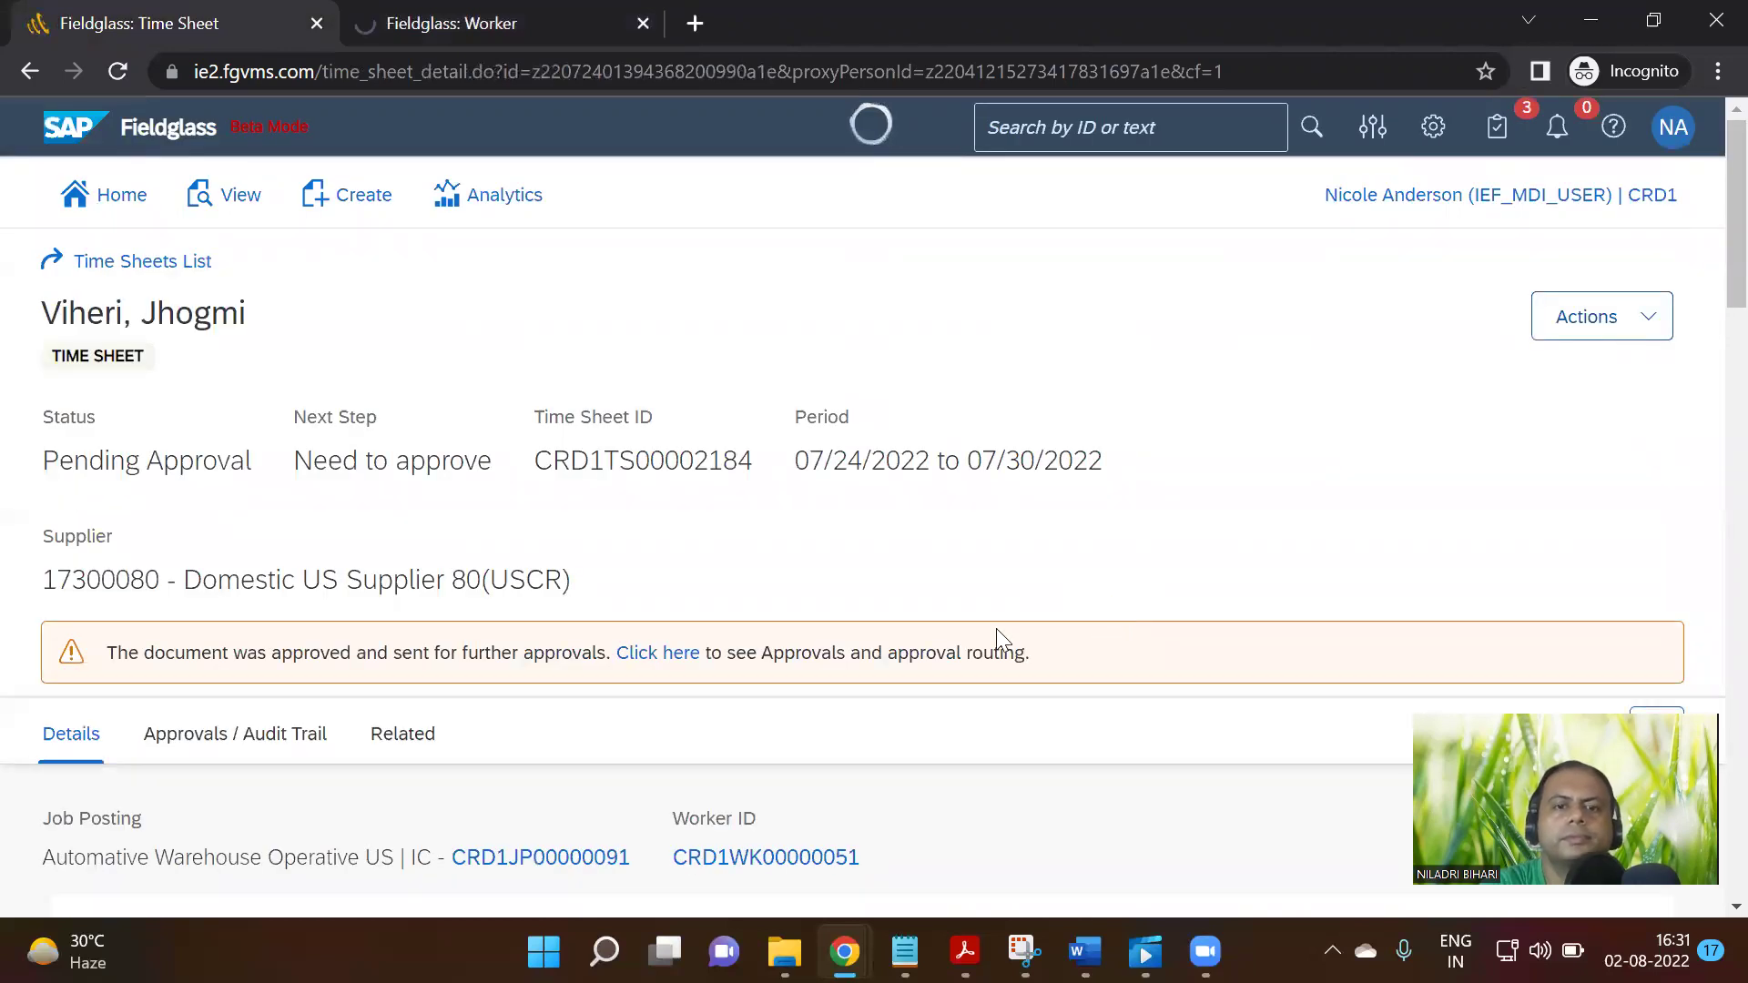
Review the time sheet's Approvals / Audit Trail and open its approval group routing
{"action": "left_click", "coordinate": [686, 665]}
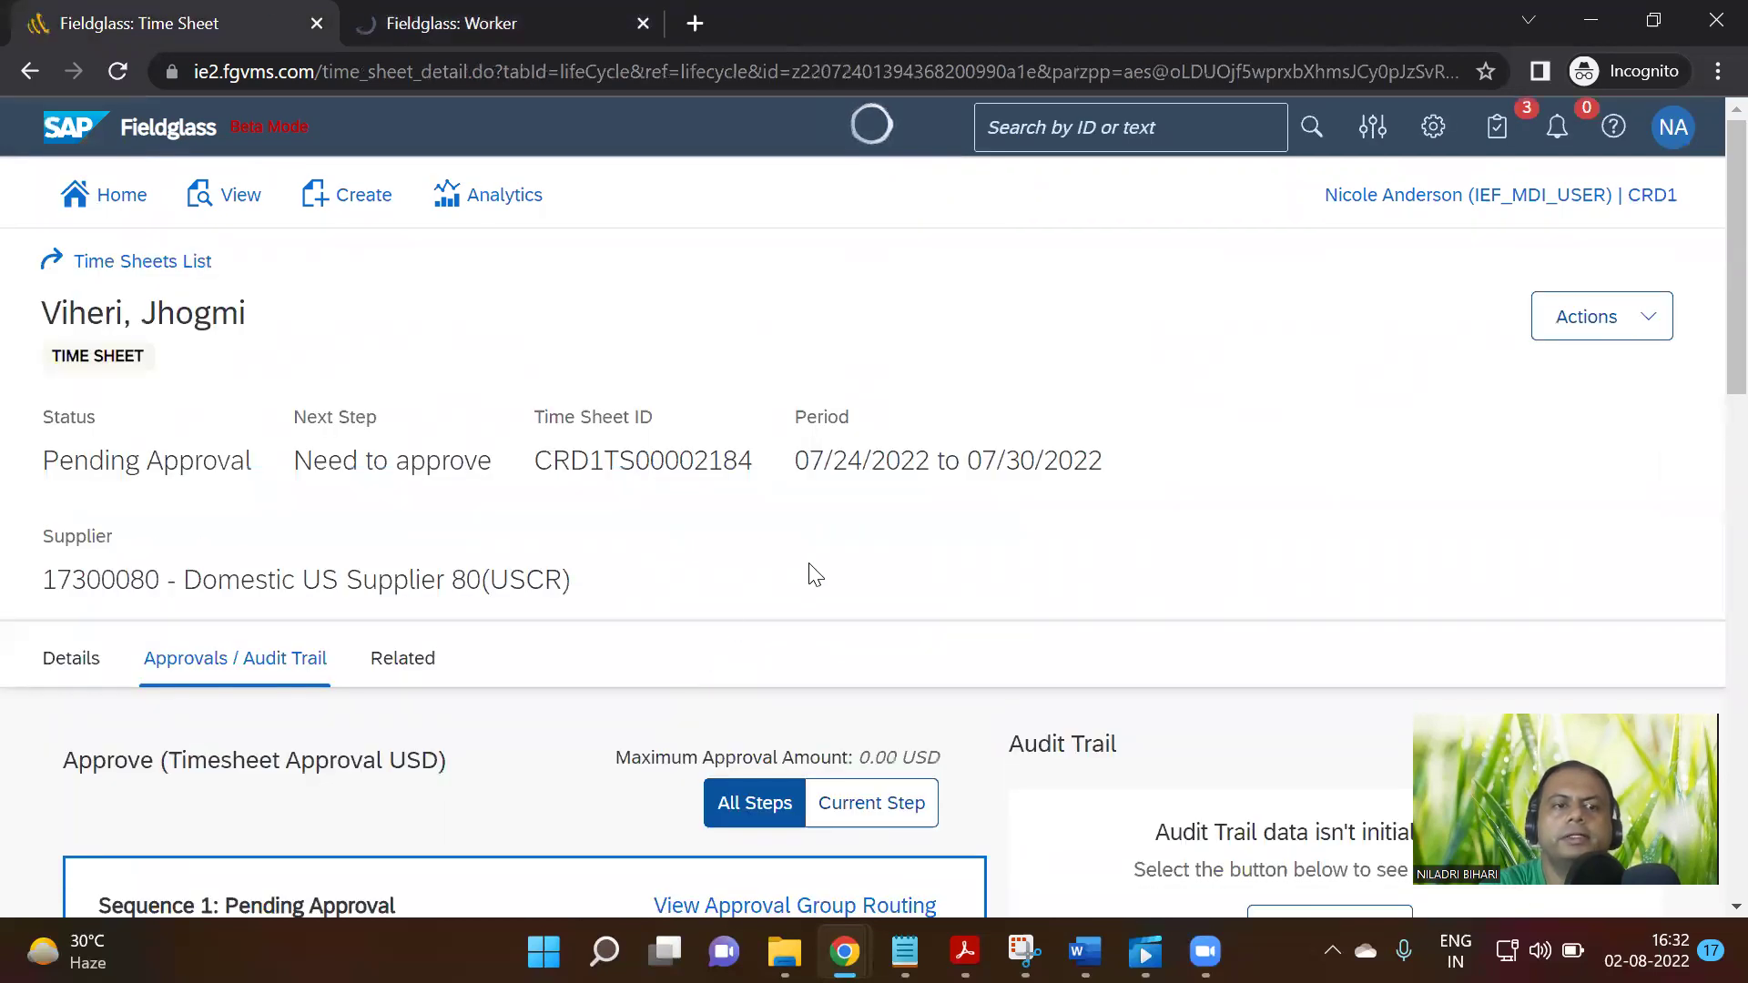
{"action": "scroll", "coordinate": [815, 573], "scroll_direction": "down", "scroll_amount": 12}
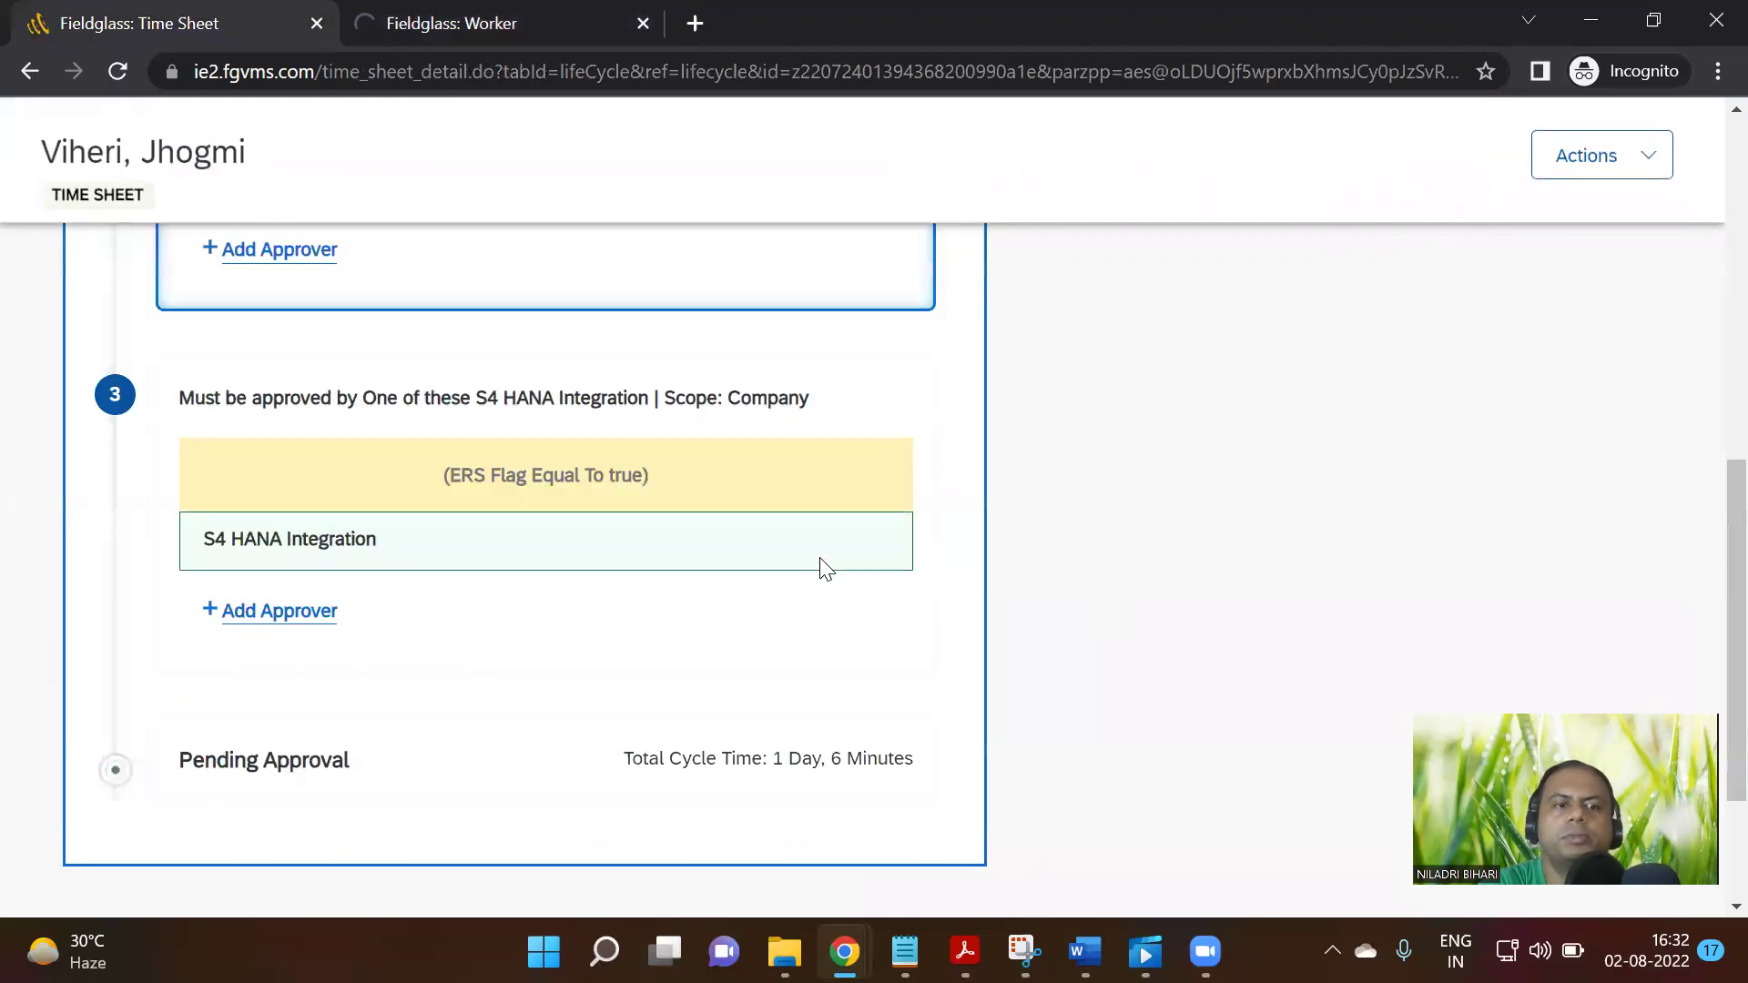
{"action": "scroll", "coordinate": [716, 576], "scroll_direction": "down", "scroll_amount": 2}
{"action": "scroll", "coordinate": [716, 576], "scroll_direction": "up", "scroll_amount": 6}
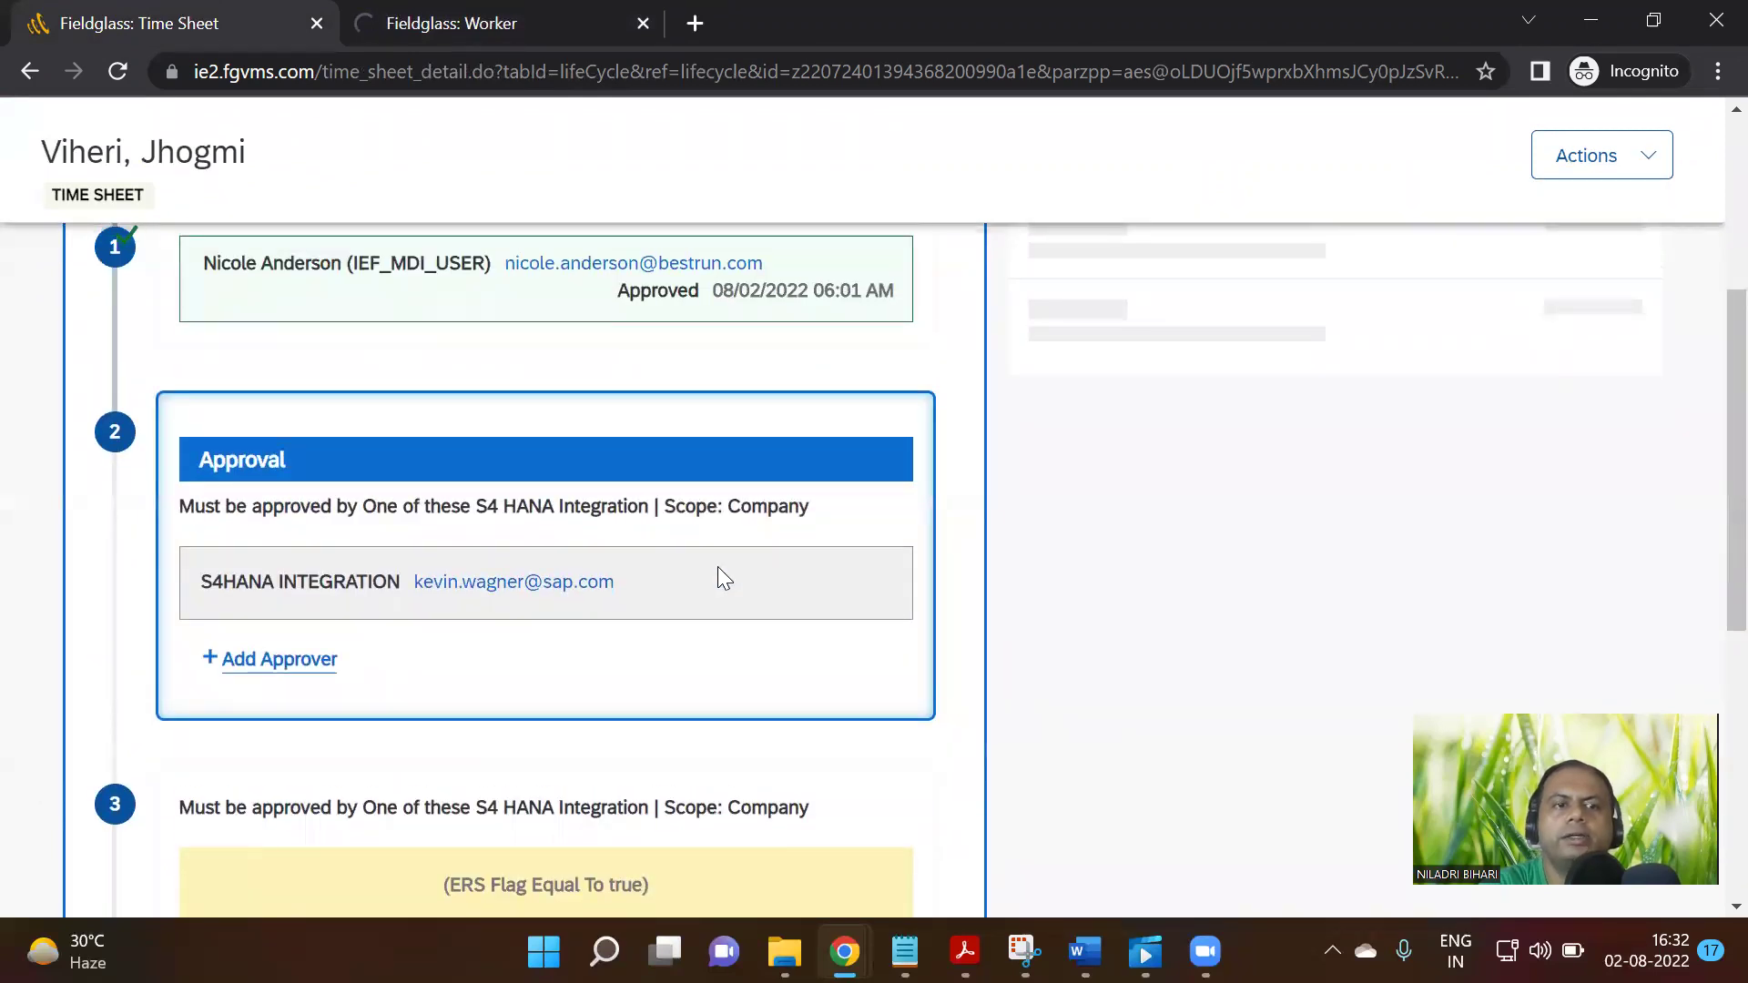
{"action": "scroll", "coordinate": [718, 568], "scroll_direction": "down", "scroll_amount": 3}
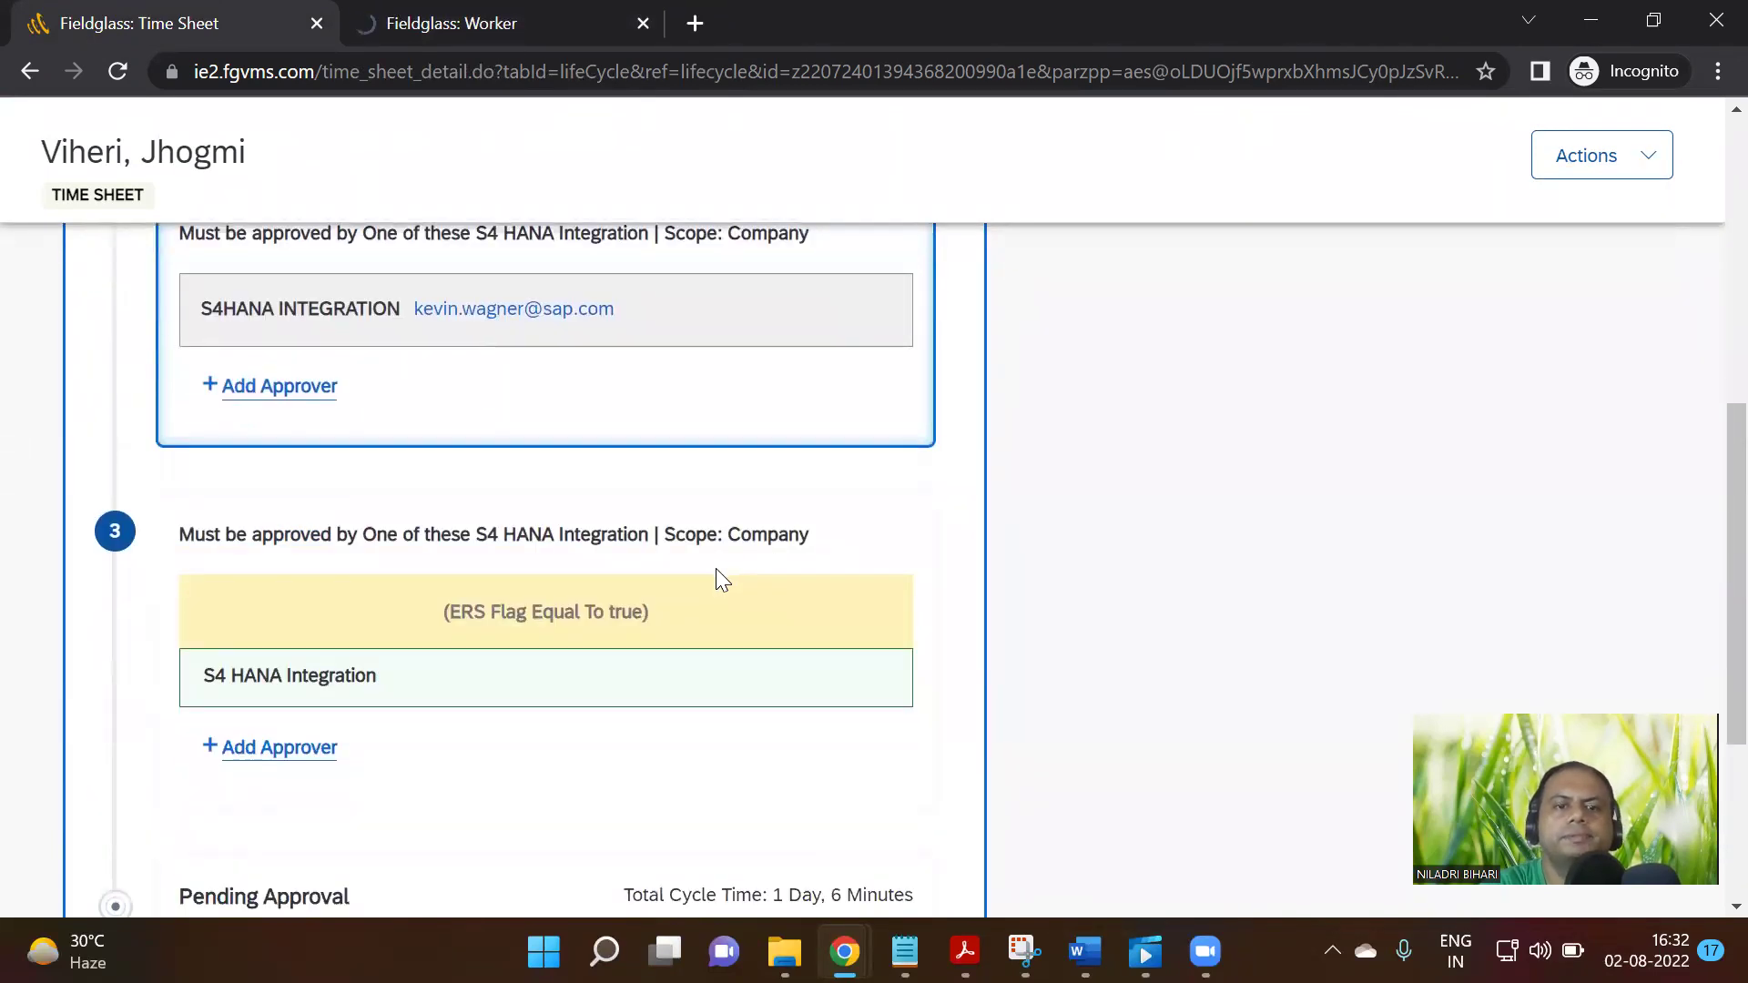
{"action": "scroll", "coordinate": [716, 568], "scroll_direction": "up", "scroll_amount": 1}
{"action": "scroll", "coordinate": [716, 568], "scroll_direction": "down", "scroll_amount": 3}
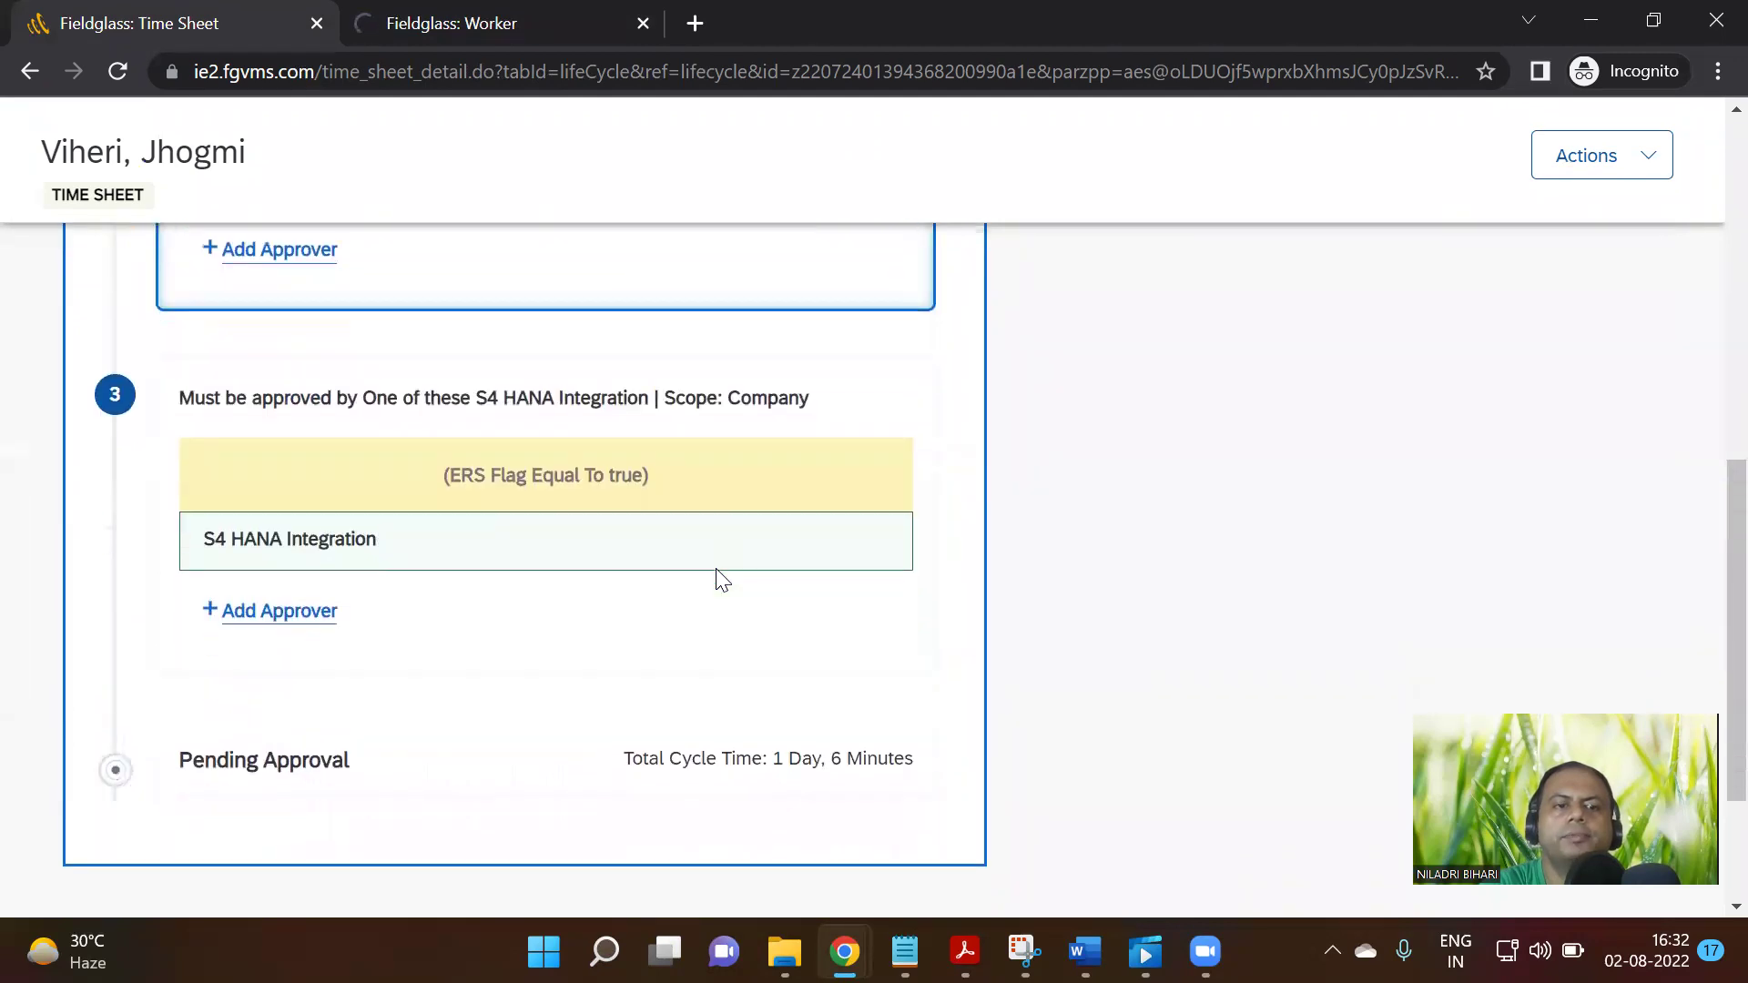
{"action": "scroll", "coordinate": [724, 578], "scroll_direction": "down", "scroll_amount": 2}
{"action": "scroll", "coordinate": [1018, 624], "scroll_direction": "up", "scroll_amount": 9}
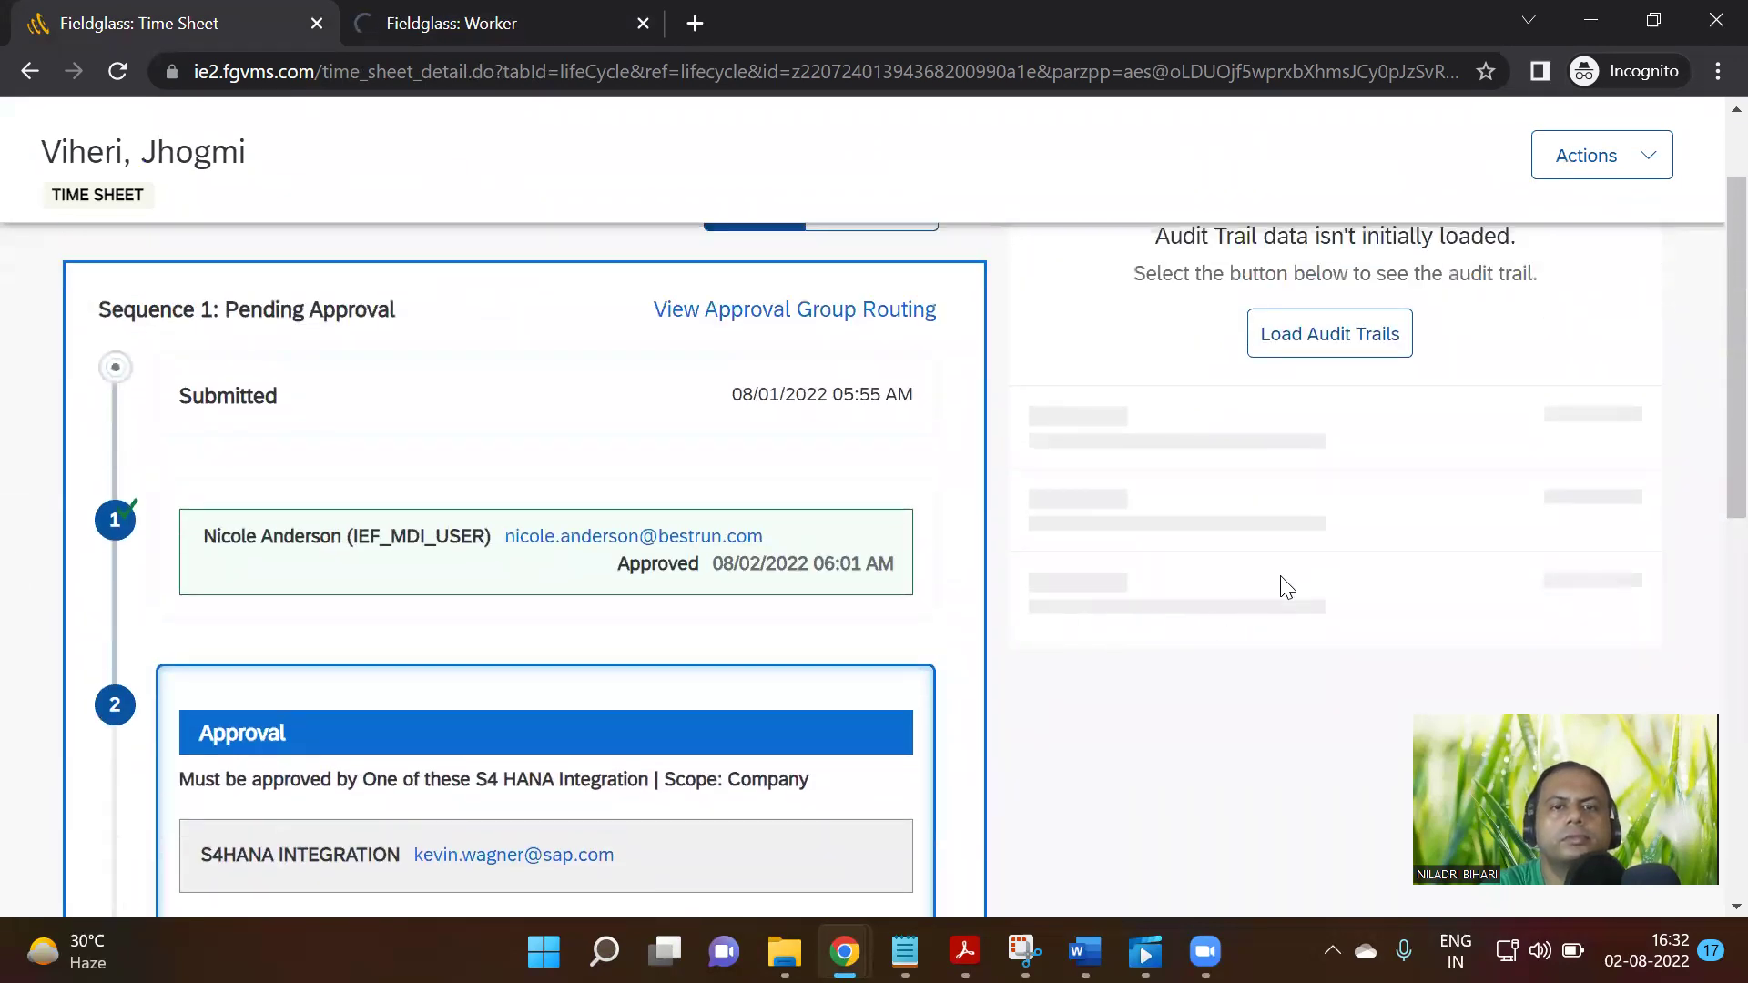
{"action": "left_click", "coordinate": [554, 13]}
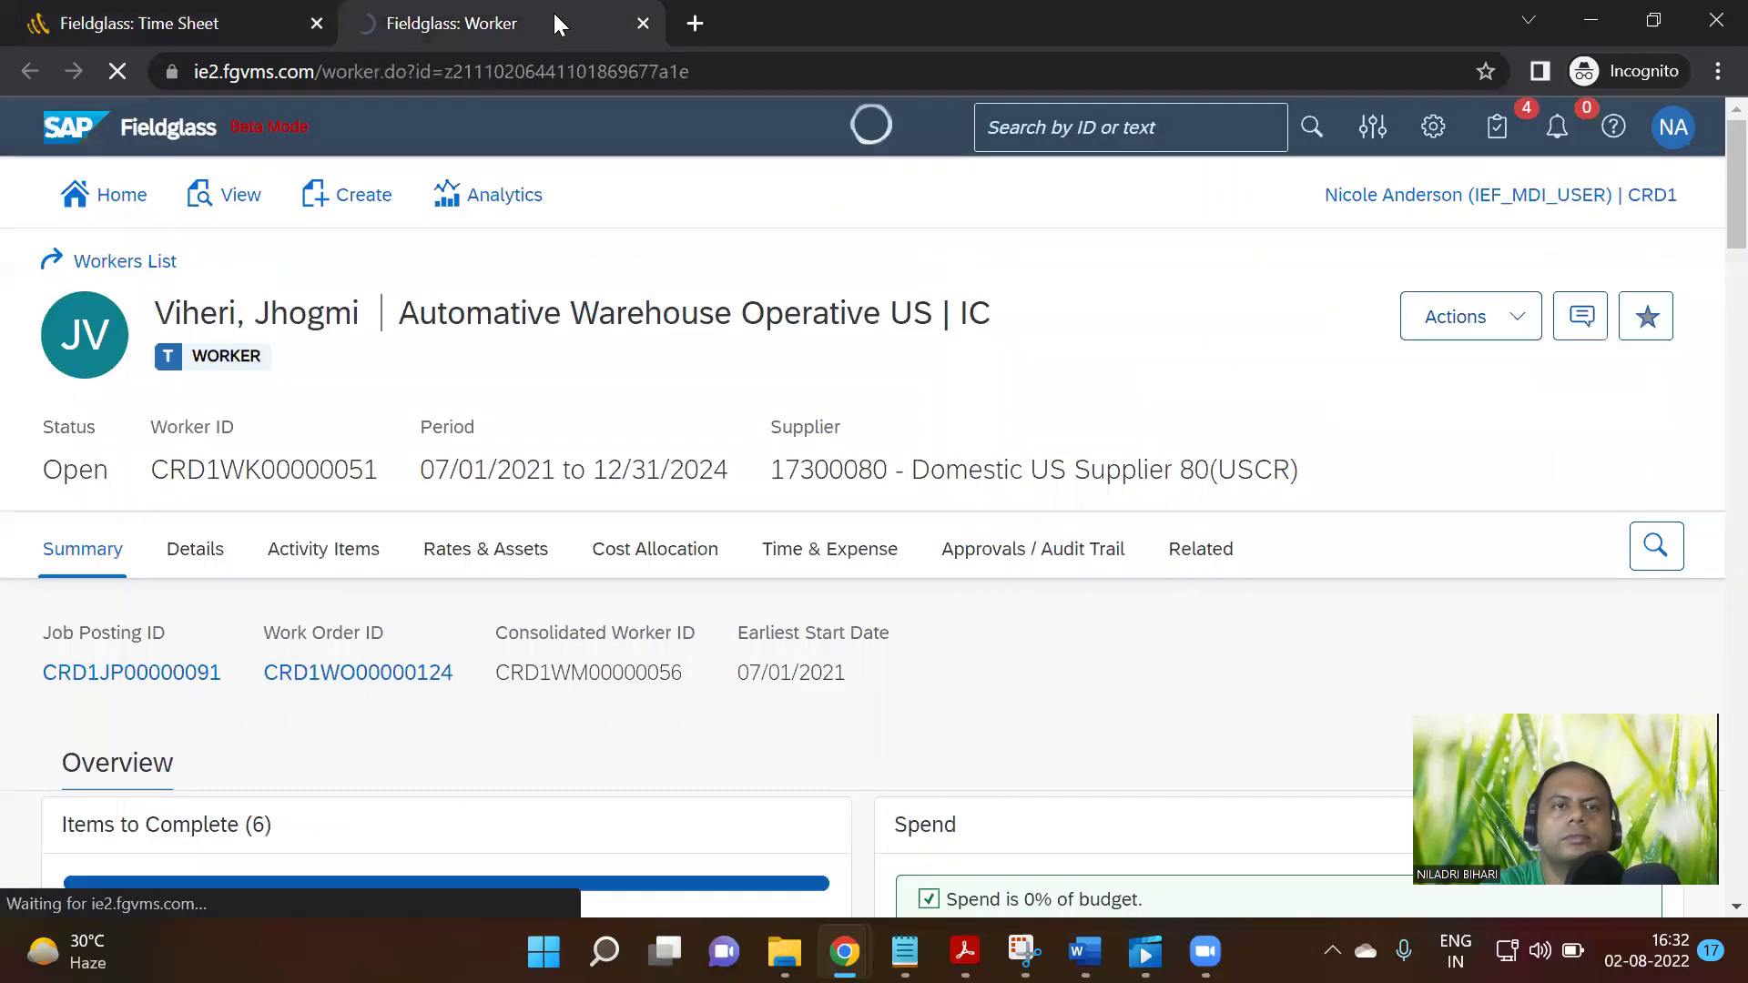
{"action": "left_click", "coordinate": [204, 13]}
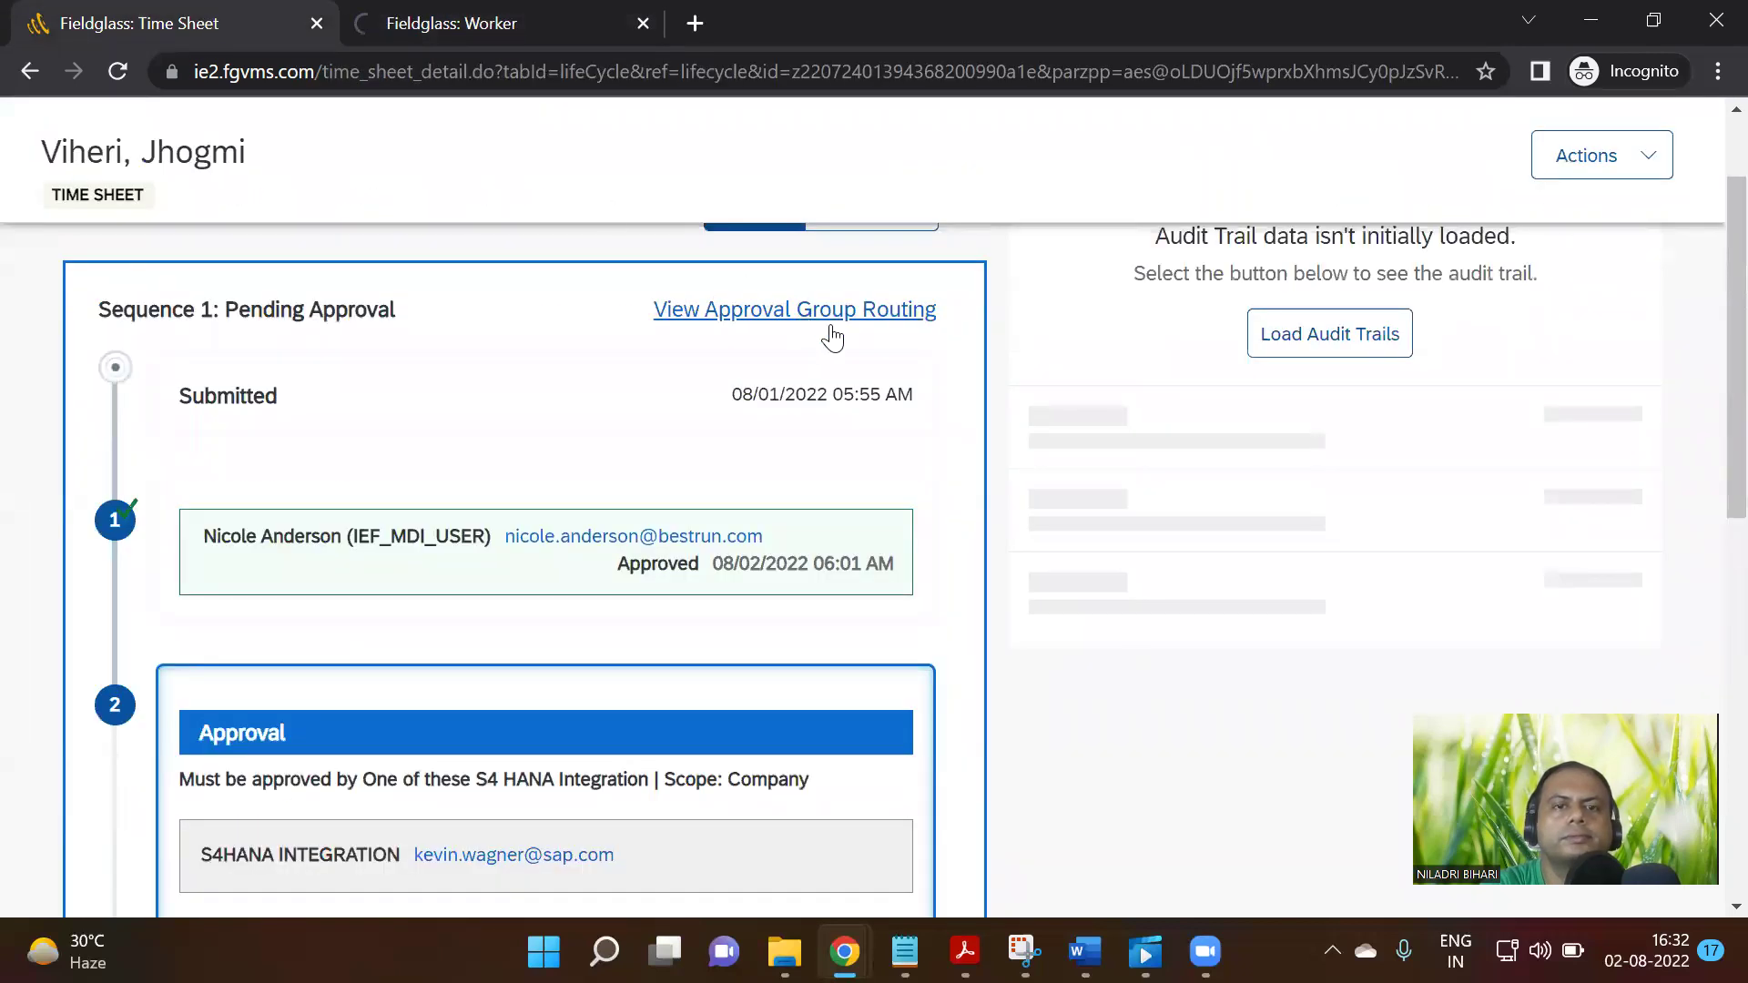
{"action": "left_click", "coordinate": [833, 311]}
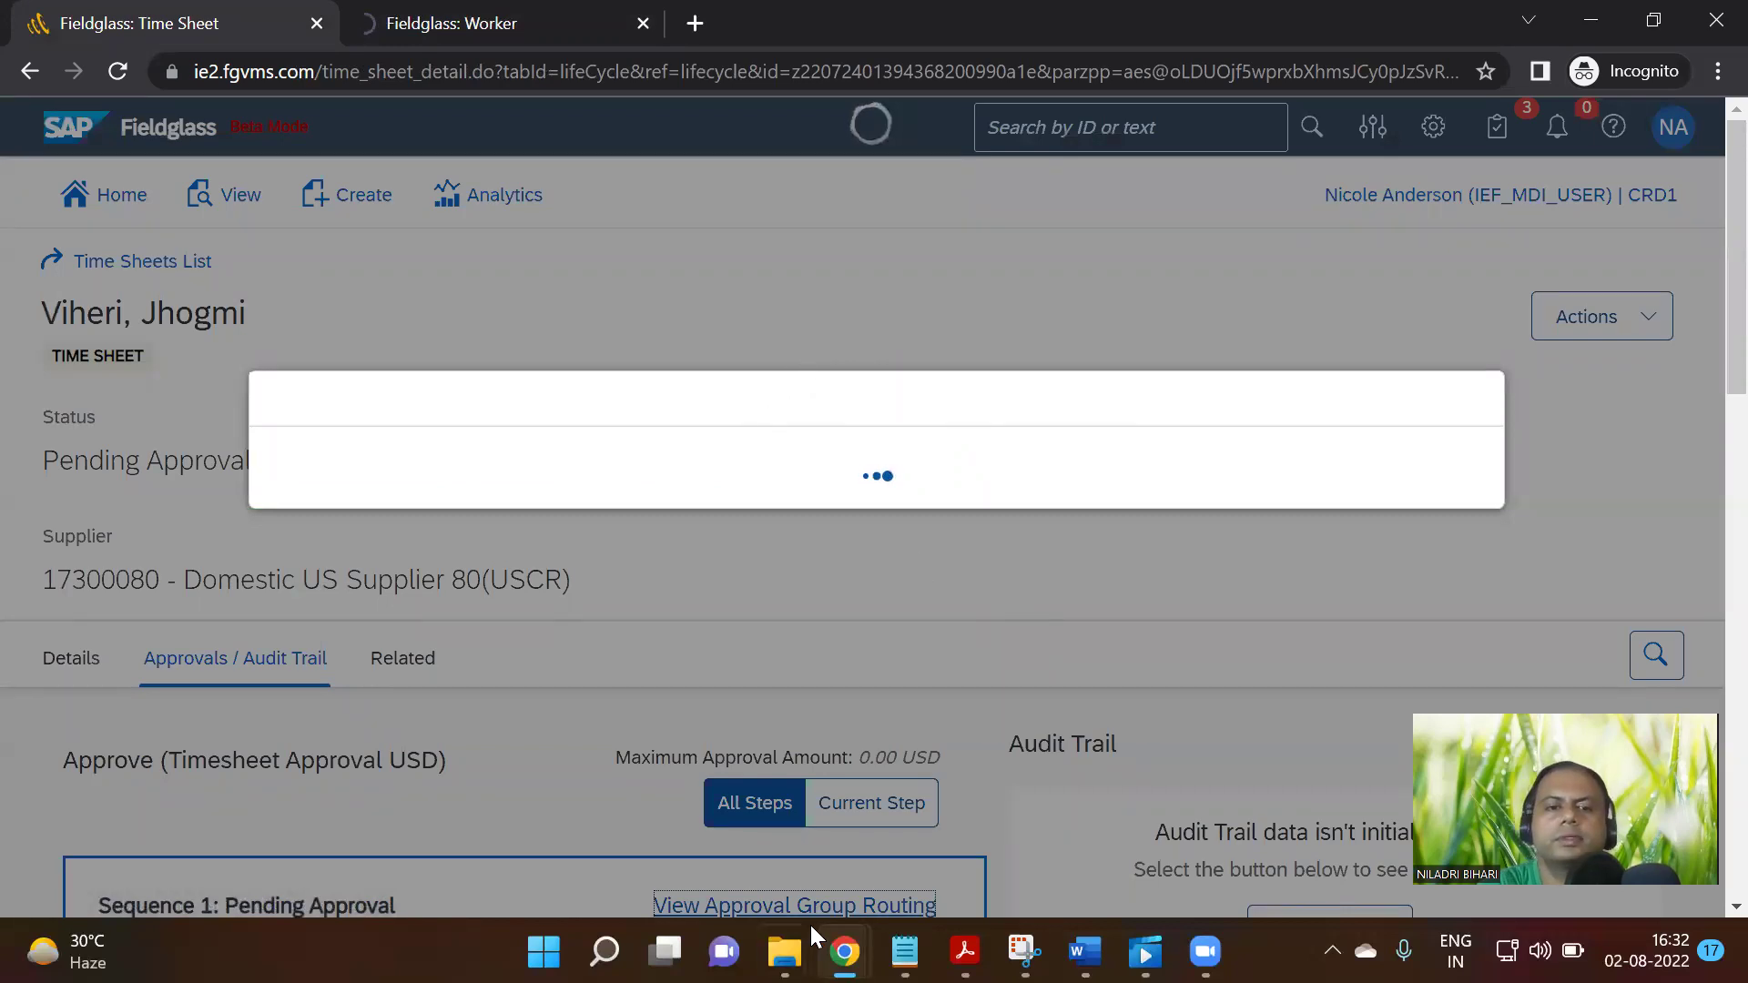
Switch to the Notion Step 14 page to check test step 4's expected routing
{"action": "mouse_move", "coordinate": [844, 952]}
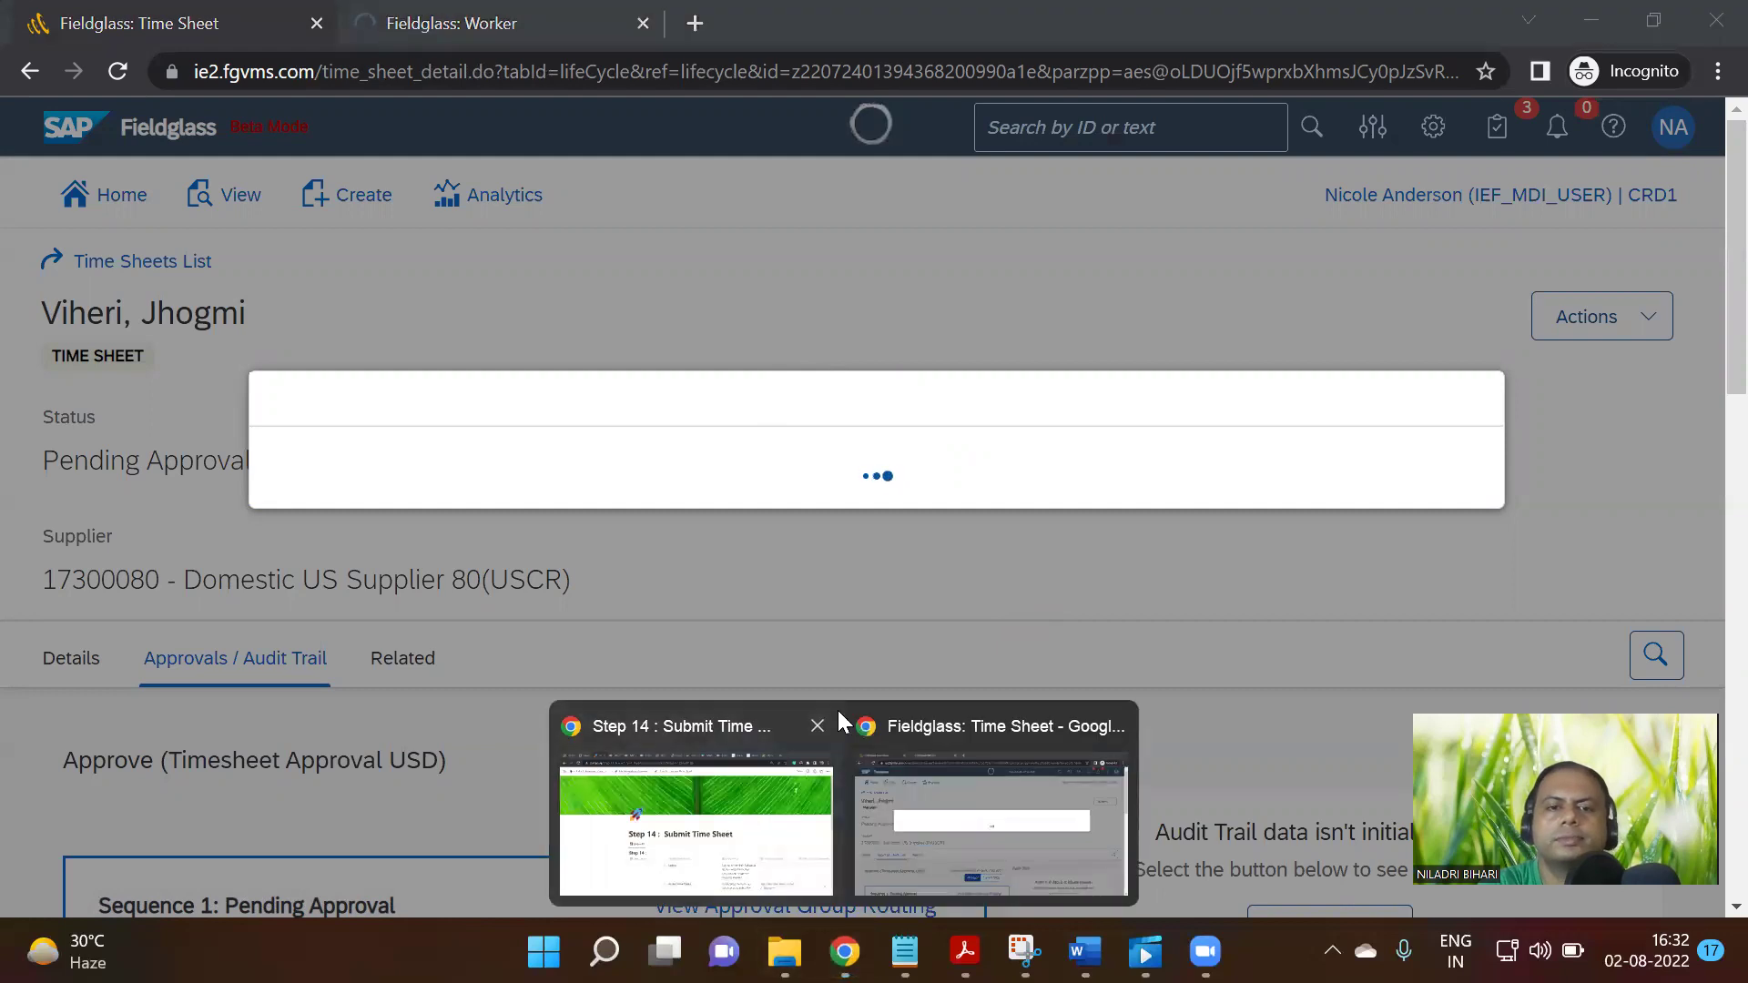
{"action": "left_click", "coordinate": [838, 715]}
{"action": "scroll", "coordinate": [1017, 702], "scroll_direction": "down", "scroll_amount": 5}
Scroll through the Step 14 test steps, then bring the Fieldglass window back to the front
{"action": "scroll", "coordinate": [973, 742], "scroll_direction": "down", "scroll_amount": 4}
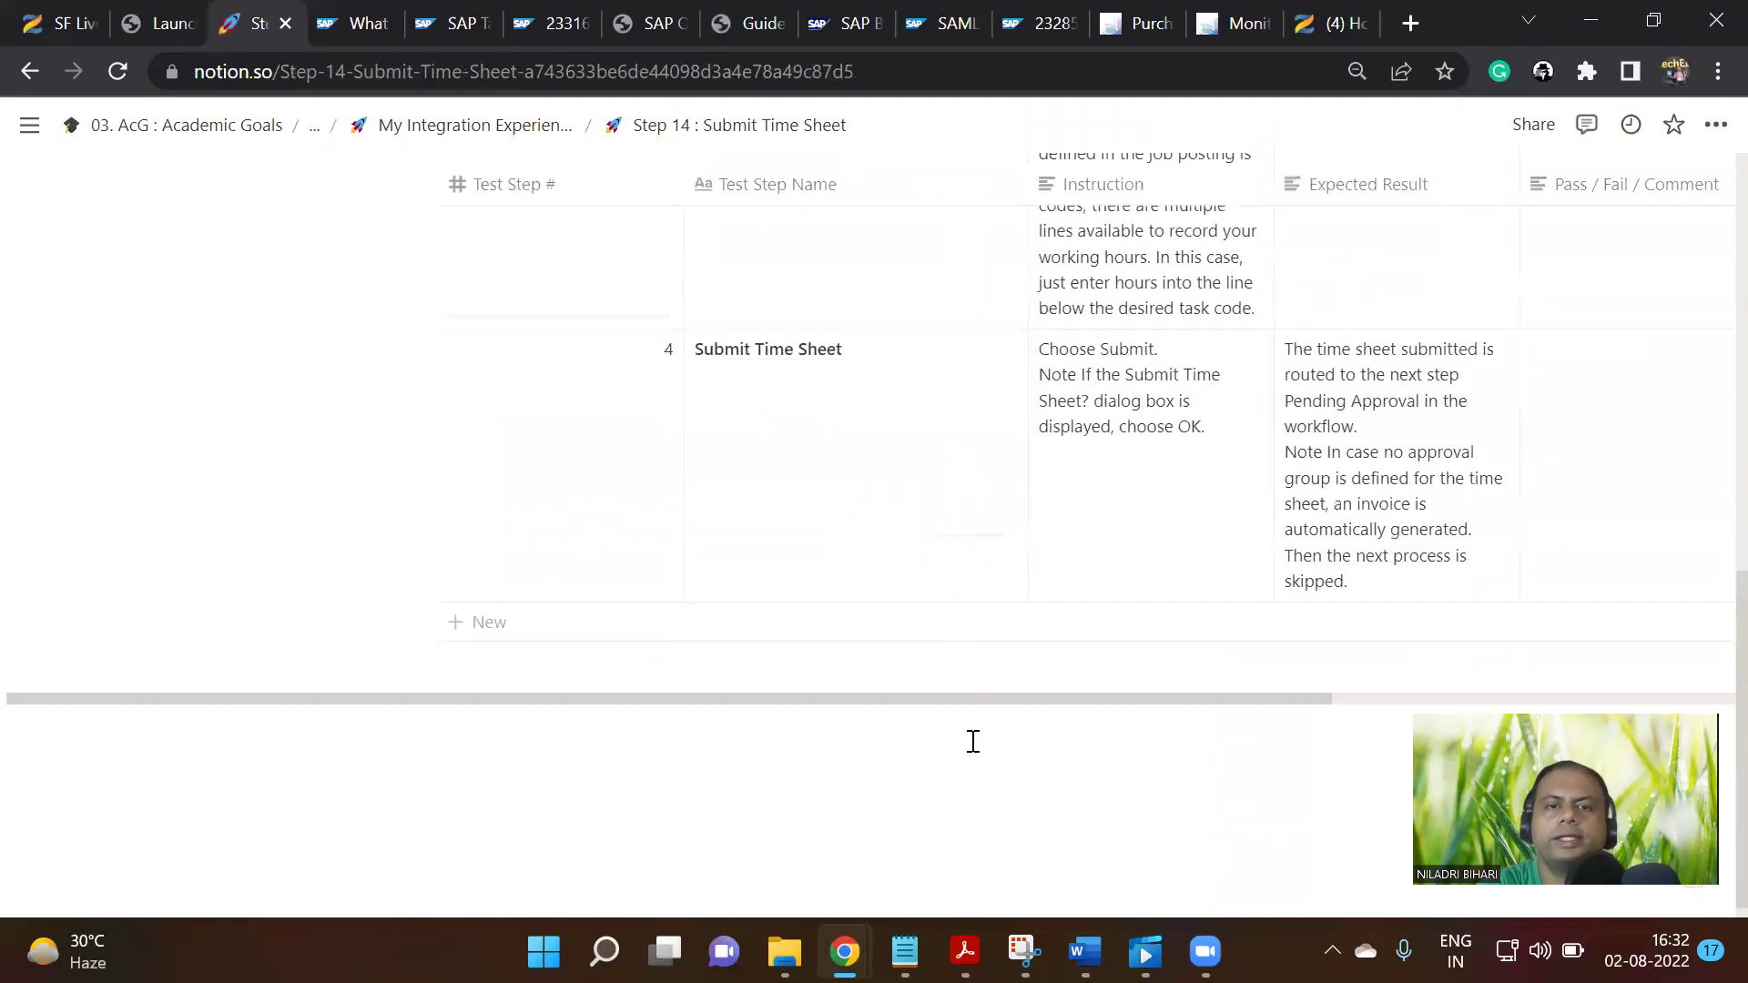
{"action": "scroll", "coordinate": [977, 752], "scroll_direction": "up", "scroll_amount": 10}
{"action": "scroll", "coordinate": [977, 752], "scroll_direction": "down", "scroll_amount": 2}
{"action": "scroll", "coordinate": [972, 749], "scroll_direction": "up", "scroll_amount": 2}
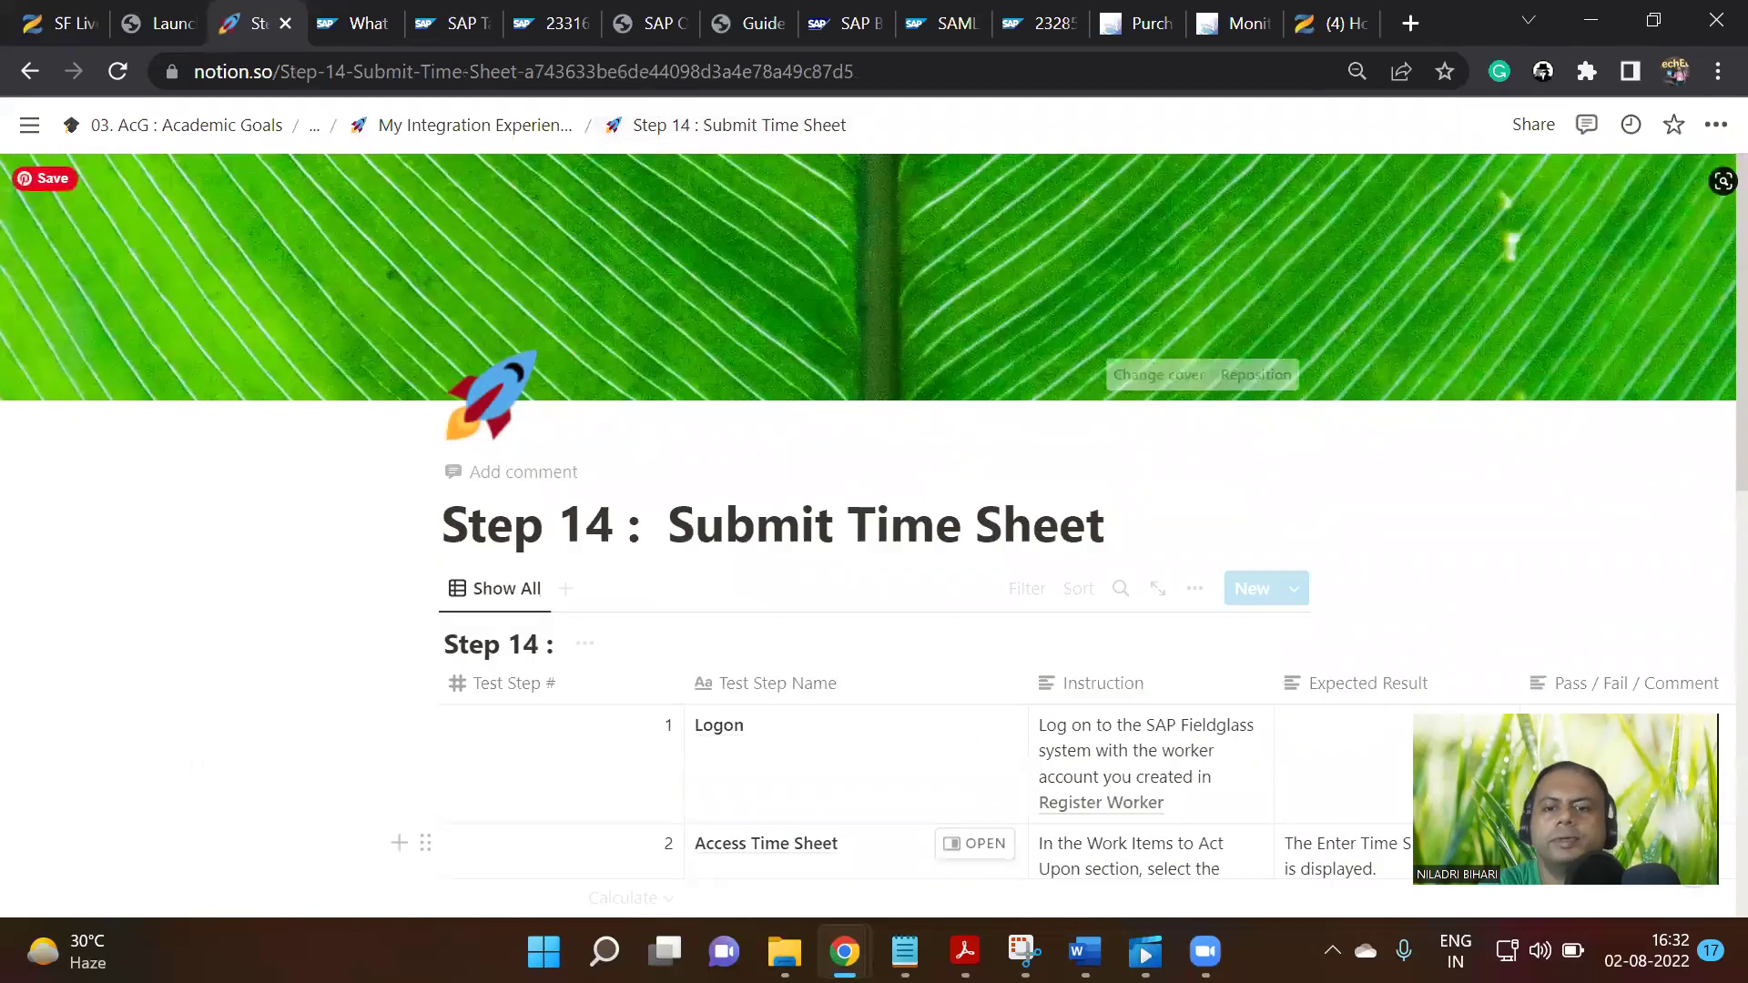
{"action": "mouse_move", "coordinate": [1146, 952]}
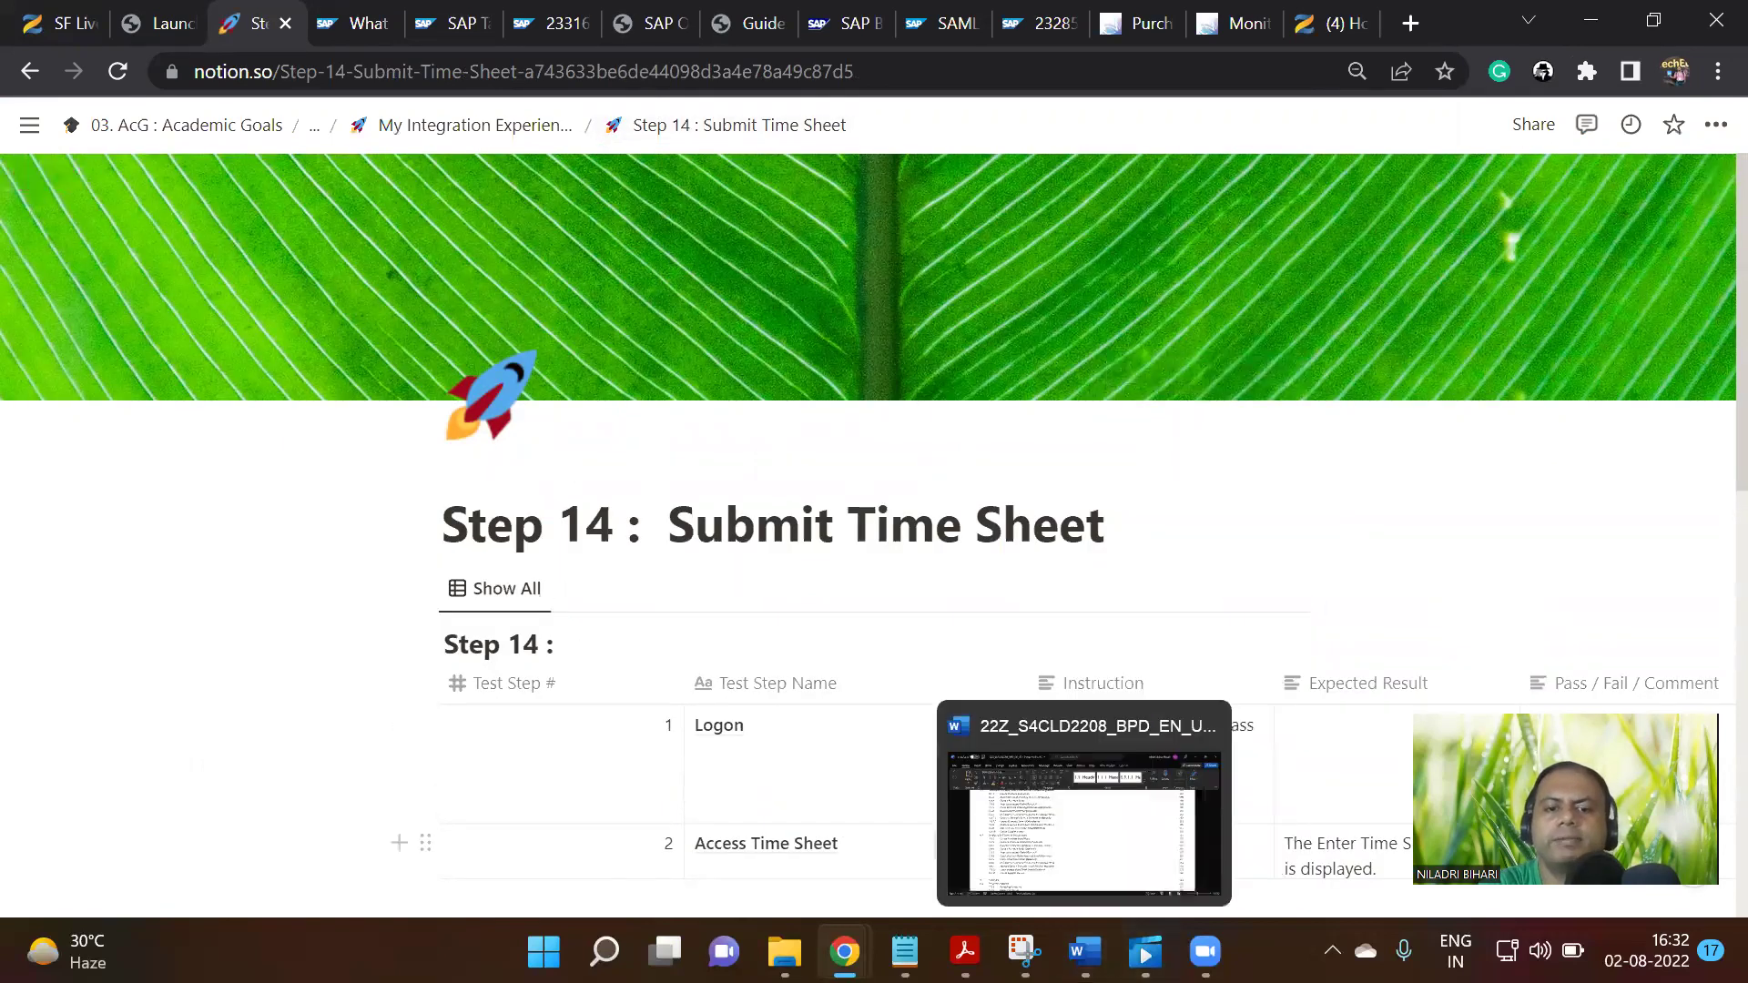
{"action": "mouse_move", "coordinate": [856, 938]}
{"action": "left_click", "coordinate": [918, 799]}
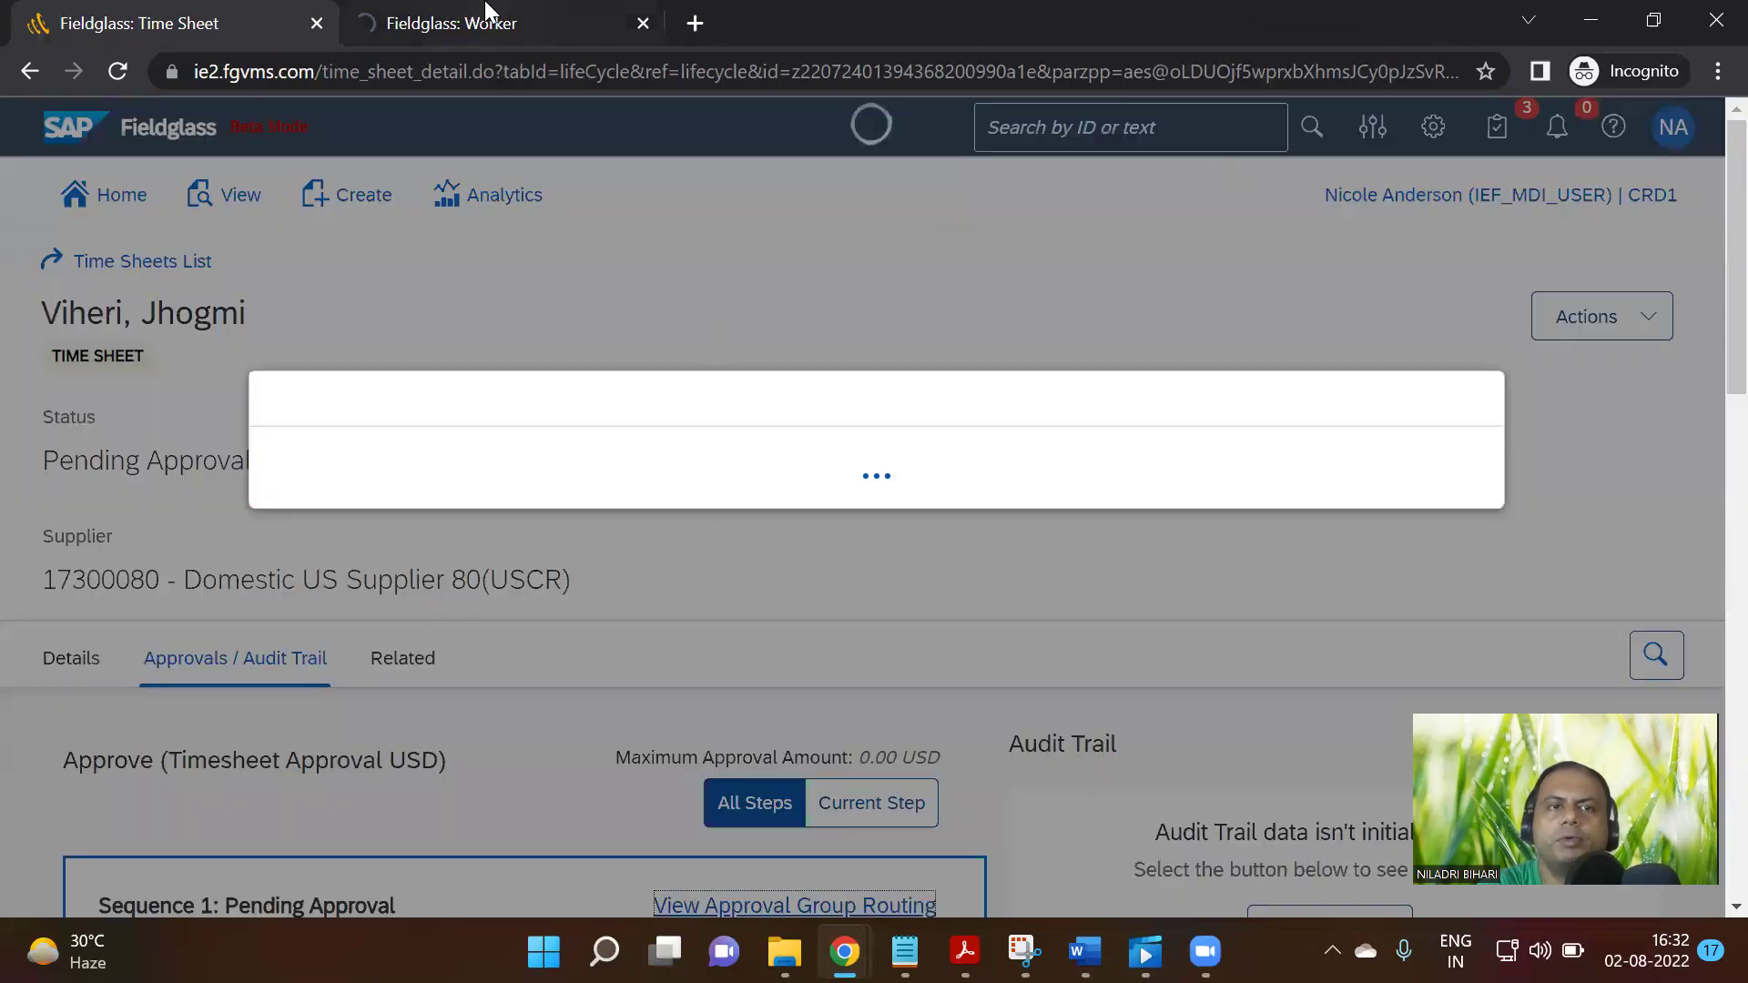
Reload the pending time sheet and confirm its Approvals sequence still awaits the S4 HANA Integration step
{"action": "left_click", "coordinate": [488, 18]}
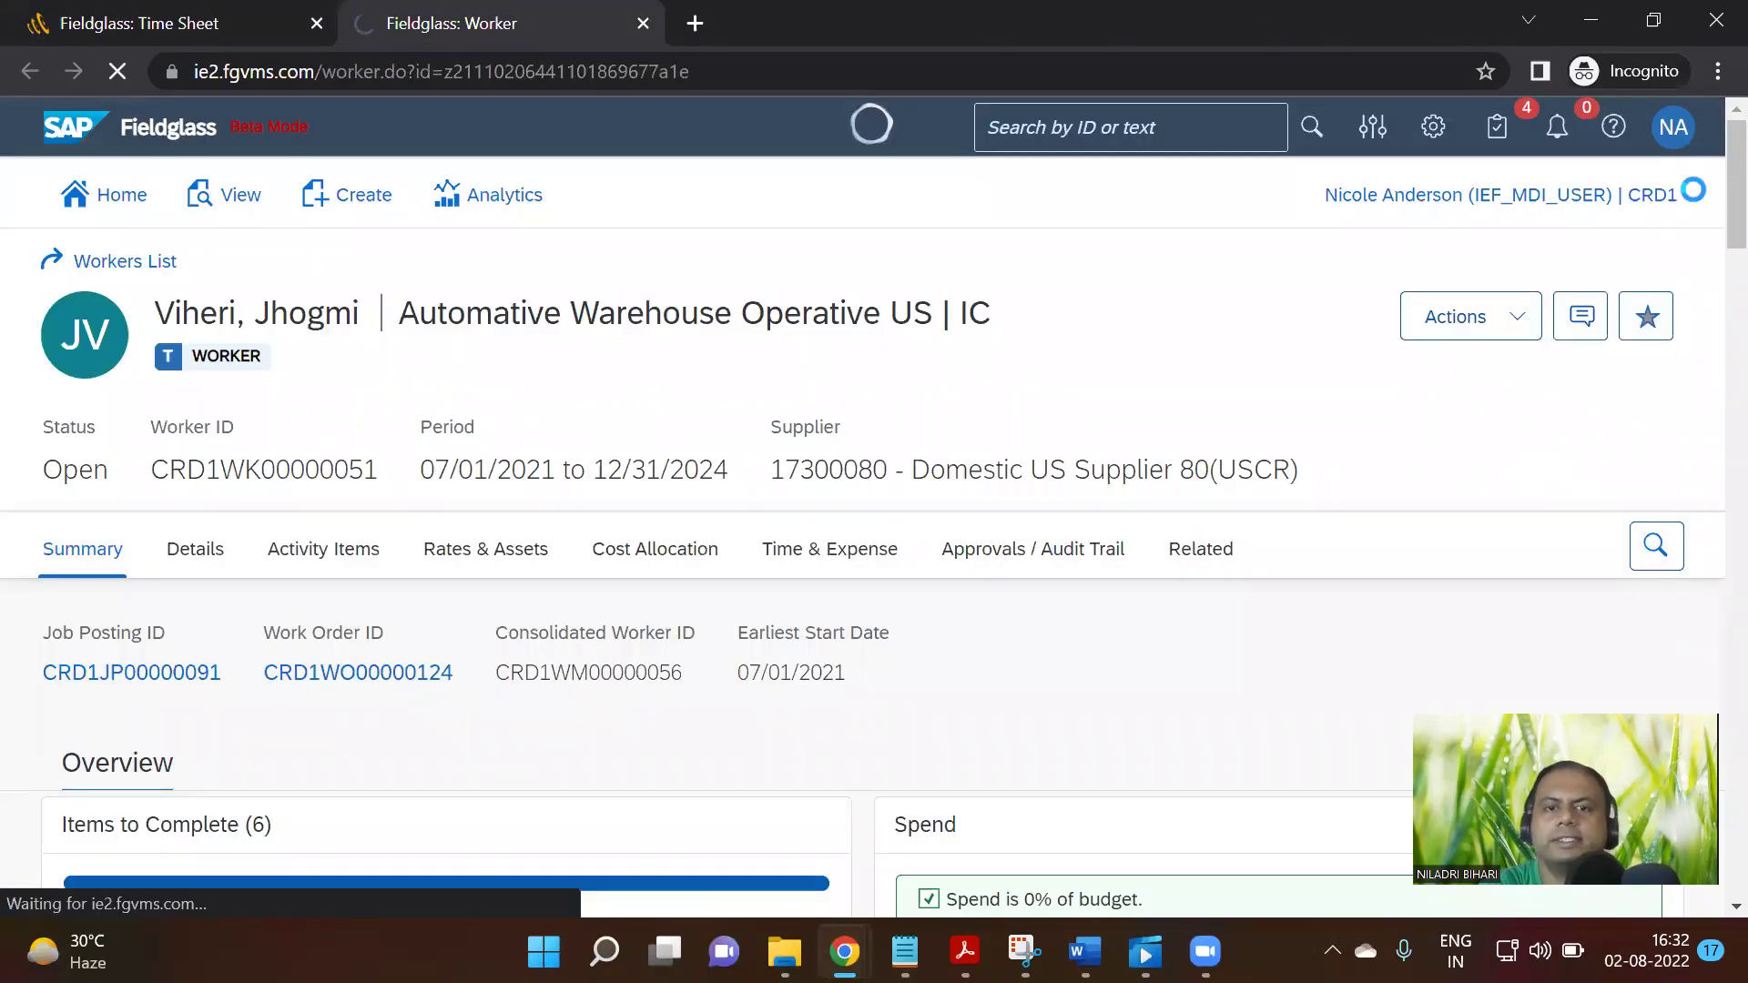
{"action": "left_click", "coordinate": [1688, 133]}
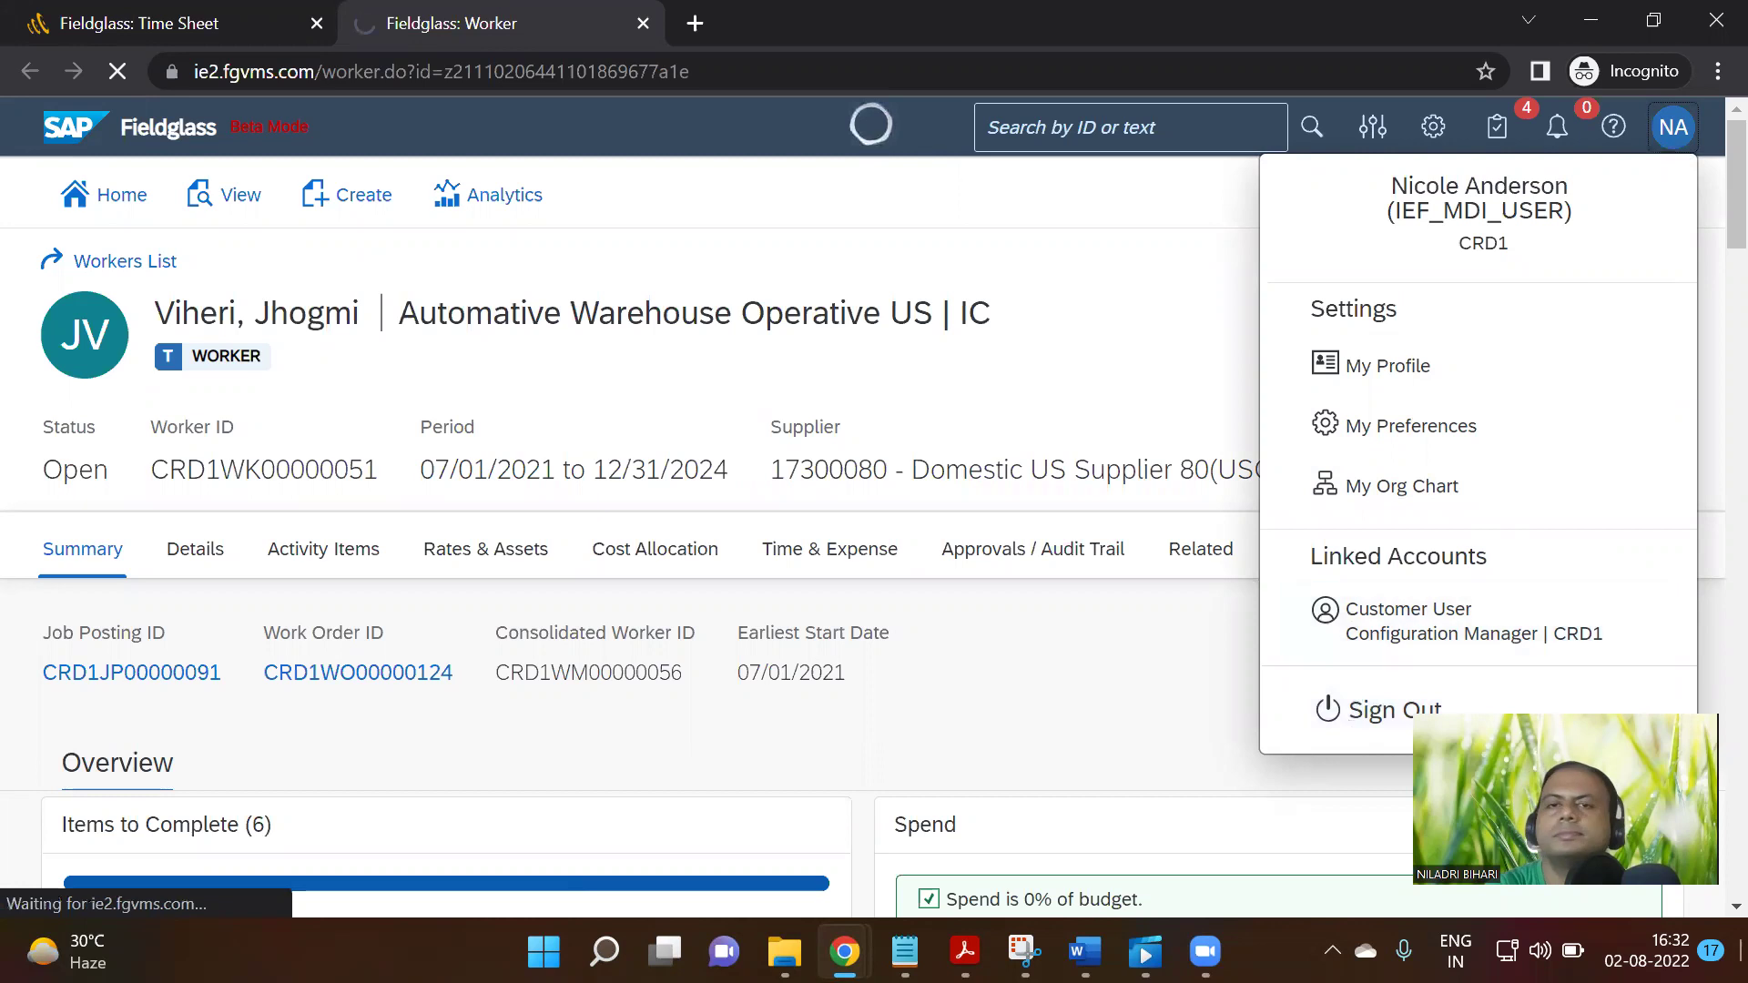
{"action": "left_click", "coordinate": [203, 7]}
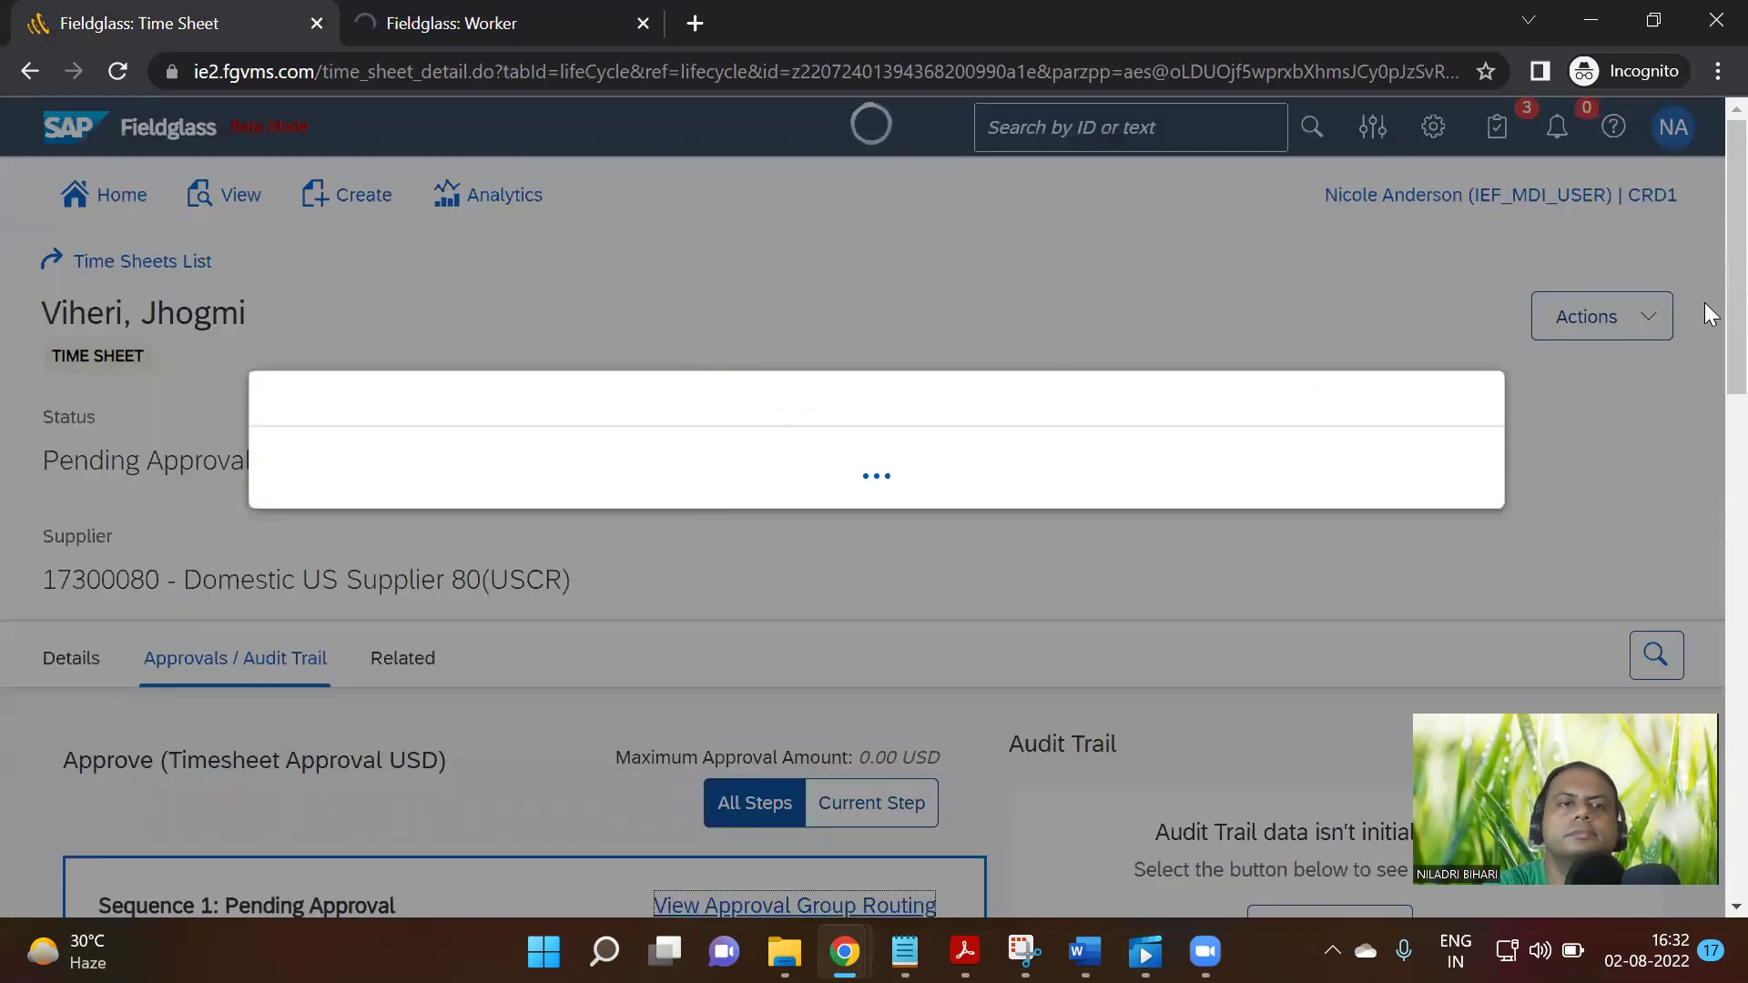
{"action": "left_click", "coordinate": [115, 73]}
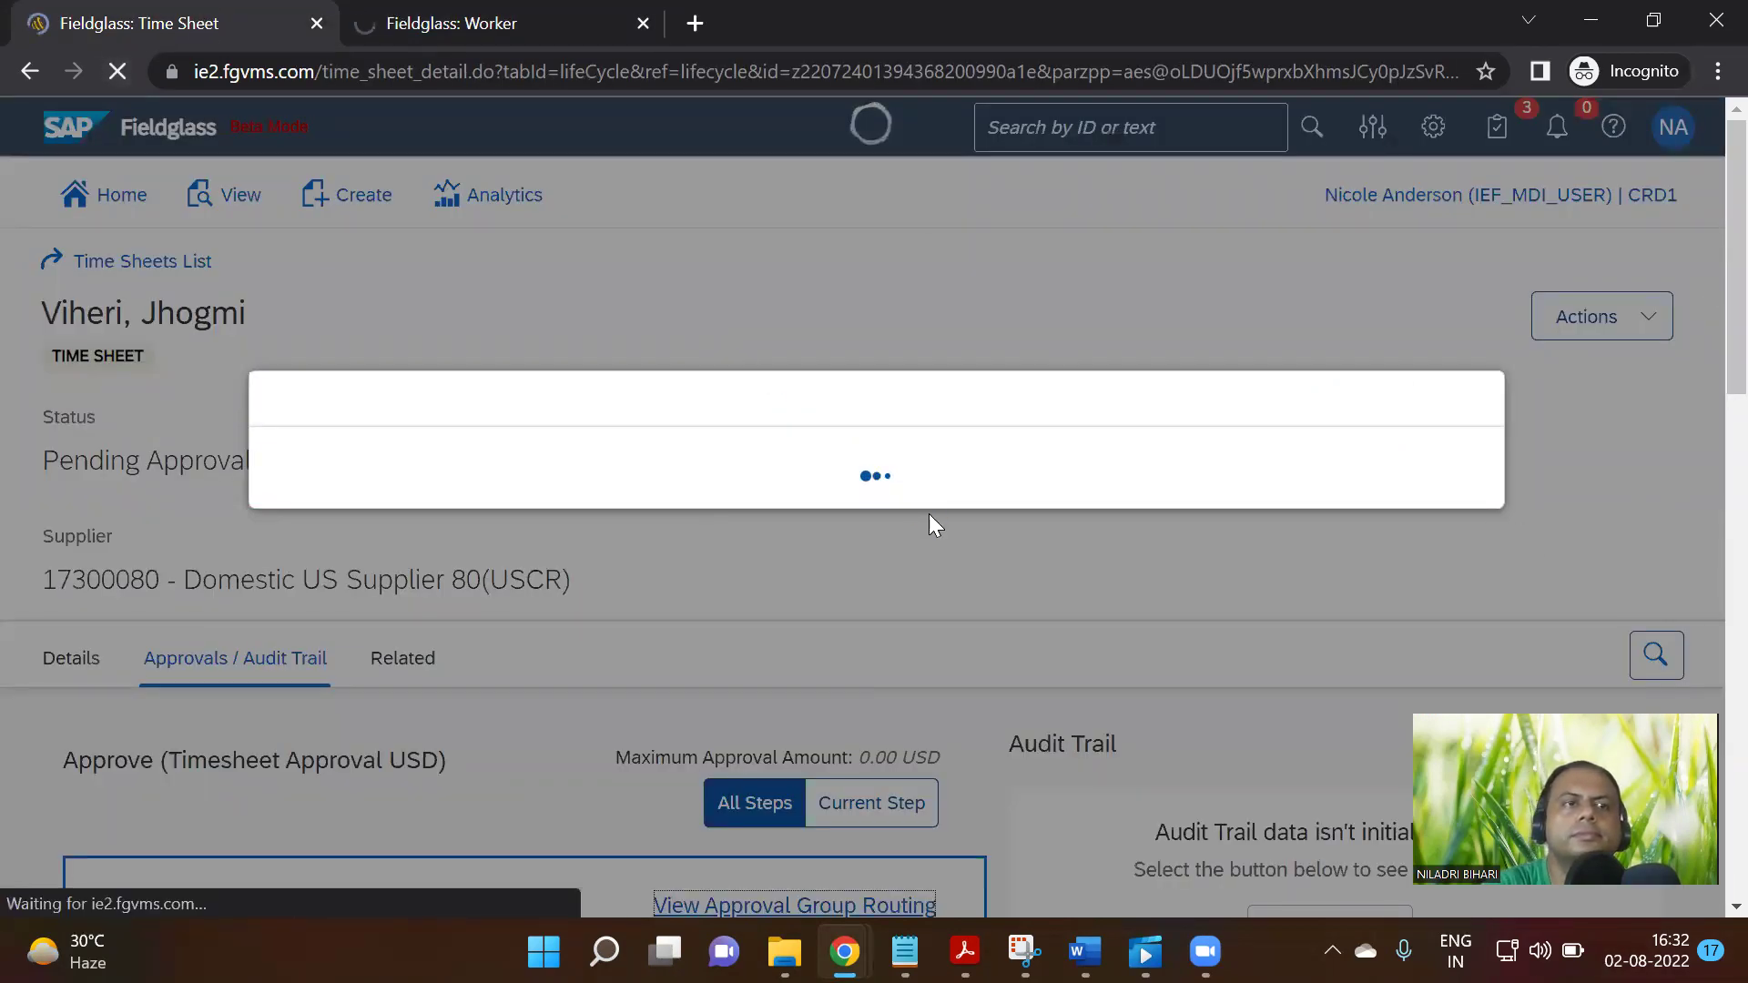
{"action": "scroll", "coordinate": [1038, 577], "scroll_direction": "down", "scroll_amount": 3}
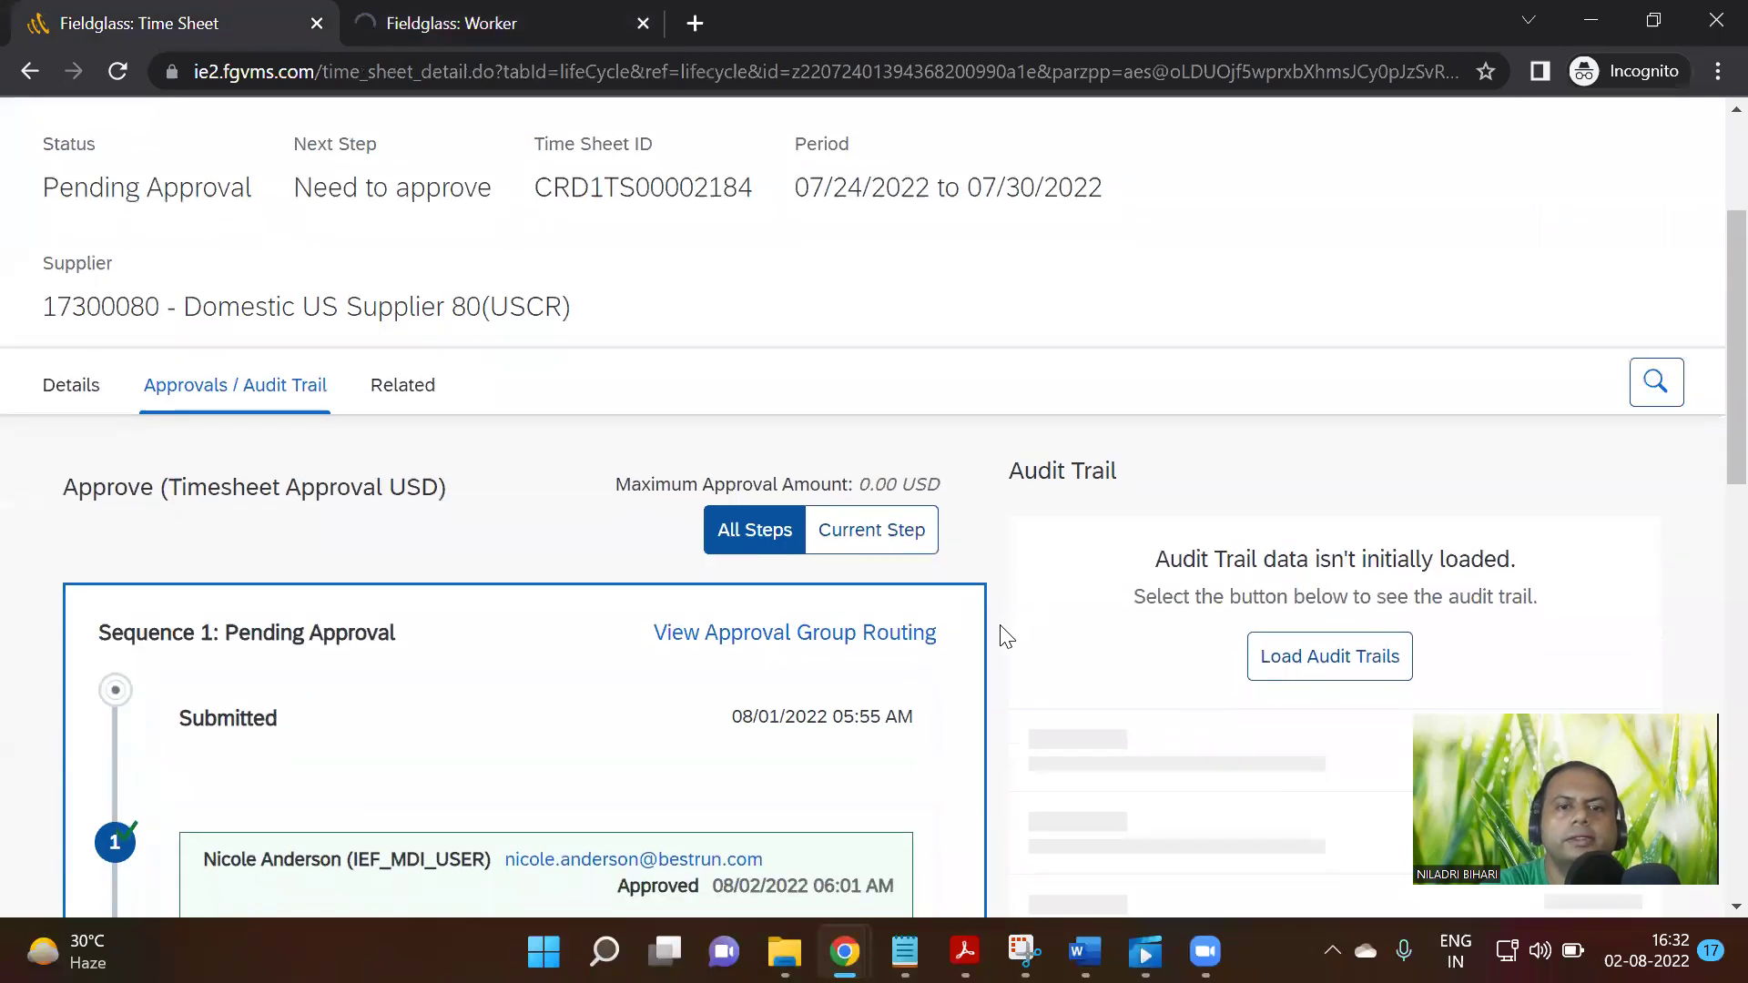
{"action": "scroll", "coordinate": [1002, 651], "scroll_direction": "down", "scroll_amount": 10}
{"action": "scroll", "coordinate": [994, 665], "scroll_direction": "up", "scroll_amount": 5}
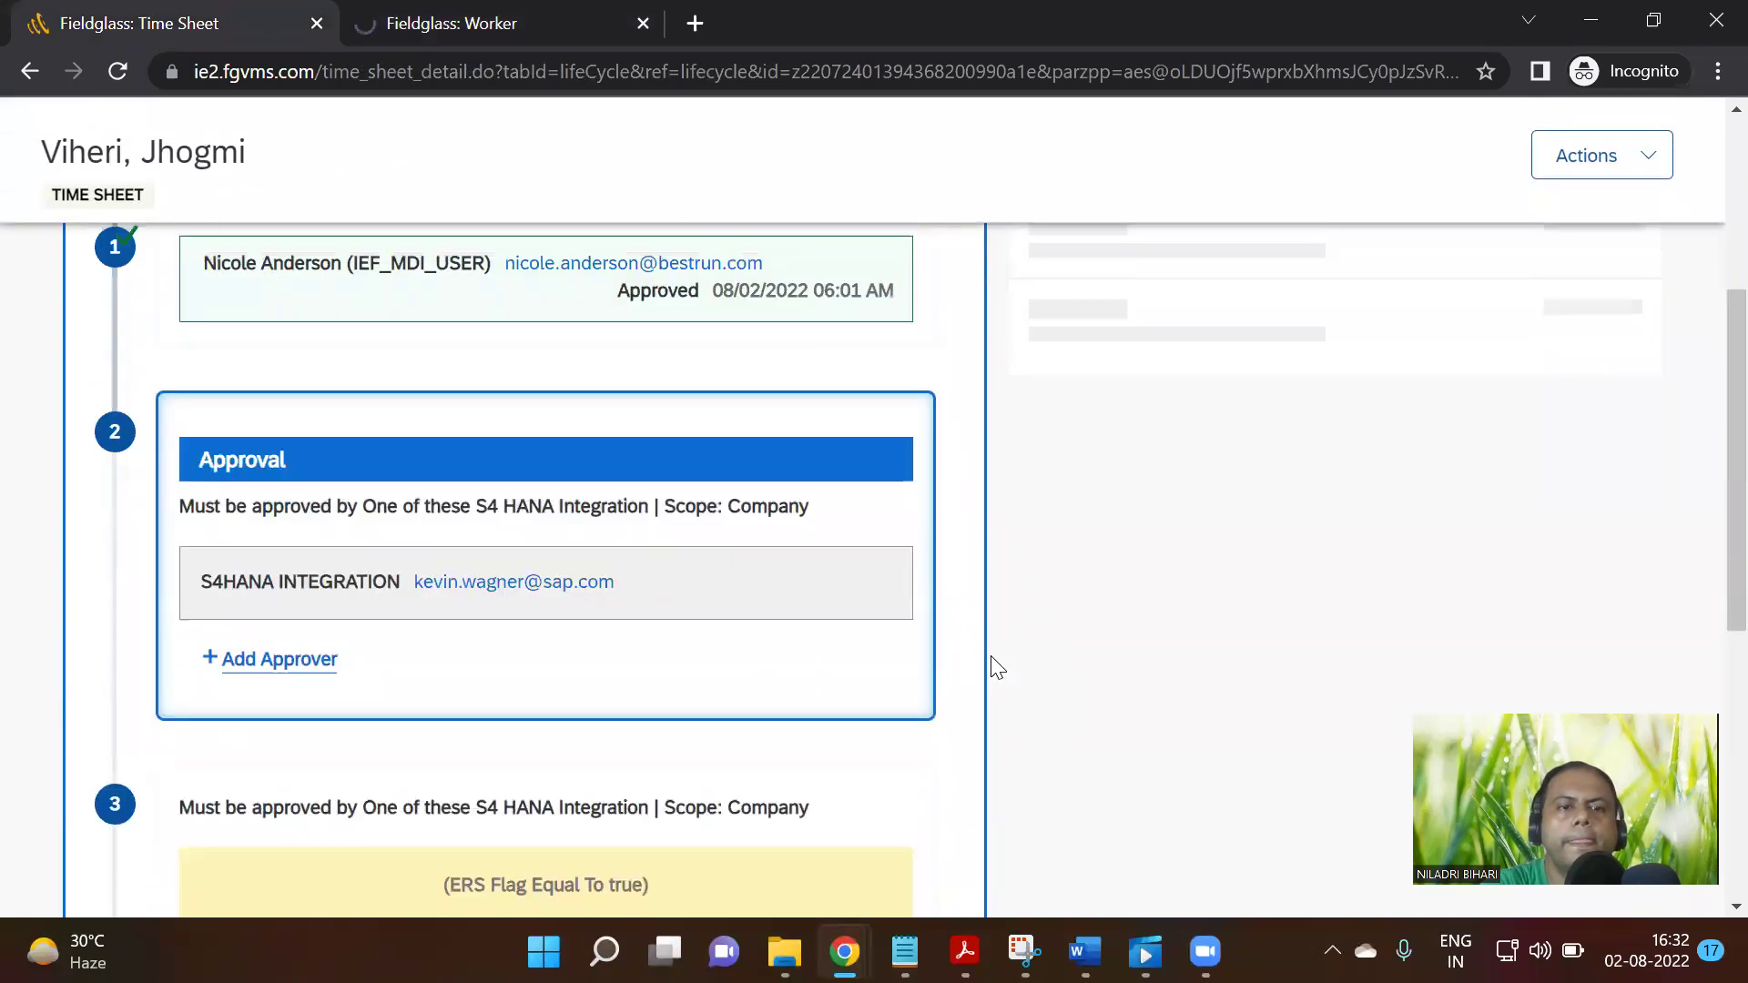
{"action": "scroll", "coordinate": [997, 668], "scroll_direction": "up", "scroll_amount": 3}
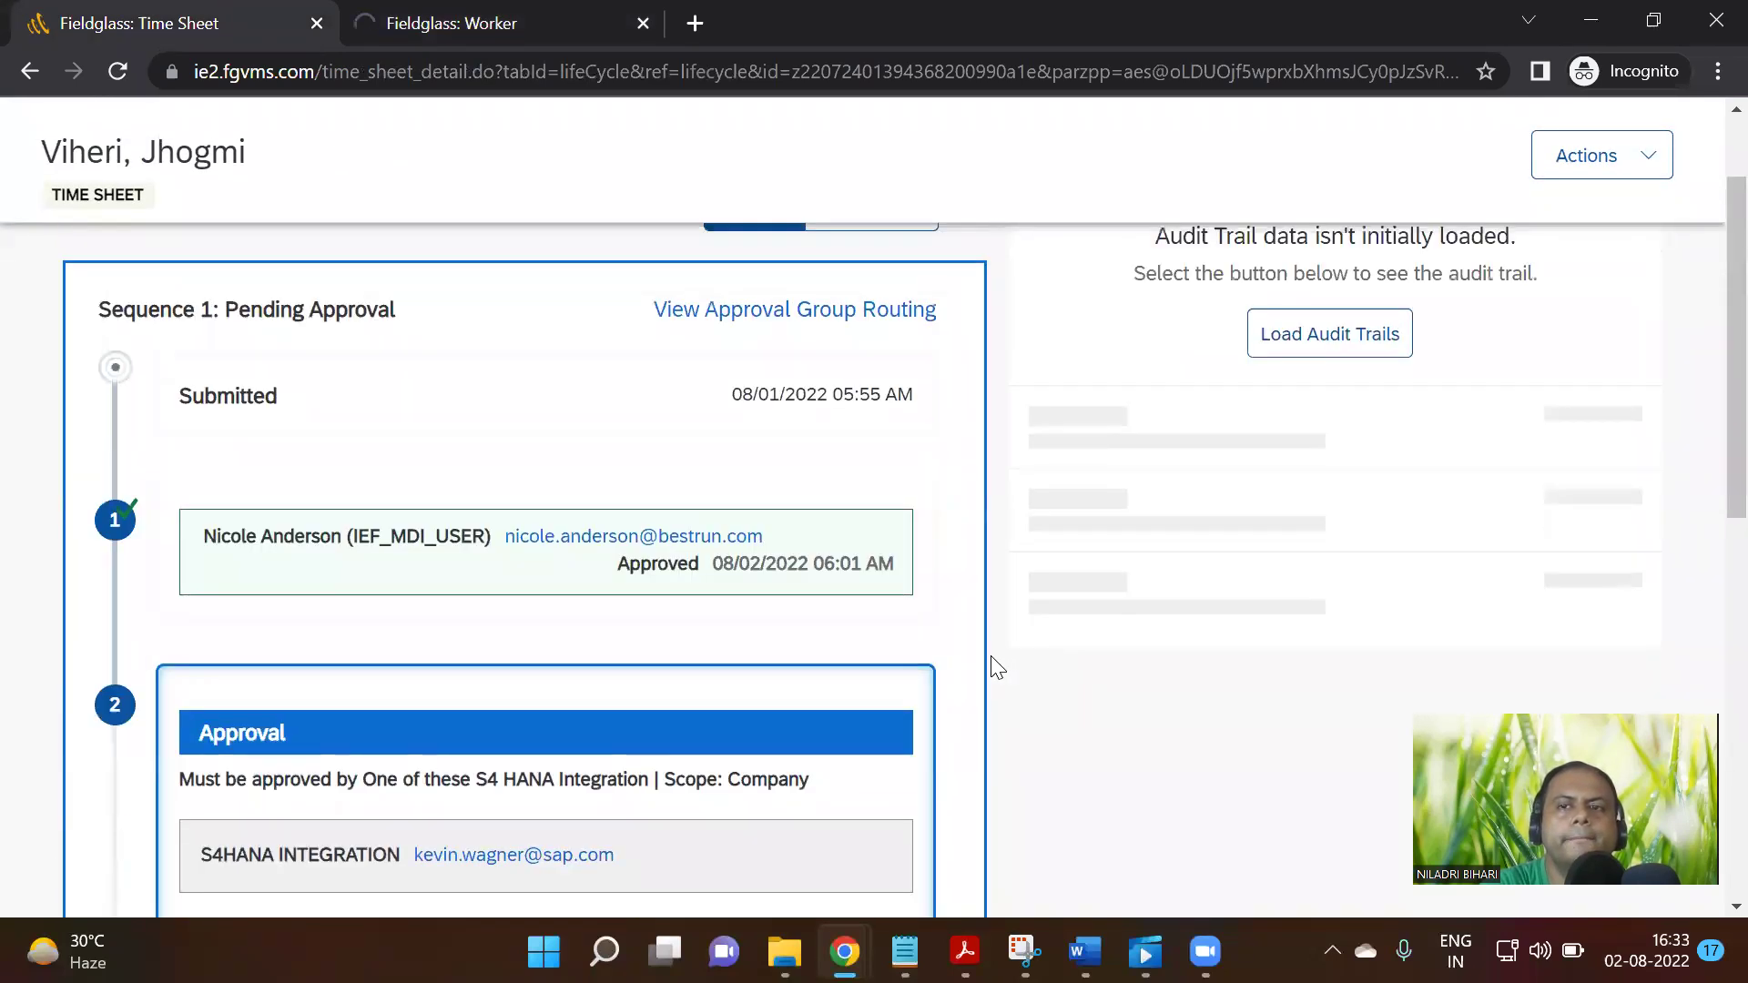
{"action": "scroll", "coordinate": [998, 667], "scroll_direction": "down", "scroll_amount": 1}
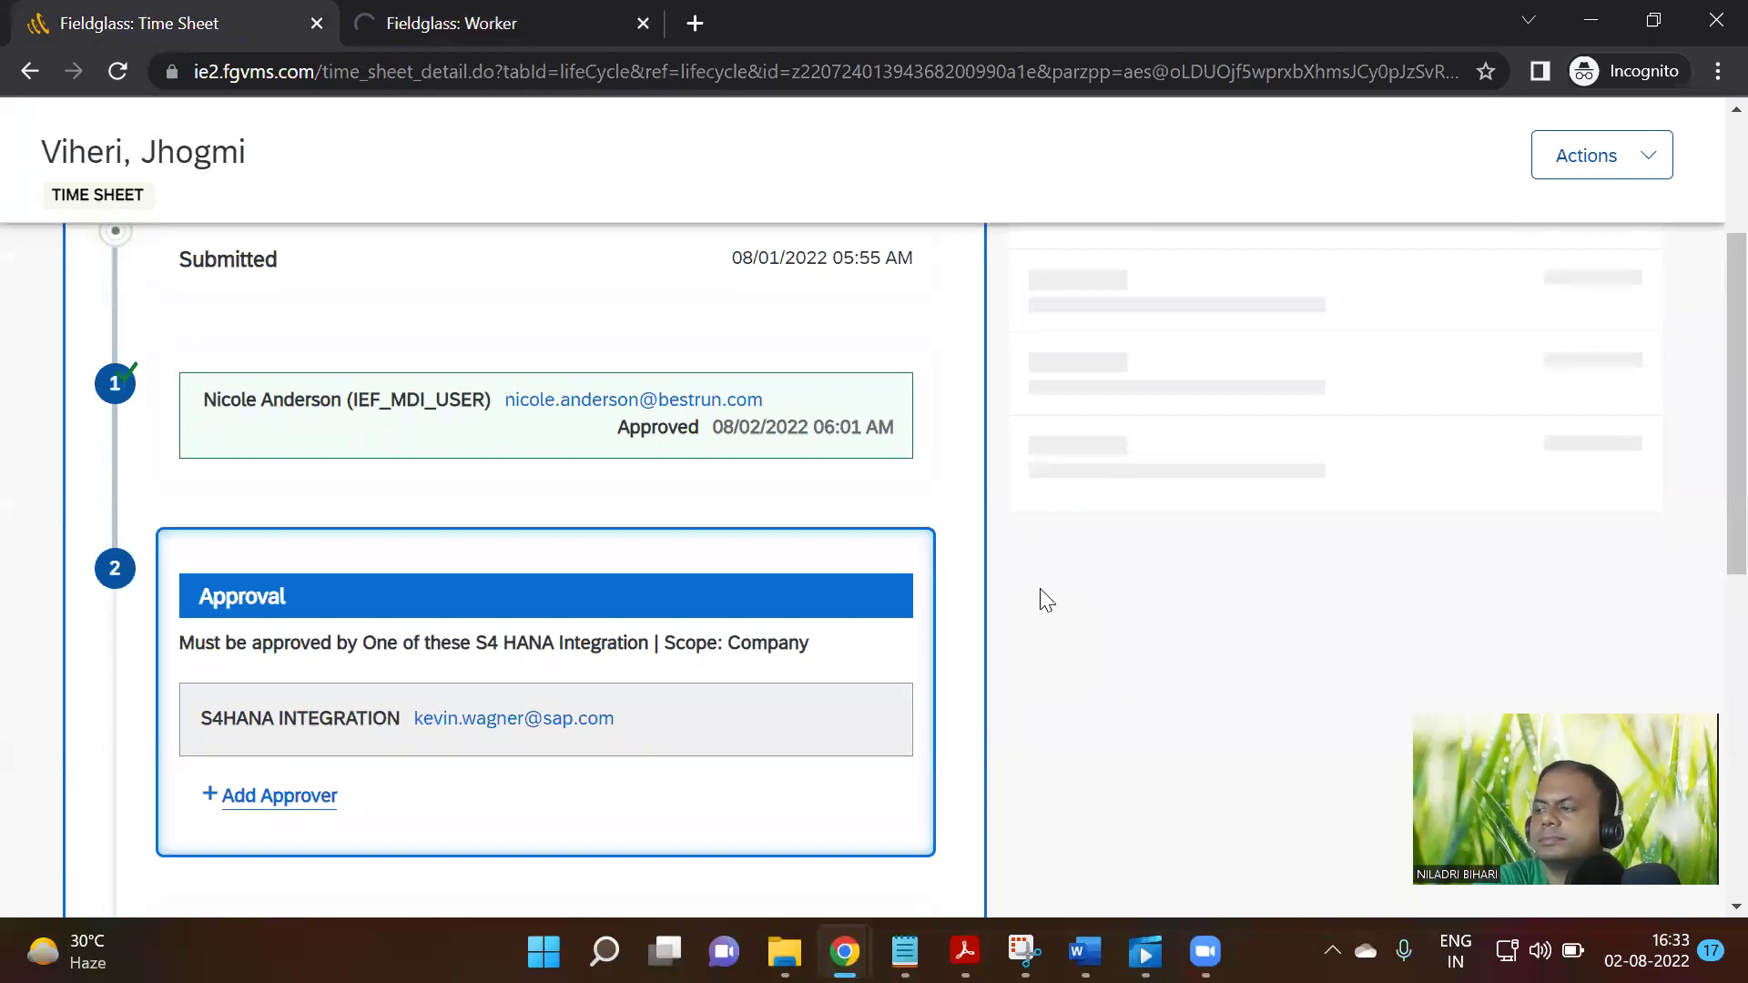
{"action": "scroll", "coordinate": [1045, 596], "scroll_direction": "down", "scroll_amount": 6}
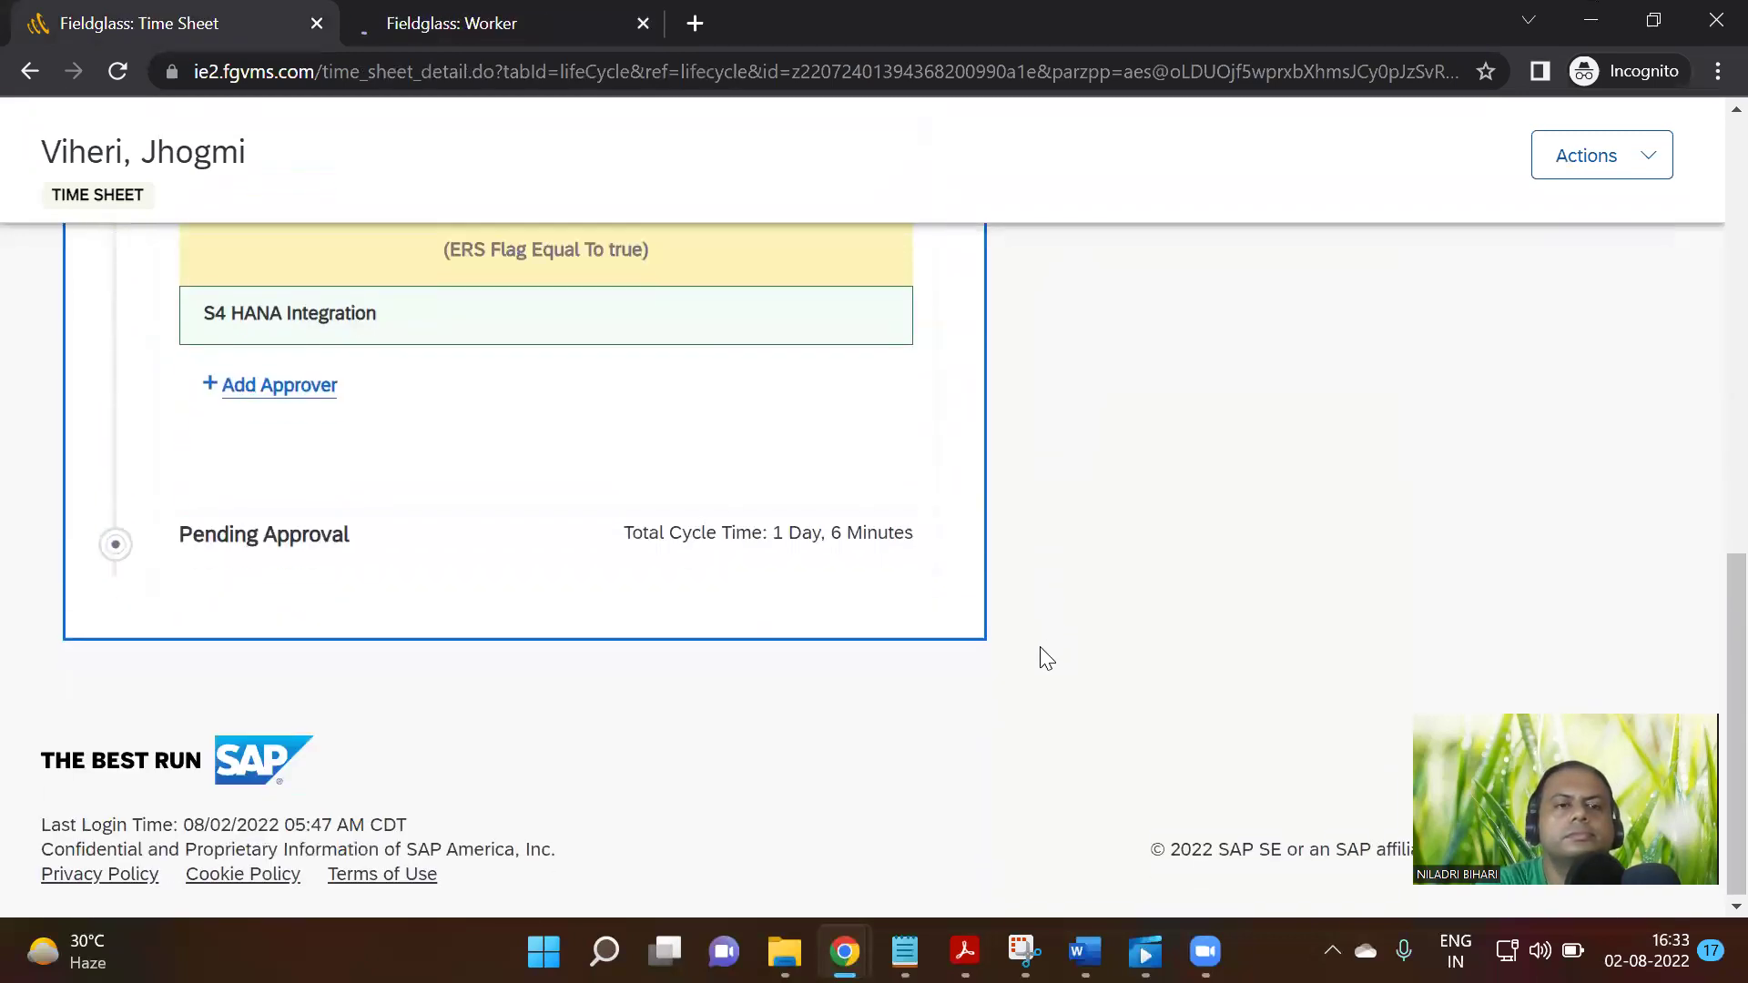
{"action": "left_click", "coordinate": [500, 13]}
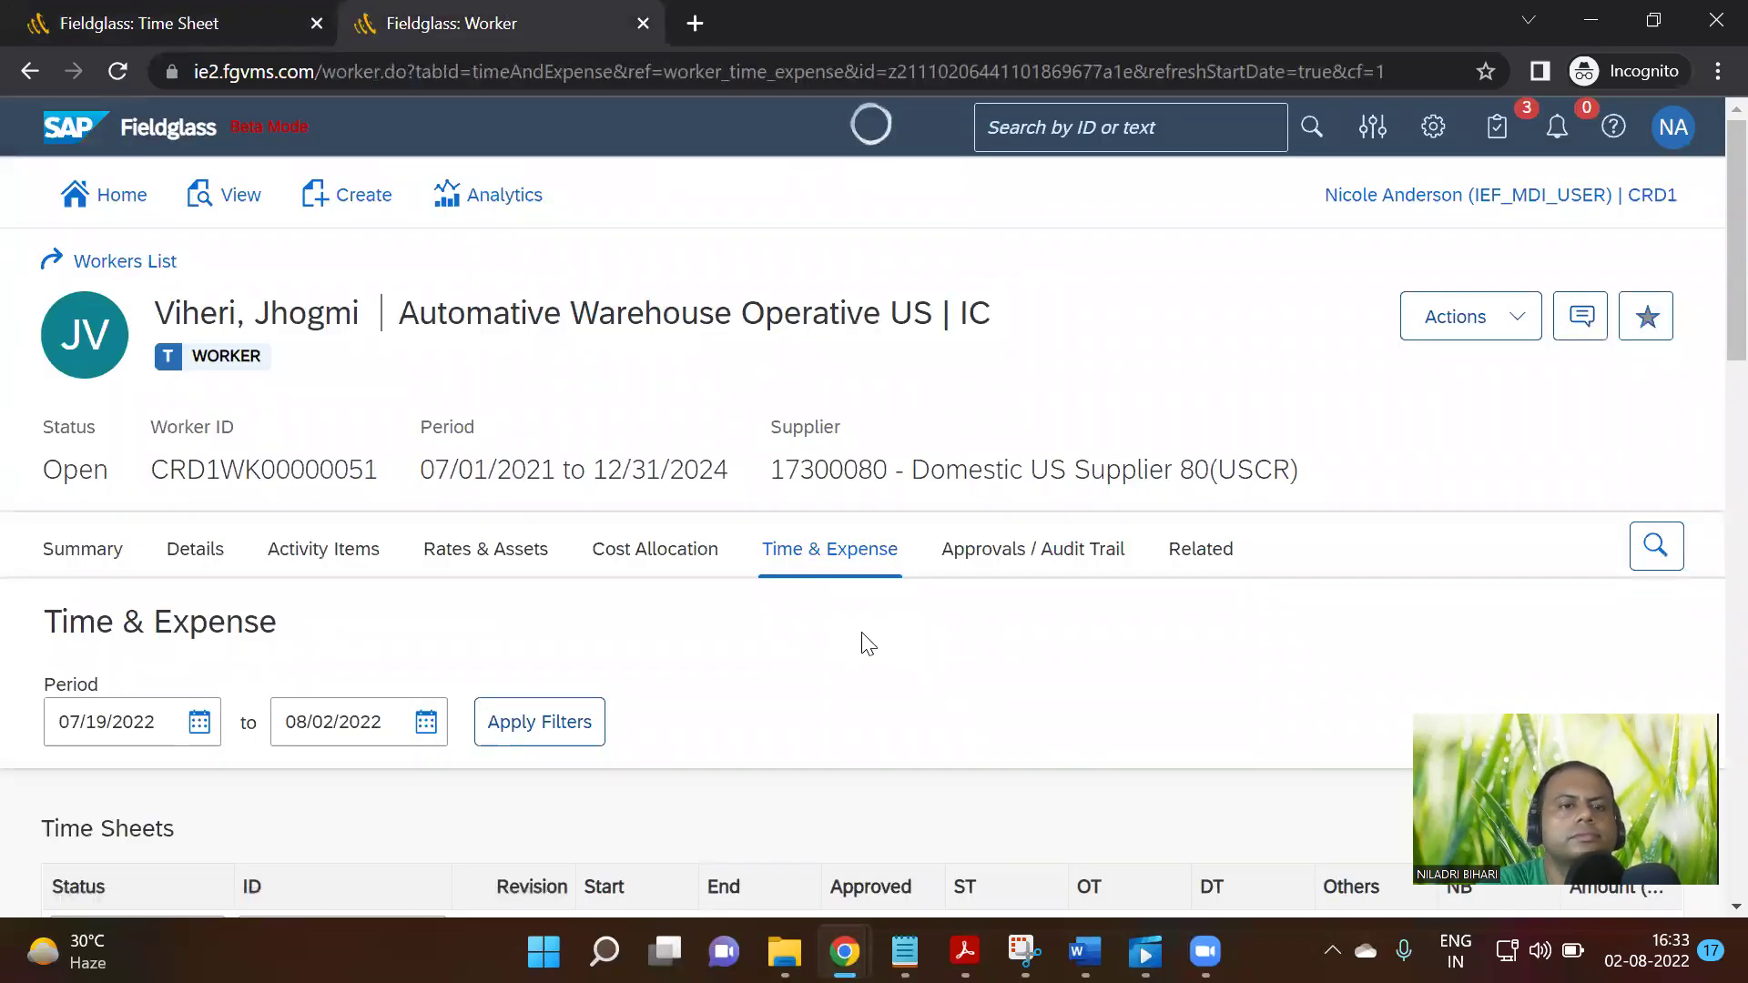
Open the worker's 07/24–07/30 Pending Approval time sheet from the Time & Expense list
{"action": "scroll", "coordinate": [867, 644], "scroll_direction": "down", "scroll_amount": 19}
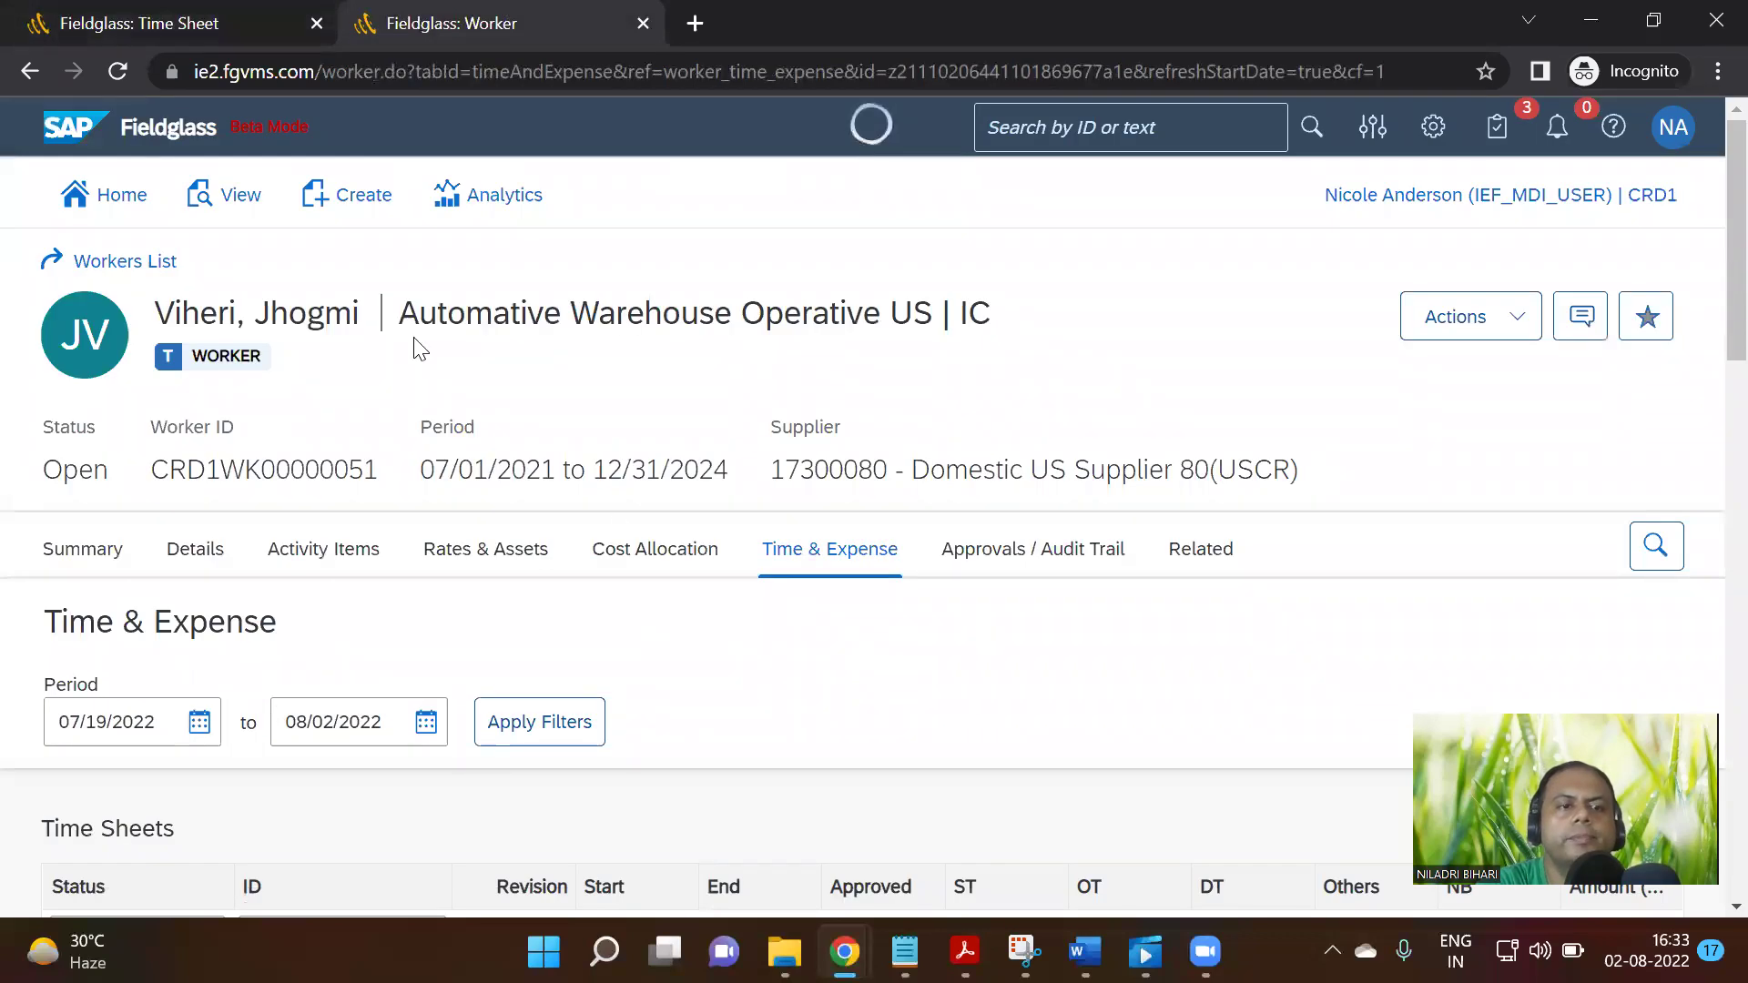
{"action": "scroll", "coordinate": [356, 394], "scroll_direction": "down", "scroll_amount": 9}
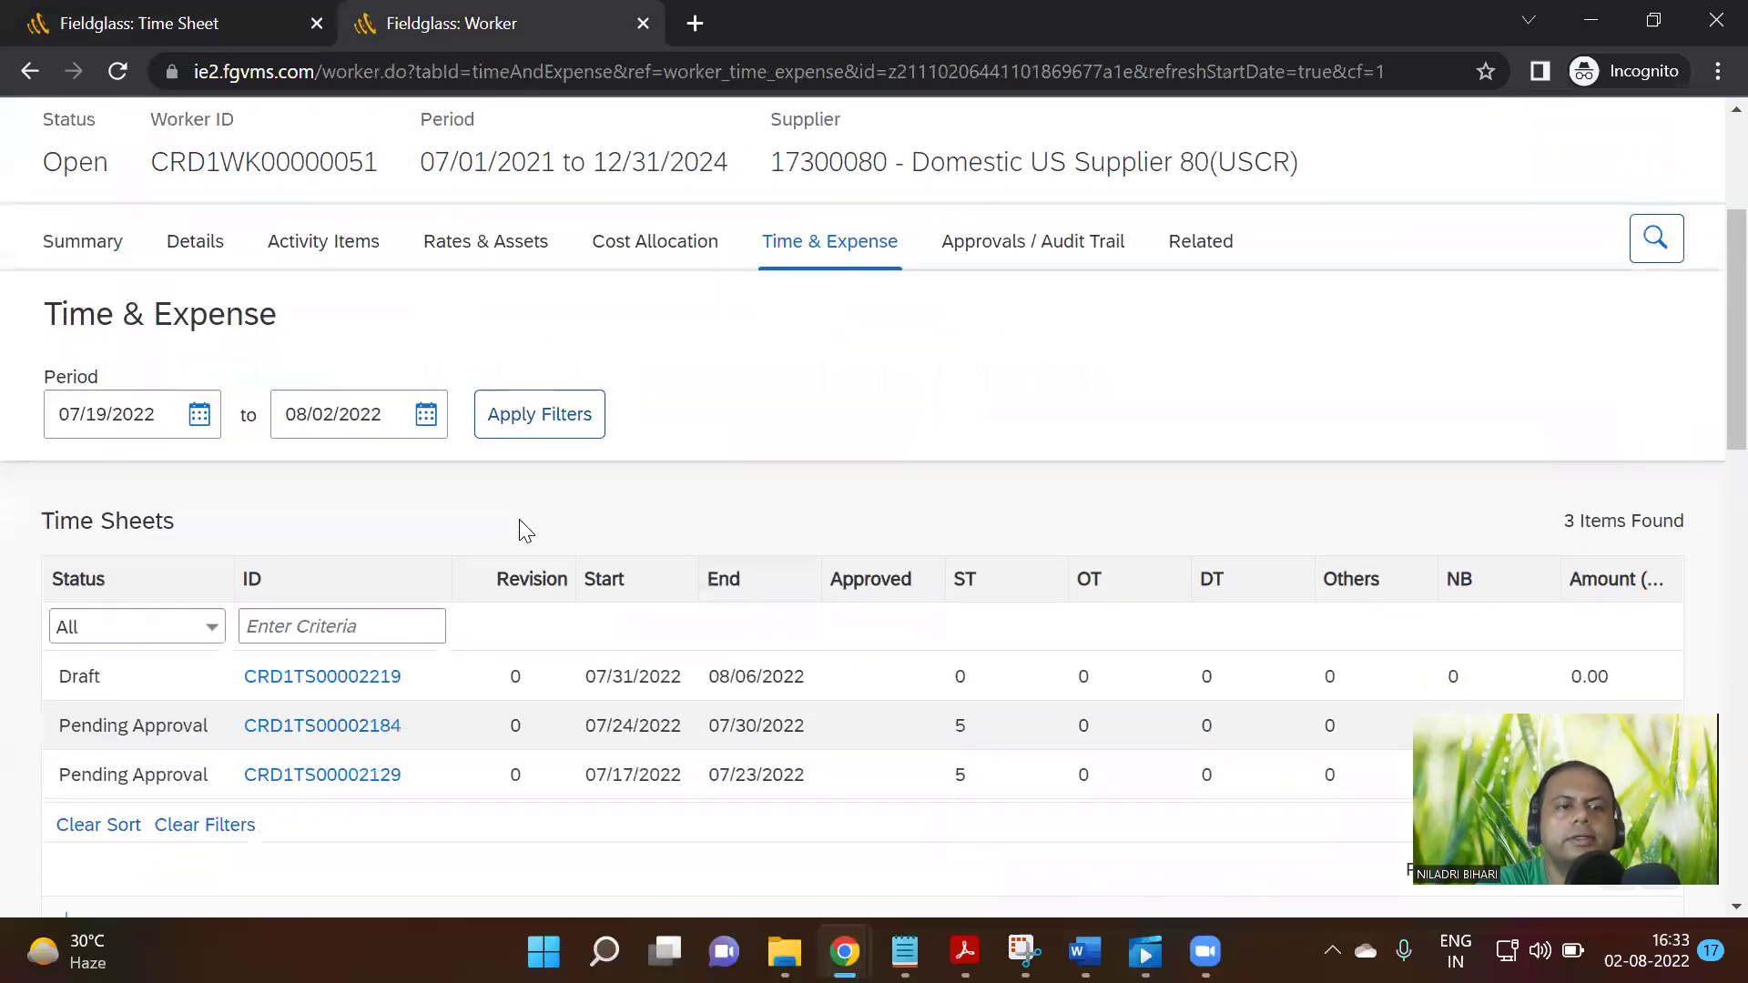
{"action": "scroll", "coordinate": [407, 578], "scroll_direction": "up", "scroll_amount": 2}
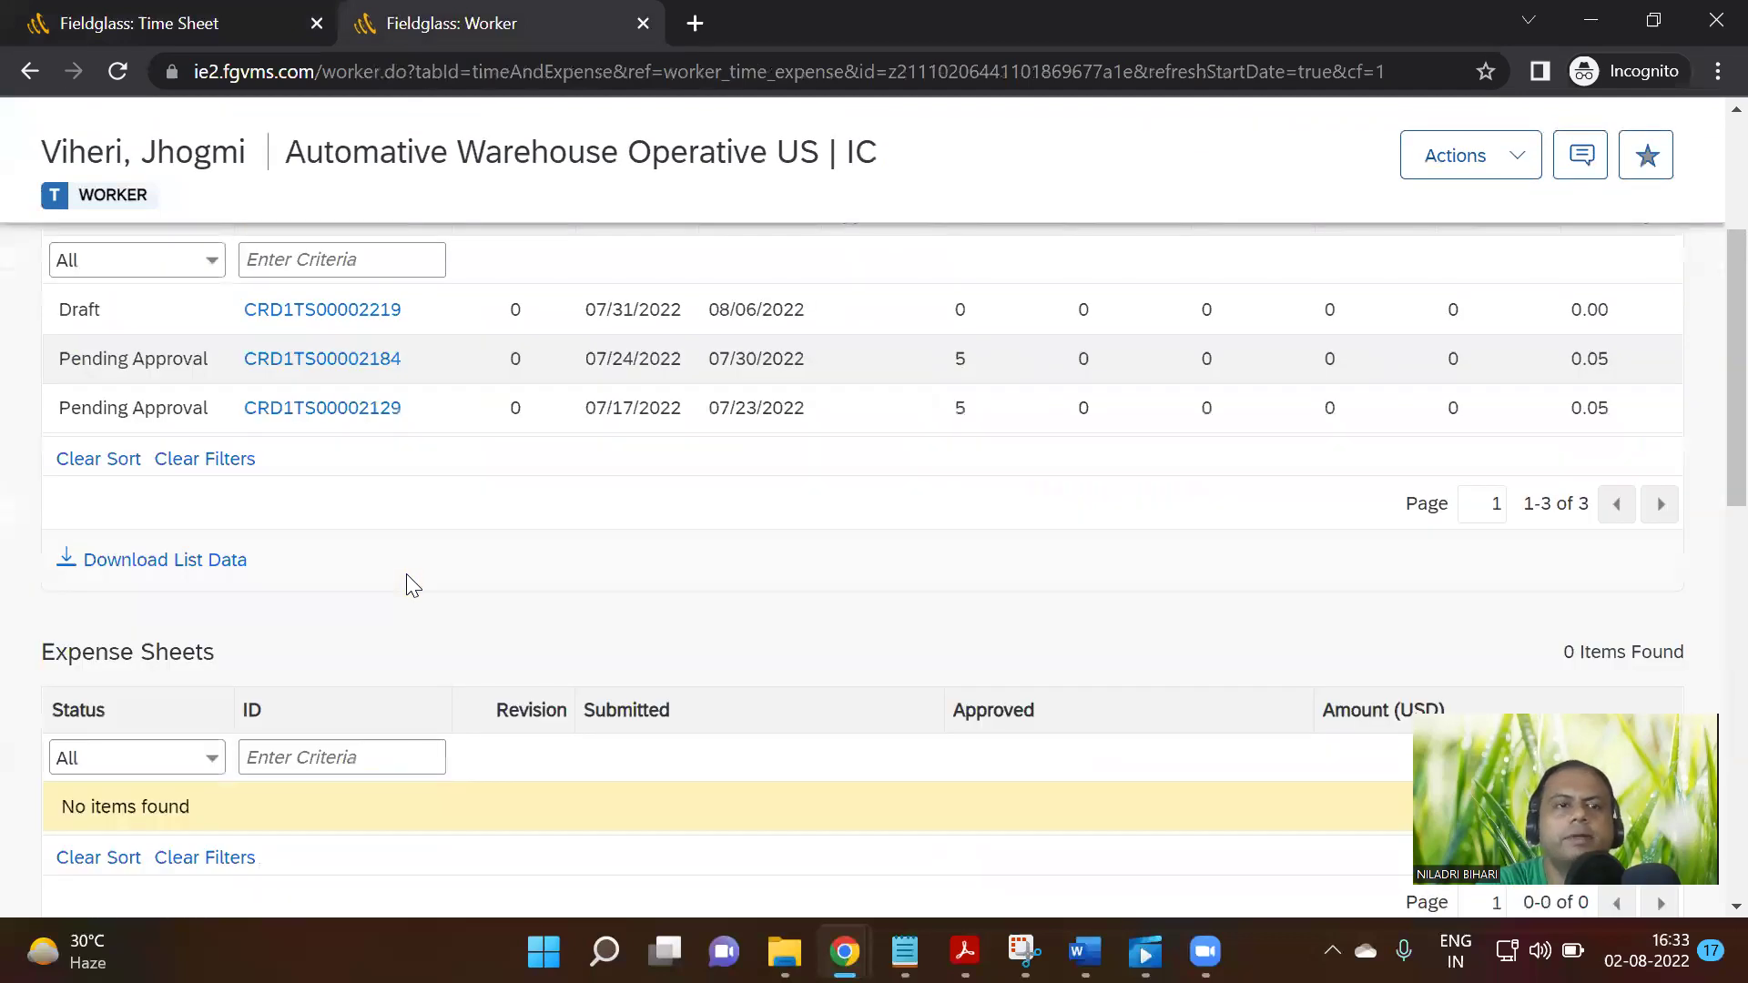
{"action": "scroll", "coordinate": [455, 572], "scroll_direction": "up", "scroll_amount": 6}
{"action": "scroll", "coordinate": [1529, 460], "scroll_direction": "down", "scroll_amount": 3}
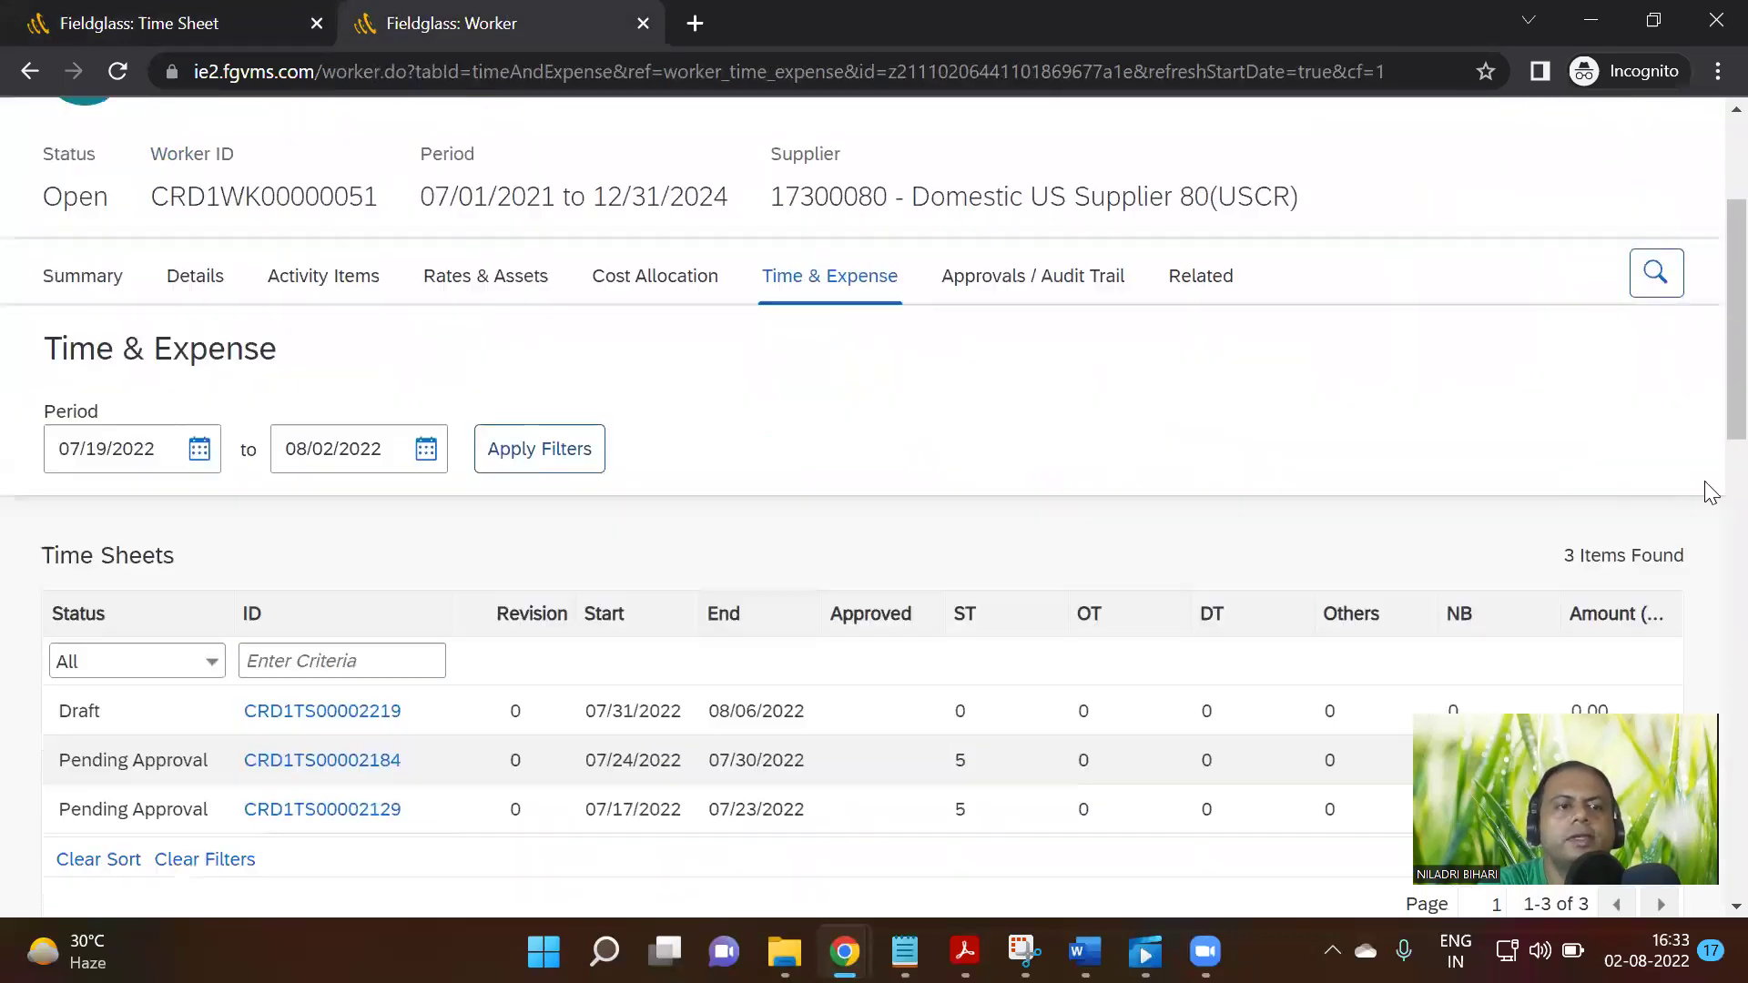
{"action": "scroll", "coordinate": [428, 601], "scroll_direction": "down", "scroll_amount": 1}
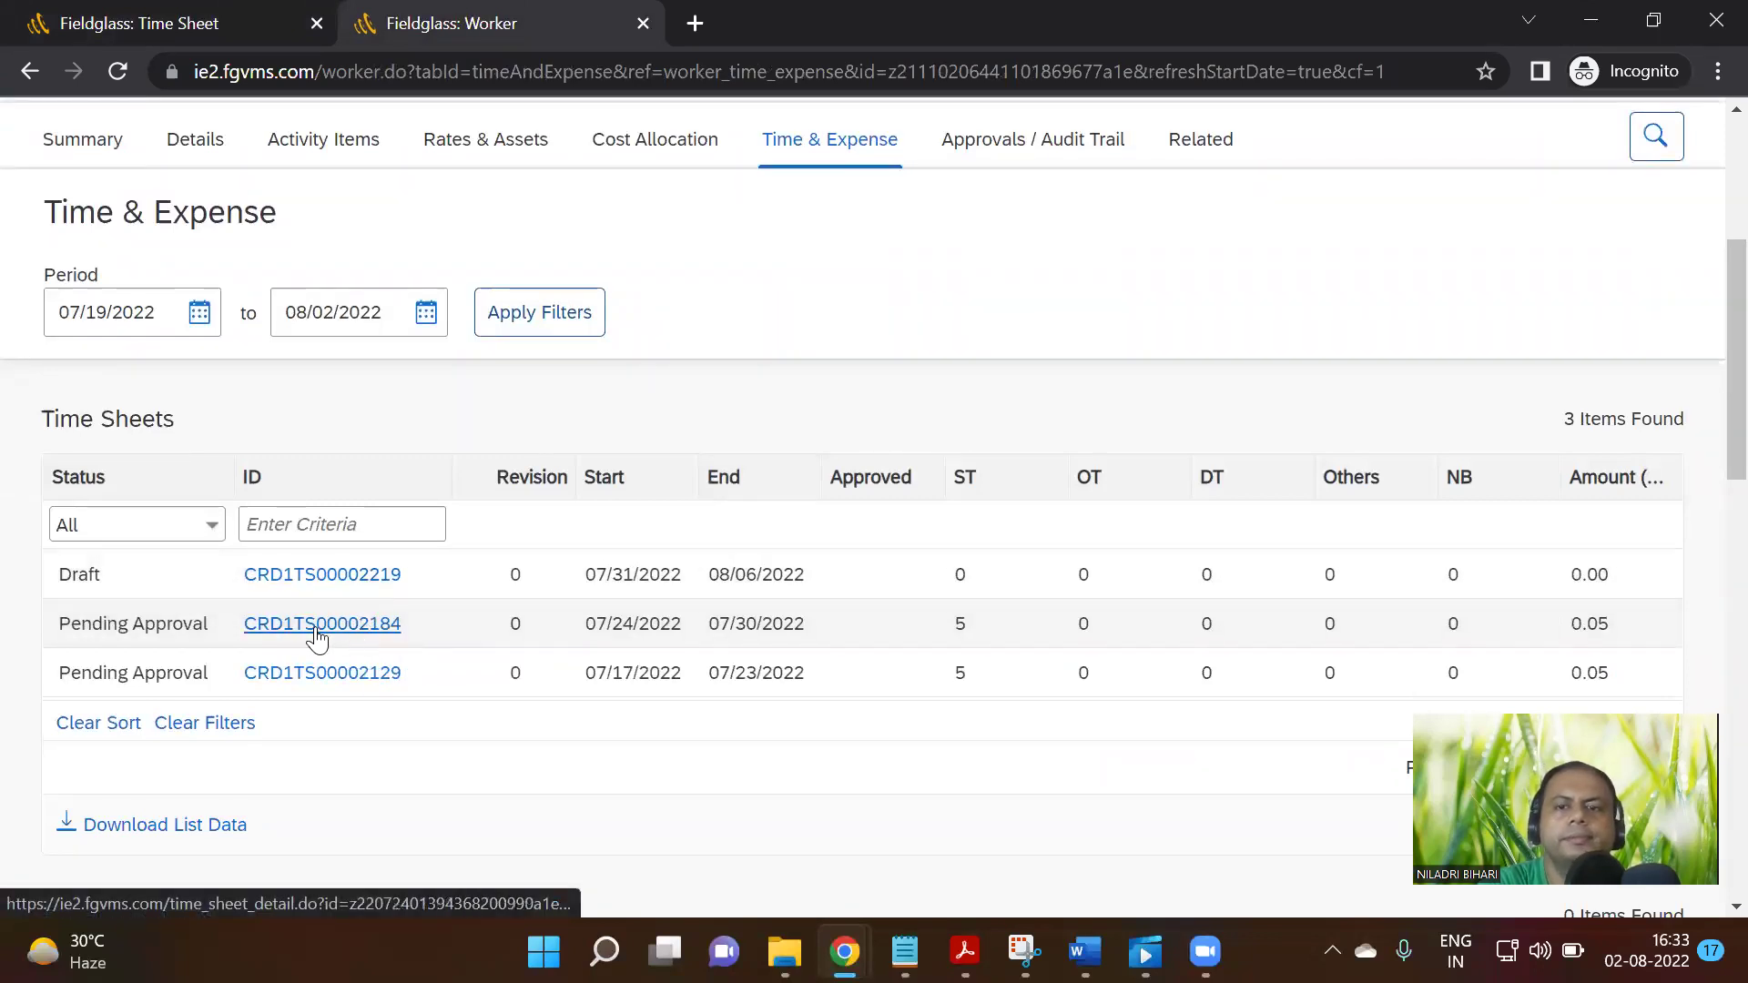
{"action": "left_click", "coordinate": [350, 629]}
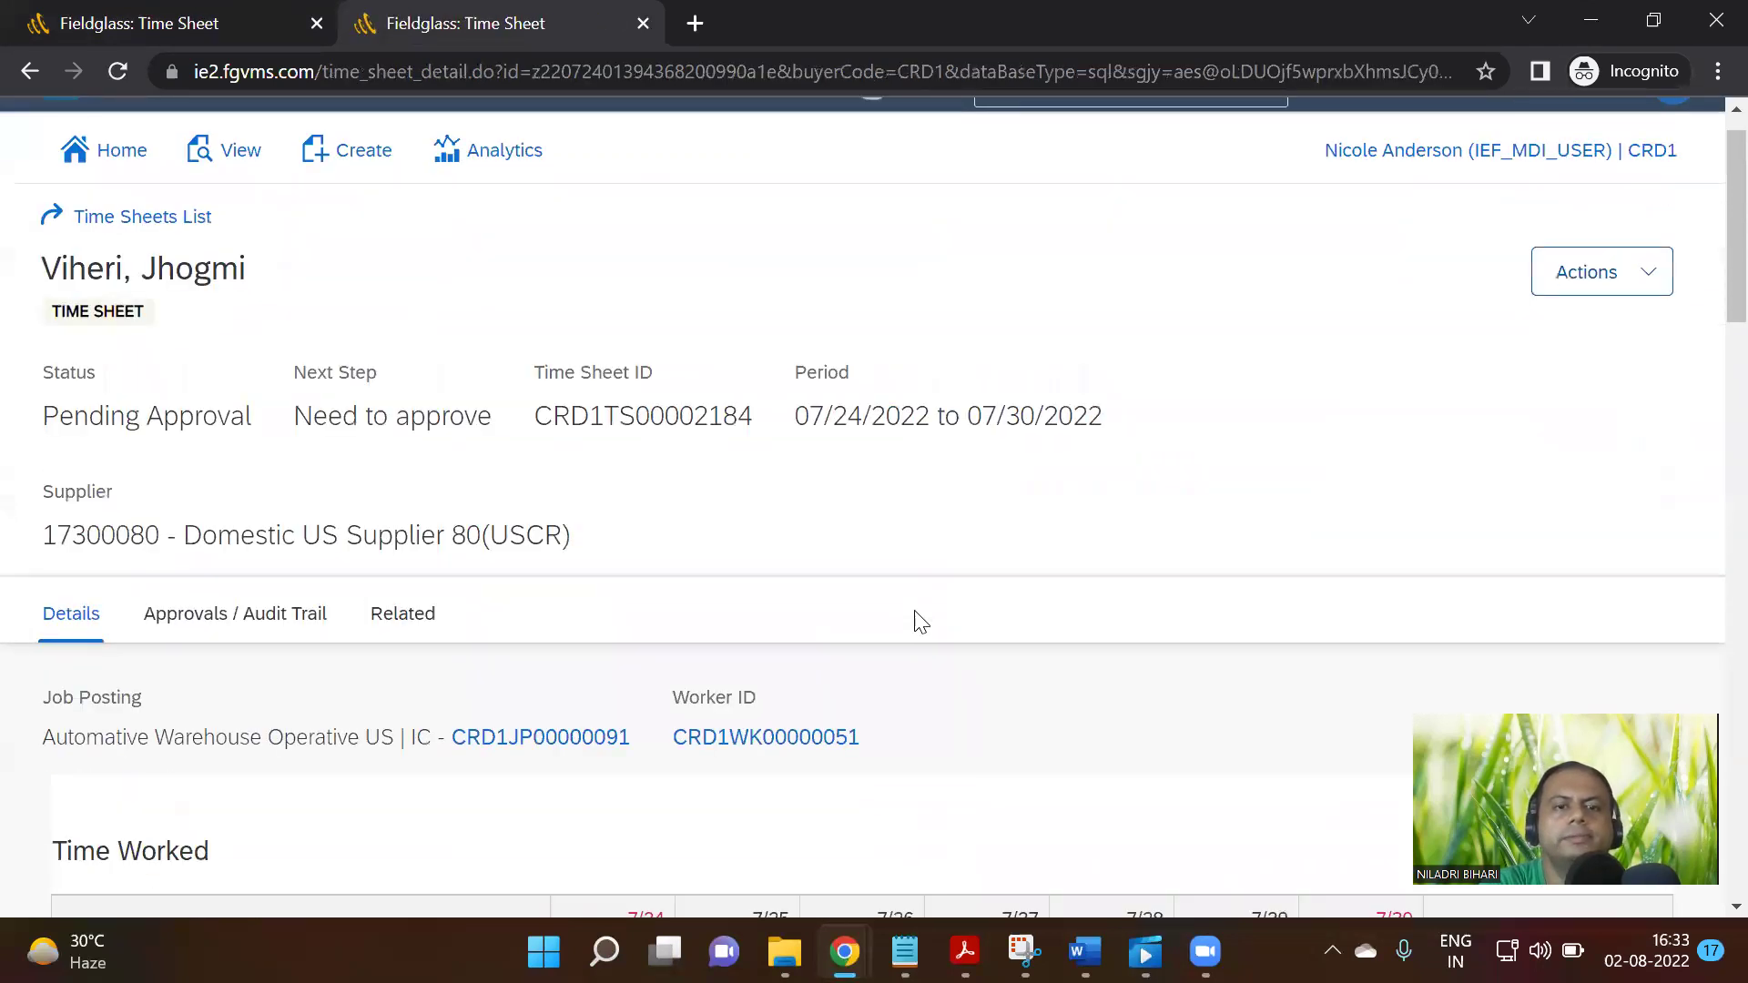
Check the time sheet's hours and ERS flag, then bring the Notion documentation window forward
{"action": "scroll", "coordinate": [917, 616], "scroll_direction": "down", "scroll_amount": 10}
{"action": "scroll", "coordinate": [913, 612], "scroll_direction": "up", "scroll_amount": 5}
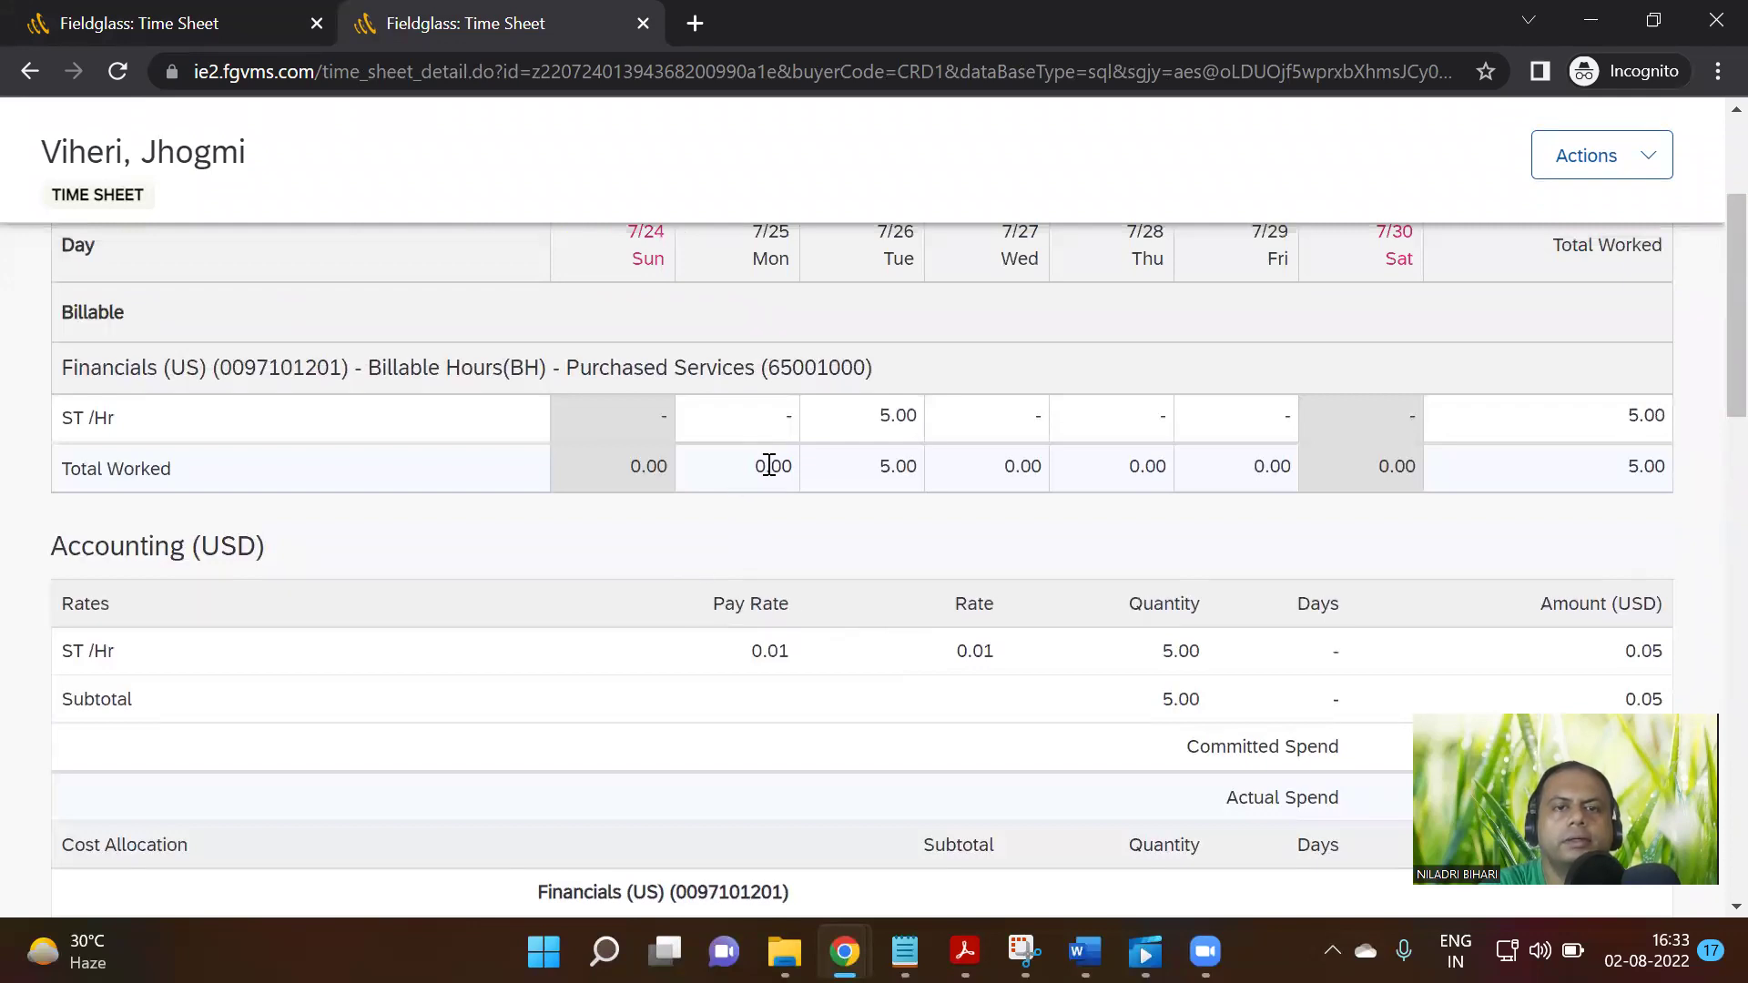
{"action": "scroll", "coordinate": [770, 466], "scroll_direction": "up", "scroll_amount": 2}
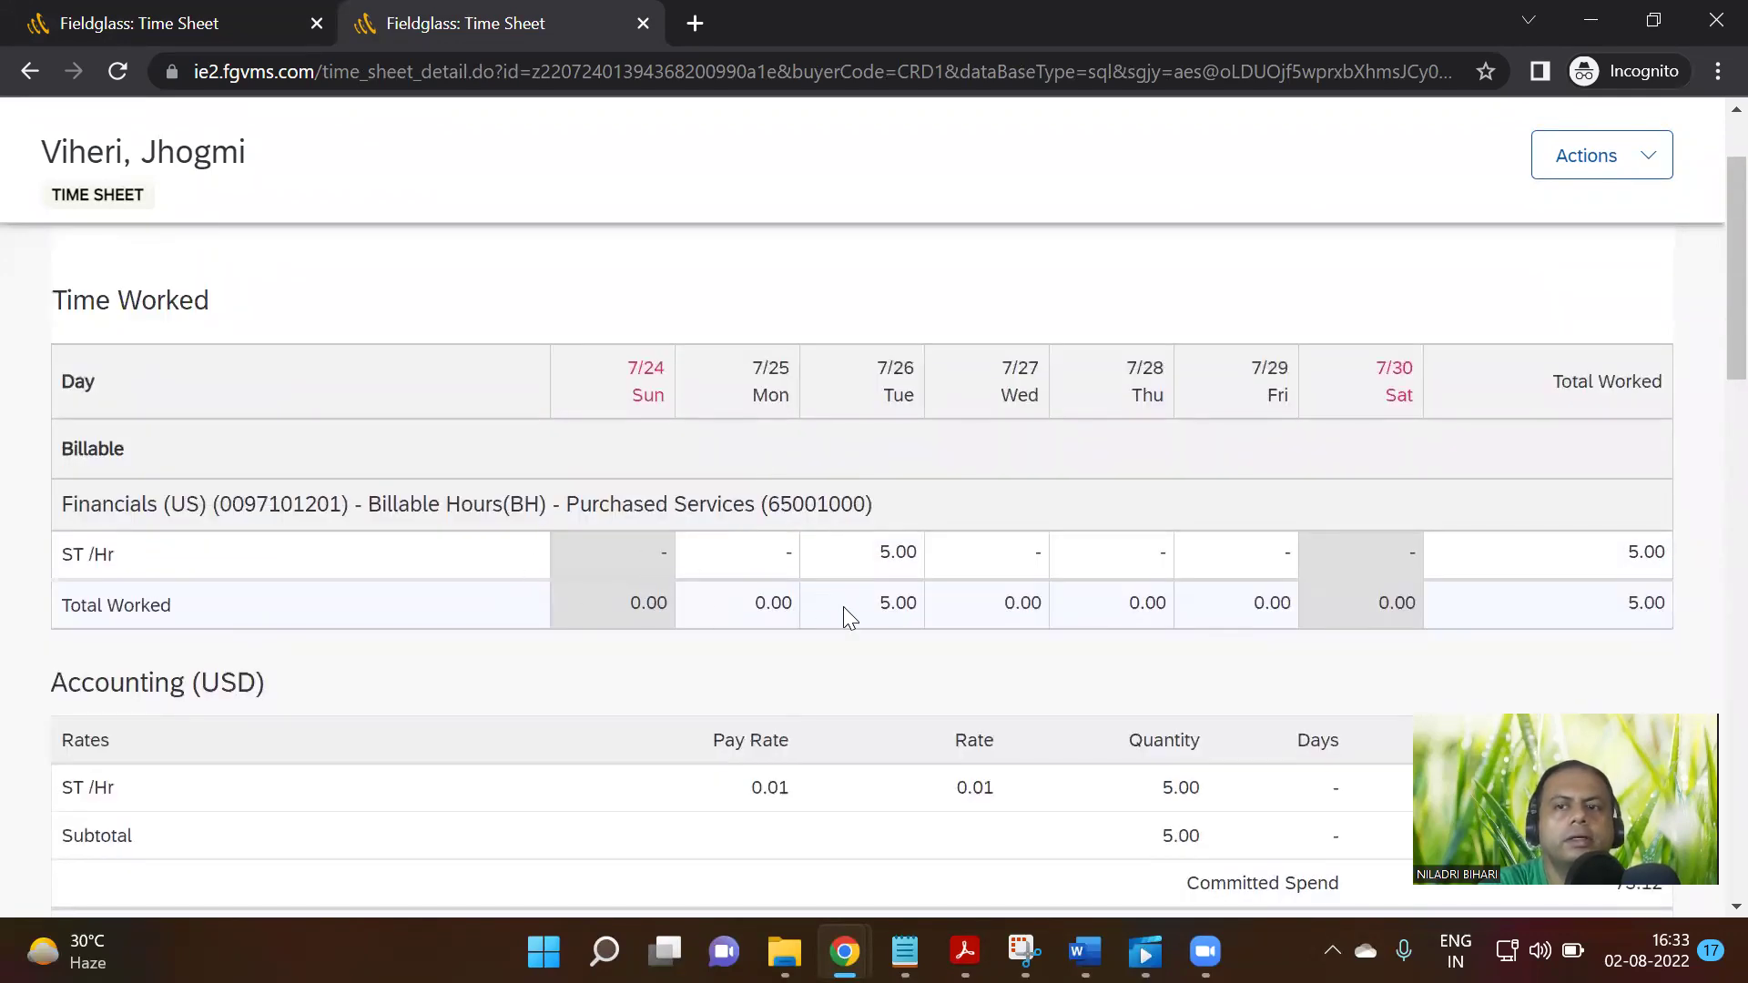
{"action": "scroll", "coordinate": [847, 616], "scroll_direction": "down", "scroll_amount": 5}
{"action": "scroll", "coordinate": [1068, 604], "scroll_direction": "down", "scroll_amount": 15}
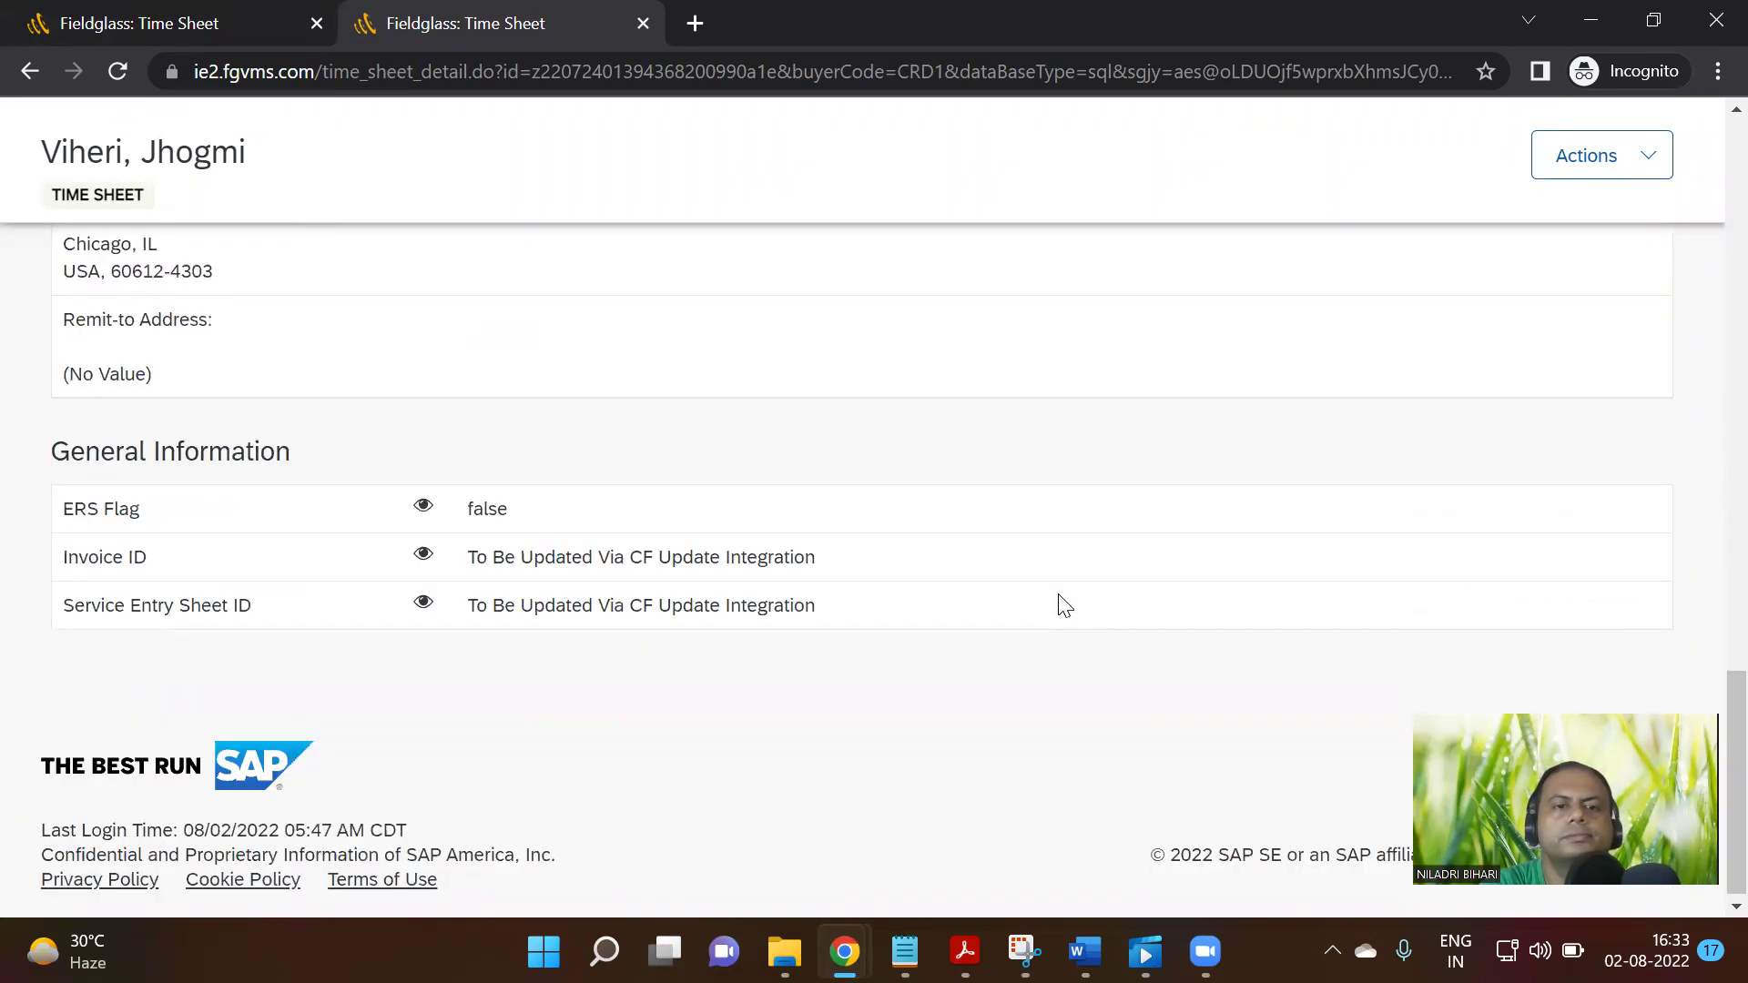
{"action": "left_click", "coordinate": [201, 23]}
{"action": "left_click", "coordinate": [845, 952]}
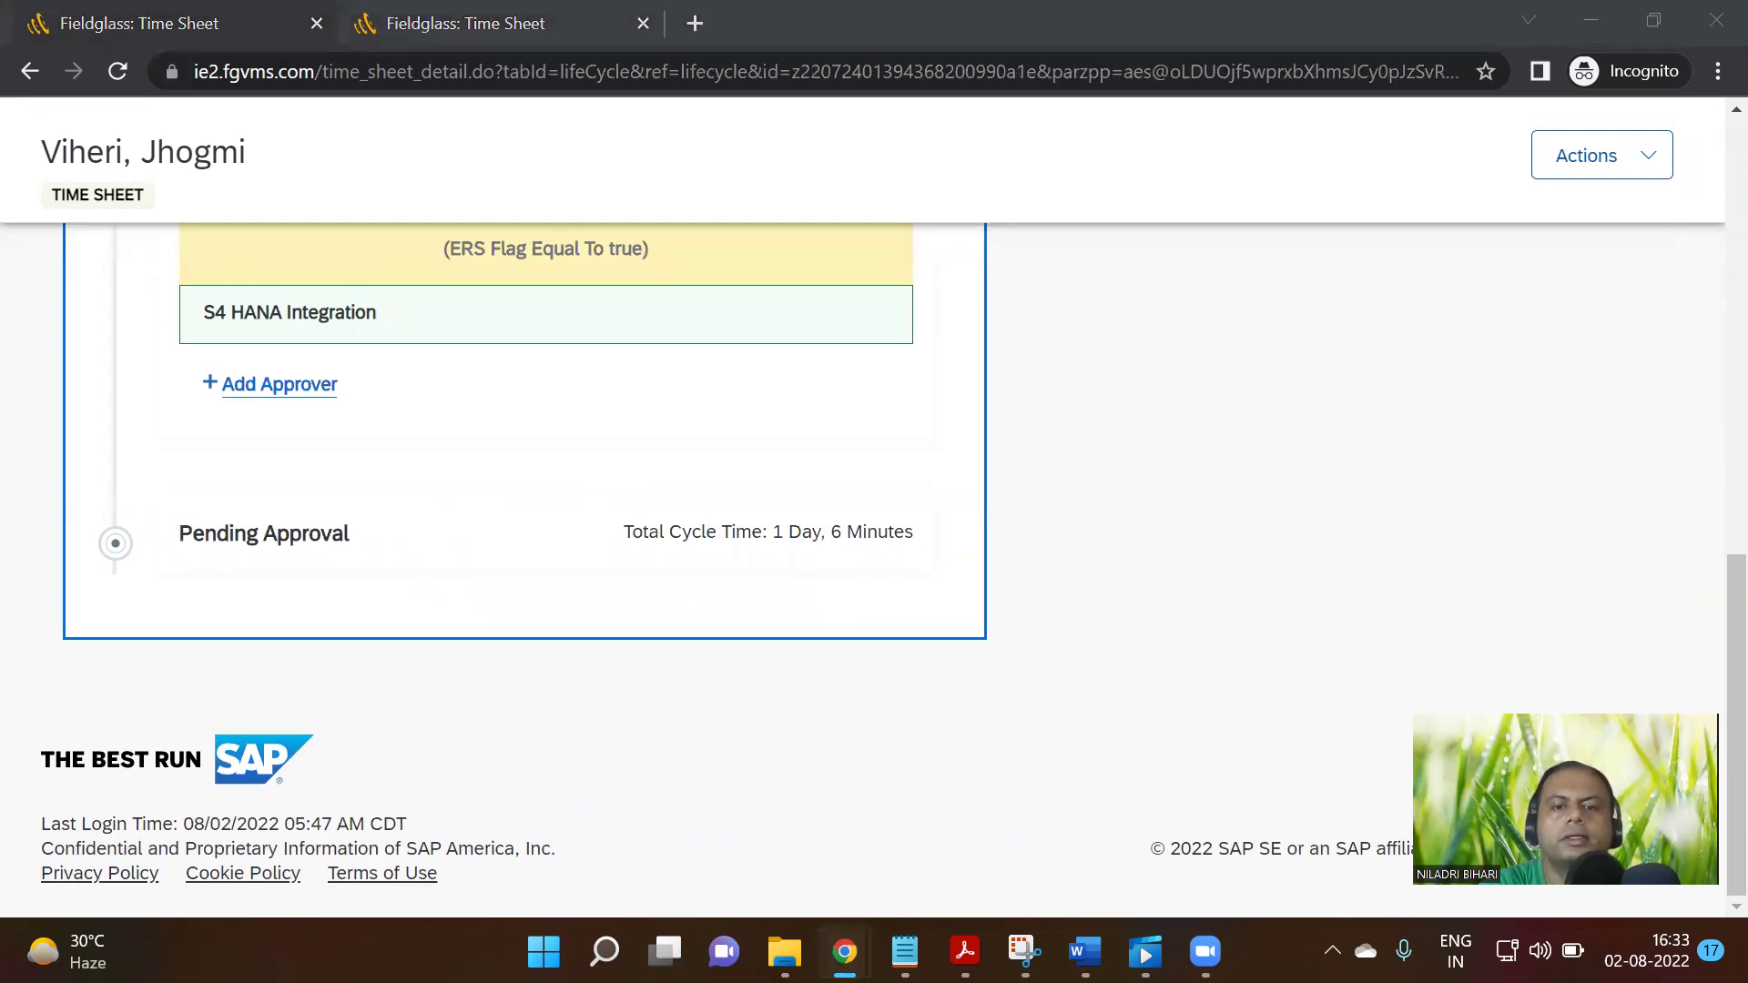
{"action": "left_click", "coordinate": [705, 779]}
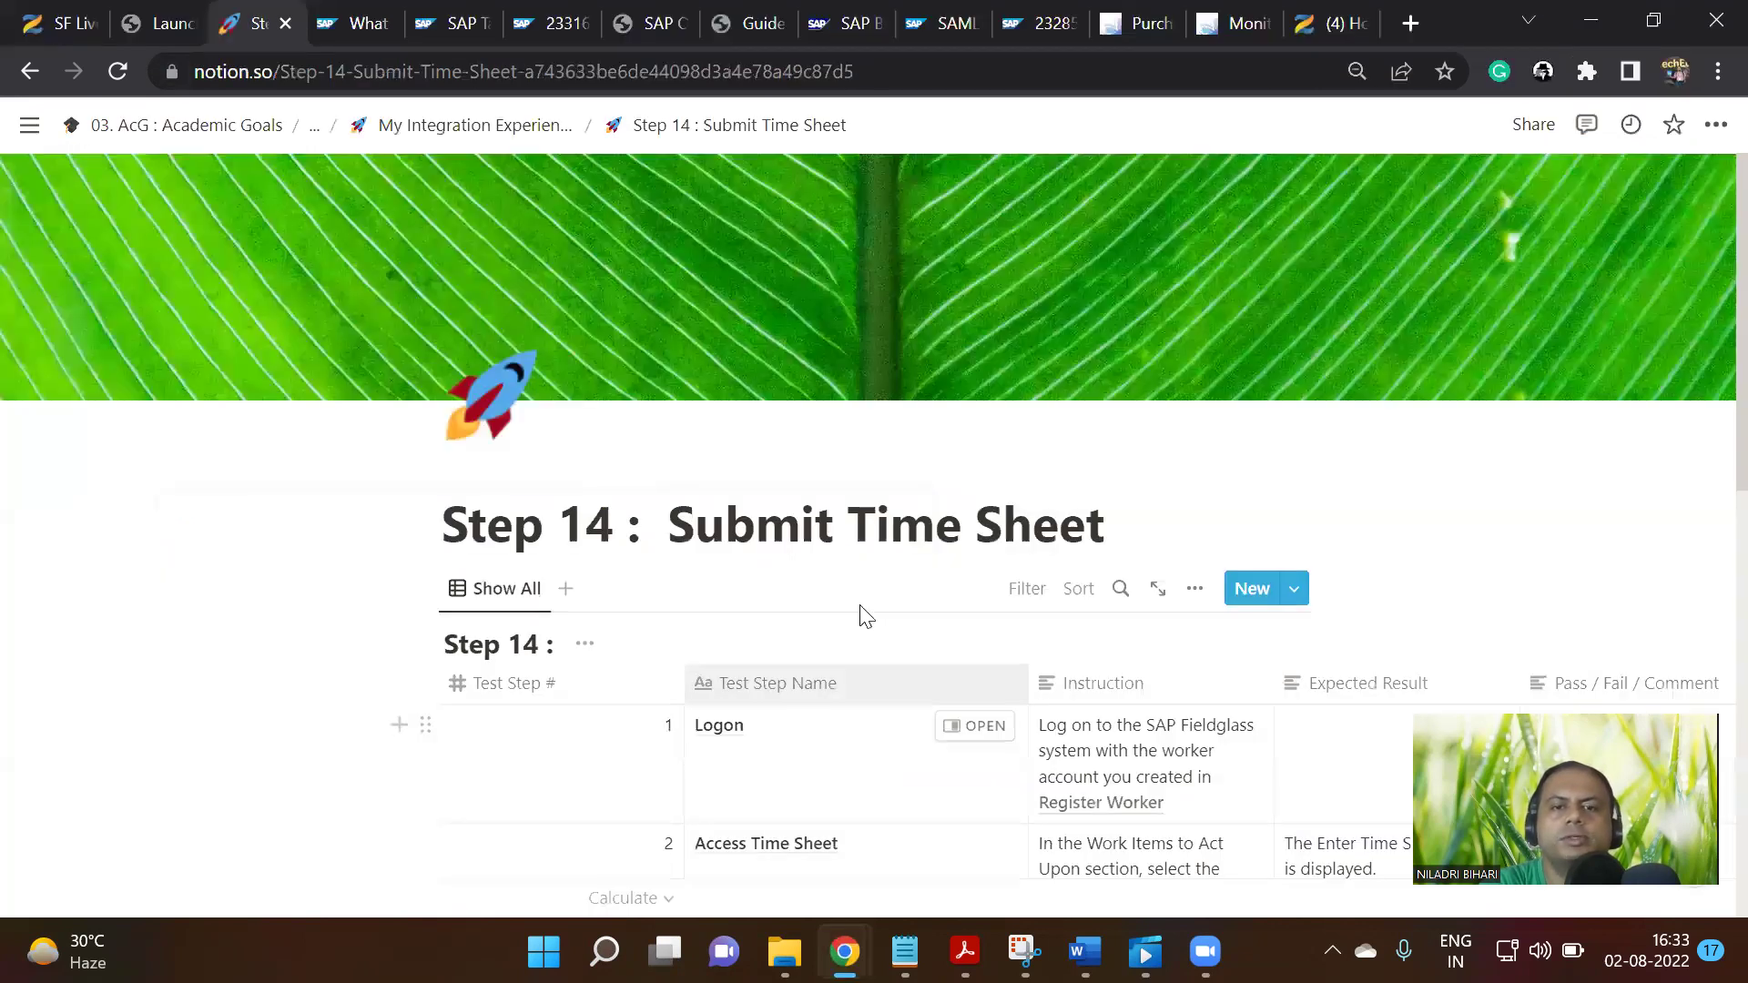
Go up from Step 14 to the My Integration Experience page and scroll to its 22-step Part B list
{"action": "scroll", "coordinate": [863, 615], "scroll_direction": "down", "scroll_amount": 5}
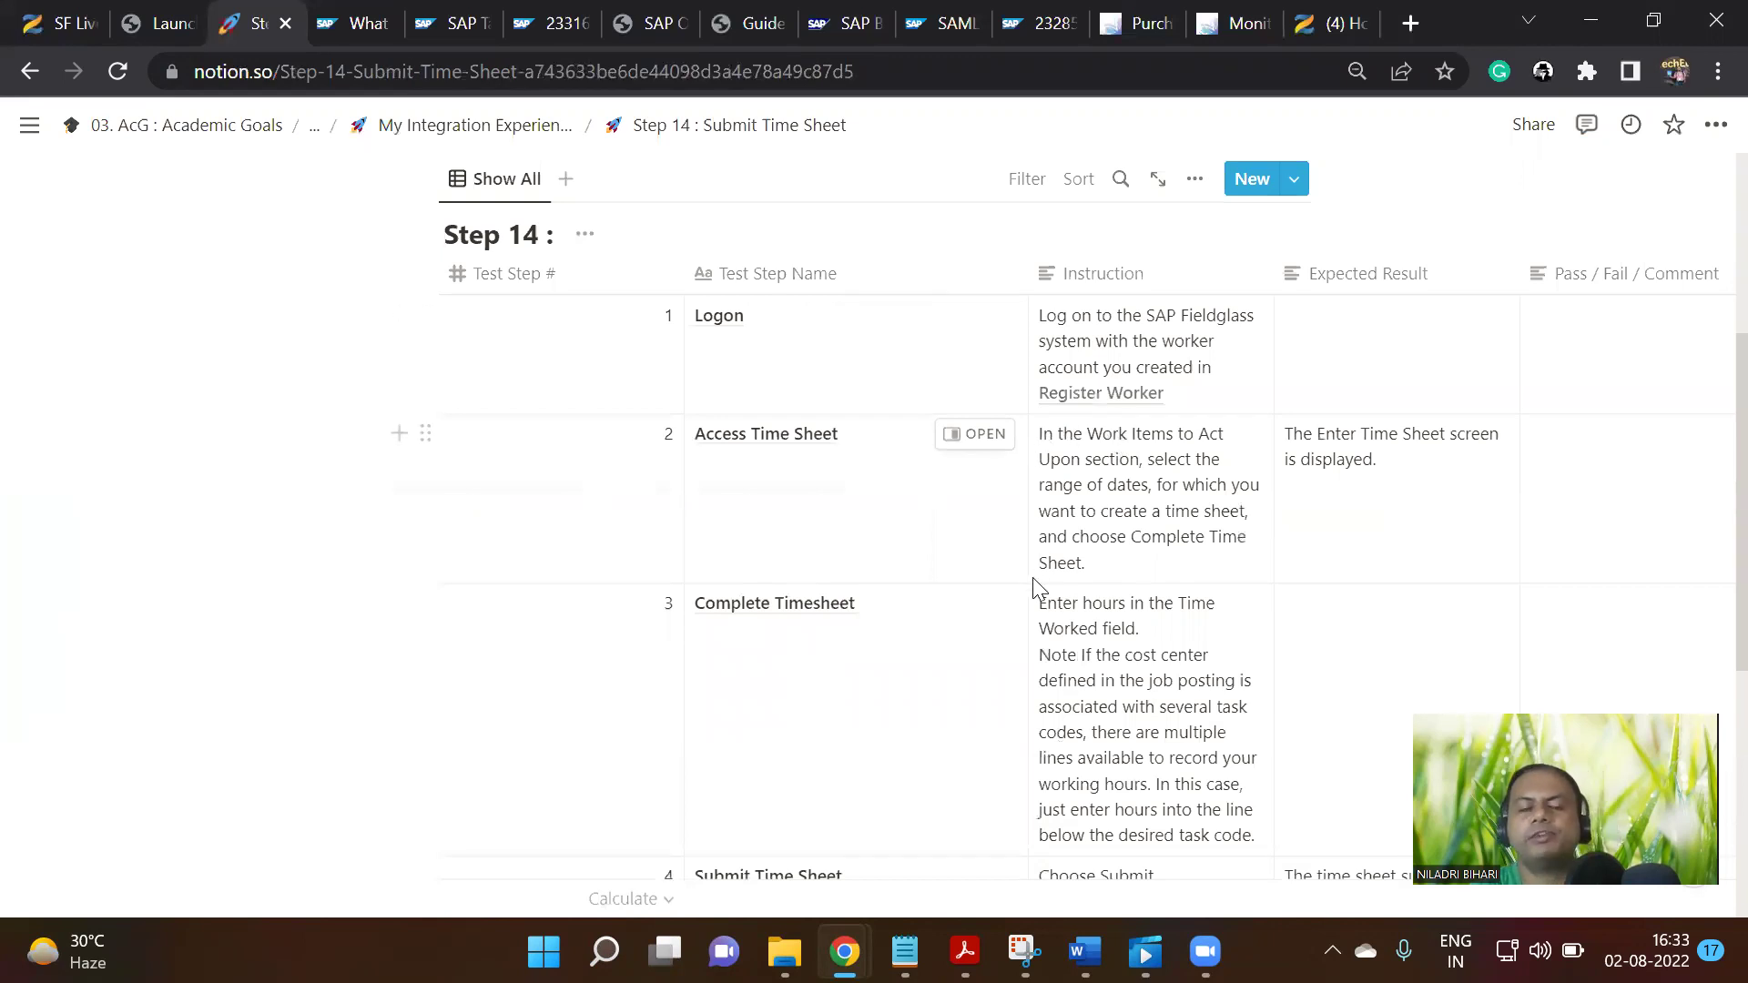
{"action": "scroll", "coordinate": [1046, 510], "scroll_direction": "up", "scroll_amount": 3}
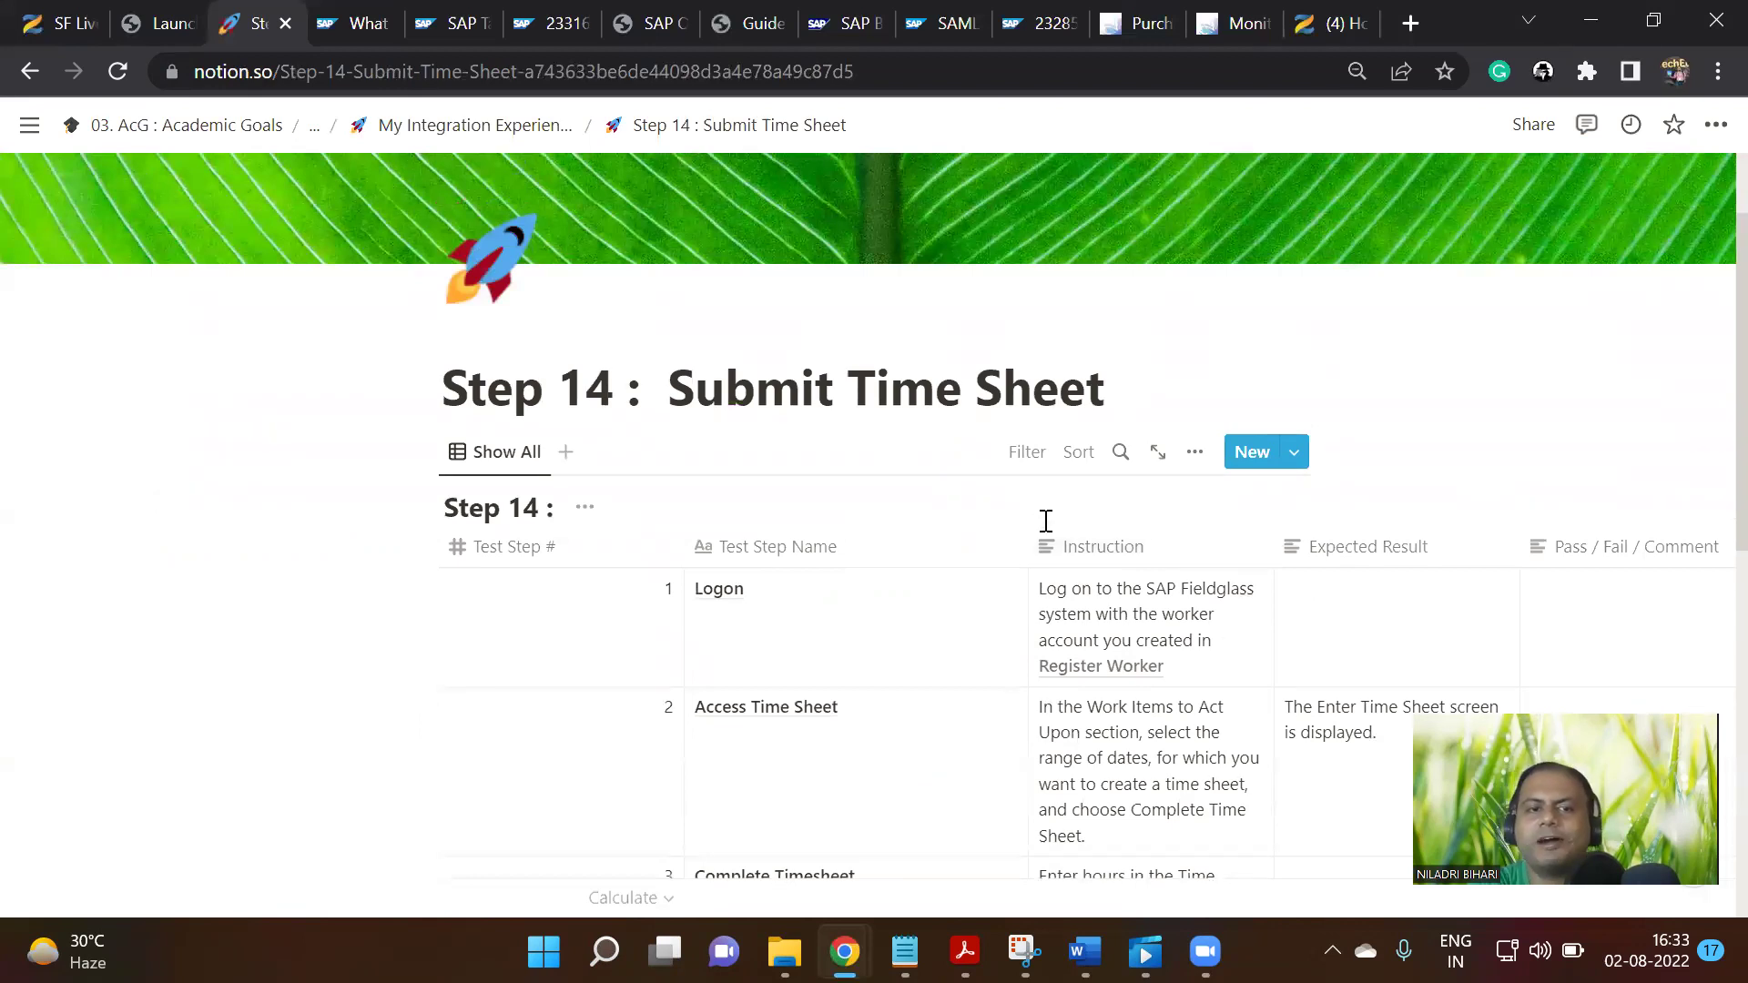
{"action": "scroll", "coordinate": [1045, 523], "scroll_direction": "down", "scroll_amount": 2}
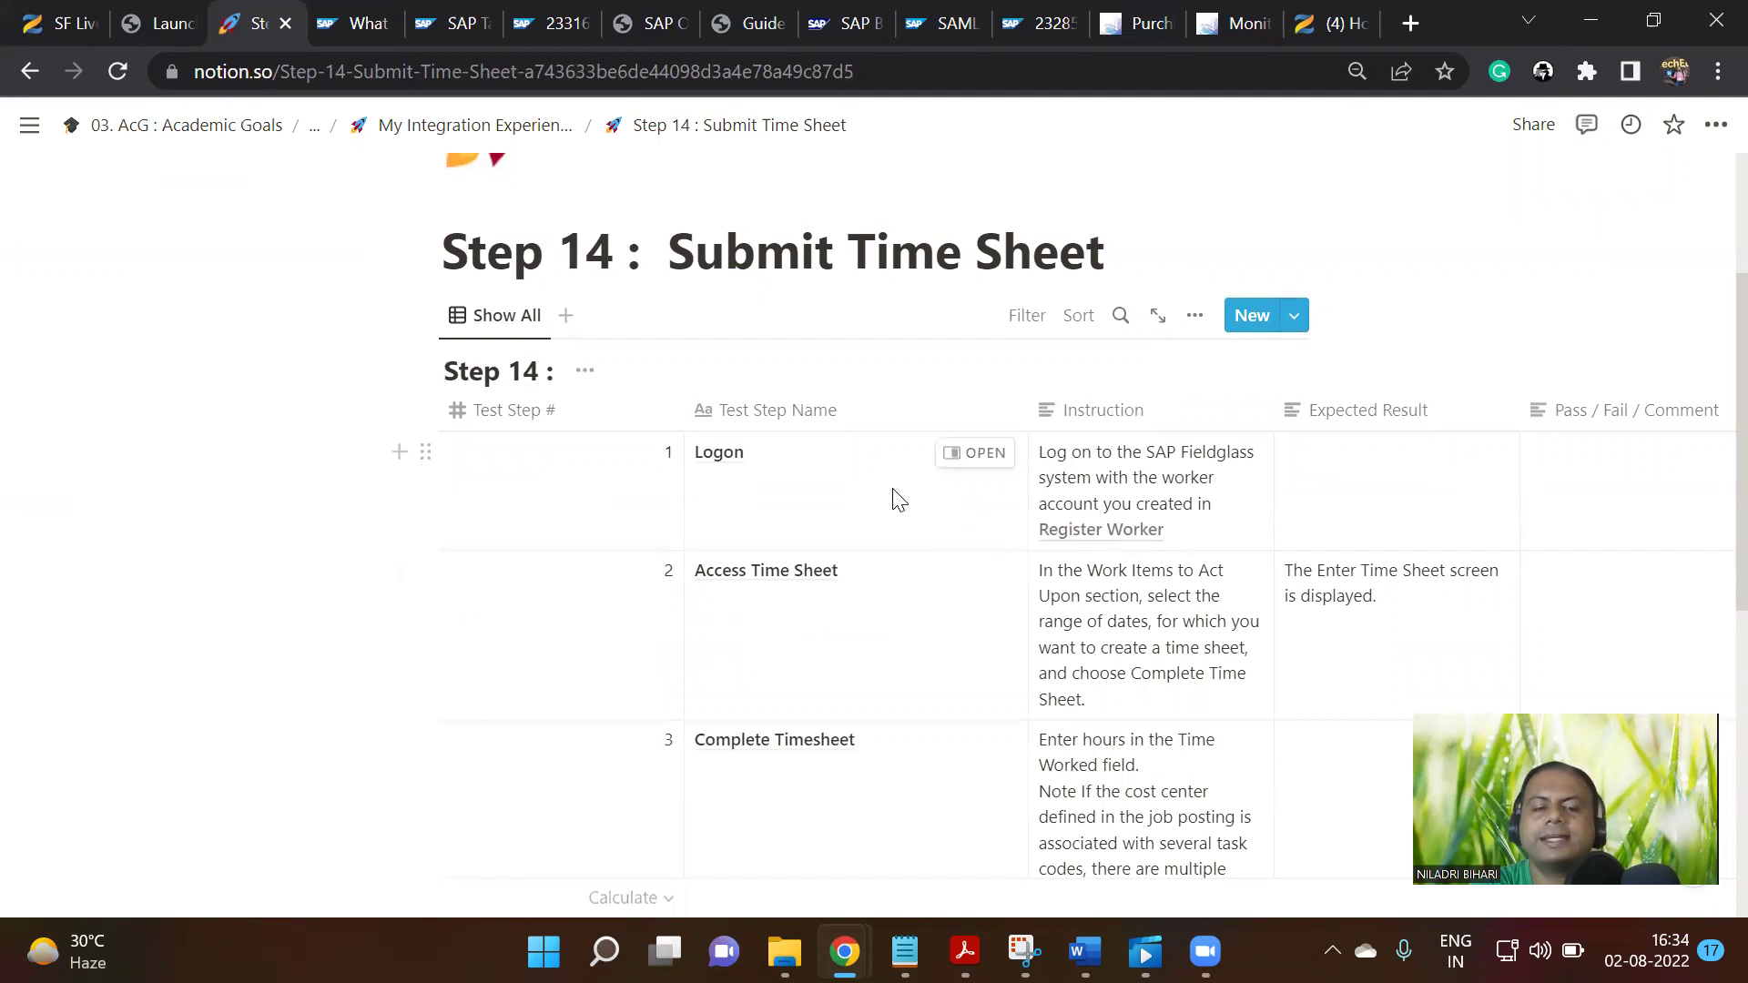
{"action": "left_click", "coordinate": [521, 135]}
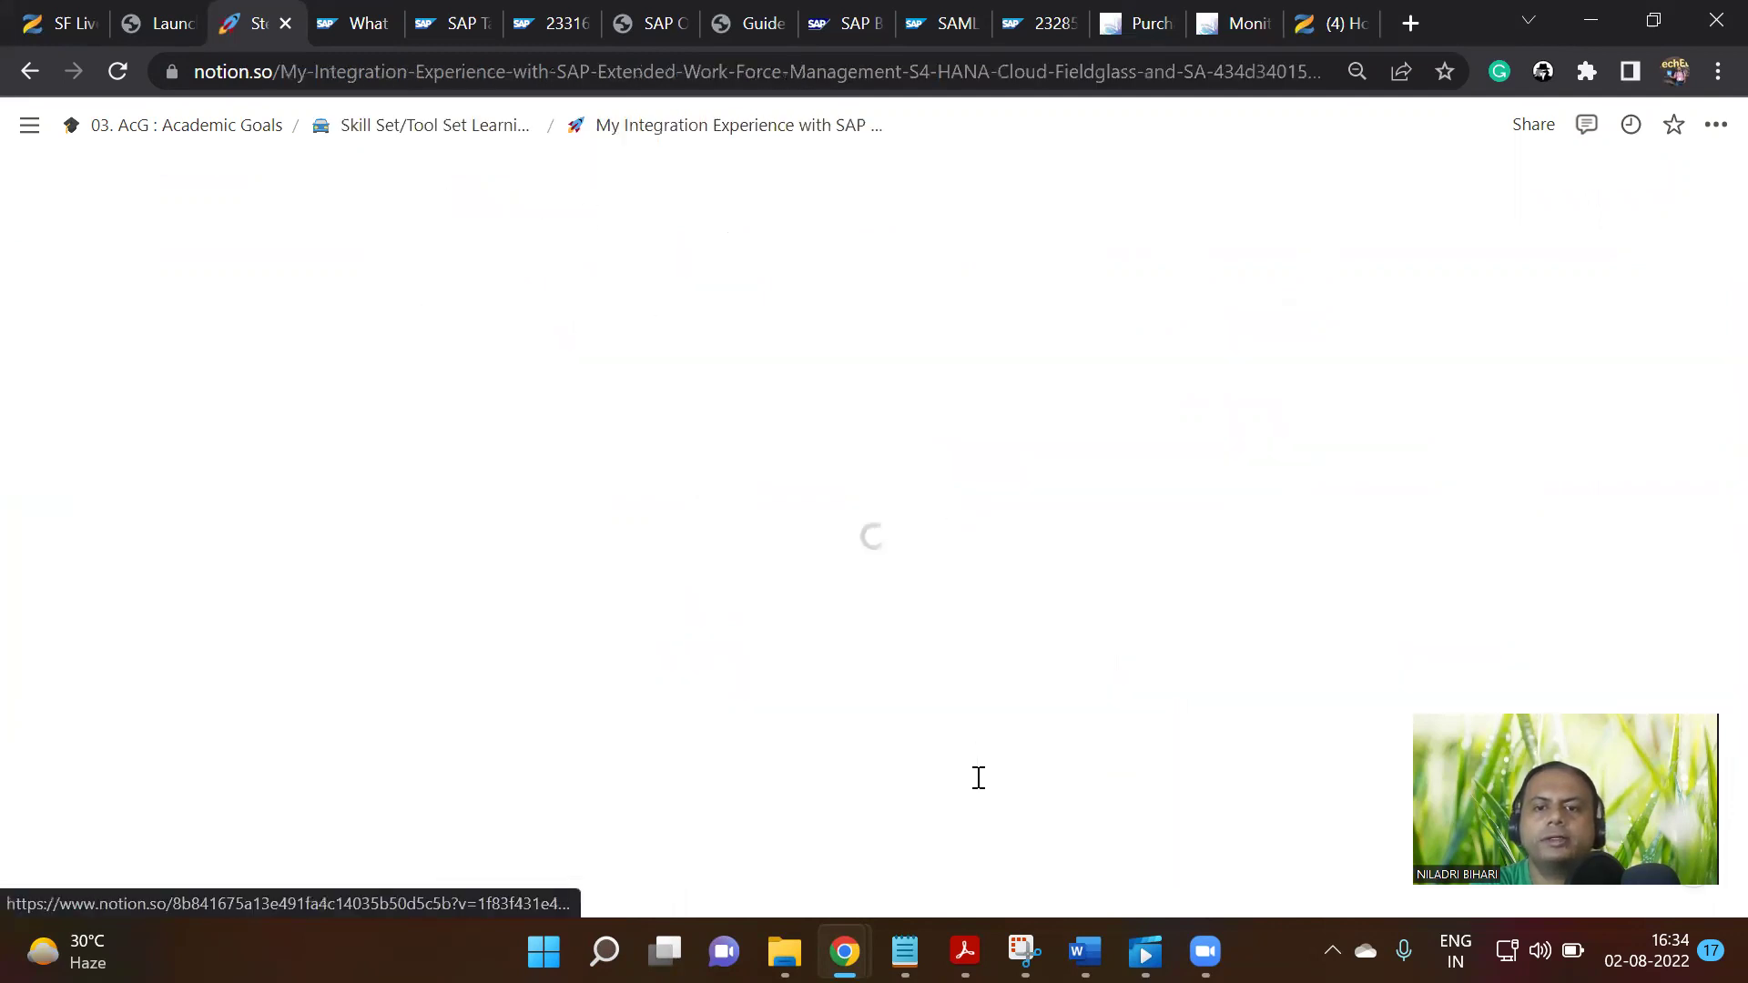
{"action": "scroll", "coordinate": [856, 583], "scroll_direction": "down", "scroll_amount": 15}
{"action": "scroll", "coordinate": [856, 592], "scroll_direction": "down", "scroll_amount": 5}
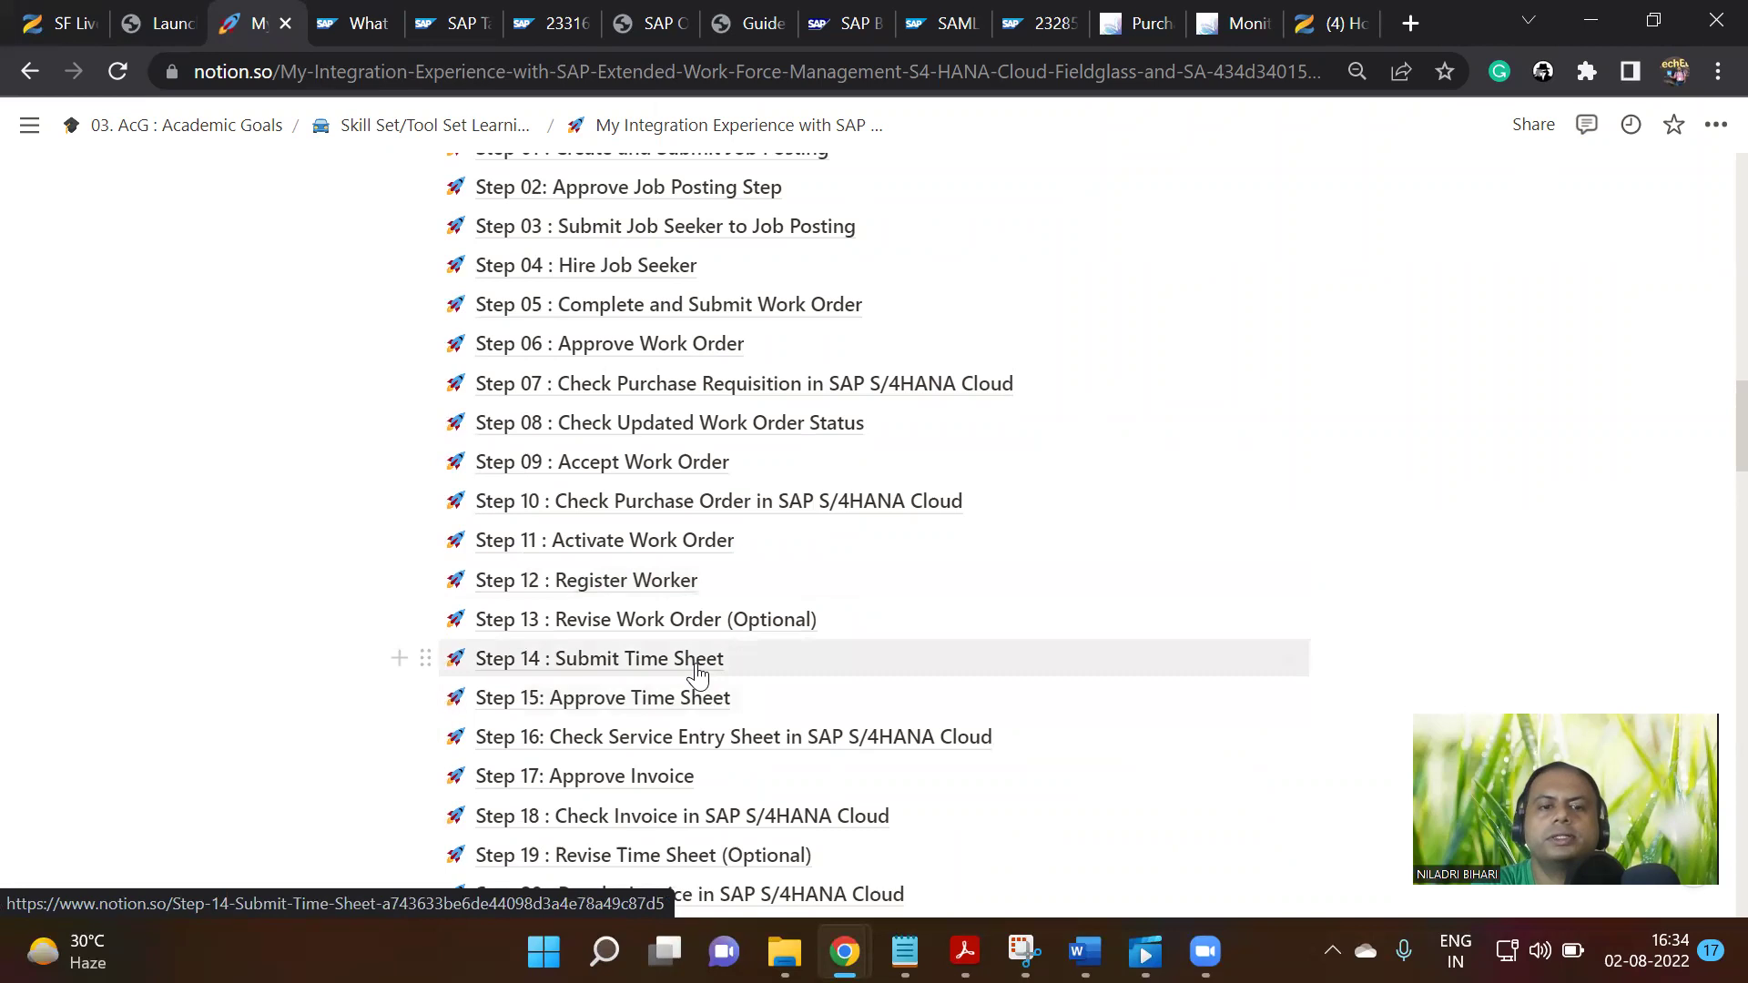
{"action": "scroll", "coordinate": [697, 669], "scroll_direction": "down", "scroll_amount": 3}
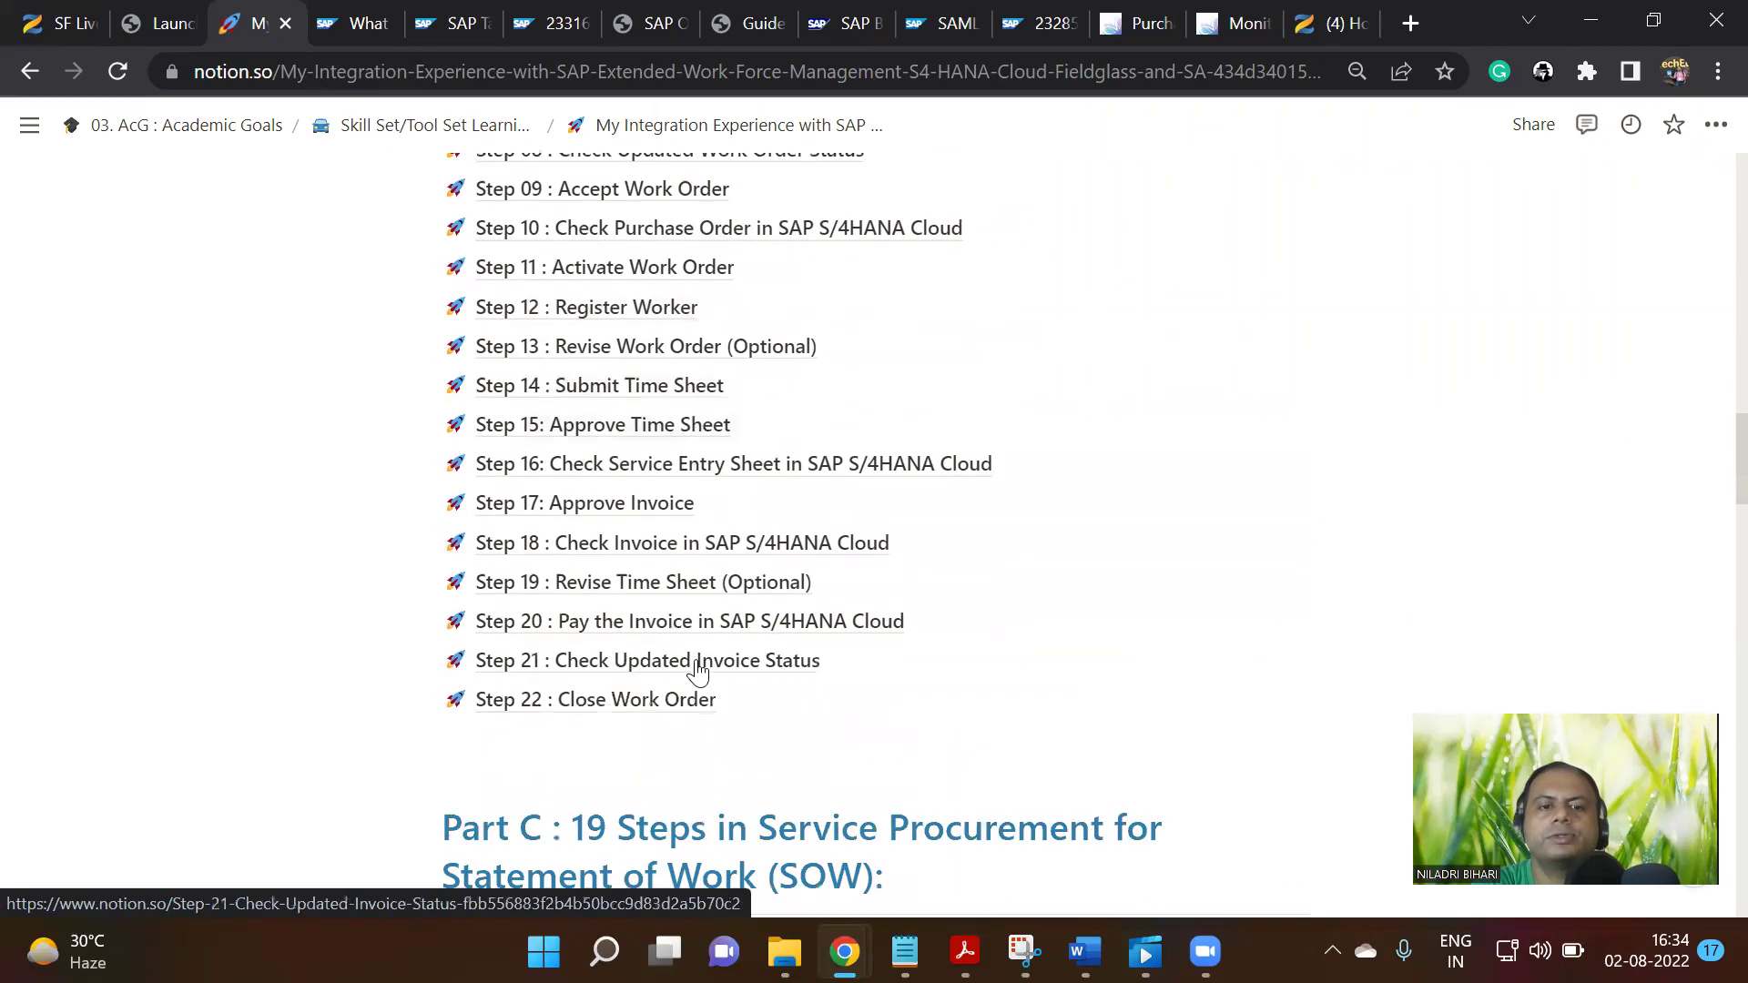
Open the Step 15: Approve Time Sheet page and look through its test-step table
{"action": "left_click", "coordinate": [688, 428]}
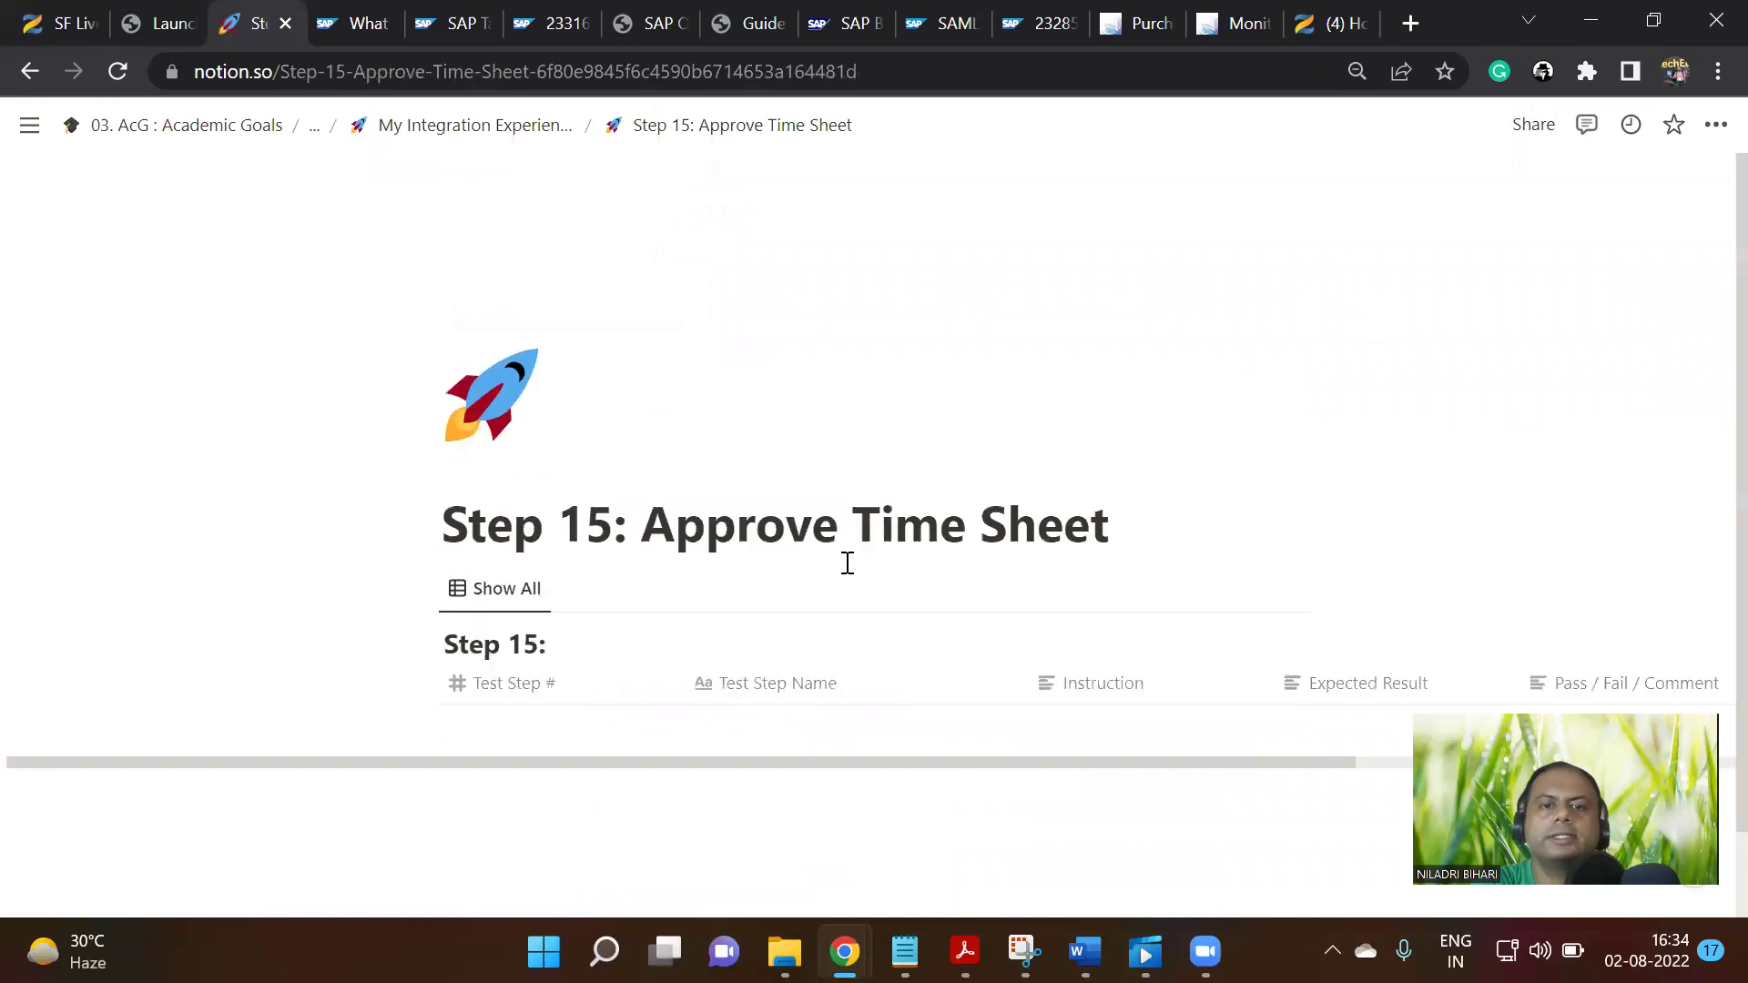
{"action": "scroll", "coordinate": [988, 719], "scroll_direction": "down", "scroll_amount": 1}
{"action": "scroll", "coordinate": [942, 662], "scroll_direction": "down", "scroll_amount": 4}
{"action": "scroll", "coordinate": [932, 675], "scroll_direction": "up", "scroll_amount": 6}
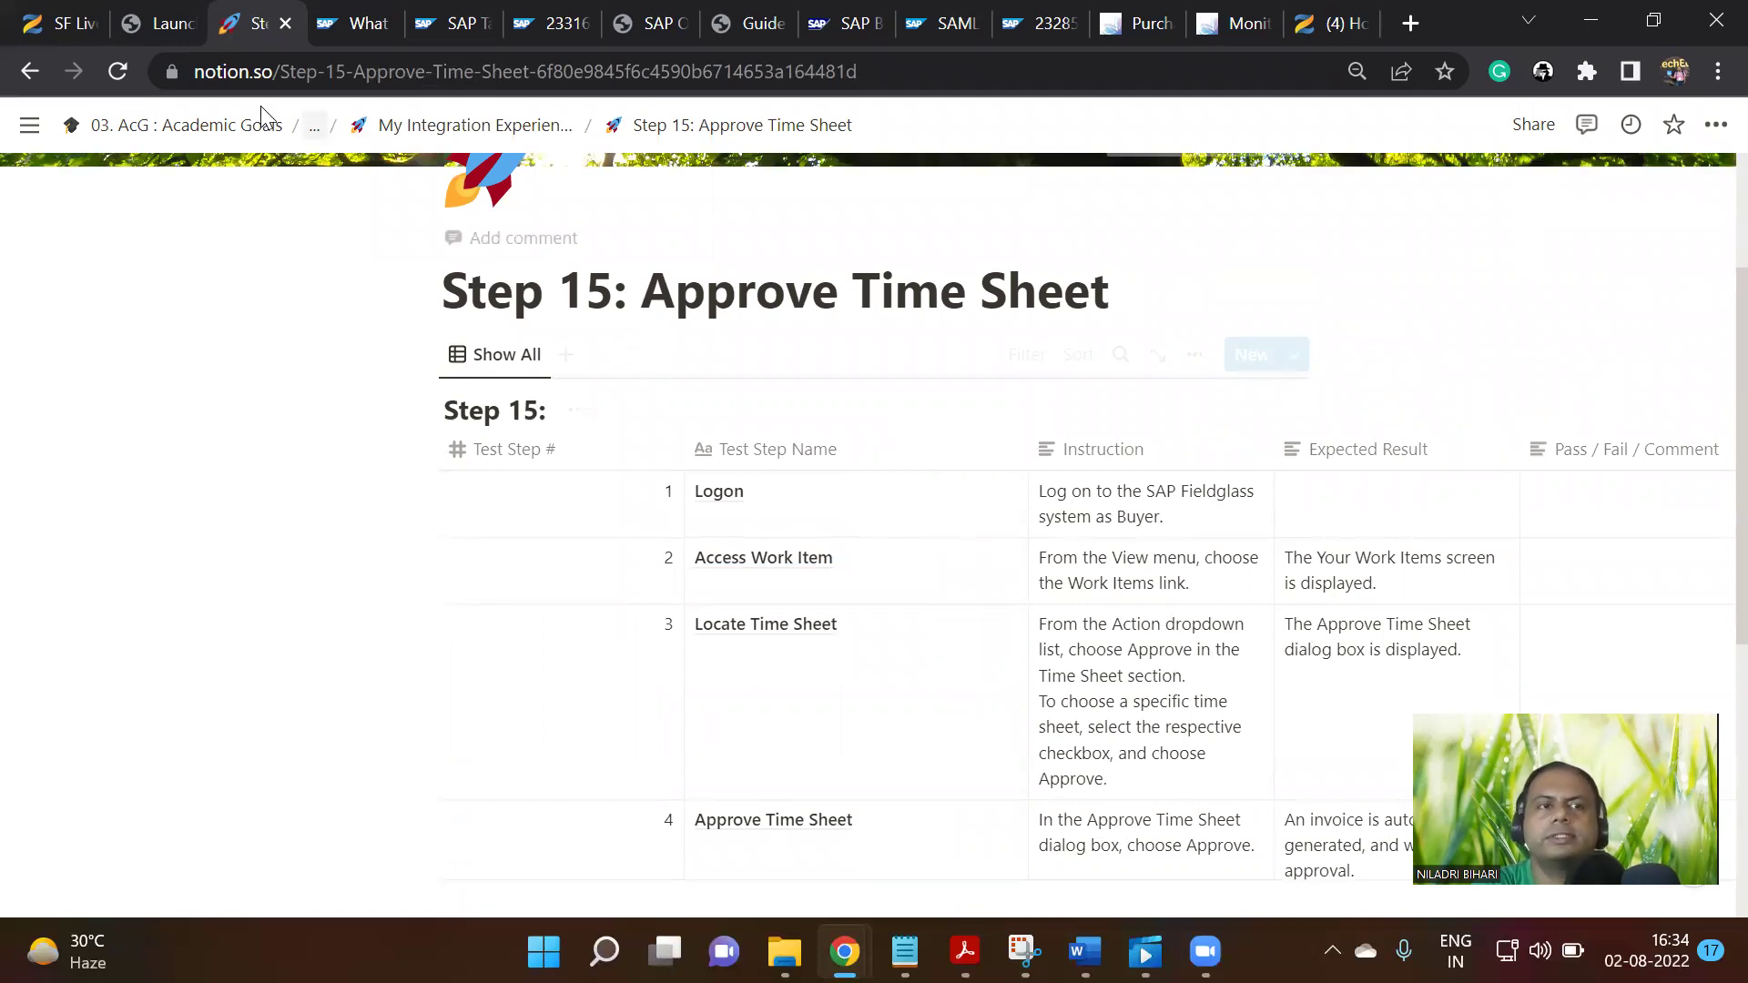
Bring the Fieldglass time sheet window back to the front
{"action": "mouse_move", "coordinate": [1204, 952]}
{"action": "mouse_move", "coordinate": [845, 952]}
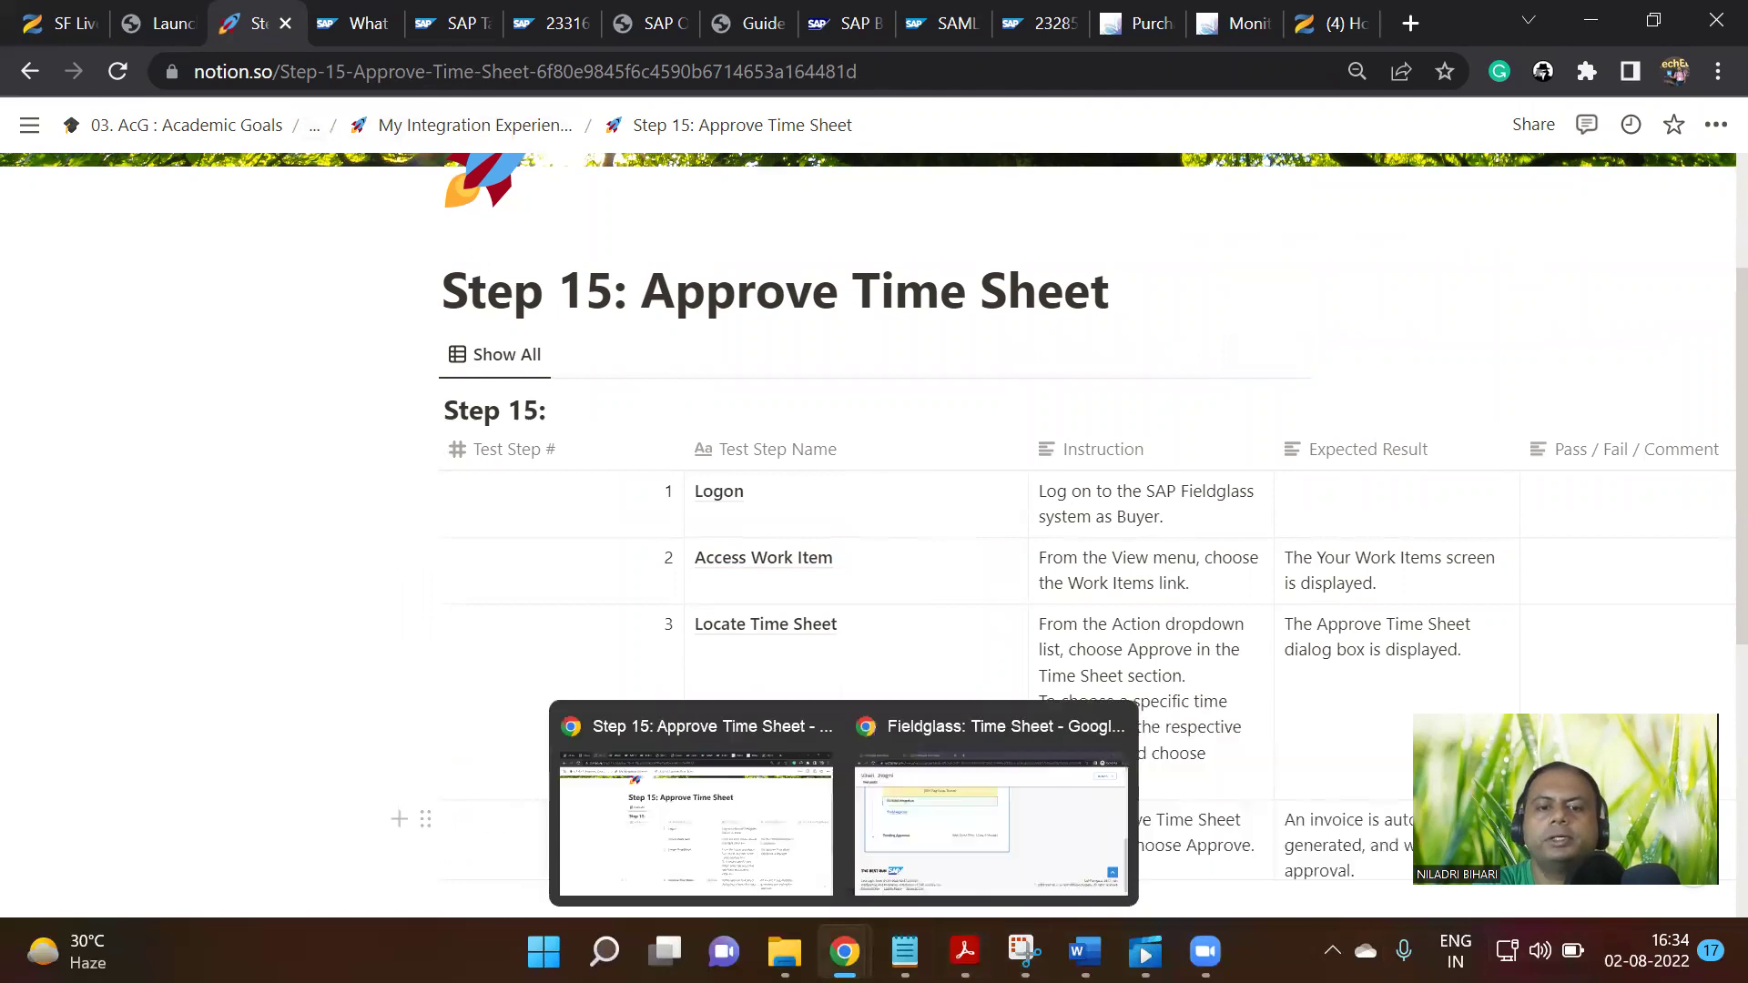
{"action": "left_click", "coordinate": [973, 827]}
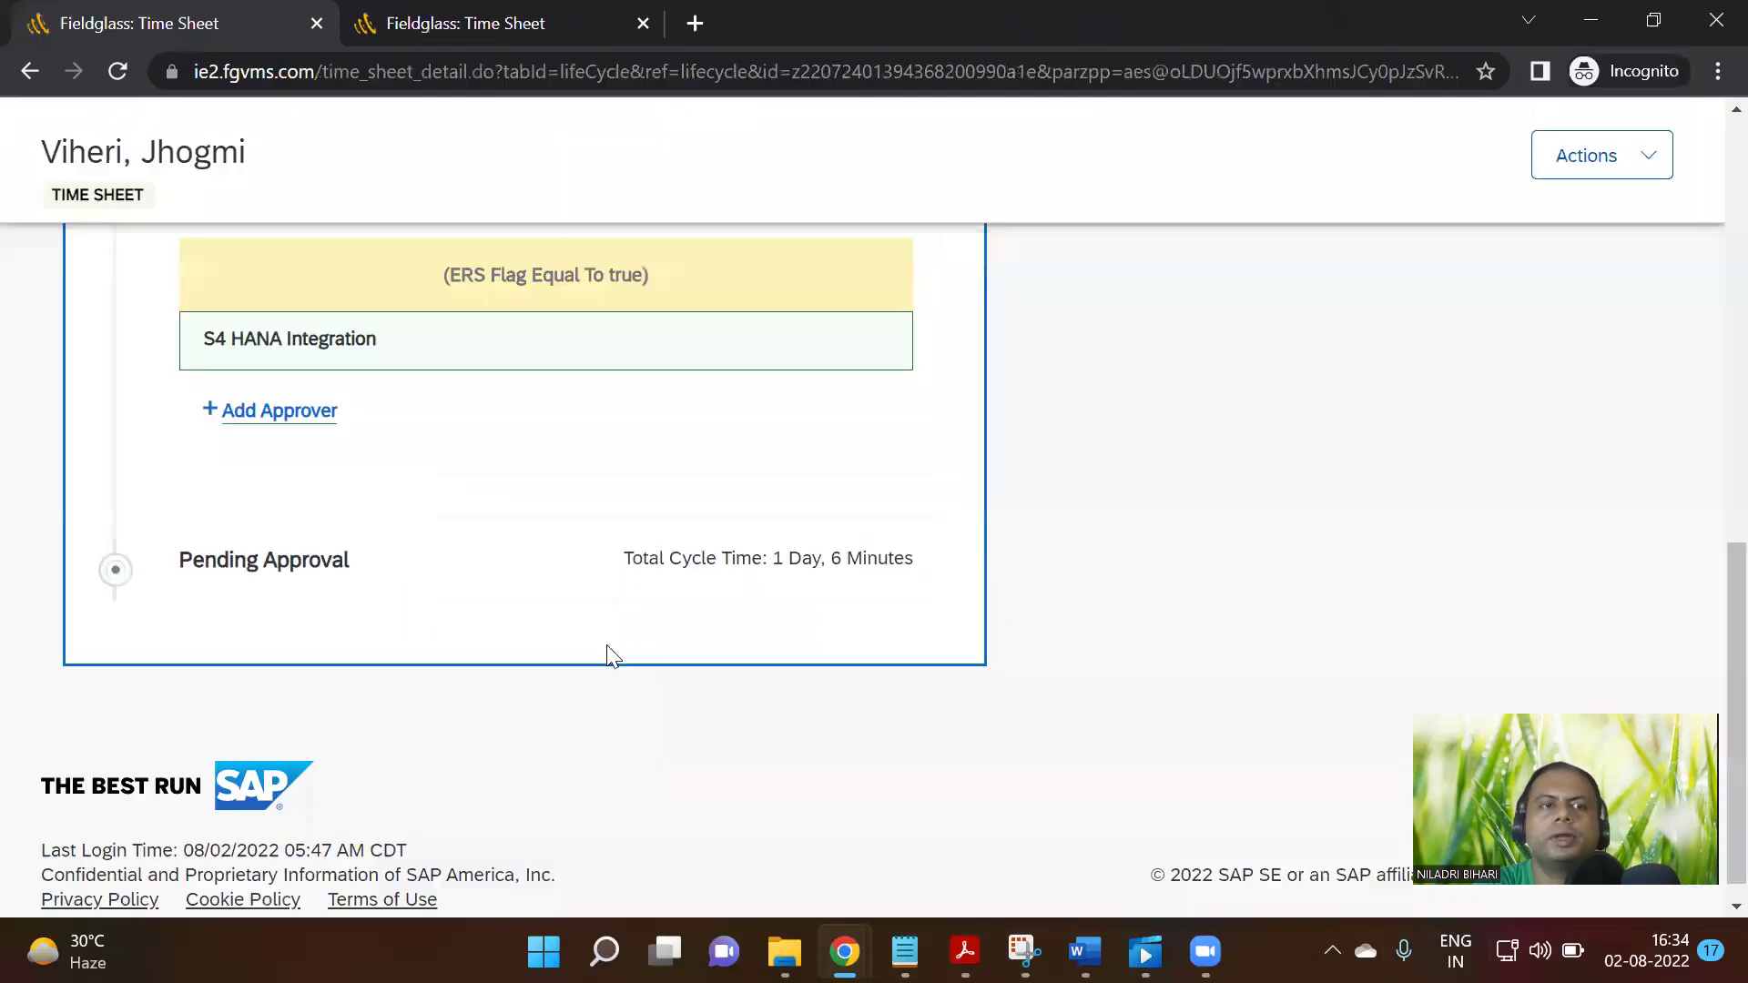
Open the Fieldglass Time Sheets List showing two pending time sheets, then return to Notion's Step 15 page
{"action": "left_click", "coordinate": [400, 22]}
{"action": "scroll", "coordinate": [609, 476], "scroll_direction": "up", "scroll_amount": 10}
{"action": "left_click", "coordinate": [160, 25]}
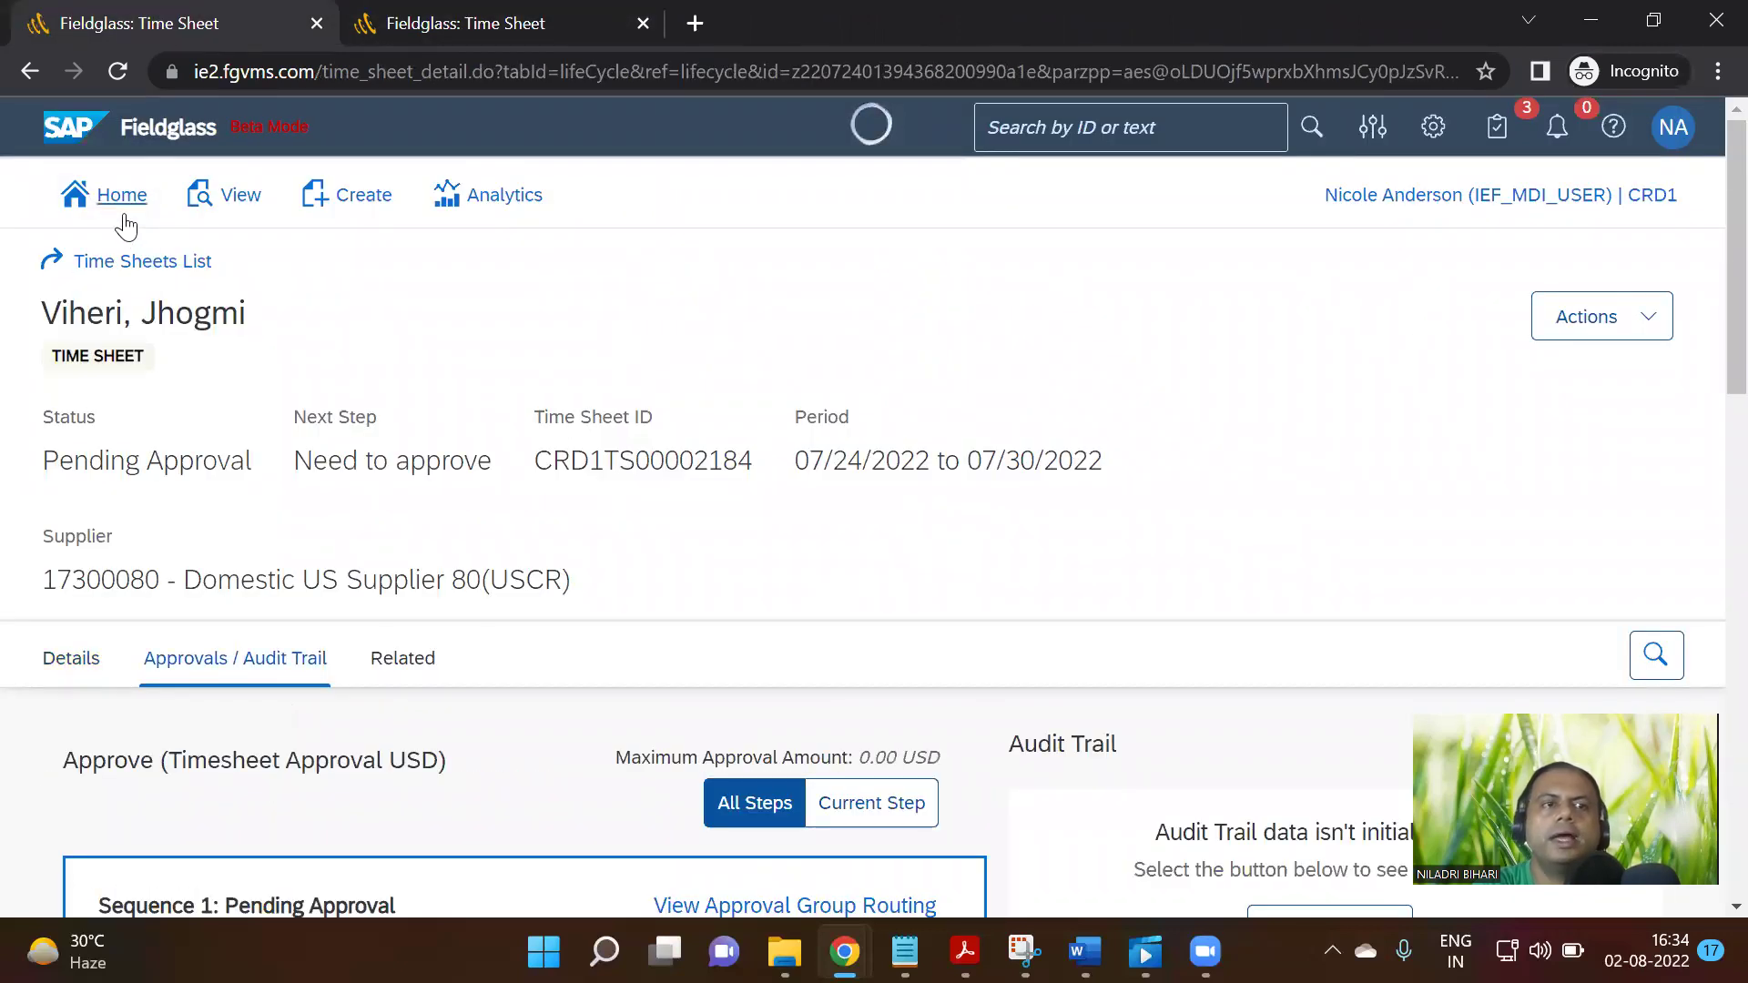
{"action": "left_click", "coordinate": [135, 263]}
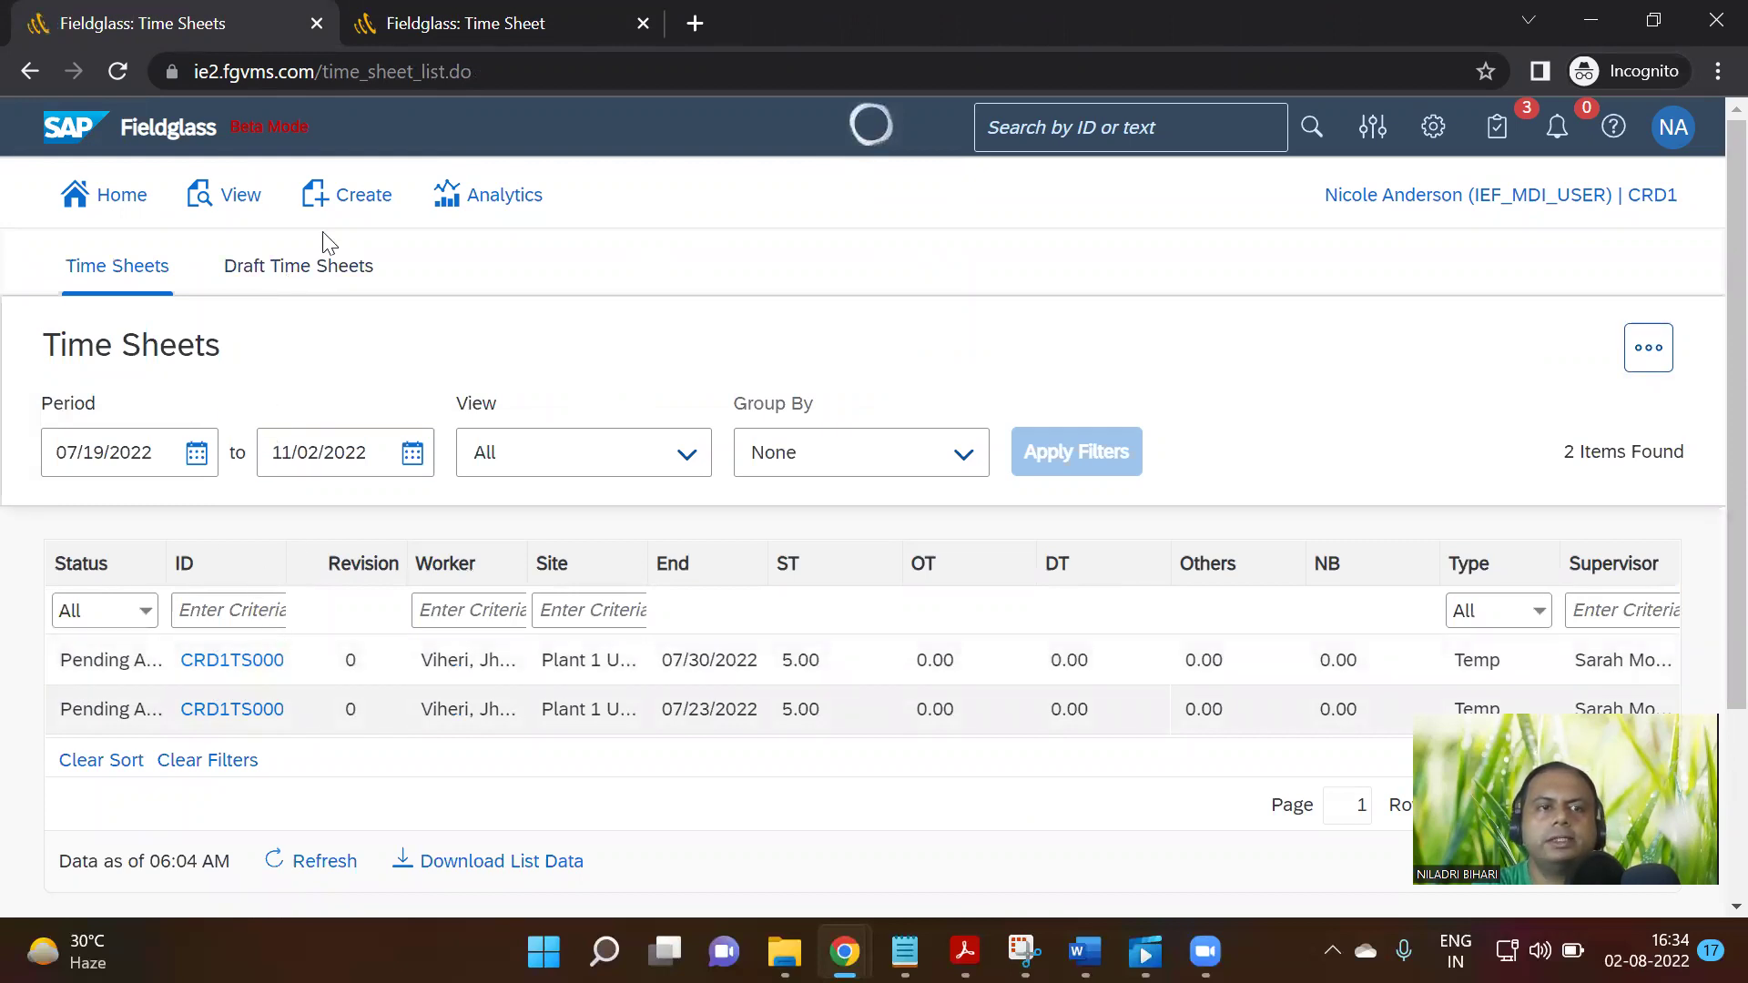
{"action": "scroll", "coordinate": [260, 670], "scroll_direction": "down", "scroll_amount": 3}
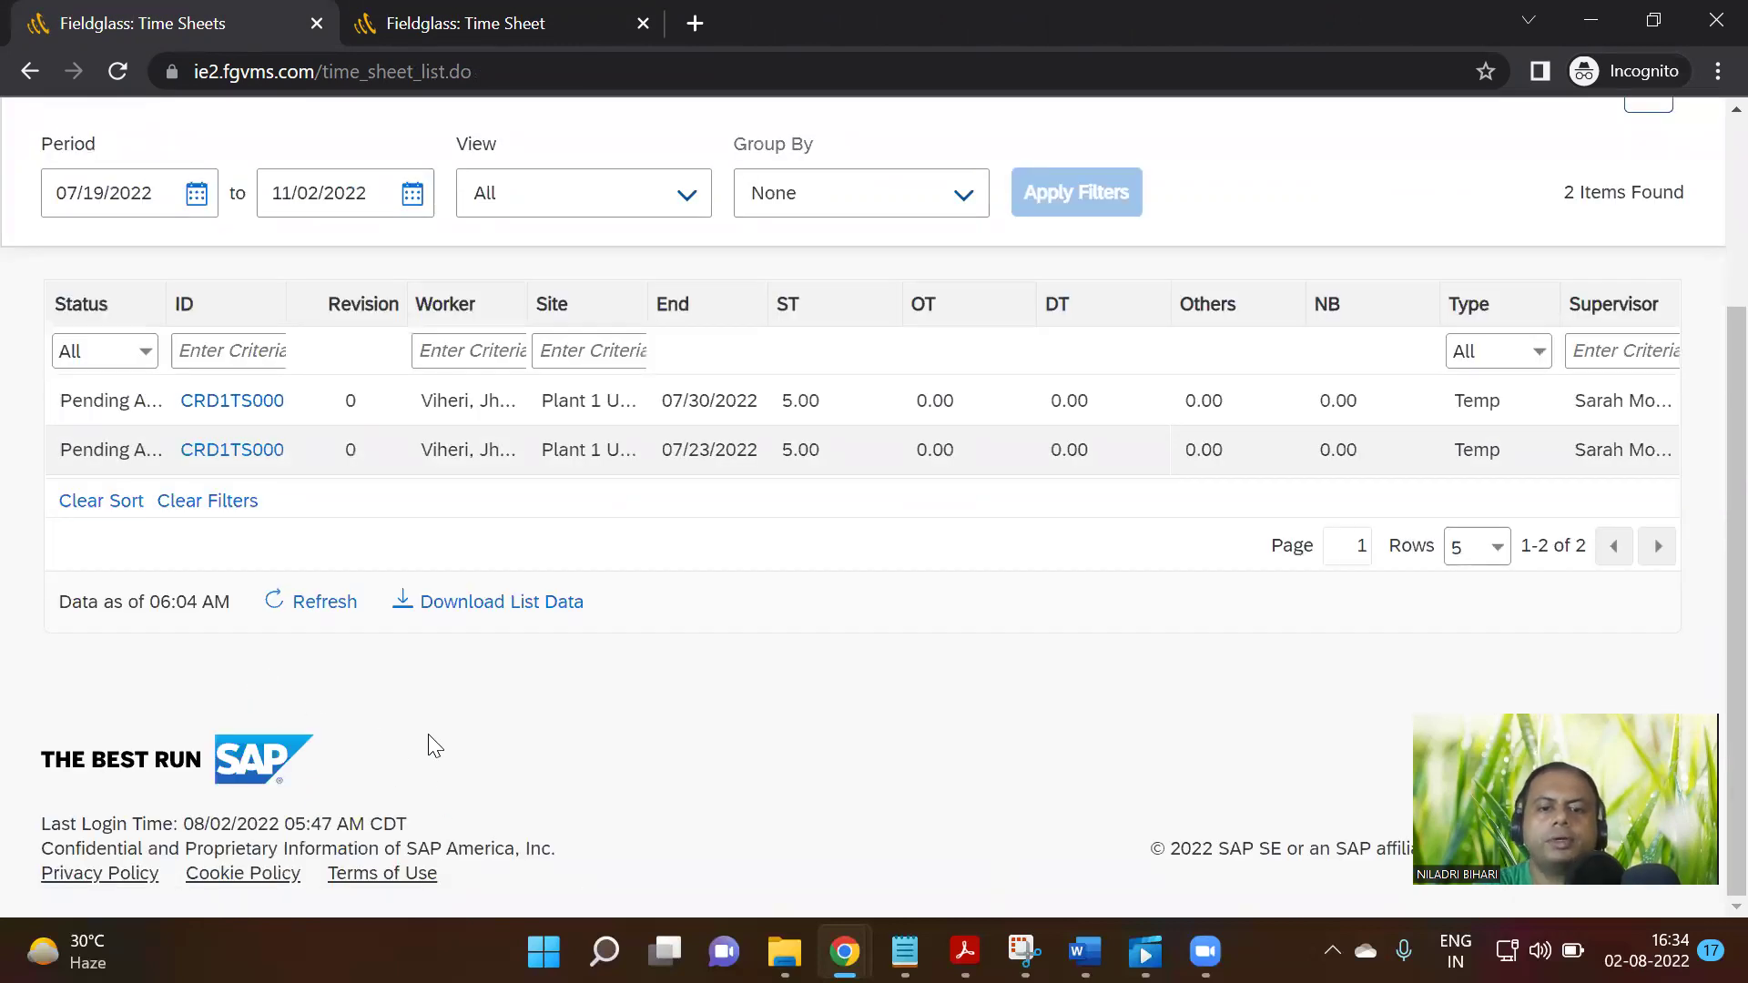
{"action": "mouse_move", "coordinate": [844, 952]}
{"action": "left_click", "coordinate": [675, 854]}
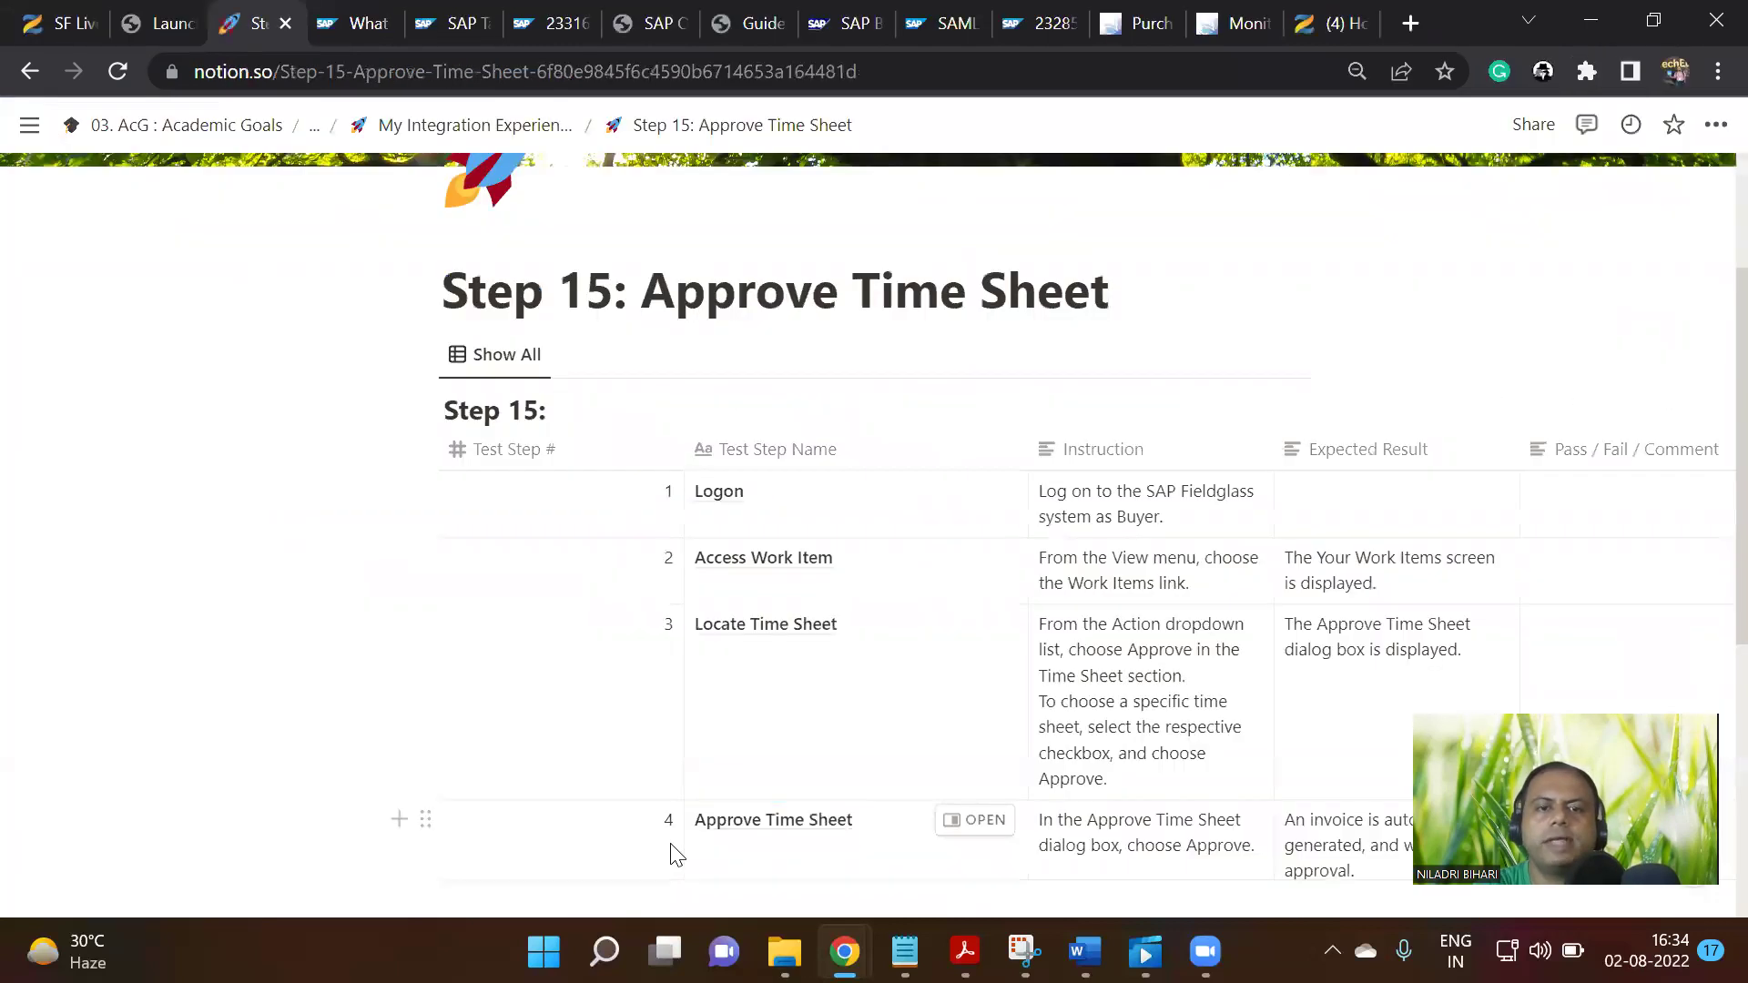
Navigate via the parent page to Step 16: Check Service Entry Sheet, then show the S/4HANA purchase order
{"action": "scroll", "coordinate": [798, 590], "scroll_direction": "down", "scroll_amount": 3}
{"action": "scroll", "coordinate": [851, 649], "scroll_direction": "down", "scroll_amount": 2}
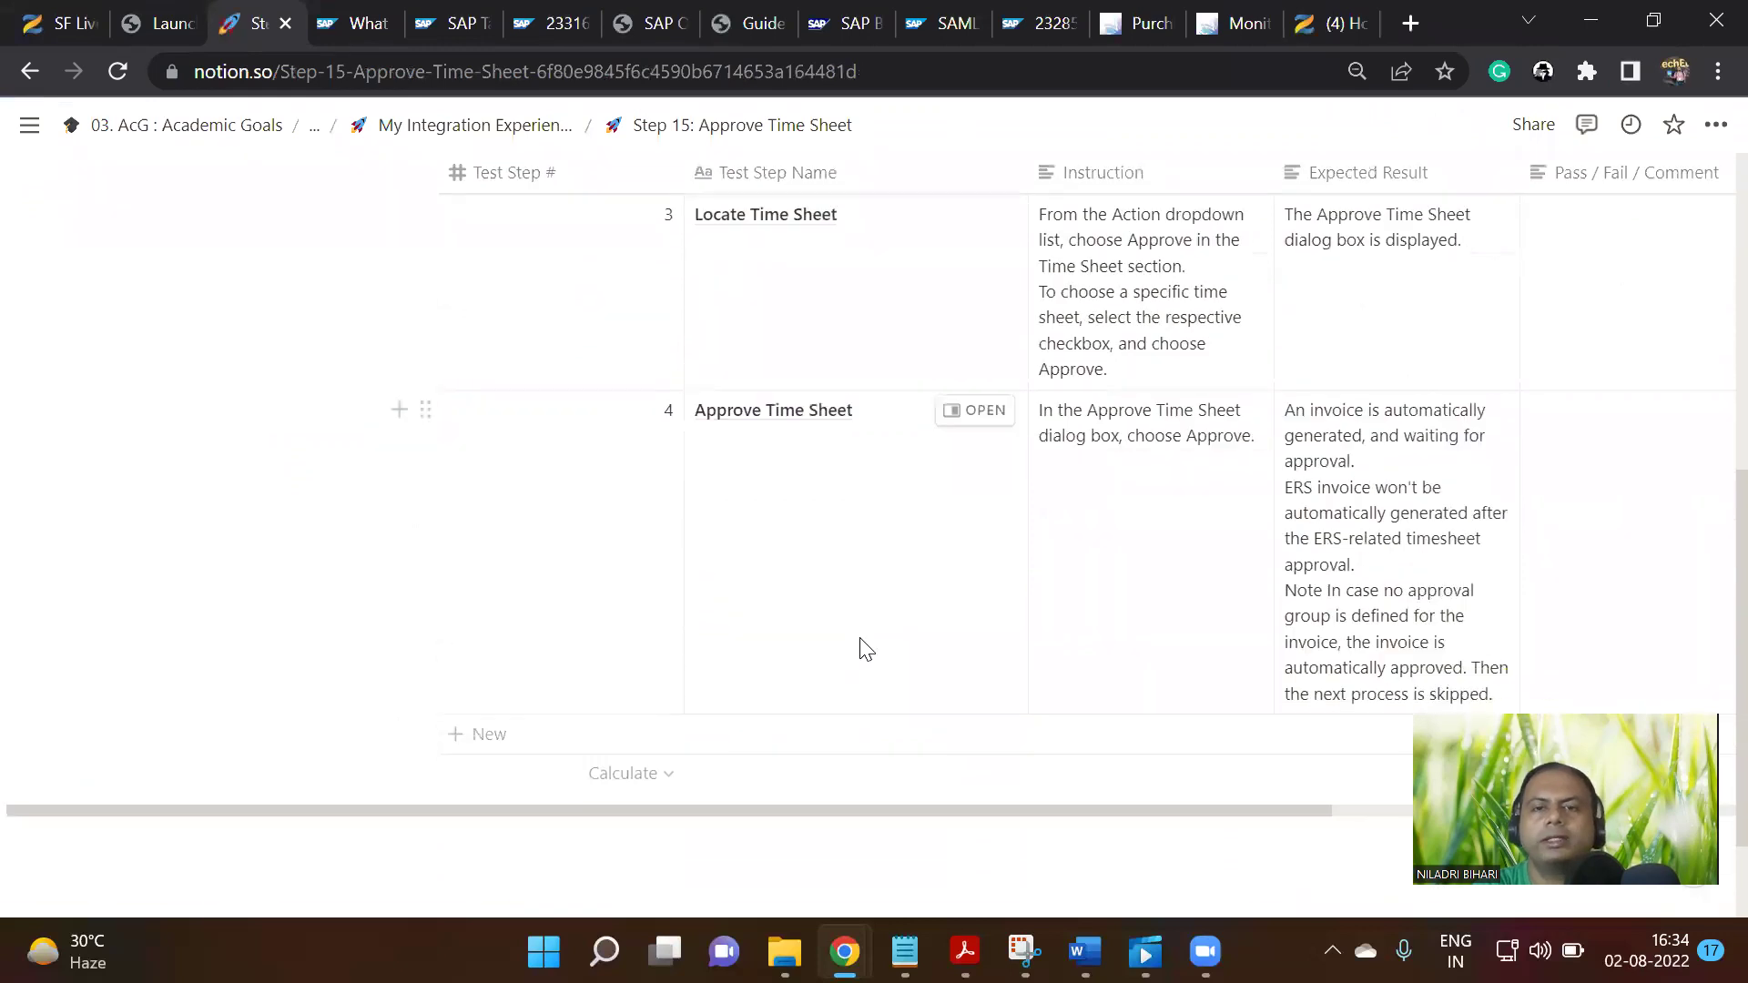
{"action": "scroll", "coordinate": [1148, 652], "scroll_direction": "down", "scroll_amount": 2}
{"action": "scroll", "coordinate": [1147, 659], "scroll_direction": "up", "scroll_amount": 9}
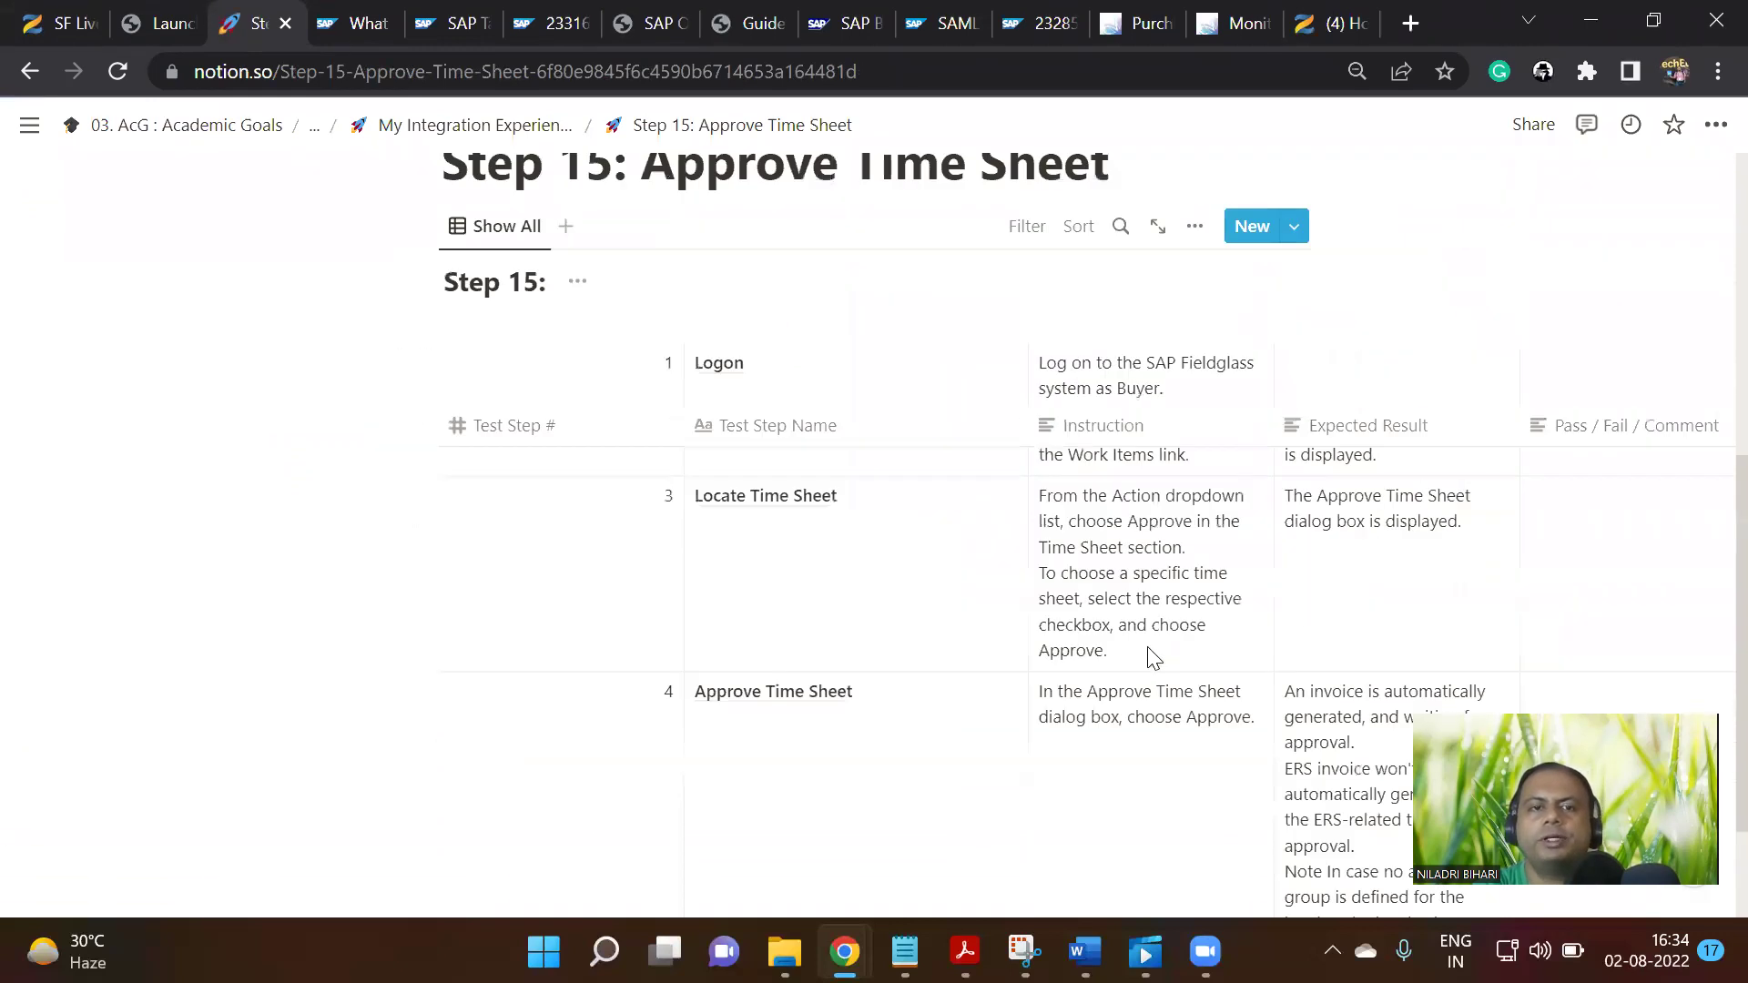
{"action": "left_click", "coordinate": [516, 129]}
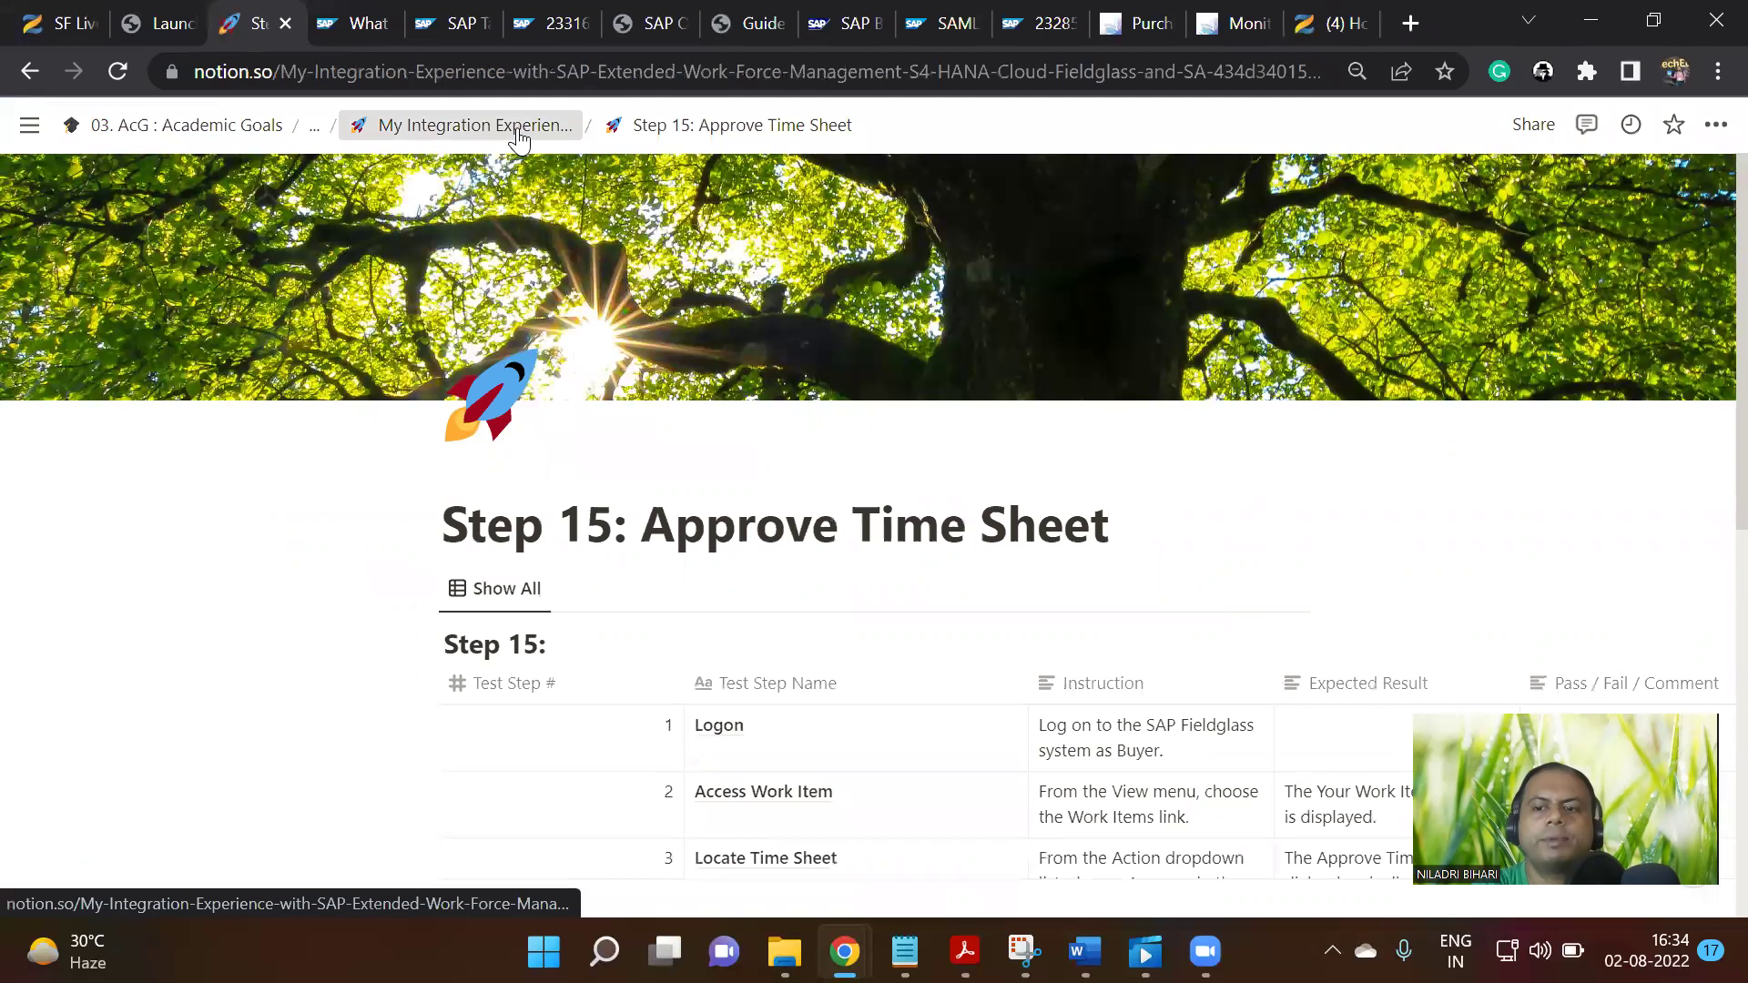
{"action": "scroll", "coordinate": [1302, 621], "scroll_direction": "down", "scroll_amount": 10}
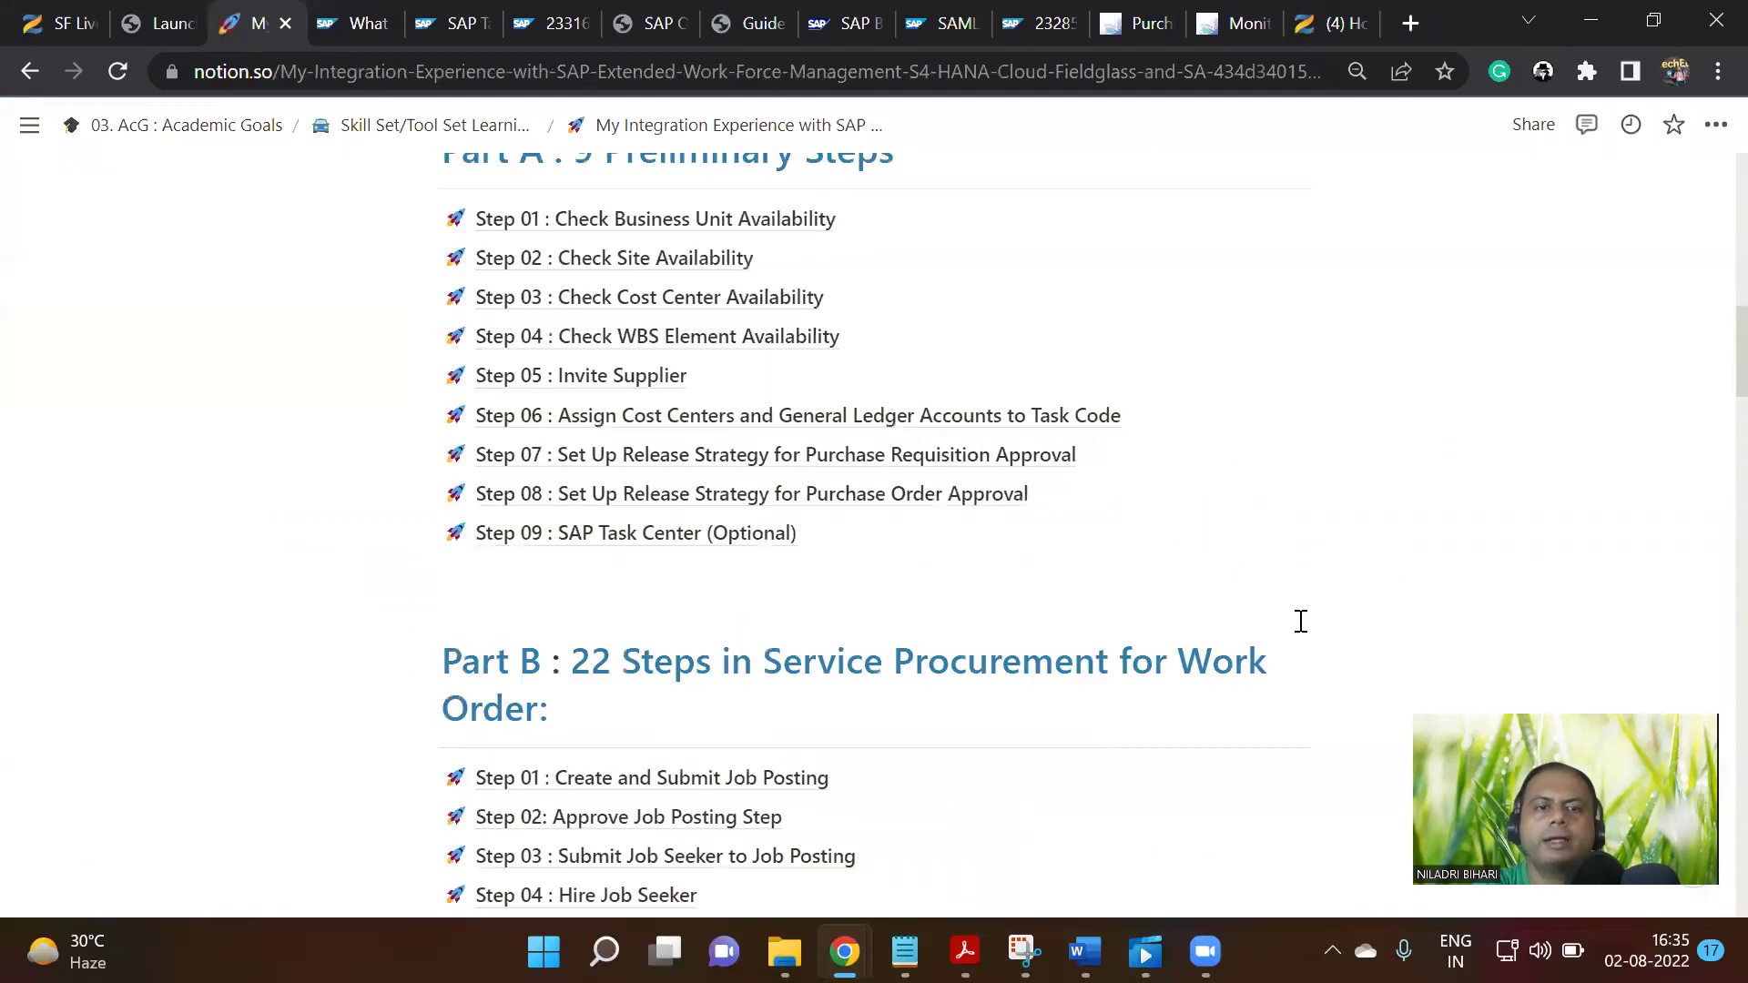
{"action": "scroll", "coordinate": [1301, 635], "scroll_direction": "down", "scroll_amount": 7}
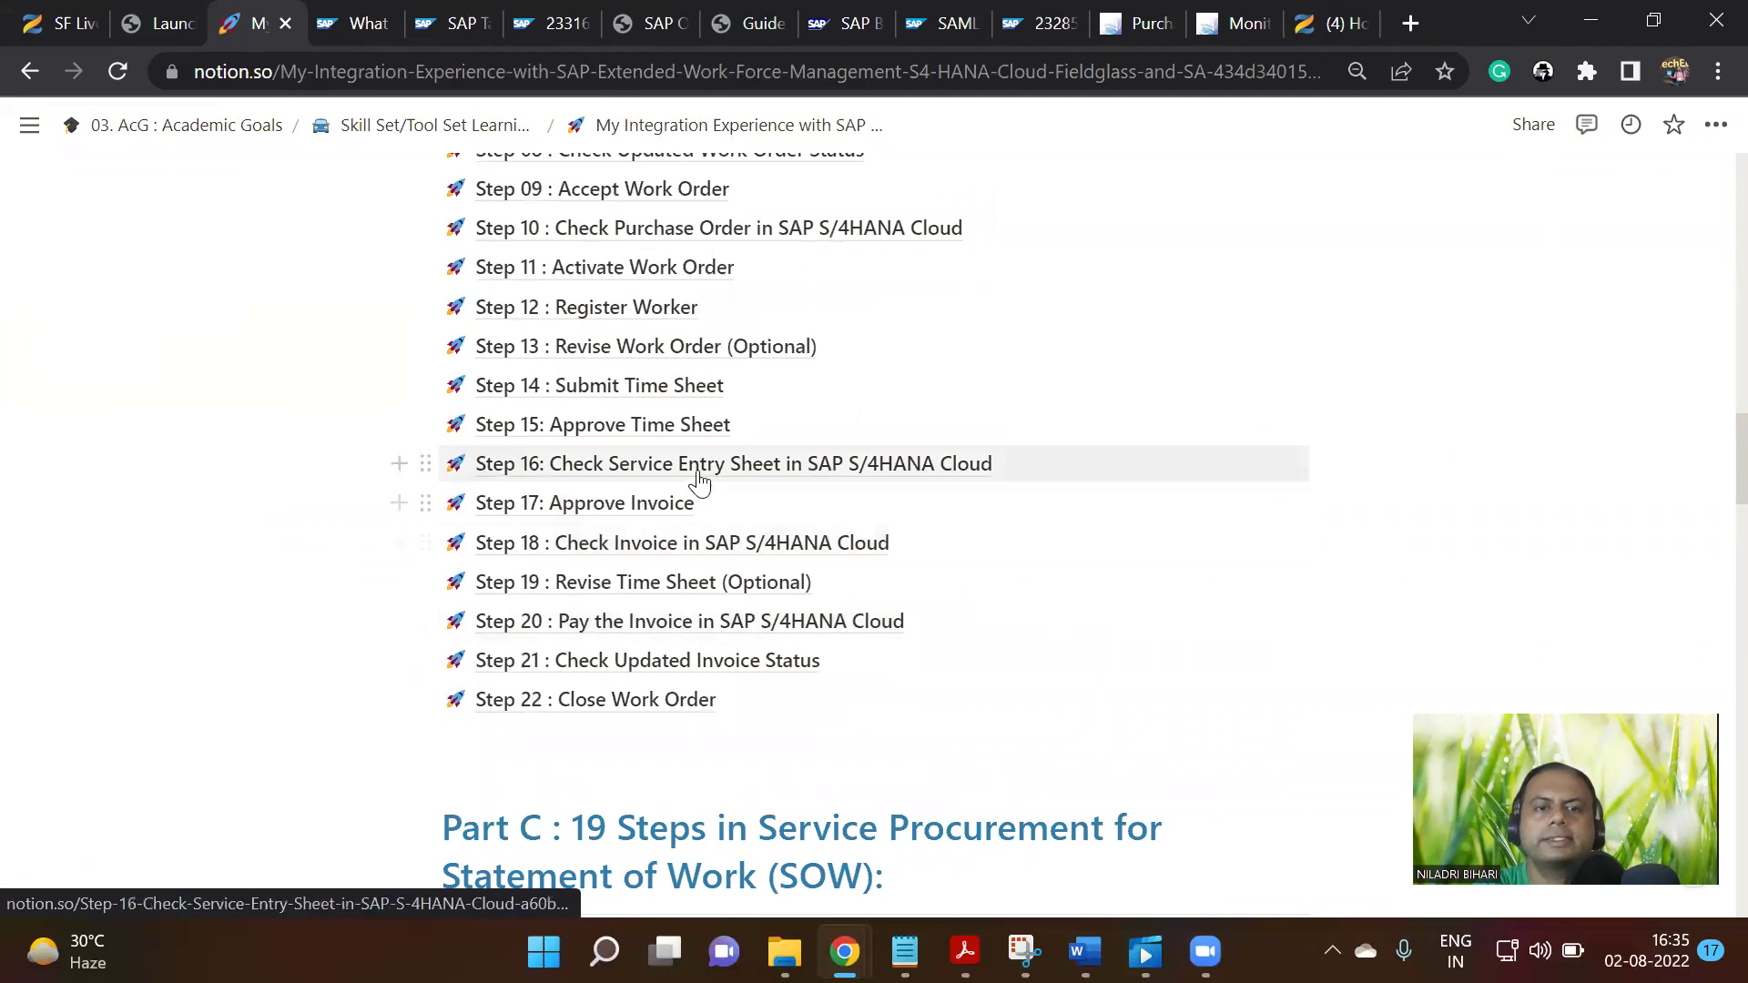
{"action": "left_click", "coordinate": [800, 473]}
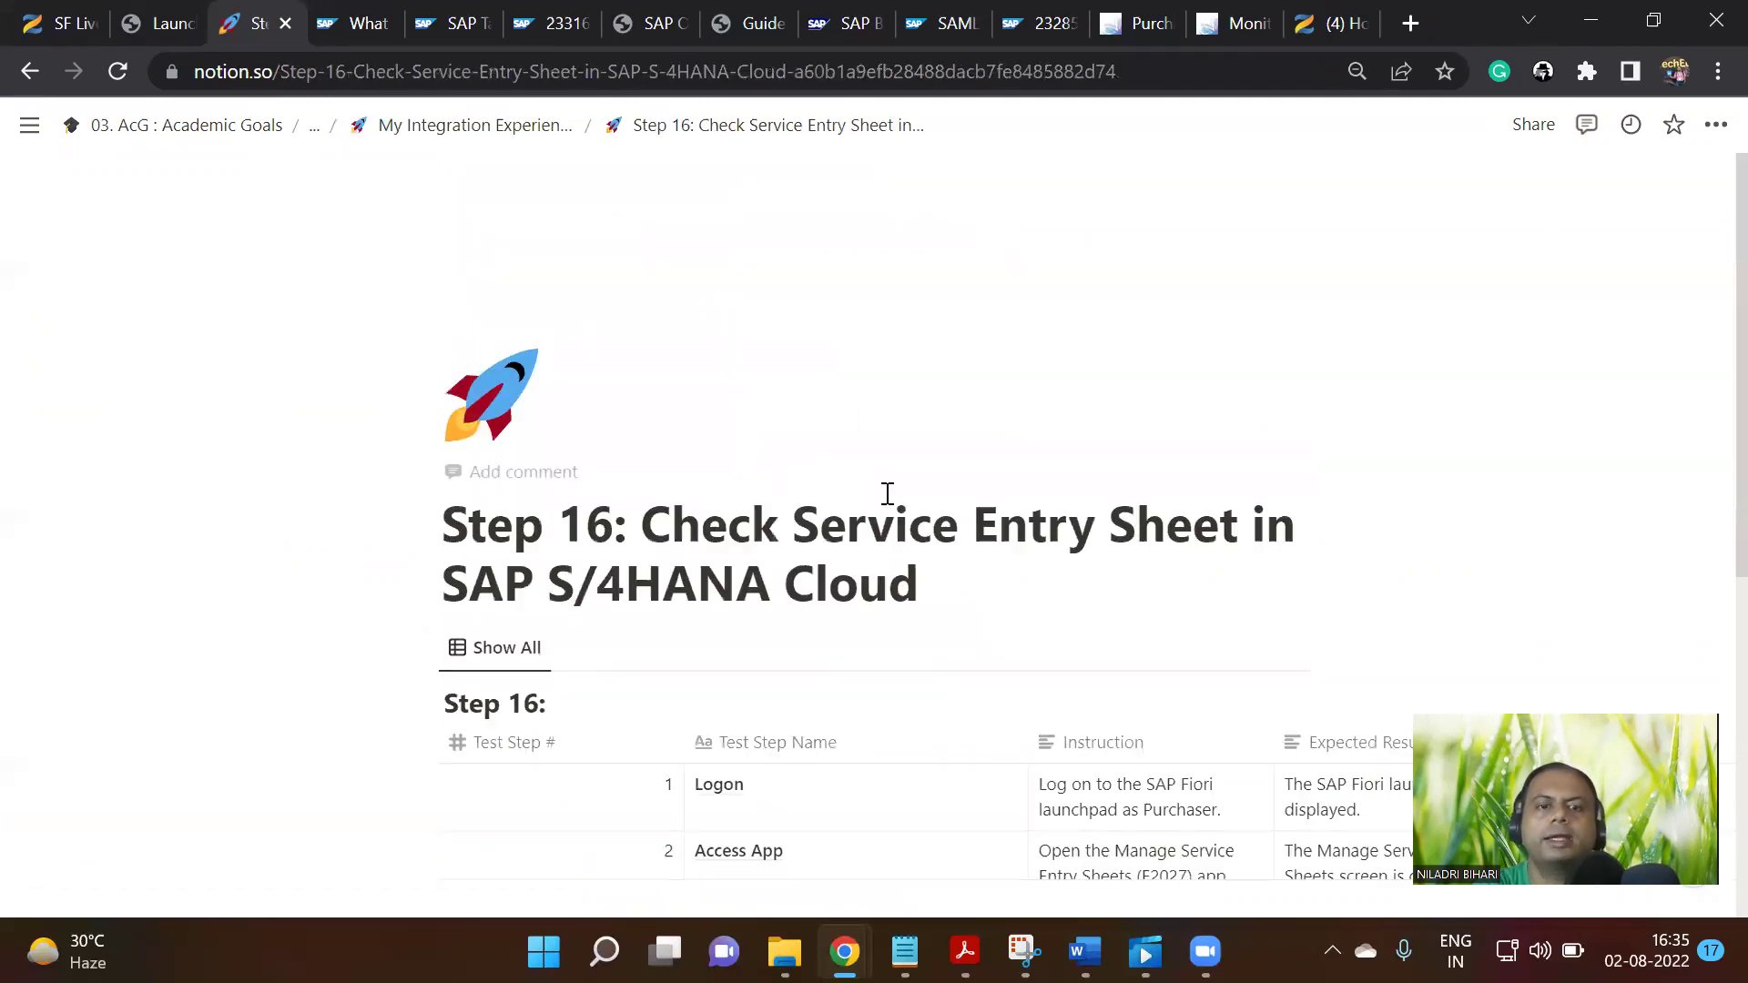
{"action": "scroll", "coordinate": [890, 497], "scroll_direction": "down", "scroll_amount": 5}
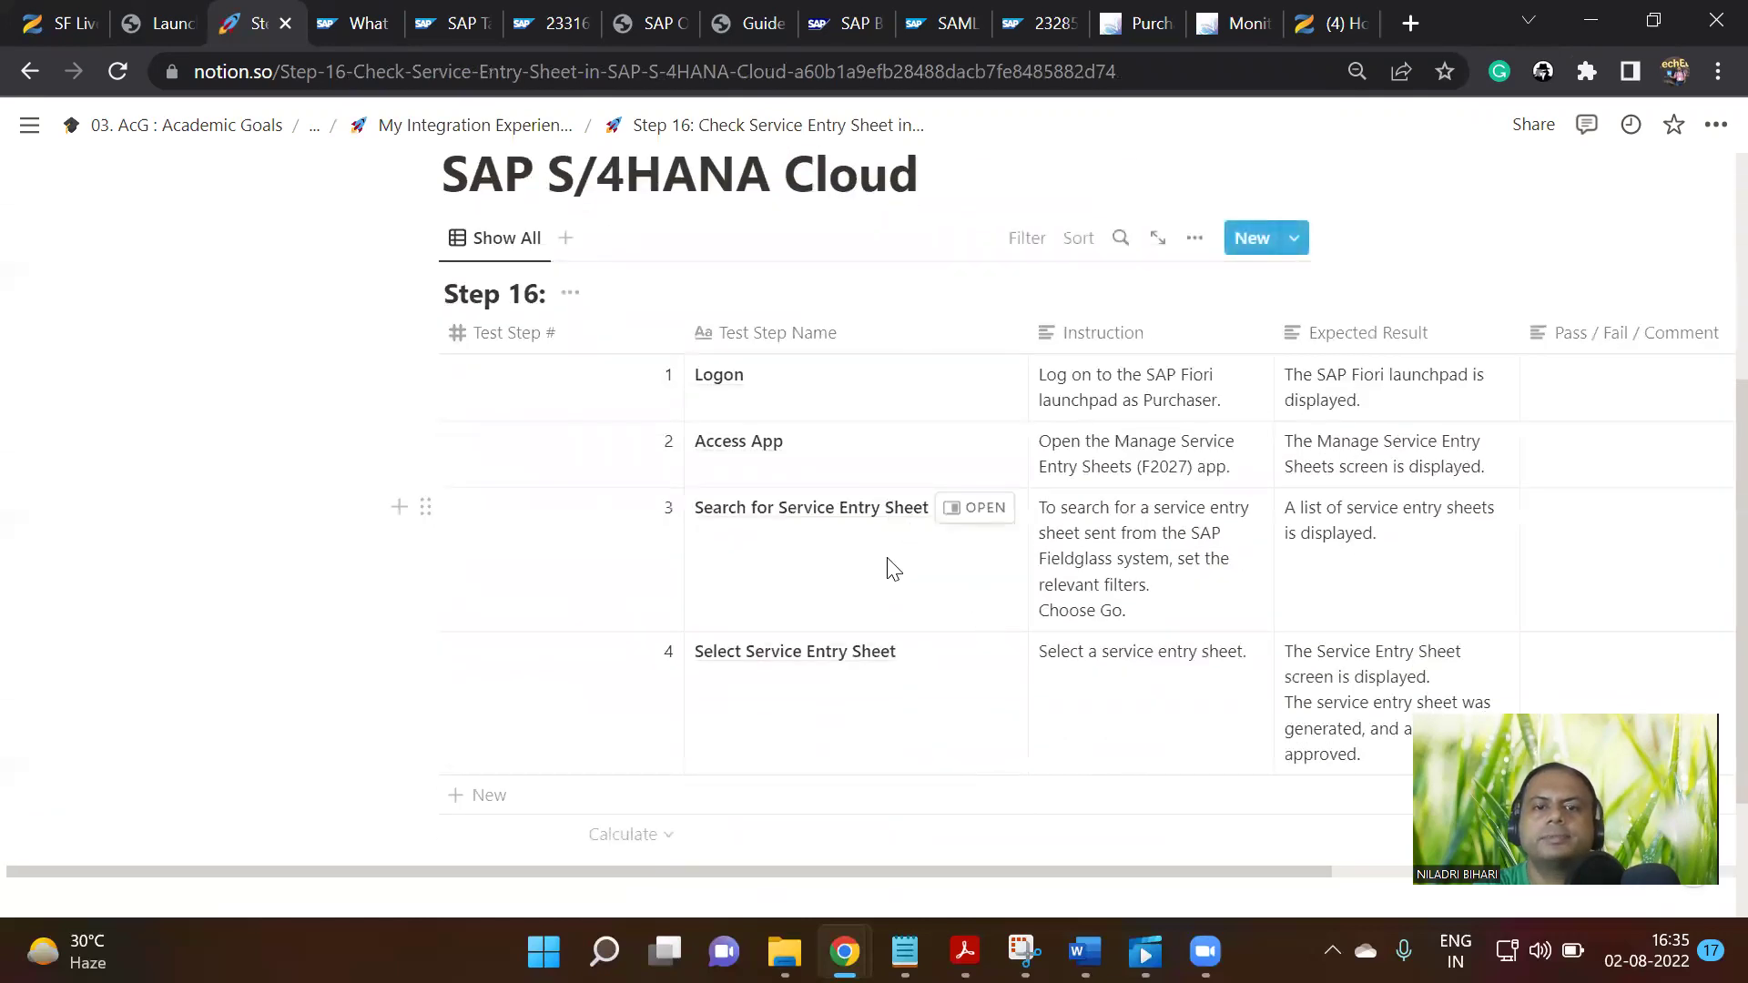
{"action": "left_click", "coordinate": [1139, 23]}
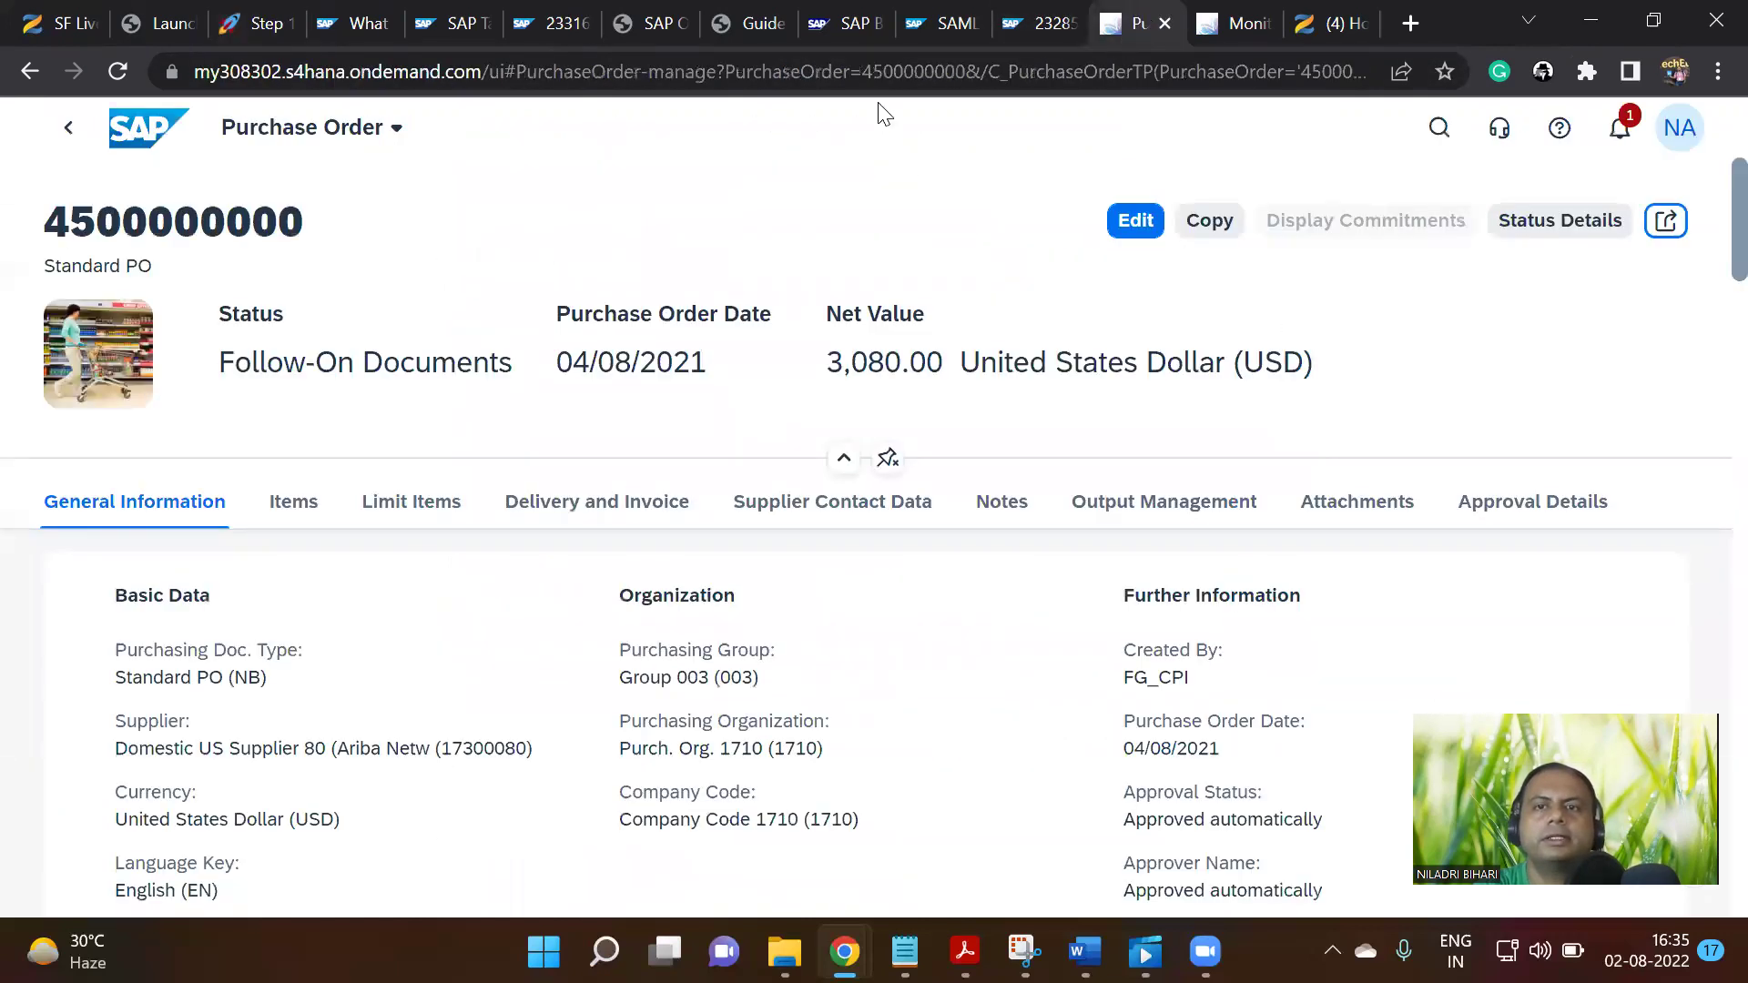
Return to the S/4HANA home page, check the Notion Step 16 instructions, and close the message monitoring tab
{"action": "left_click", "coordinate": [71, 132]}
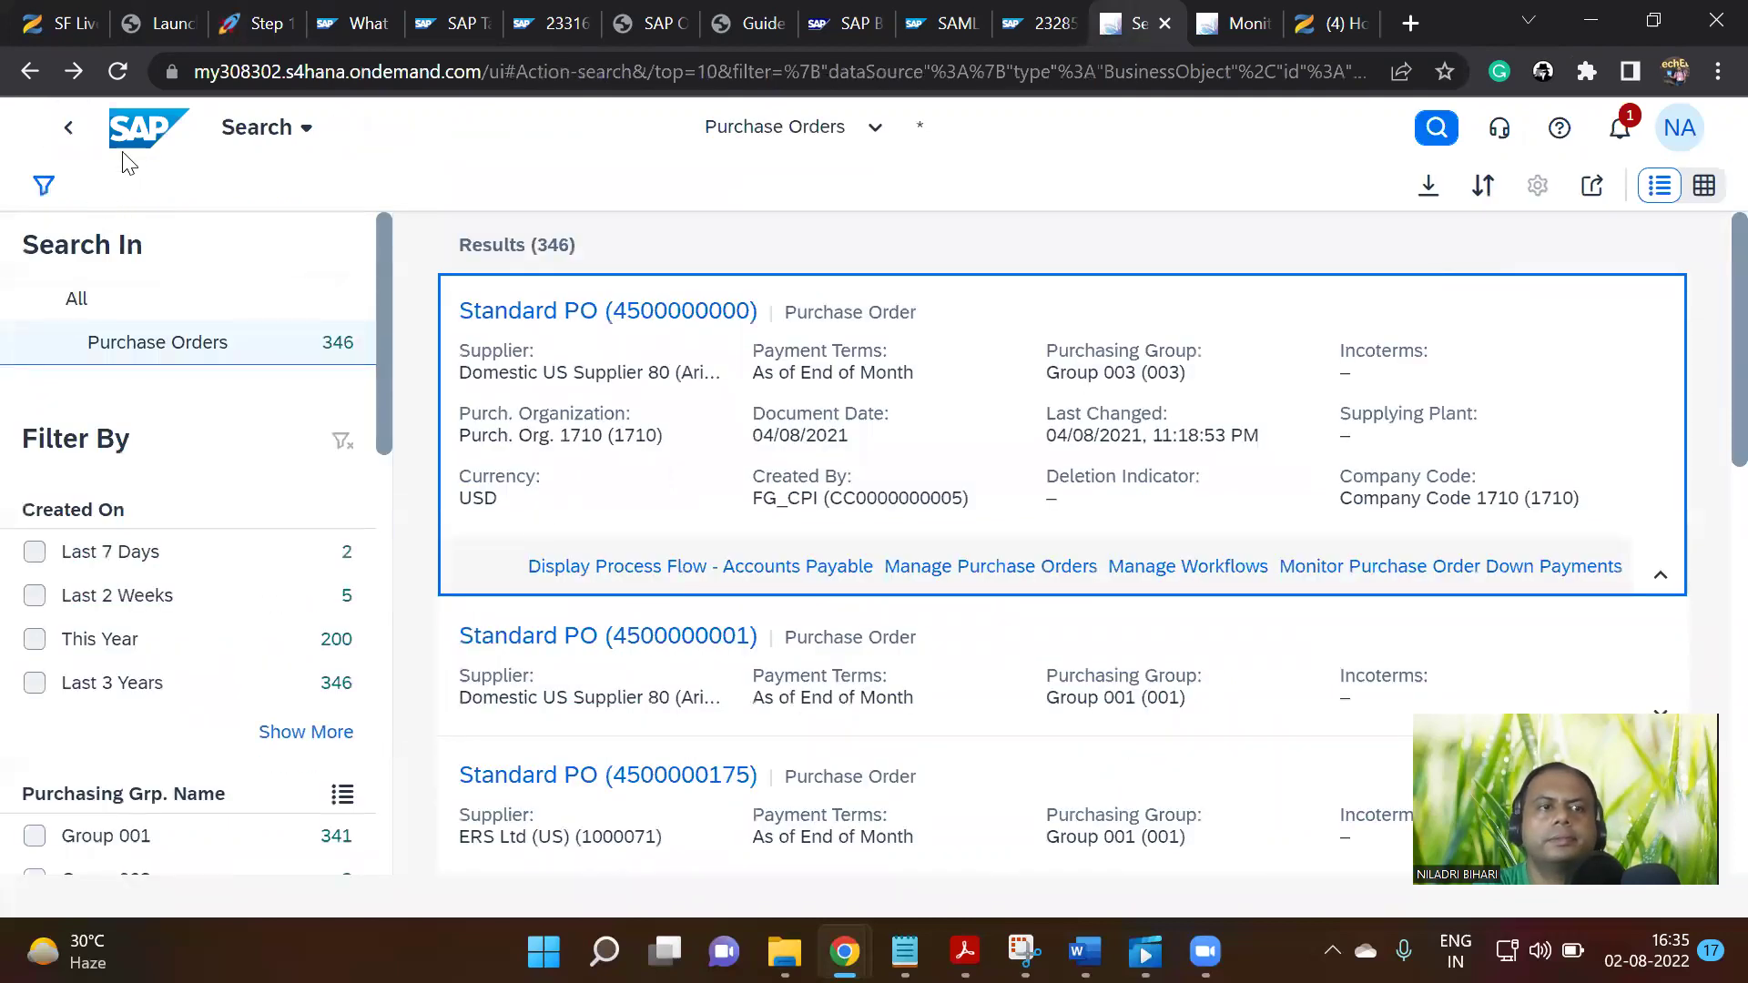
{"action": "left_click", "coordinate": [144, 129]}
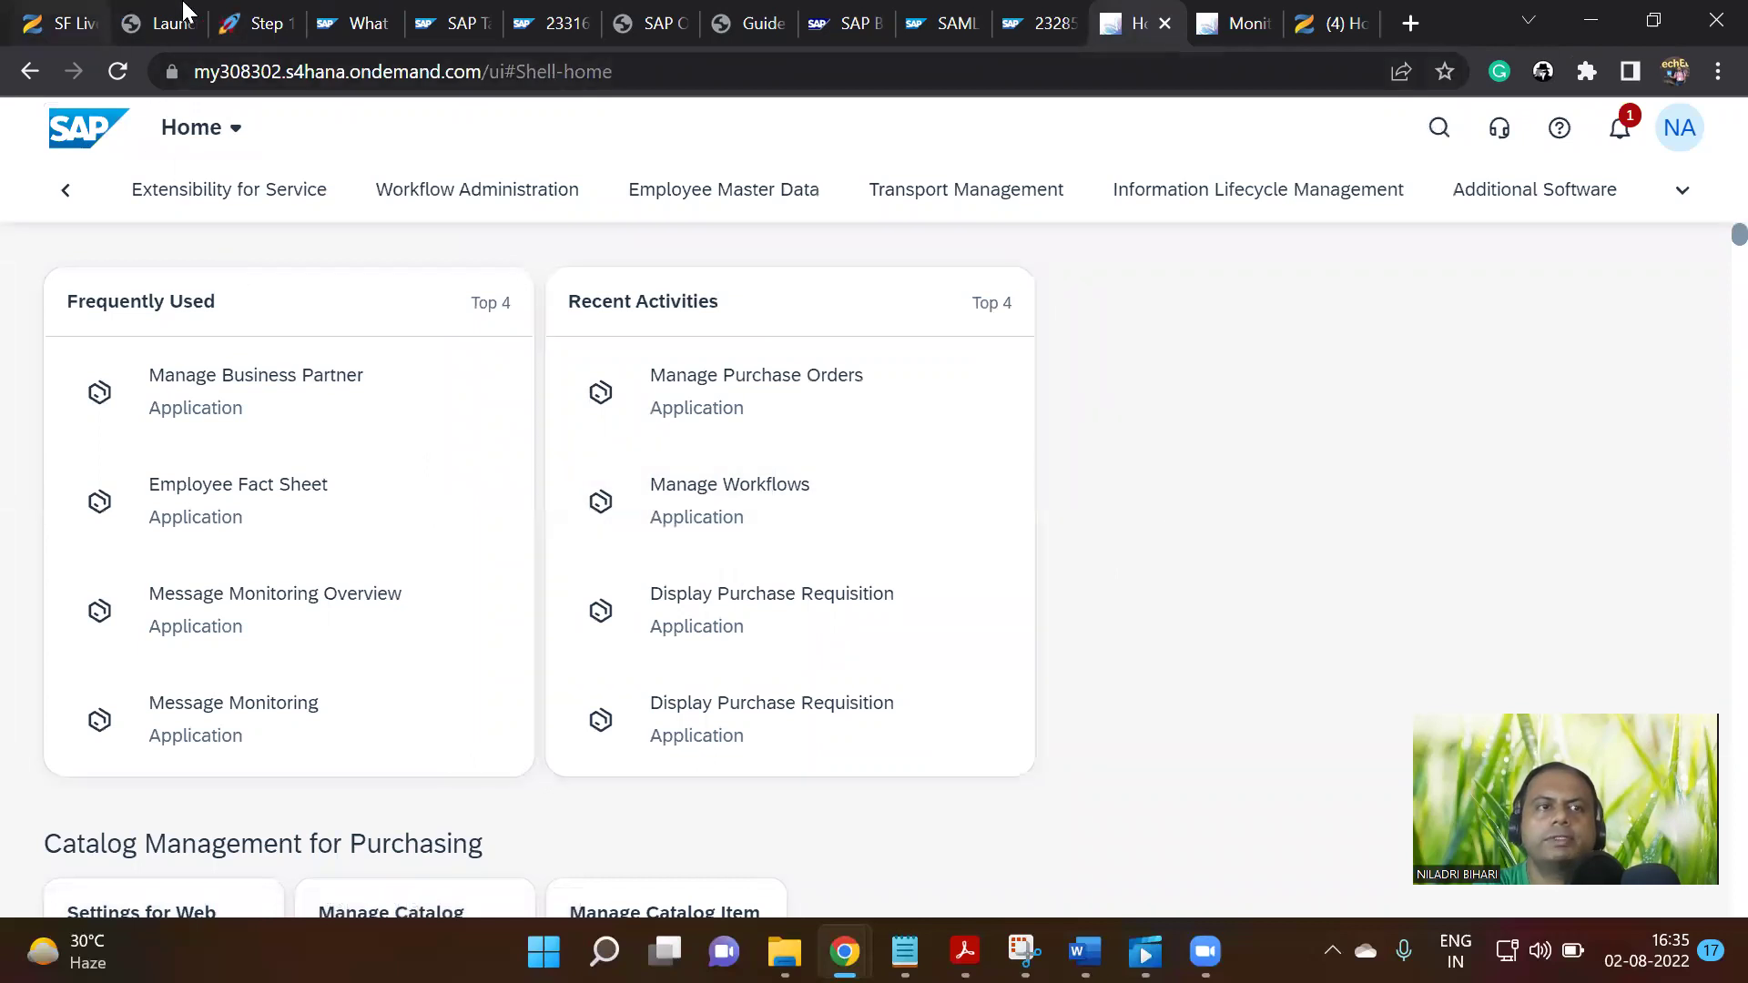
{"action": "left_click", "coordinate": [264, 23]}
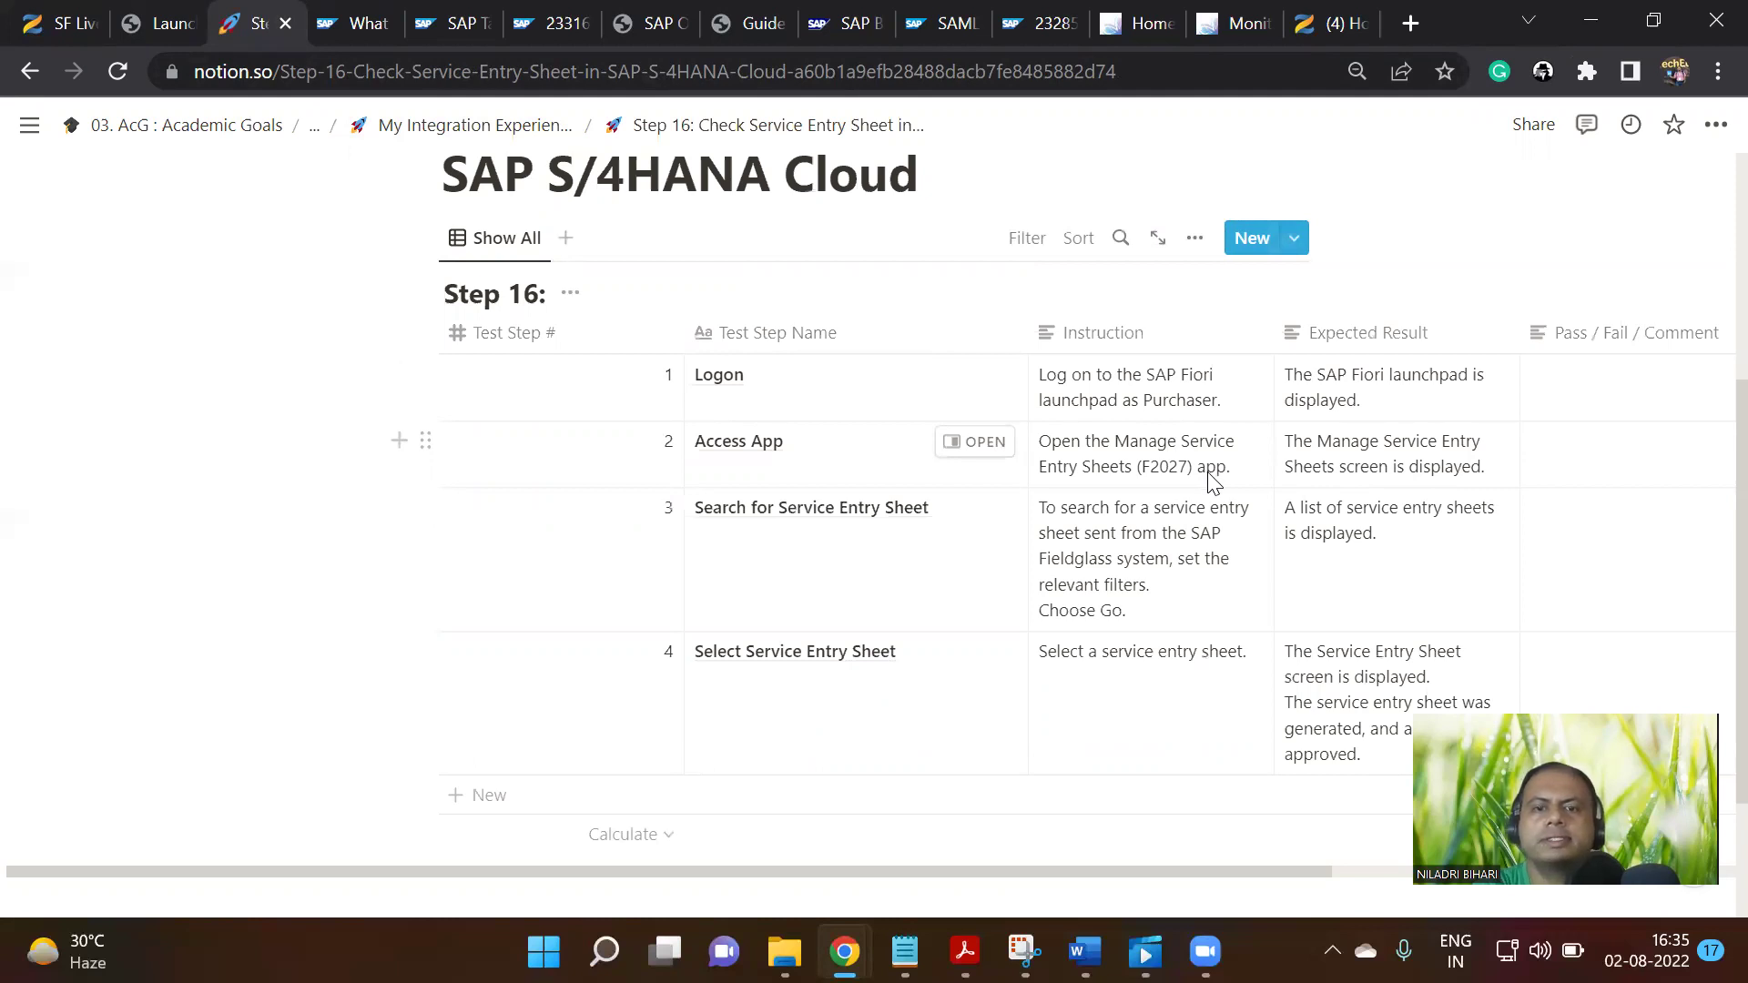
{"action": "left_click", "coordinate": [1243, 23]}
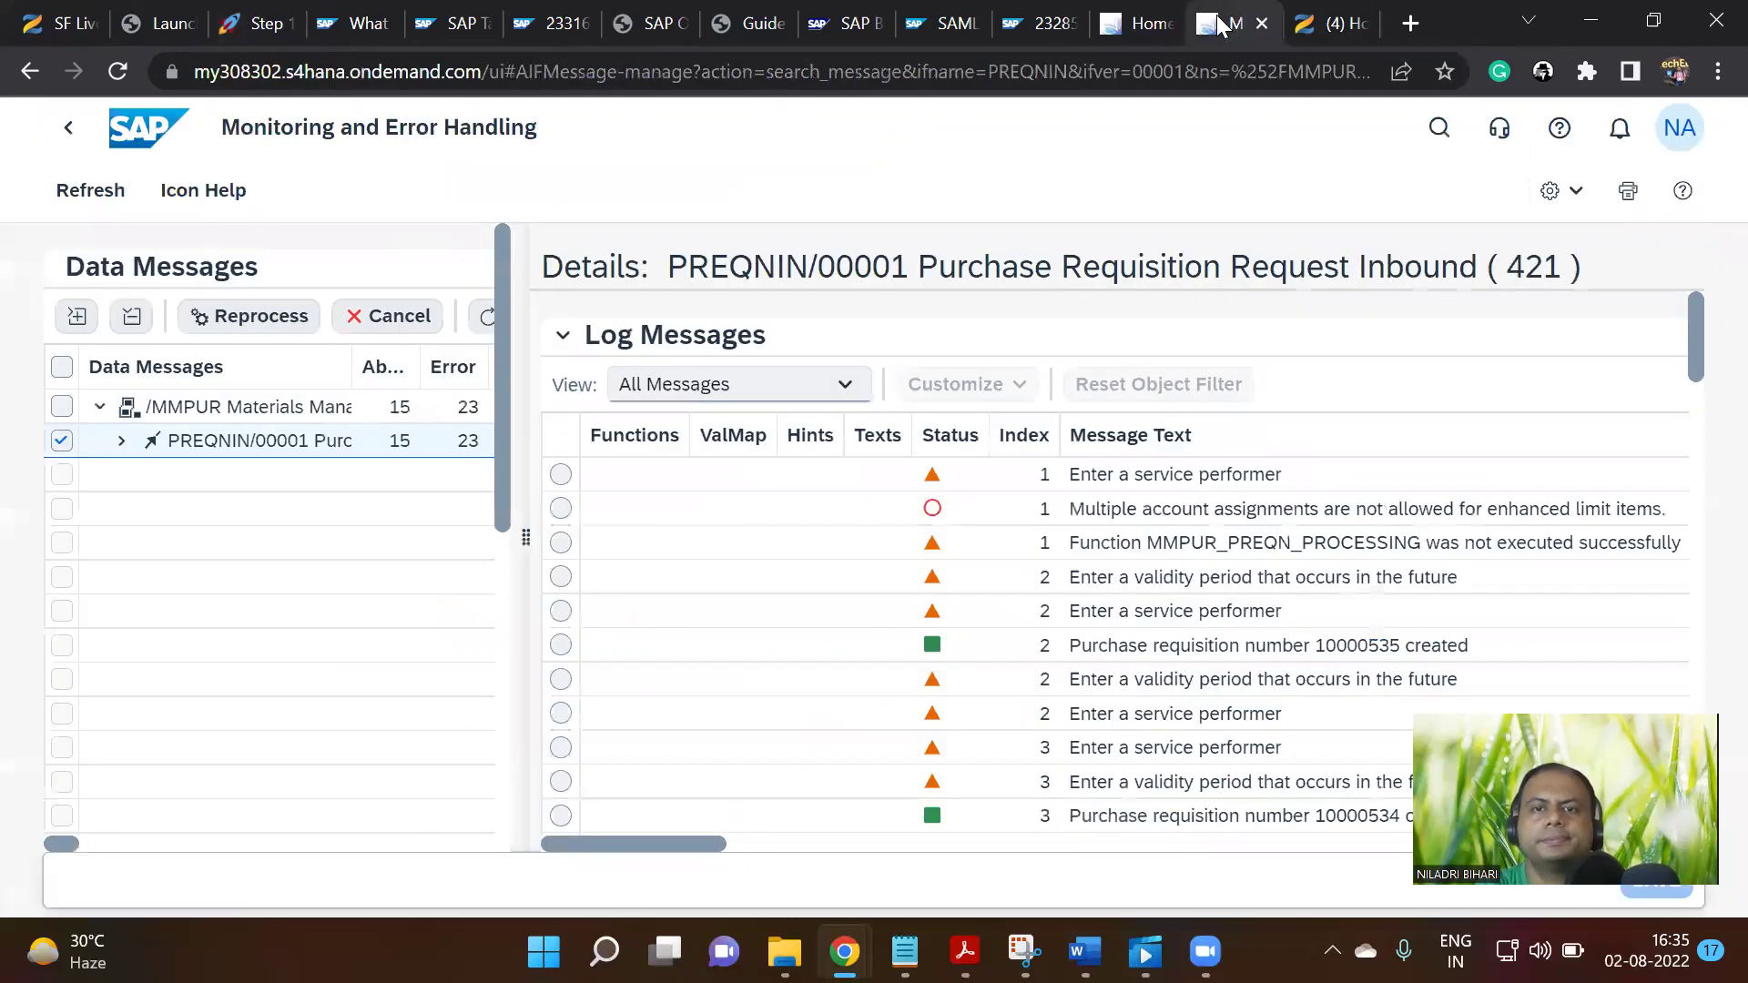
{"action": "left_click", "coordinate": [1262, 23]}
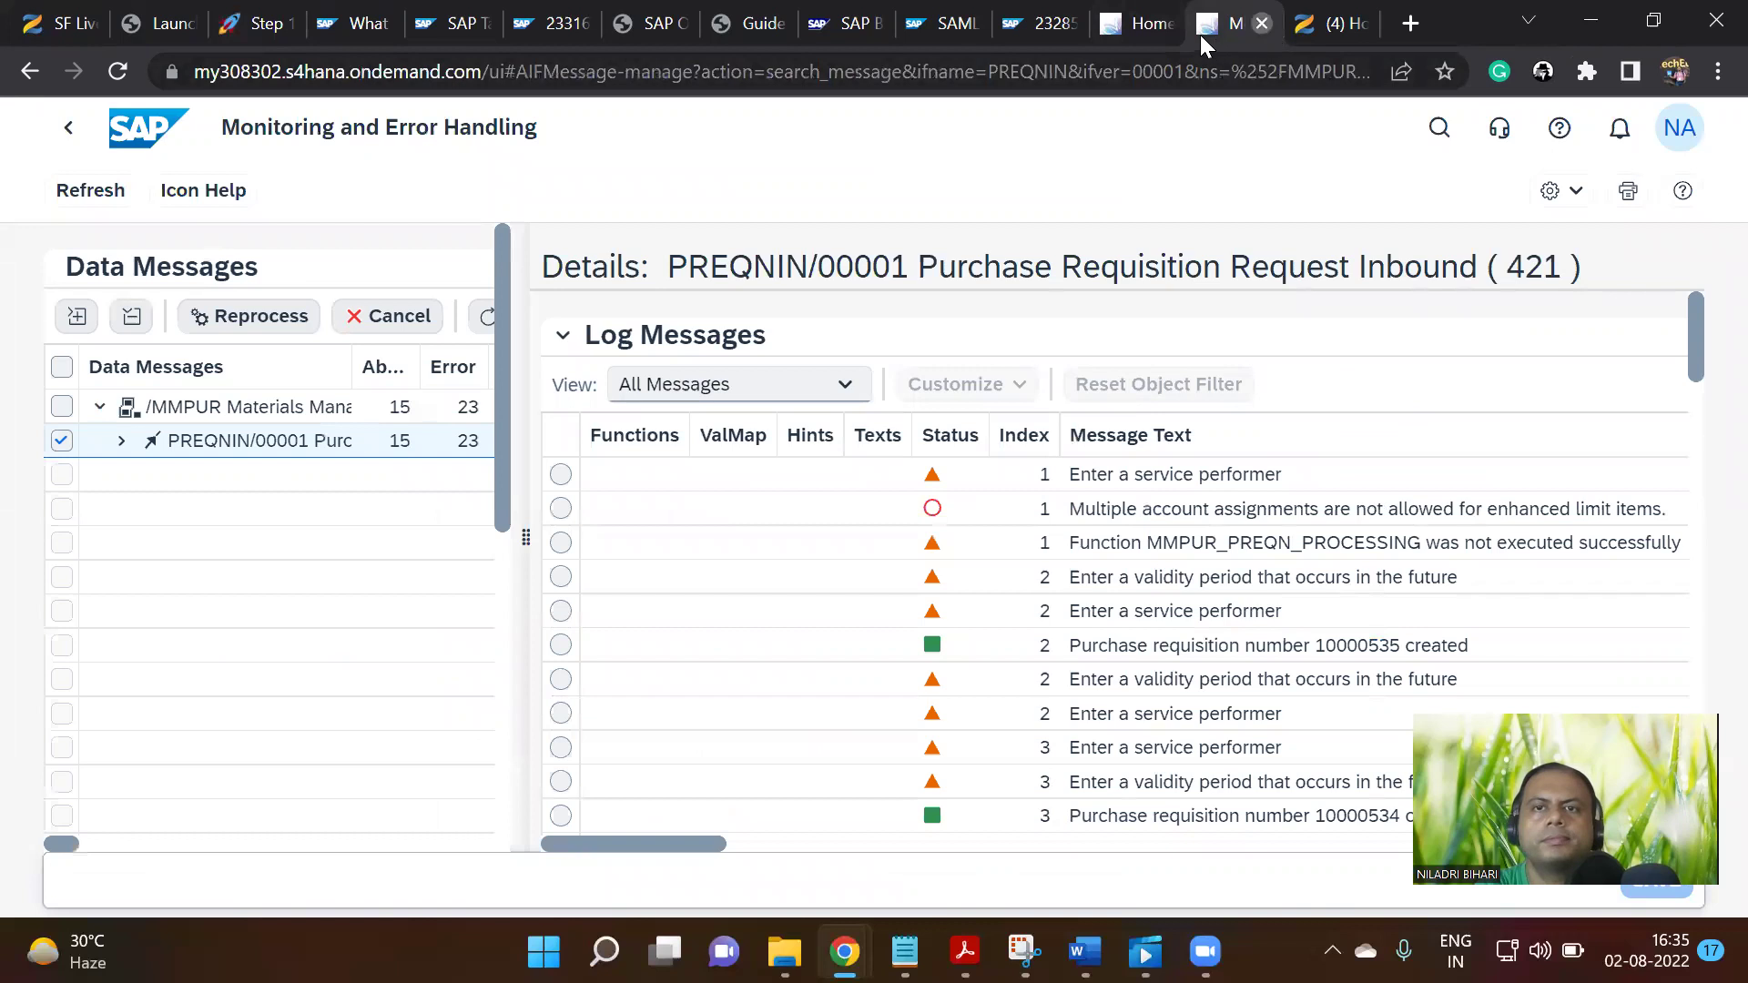
{"action": "left_click", "coordinate": [1145, 23]}
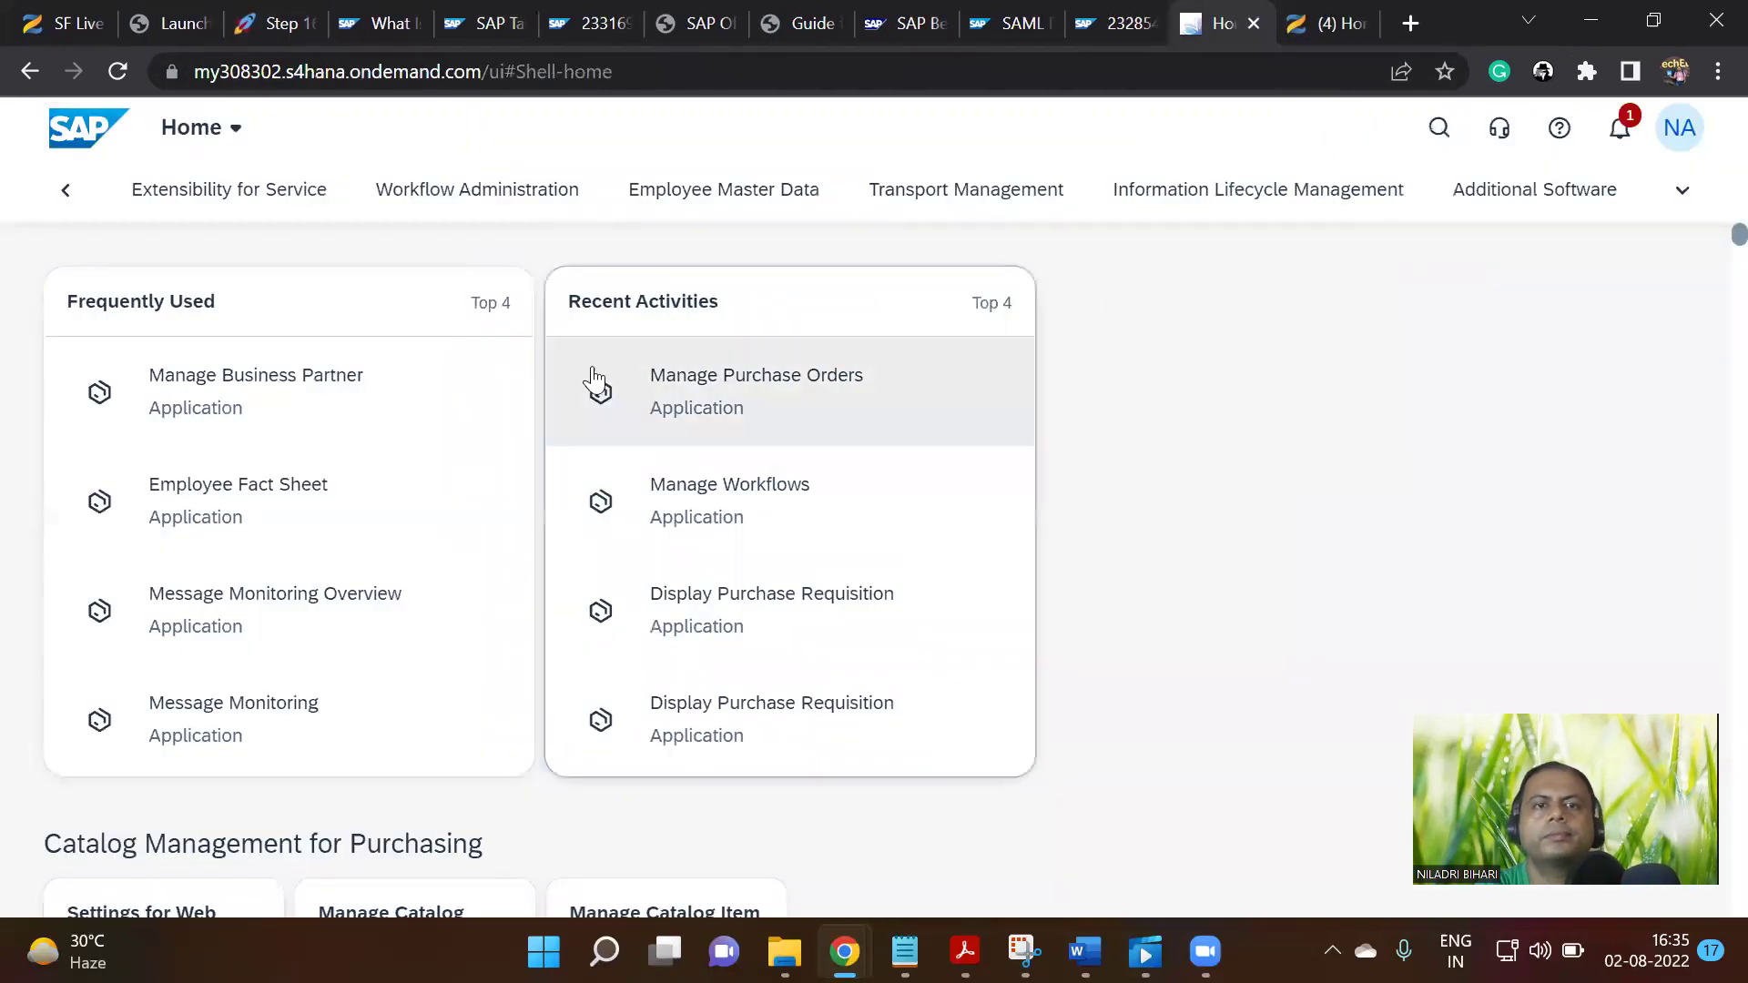
Search the header for 'manage s' and open Manage Workflows for Service Entry Sheets
{"action": "left_click", "coordinate": [1439, 128]}
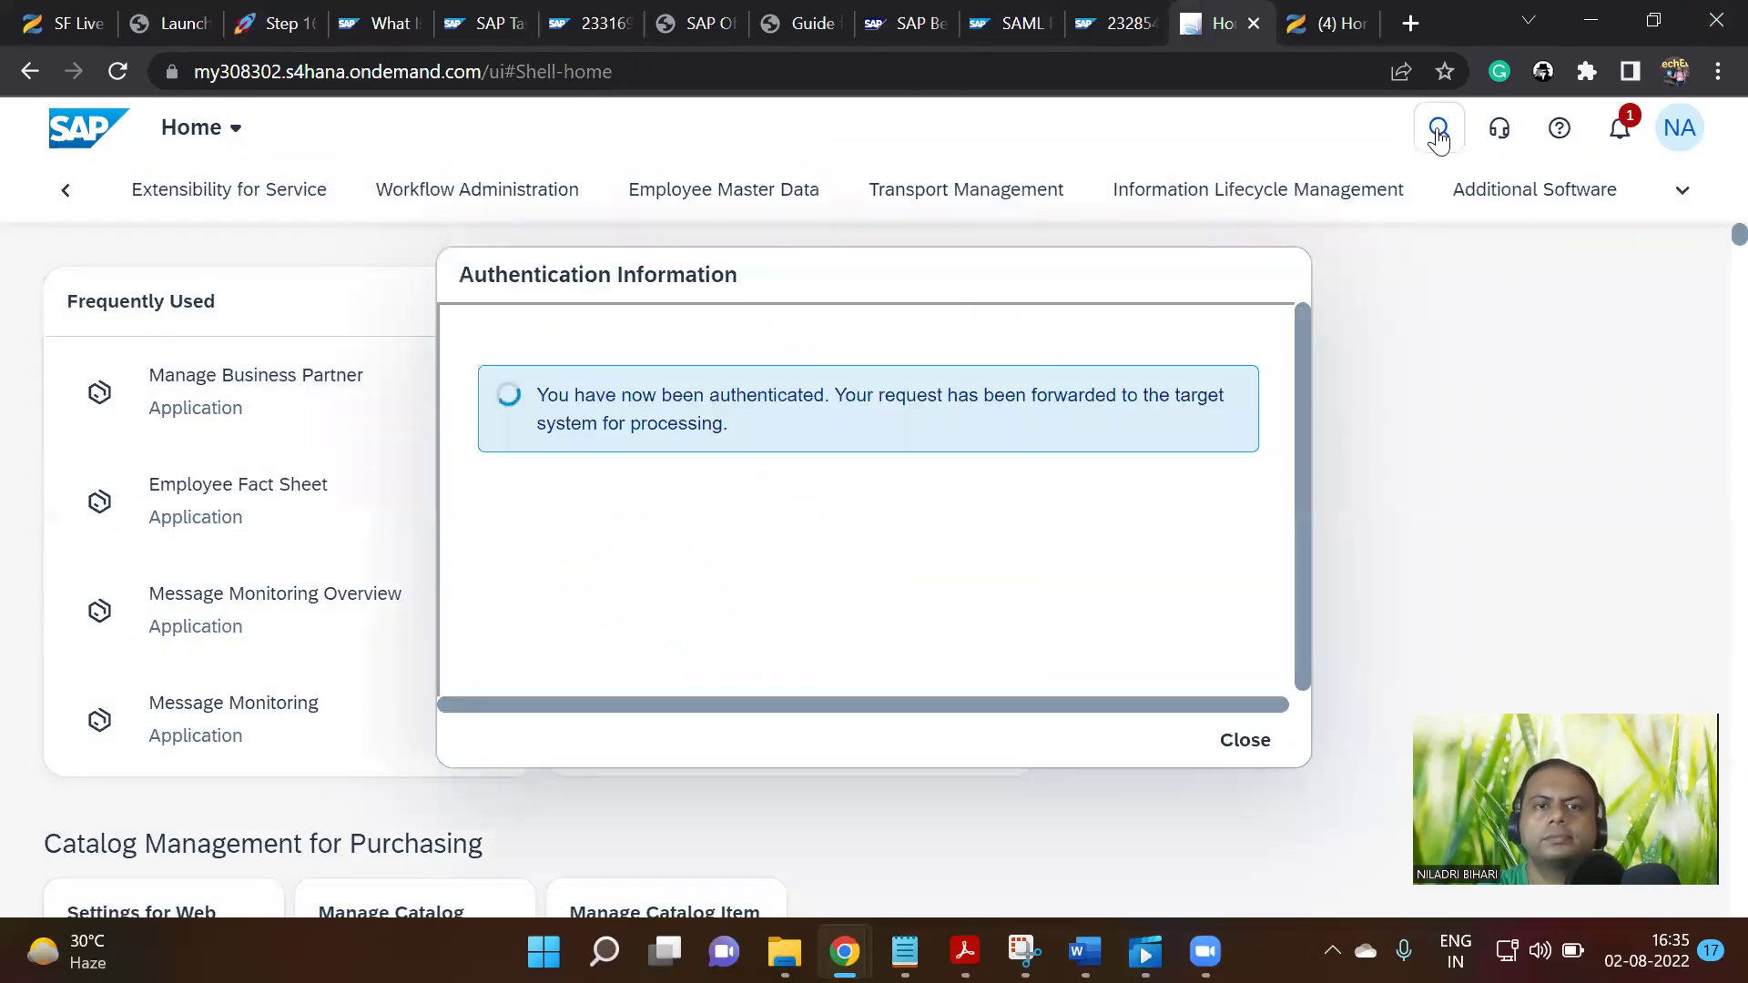
{"action": "left_click", "coordinate": [1439, 132]}
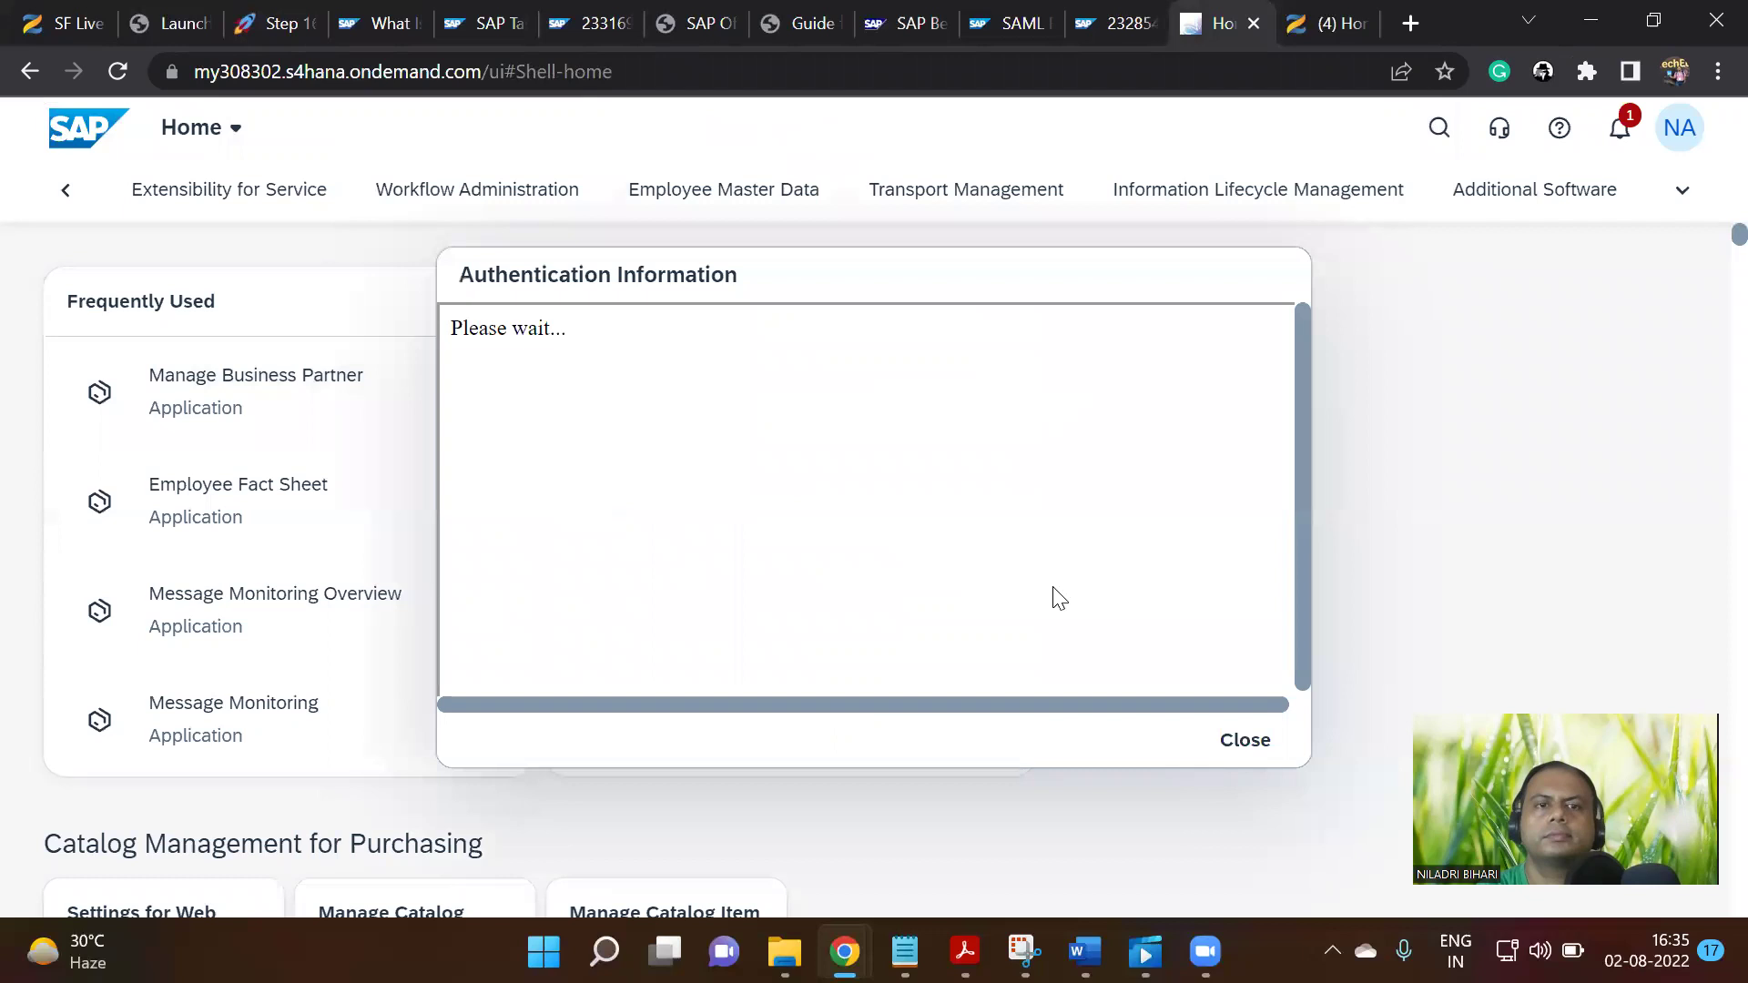
{"action": "left_click", "coordinate": [1245, 761]}
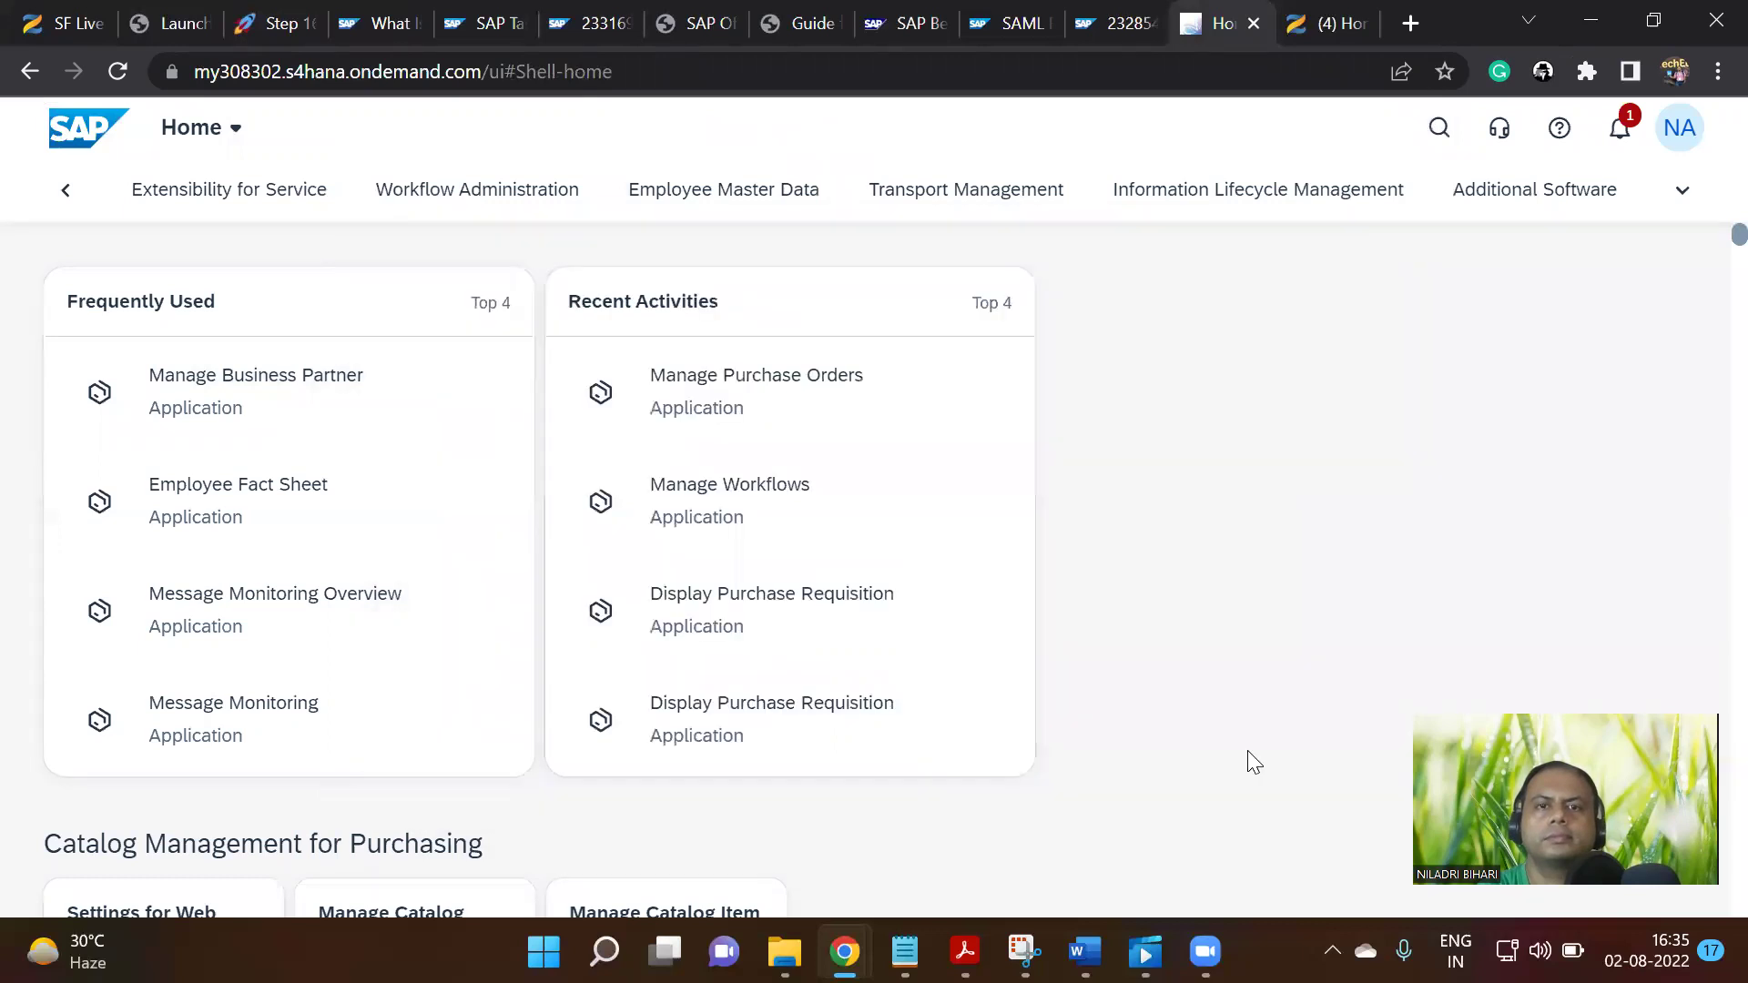
{"action": "left_click", "coordinate": [1435, 129]}
{"action": "left_click", "coordinate": [1621, 132]}
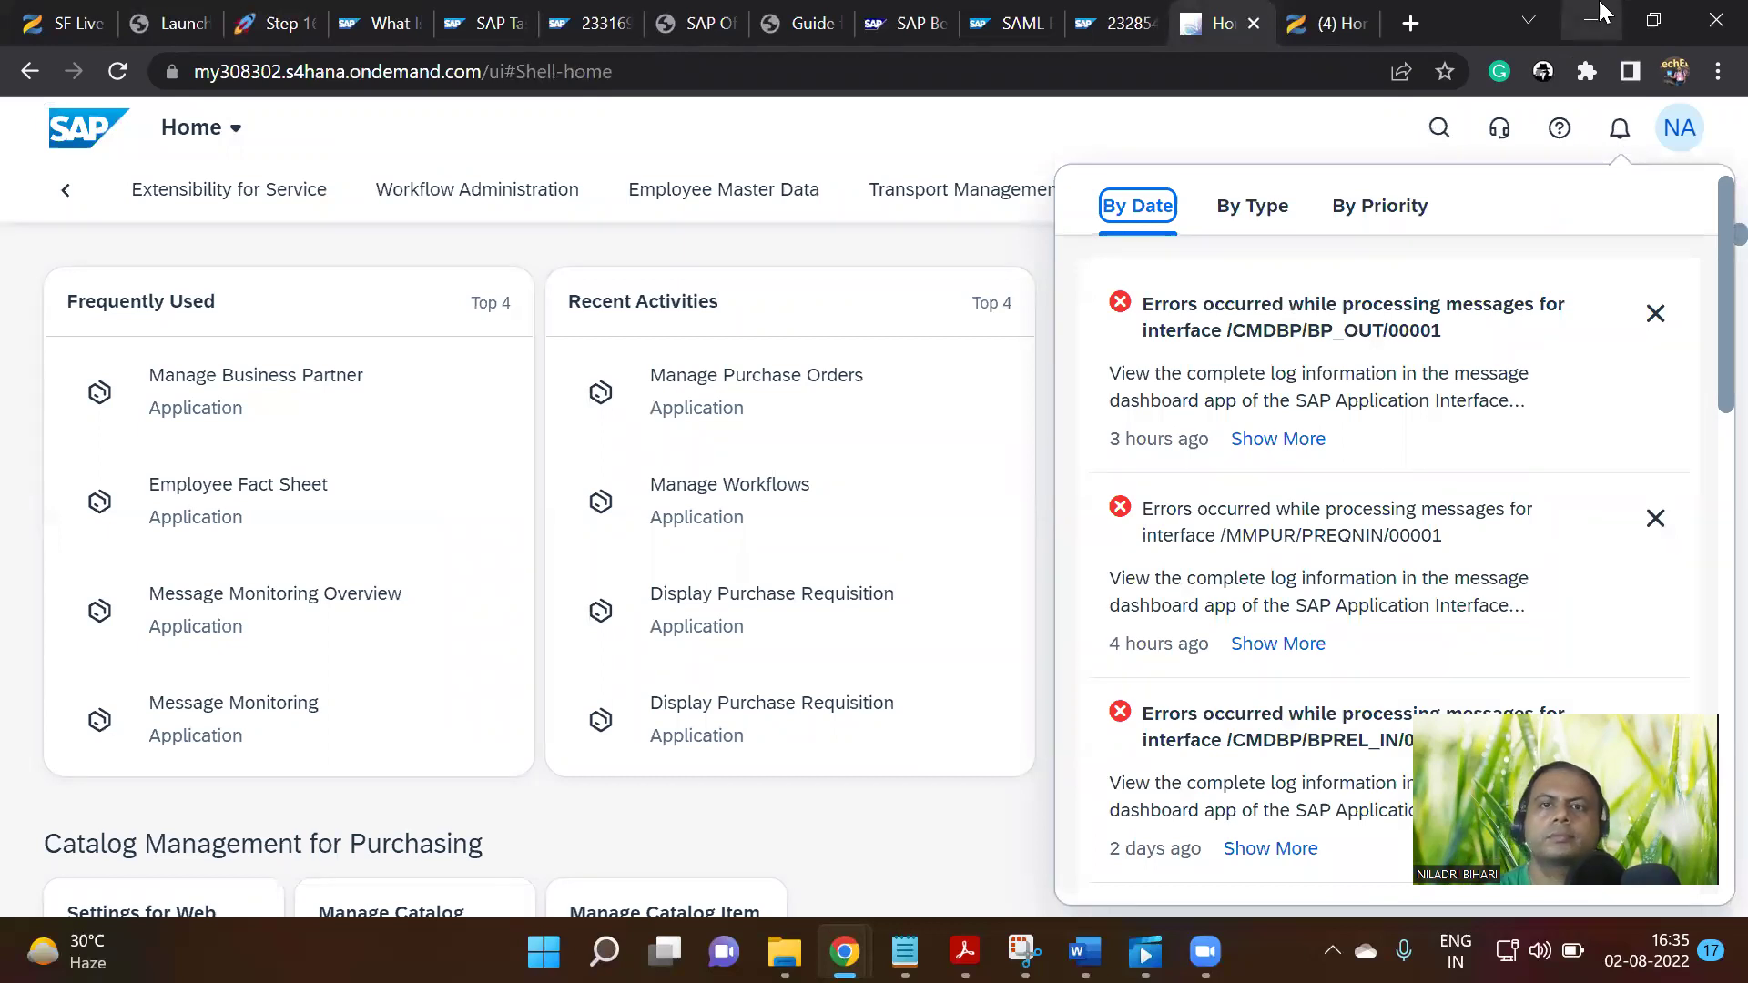
{"action": "left_click", "coordinate": [1437, 127]}
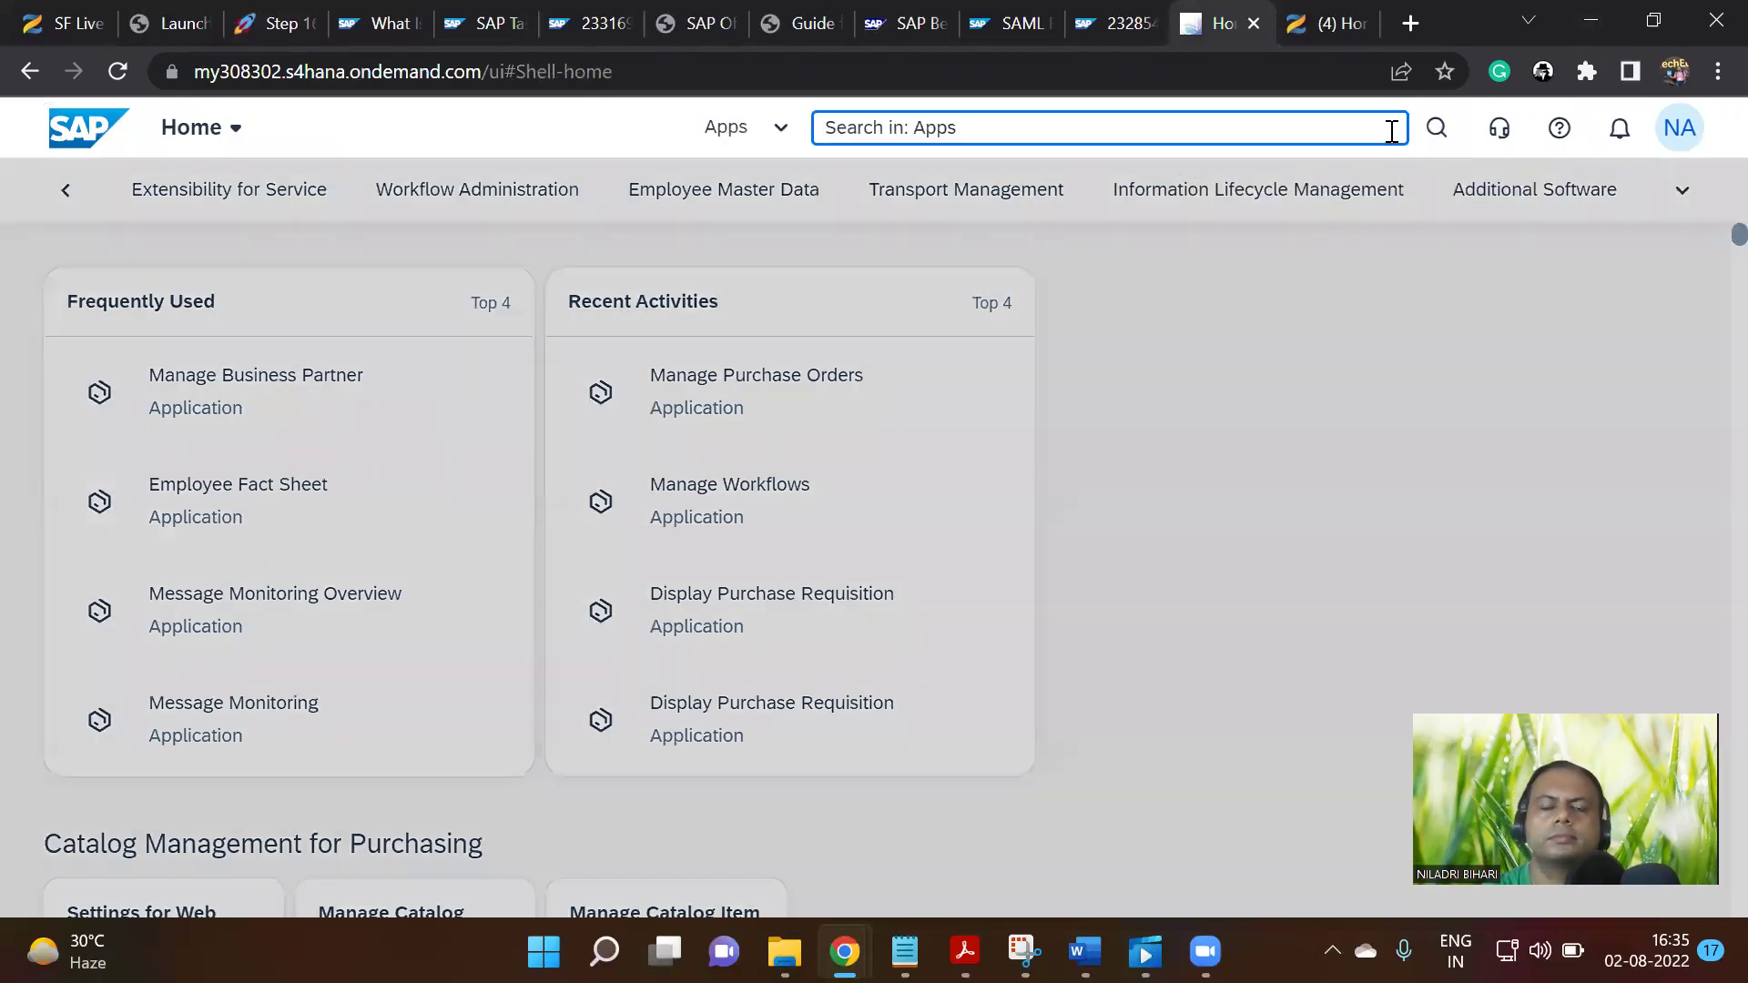
{"action": "type", "text": "manage "}
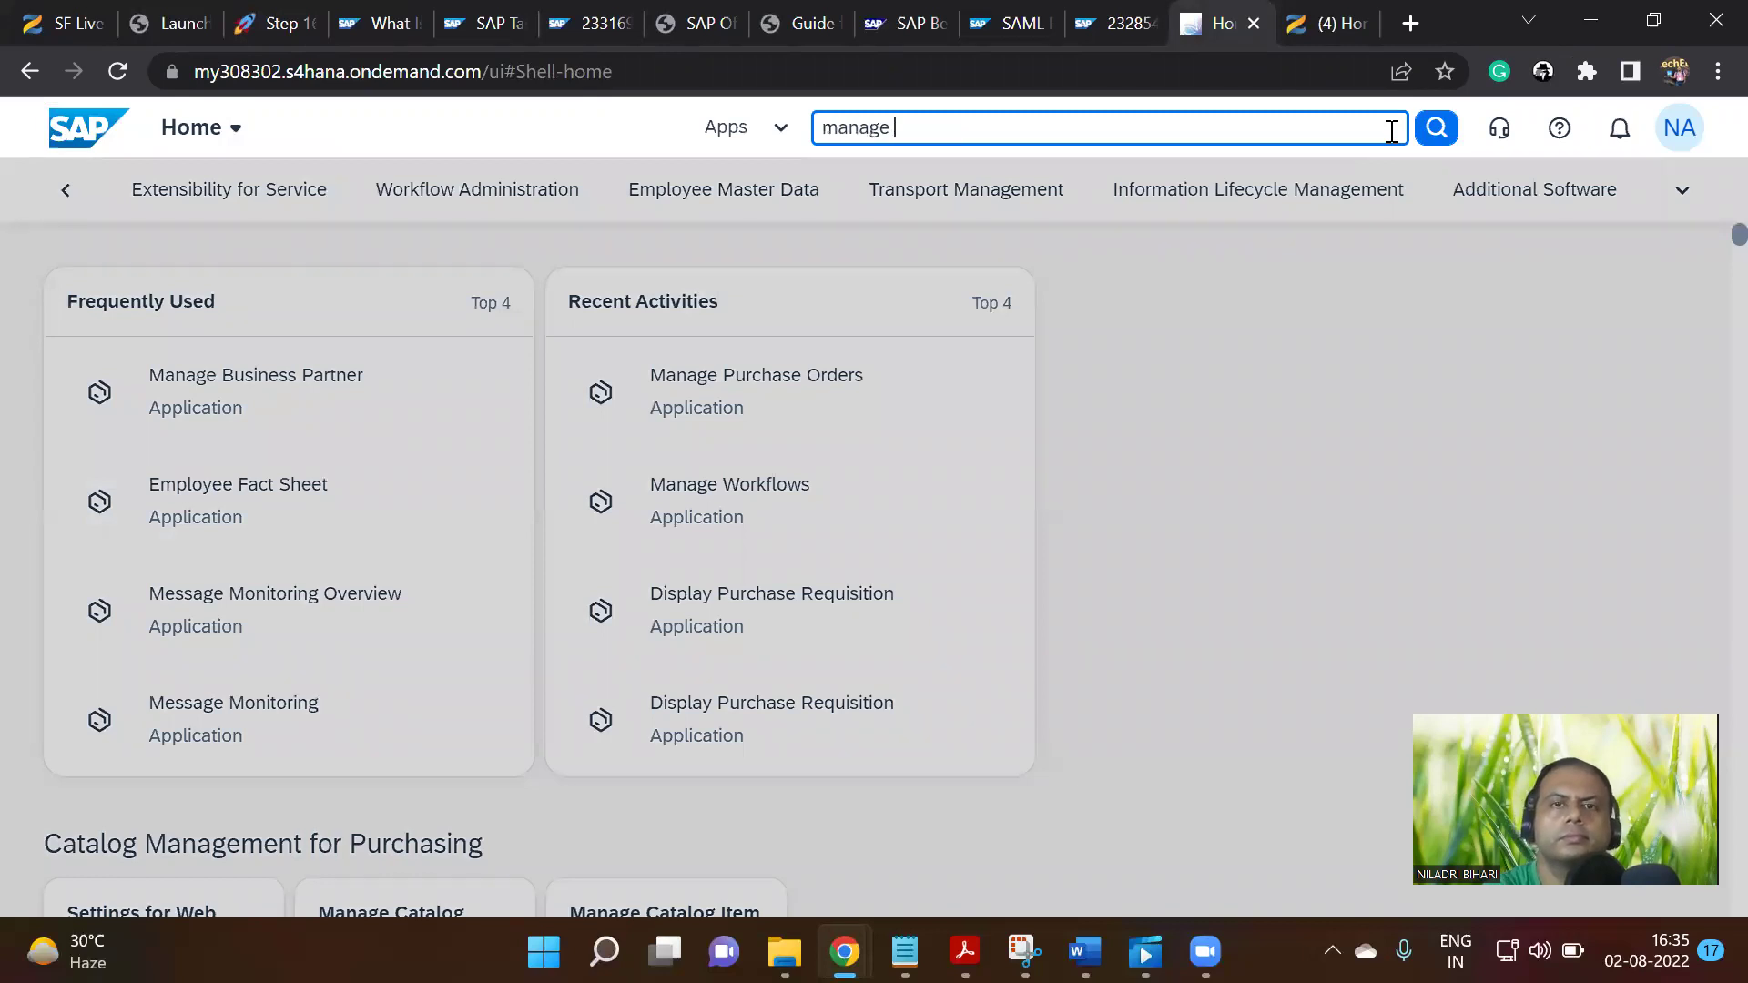
{"action": "type", "text": "service"}
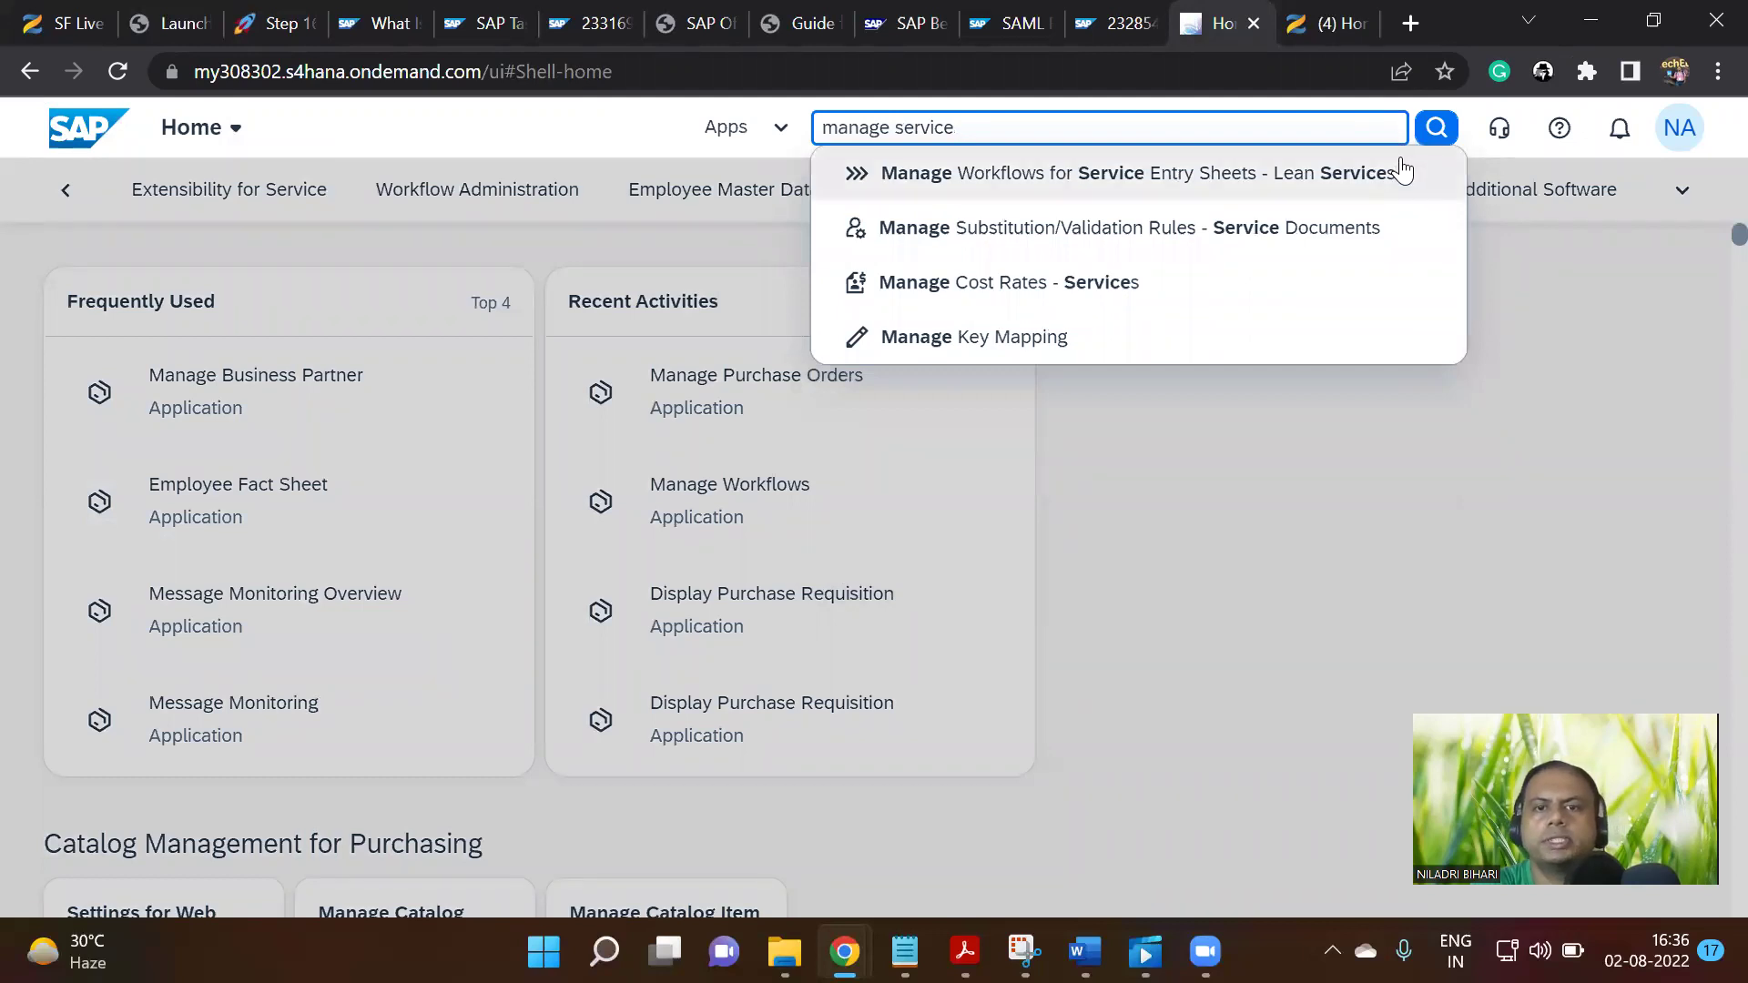
{"action": "left_click", "coordinate": [1194, 186]}
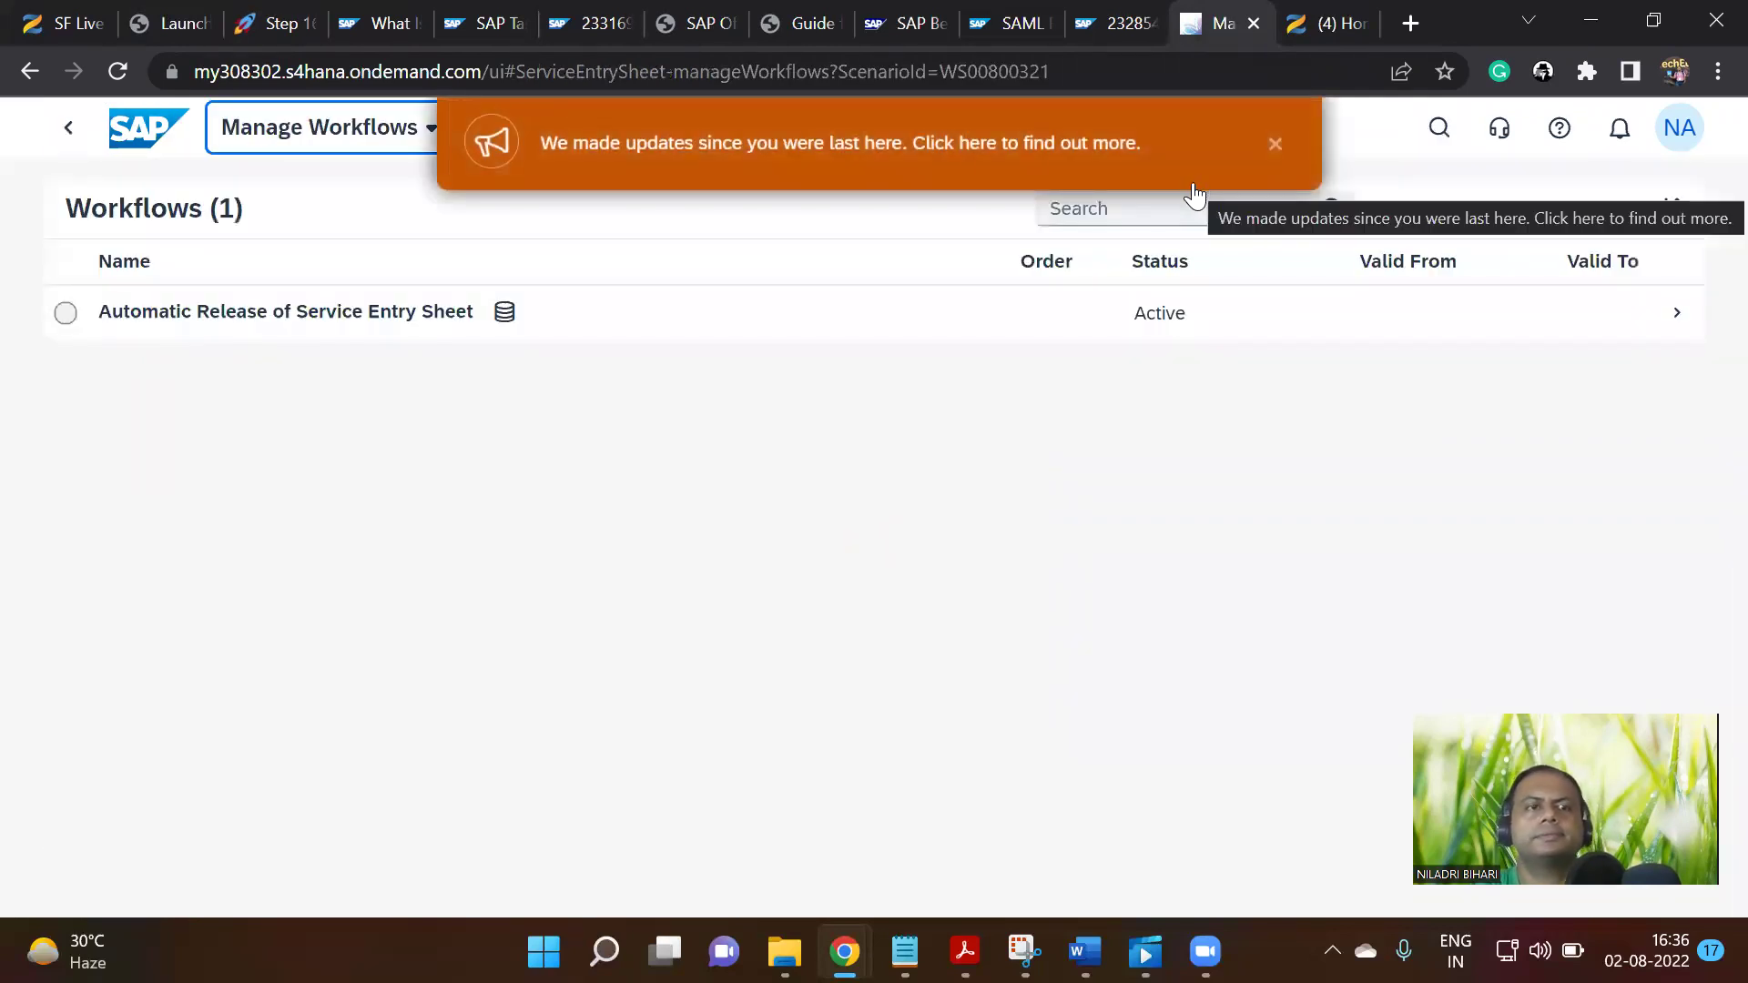
Select the Automatic Release of Service Entry Sheet workflow and snip the workflow list with Snipping Tool
{"action": "left_click", "coordinate": [1277, 143]}
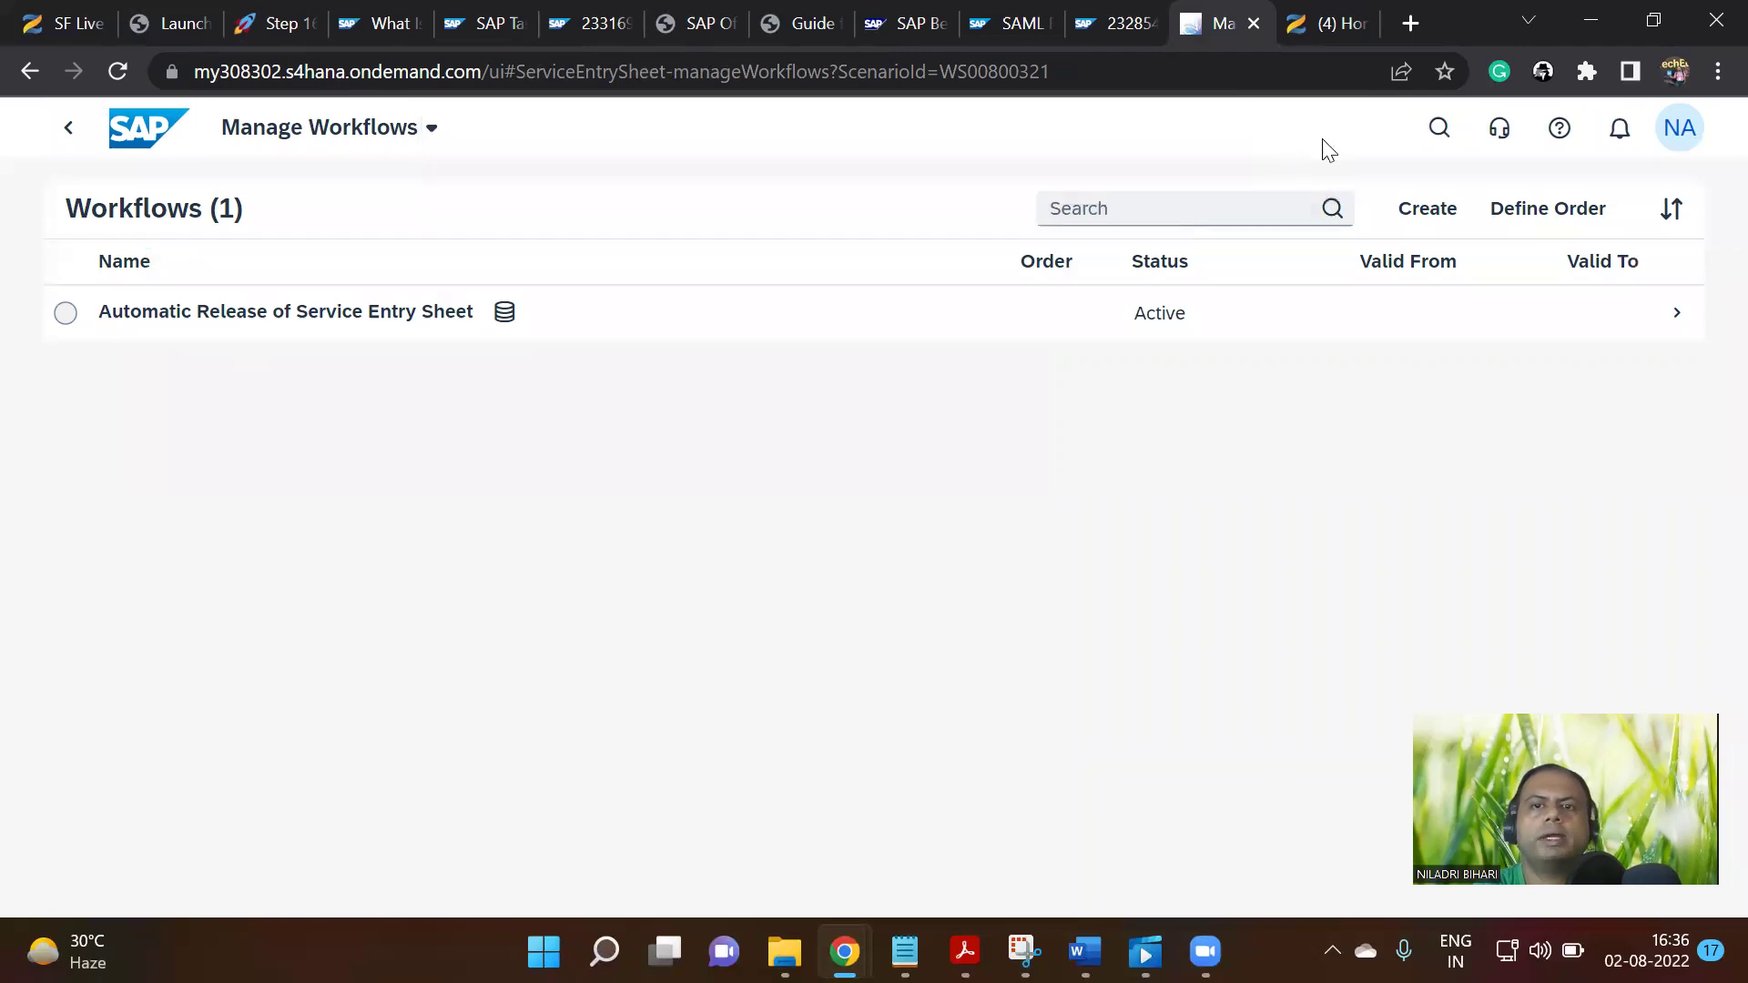
{"action": "left_click", "coordinate": [65, 312]}
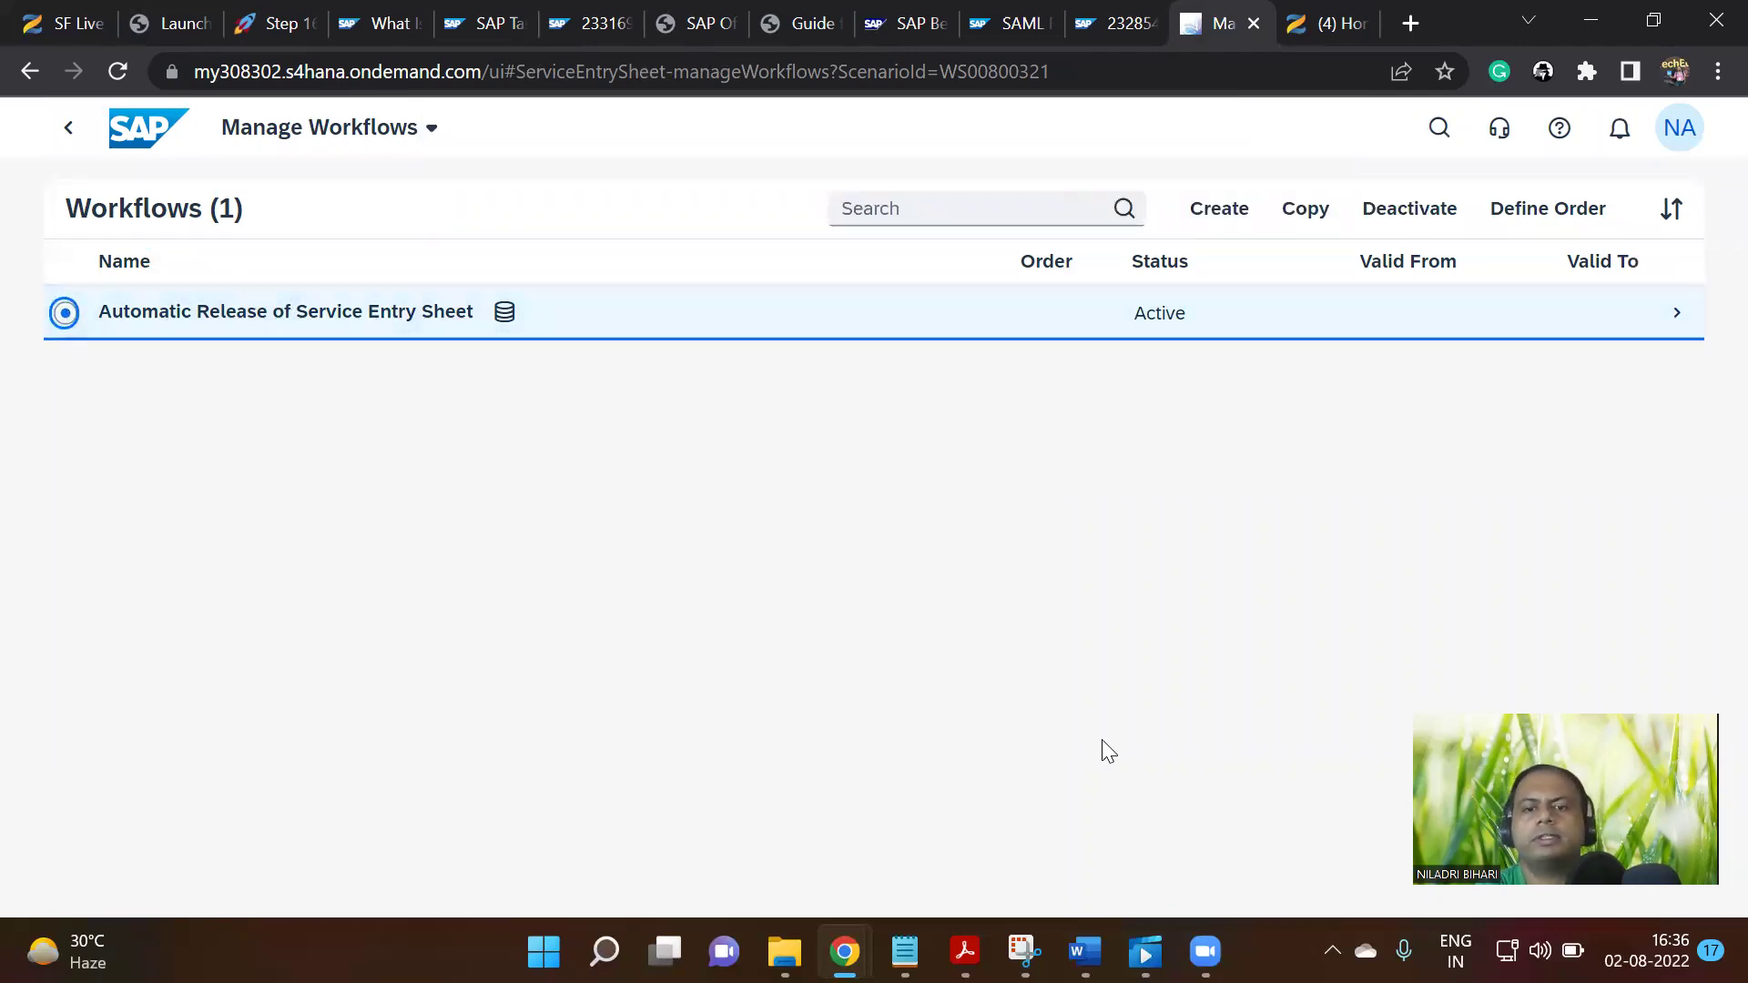
{"action": "left_click", "coordinate": [1024, 952]}
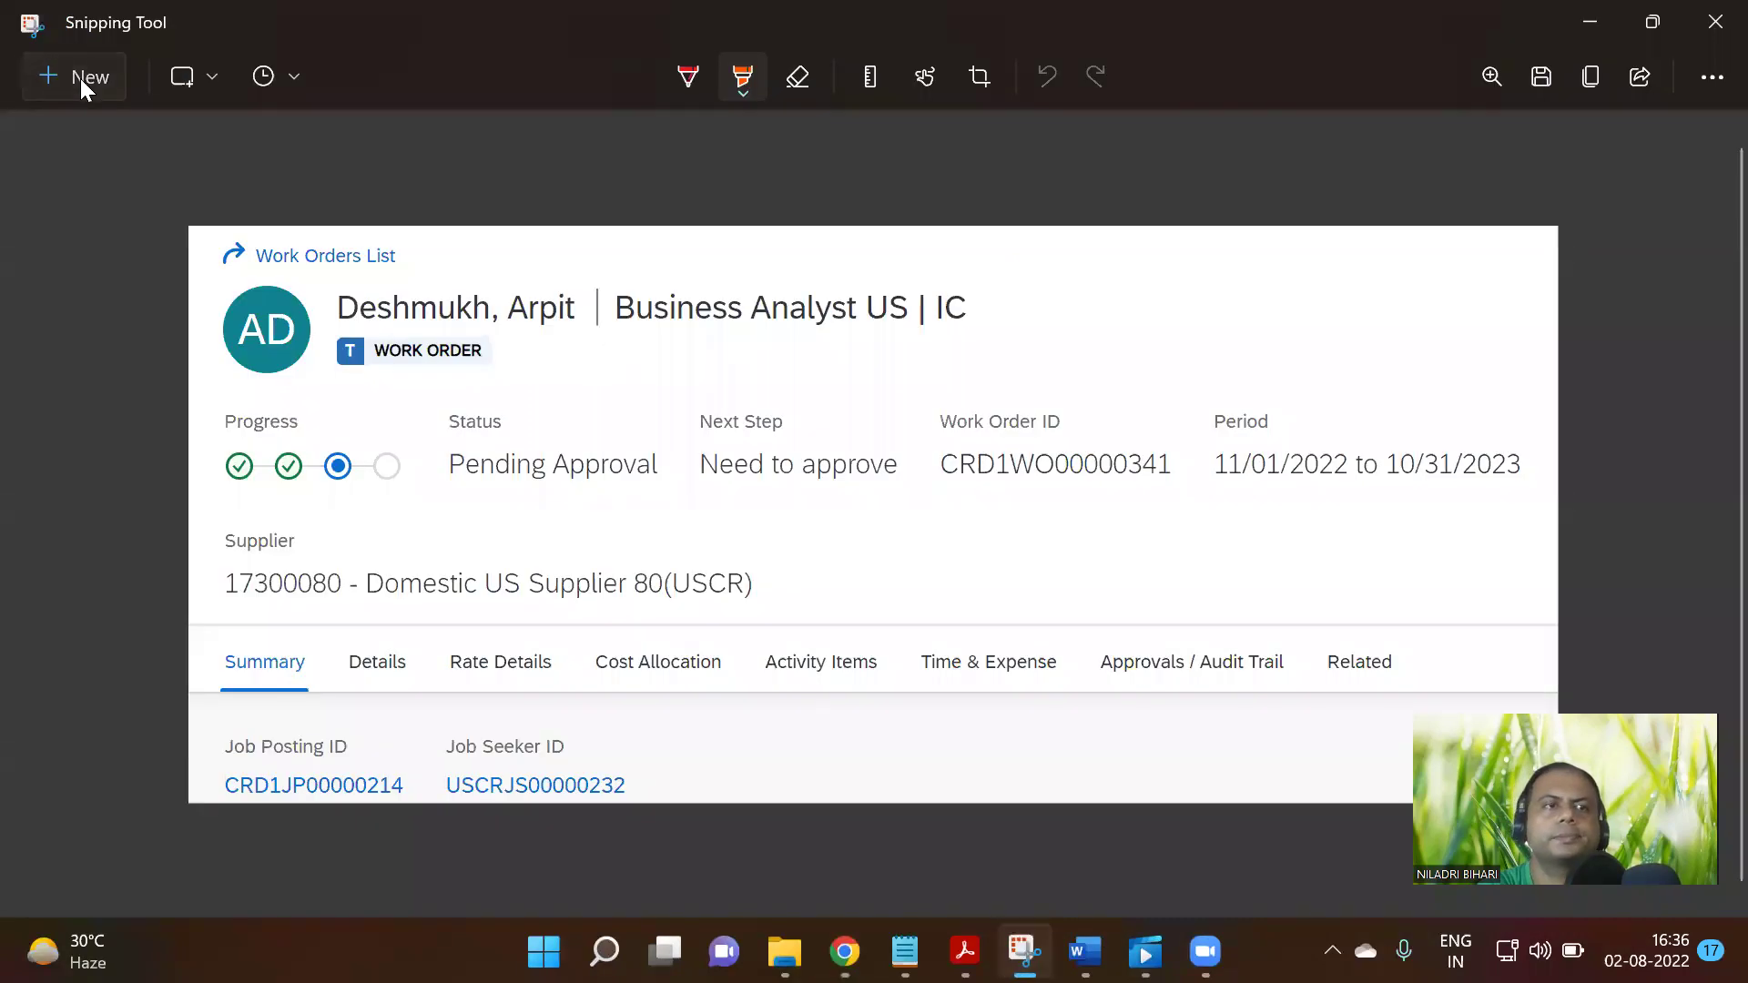
{"action": "left_click", "coordinate": [80, 79]}
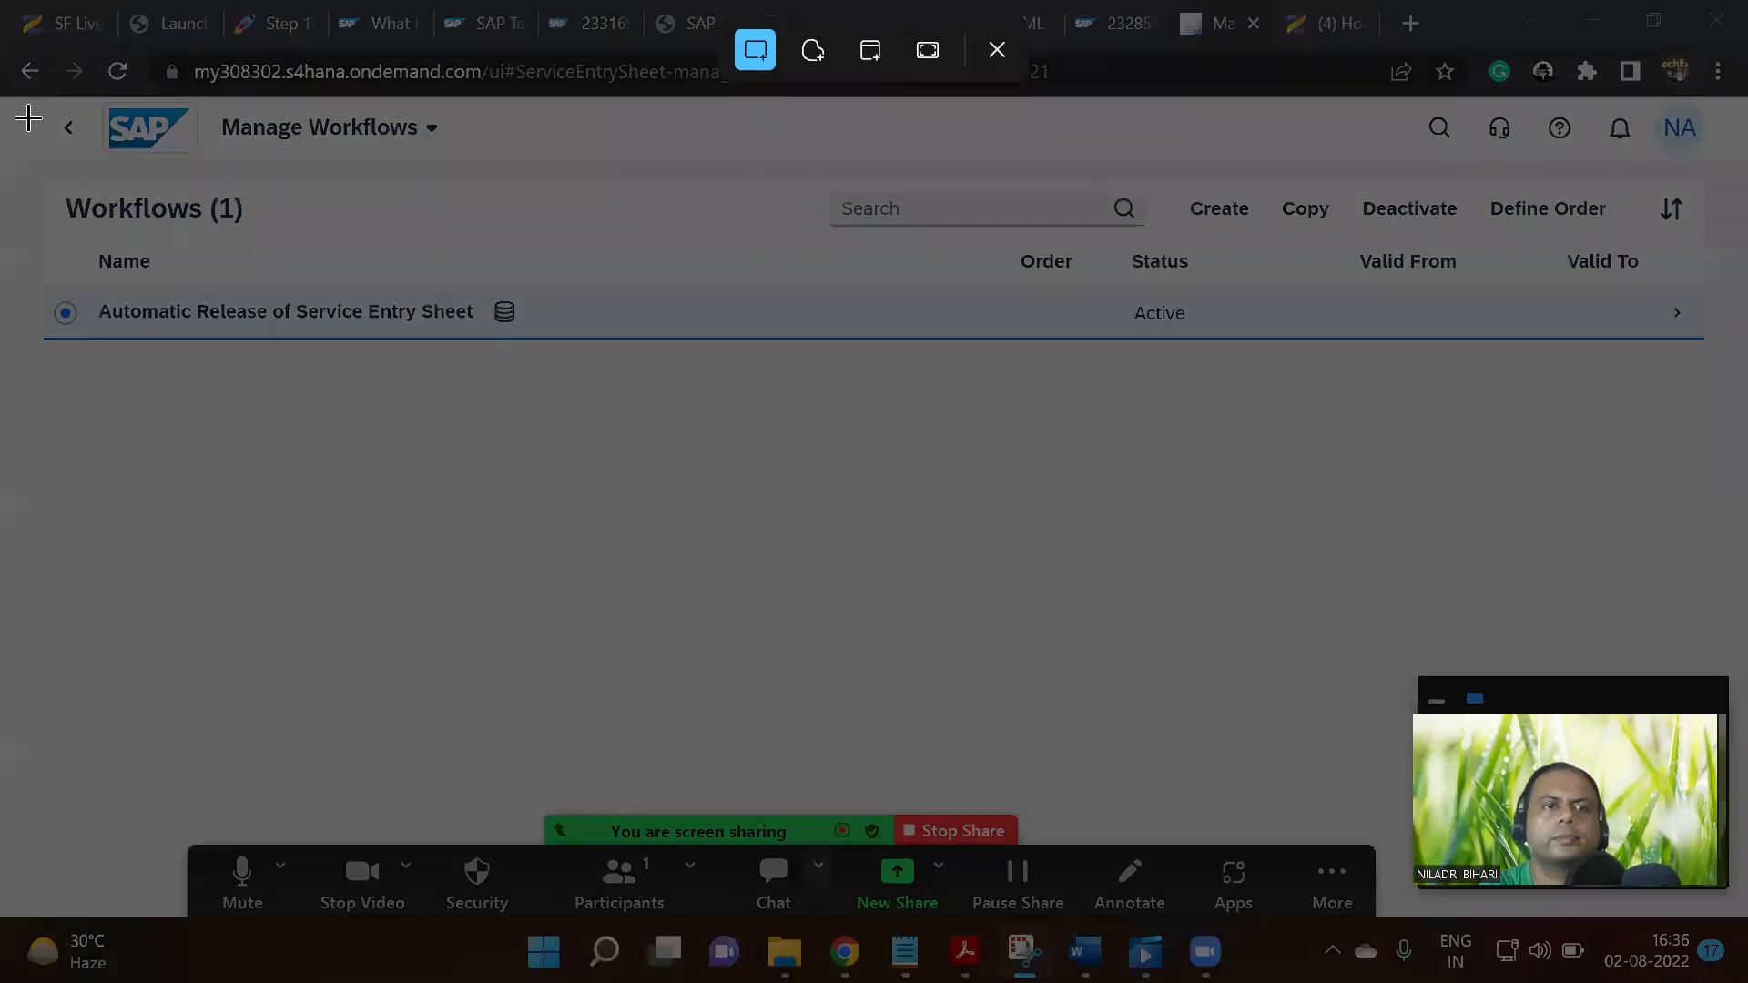
{"action": "left_click_drag", "start_coordinate": [28, 118], "coordinate": [1710, 411]}
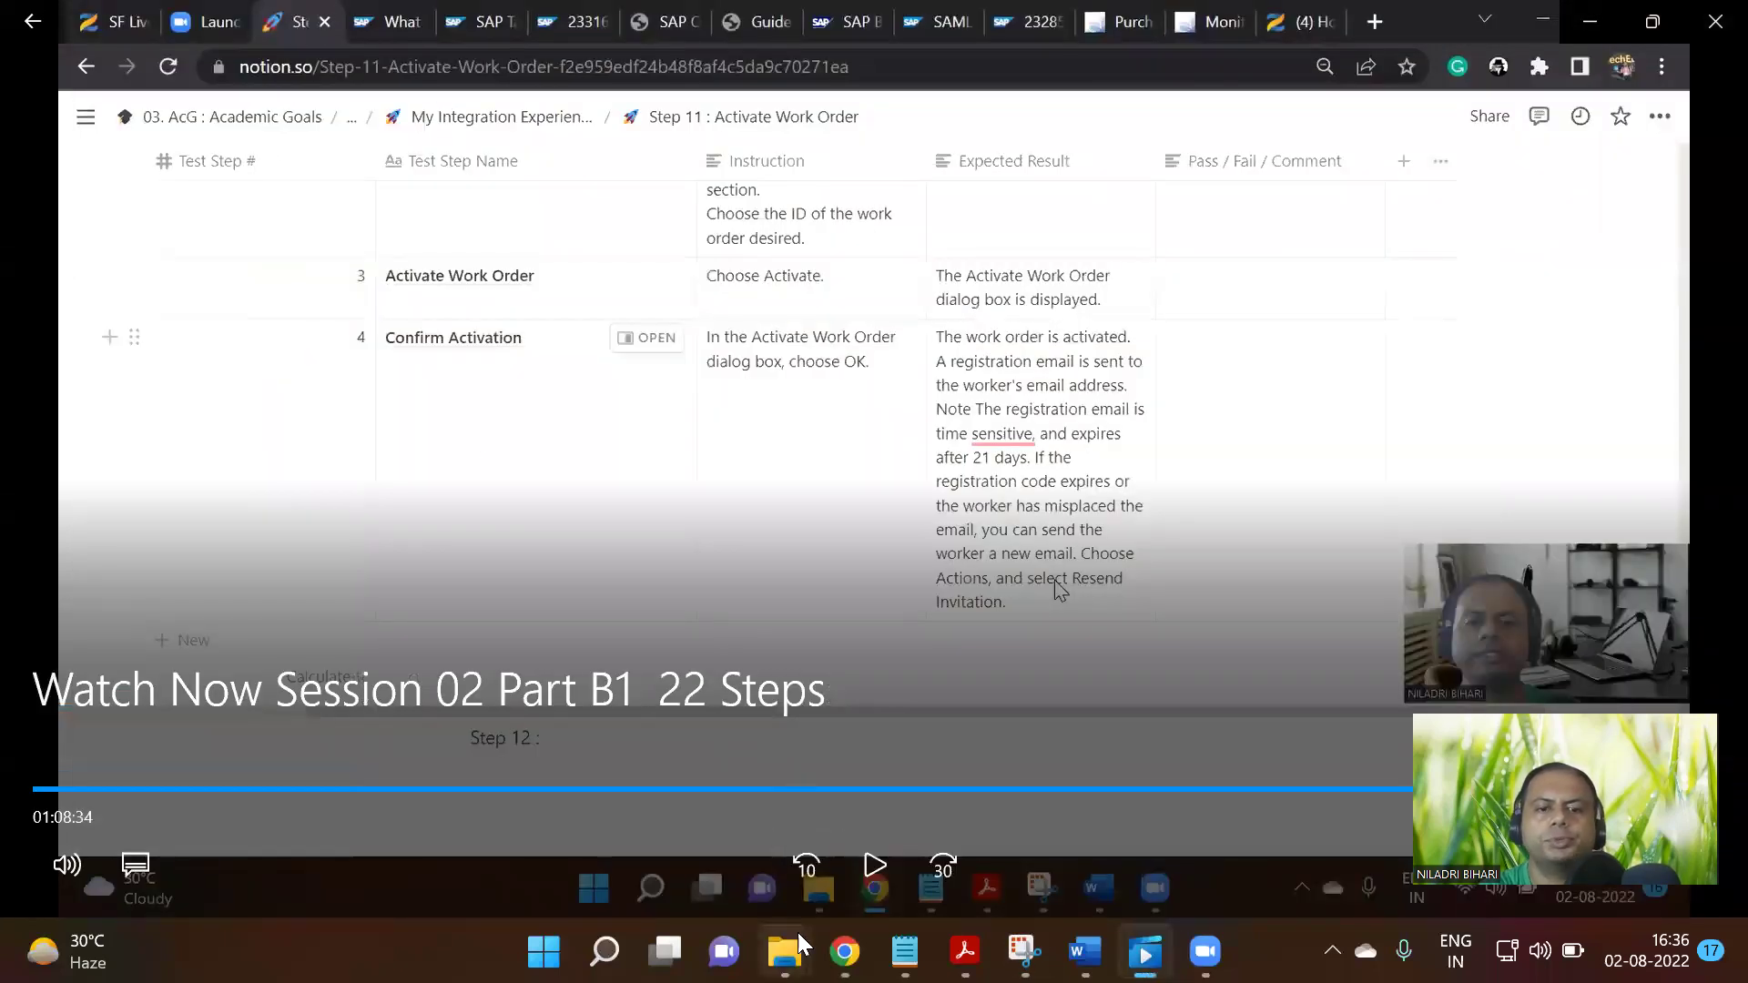
{"action": "mouse_move", "coordinate": [844, 951]}
{"action": "left_click", "coordinate": [743, 821]}
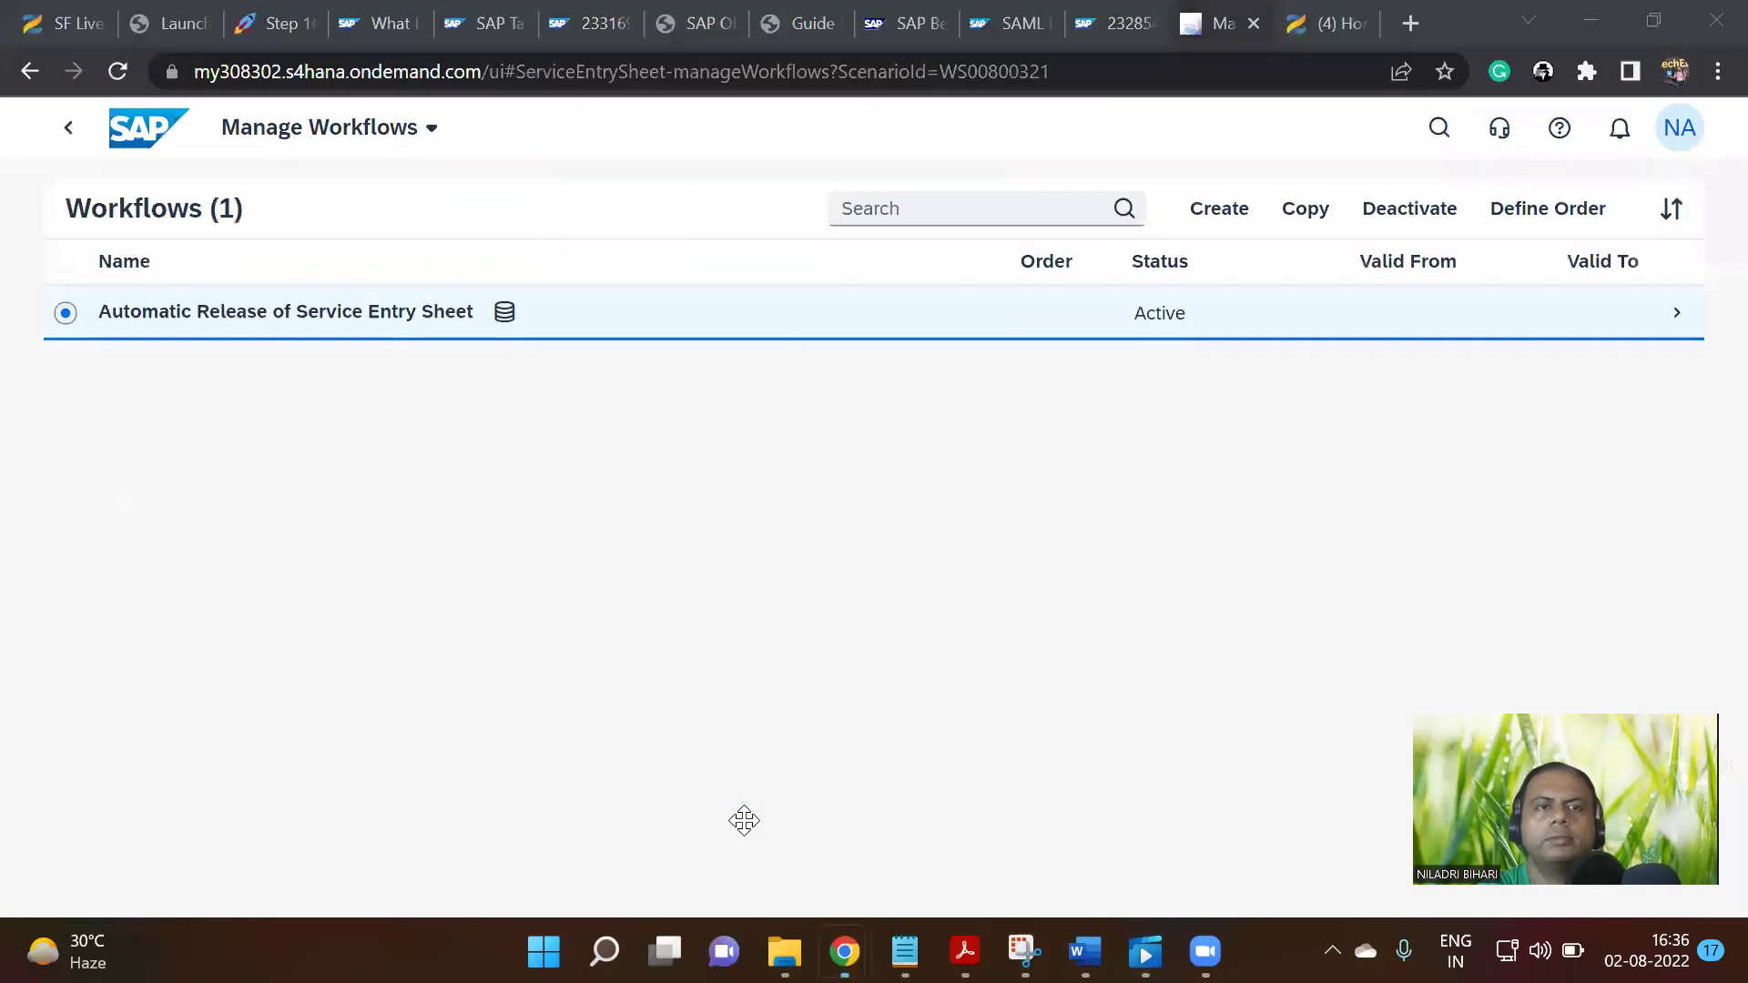
Paste the Manage Workflows snip into a new block under the Step 16 page title
{"action": "left_click", "coordinate": [271, 15]}
{"action": "scroll", "coordinate": [697, 404], "scroll_direction": "up", "scroll_amount": 3}
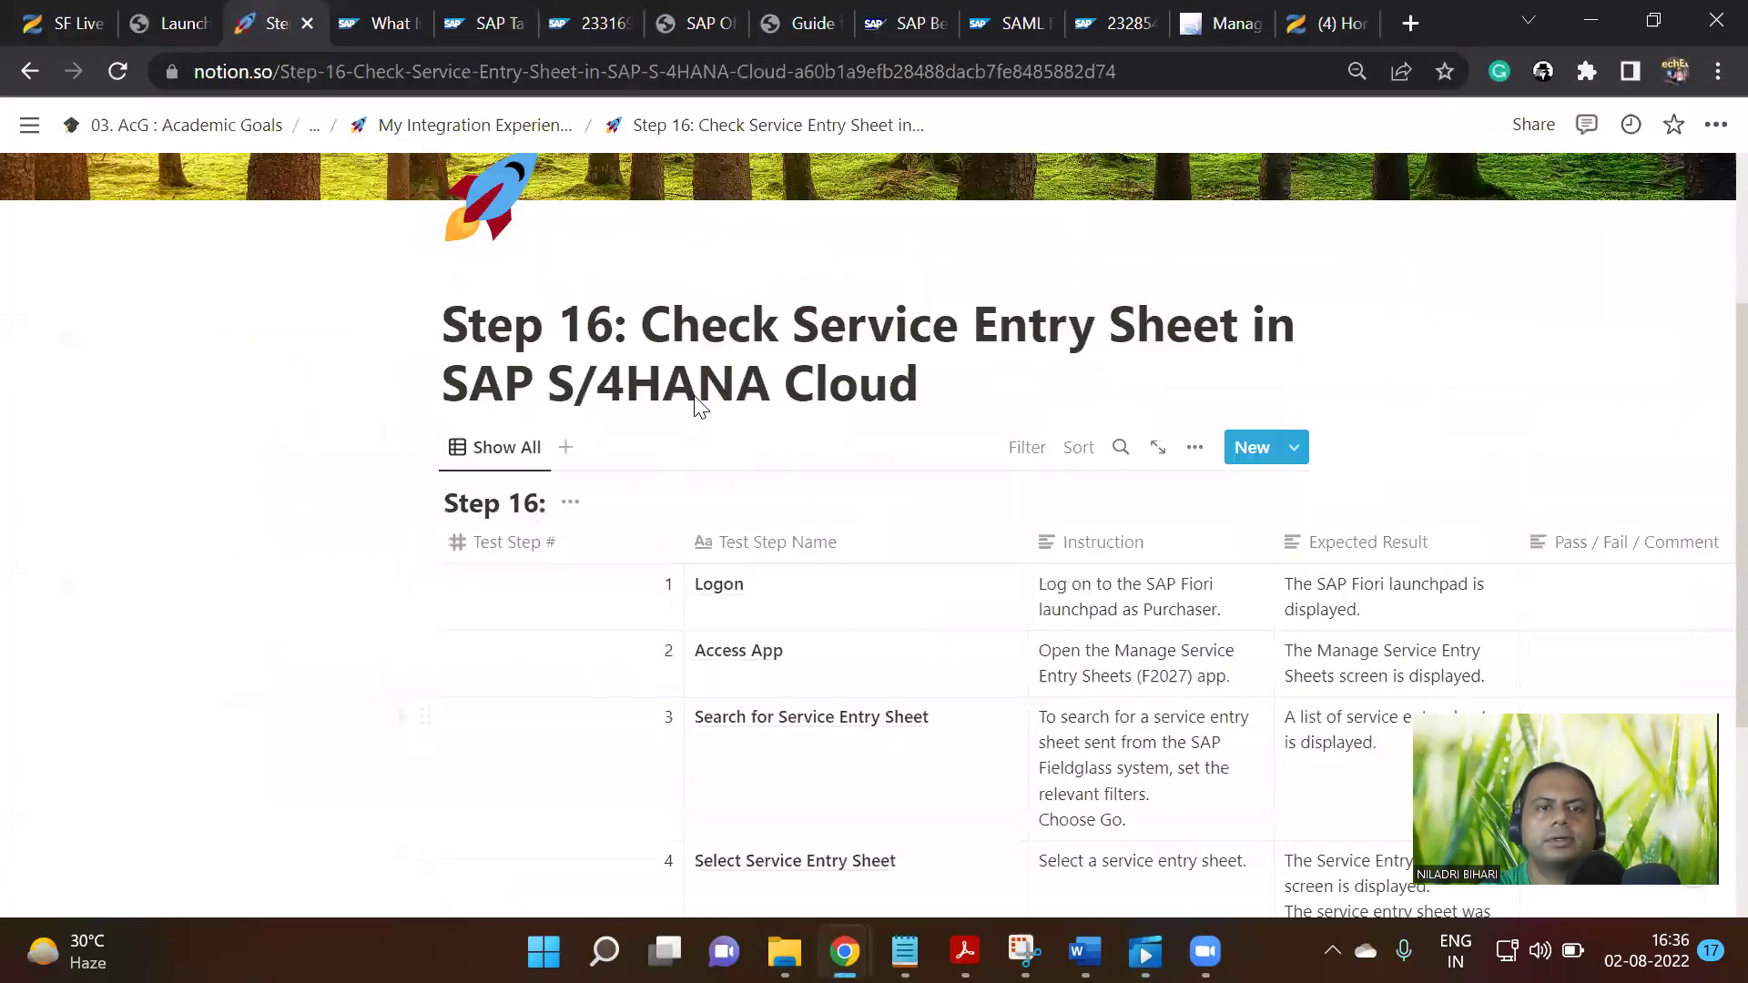
{"action": "scroll", "coordinate": [1010, 600], "scroll_direction": "up", "scroll_amount": 3}
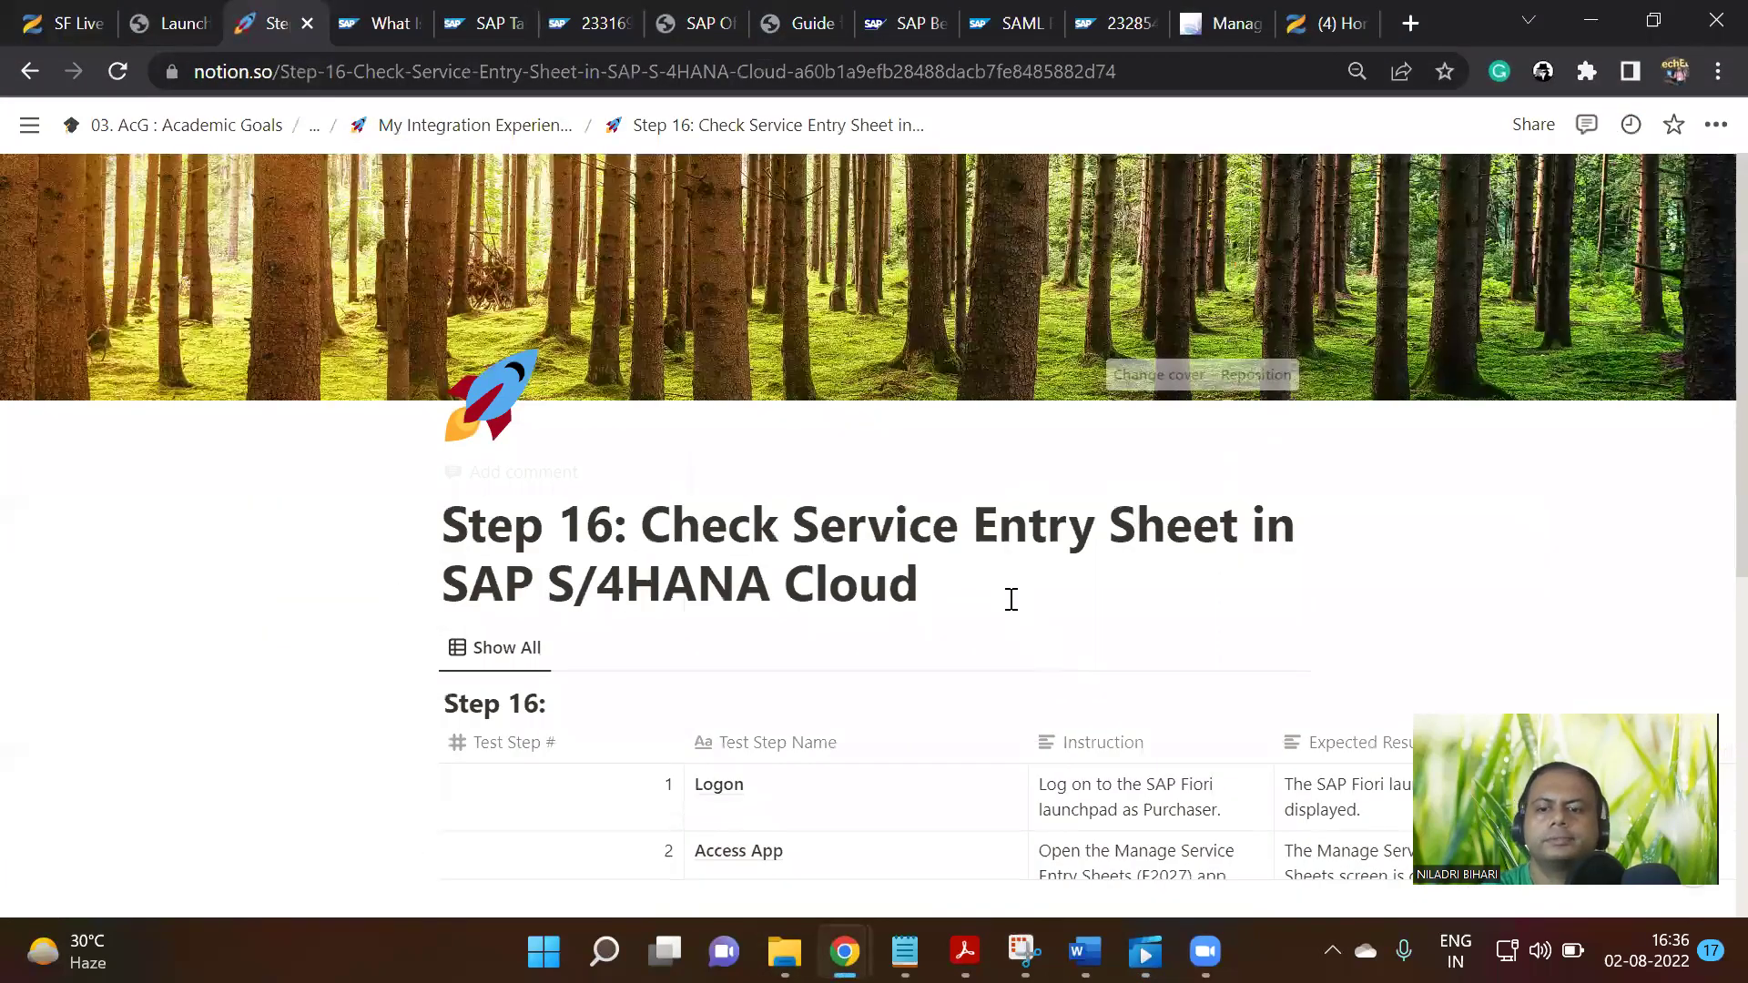
{"action": "left_click", "coordinate": [1010, 599]}
{"action": "key", "text": "Return"}
{"action": "key", "text": "ctrl+v"}
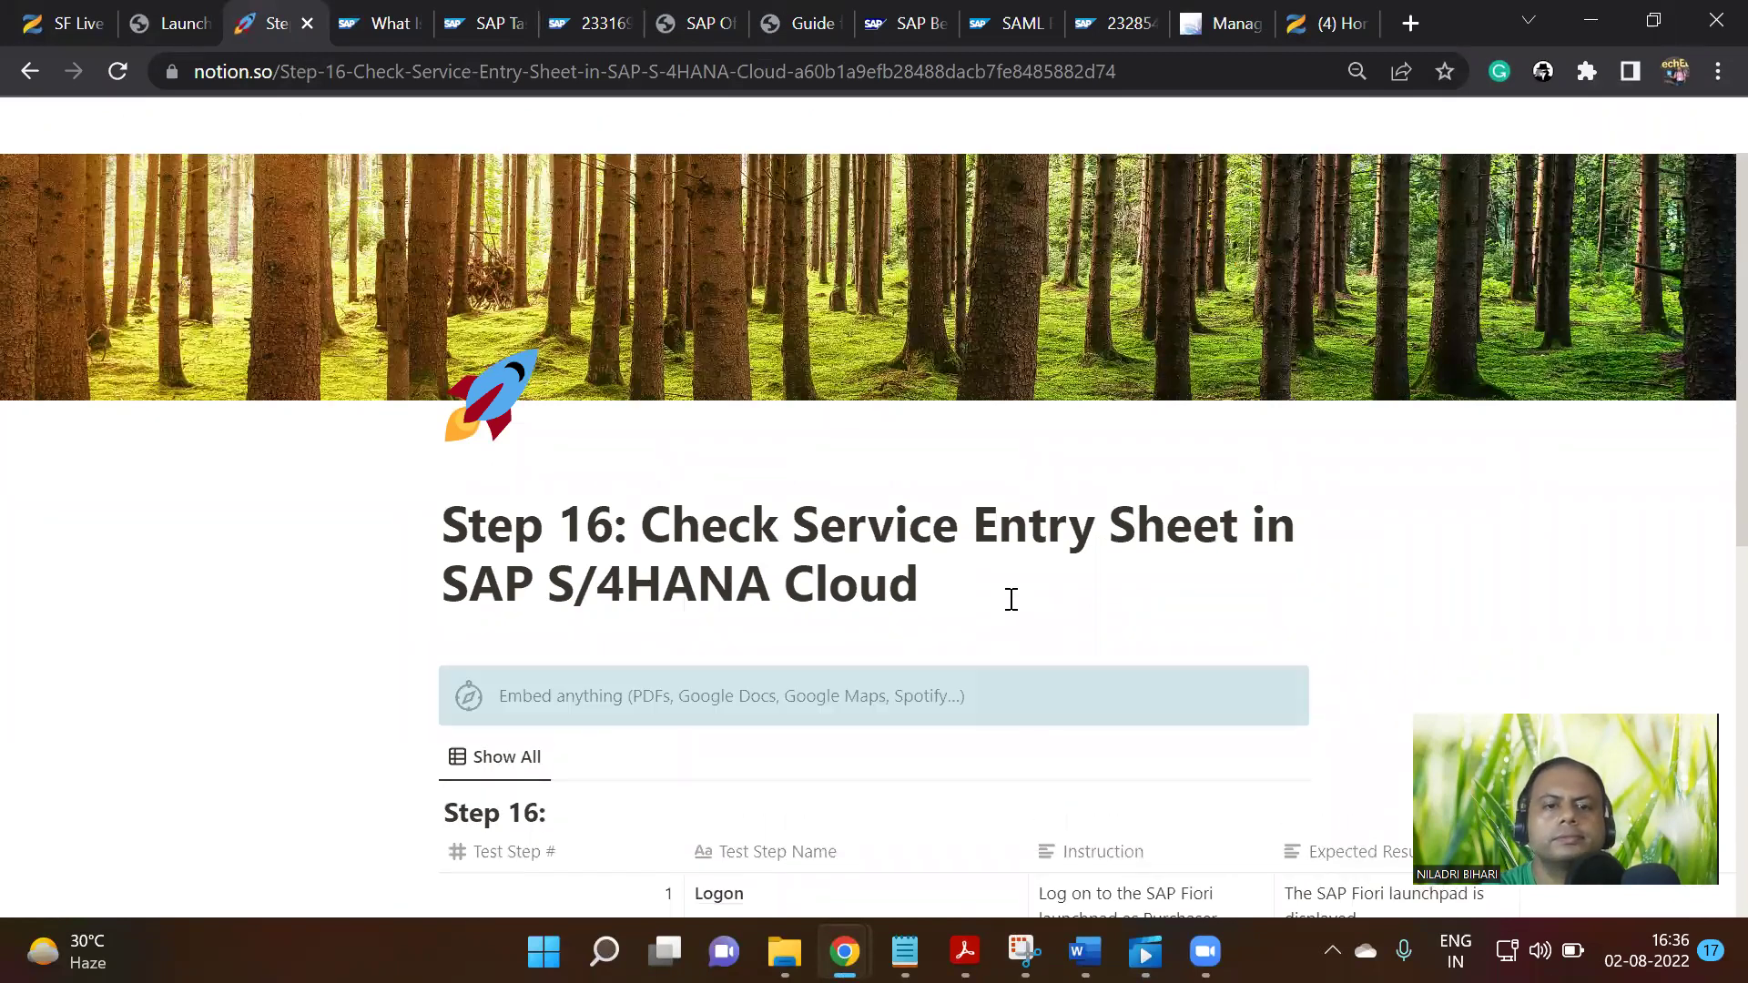
{"action": "scroll", "coordinate": [1201, 441], "scroll_direction": "down", "scroll_amount": 6}
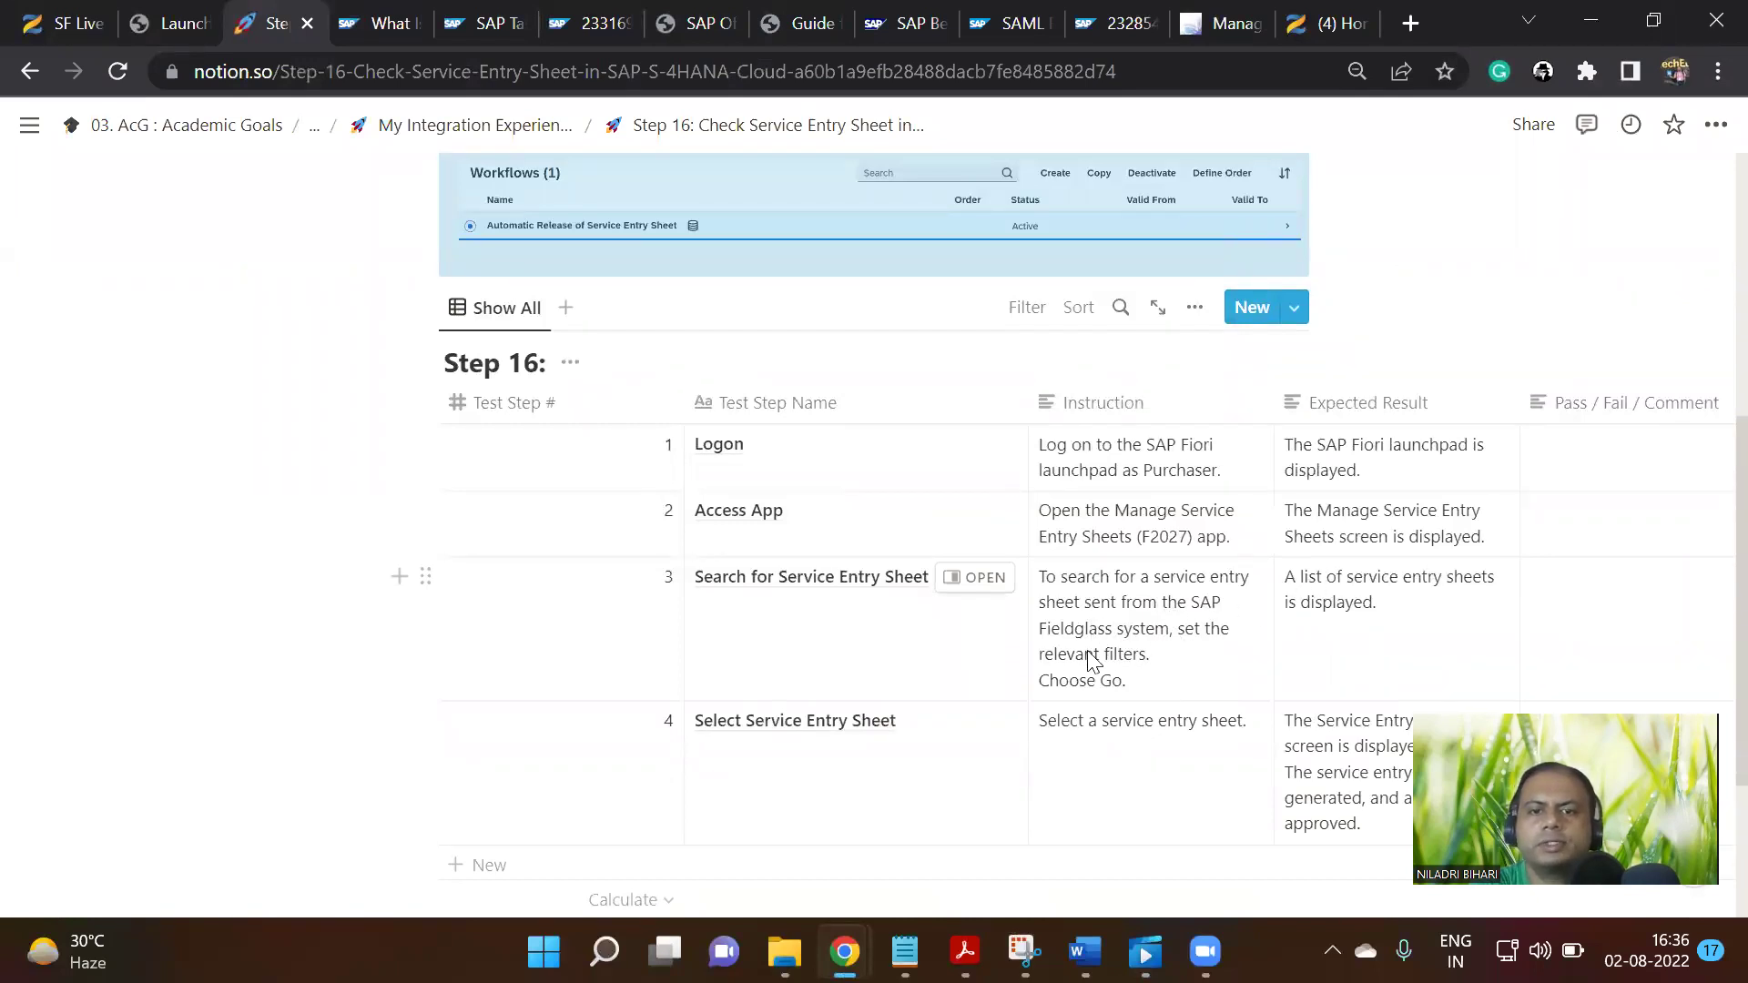
{"action": "scroll", "coordinate": [1126, 710], "scroll_direction": "down", "scroll_amount": 2}
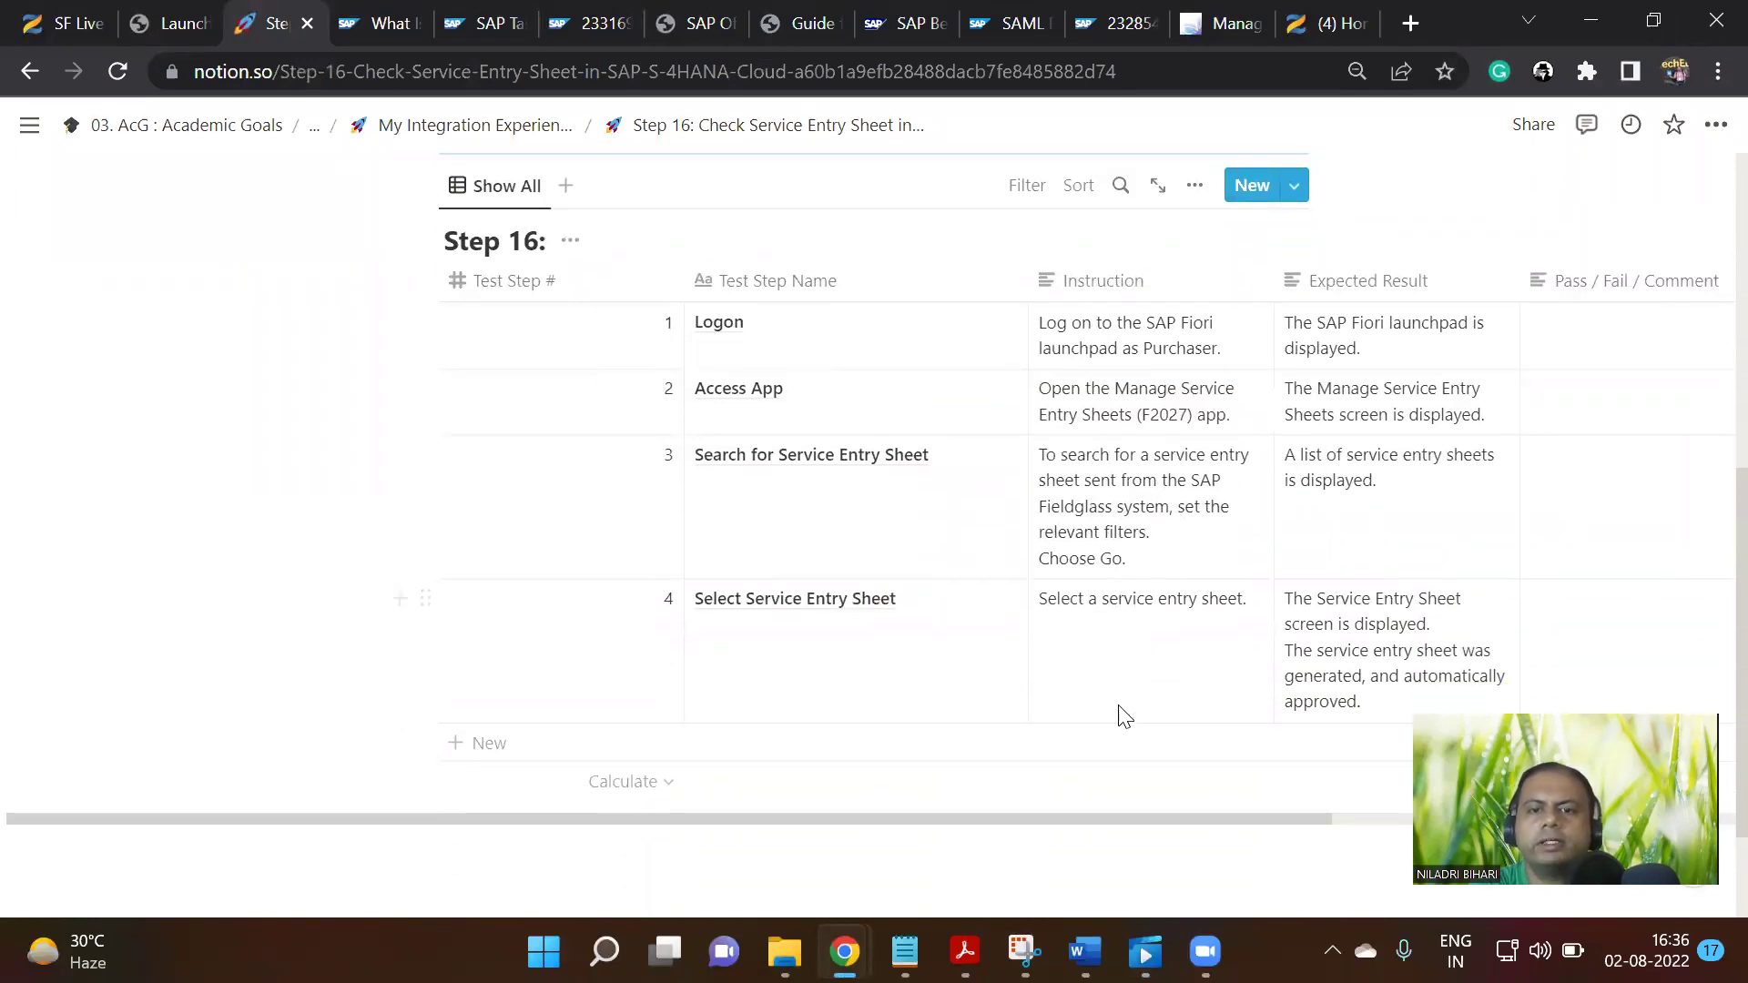
{"action": "left_click", "coordinate": [1223, 25]}
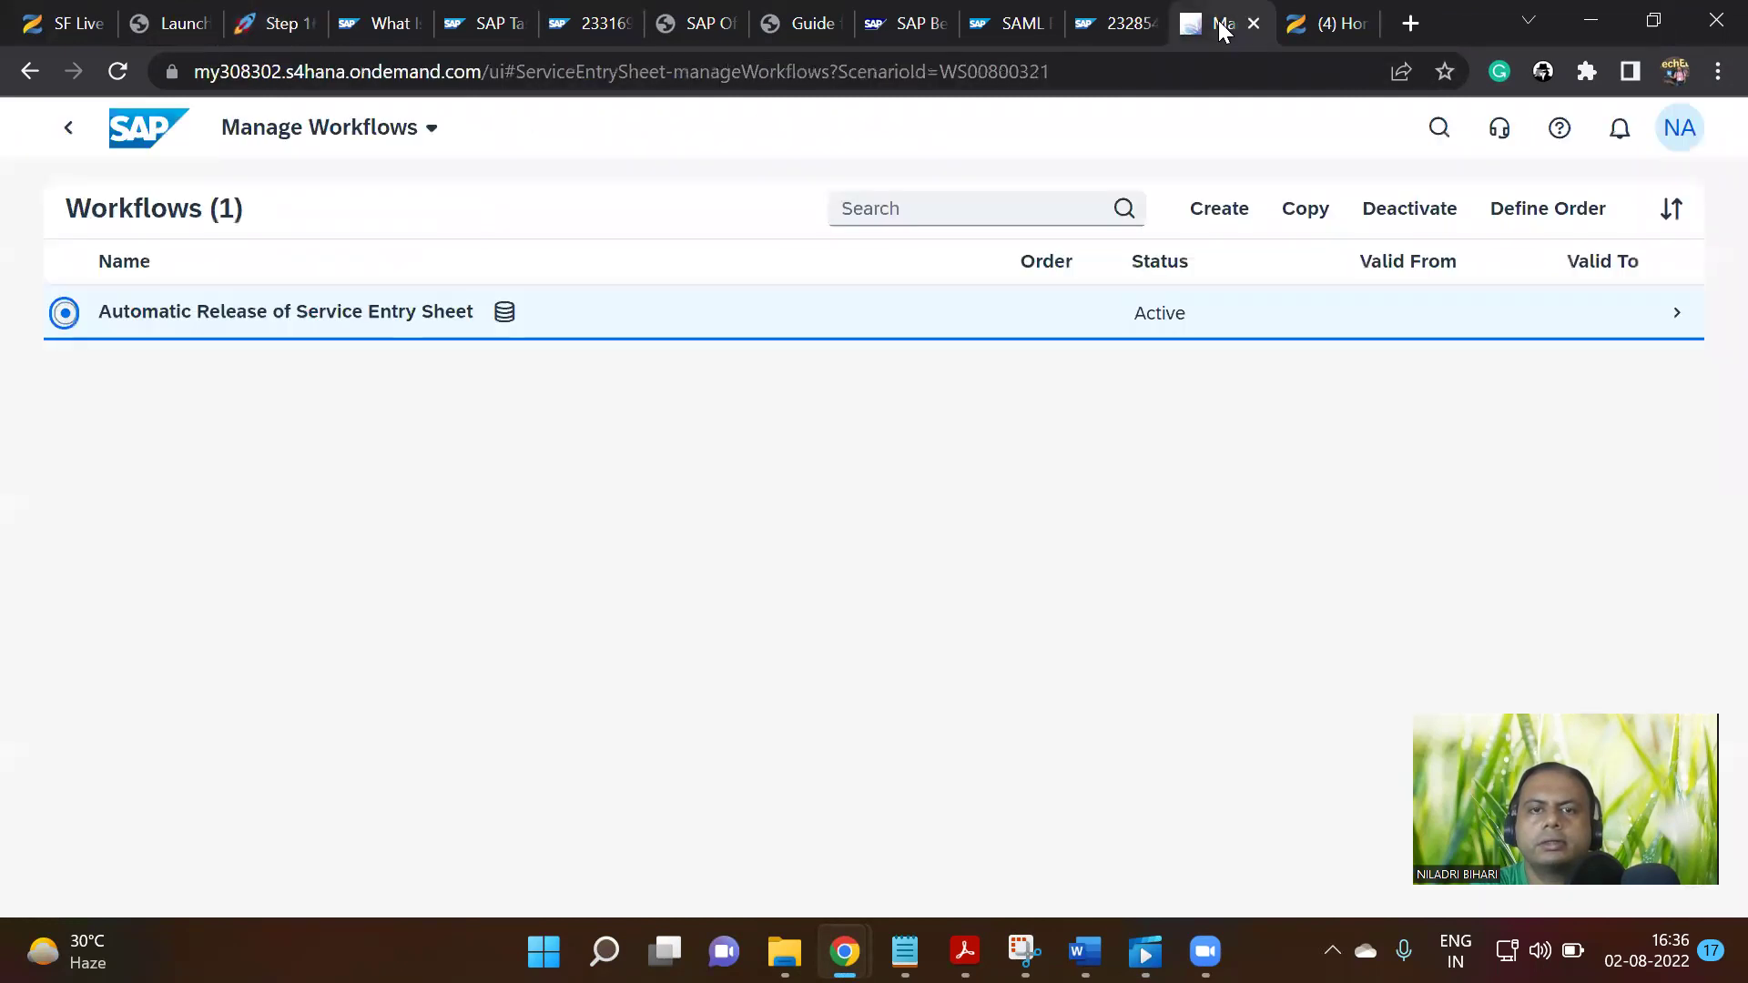
Open the workflow's automatic release step and review its Recipients and Exception Handling sections
{"action": "left_click", "coordinate": [1514, 312]}
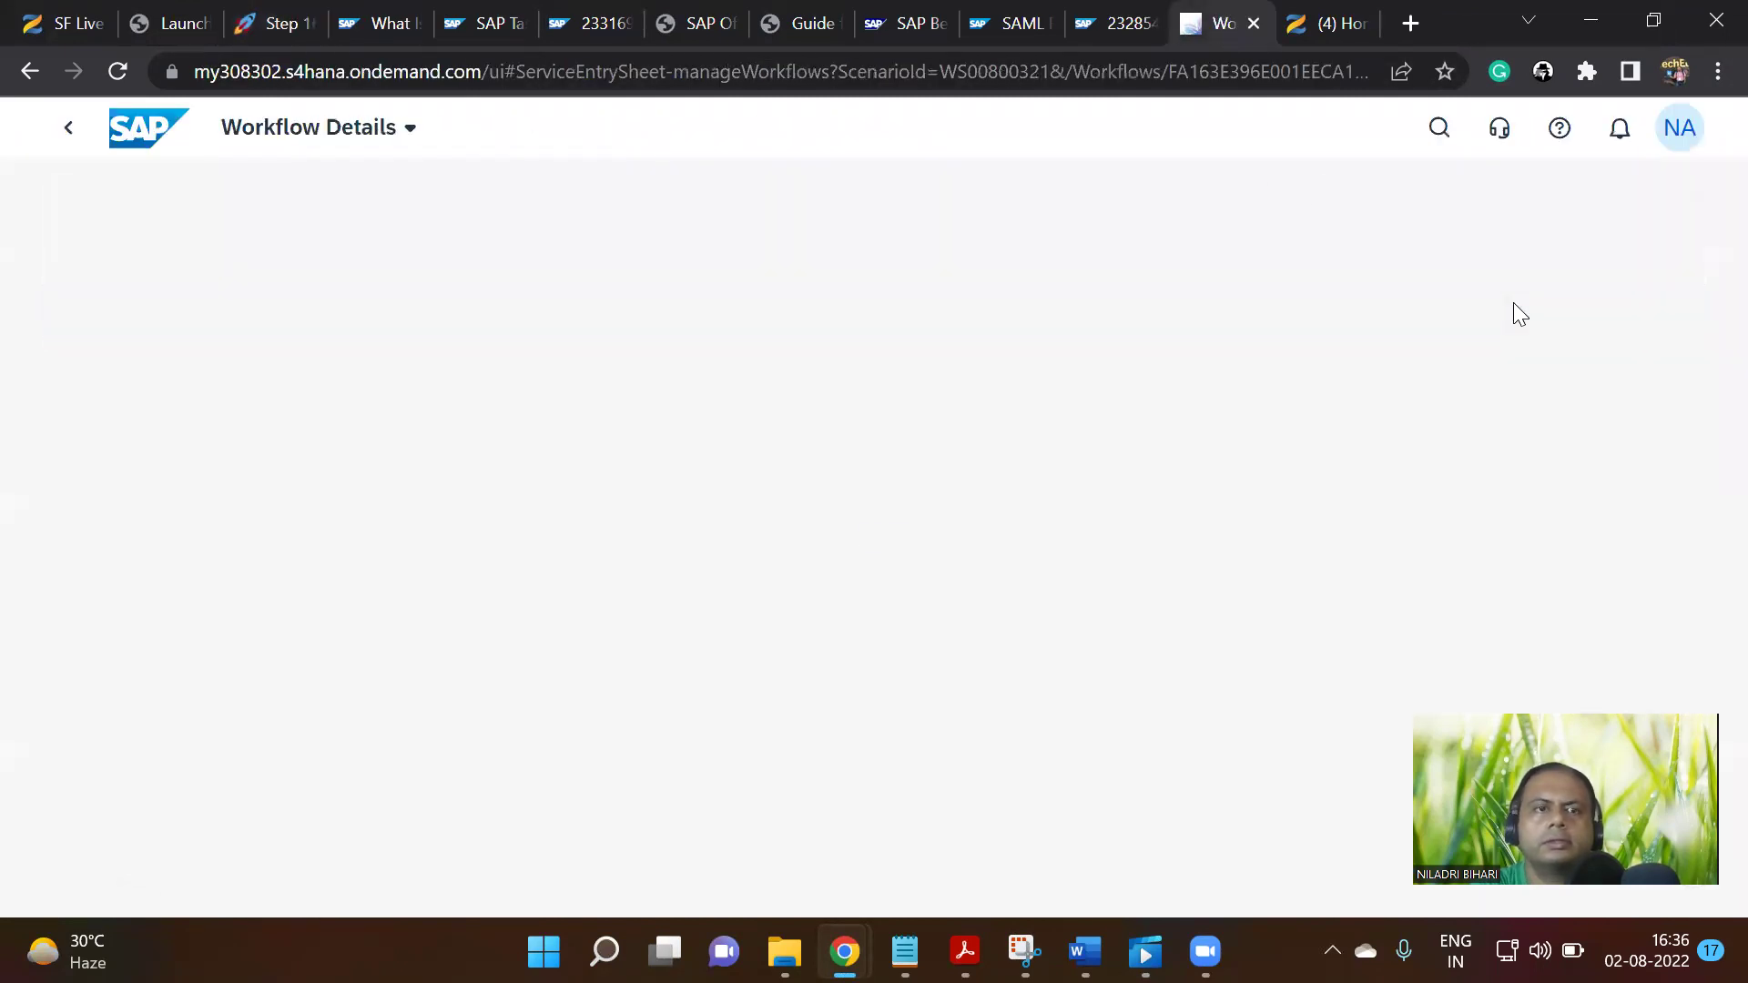
{"action": "scroll", "coordinate": [539, 433], "scroll_direction": "down", "scroll_amount": 8}
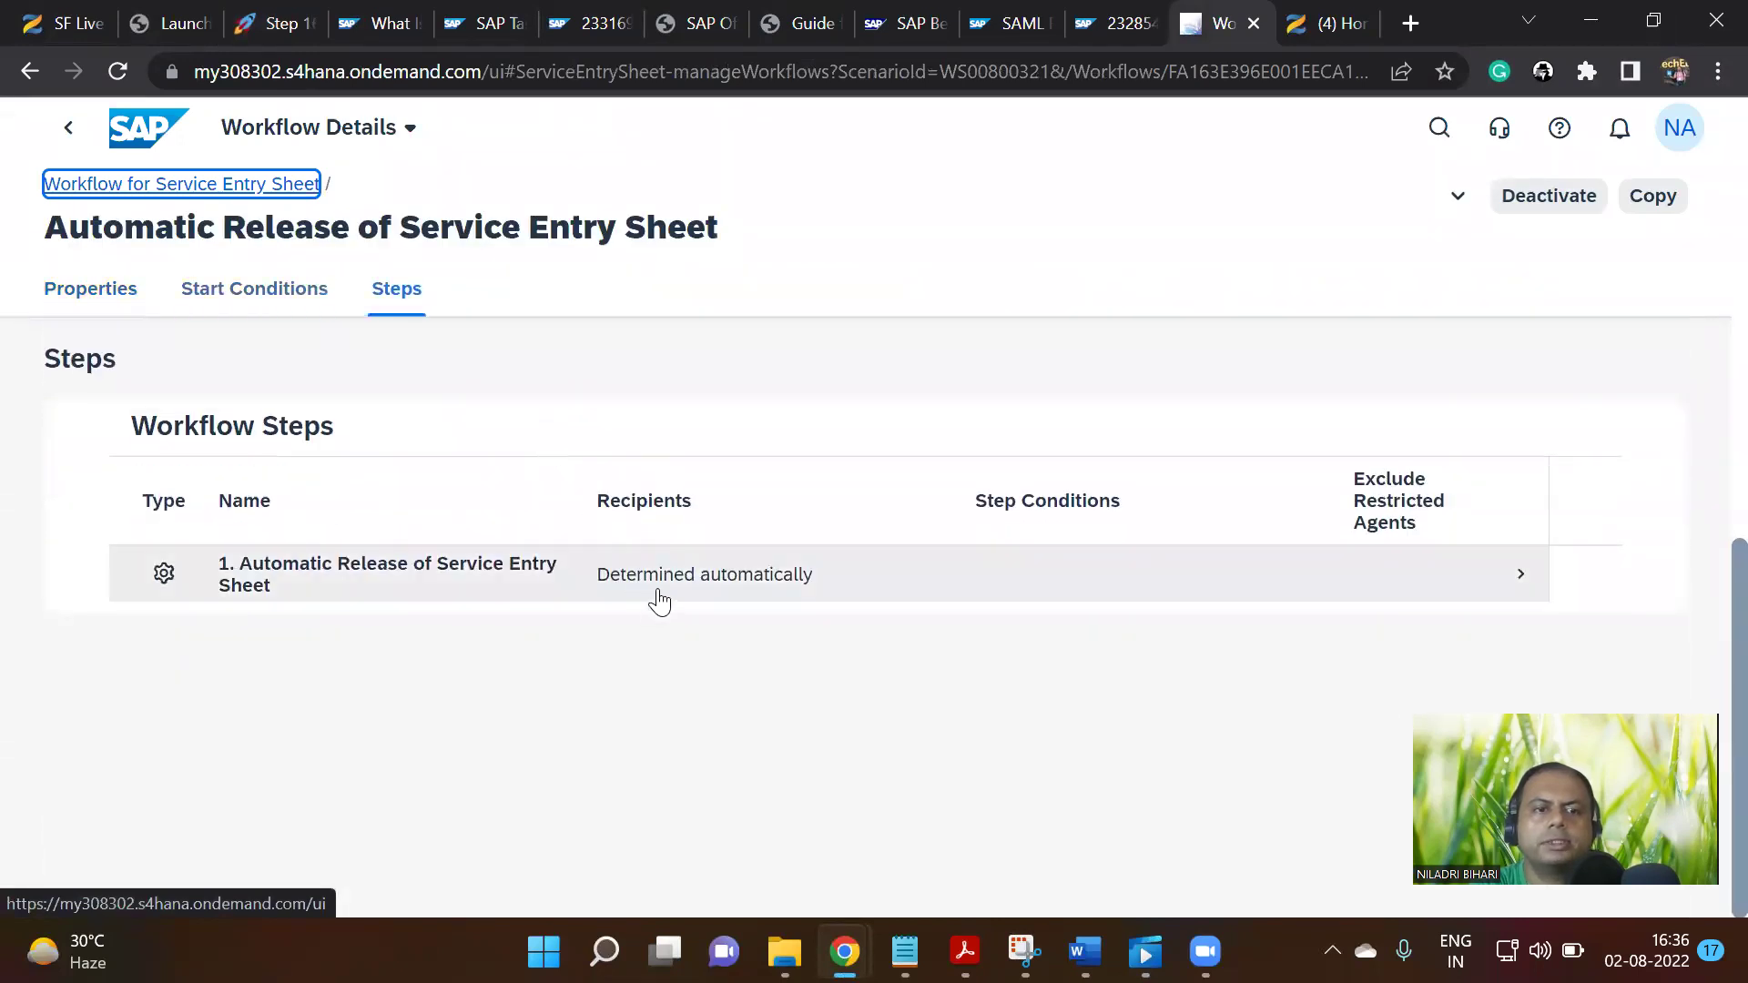
{"action": "left_click", "coordinate": [667, 594]}
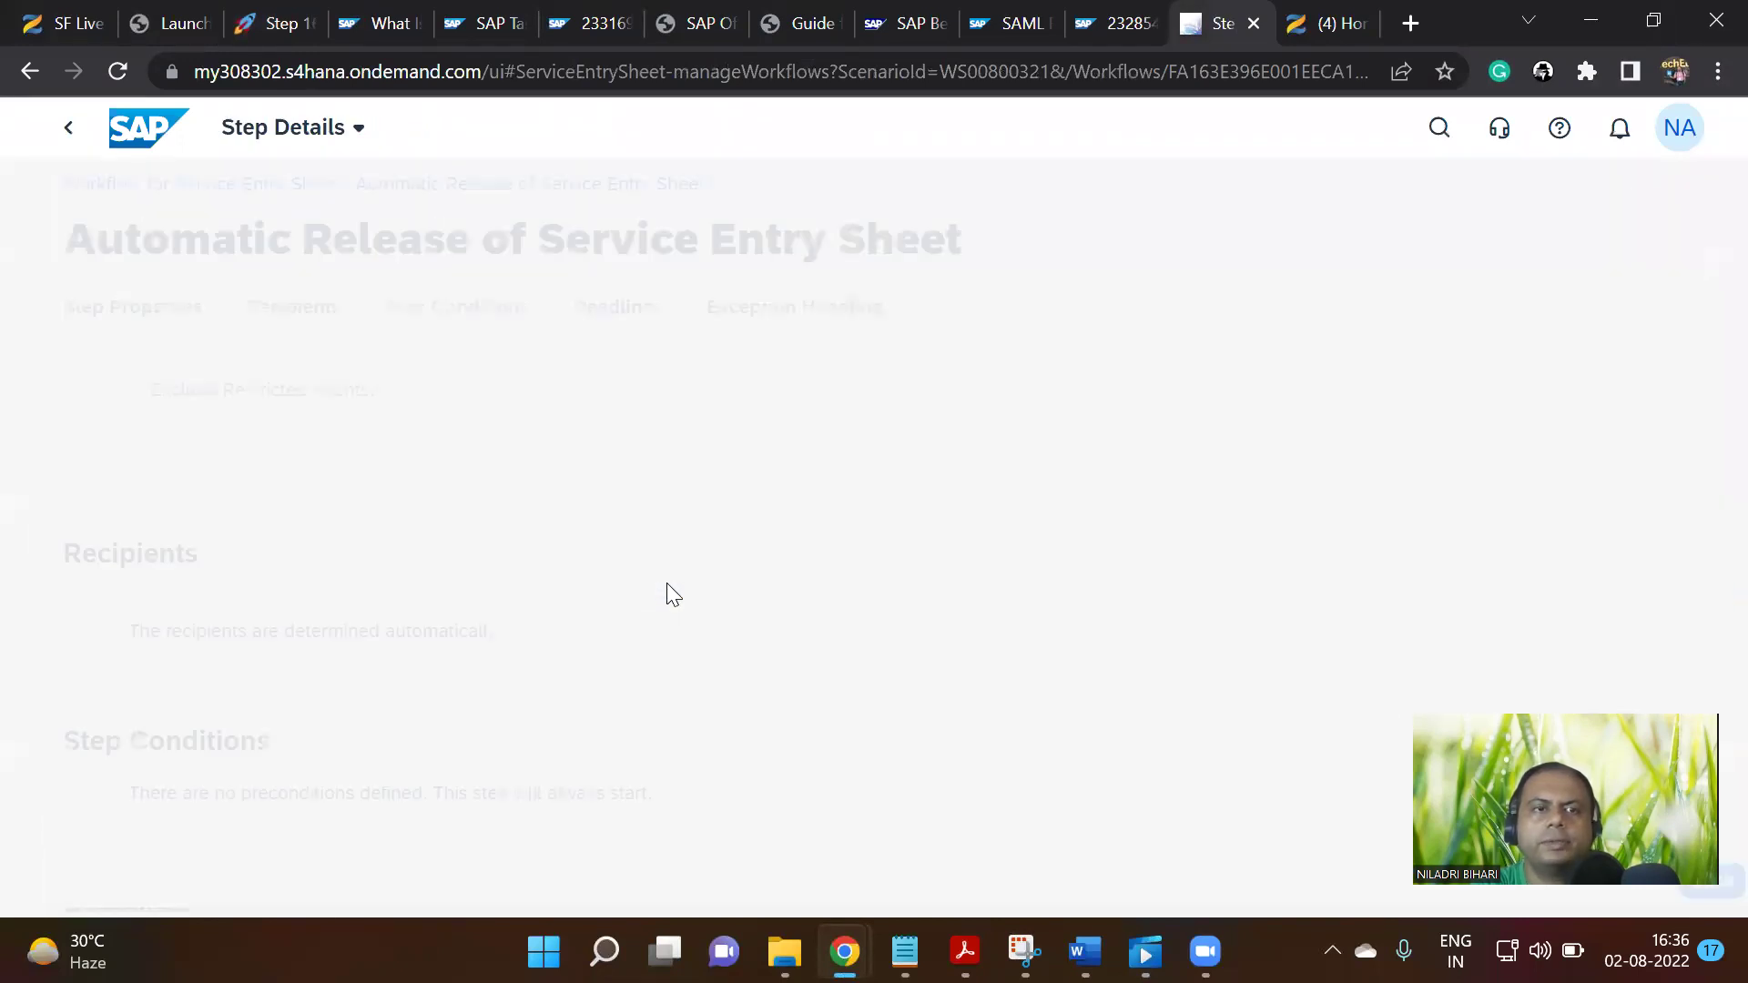
{"action": "scroll", "coordinate": [677, 541], "scroll_direction": "down", "scroll_amount": 10}
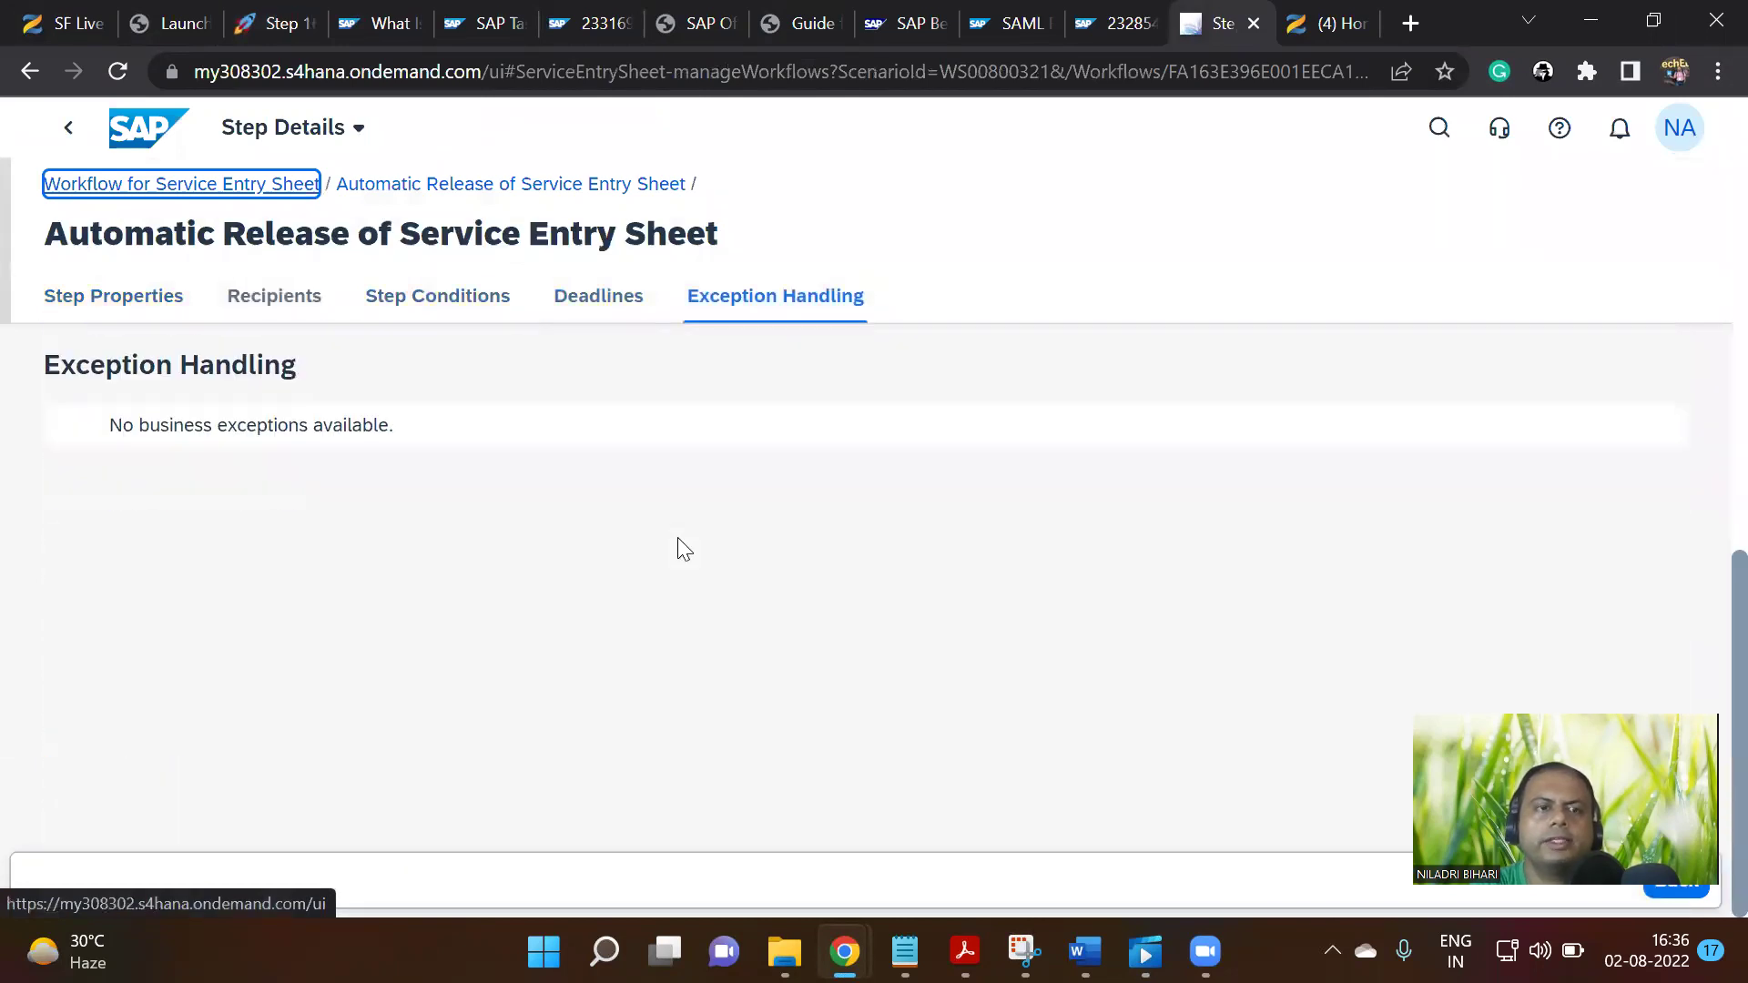
{"action": "scroll", "coordinate": [677, 537], "scroll_direction": "up", "scroll_amount": 5}
{"action": "left_click", "coordinate": [254, 300]}
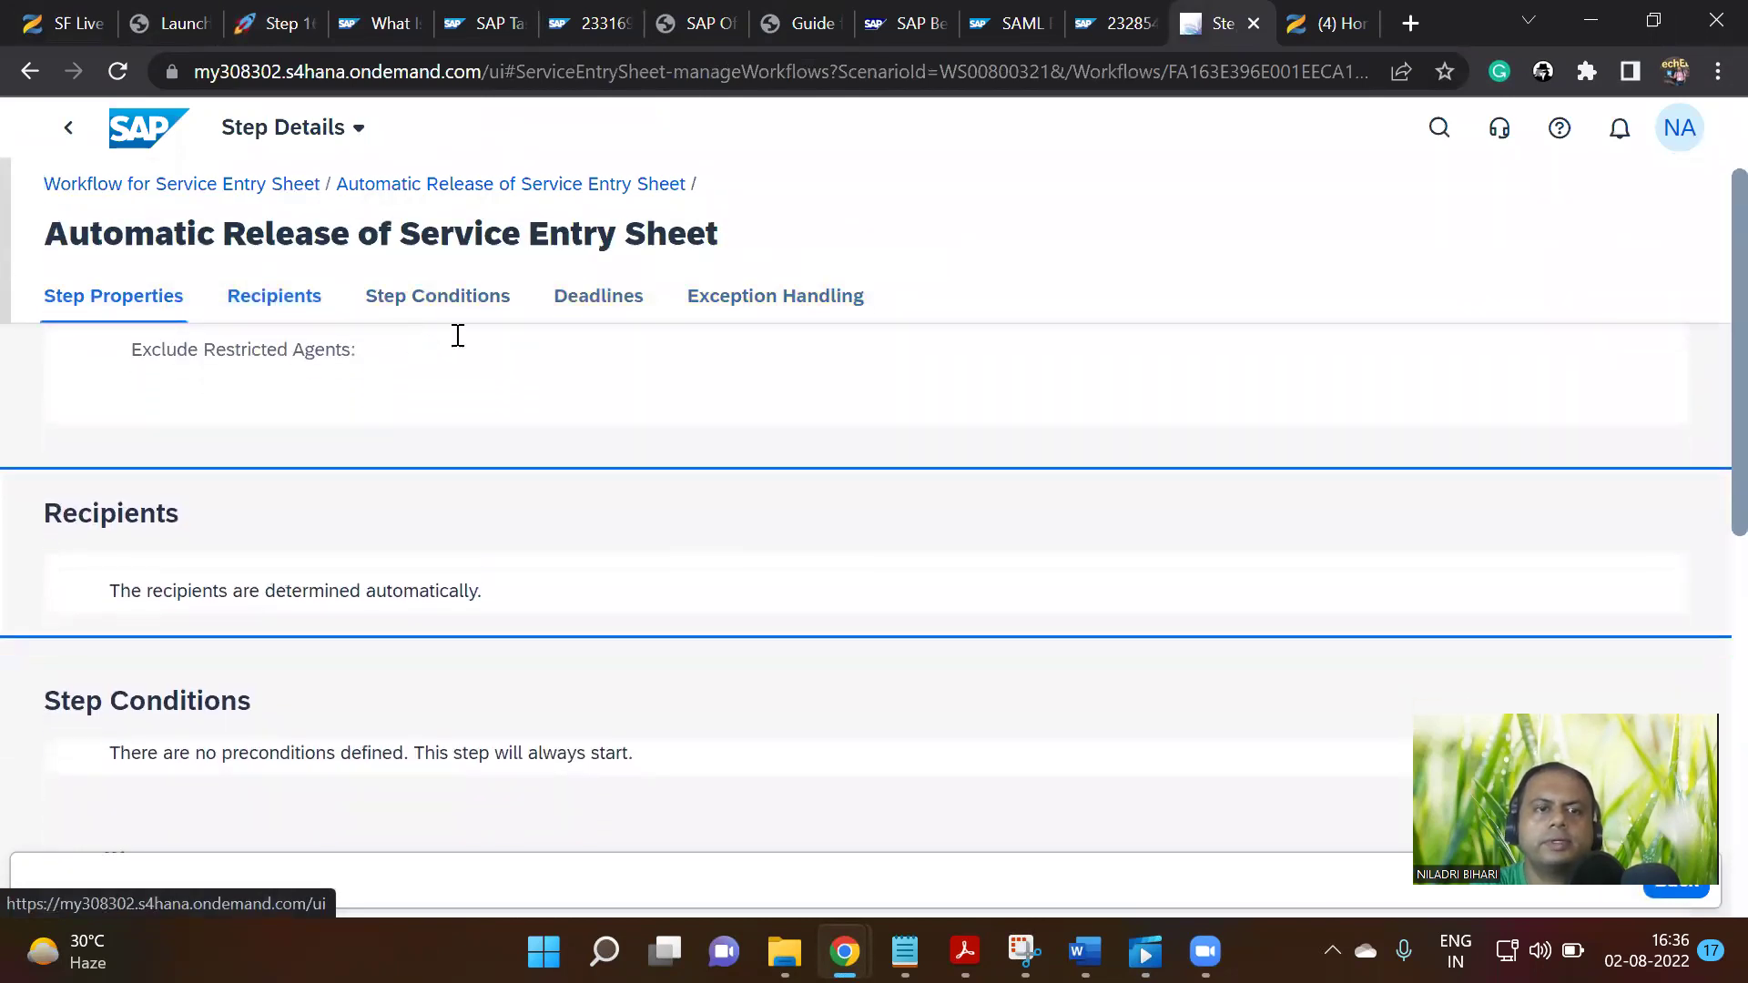
{"action": "scroll", "coordinate": [583, 304], "scroll_direction": "down", "scroll_amount": 5}
{"action": "left_click", "coordinate": [760, 299]}
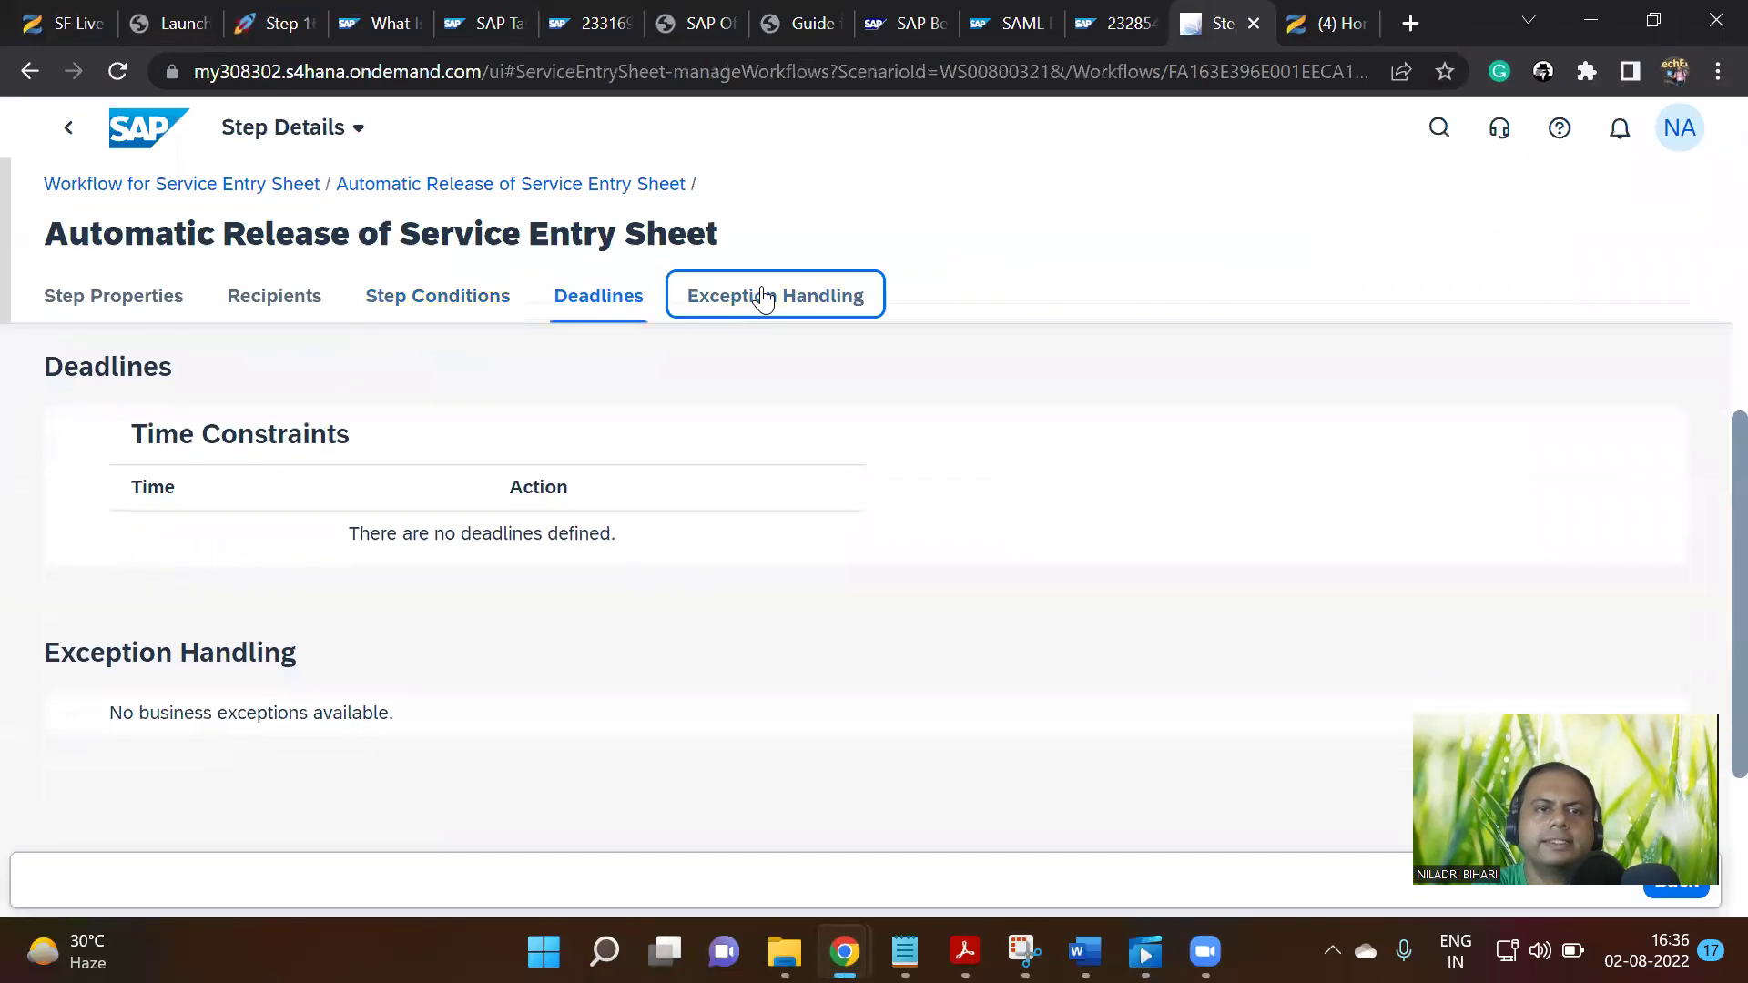
{"action": "scroll", "coordinate": [828, 646], "scroll_direction": "up", "scroll_amount": 10}
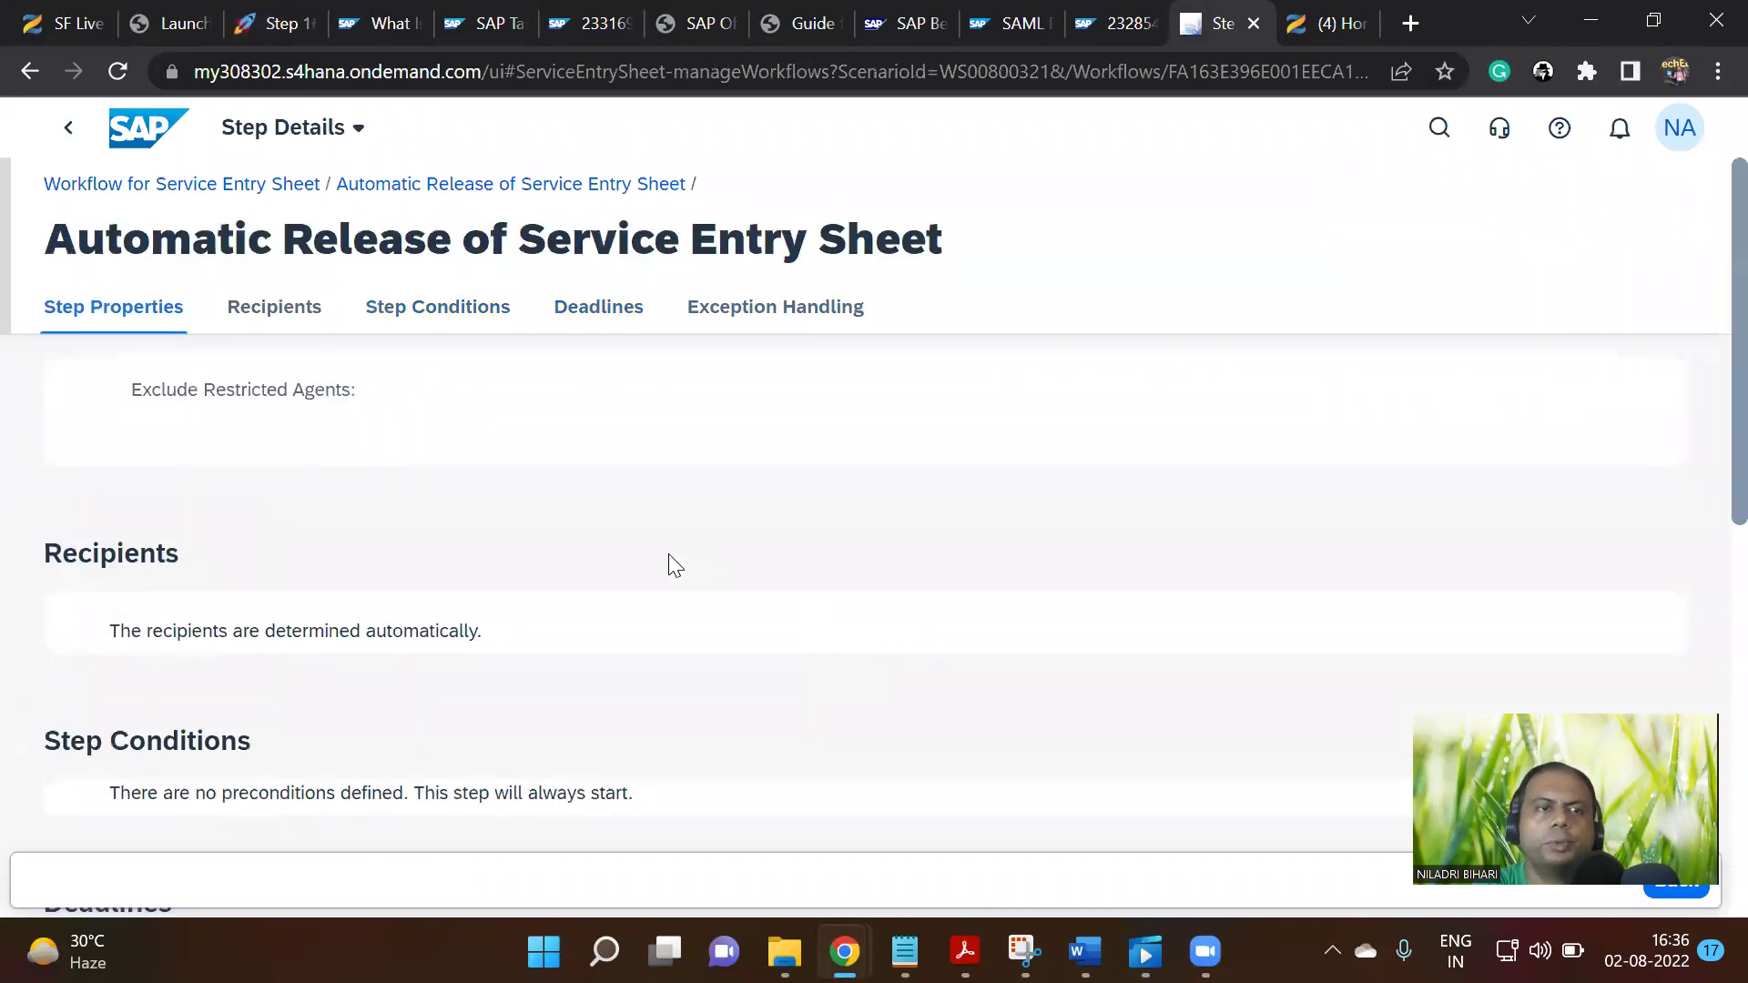
Navigate back through the workflow list to the S/4HANA launchpad Home page
{"action": "left_click", "coordinate": [200, 187]}
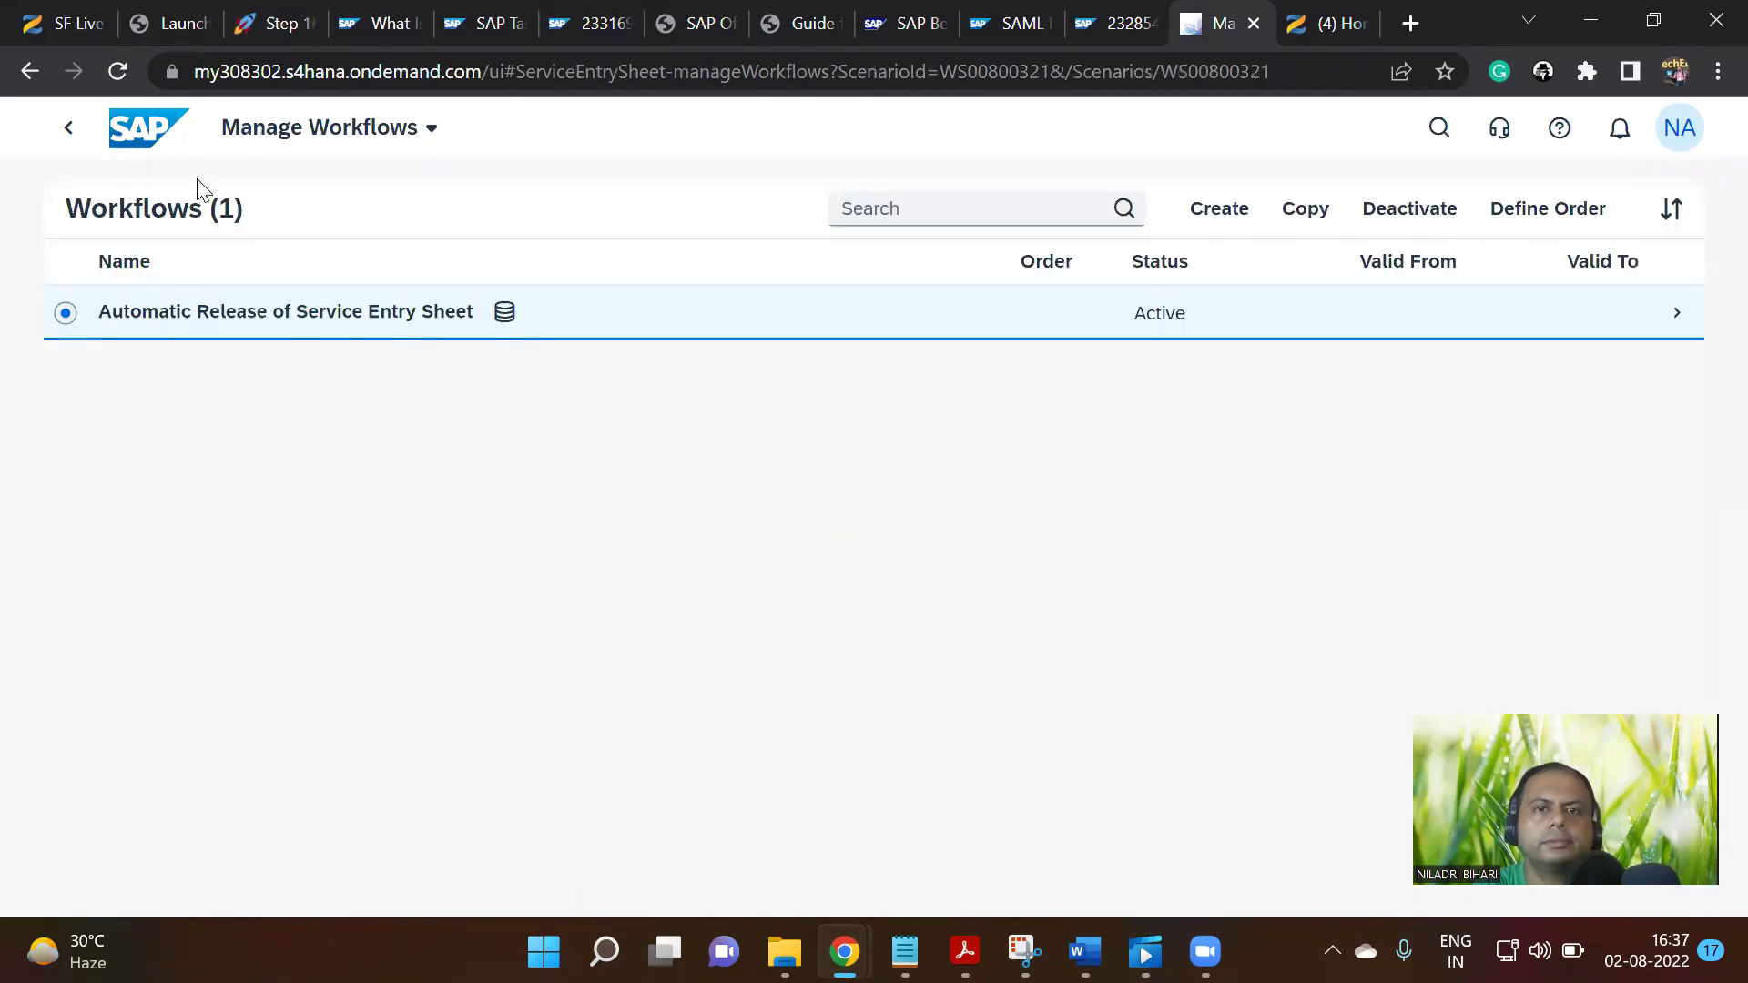
{"action": "left_click", "coordinate": [71, 136]}
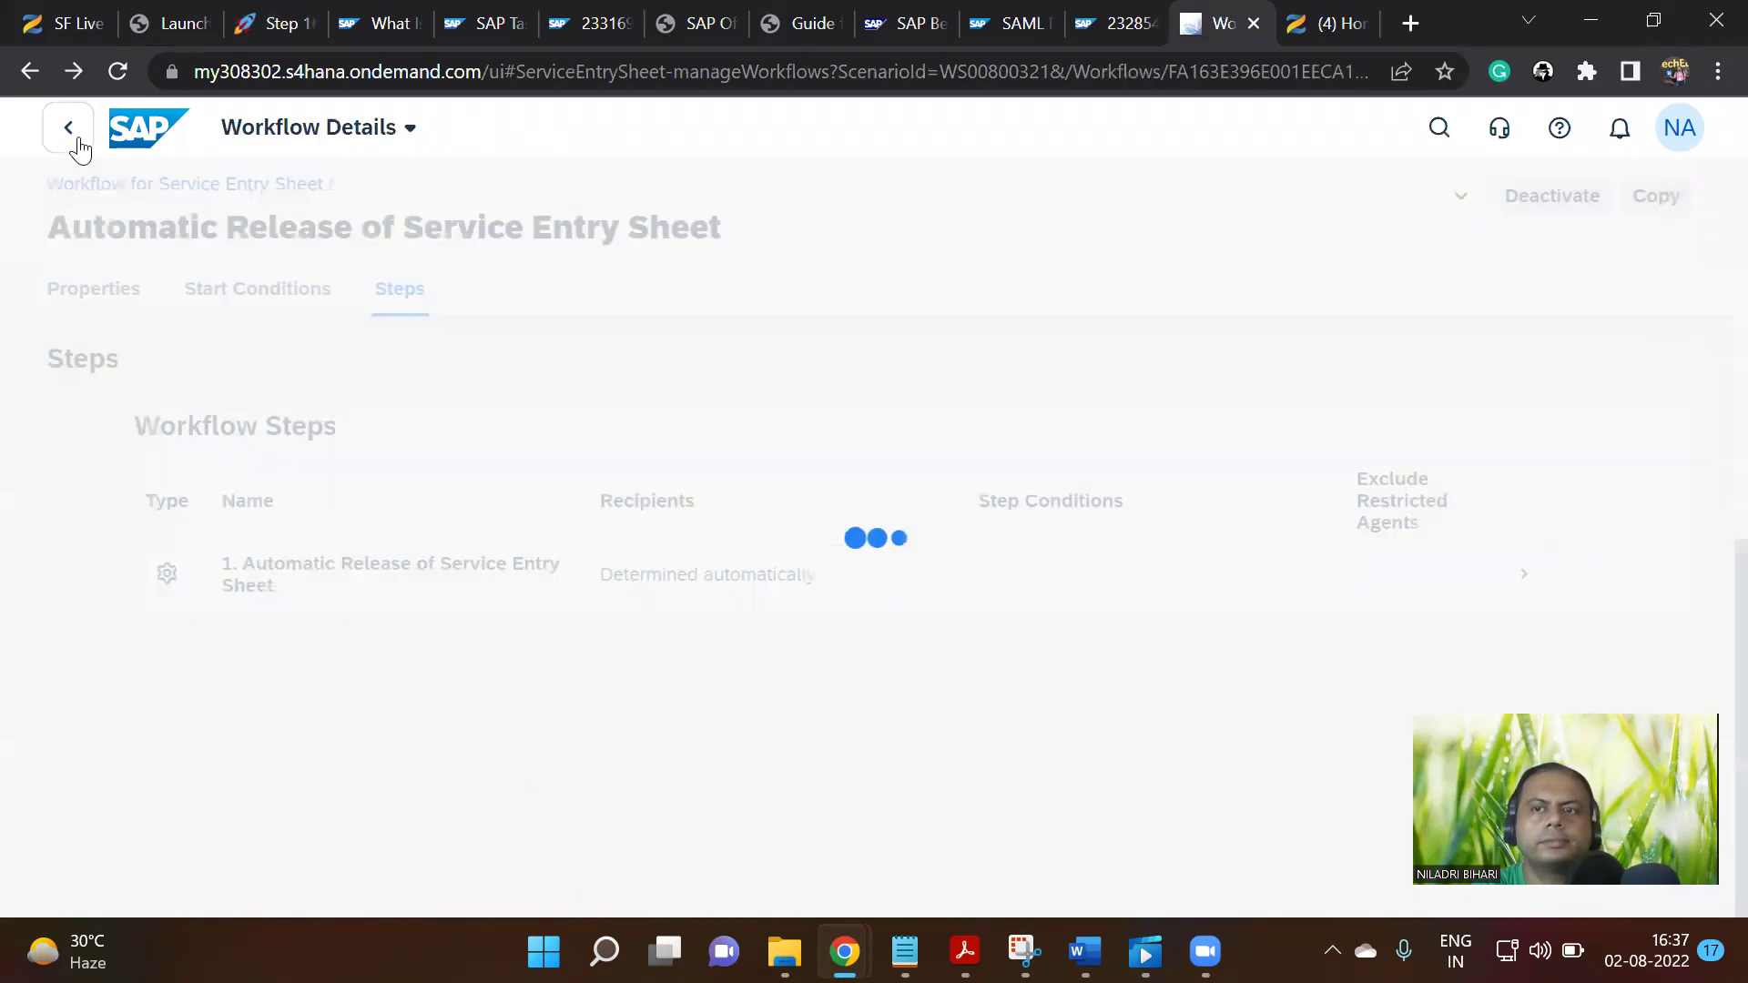
{"action": "left_click", "coordinate": [69, 146]}
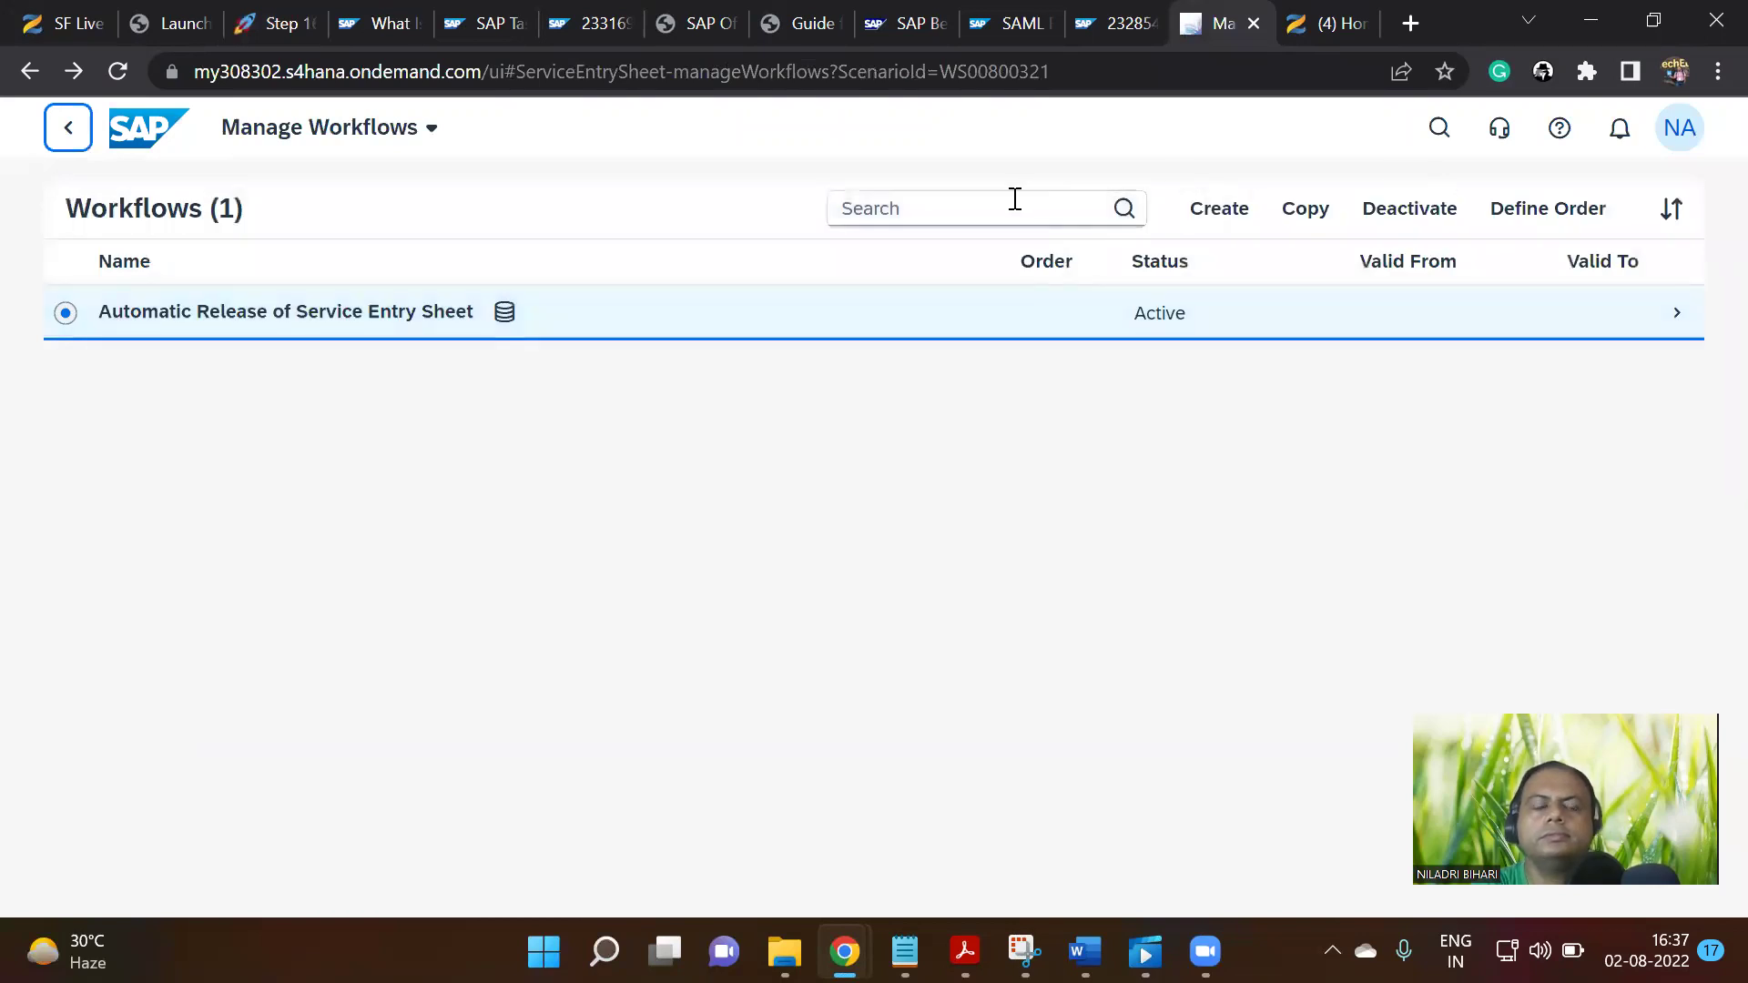
{"action": "left_click", "coordinate": [142, 131]}
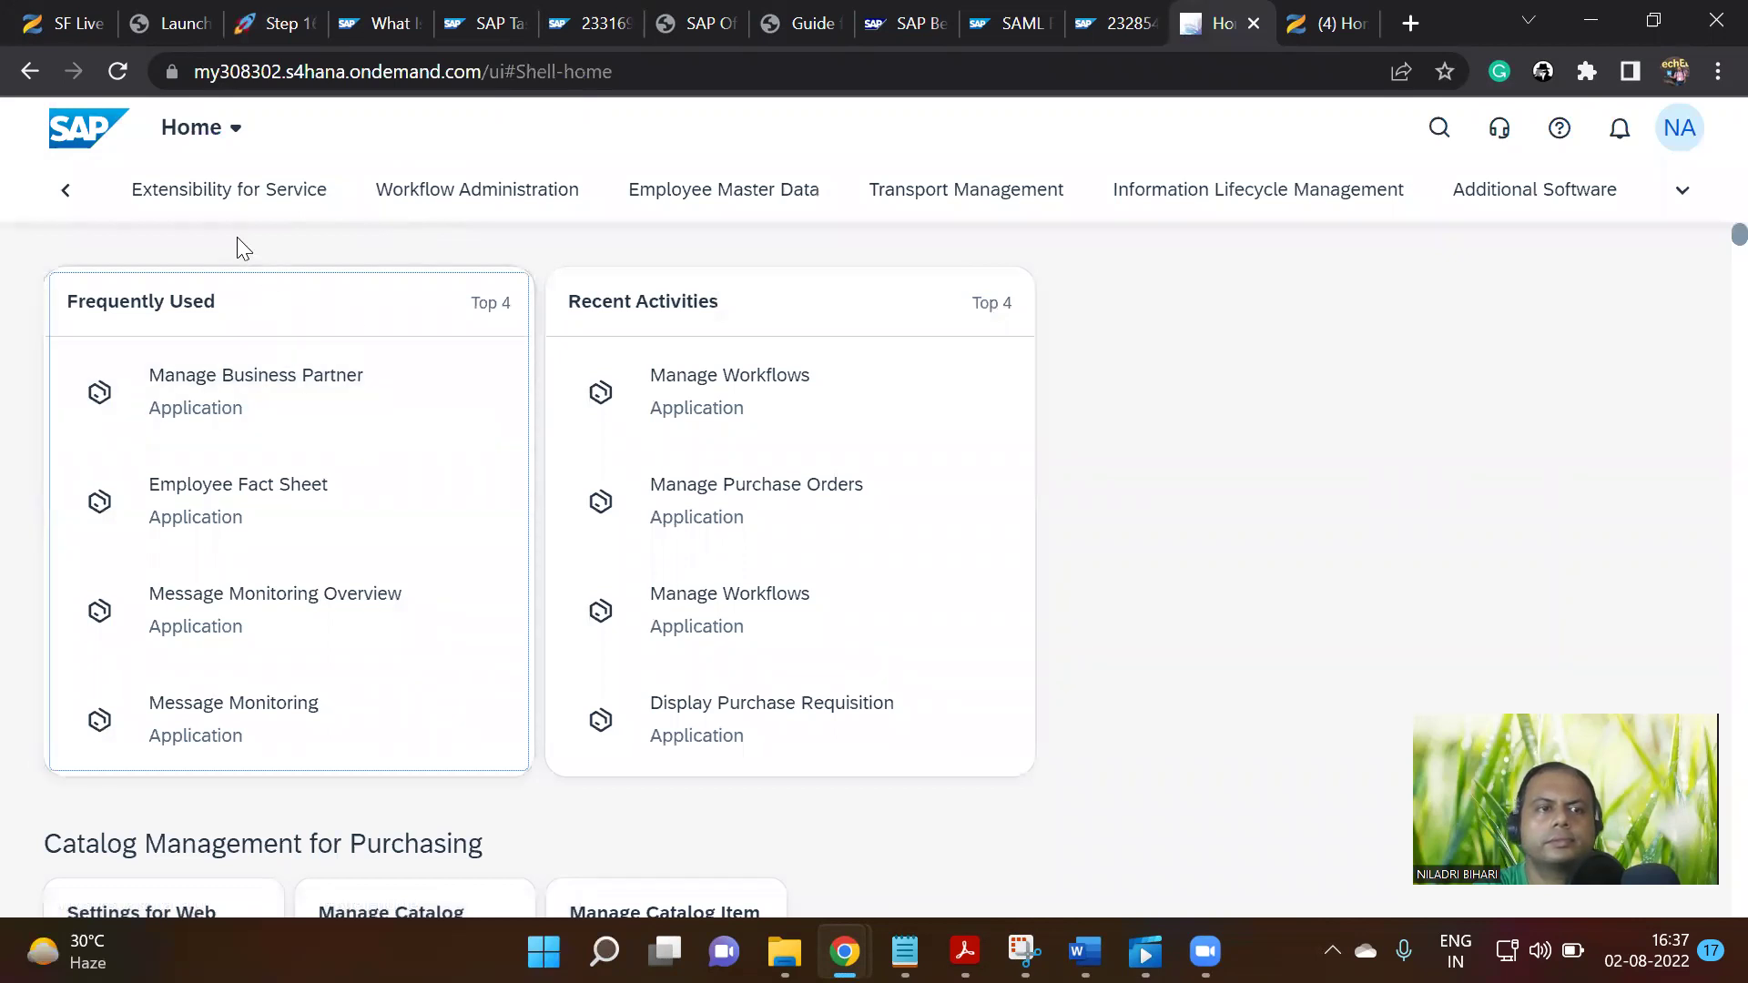
Browse the launchpad's Feature section and its frequently and recently used apps lists
{"action": "scroll", "coordinate": [395, 532], "scroll_direction": "down", "scroll_amount": 1}
{"action": "scroll", "coordinate": [395, 533], "scroll_direction": "down", "scroll_amount": 13}
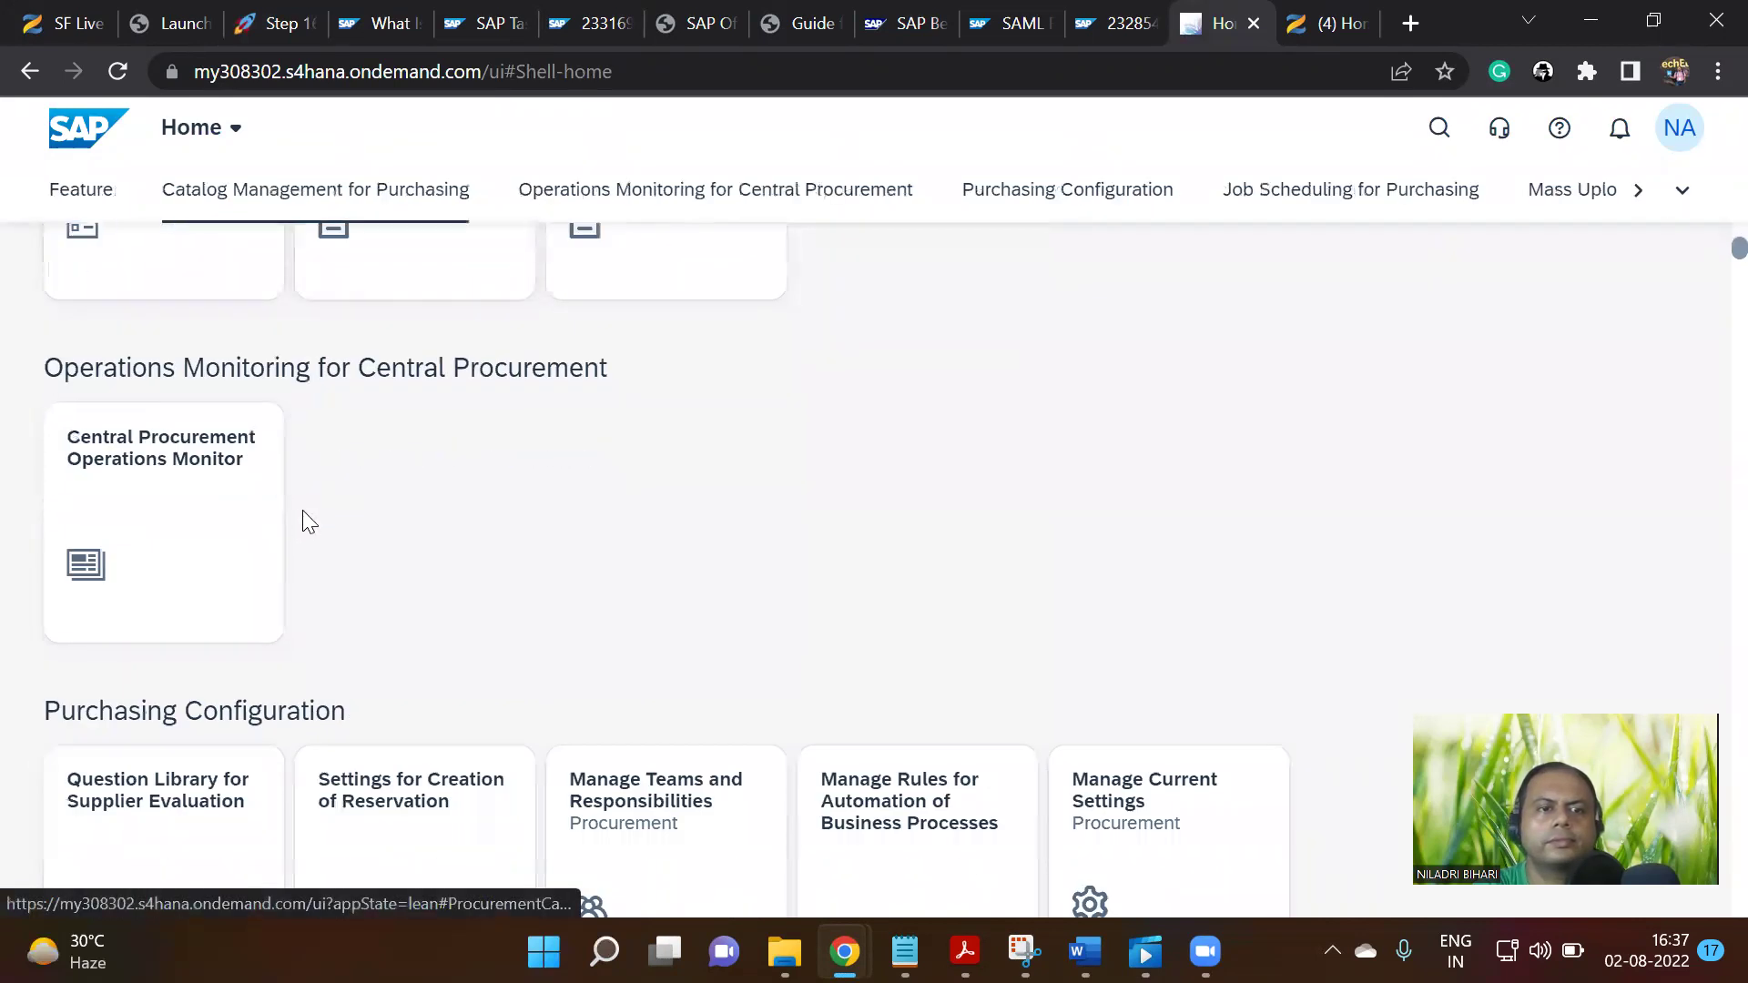
{"action": "scroll", "coordinate": [1288, 504], "scroll_direction": "down", "scroll_amount": 8}
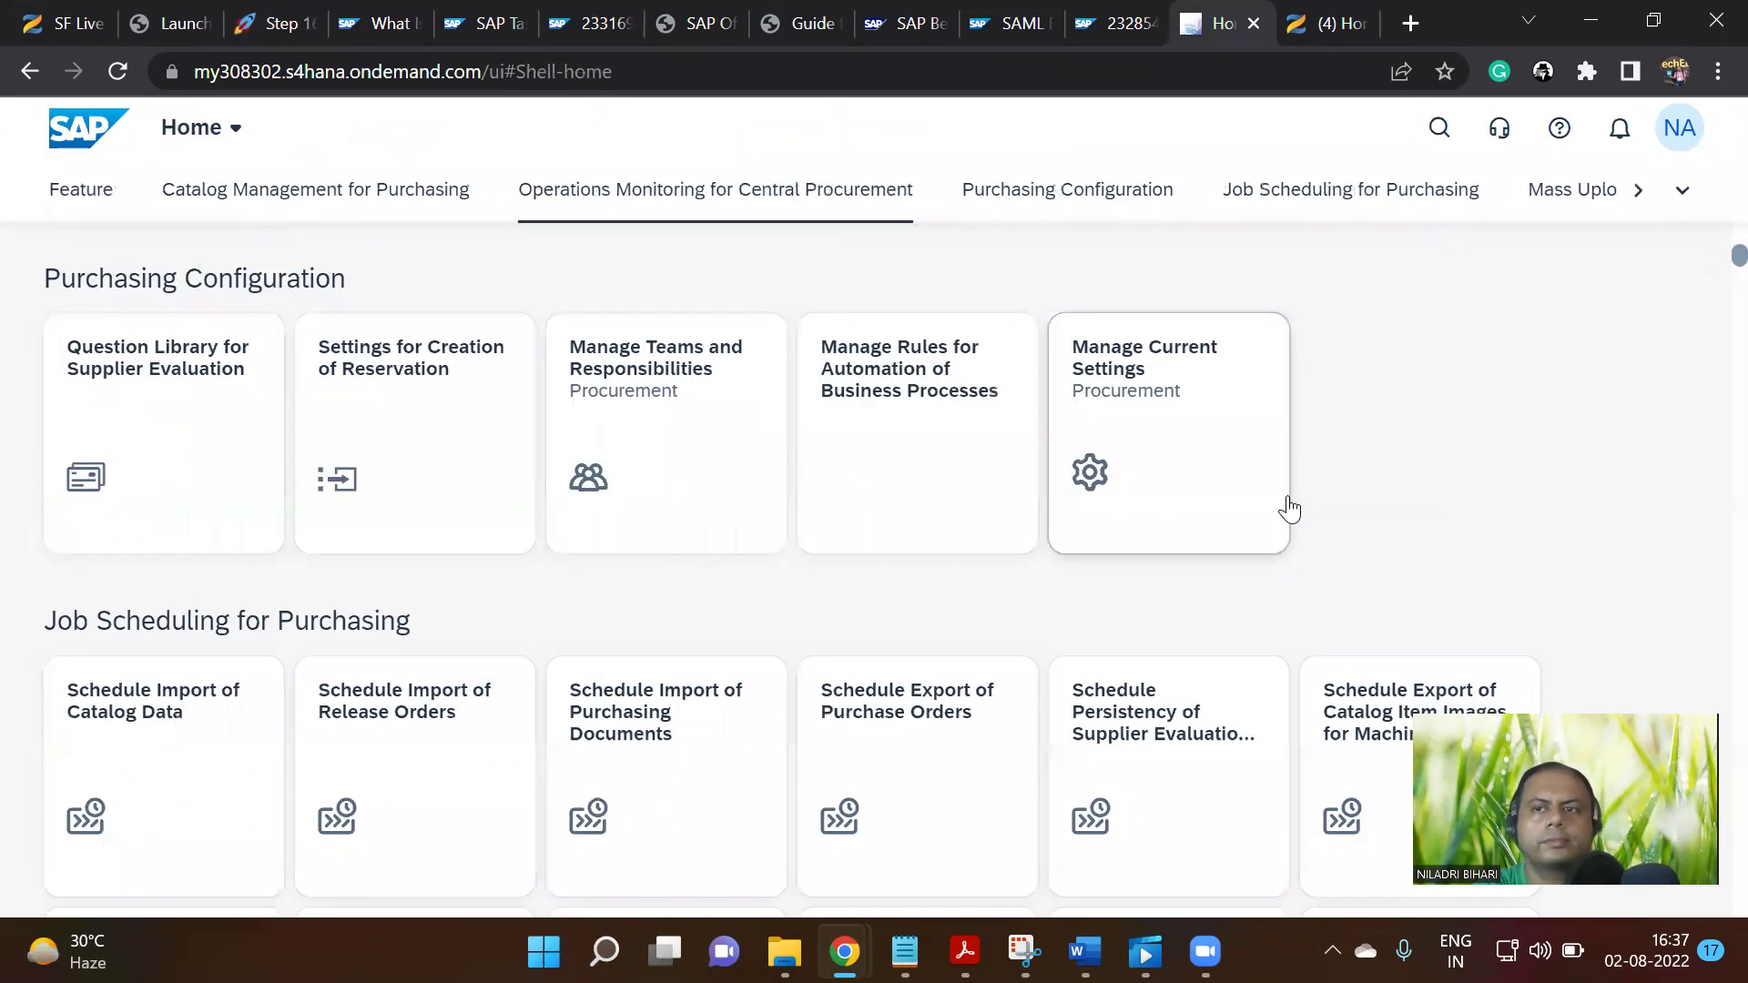
{"action": "left_click", "coordinate": [1683, 189]}
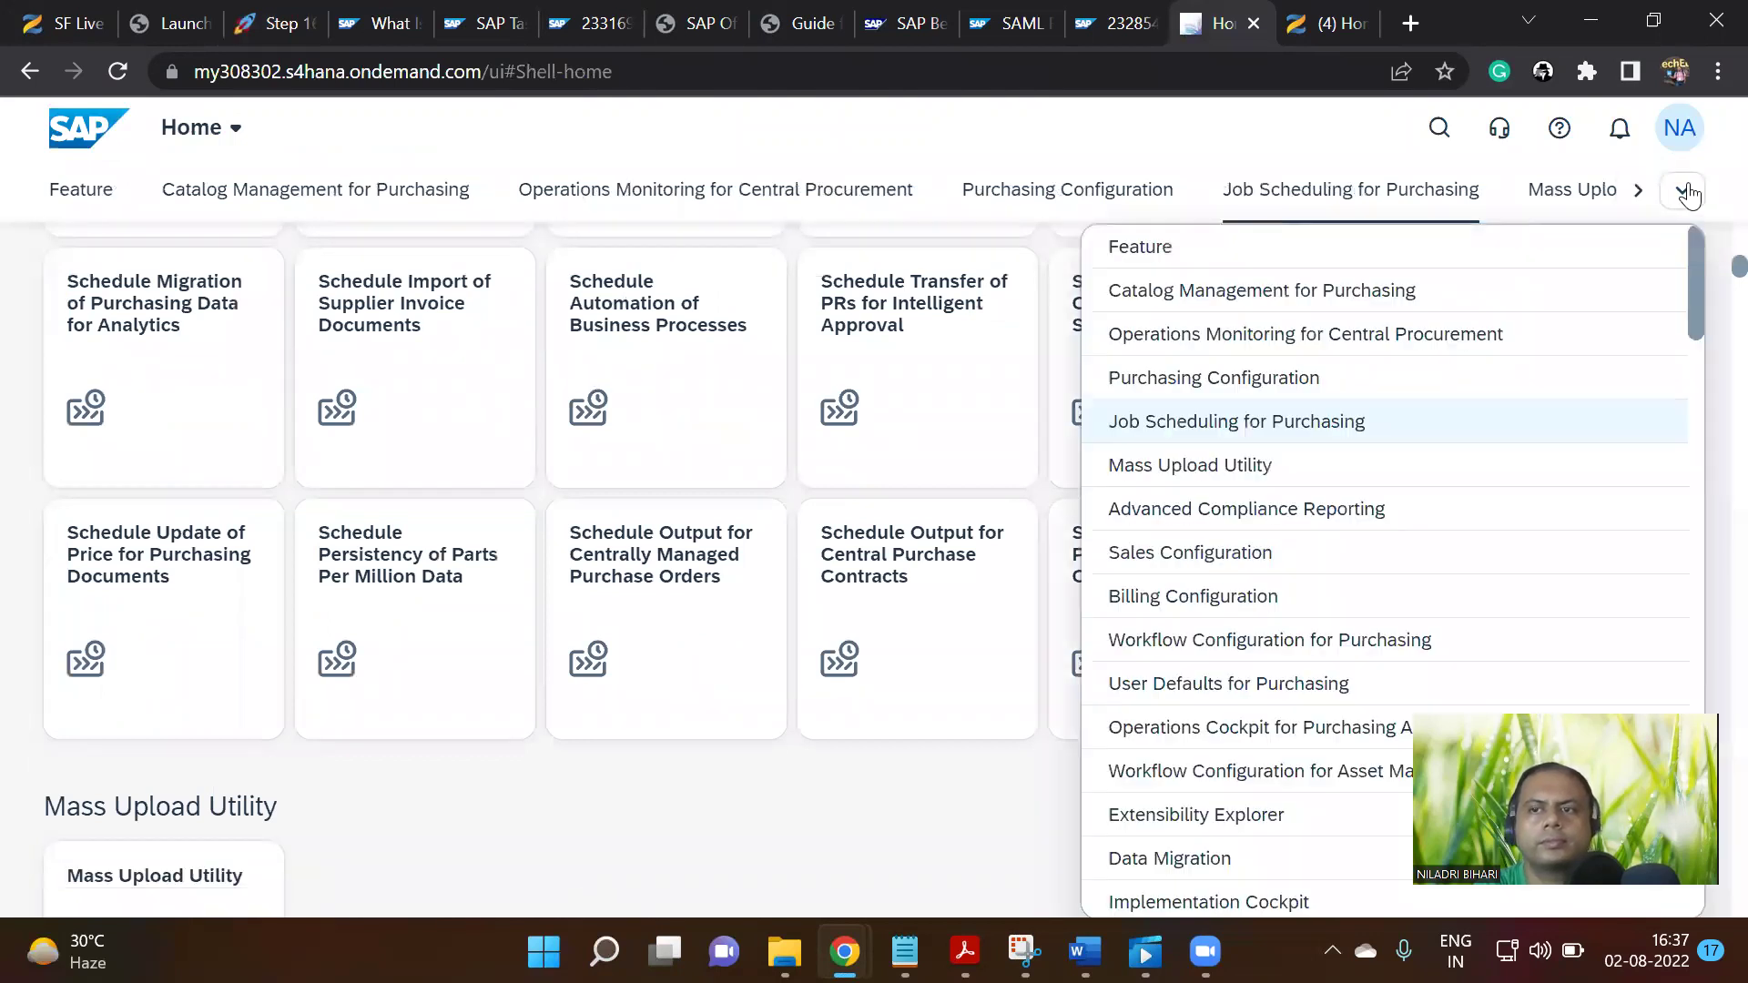
{"action": "left_click", "coordinate": [1147, 252]}
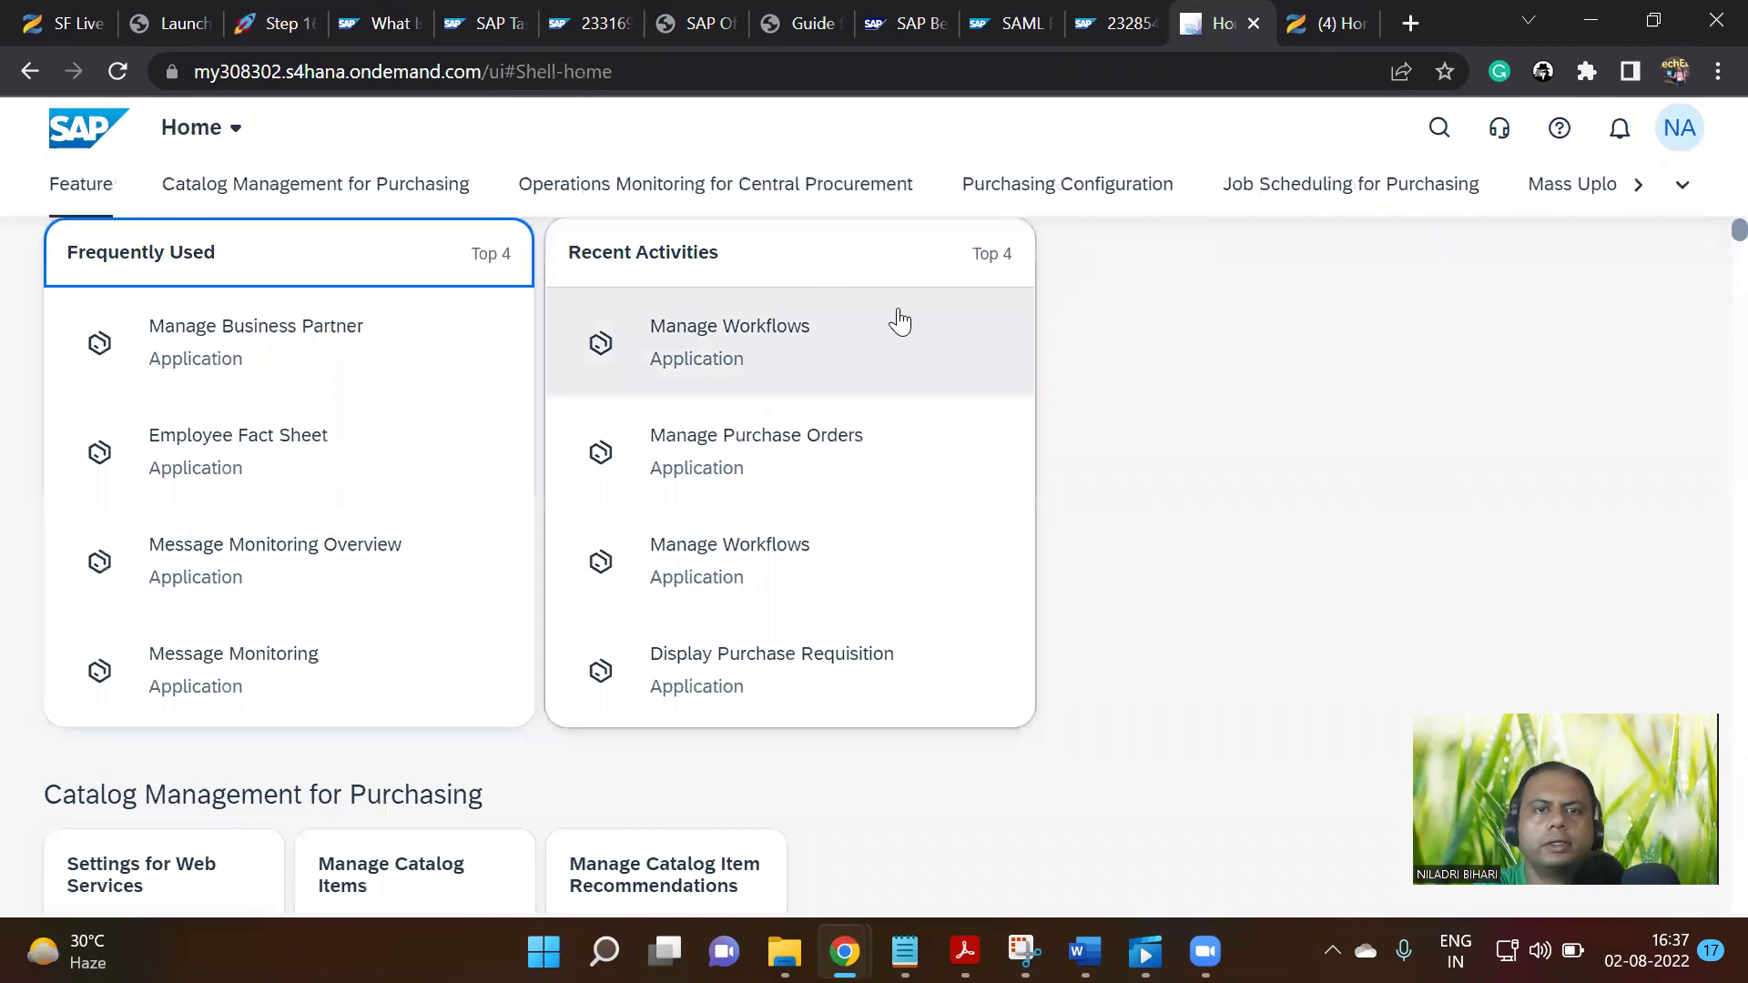
{"action": "left_click", "coordinate": [412, 255]}
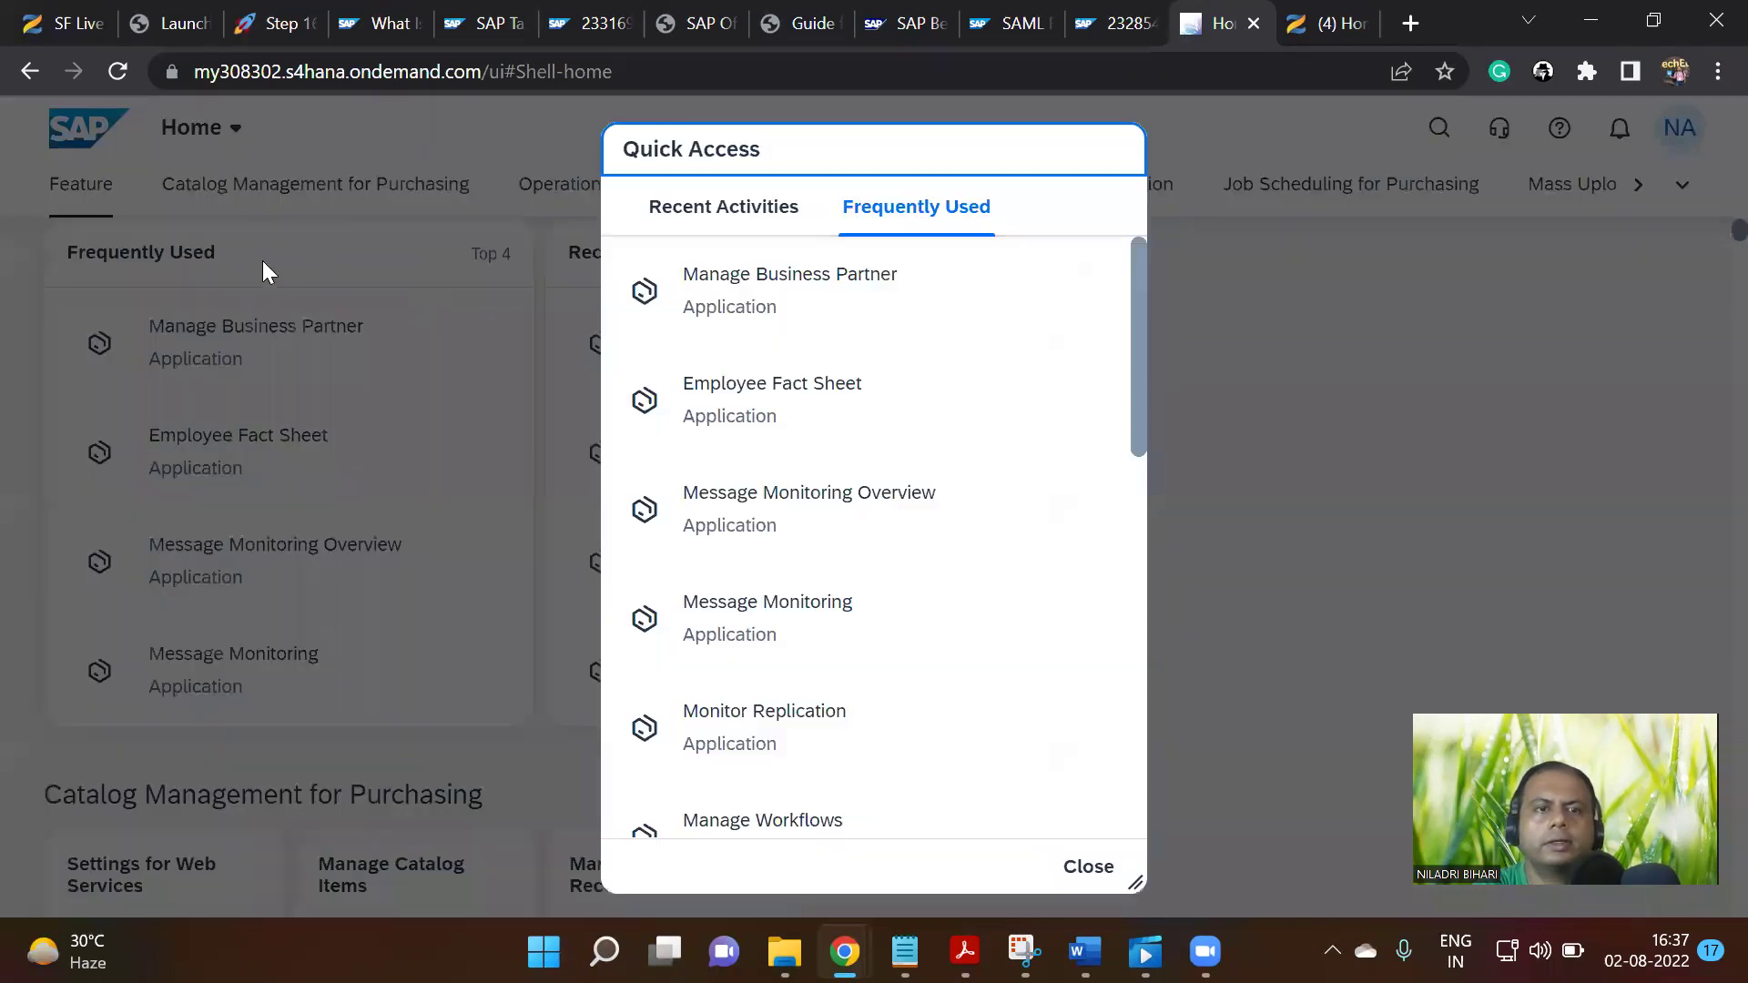
{"action": "left_click", "coordinate": [749, 216]}
{"action": "left_click", "coordinate": [913, 215]}
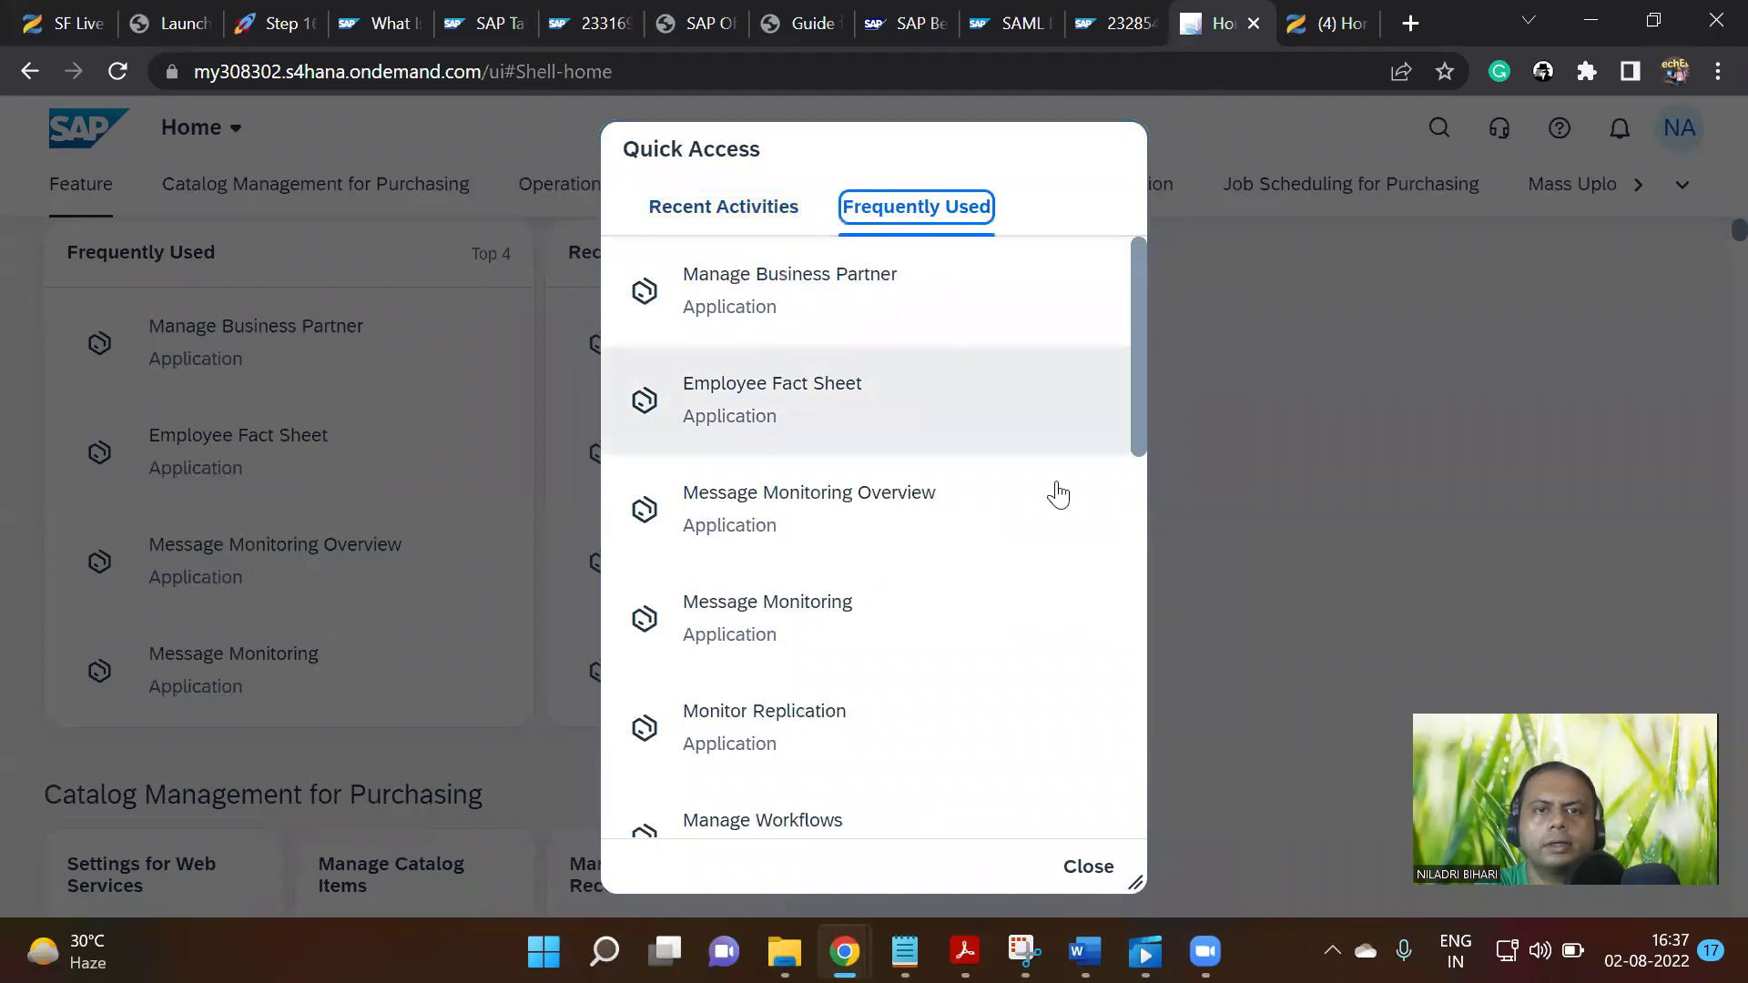
Scroll the Home page, then go back to the Automatic Release of Service Entry Sheet workflow list
{"action": "scroll", "coordinate": [1065, 582], "scroll_direction": "down", "scroll_amount": 5}
{"action": "scroll", "coordinate": [1071, 607], "scroll_direction": "down", "scroll_amount": 1}
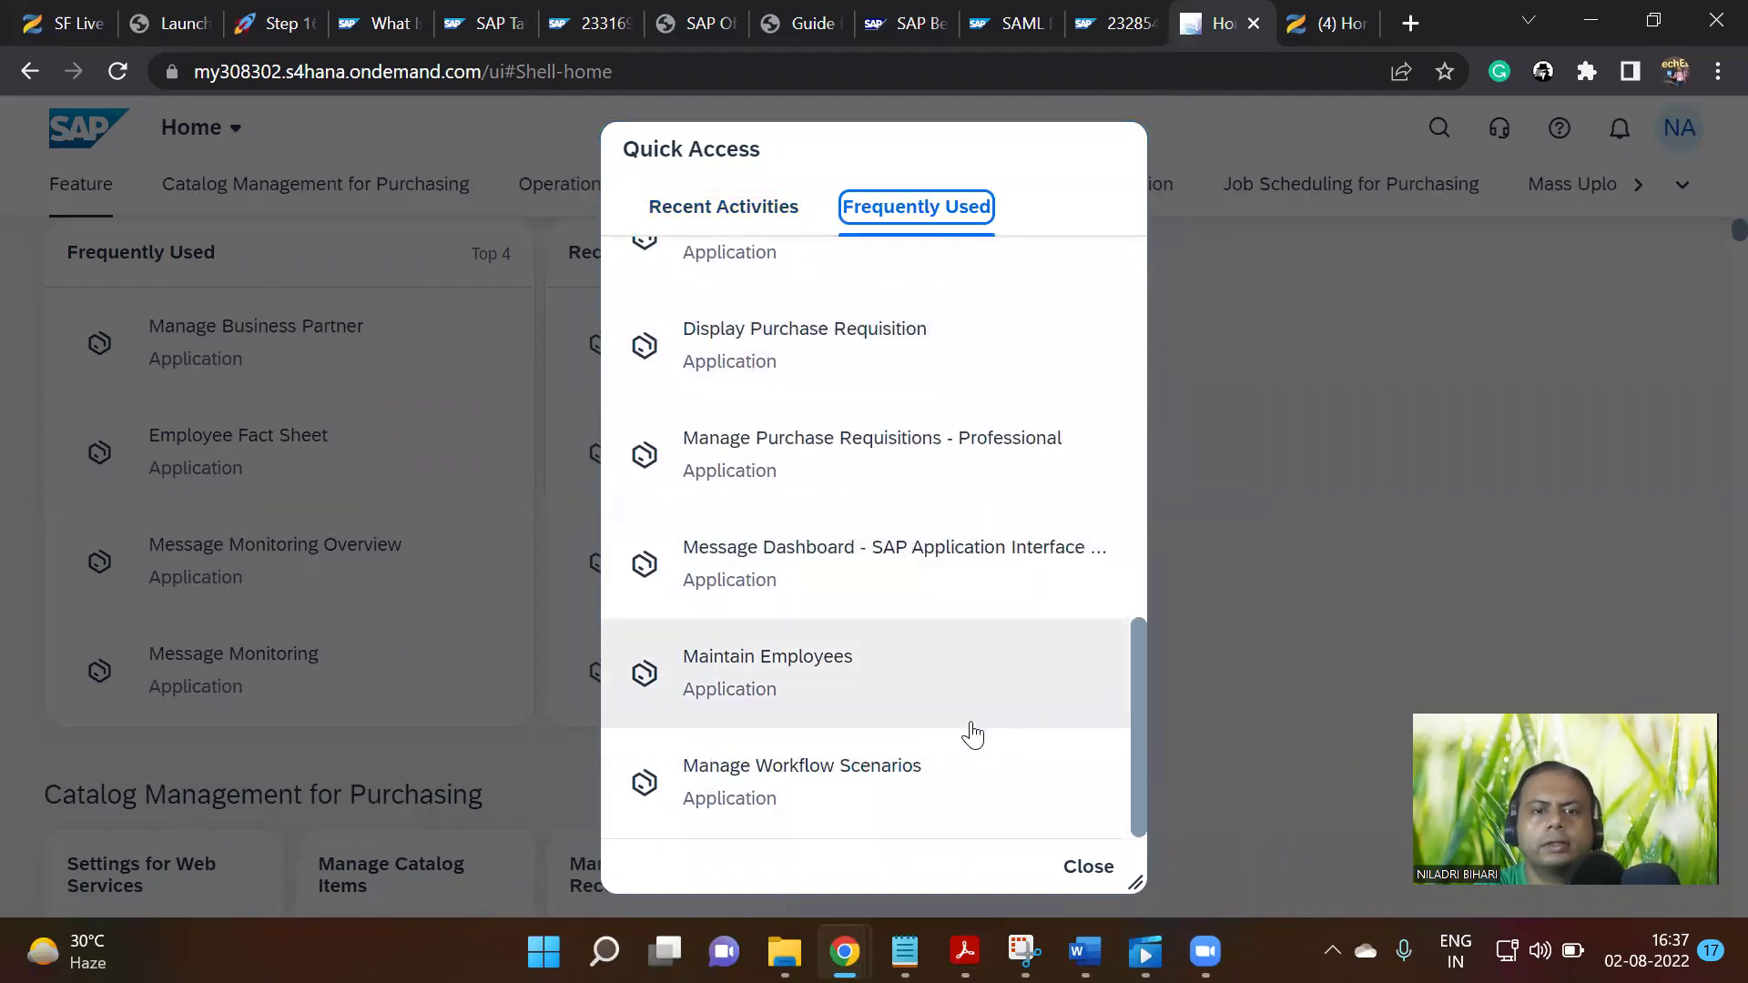
{"action": "scroll", "coordinate": [970, 769], "scroll_direction": "up", "scroll_amount": 10}
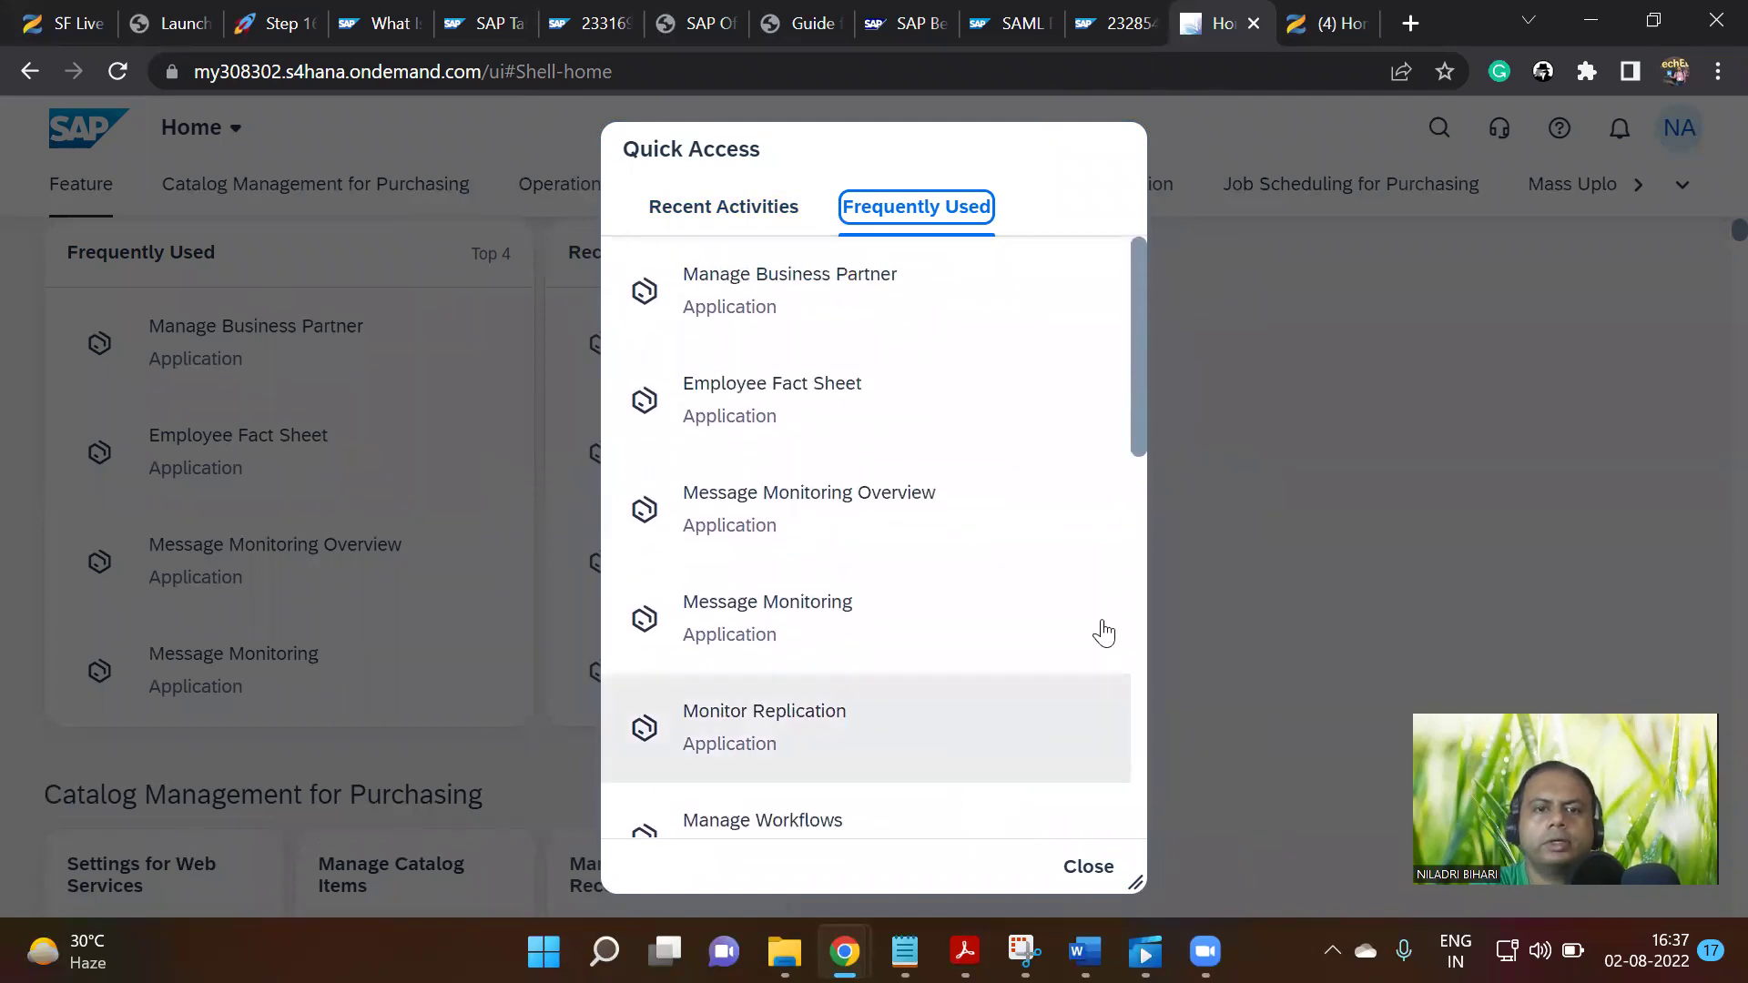
{"action": "scroll", "coordinate": [1083, 733], "scroll_direction": "down", "scroll_amount": 5}
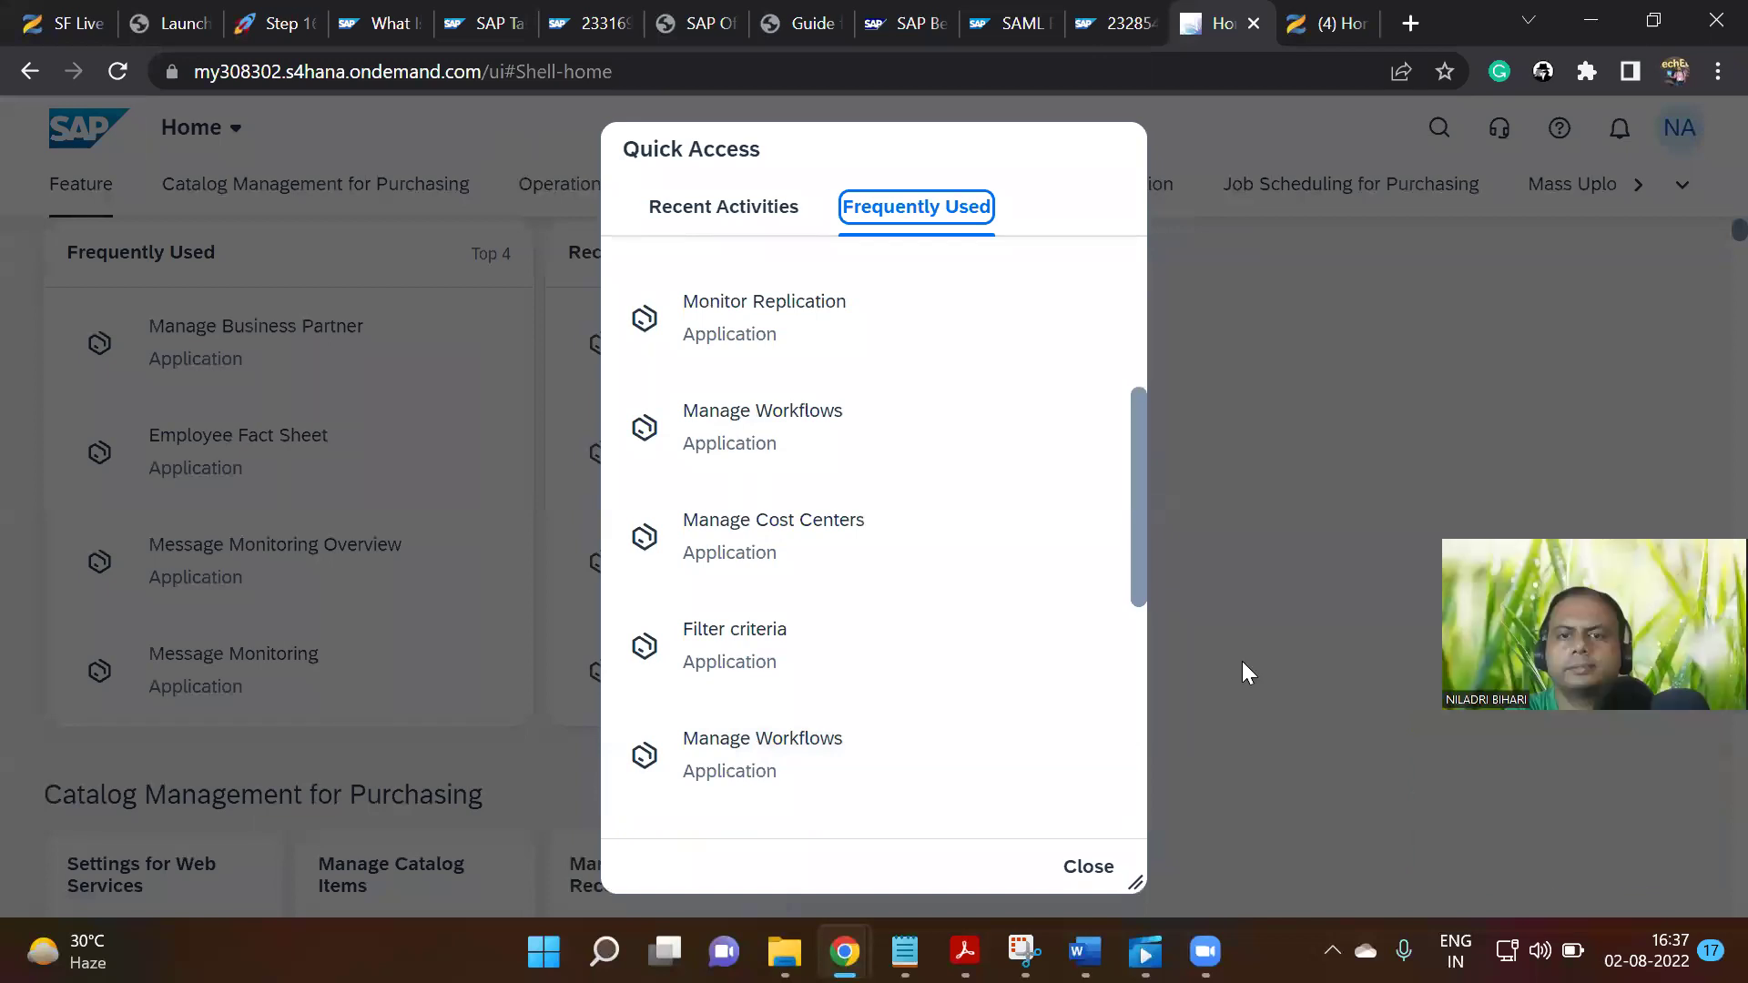
{"action": "left_click", "coordinate": [1140, 752]}
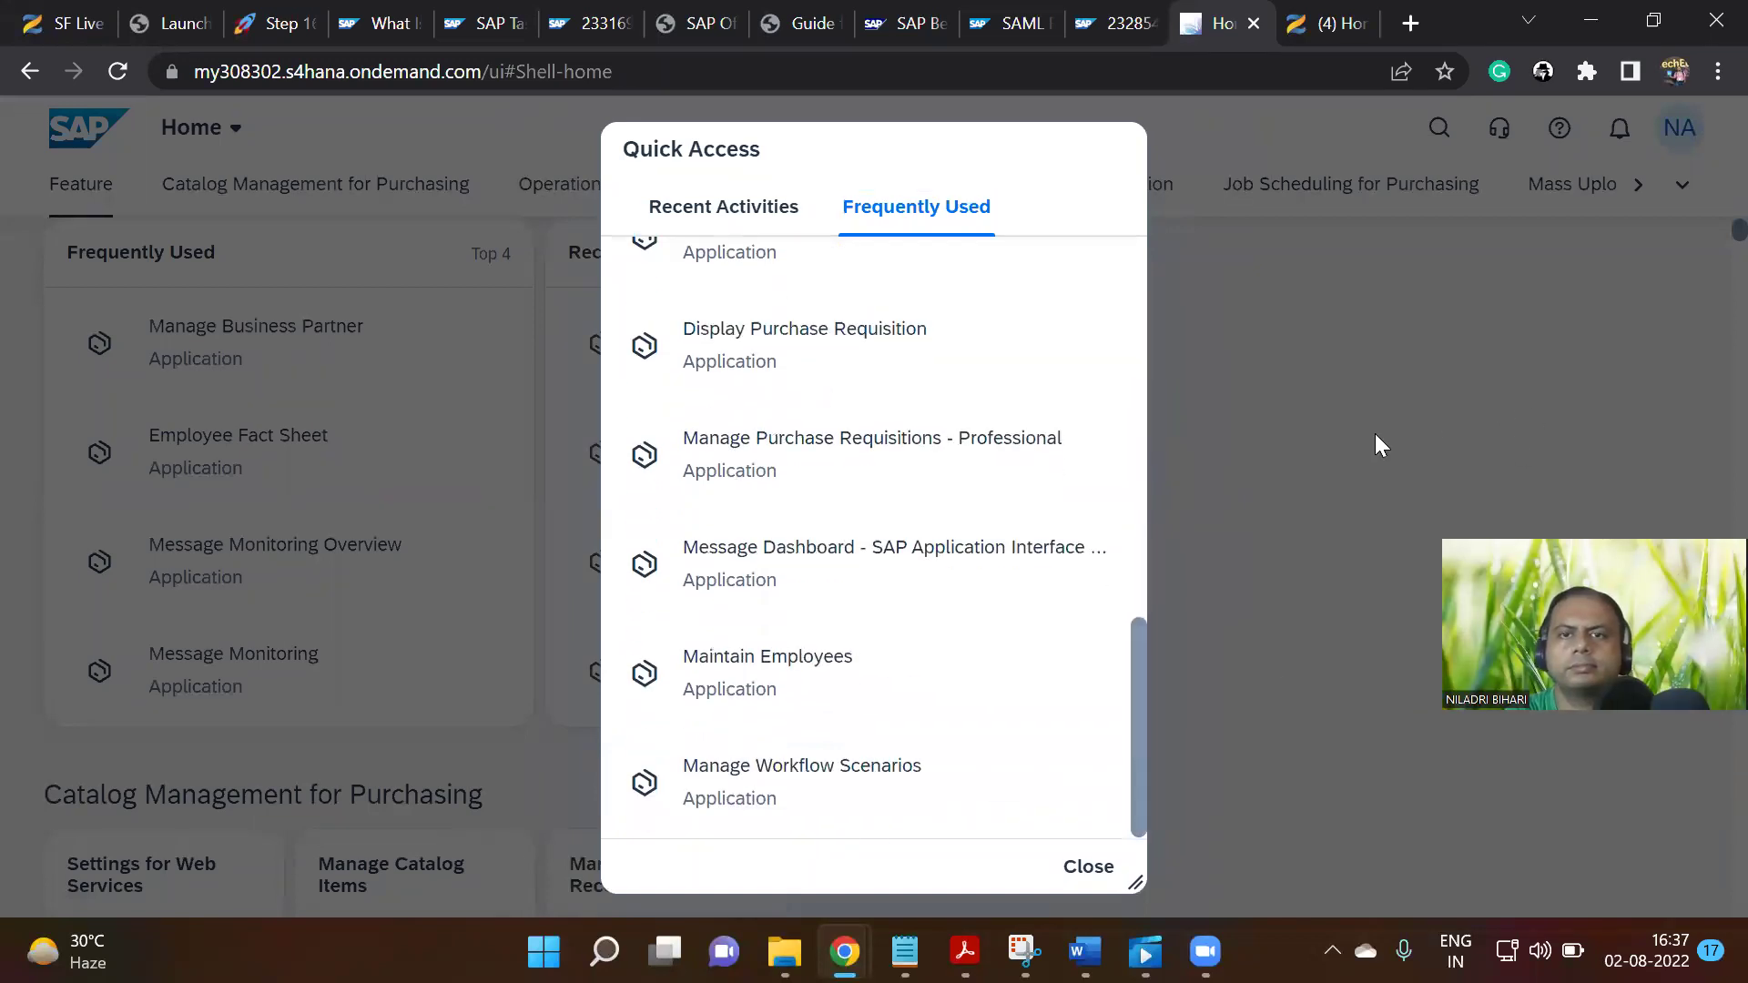
{"action": "left_click", "coordinate": [38, 71]}
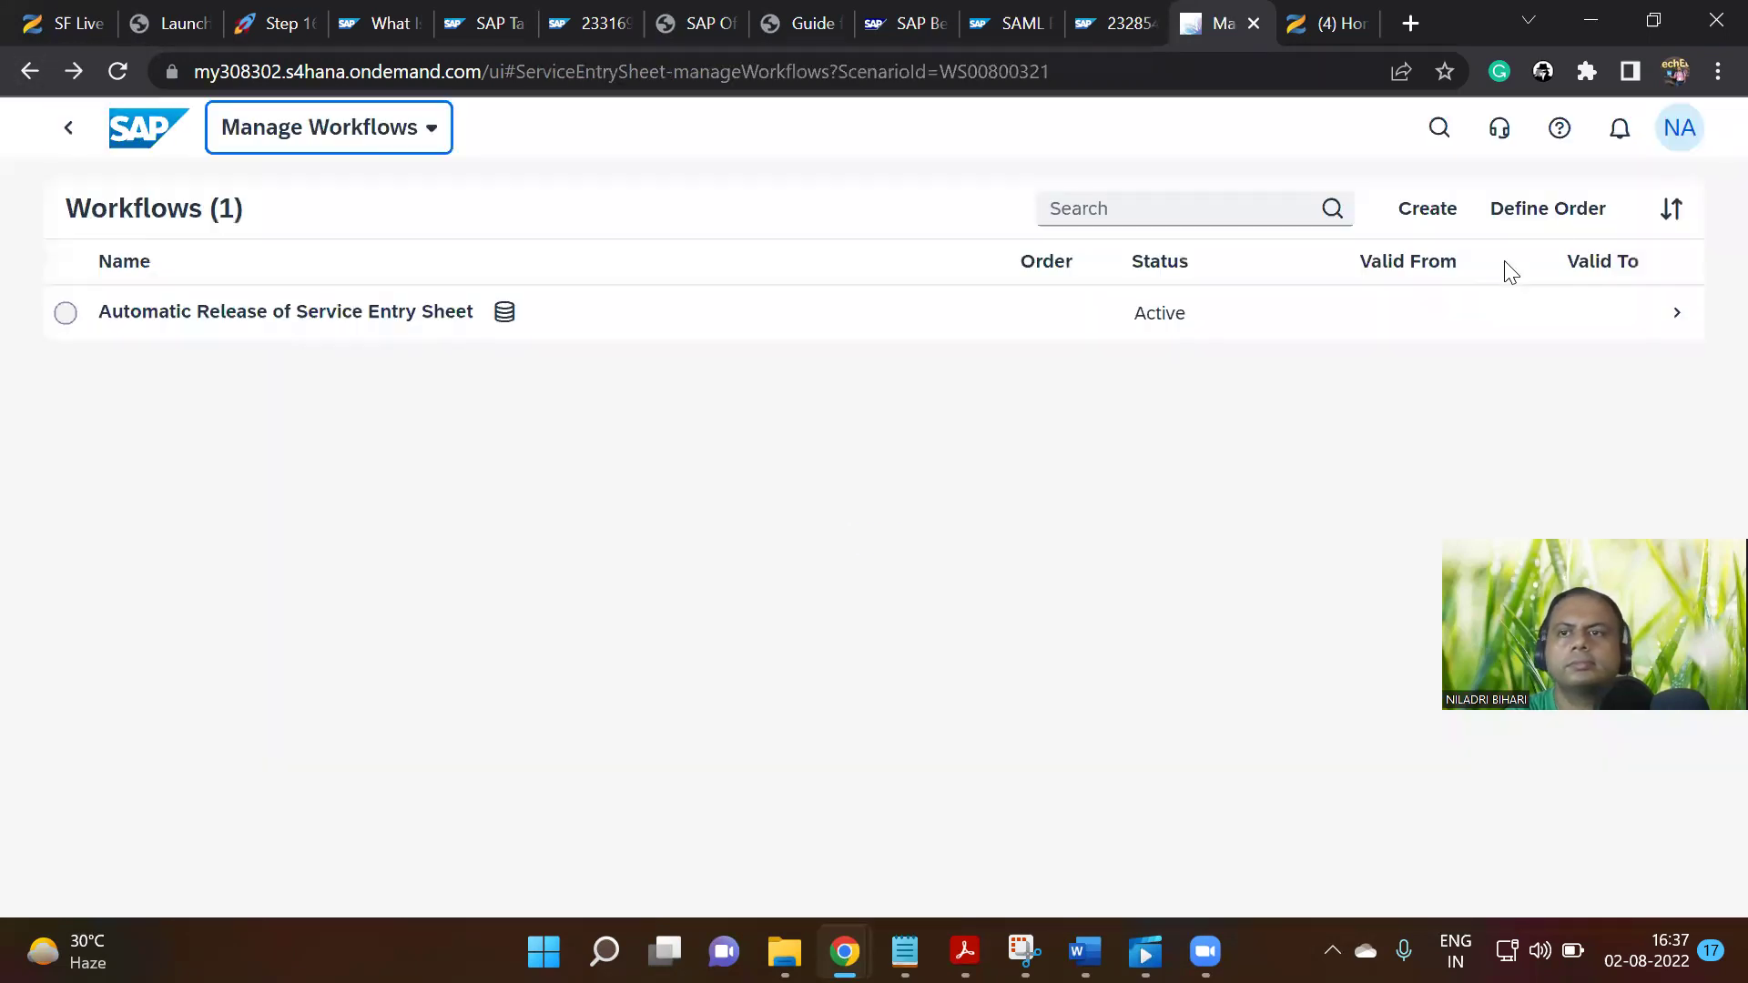
Start a global search with the text 'service entr'
{"action": "left_click", "coordinate": [1677, 137]}
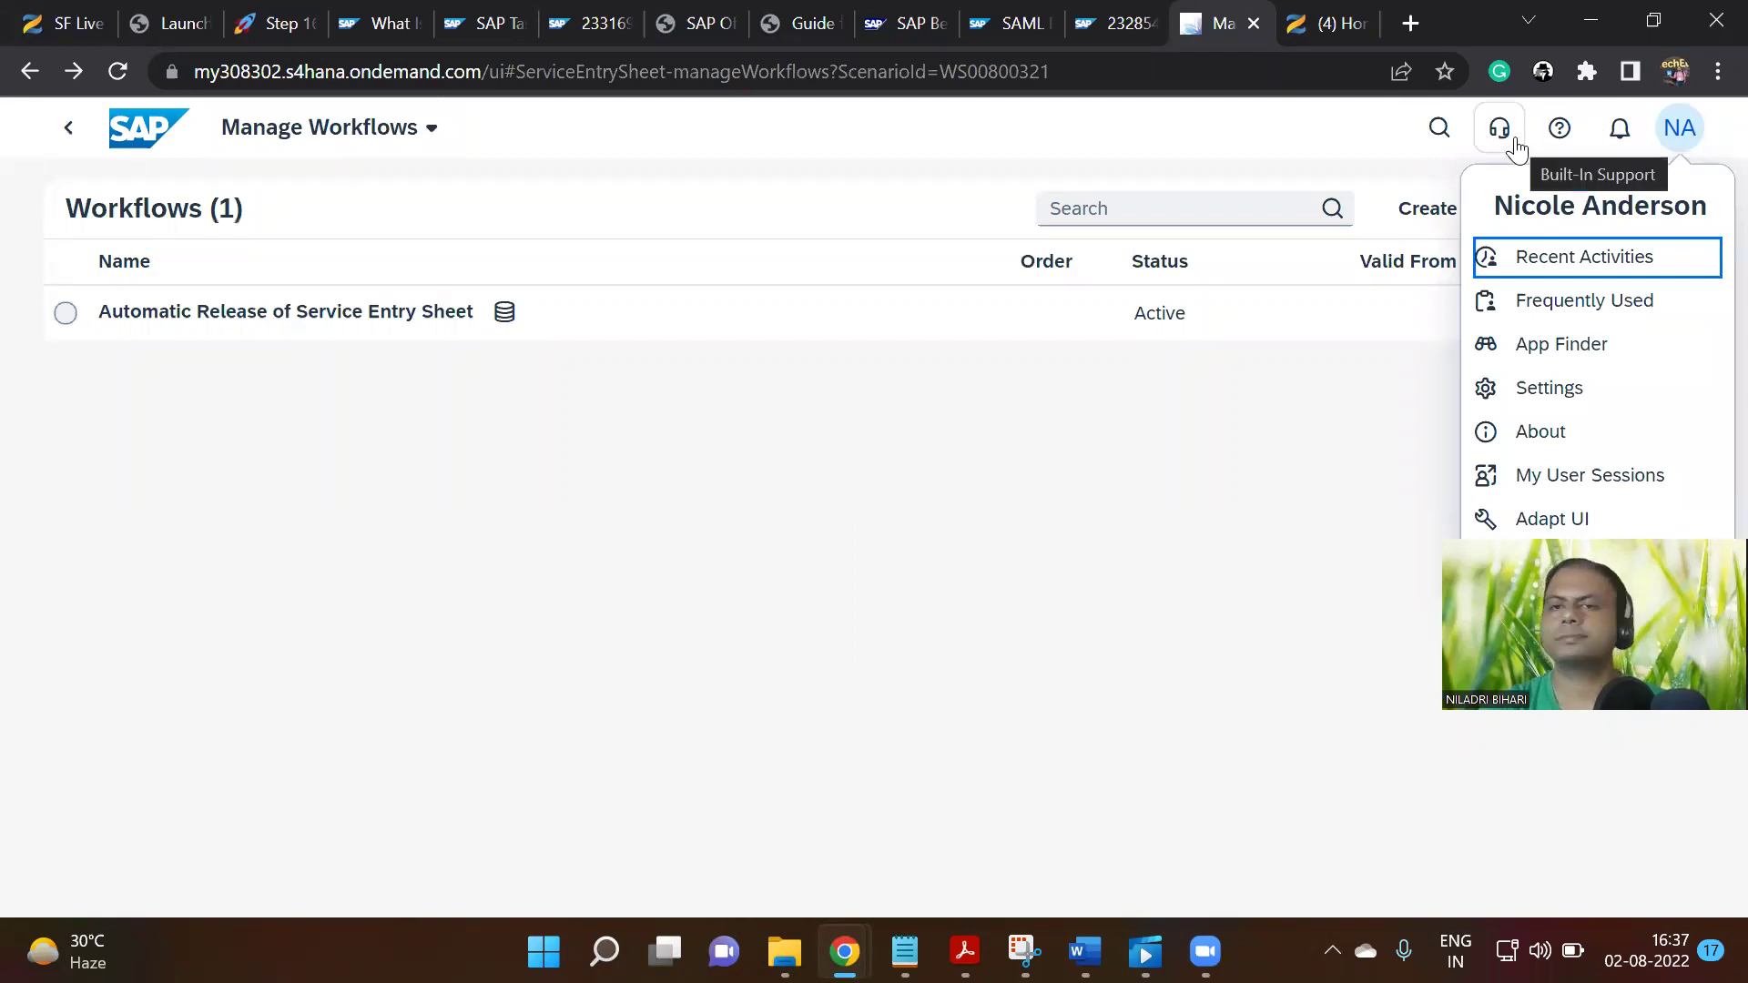
{"action": "left_click", "coordinate": [1439, 130]}
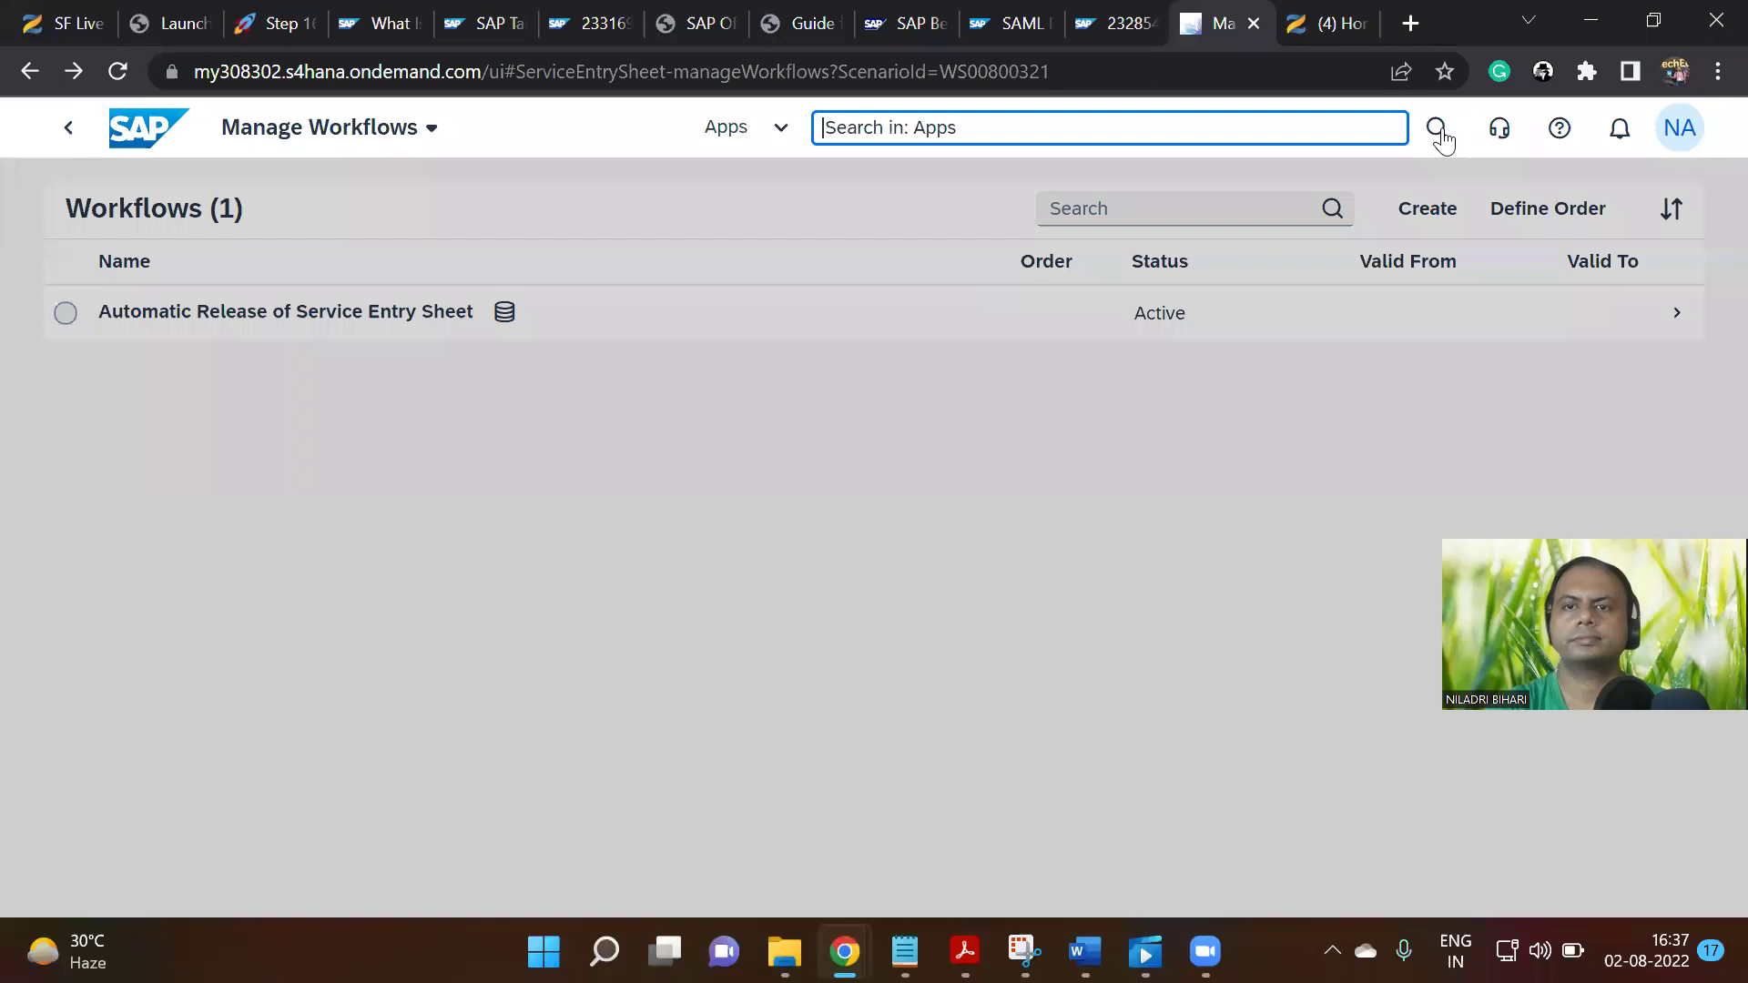
{"action": "type", "text": "serv"}
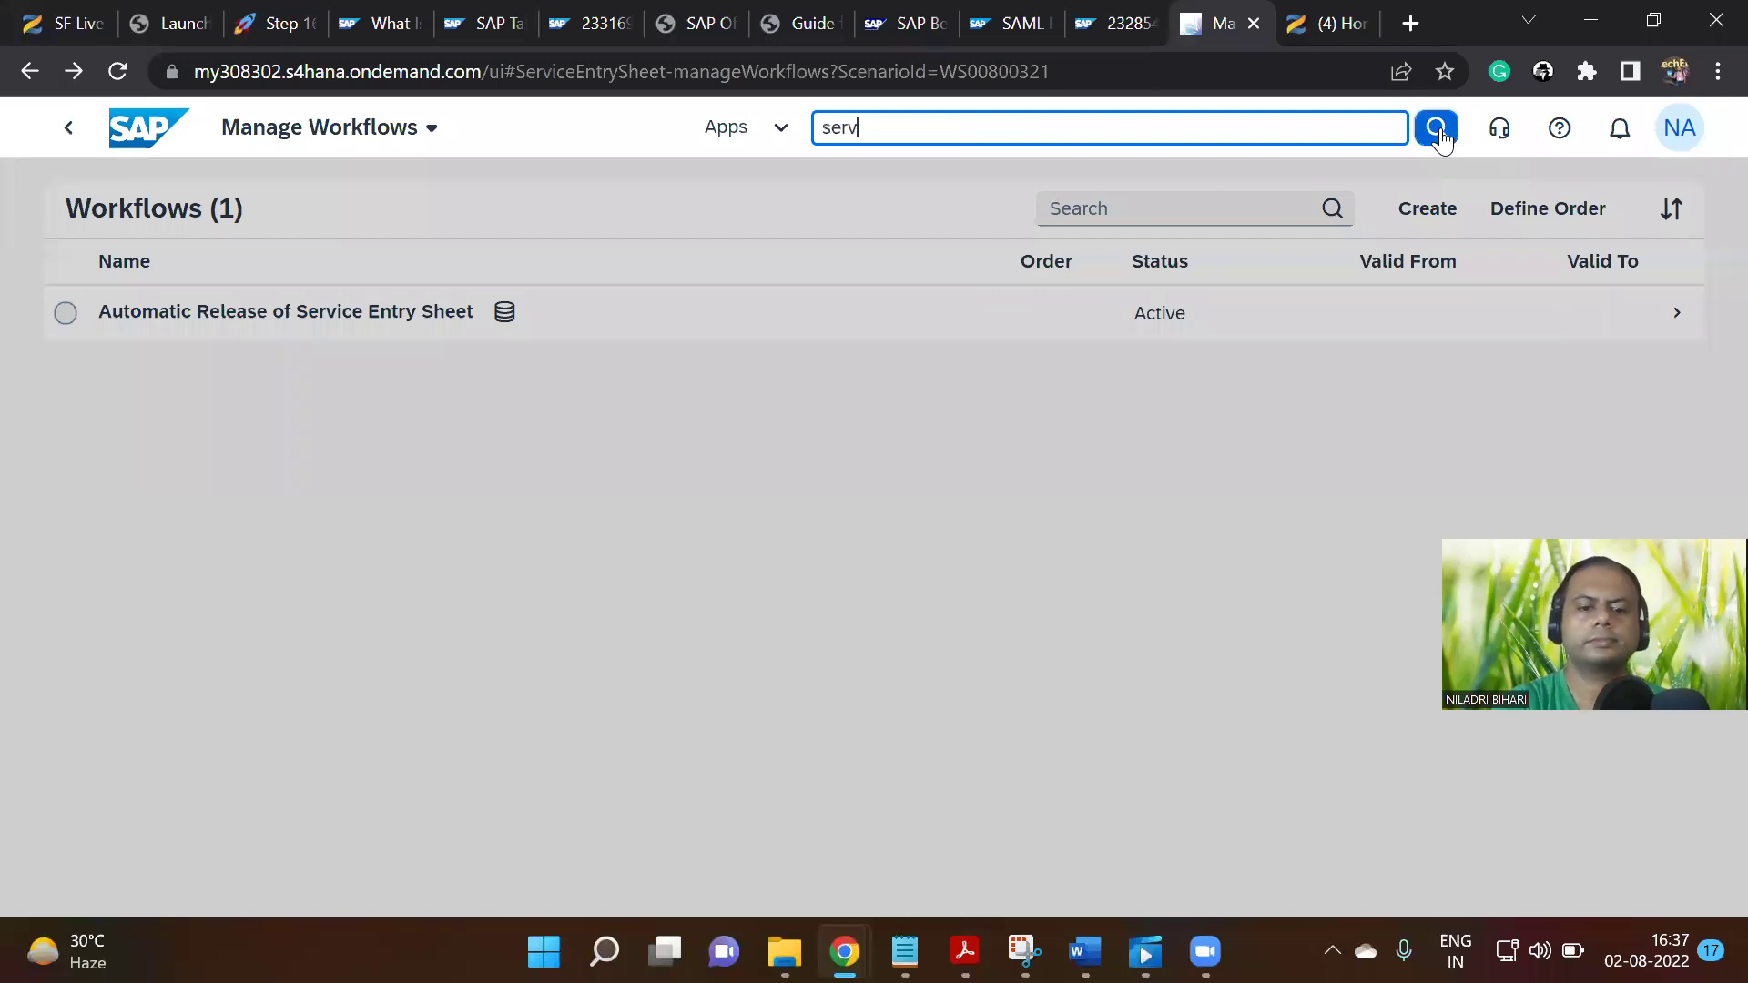
{"action": "type", "text": "ice entry"}
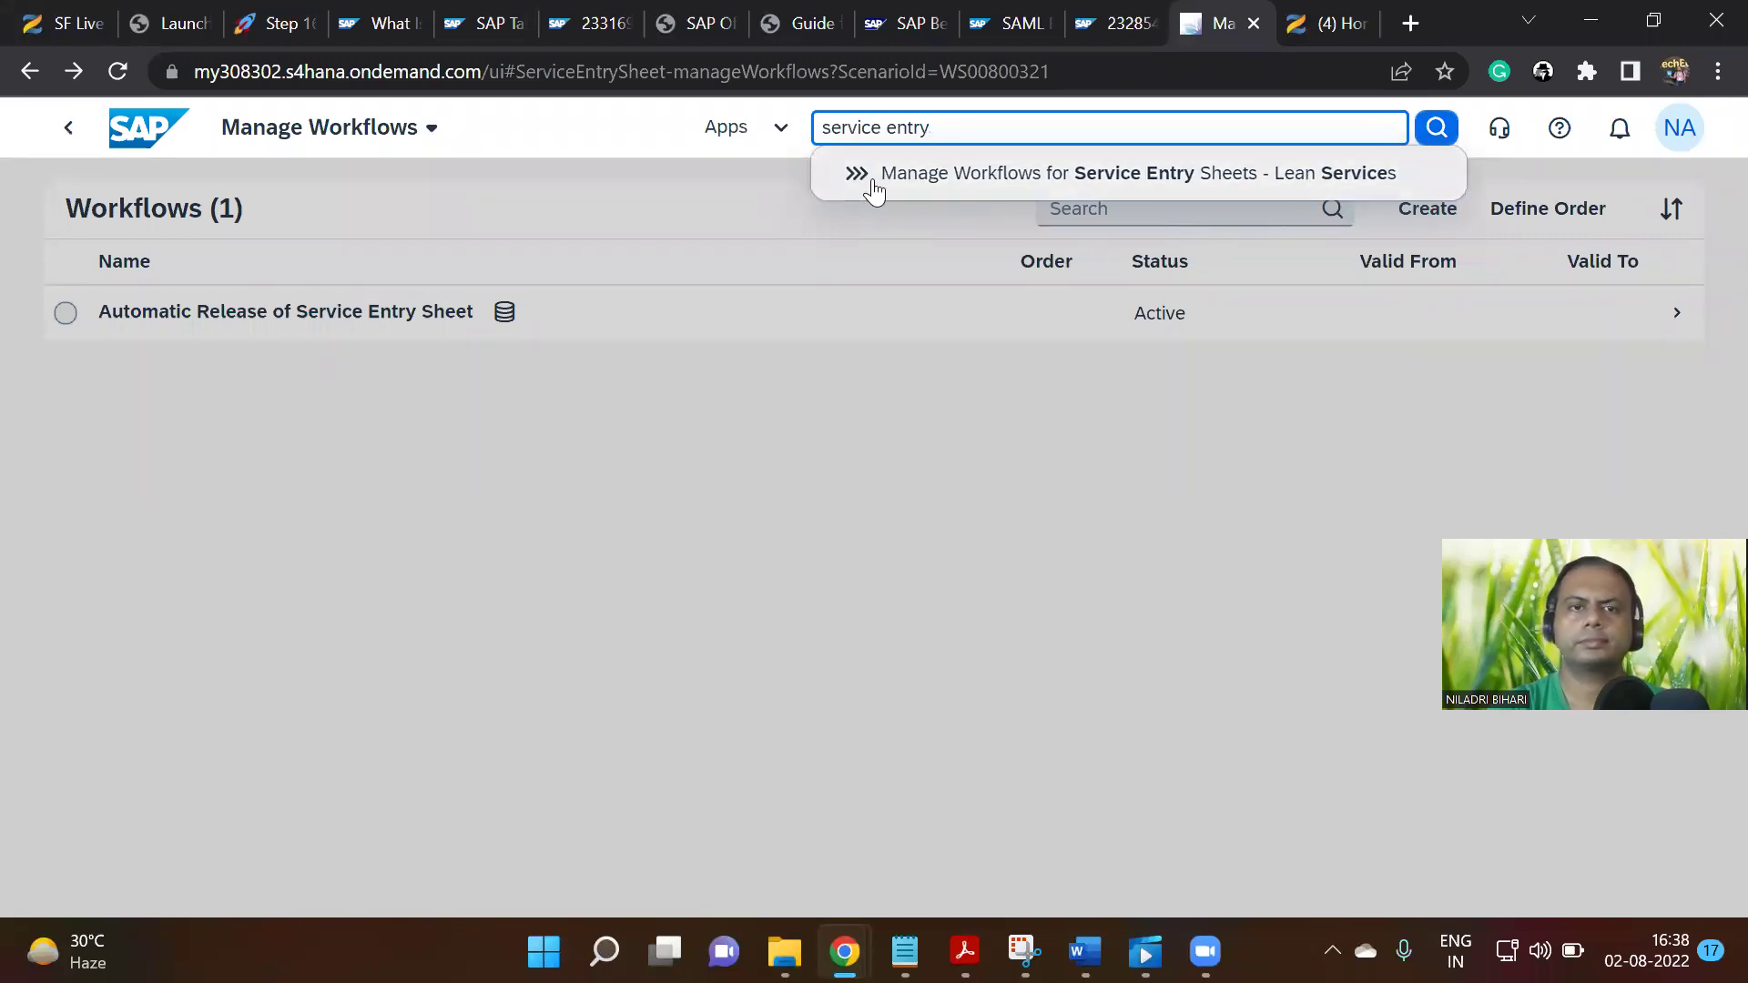
Scope the search to Service Entry Sheets and run it, which returns no matches
{"action": "left_click", "coordinate": [780, 129]}
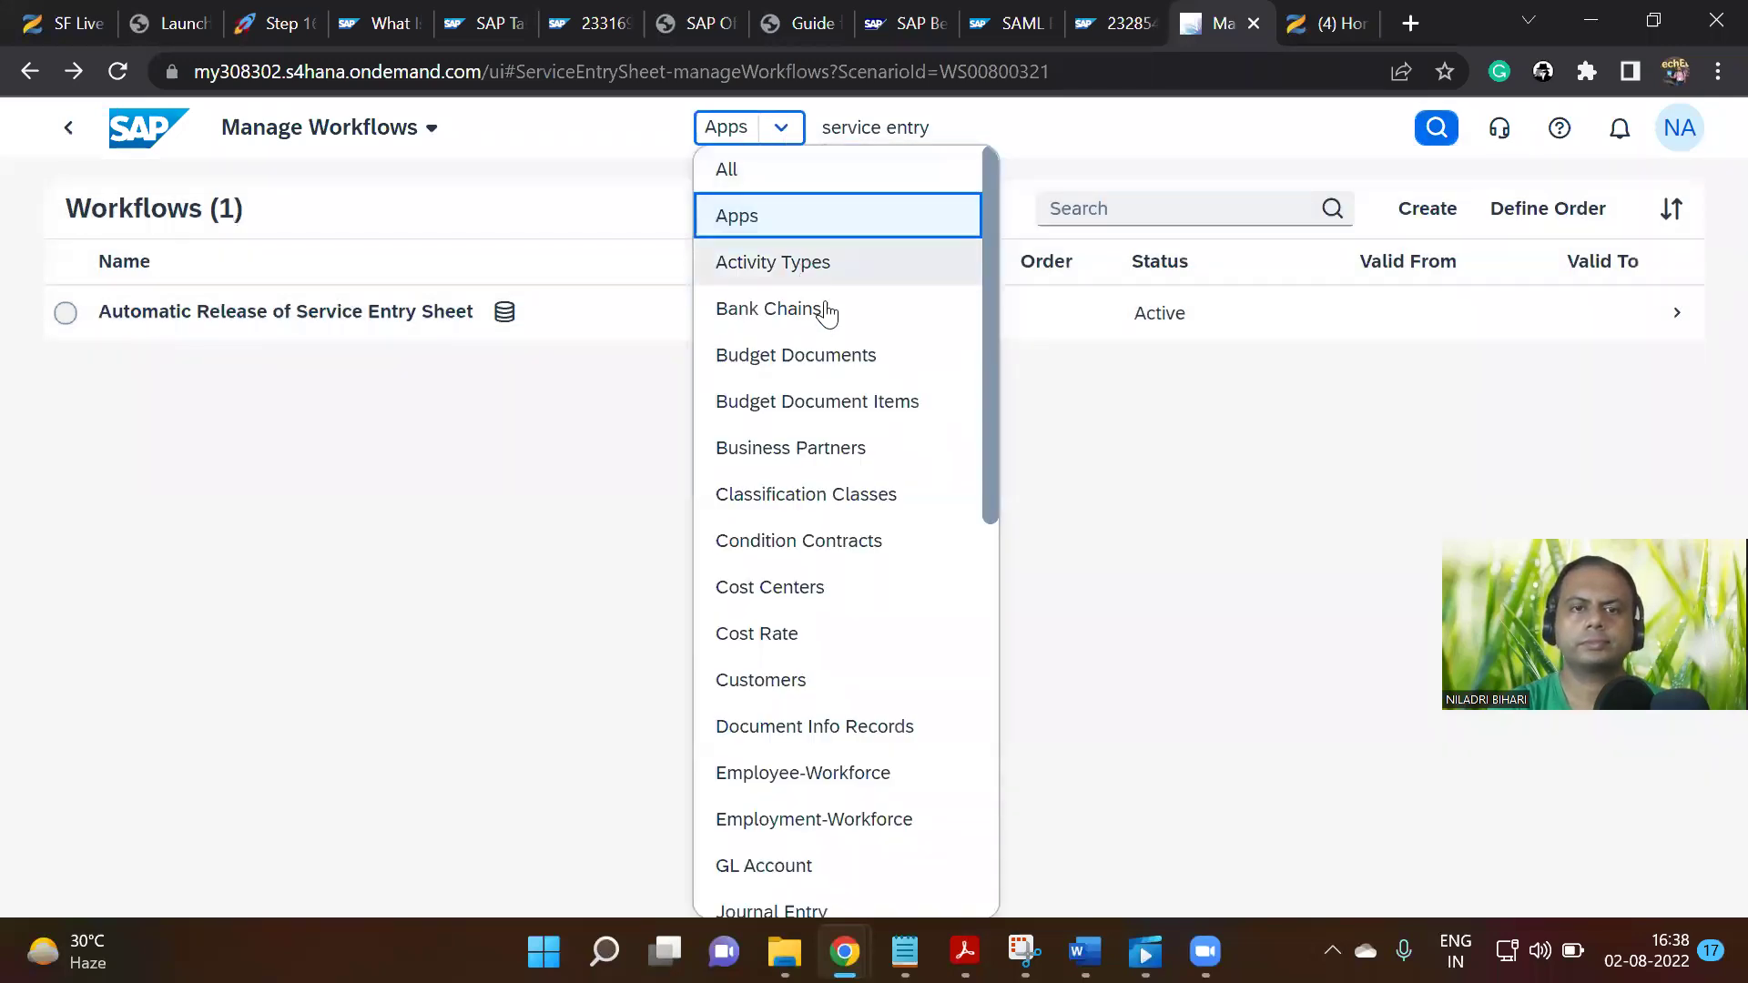
{"action": "scroll", "coordinate": [875, 402], "scroll_direction": "down", "scroll_amount": 6}
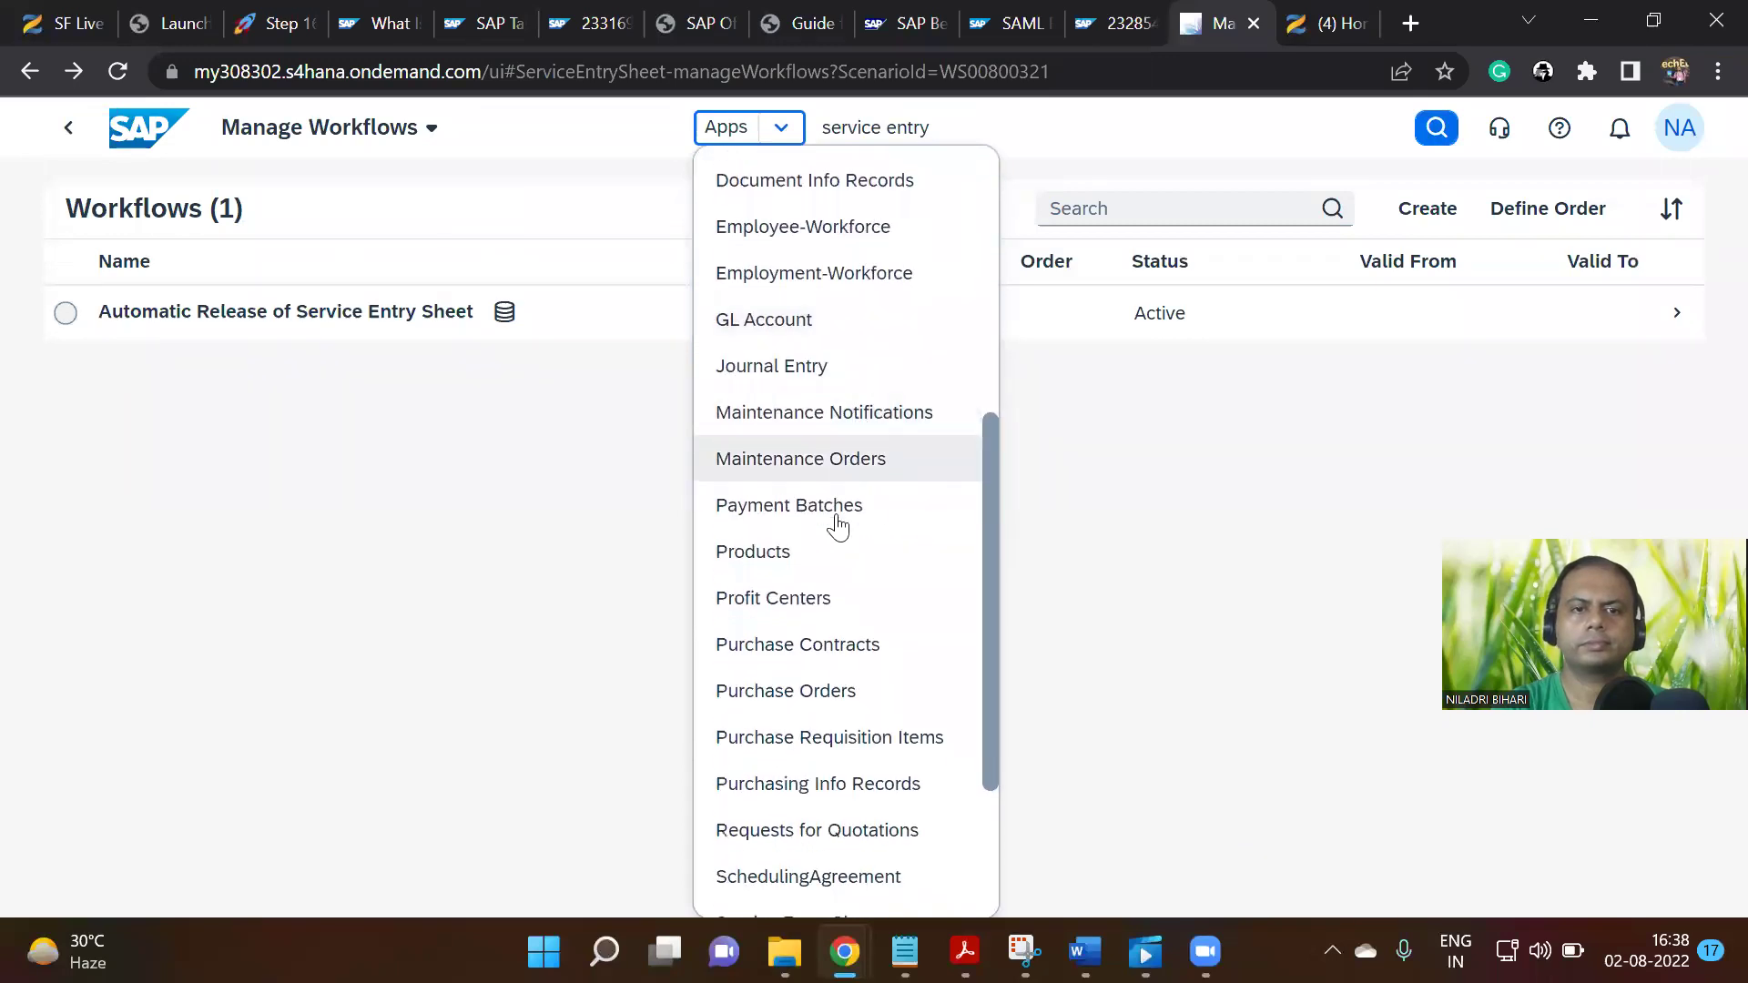
{"action": "scroll", "coordinate": [832, 537], "scroll_direction": "down", "scroll_amount": 3}
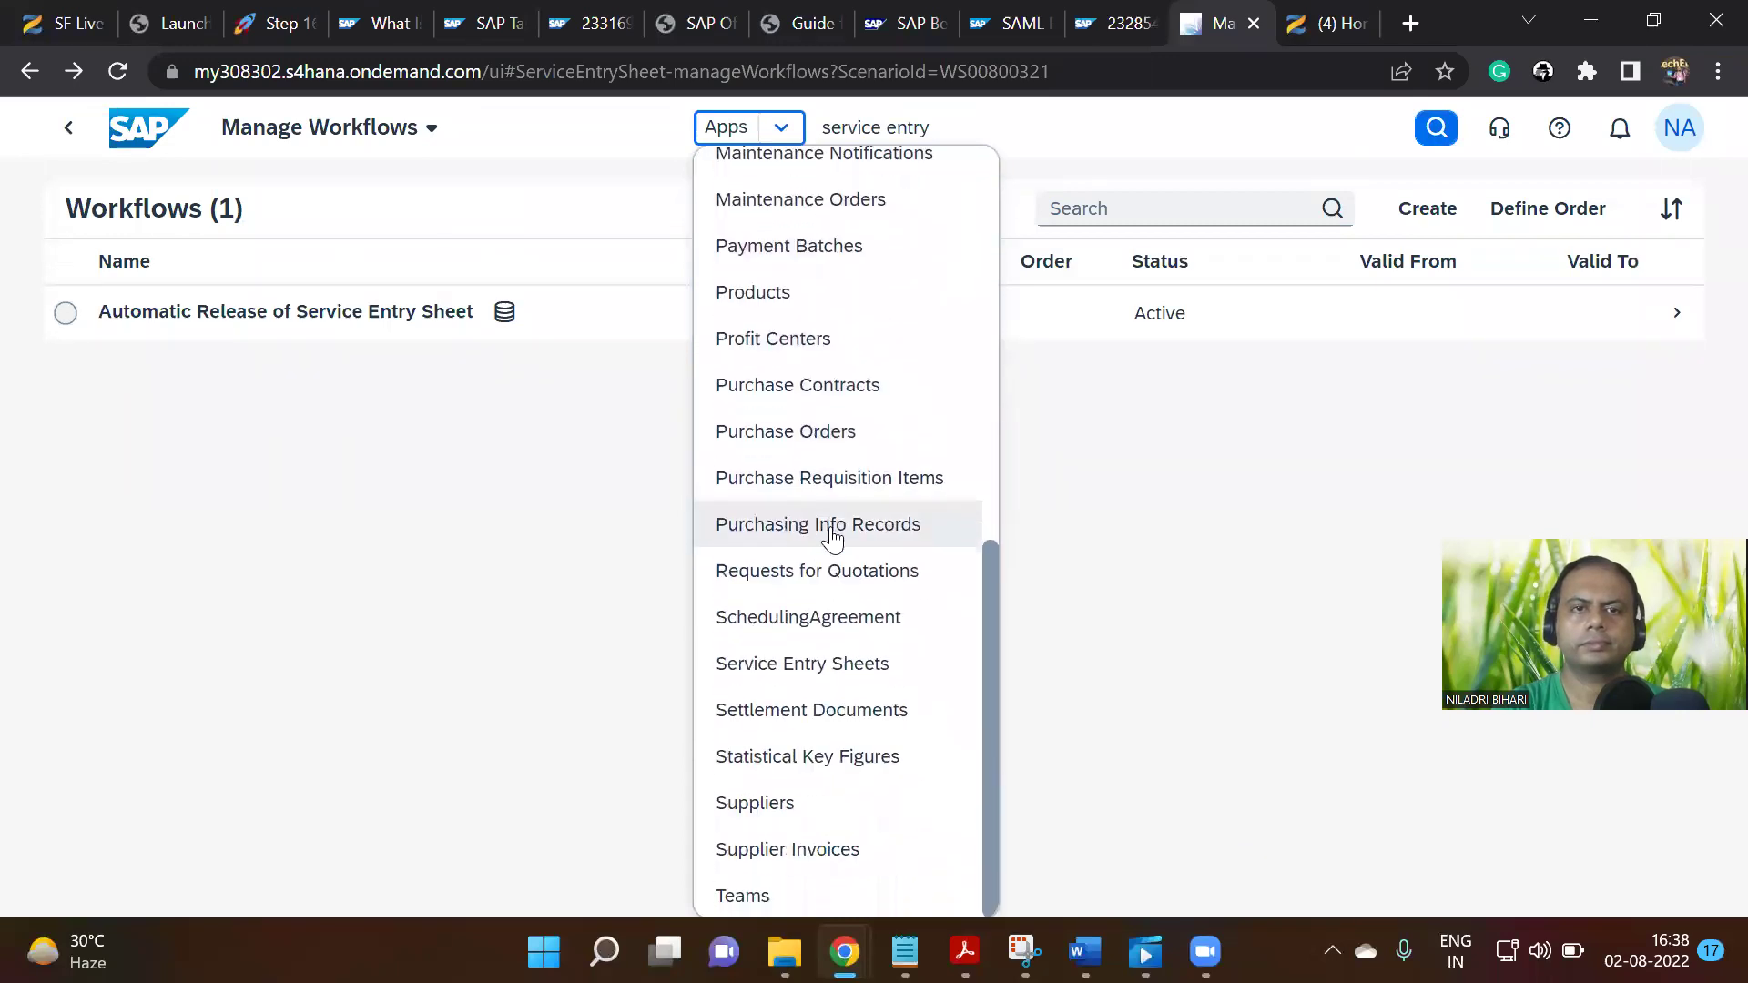
{"action": "left_click", "coordinate": [834, 665]}
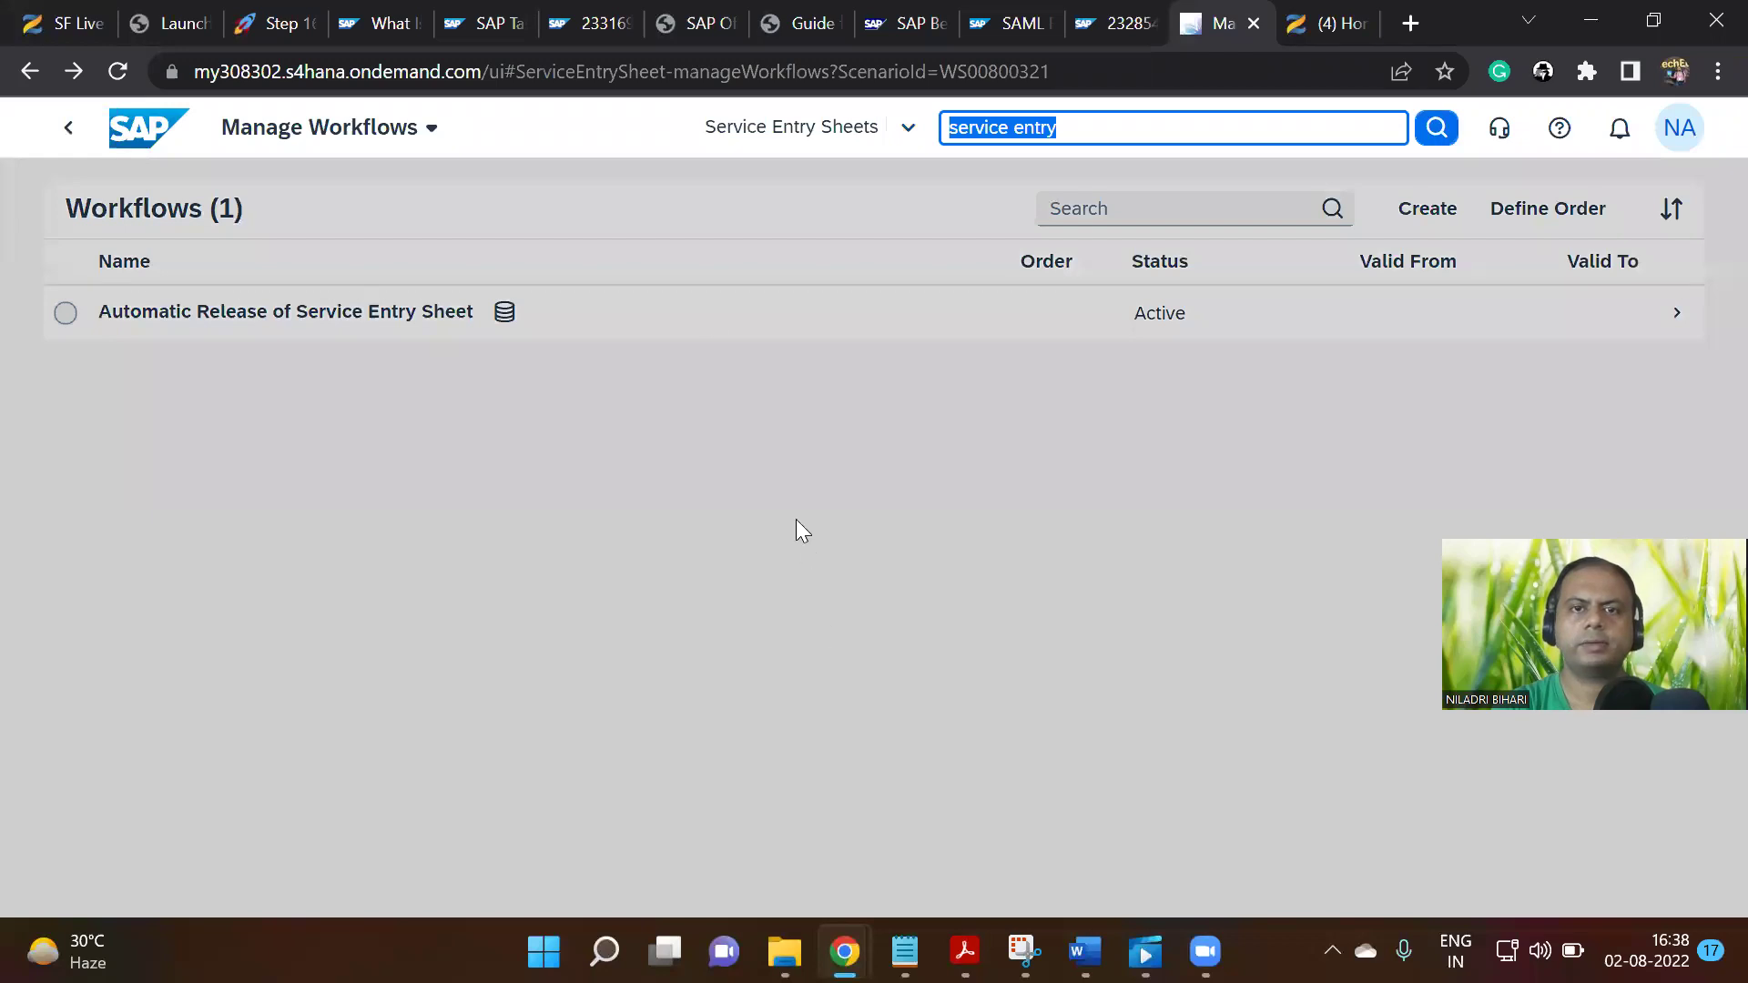
{"action": "left_click", "coordinate": [1084, 125]}
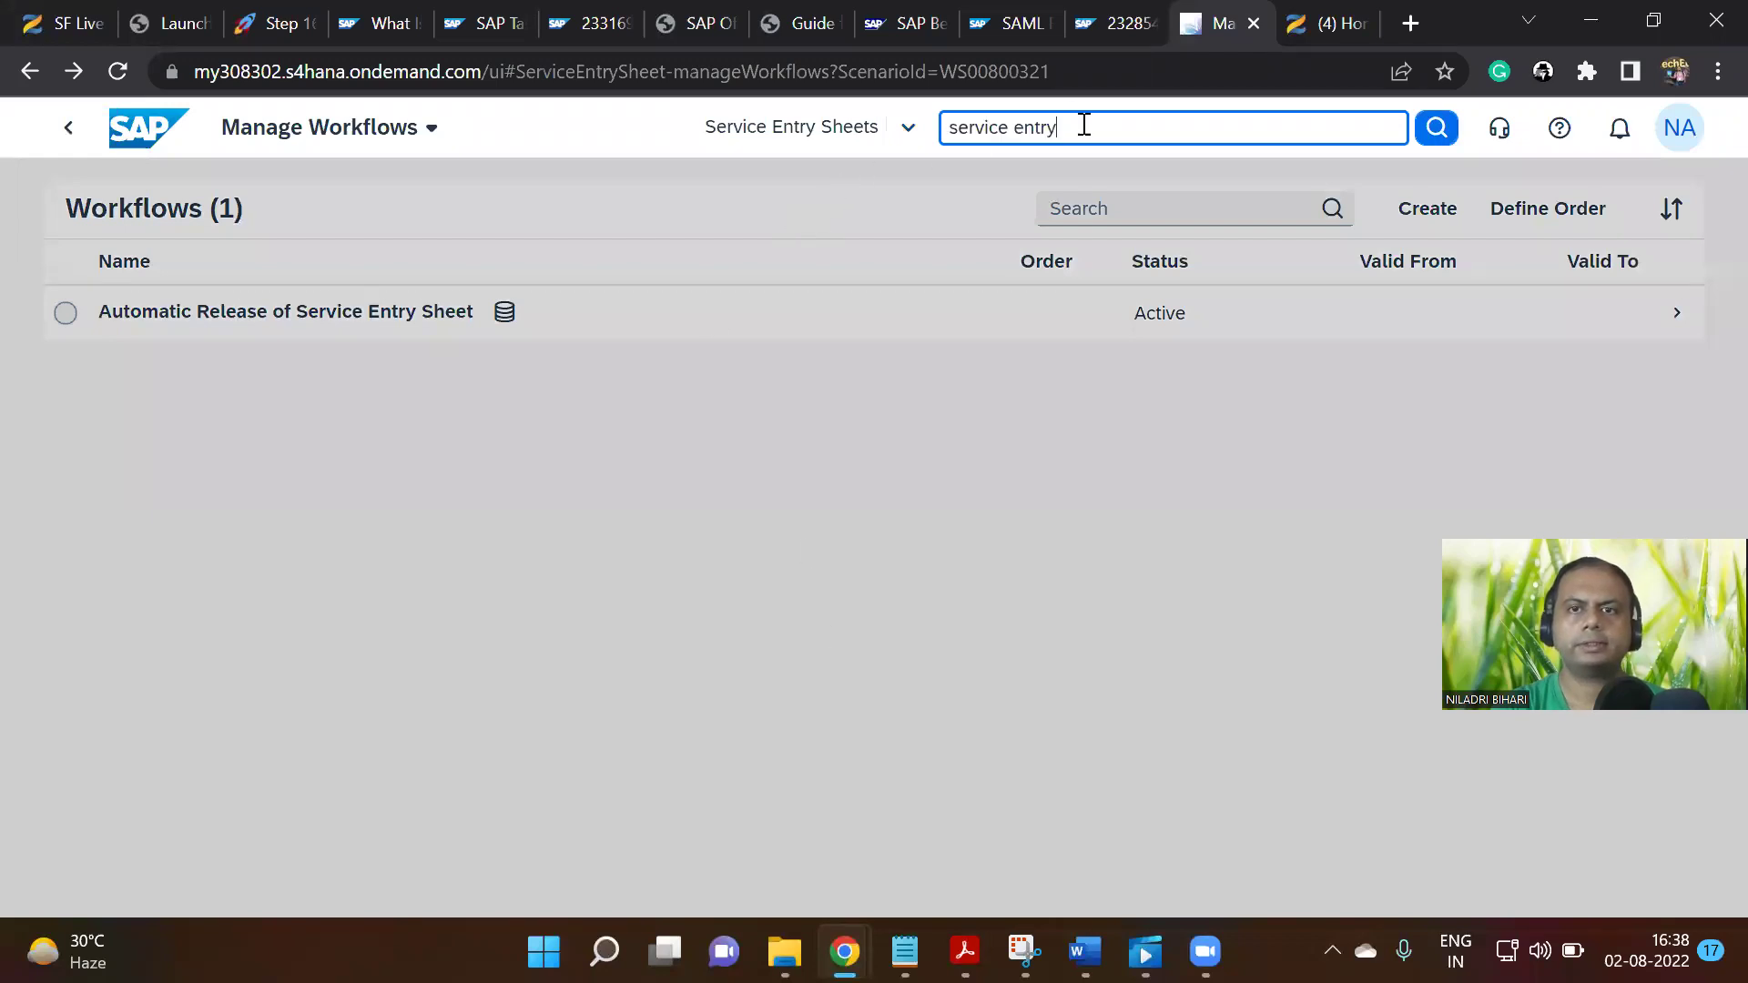
{"action": "left_click", "coordinate": [1437, 128]}
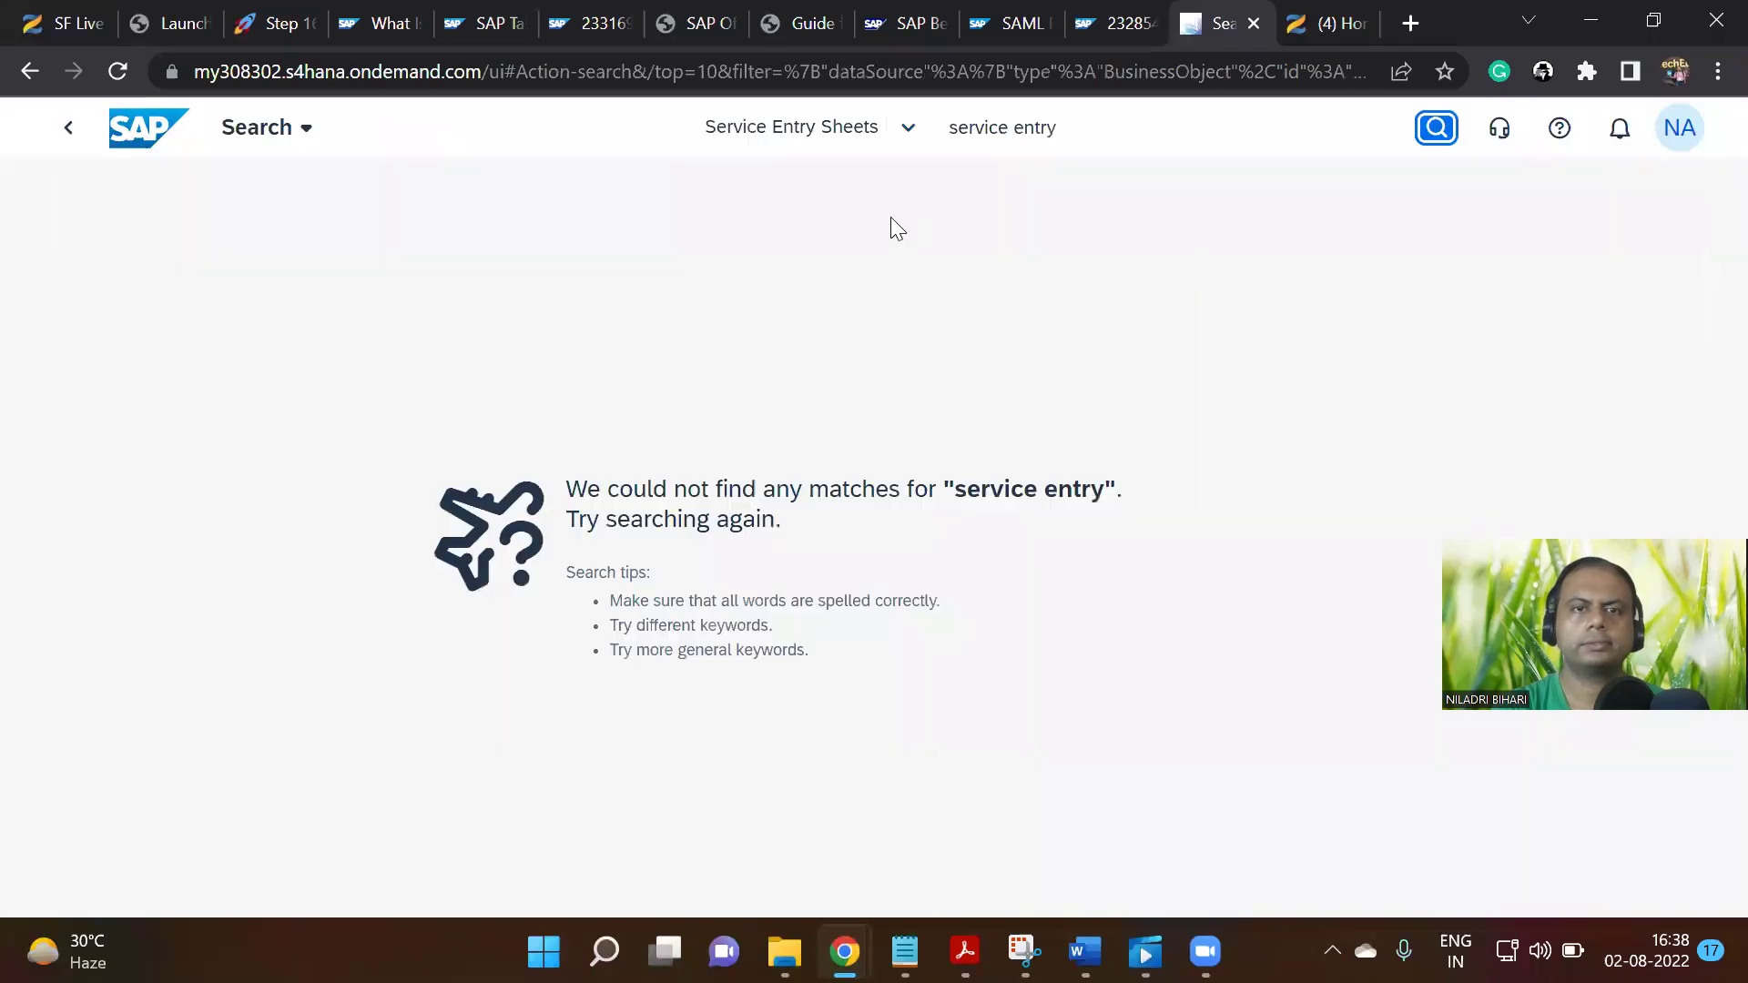
{"action": "left_click", "coordinate": [989, 129]}
Clear the search text and rerun it to list all 264 service entry sheets
{"action": "key", "text": "ctrl+a"}
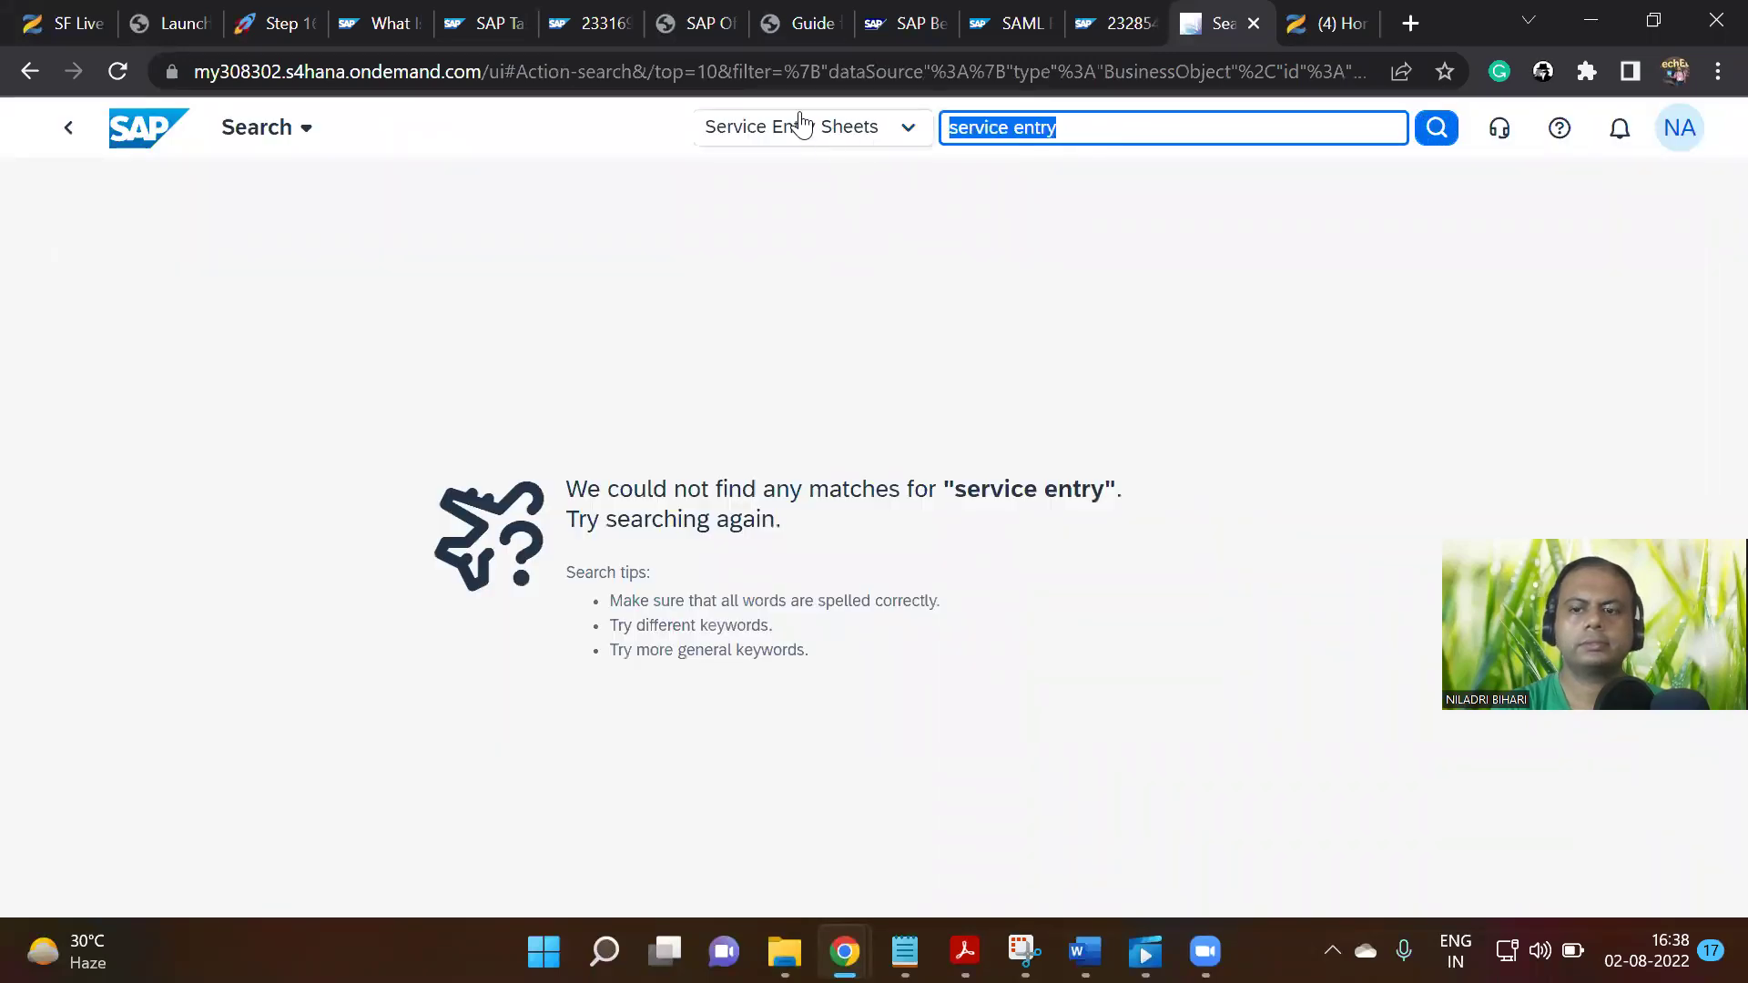
{"action": "key", "text": "BackSpace"}
{"action": "key", "text": "Return"}
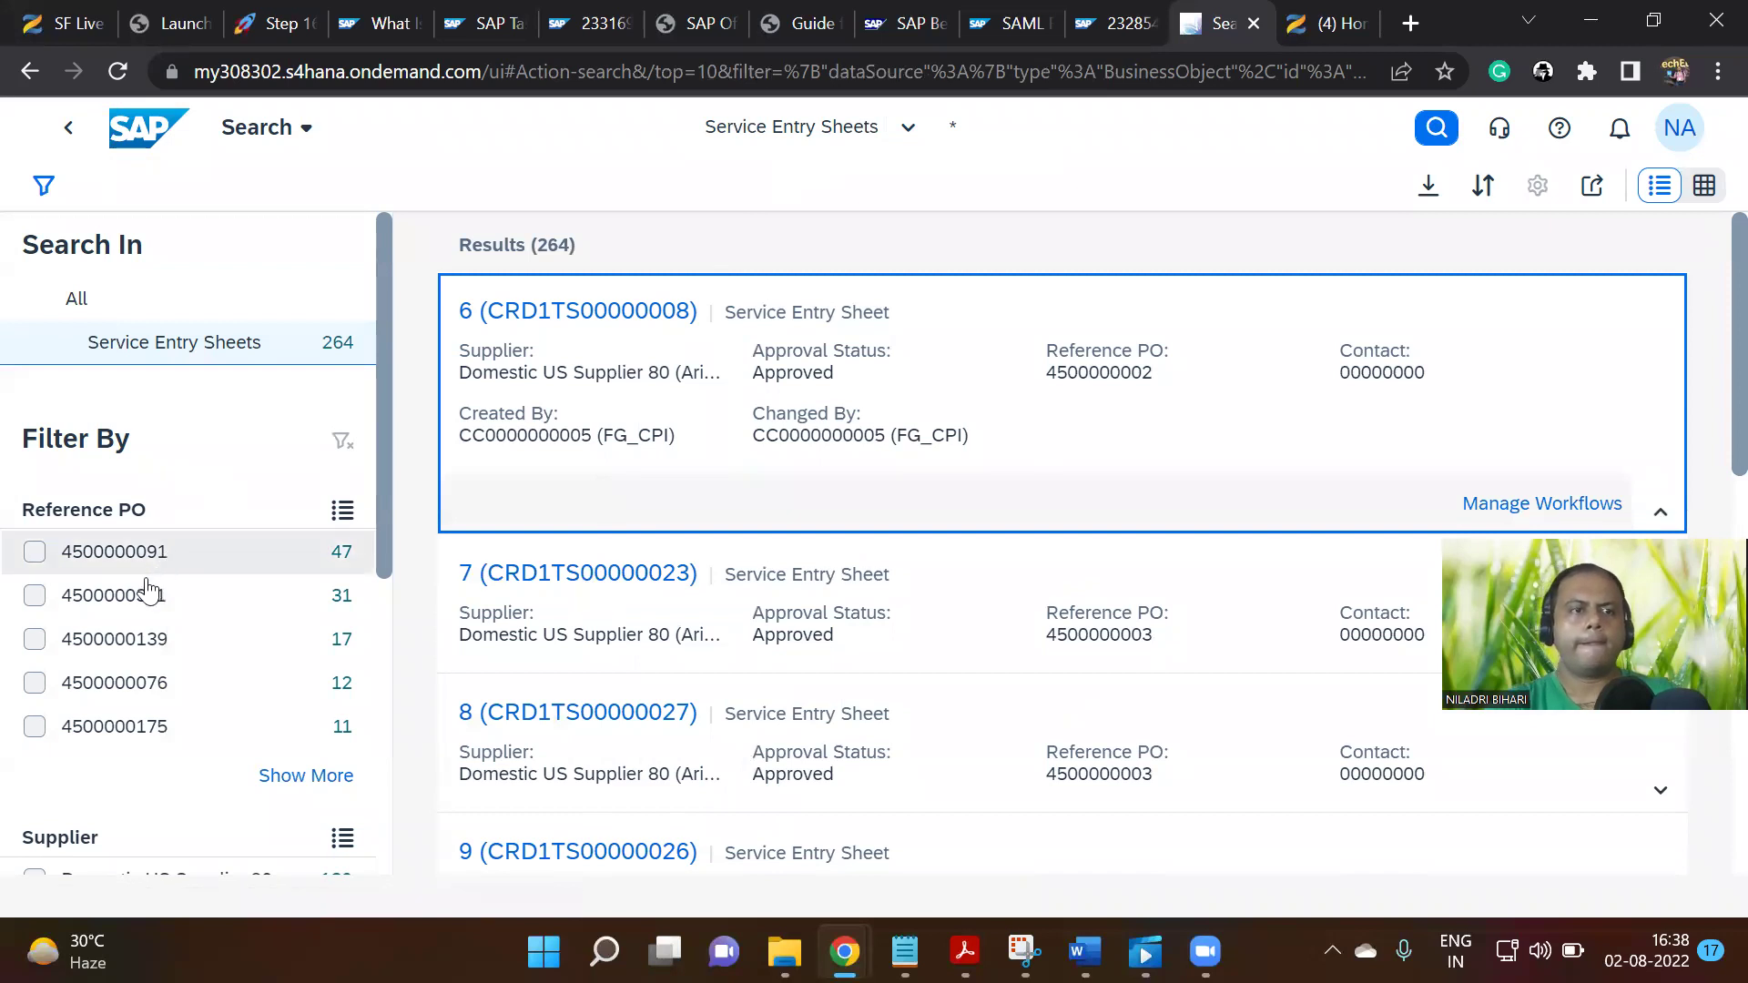
Filter the results to supplier Accenture US and open sheet 35 (CRD1PE00000011)
{"action": "left_click", "coordinate": [341, 354]}
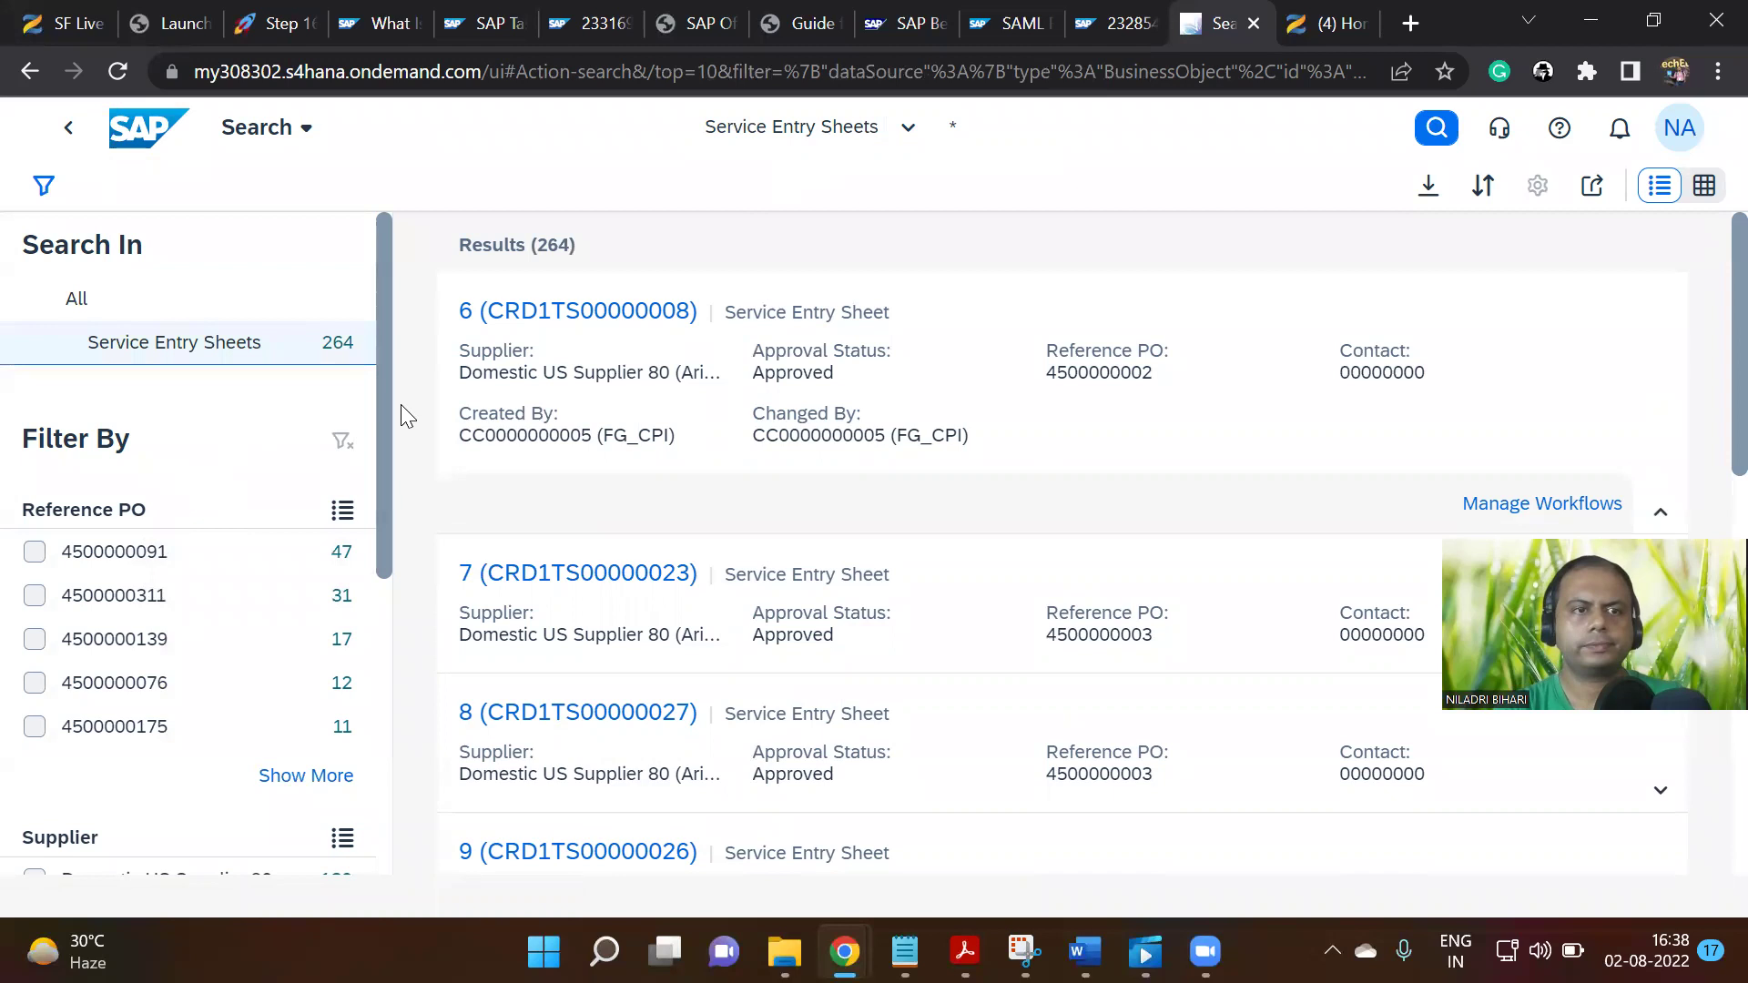
{"action": "scroll", "coordinate": [388, 438], "scroll_direction": "down", "scroll_amount": 3}
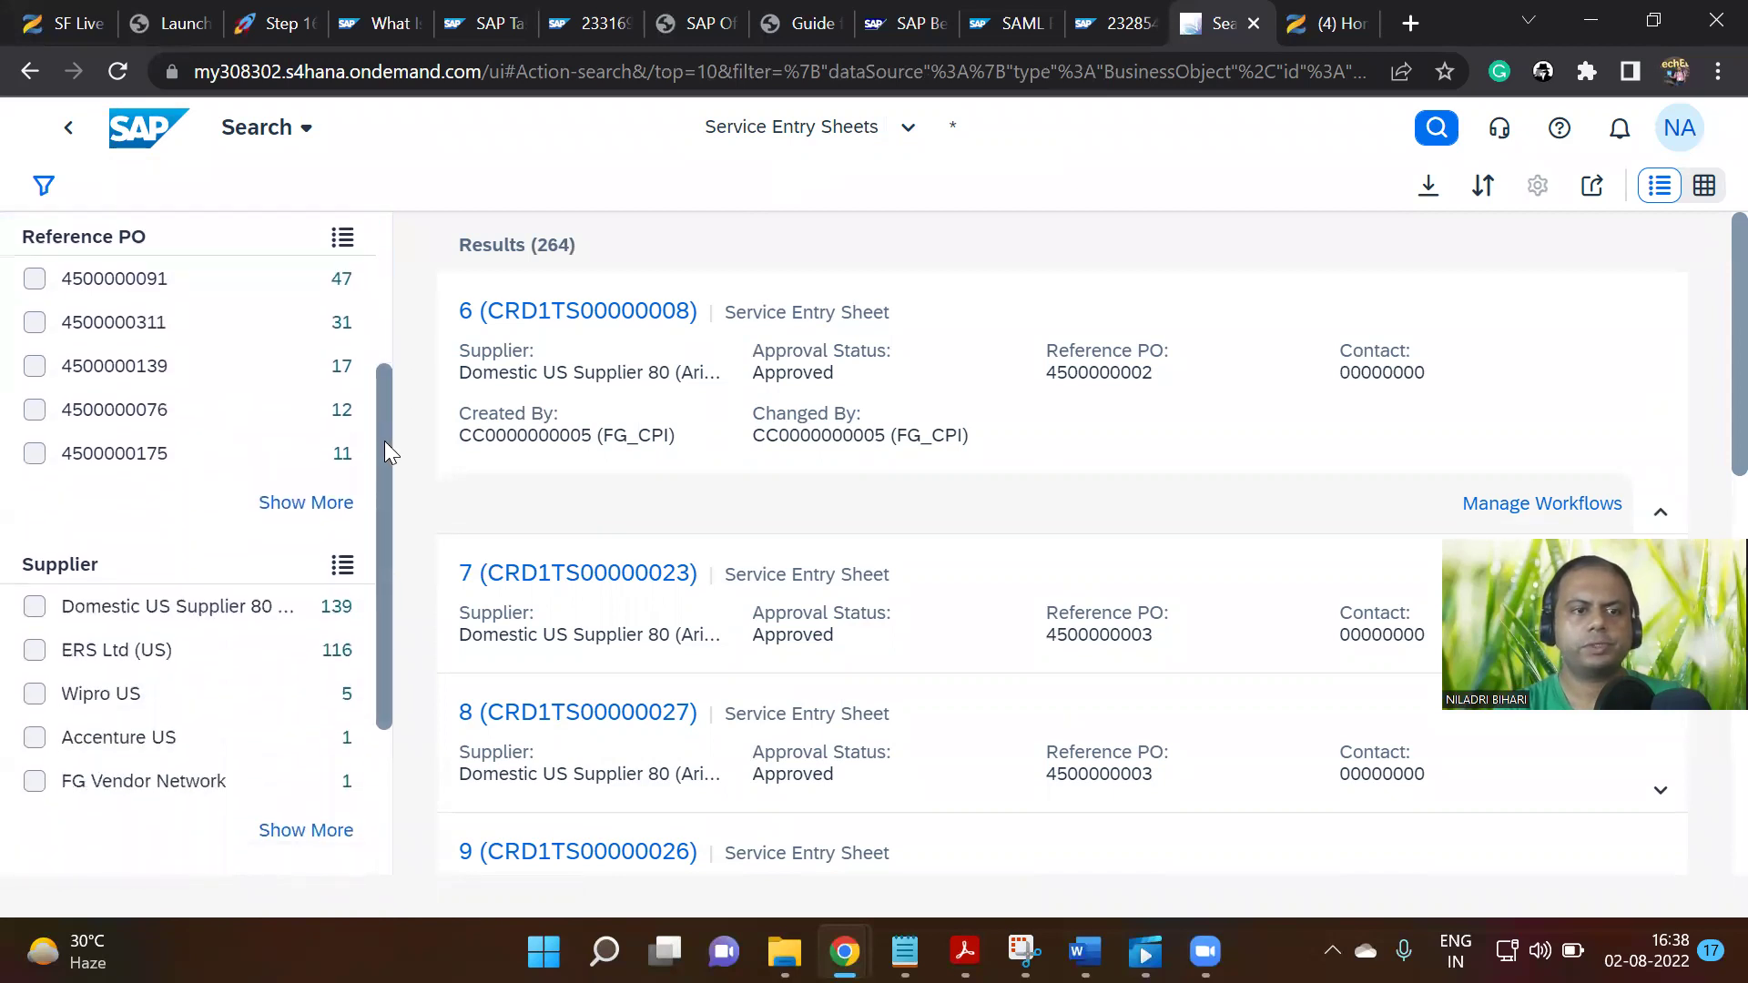
{"action": "scroll", "coordinate": [375, 461], "scroll_direction": "down", "scroll_amount": 3}
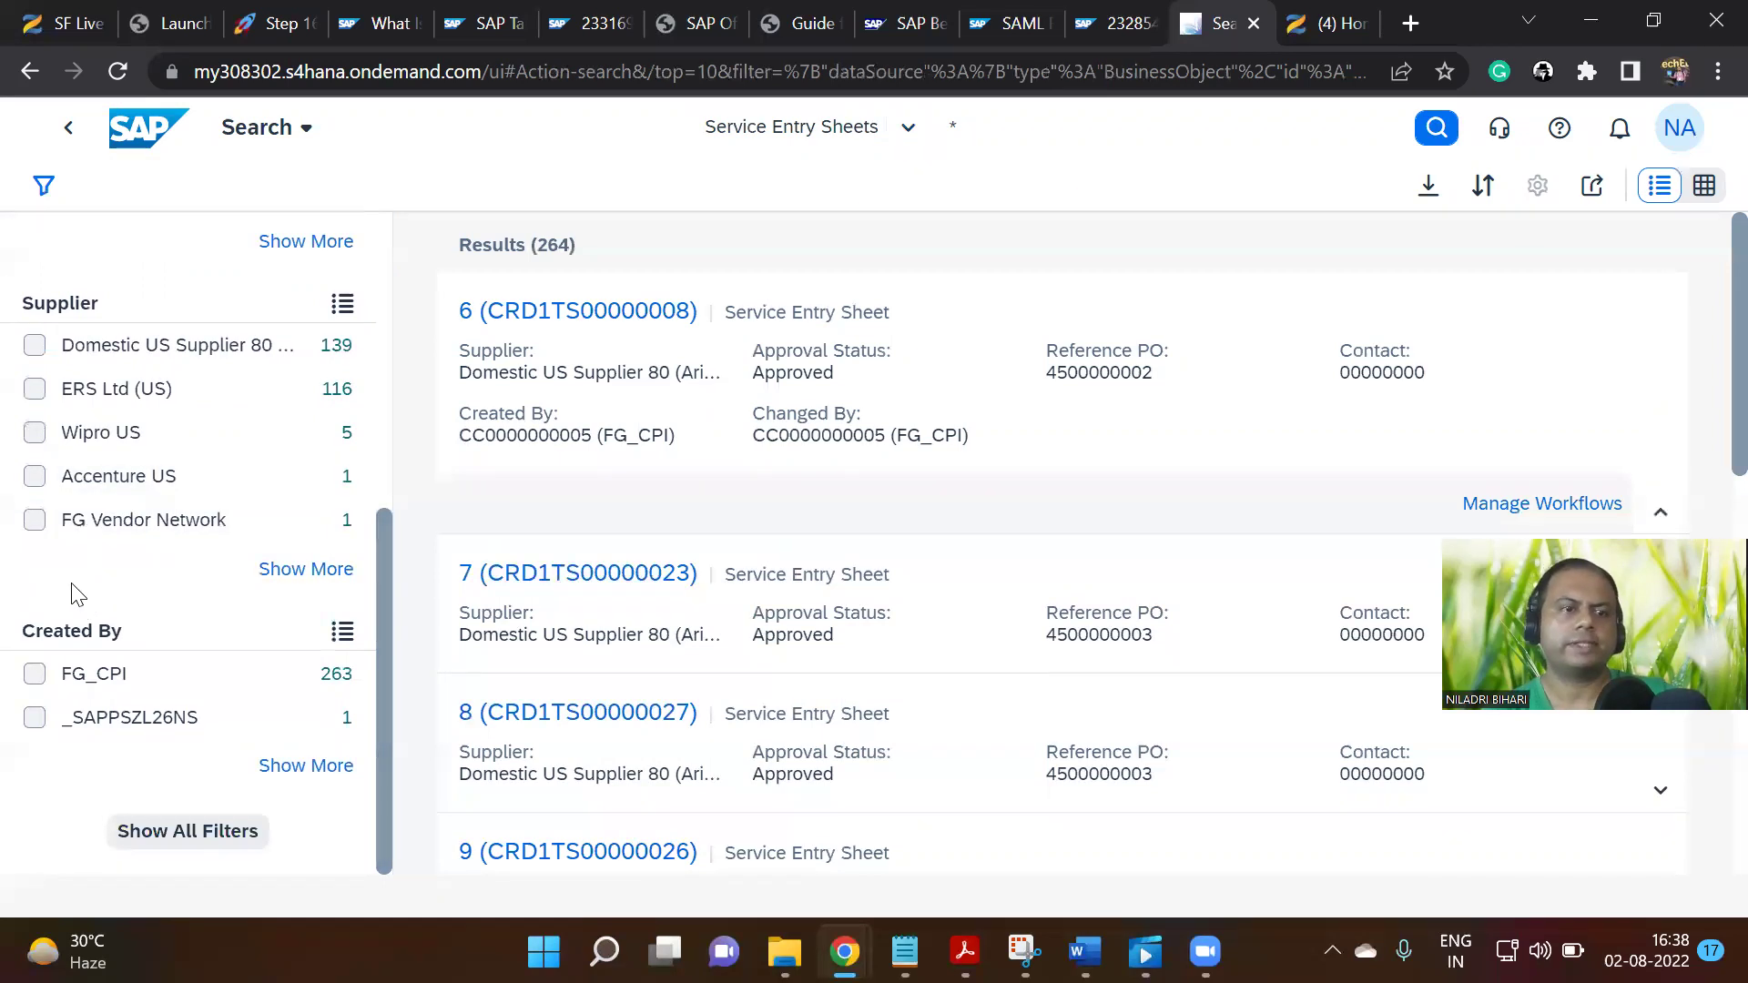
{"action": "left_click", "coordinate": [36, 478]}
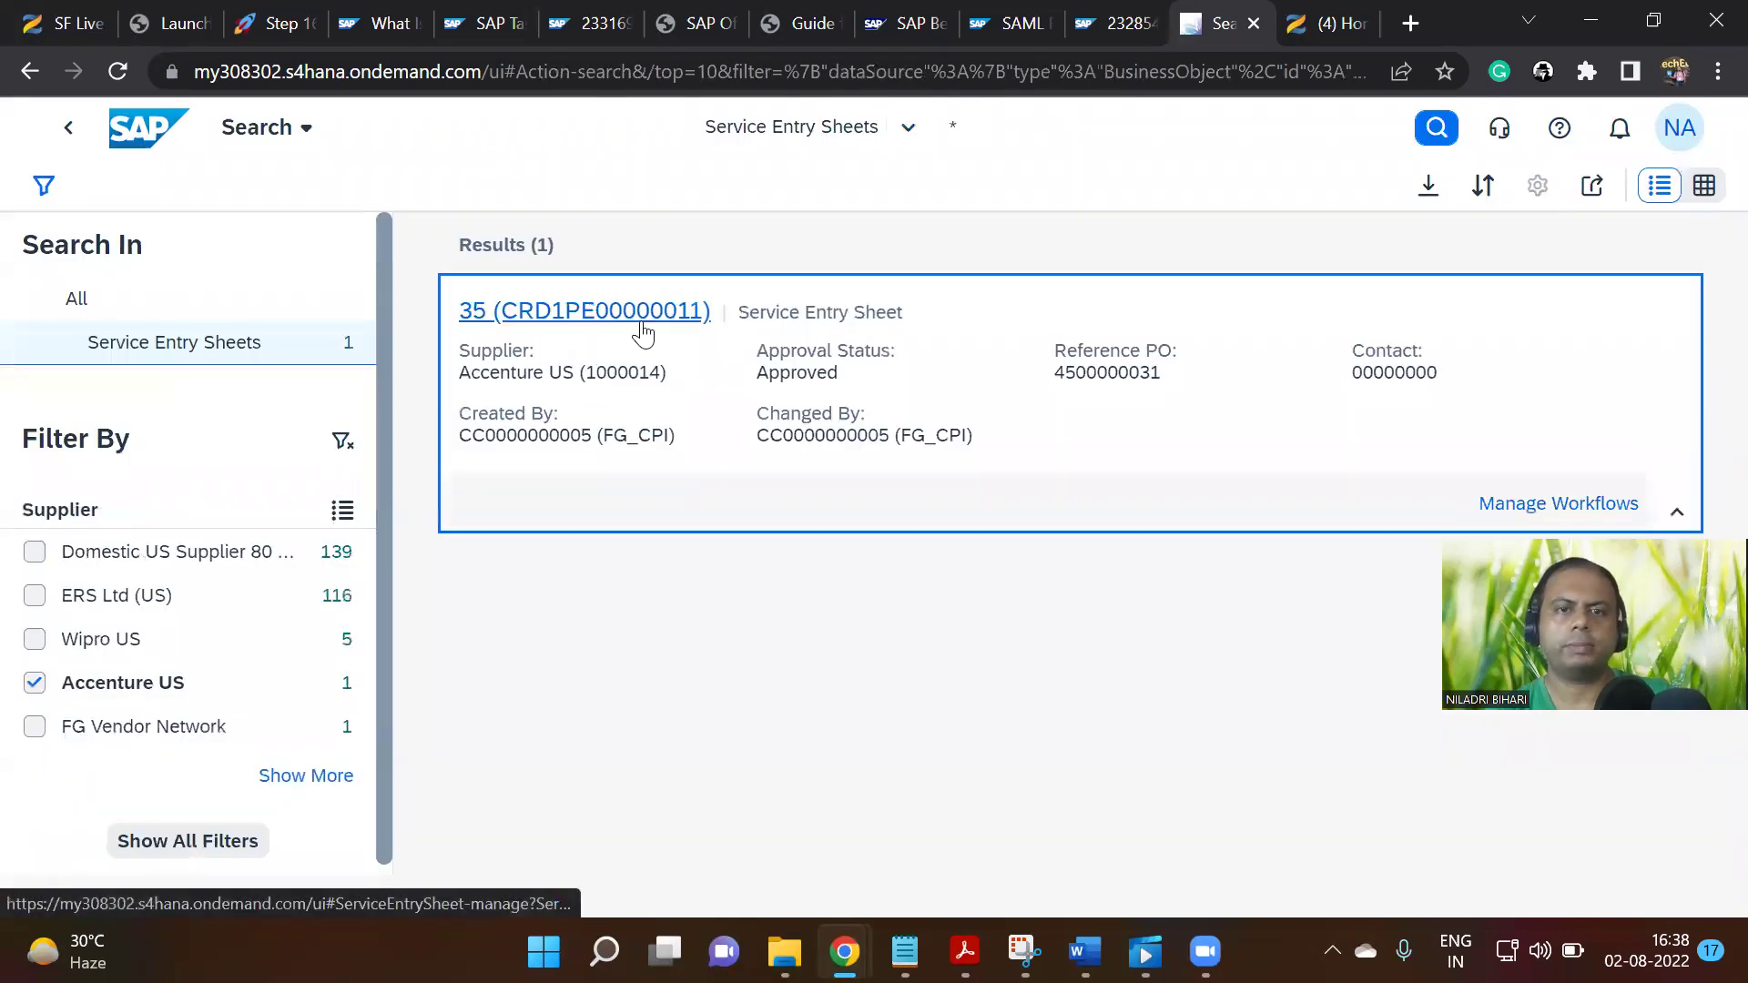
{"action": "left_click", "coordinate": [642, 330]}
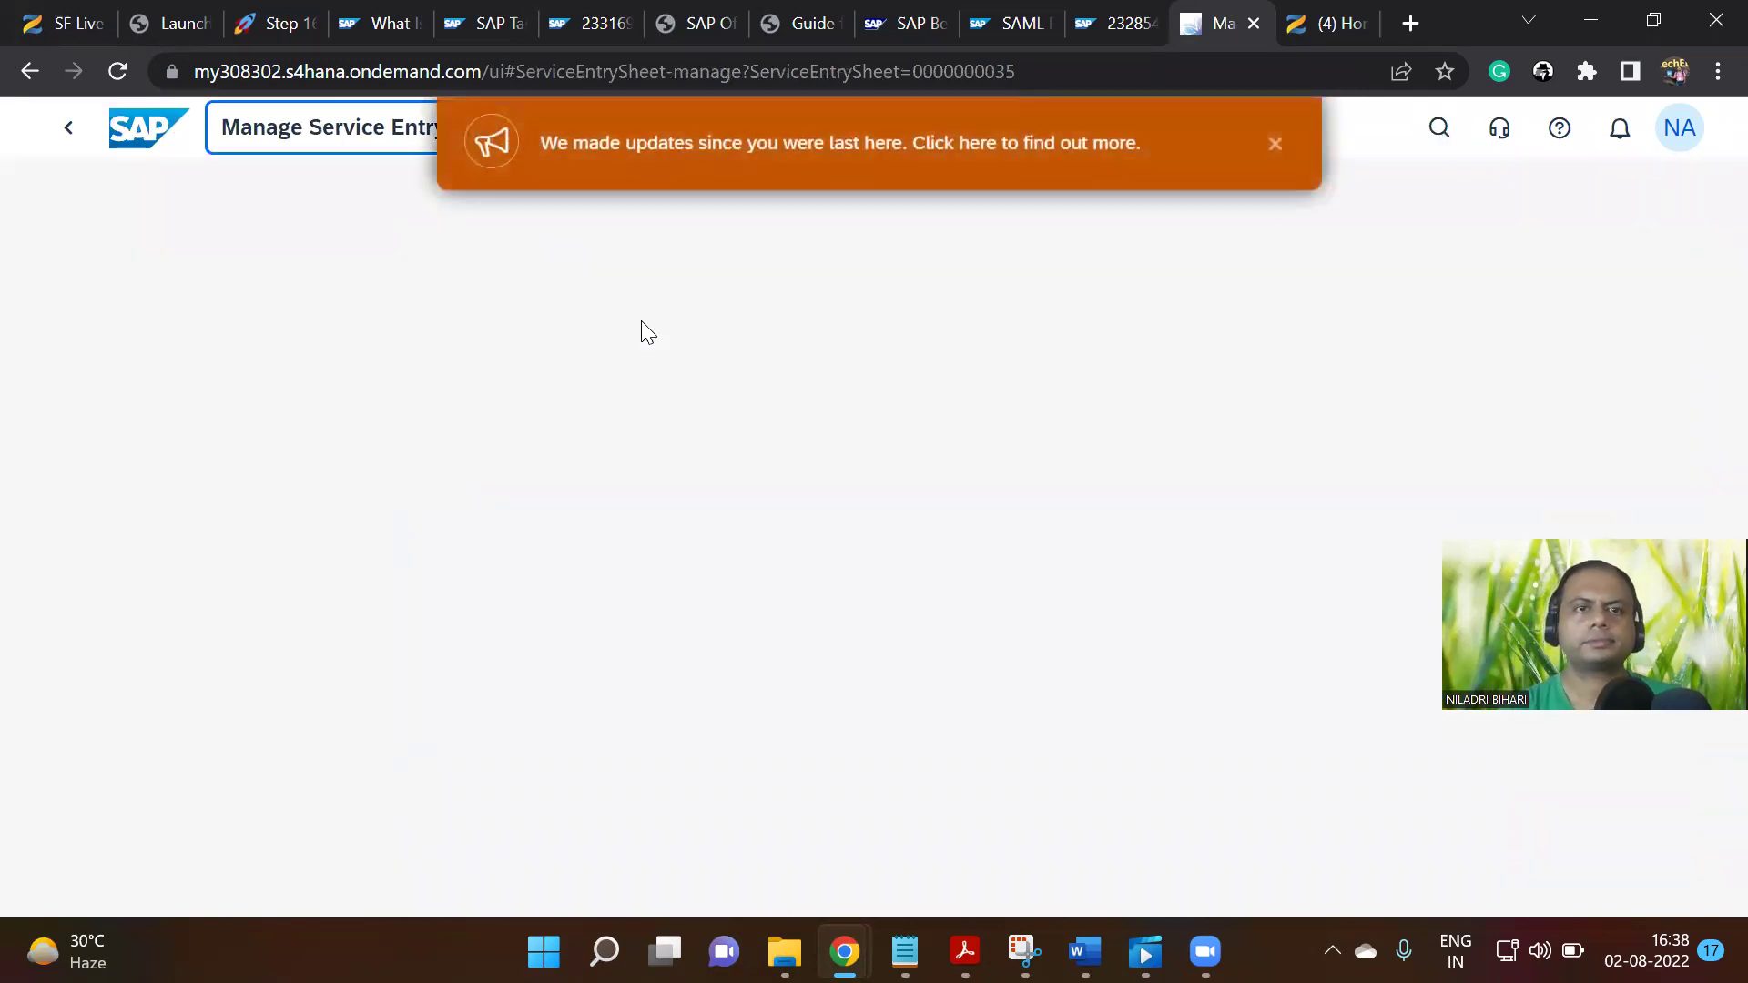
{"action": "left_click", "coordinate": [1276, 153]}
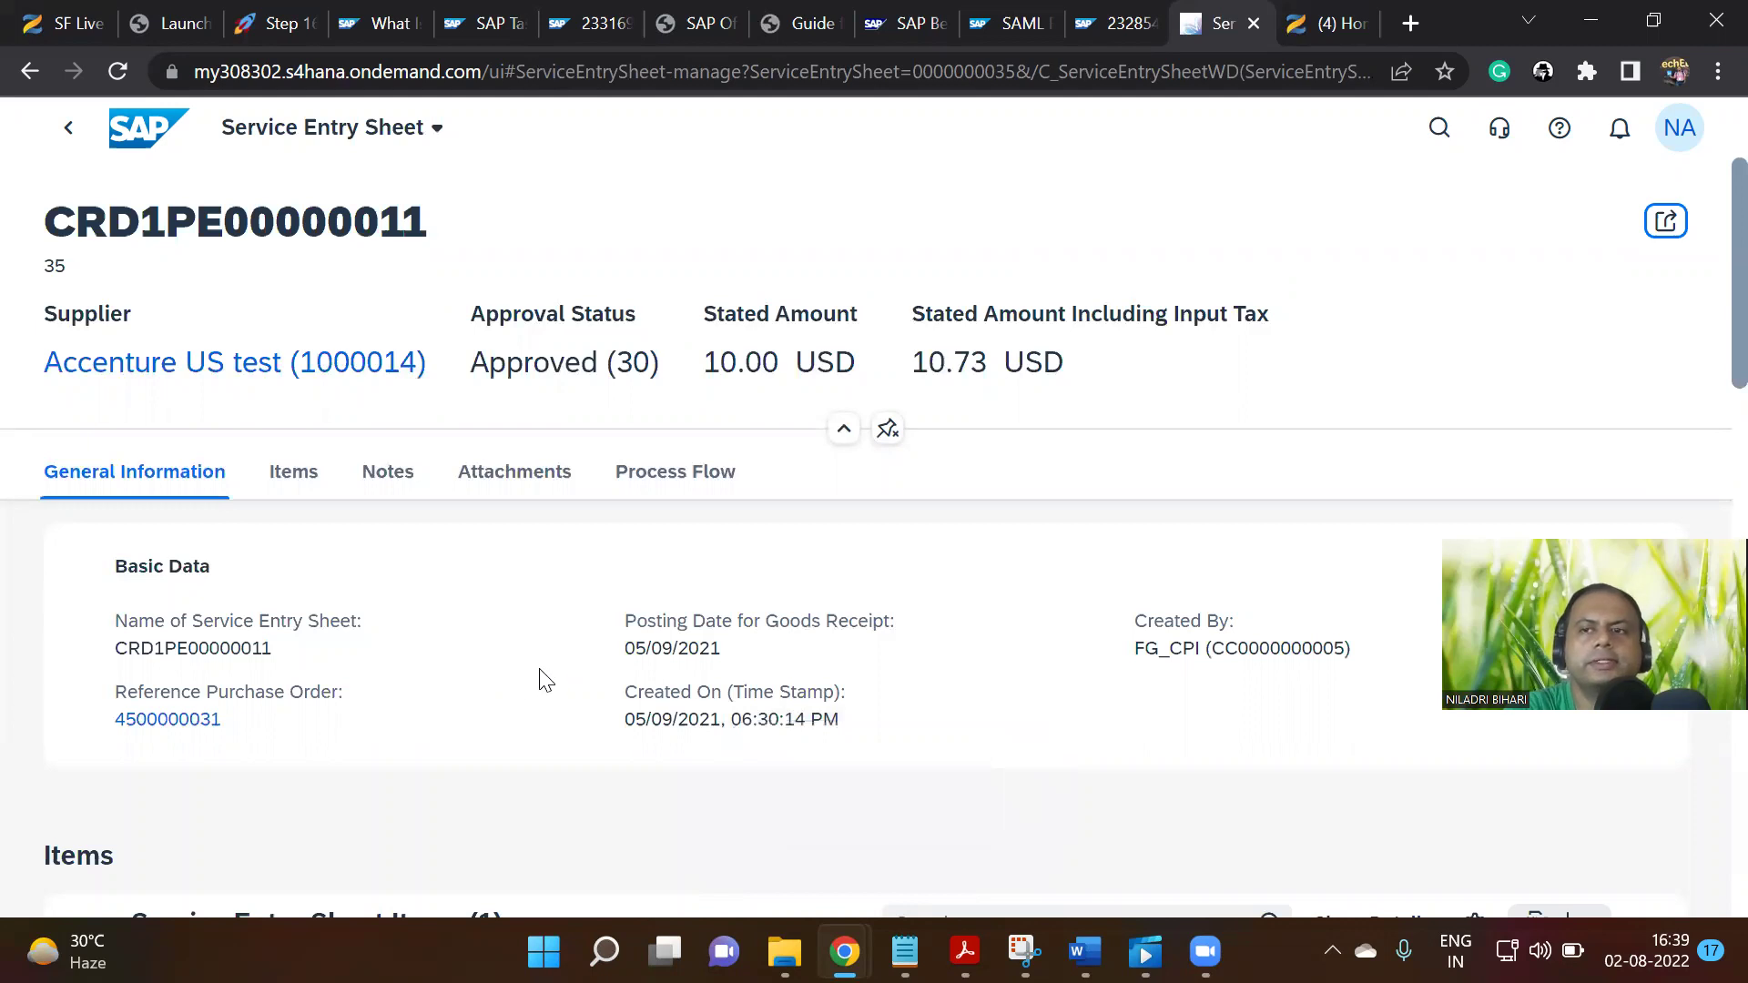
{"action": "scroll", "coordinate": [539, 680], "scroll_direction": "down", "scroll_amount": 3}
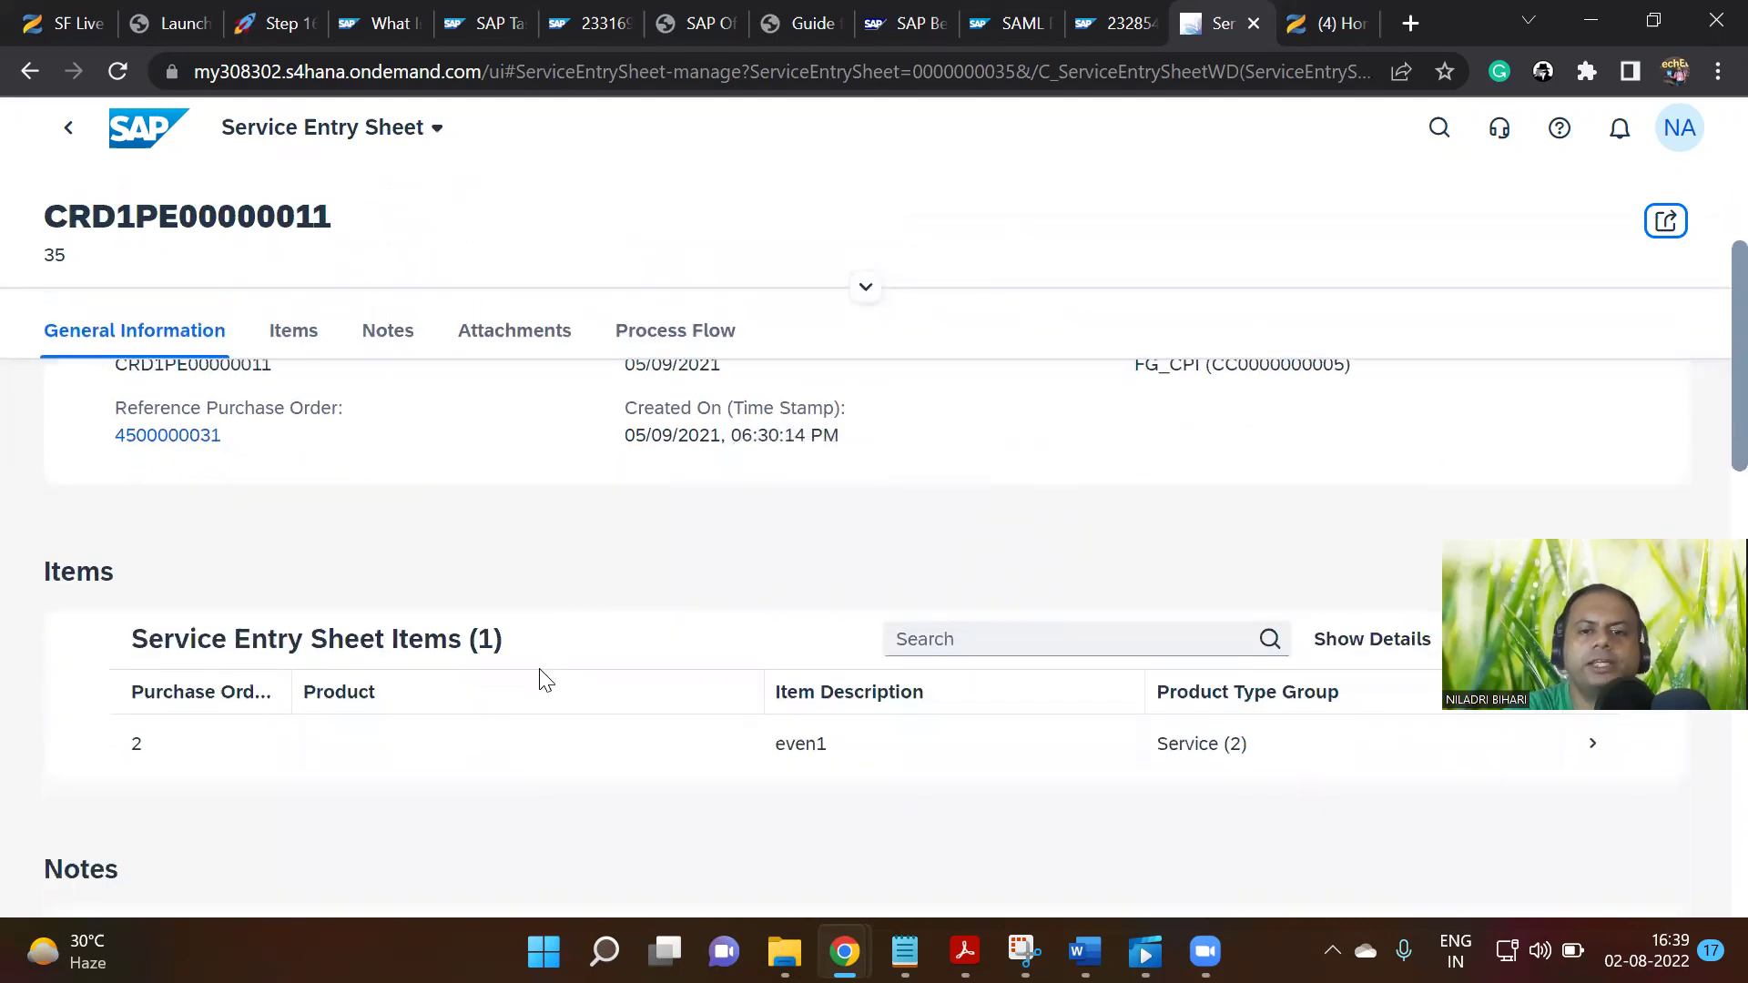
{"action": "scroll", "coordinate": [539, 680], "scroll_direction": "up", "scroll_amount": 3}
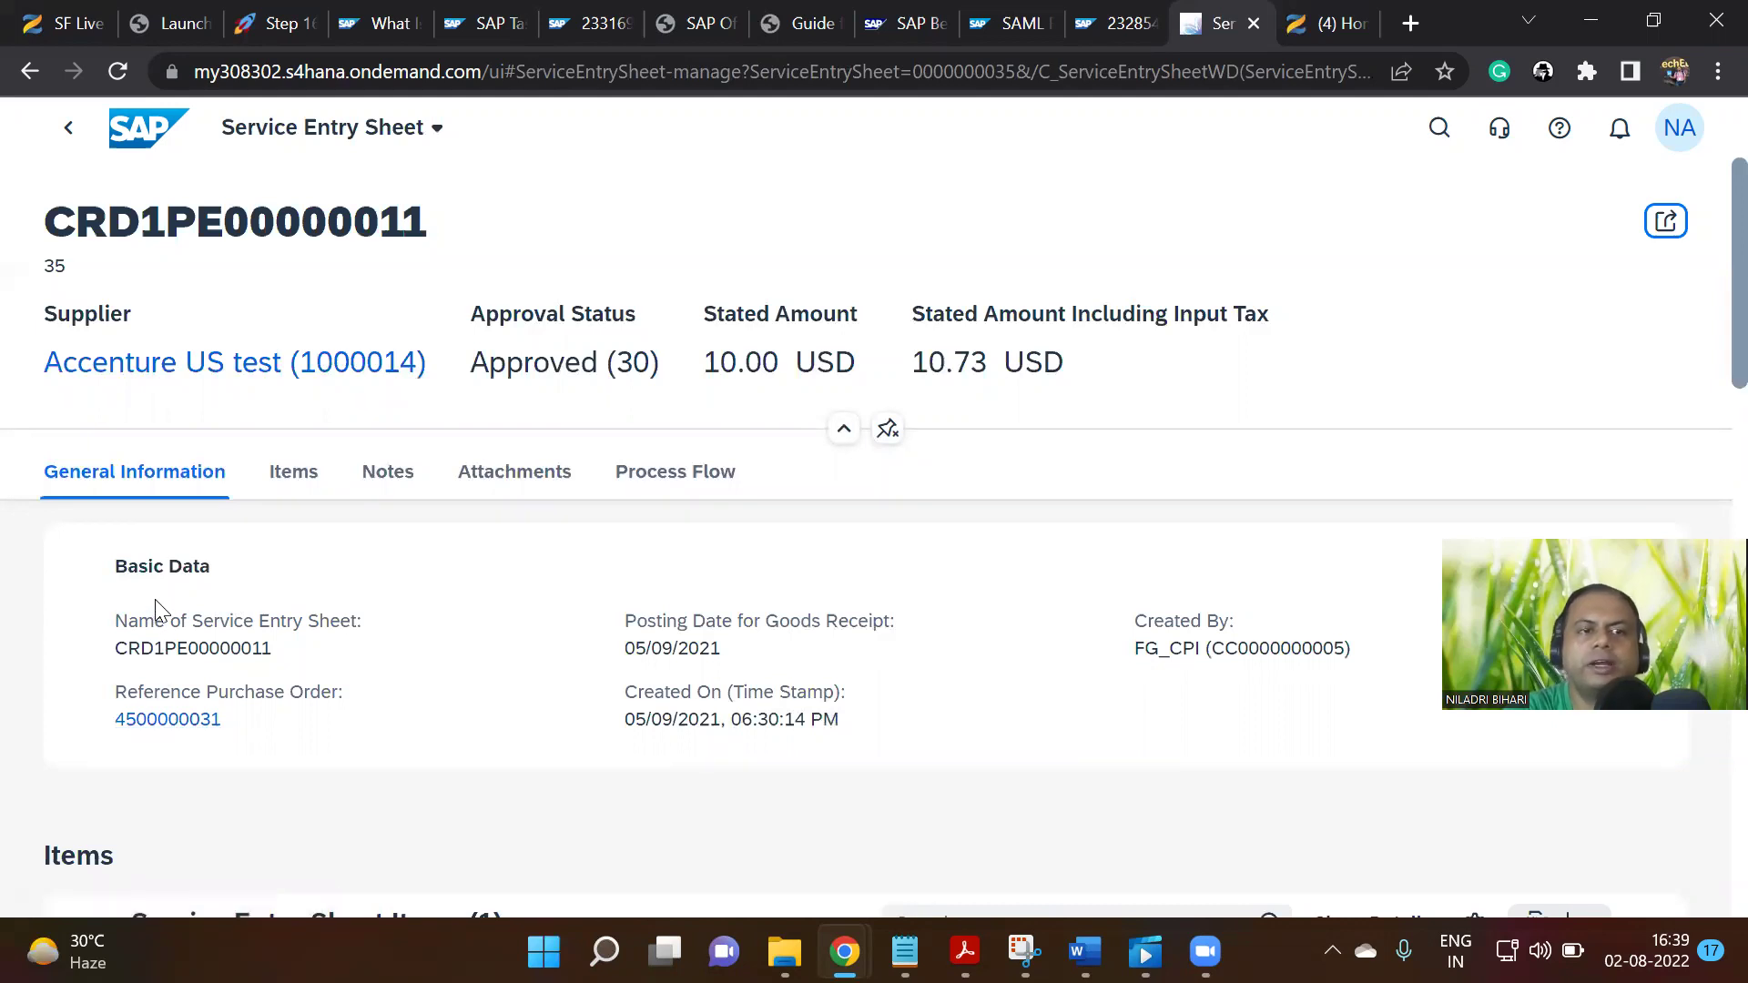
{"action": "right_click", "coordinate": [193, 720]}
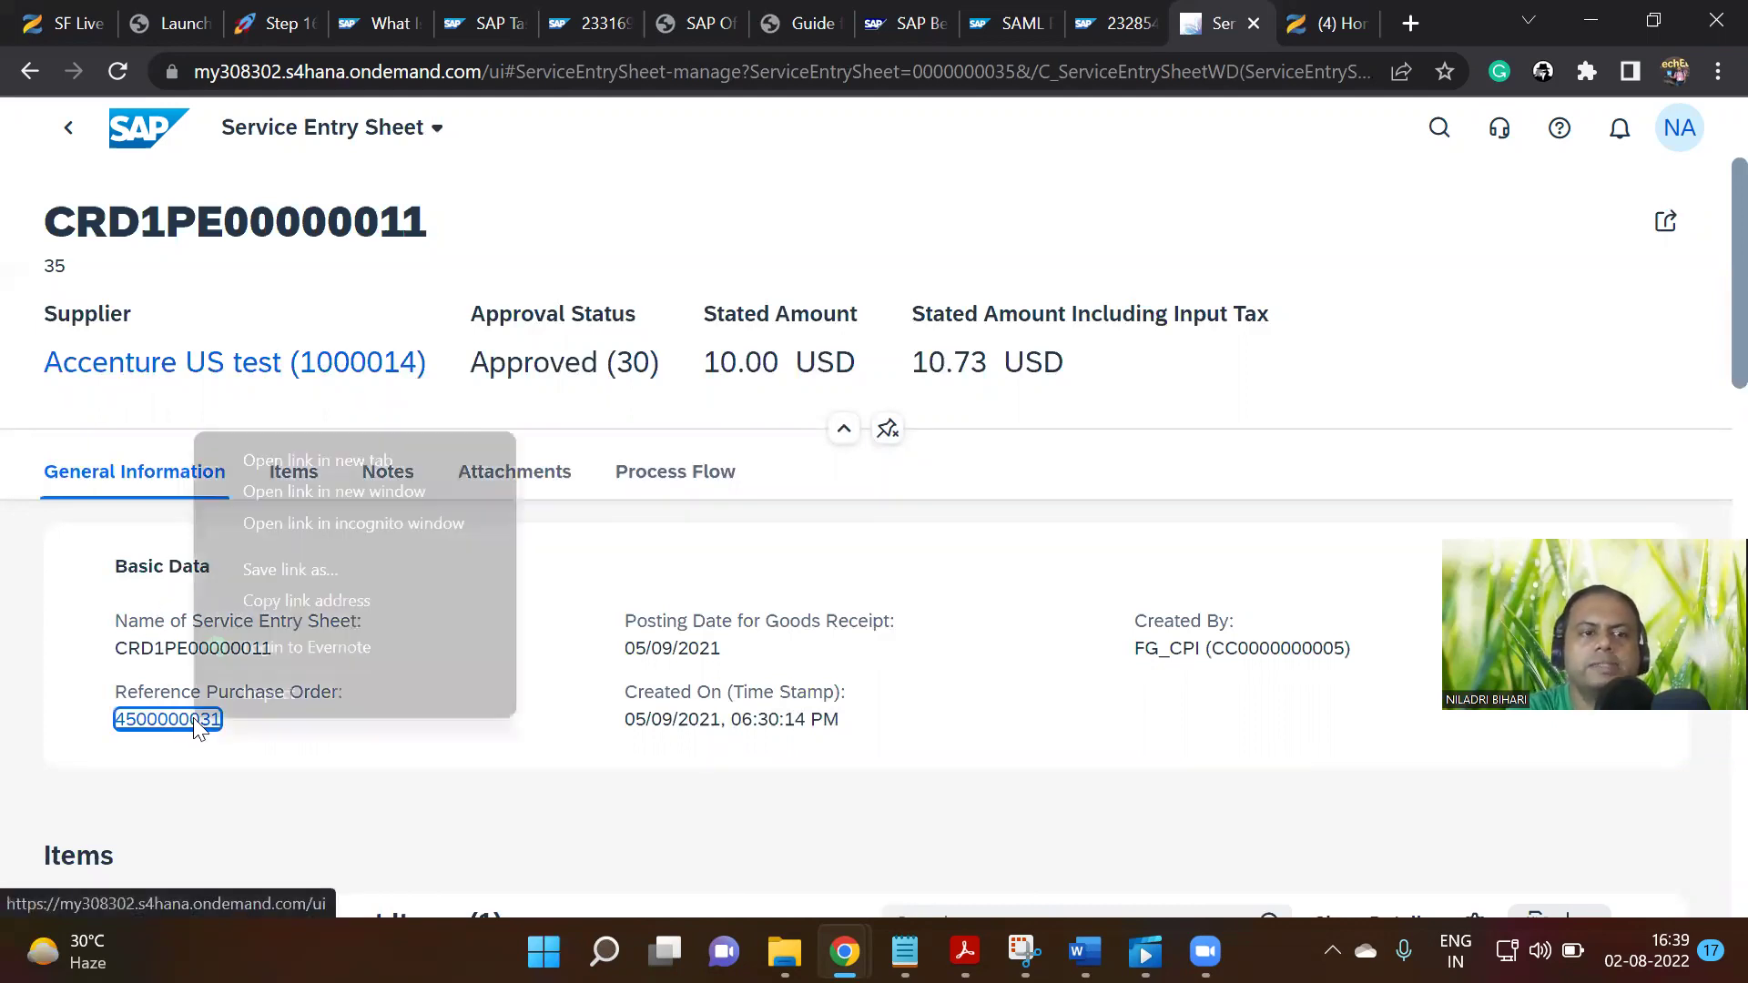
{"action": "left_click", "coordinate": [380, 455]}
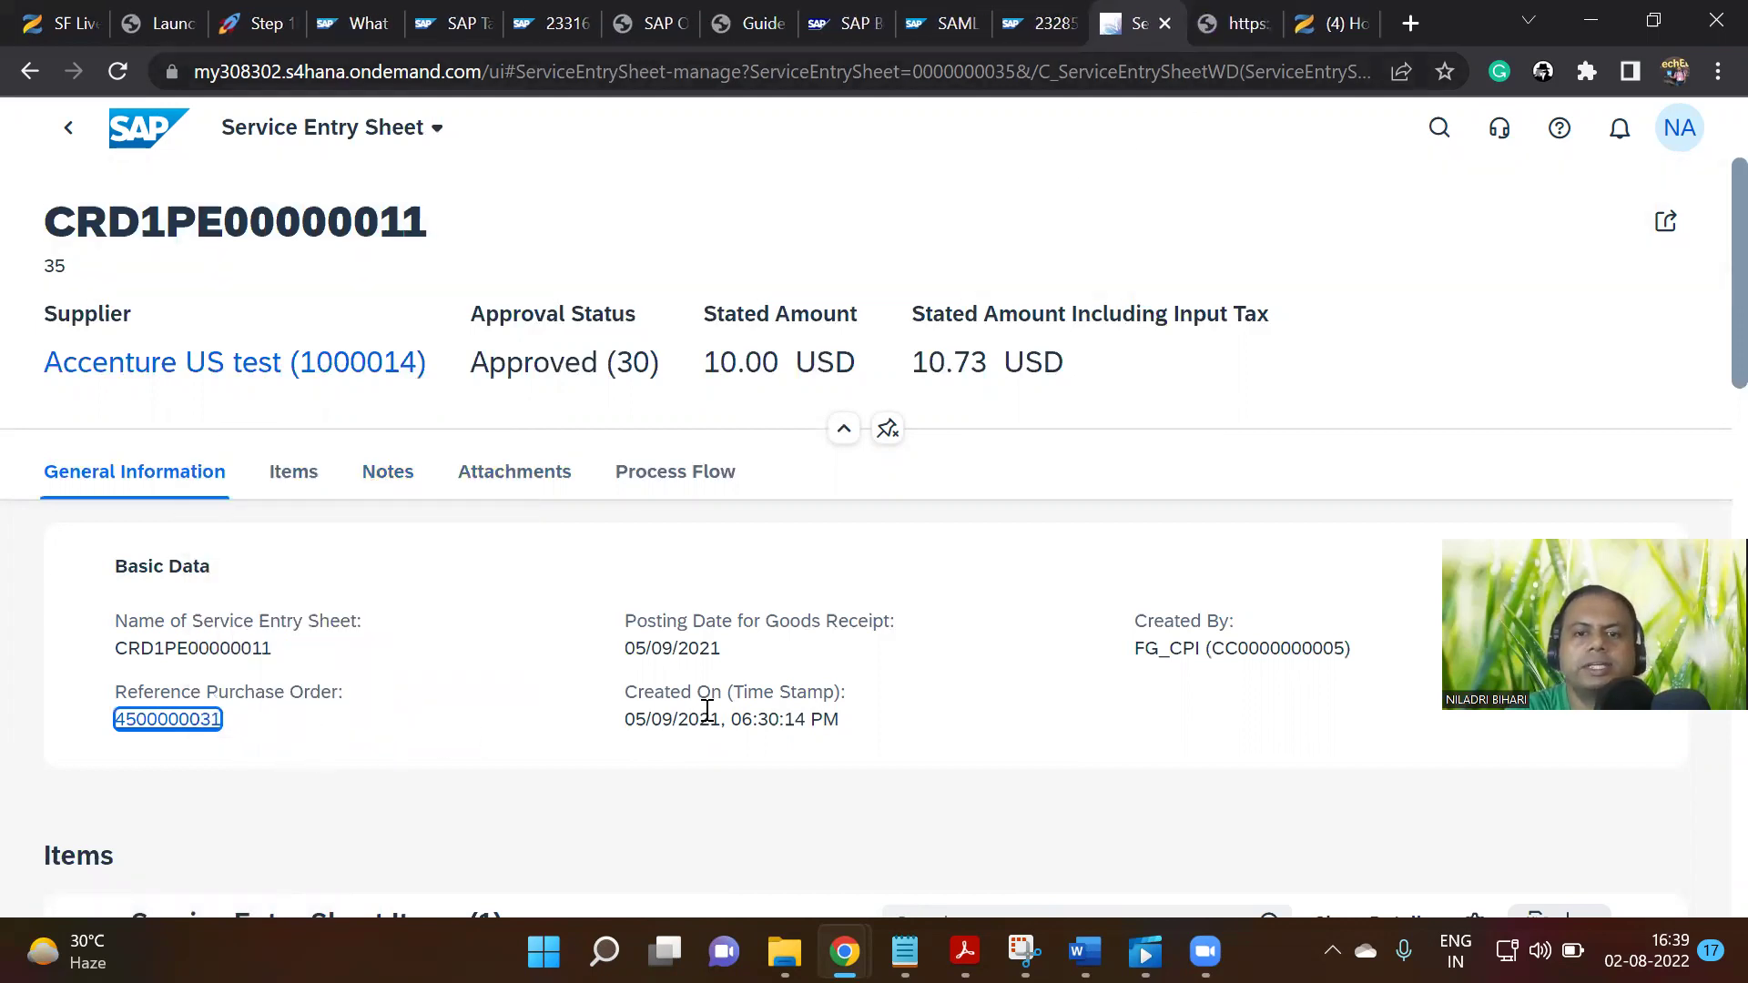
Check creator FG_CPI and open the even1 item's details from the sheet's Items section
{"action": "left_click_drag", "start_coordinate": [1137, 649], "coordinate": [1193, 649]}
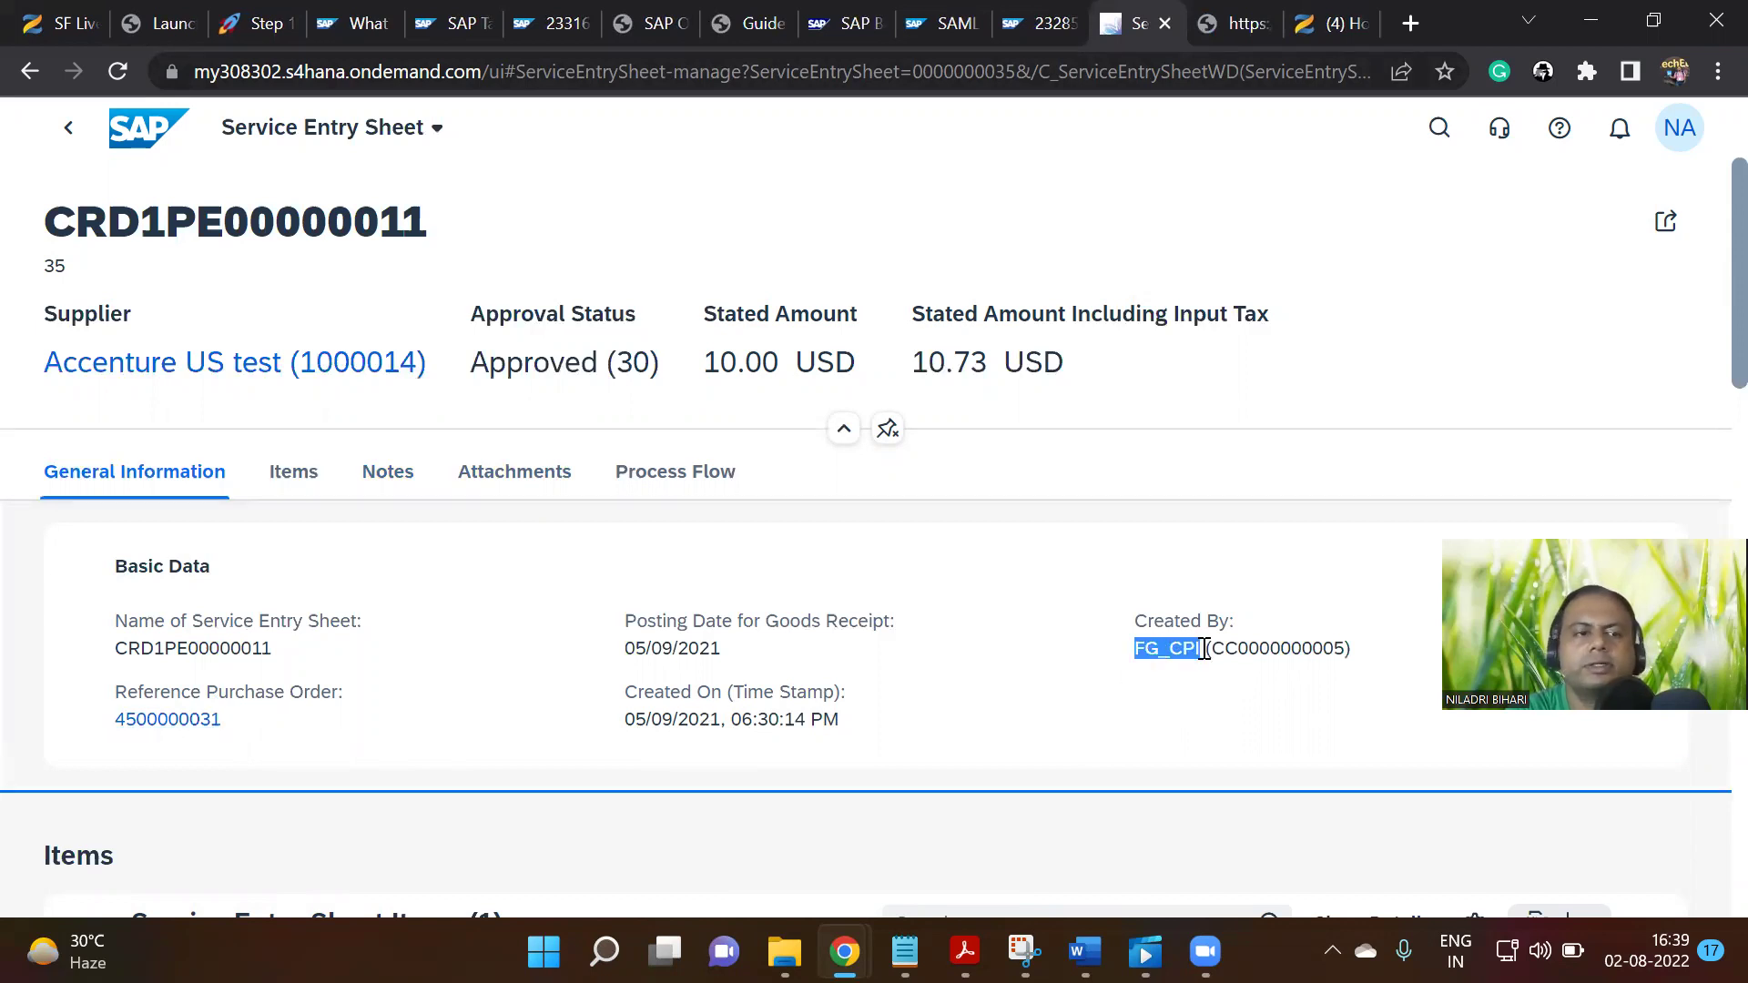
{"action": "scroll", "coordinate": [373, 706], "scroll_direction": "down", "scroll_amount": 5}
{"action": "scroll", "coordinate": [360, 683], "scroll_direction": "up", "scroll_amount": 5}
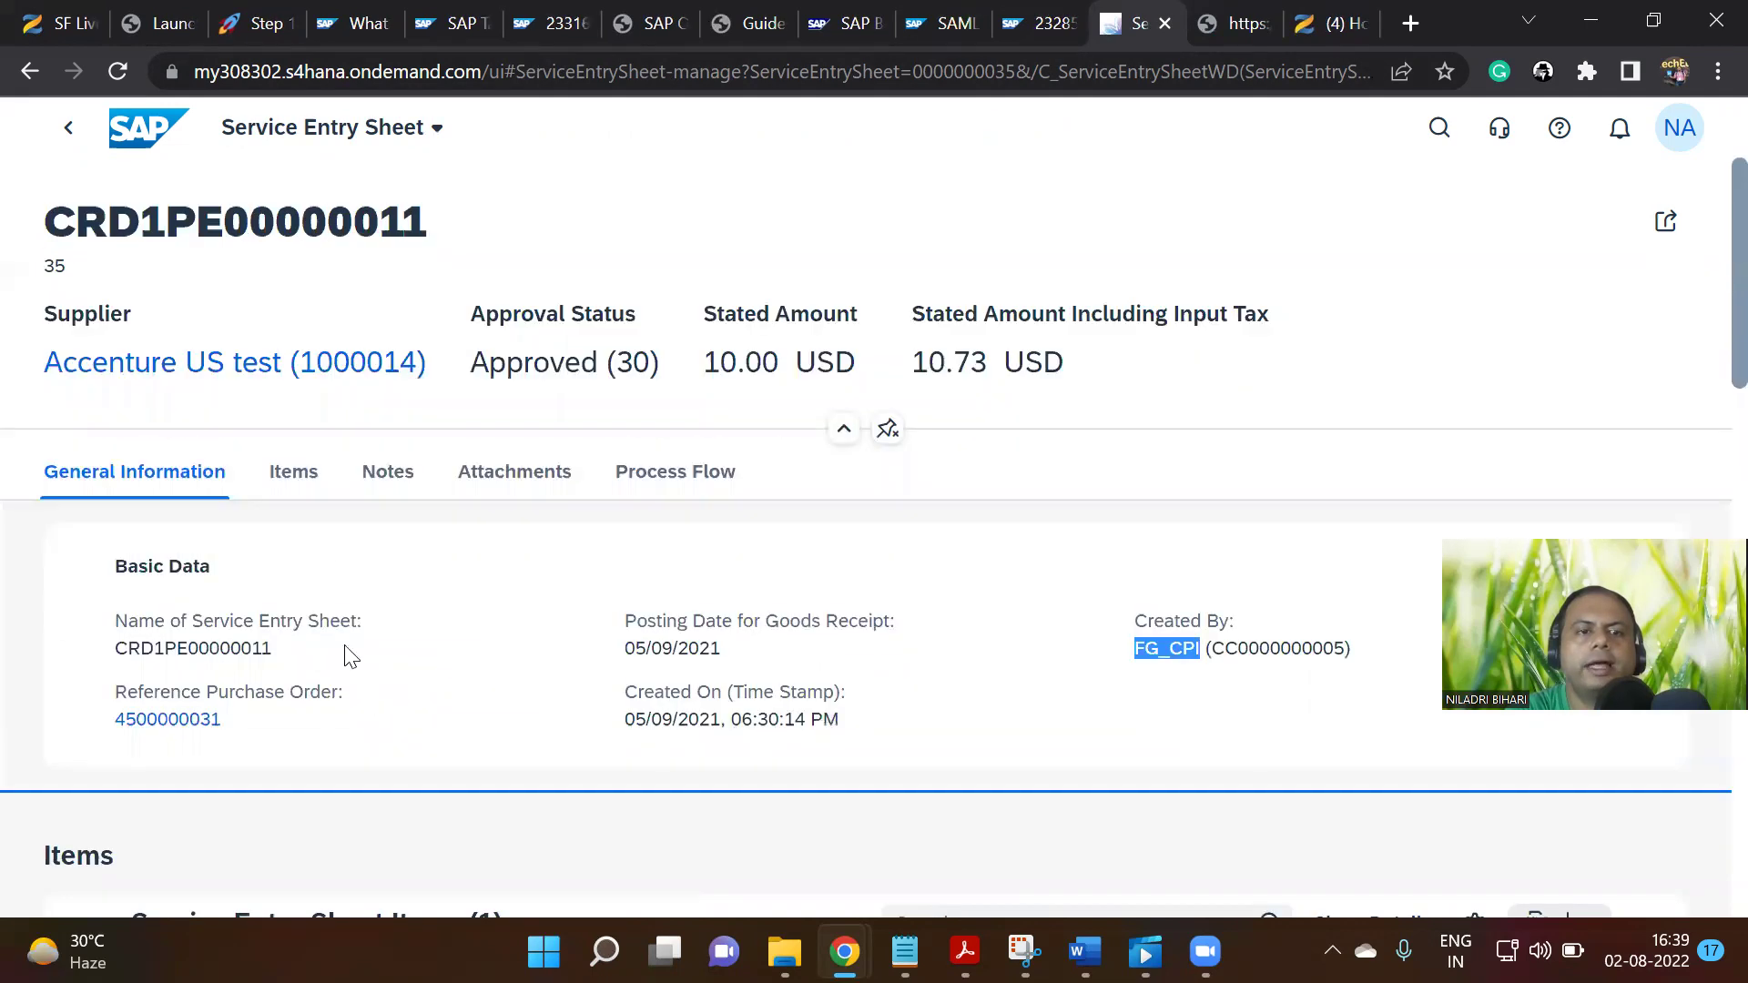
{"action": "left_click", "coordinate": [293, 472]}
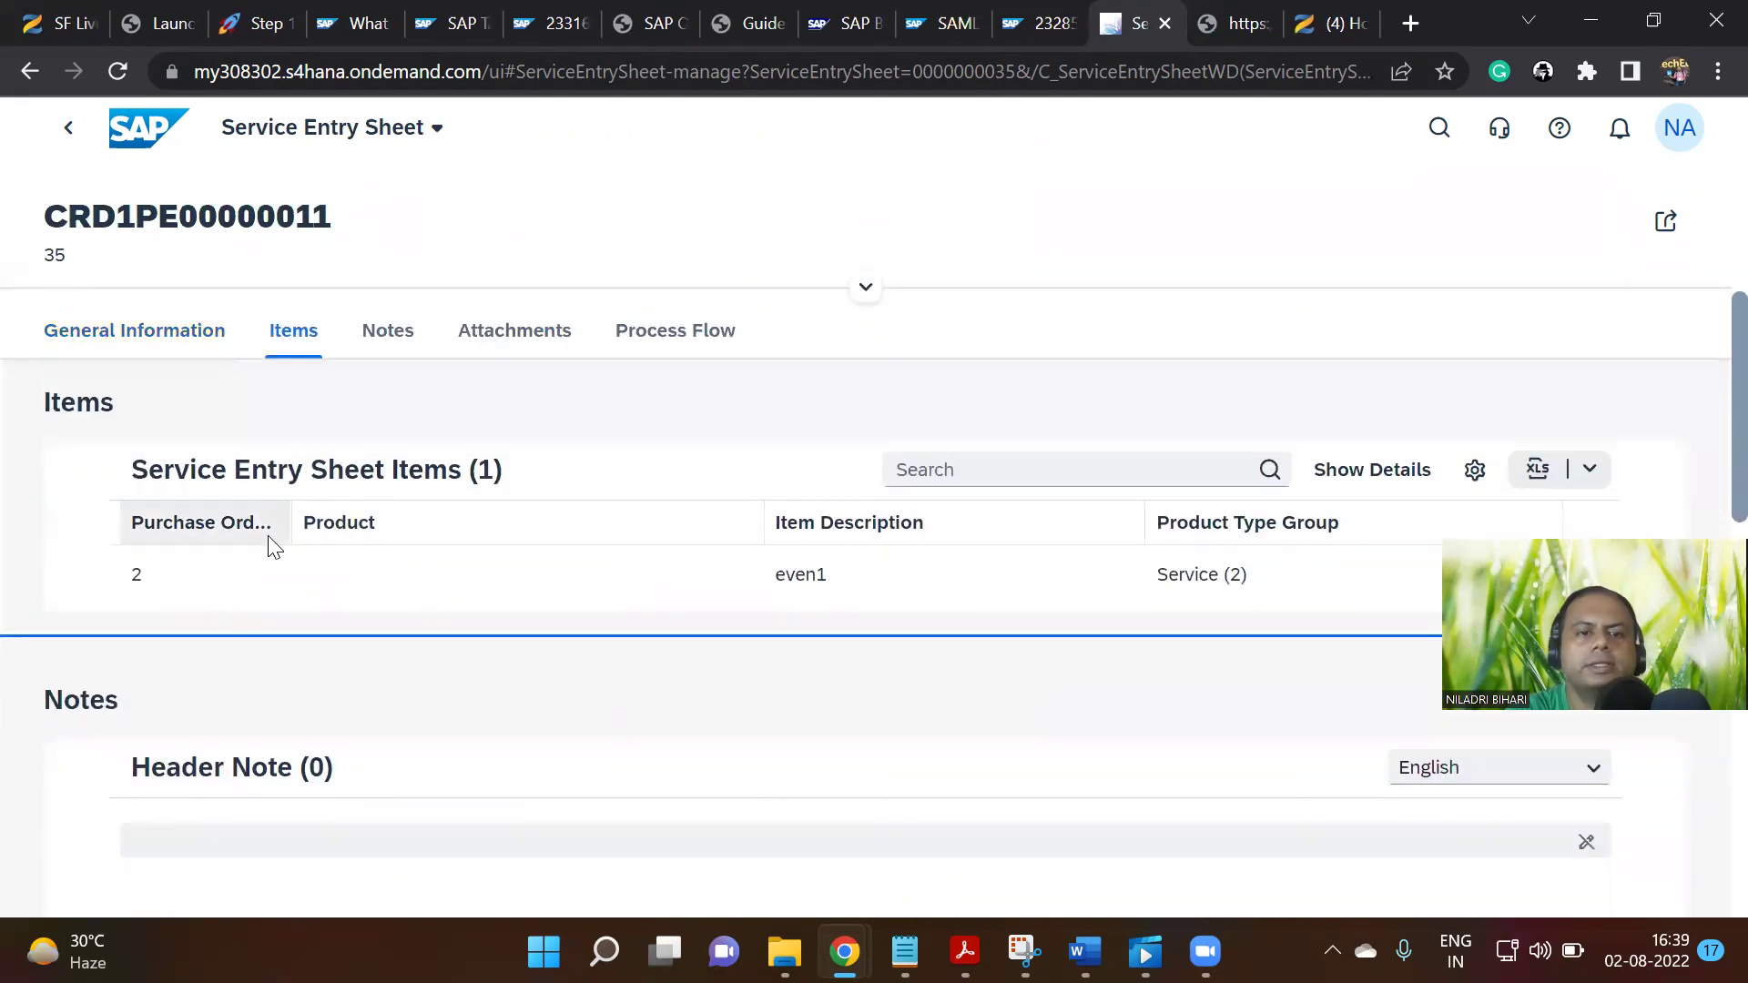
{"action": "left_click", "coordinate": [407, 592]}
{"action": "key", "text": "ctrl+Tab"}
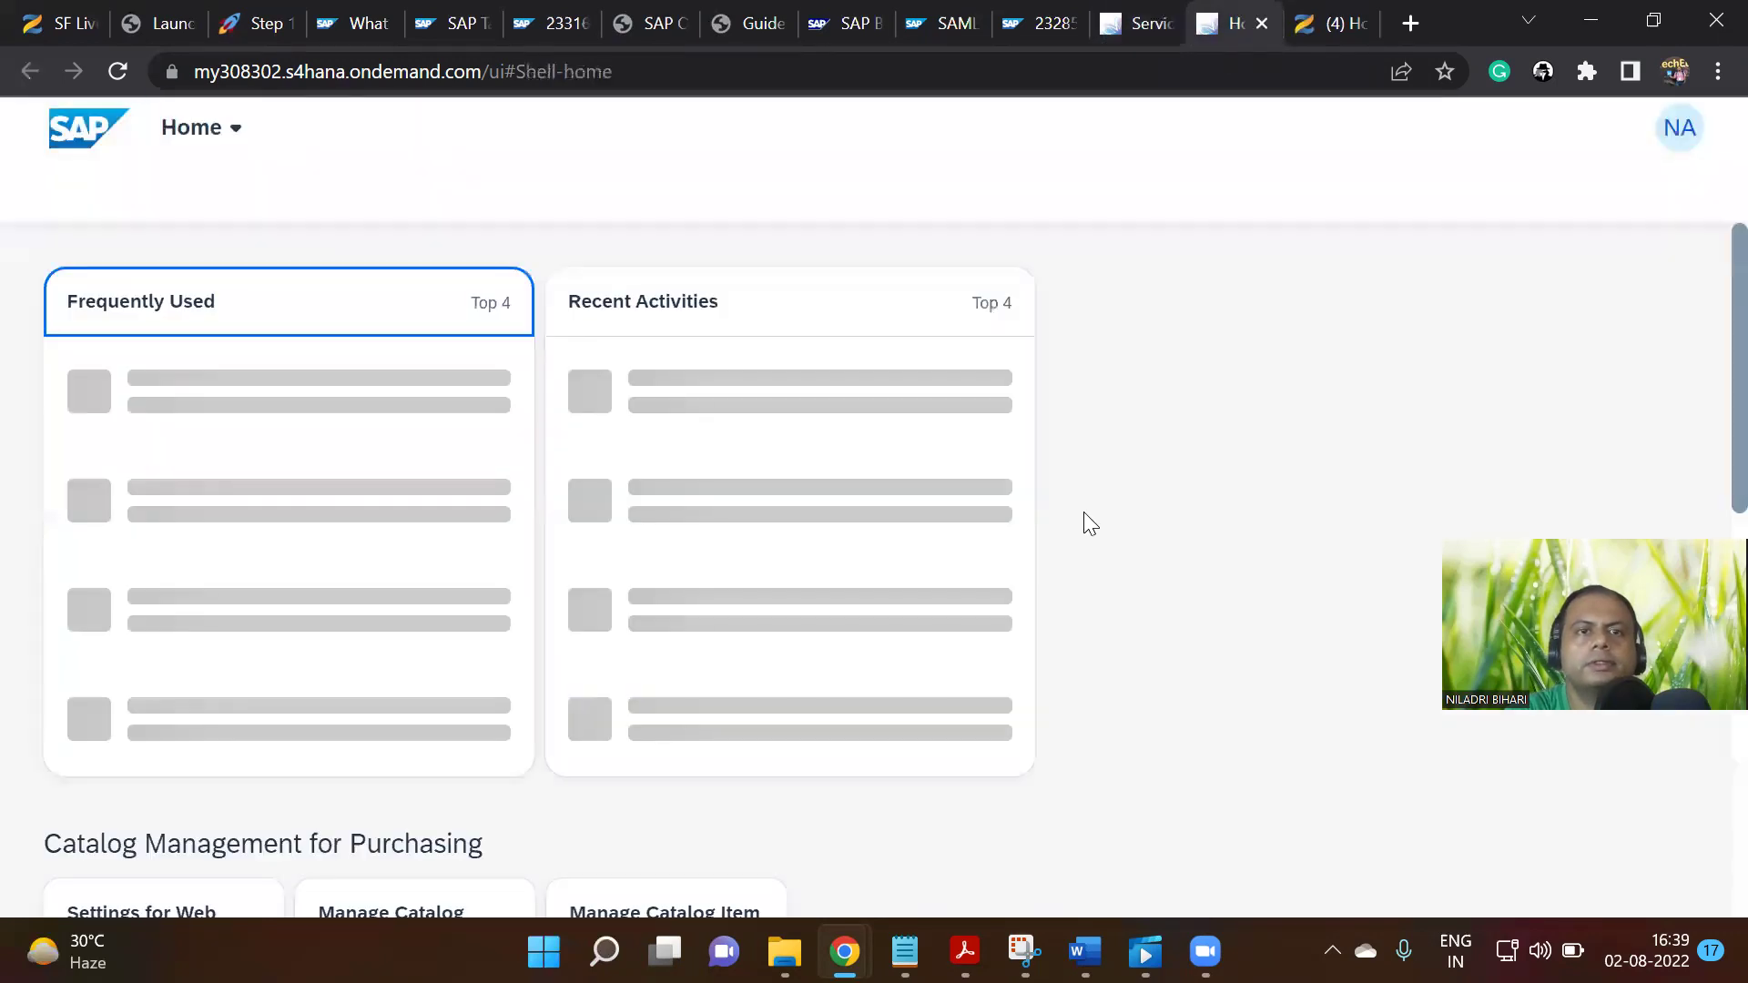
{"action": "left_click", "coordinate": [1145, 13]}
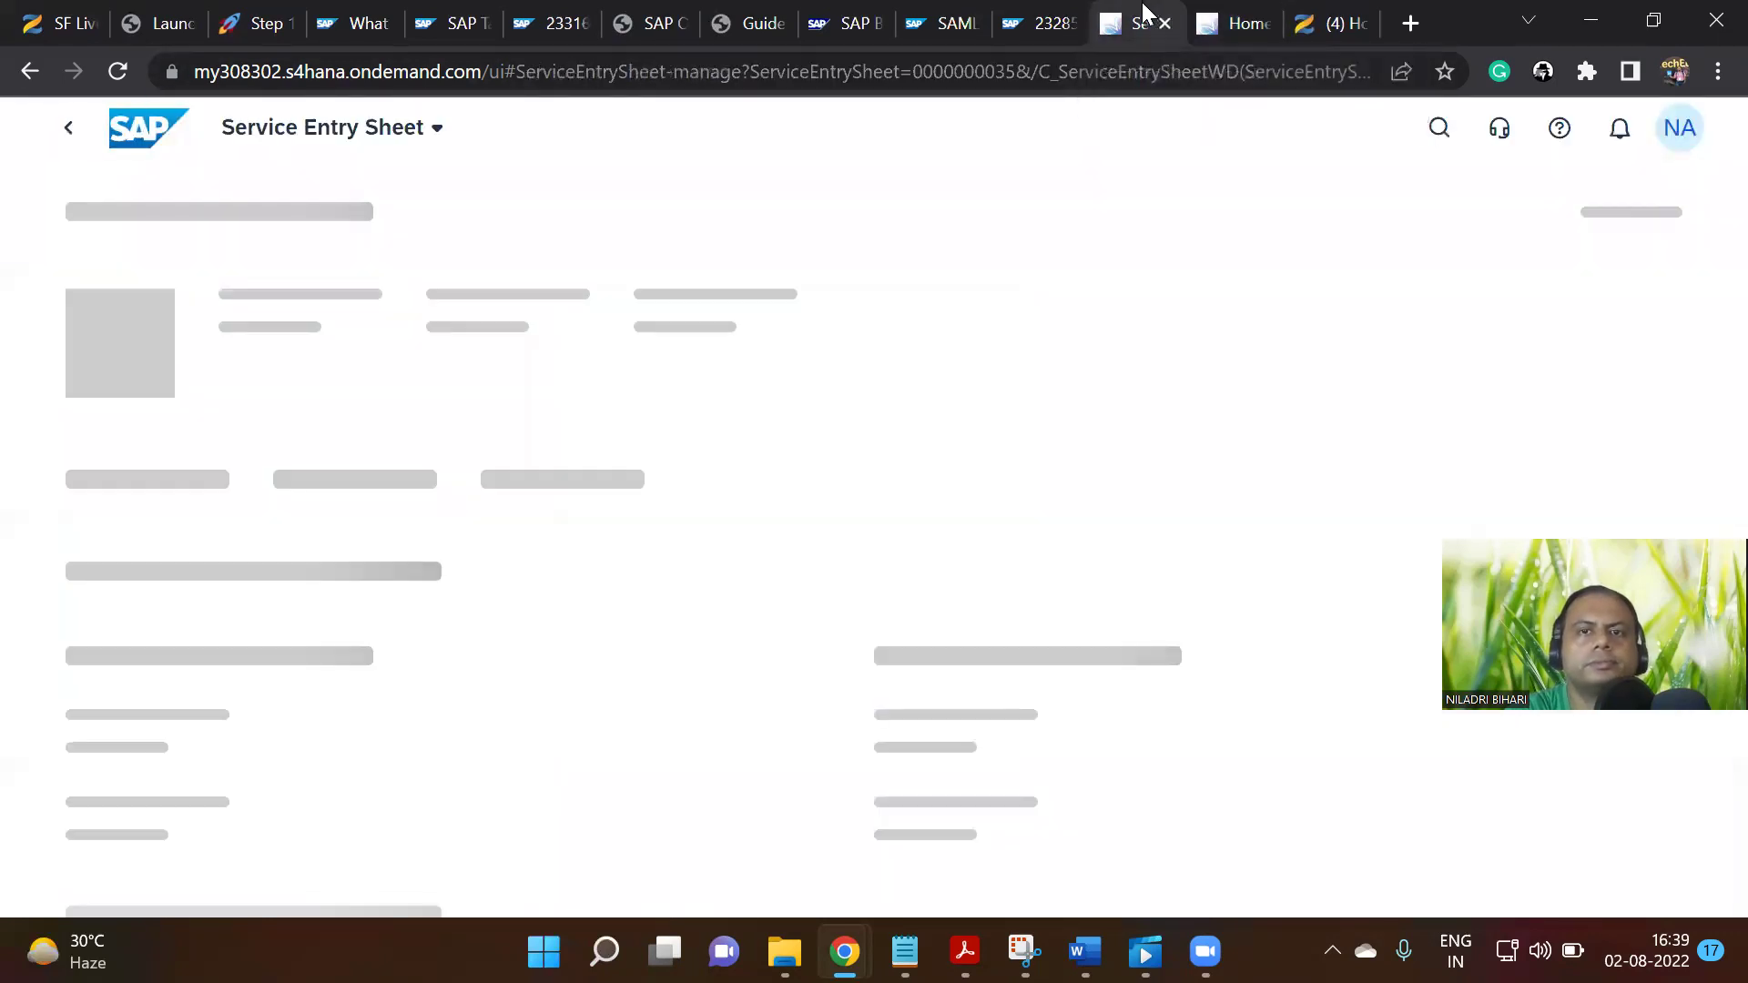
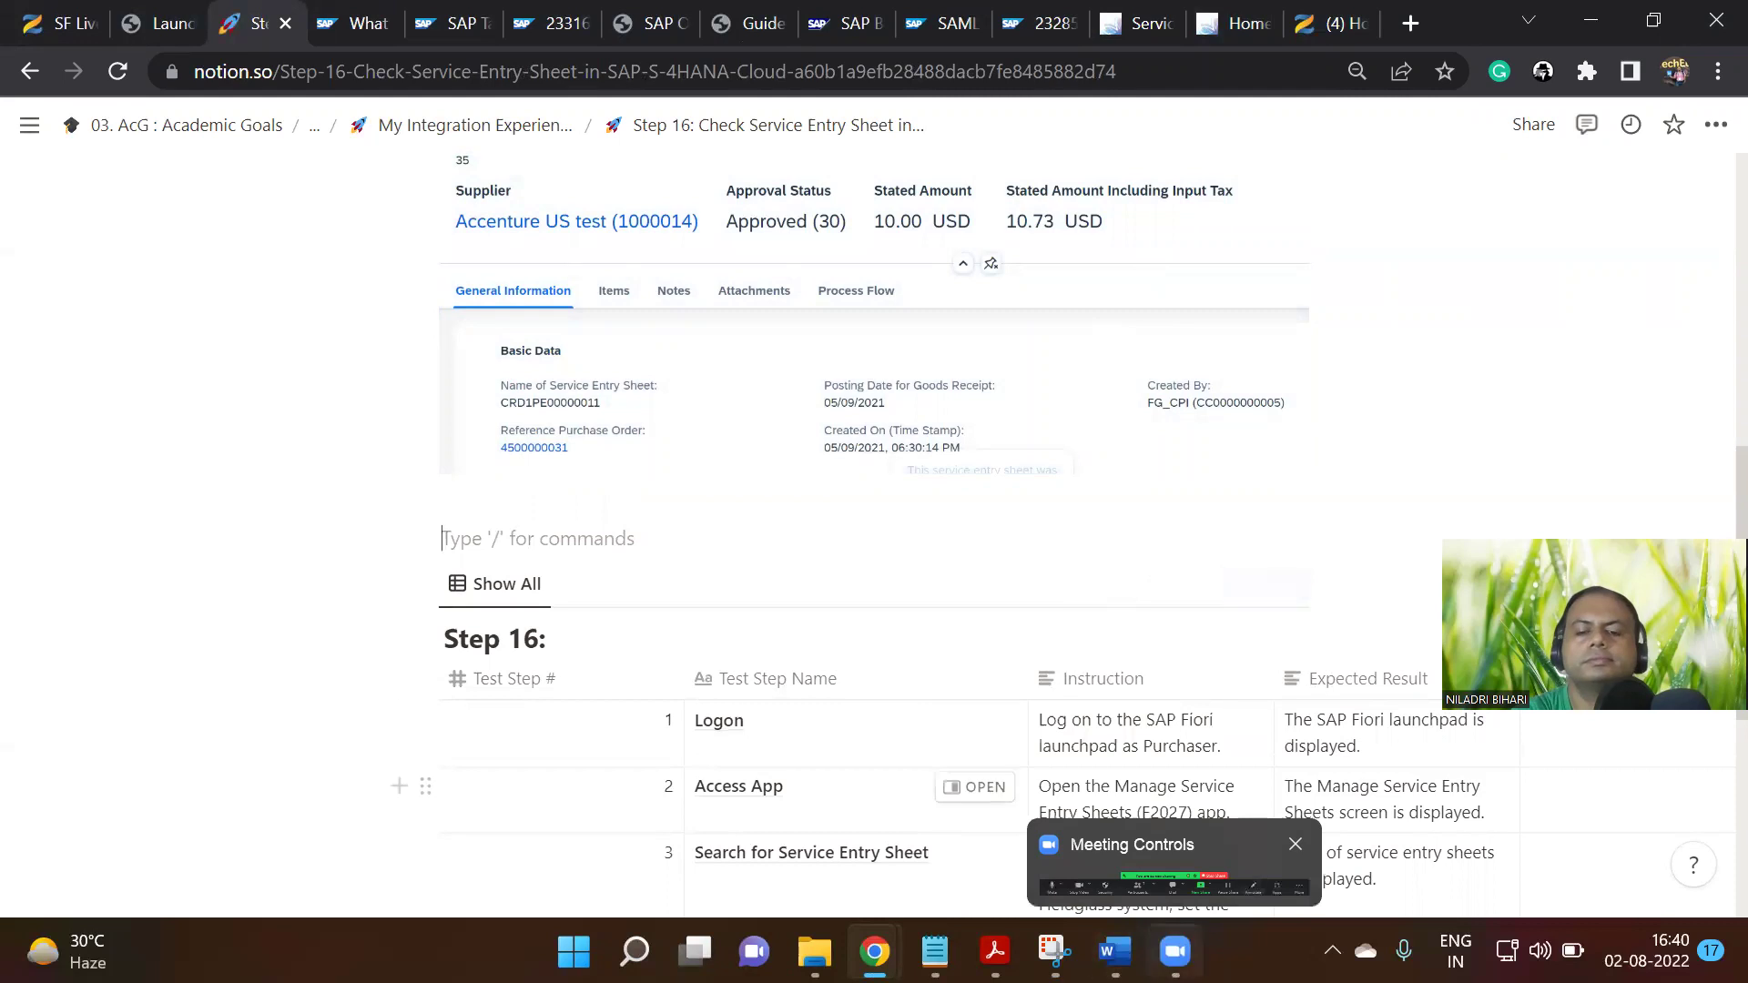
Switch to the SAP service entry sheet CRD1PE00000011 tab in Chrome
{"action": "left_click", "coordinate": [1157, 26]}
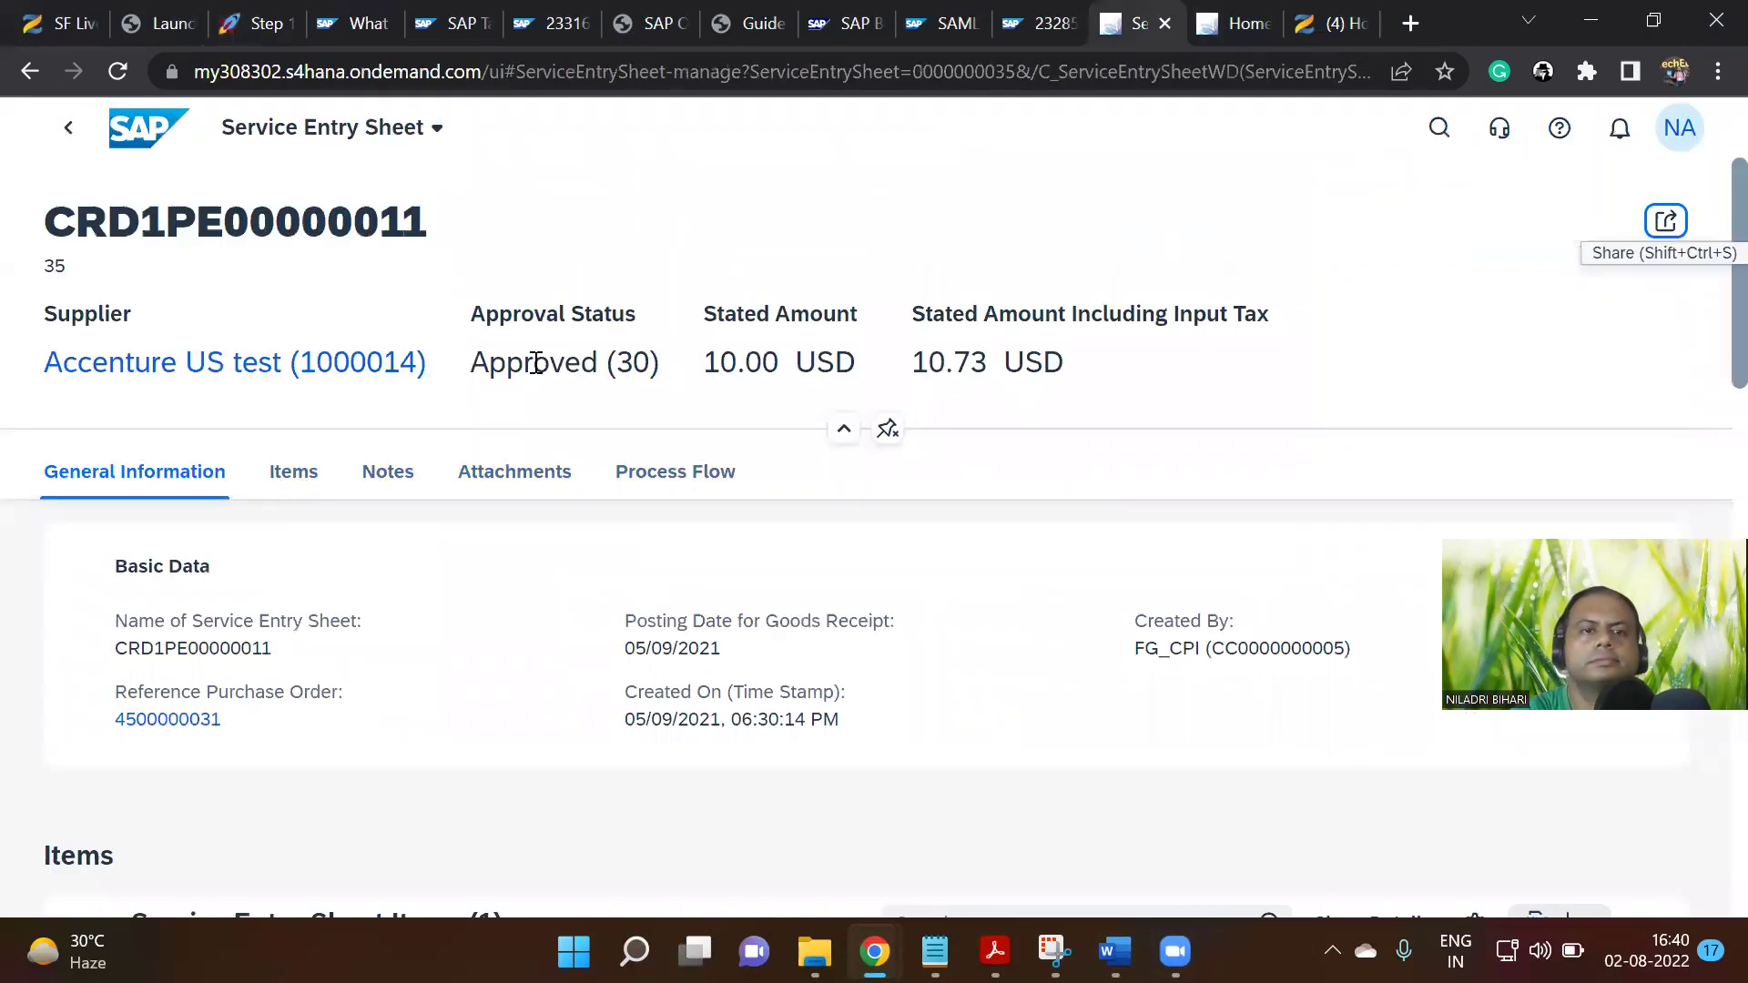
Collapse and re-expand the header of sheet CRD1PE00000011, then jump to its Items section
{"action": "left_click", "coordinate": [844, 428]}
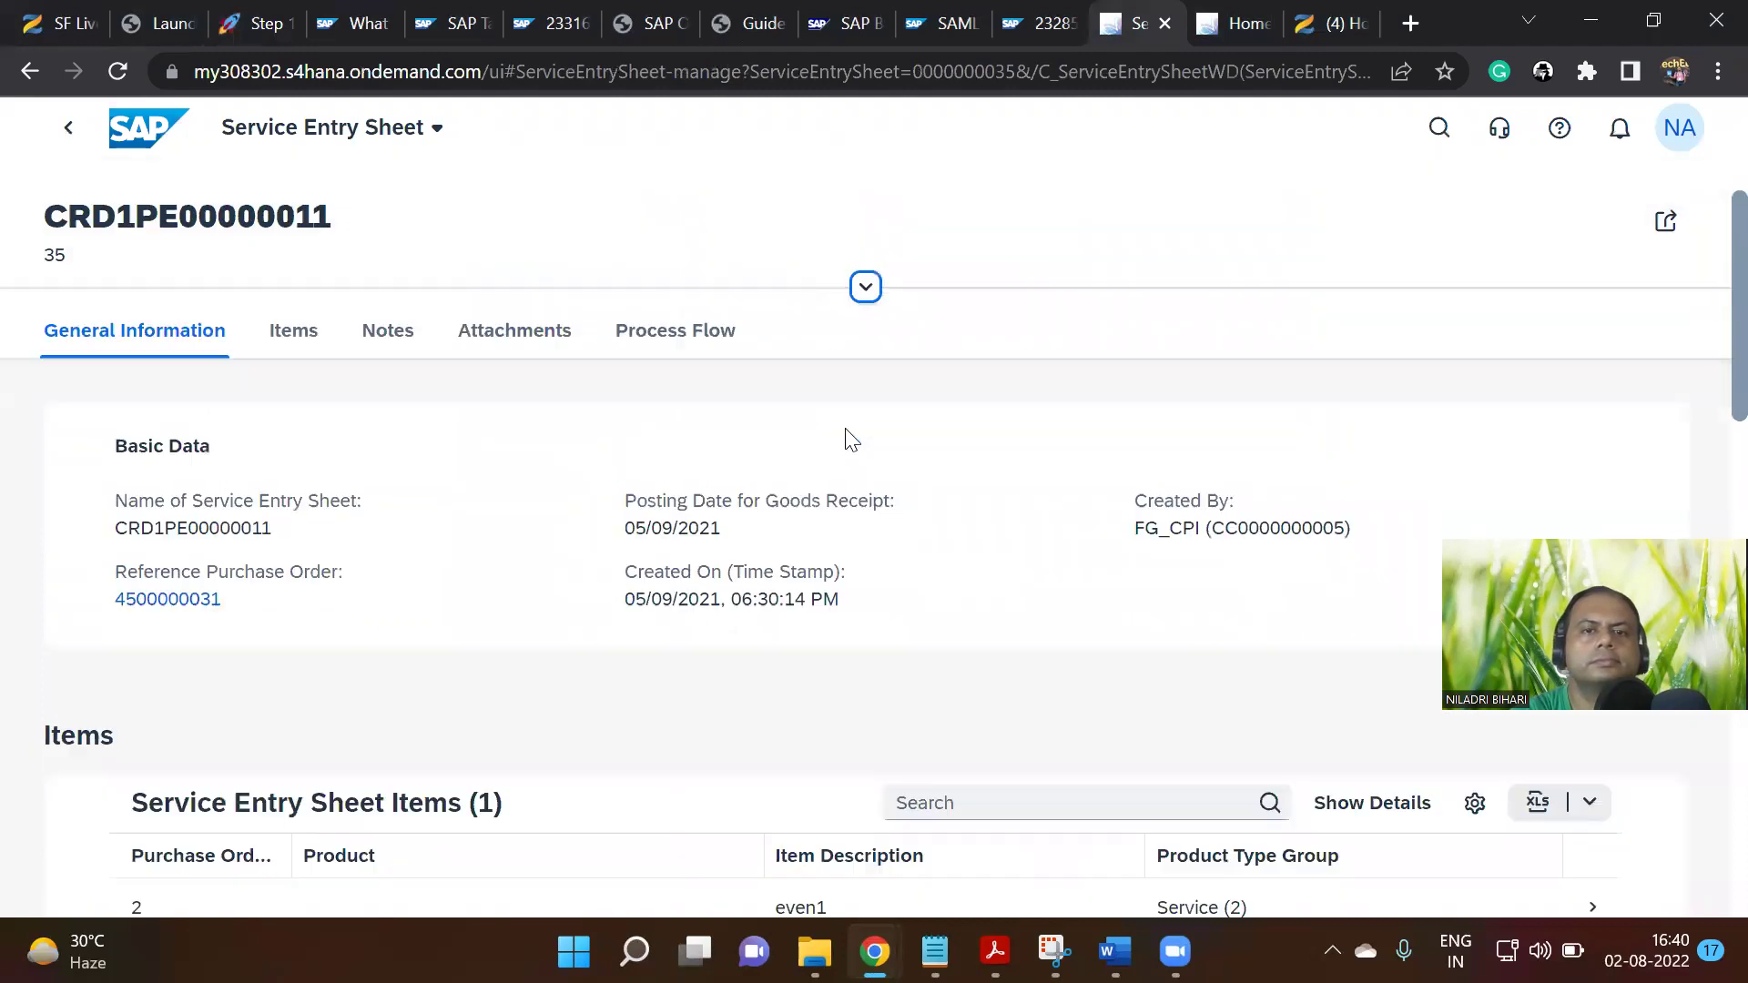
{"action": "left_click", "coordinate": [866, 286]}
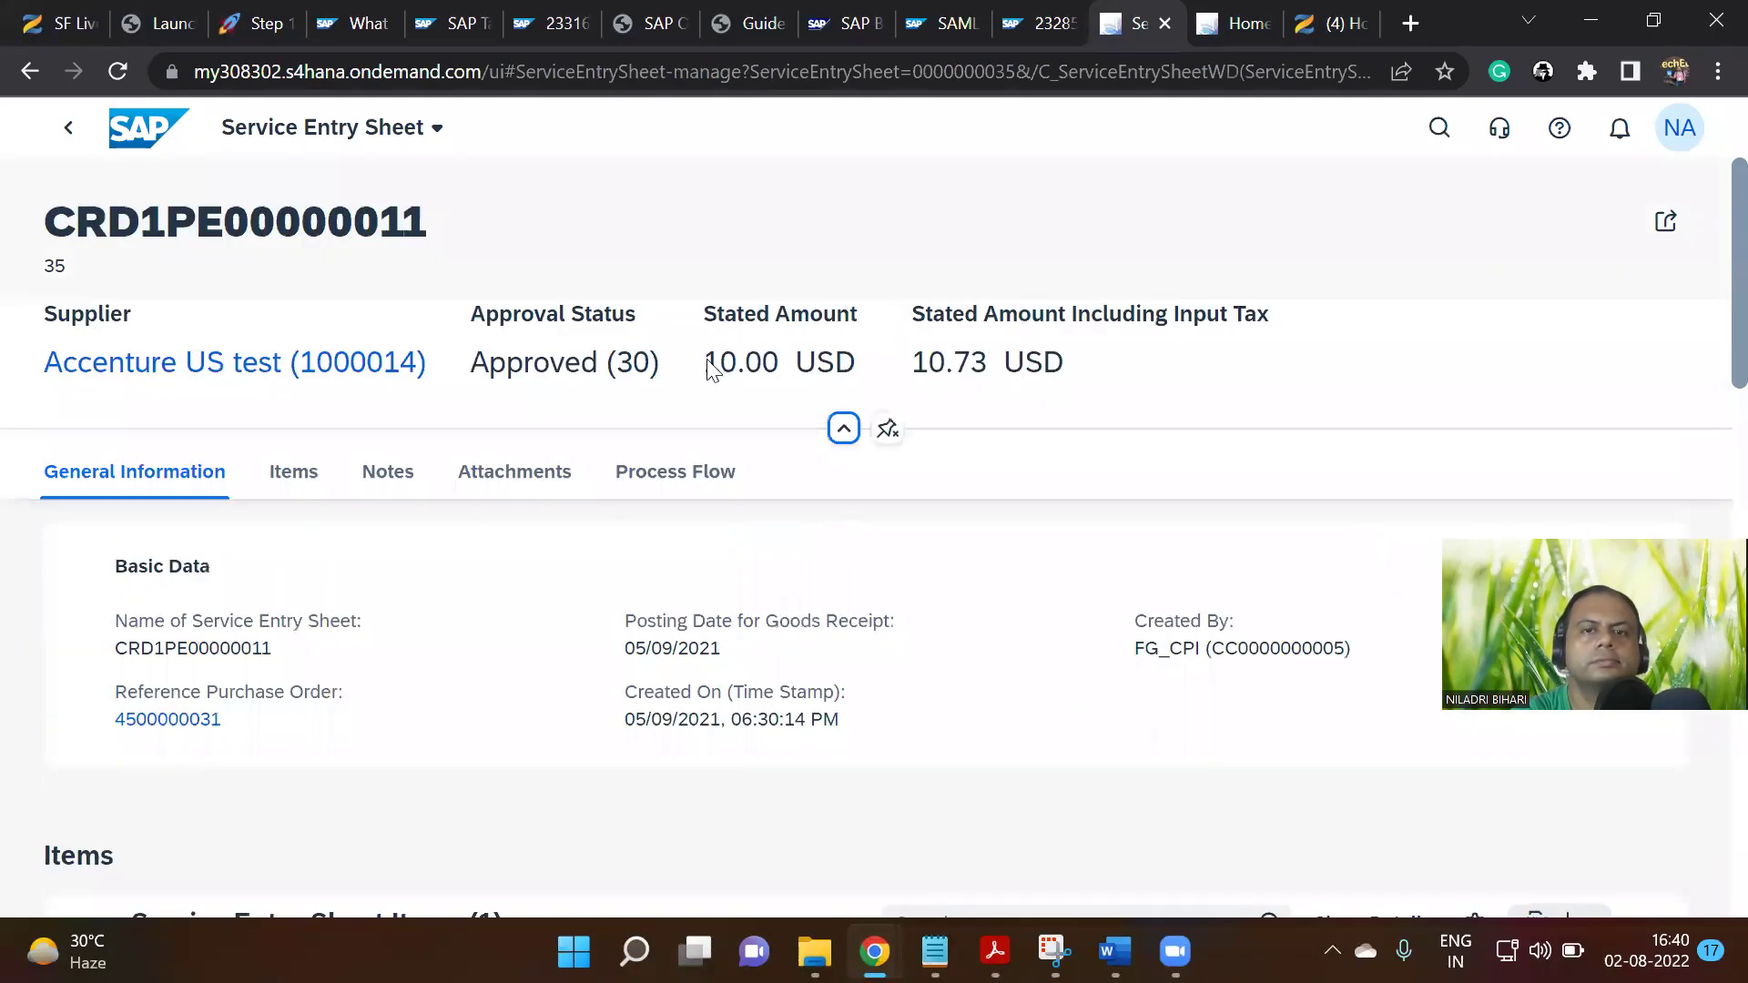
{"action": "left_click", "coordinate": [290, 477]}
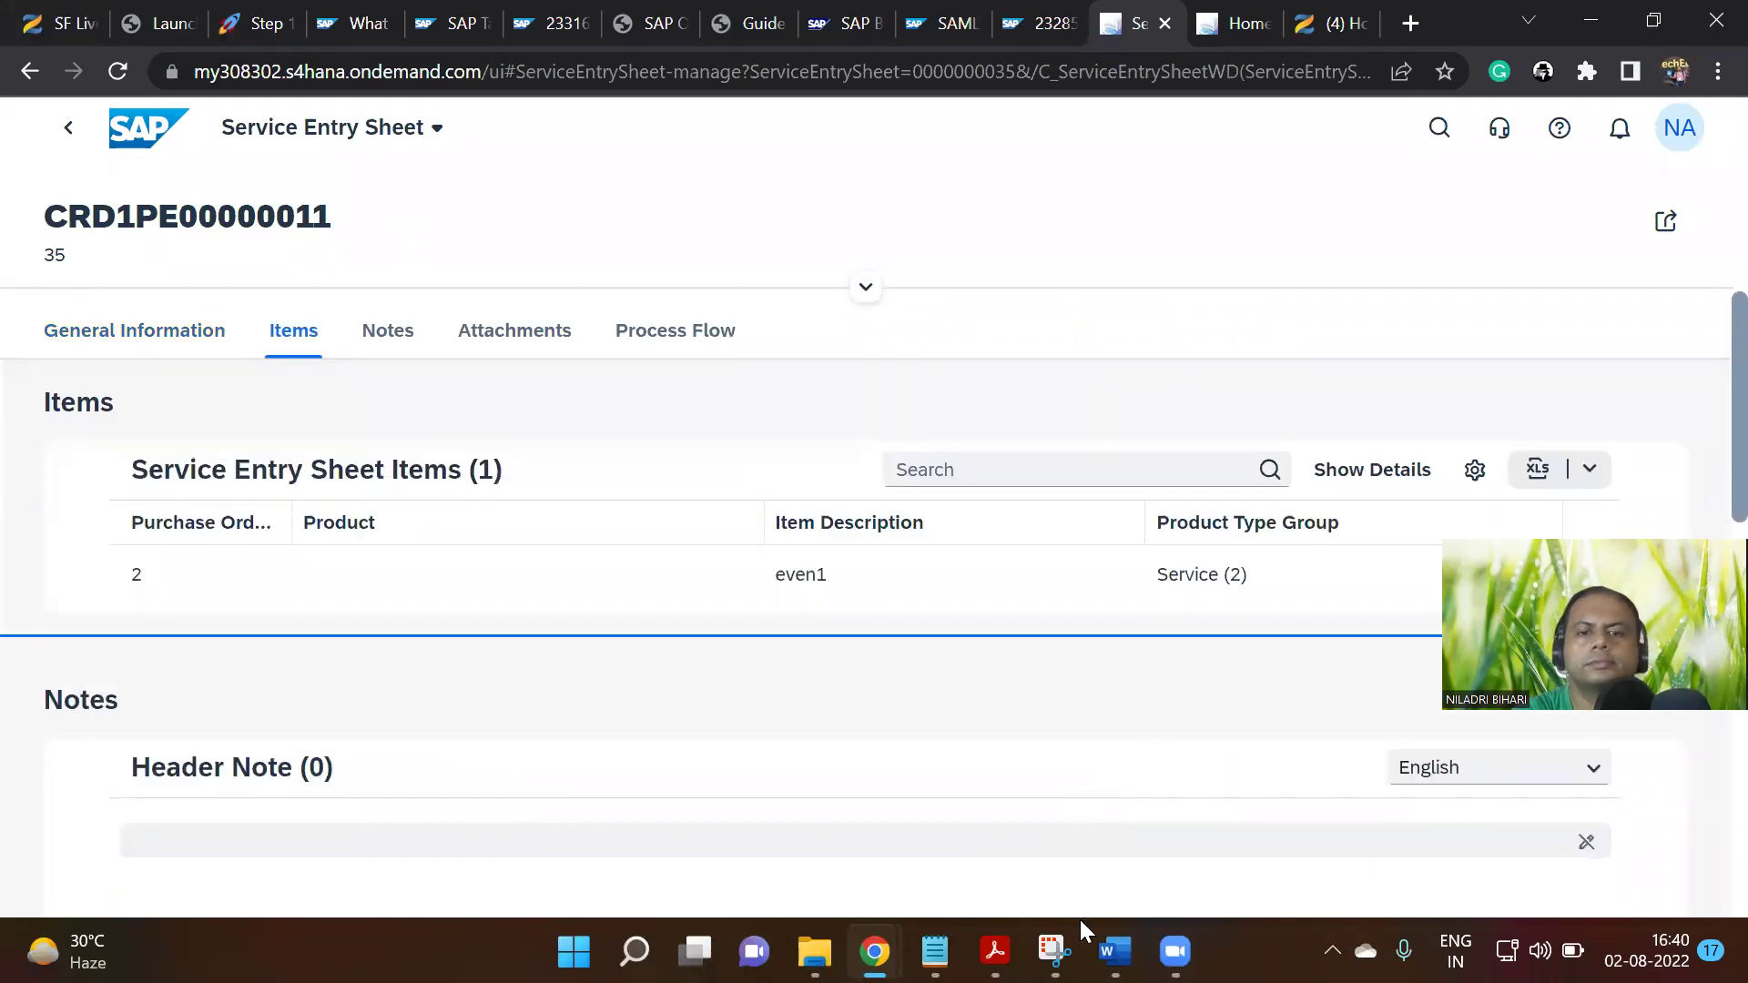
Screenshot the Items section listing item even1 under Service (2)
{"action": "left_click", "coordinate": [1054, 951]}
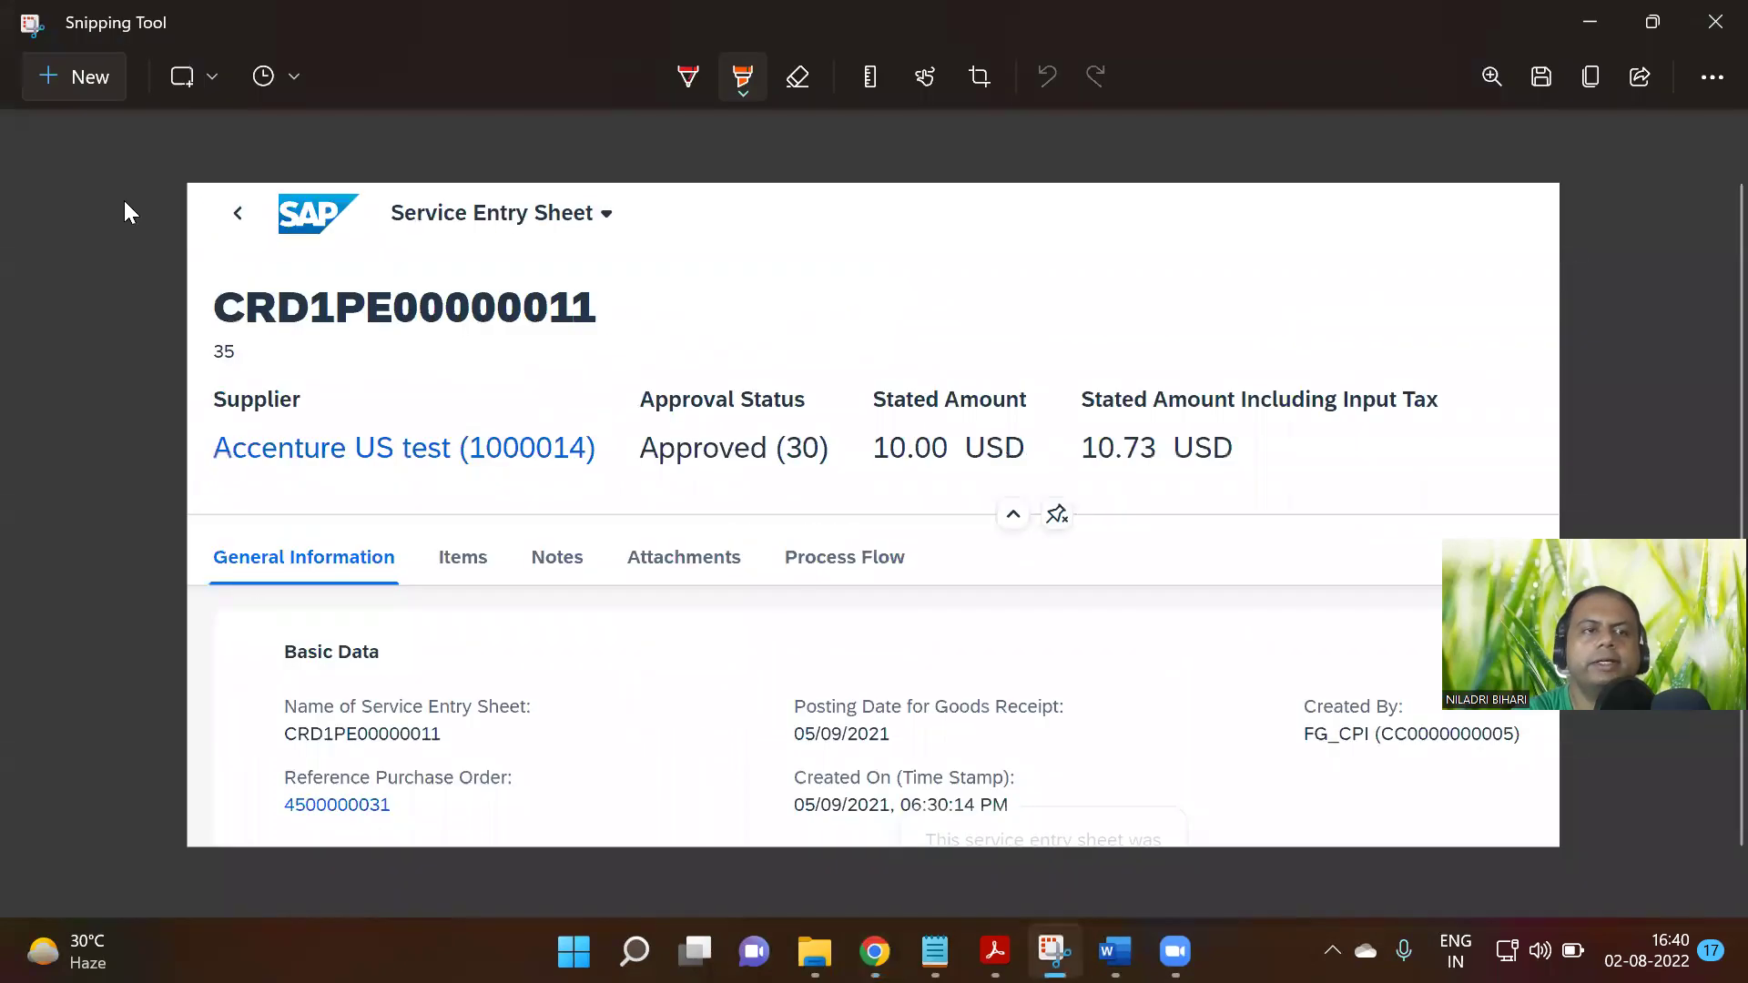
{"action": "left_click", "coordinate": [68, 89]}
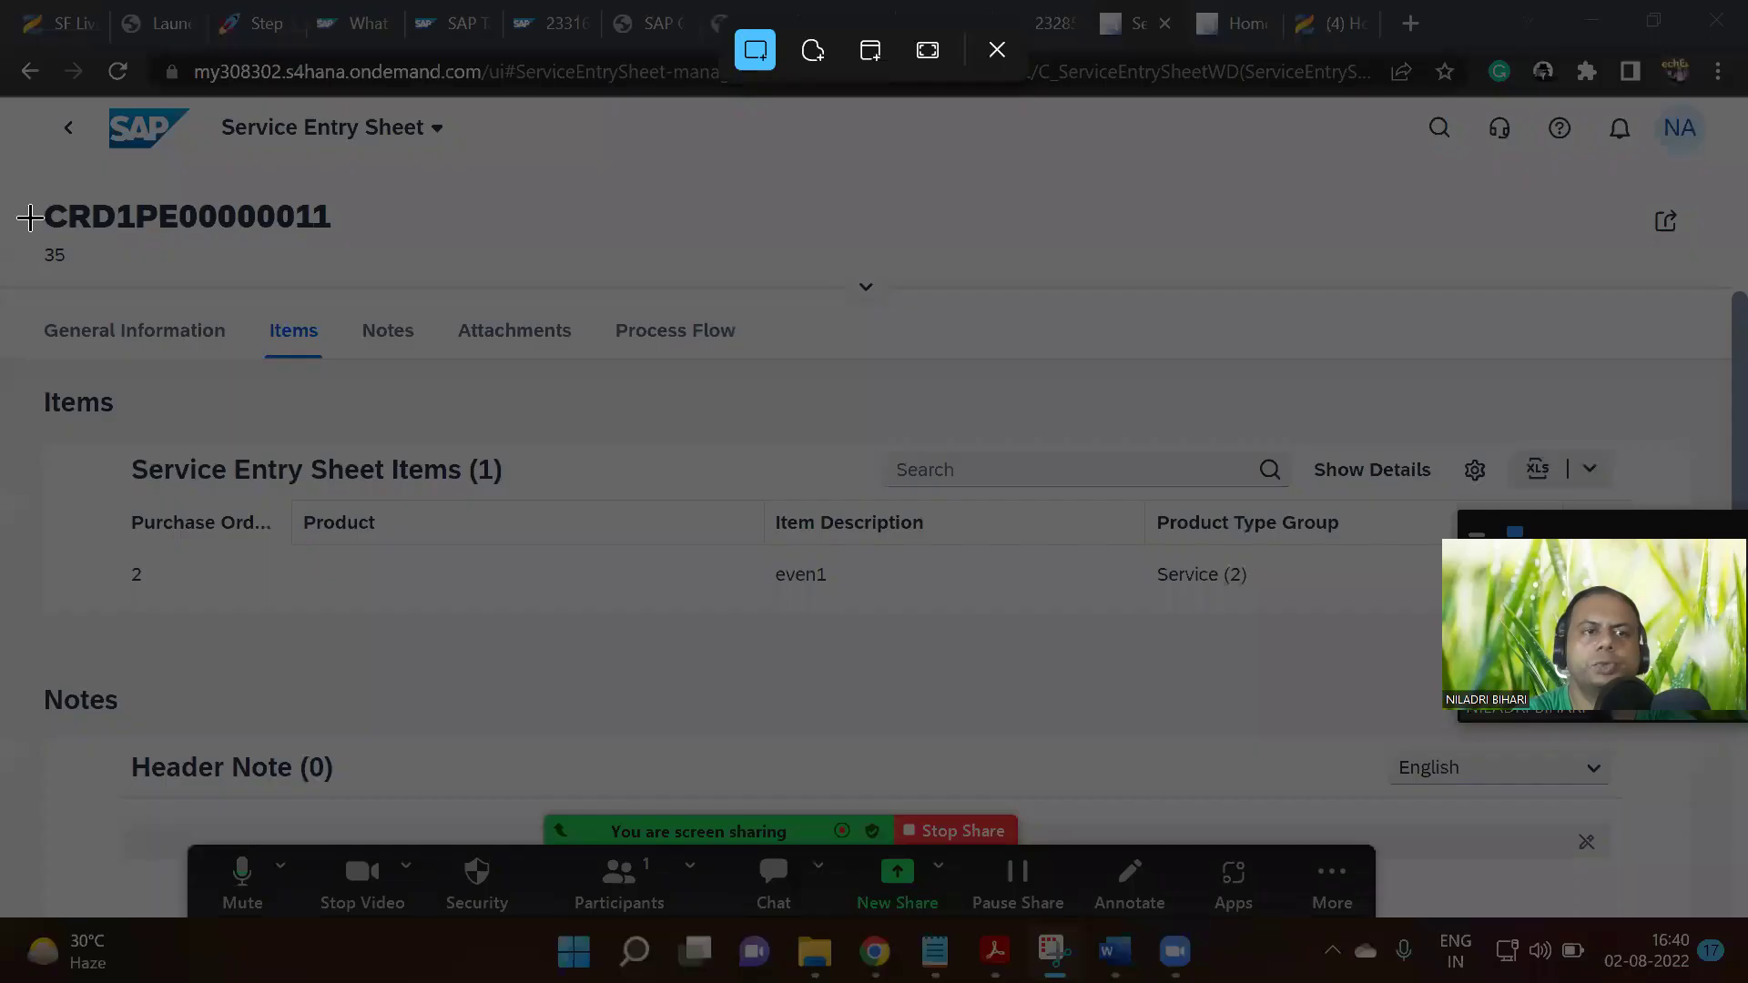
{"action": "left_click_drag", "start_coordinate": [27, 183], "coordinate": [1407, 792]}
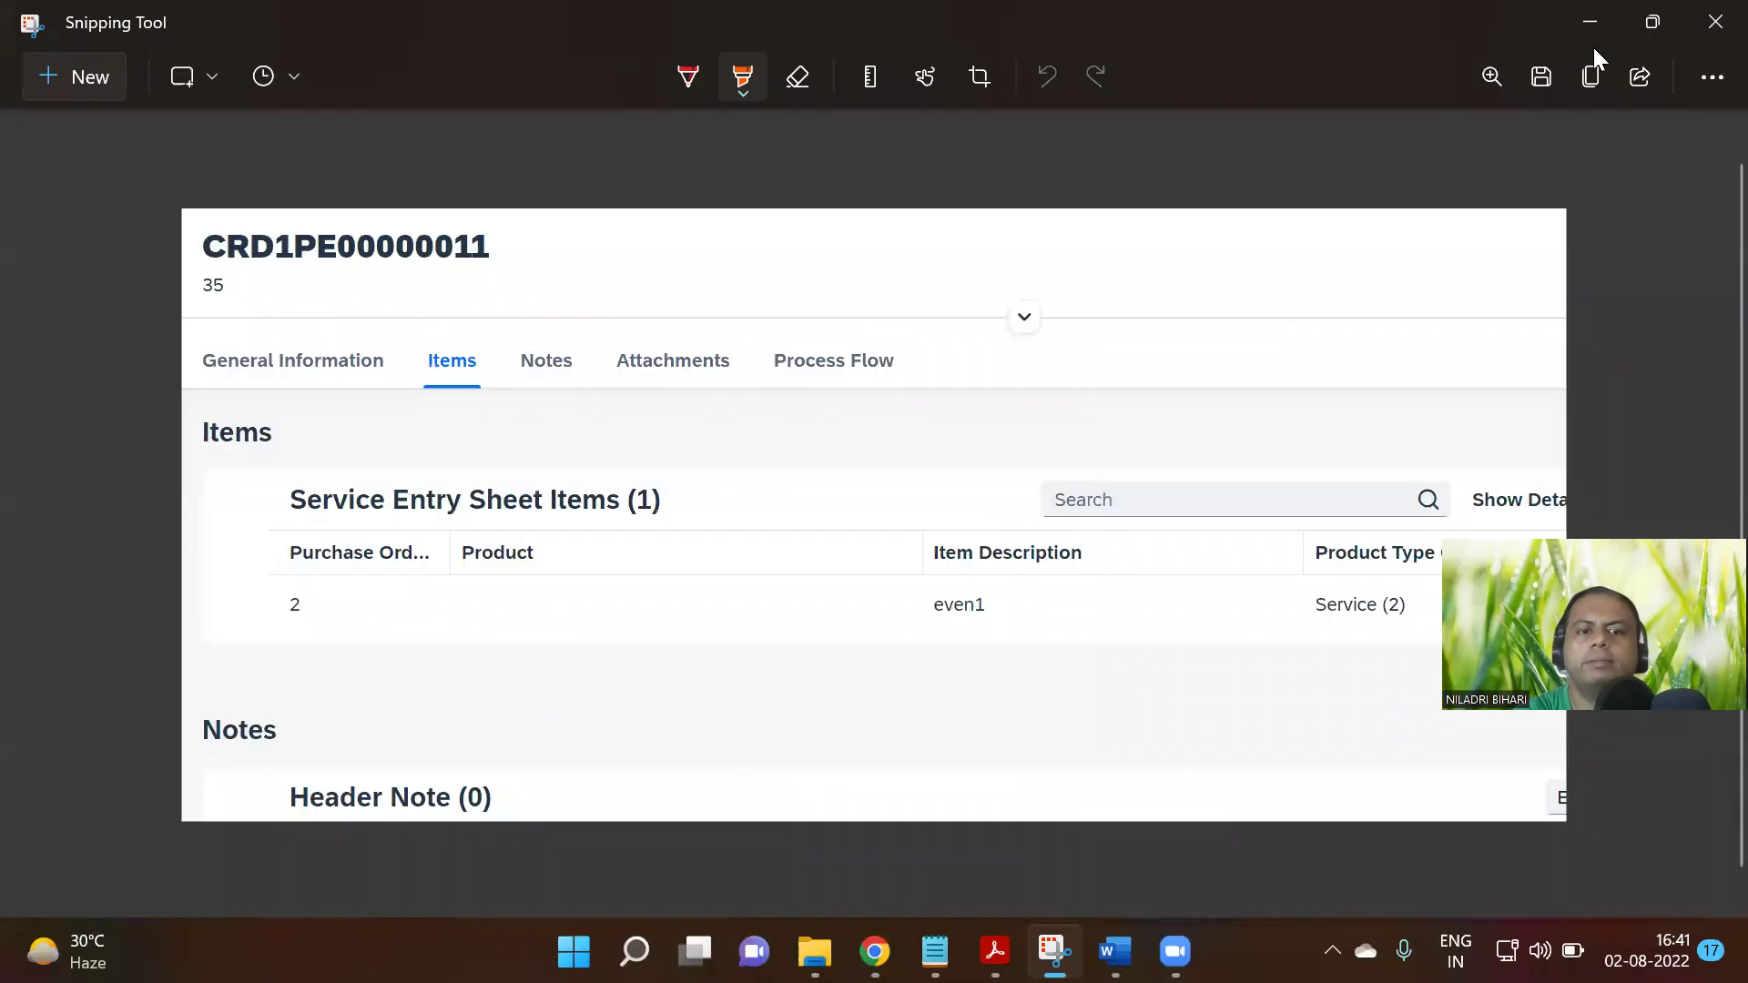
{"action": "left_click", "coordinate": [1589, 23]}
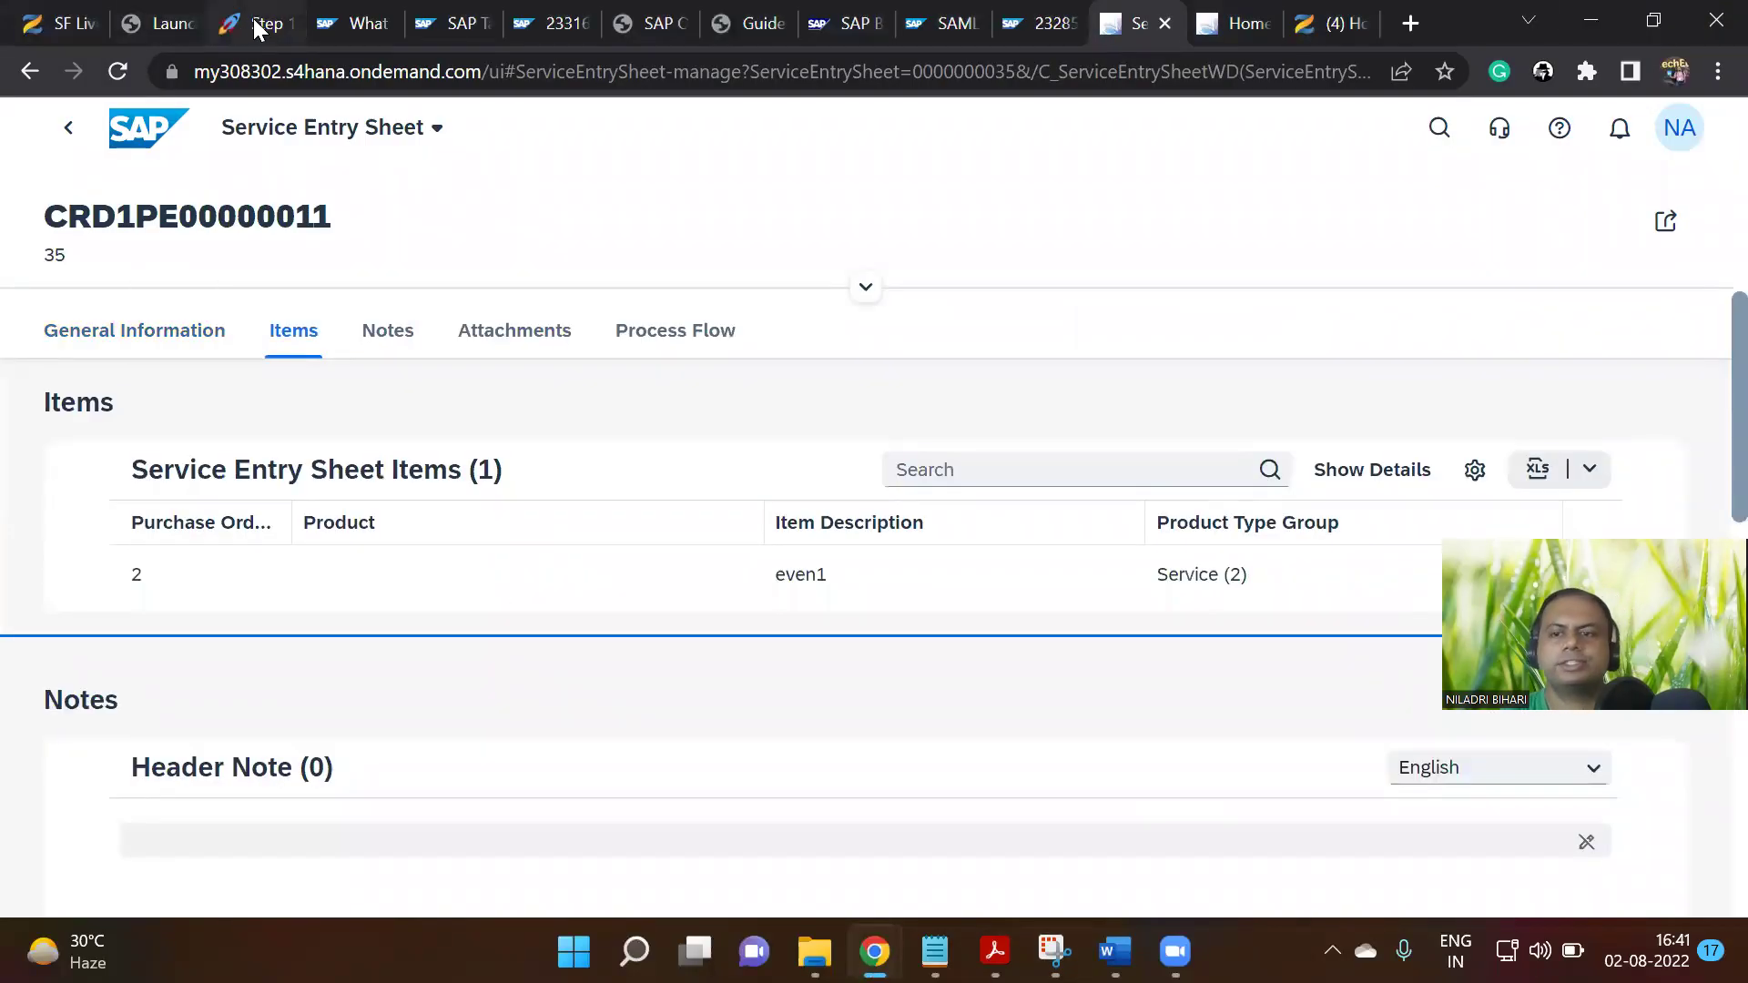
{"action": "left_click", "coordinate": [255, 22]}
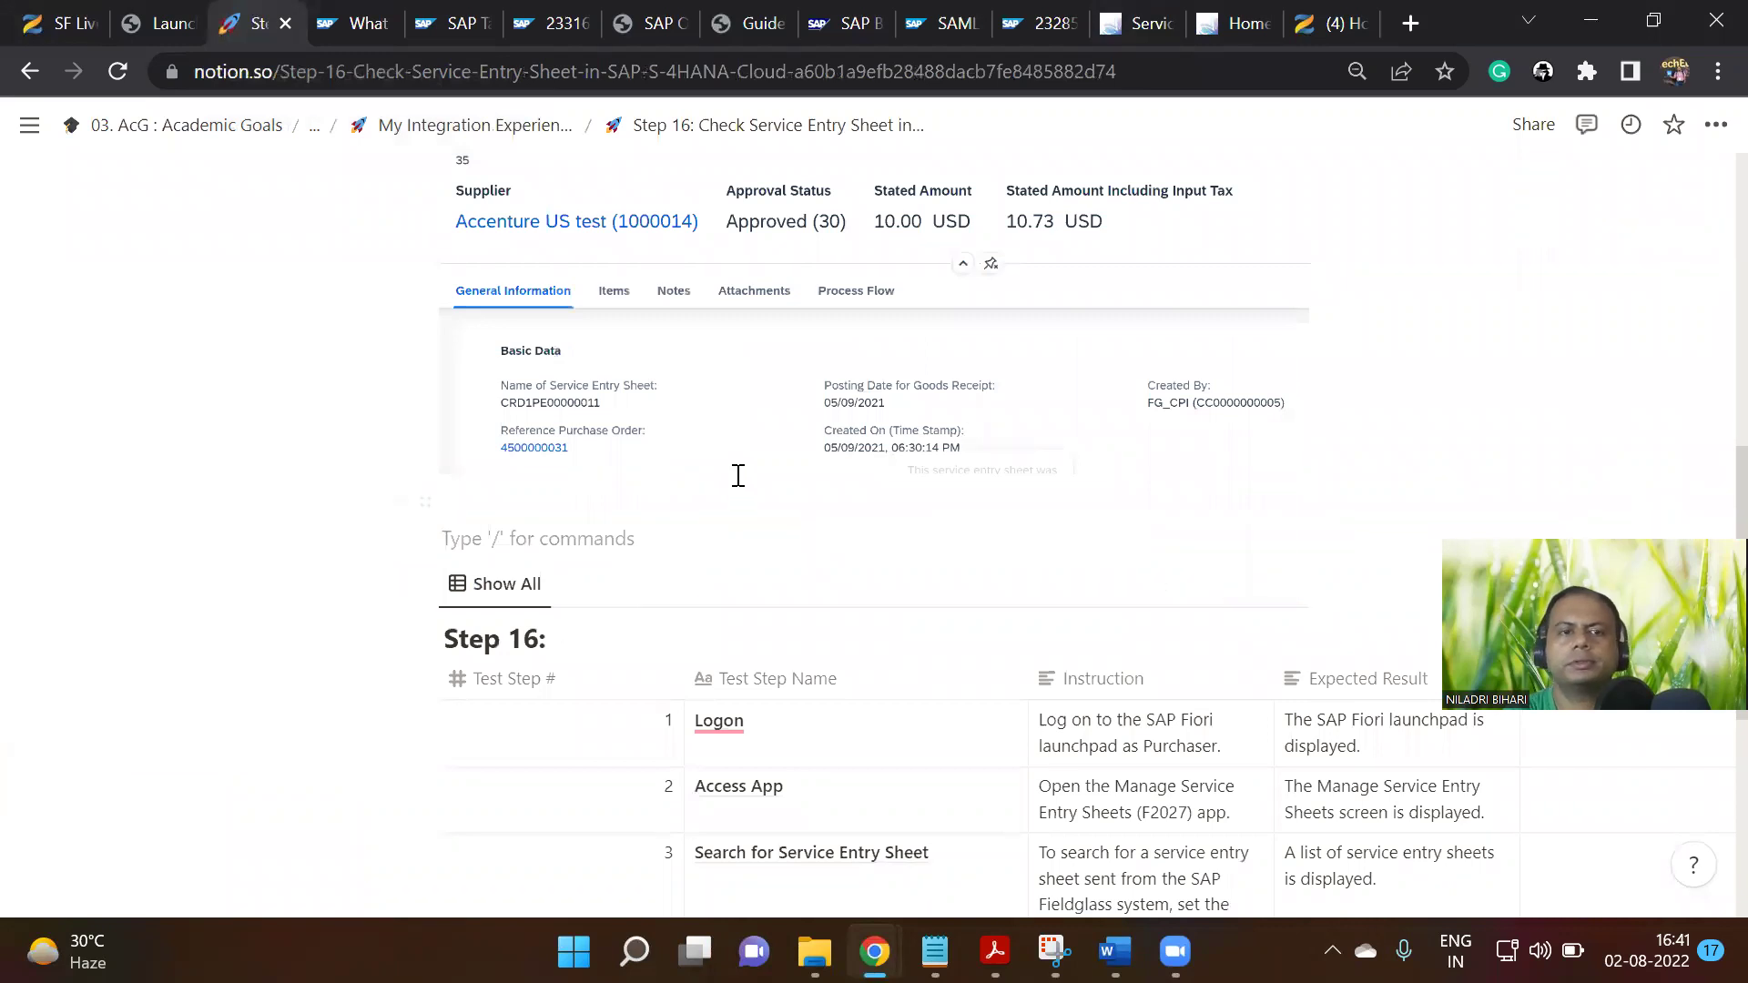
Paste the Items screenshot below the General Information one, and add an empty line after it
{"action": "key", "text": "ctrl+v"}
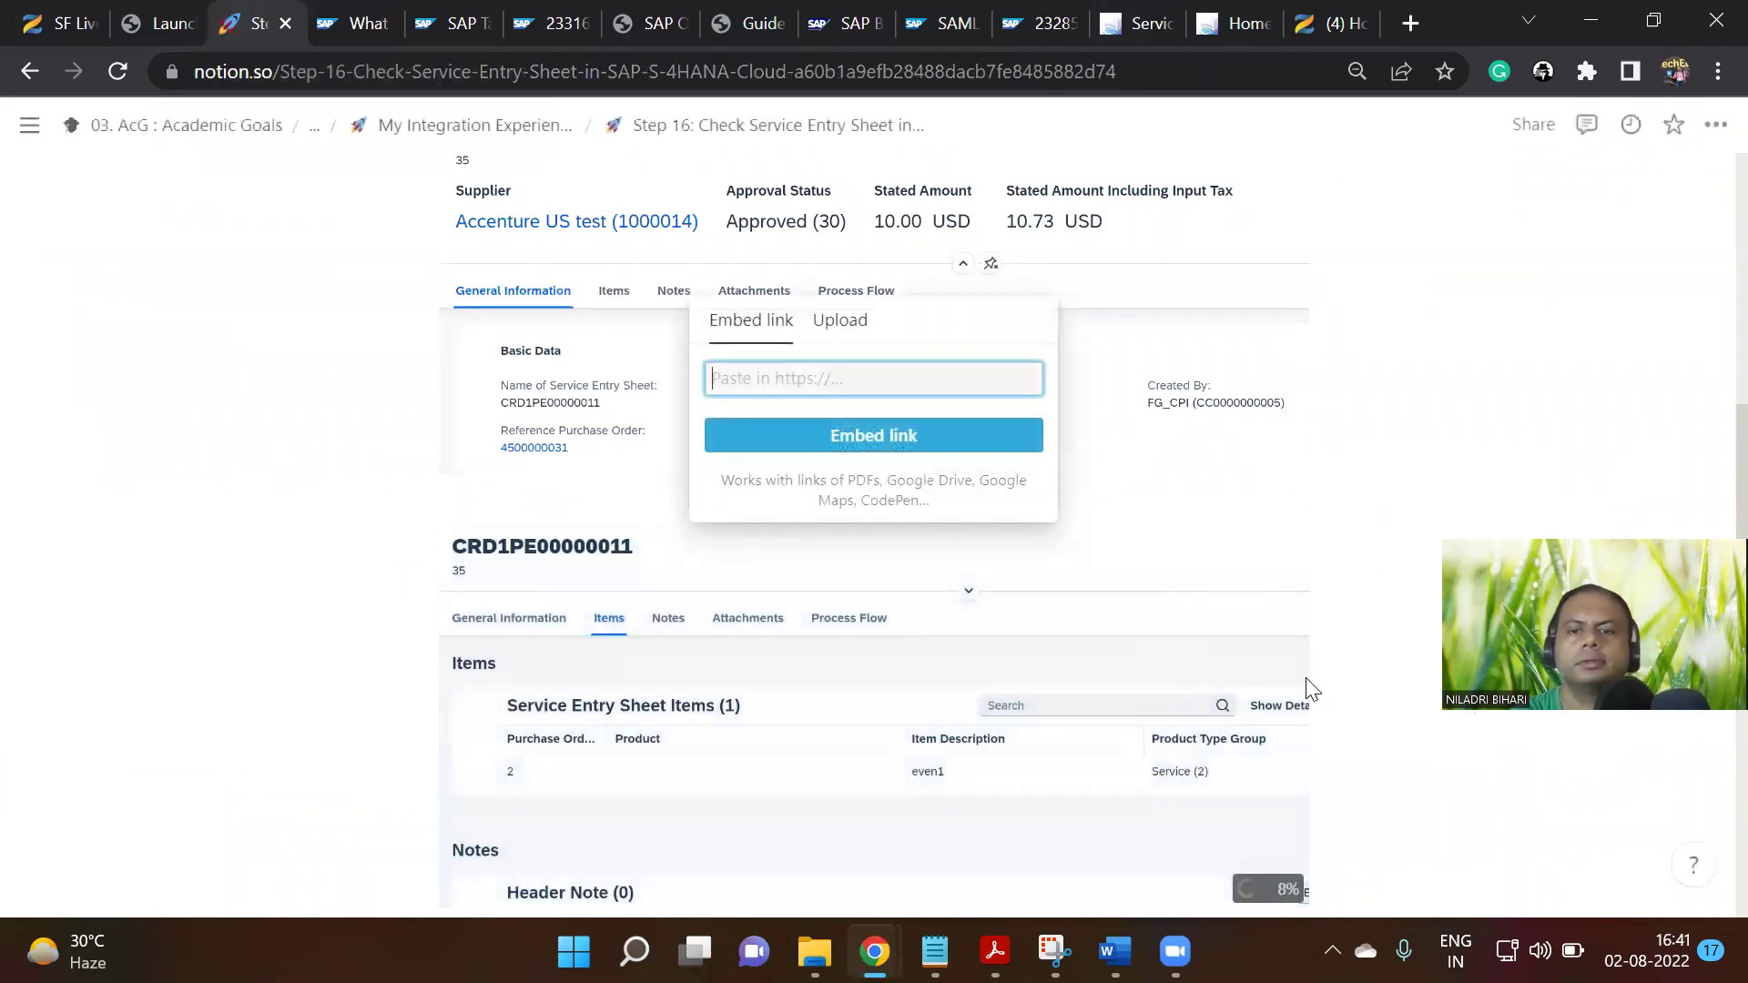
{"action": "left_click", "coordinate": [1268, 721]}
{"action": "scroll", "coordinate": [1192, 590], "scroll_direction": "down", "scroll_amount": 3}
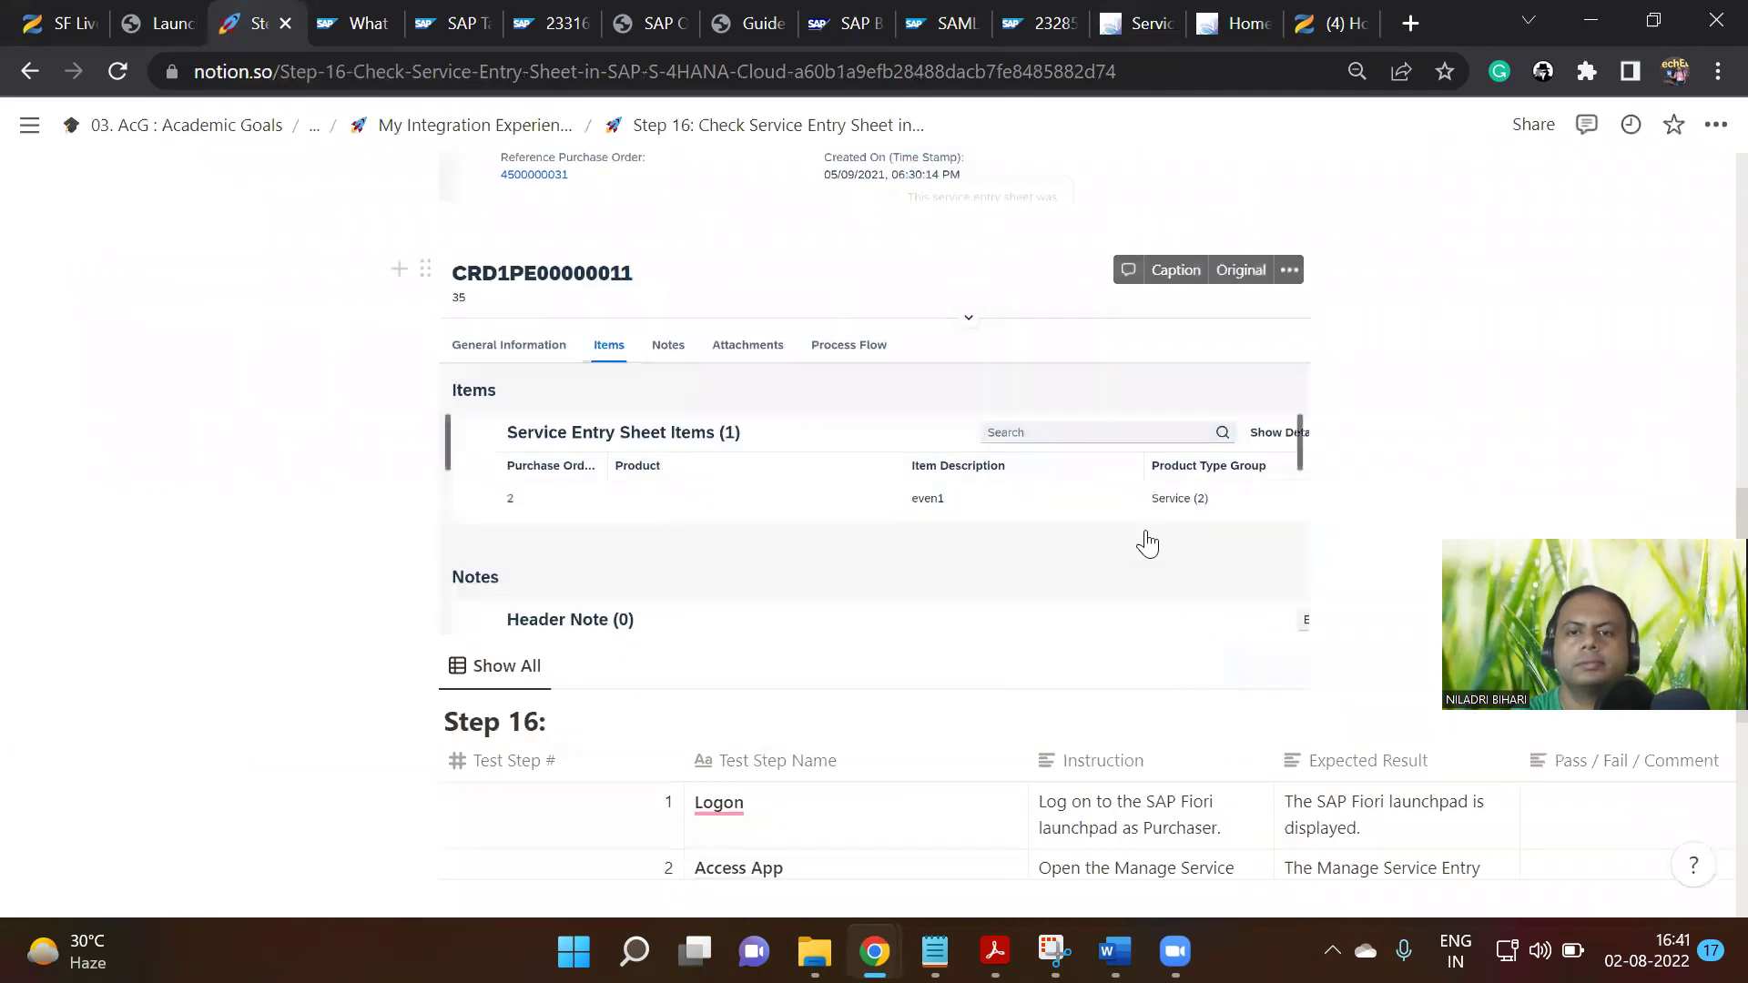
{"action": "left_click", "coordinate": [1147, 542]}
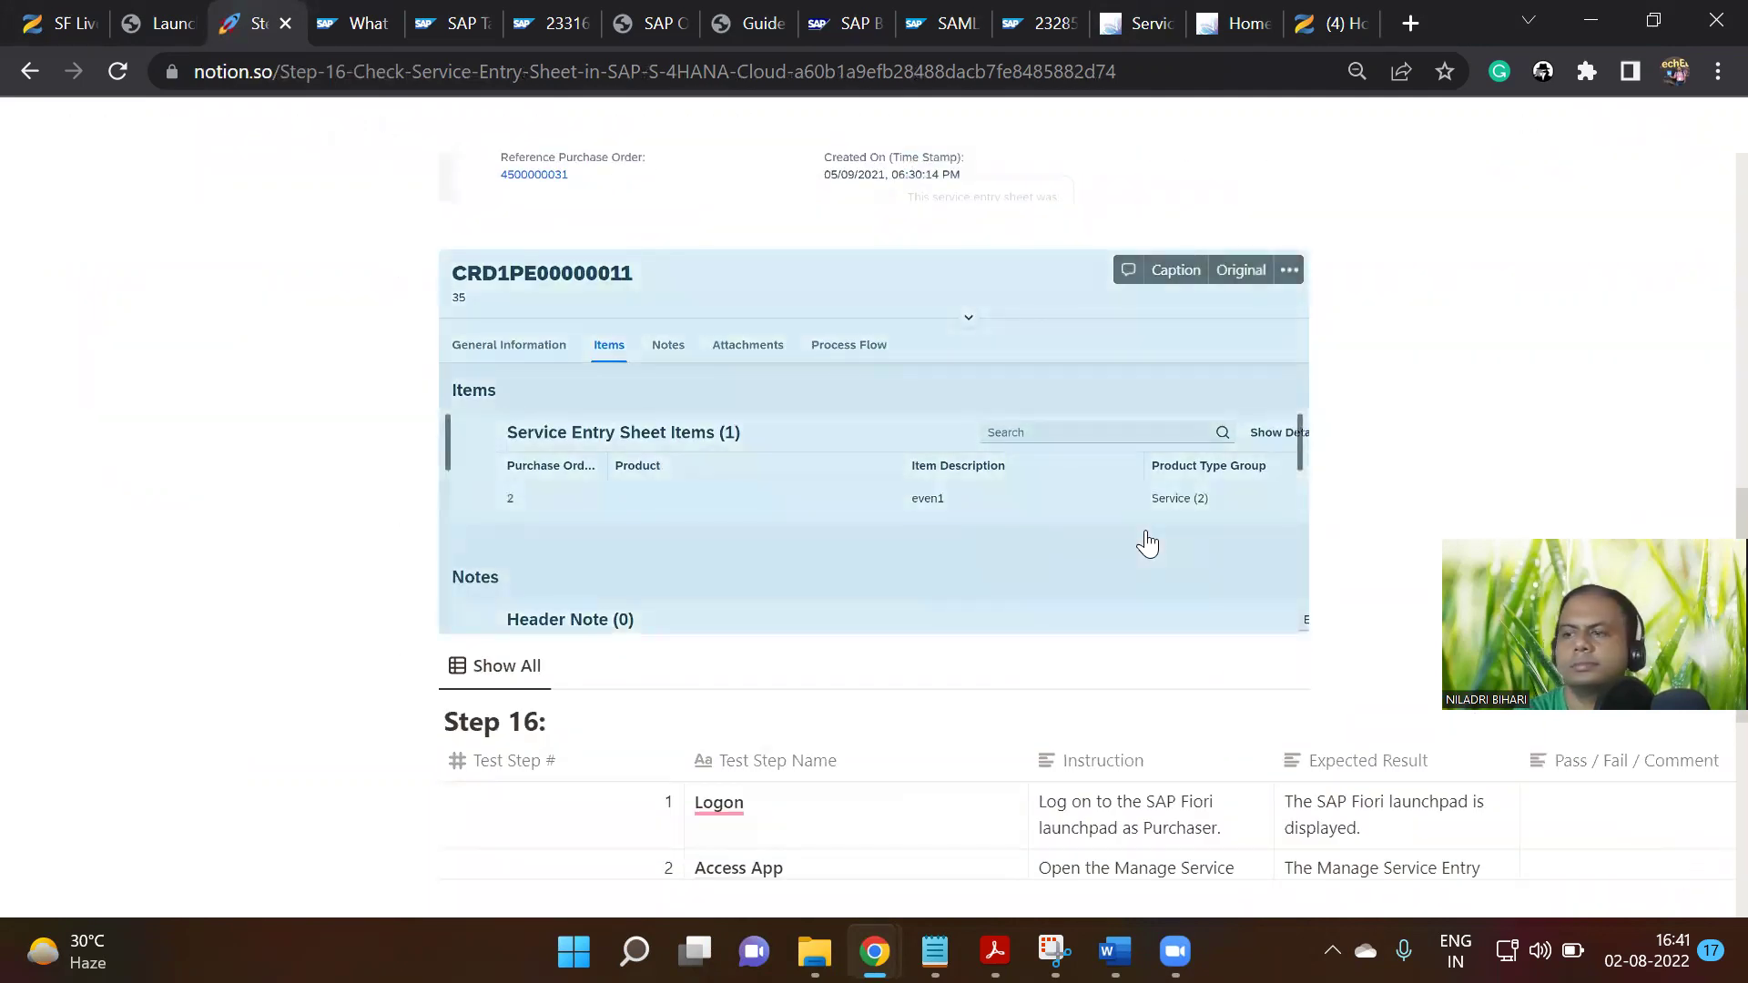
{"action": "key", "text": "Return"}
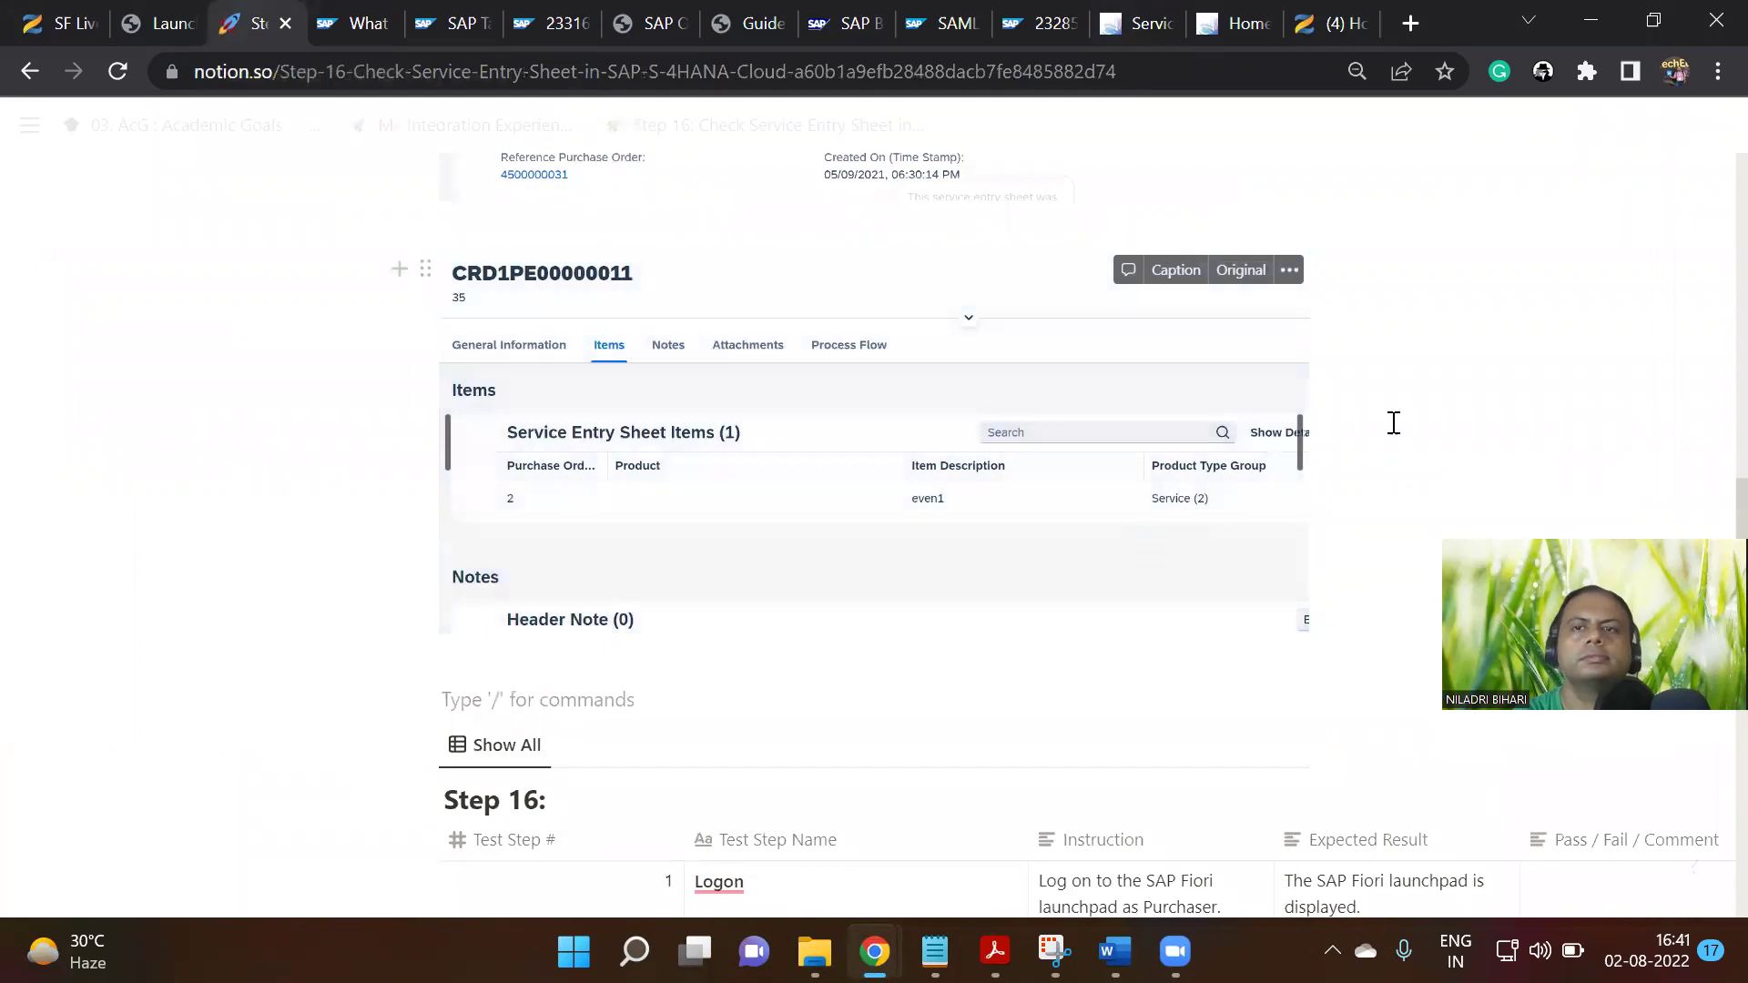
{"action": "left_click", "coordinate": [1127, 9]}
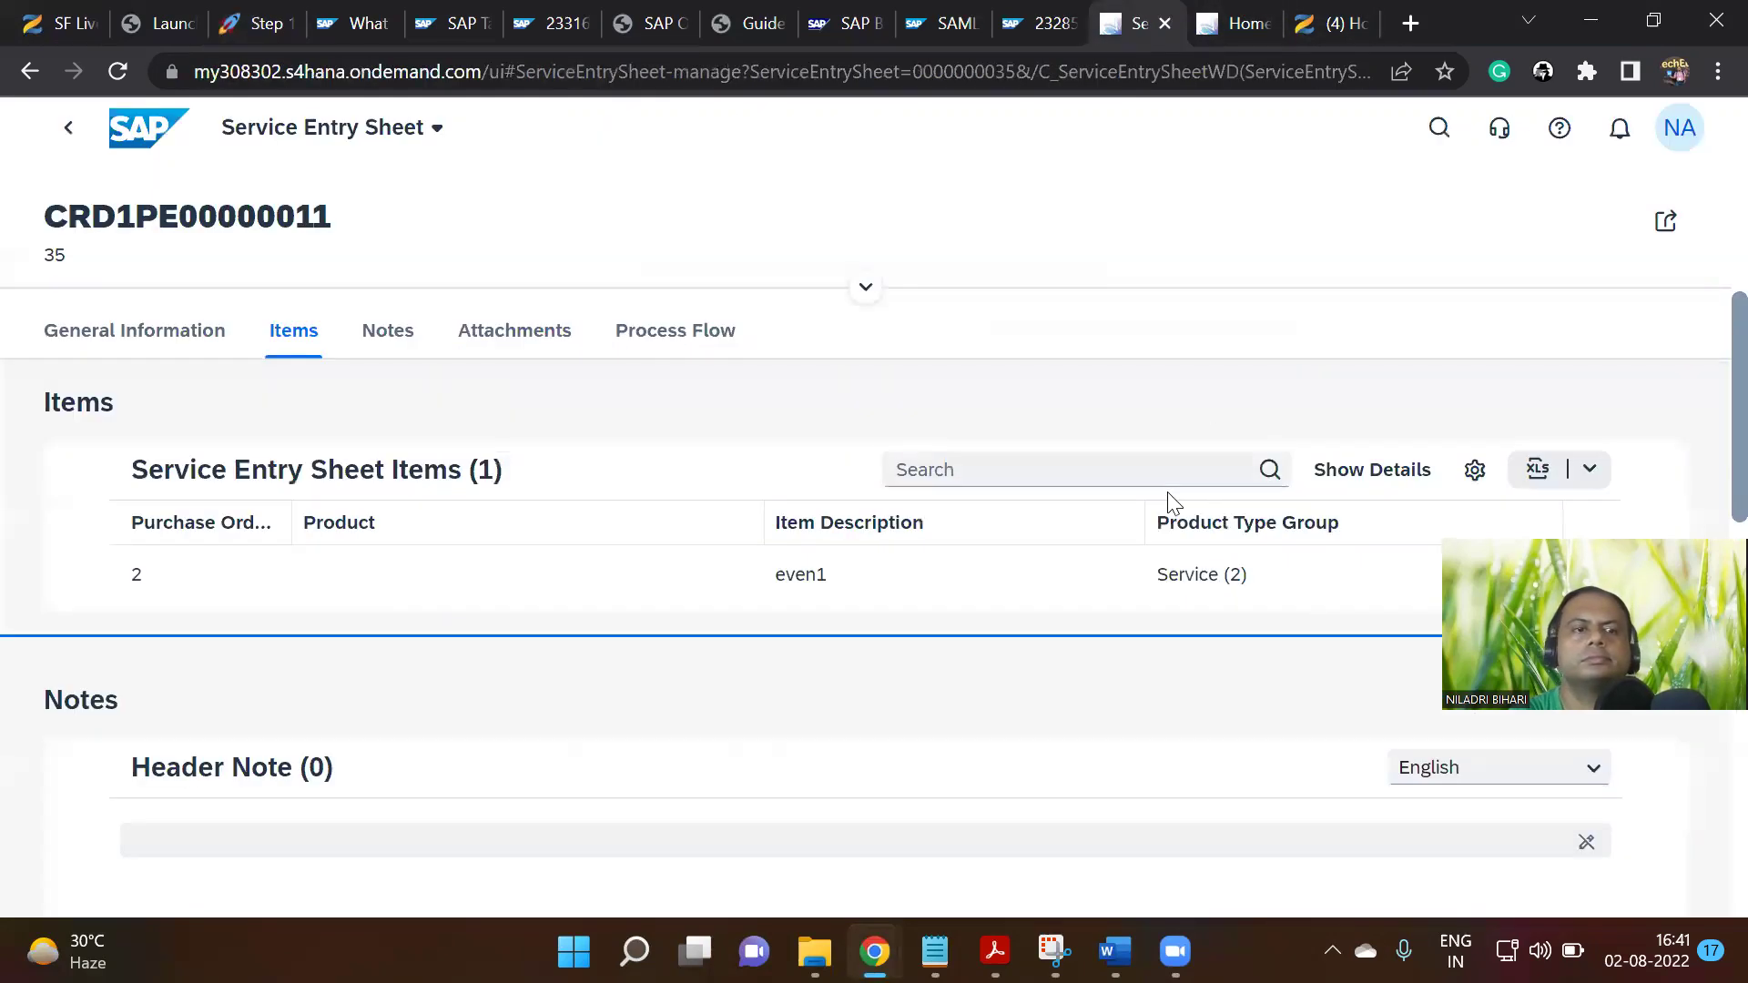
Screenshot the Notes section of sheet CRD1PE00000011
{"action": "scroll", "coordinate": [1034, 538], "scroll_direction": "down", "scroll_amount": 8}
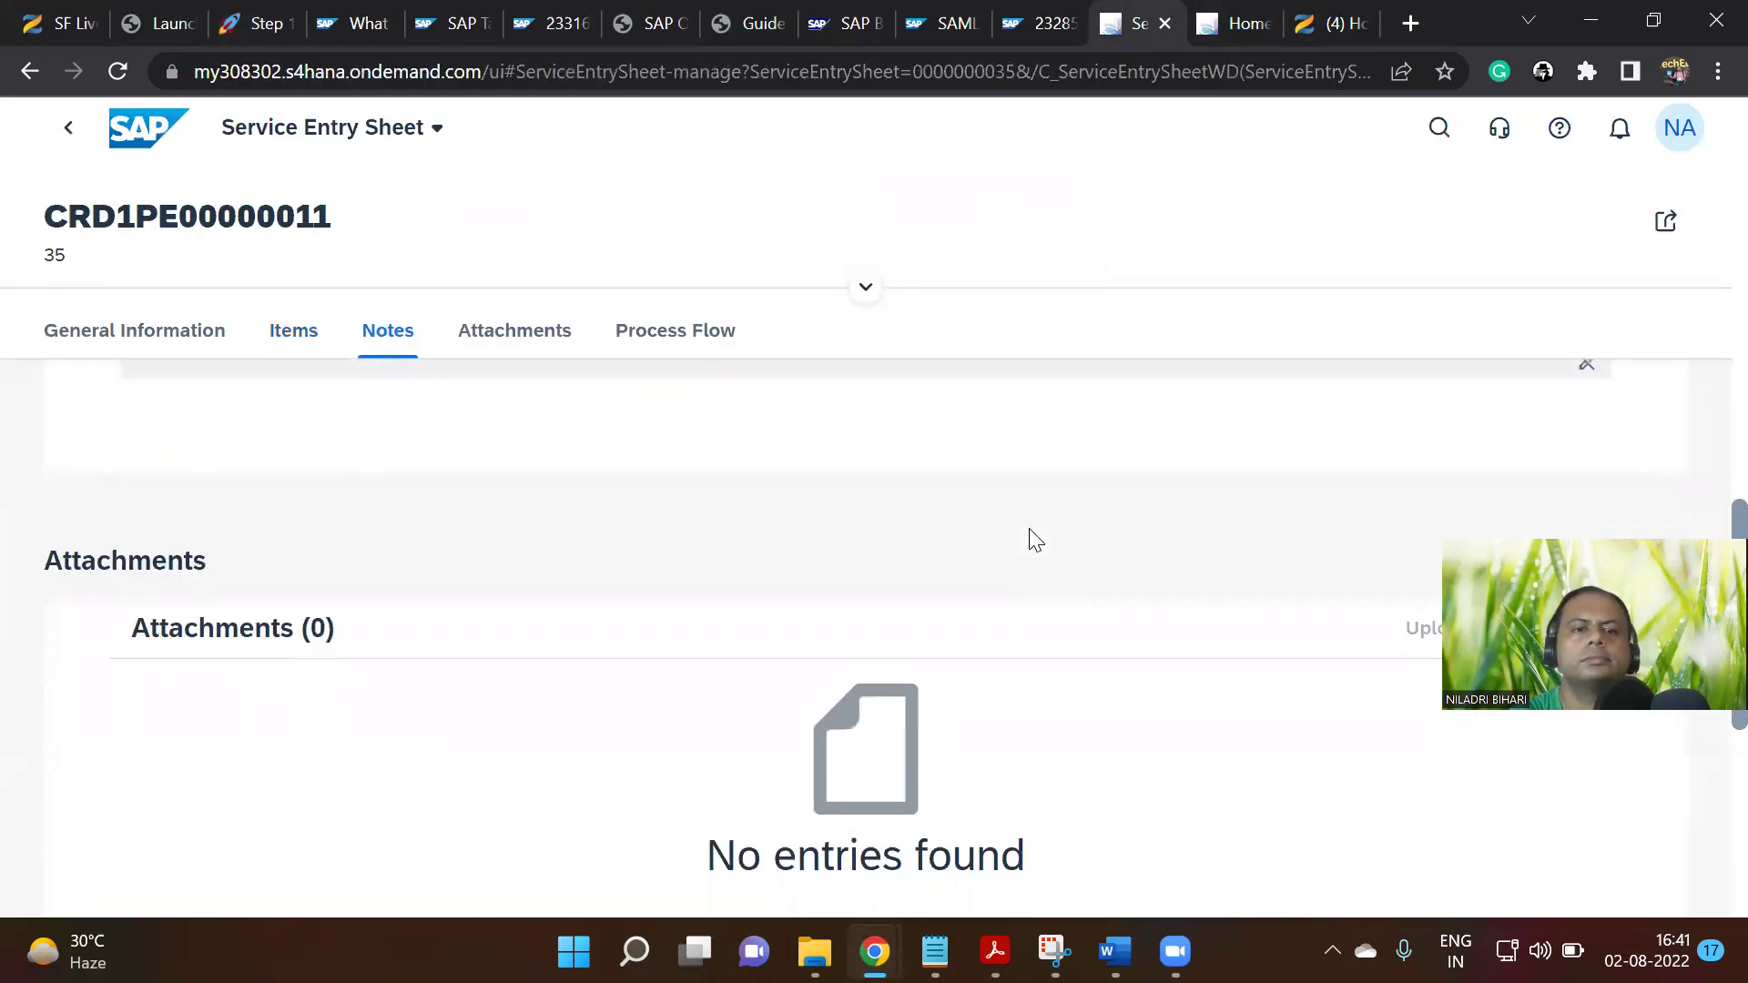
{"action": "scroll", "coordinate": [1030, 538], "scroll_direction": "up", "scroll_amount": 5}
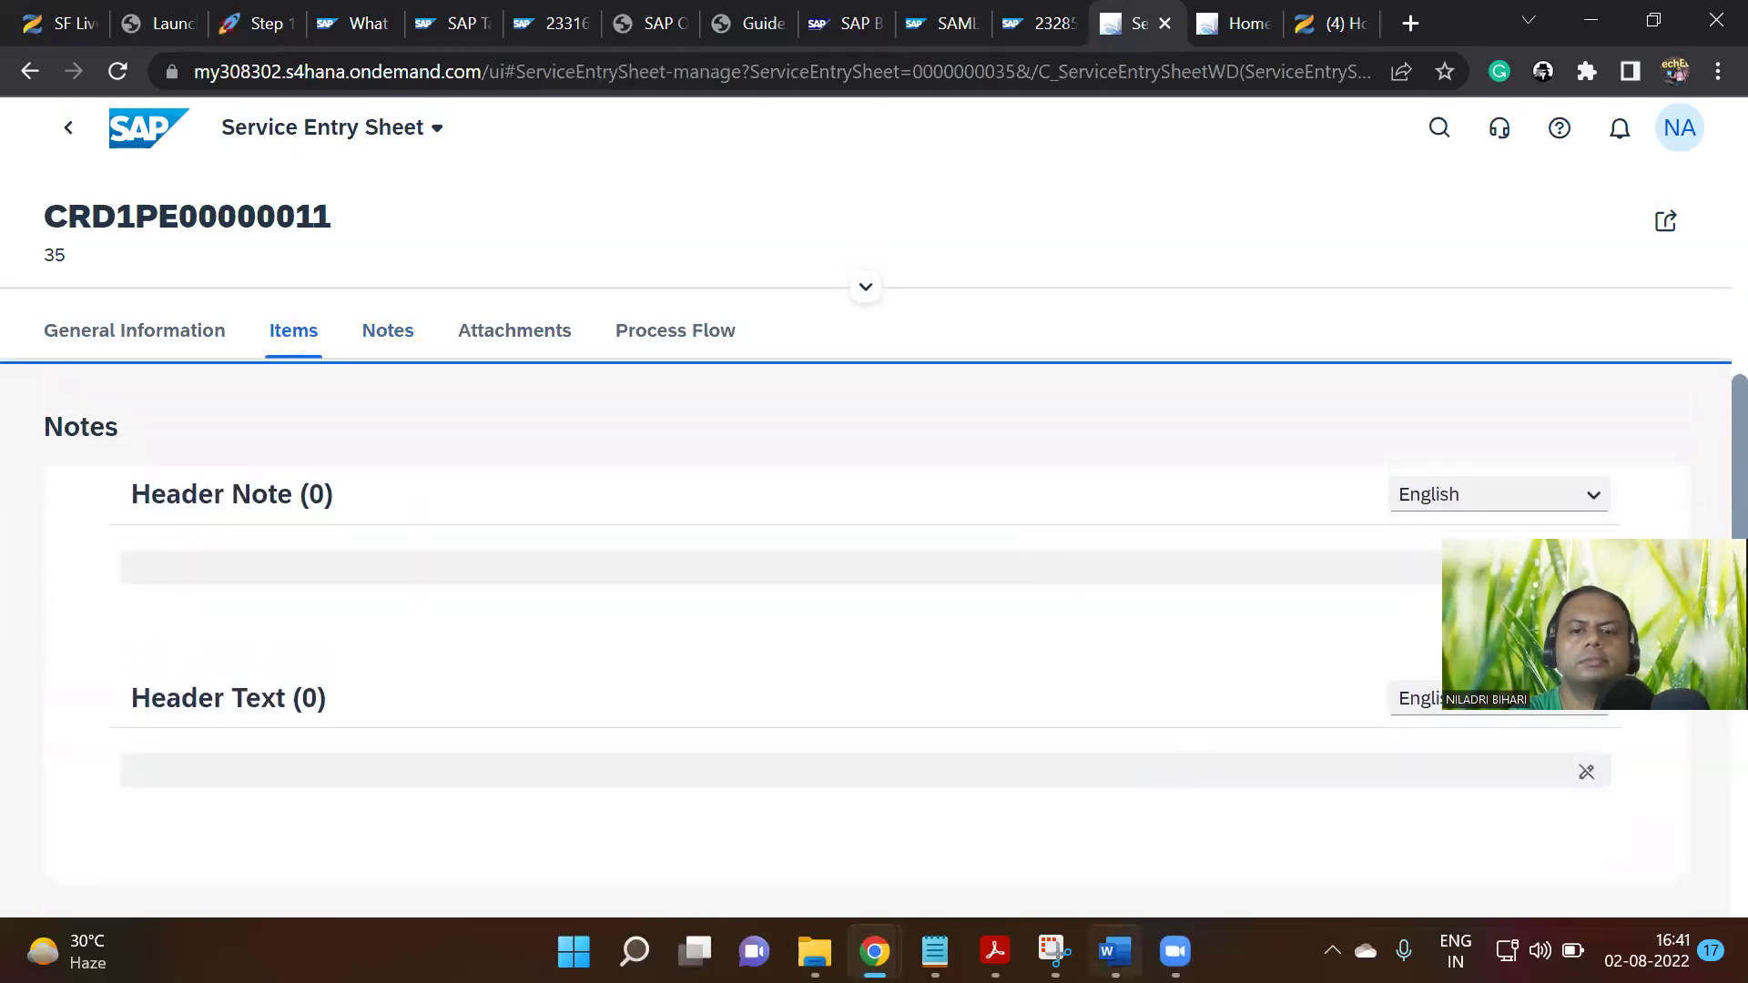
{"action": "left_click", "coordinate": [1055, 952]}
{"action": "left_click", "coordinate": [52, 79]}
{"action": "left_click_drag", "start_coordinate": [17, 185], "coordinate": [1015, 777]}
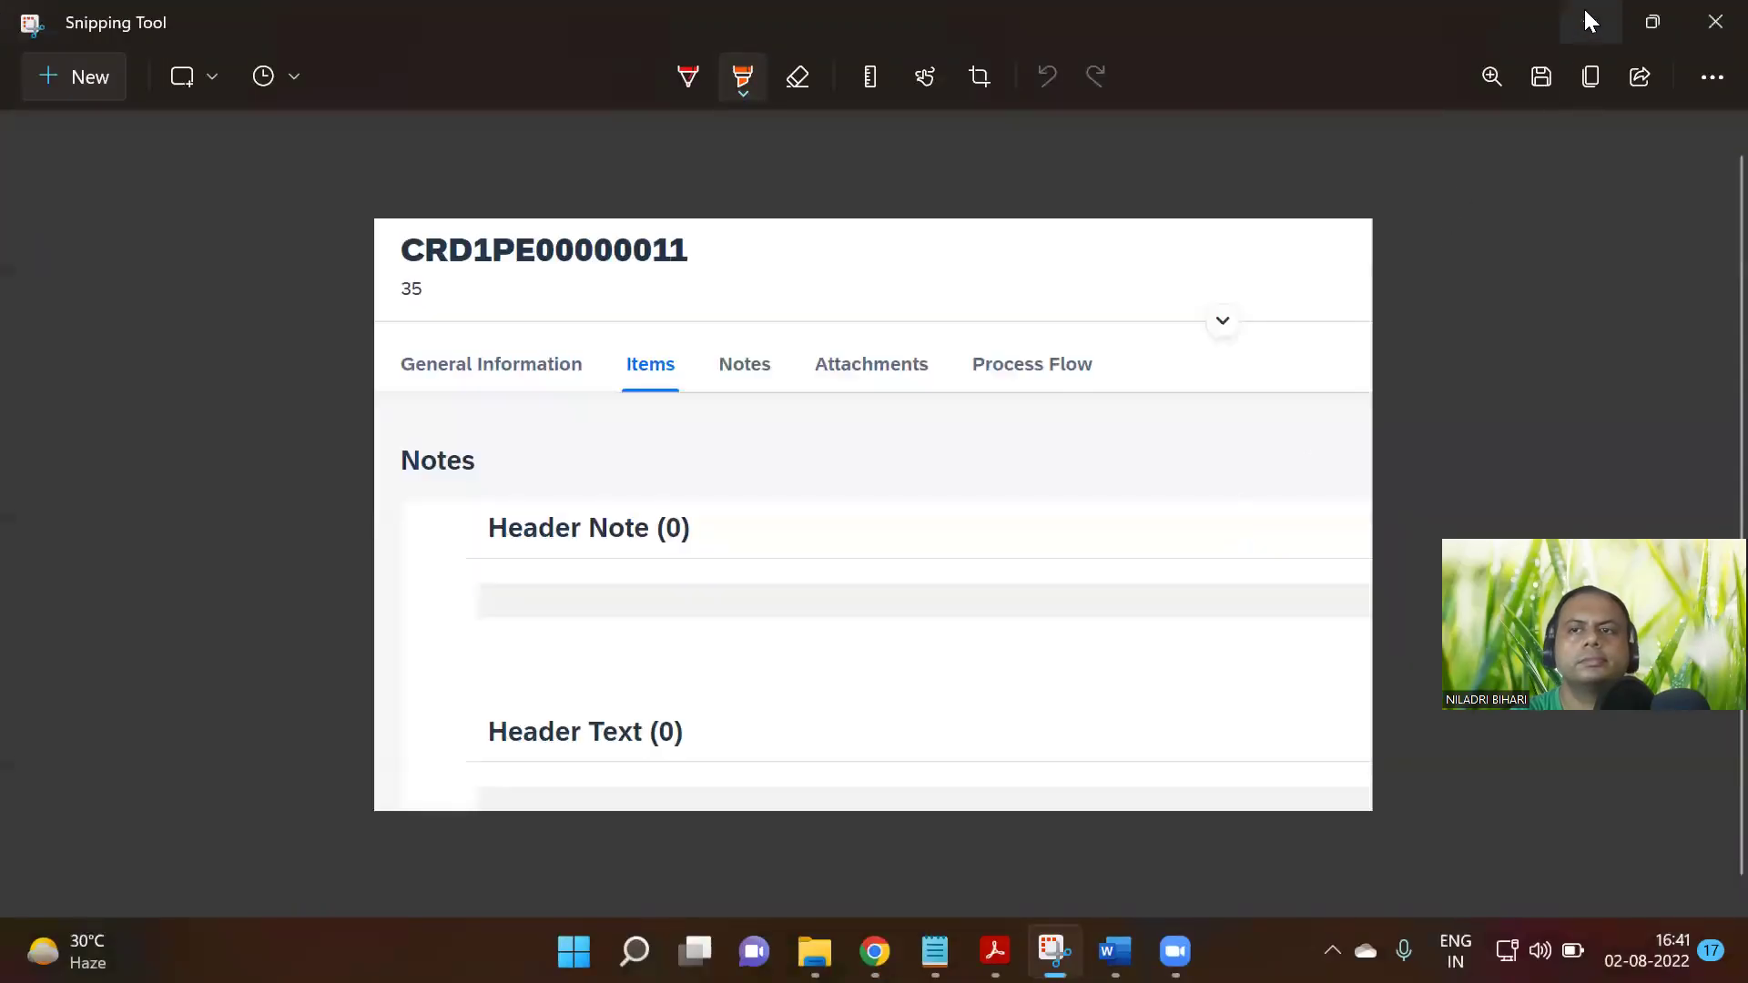
{"action": "left_click", "coordinate": [1589, 20]}
Scroll to the sheet's Process Flow diagram and screenshot it
{"action": "scroll", "coordinate": [914, 580], "scroll_direction": "down", "scroll_amount": 10}
{"action": "scroll", "coordinate": [915, 592], "scroll_direction": "down", "scroll_amount": 5}
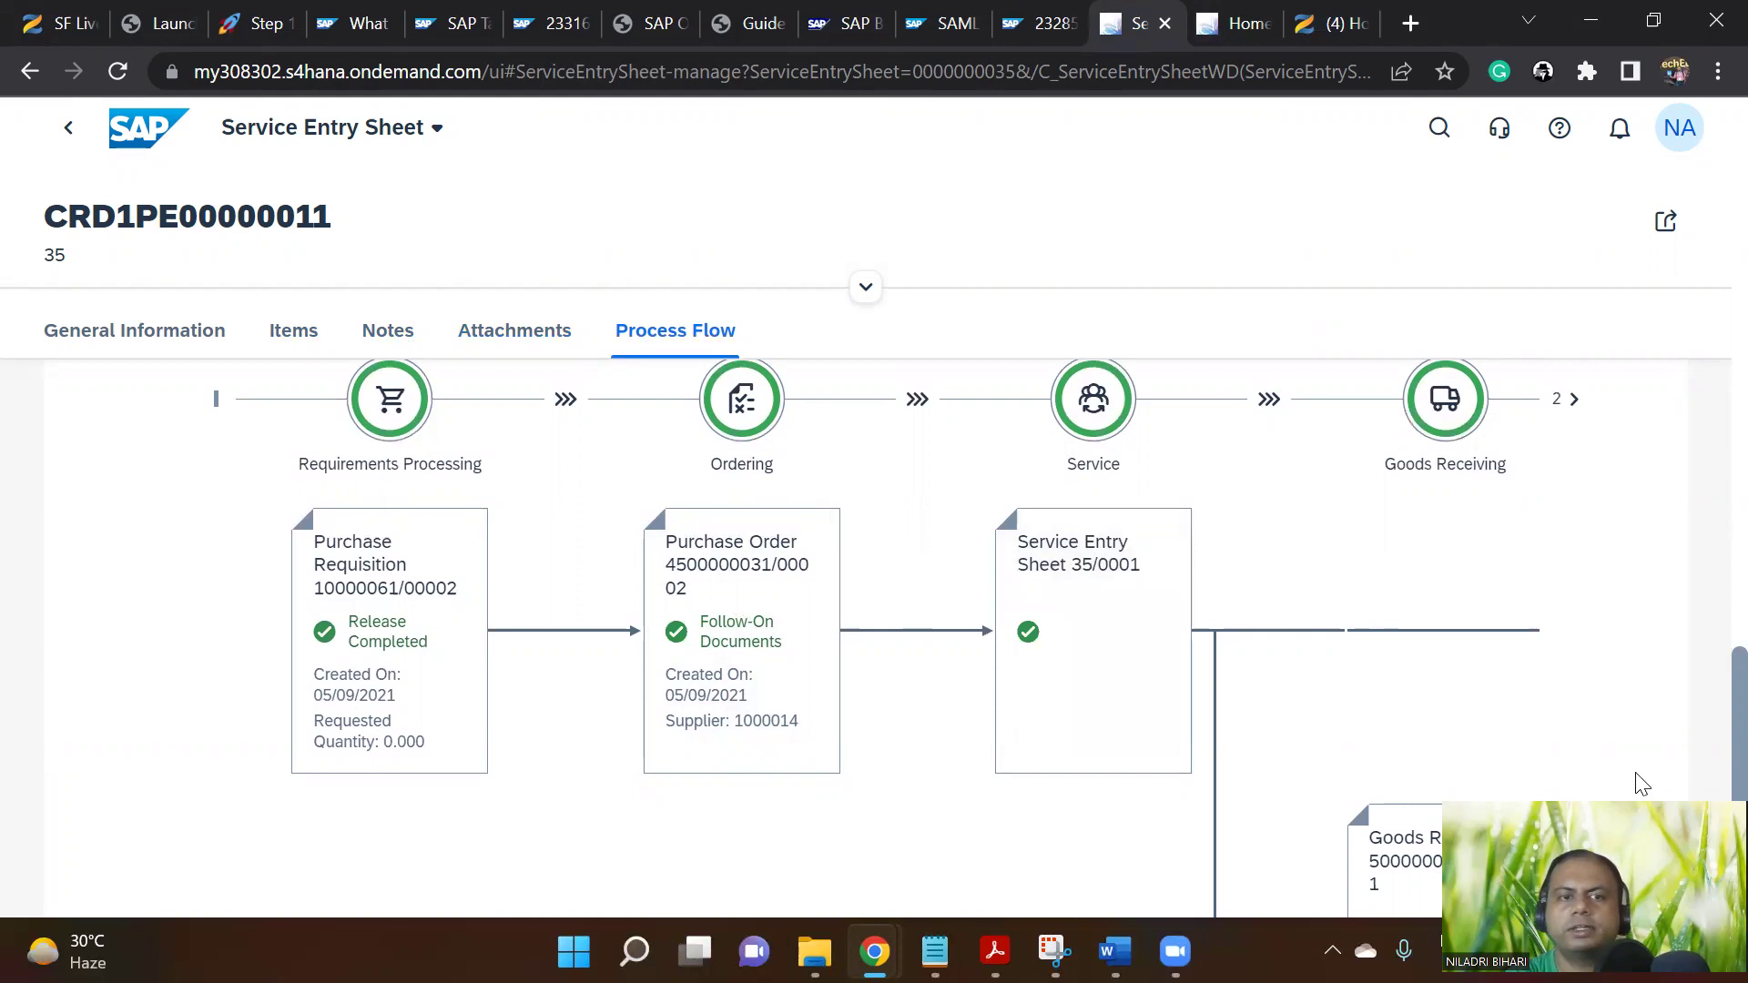
{"action": "scroll", "coordinate": [1584, 751], "scroll_direction": "down", "scroll_amount": 2}
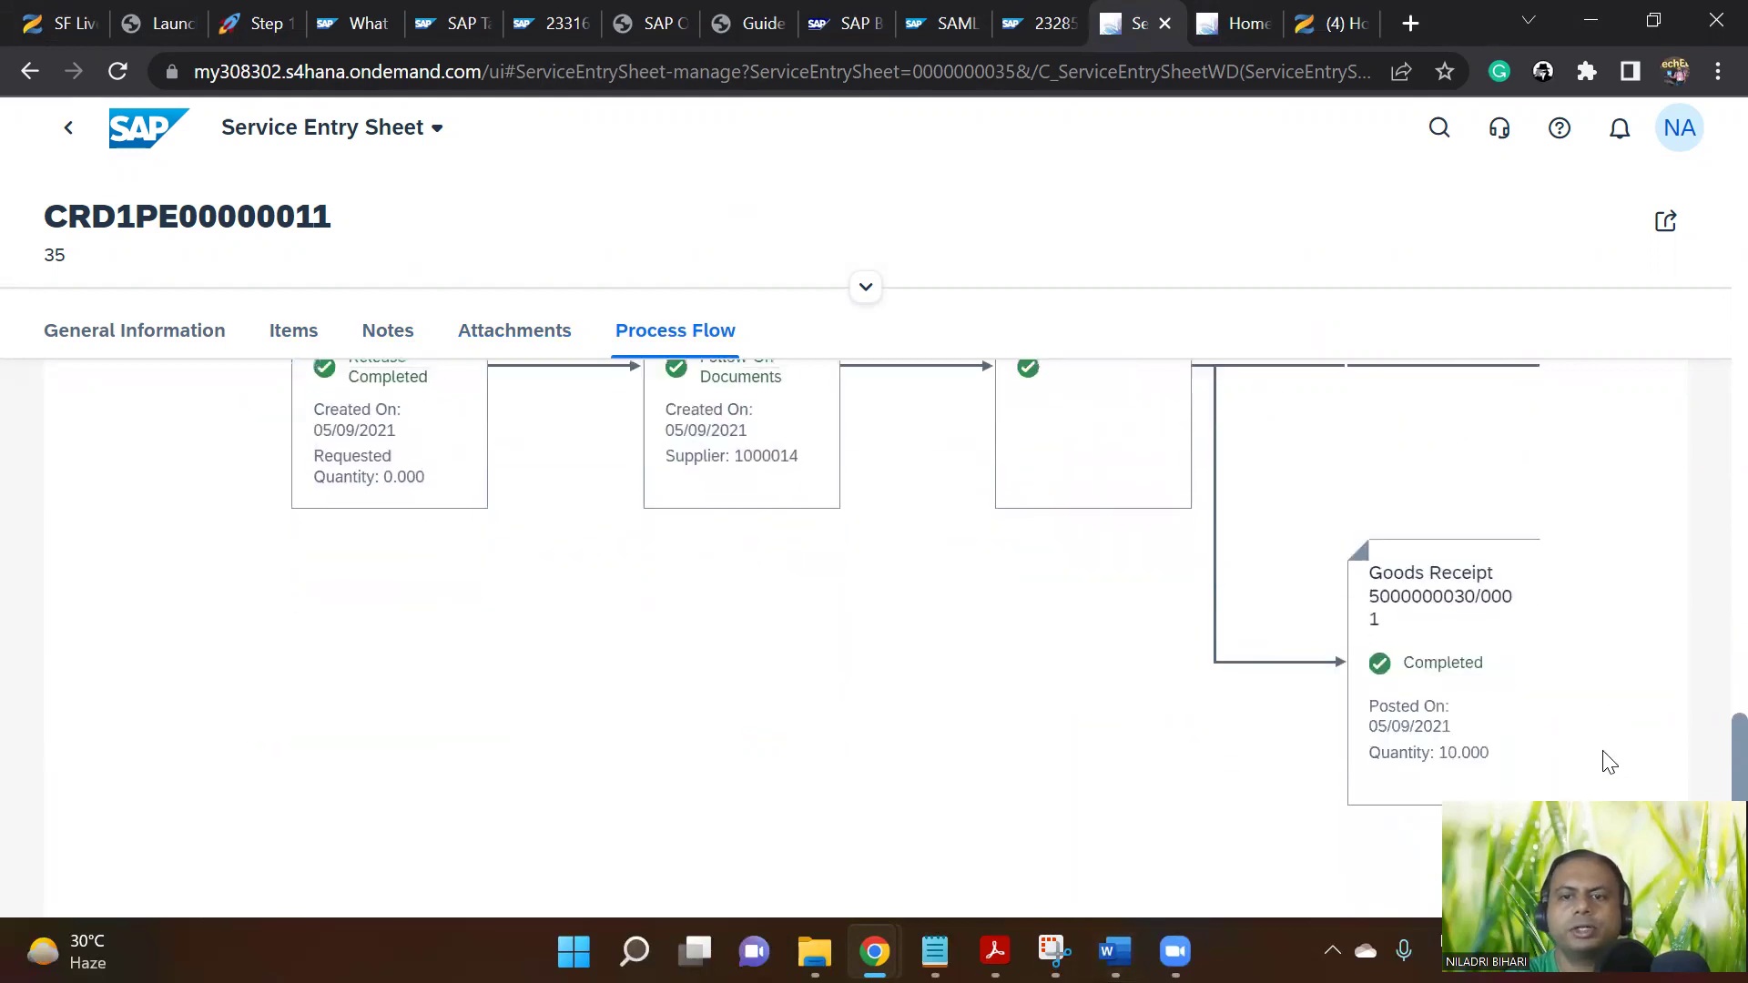
{"action": "scroll", "coordinate": [1608, 763], "scroll_direction": "up", "scroll_amount": 2}
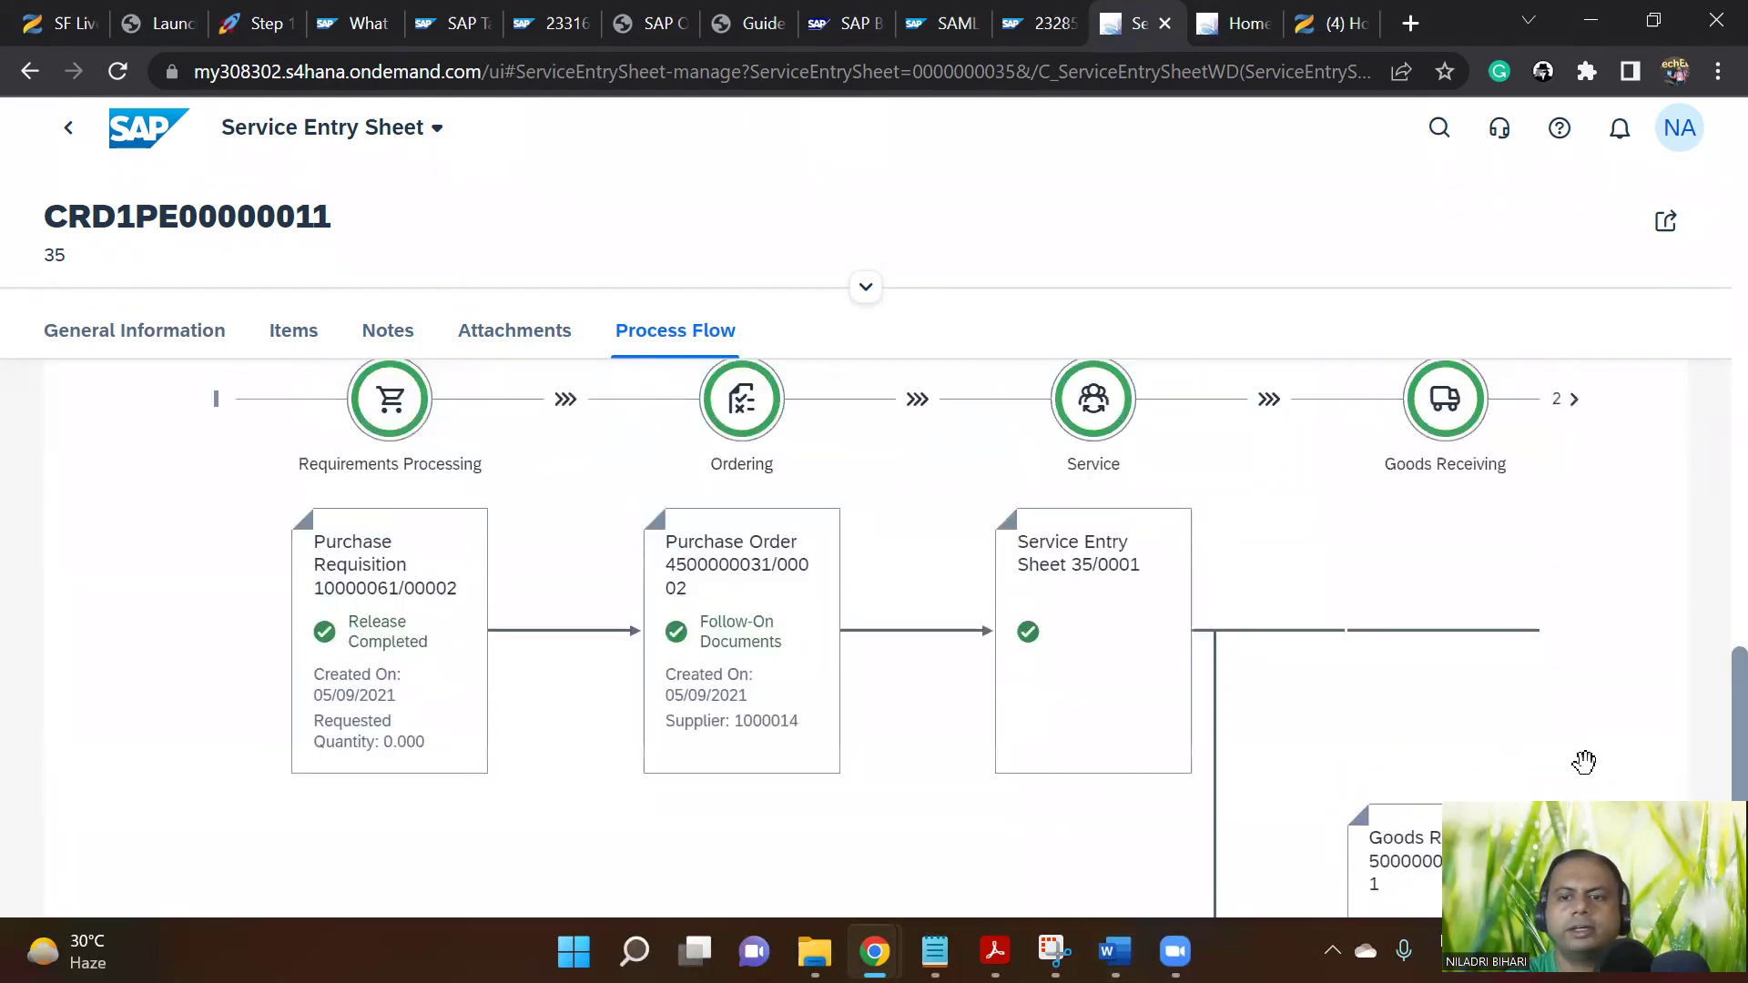
{"action": "scroll", "coordinate": [1710, 746], "scroll_direction": "down", "scroll_amount": 2}
{"action": "scroll", "coordinate": [1708, 765], "scroll_direction": "up", "scroll_amount": 1}
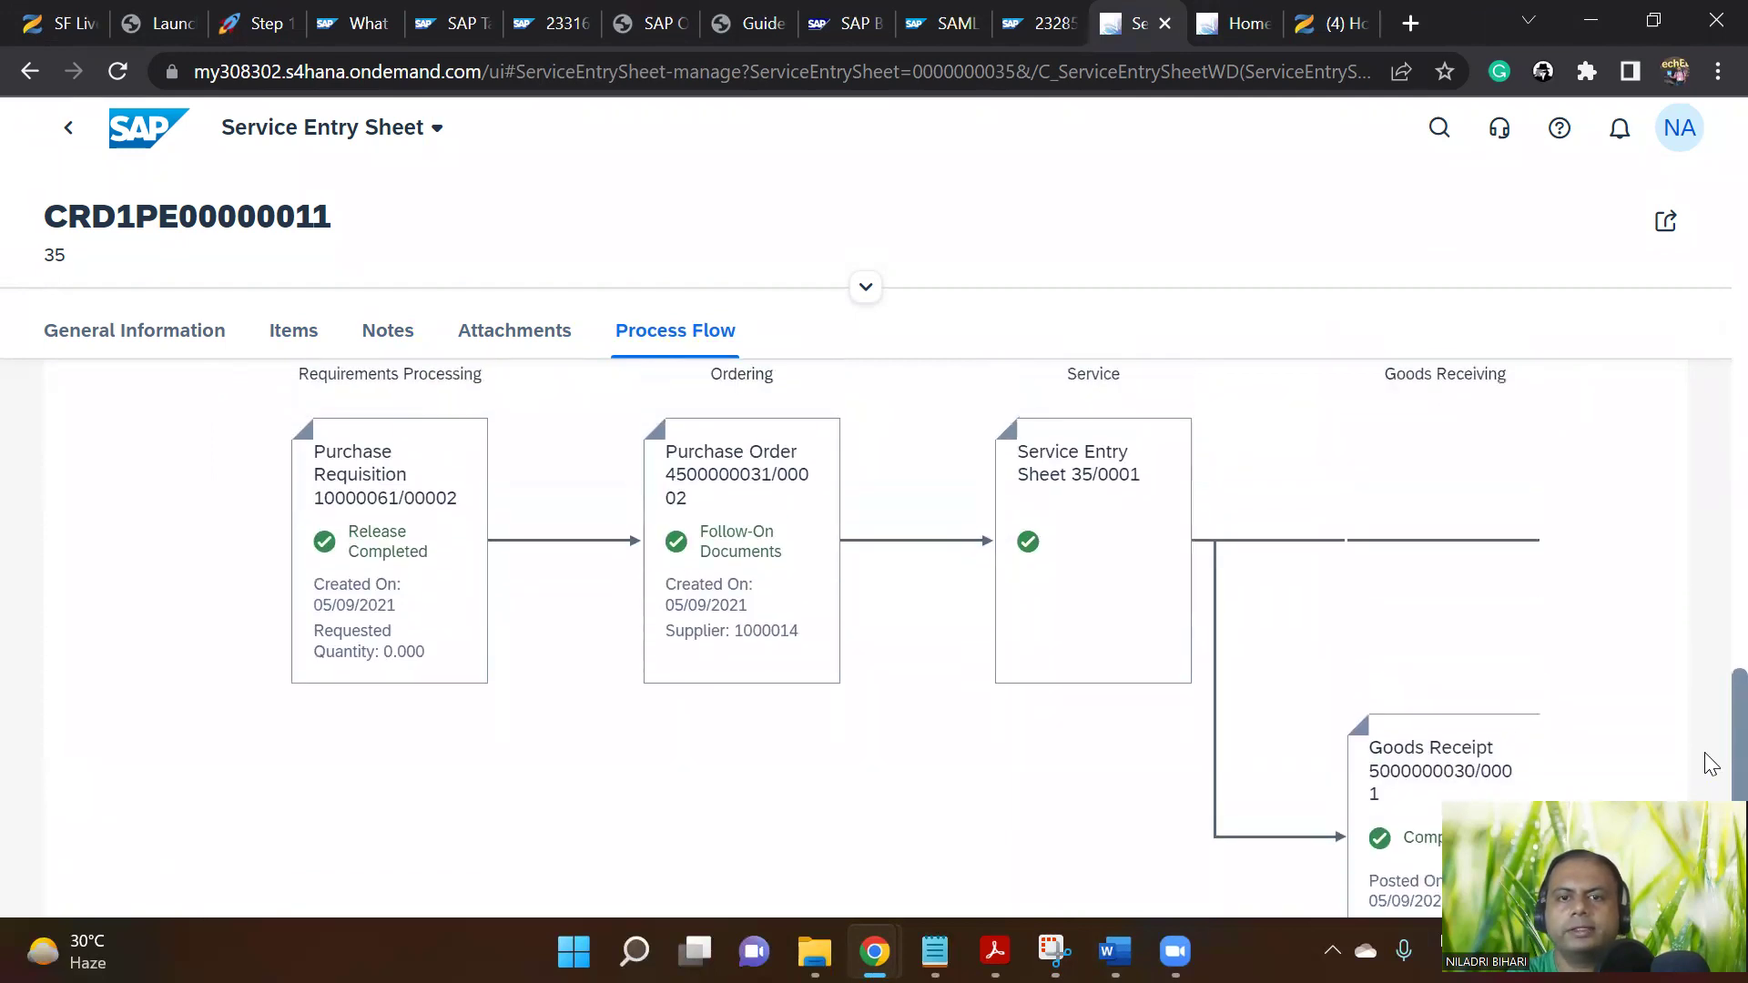
{"action": "scroll", "coordinate": [1711, 764], "scroll_direction": "down", "scroll_amount": 1}
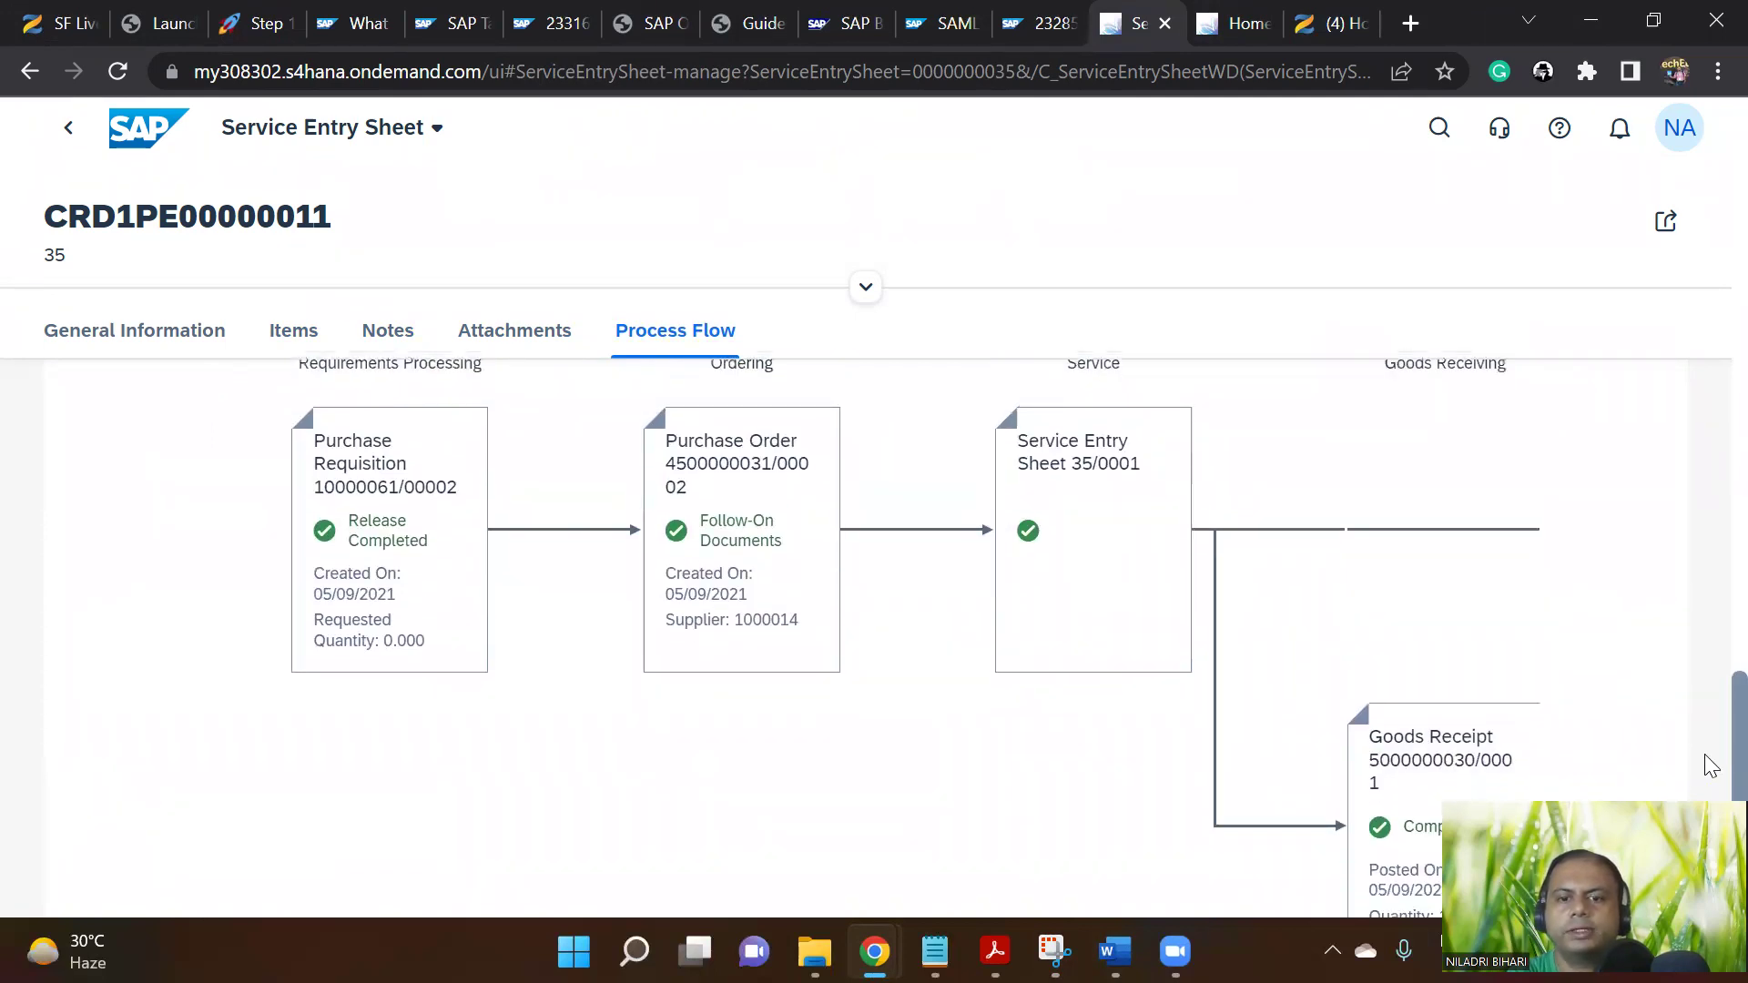
{"action": "scroll", "coordinate": [1707, 756], "scroll_direction": "up", "scroll_amount": 1}
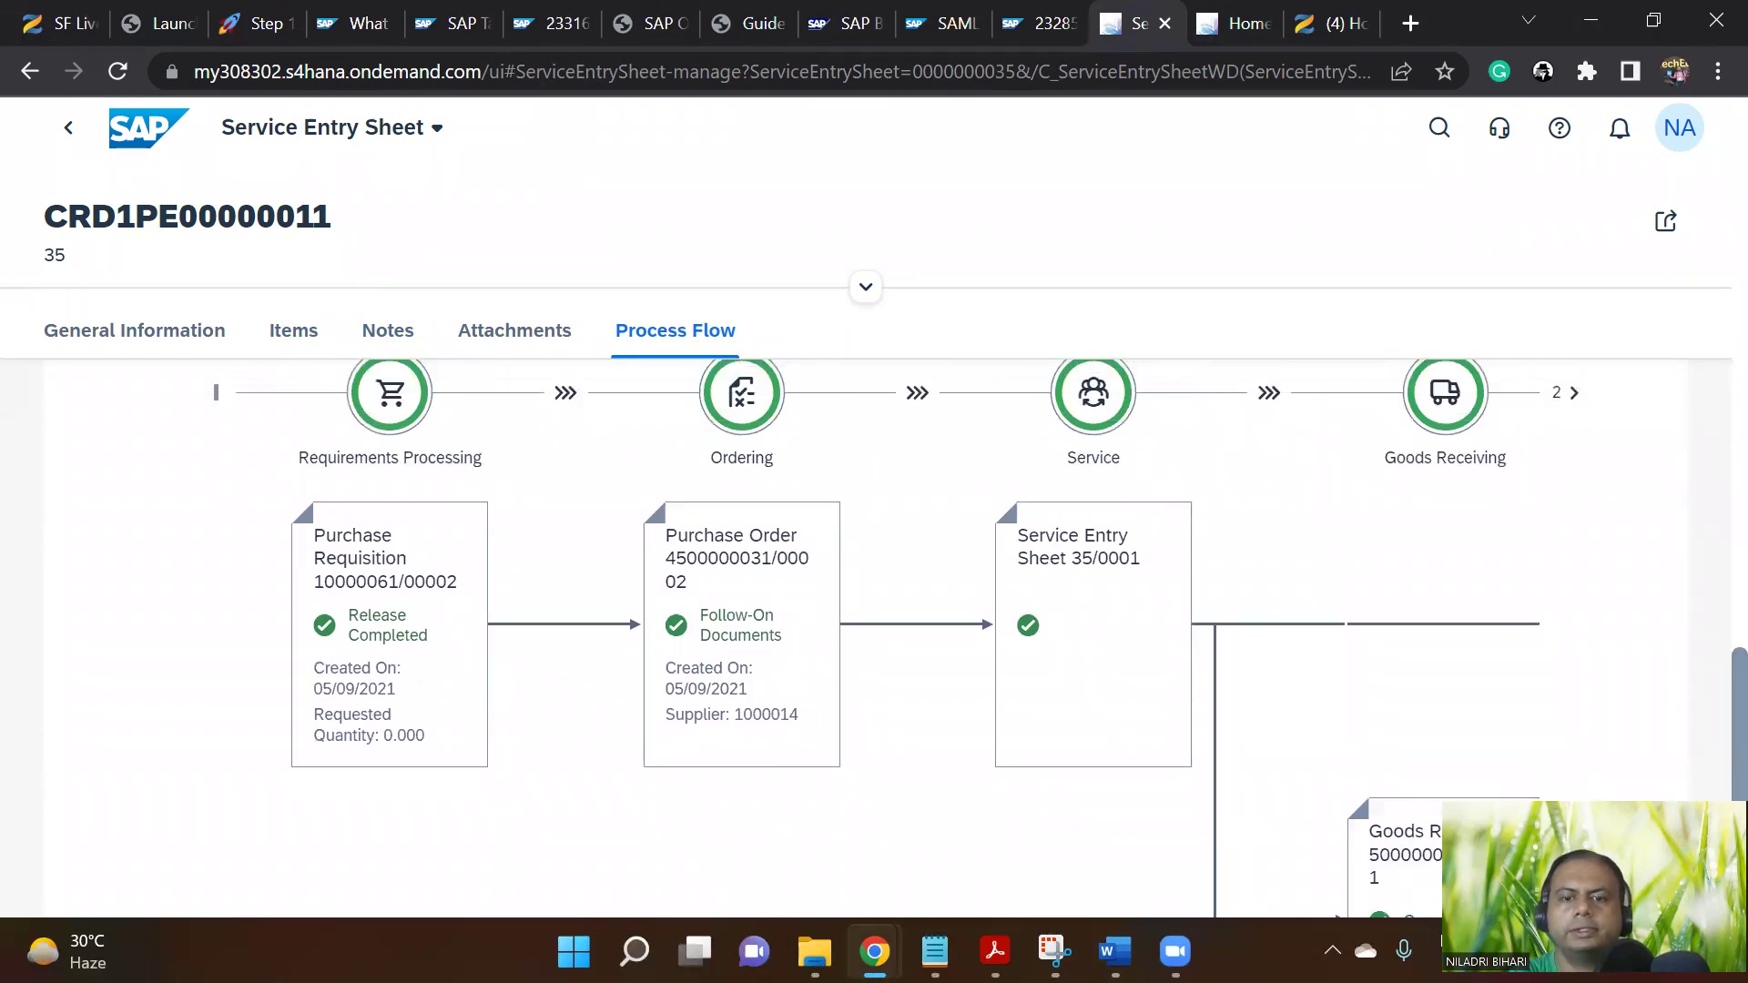
{"action": "left_click", "coordinate": [1055, 951]}
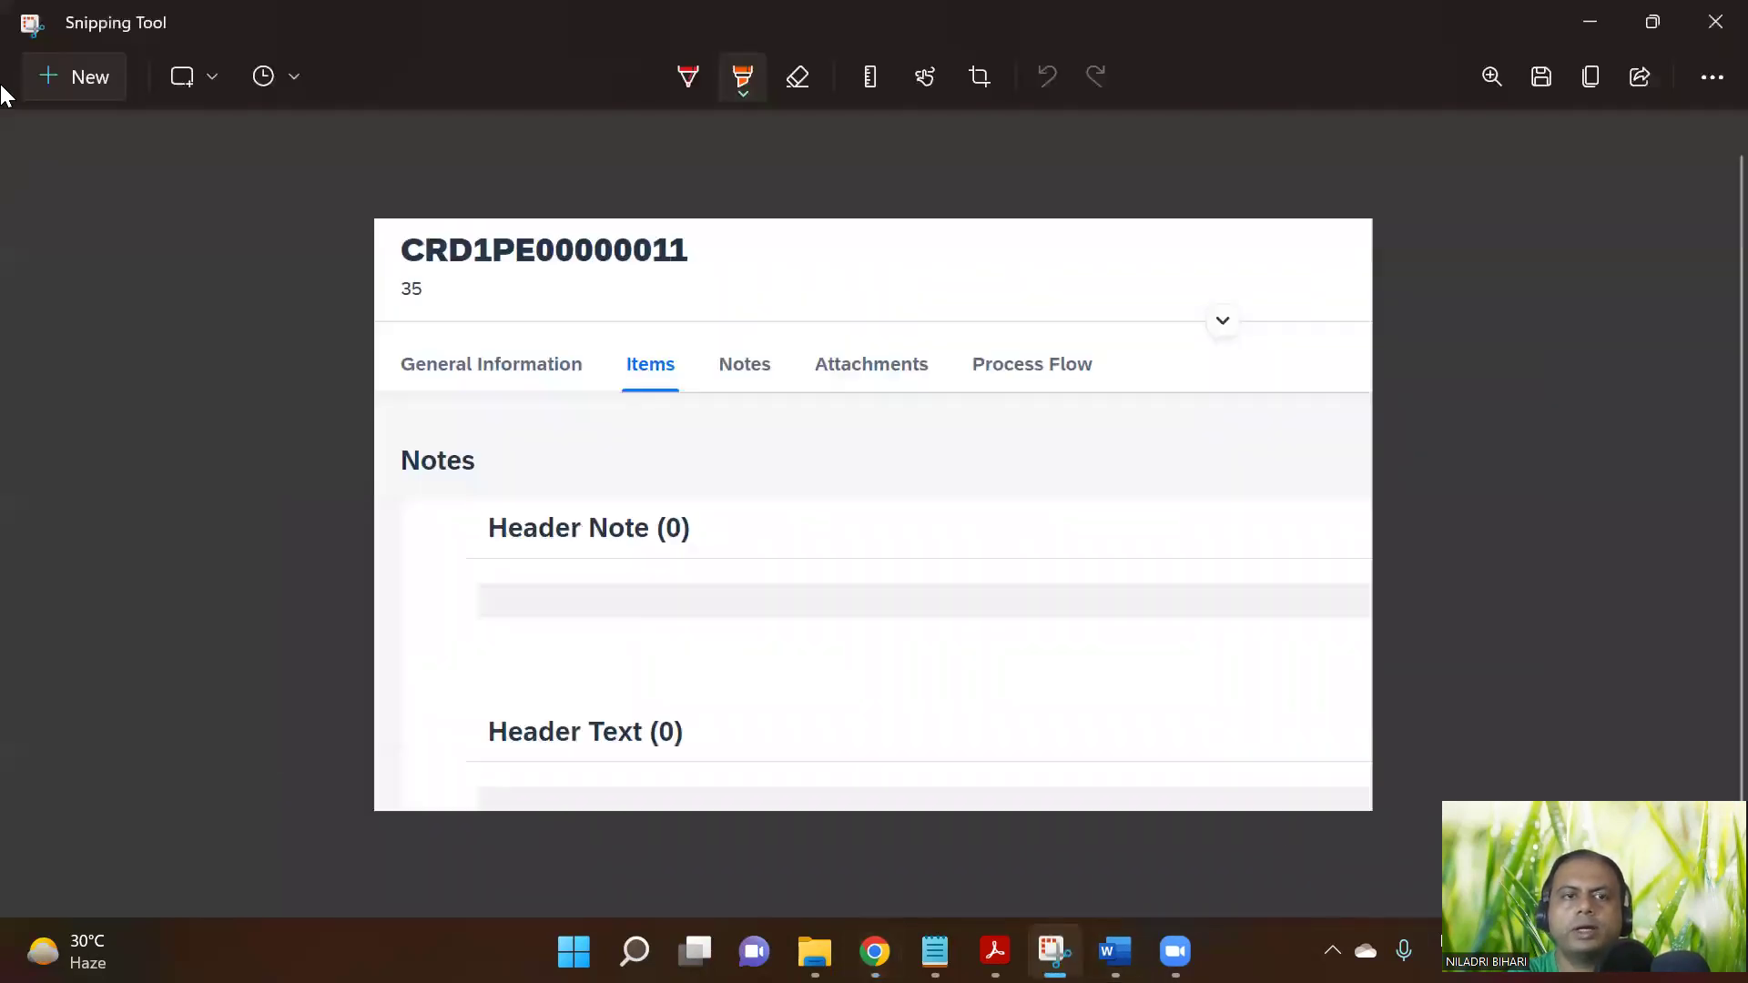
{"action": "left_click", "coordinate": [54, 77]}
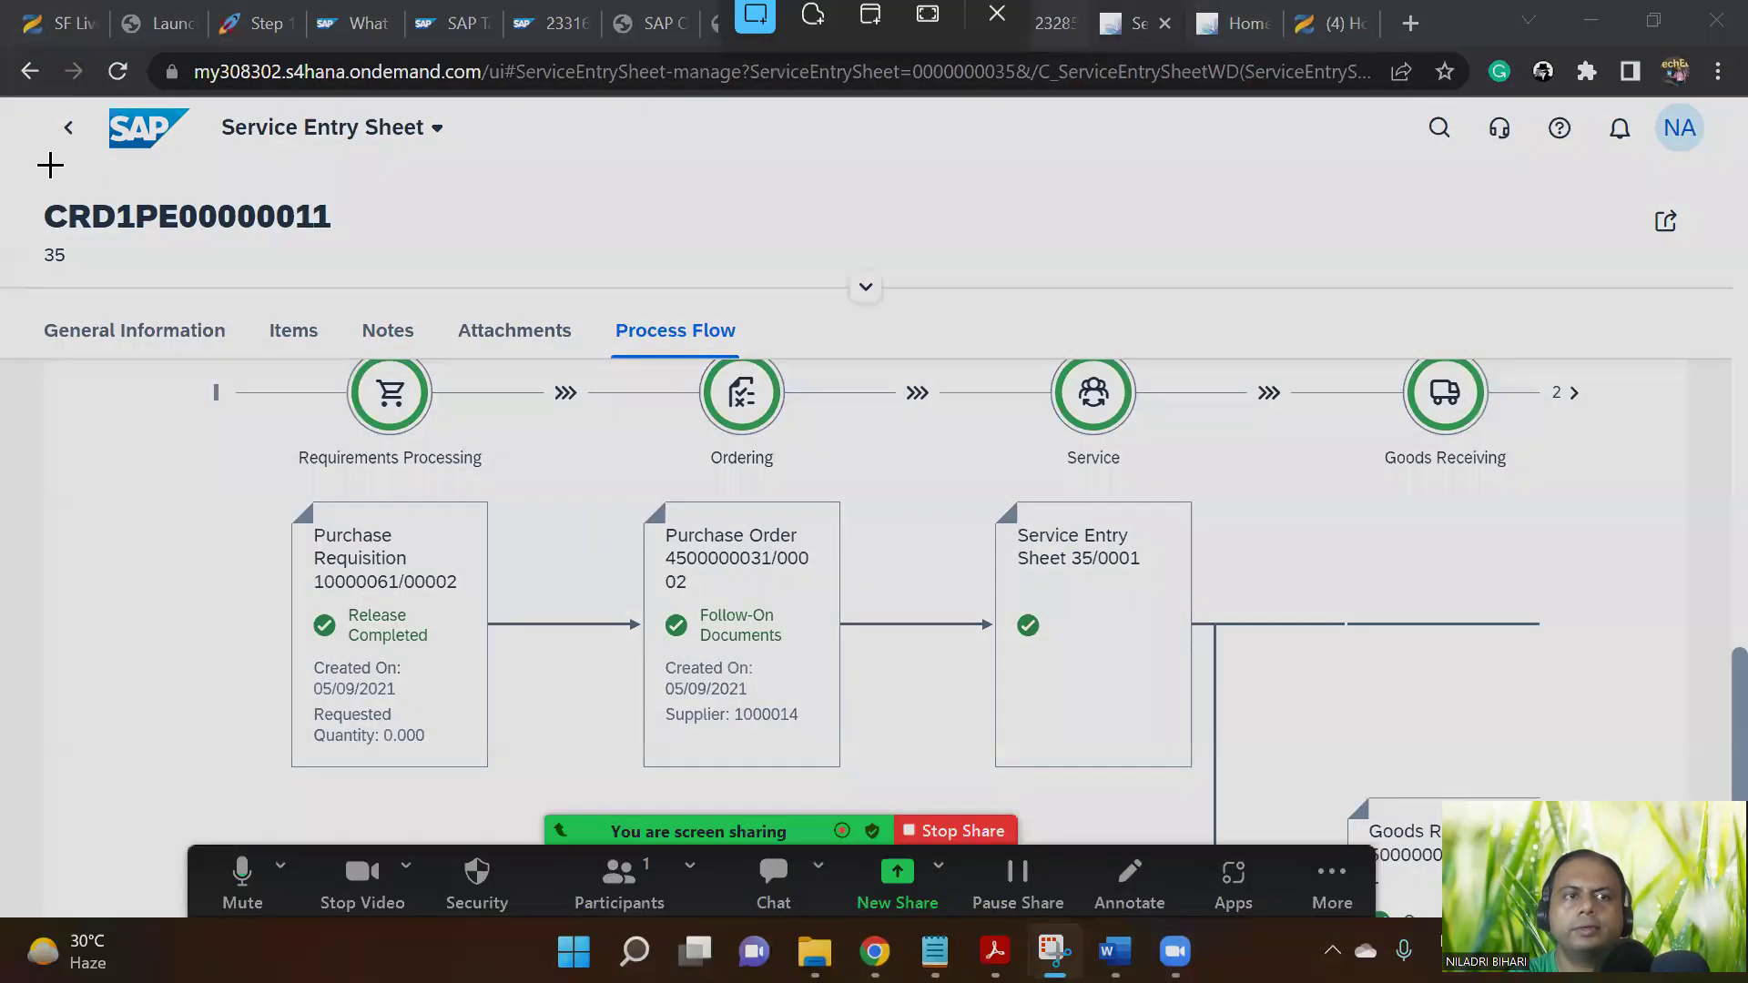
{"action": "mouse_move", "coordinate": [24, 95]}
{"action": "left_mouse_down"}
{"action": "mouse_move", "coordinate": [902, 623]}
{"action": "mouse_move", "coordinate": [1747, 817]}
{"action": "mouse_move", "coordinate": [1716, 831]}
{"action": "mouse_move", "coordinate": [1707, 866]}
{"action": "mouse_move", "coordinate": [1708, 796]}
{"action": "left_mouse_up"}
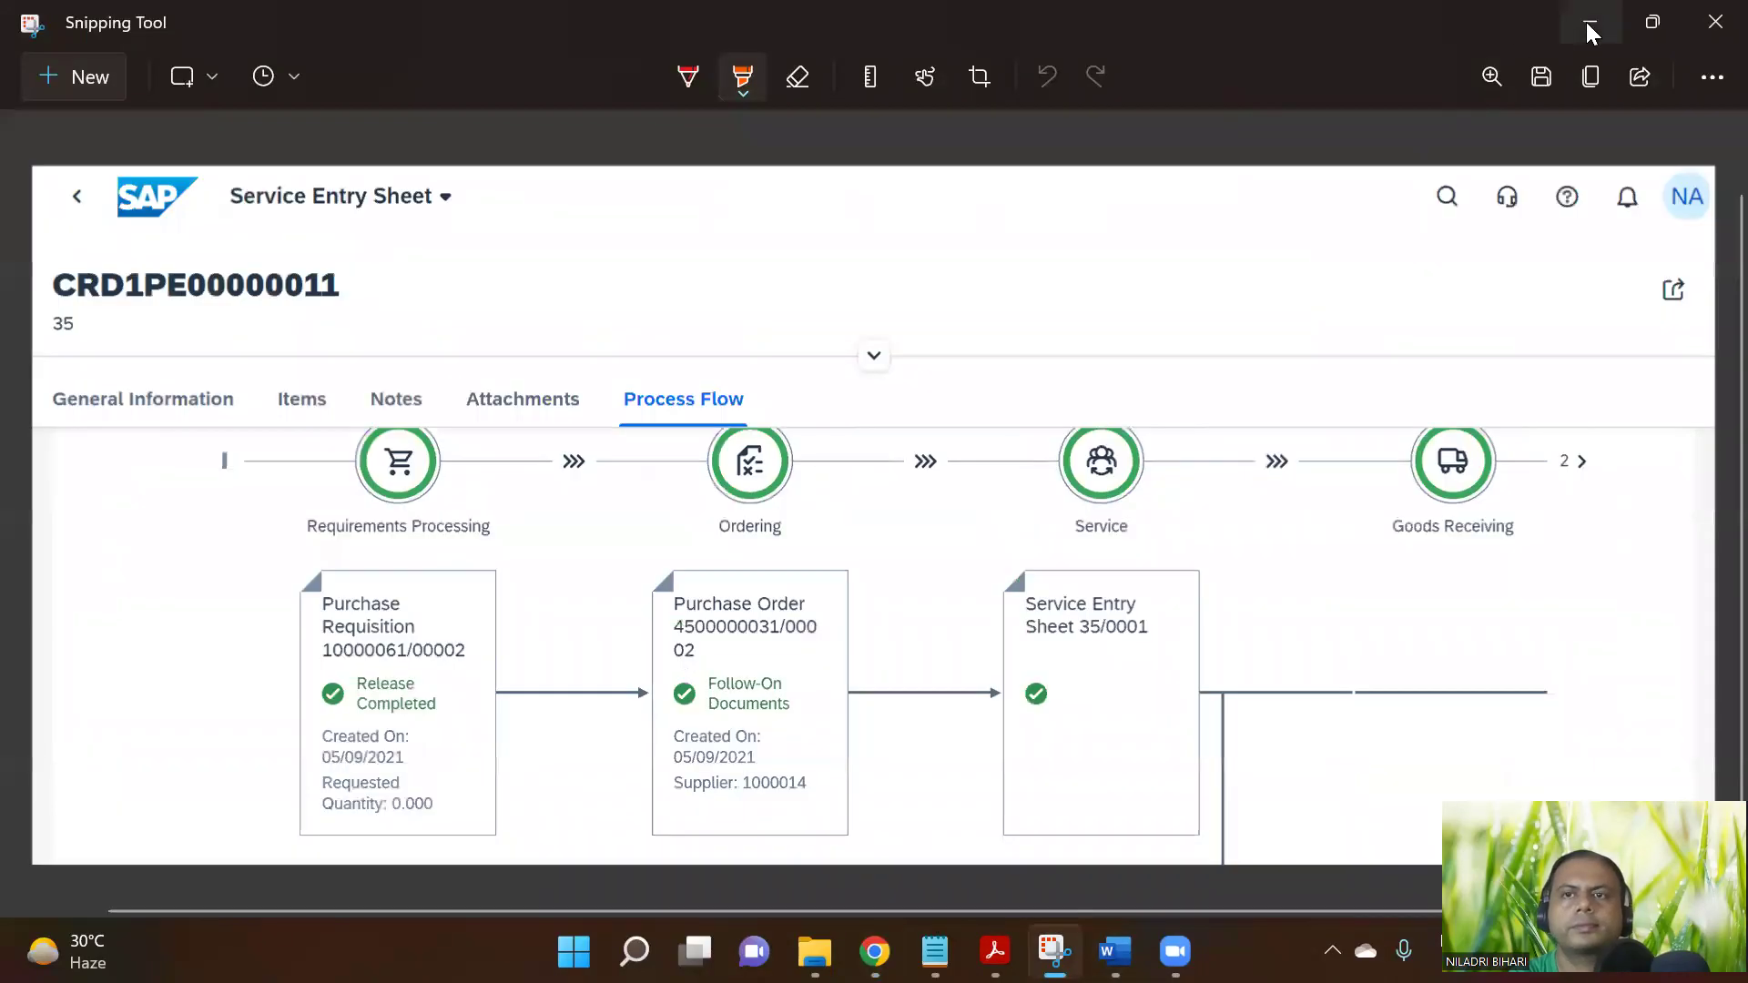
{"action": "left_click", "coordinate": [1590, 24]}
{"action": "left_click", "coordinate": [248, 23]}
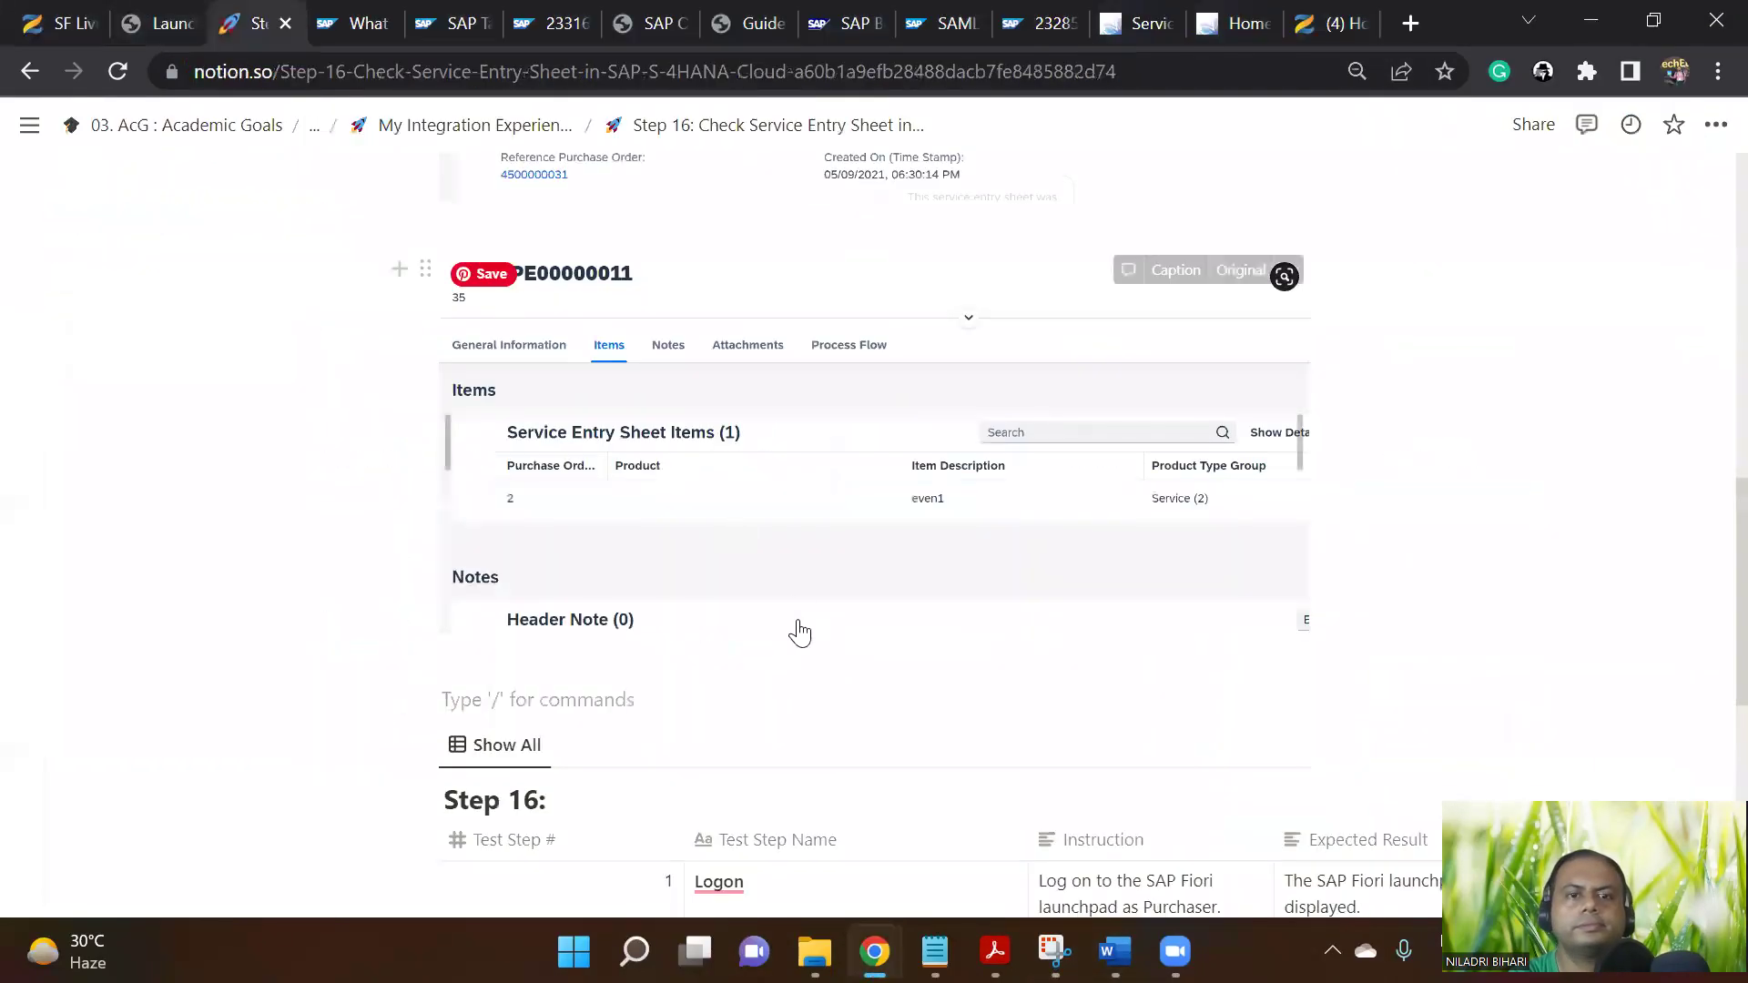
Paste the Process Flow screenshot above the four-row test-step table and review rows 2 to 4
{"action": "scroll", "coordinate": [799, 633], "scroll_direction": "down", "scroll_amount": 1}
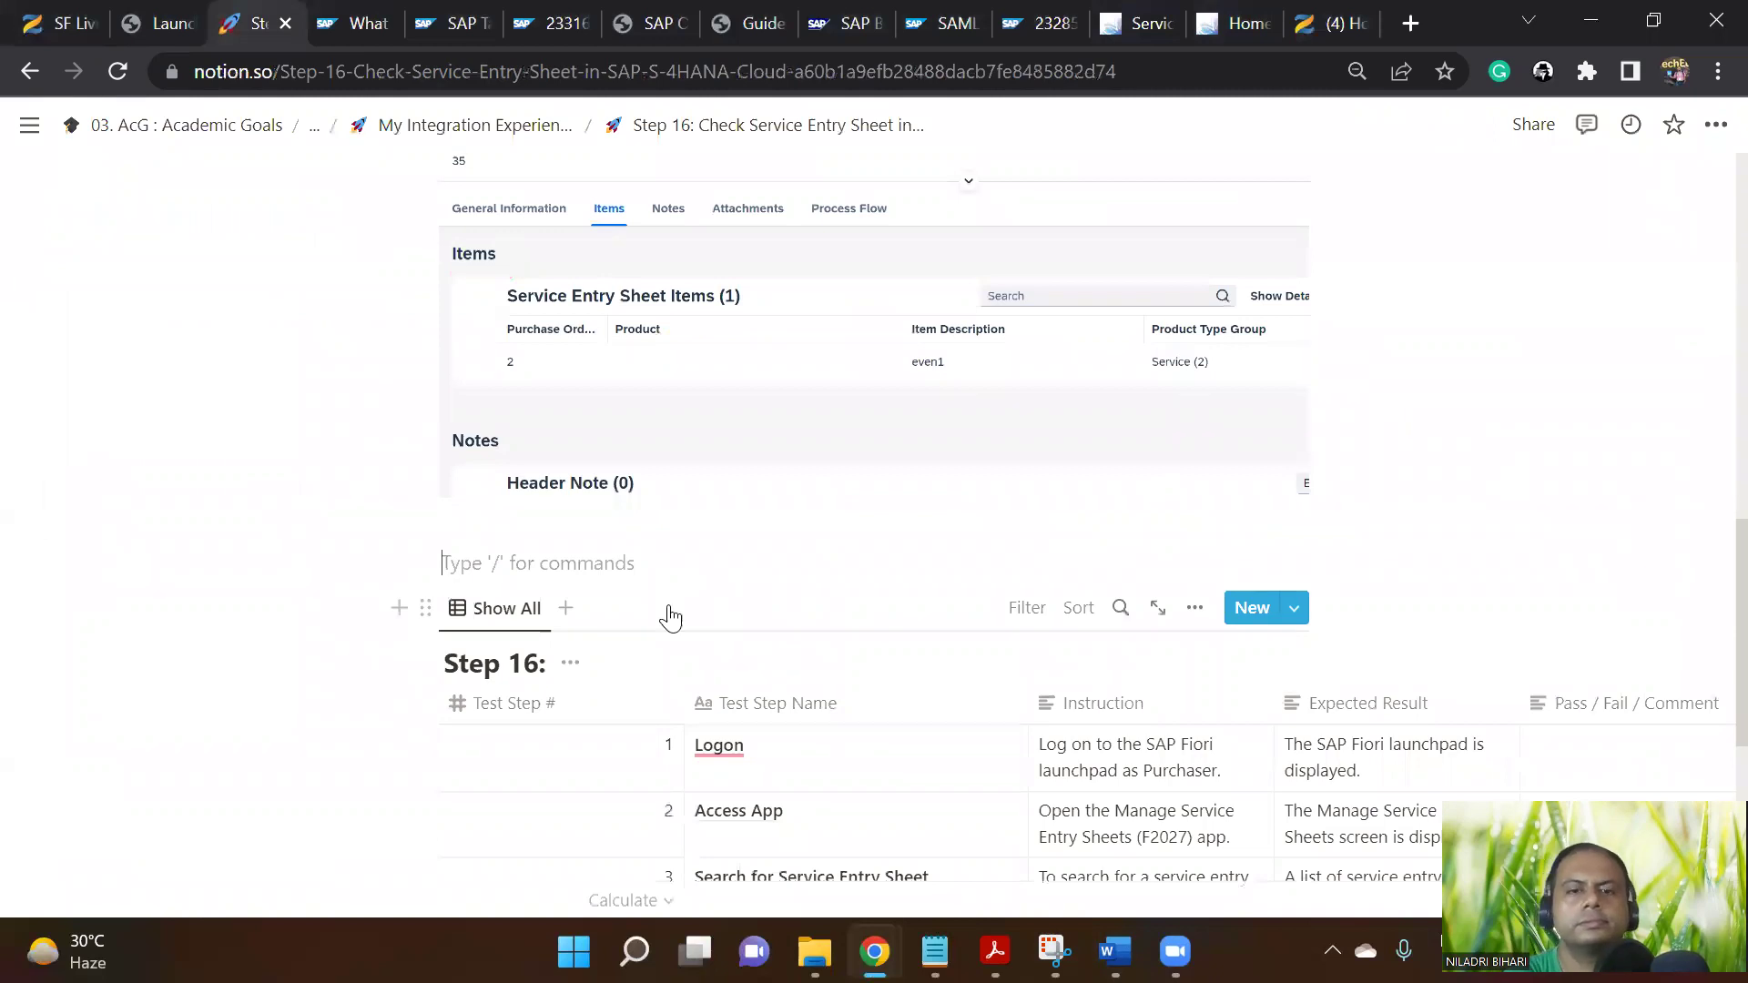
{"action": "key", "text": "ctrl+v"}
{"action": "scroll", "coordinate": [988, 616], "scroll_direction": "down", "scroll_amount": 5}
{"action": "scroll", "coordinate": [1022, 577], "scroll_direction": "down", "scroll_amount": 1}
{"action": "scroll", "coordinate": [1308, 464], "scroll_direction": "up", "scroll_amount": 3}
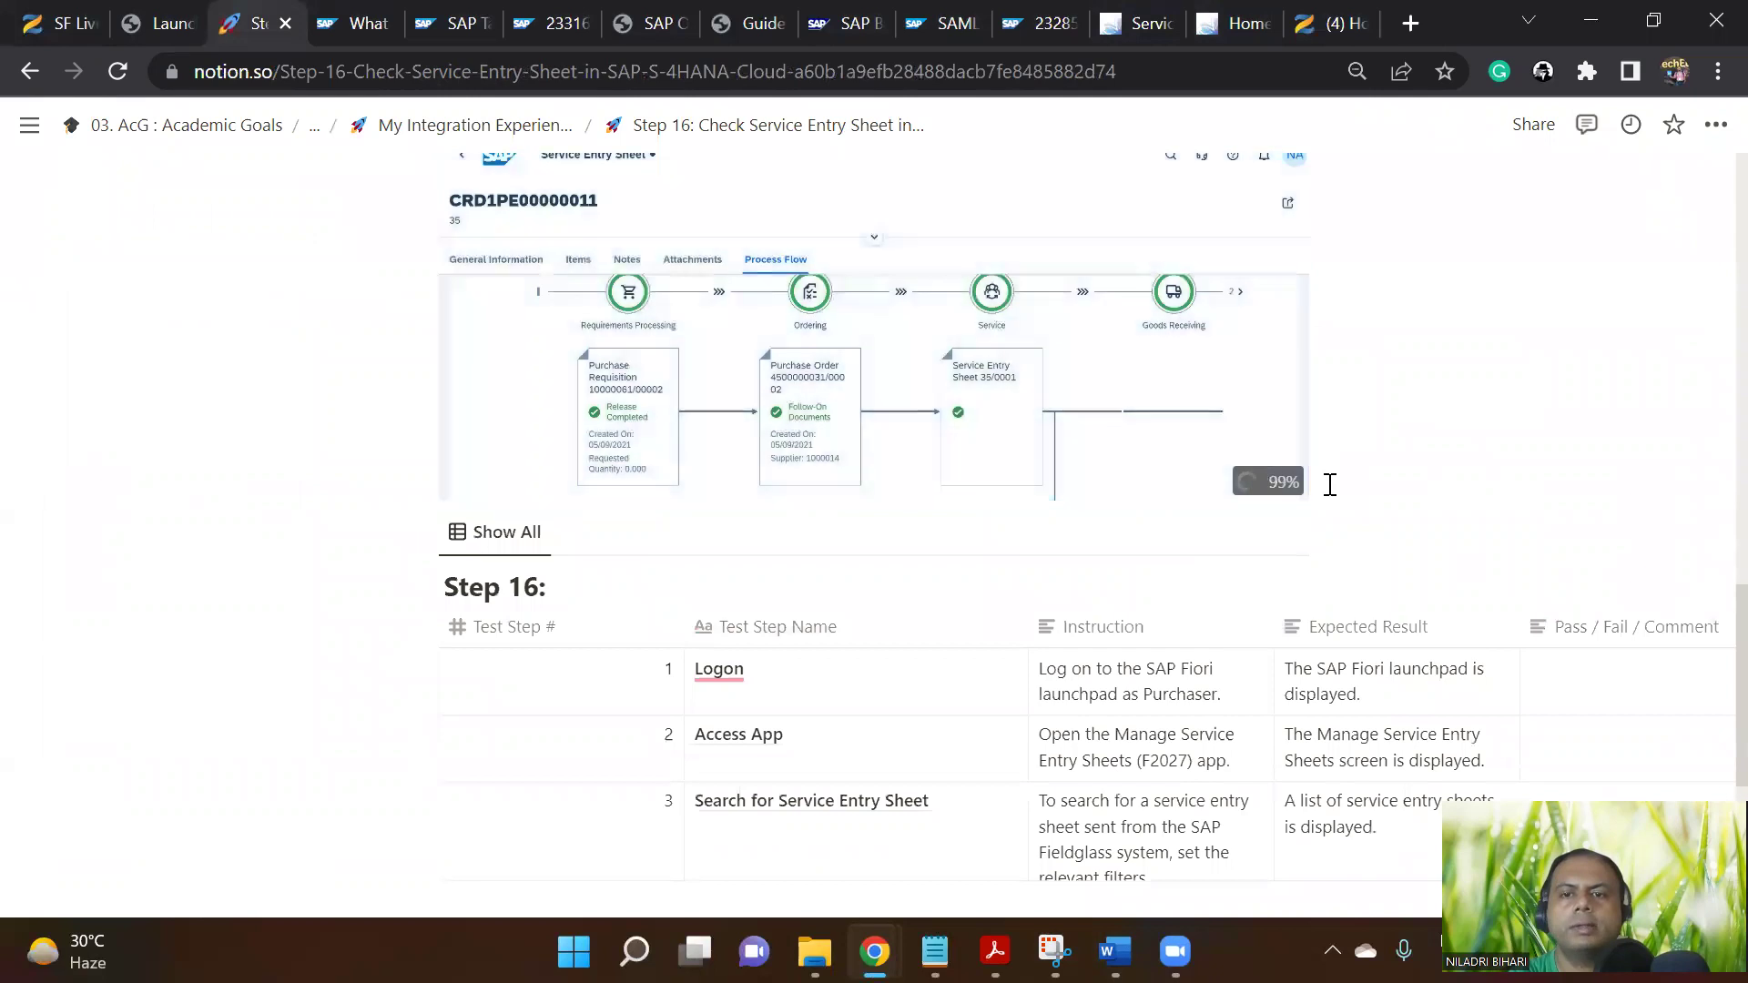
{"action": "scroll", "coordinate": [1303, 637], "scroll_direction": "down", "scroll_amount": 3}
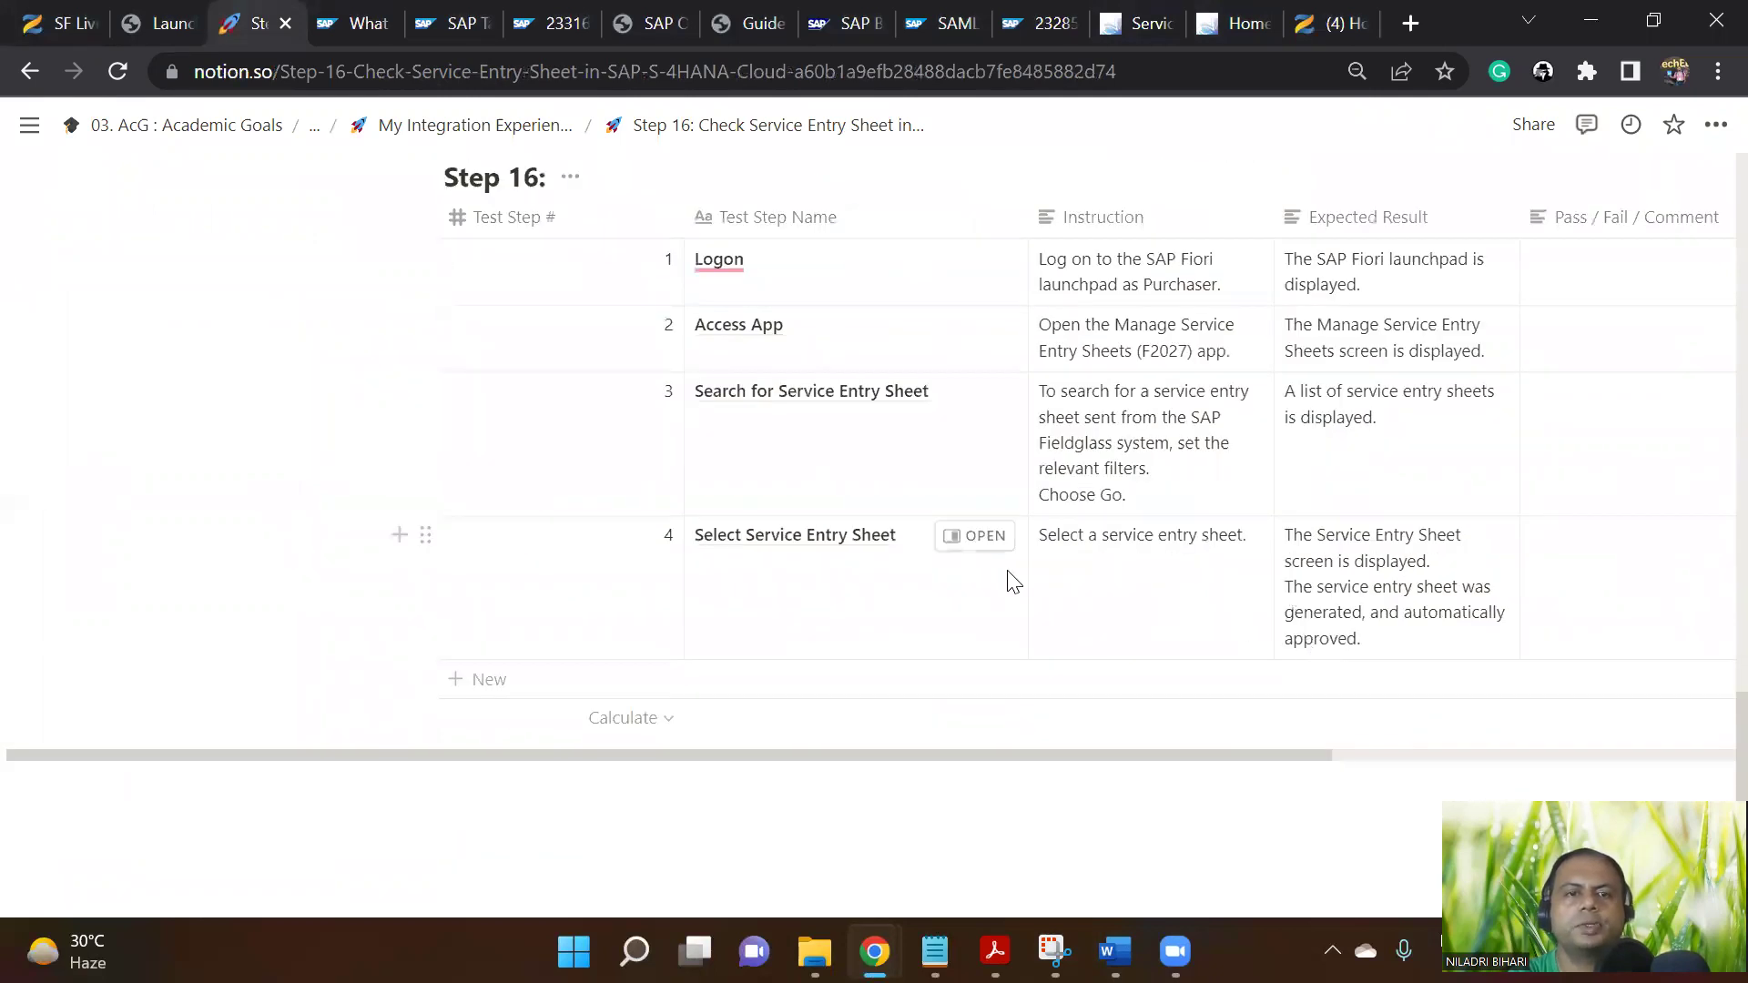
{"action": "scroll", "coordinate": [1144, 632], "scroll_direction": "down", "scroll_amount": 1}
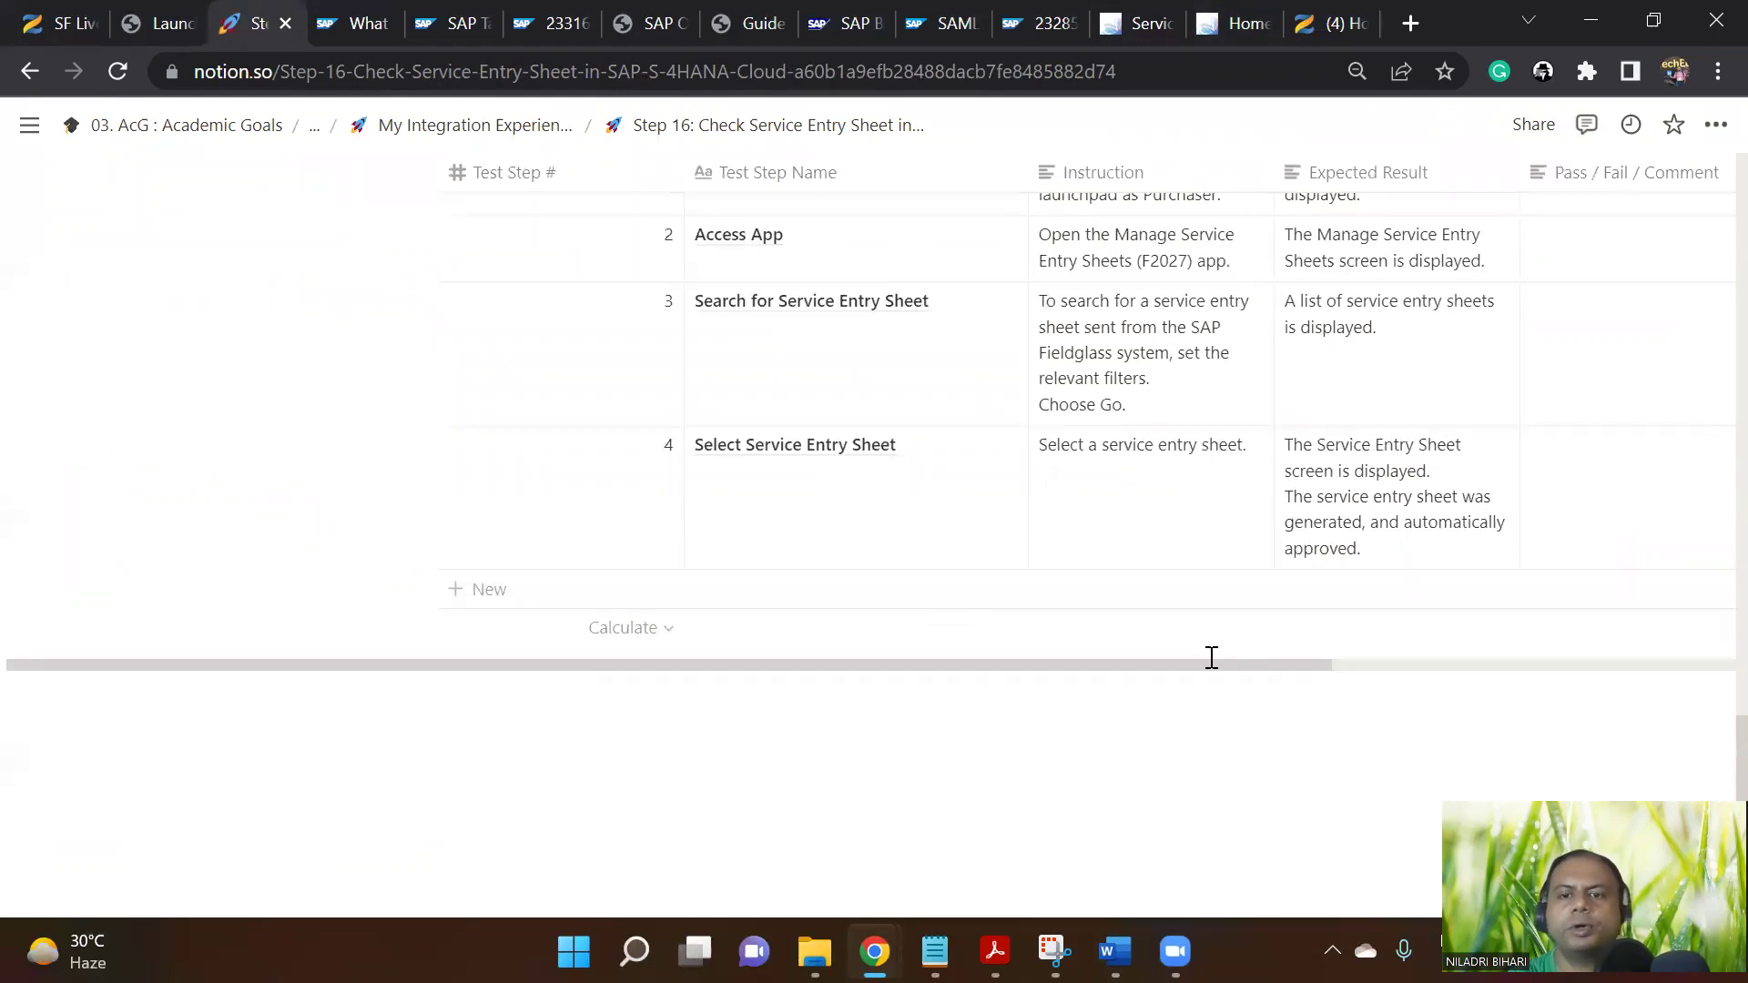
Review sheet CRD1PE00000011's process flow, General Information approval status and Items list
{"action": "left_click", "coordinate": [1131, 23]}
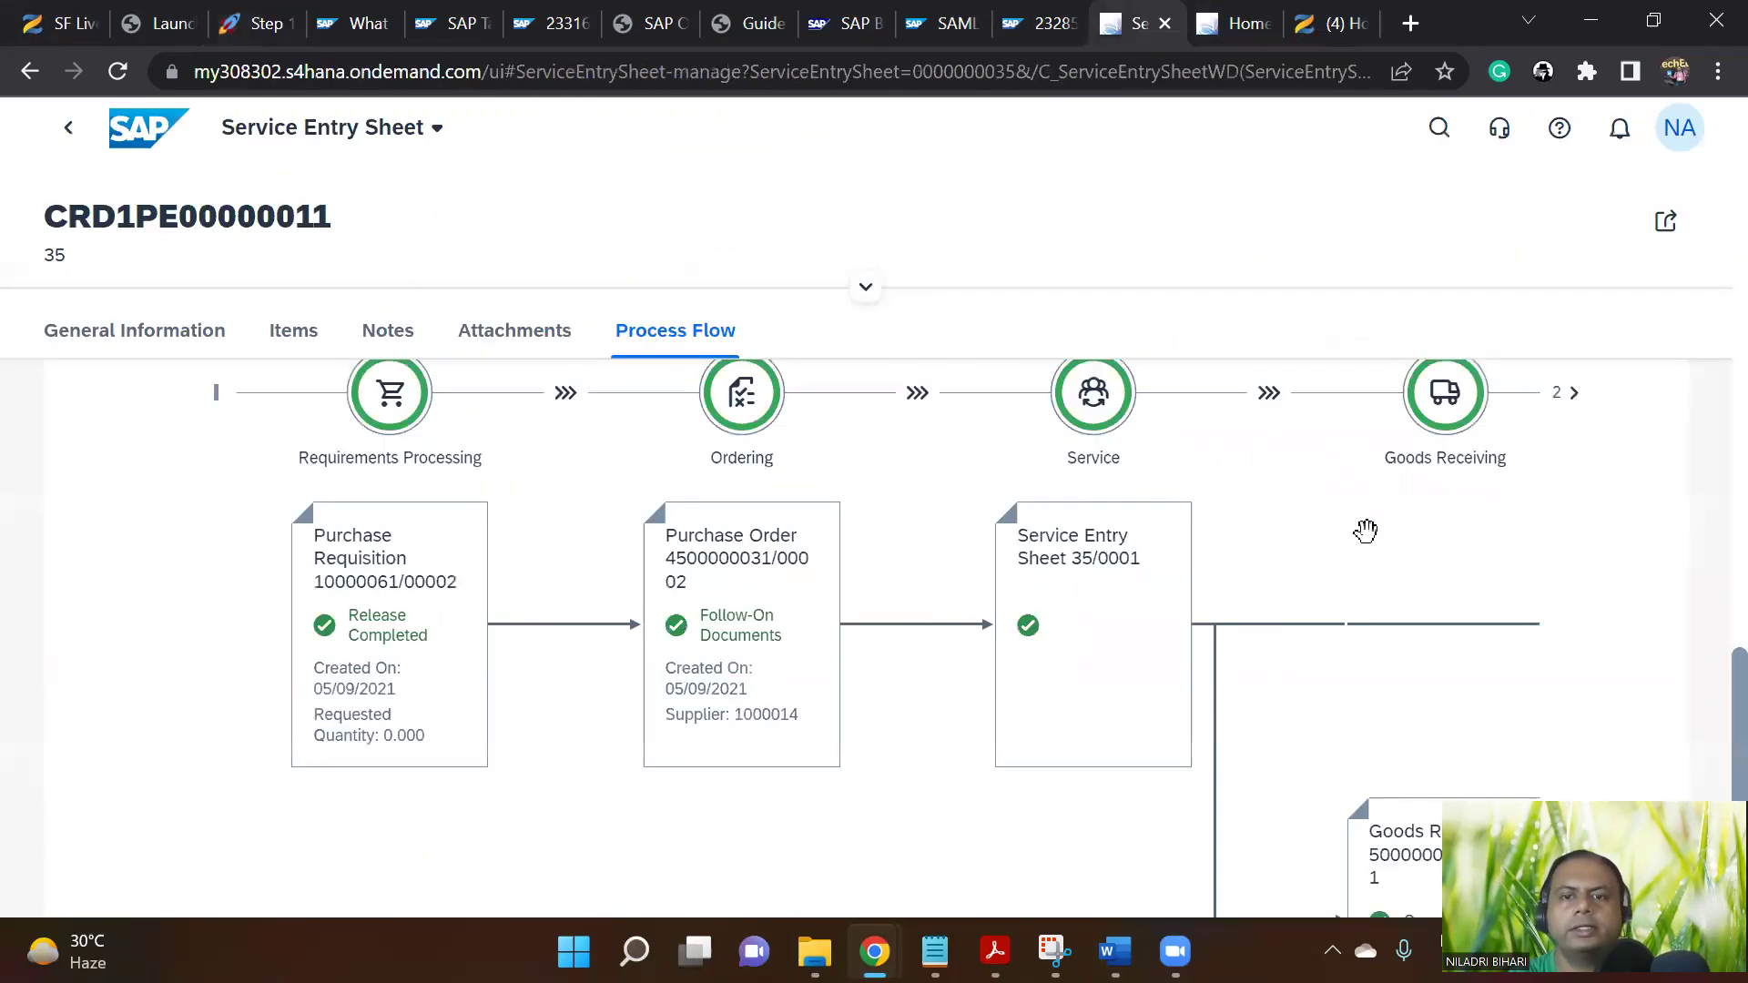
{"action": "scroll", "coordinate": [1356, 582], "scroll_direction": "down", "scroll_amount": 2}
{"action": "scroll", "coordinate": [1352, 612], "scroll_direction": "up", "scroll_amount": 2}
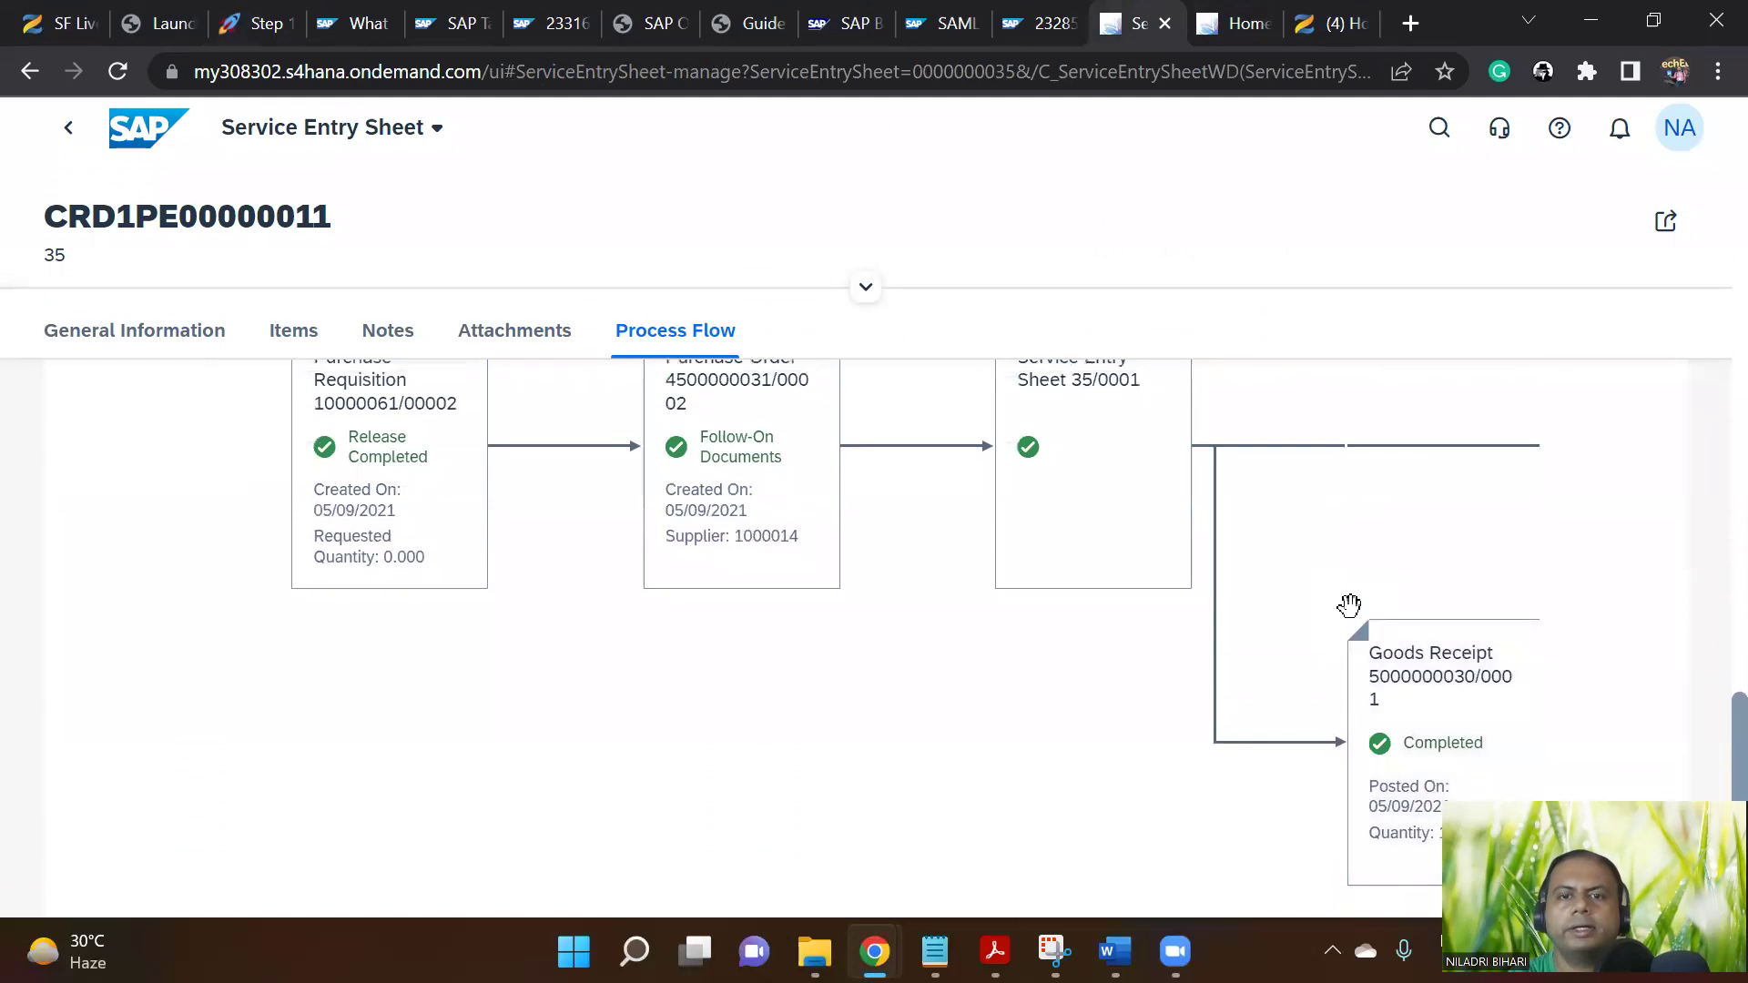
{"action": "scroll", "coordinate": [1163, 692], "scroll_direction": "up", "scroll_amount": 5}
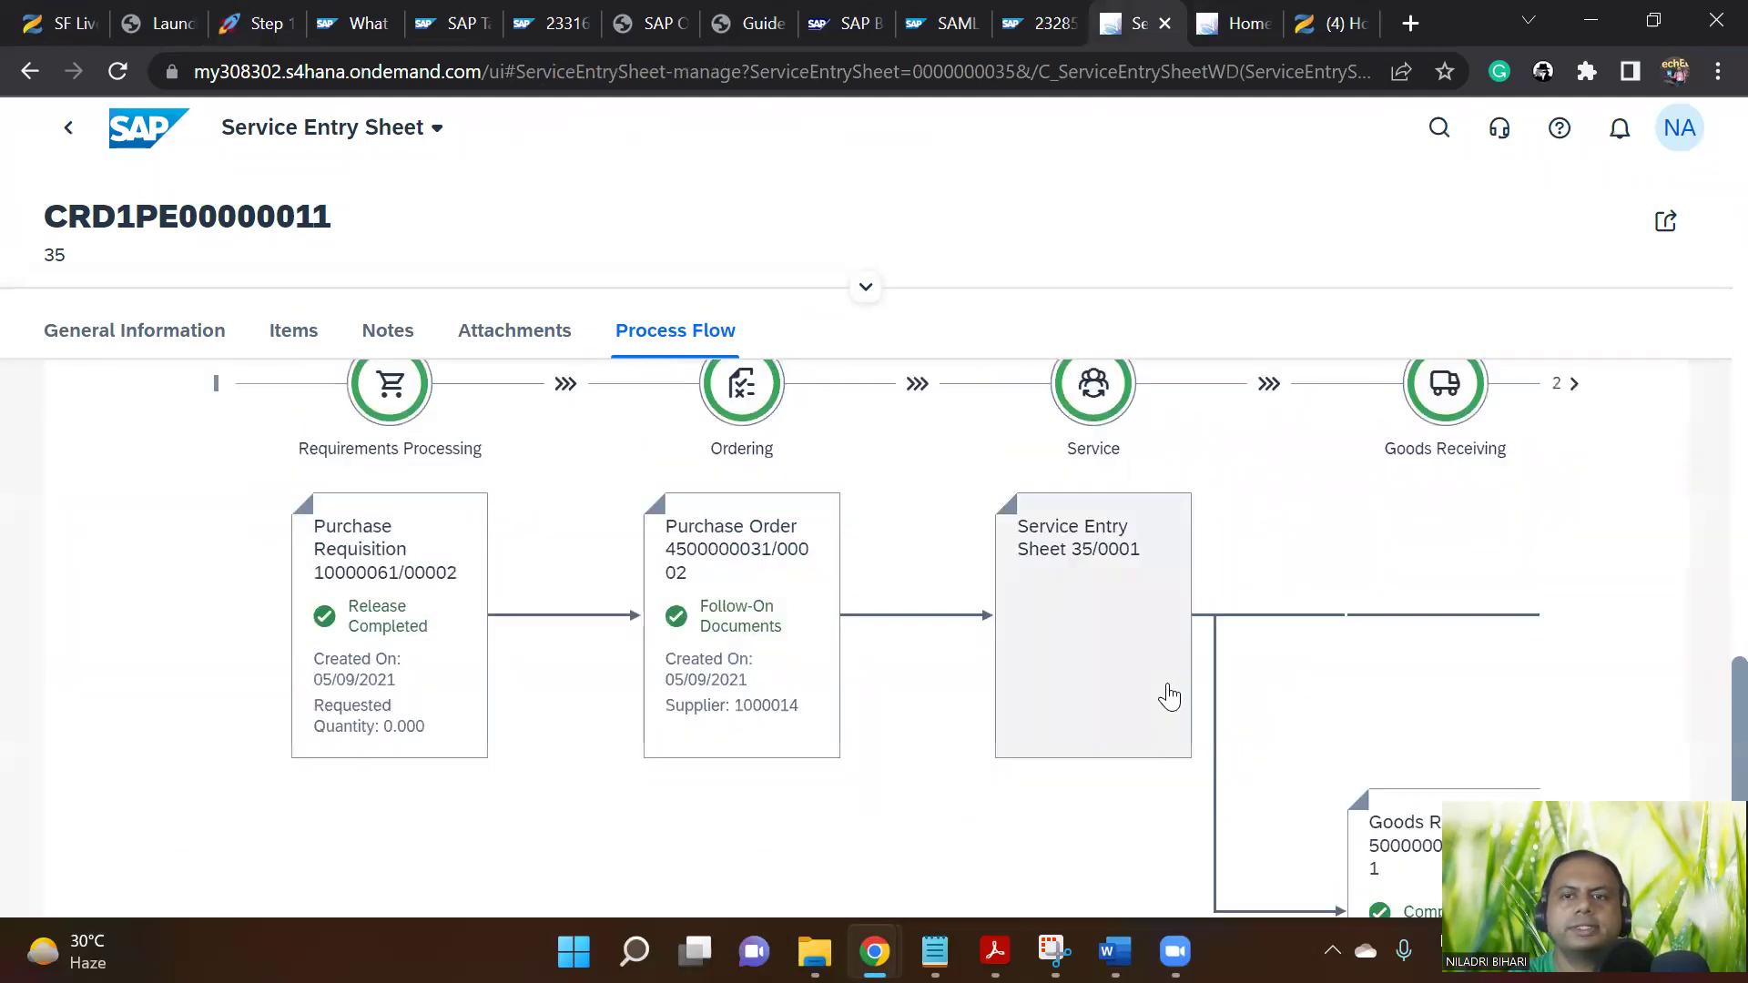
{"action": "scroll", "coordinate": [1167, 680], "scroll_direction": "up", "scroll_amount": 10}
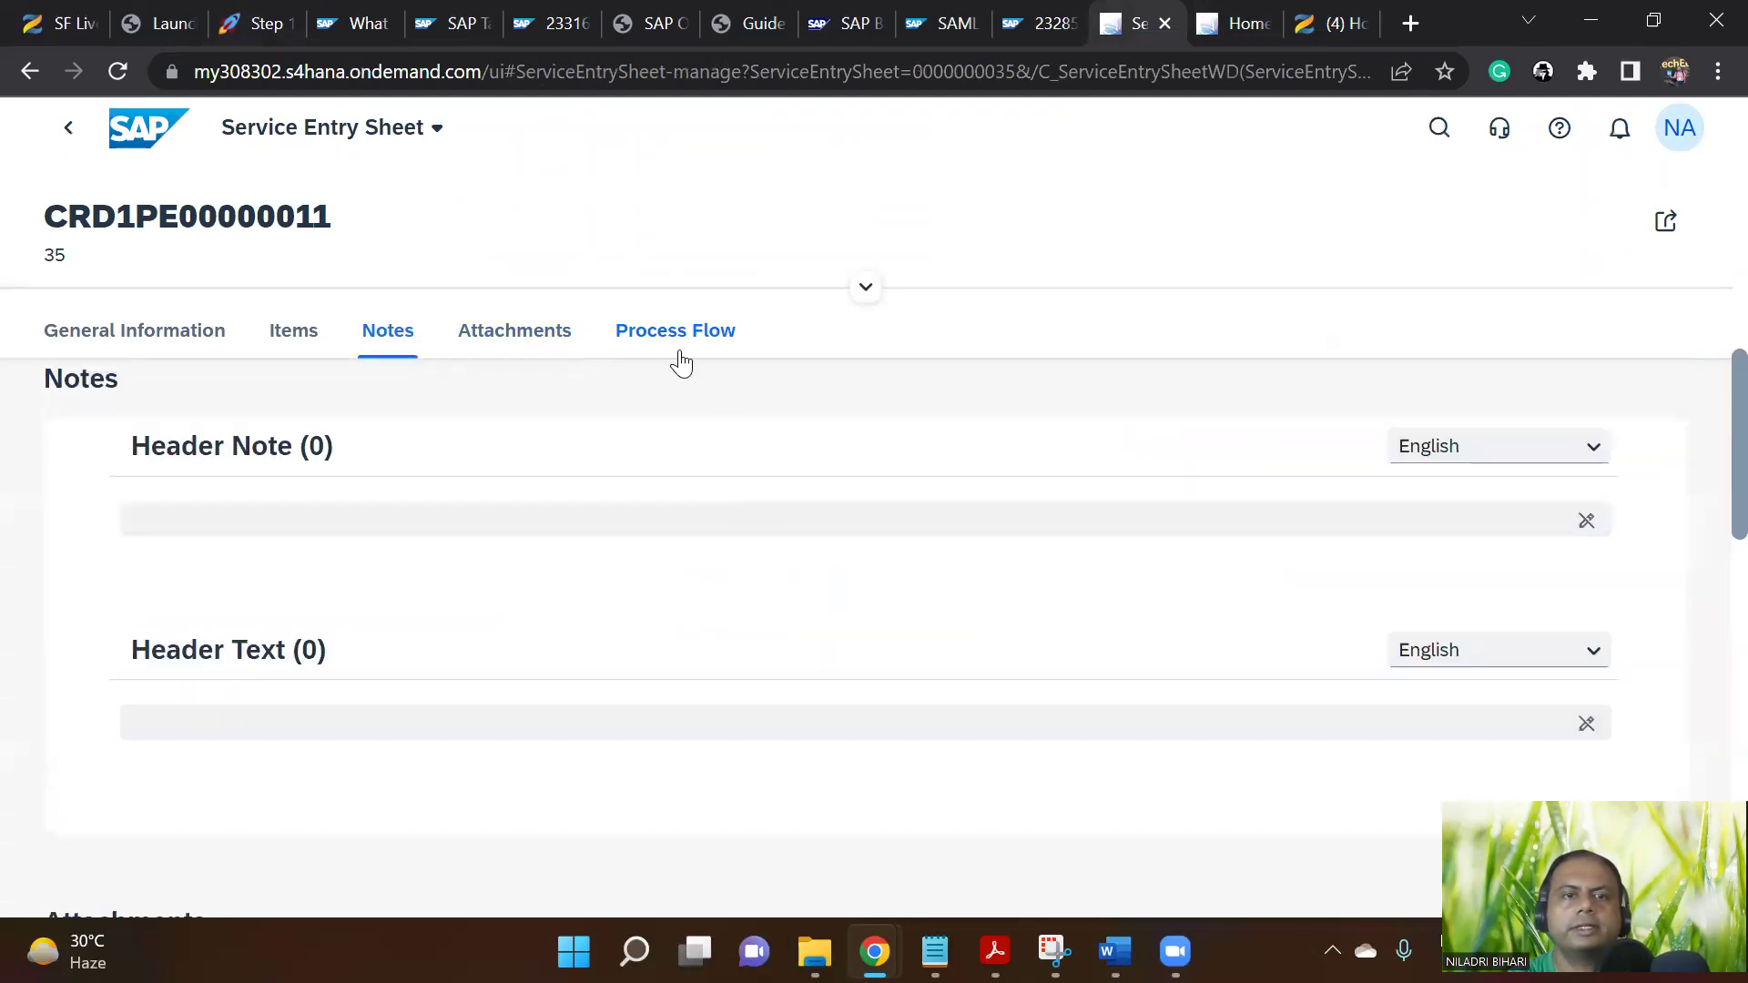
{"action": "left_click", "coordinate": [688, 343]}
{"action": "scroll", "coordinate": [947, 615], "scroll_direction": "down", "scroll_amount": 5}
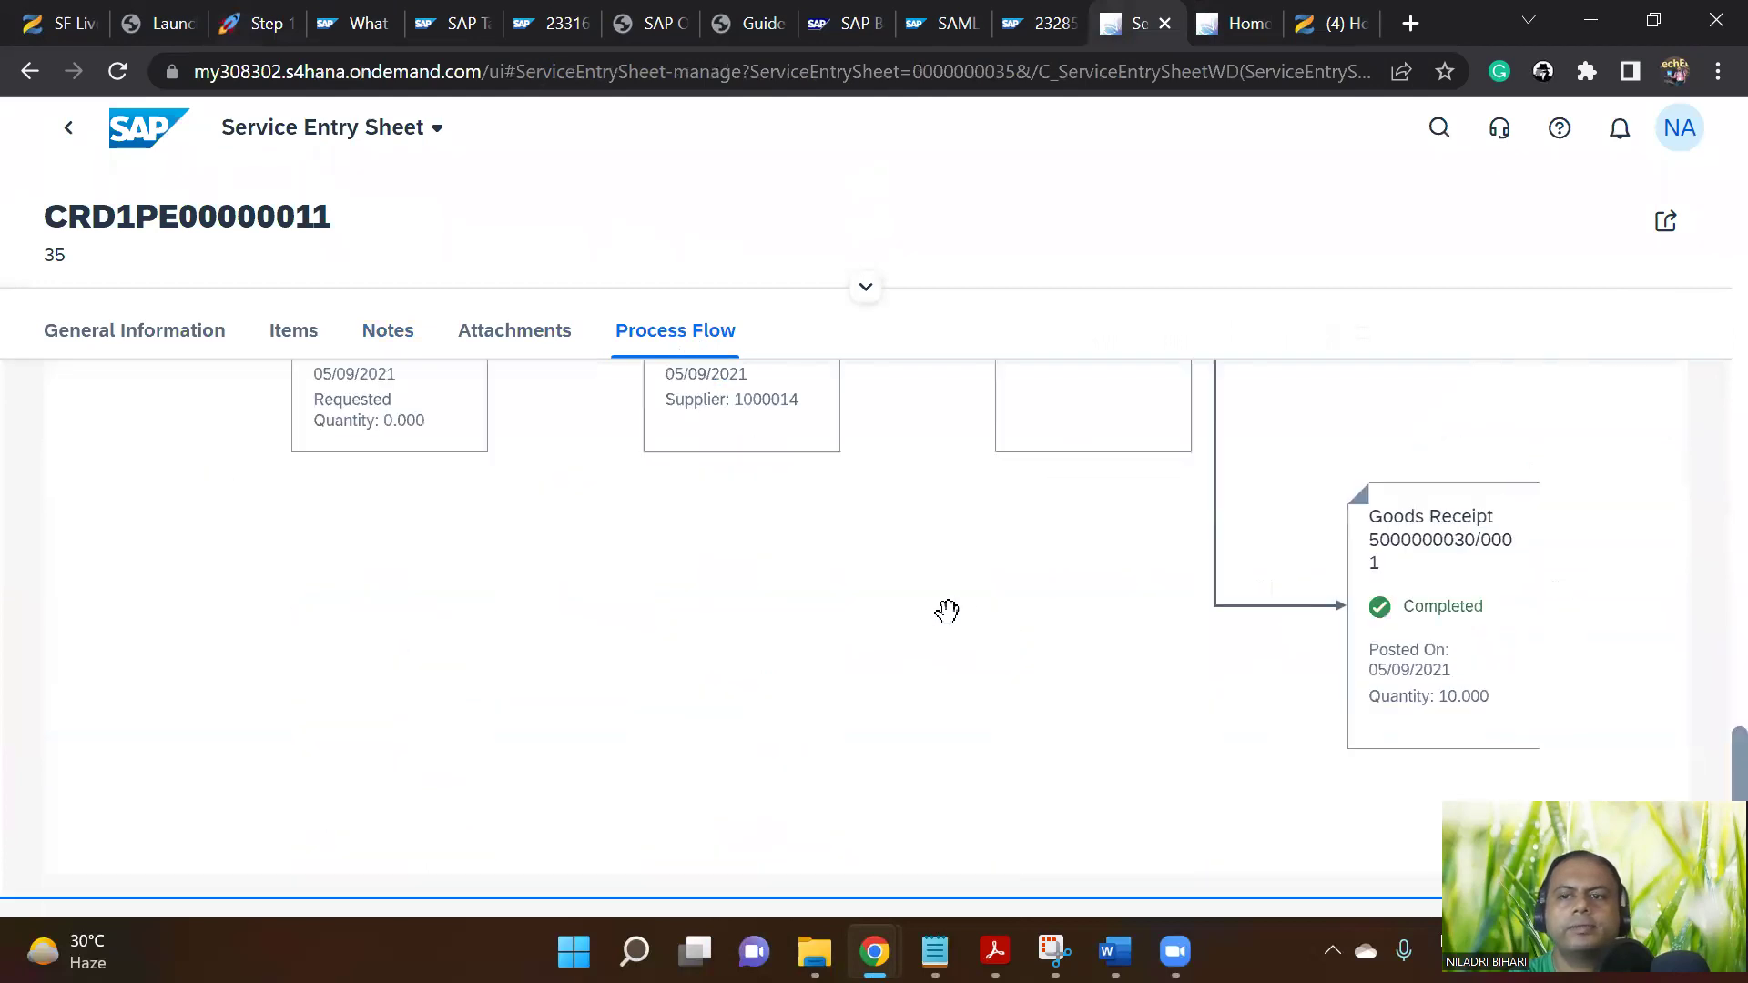
{"action": "scroll", "coordinate": [996, 633], "scroll_direction": "up", "scroll_amount": 15}
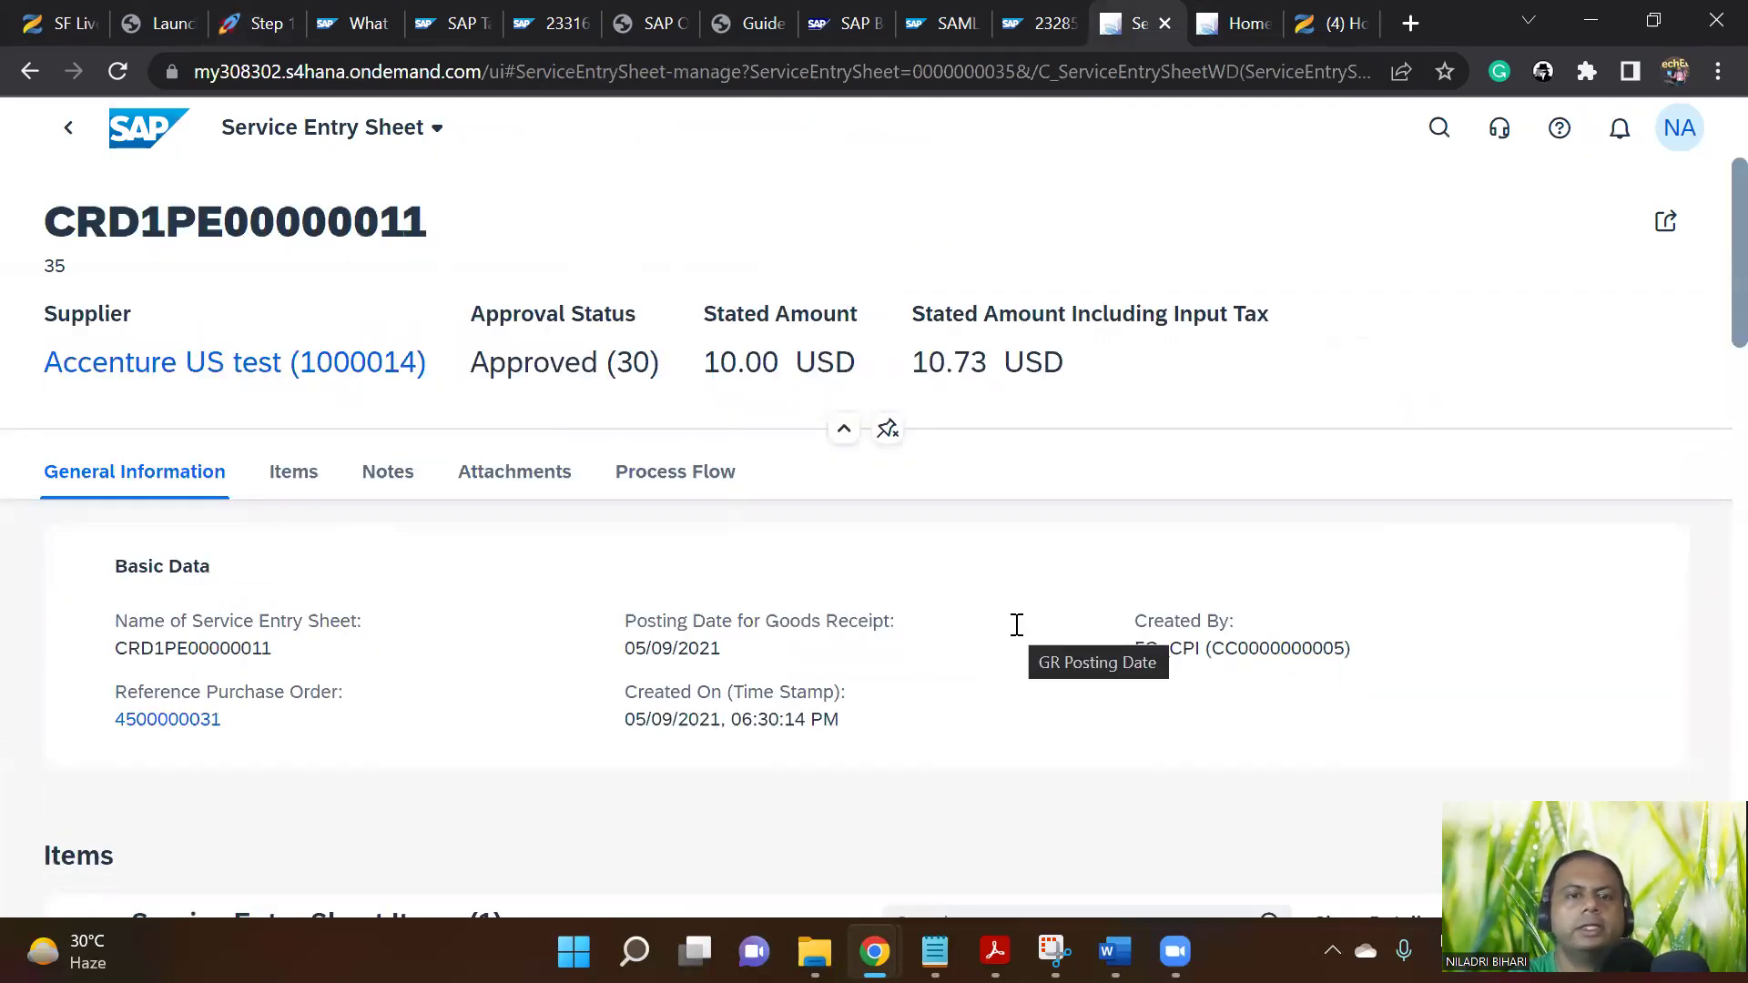
{"action": "scroll", "coordinate": [819, 710], "scroll_direction": "down", "scroll_amount": 5}
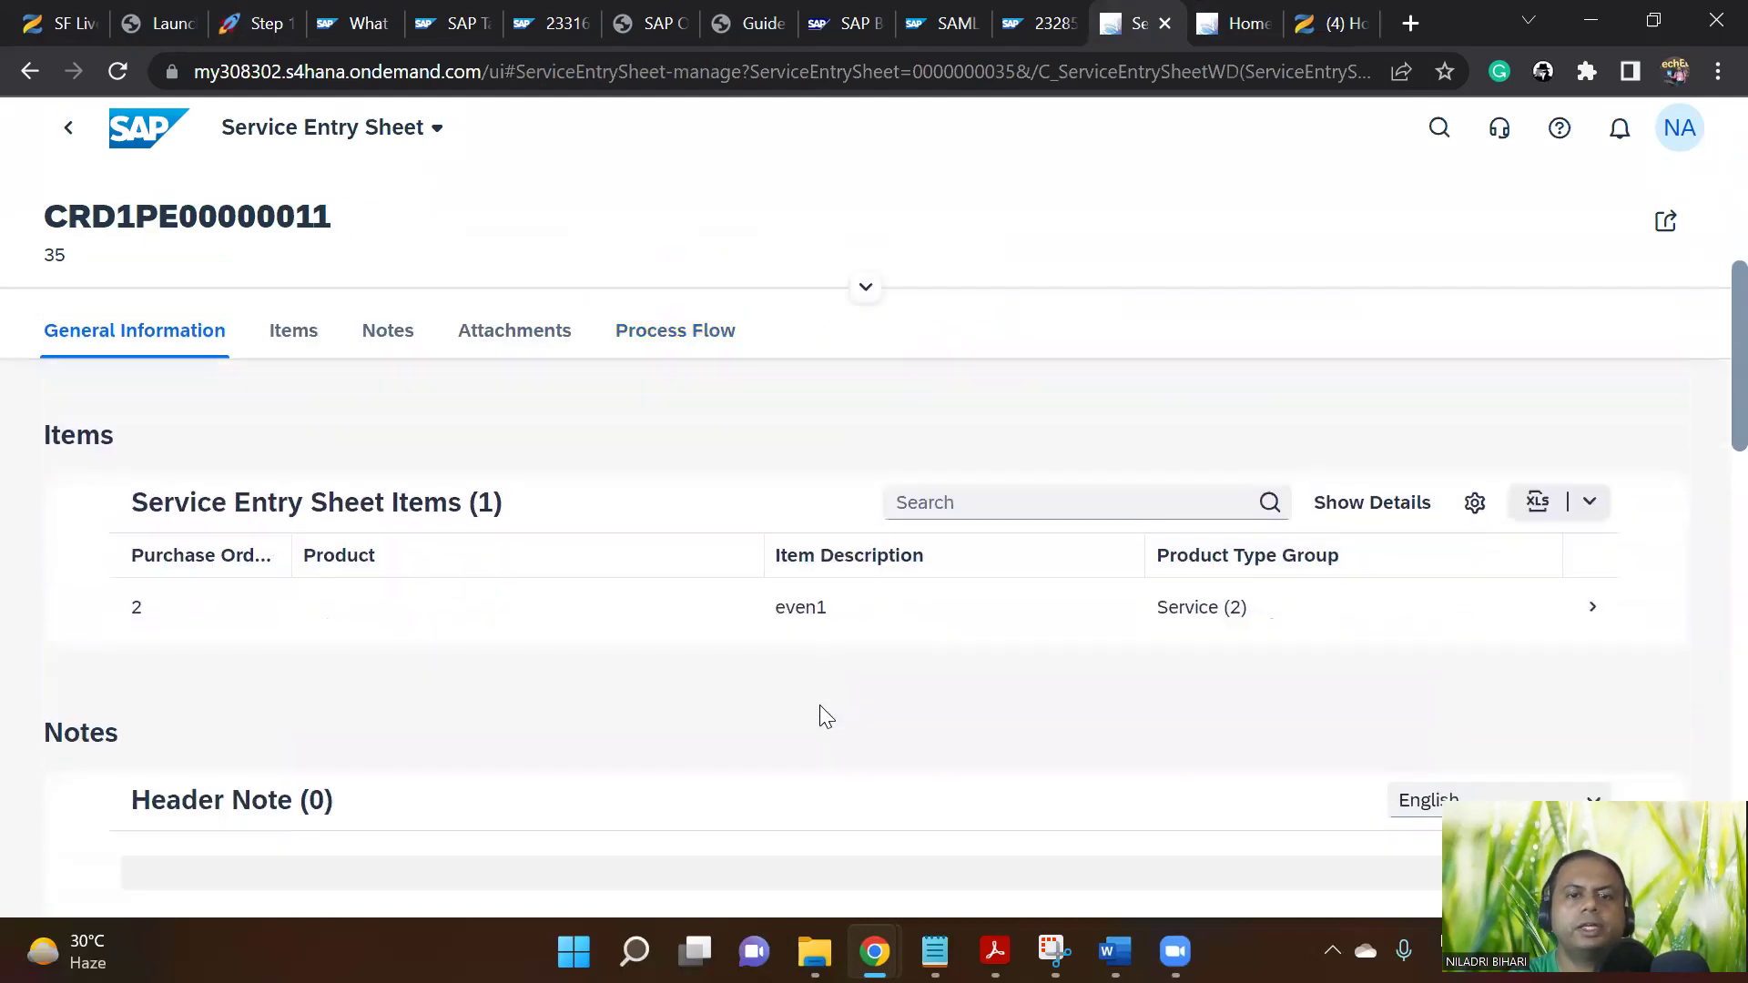
{"action": "scroll", "coordinate": [1562, 615], "scroll_direction": "down", "scroll_amount": 3}
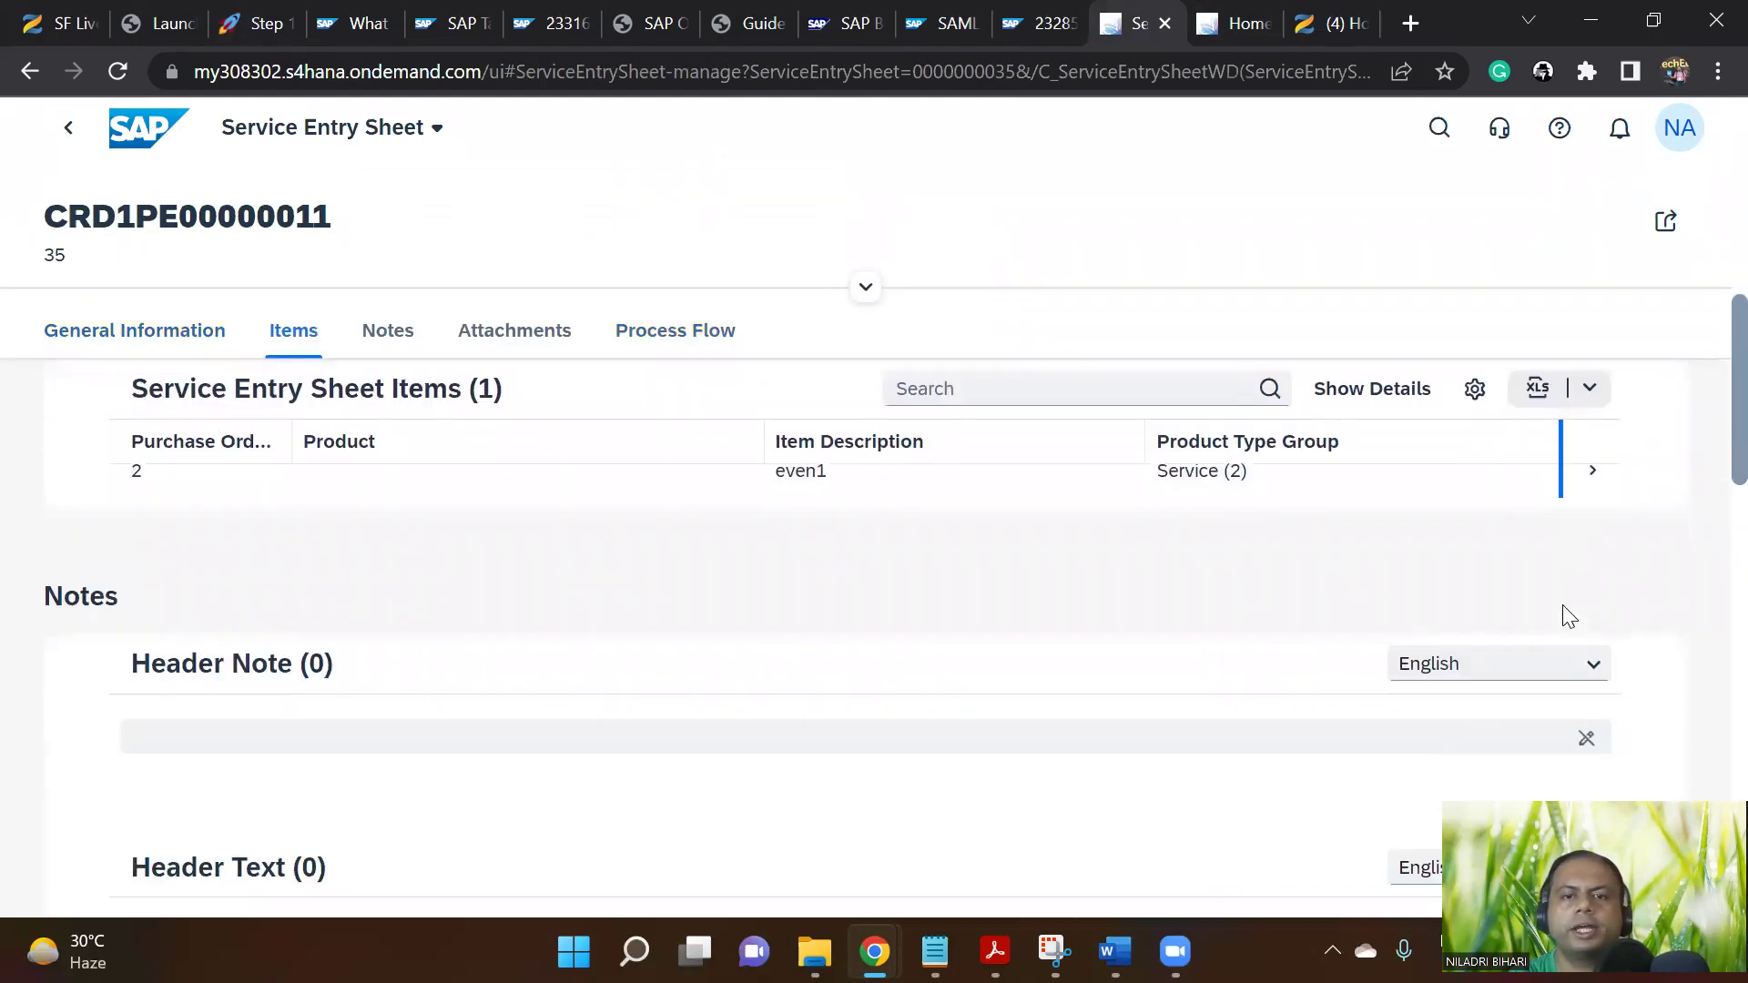
{"action": "scroll", "coordinate": [1564, 619], "scroll_direction": "up", "scroll_amount": 3}
Inspect item even1's details: Cost center (K) assignment, 1.00 USD net price and attachments
{"action": "left_click", "coordinate": [1594, 621]}
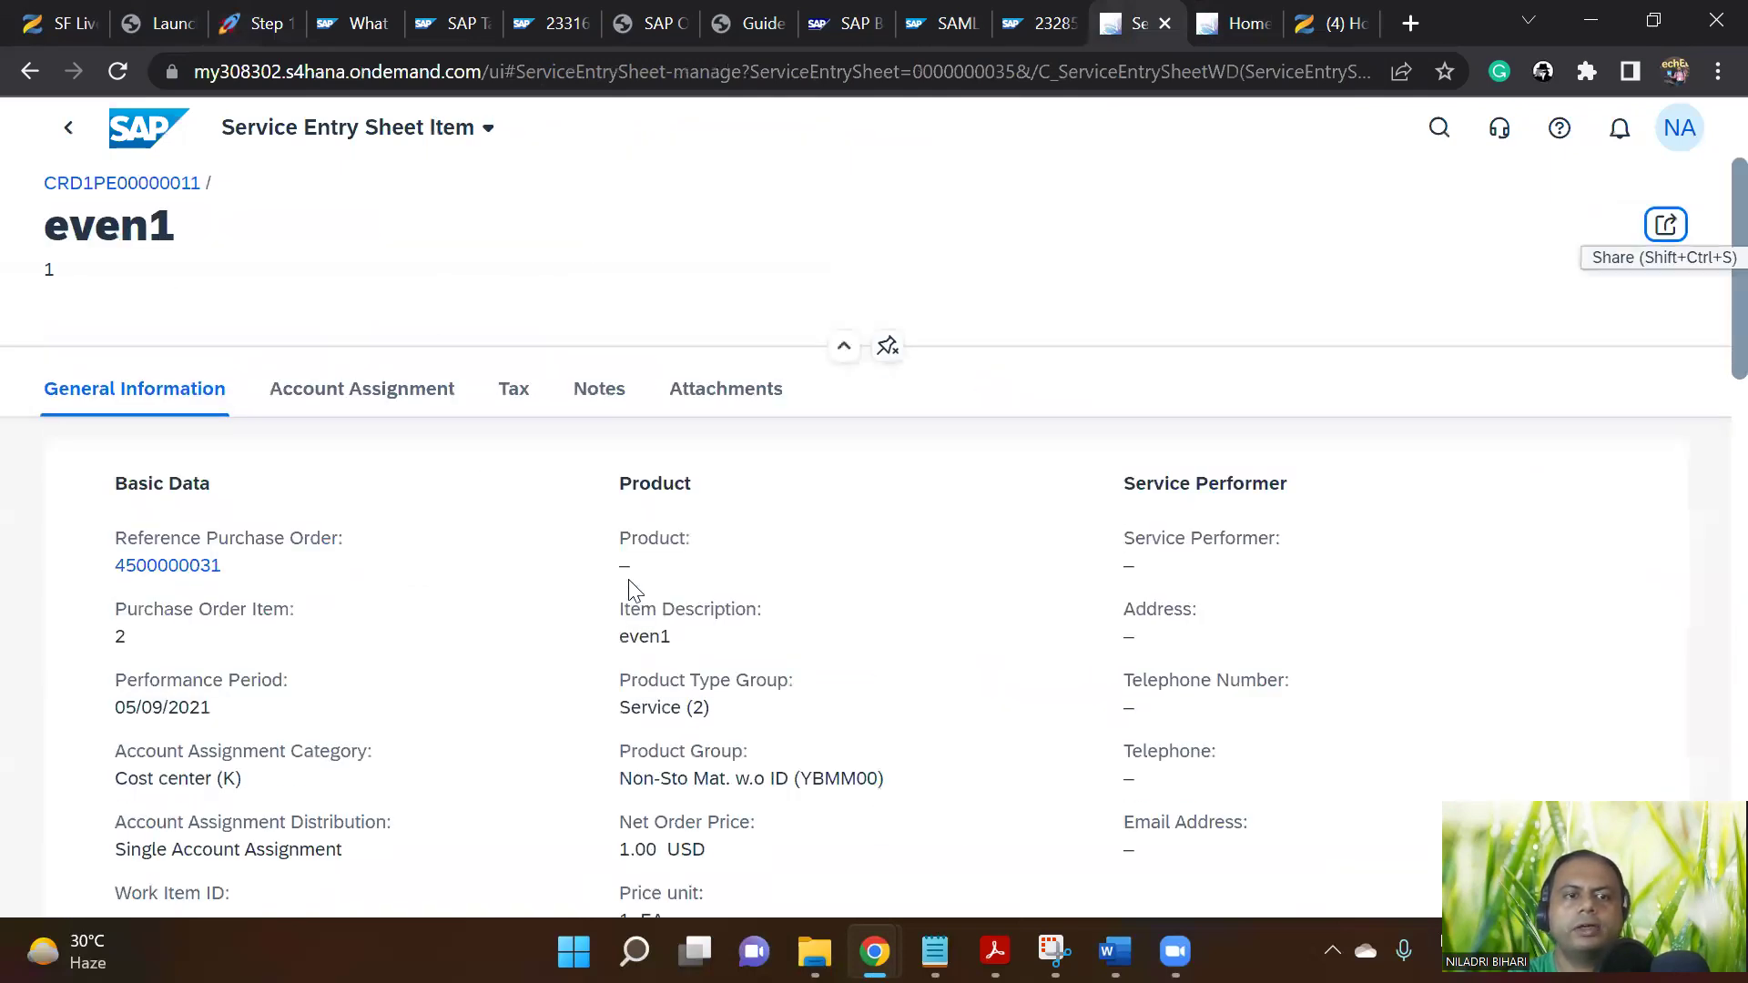
{"action": "scroll", "coordinate": [660, 605], "scroll_direction": "down", "scroll_amount": 2}
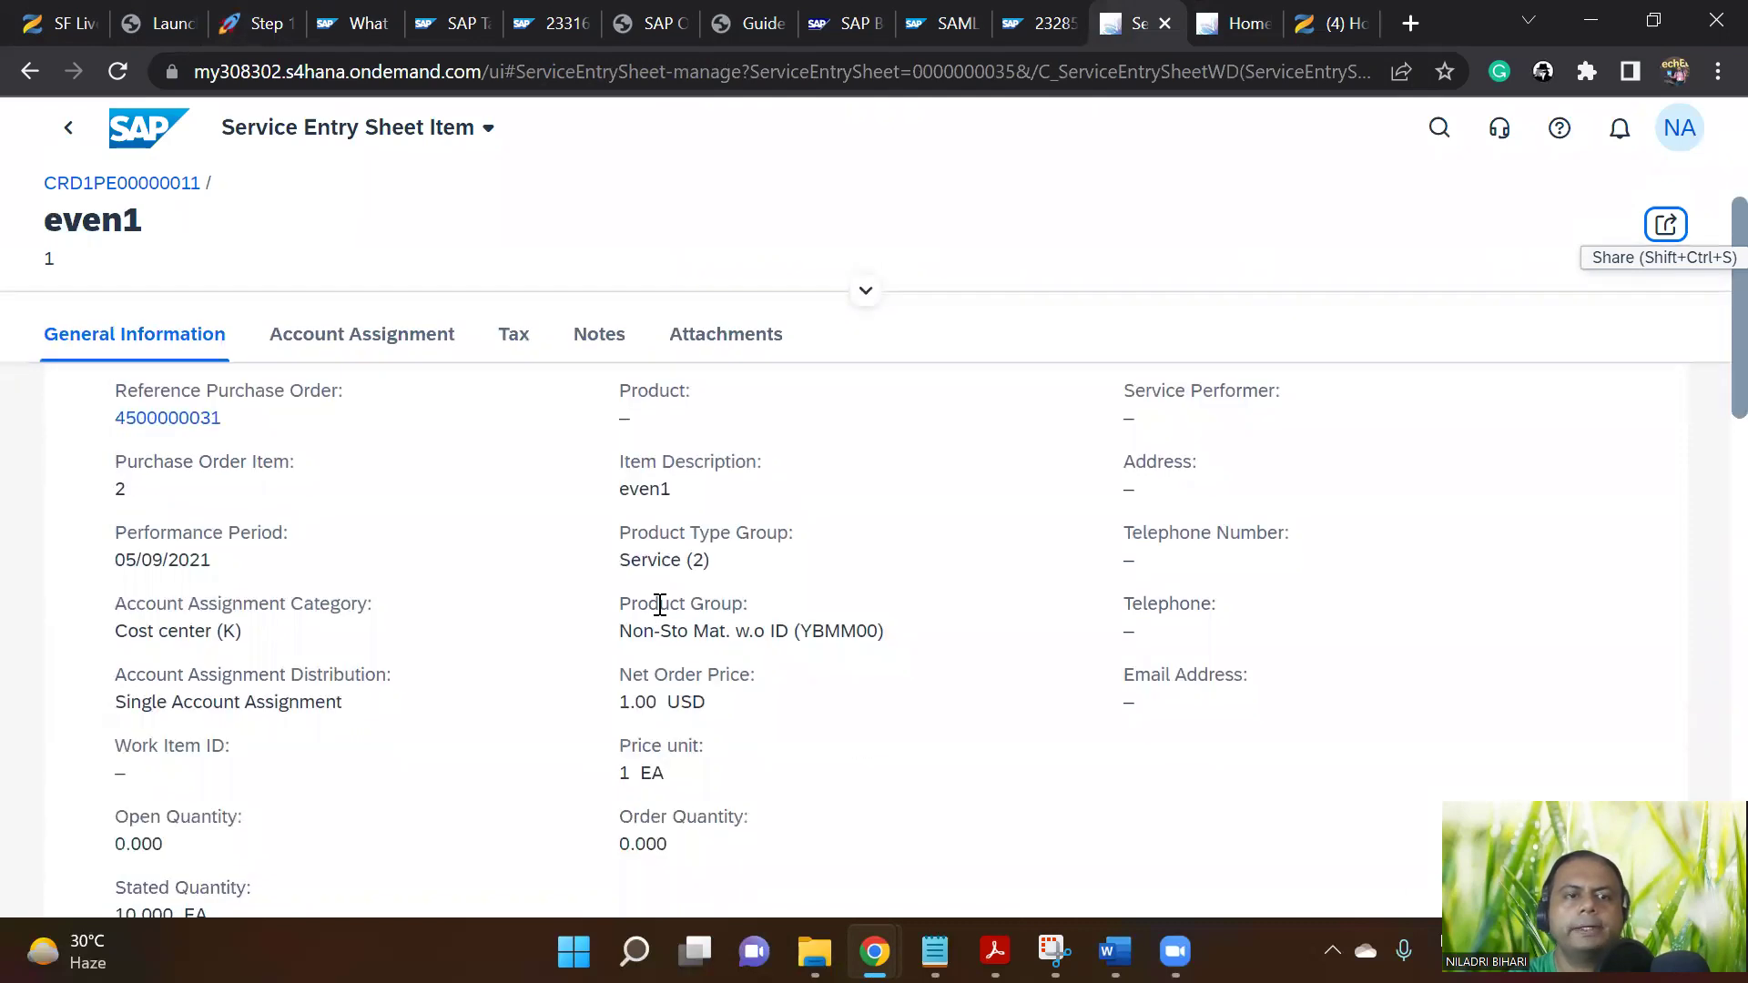
{"action": "scroll", "coordinate": [660, 604], "scroll_direction": "down", "scroll_amount": 10}
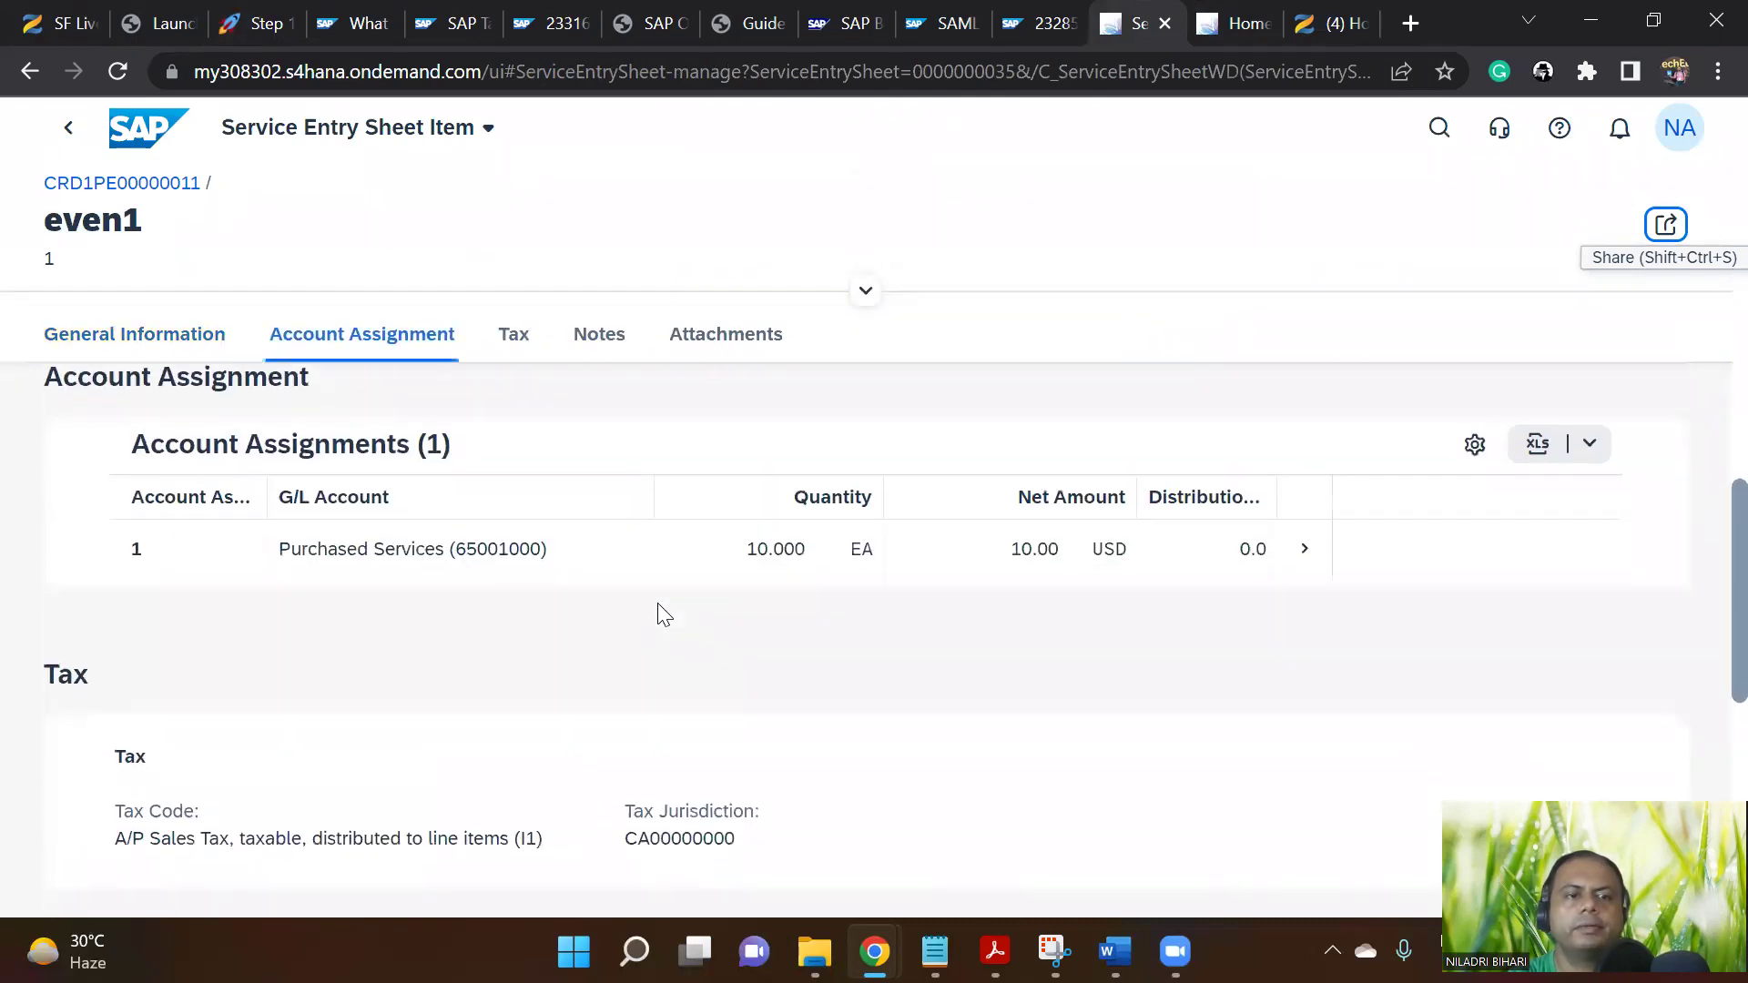
{"action": "scroll", "coordinate": [659, 609], "scroll_direction": "down", "scroll_amount": 10}
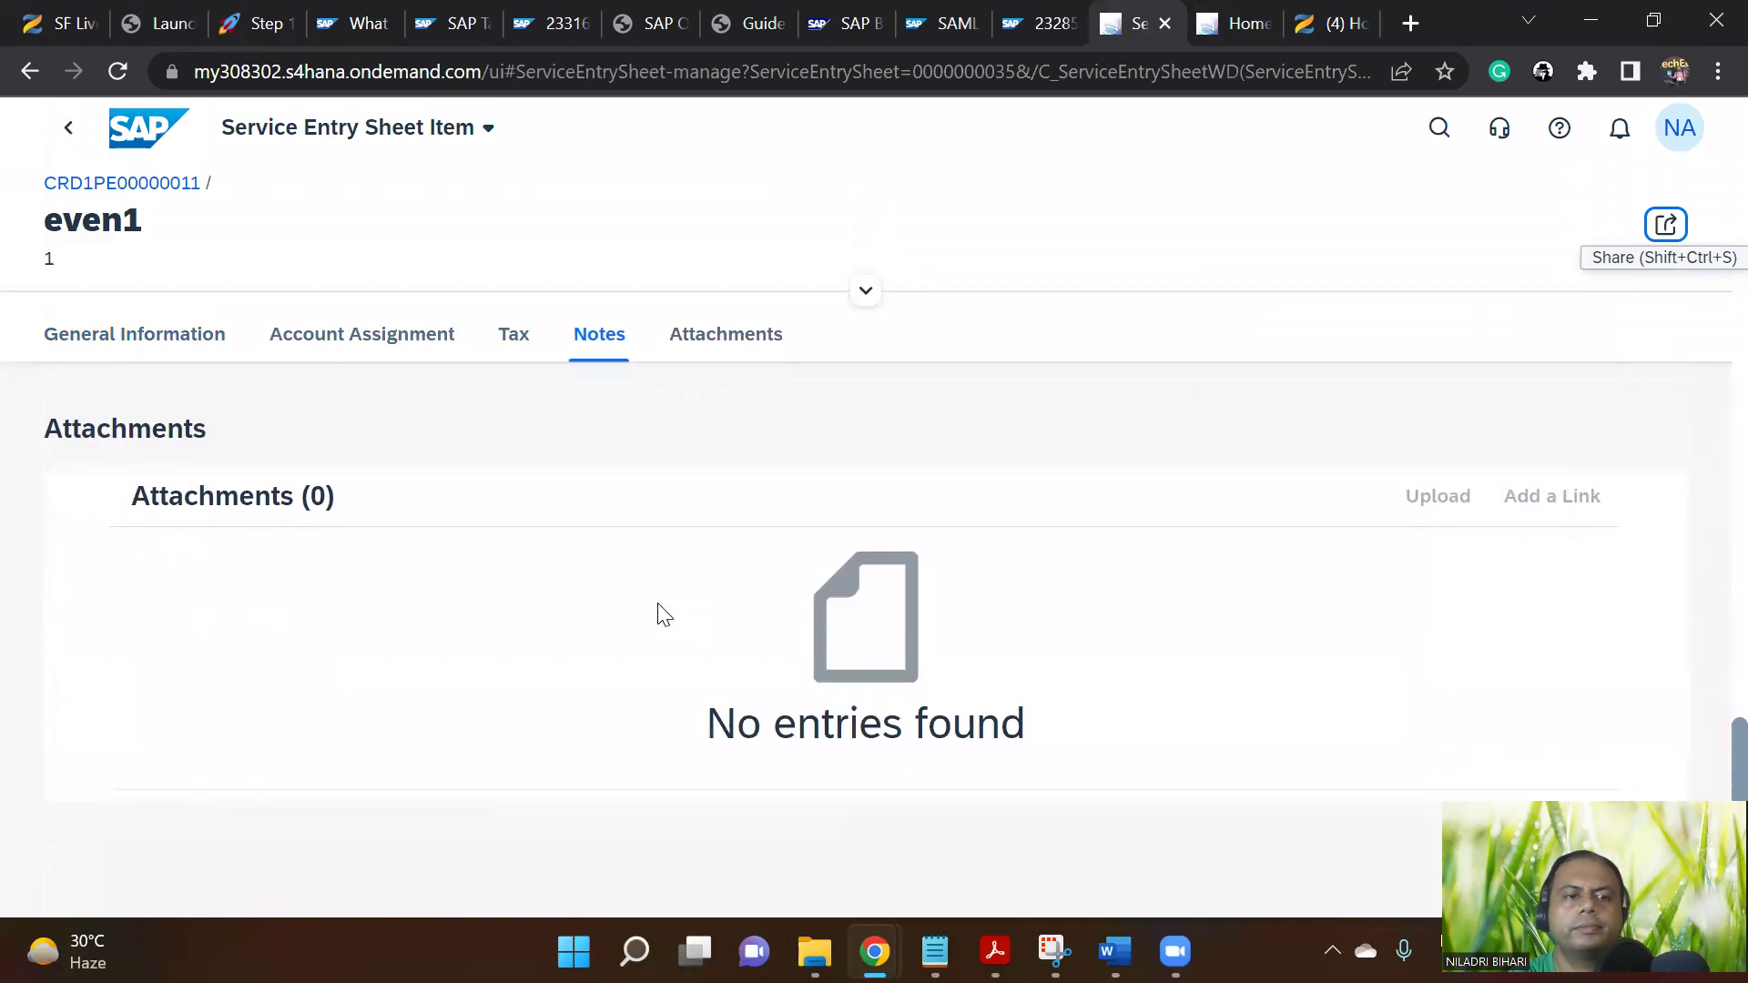
{"action": "scroll", "coordinate": [663, 615], "scroll_direction": "down", "scroll_amount": 1}
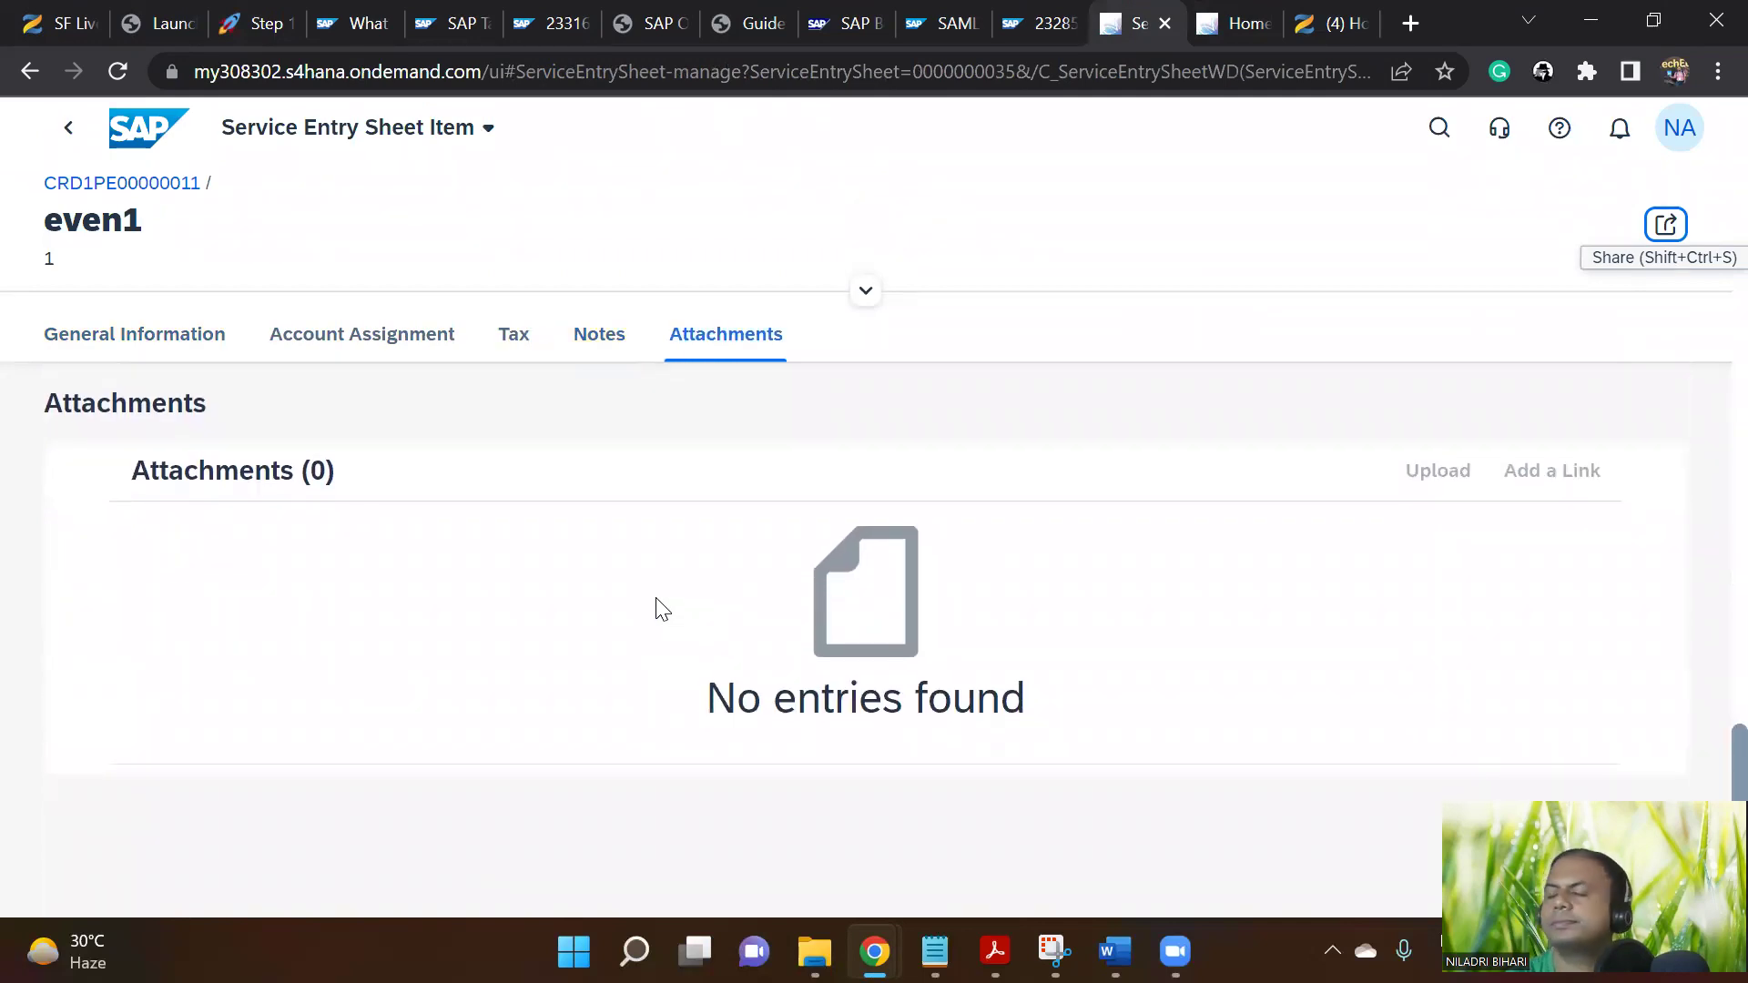
{"action": "left_click", "coordinate": [258, 20]}
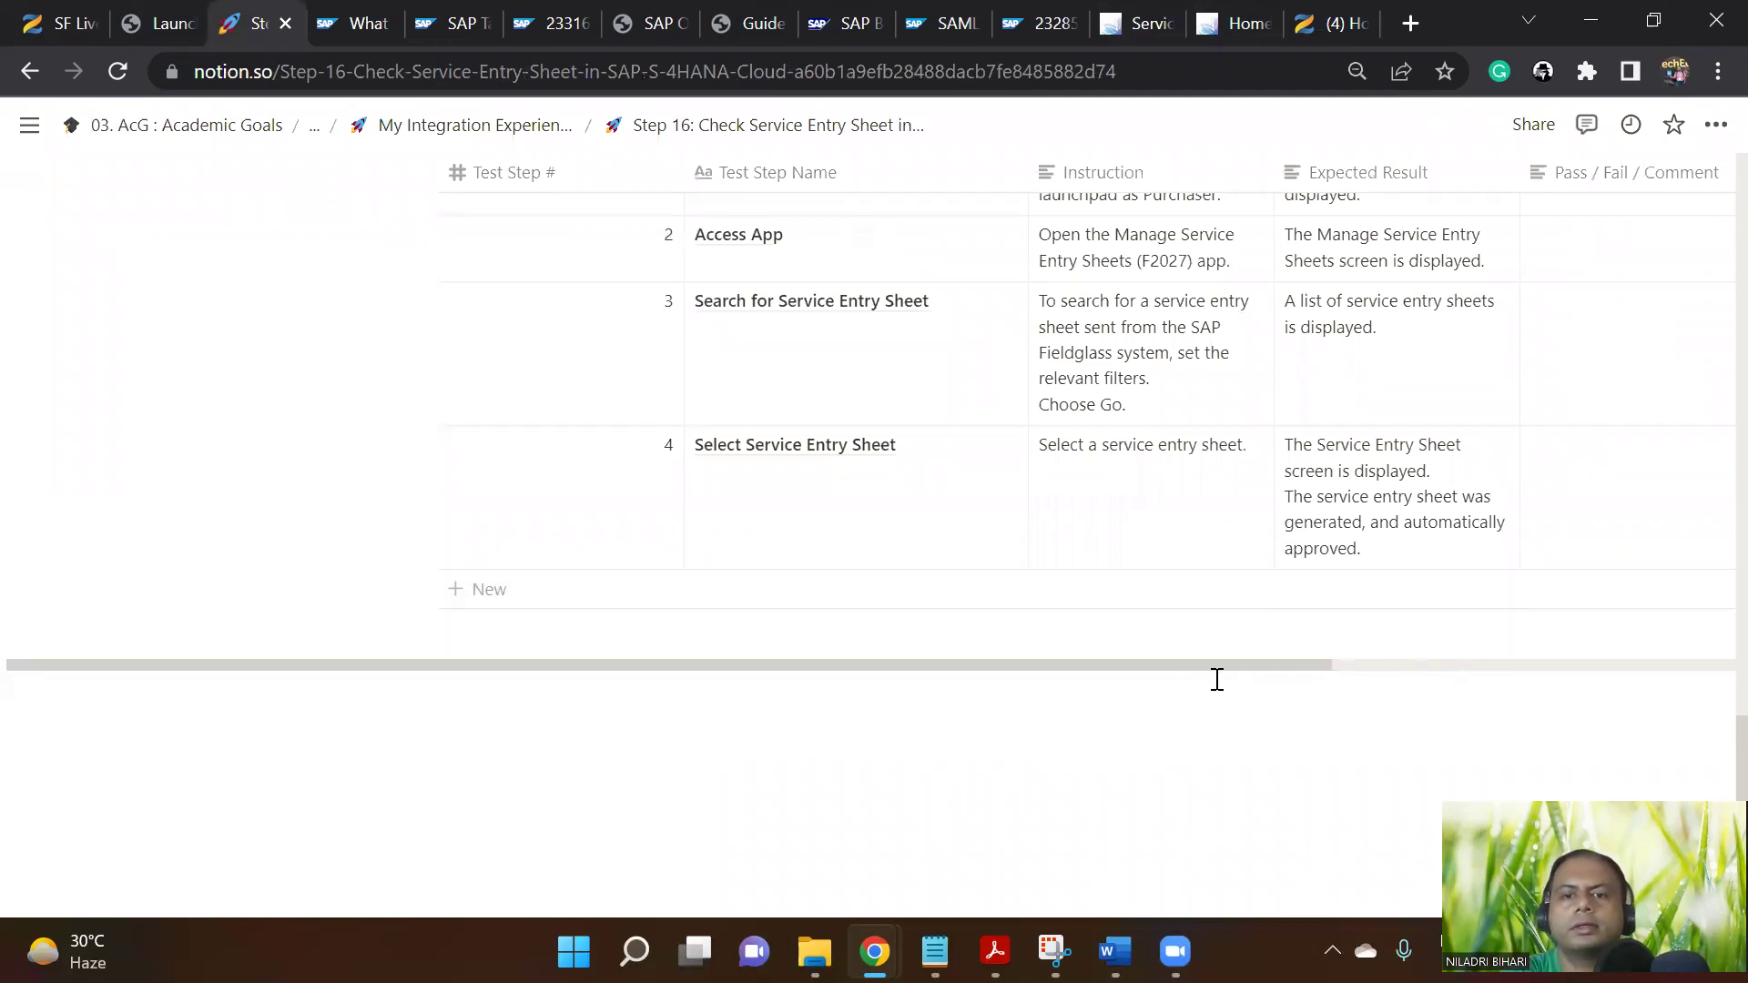
Enter the bold comment 'Flow was missing due to missing earlier step' in row 4's Pass / Fail / Comment cell
{"action": "left_click_drag", "start_coordinate": [1228, 669], "coordinate": [1402, 668]}
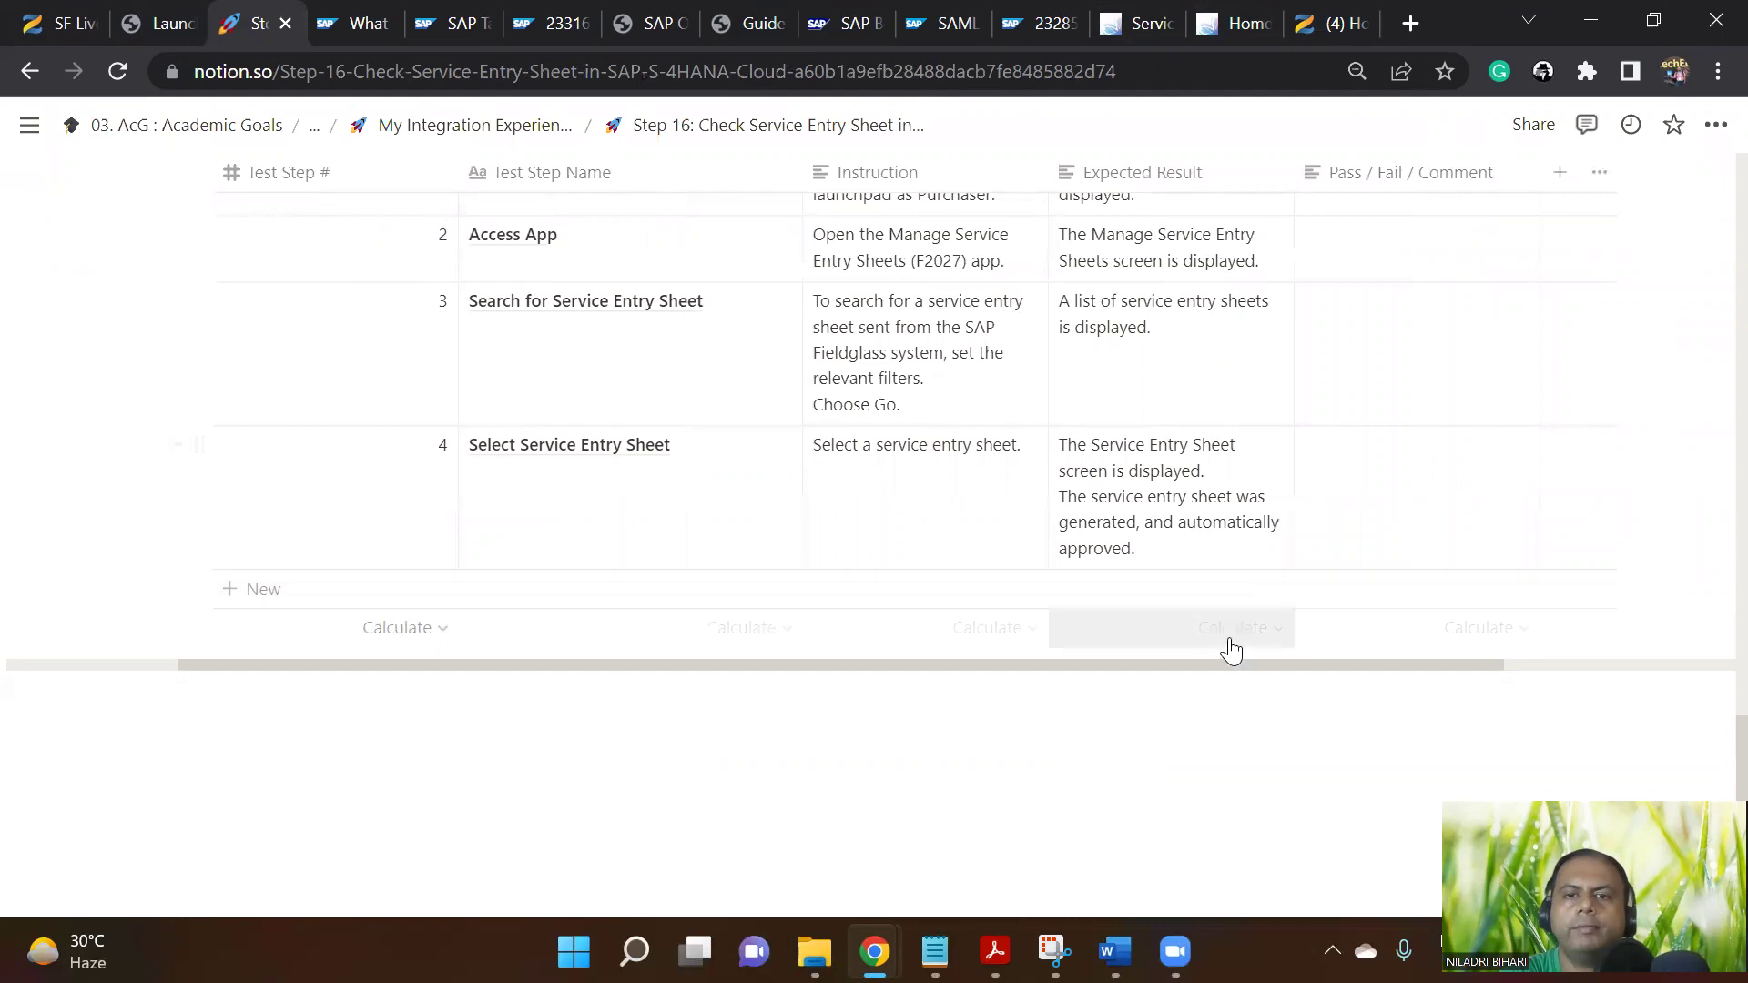
{"action": "scroll", "coordinate": [1234, 651], "scroll_direction": "up", "scroll_amount": 6}
{"action": "scroll", "coordinate": [1234, 651], "scroll_direction": "up", "scroll_amount": 15}
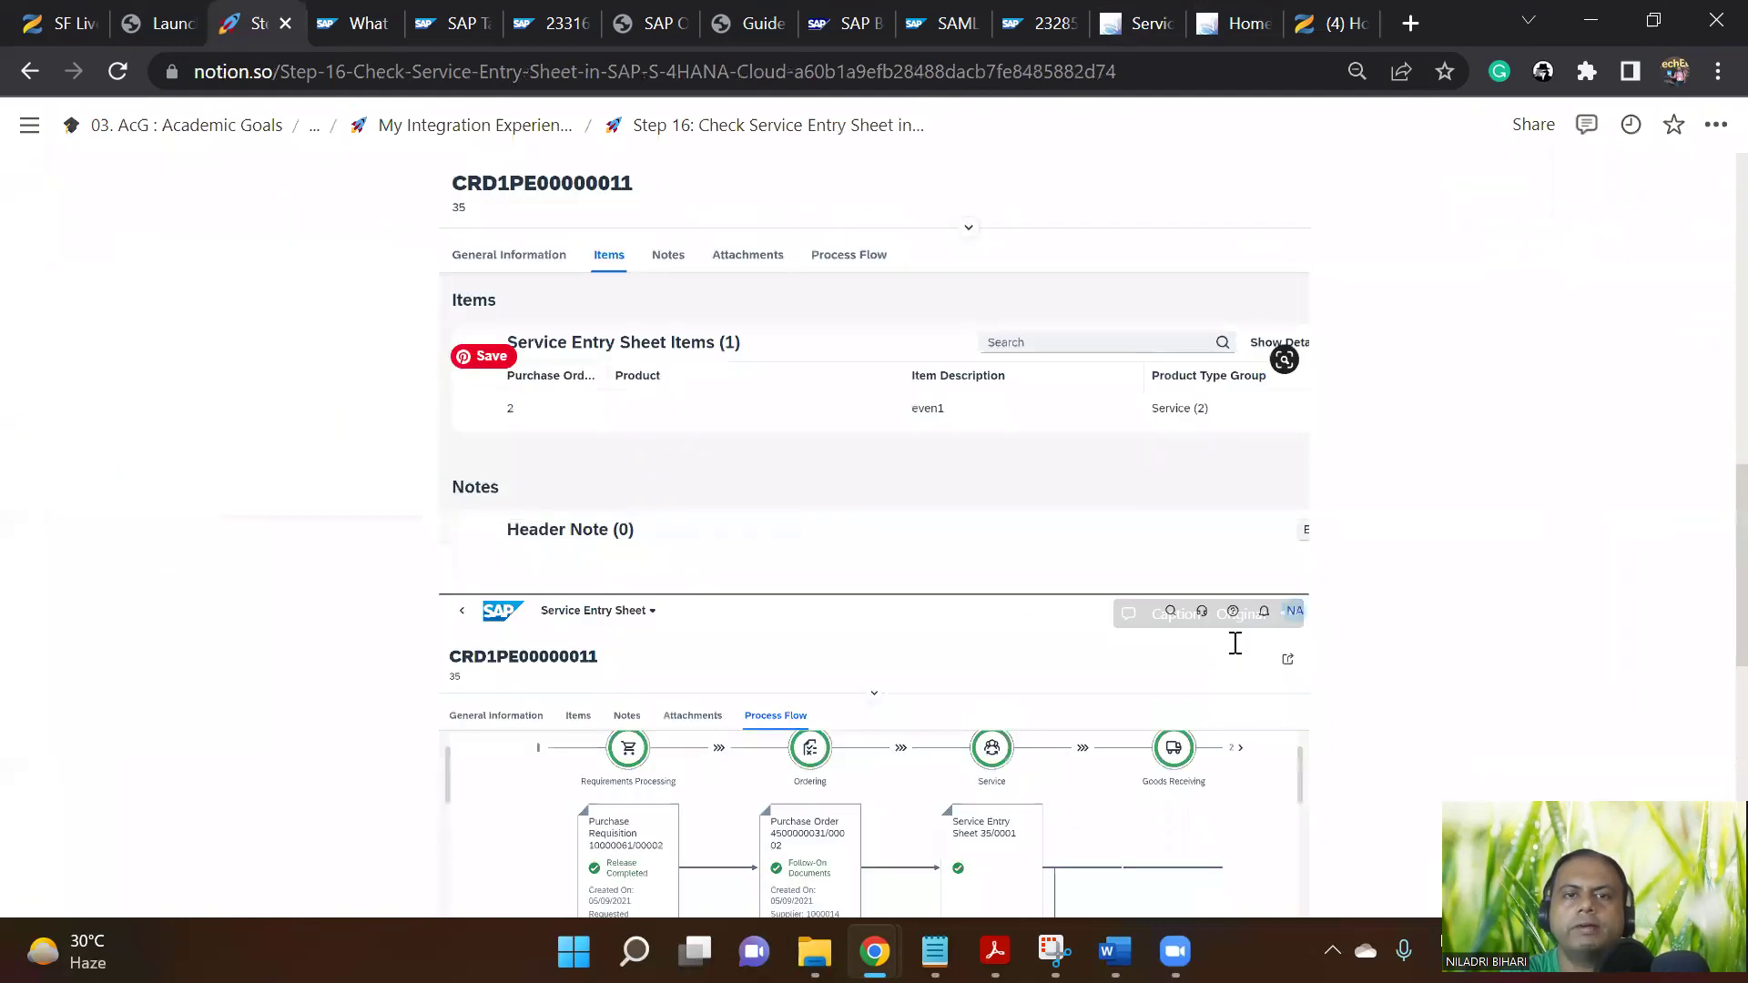
{"action": "scroll", "coordinate": [774, 432], "scroll_direction": "up", "scroll_amount": 2}
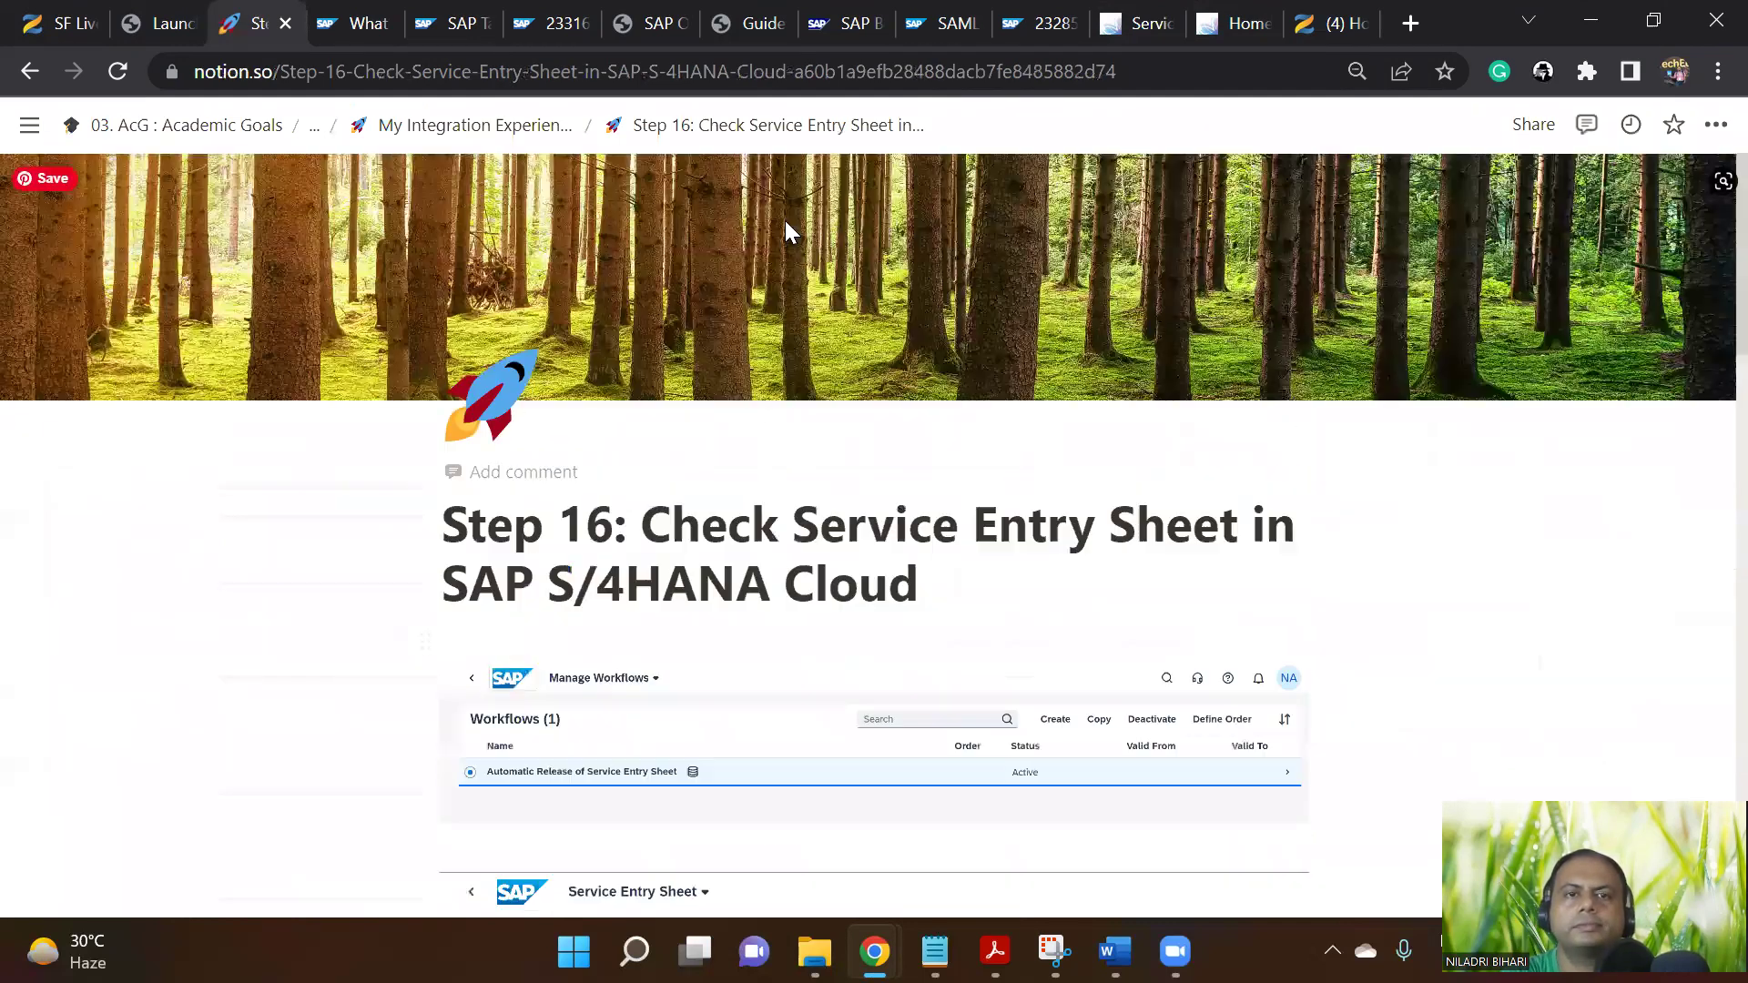
{"action": "scroll", "coordinate": [1261, 685], "scroll_direction": "down", "scroll_amount": 20}
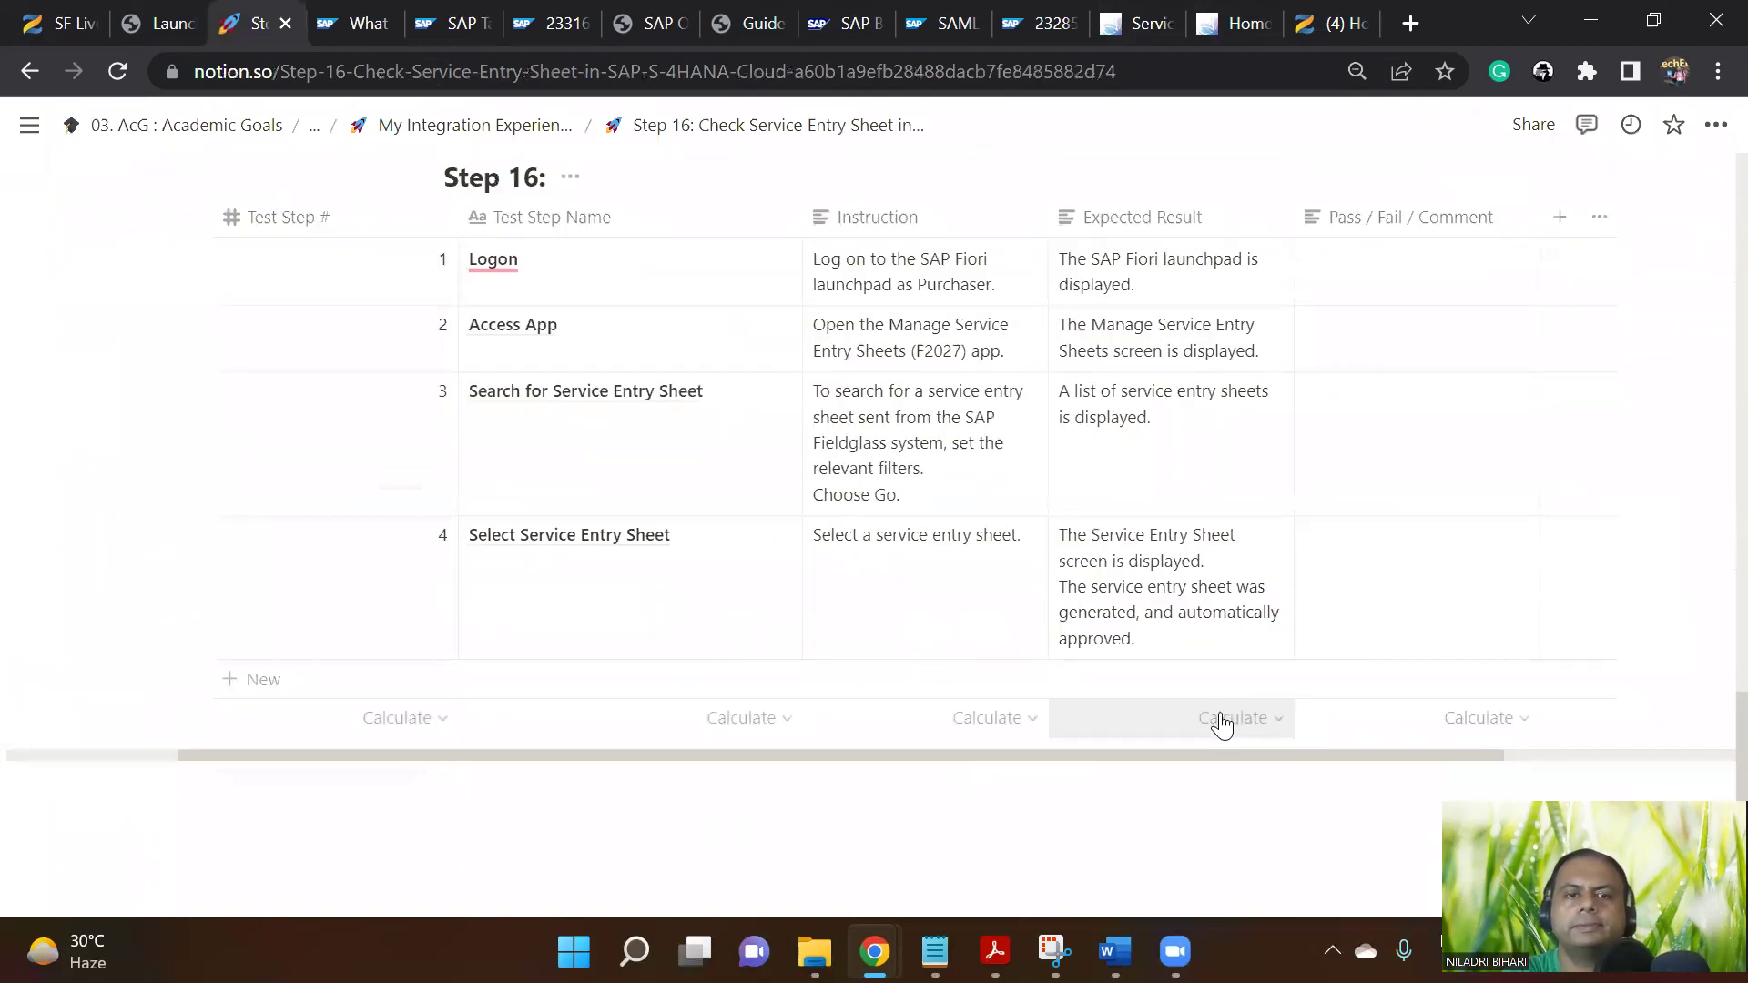
{"action": "left_click", "coordinate": [1369, 616]}
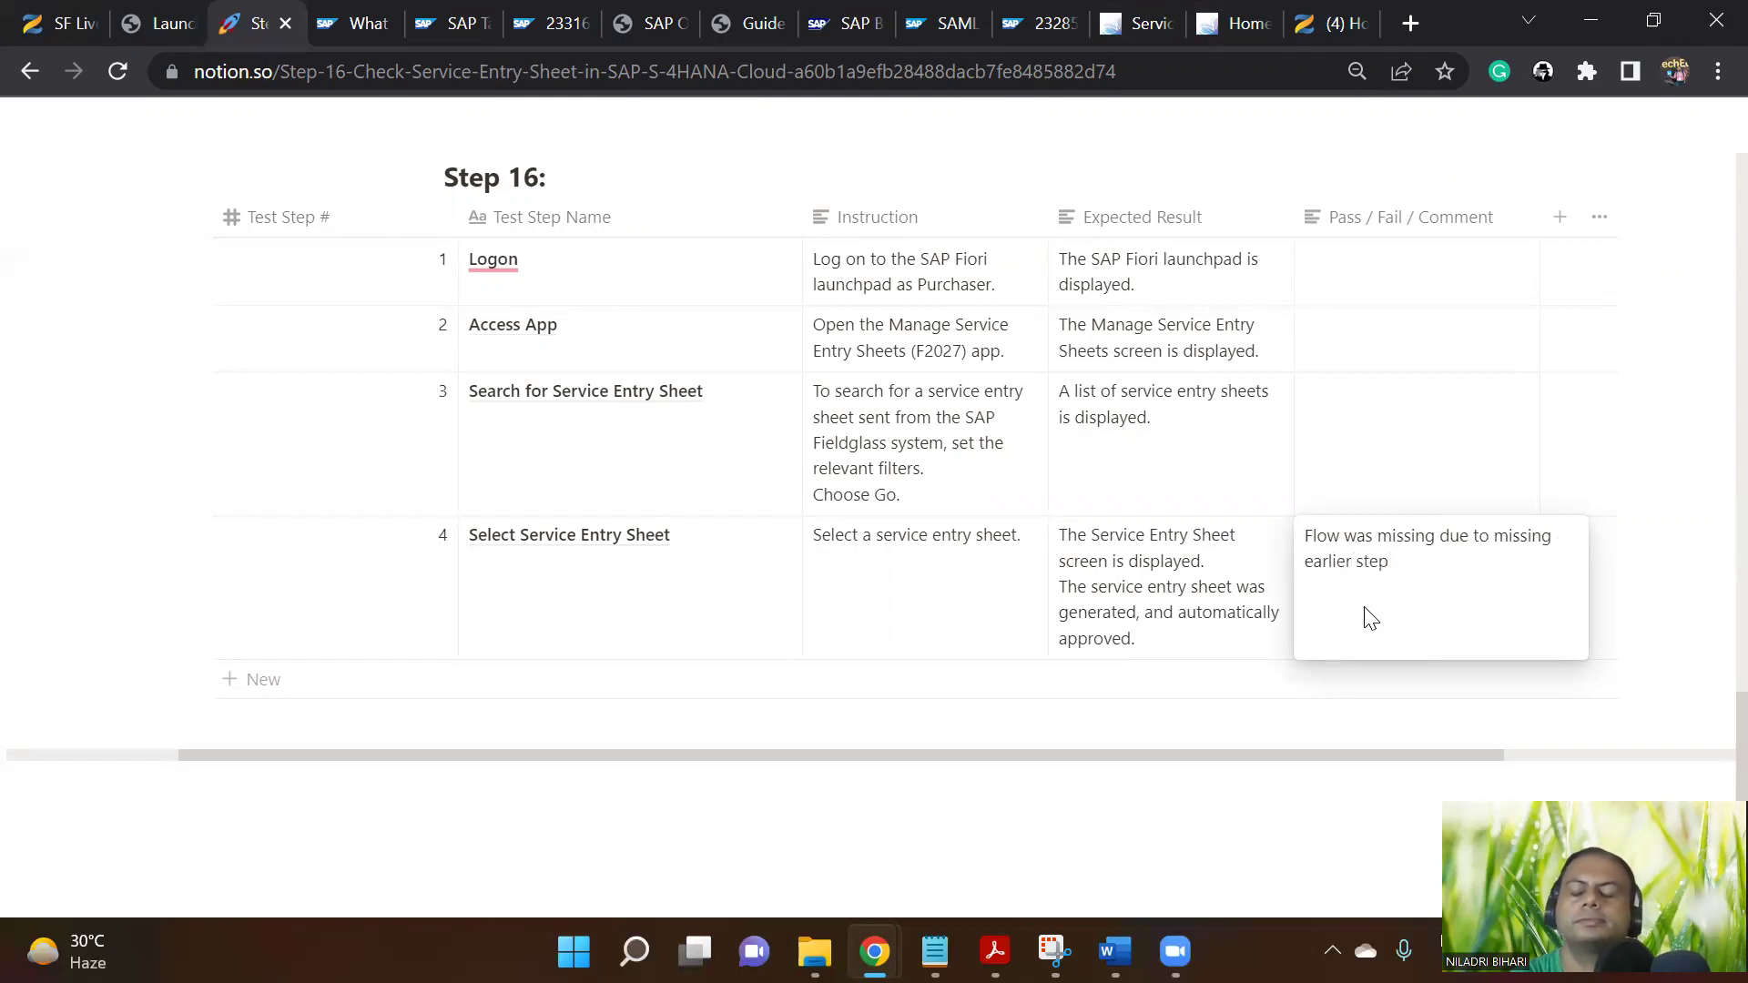
{"action": "left_click_drag", "start_coordinate": [1395, 570], "coordinate": [1311, 546]}
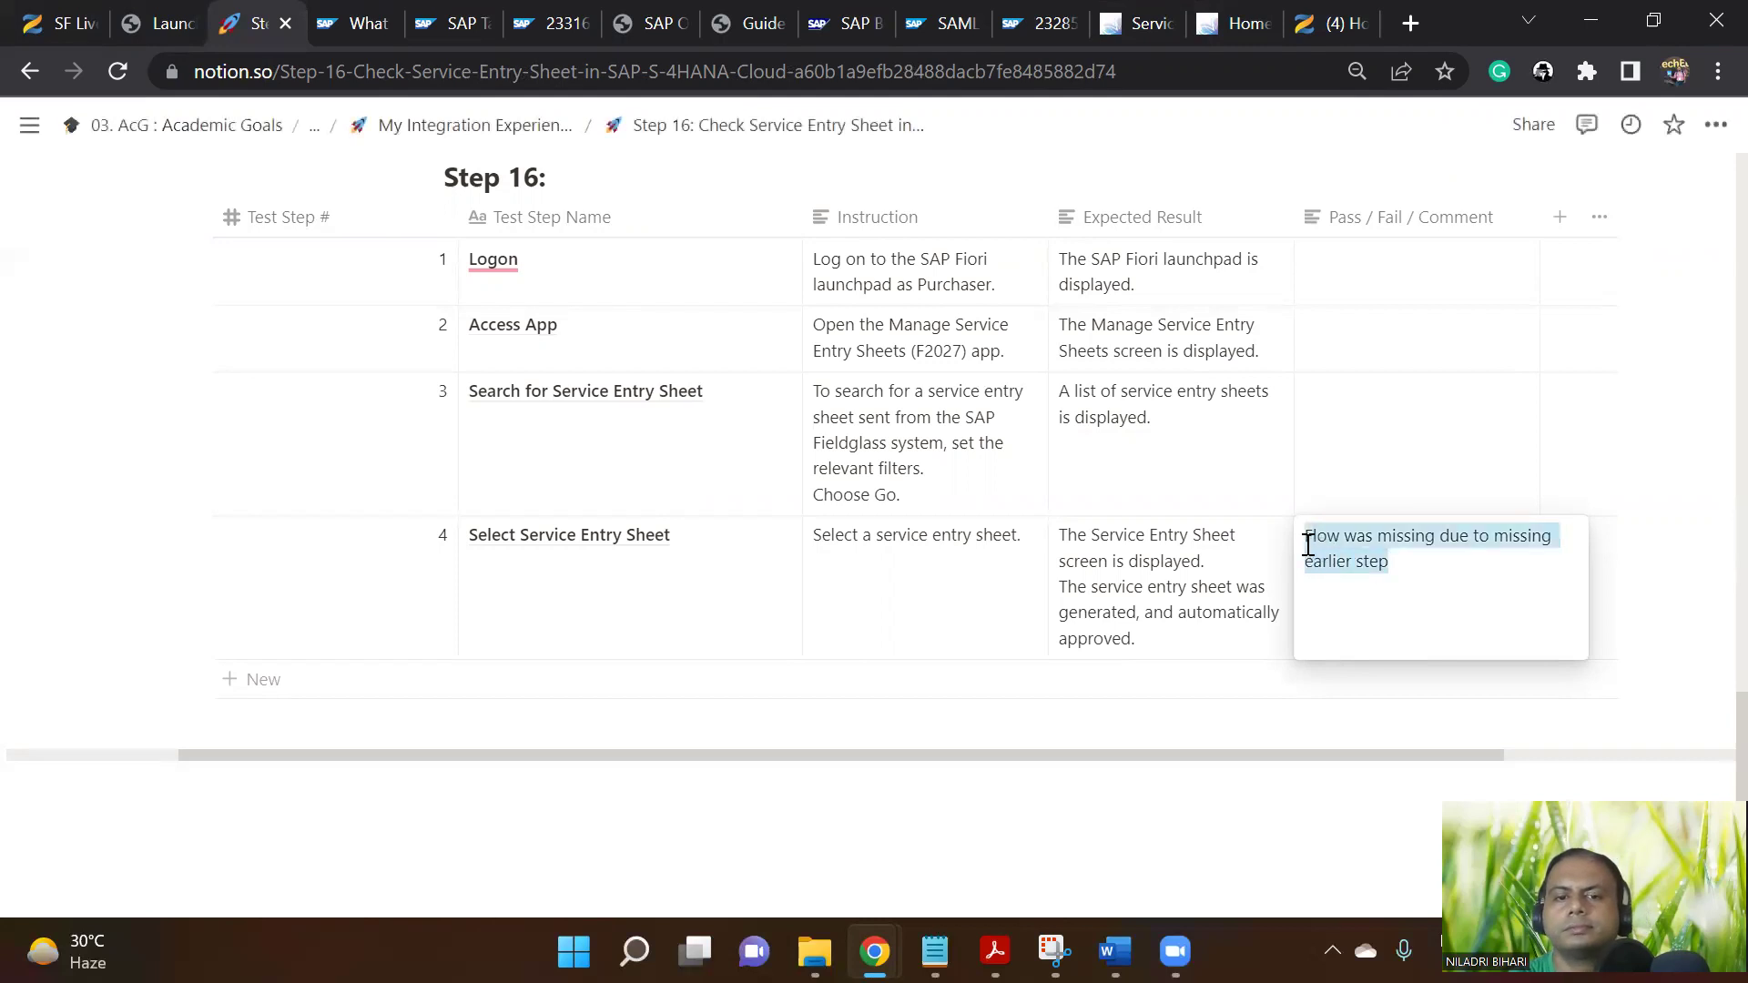
{"action": "key", "text": "ctrl+b"}
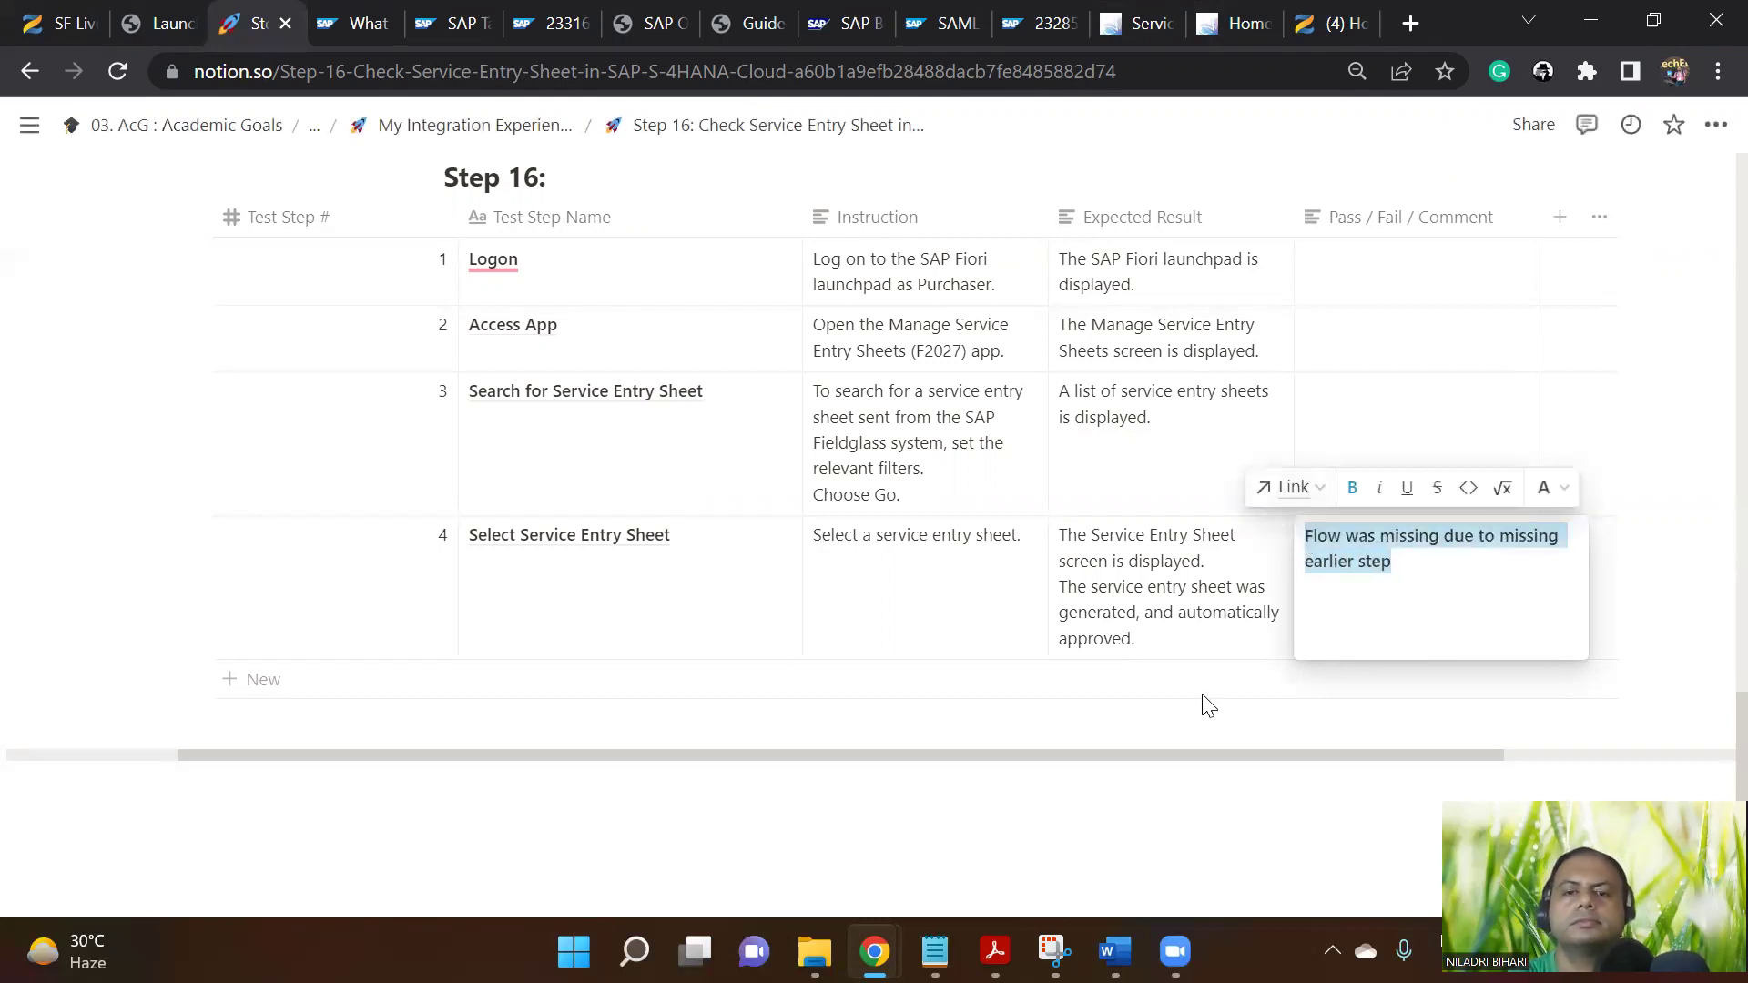
{"action": "key", "text": "Escape"}
{"action": "scroll", "coordinate": [1469, 614], "scroll_direction": "up", "scroll_amount": 5}
{"action": "scroll", "coordinate": [1469, 597], "scroll_direction": "up", "scroll_amount": 10}
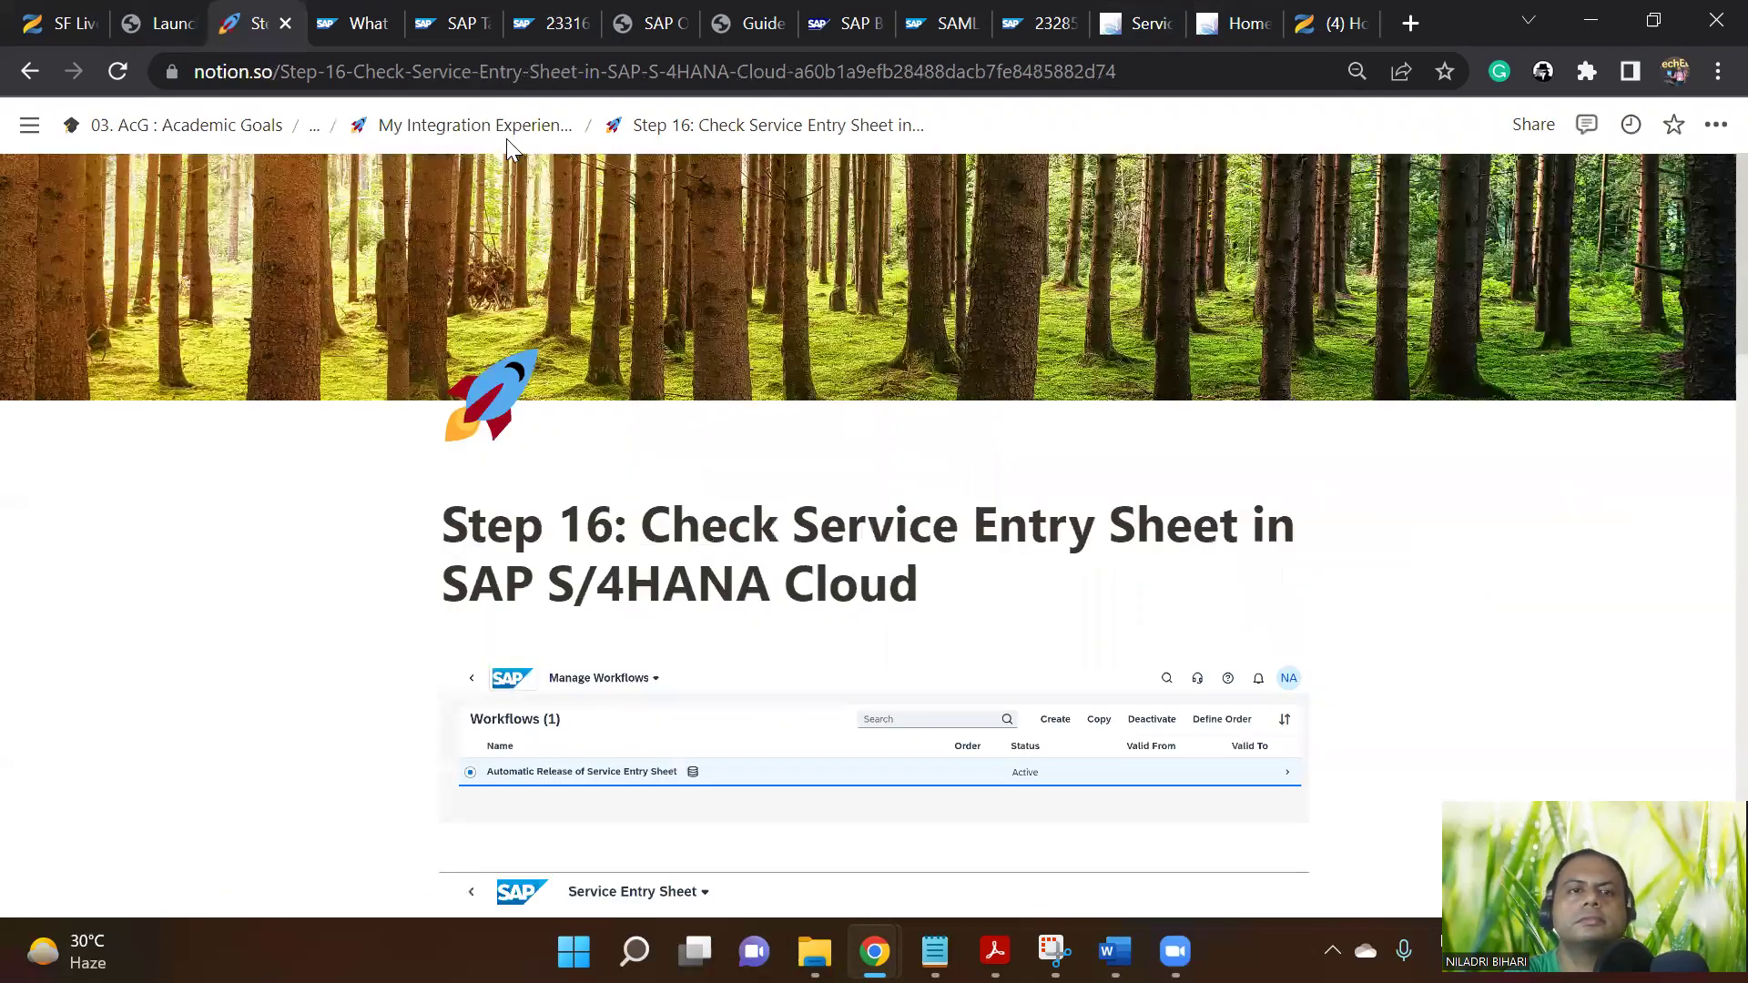
Go from My Integration Experience to Part B's Step 17: Approve Invoice page and view its test-step table
{"action": "left_click", "coordinate": [515, 130]}
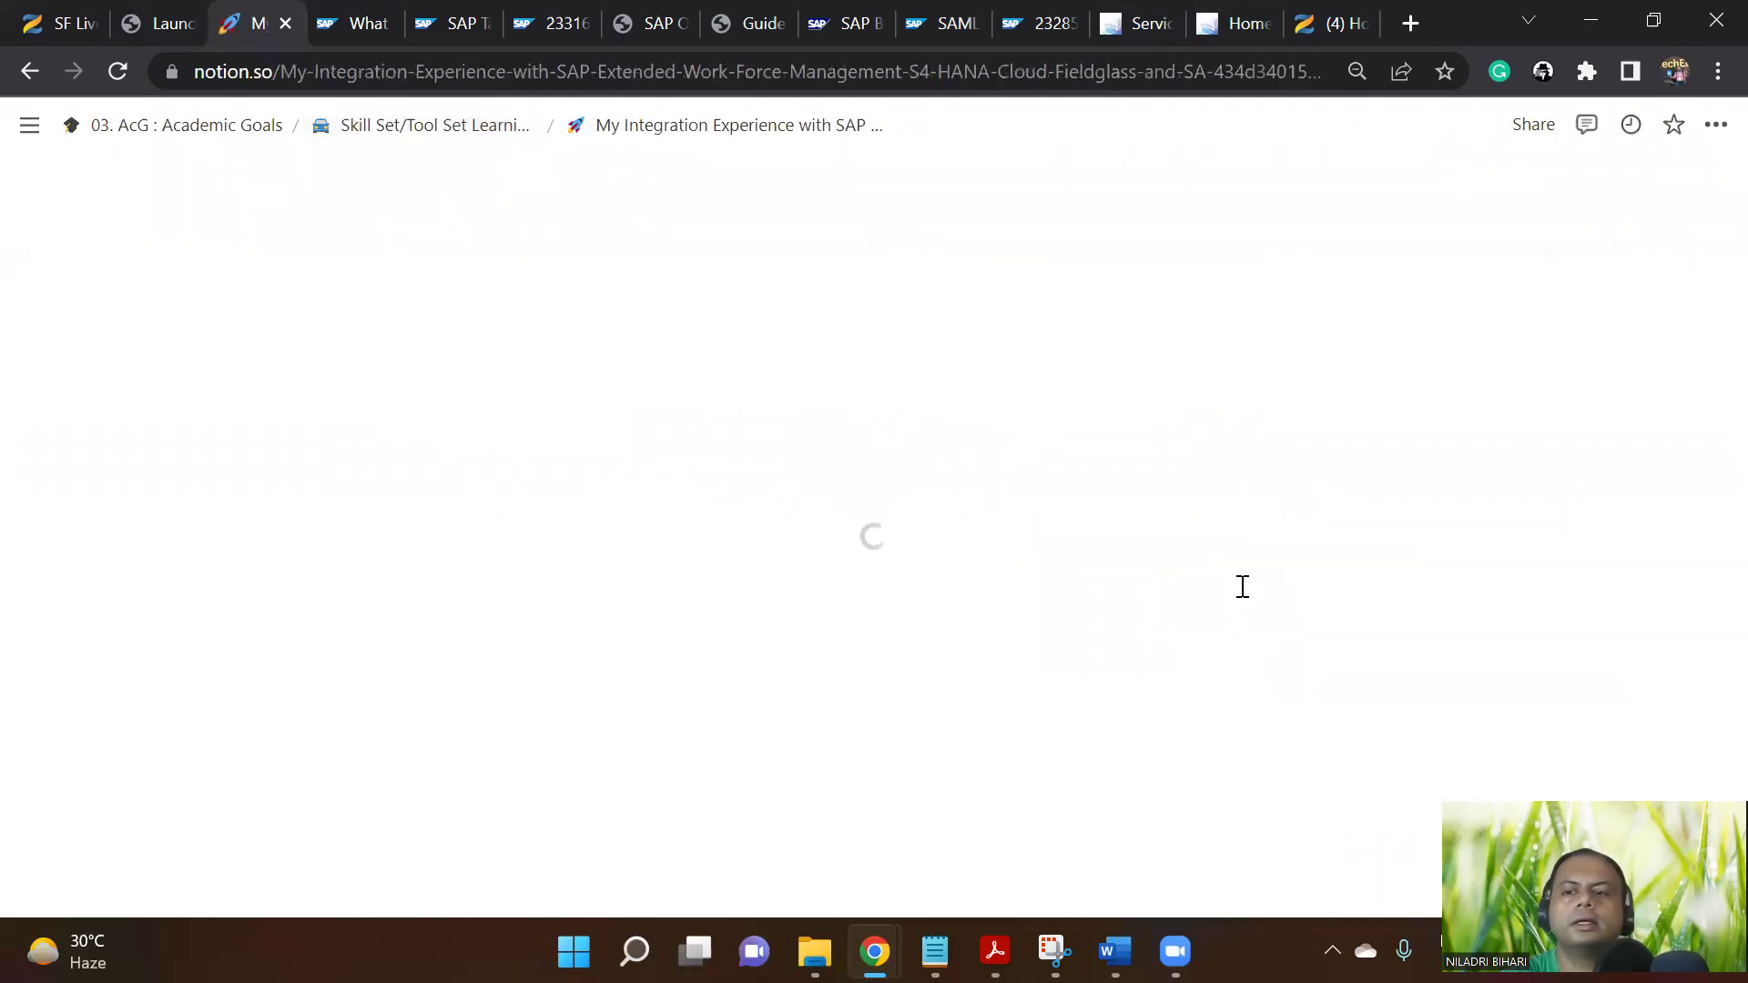
{"action": "scroll", "coordinate": [1229, 585], "scroll_direction": "down", "scroll_amount": 12}
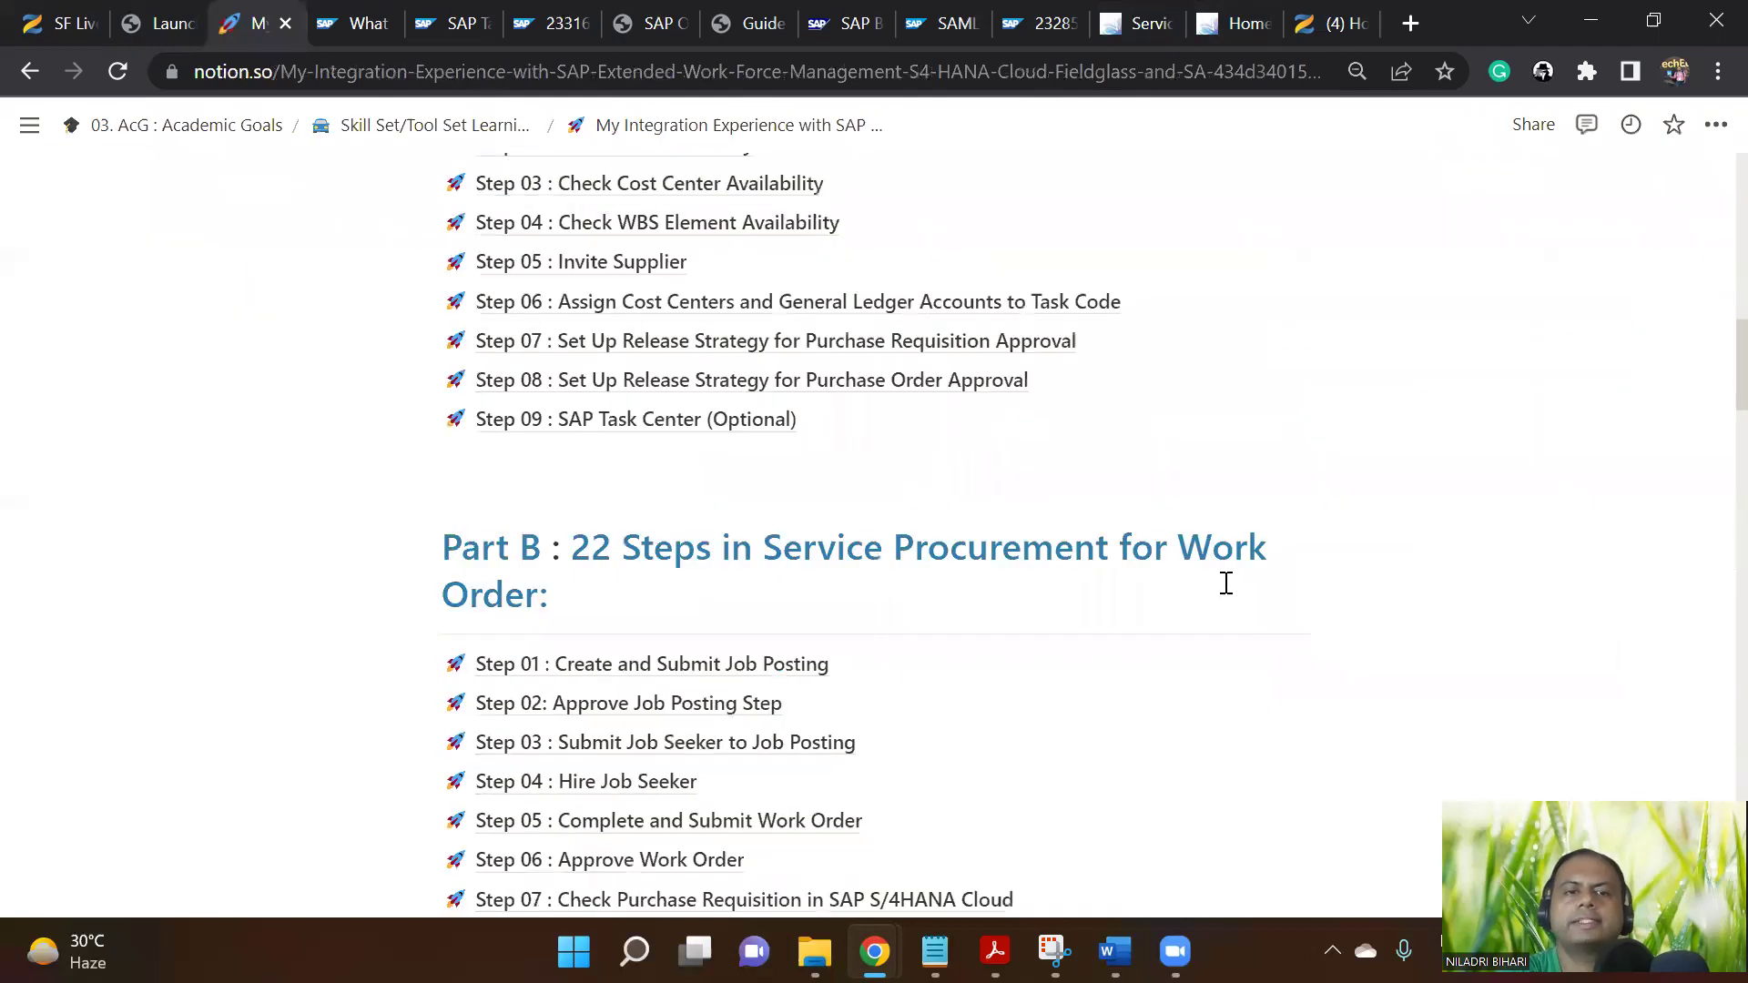
{"action": "scroll", "coordinate": [1226, 588], "scroll_direction": "down", "scroll_amount": 9}
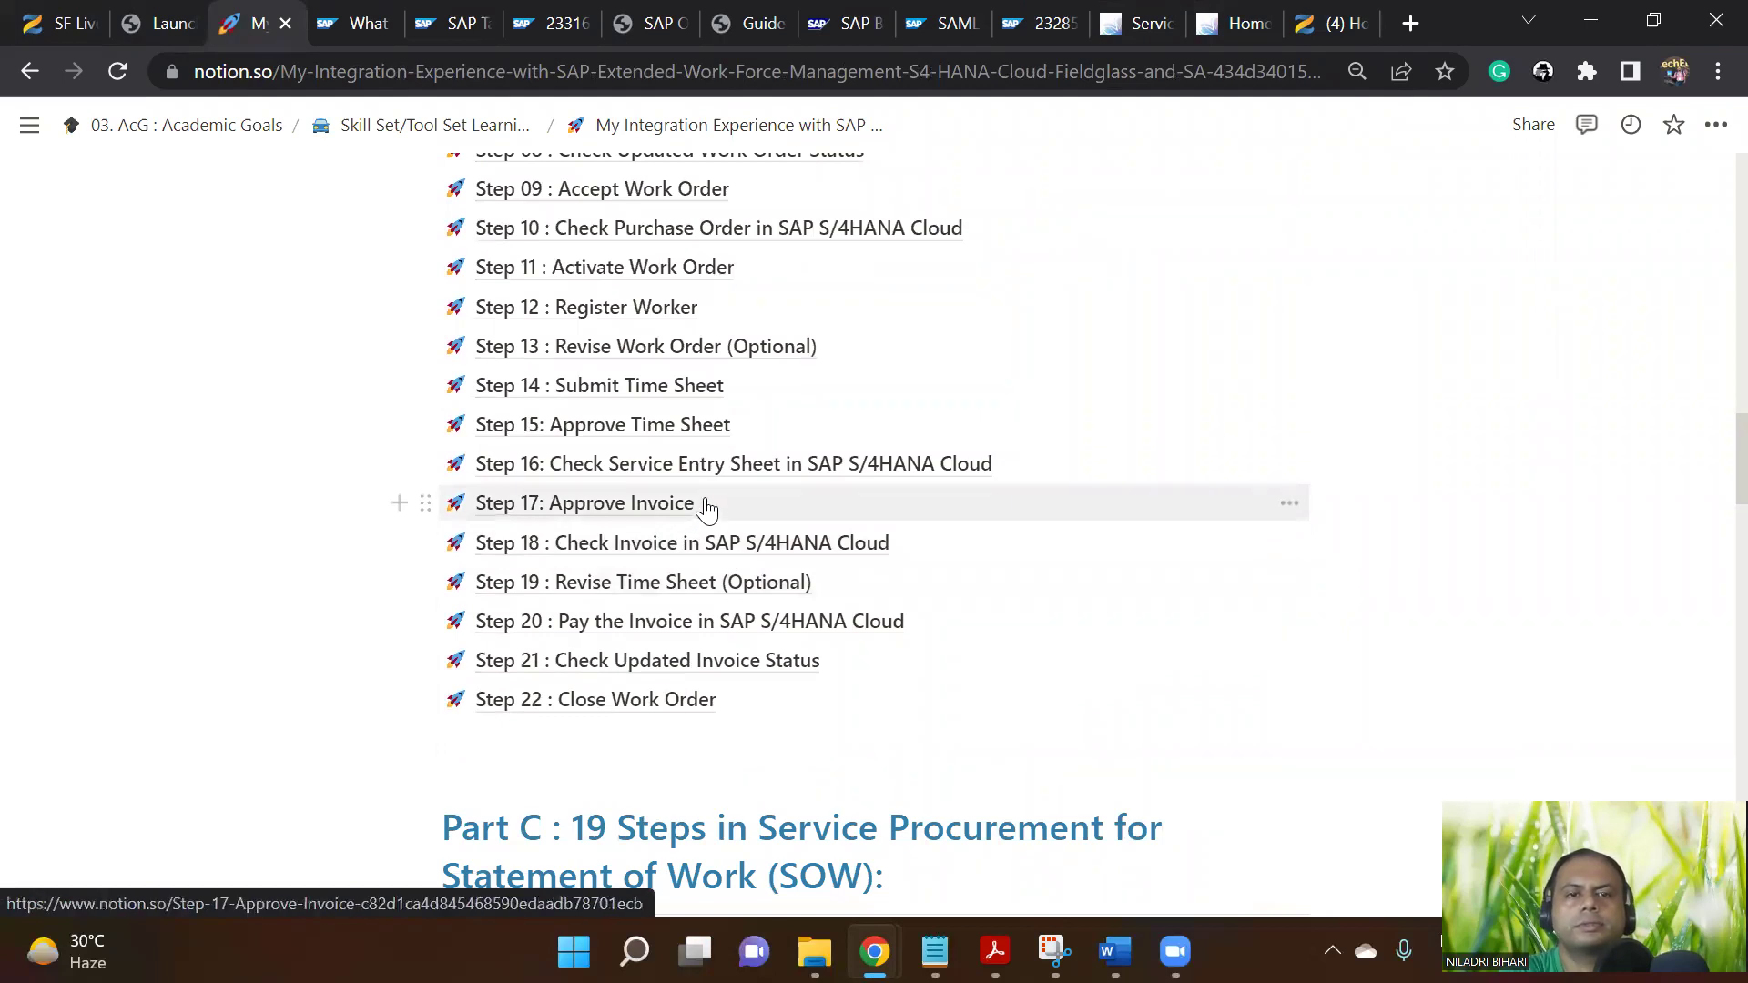
{"action": "left_click", "coordinate": [652, 517]}
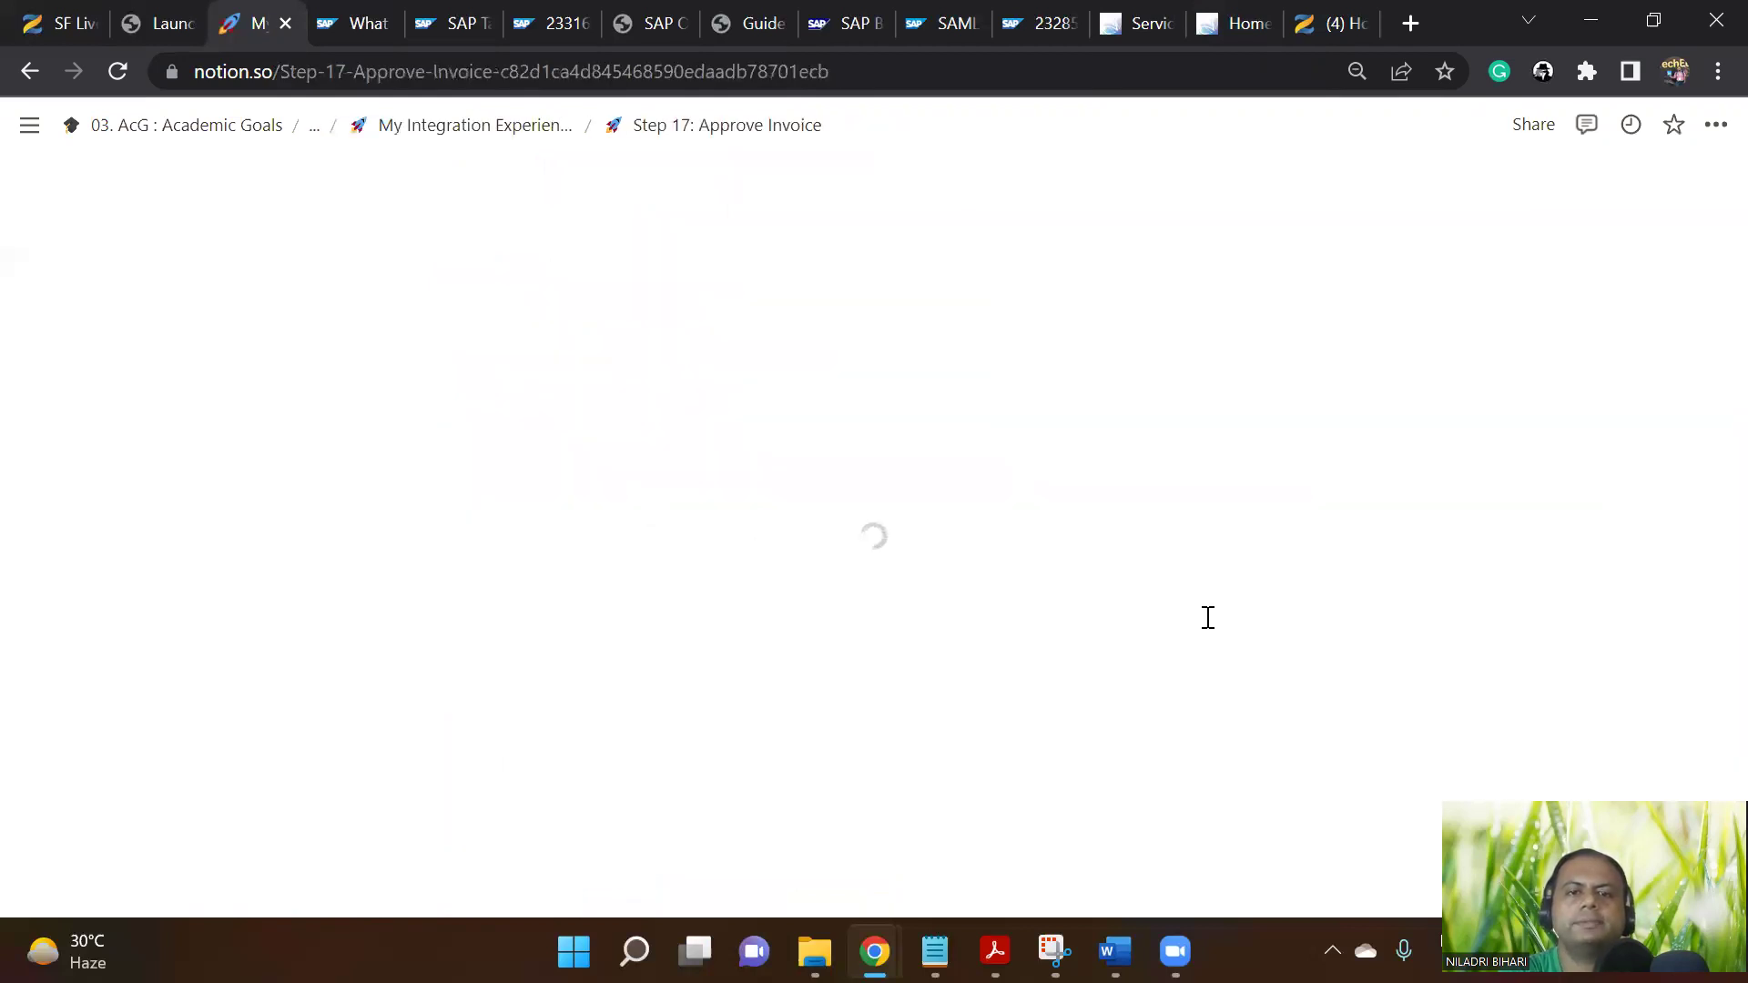
{"action": "scroll", "coordinate": [1208, 629], "scroll_direction": "down", "scroll_amount": 1}
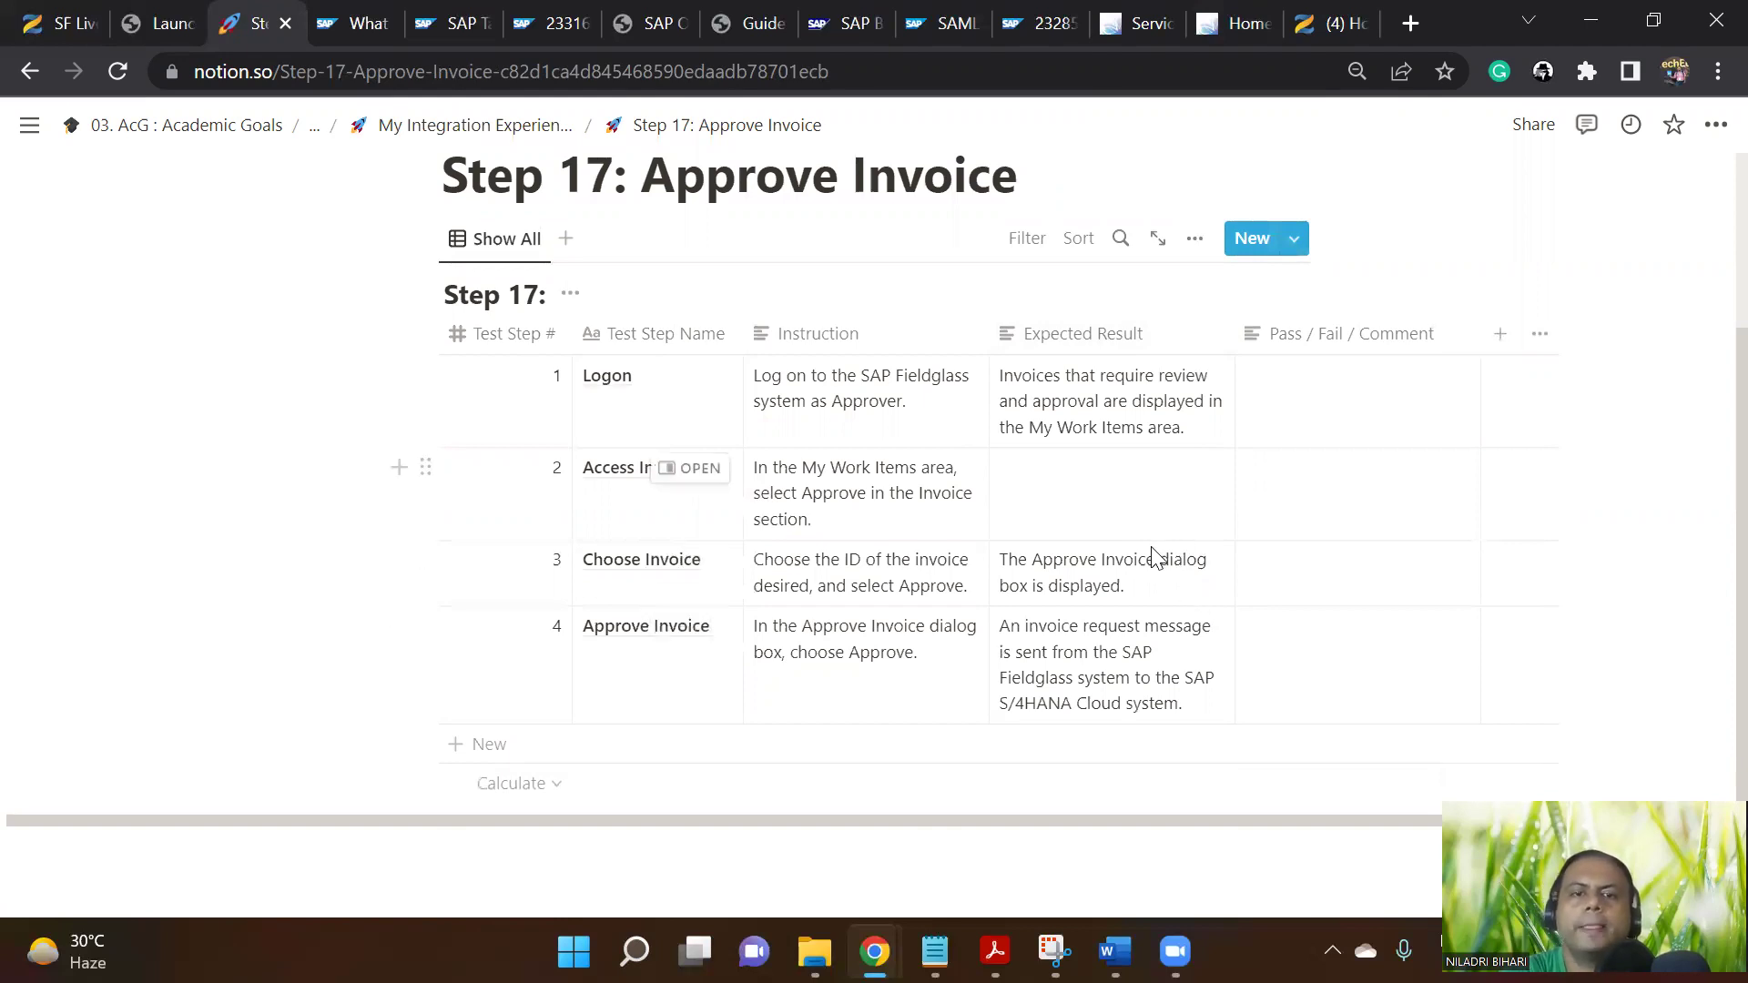
Try the Fieldglass home page from the time sheets window and reload the failed page
{"action": "mouse_move", "coordinate": [875, 951]}
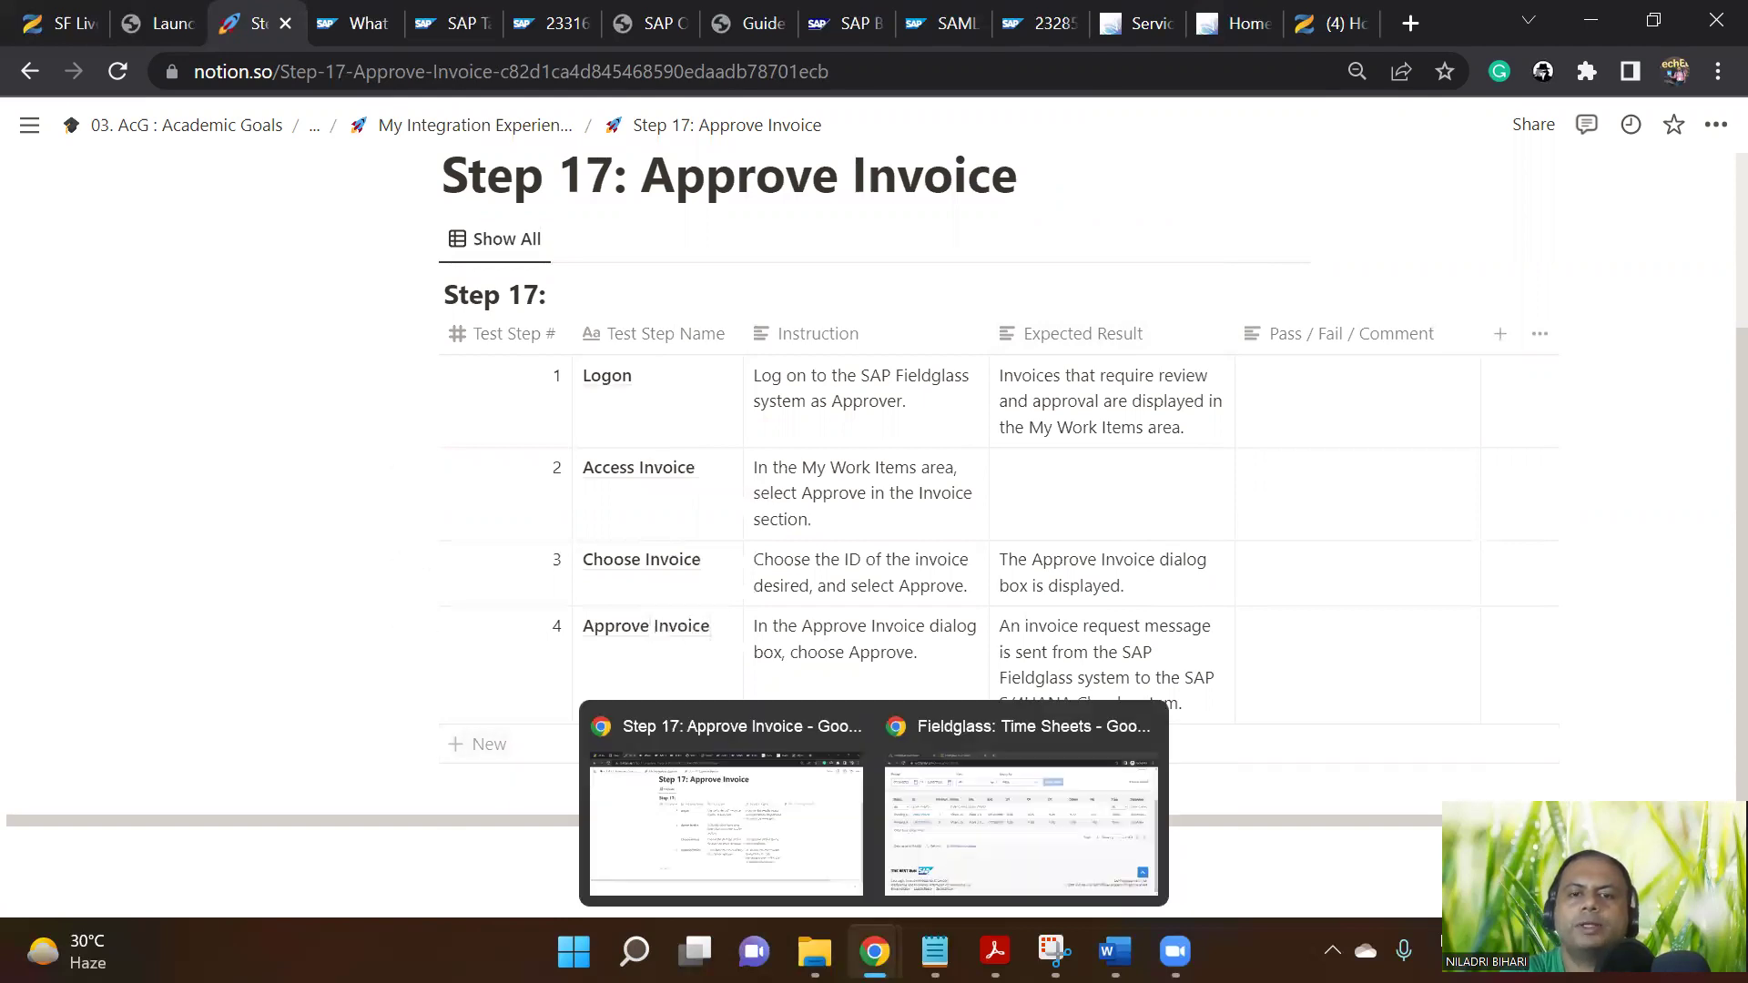
{"action": "left_click", "coordinate": [965, 843]}
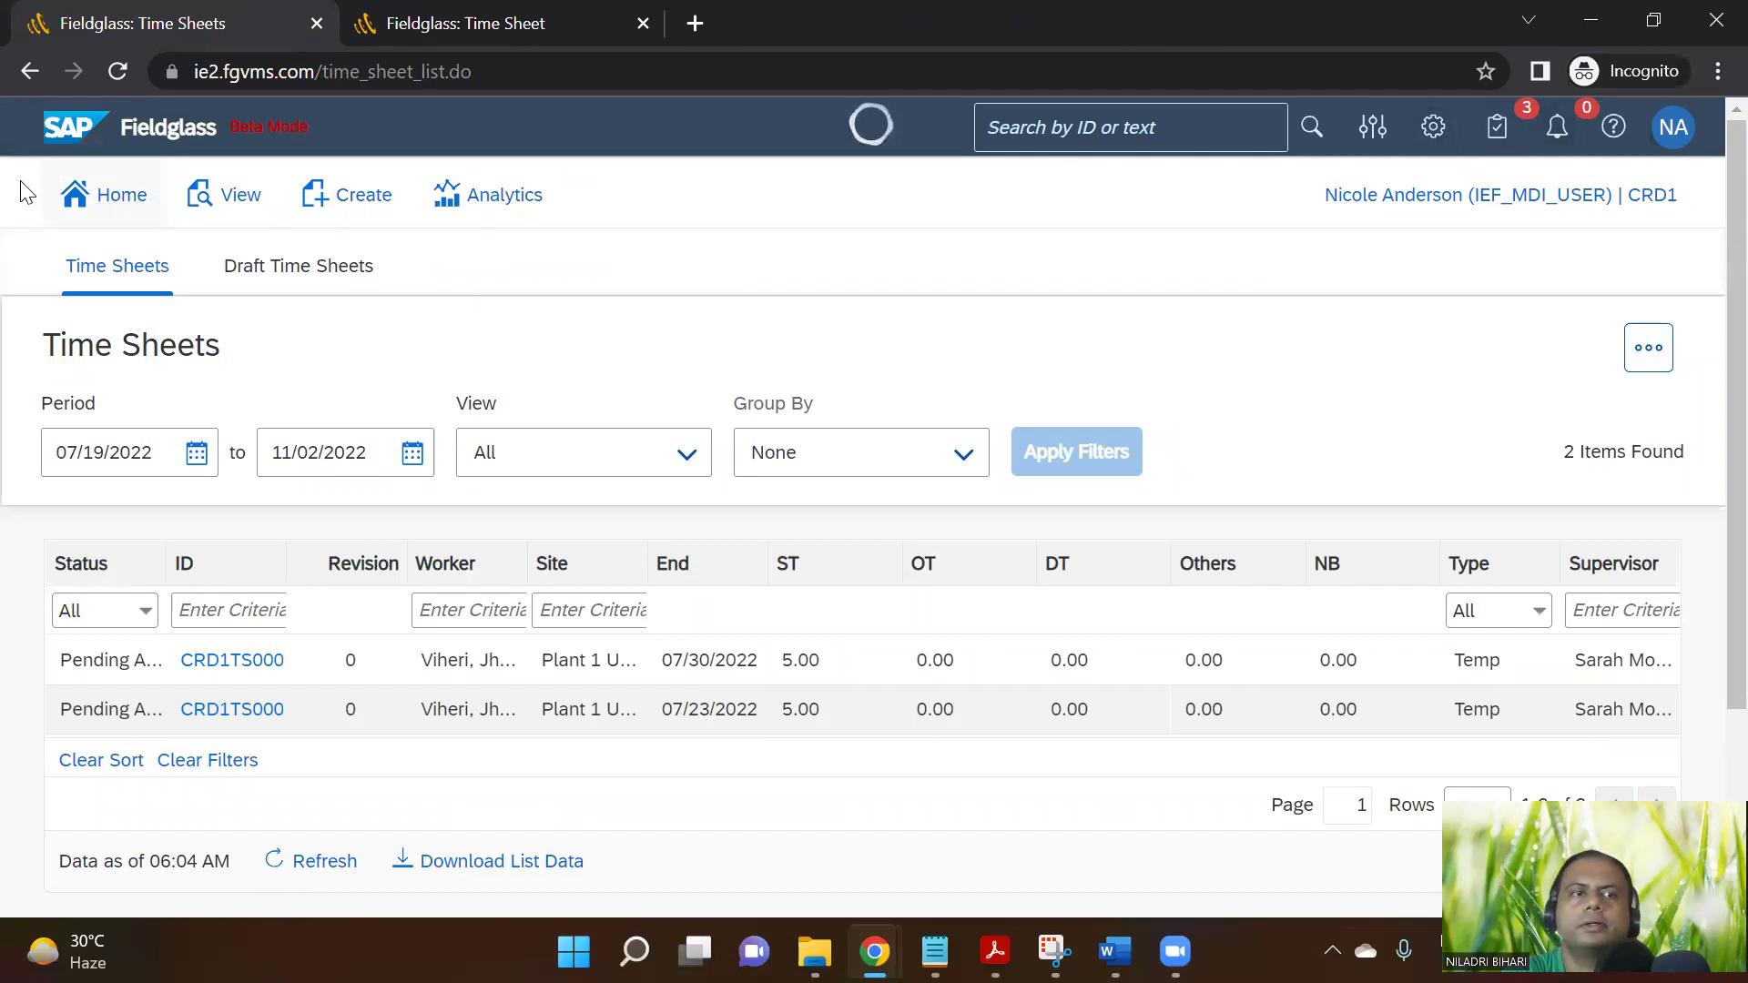
{"action": "left_click", "coordinate": [118, 198]}
{"action": "mouse_move", "coordinate": [874, 952]}
{"action": "left_click", "coordinate": [799, 826]}
{"action": "mouse_move", "coordinate": [995, 951]}
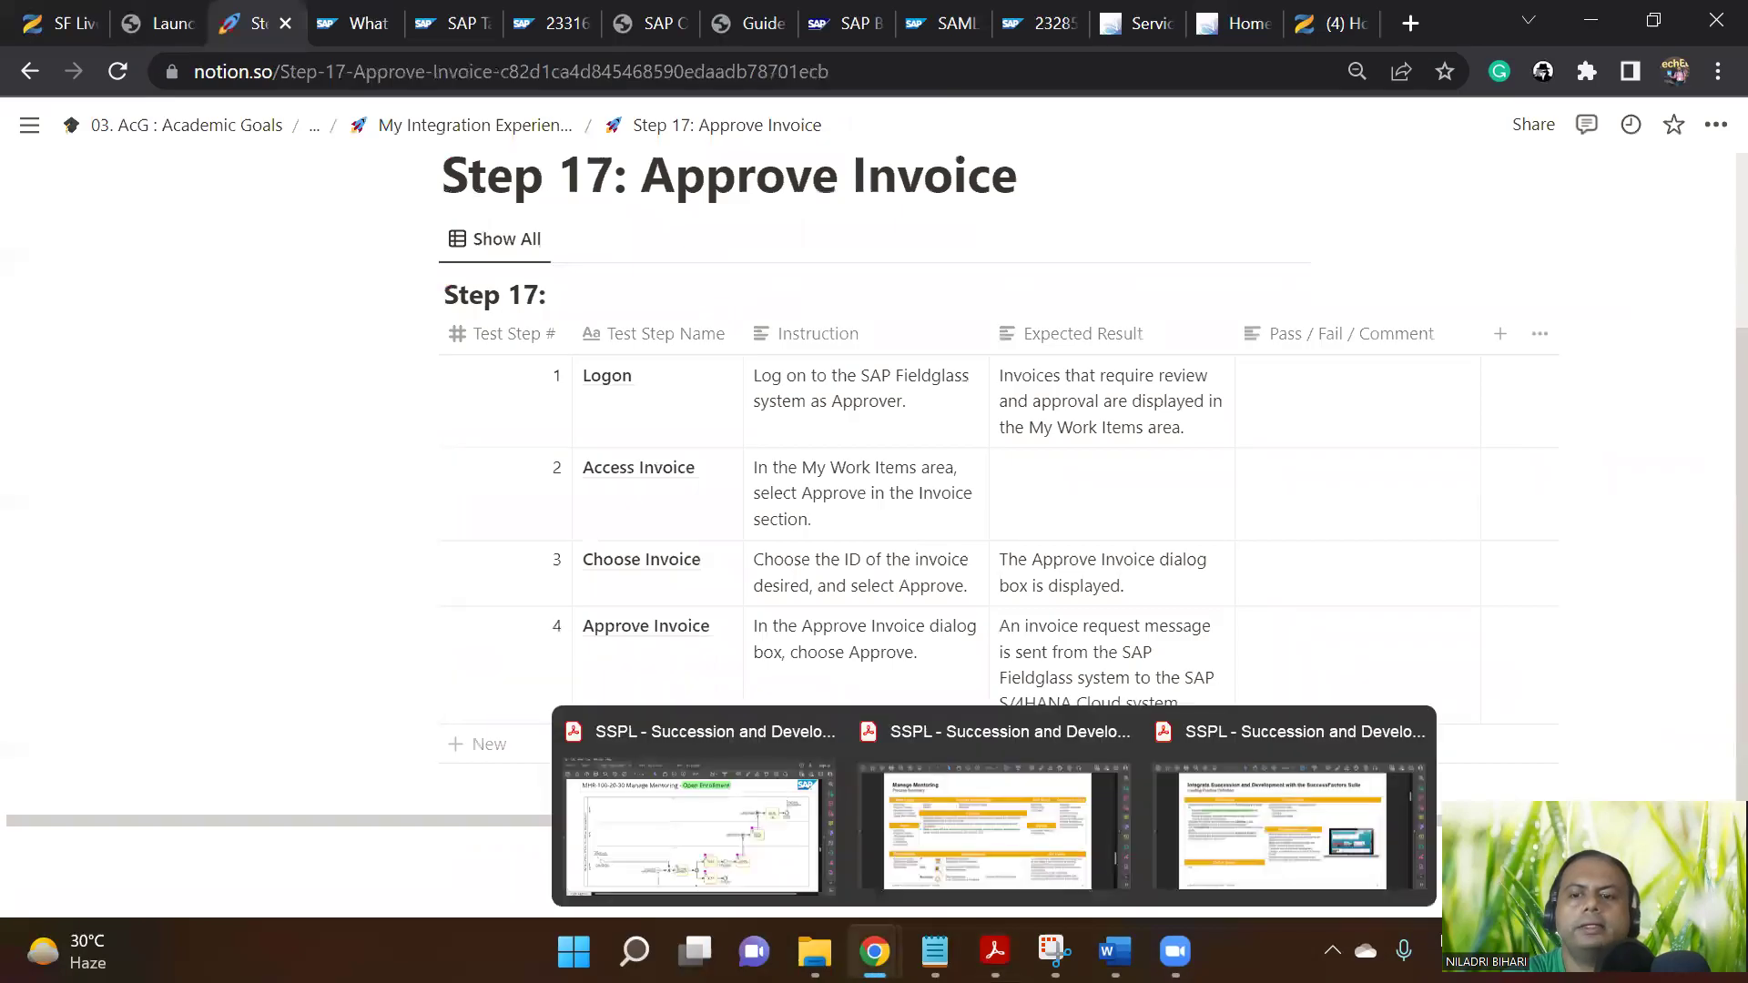
{"action": "mouse_move", "coordinate": [874, 951]}
{"action": "left_click", "coordinate": [967, 821]}
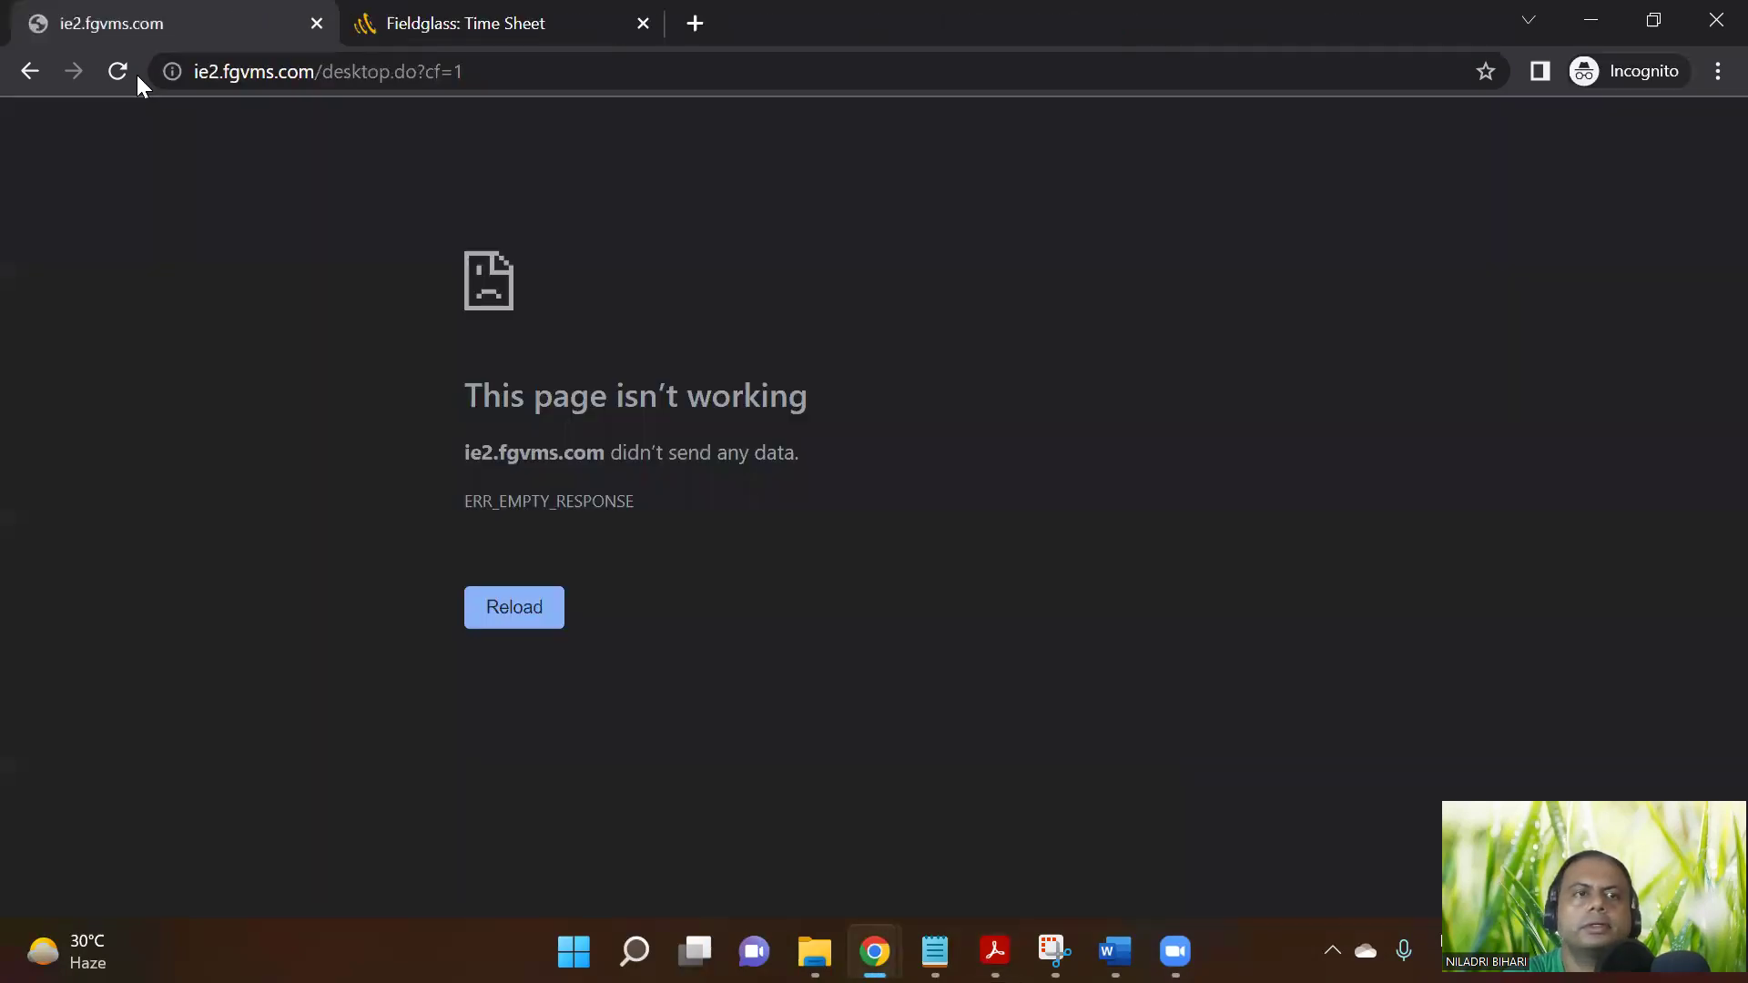
{"action": "left_click", "coordinate": [114, 73]}
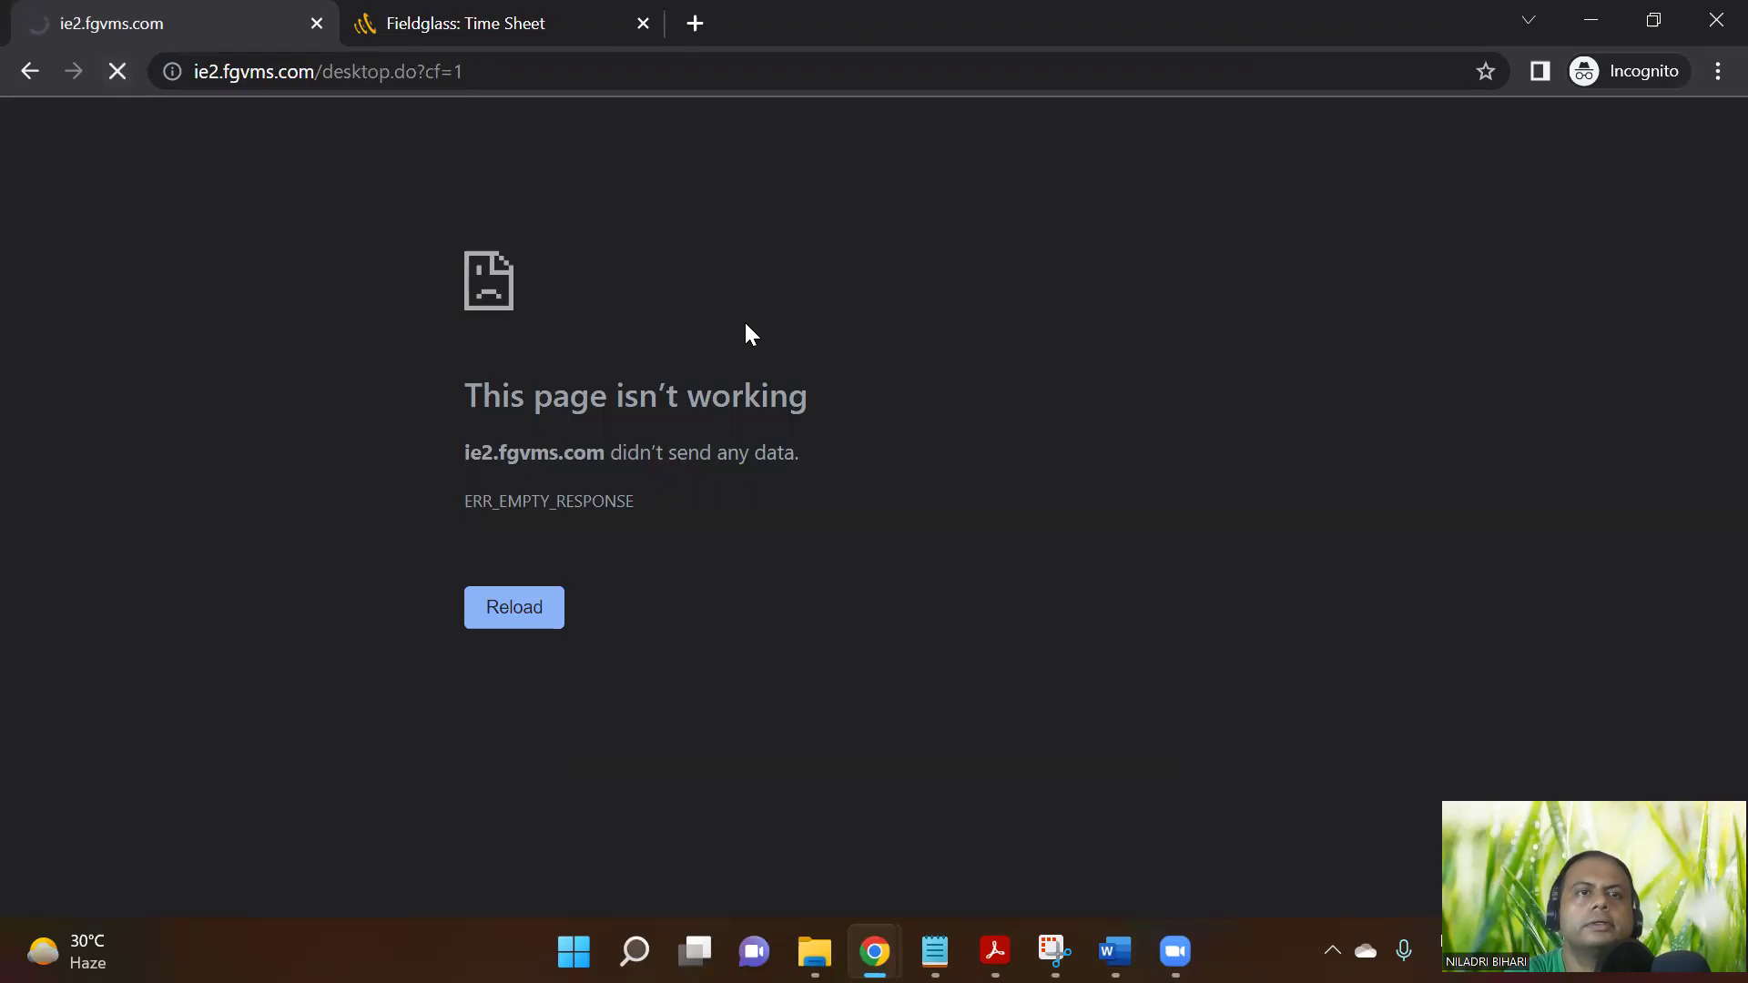
Close the Fieldglass error tab and retry the home page from the account menu
{"action": "left_click", "coordinate": [523, 20]}
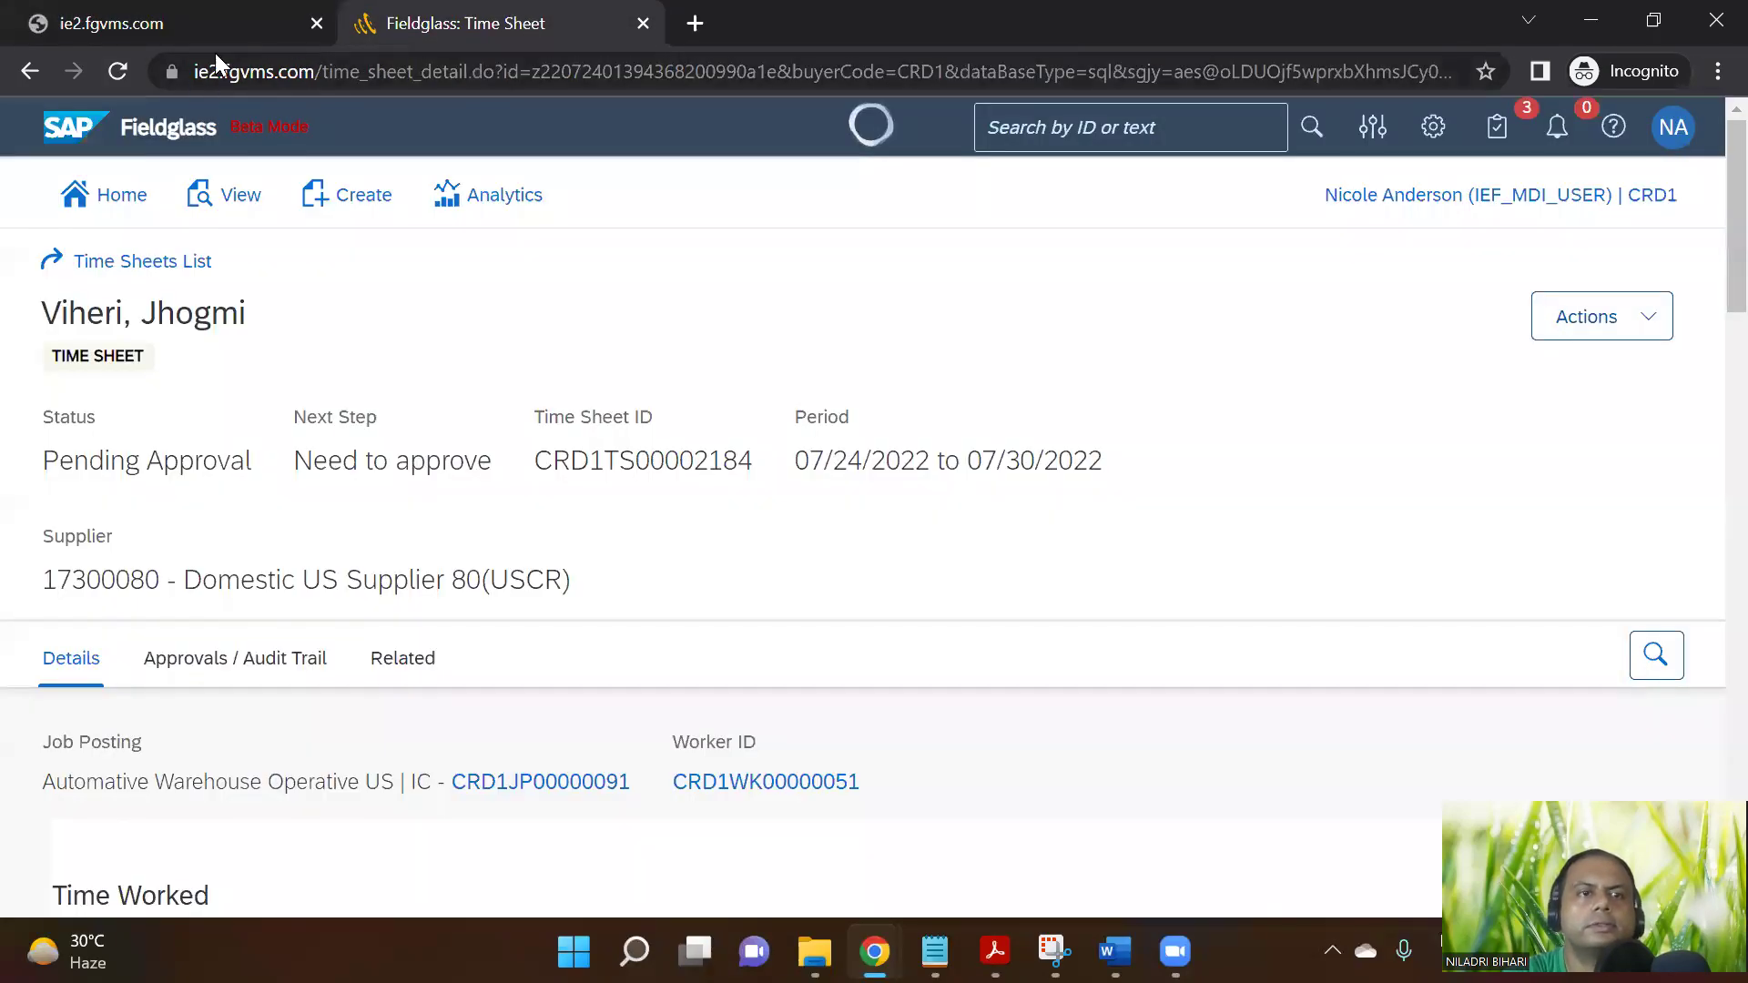
{"action": "left_click", "coordinate": [316, 24]}
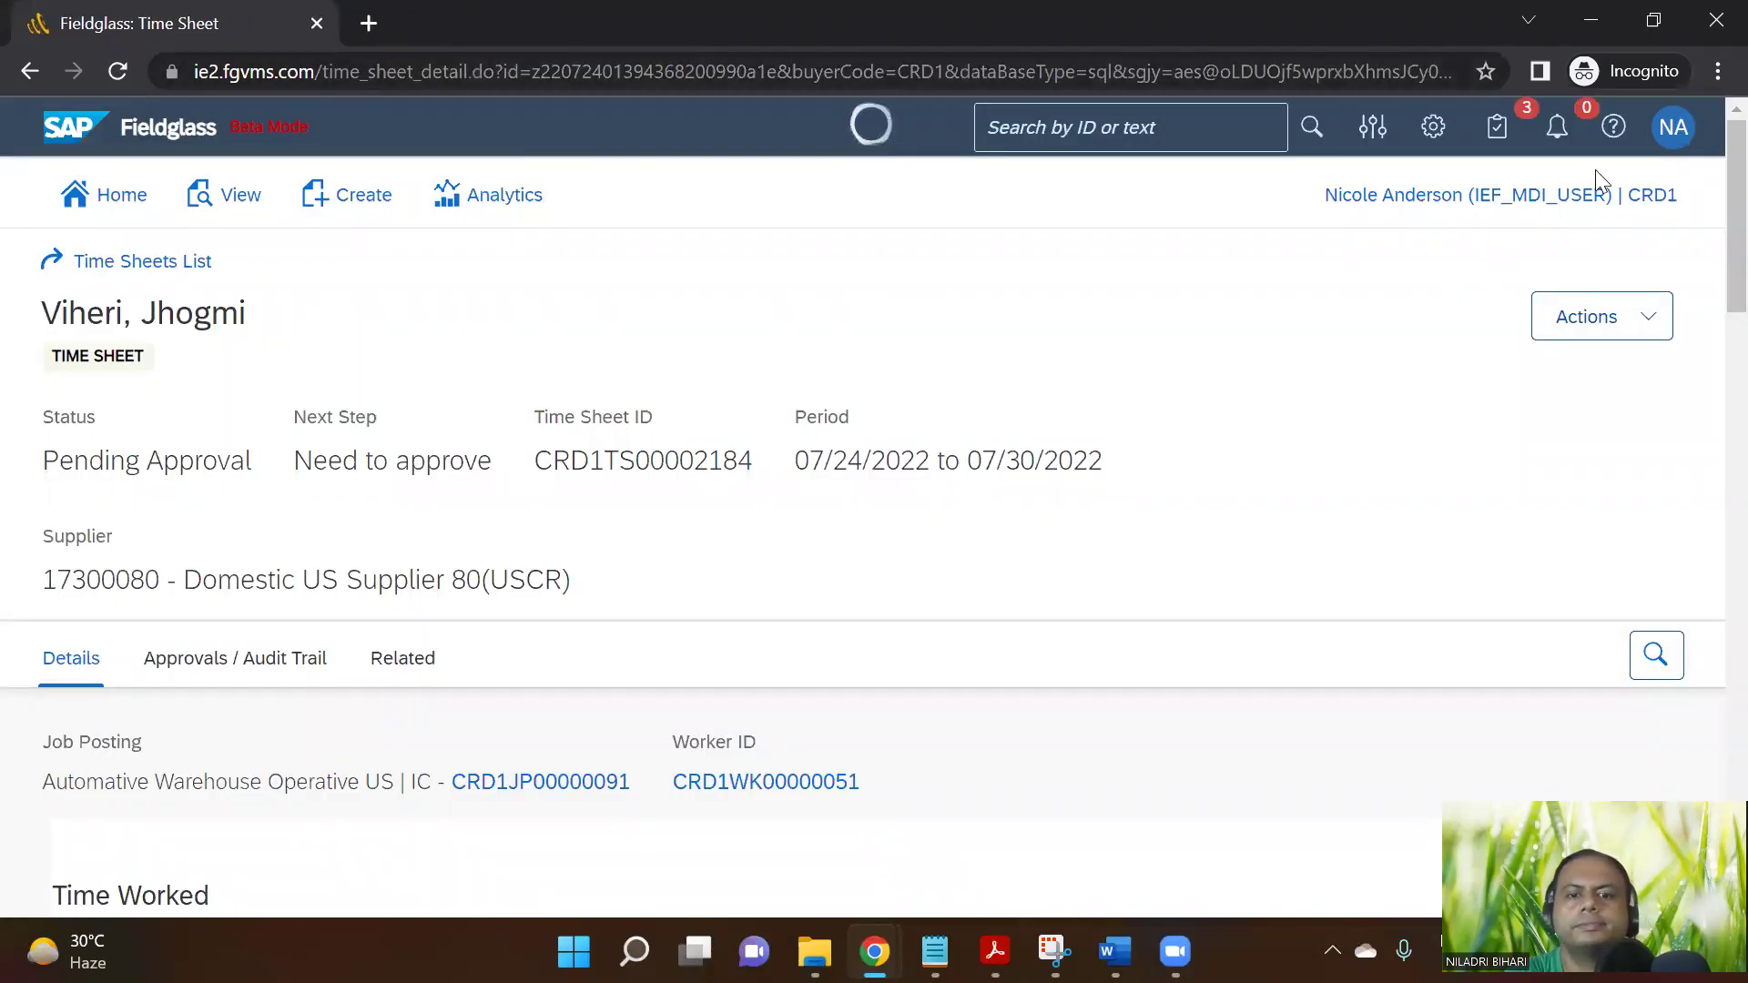
{"action": "left_click", "coordinate": [1674, 132]}
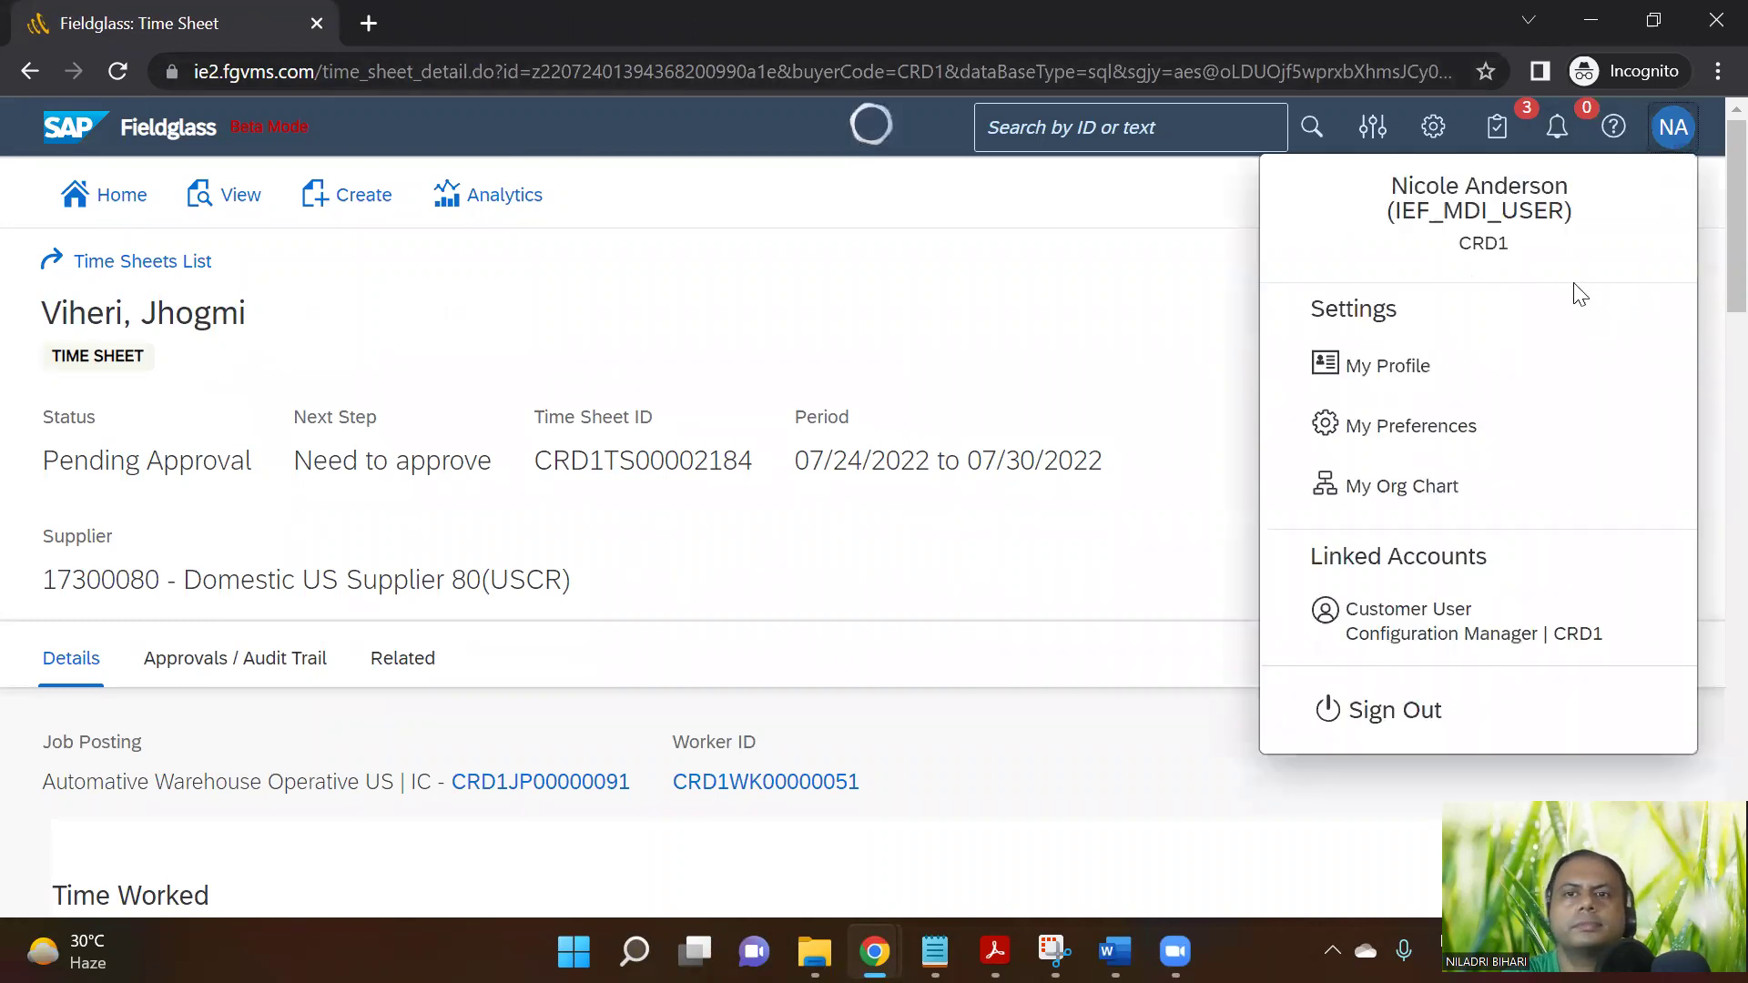
{"action": "left_click", "coordinate": [129, 204]}
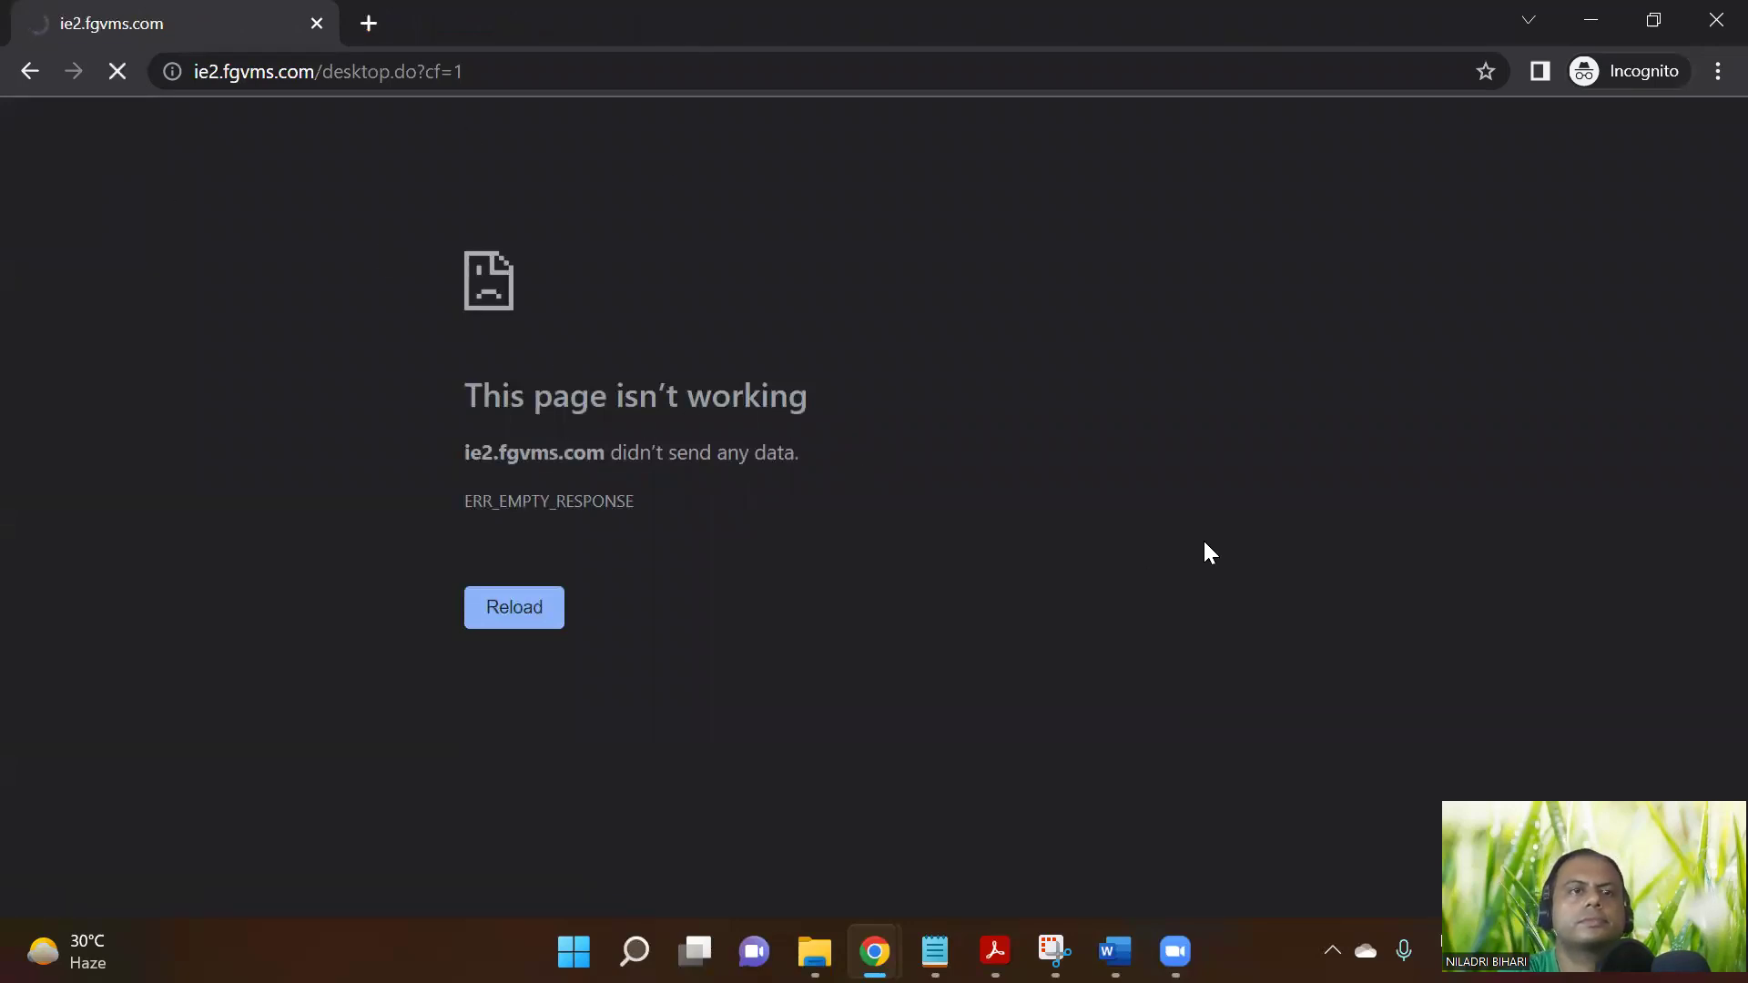
{"action": "left_click", "coordinate": [113, 77]}
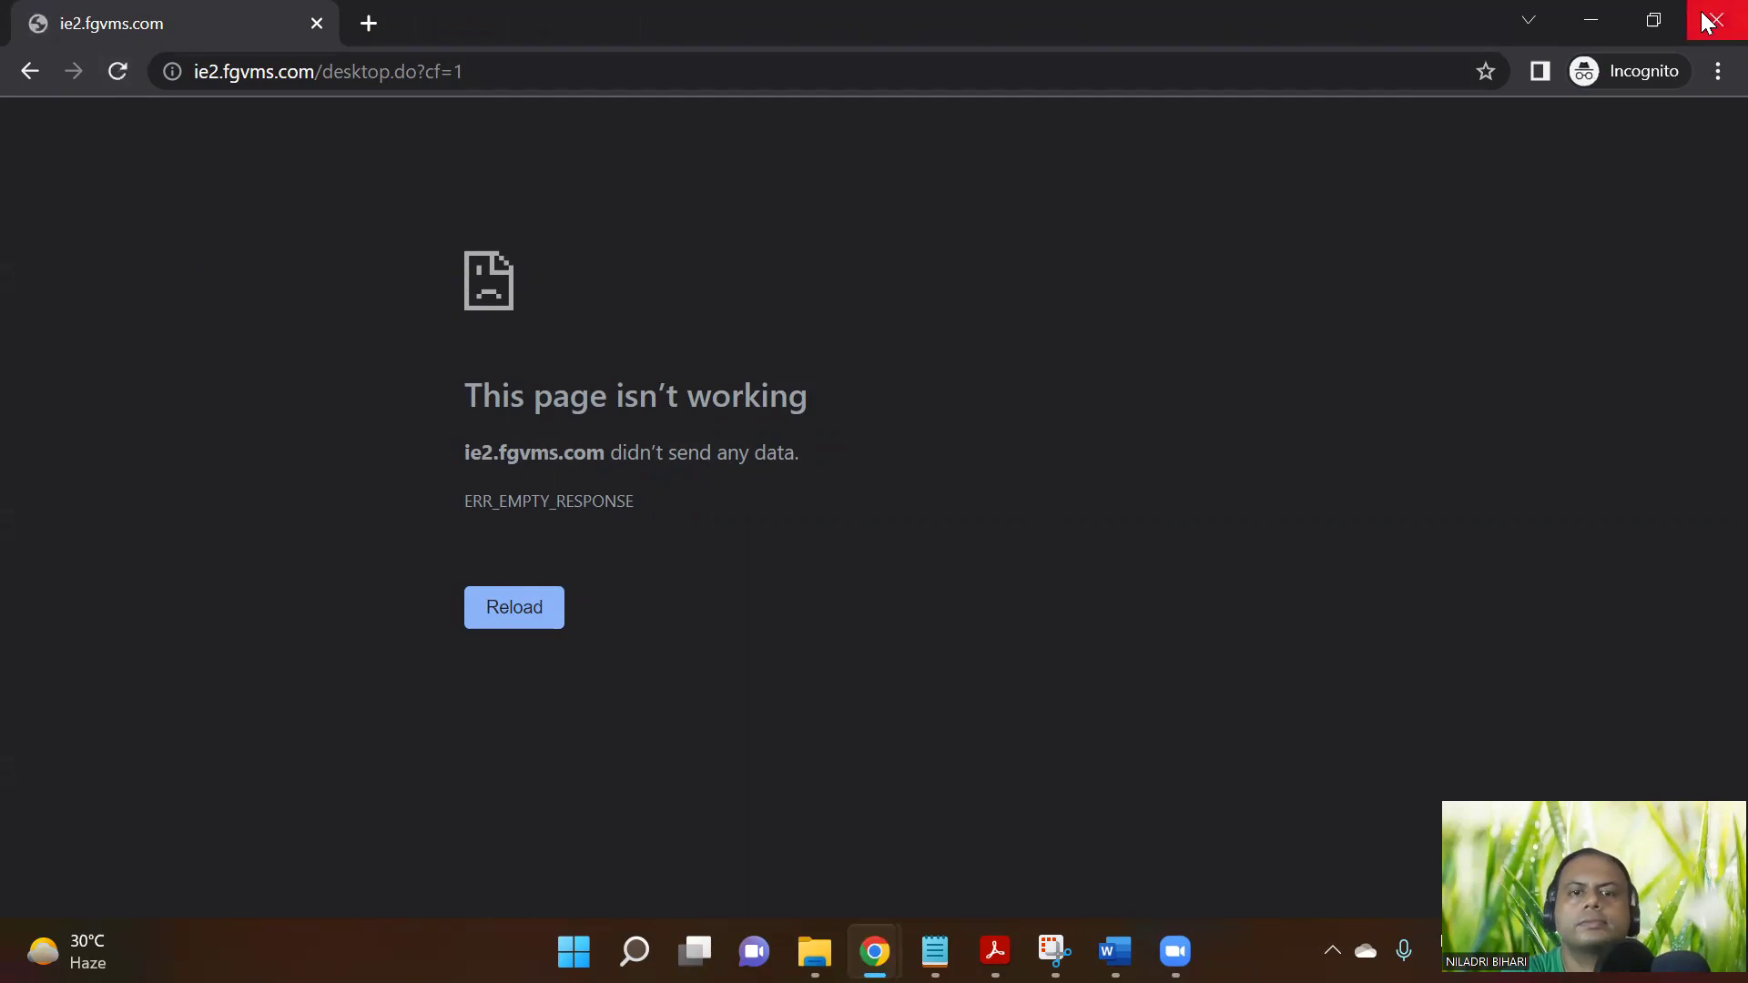
Trim the address to the Fieldglass site root, reload it, and close the incognito window
{"action": "left_click", "coordinate": [556, 74]}
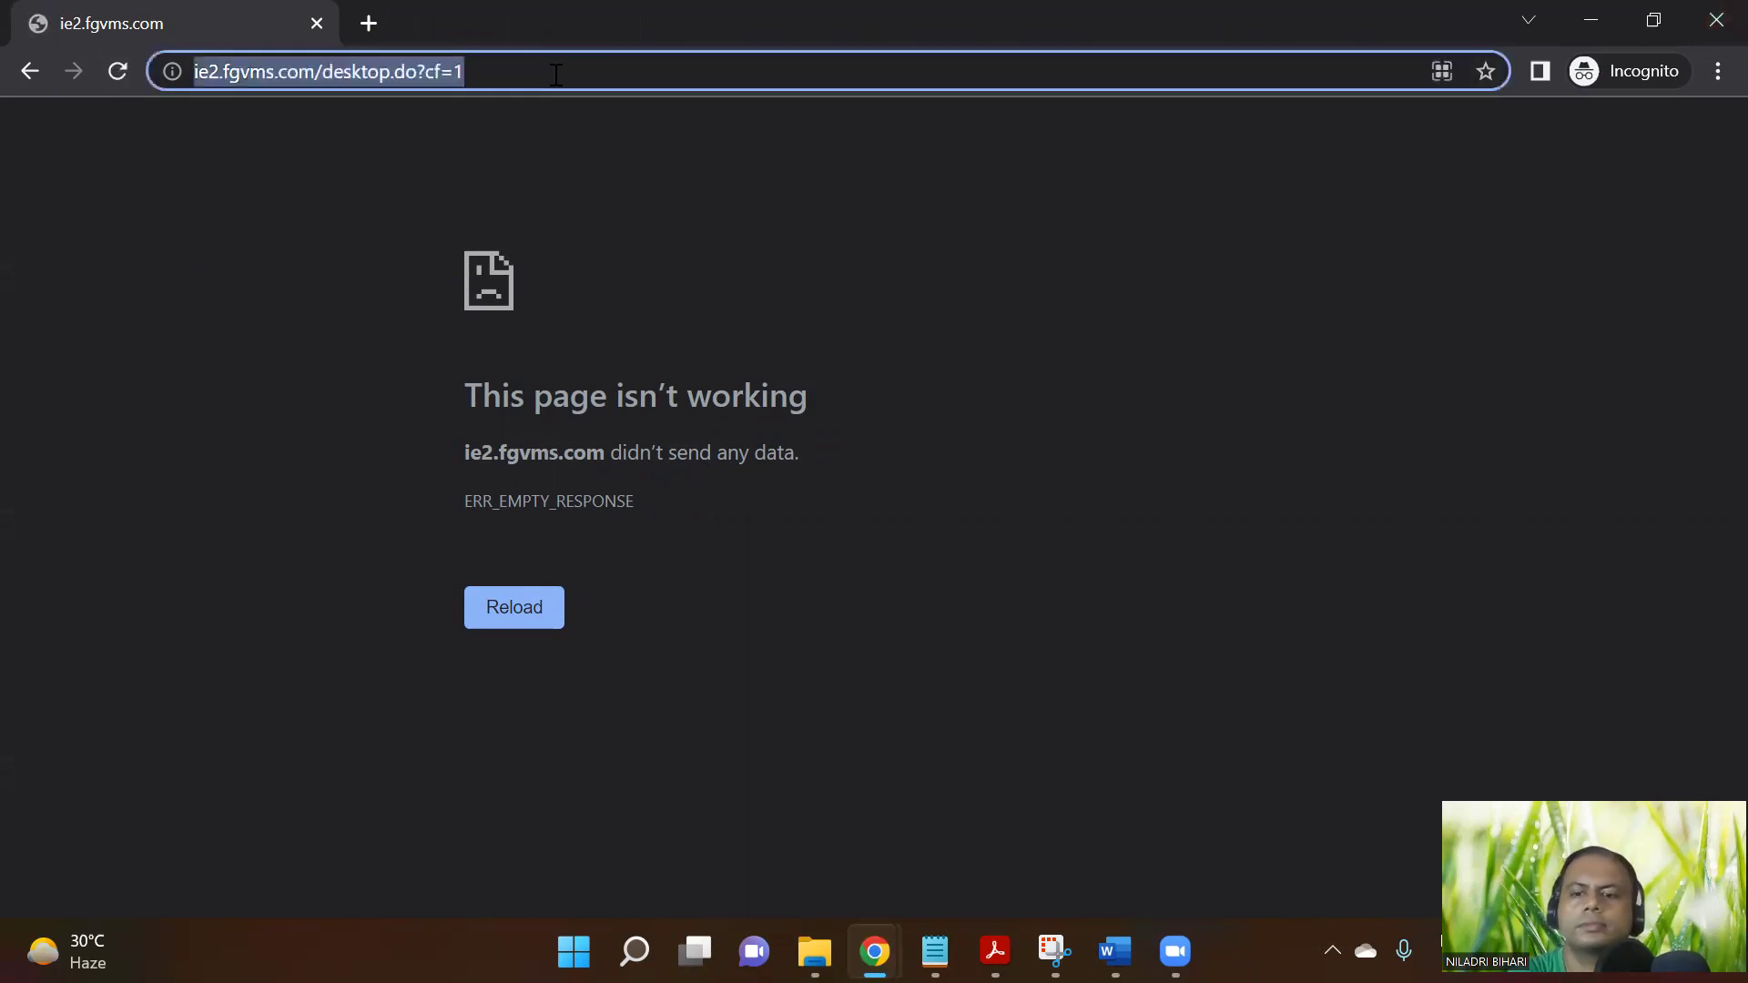
{"action": "key", "text": "End"}
{"action": "key", "text": "BackSpace"}
{"action": "key", "text": "BackSpace"}
{"action": "key", "text": "BackSpace"}
{"action": "key", "text": "BackSpace"}
{"action": "key", "text": "BackSpace"}
{"action": "key", "text": "BackSpace"}
{"action": "key", "text": "BackSpace"}
{"action": "key", "text": "BackSpace"}
{"action": "key", "text": "BackSpace"}
{"action": "key", "text": "BackSpace"}
{"action": "key", "text": "BackSpace"}
{"action": "key", "text": "BackSpace"}
{"action": "key", "text": "BackSpace"}
{"action": "key", "text": "BackSpace"}
{"action": "key", "text": "BackSpace"}
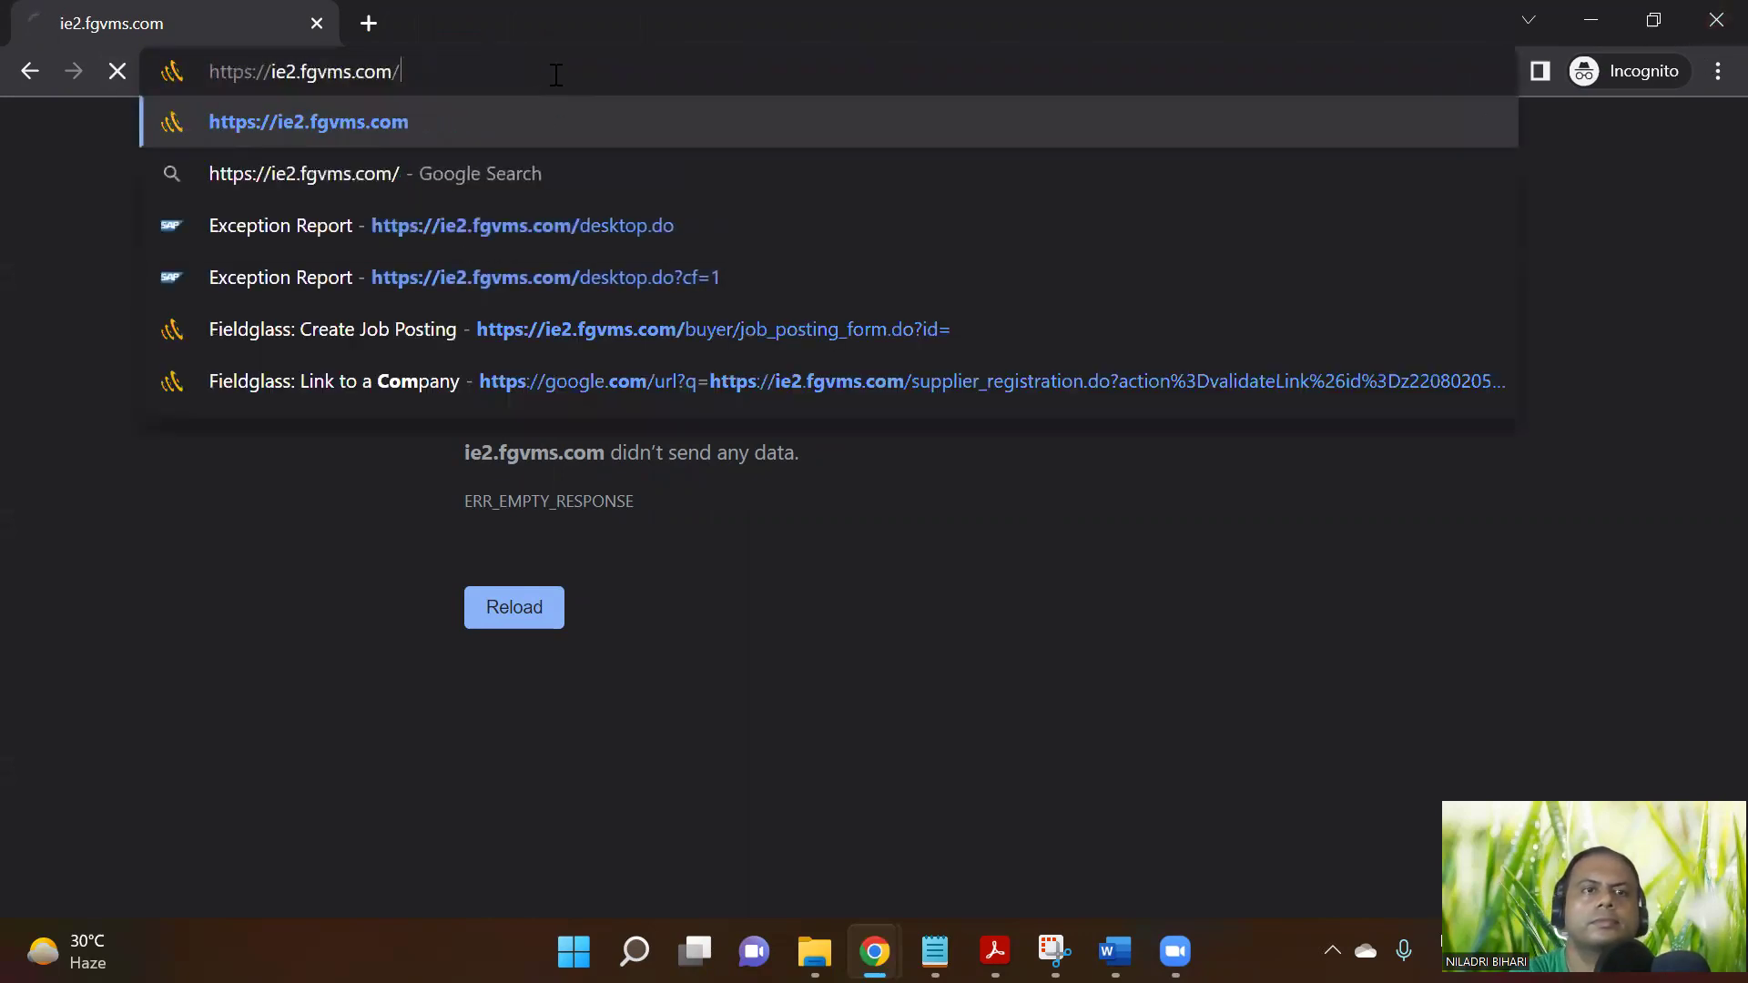
{"action": "key", "text": "Return"}
{"action": "left_click", "coordinate": [106, 71]}
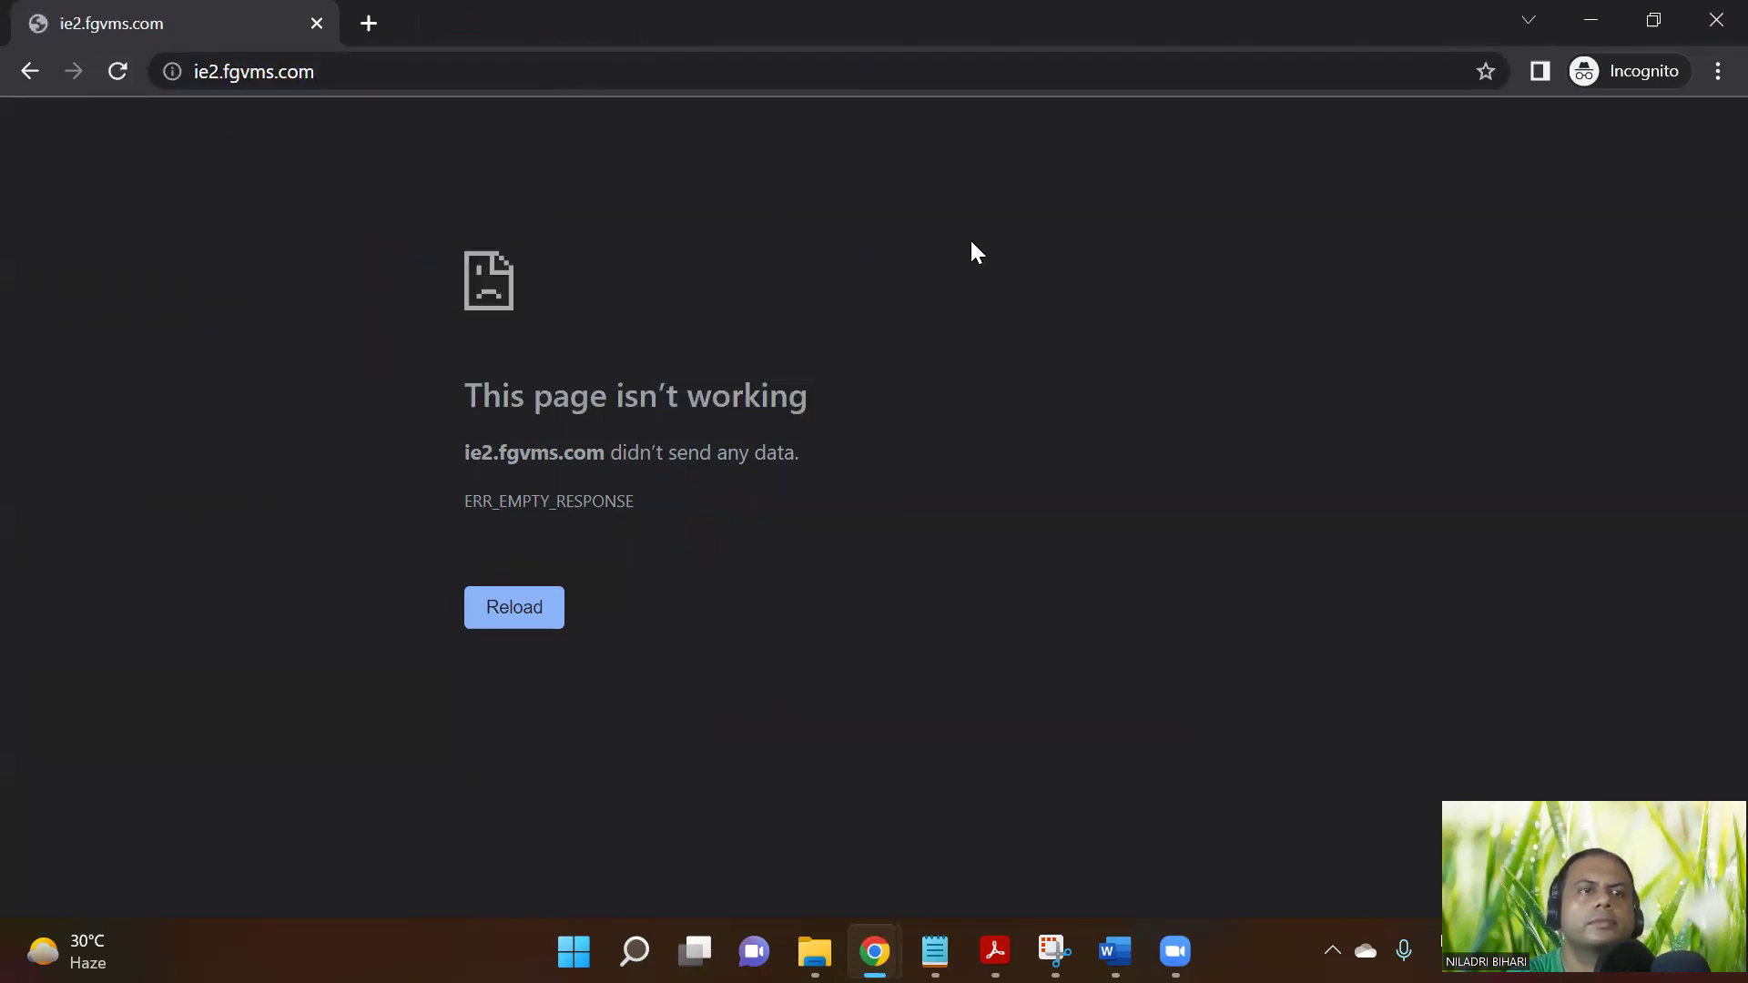
{"action": "left_click", "coordinate": [1717, 20]}
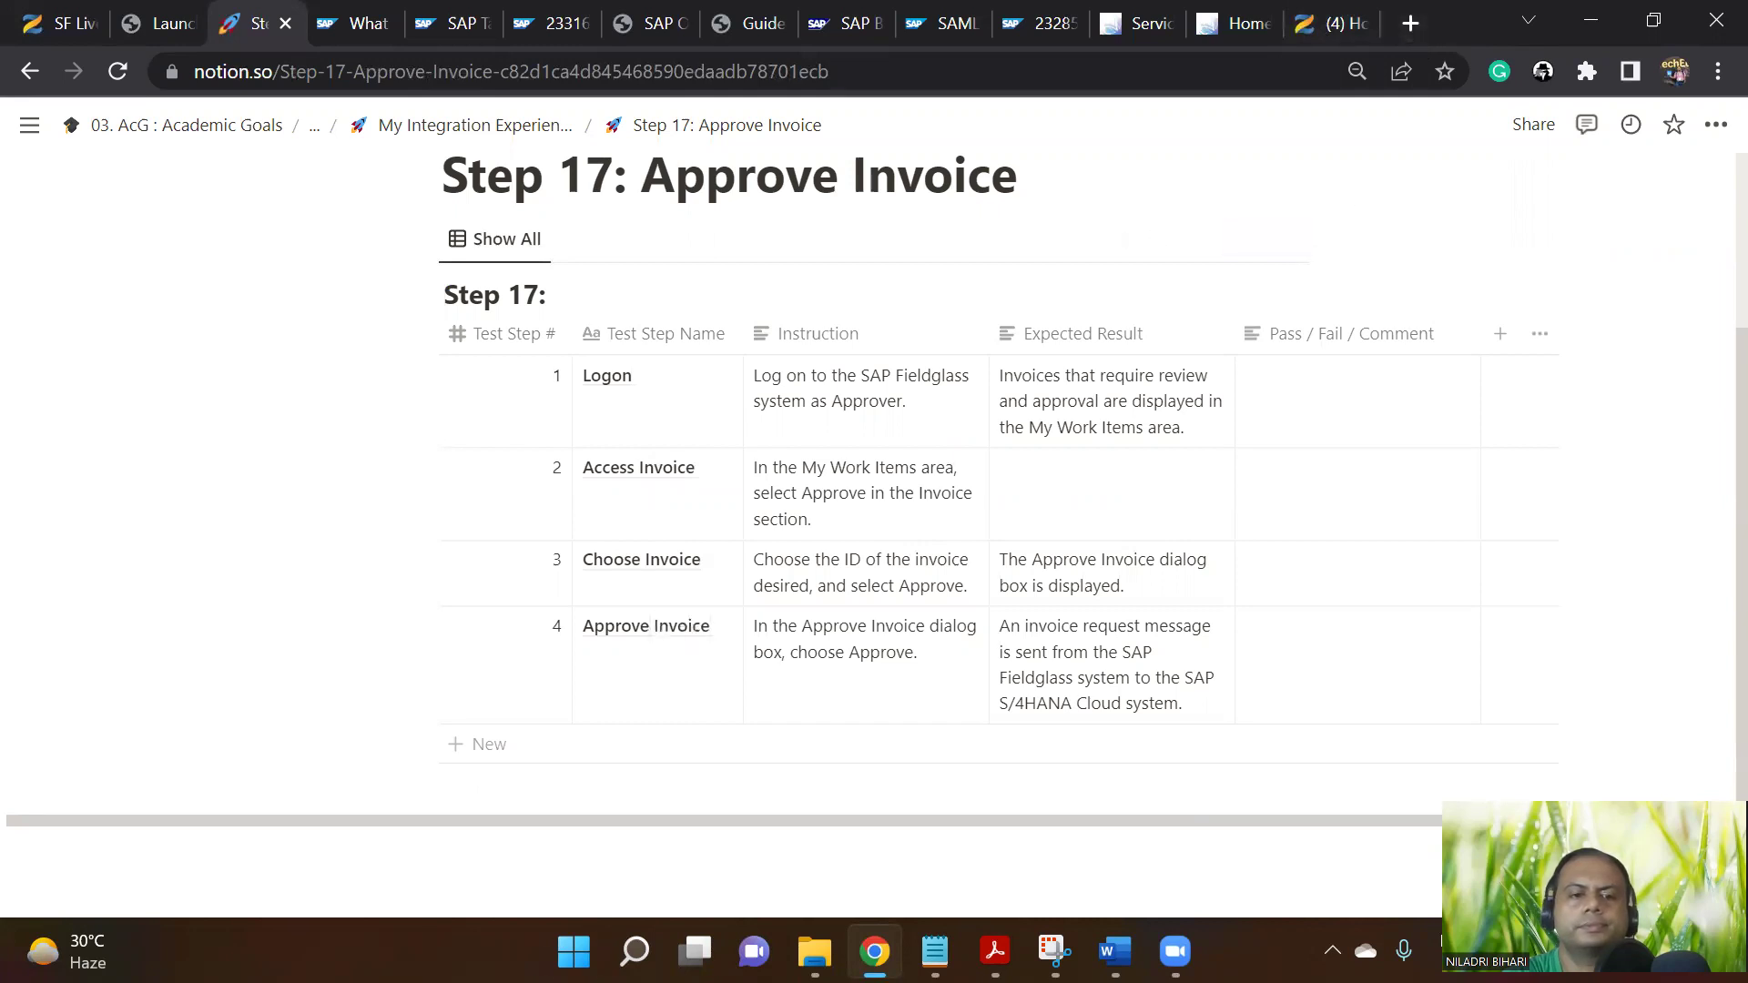
Launch Chrome and load the Fieldglass desktop page ie2.fgvms.com/desktop.do, reloading it after it errors
{"action": "left_click", "coordinate": [635, 951]}
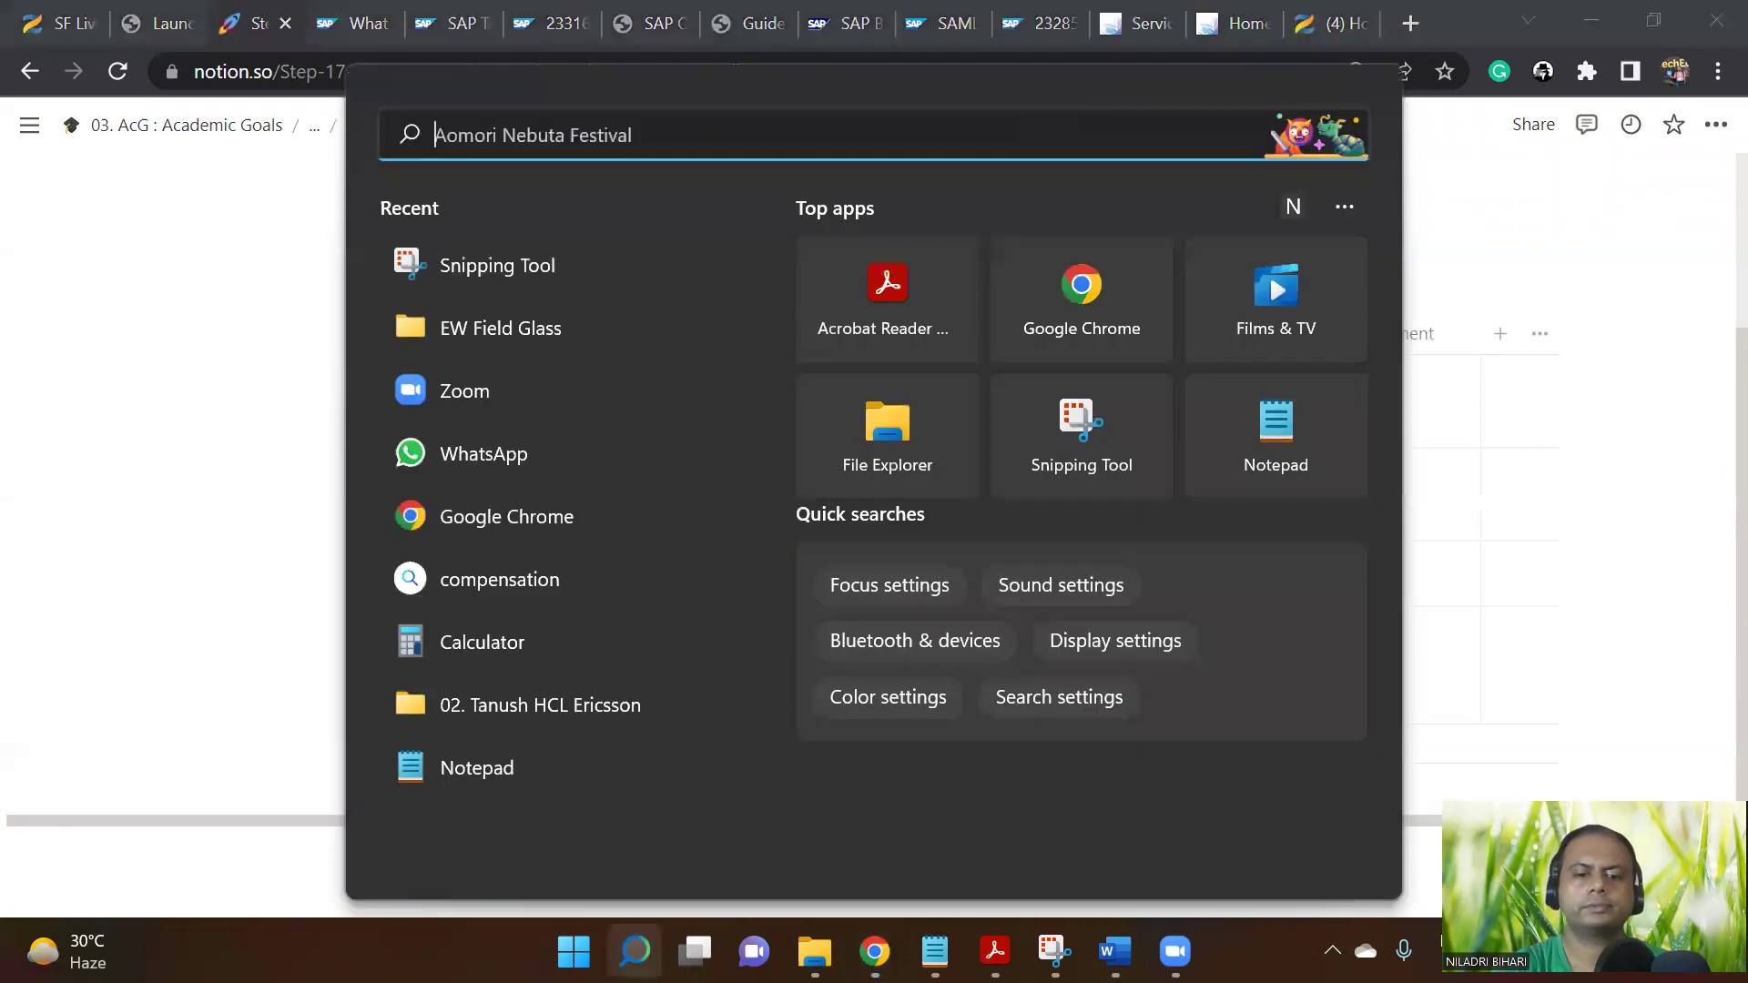
{"action": "type", "text": "ch"}
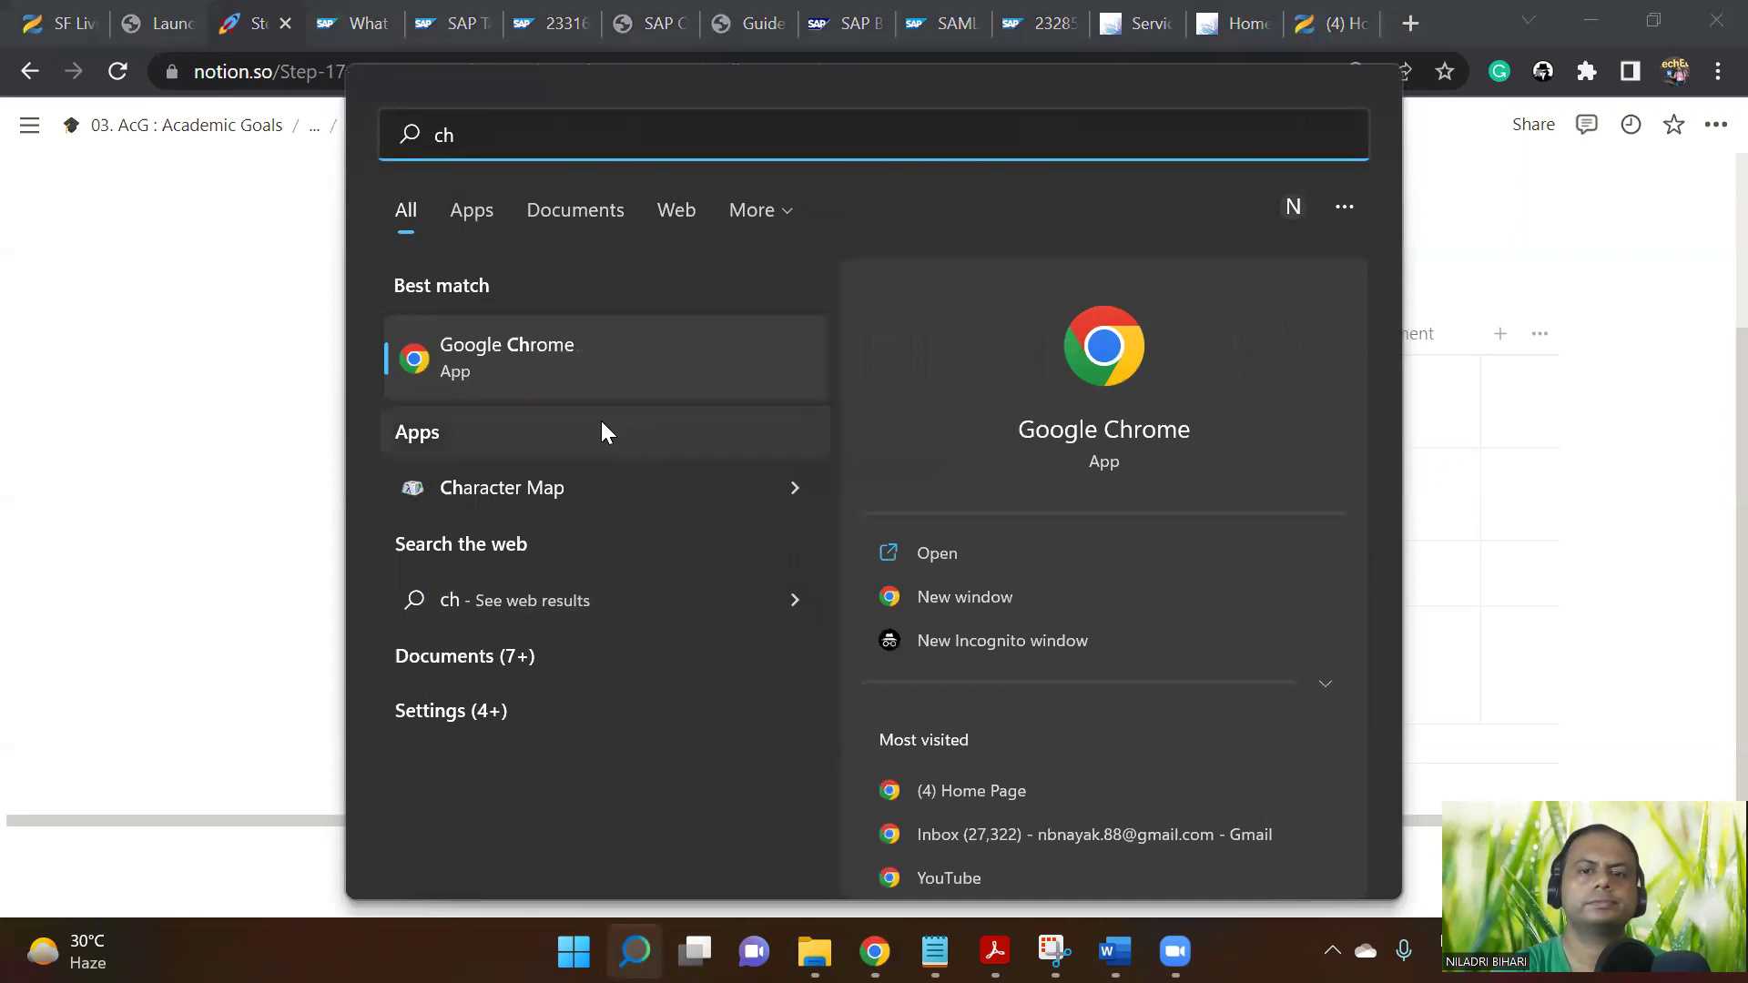
{"action": "left_click", "coordinate": [568, 359]}
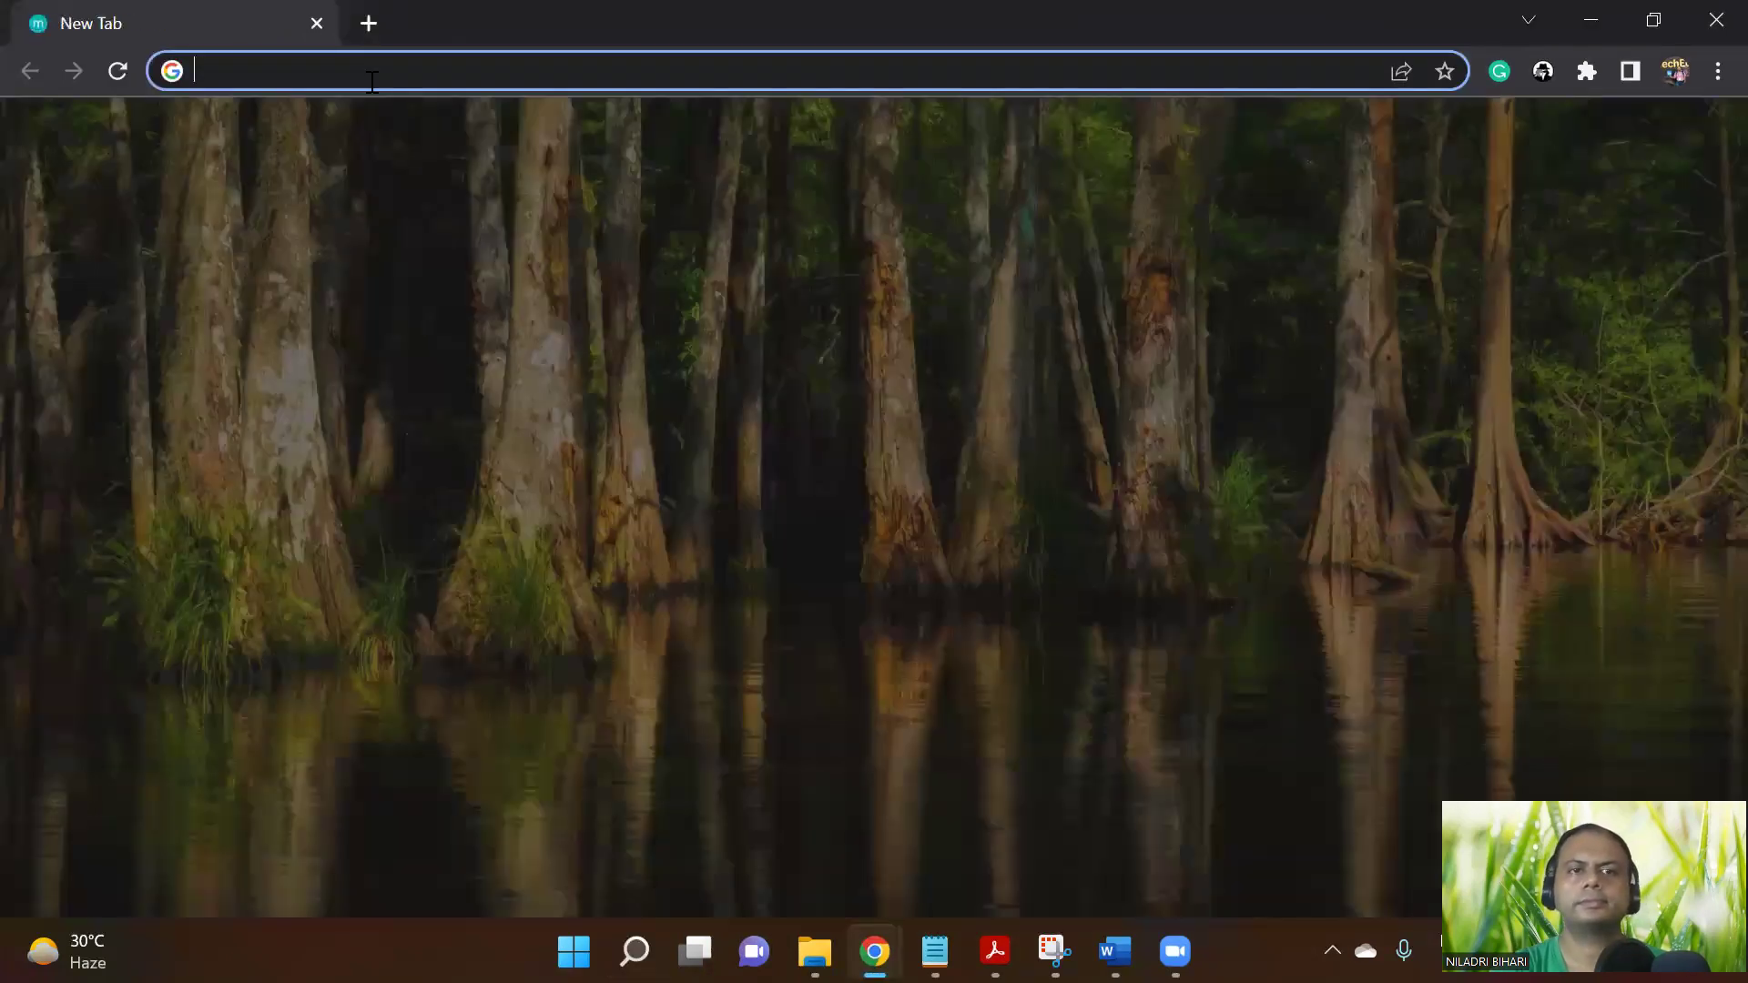
{"action": "left_click", "coordinate": [373, 82]}
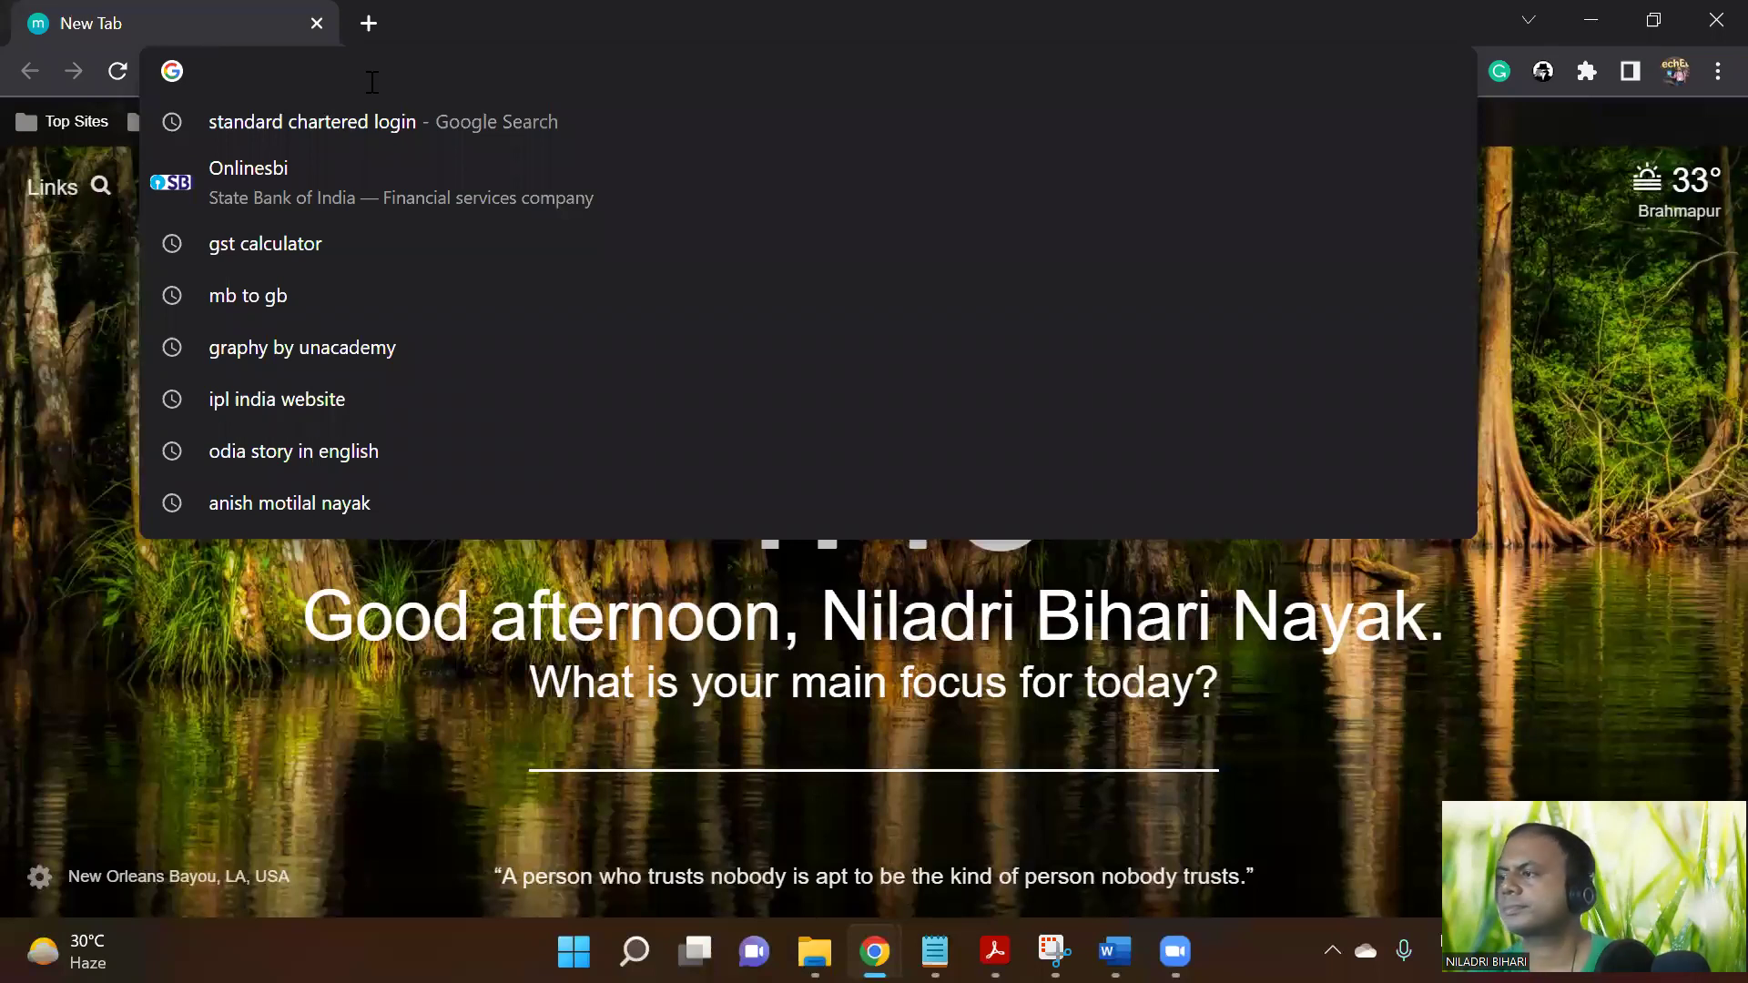
{"action": "type", "text": "ie2.fgvms.com/desktop.do"}
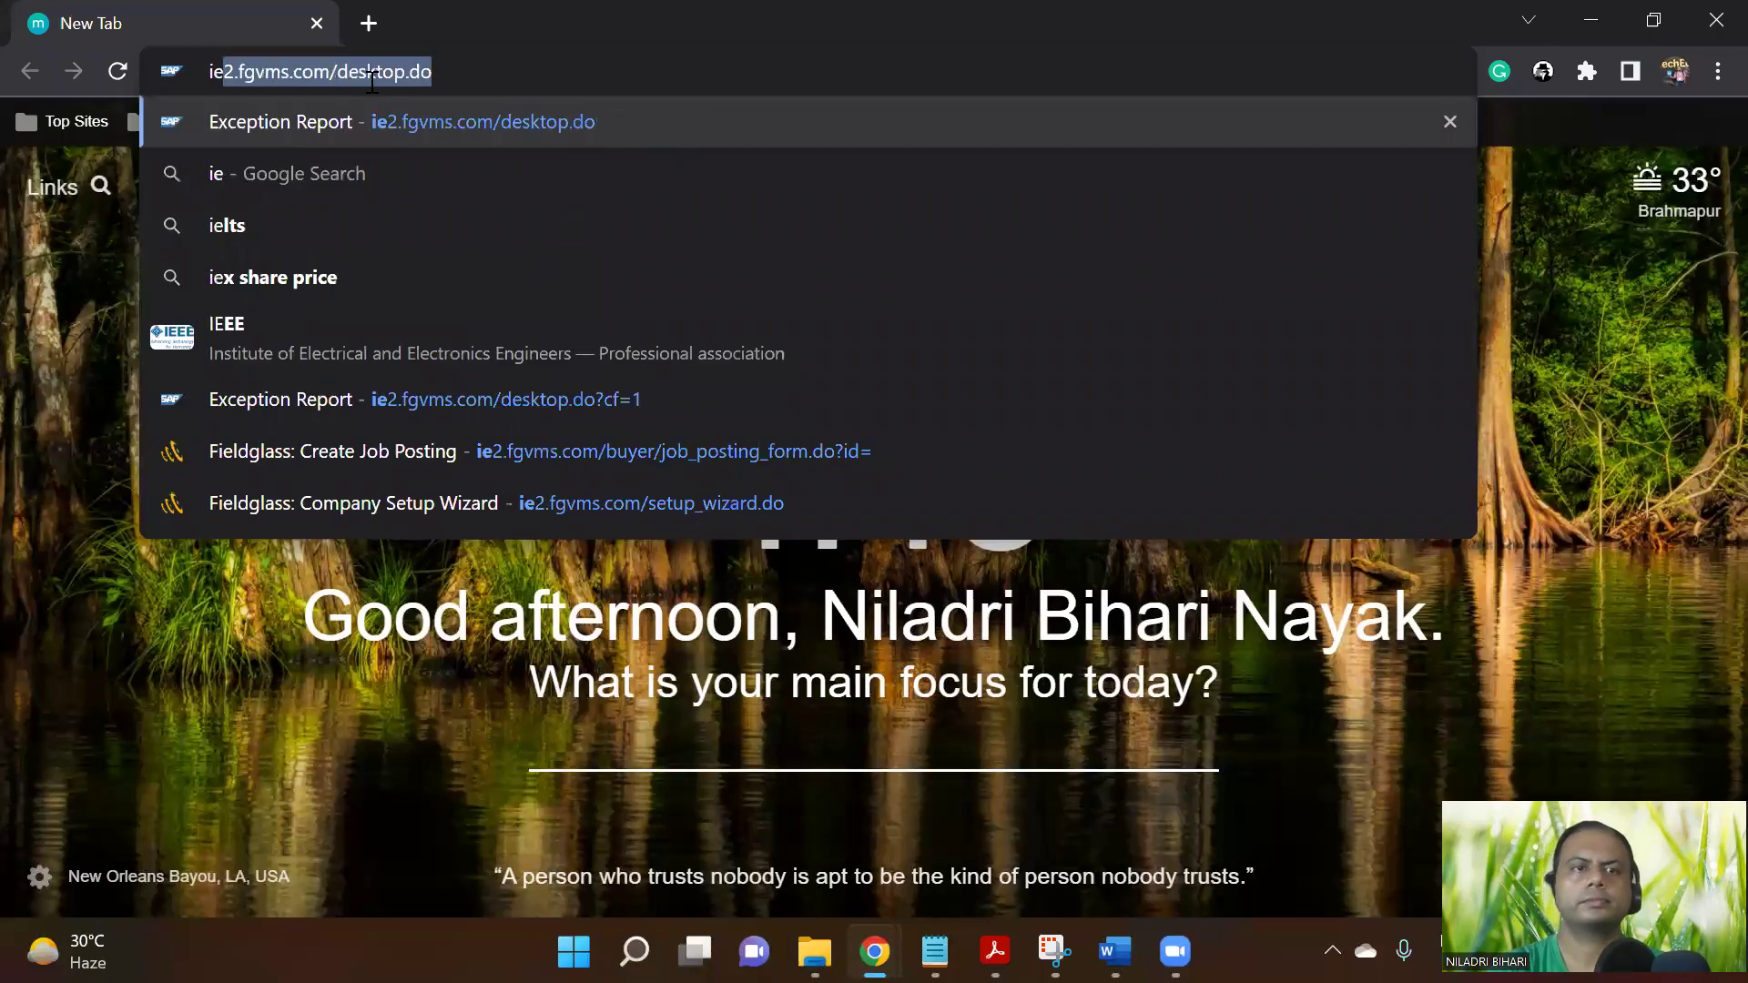
{"action": "key", "text": "Return"}
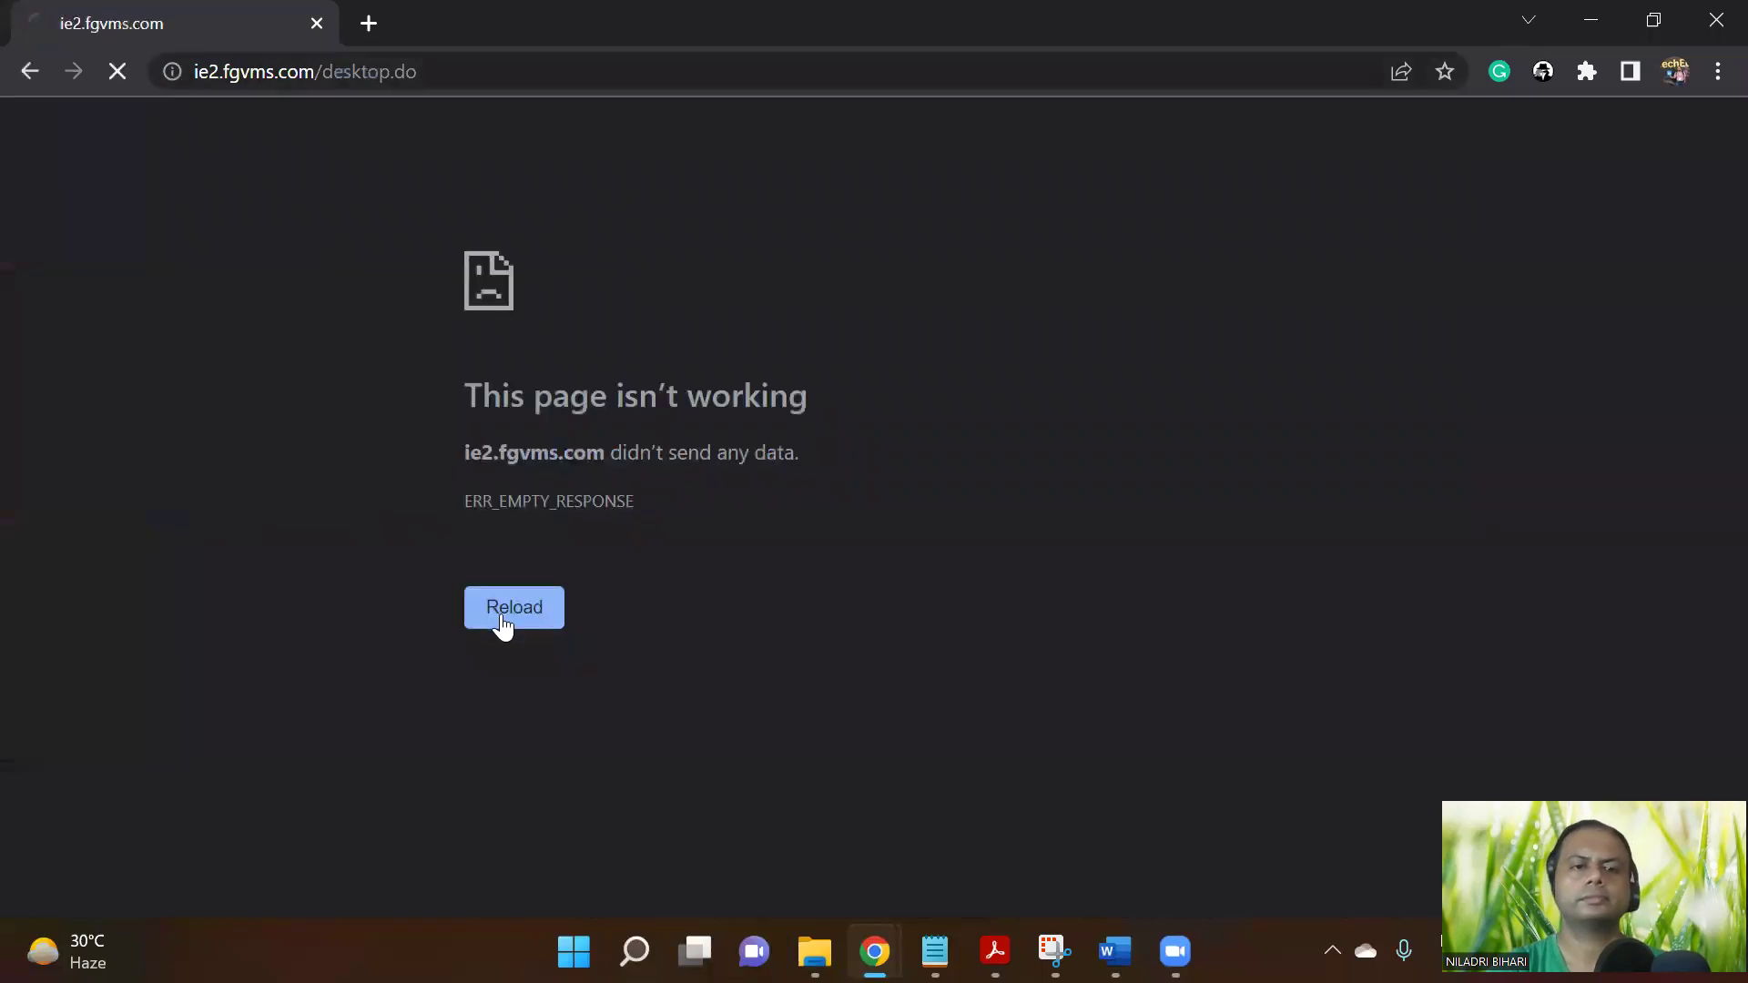
{"action": "left_click", "coordinate": [515, 610]}
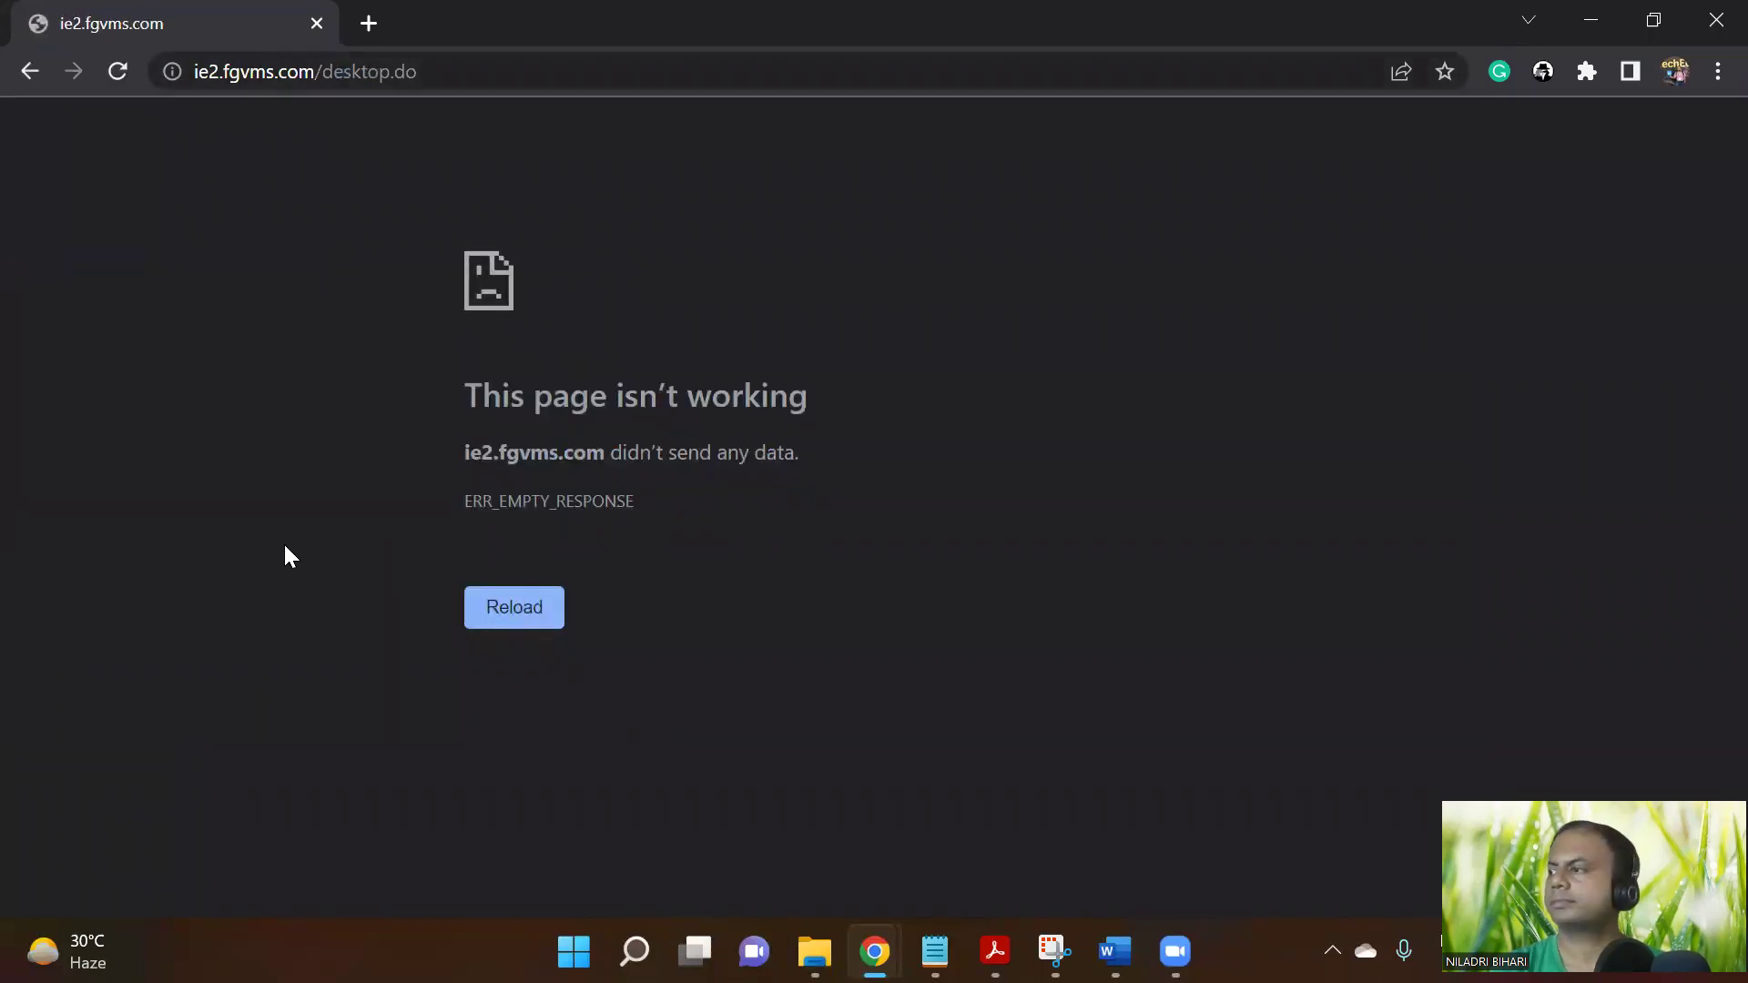
{"action": "left_click", "coordinate": [119, 76]}
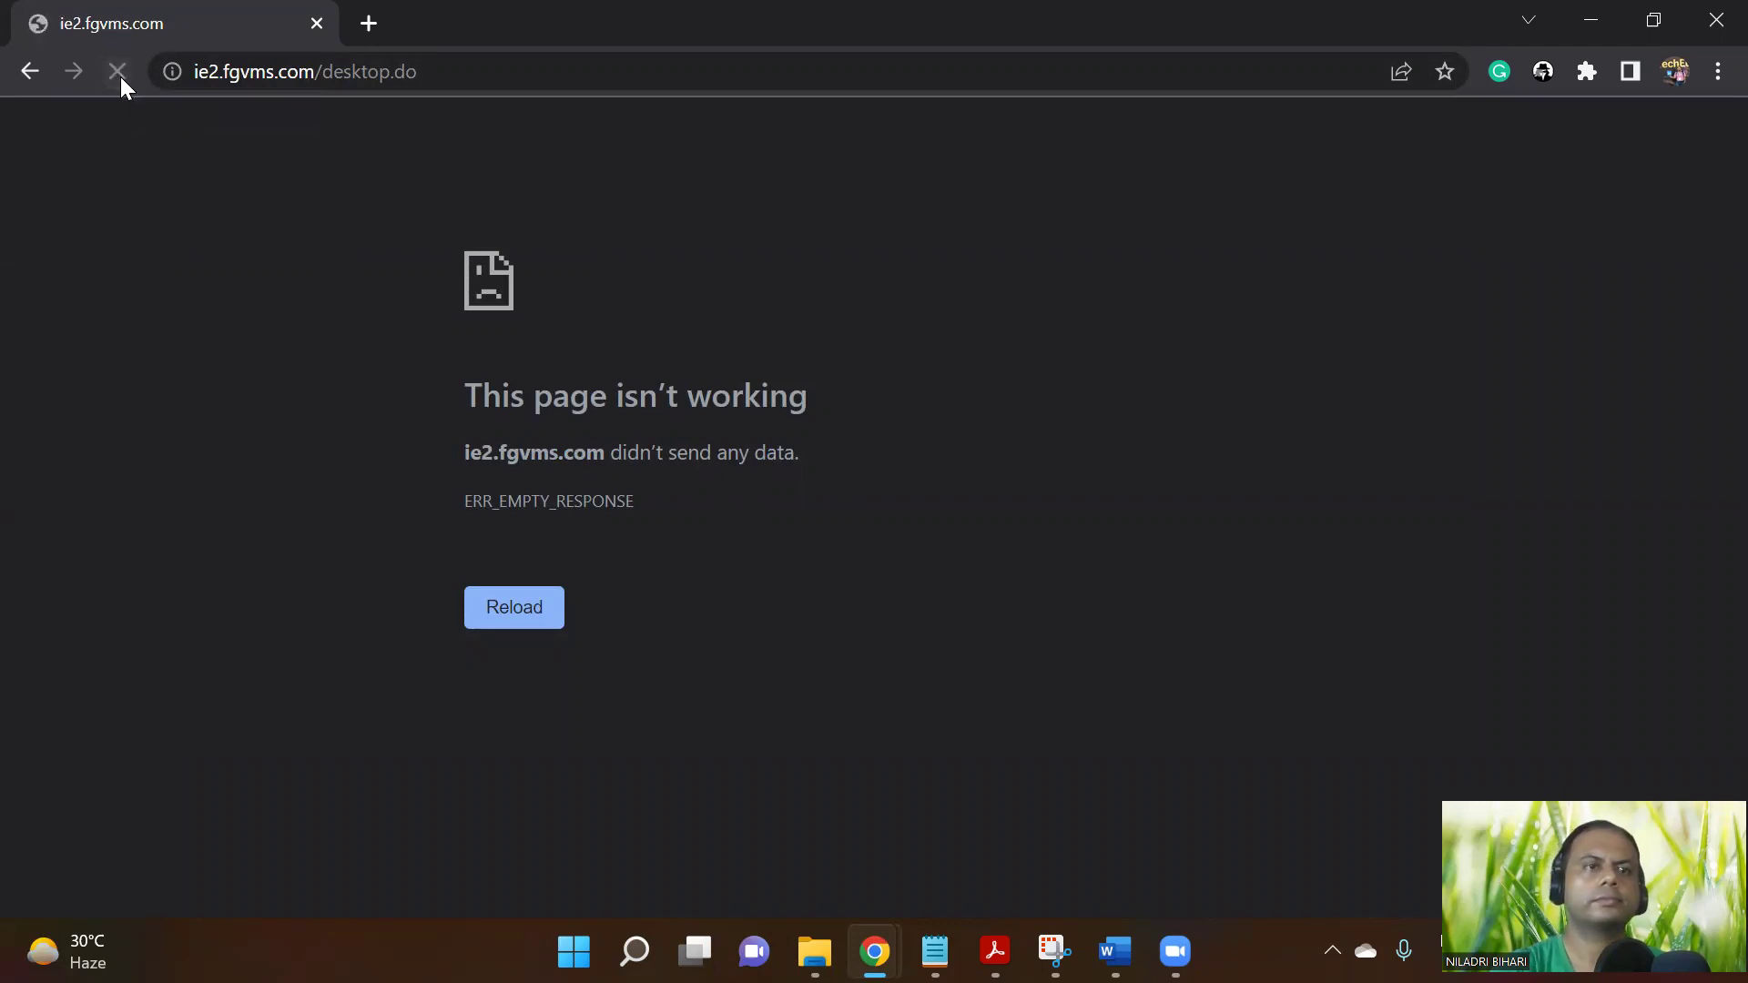
{"action": "left_click", "coordinate": [118, 72]}
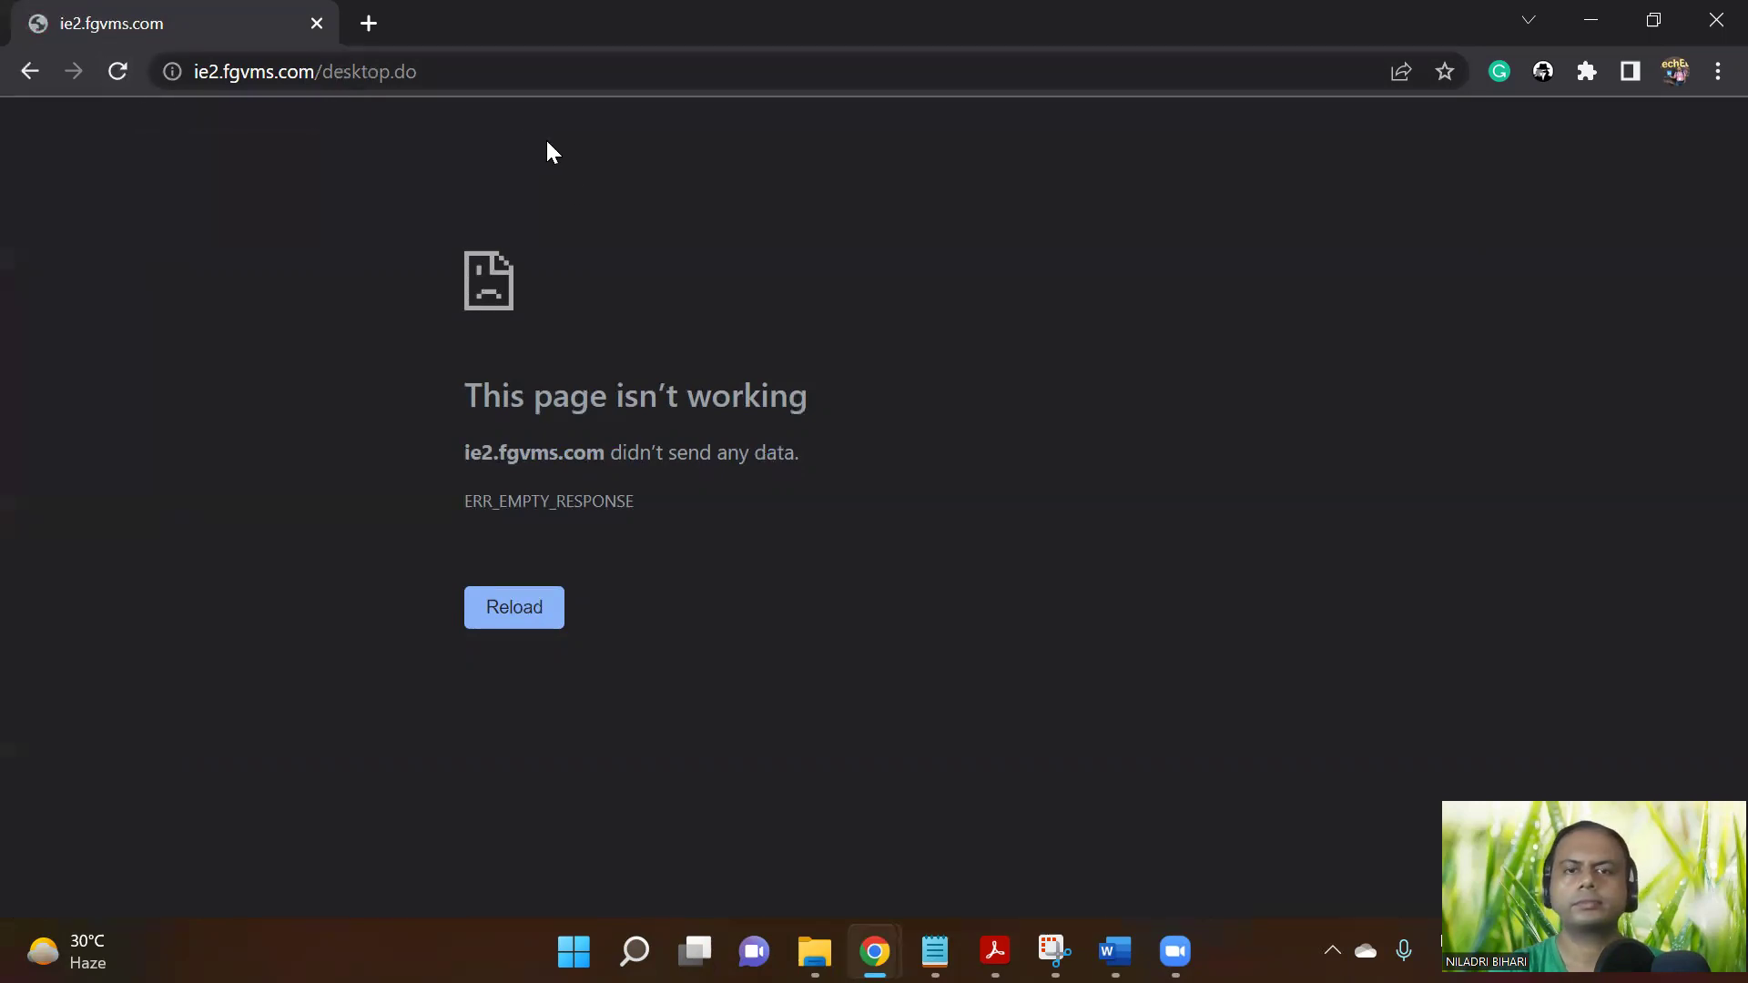
Retry the pasted Fieldglass address in a new tab, reload after the empty-response error, then return to Notion Step 17
{"action": "left_click", "coordinate": [462, 73]}
{"action": "key", "text": "ctrl+c"}
{"action": "key", "text": "BackSpace"}
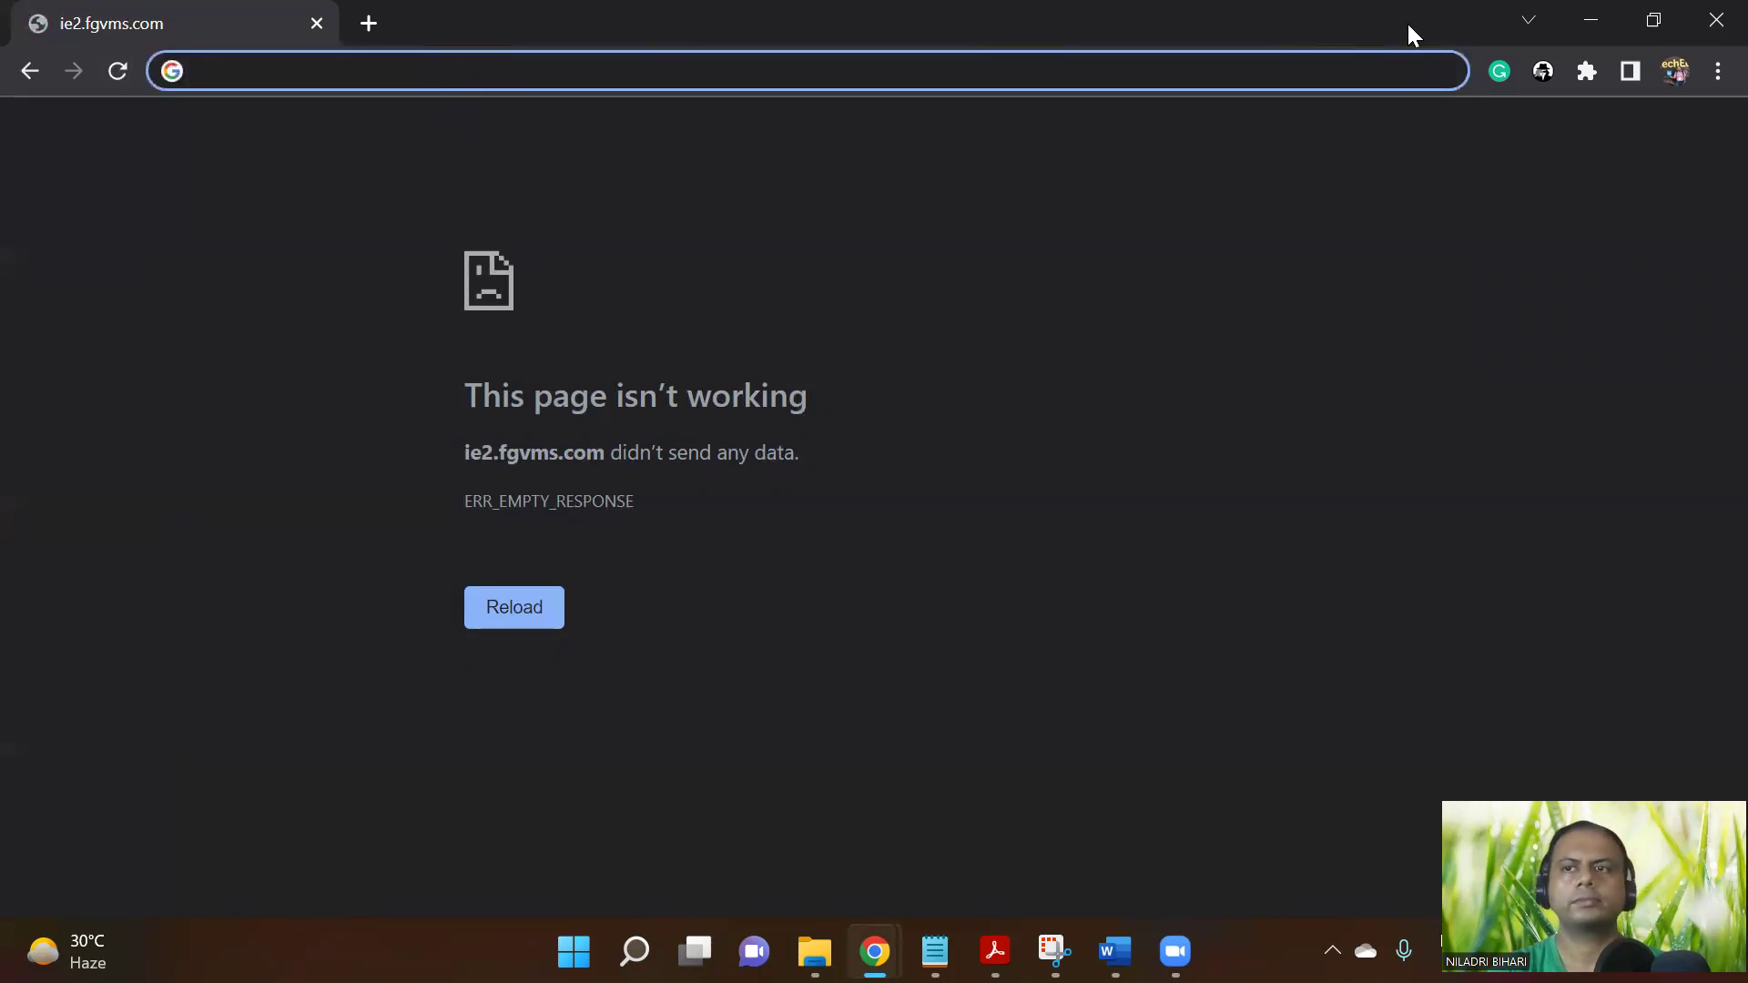
{"action": "left_click", "coordinate": [1699, 25]}
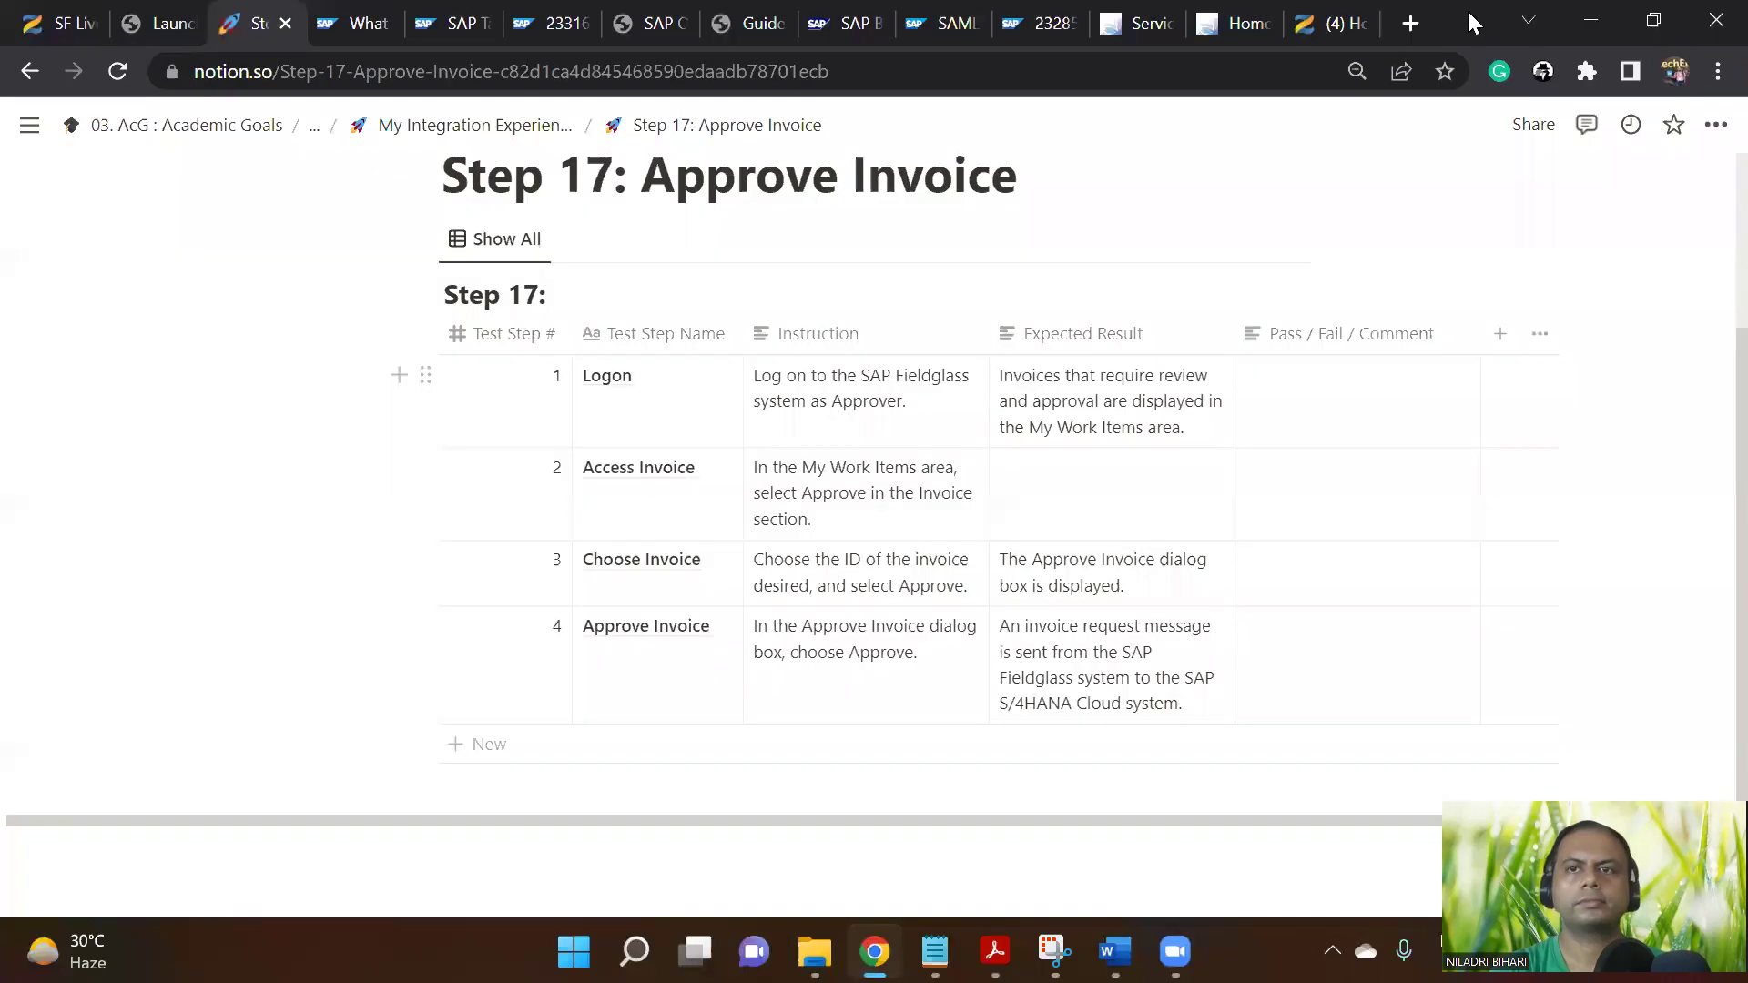
{"action": "left_click", "coordinate": [1412, 23]}
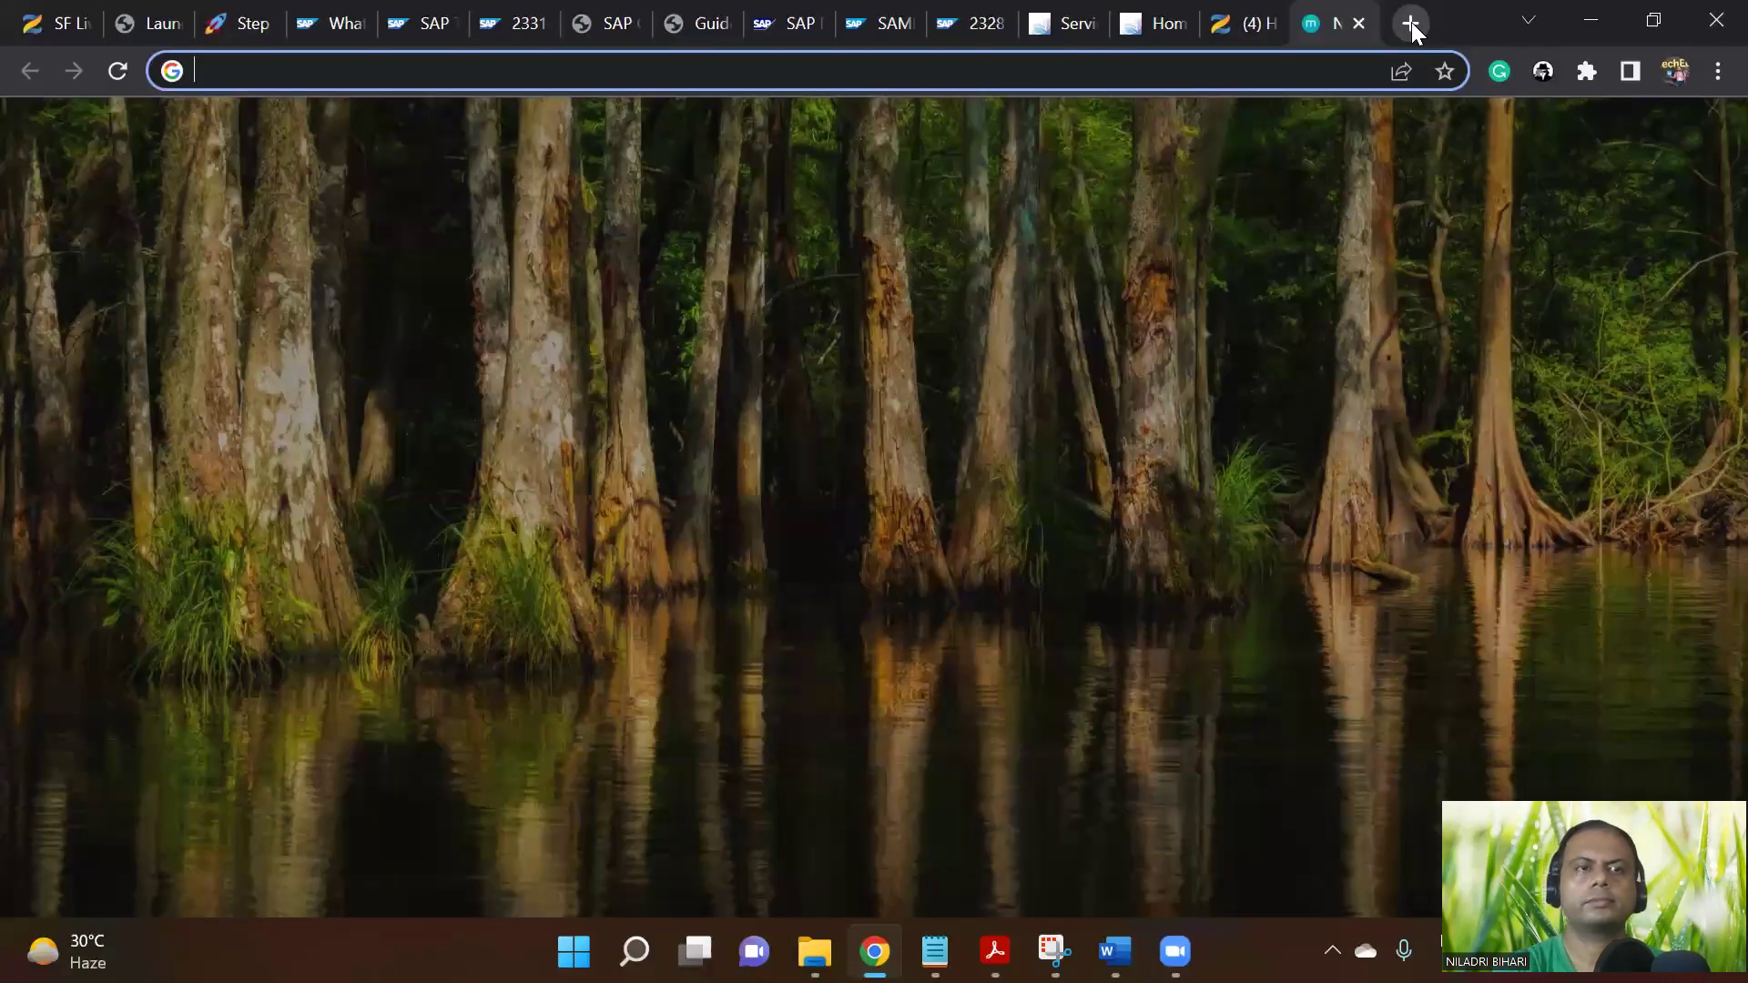
{"action": "key", "text": "ctrl+v"}
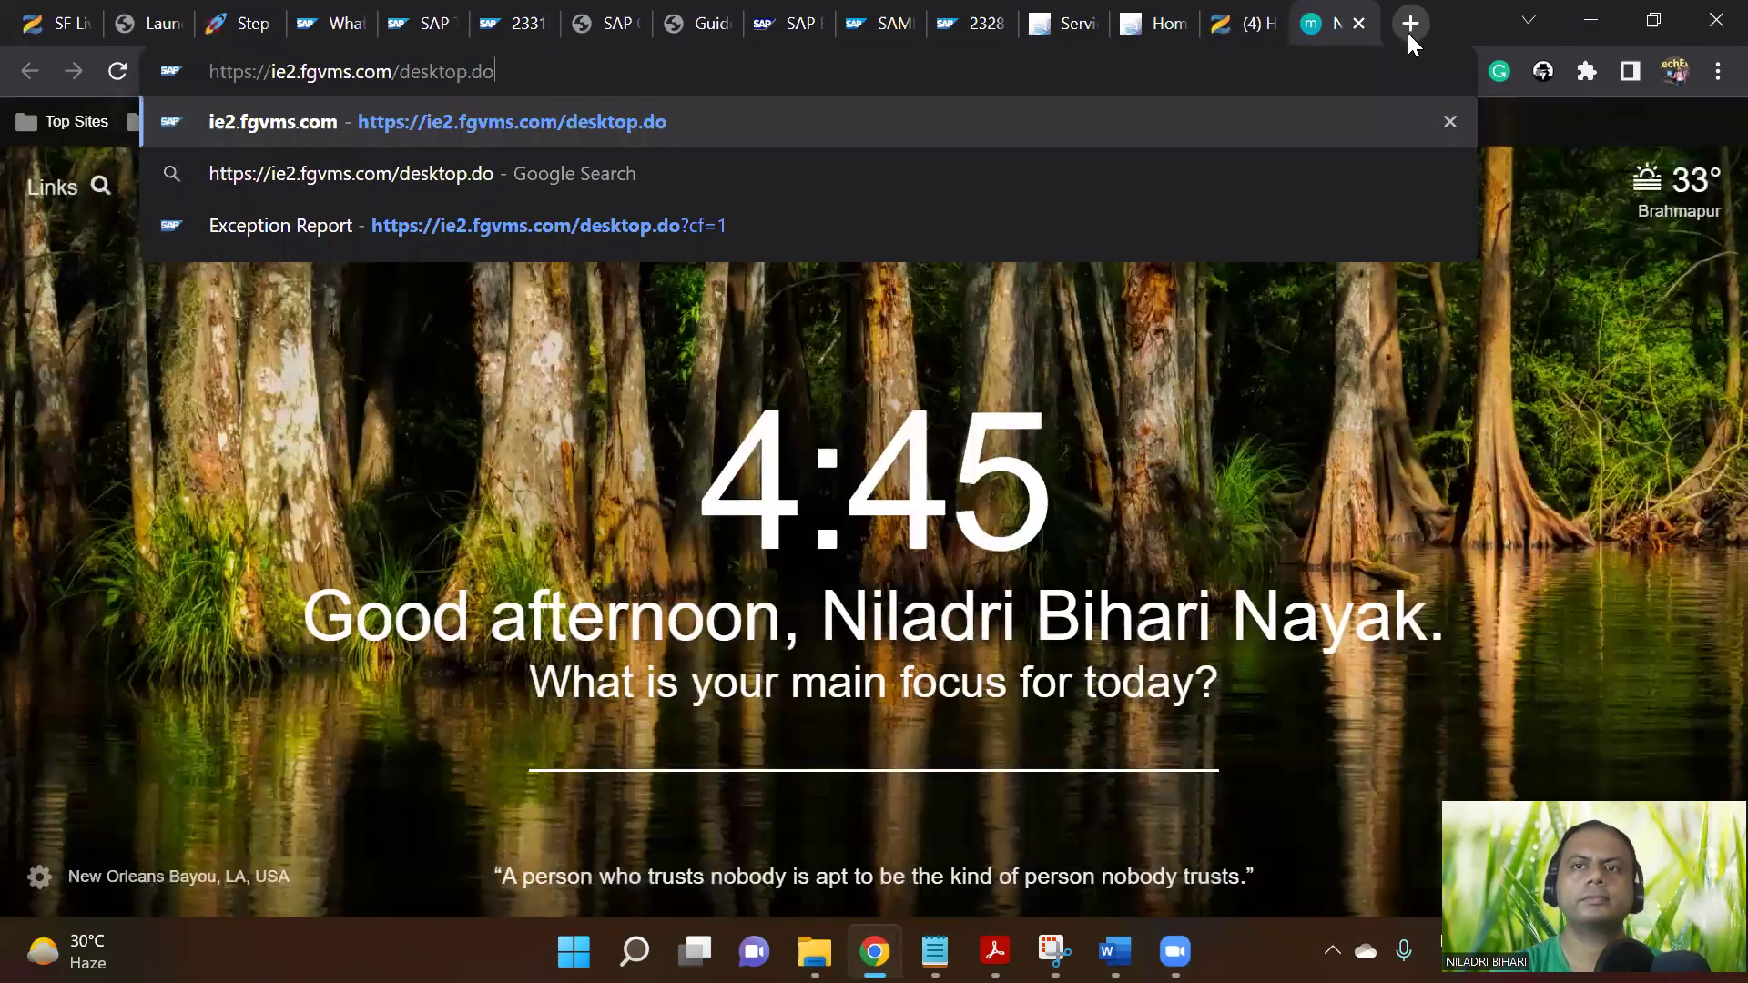
{"action": "key", "text": "Return"}
{"action": "left_click", "coordinate": [533, 610]}
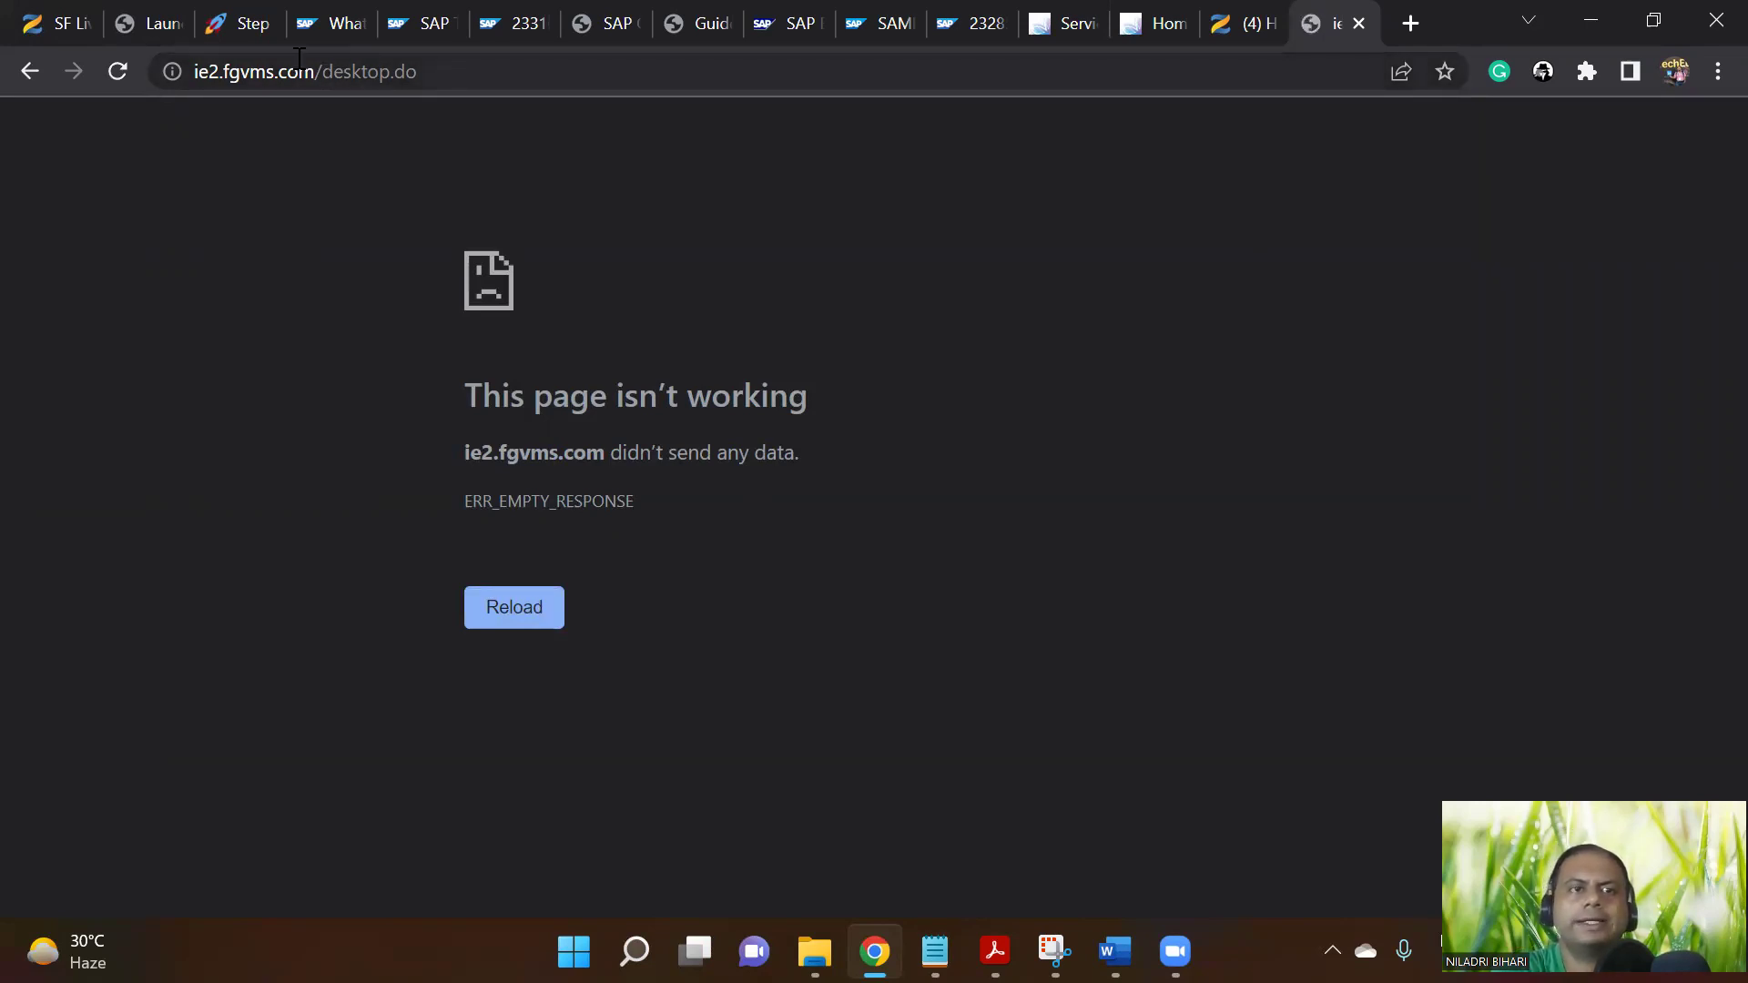
{"action": "key", "text": "F5"}
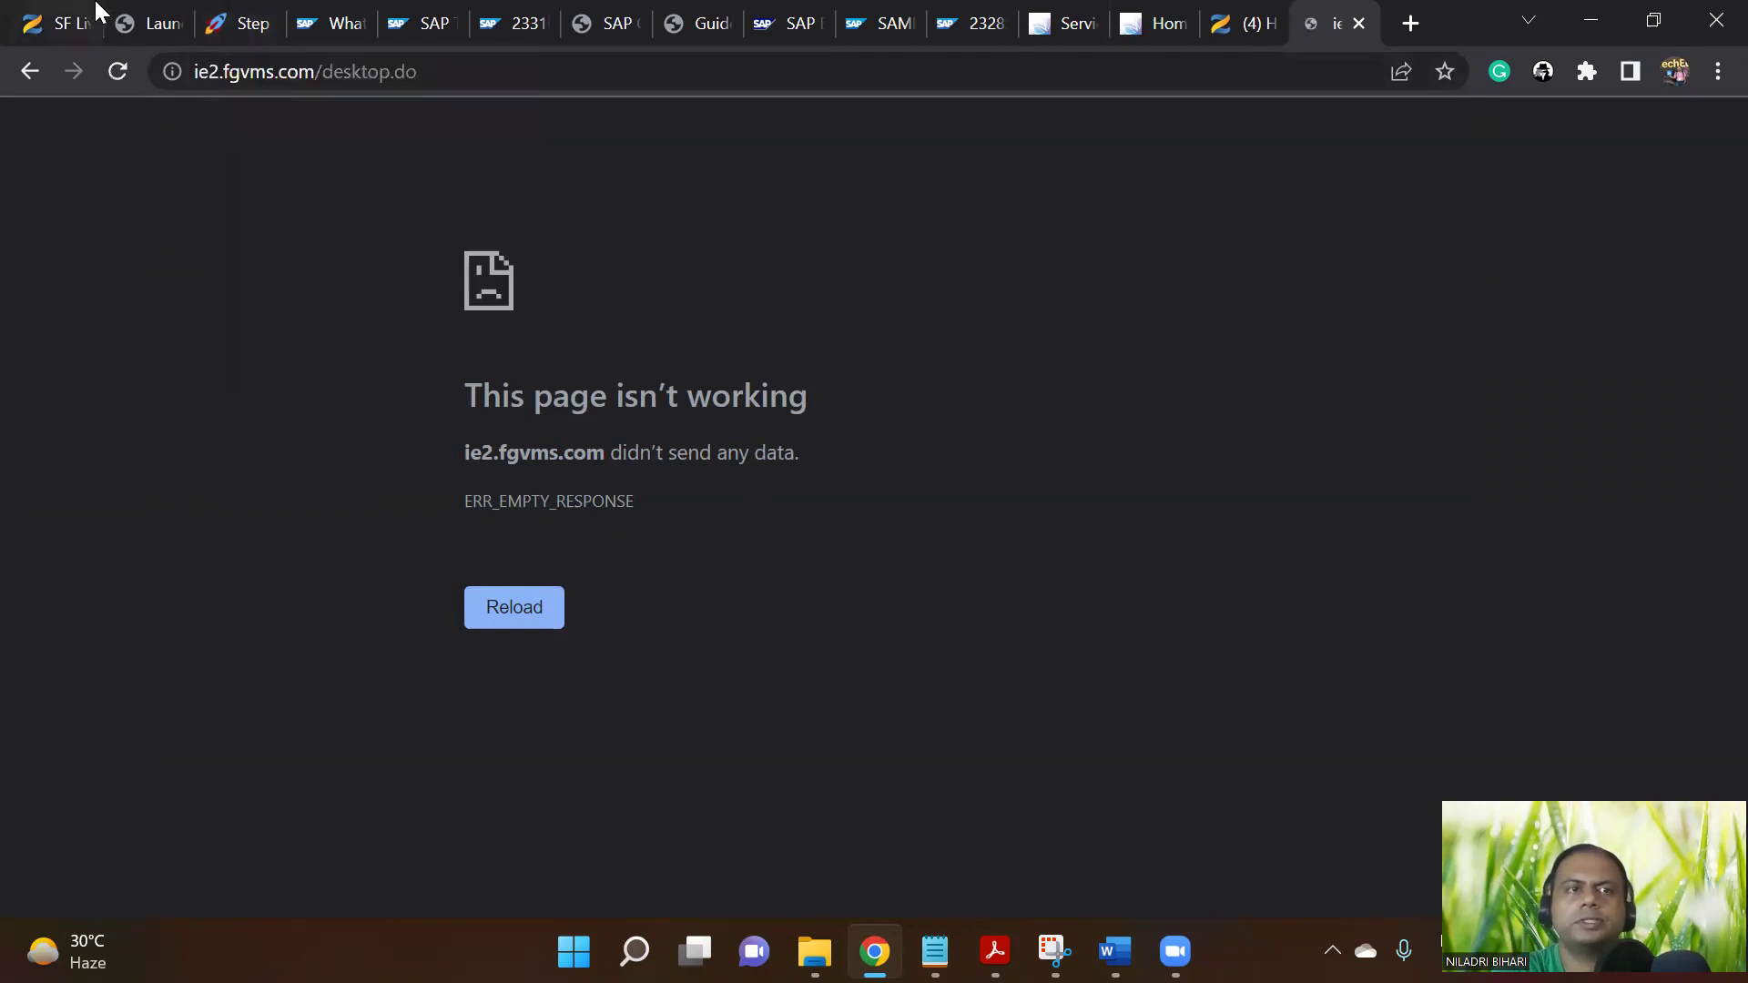
{"action": "left_click", "coordinate": [229, 18]}
Go back to the 'My Integration Experience with SAP' page and scroll to its Part B steps
{"action": "scroll", "coordinate": [681, 590], "scroll_direction": "up", "scroll_amount": 3}
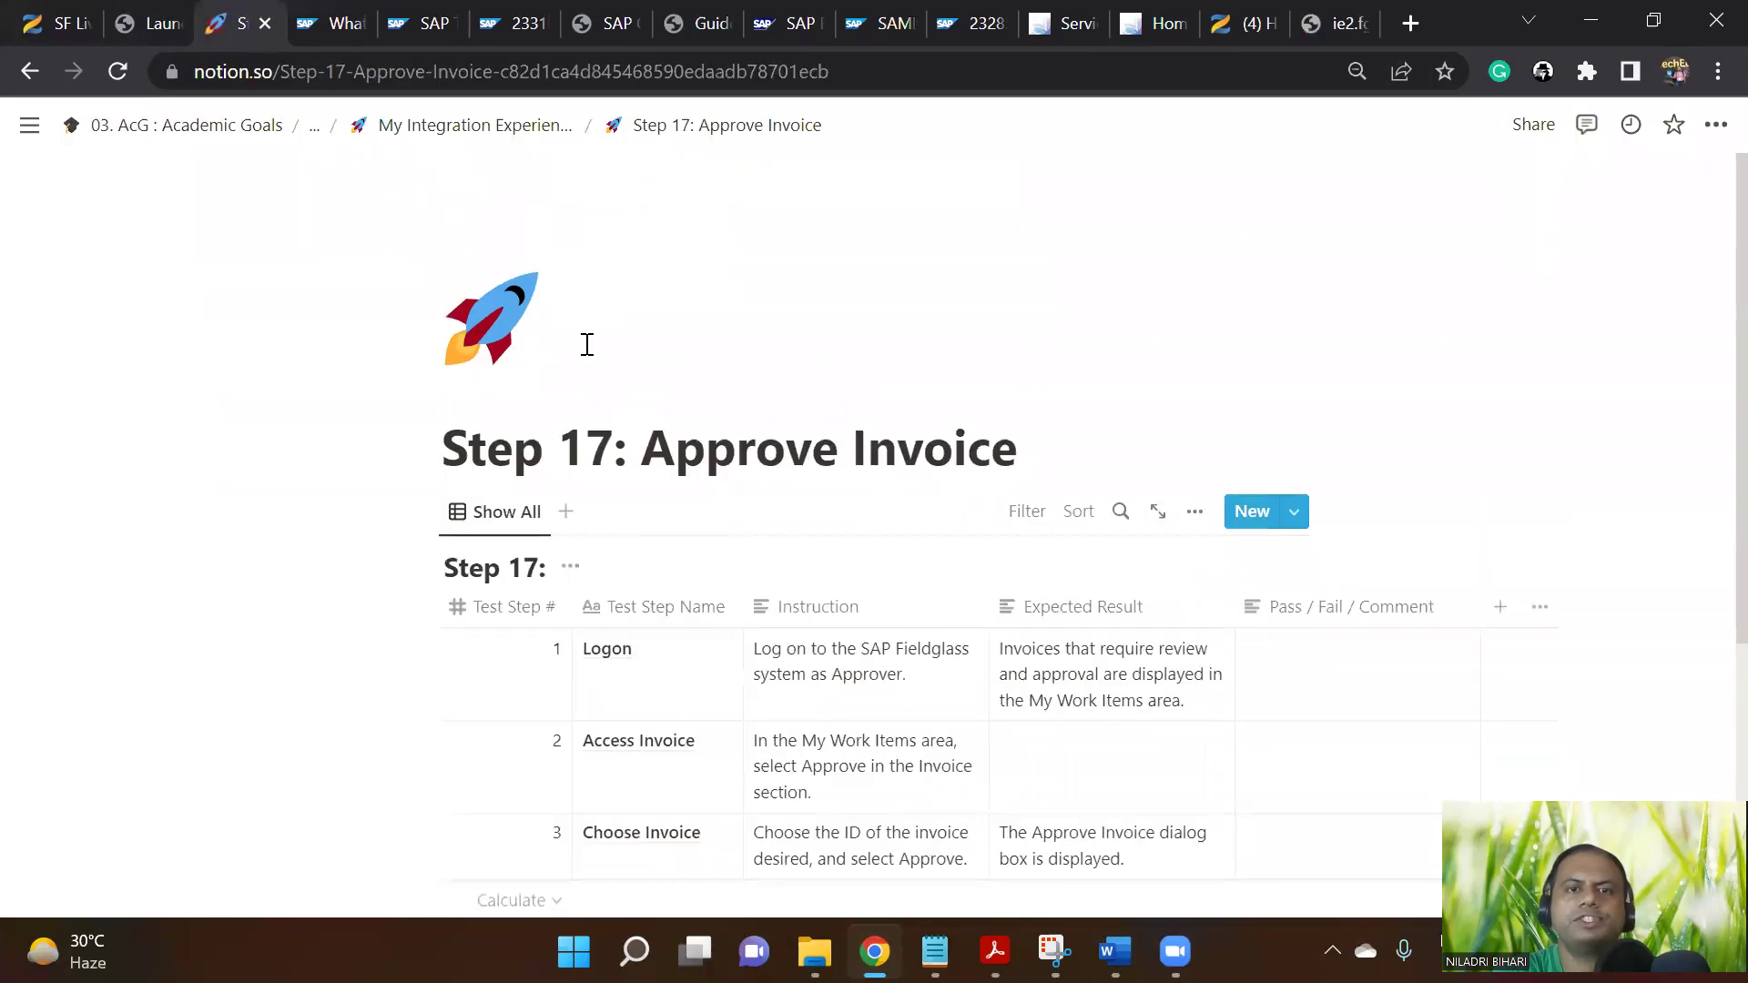
{"action": "left_click", "coordinate": [546, 133]}
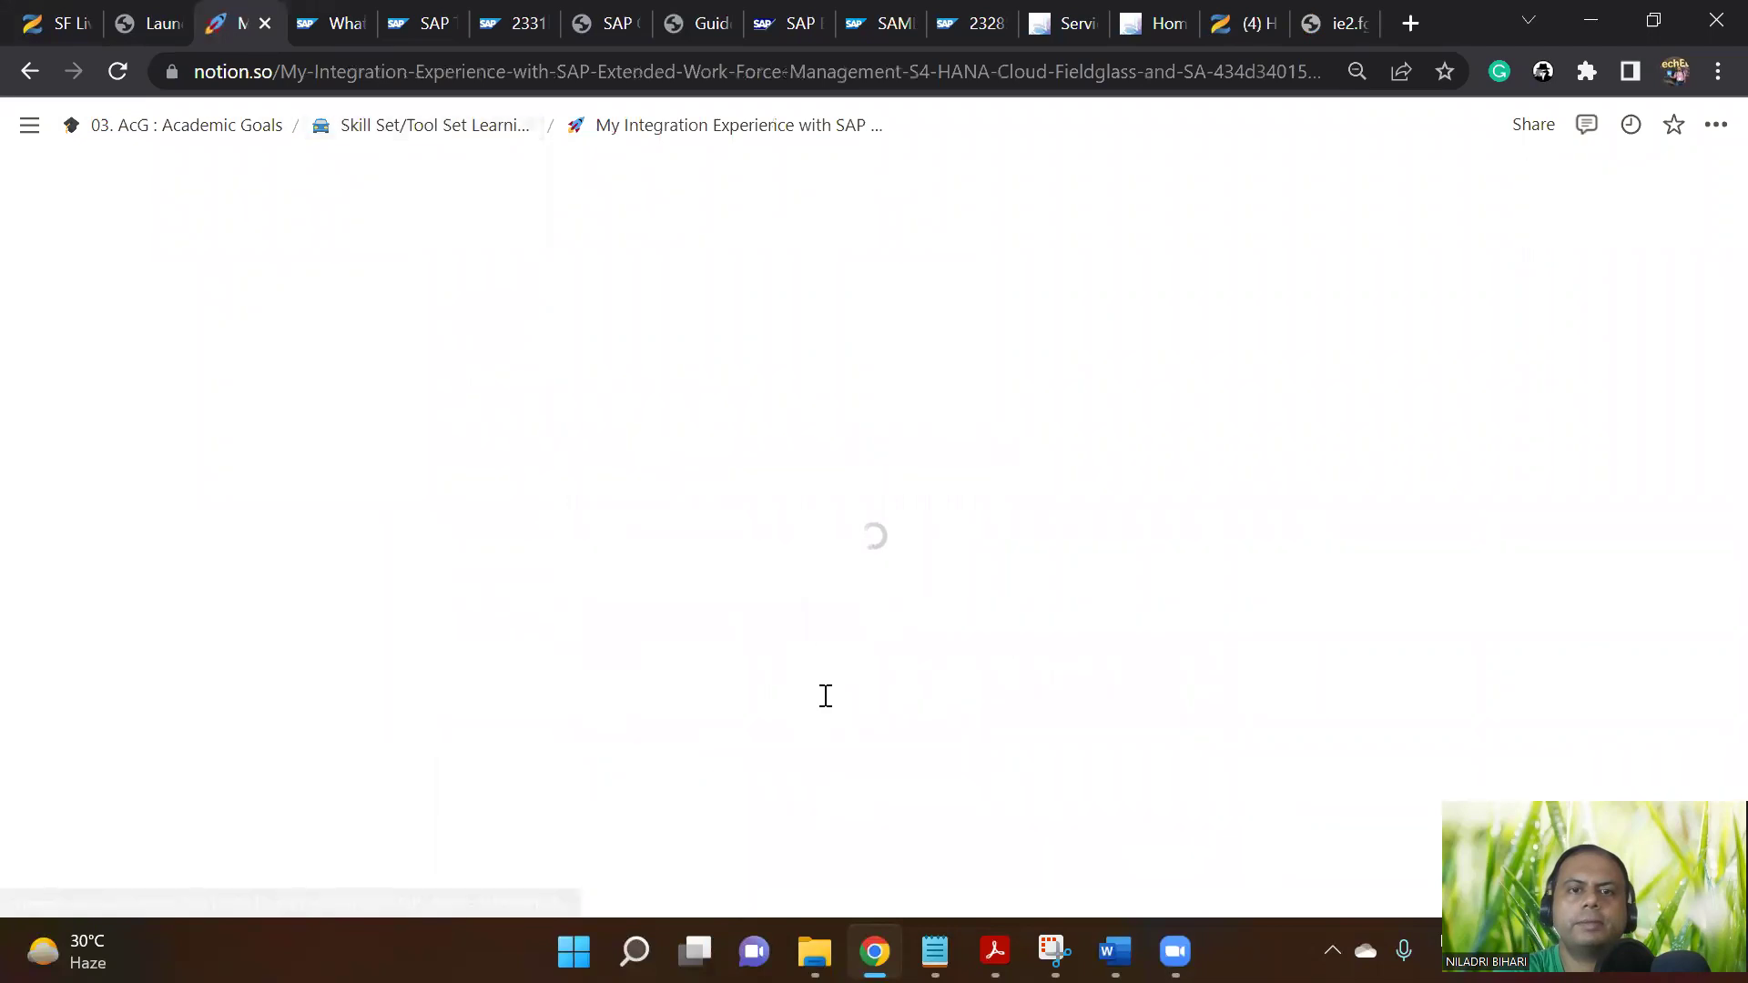
{"action": "scroll", "coordinate": [858, 667], "scroll_direction": "down", "scroll_amount": 15}
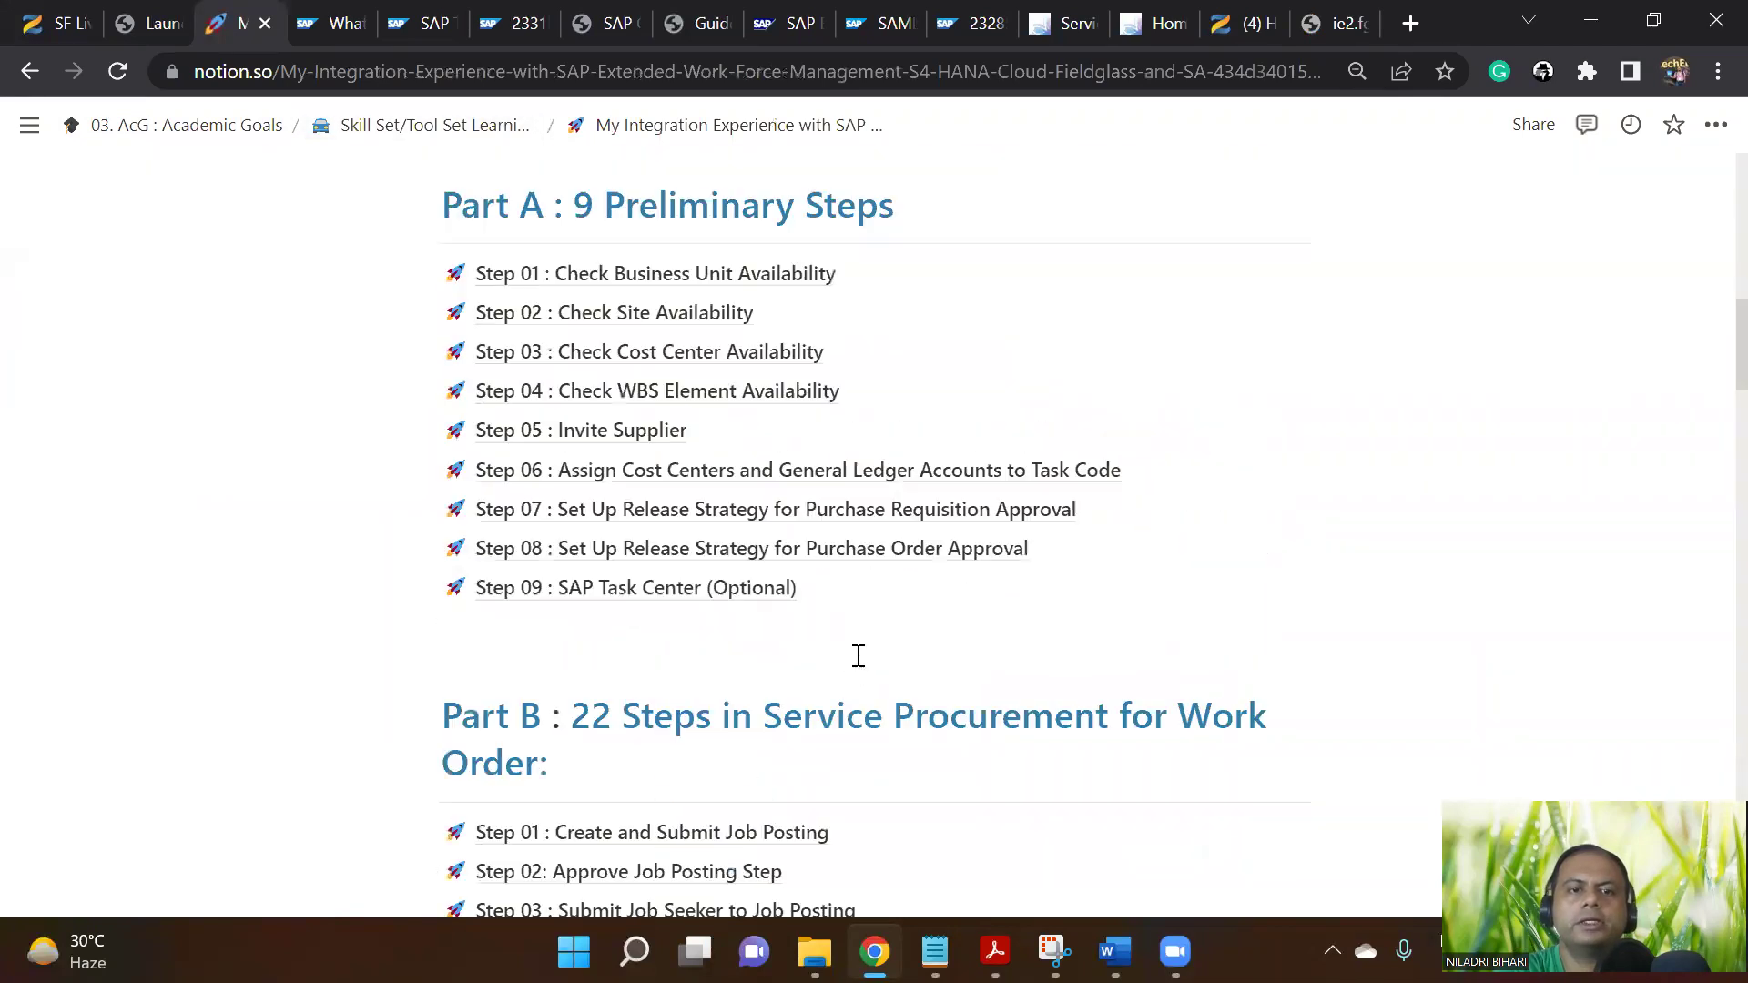
{"action": "scroll", "coordinate": [857, 667], "scroll_direction": "down", "scroll_amount": 3}
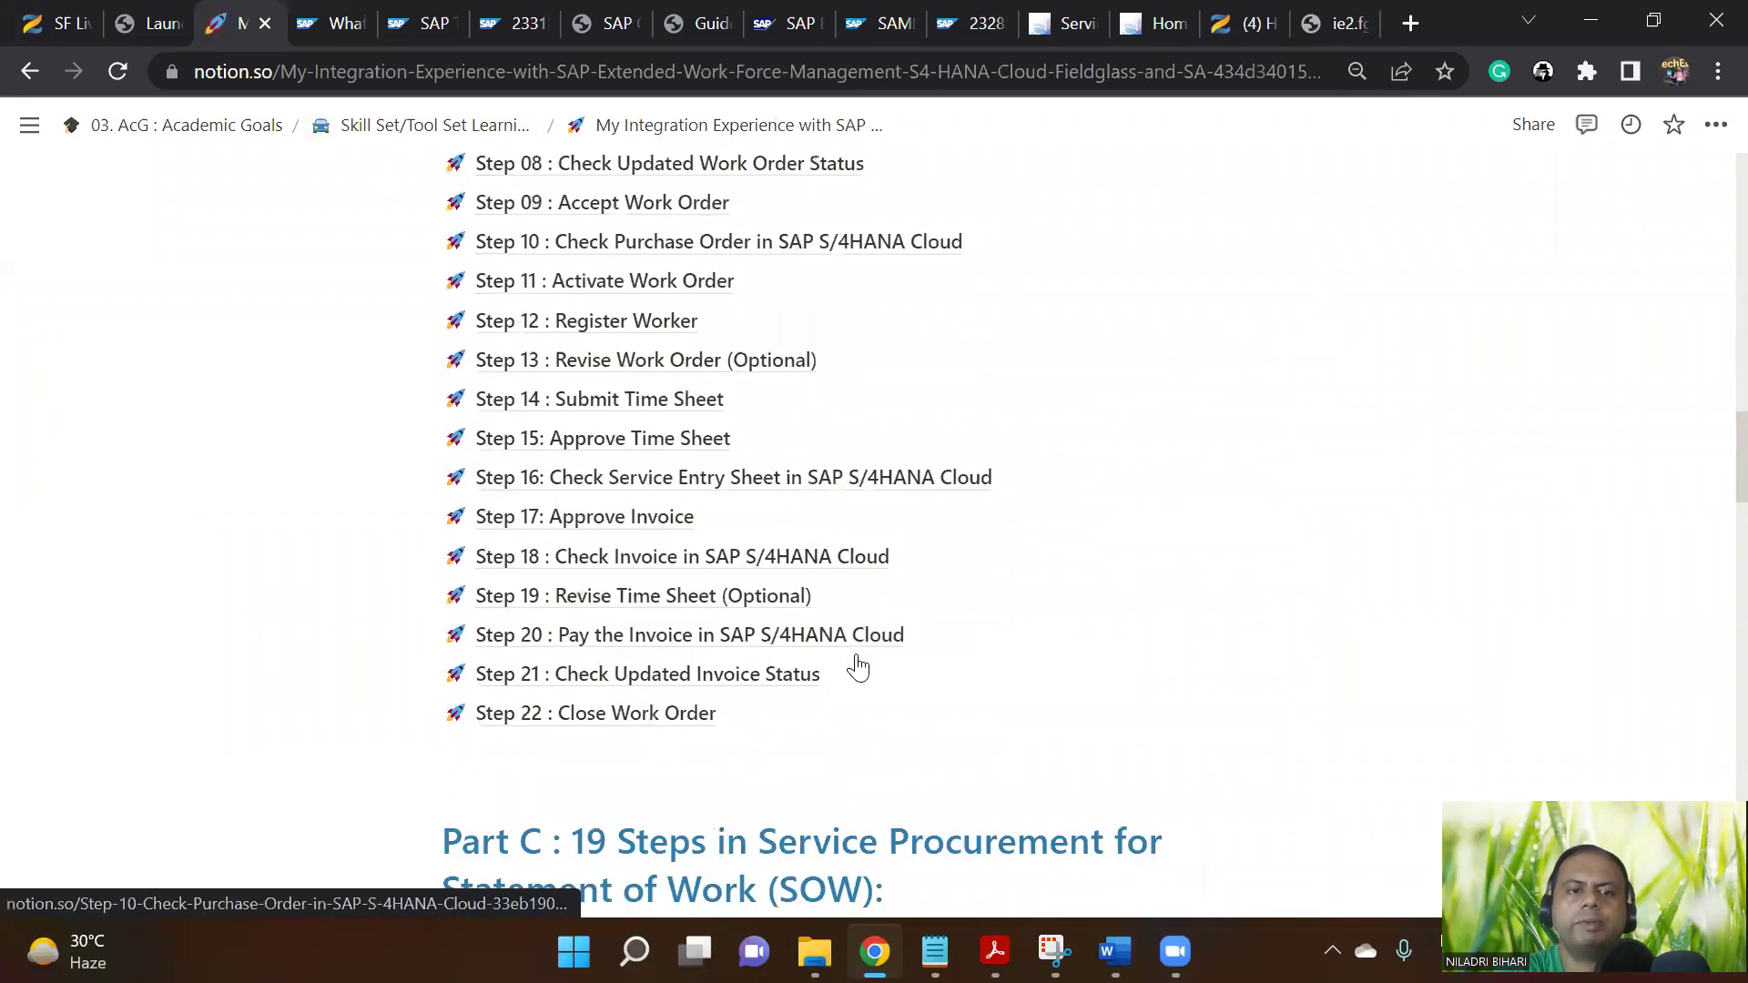